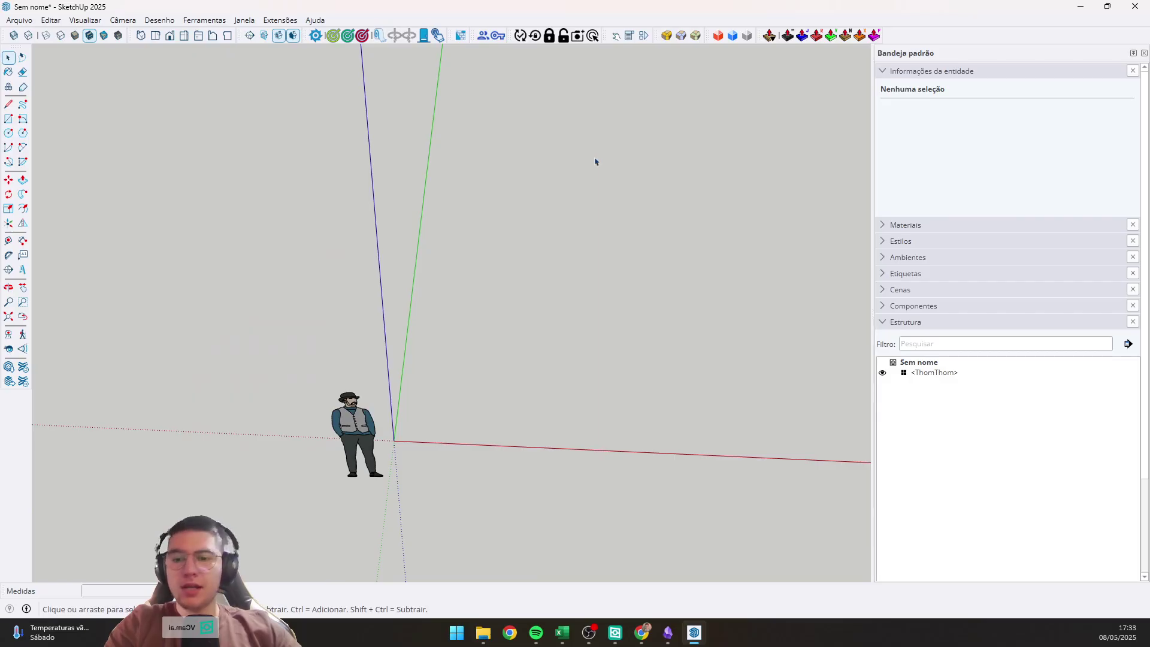
# Hide and show the Componentes dinâmicos toolbar twice, leaving it displayed.
pyautogui.rightClick(941, 33)
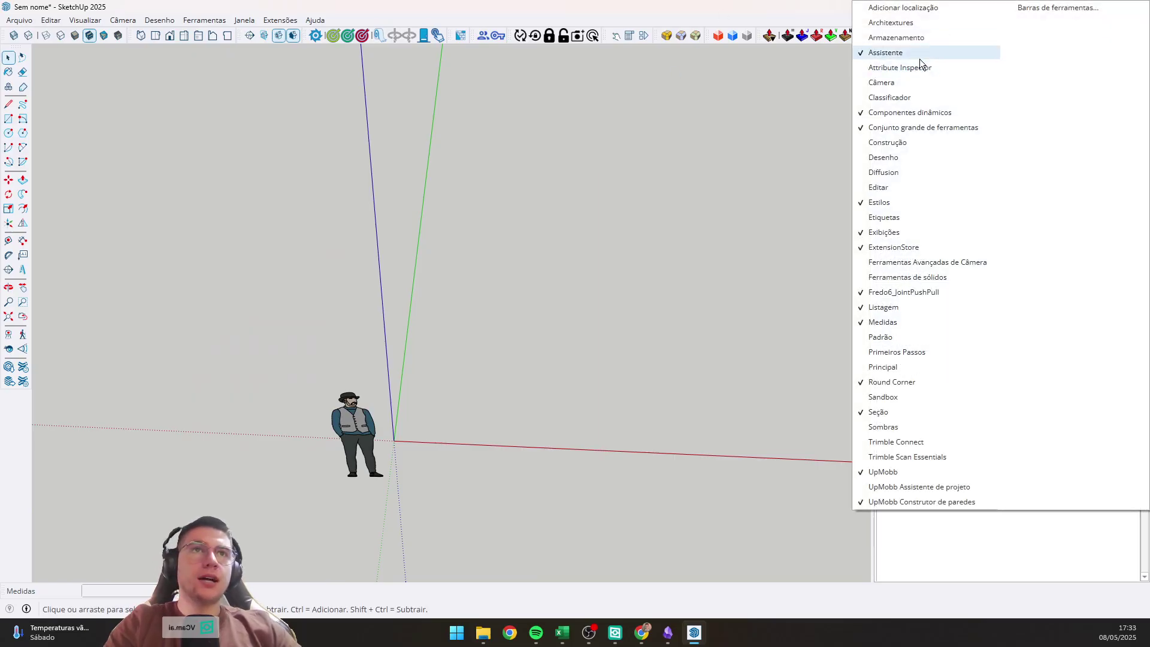
pyautogui.click(917, 112)
pyautogui.rightClick(928, 34)
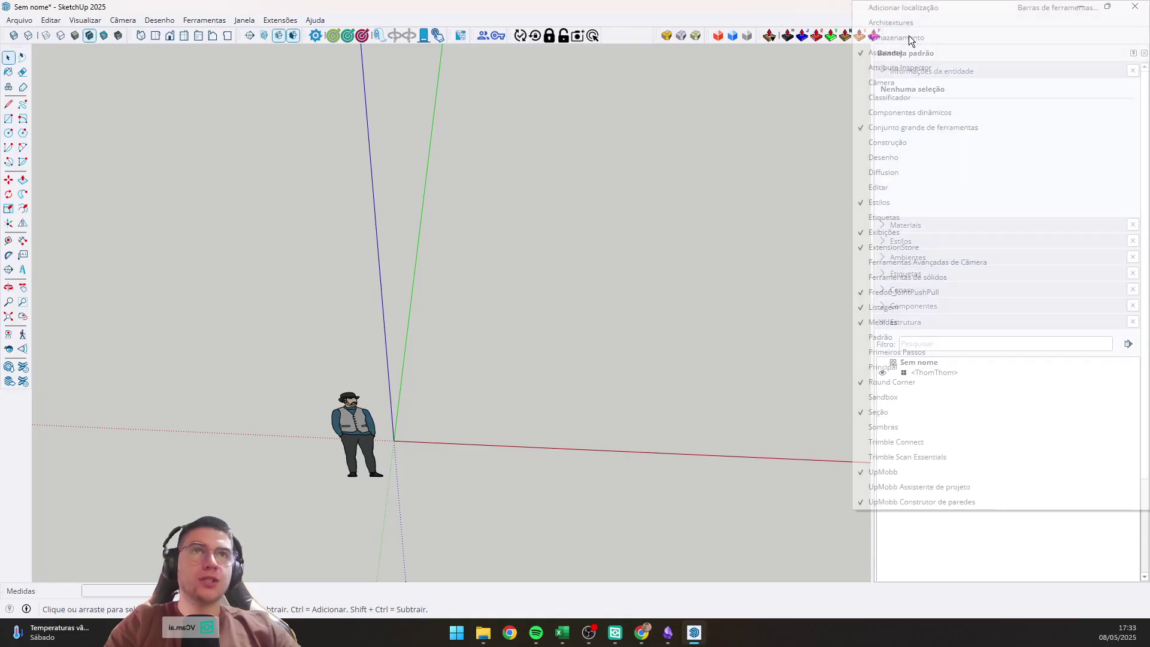
pyautogui.click(933, 112)
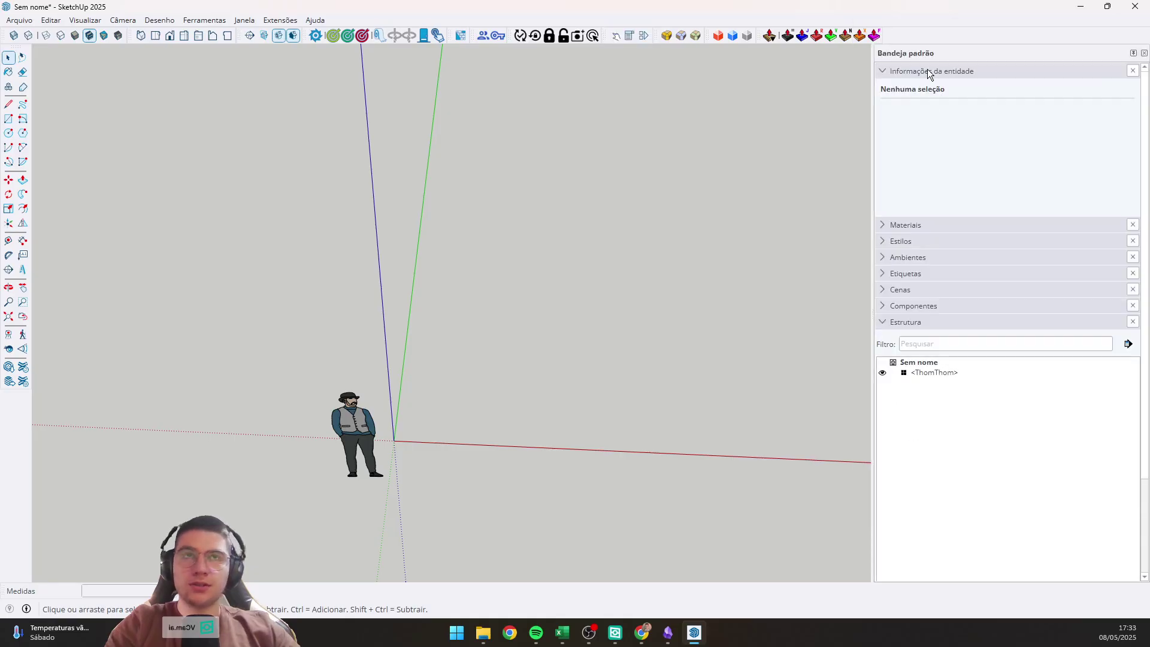
pyautogui.rightClick(917, 37)
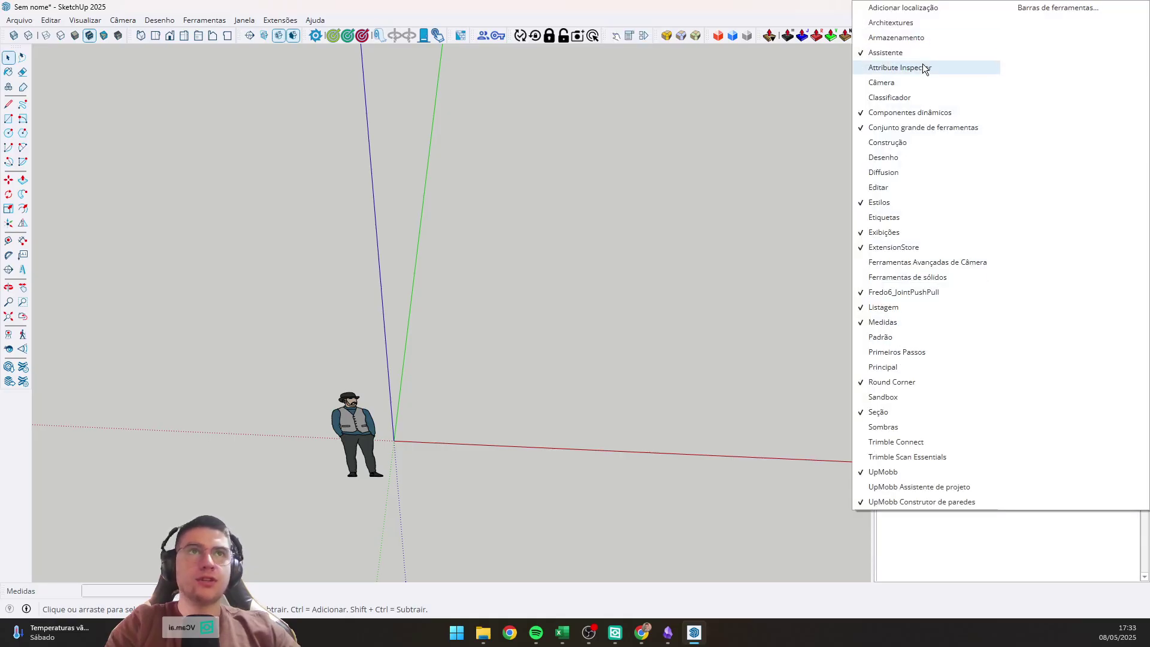
pyautogui.click(902, 117)
pyautogui.rightClick(929, 26)
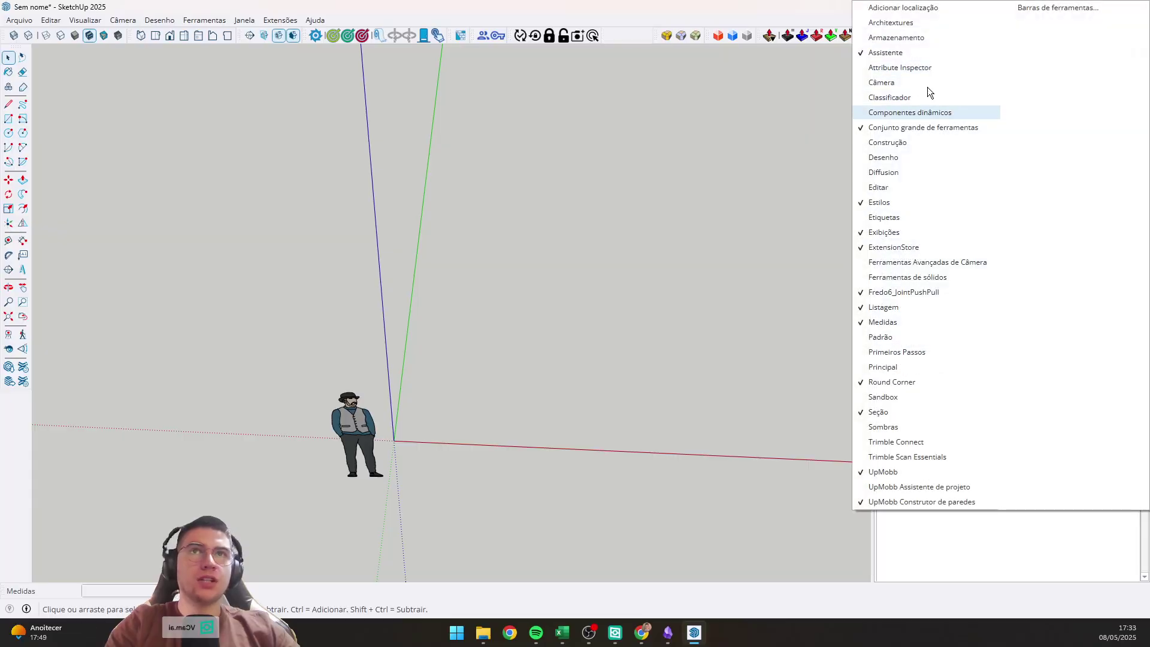
pyautogui.click(925, 109)
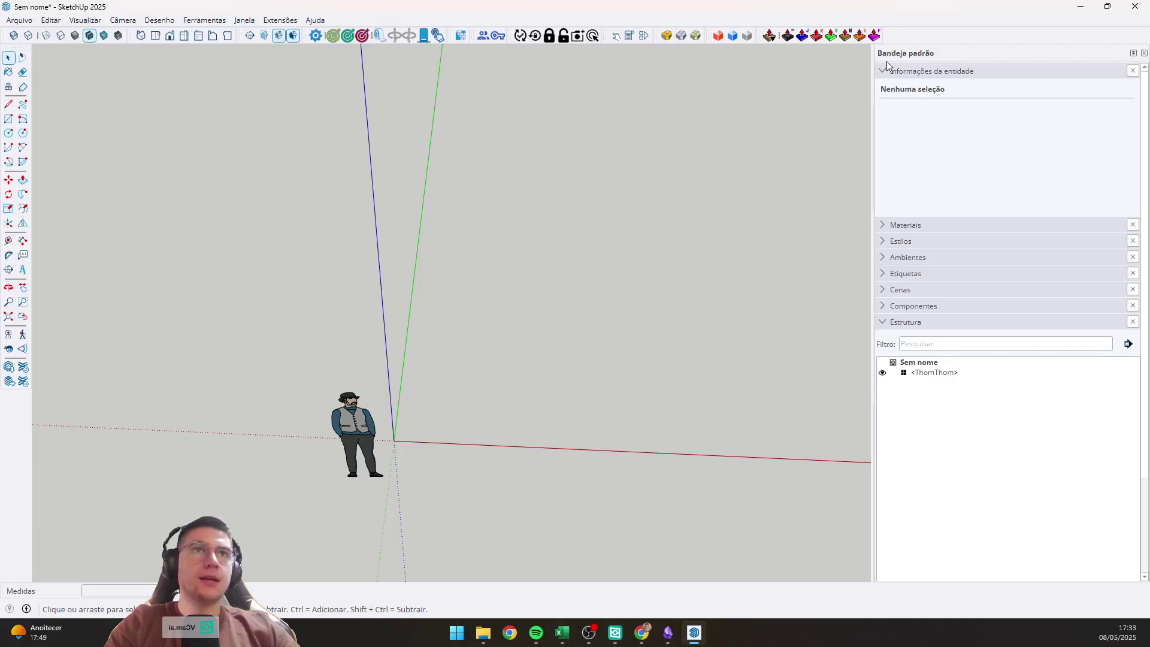
# Add Suavizar arestas to the default tray and keep Estrutura enabled.
pyautogui.rightClick(901, 56)
pyautogui.click(934, 76)
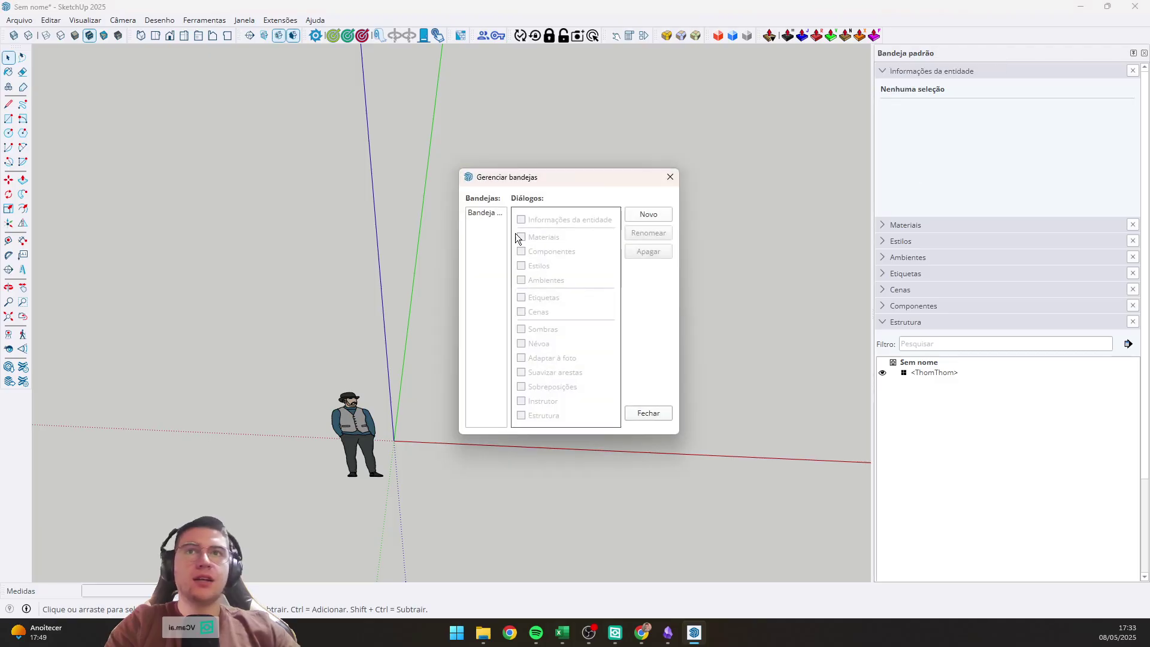
pyautogui.click(521, 414)
pyautogui.click(521, 414)
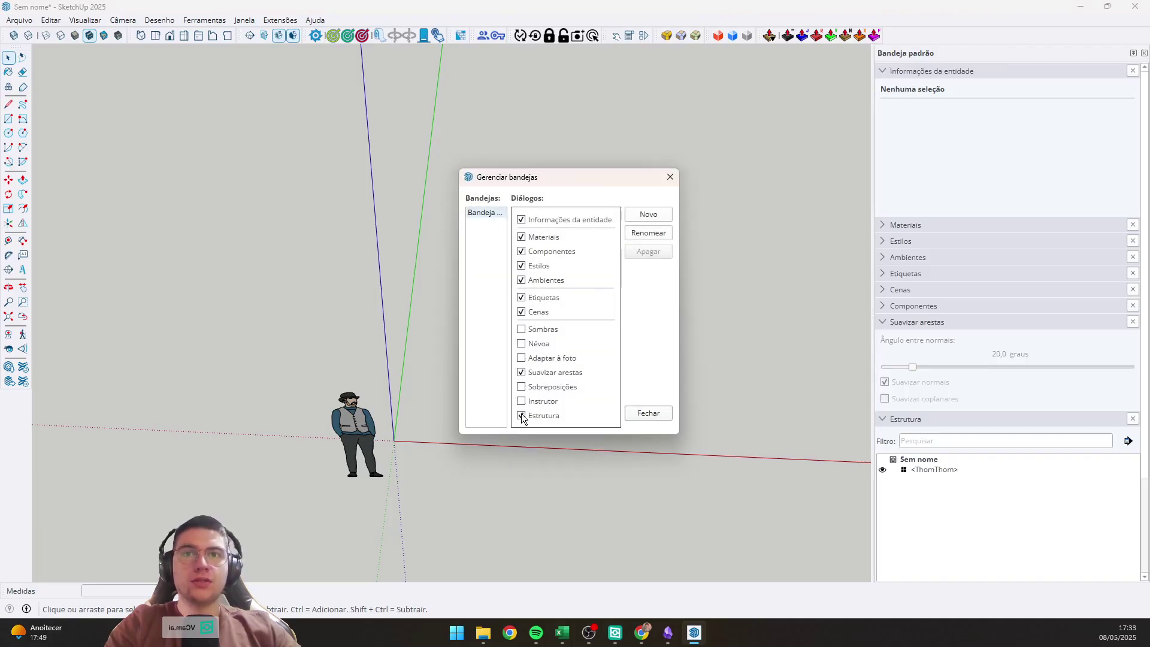
pyautogui.click(521, 414)
pyautogui.click(521, 414)
pyautogui.click(636, 413)
# Draw a rectangle of about 0.67 m² on the ground near the red axis and extrude it about 556 mm into a box.
pyautogui.scroll(-1, 621, 265)
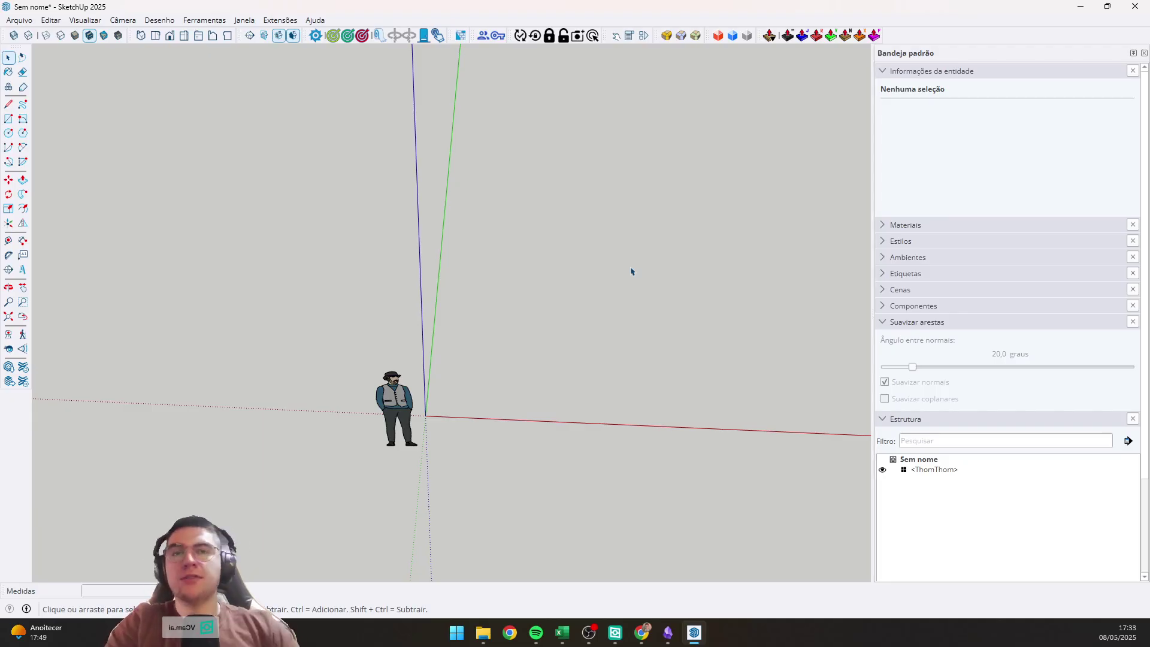
pyautogui.press('r')
pyautogui.click(639, 409)
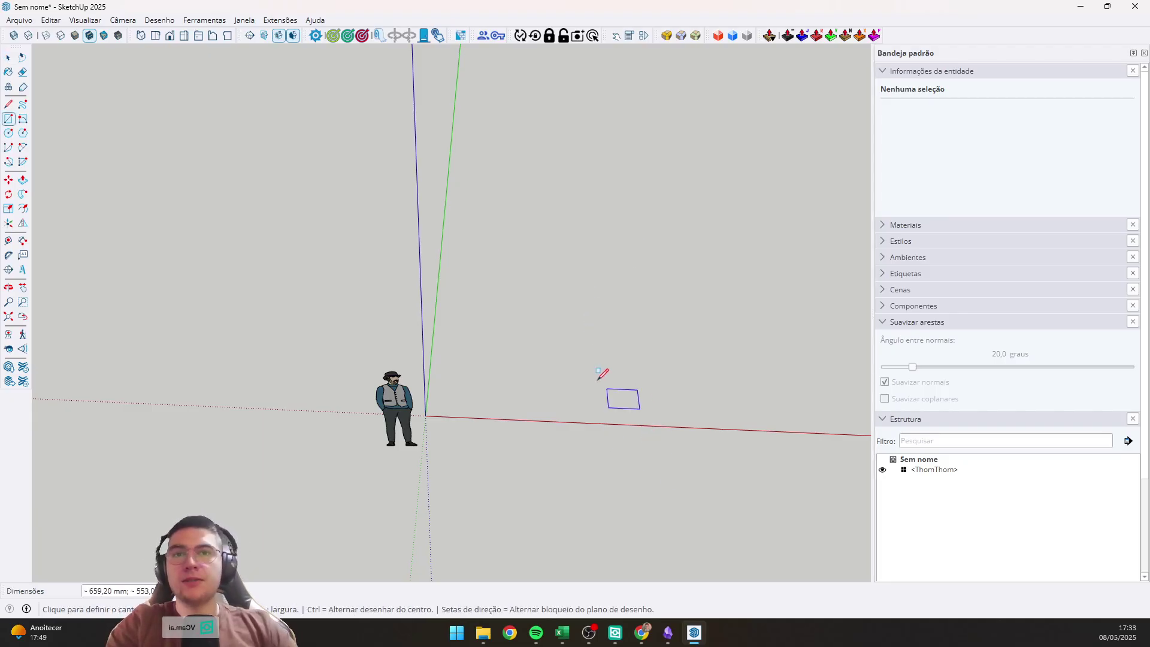
pyautogui.click(588, 368)
pyautogui.press('p')
pyautogui.click(624, 388)
pyautogui.click(617, 368)
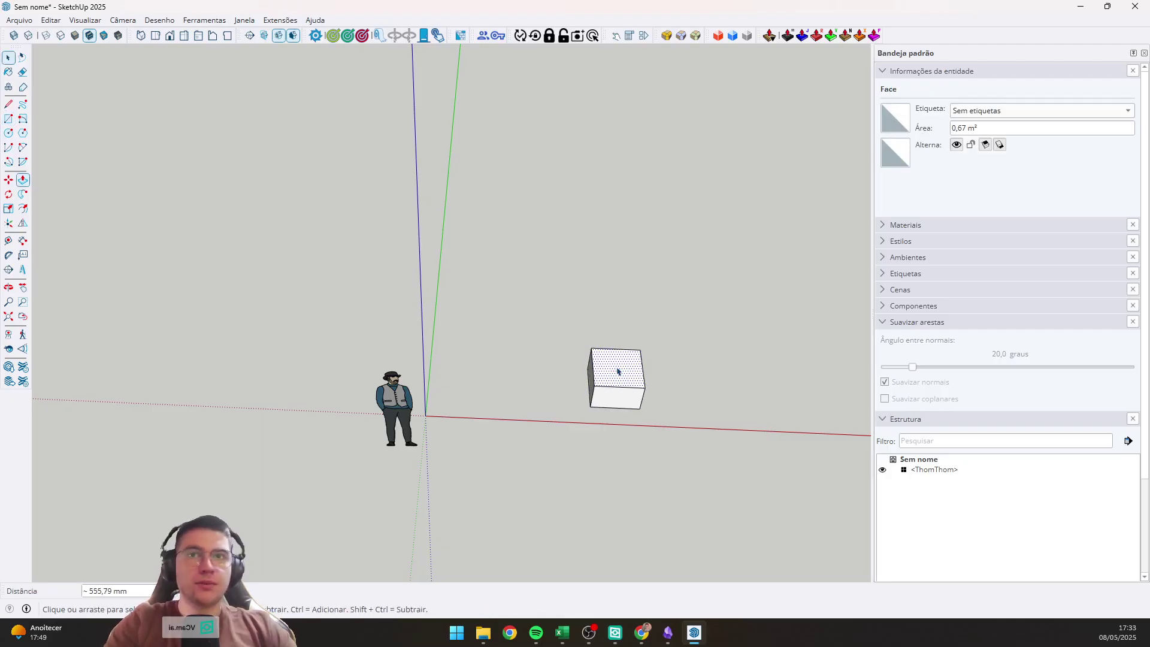
# Convert the whole box into a component named componente, with gluing set to Nenhum and its axes origin at the lower front corner.
pyautogui.press('space')
pyautogui.tripleClick(618, 371)
pyautogui.rightClick(617, 368)
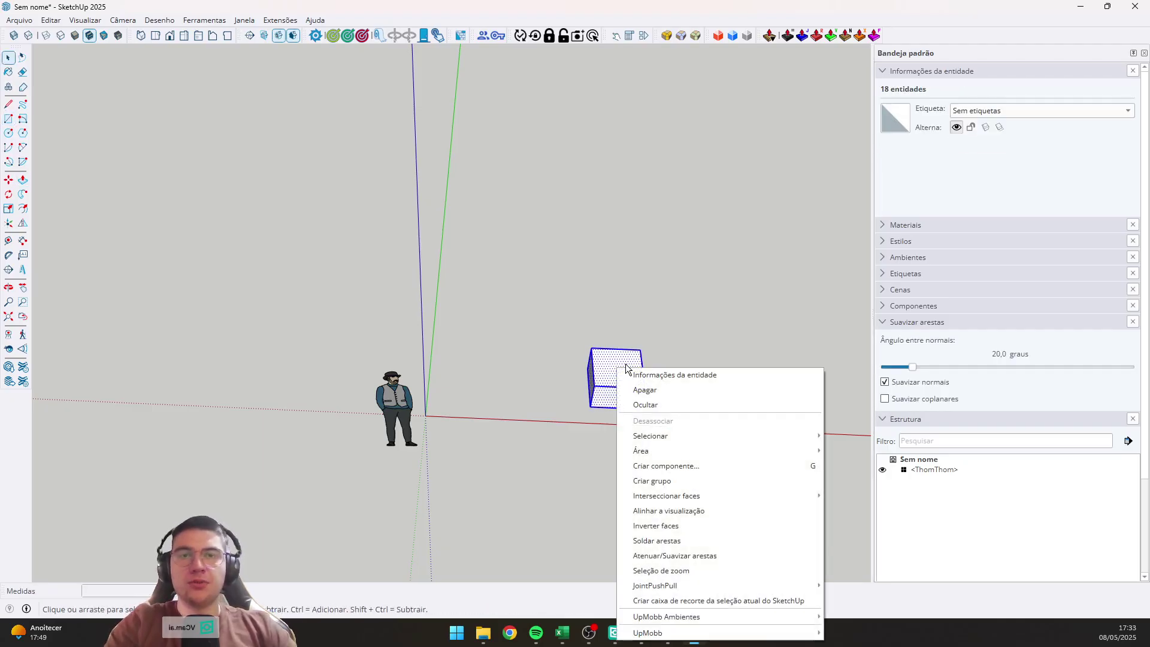
pyautogui.click(652, 467)
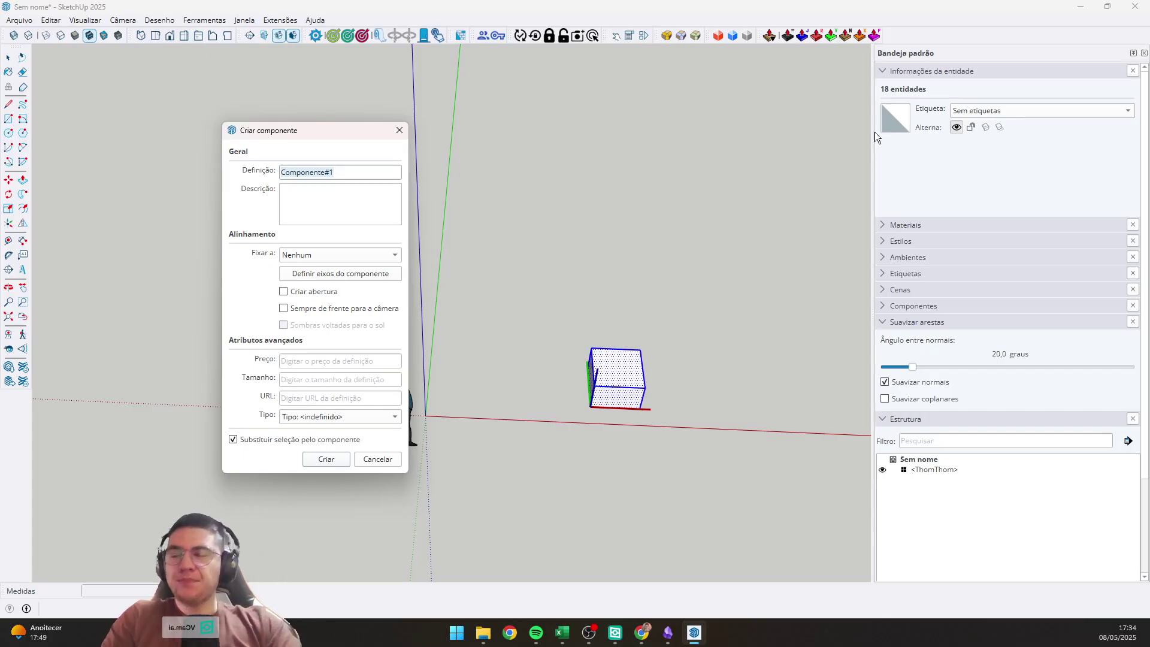
pyautogui.write('componente')
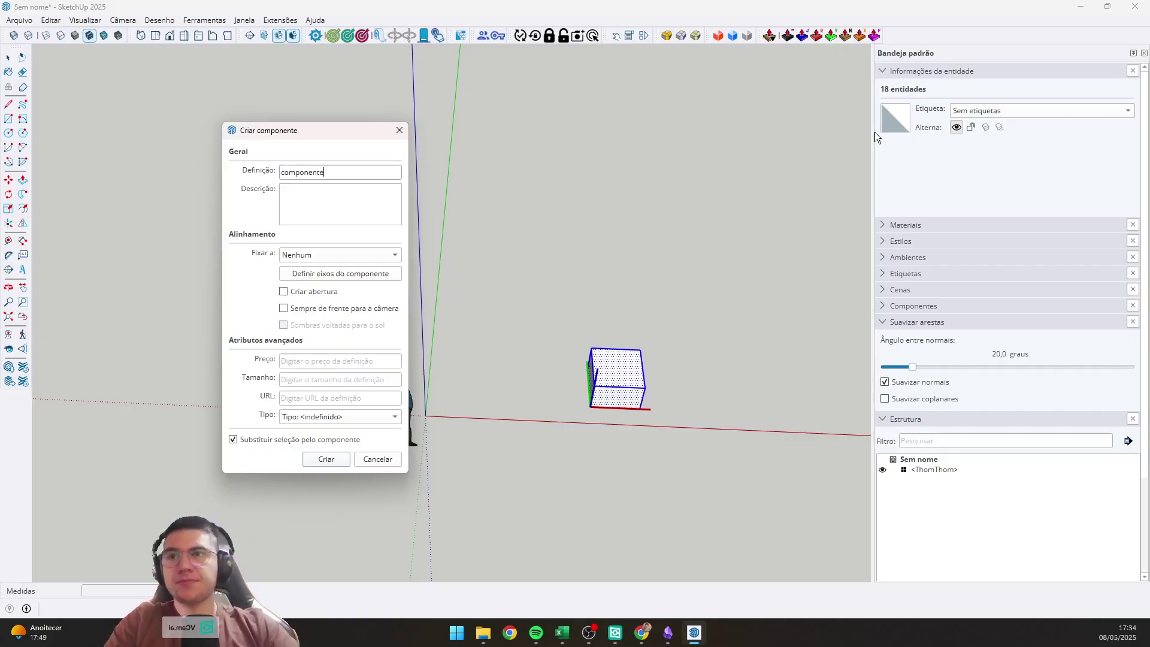
pyautogui.press('Tab')
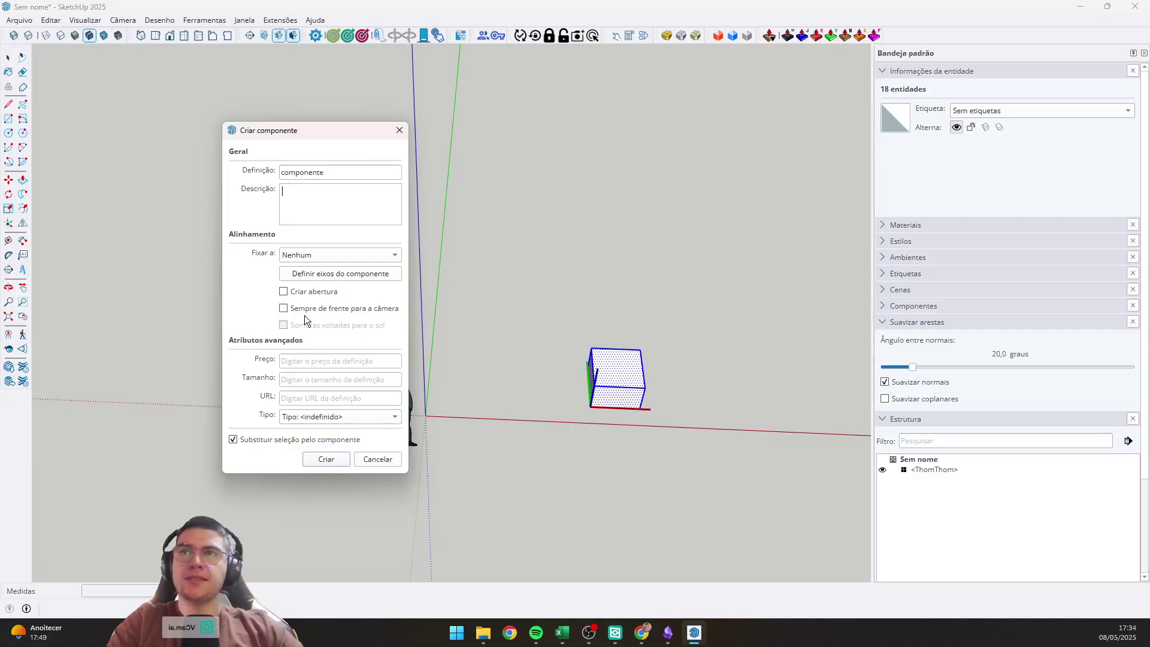
pyautogui.click(326, 254)
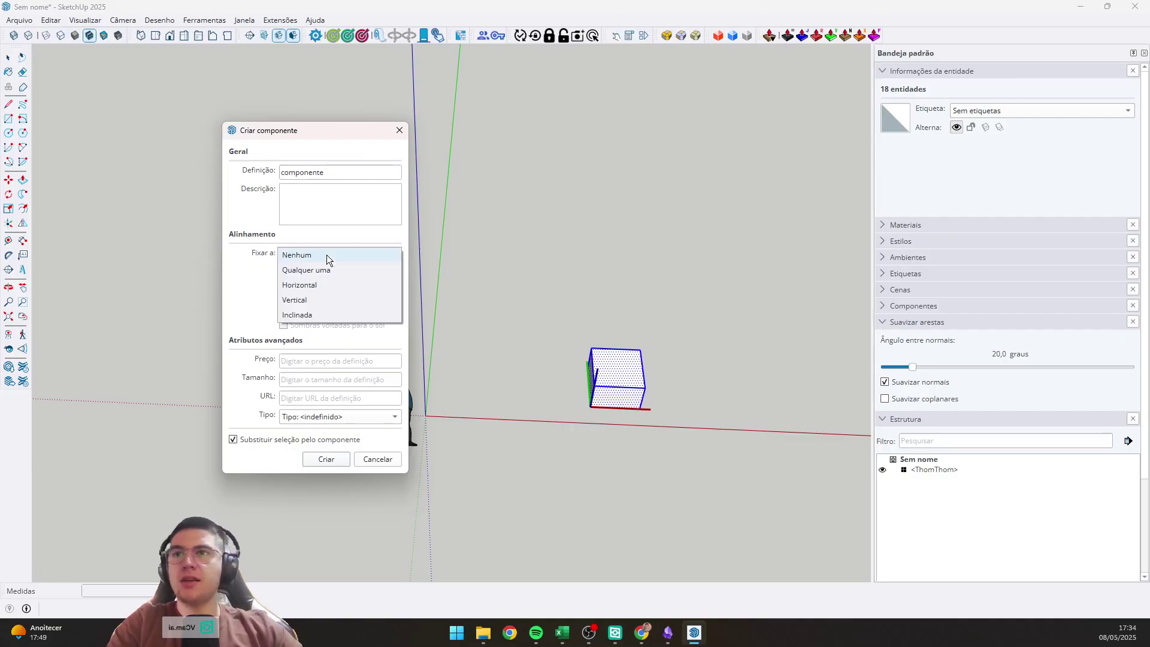
pyautogui.click(317, 255)
pyautogui.click(324, 273)
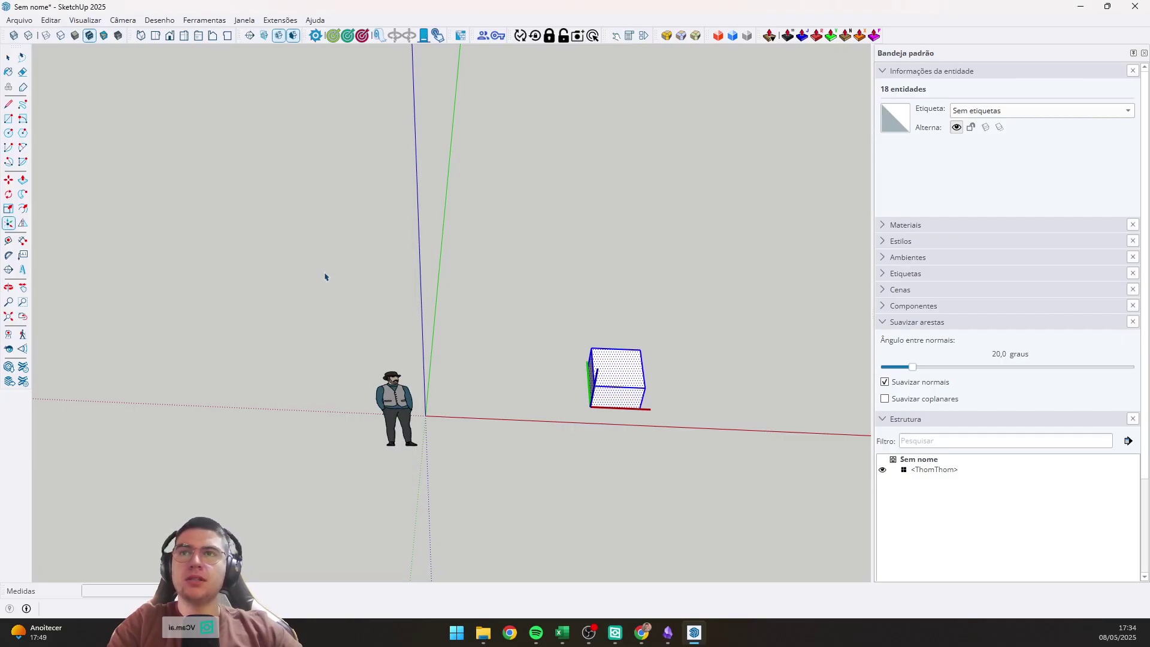
pyautogui.click(591, 406)
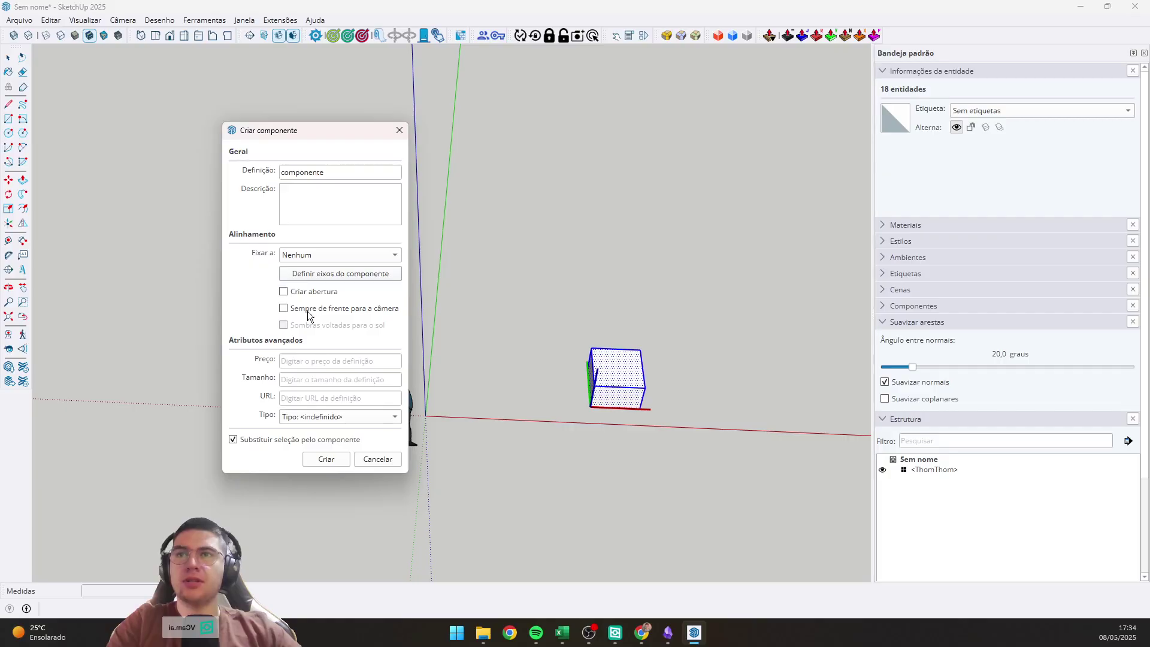
pyautogui.click(328, 459)
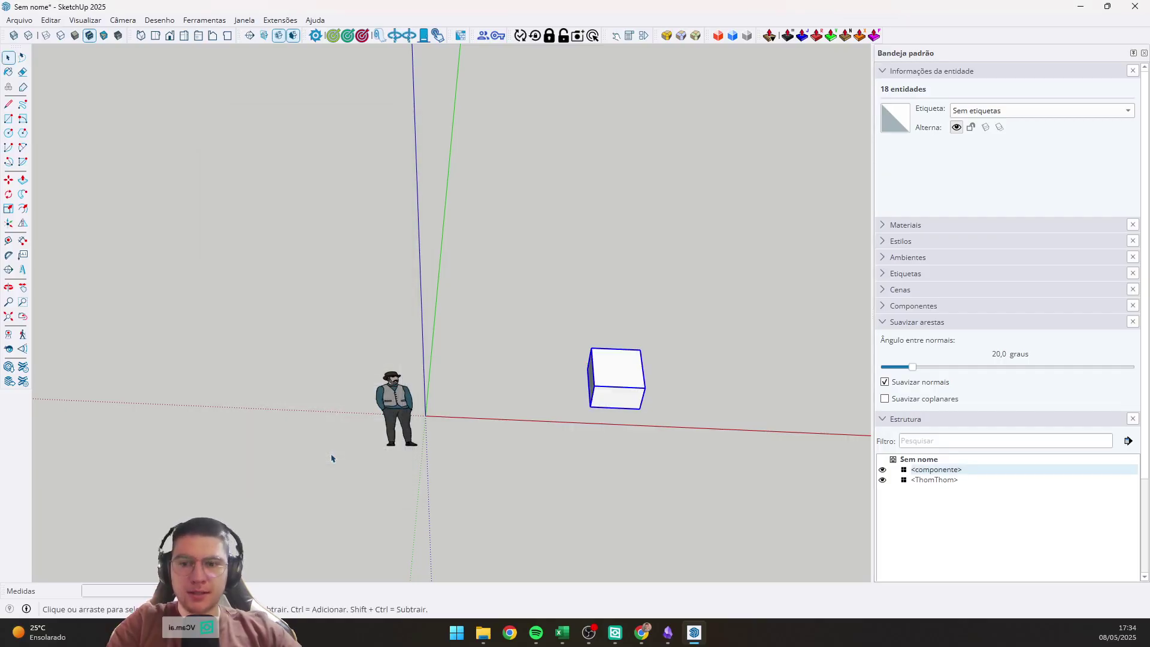
# Examine the box component's tag and definition in its entity information and the commands available for it in the model outline.
pyautogui.scroll(6, 599, 365)
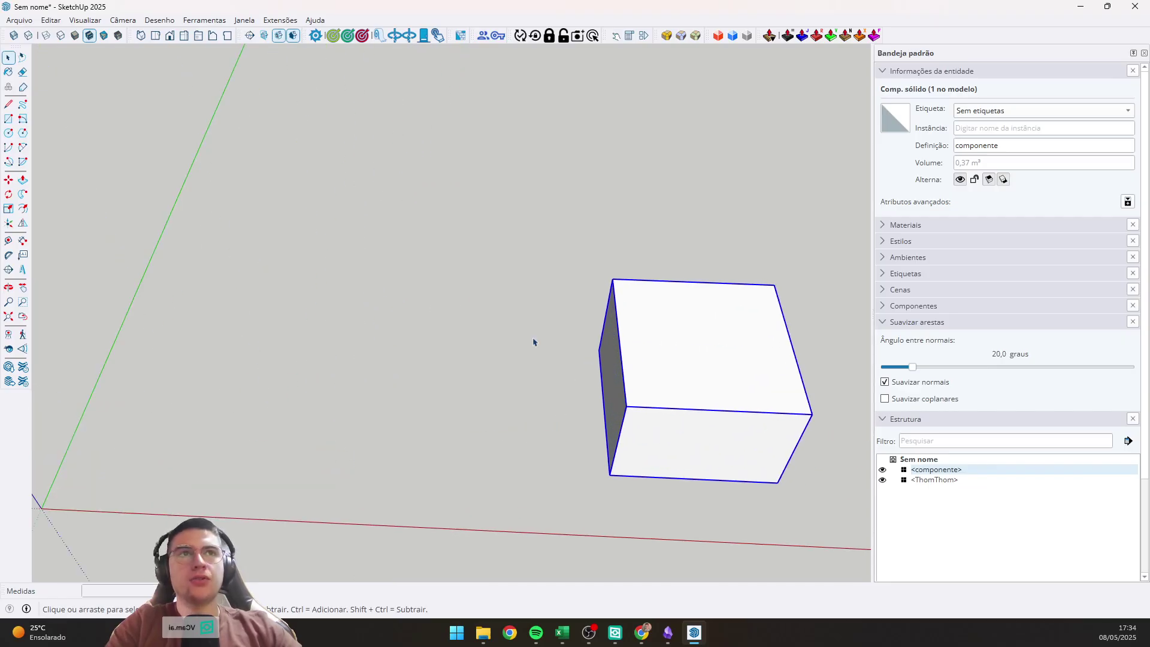
pyautogui.moveTo(533, 341); pyautogui.dragTo(483, 341, button='middle')
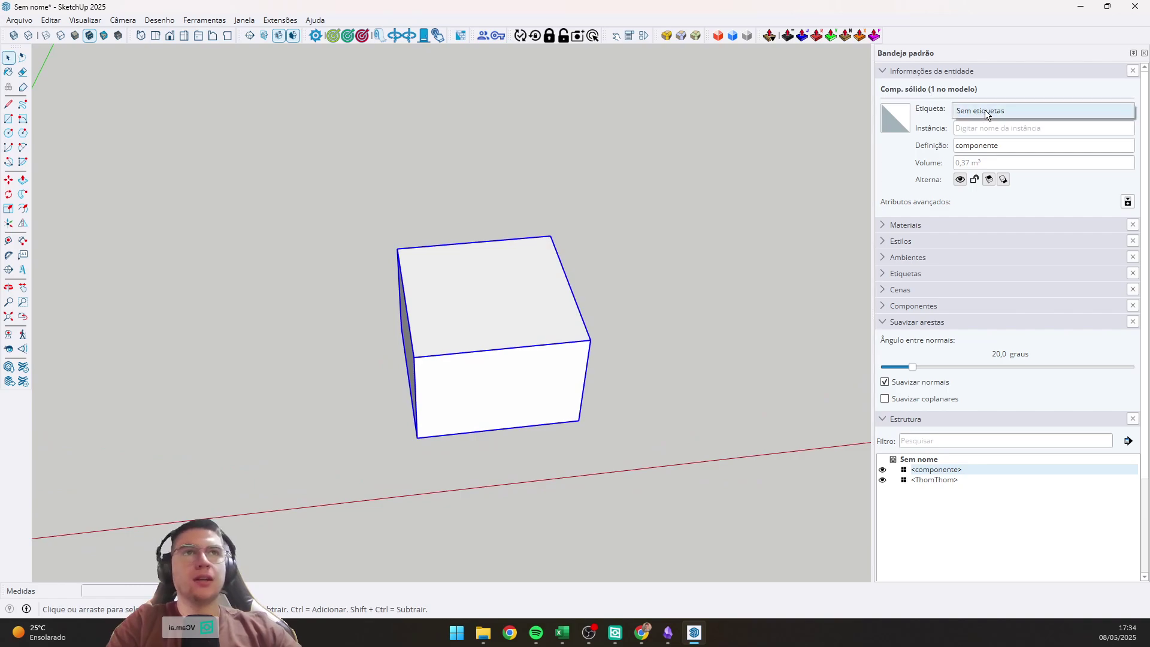
pyautogui.doubleClick(996, 148)
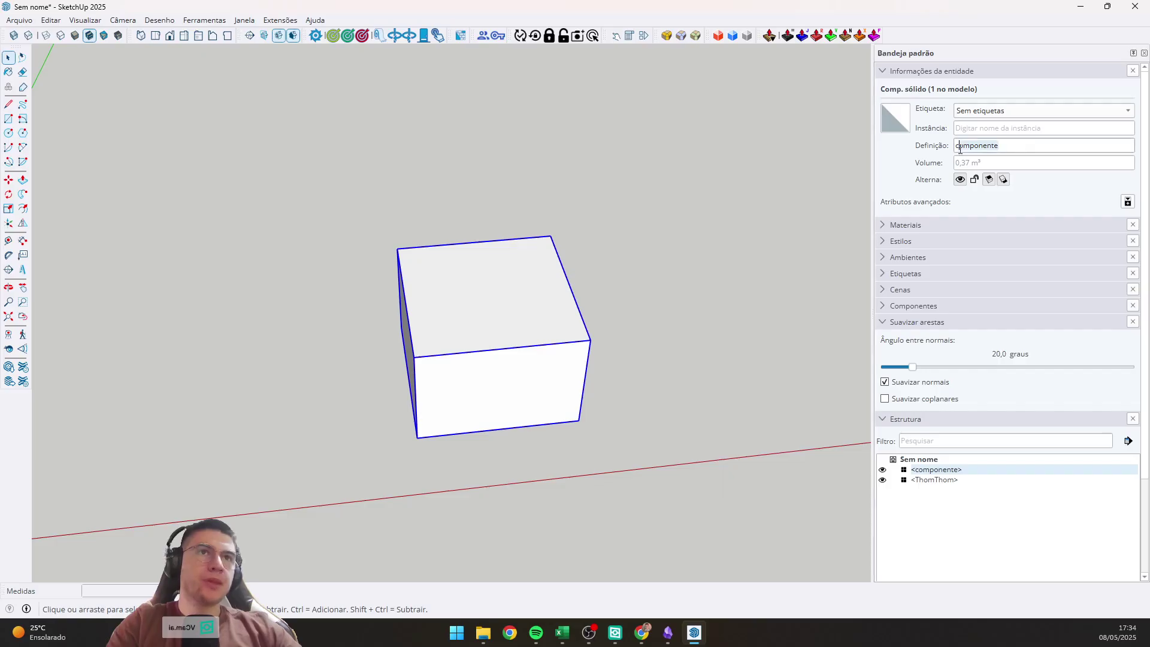
pyautogui.rightClick(954, 473)
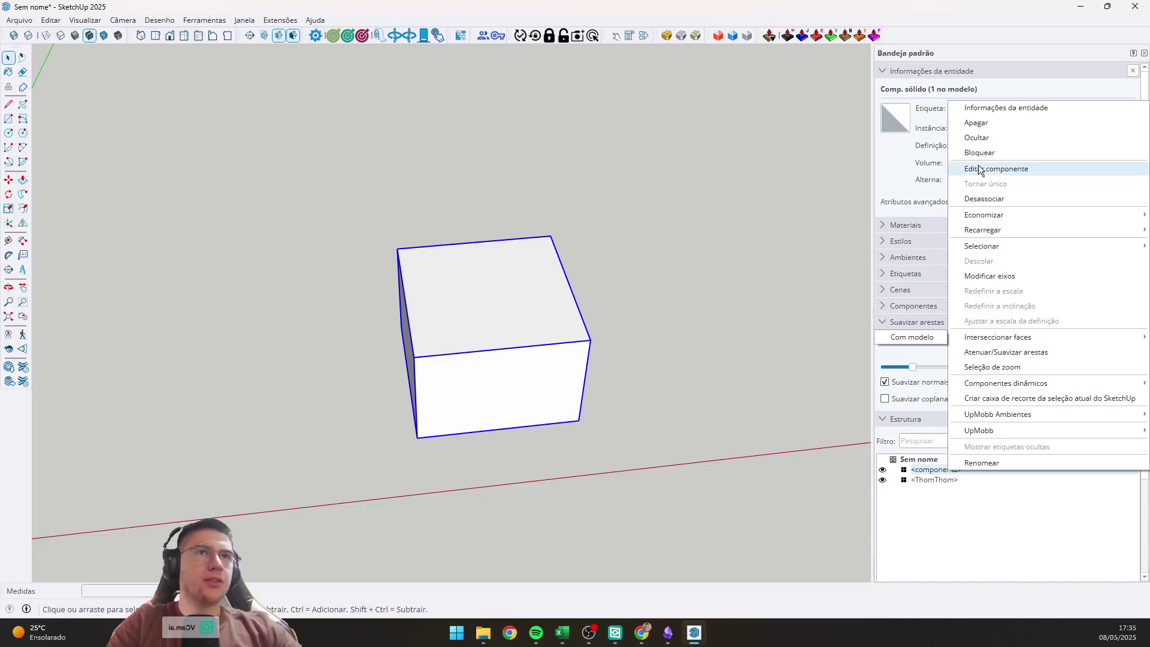
pyautogui.click(953, 314)
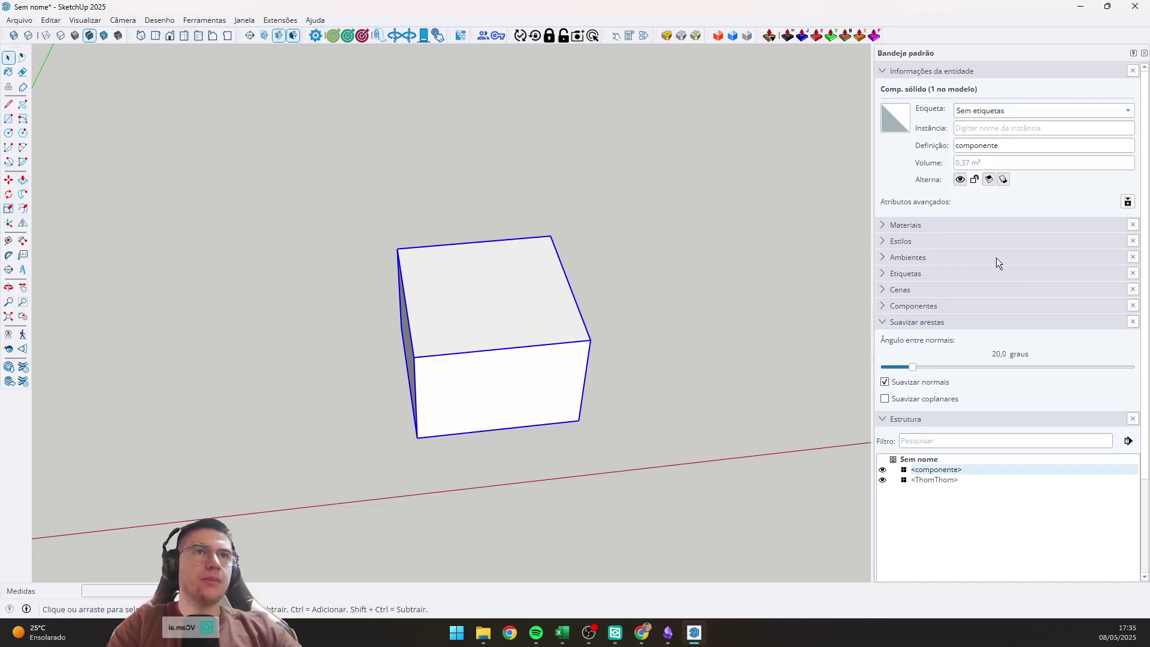
# Rename the box component's instance to testee in the model outline.
pyautogui.rightClick(914, 470)
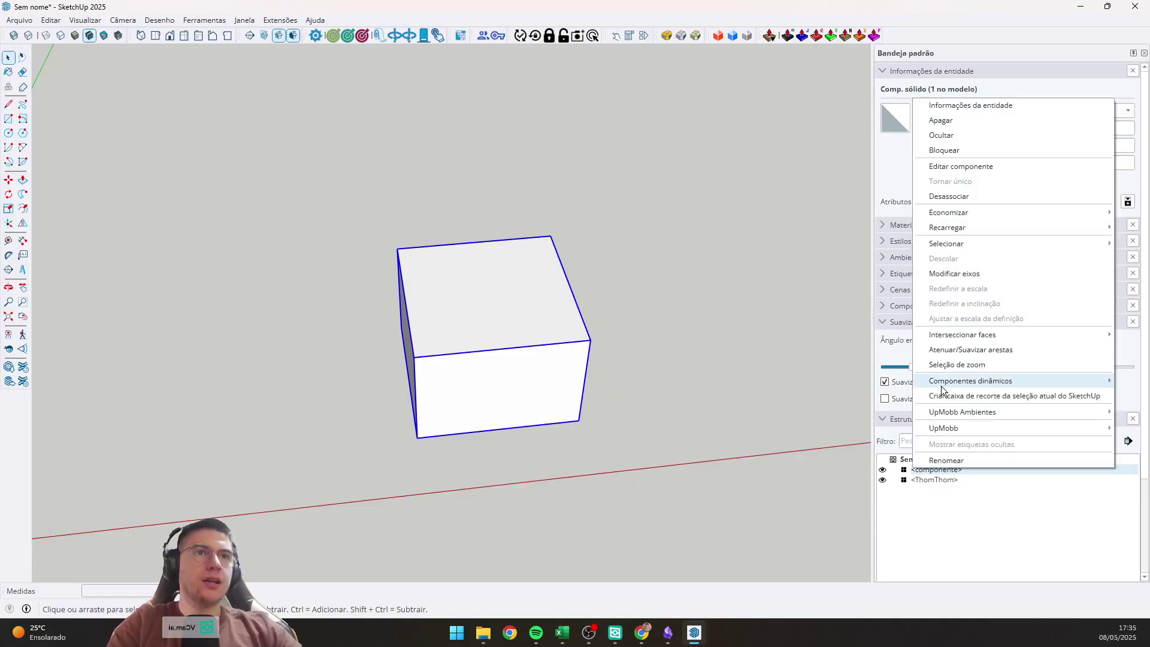
pyautogui.moveTo(957, 250)
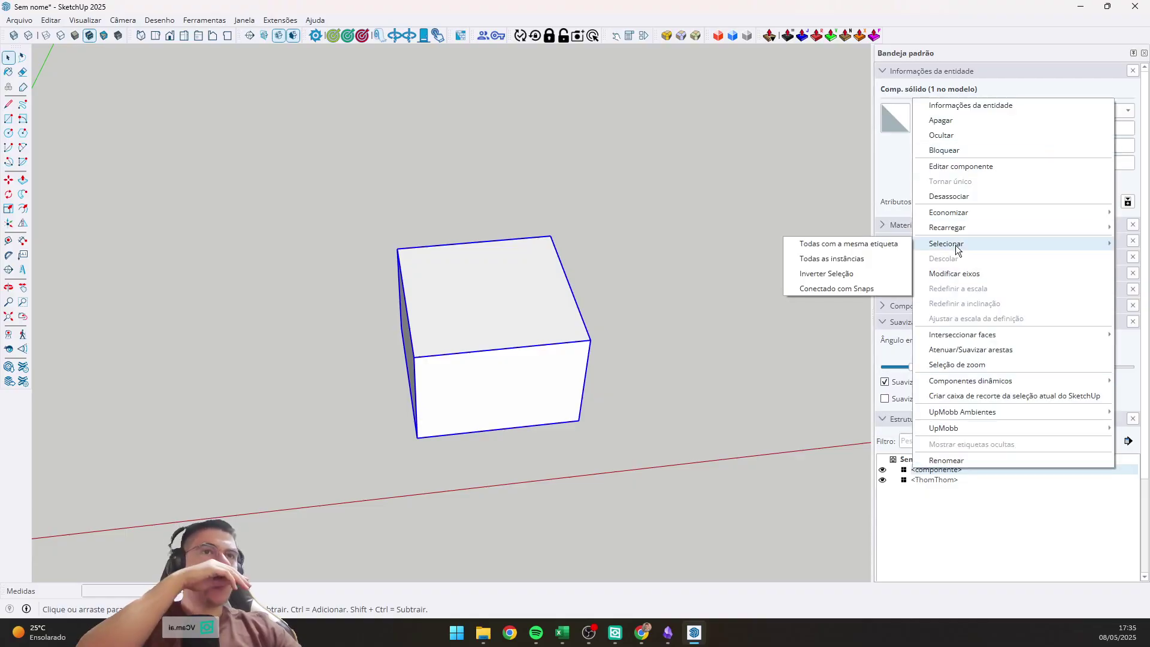
pyautogui.click(962, 465)
pyautogui.write('testee')
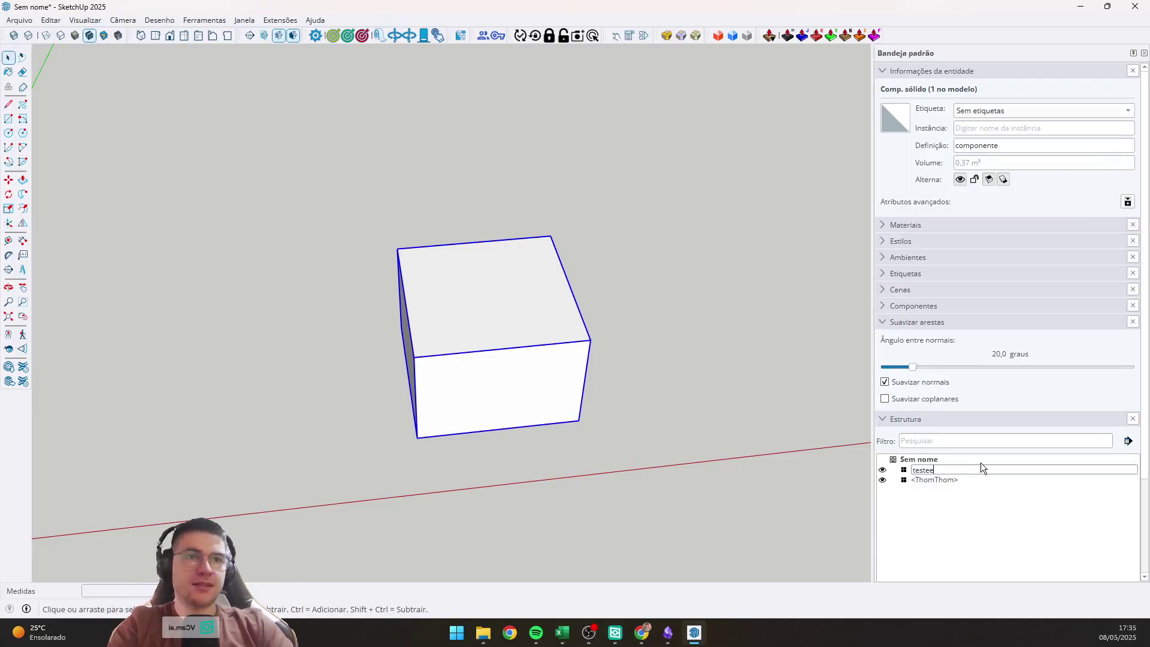
pyautogui.press('Return')
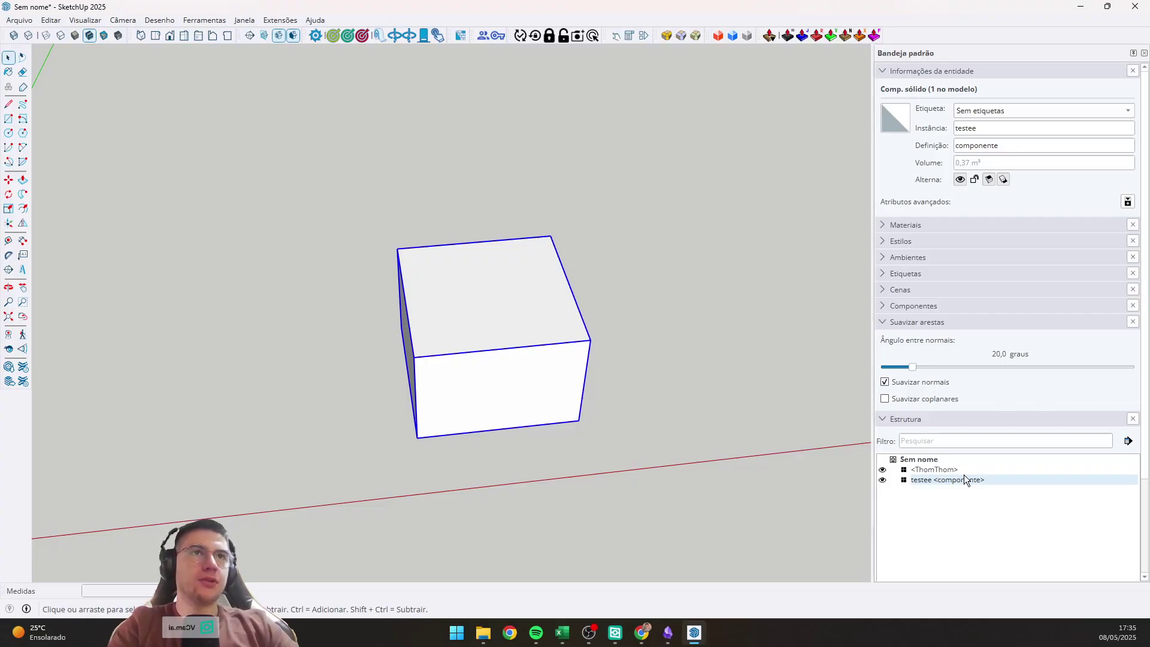
# Clear the box component's instance name and replace its definition name with a person's first name.
pyautogui.doubleClick(961, 127)
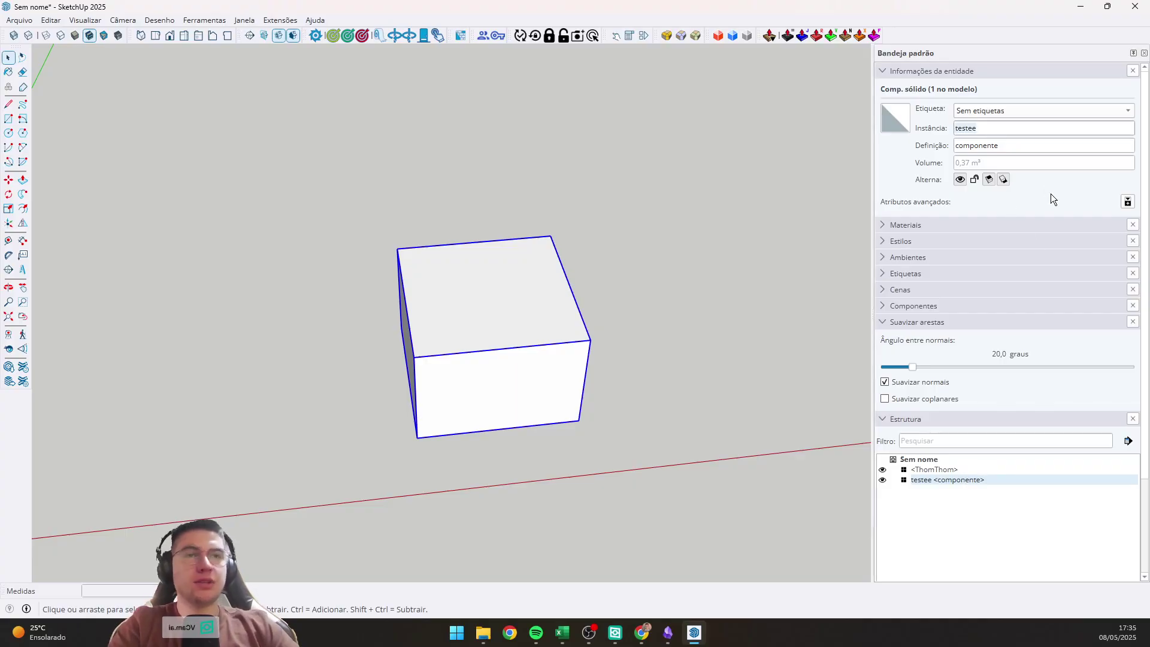
pyautogui.press('BackSpace')
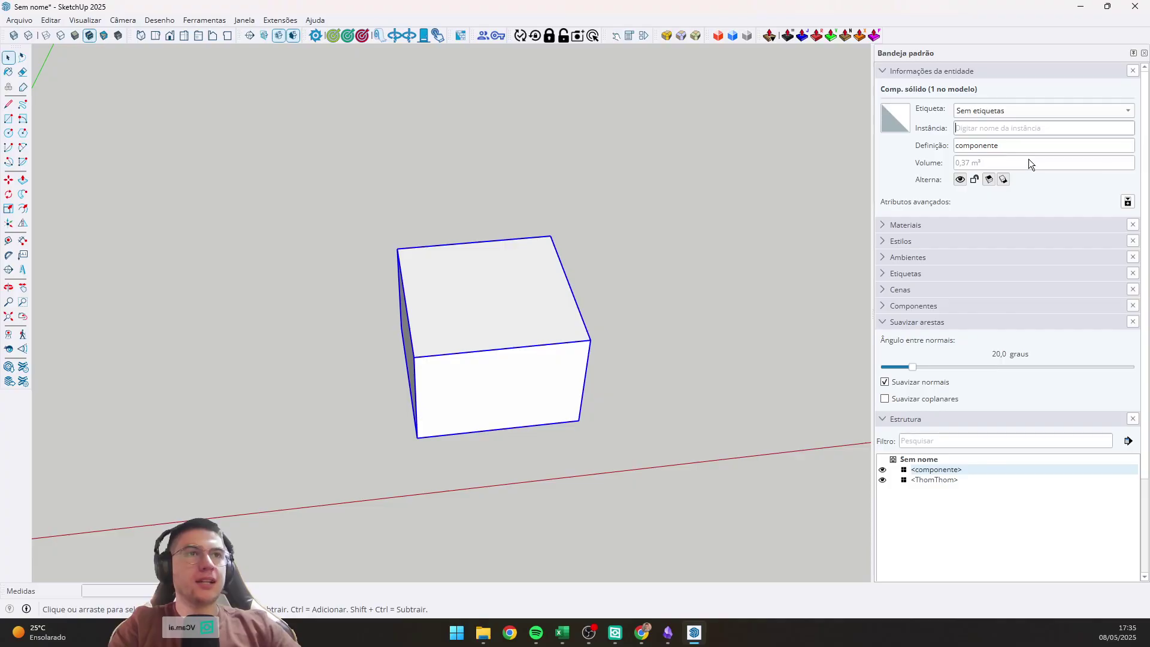
pyautogui.press('Tab')
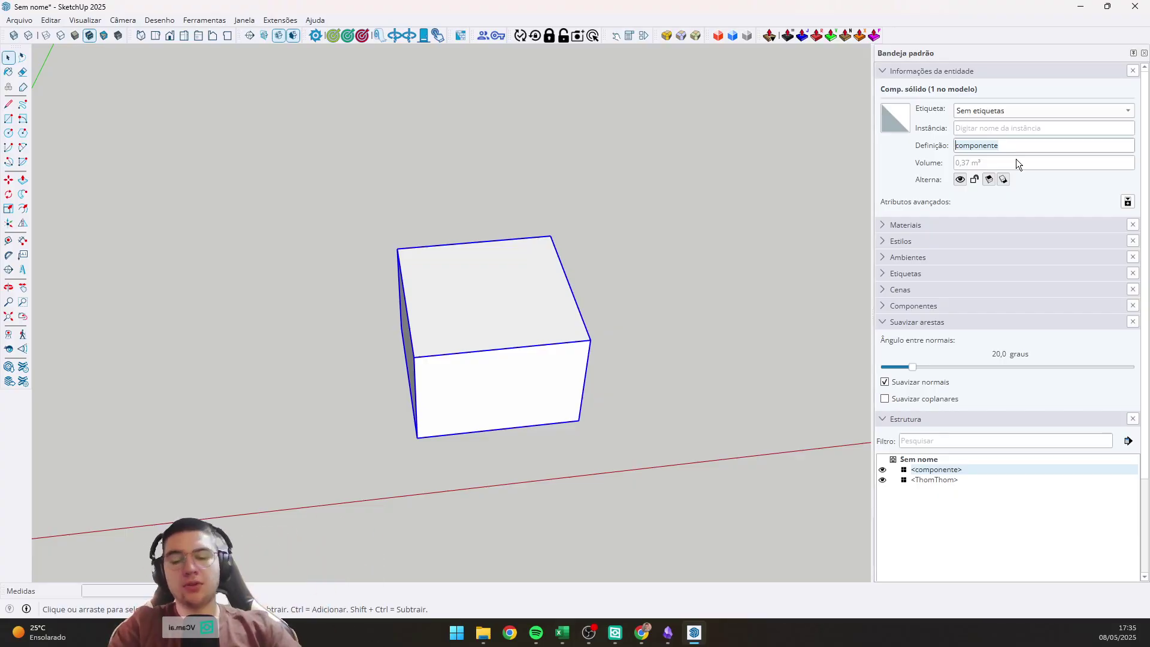
pyautogui.write('rafael')
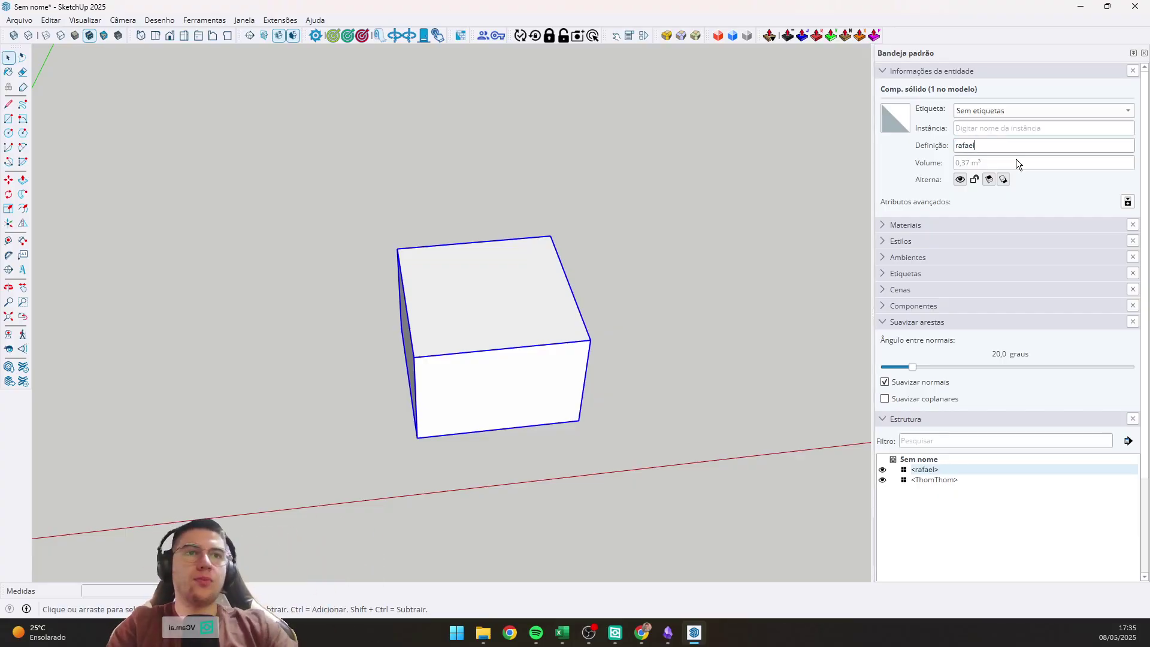
# Open the component attributes for the box, check its component options, and close the options window.
pyautogui.click(644, 36)
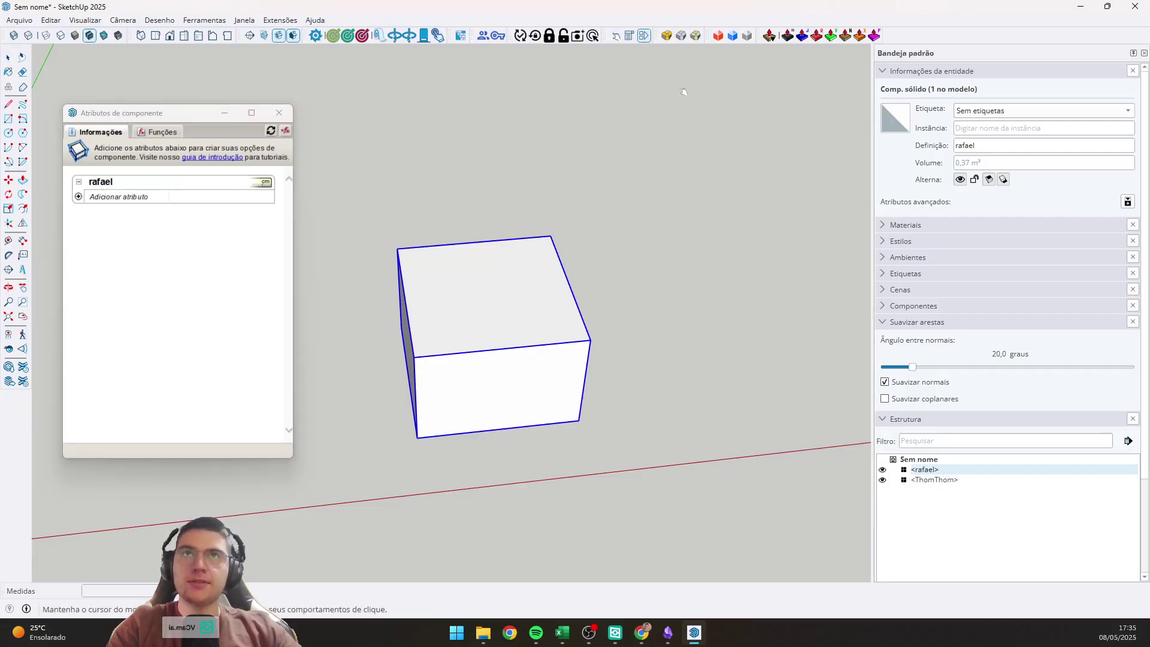
pyautogui.click(629, 34)
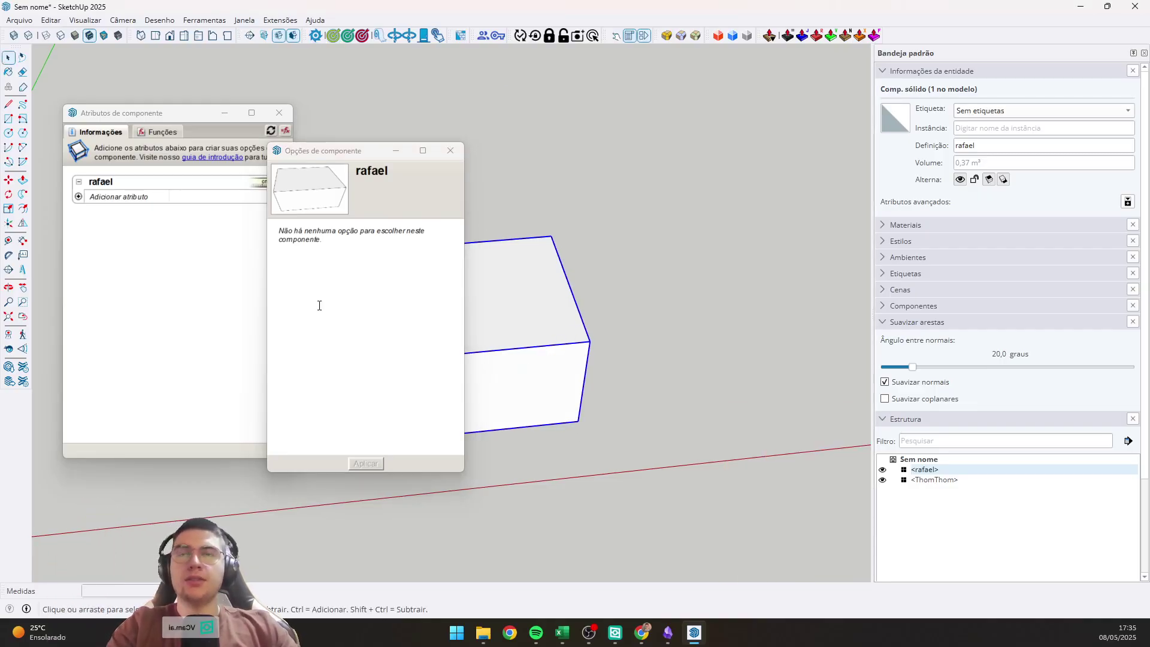
pyautogui.click(450, 151)
pyautogui.click(332, 34)
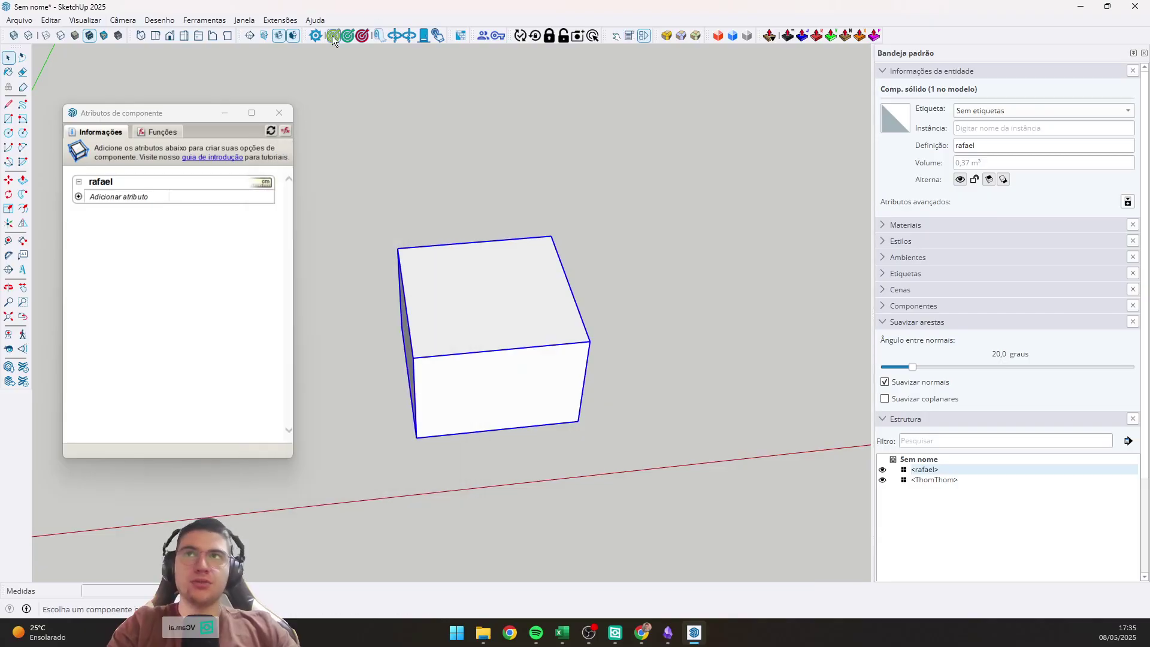
# Check the box's object name prompt in the component attributes and its definition name in the entity information.
pyautogui.press('space')
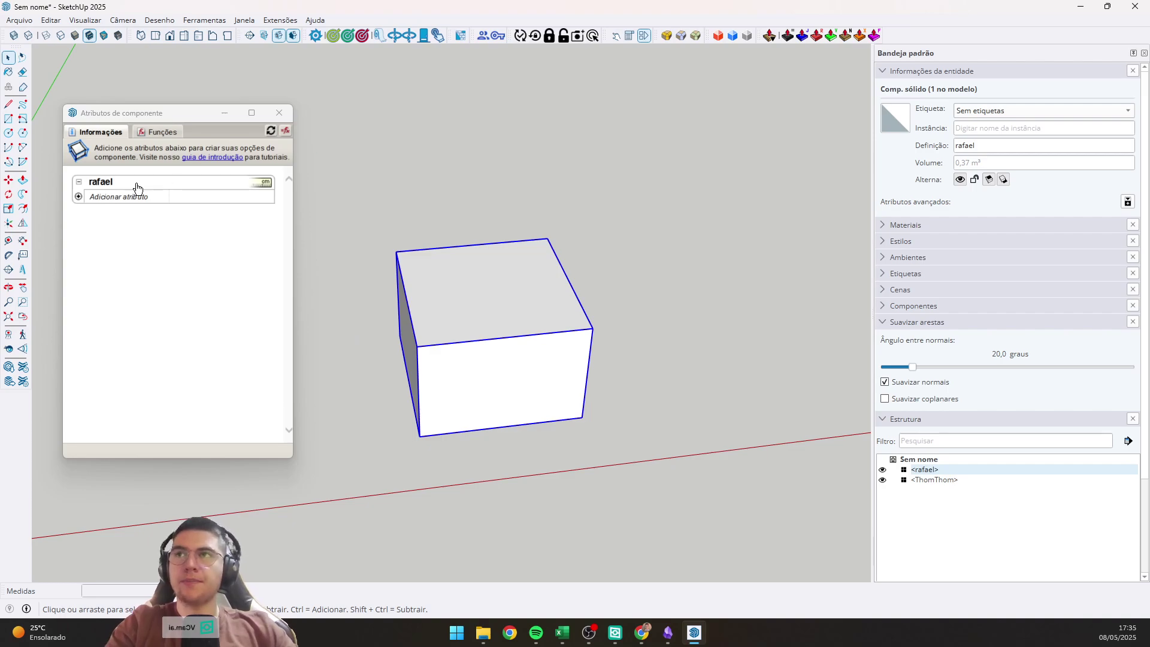
pyautogui.click(101, 188)
pyautogui.doubleClick(102, 188)
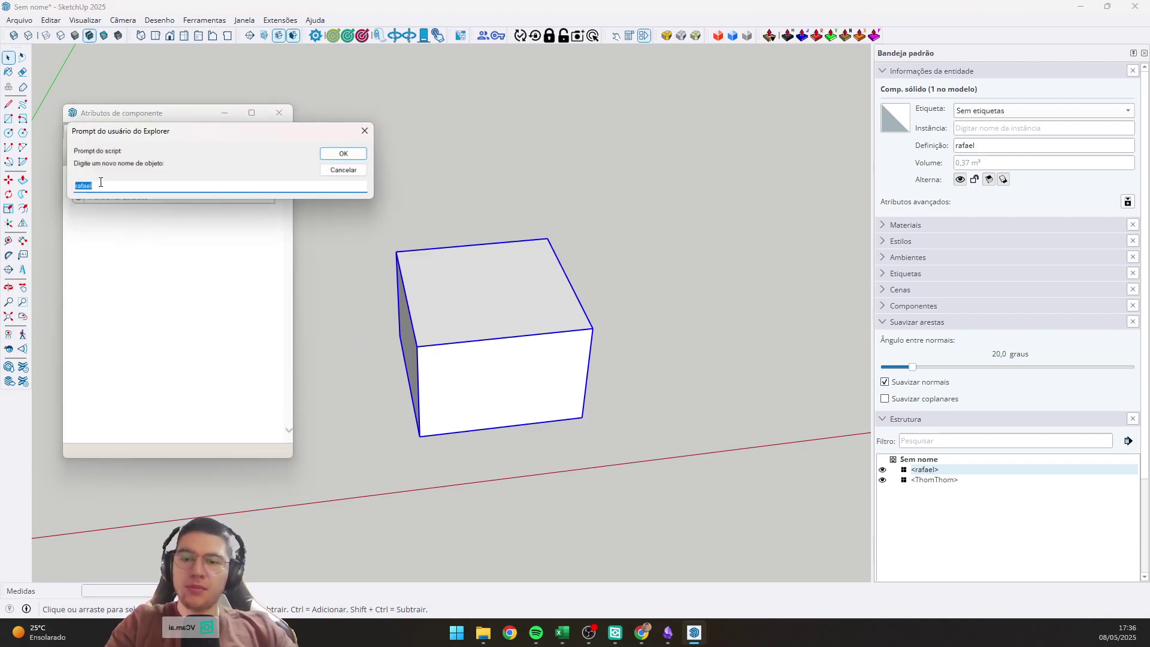
pyautogui.click(364, 130)
pyautogui.click(1006, 147)
pyautogui.press('Home')
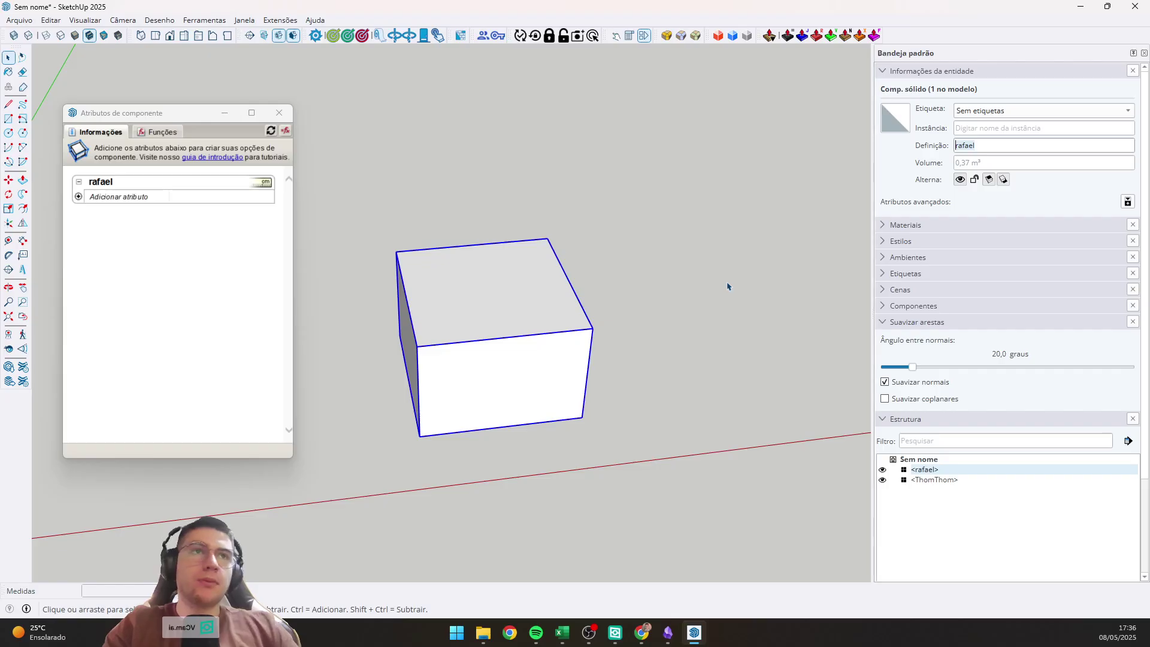
# Rename the box in the component attributes by adding _jojo to its current name.
pyautogui.doubleClick(100, 181)
pyautogui.write('rafael')
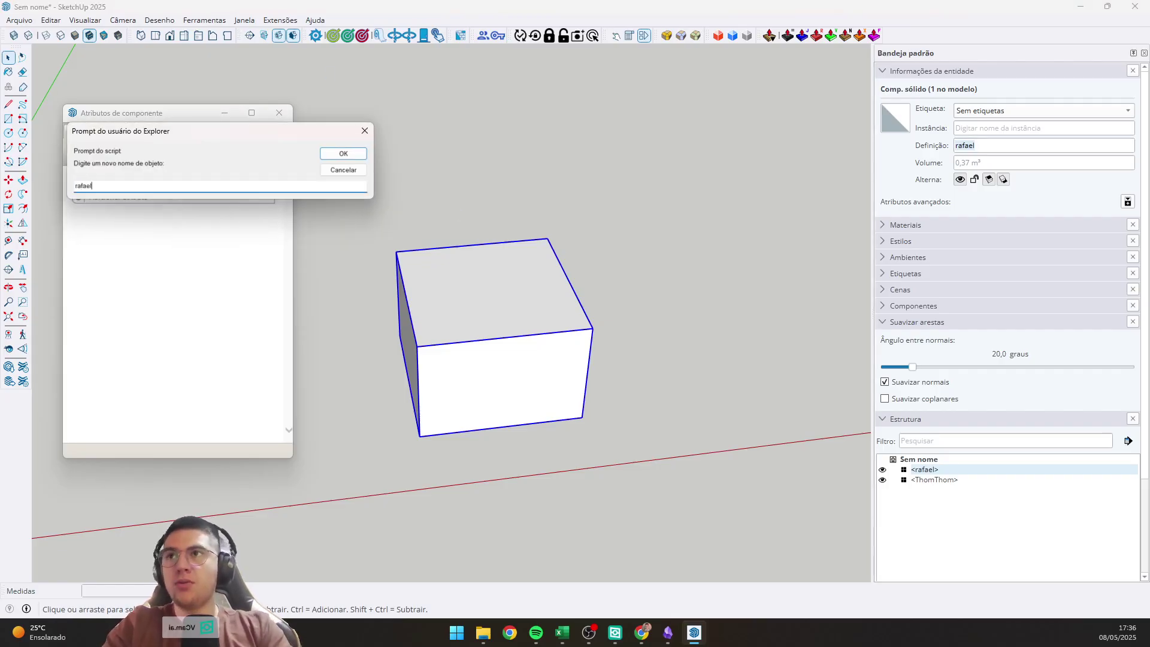
pyautogui.write('_jojo')
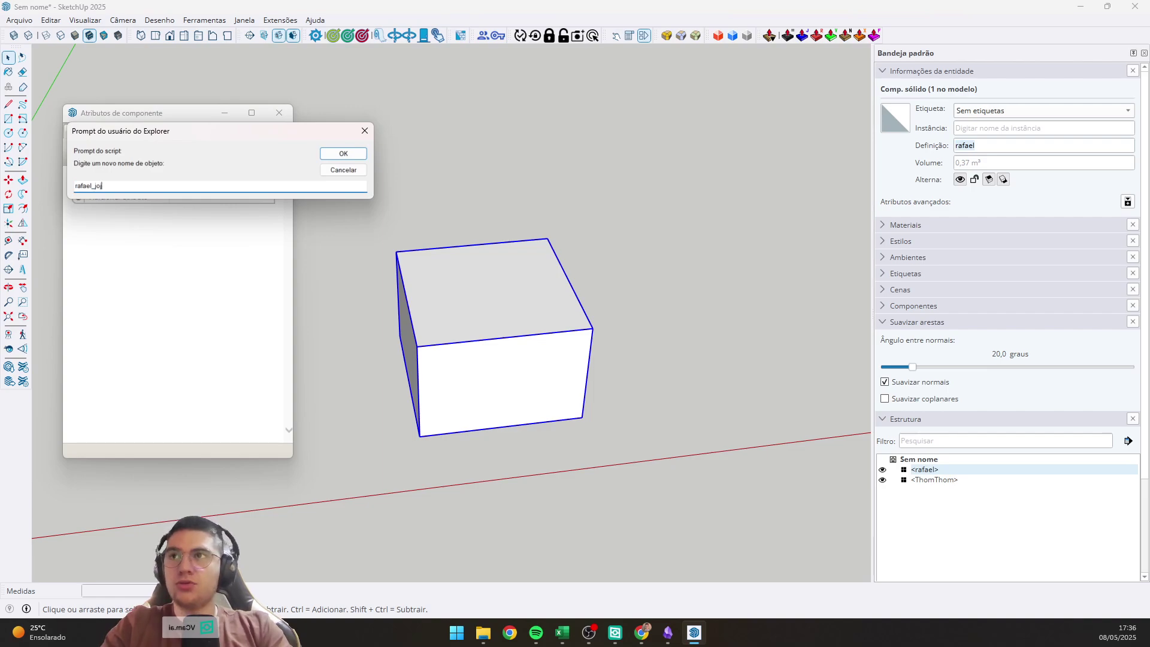
pyautogui.press('Return')
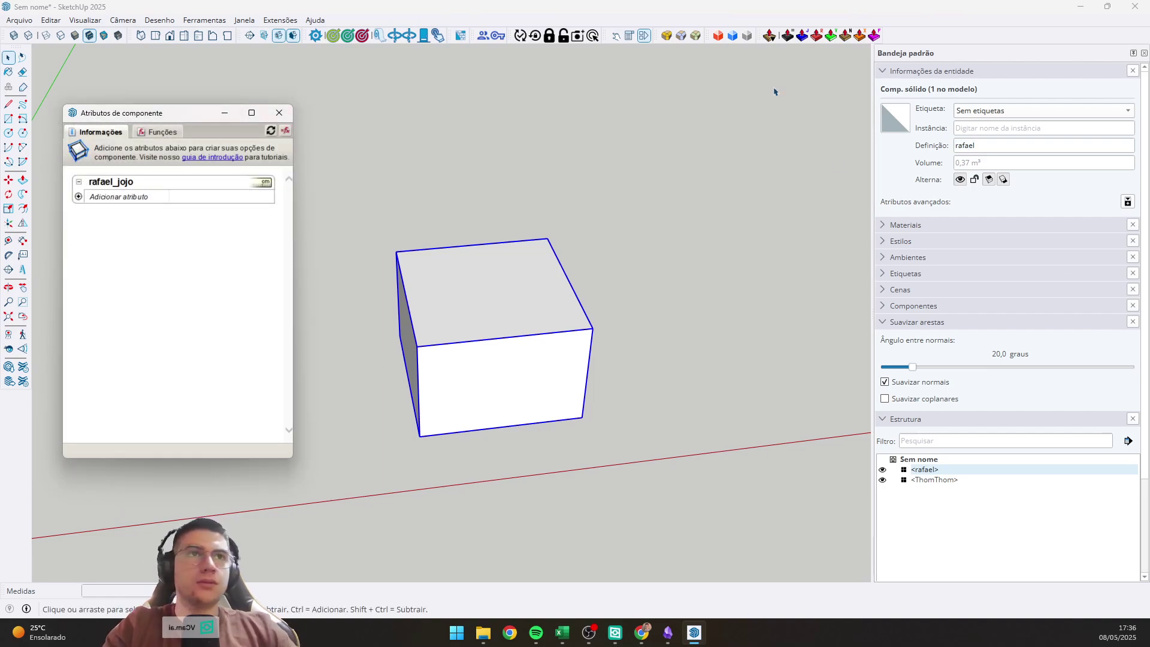
# Rename the box to ratatuie in the component attributes.
pyautogui.doubleClick(123, 183)
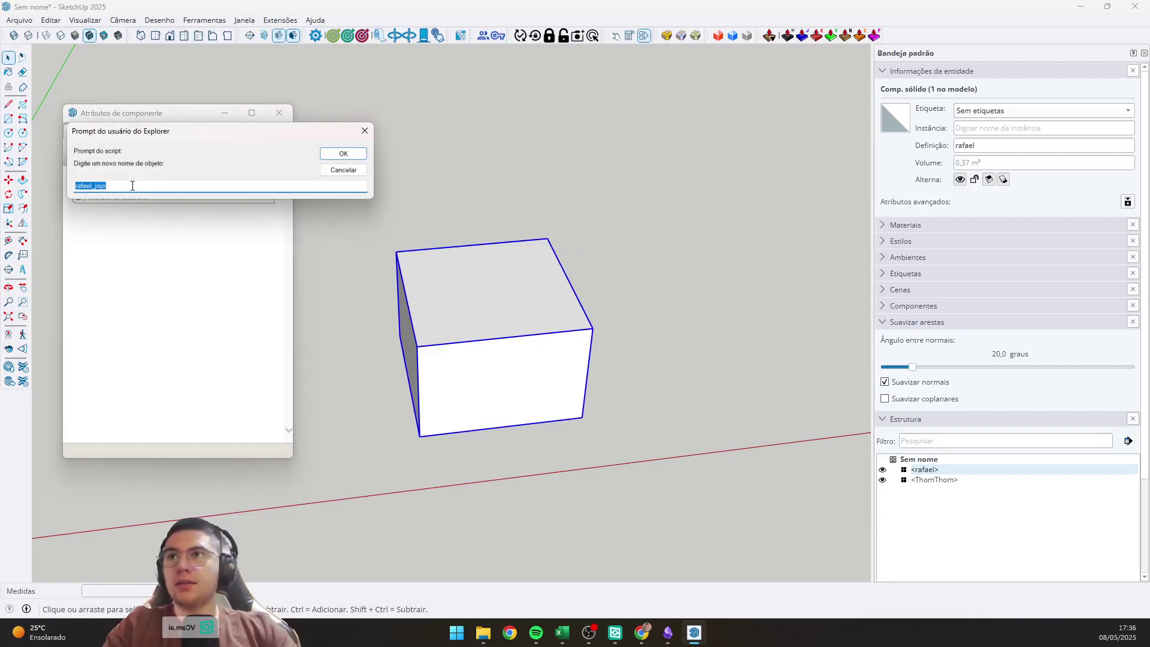
pyautogui.write('ratatu')
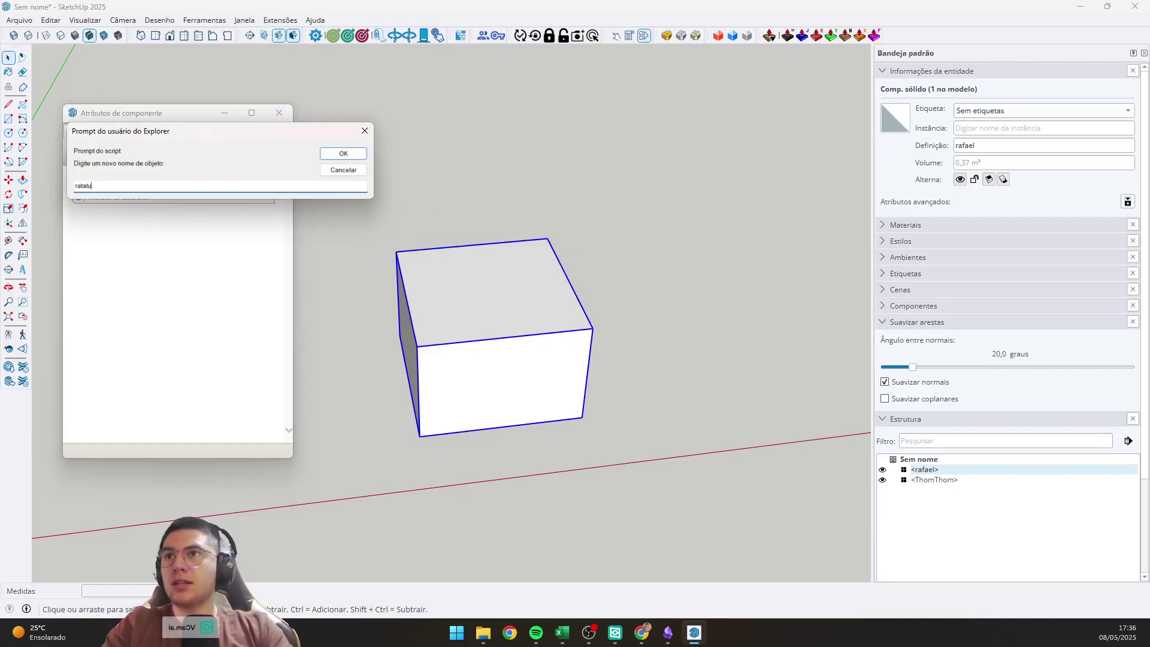
pyautogui.write('ie')
pyautogui.press('Return')
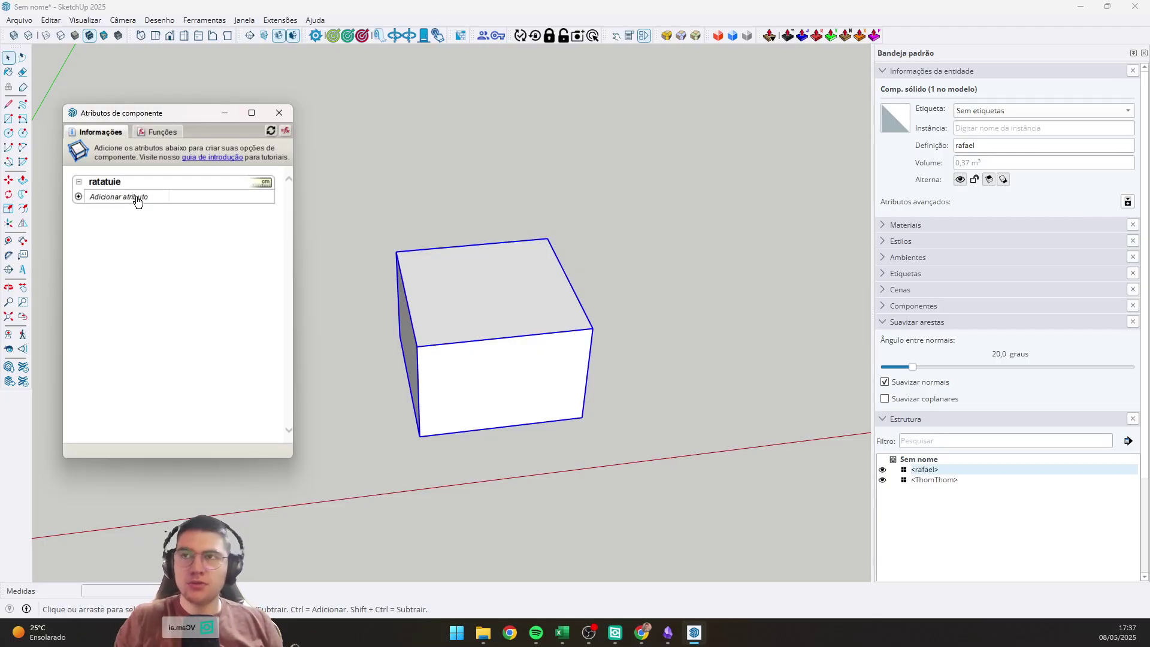
# Add a custom attribute named testeatributo to the ratatuie component.
pyautogui.click(153, 203)
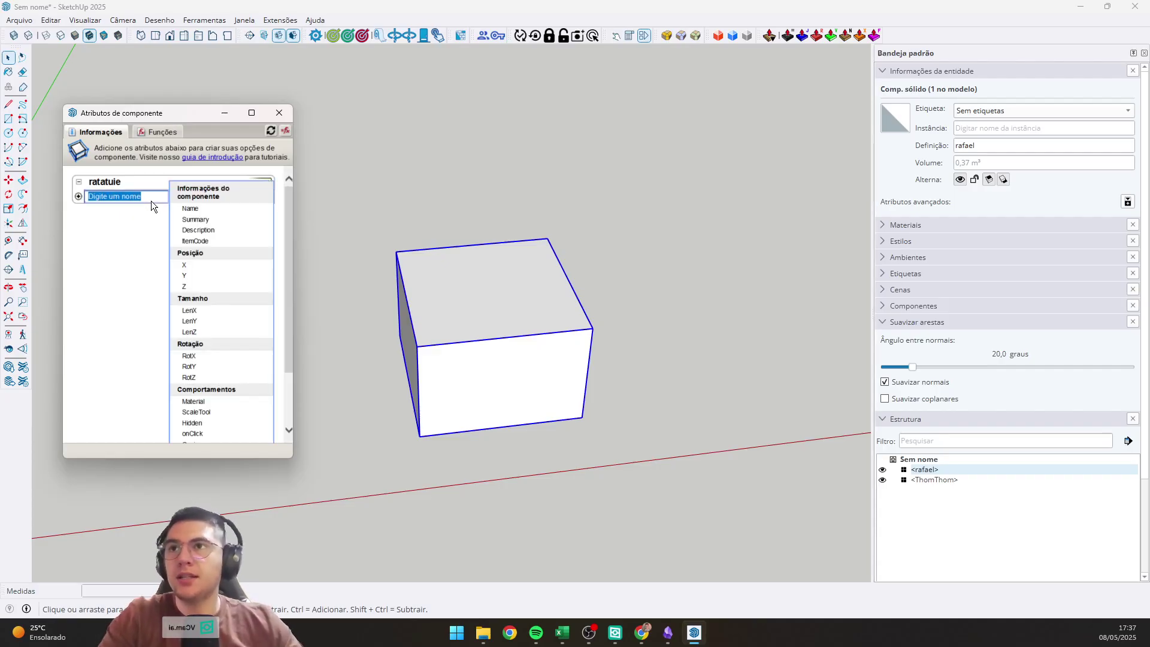
pyautogui.write('teste')
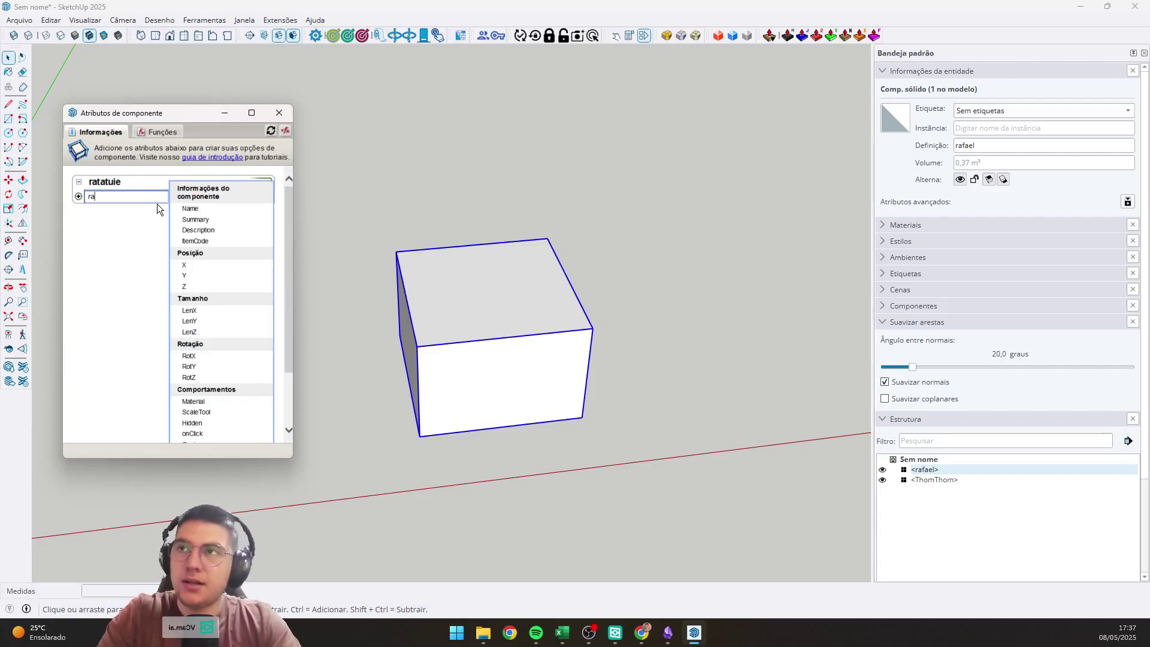
pyautogui.press('BackSpace')
pyautogui.press('BackSpace')
pyautogui.press('BackSpace')
pyautogui.press('BackSpace')
pyautogui.write('est')
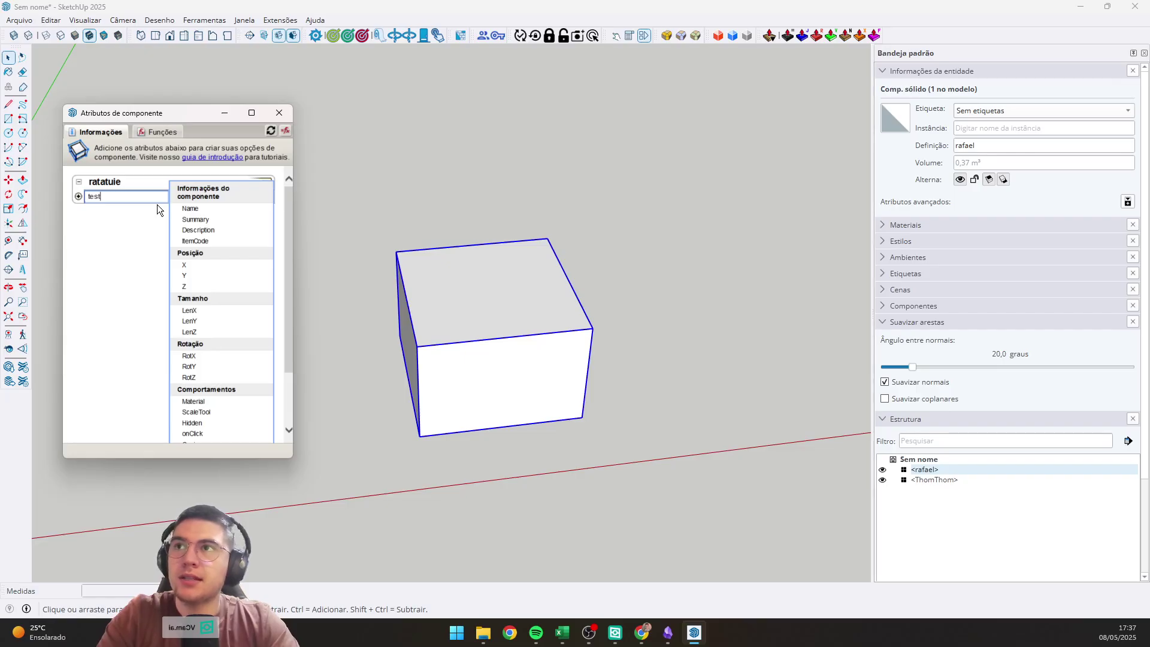
pyautogui.write('eatr')
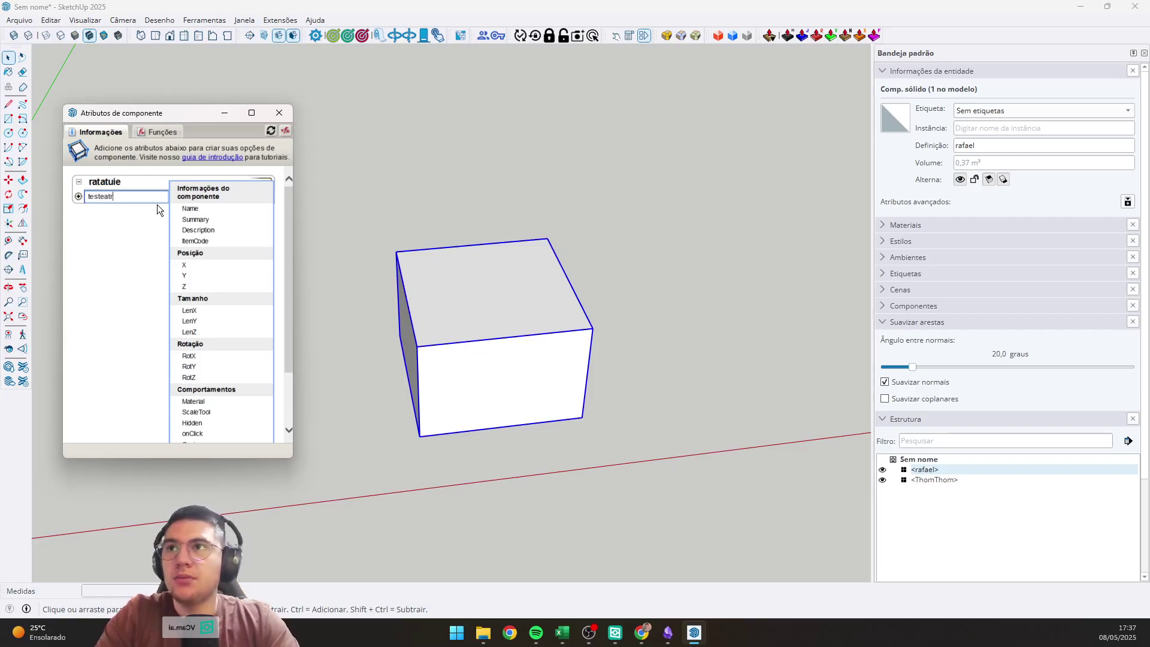
pyautogui.write('ibuto')
pyautogui.press('Return')
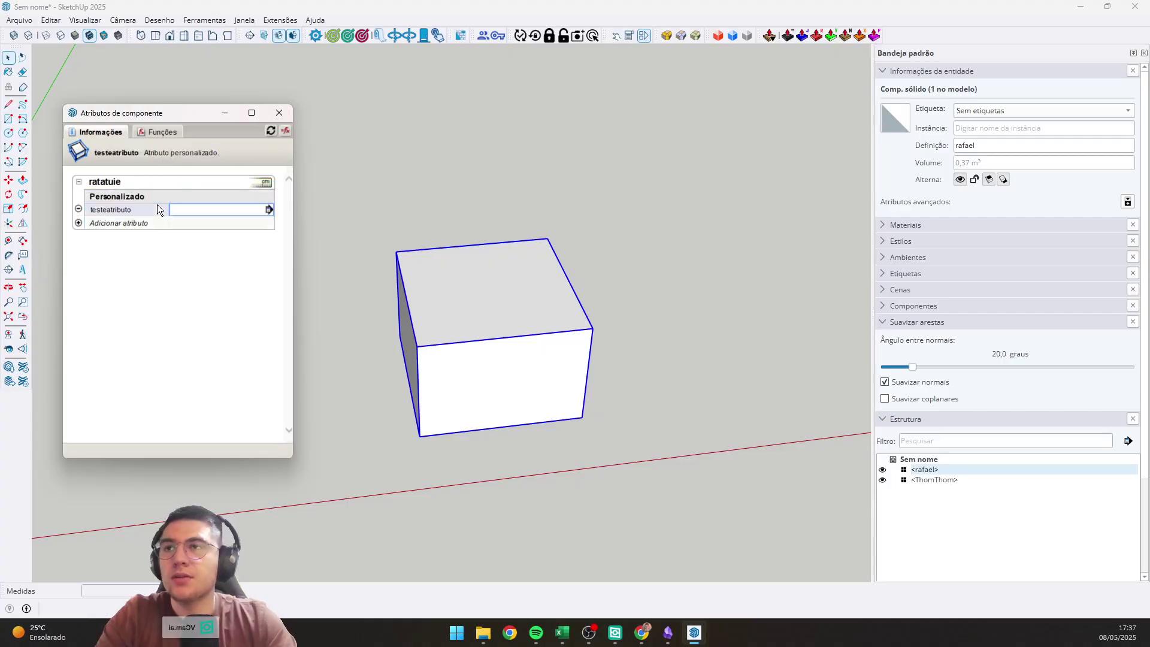
# Set the testeatributo attribute to 10 and remove the attribute from the component.
pyautogui.click(182, 210)
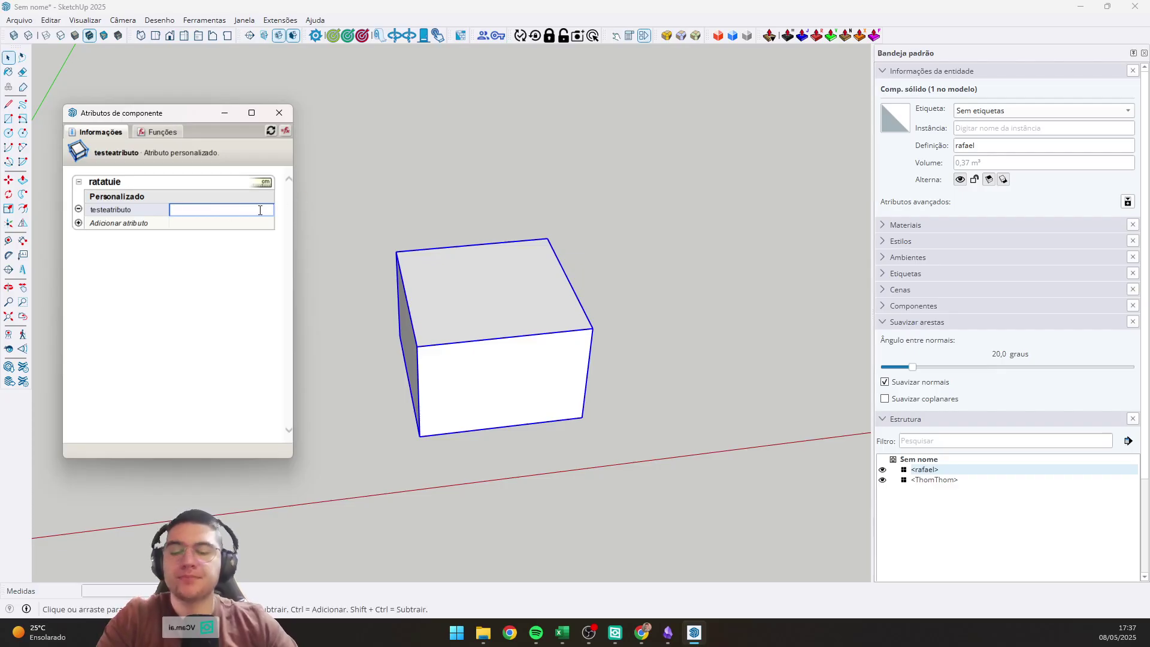
pyautogui.write('10')
pyautogui.press('Return')
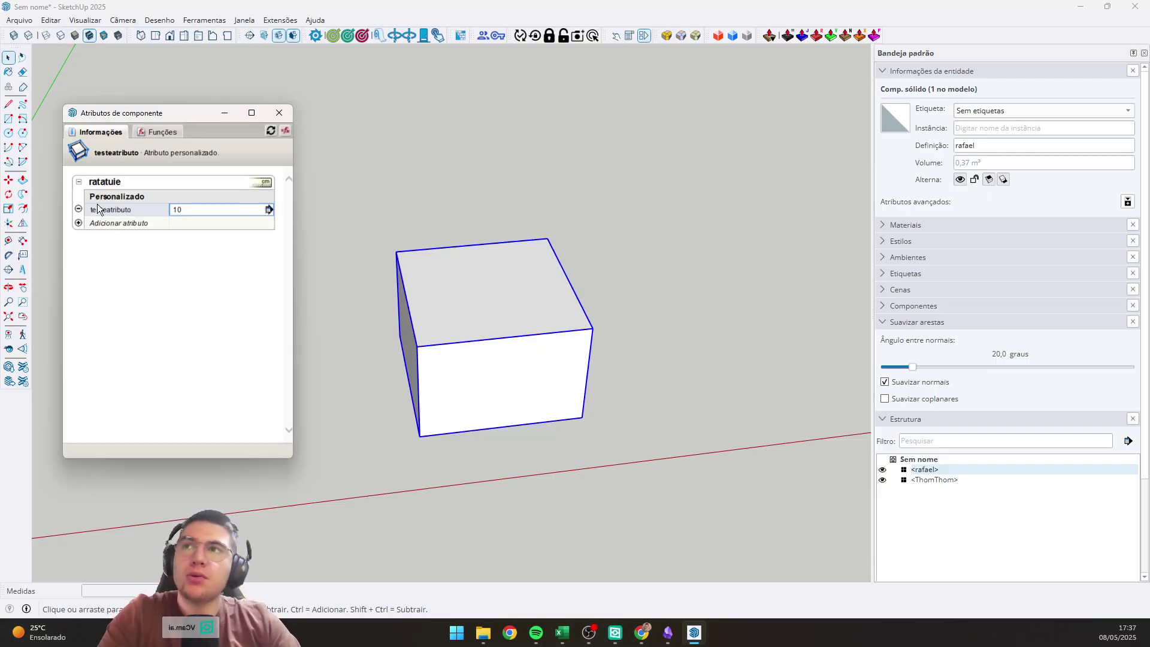
pyautogui.click(79, 209)
pyautogui.click(606, 361)
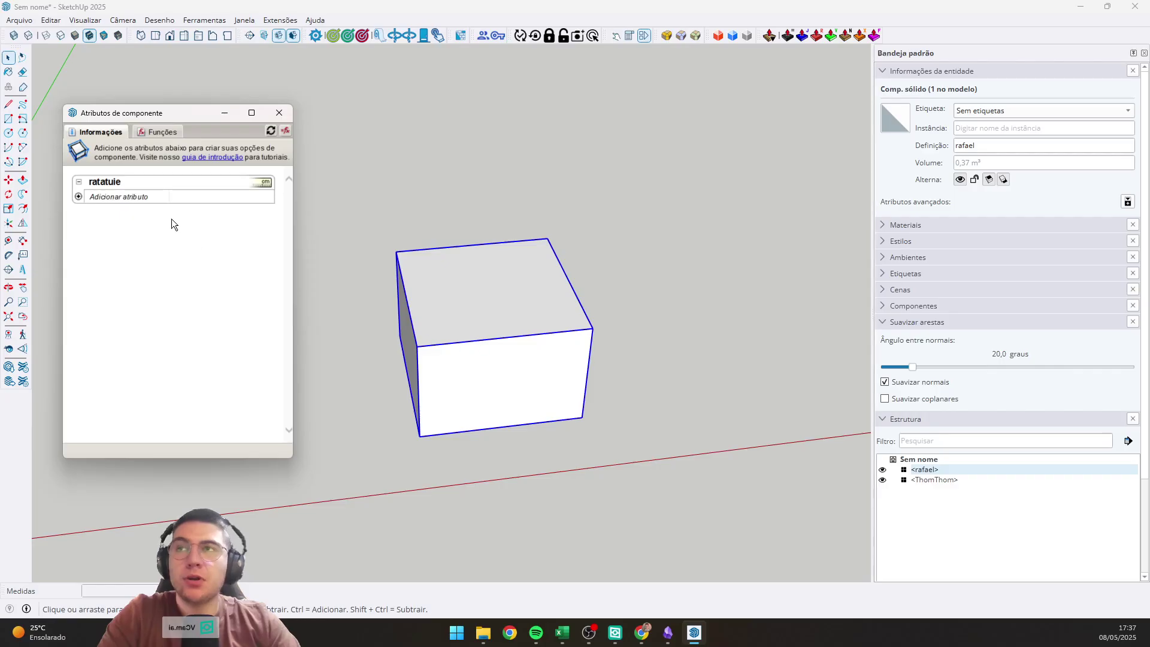
# Add the component information attributes Name, Summary, Description and ItemCode and the position attributes X, Y and Z to ratatuie.
pyautogui.click(83, 202)
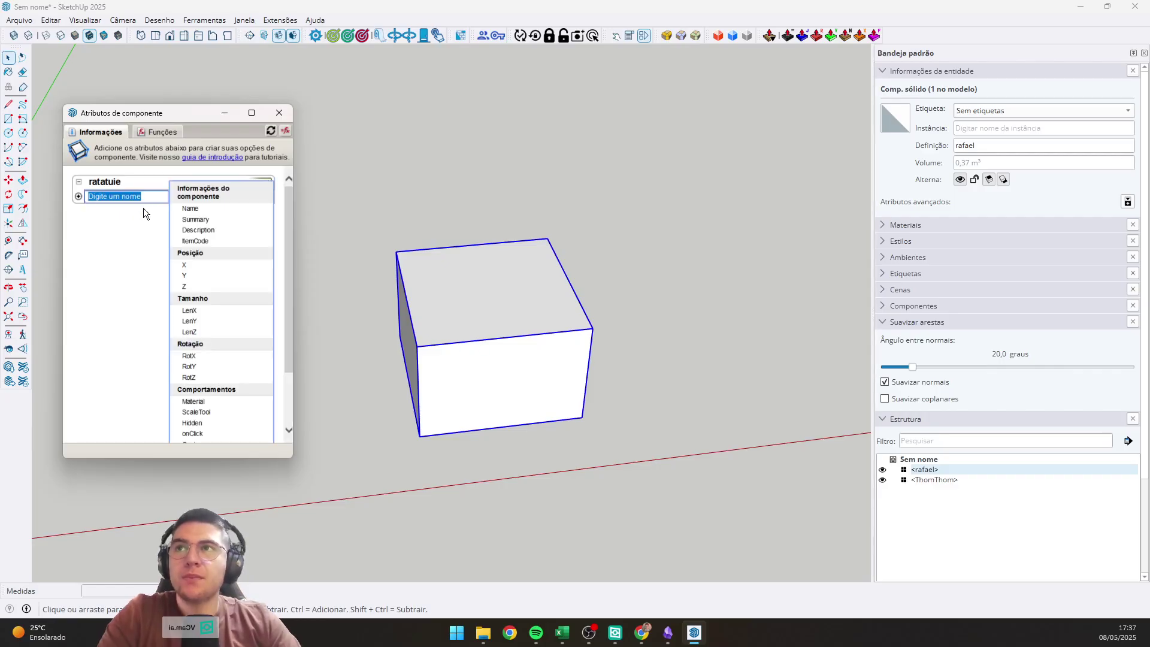
pyautogui.click(226, 201)
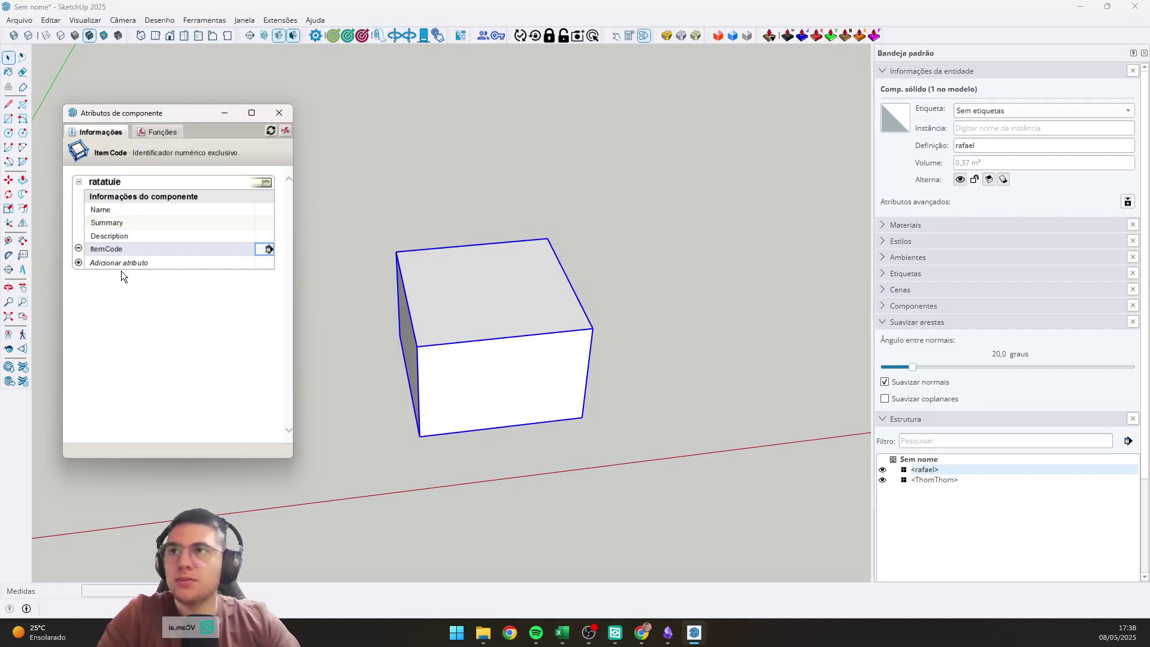
pyautogui.click(100, 264)
pyautogui.click(270, 190)
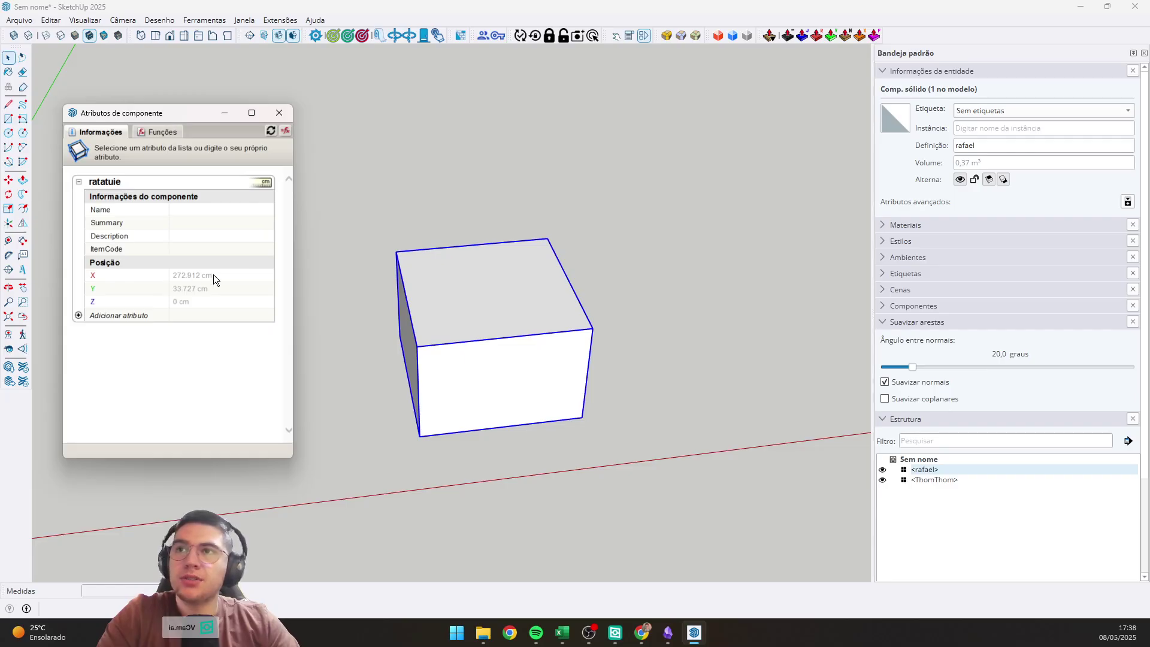
# Examine the box's position relative to the model origin and its own axes inside the component.
pyautogui.click(198, 301)
pyautogui.scroll(-2, 402, 286)
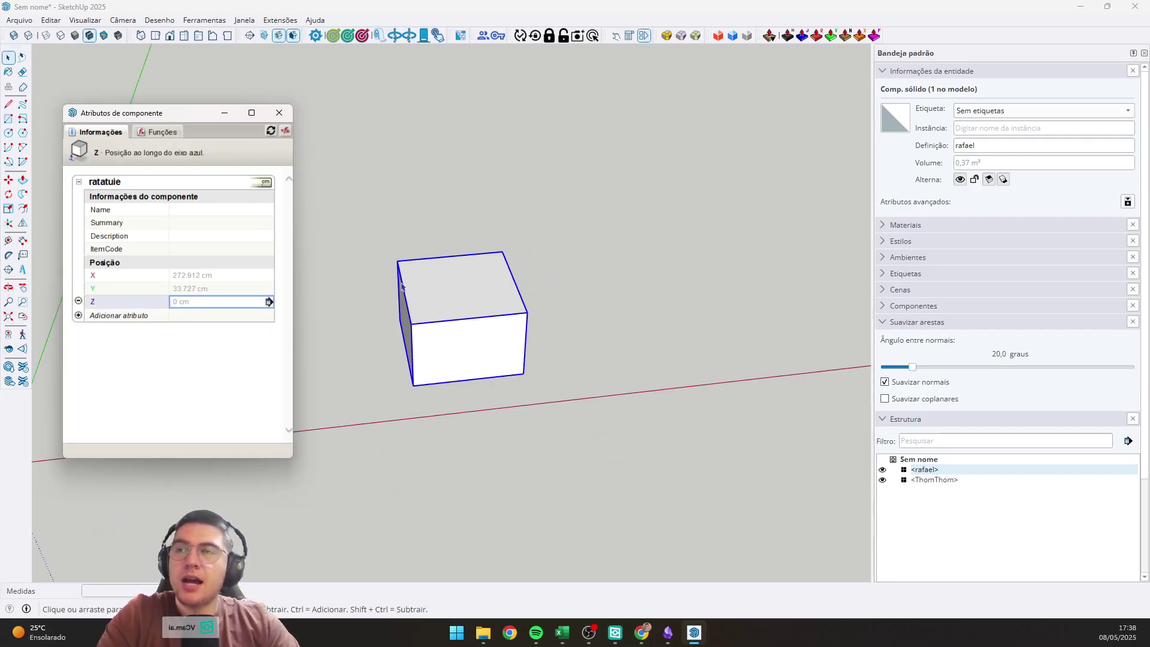
pyautogui.scroll(-3, 401, 286)
pyautogui.keyDown('shift'); pyautogui.moveTo(453, 295); pyautogui.dragTo(589, 332, button='middle'); pyautogui.keyUp('shift')
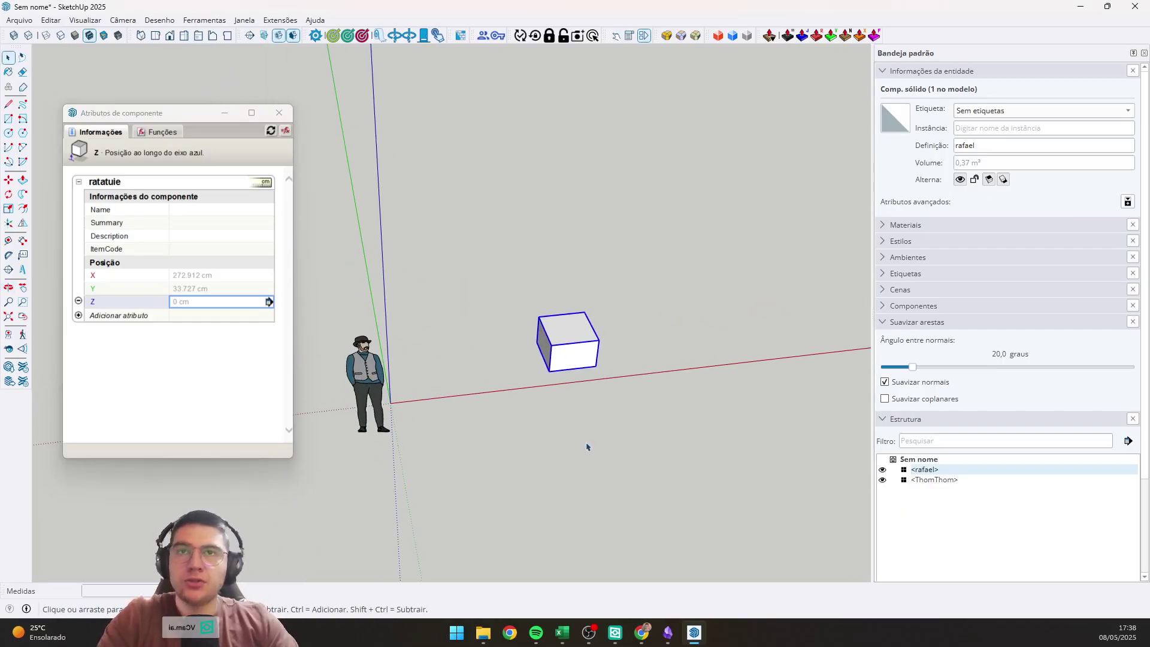
pyautogui.scroll(4, 650, 367)
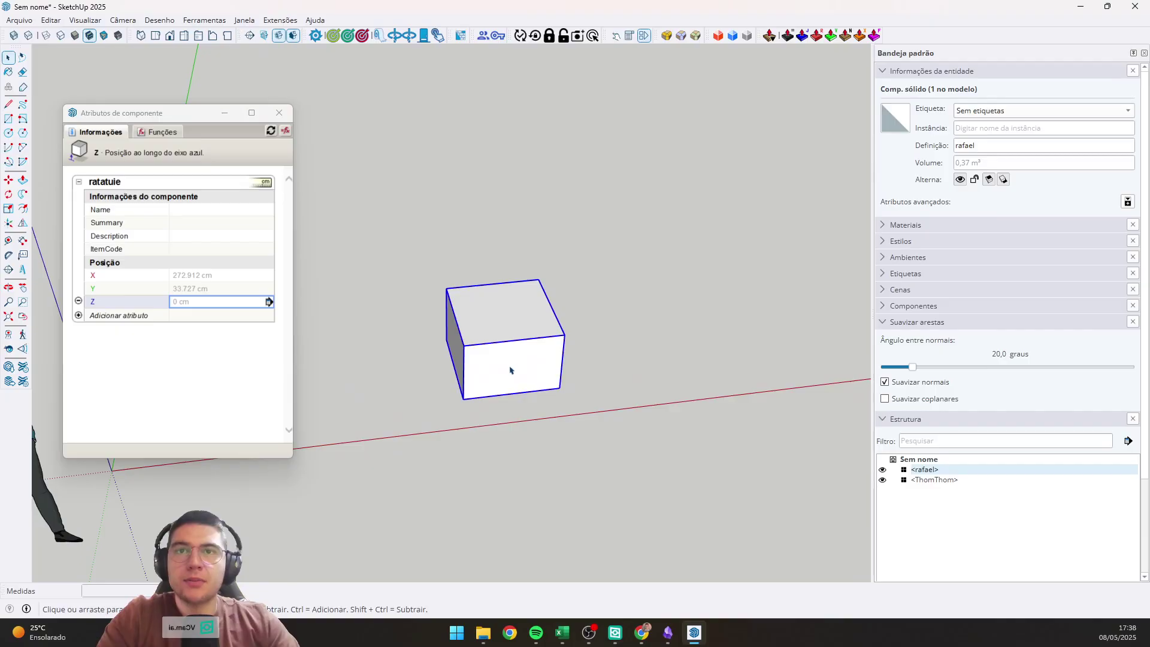
pyautogui.doubleClick(500, 377)
pyautogui.scroll(3, 467, 398)
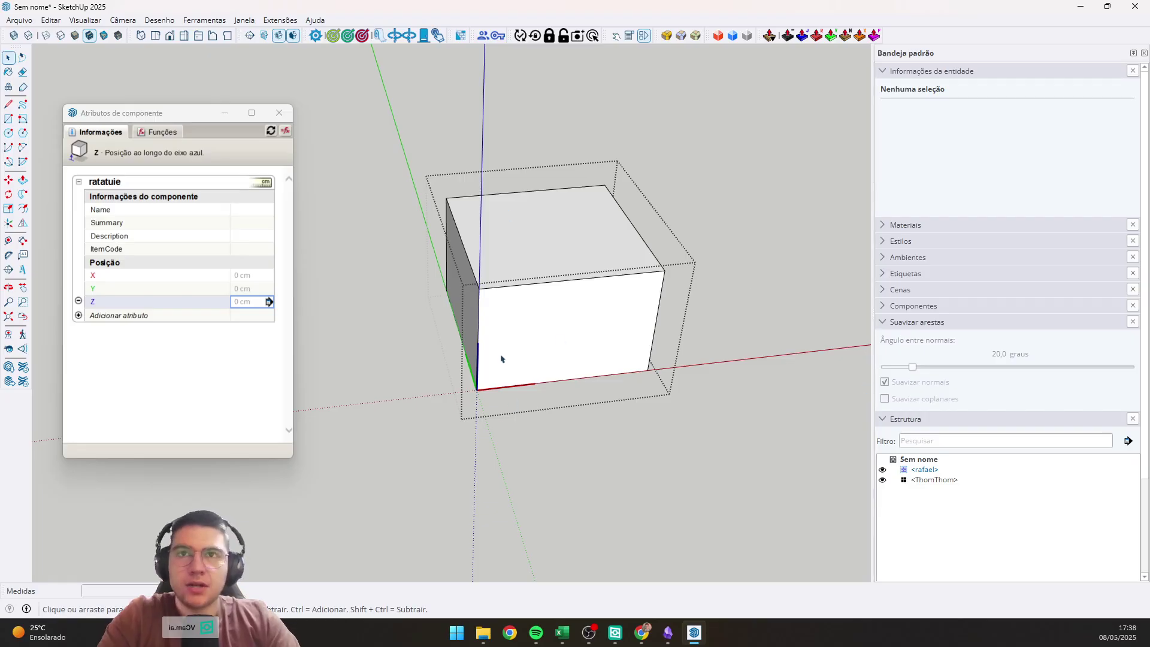
pyautogui.click(479, 393)
pyautogui.scroll(-3, 490, 402)
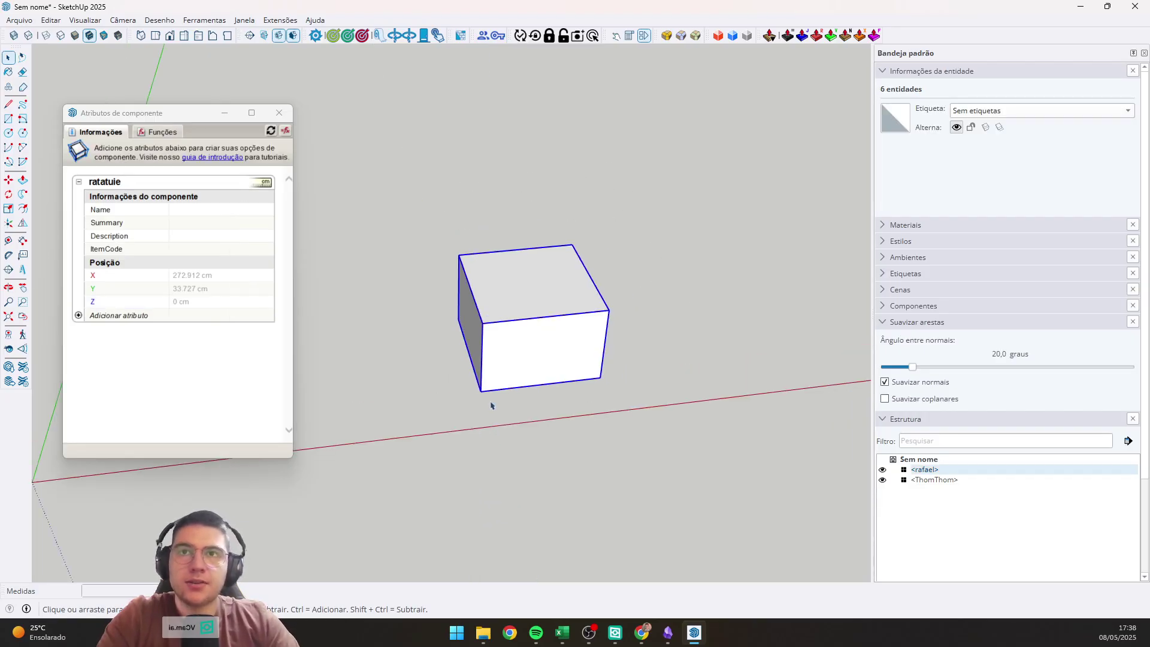
pyautogui.scroll(-3, 490, 405)
# Set the box's X position attribute to 0 cm.
pyautogui.click(192, 275)
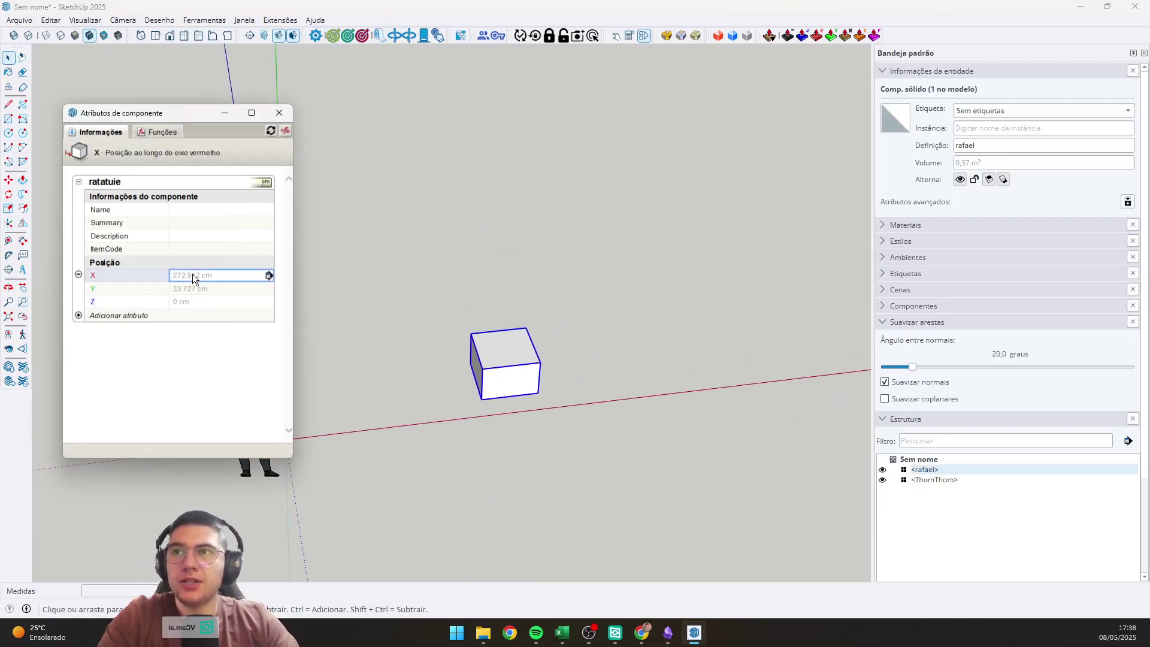
pyautogui.doubleClick(209, 273)
pyautogui.write('0')
pyautogui.press('Return')
pyautogui.keyDown('shift'); pyautogui.moveTo(317, 401); pyautogui.dragTo(575, 368, button='middle'); pyautogui.keyUp('shift')
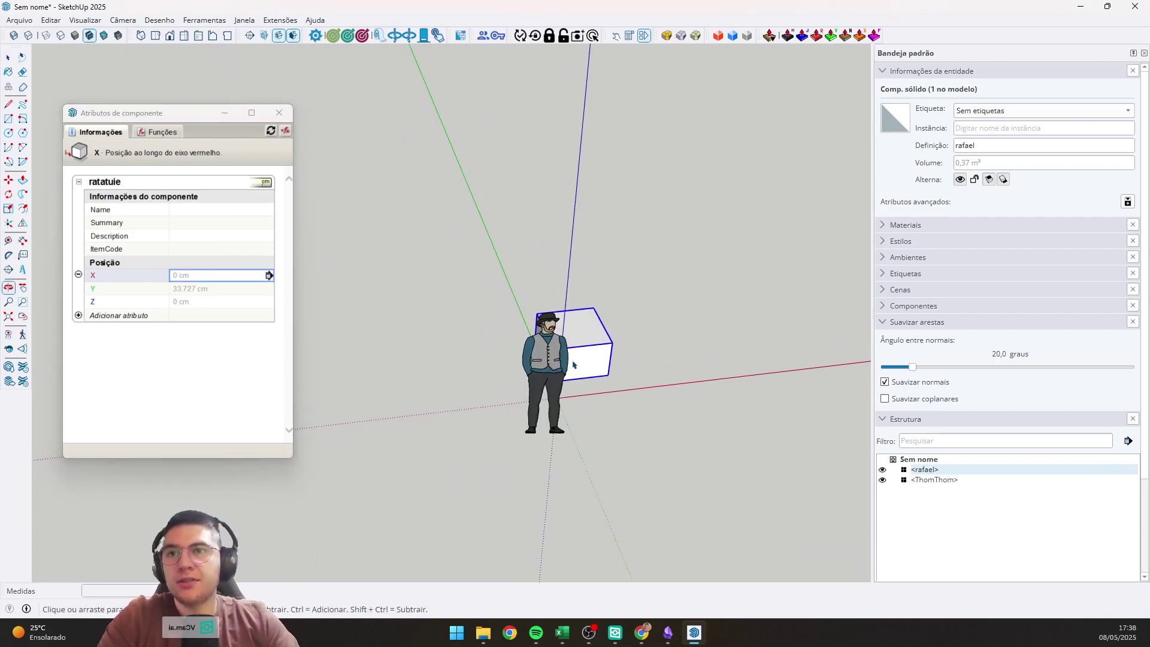
# Hide the standing person figure in front of the box.
pyautogui.scroll(4, 590, 385)
pyautogui.moveTo(669, 372); pyautogui.dragTo(655, 271, button='middle')
pyautogui.rightClick(656, 271)
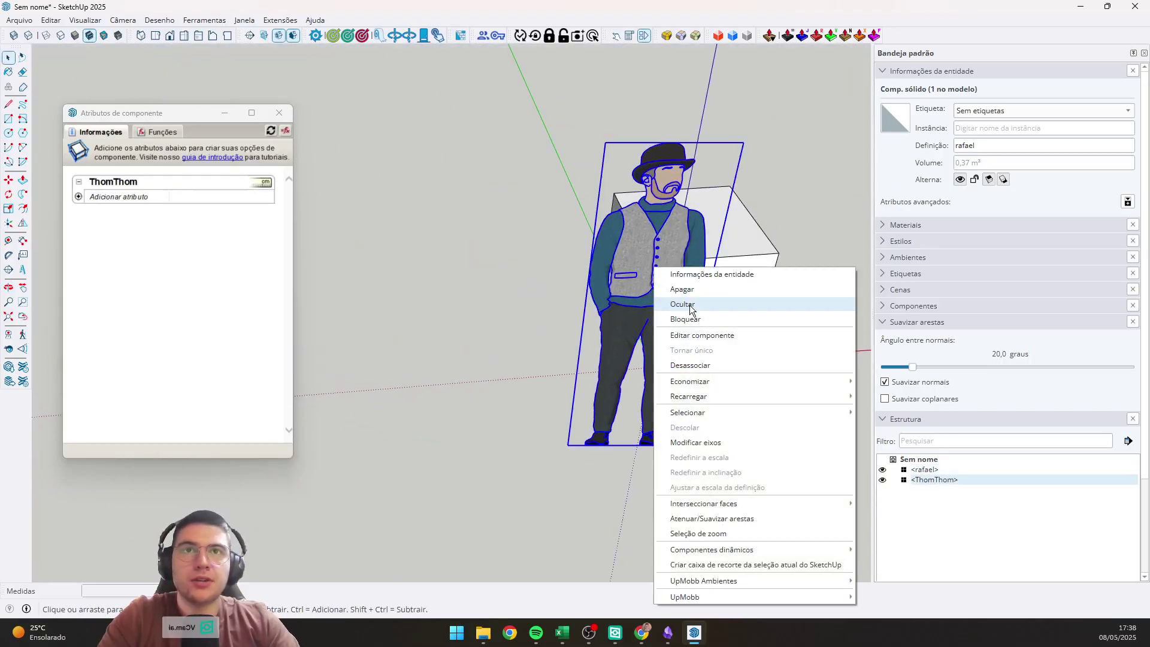
pyautogui.click(688, 303)
# Set the box's Y position attribute to 0 cm.
pyautogui.click(695, 257)
pyautogui.click(213, 290)
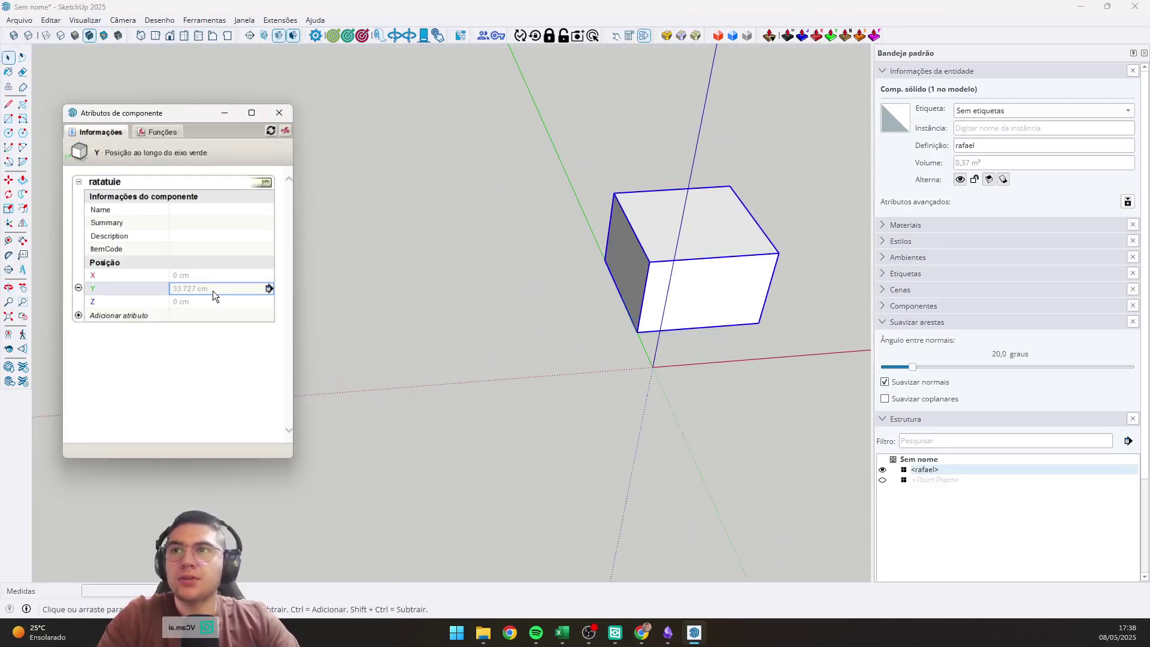
pyautogui.tripleClick(246, 285)
pyautogui.write('0')
pyautogui.press('Return')
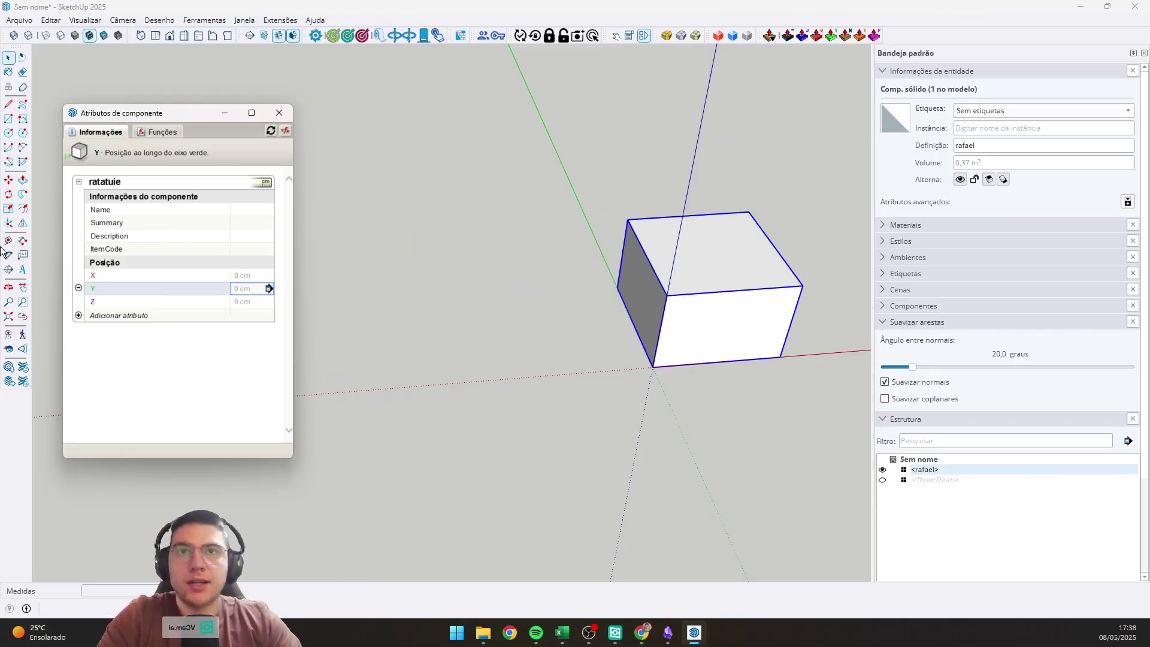
# Set the box's Z position attribute to 10 cm and check its offset from the origin.
pyautogui.click(244, 301)
pyautogui.tripleClick(244, 301)
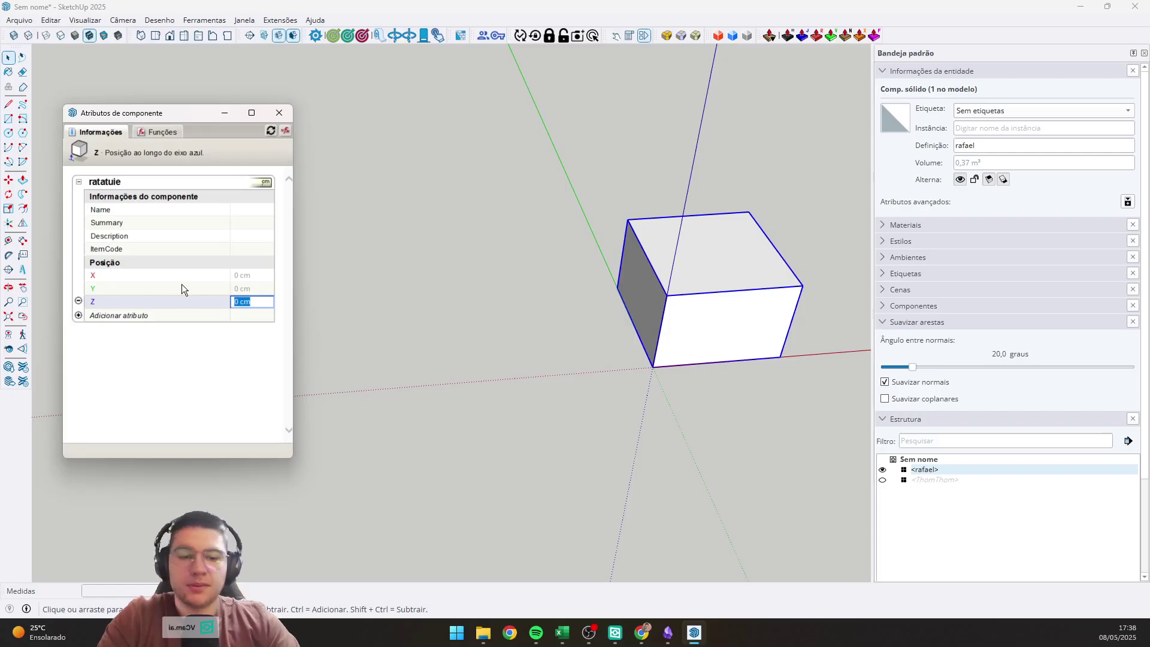
pyautogui.write('10')
pyautogui.press('Return')
pyautogui.scroll(6, 622, 374)
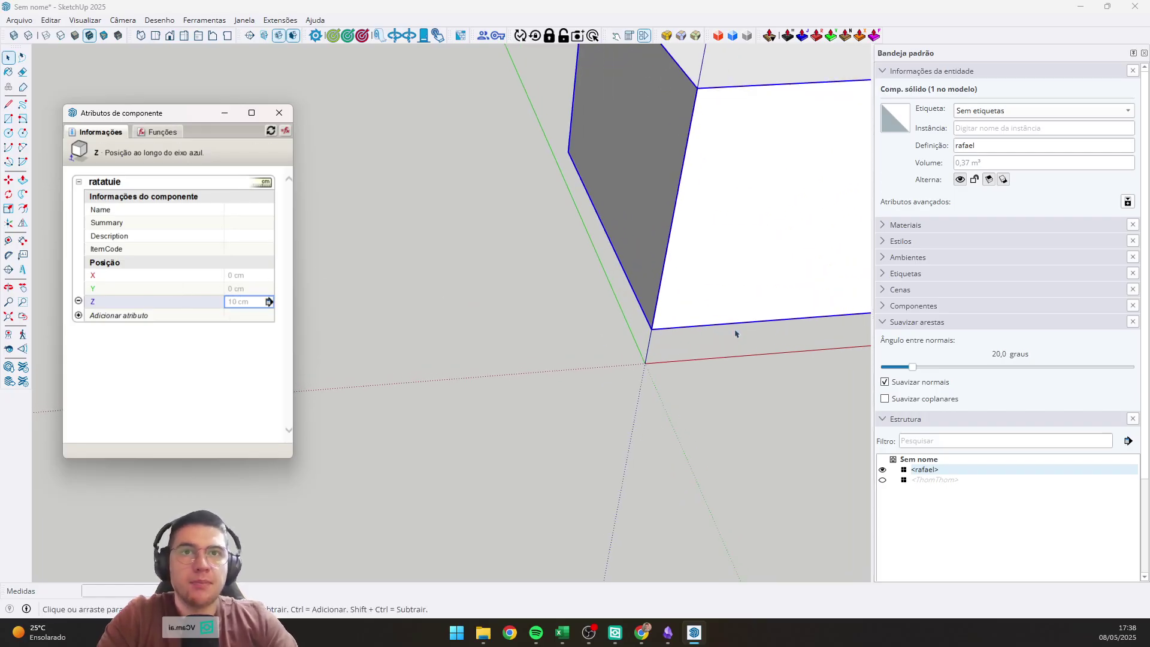
pyautogui.scroll(-6, 627, 375)
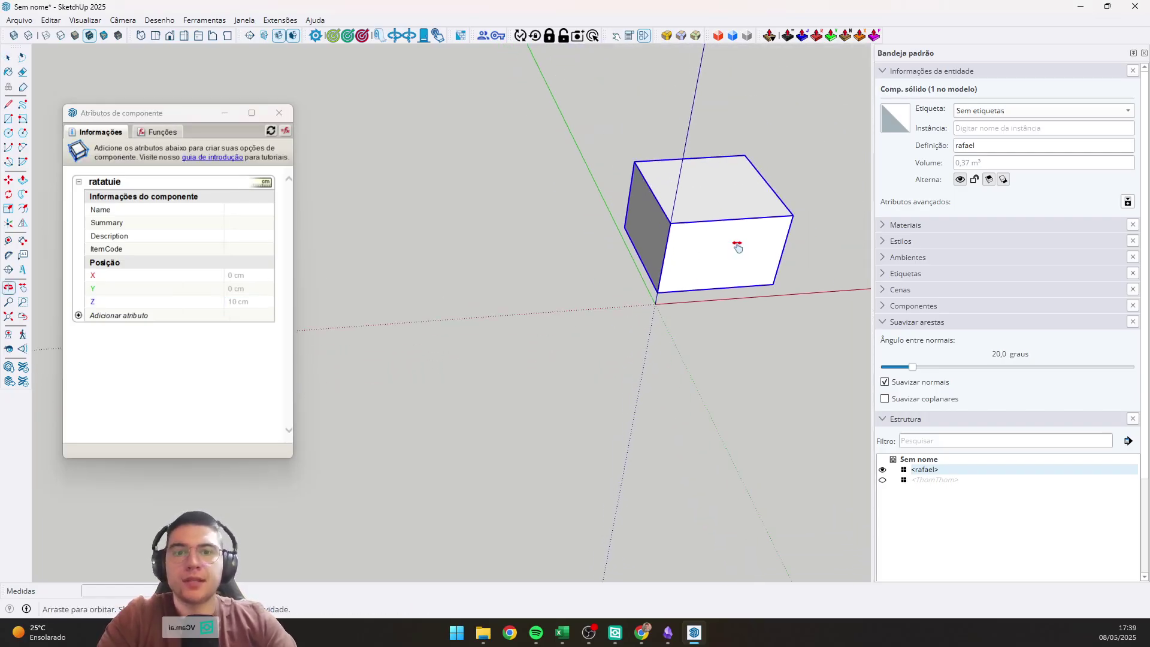
# Add the Size attributes to the box component and set its LenX to 50 cm.
pyautogui.click(142, 315)
pyautogui.click(246, 190)
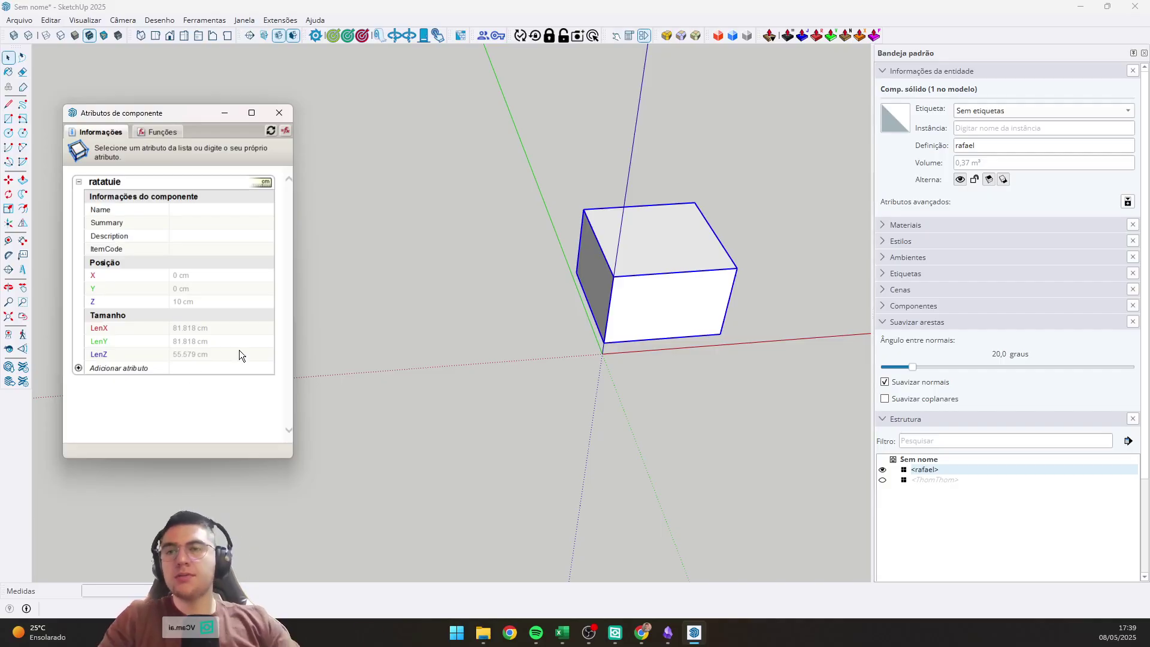
pyautogui.click(211, 327)
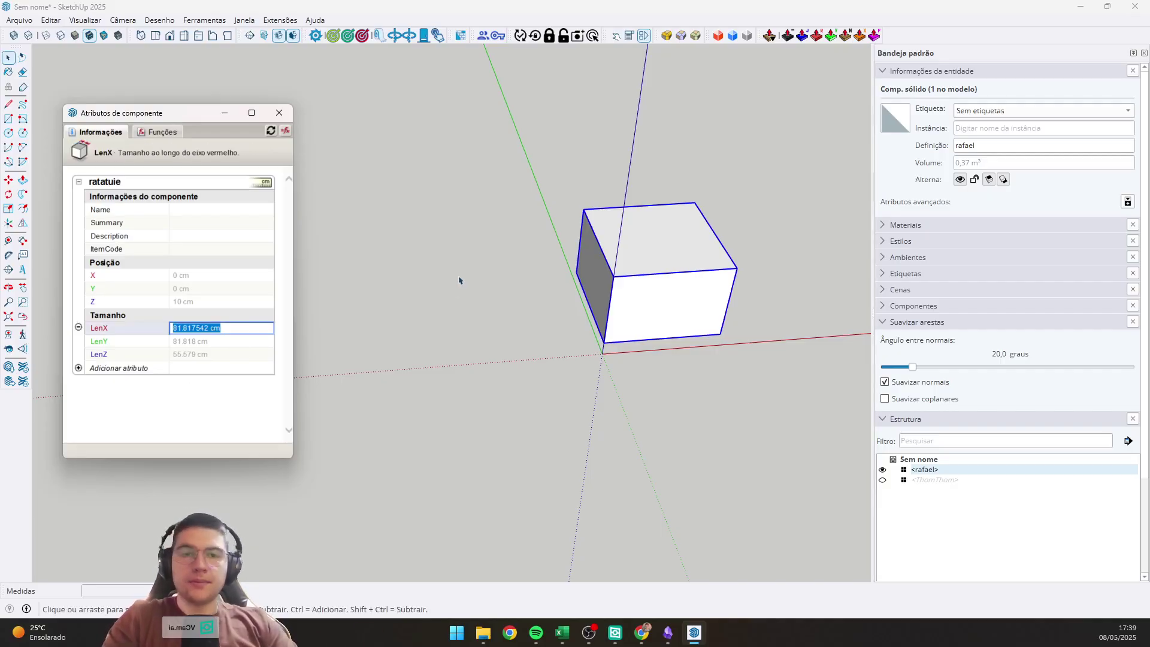
pyautogui.write('50')
pyautogui.press('Return')
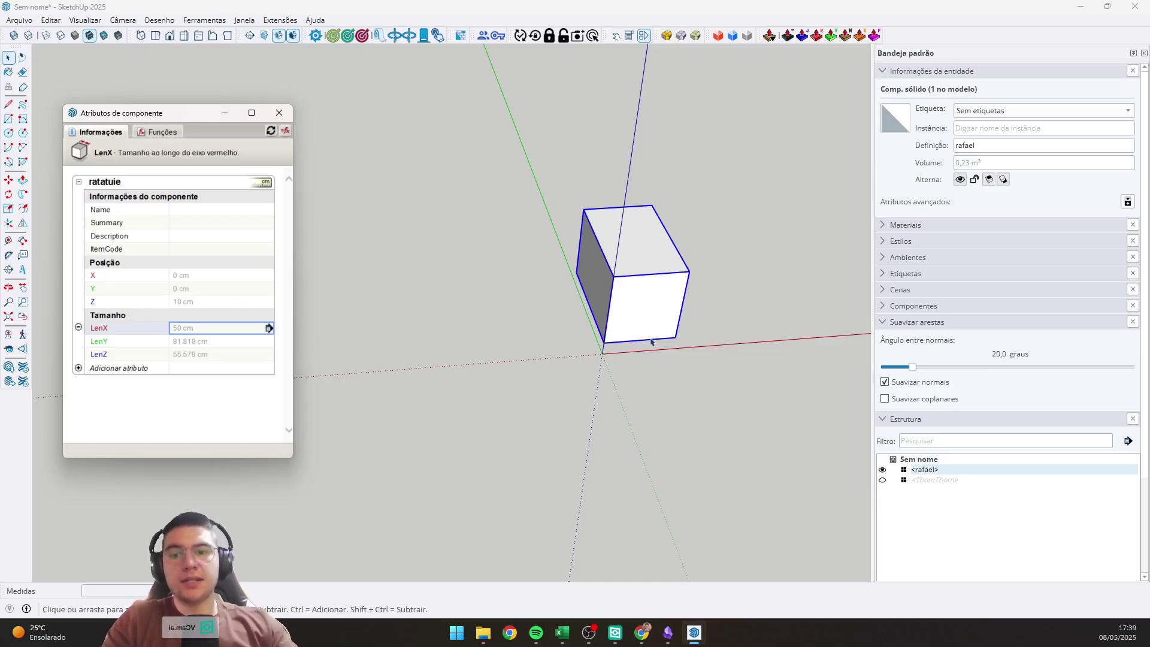
# Rotate the box 90 degrees about the vertical axis, pivoting on its lower corner above the origin.
pyautogui.write('q')
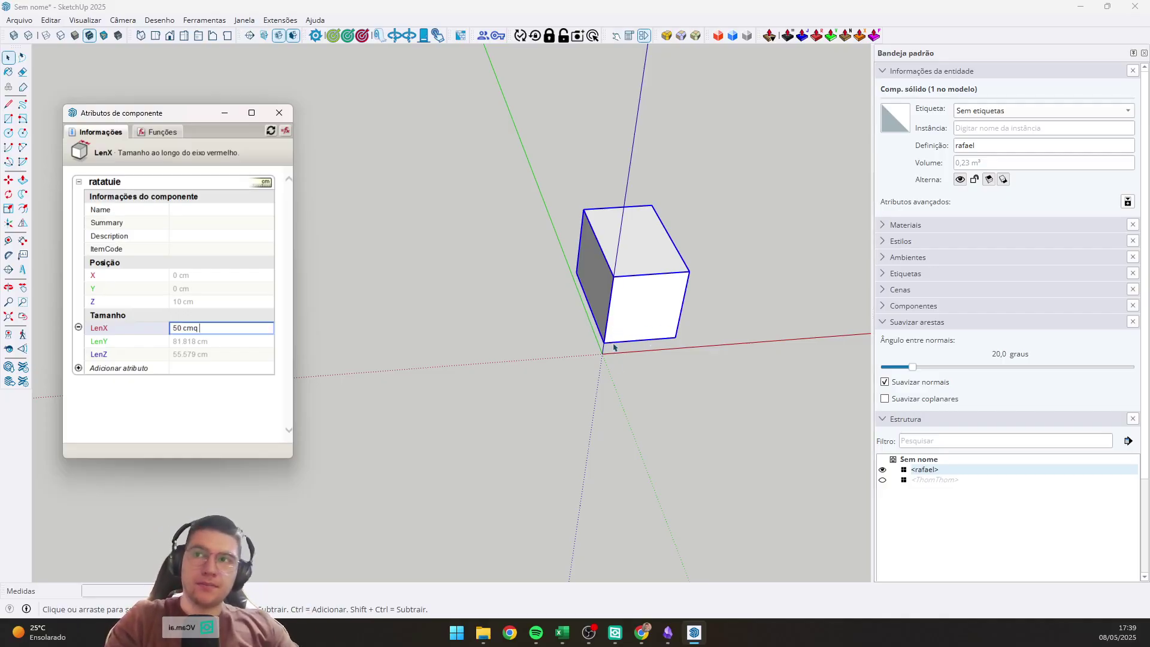
pyautogui.click(622, 385)
pyautogui.click(628, 316)
pyautogui.press('q')
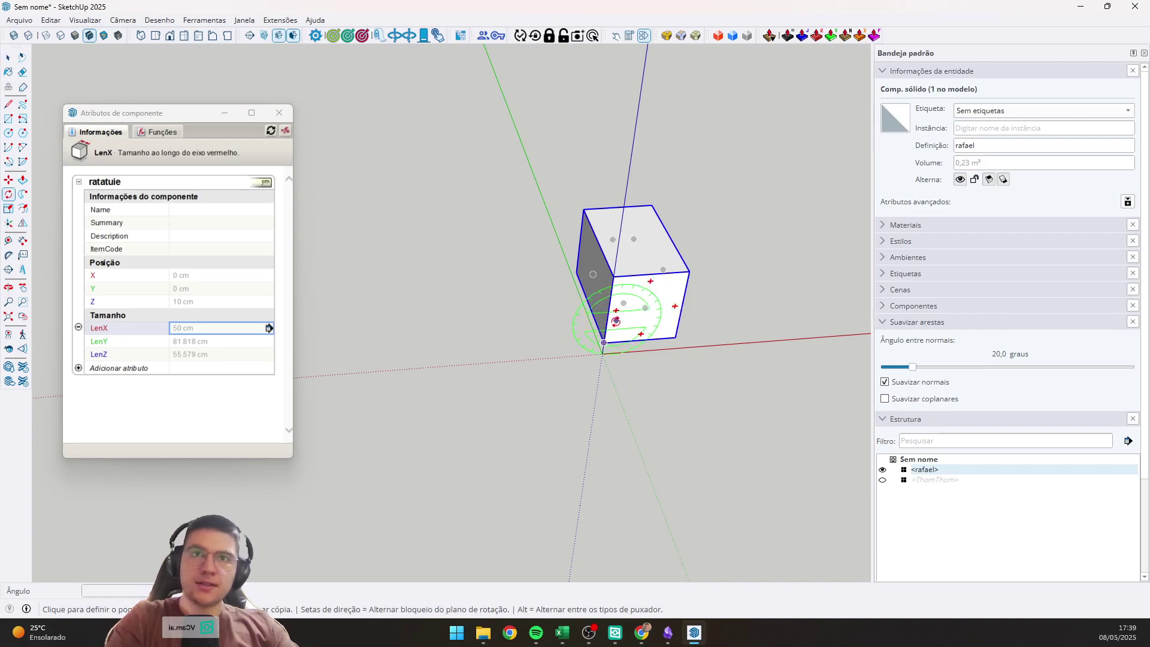
pyautogui.click(603, 343)
pyautogui.click(634, 340)
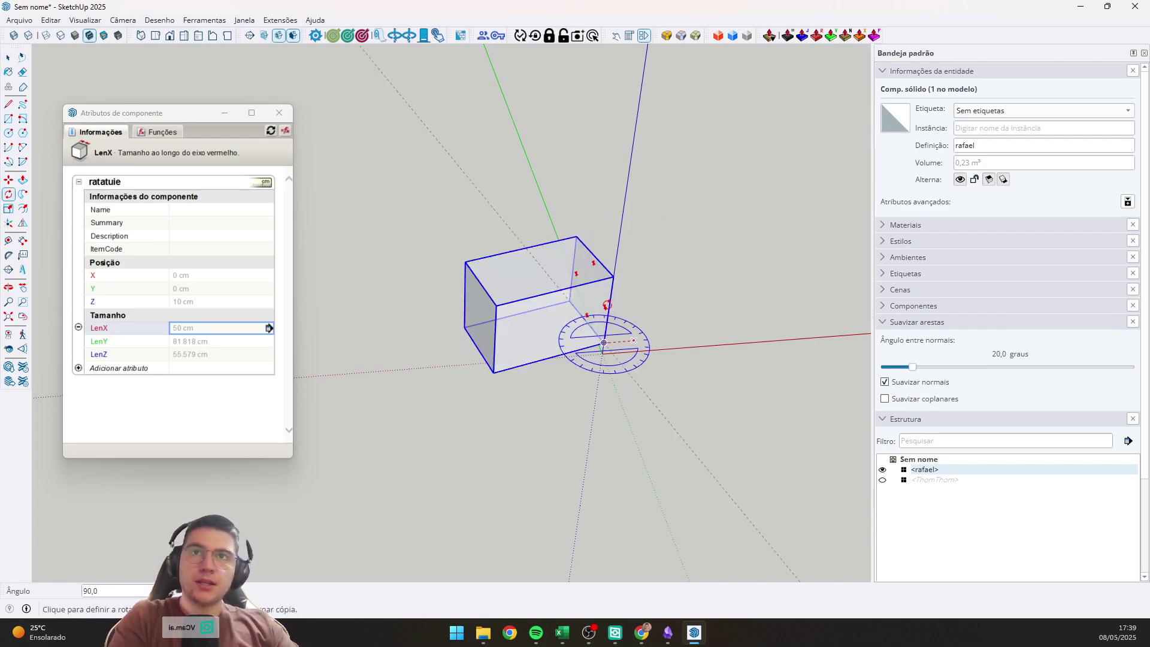
pyautogui.click(588, 301)
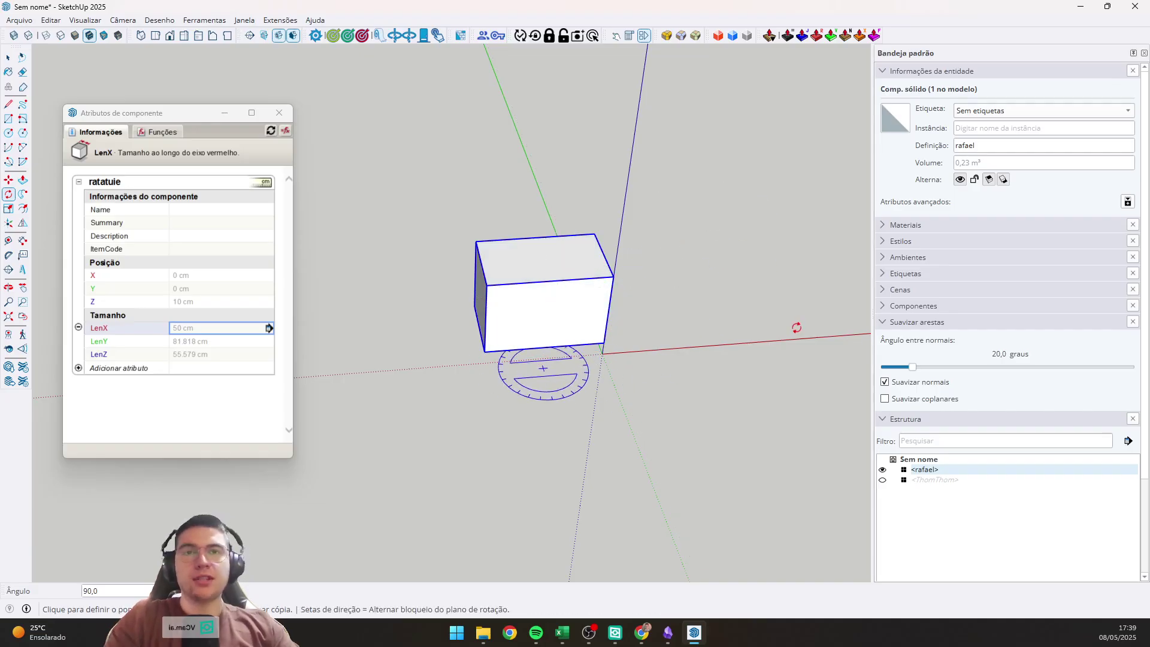
pyautogui.press('space')
pyautogui.moveTo(577, 308); pyautogui.dragTo(759, 427, button='middle')
pyautogui.press('Escape')
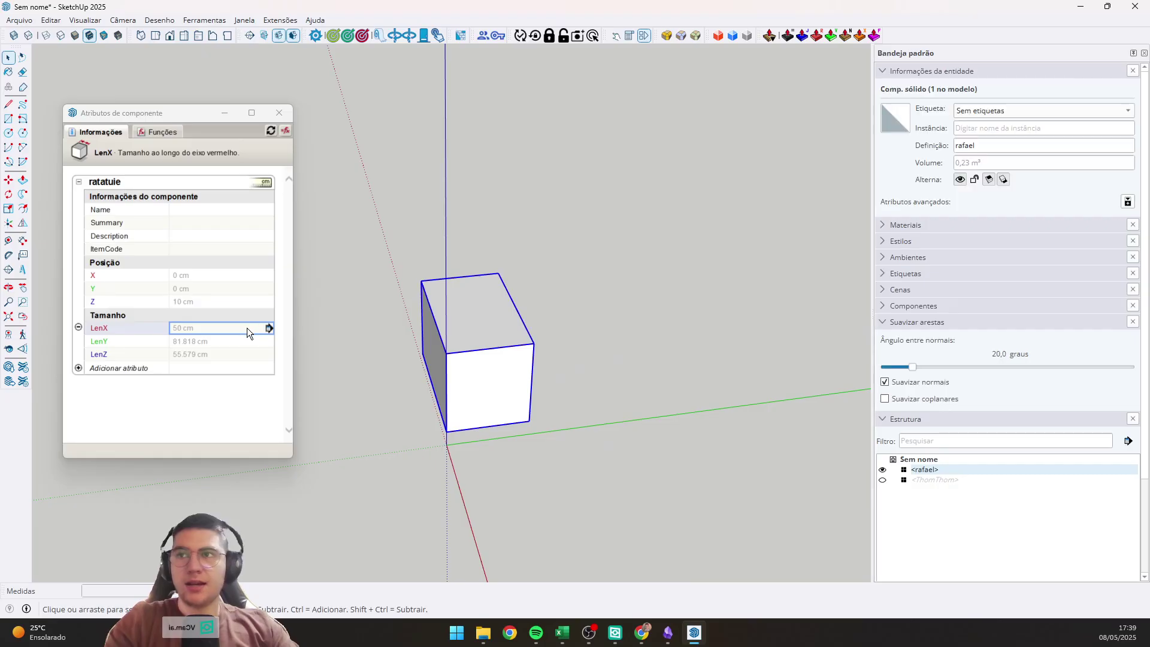
# Set the box's LenY size attribute to 50 cm.
pyautogui.click(204, 340)
pyautogui.hotkey('ctrl', 'a')
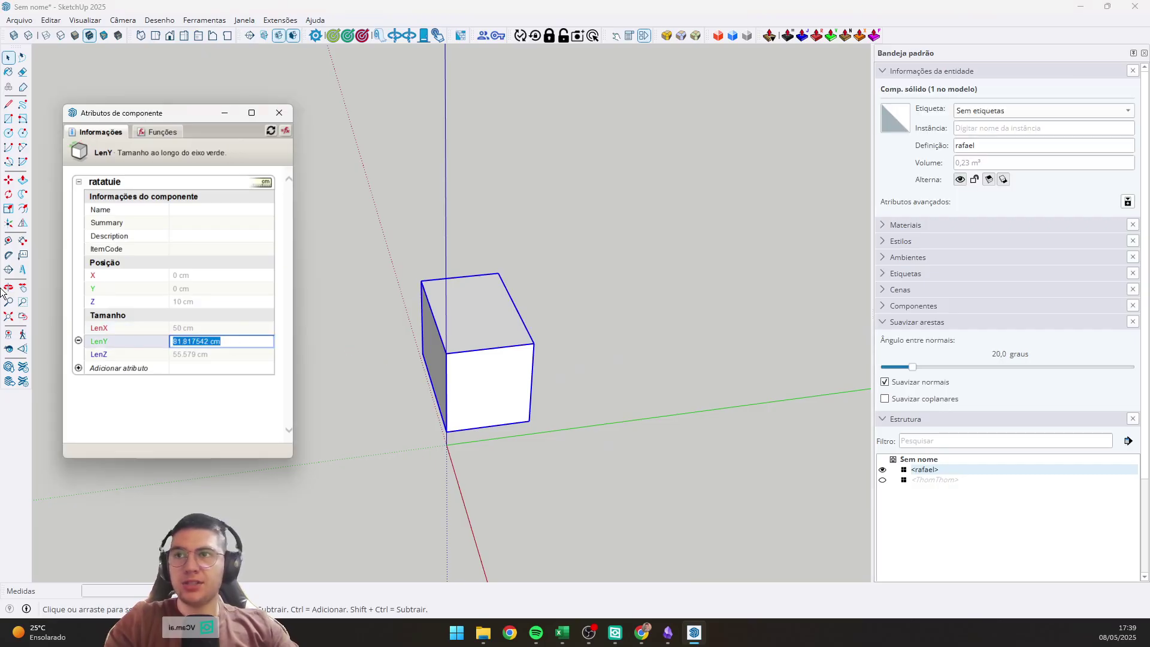
pyautogui.write('50')
pyautogui.press('Return')
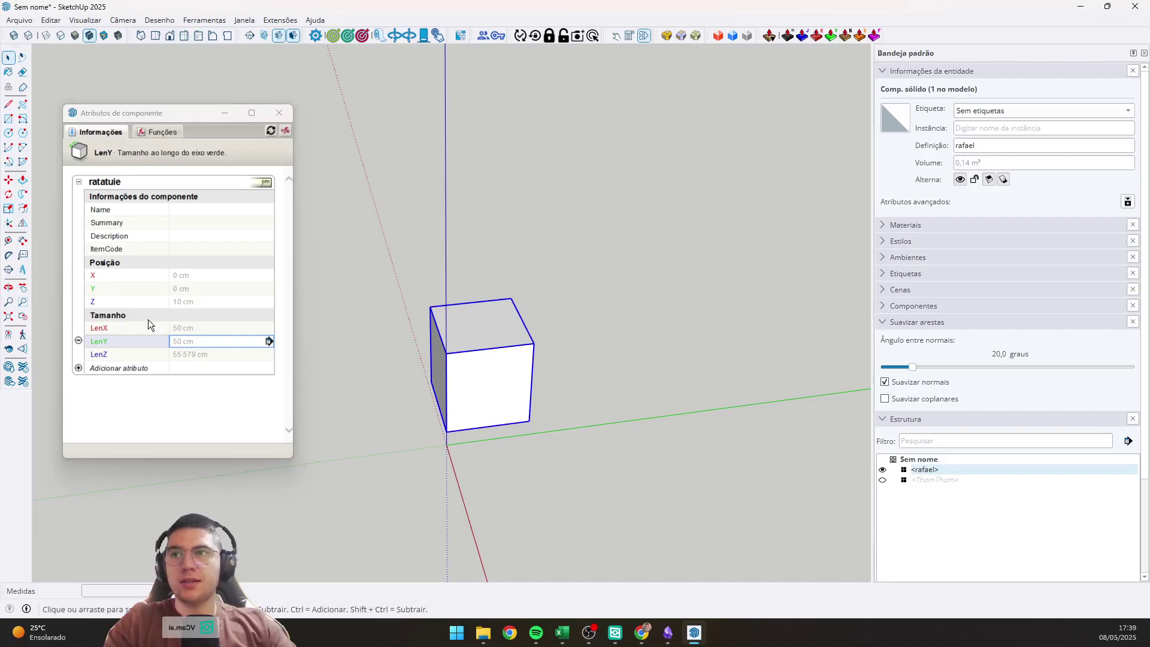
# Set the box's LenY size attribute to 100 cm.
pyautogui.click(210, 341)
pyautogui.write('100')
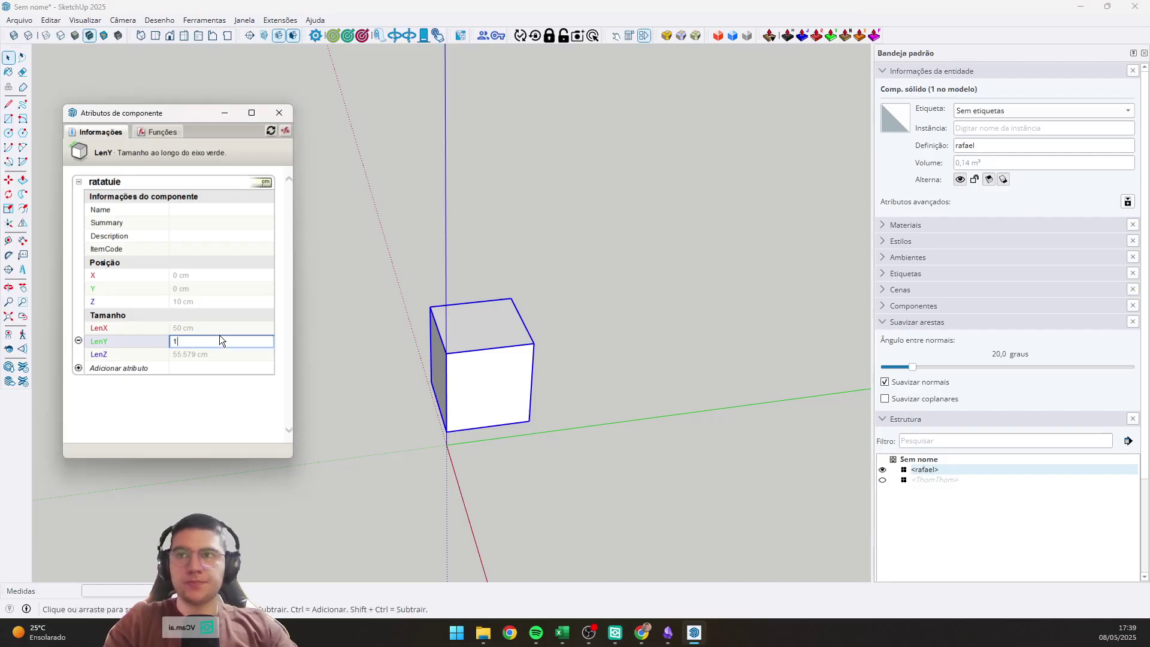
pyautogui.press('Return')
# Tip the box 90 degrees downward about the red axis, pivoting on its lower corner above the origin.
pyautogui.press('q')
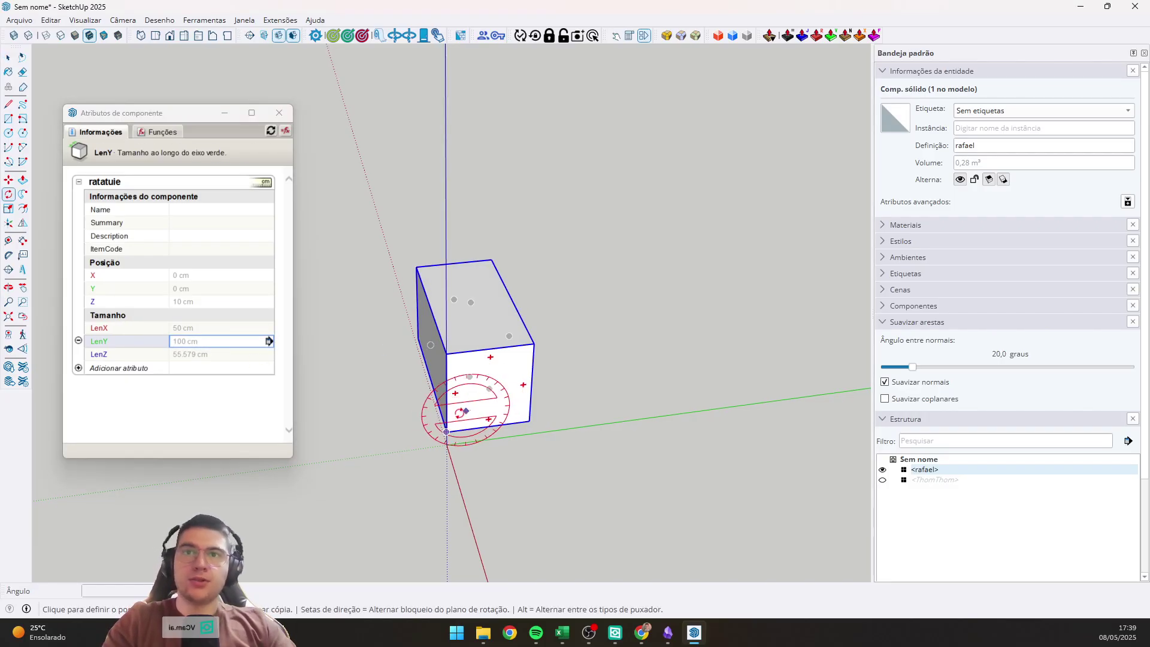
pyautogui.click(447, 403)
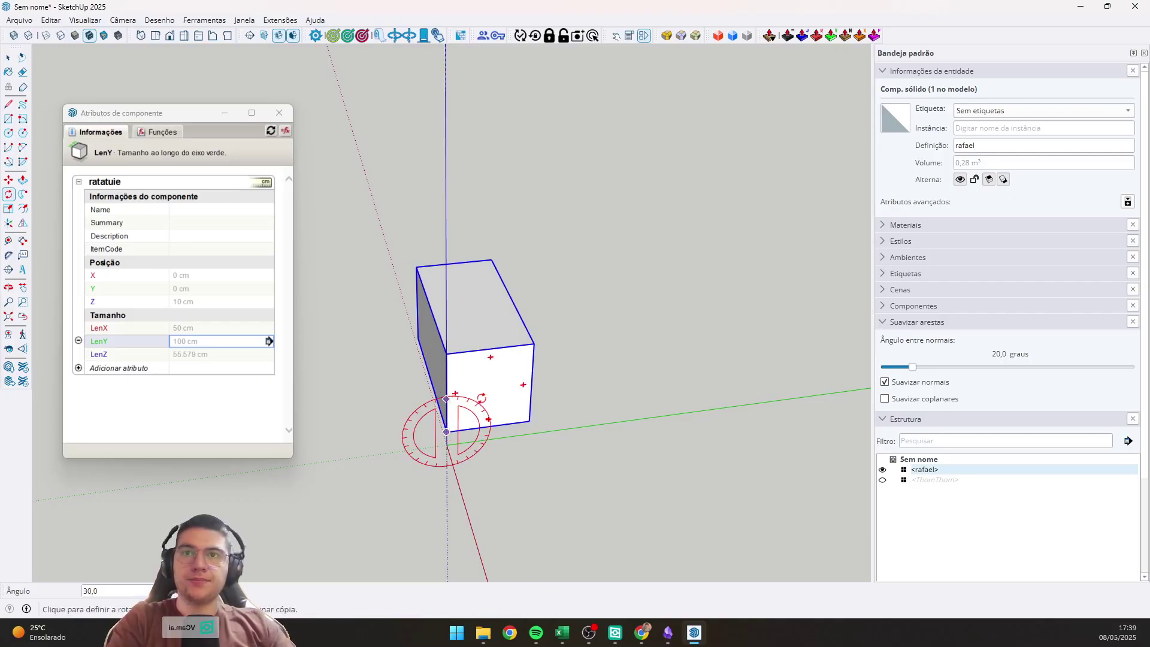
pyautogui.click(519, 422)
# Set the box's LenZ size attribute to 40 cm.
pyautogui.click(261, 354)
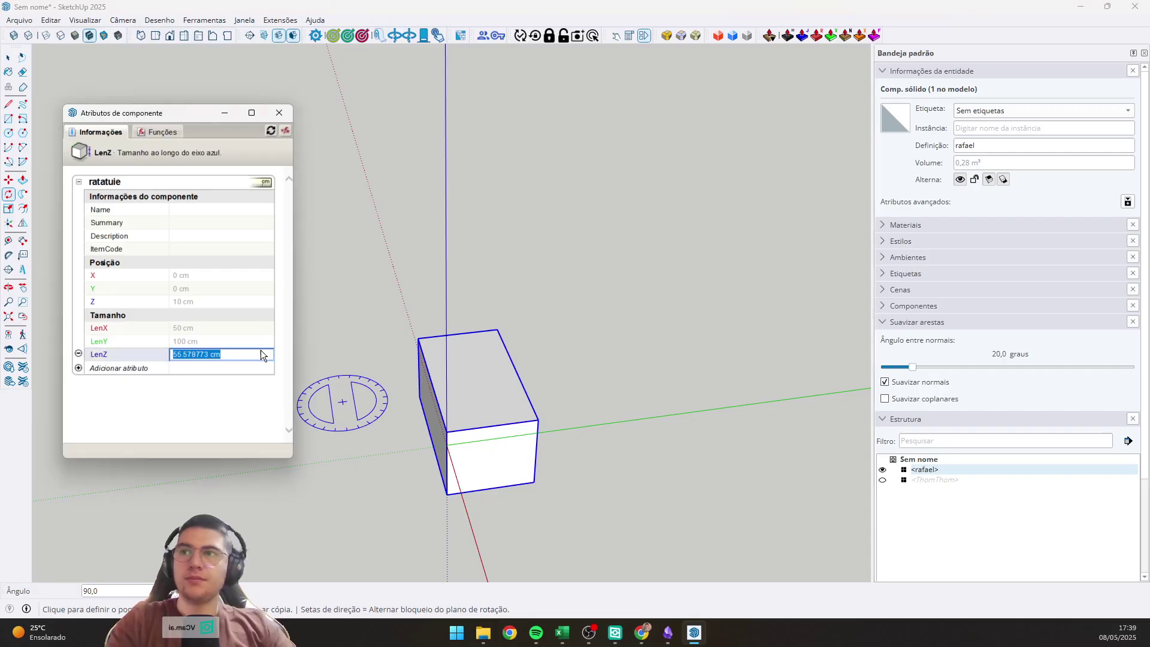
pyautogui.write('40')
pyautogui.press('Return')
pyautogui.moveTo(359, 389); pyautogui.dragTo(418, 435, button='middle')
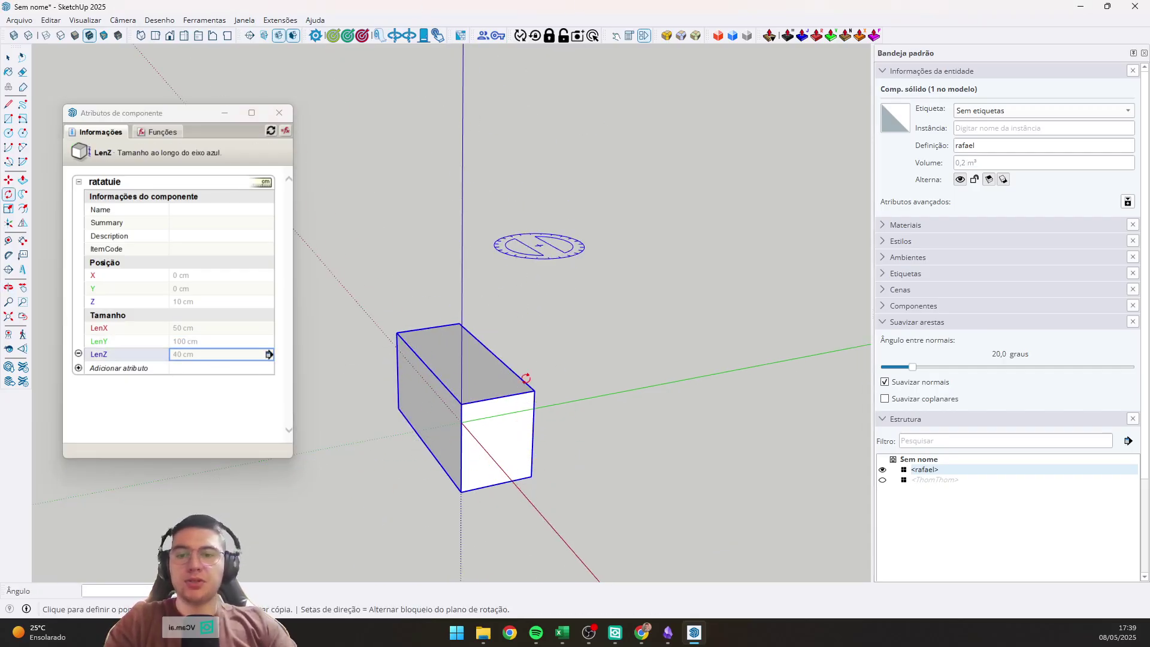
# Rotate the box 90 degrees about the red axis at its upper corner so it stands above the ground again.
pyautogui.click(461, 404)
pyautogui.click(492, 394)
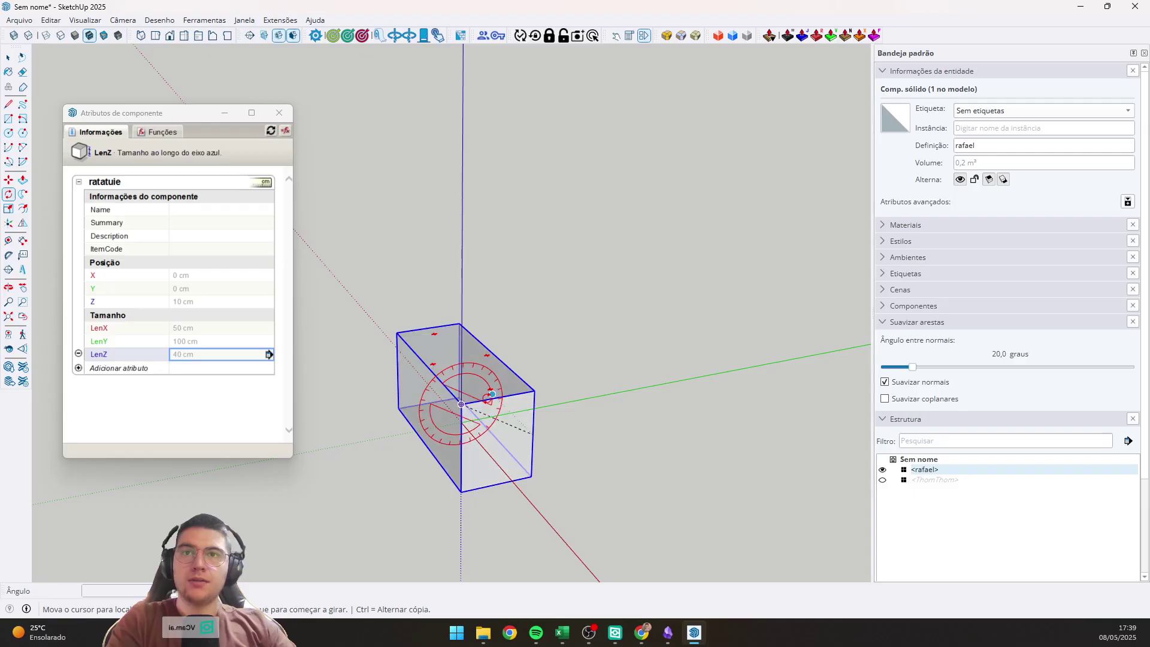
pyautogui.write('90')
pyautogui.press('Return')
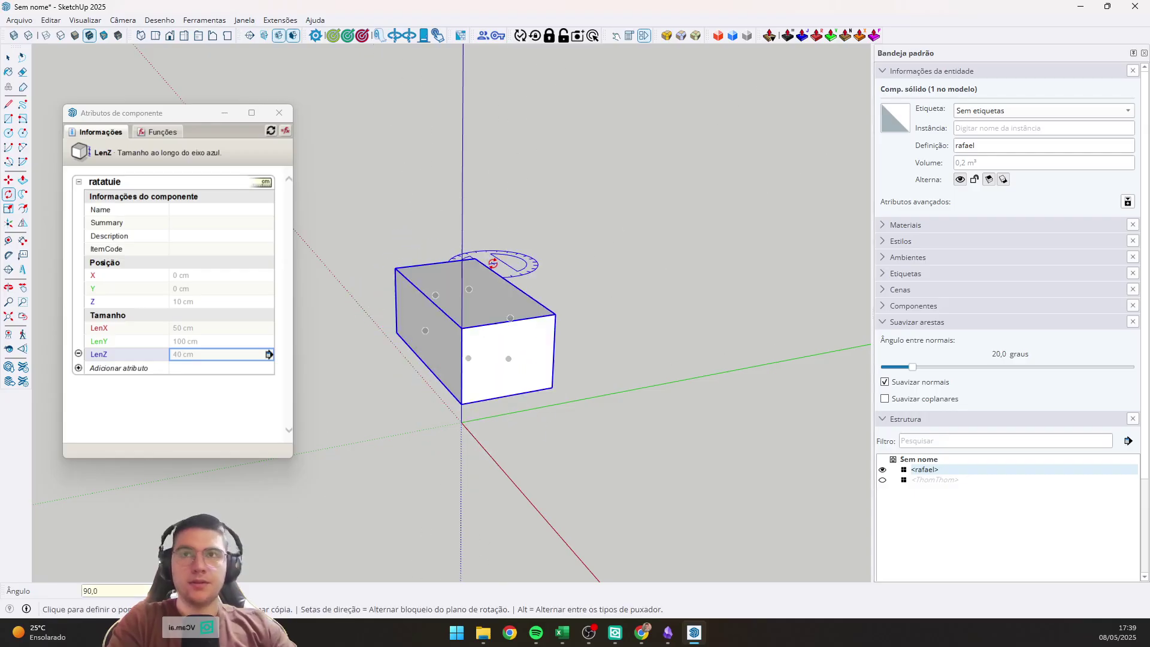
# Rotate the box about the vertical axis at its upper corner so its long side runs along the green axis.
pyautogui.click(461, 329)
pyautogui.click(446, 313)
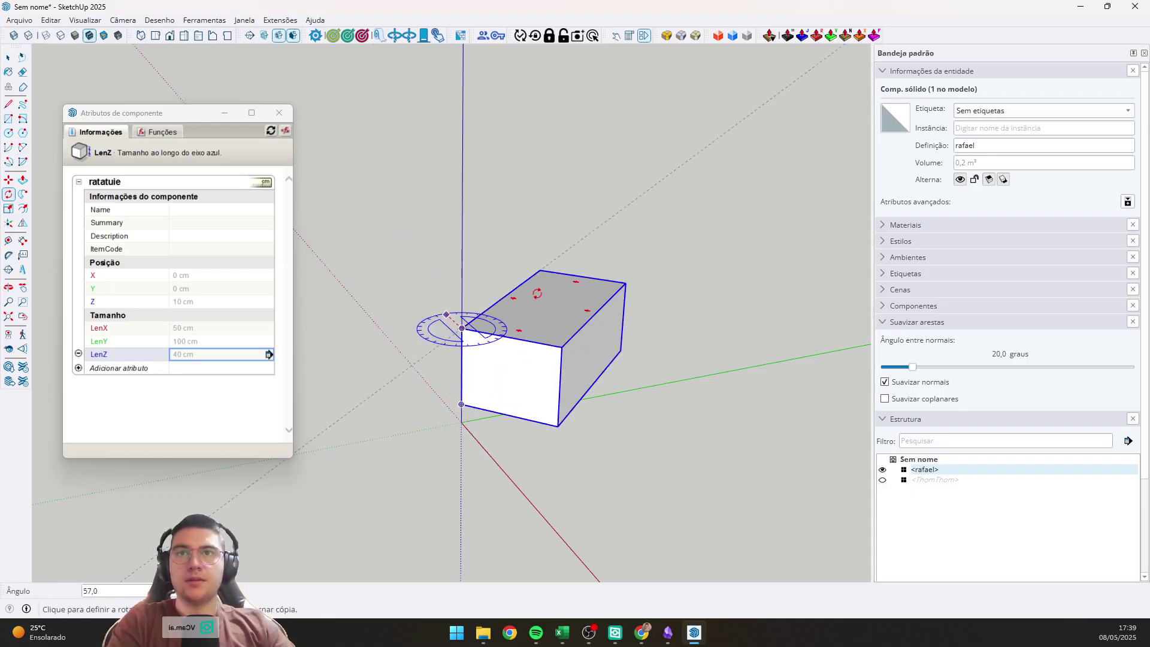
pyautogui.click(551, 363)
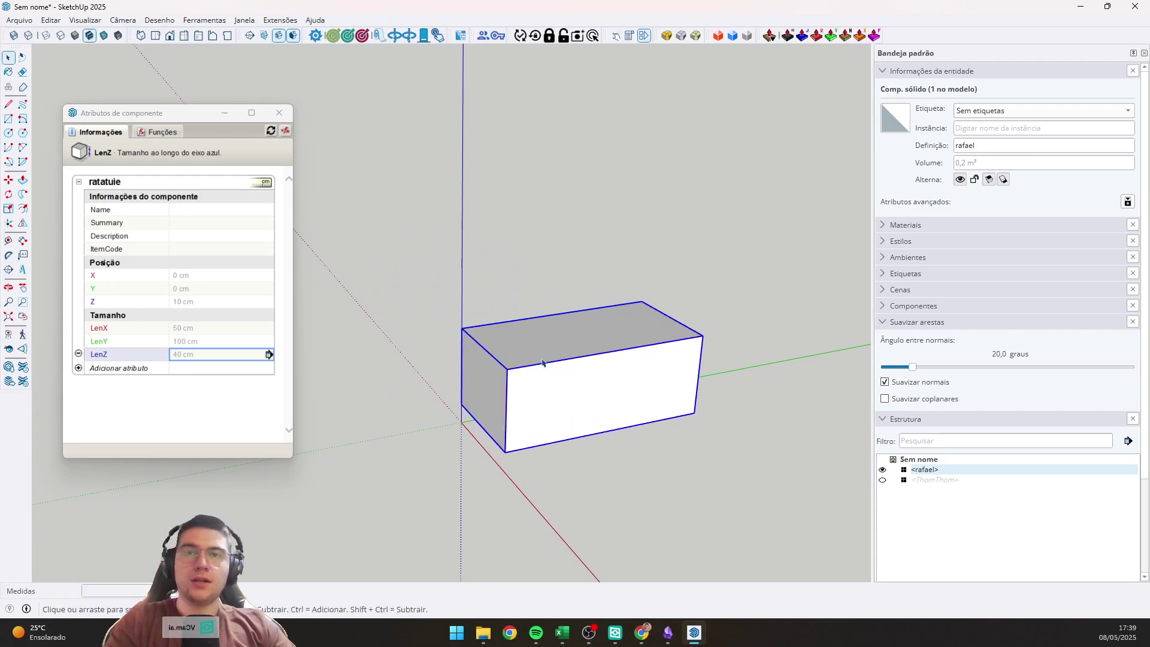
pyautogui.press('space')
pyautogui.hotkey('ctrl', 'z')
pyautogui.hotkey('ctrl', 'z')
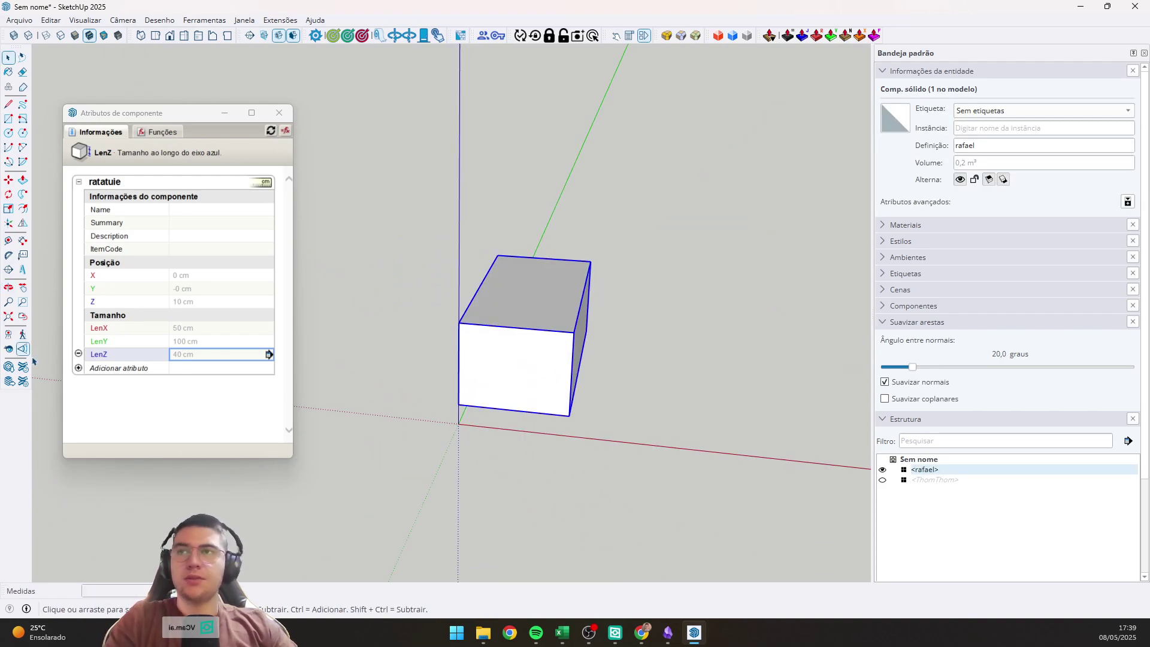
# Add the Rotation attributes to the box component and set its RotX to 90 degrees.
pyautogui.click(118, 367)
pyautogui.click(237, 191)
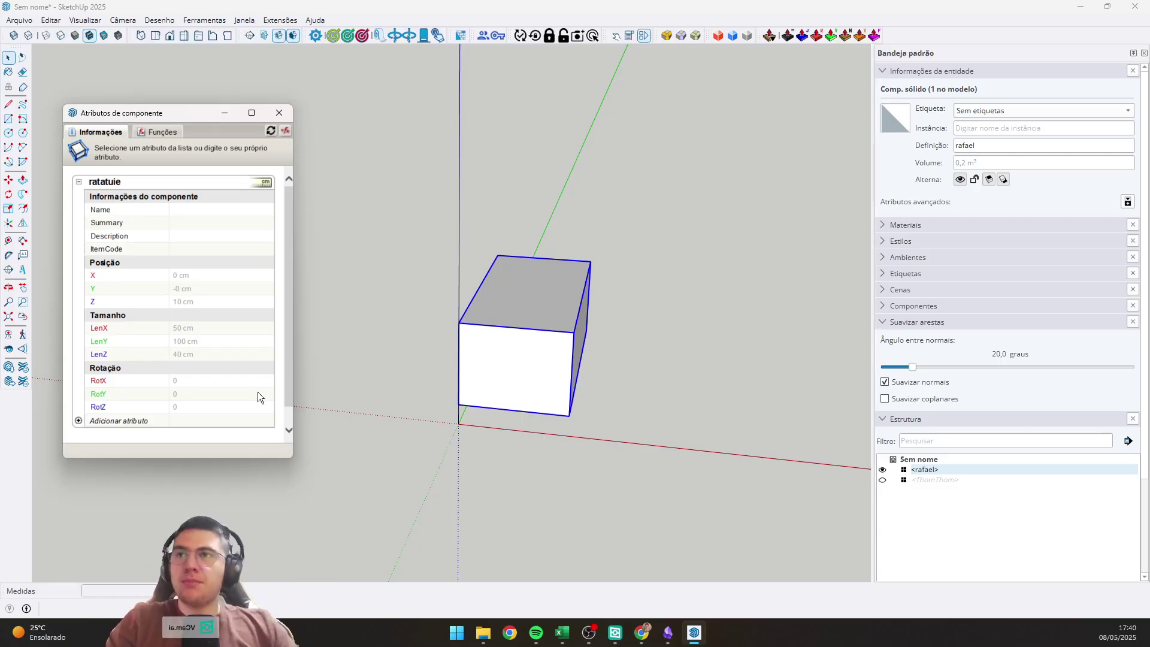
pyautogui.click(220, 382)
pyautogui.write('90')
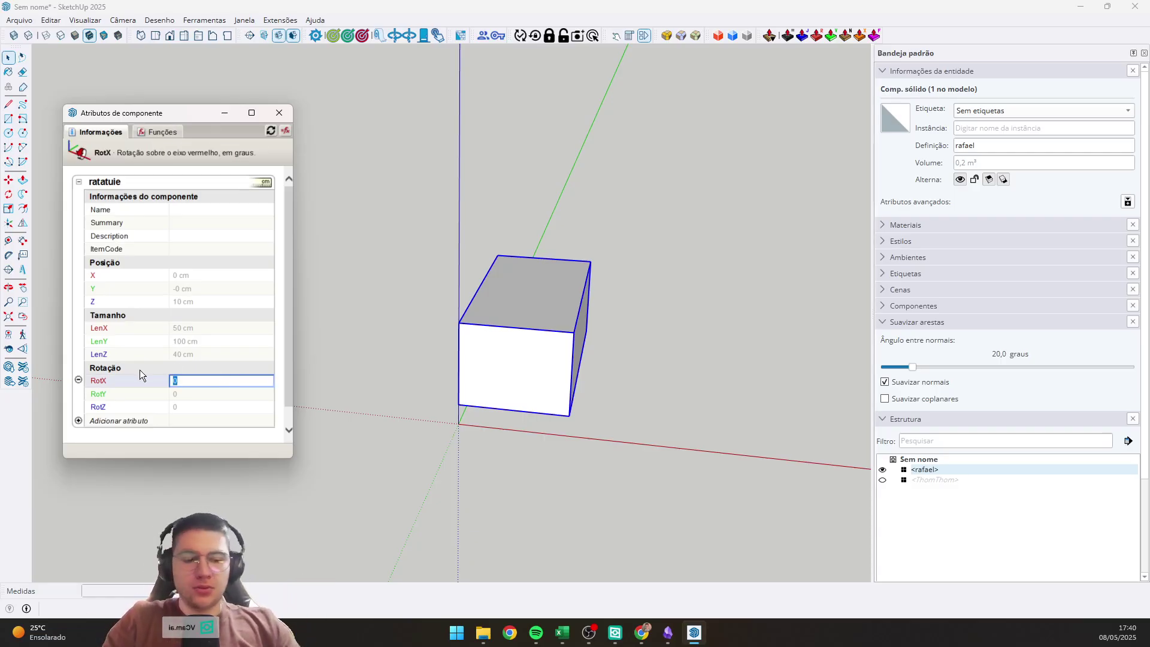
pyautogui.press('Return')
pyautogui.moveTo(787, 320); pyautogui.dragTo(340, 375)
pyautogui.press('space')
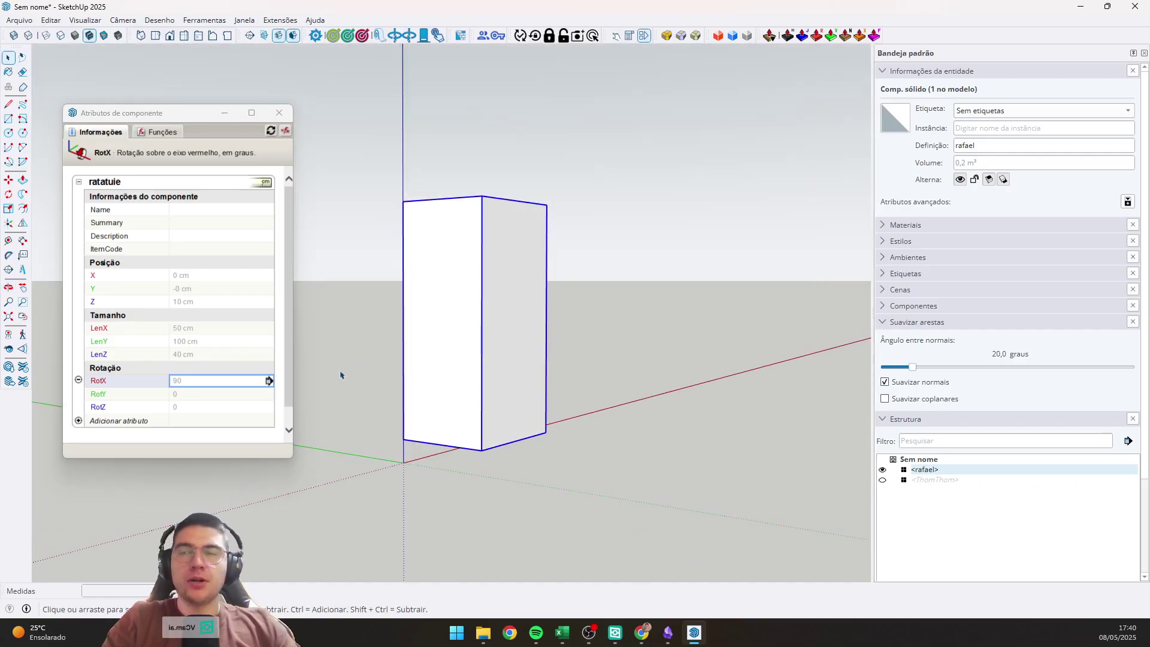
# Try a RotY rotation of 90 degrees on the box and reset RotY to 0.
pyautogui.click(203, 393)
pyautogui.write('90')
pyautogui.press('Return')
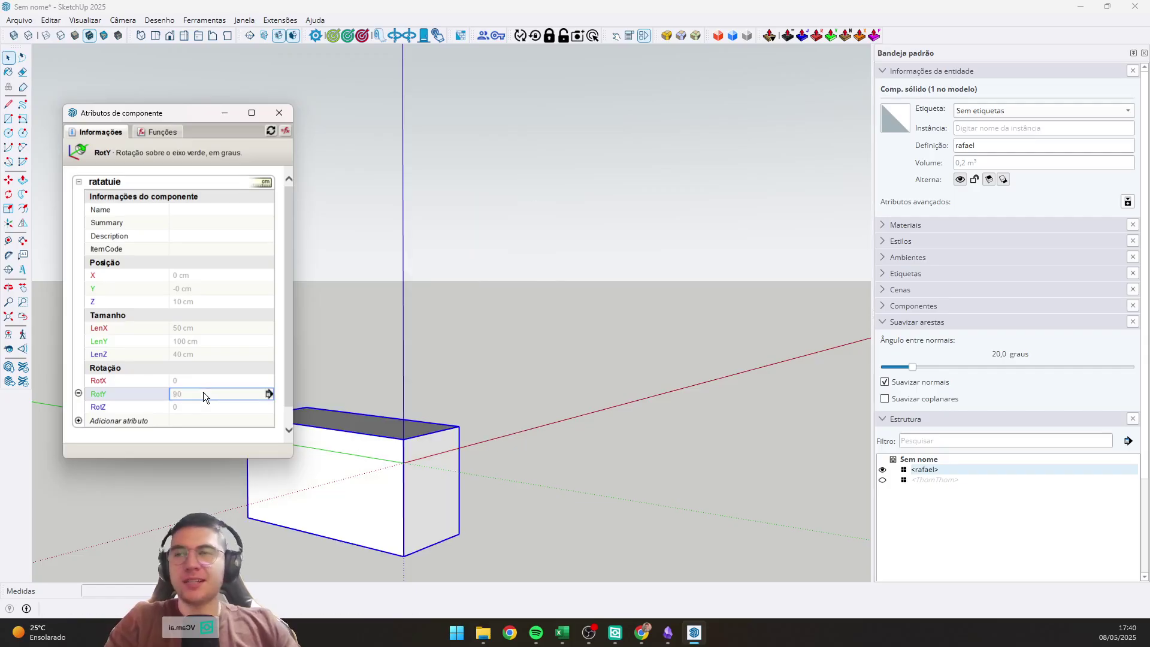
pyautogui.click(203, 393)
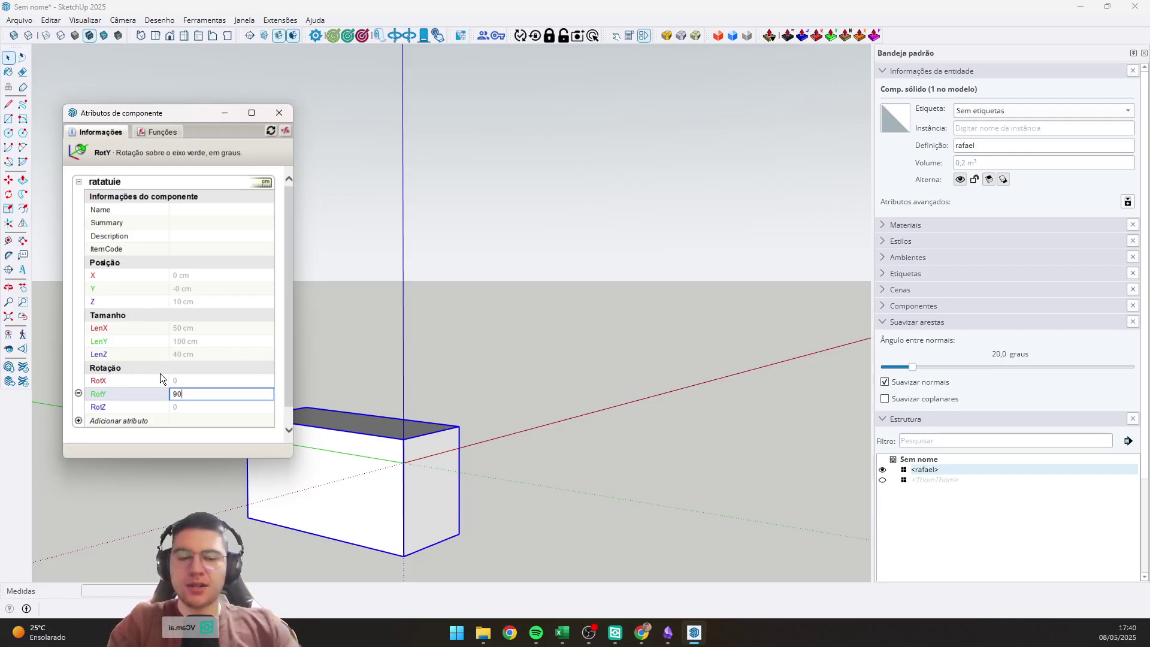
pyautogui.write('0')
pyautogui.press('Return')
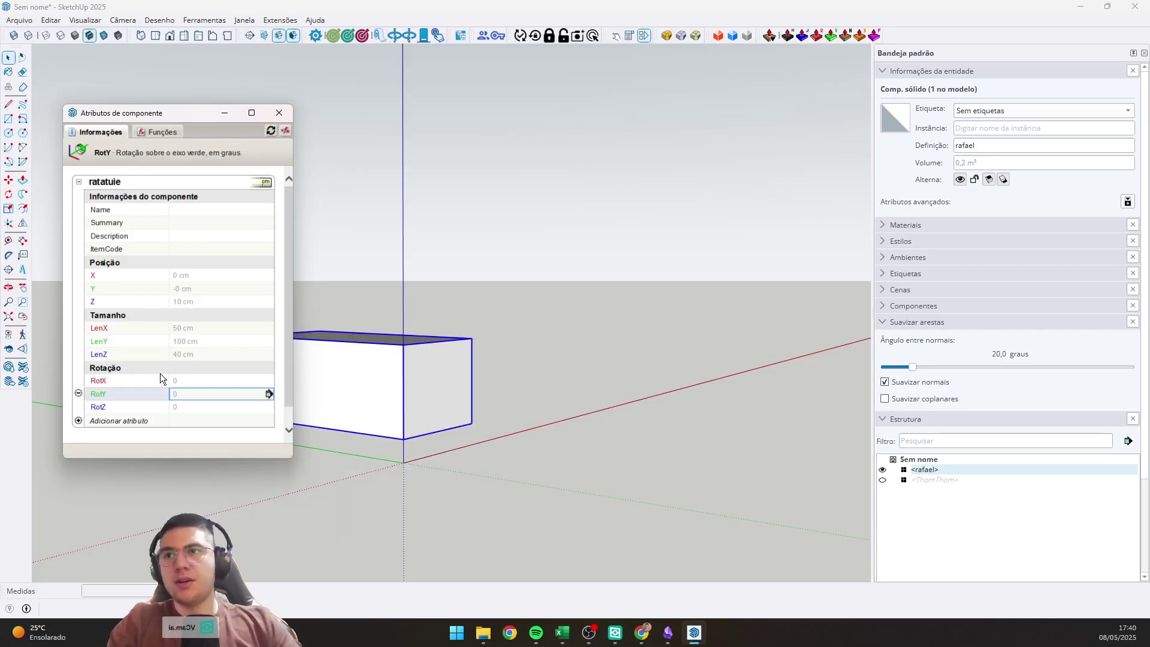
# Set the box's RotX rotation attribute to 90 degrees.
pyautogui.click(201, 376)
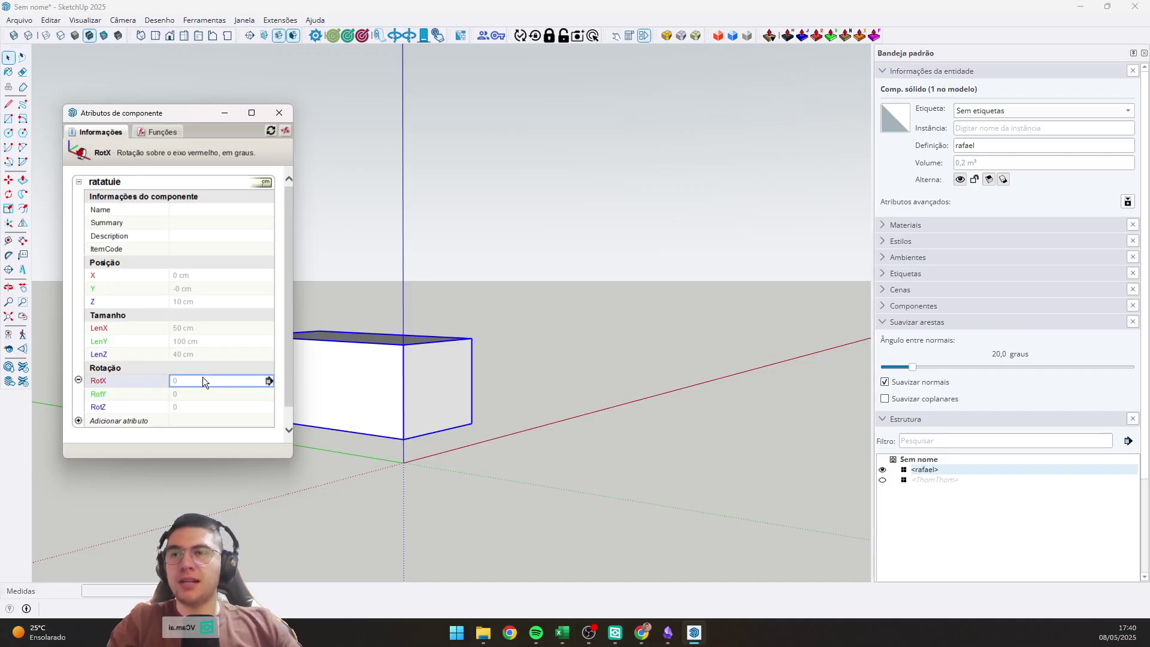
pyautogui.doubleClick(252, 380)
pyautogui.press('Return')
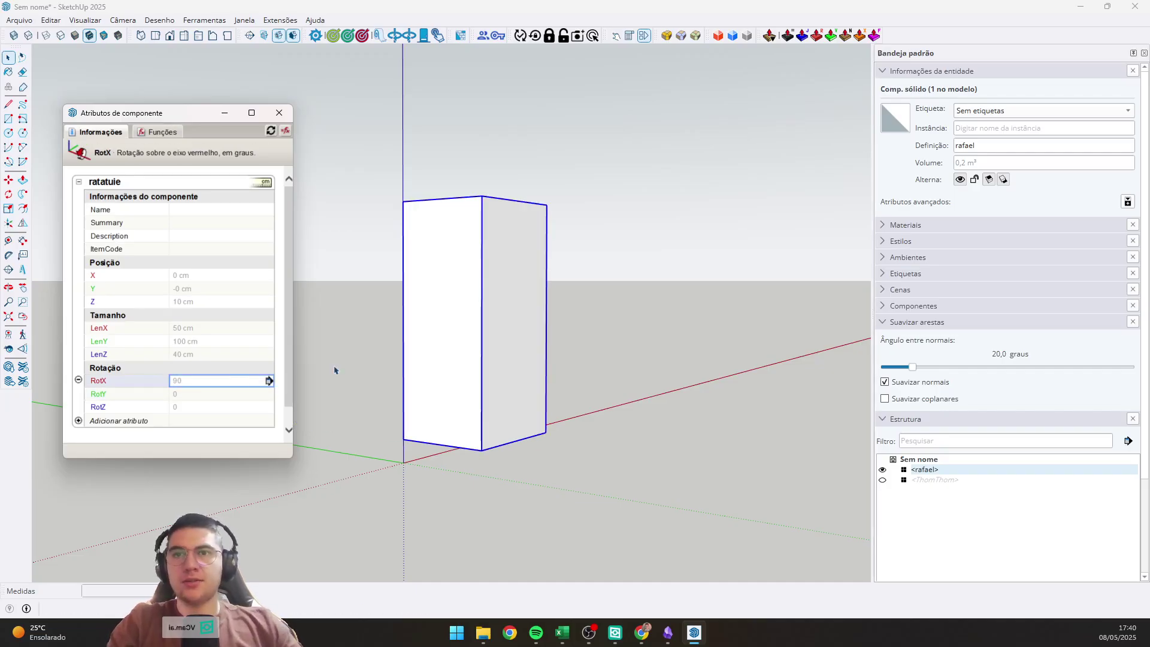
# Open the box component for editing, examine the orientation of its internal axes, and close it again.
pyautogui.click(558, 387)
pyautogui.doubleClick(519, 387)
pyautogui.scroll(5, 454, 425)
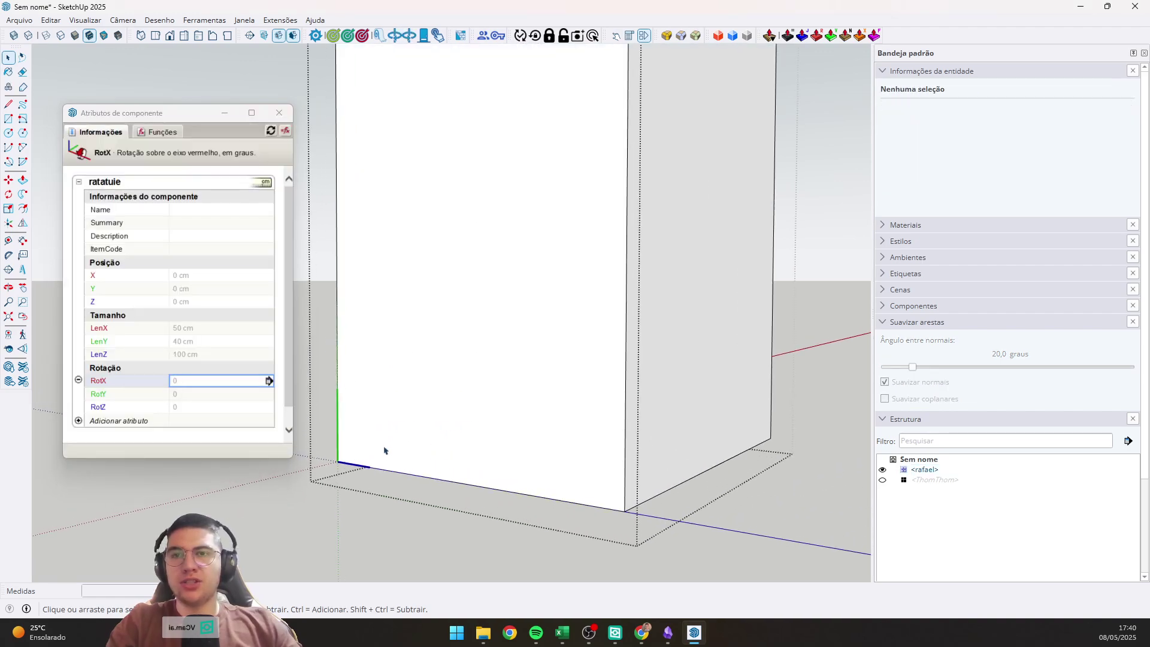
pyautogui.moveTo(386, 450); pyautogui.dragTo(850, 556, button='middle')
pyautogui.scroll(-2, 850, 557)
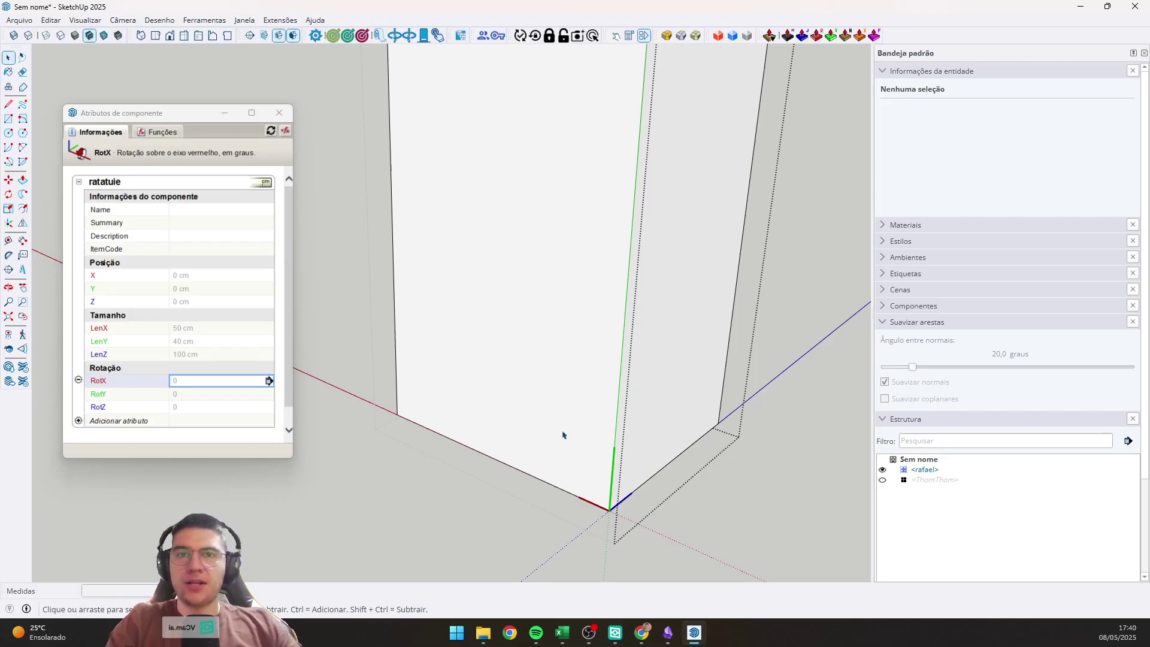
pyautogui.moveTo(623, 372); pyautogui.dragTo(429, 329, button='middle')
pyautogui.press('Escape')
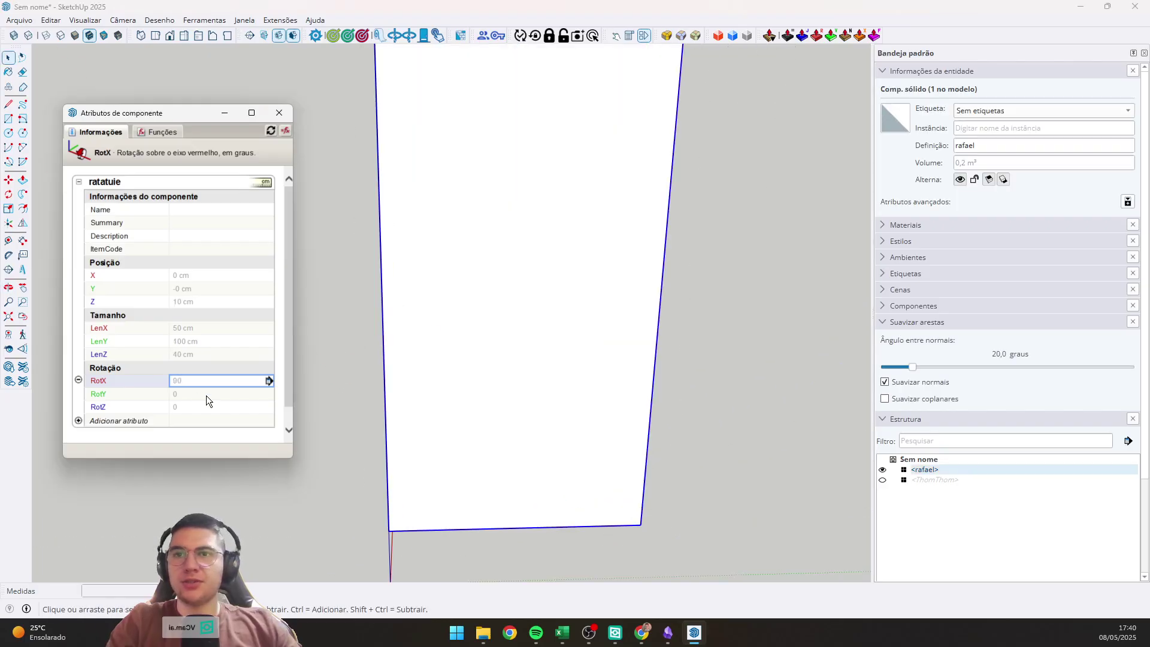
# Set the box's RotY rotation attribute to 90 degrees and check the resulting orientation.
pyautogui.doubleClick(206, 395)
pyautogui.write('90')
pyautogui.press('Return')
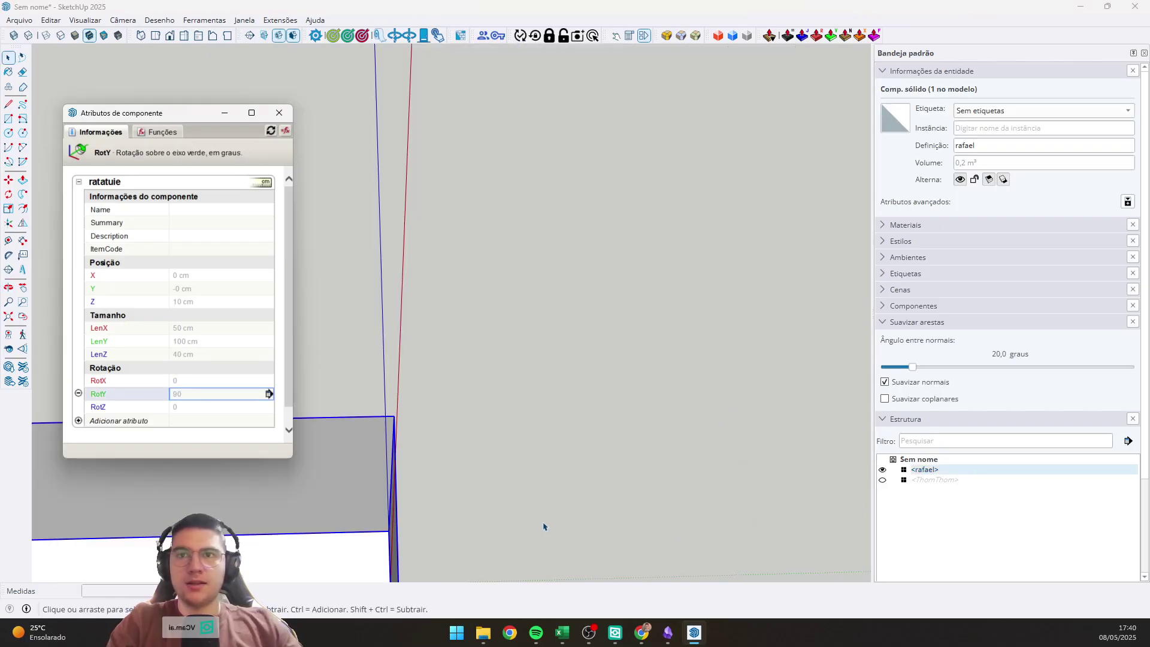
pyautogui.moveTo(508, 527); pyautogui.dragTo(53, 425, button='middle')
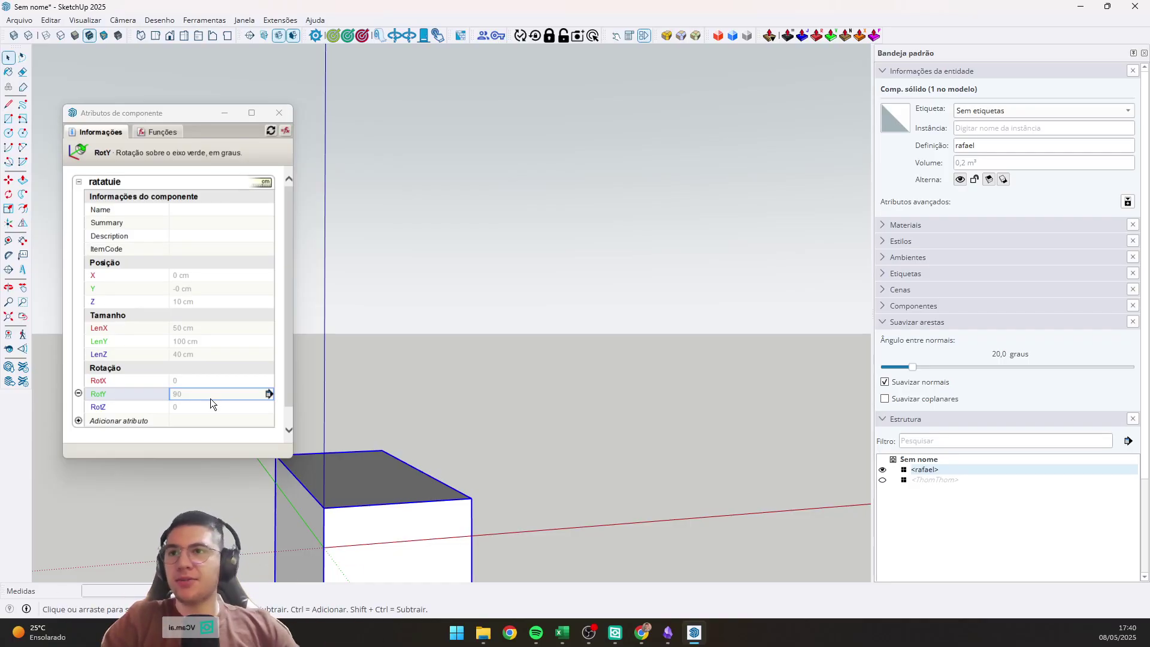
# Set the box's RotX rotation attribute to 90 degrees alongside the existing RotY rotation.
pyautogui.click(226, 392)
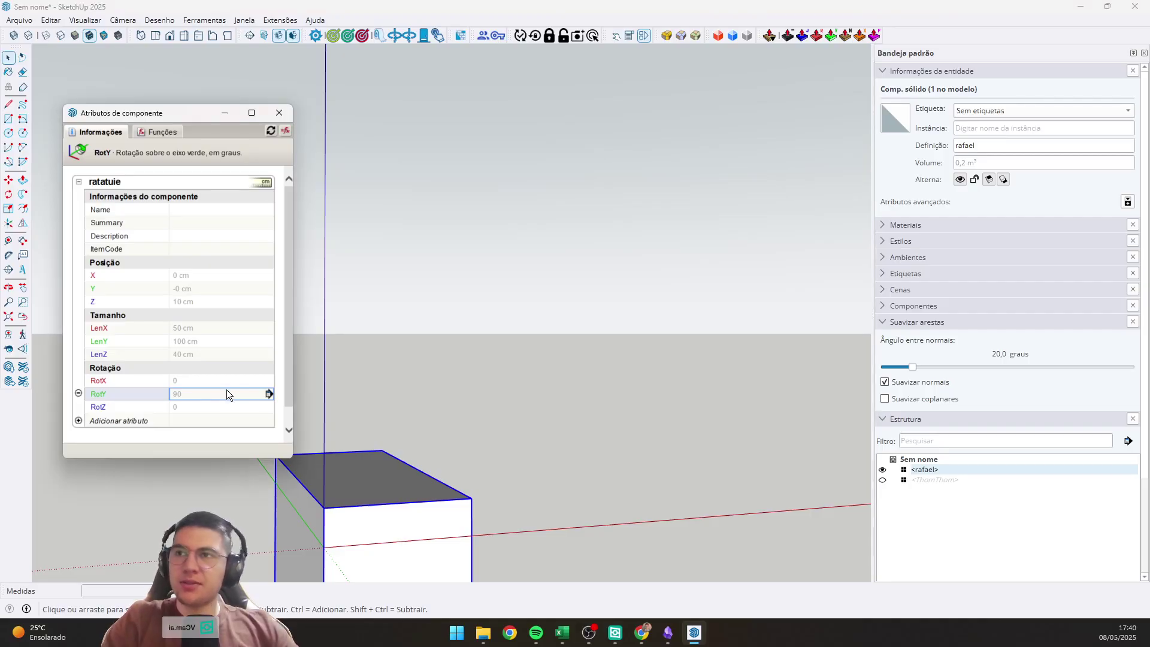
pyautogui.click(201, 376)
pyautogui.write('90')
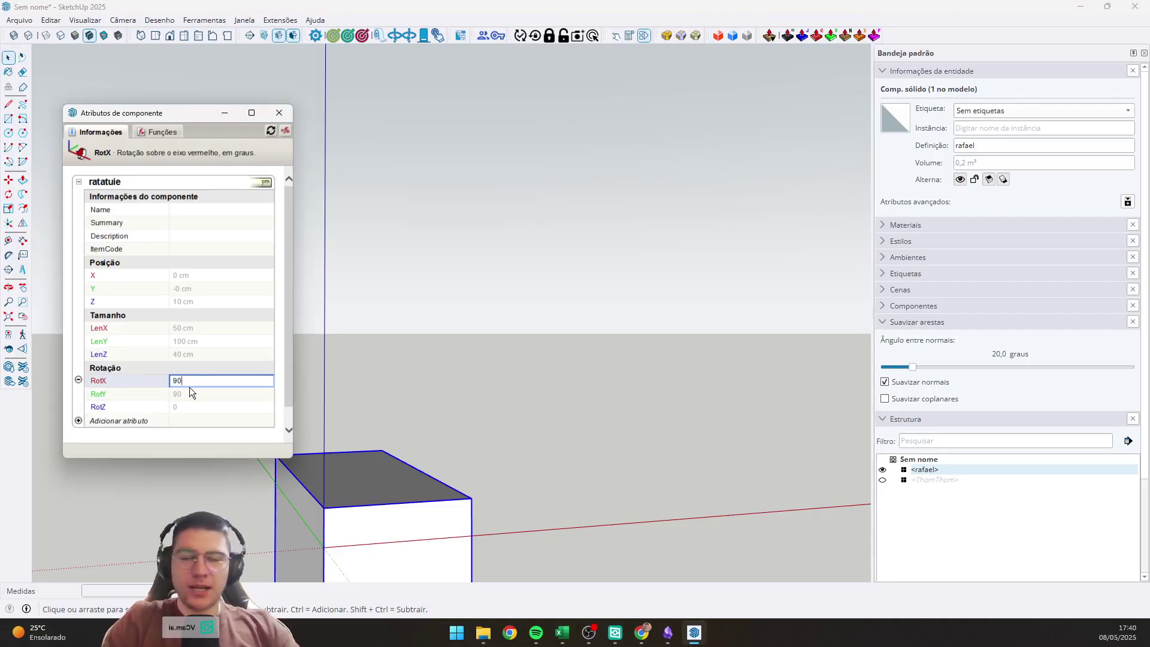
pyautogui.press('Return')
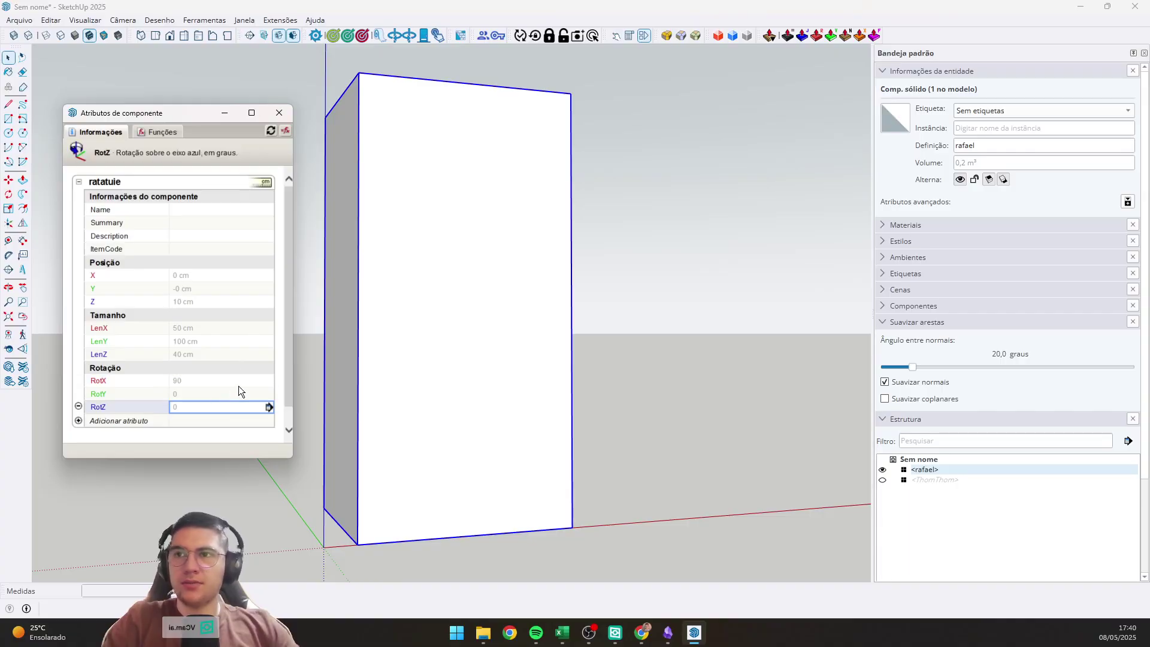
# Enter the formula =90 for both the RotX and RotY attributes and check the box's orientation.
pyautogui.click(240, 384)
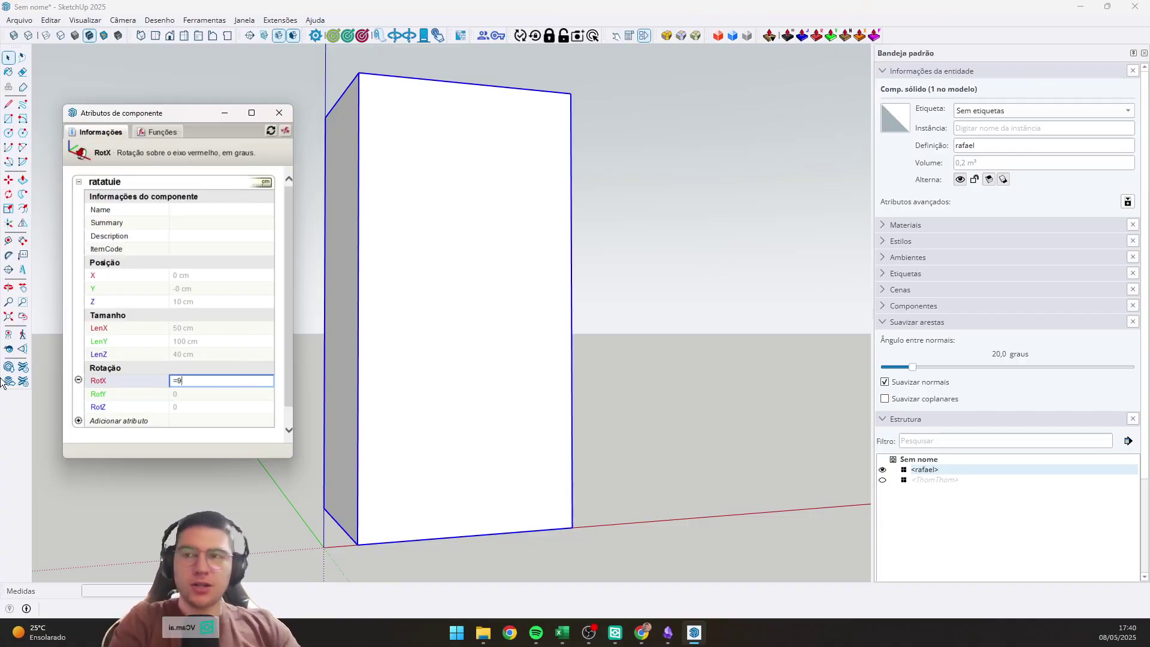
pyautogui.press('Return')
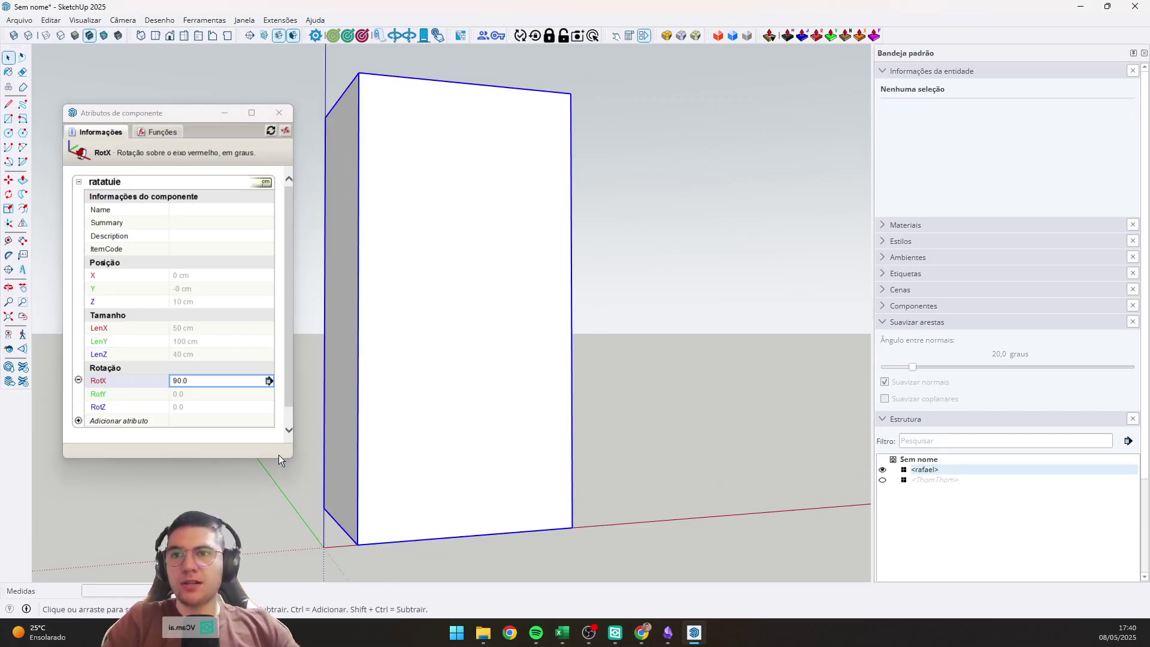
pyautogui.click(210, 394)
pyautogui.write('90')
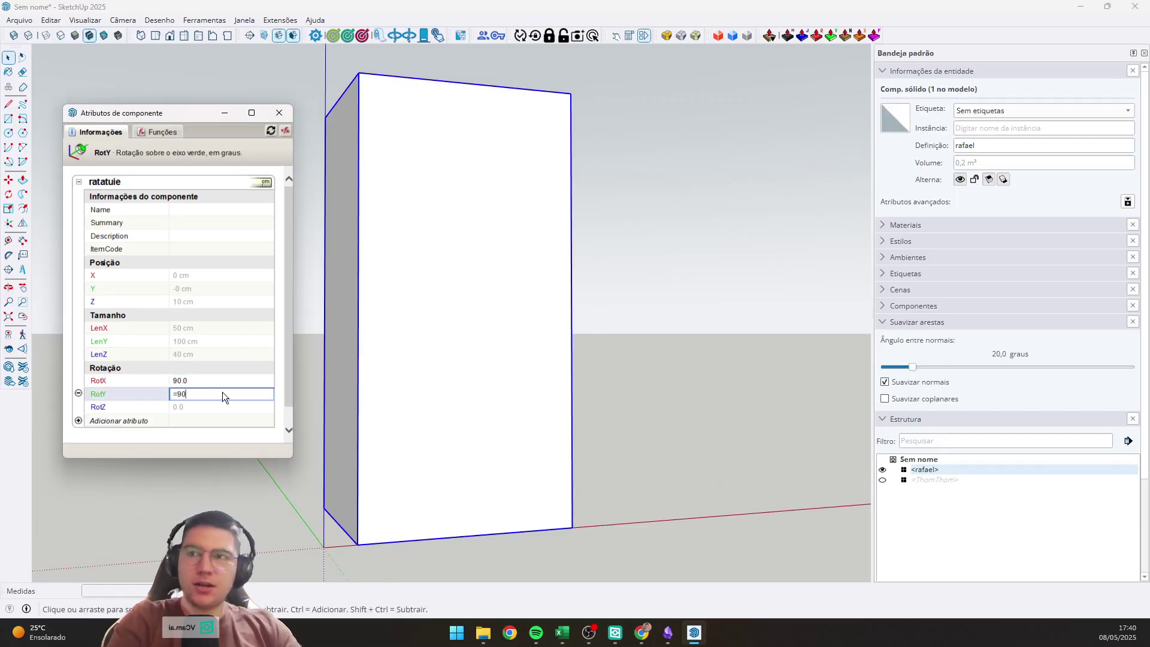
pyautogui.press('Return')
pyautogui.moveTo(377, 359); pyautogui.dragTo(411, 531, button='middle')
pyautogui.scroll(-3, 412, 527)
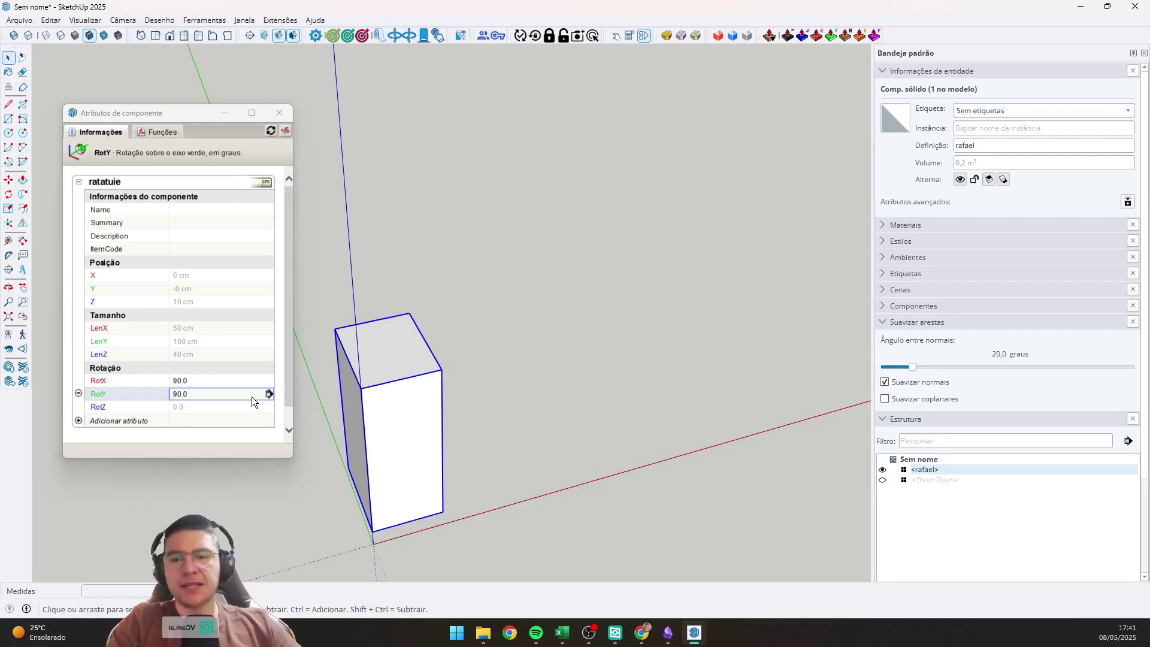
# Clear the formulas from the box's RotX and RotY attributes.
pyautogui.click(203, 380)
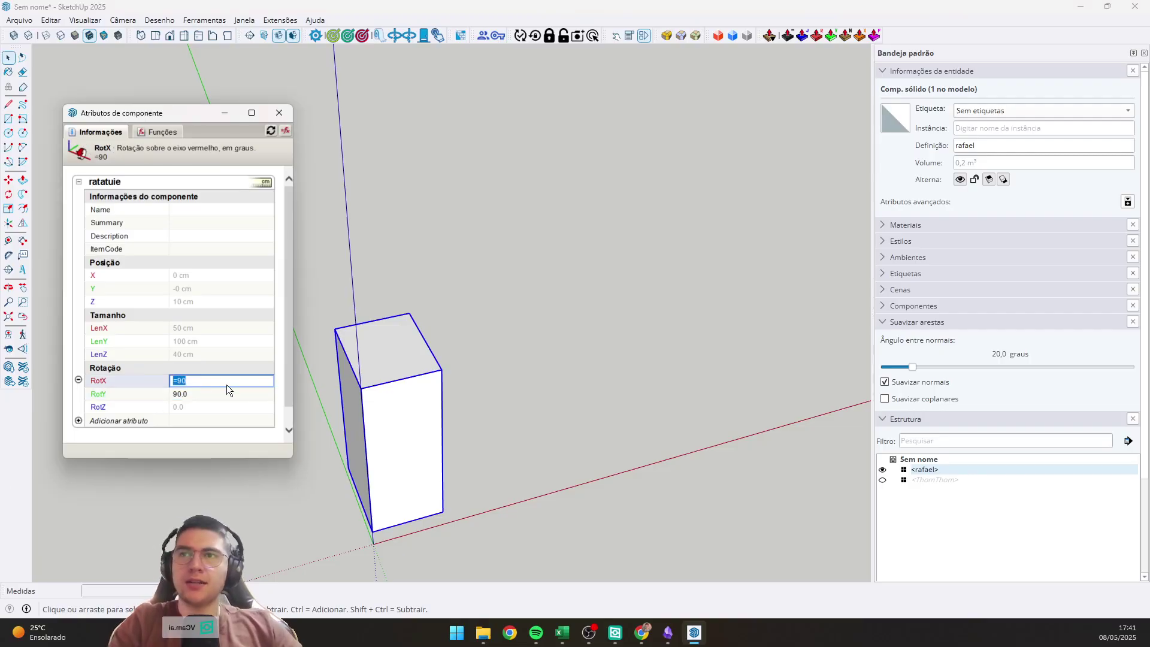
pyautogui.press('Delete')
pyautogui.press('Return')
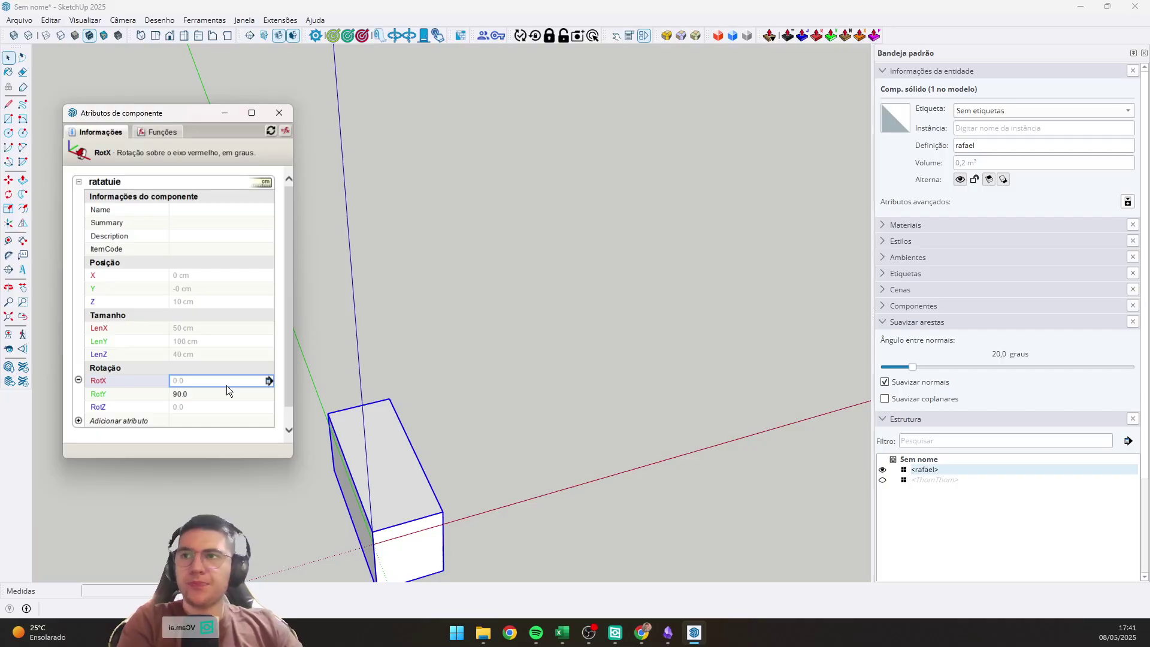
pyautogui.click(207, 394)
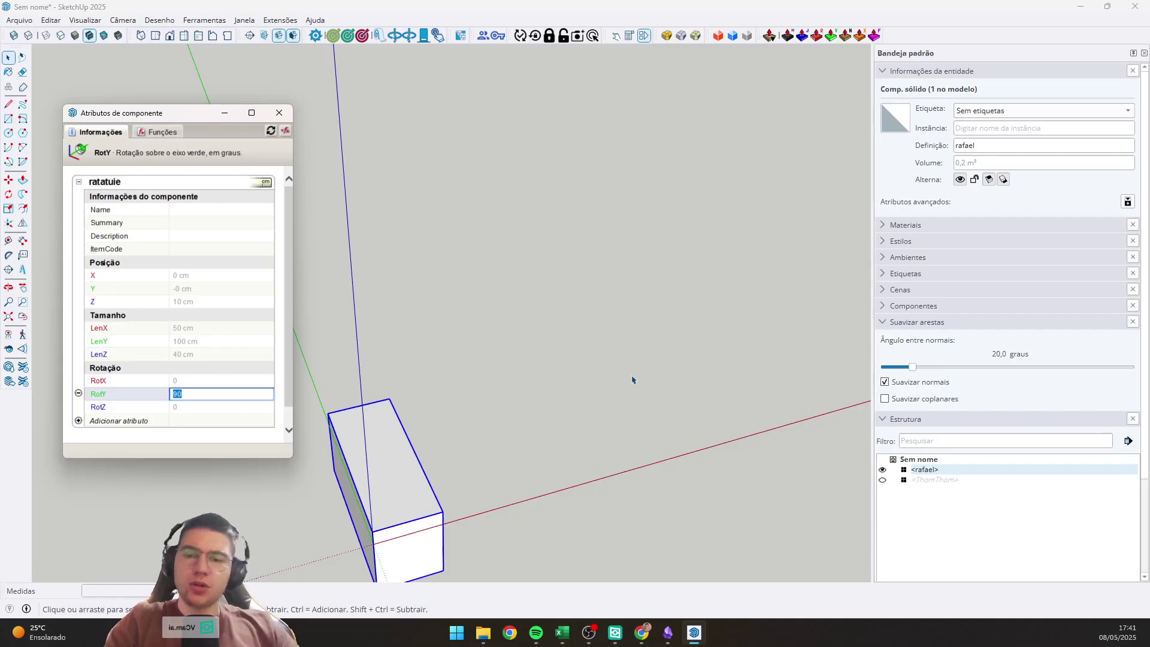
pyautogui.press('Return')
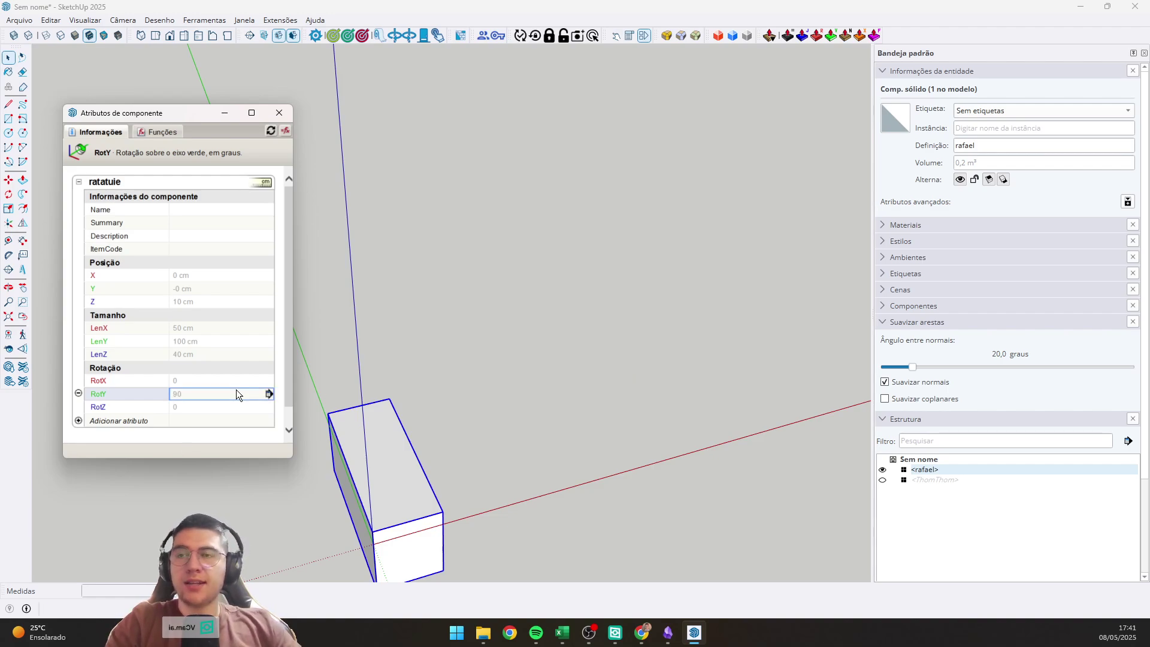
# Add a custom attribute named teste to the box component with the value 90.
pyautogui.scroll(-1, 226, 360)
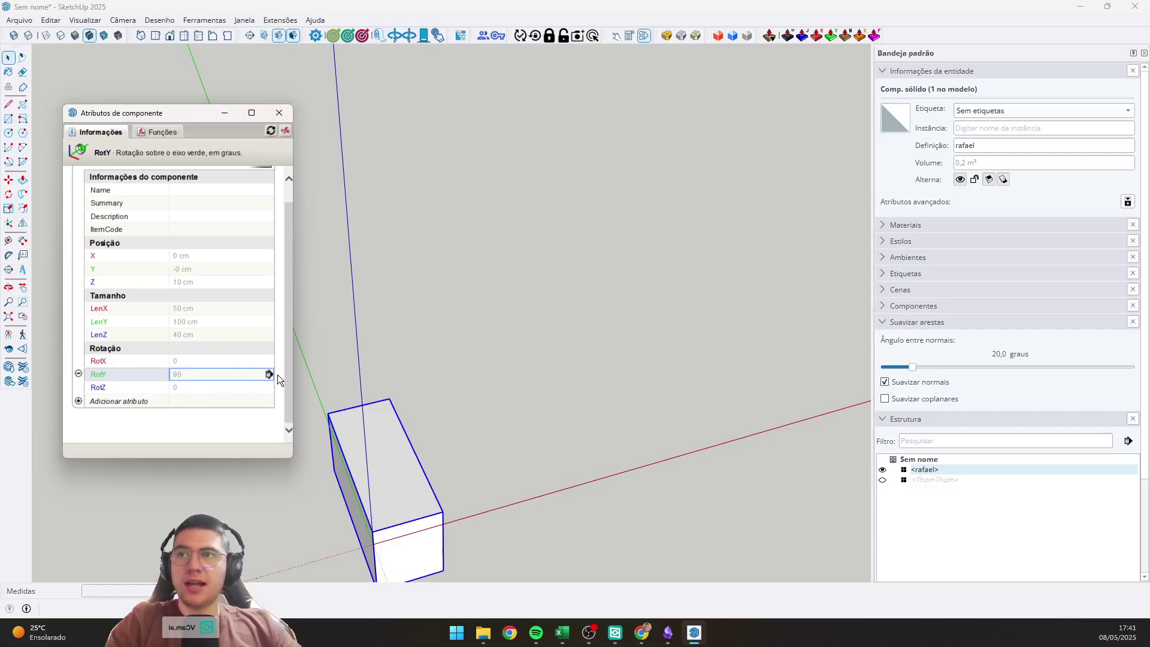
pyautogui.click(124, 400)
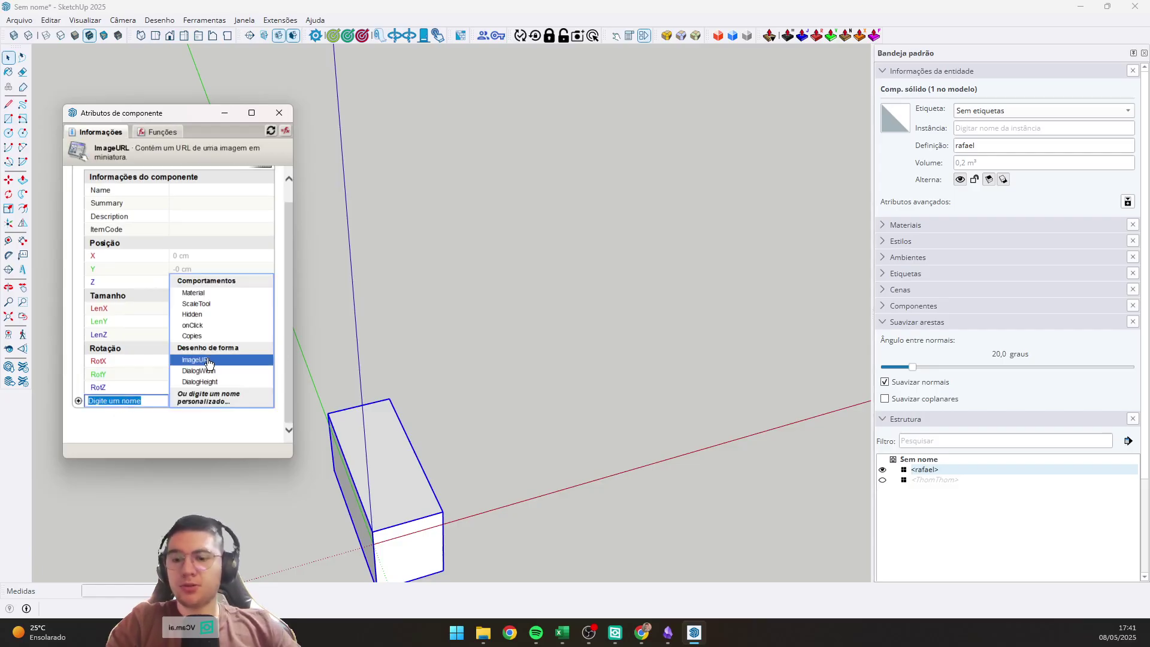
pyautogui.write('teste')
pyautogui.press('Return')
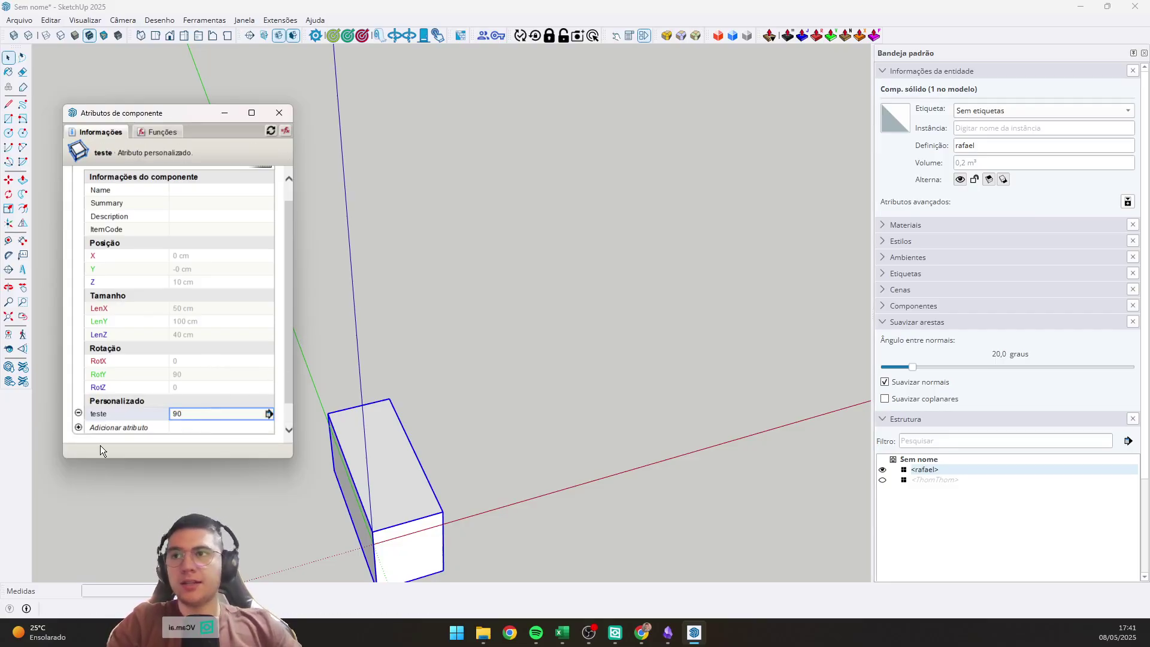
pyautogui.write('90')
# Add a second custom attribute named teste2 and give it the formula =90+1.
pyautogui.click(116, 427)
pyautogui.write('tes')
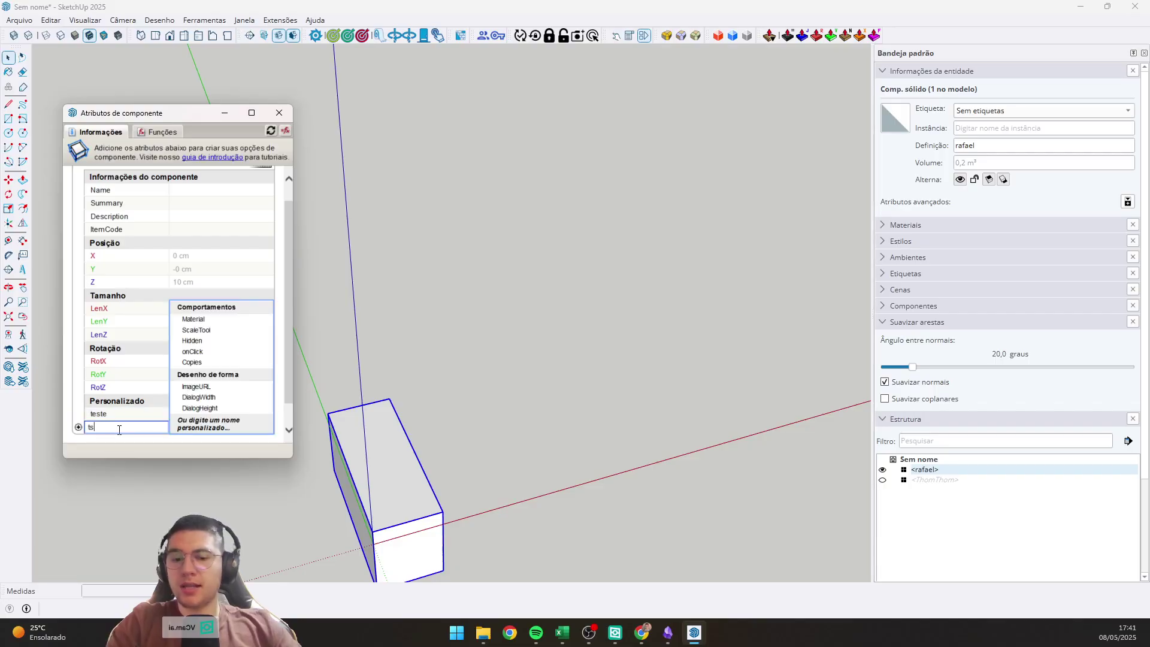
pyautogui.press('BackSpace')
pyautogui.write('este2')
pyautogui.press('Return')
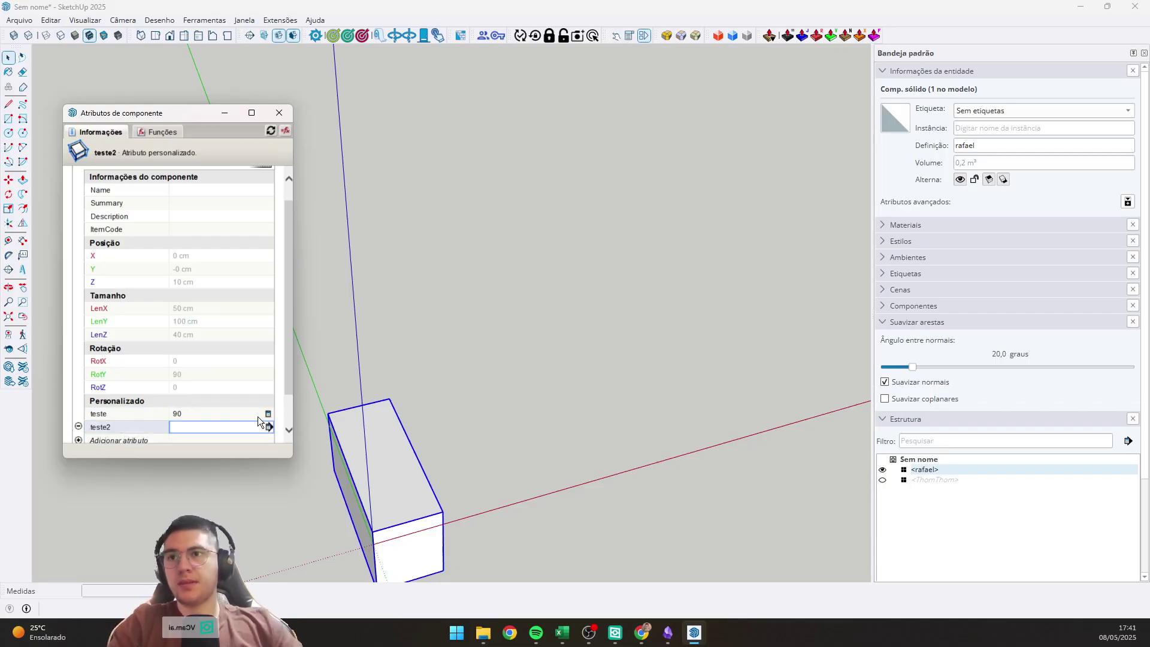
pyautogui.click(219, 430)
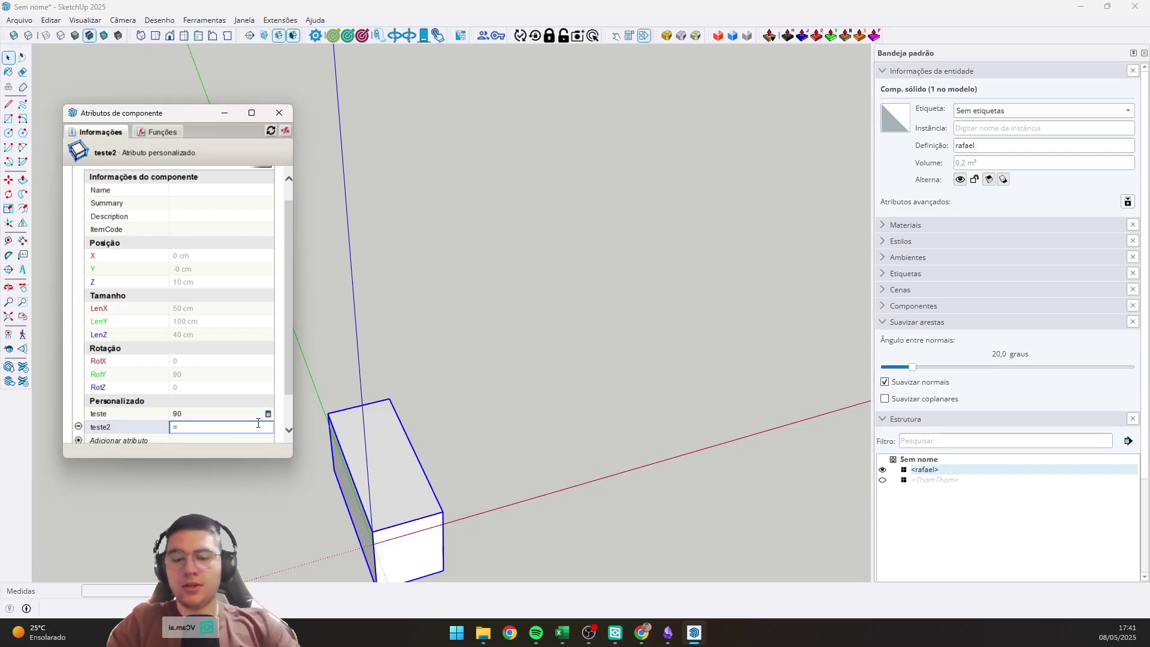
pyautogui.write('=90+')
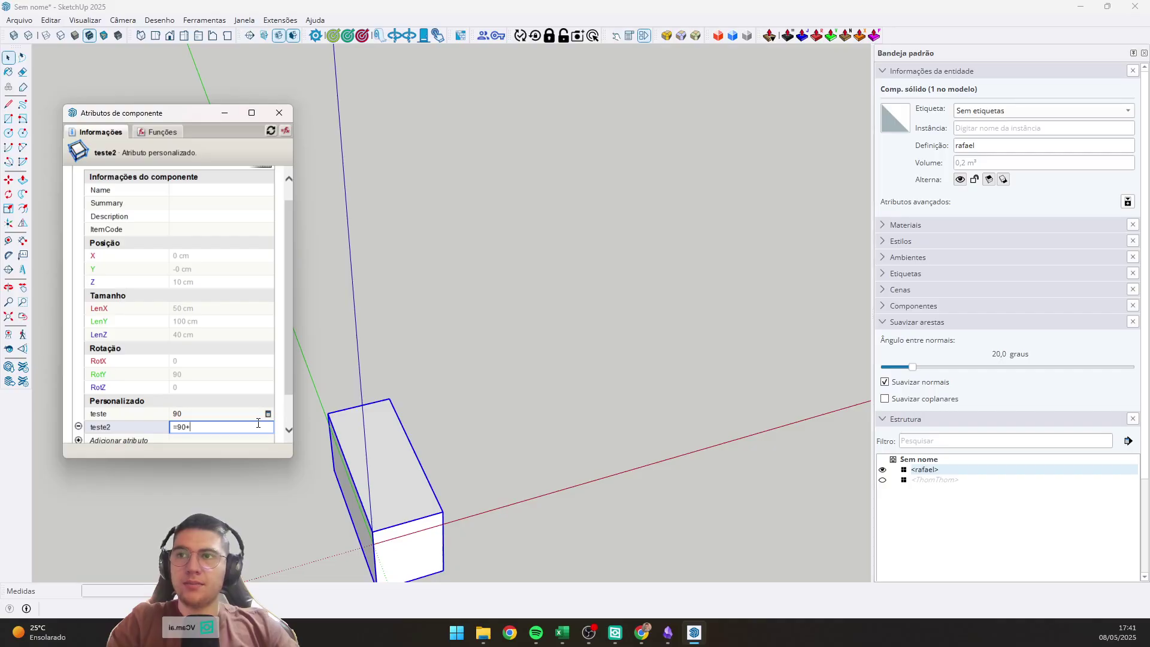
pyautogui.write('1')
pyautogui.press('Return')
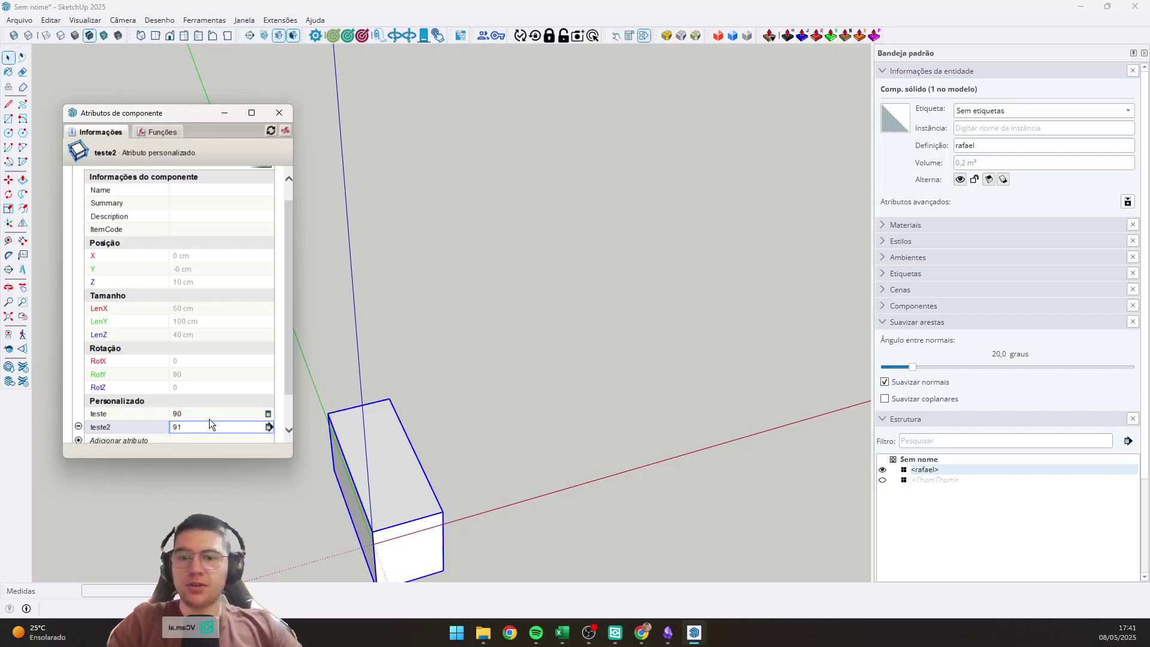
# Append letters to the number in the teste attribute so its value reads 90aasdfas.
pyautogui.click(211, 415)
pyautogui.write('a')
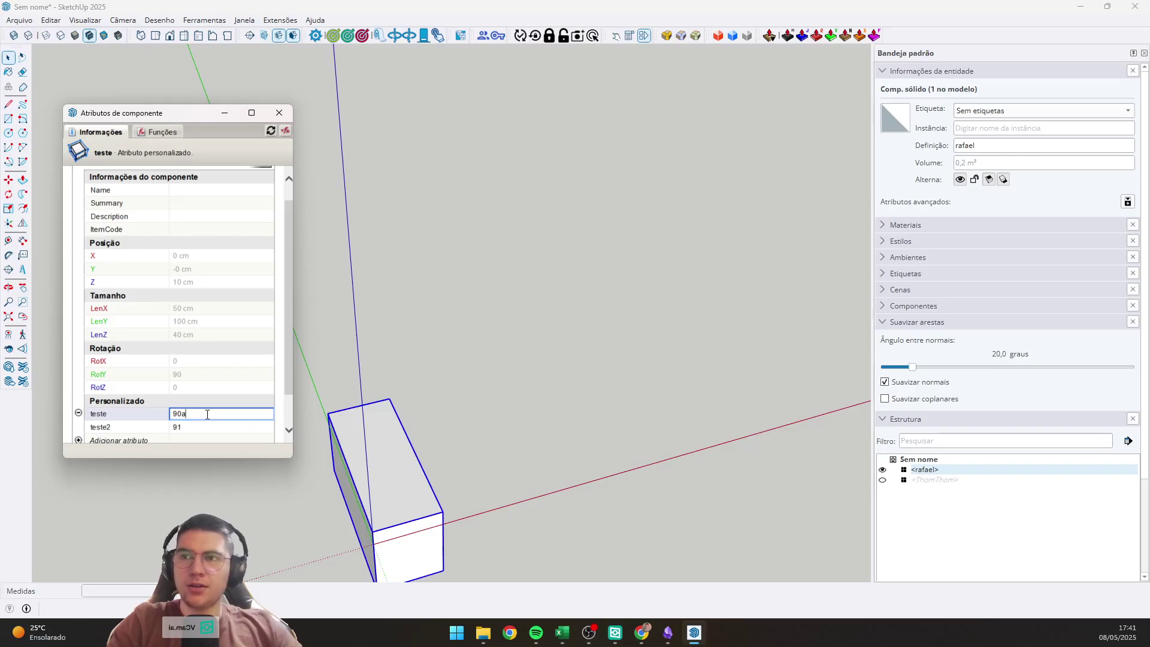
pyautogui.write('2')
pyautogui.write('sdfas')
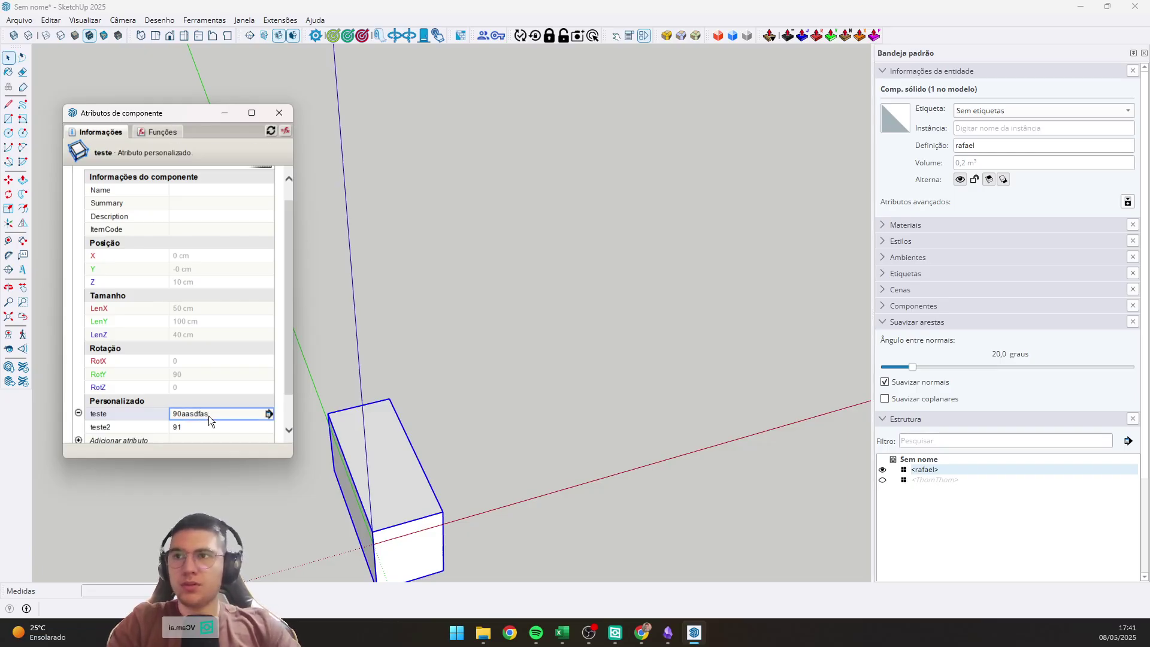
# Change the teste2 formula to =teste+1 so it references the first custom attribute.
pyautogui.click(190, 425)
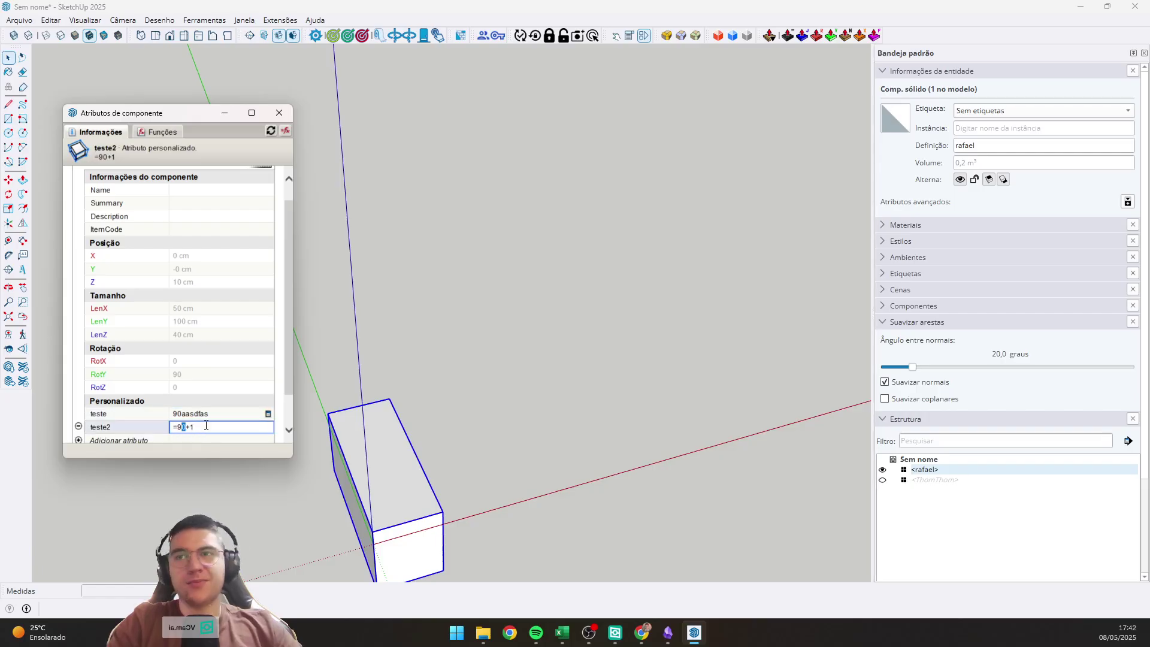
pyautogui.press('BackSpace')
pyautogui.press('BackSpace')
pyautogui.write('teste')
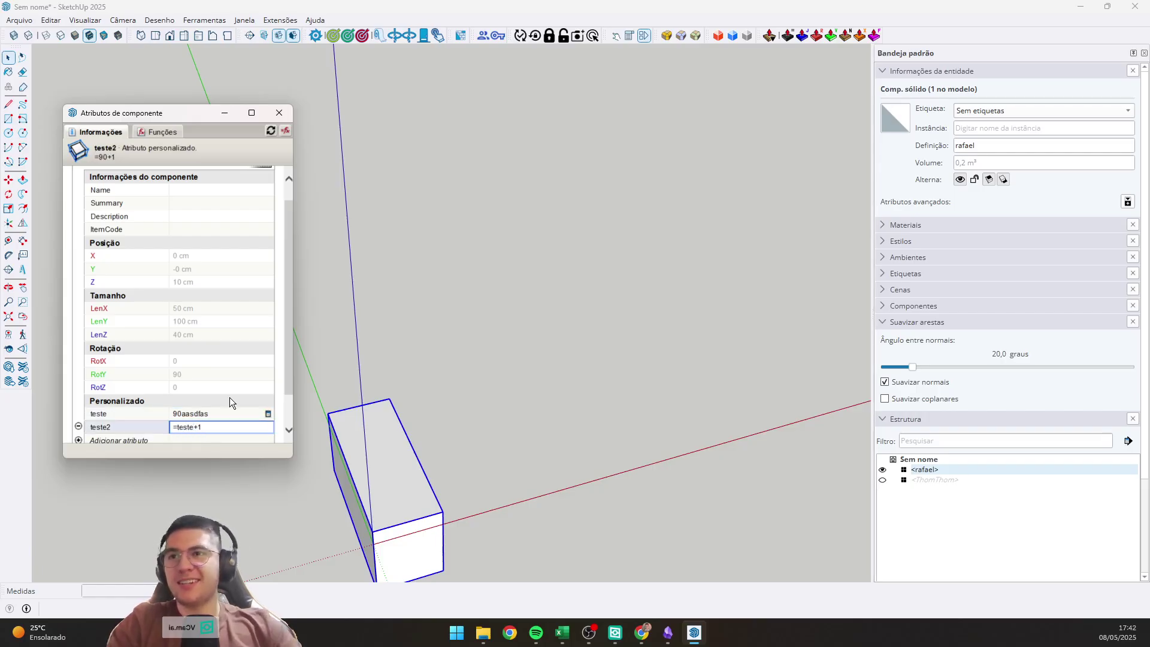
pyautogui.press('Return')
# Replace the teste attribute's value with 0 to test the teste2 formula.
pyautogui.click(206, 412)
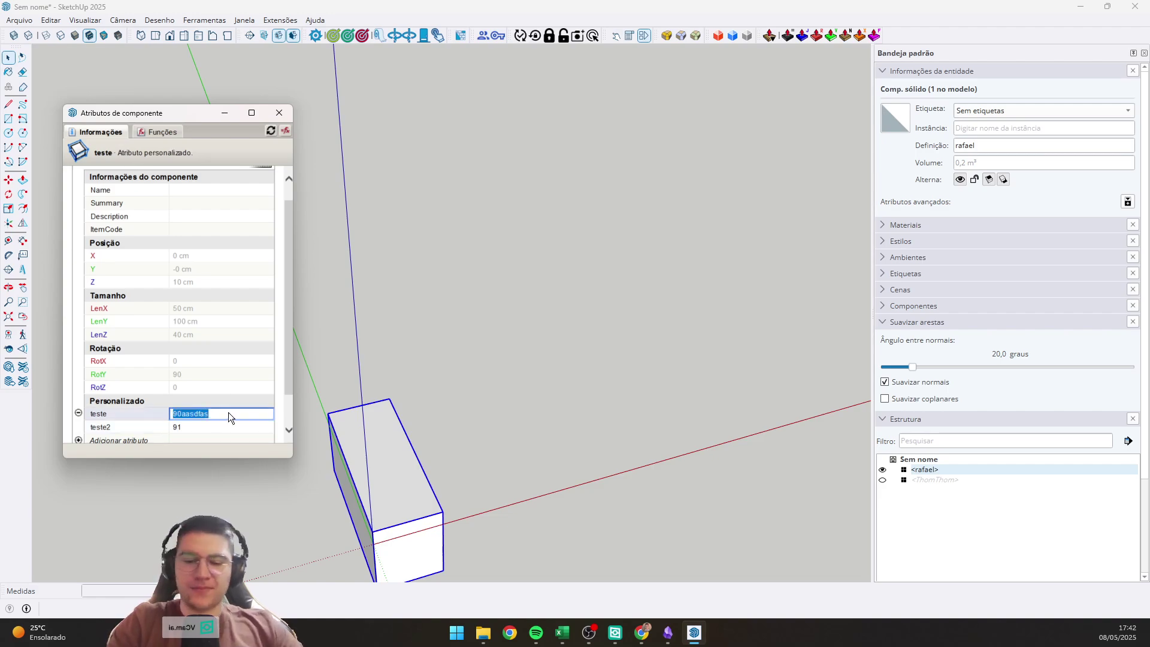
pyautogui.press('BackSpace')
pyautogui.write('0')
pyautogui.press('Return')
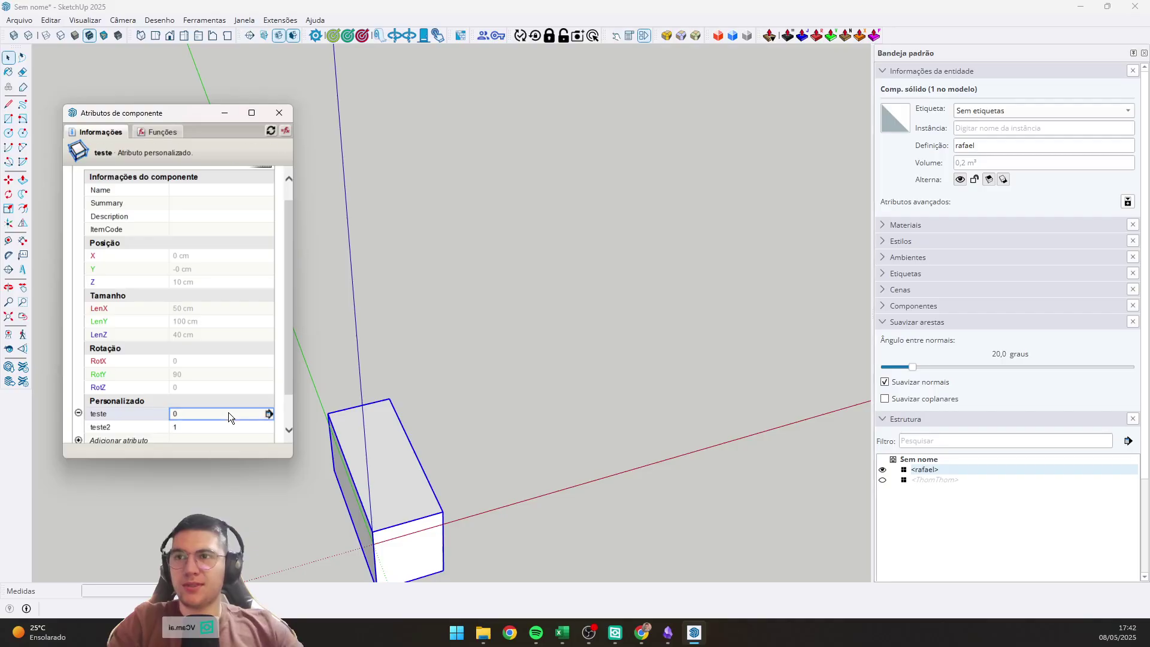
# Add letters before and after the teste number and change the number to 90, giving dfadf90adfa.
pyautogui.click(228, 412)
pyautogui.write('adfa')
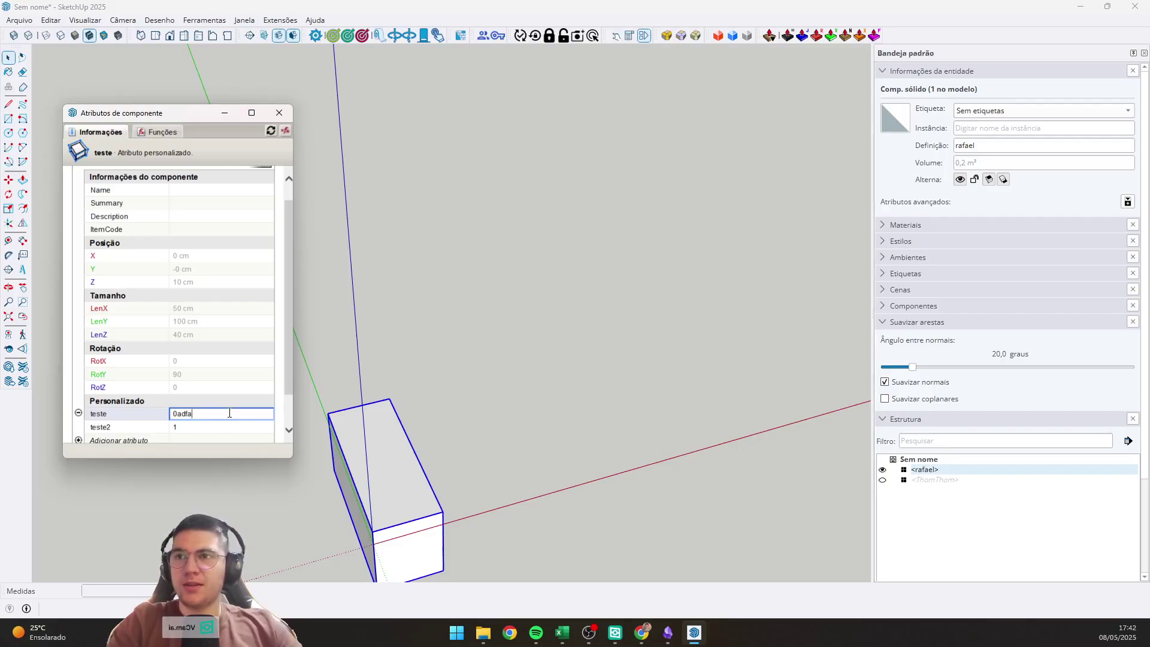
pyautogui.press('Home')
pyautogui.write('dfadf')
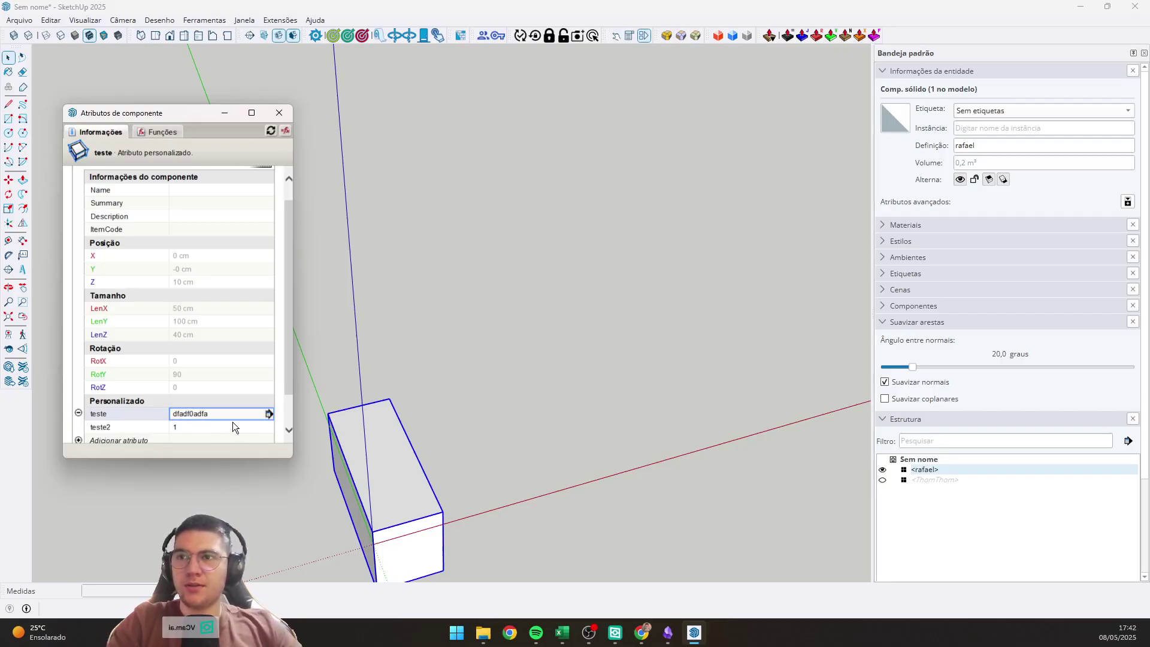
pyautogui.click(205, 414)
pyautogui.click(194, 414)
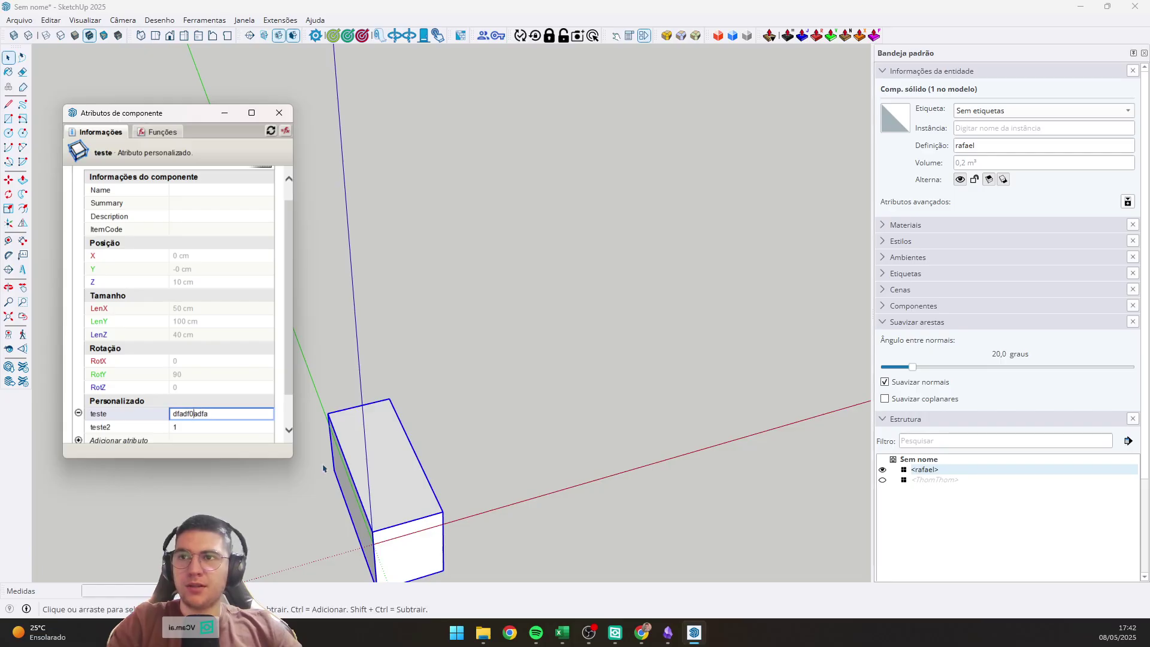
pyautogui.write('9')
pyautogui.press('Return')
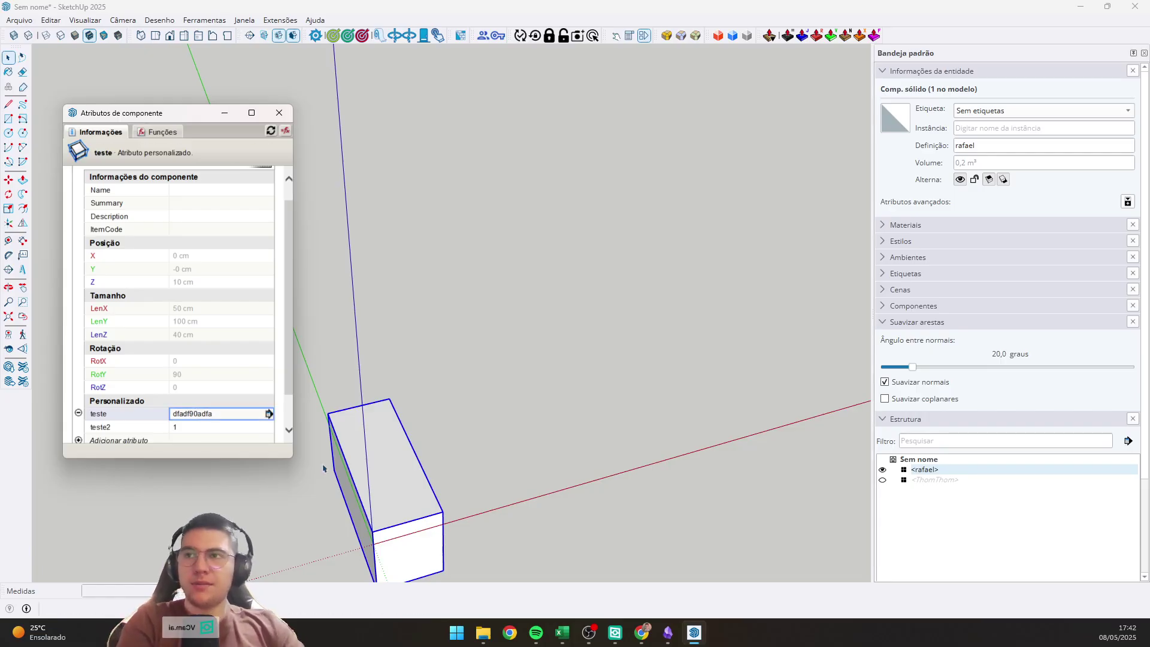
# Put 90 in front of the teste text so the value reads 90dfadf90adfa.
pyautogui.click(188, 413)
pyautogui.write('90')
pyautogui.press('Return')
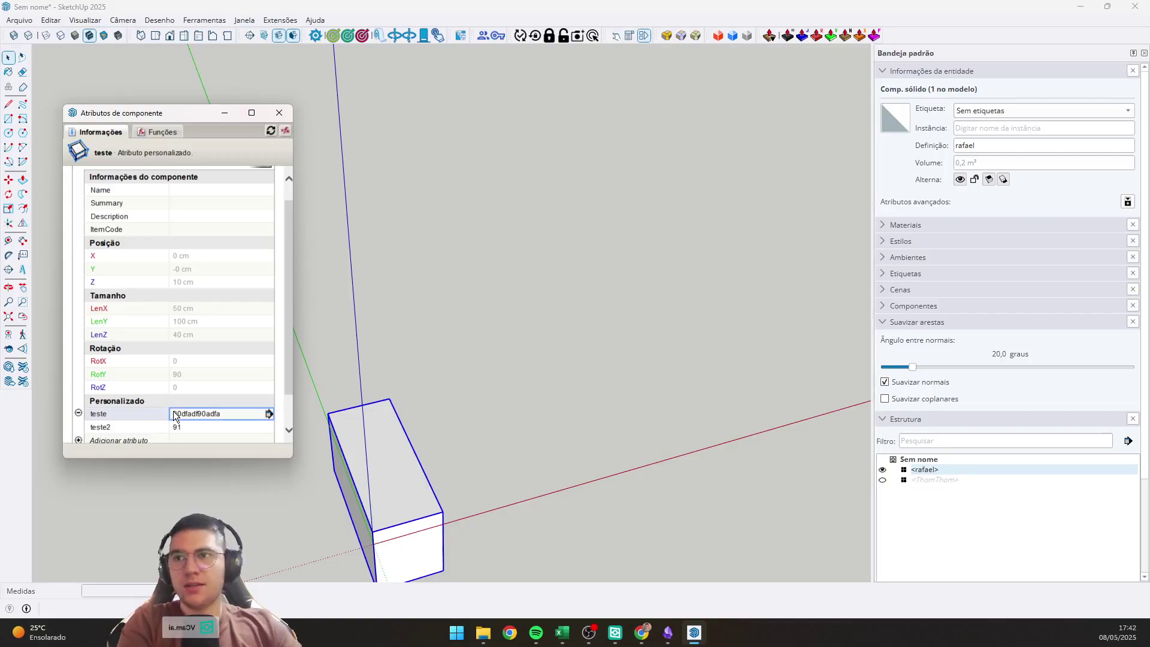
# Replace the whole teste value with 90 fsdalkfhjksdjhfaf, separating the number from the text with a space.
pyautogui.click(184, 414)
pyautogui.moveTo(181, 414); pyautogui.dragTo(151, 413)
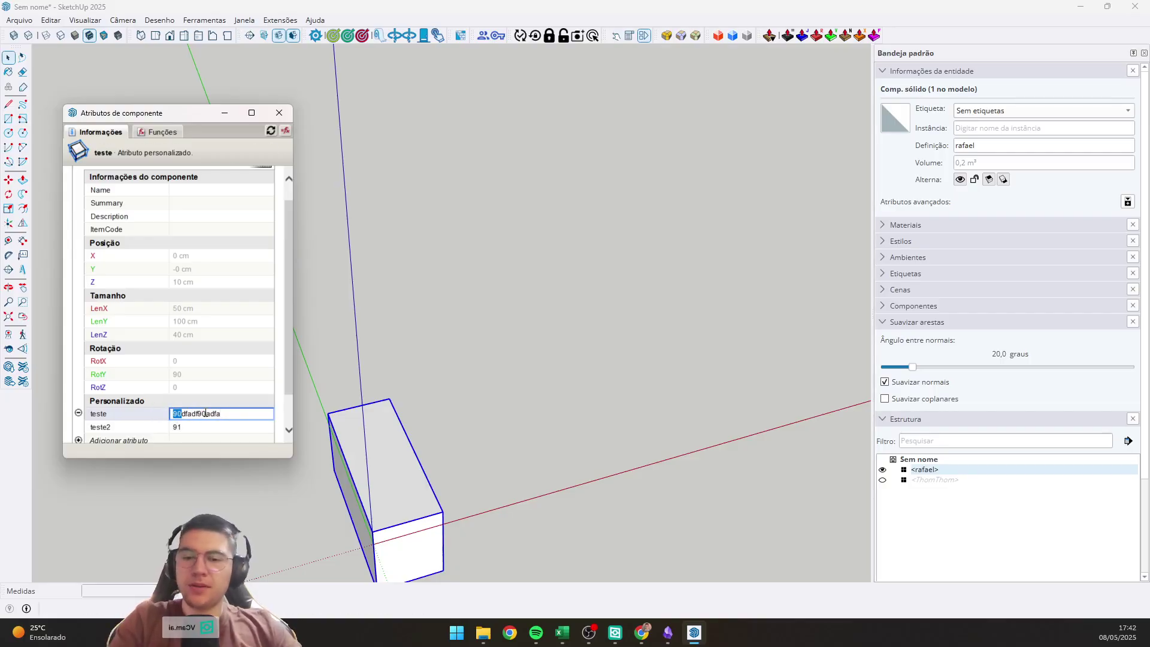
pyautogui.moveTo(221, 414); pyautogui.dragTo(159, 416)
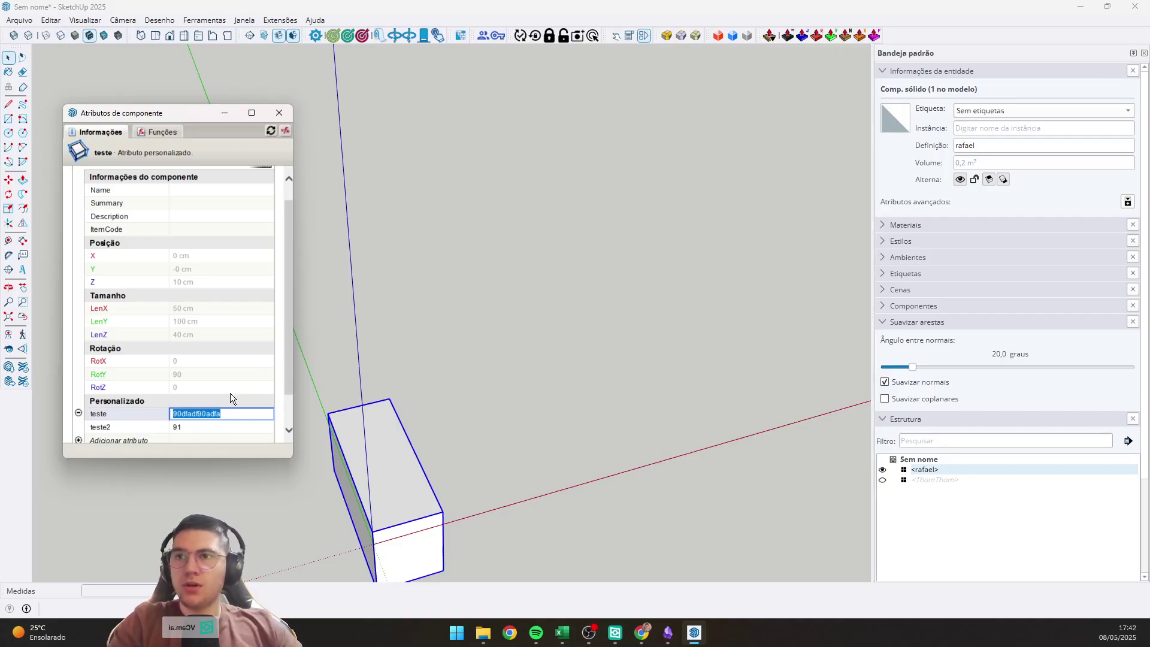
pyautogui.click(234, 412)
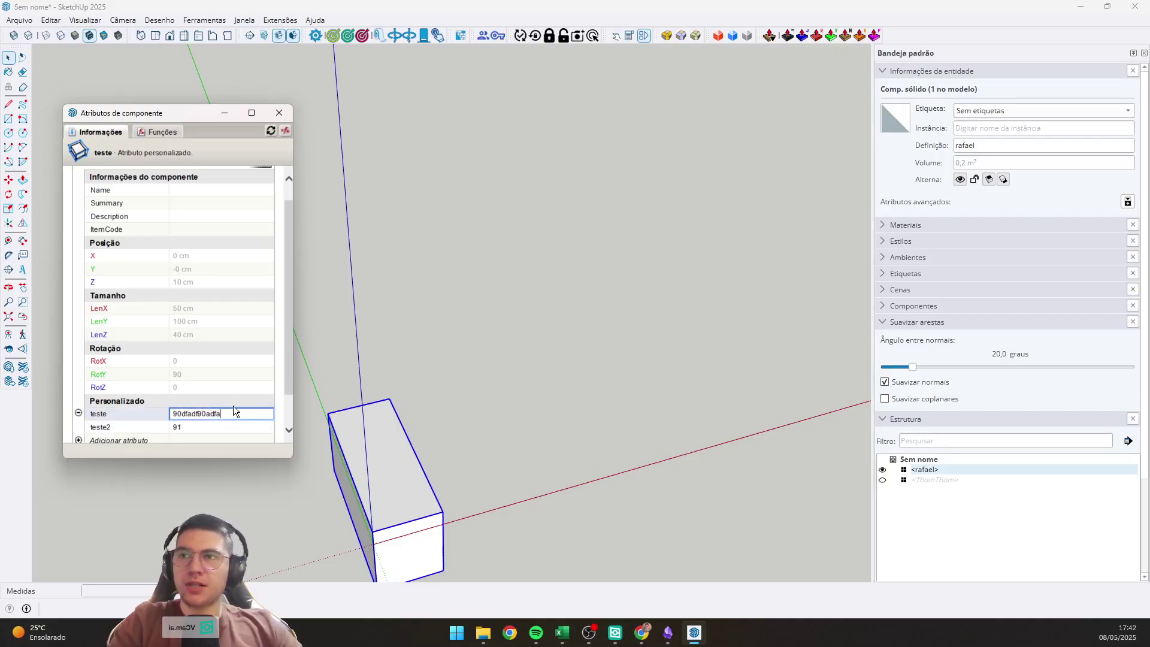
pyautogui.moveTo(233, 412); pyautogui.dragTo(141, 419)
pyautogui.write('9')
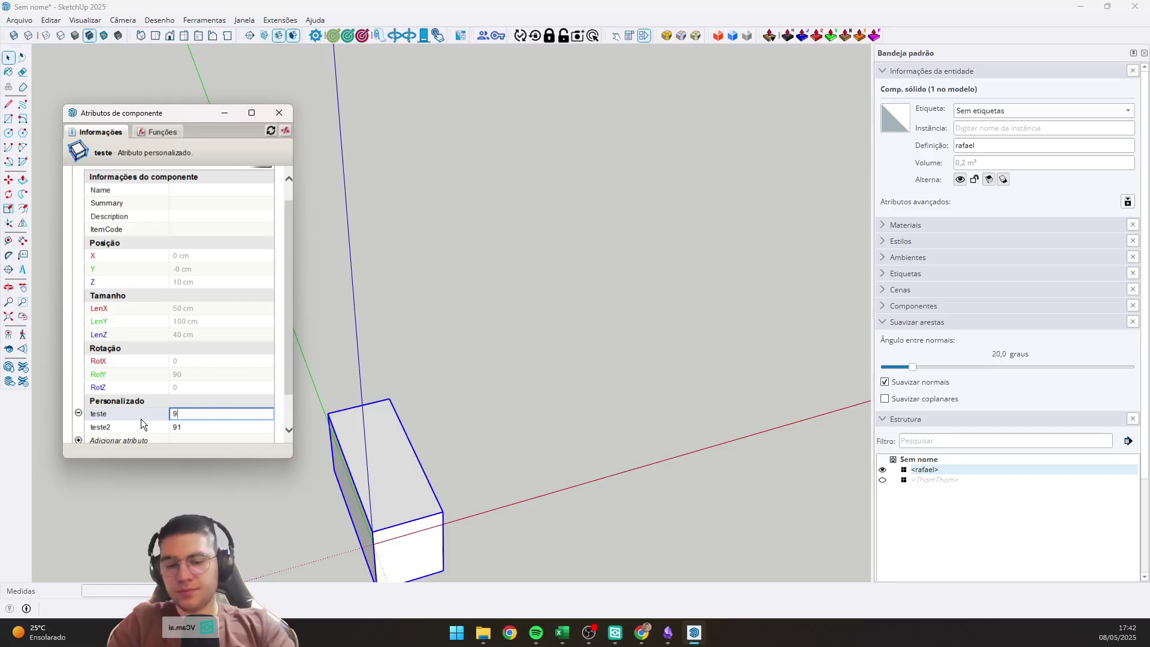
pyautogui.write('0 fsdalkfhjksdjhfaf')
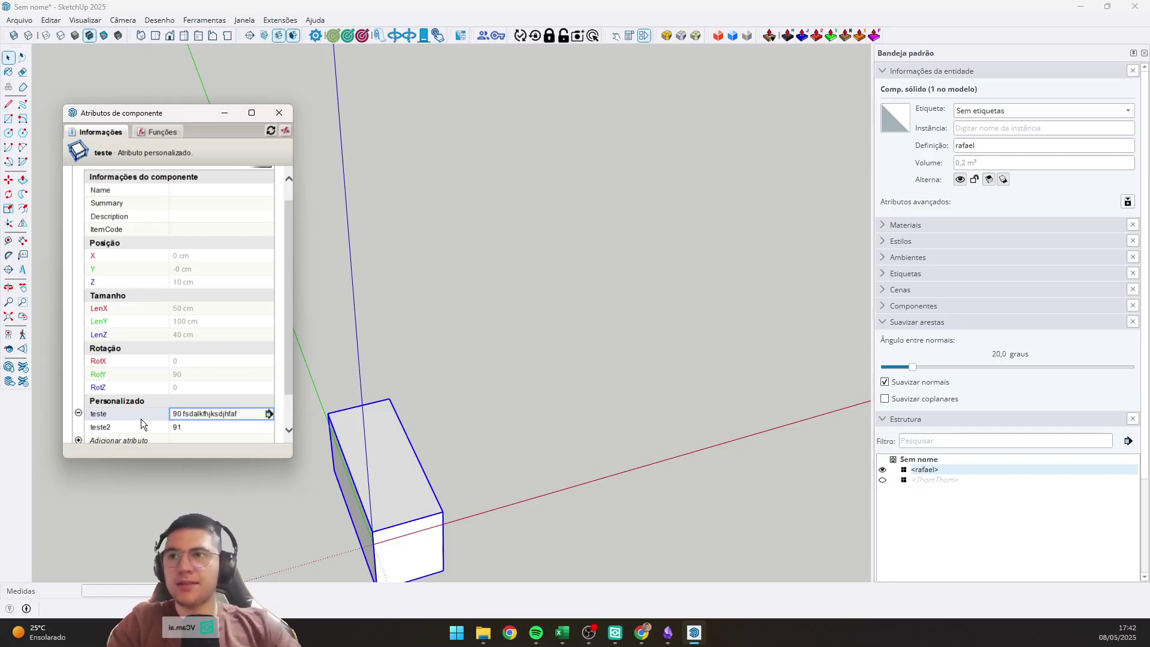
# Replace the whole teste value with just the number 90.
pyautogui.moveTo(239, 413); pyautogui.dragTo(111, 405)
pyautogui.write('90')
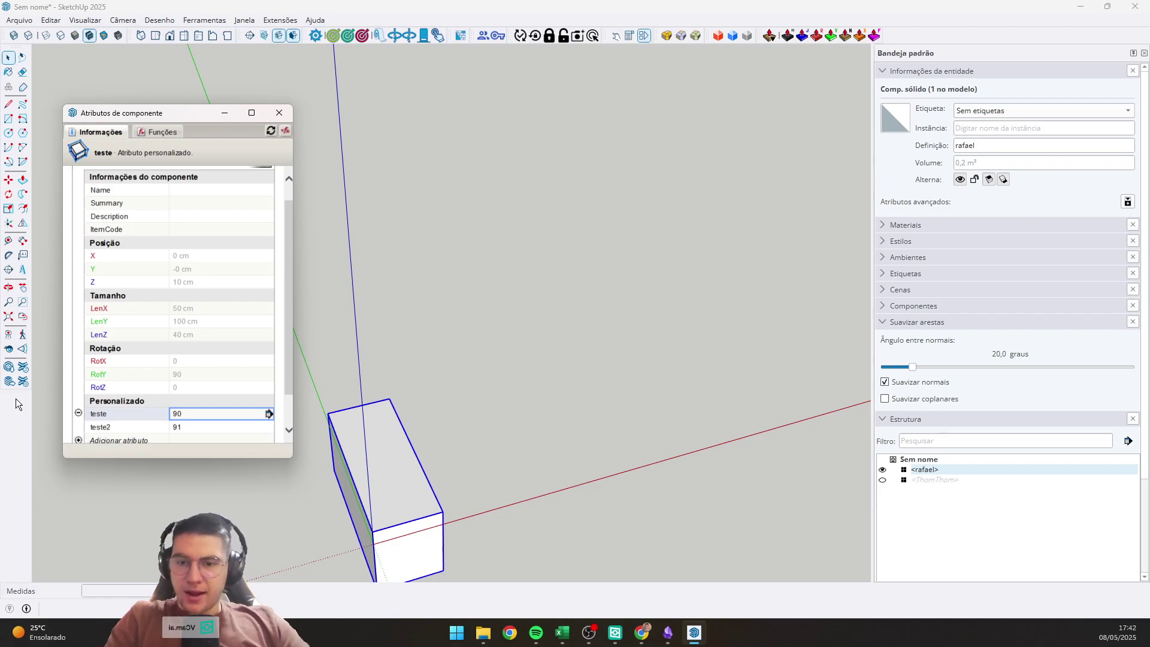
pyautogui.click(196, 418)
pyautogui.doubleClick(196, 417)
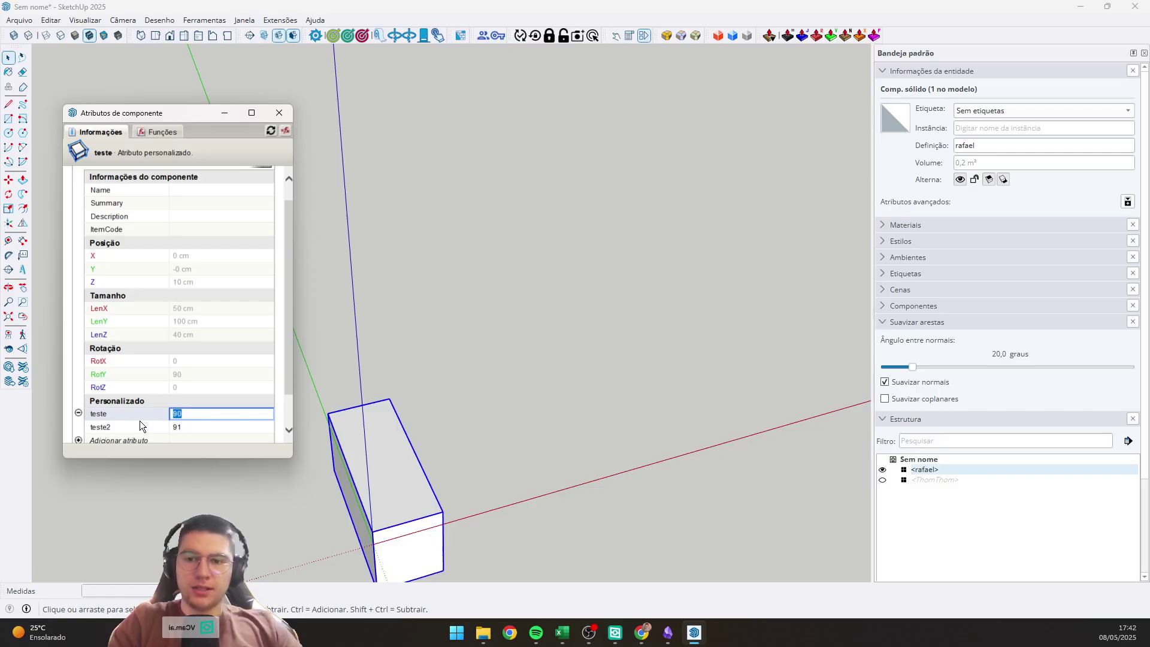
pyautogui.click(210, 430)
pyautogui.click(214, 416)
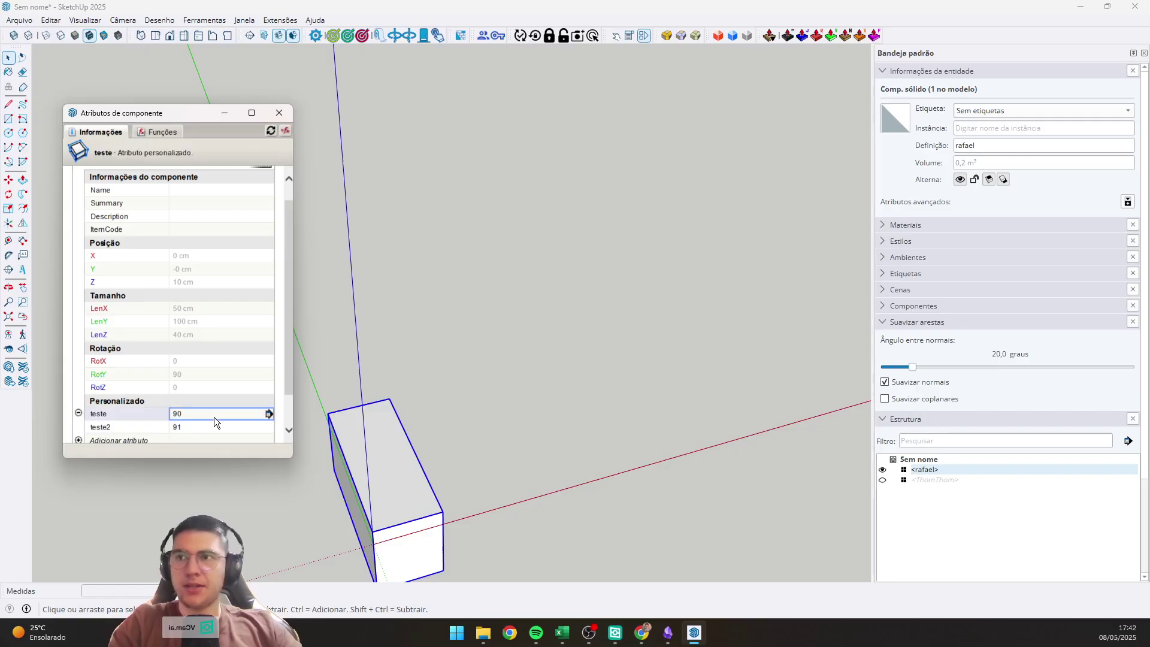
# Replace the teste value with the formula =ceiling(80,5).
pyautogui.doubleClick(193, 418)
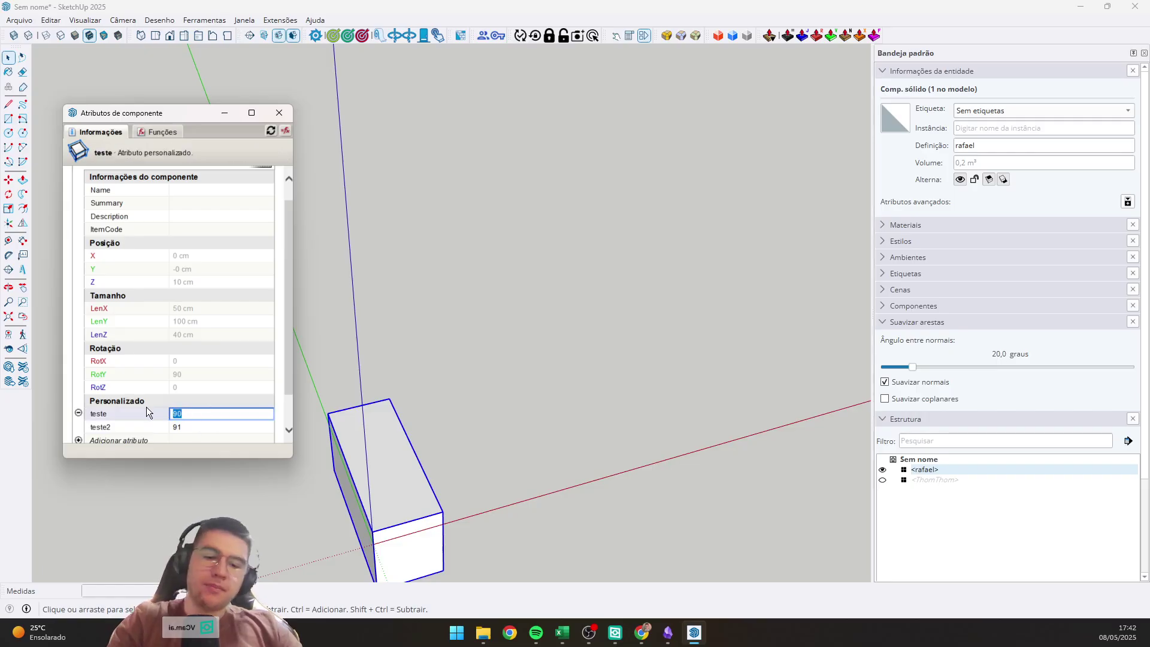
pyautogui.write('=')
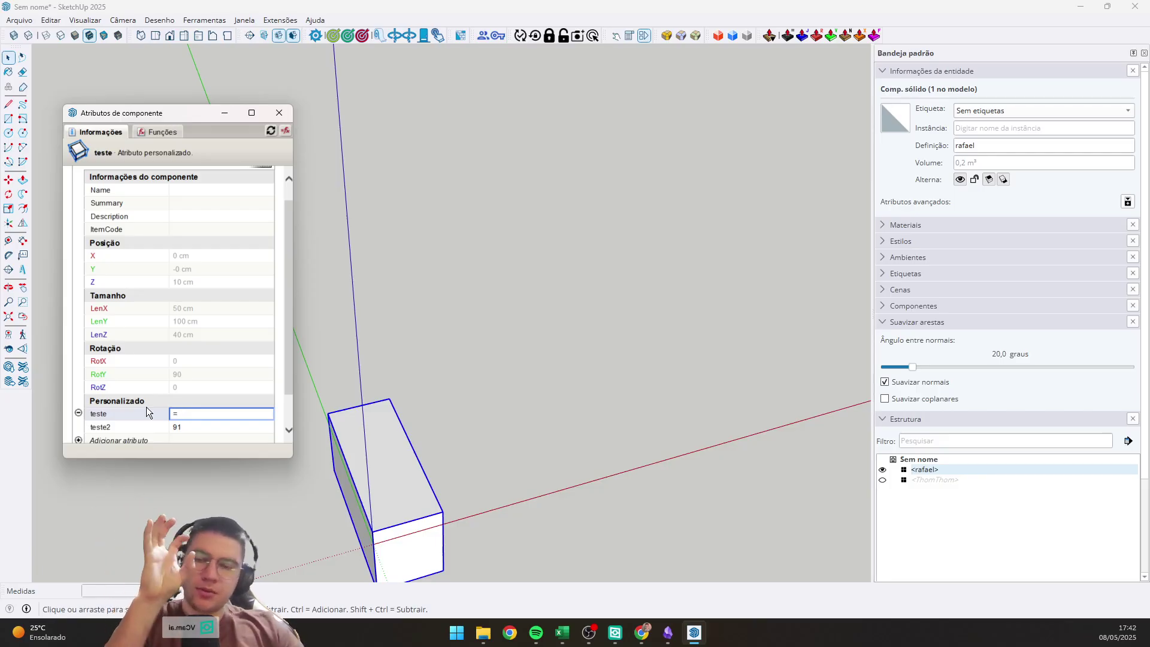
pyautogui.write('if')
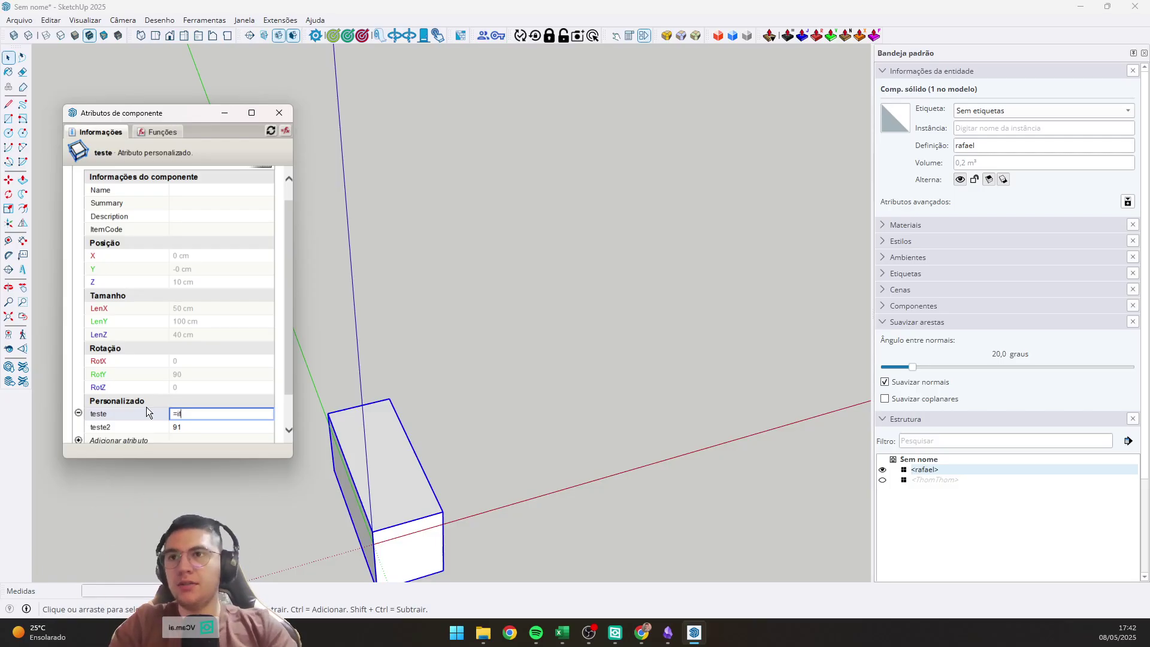
pyautogui.press('BackSpace')
pyautogui.press('BackSpace')
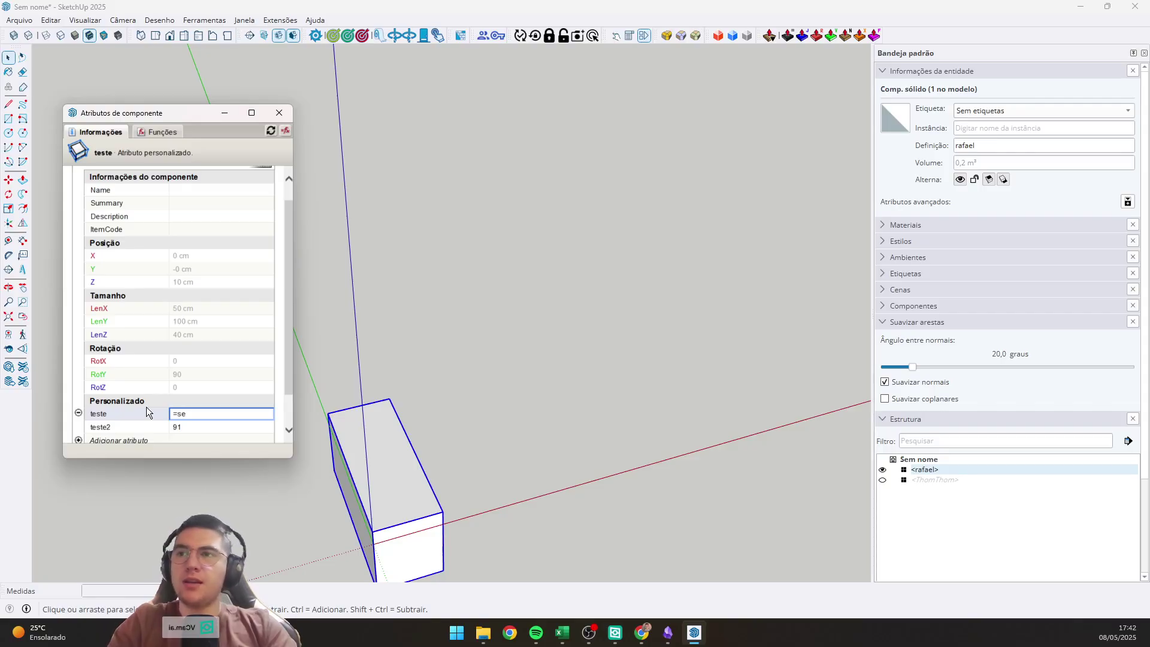
pyautogui.write('c')
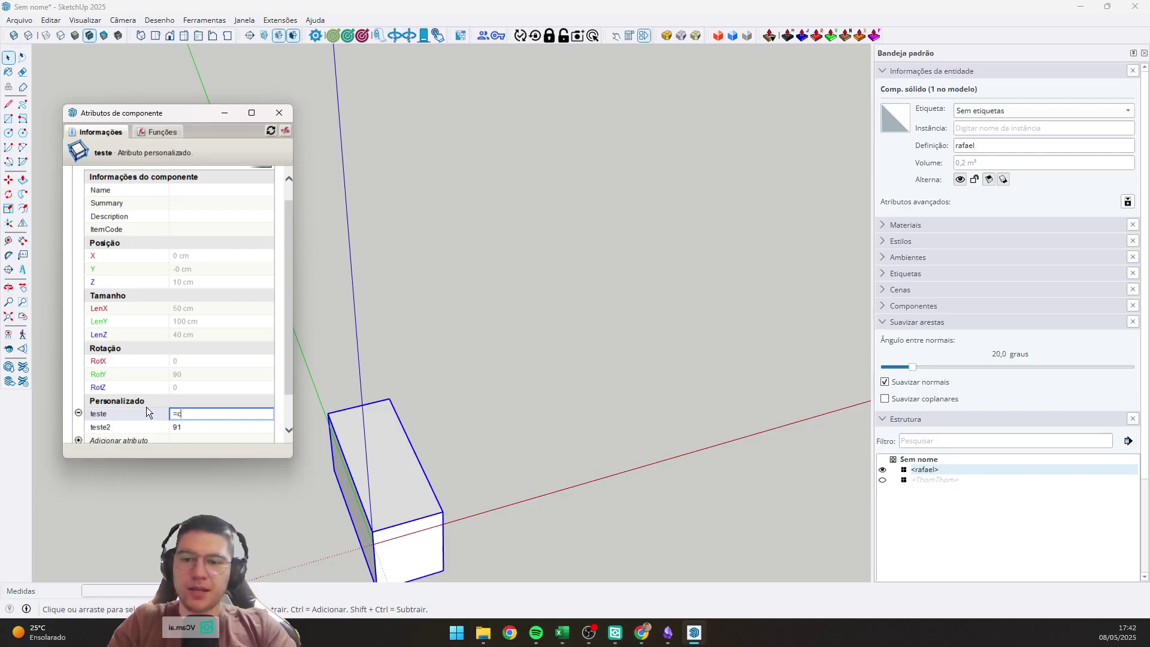
pyautogui.write('eiling(')
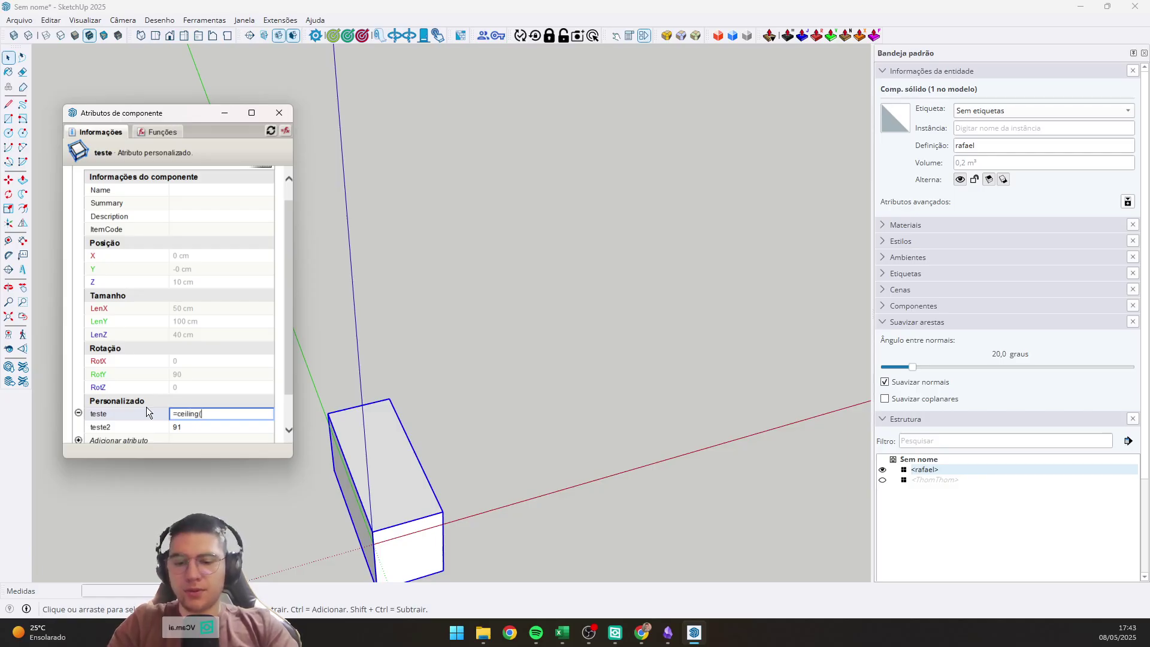
pyautogui.write('80')
pyautogui.write(',1)')
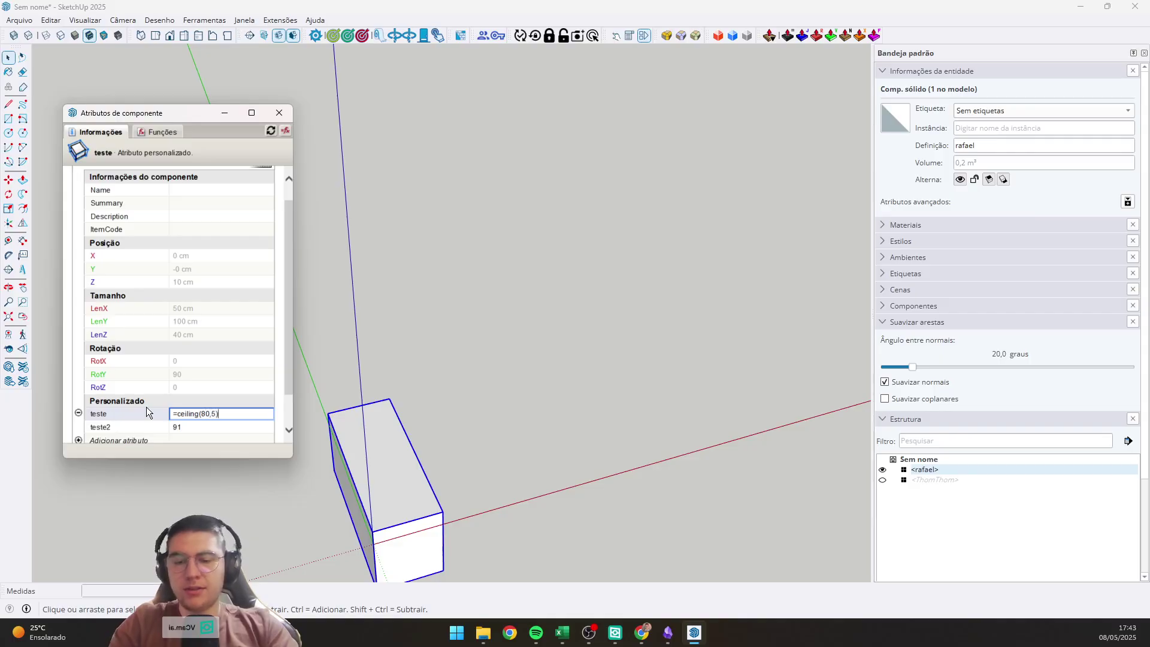
pyautogui.press('Return')
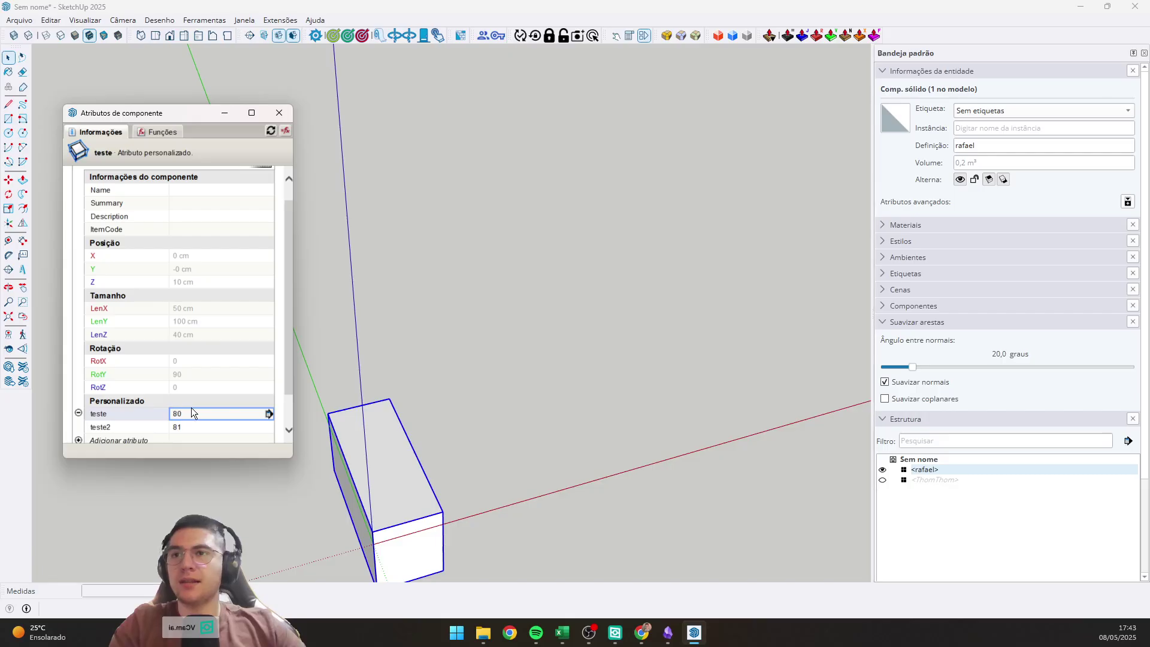
# Replace the teste formula with the sum =10+10.
pyautogui.click(219, 412)
pyautogui.hotkey('ctrl', 'a')
pyautogui.press('BackSpace')
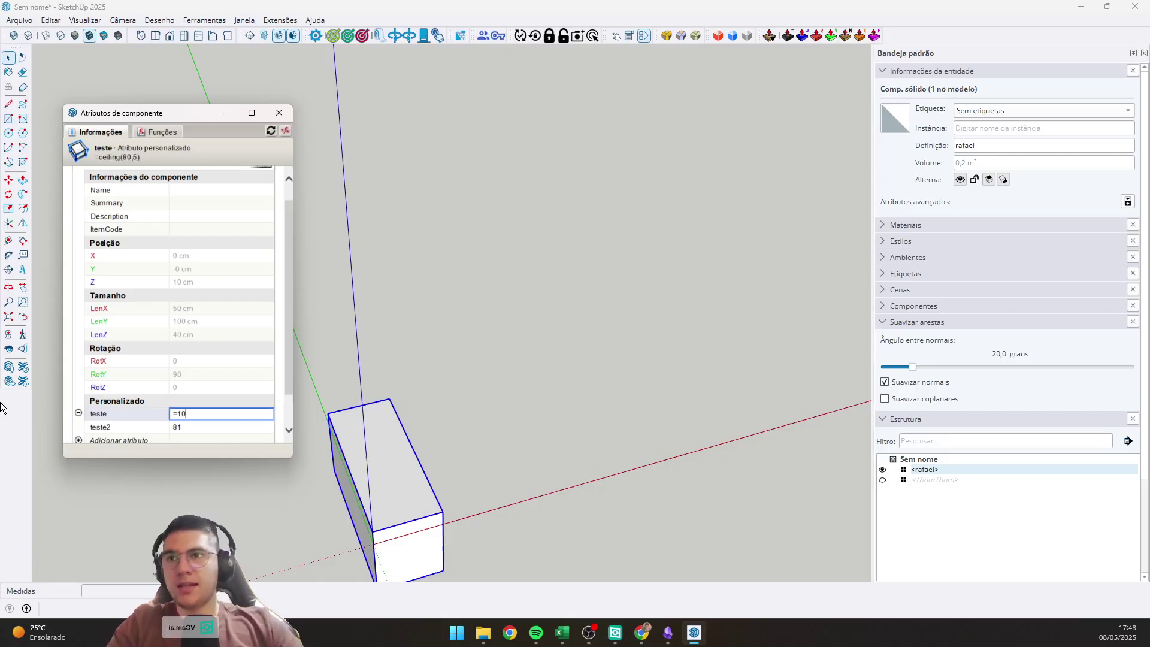
pyautogui.write('=10+10')
pyautogui.press('Return')
# Replace the teste2 formula with the plain text 10+10, without an equals sign.
pyautogui.click(234, 425)
pyautogui.hotkey('ctrl', 'a')
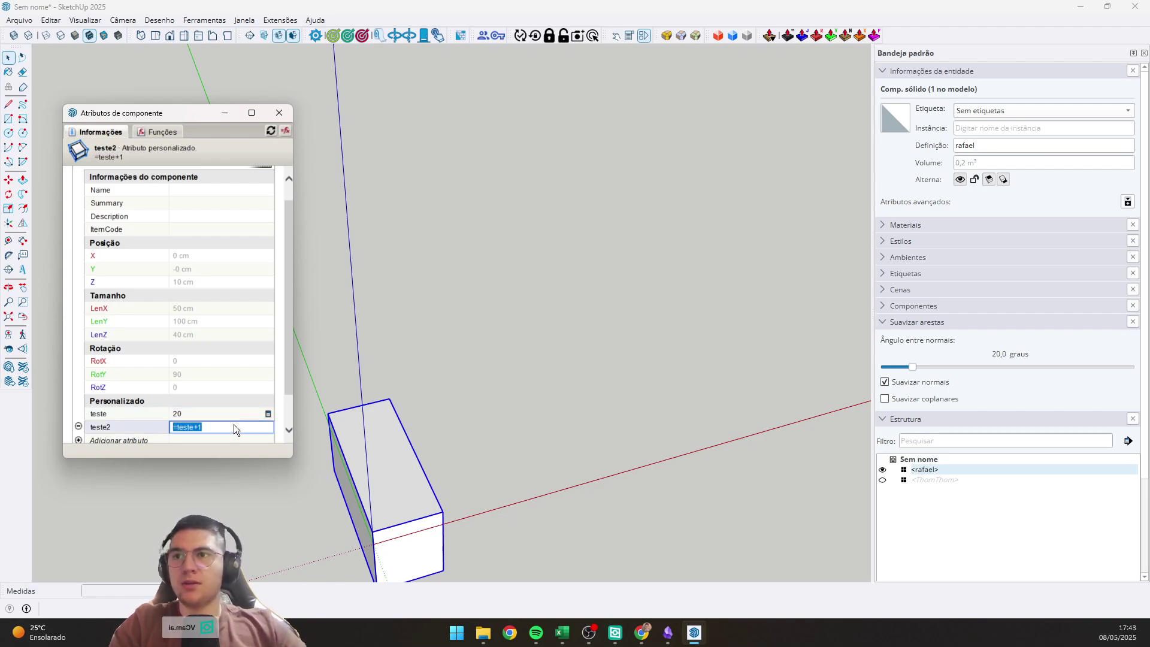
pyautogui.write('10+10')
pyautogui.press('Return')
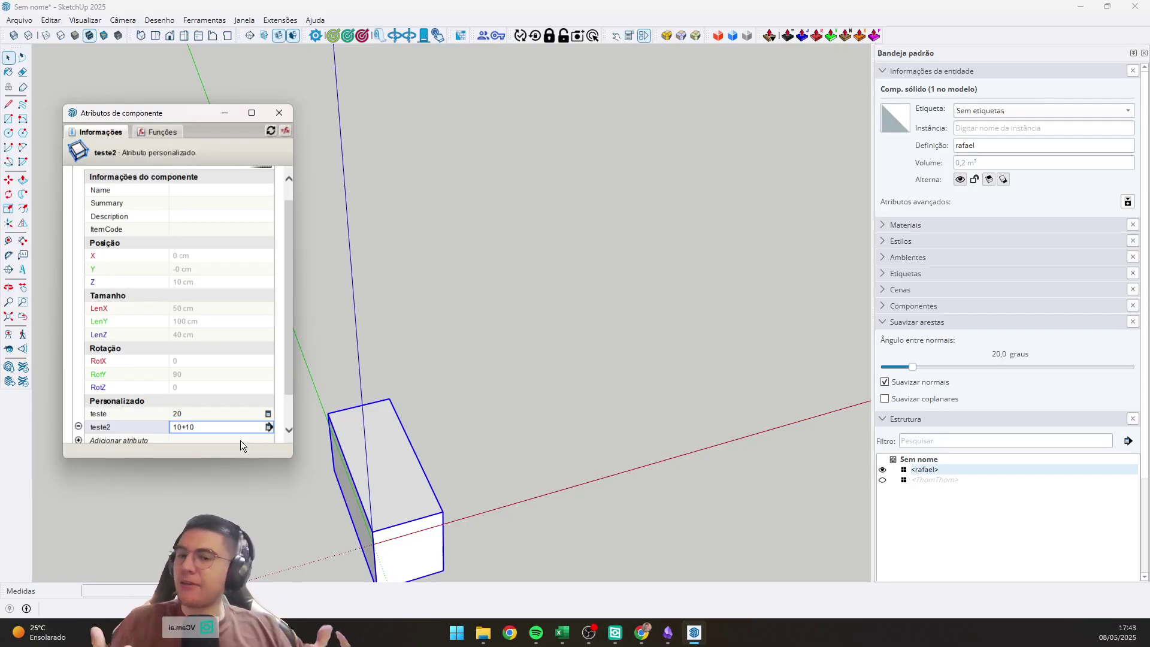
# Fix LenX with the formula =50 and stretch the box along the blue axis by a factor of about 4.43.
pyautogui.click(198, 310)
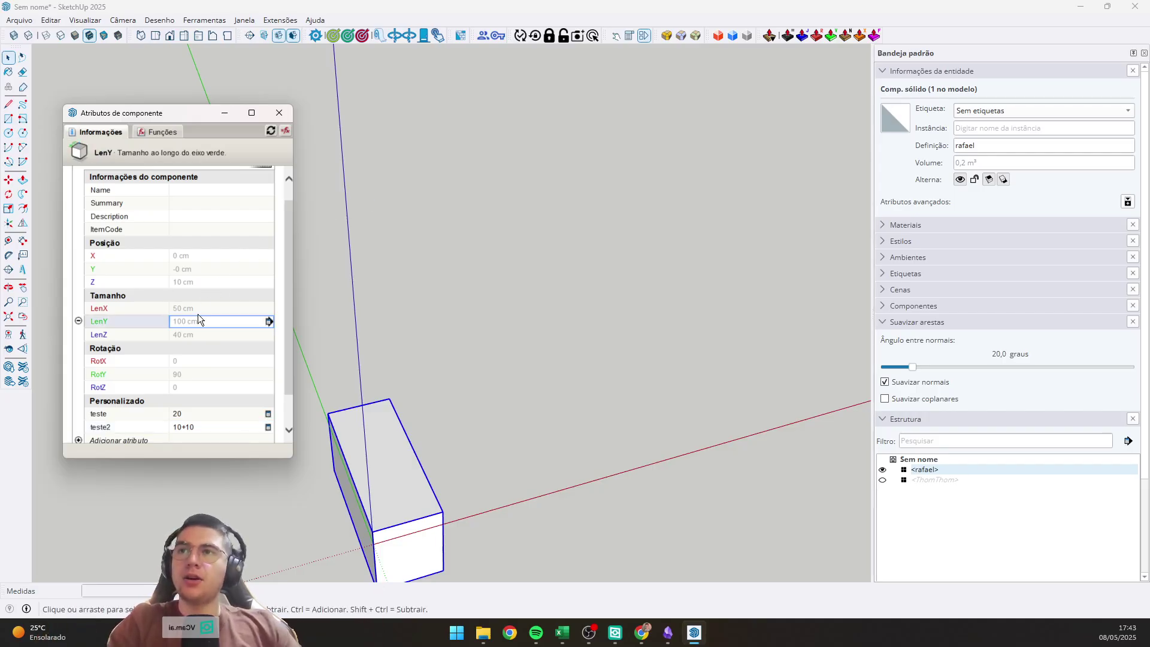
pyautogui.write('50 cm')
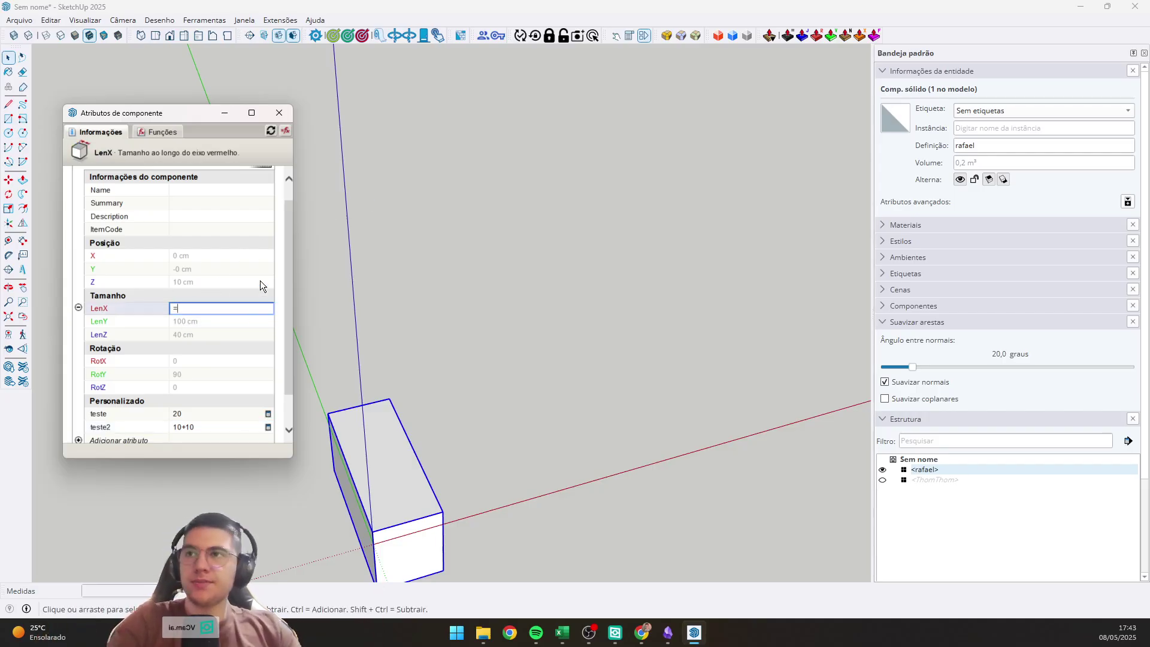
pyautogui.moveTo(385, 475); pyautogui.dragTo(470, 443)
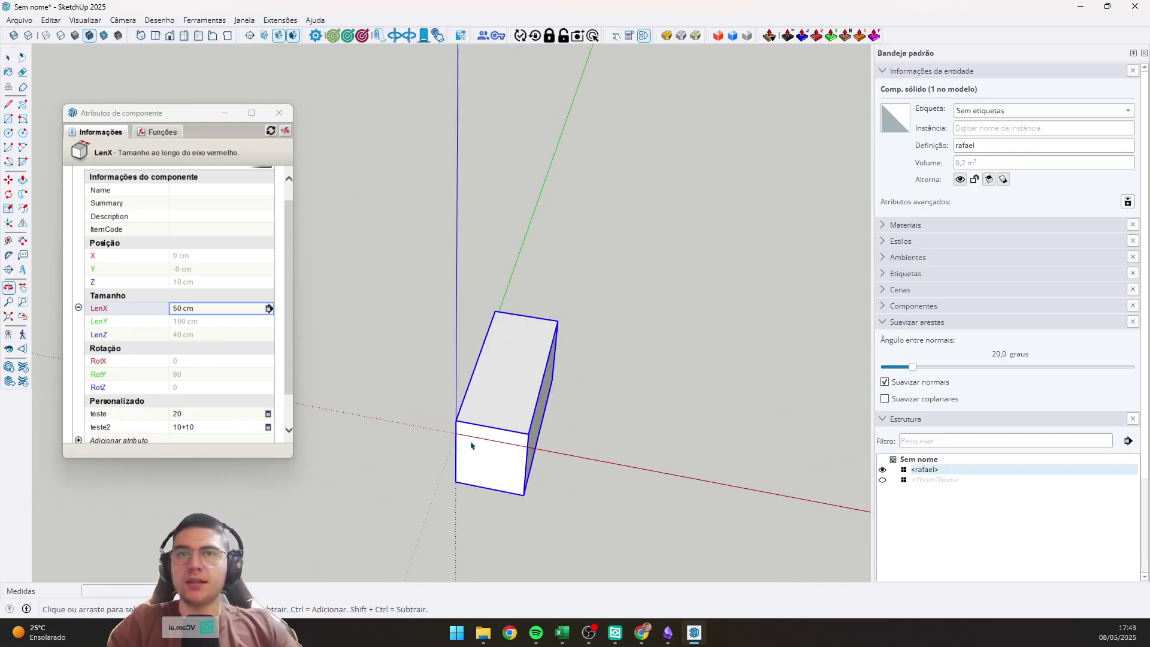
pyautogui.press('s')
pyautogui.moveTo(542, 404); pyautogui.dragTo(782, 441)
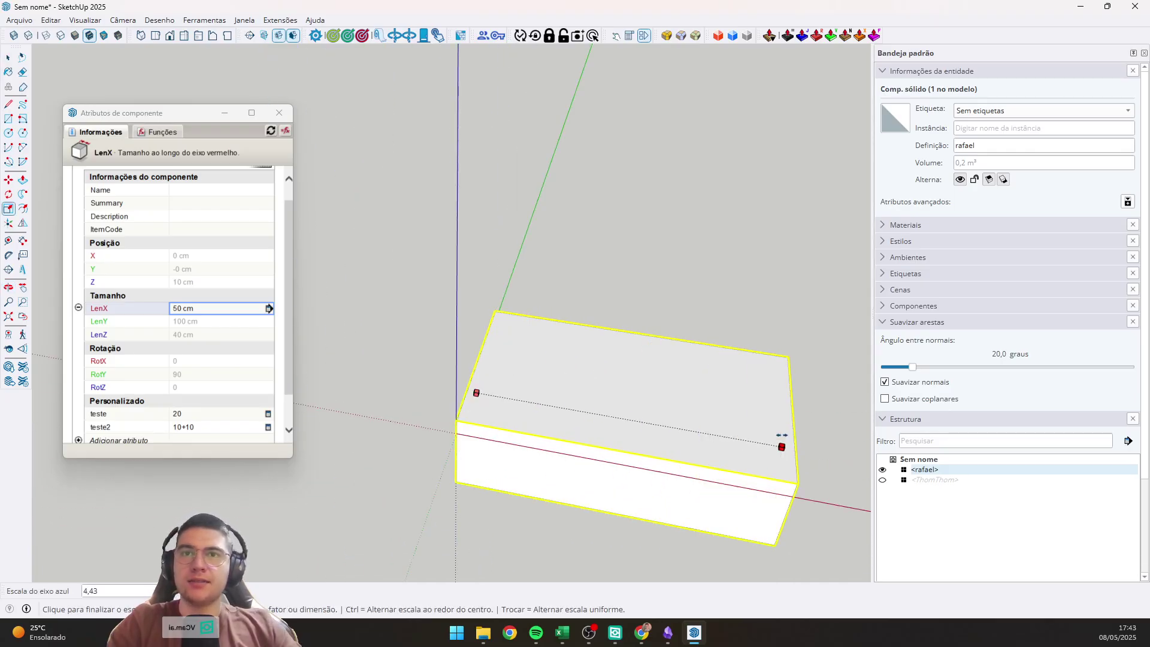
# Set the box's rotation about the green axis, RotY, to 0.
pyautogui.press('o')
pyautogui.moveTo(649, 311); pyautogui.dragTo(620, 401)
pyautogui.press('s')
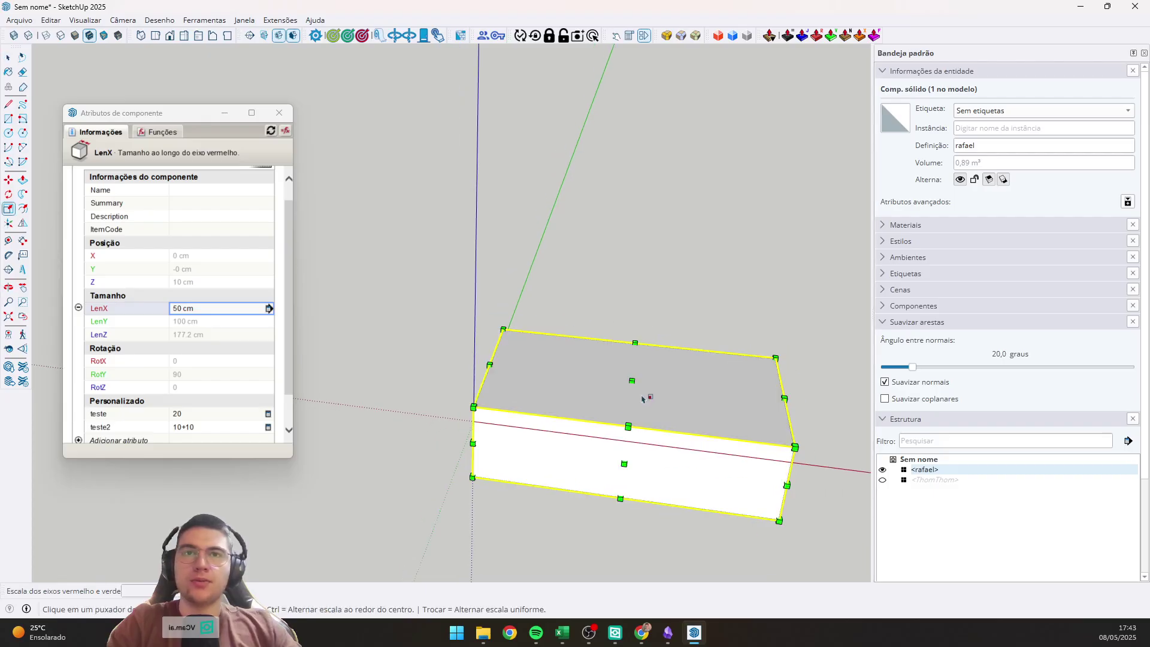
pyautogui.hotkey('ctrl', 't')
pyautogui.click(486, 372)
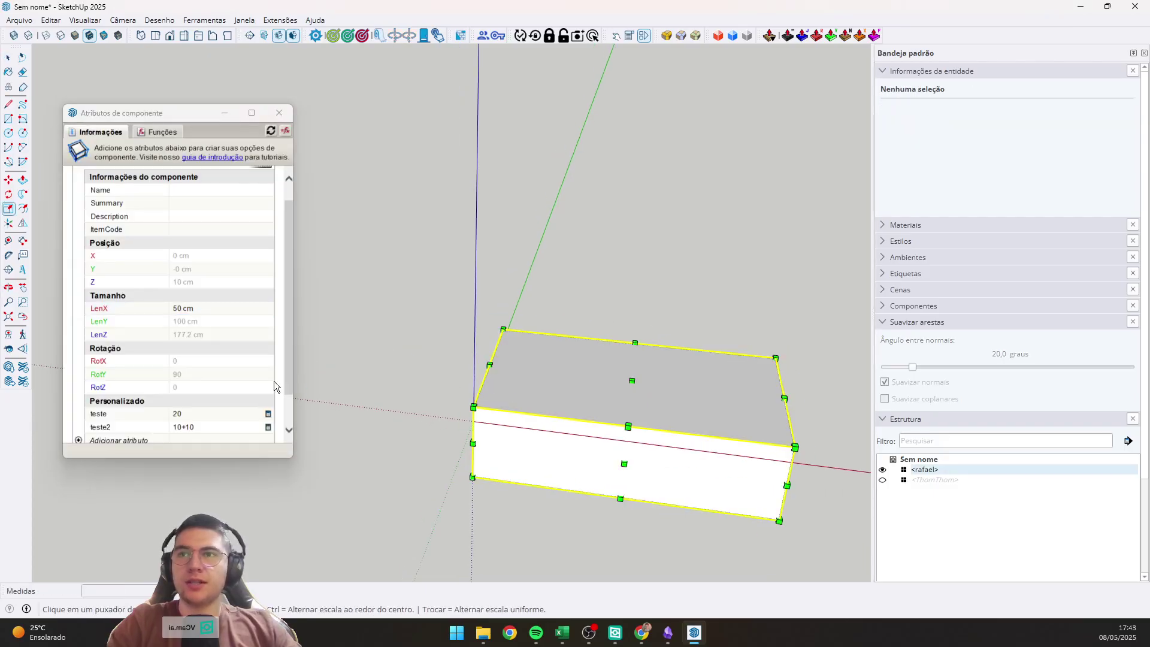
pyautogui.click(239, 375)
pyautogui.write('0')
pyautogui.press('Return')
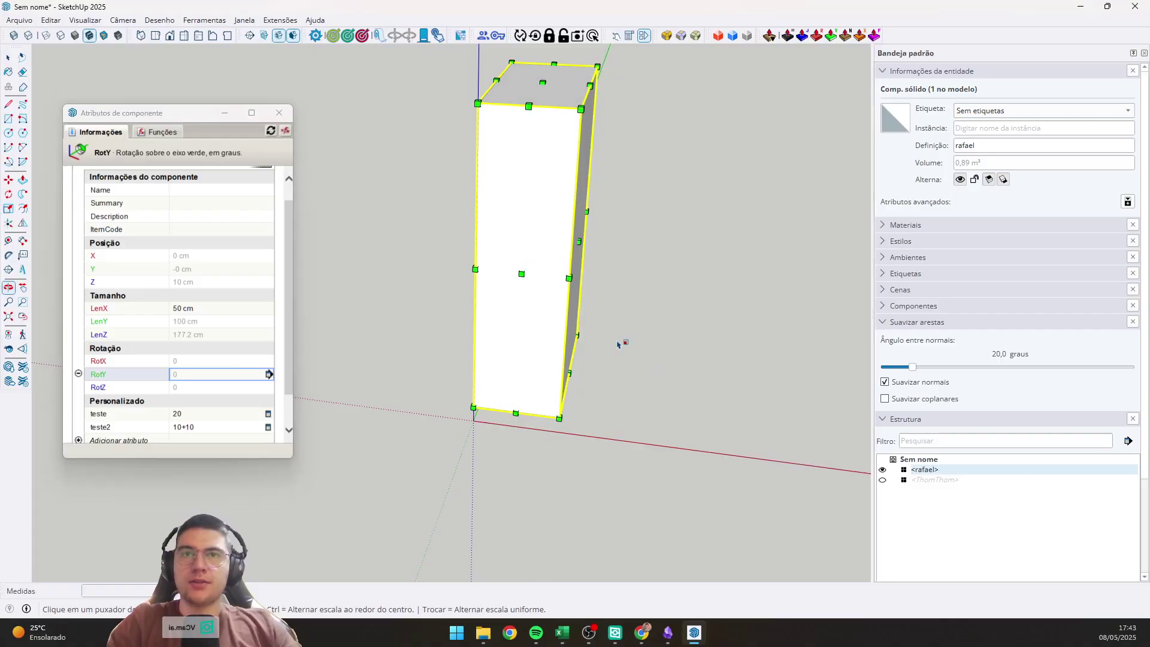
# Try to widen the box along the red axis with the Scale tool.
pyautogui.hotkey('ctrl', 't')
pyautogui.click(581, 264)
pyautogui.moveTo(579, 242); pyautogui.dragTo(669, 251)
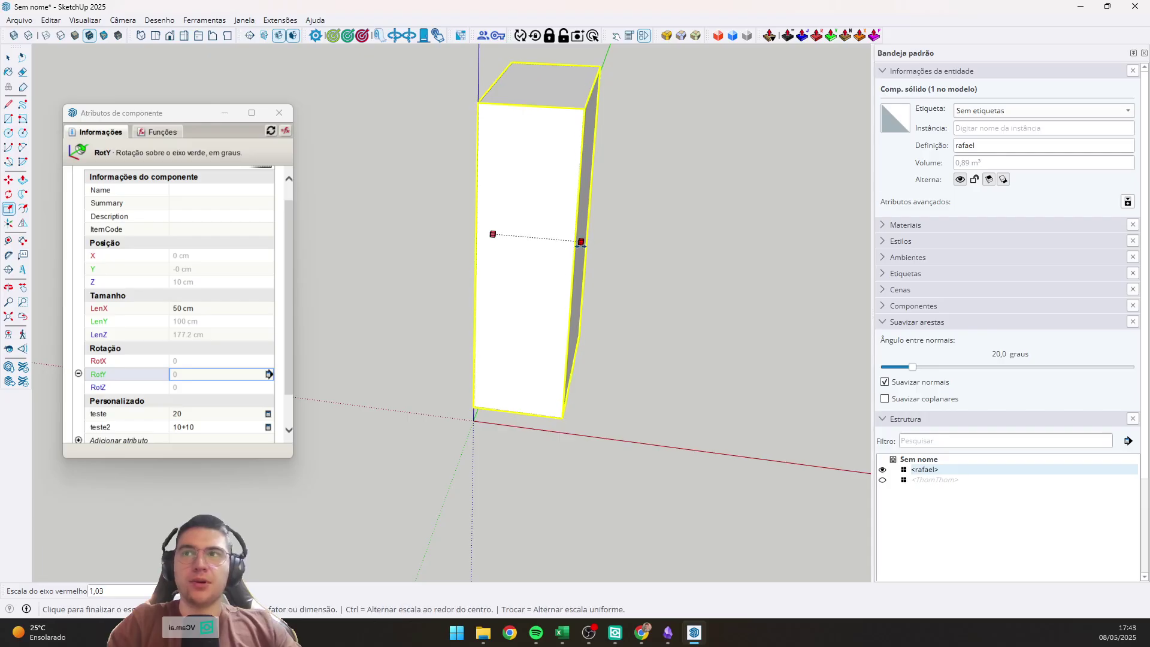
pyautogui.press('space')
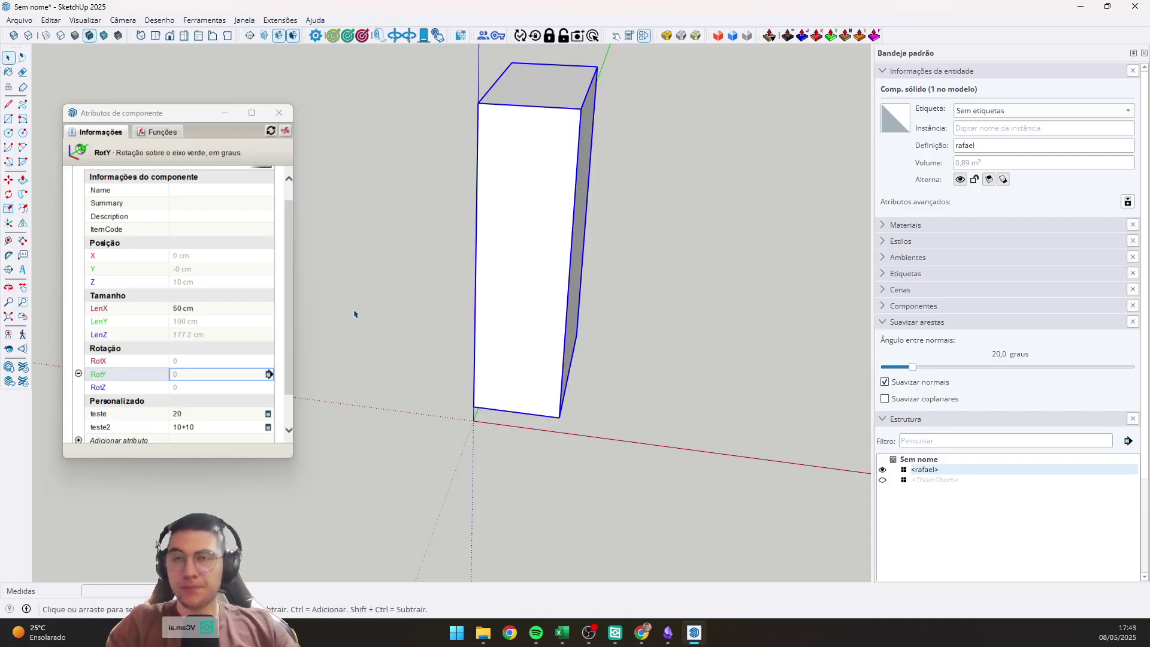
# Clear the fixed =50 formula from LenX.
pyautogui.click(199, 308)
pyautogui.click(210, 308)
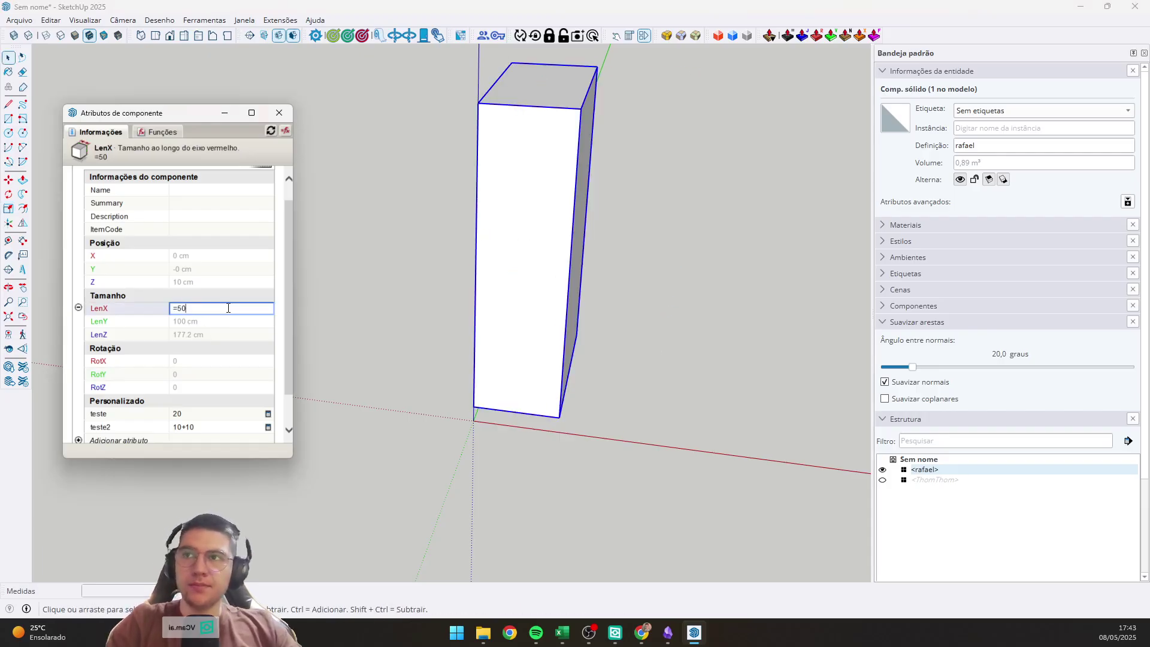
pyautogui.click(8, 287)
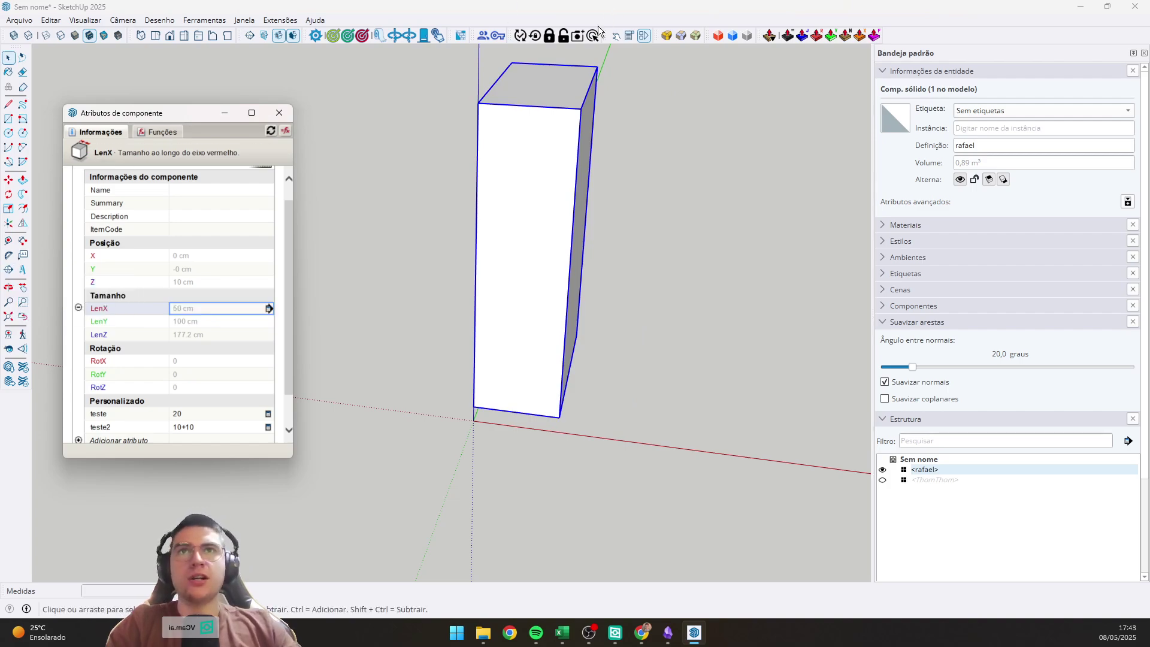
# Scale the box down along the blue axis to a height of about 147 cm.
pyautogui.moveTo(526, 144)
pyautogui.mouseDown()
pyautogui.moveTo(528, 167)
pyautogui.moveTo(548, 113)
pyautogui.moveTo(529, 128)
pyautogui.moveTo(524, 162)
pyautogui.mouseUp()
pyautogui.press('s')
pyautogui.press('space')
pyautogui.scroll(-2, 542, 231)
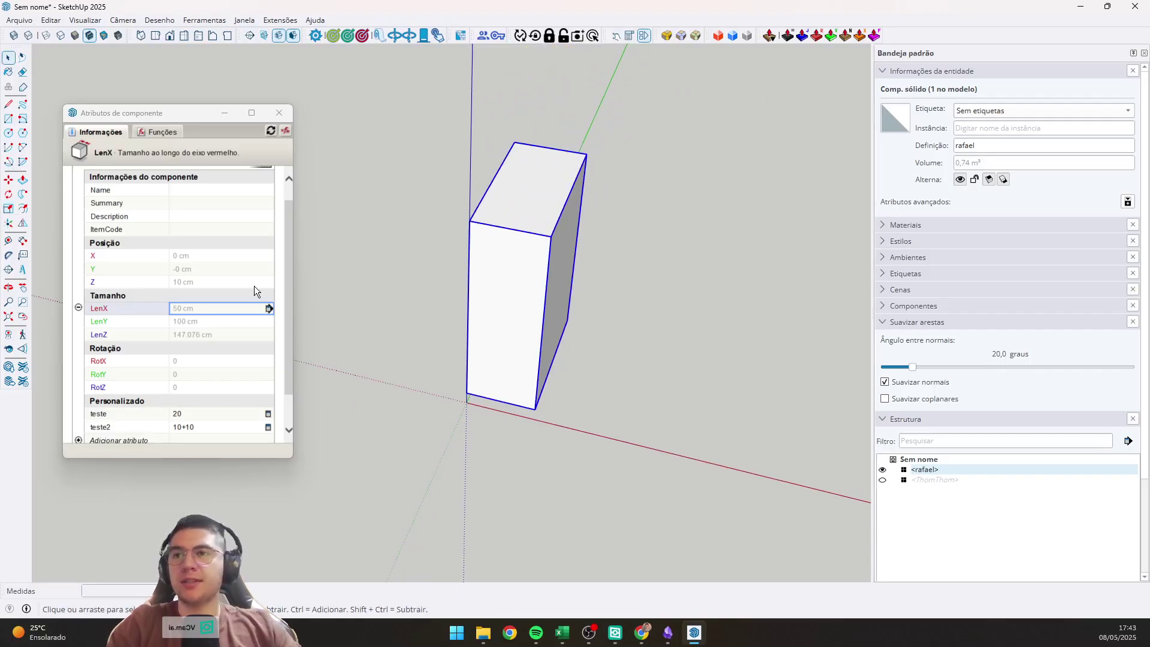
# Delete the custom attributes teste and teste2 from the component, confirming each removal.
pyautogui.scroll(-1, 106, 299)
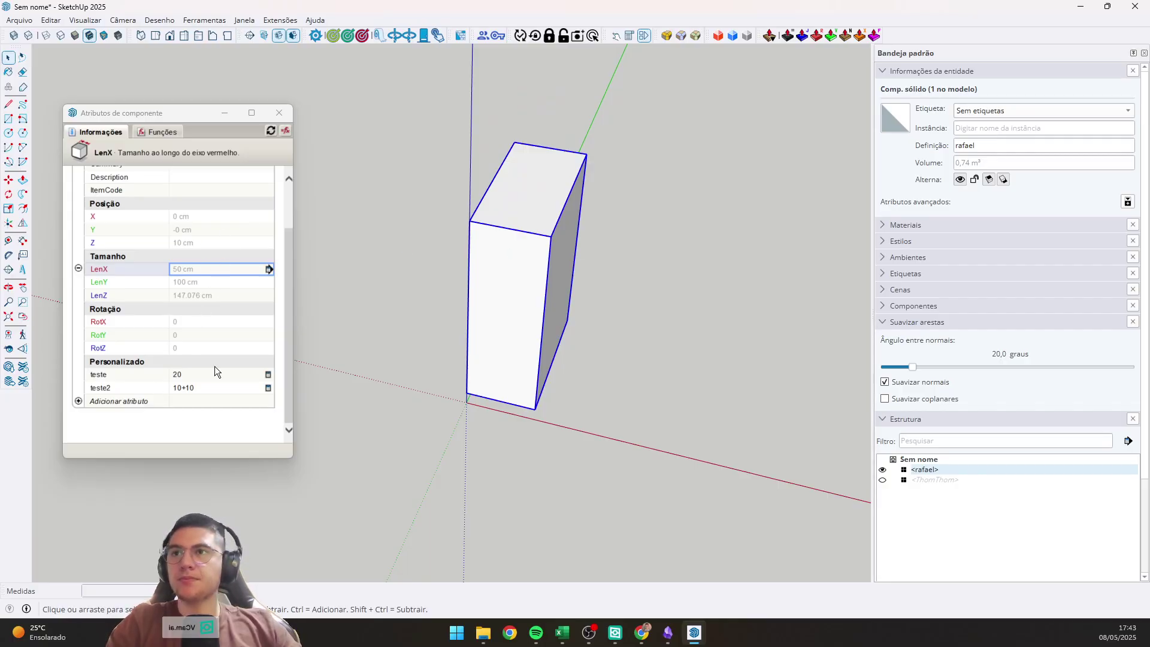
pyautogui.click(120, 402)
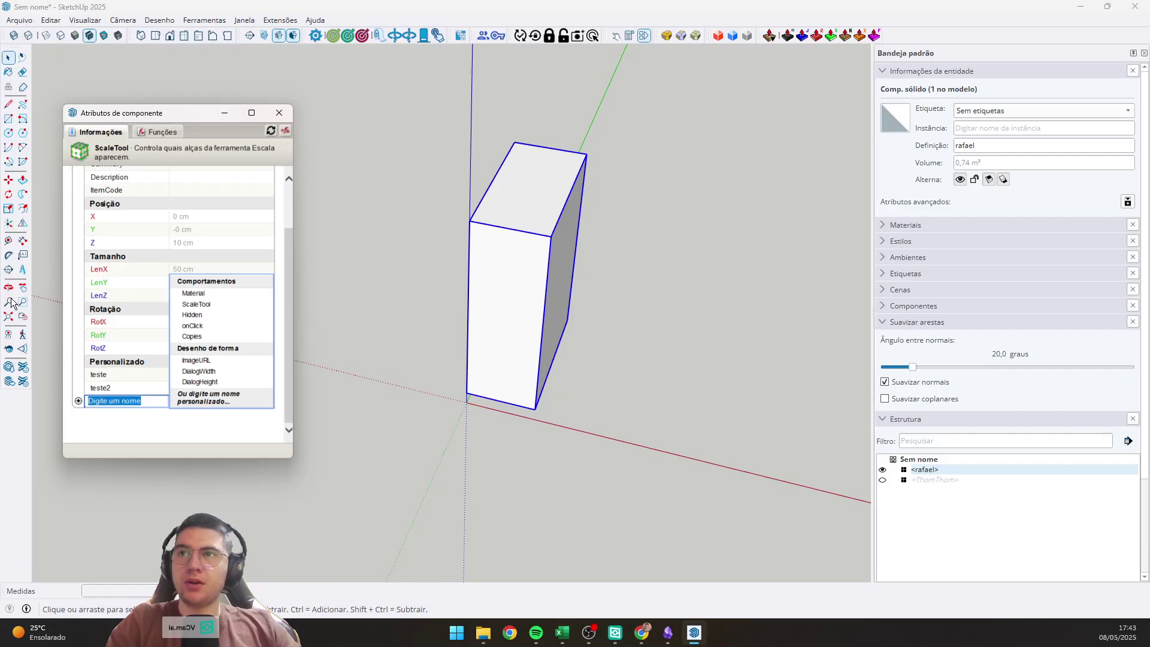
pyautogui.click(189, 382)
pyautogui.click(116, 376)
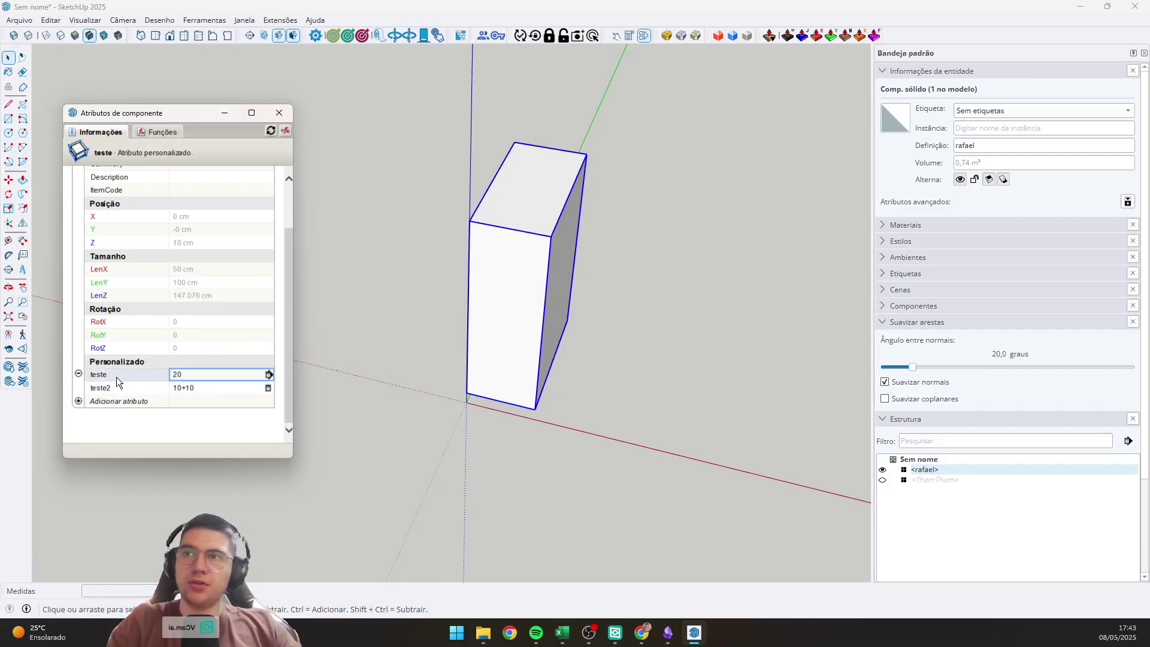
pyautogui.click(80, 375)
pyautogui.click(605, 362)
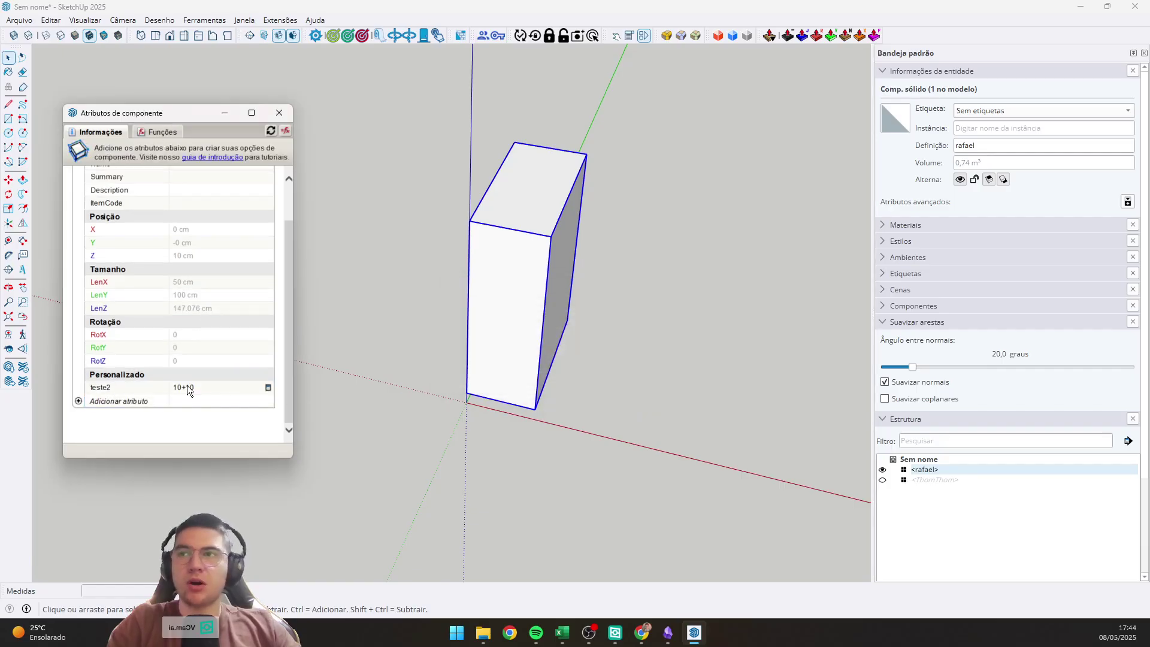
pyautogui.click(187, 387)
pyautogui.click(78, 386)
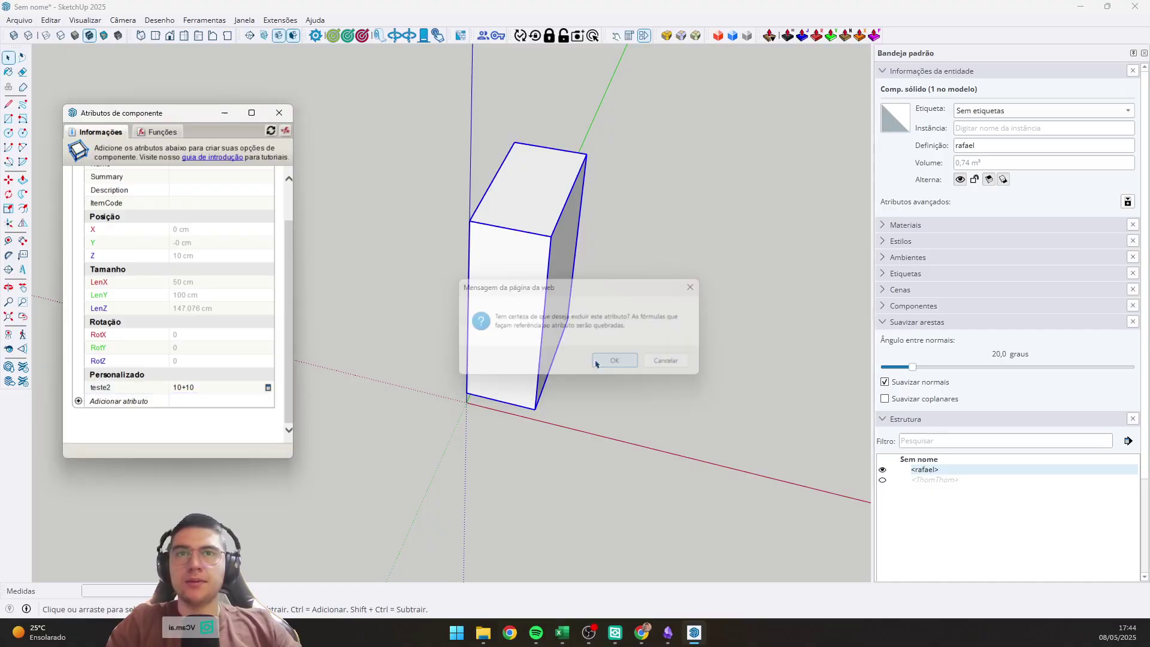
pyautogui.click(616, 362)
# Add all the Comportamentos attributes to the component and set Material to RED.
pyautogui.click(162, 401)
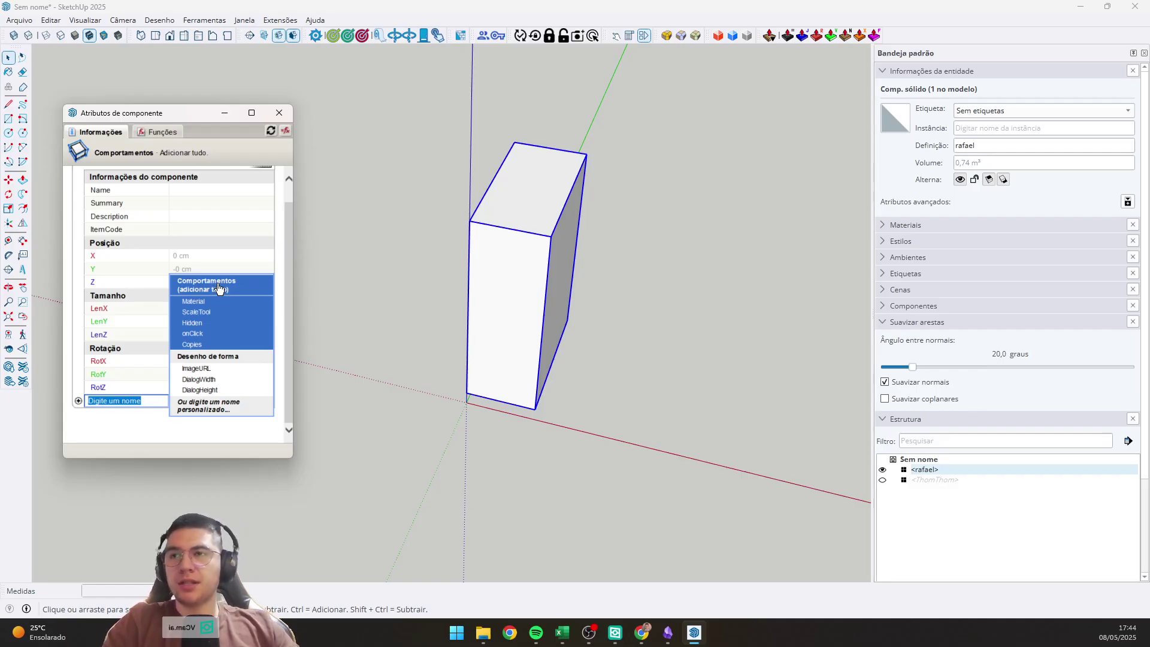
pyautogui.click(219, 288)
pyautogui.click(175, 412)
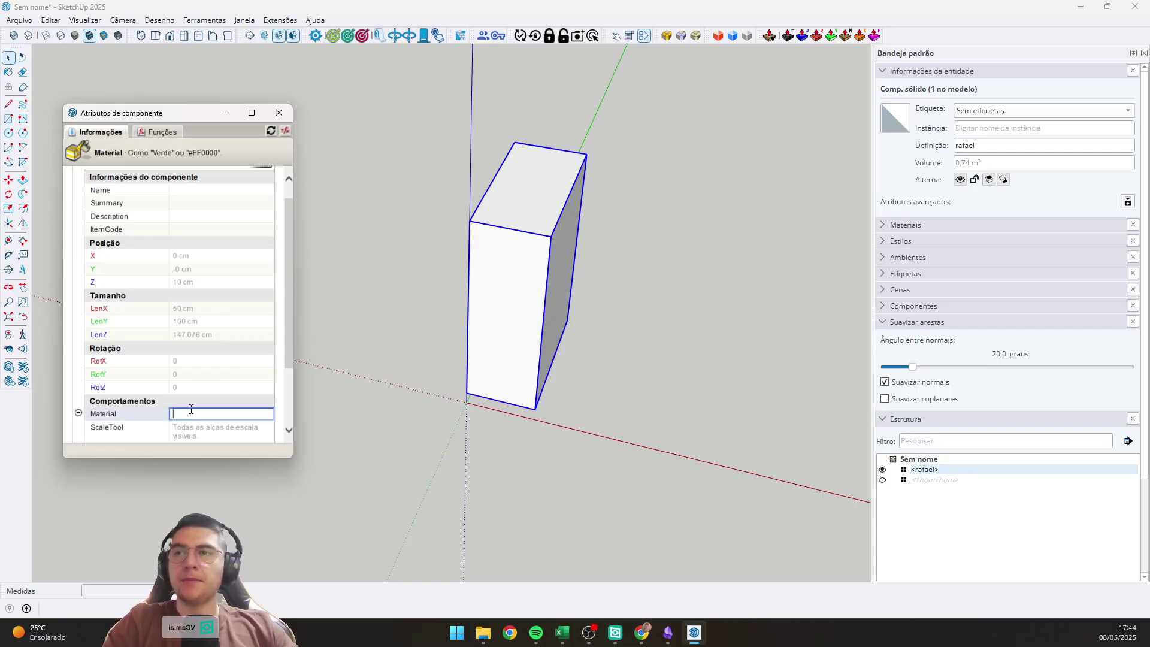
pyautogui.write('RED')
pyautogui.press('Return')
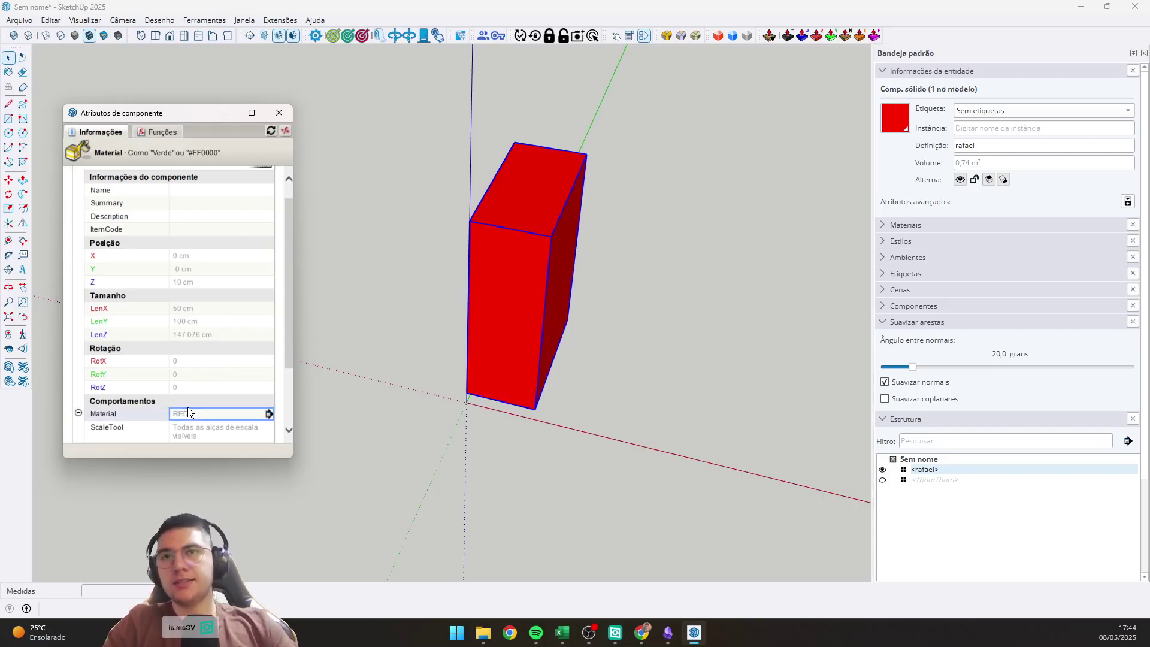
# Change the component's Material attribute to BLACK.
pyautogui.click(195, 409)
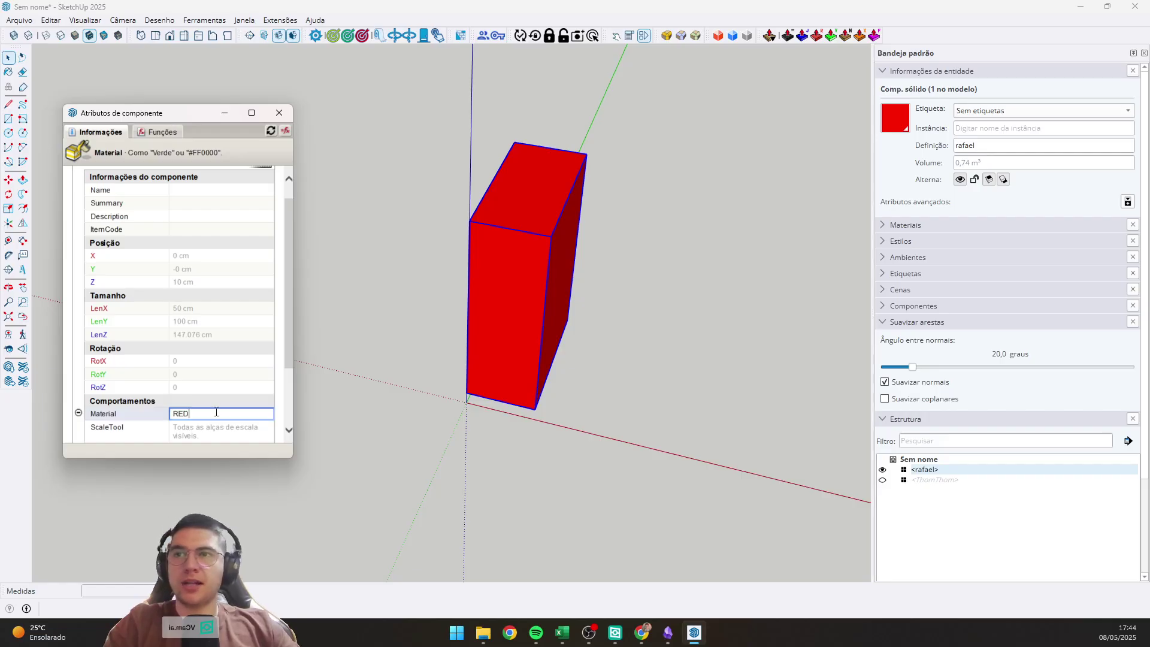
pyautogui.write('BLACK')
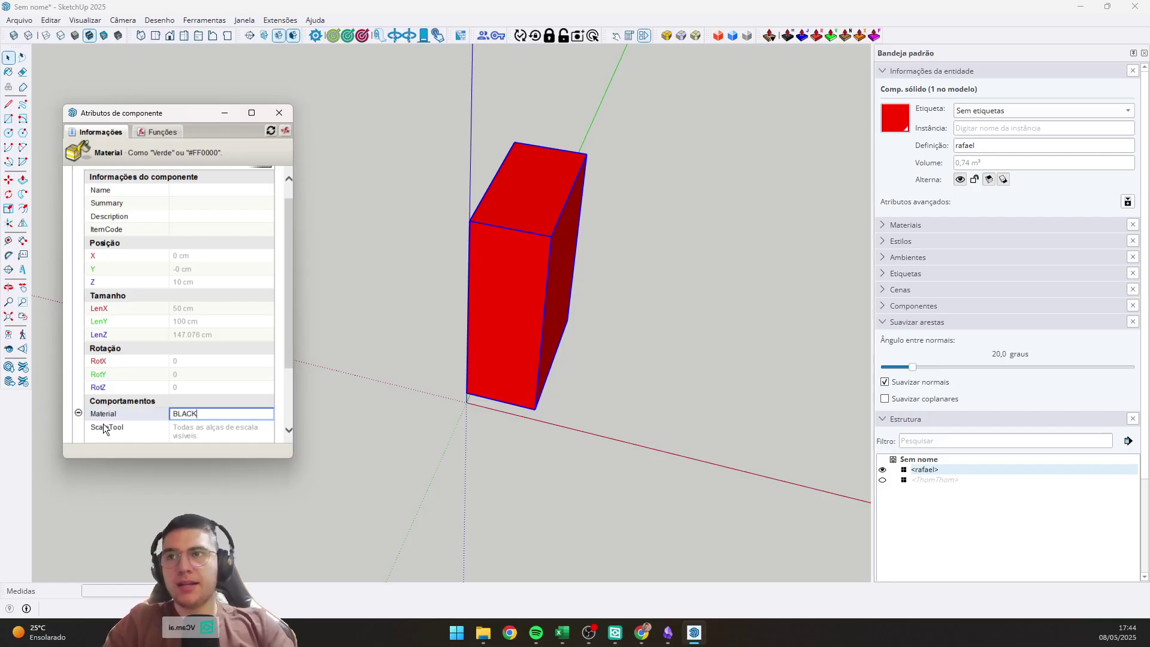
pyautogui.press('Return')
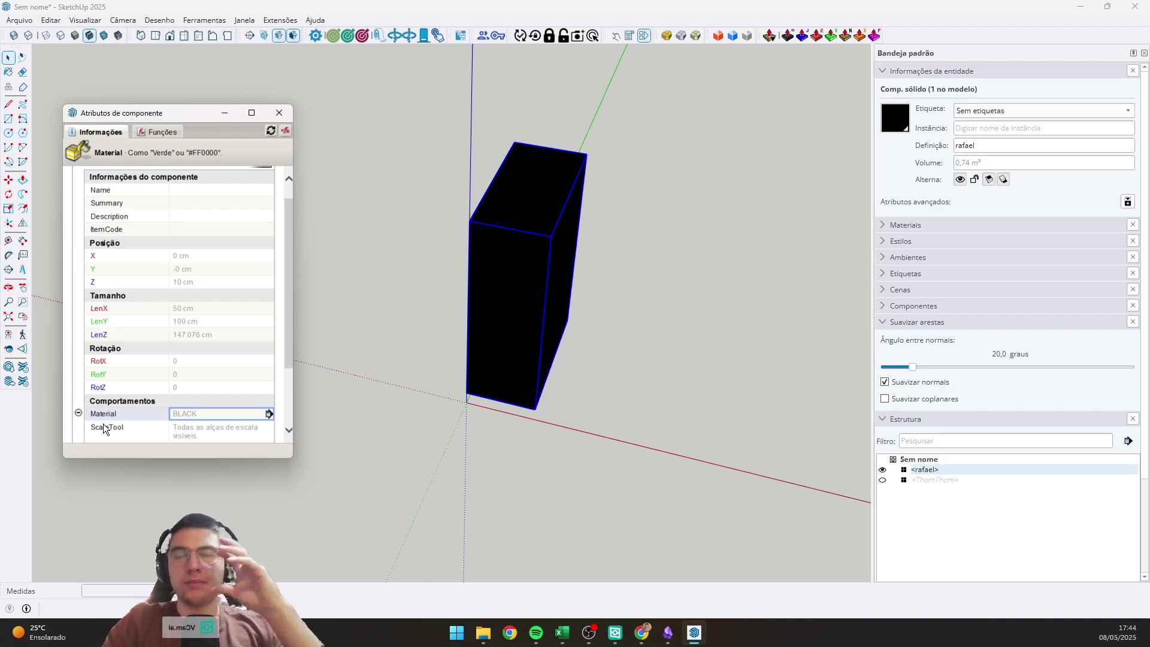
# Limit the ScaleTool attribute to scaling along red (X) and green (Y), apply it, and inspect the remaining handles with the Scale tool.
pyautogui.scroll(-1, 182, 376)
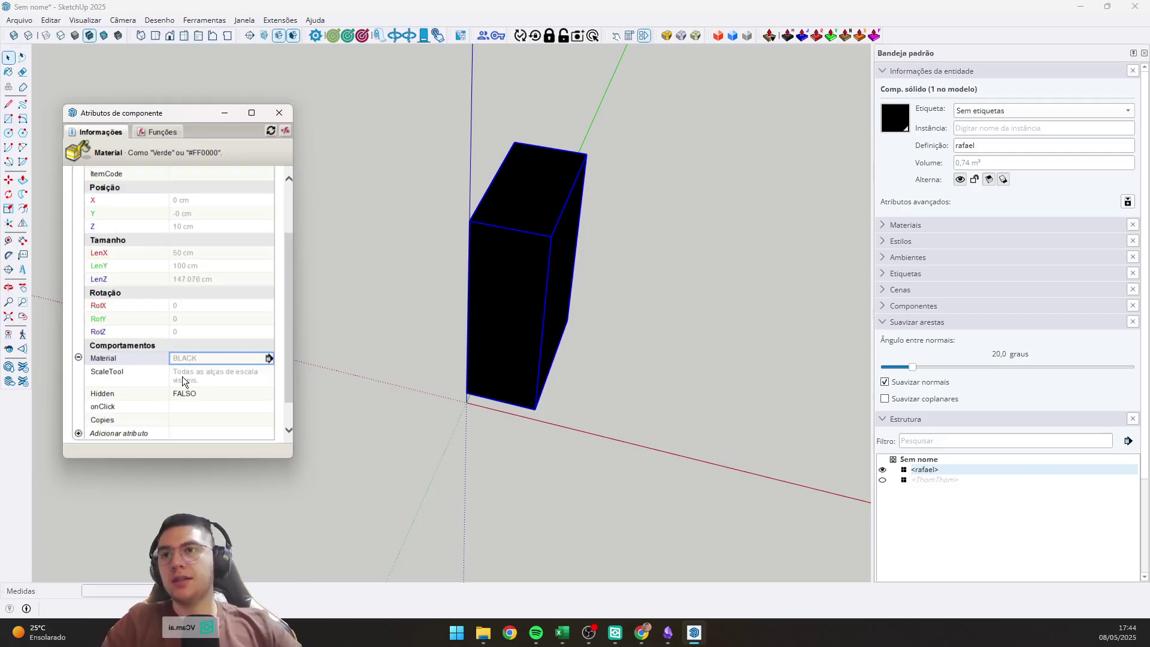
pyautogui.scroll(-1, 183, 380)
pyautogui.click(198, 346)
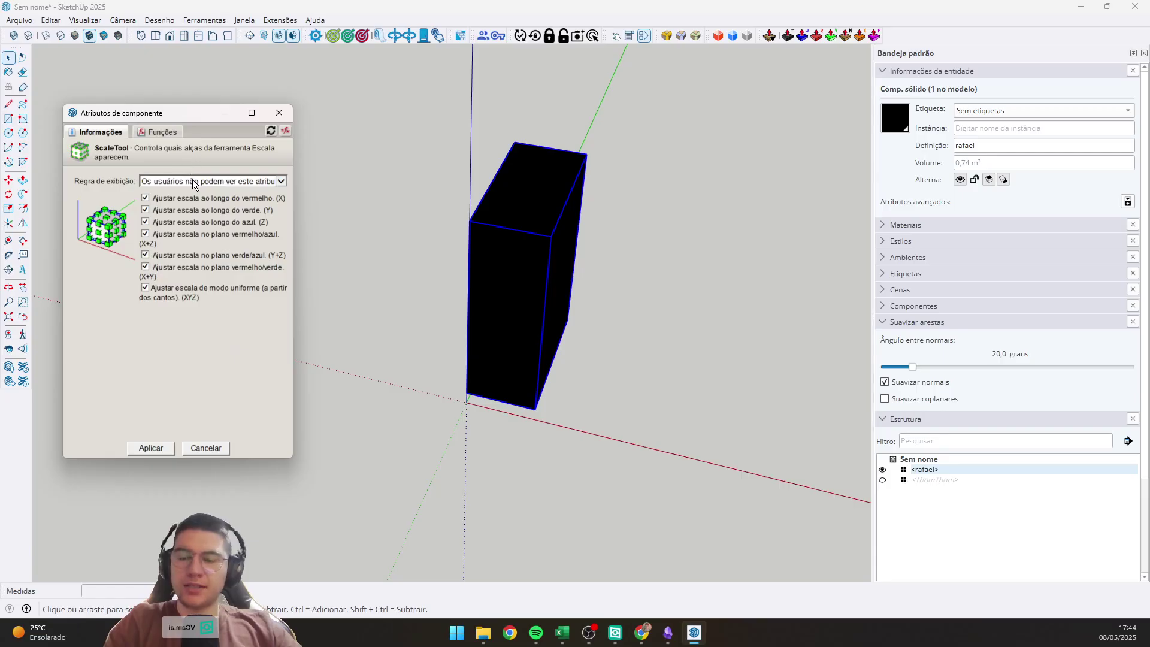
pyautogui.click(145, 287)
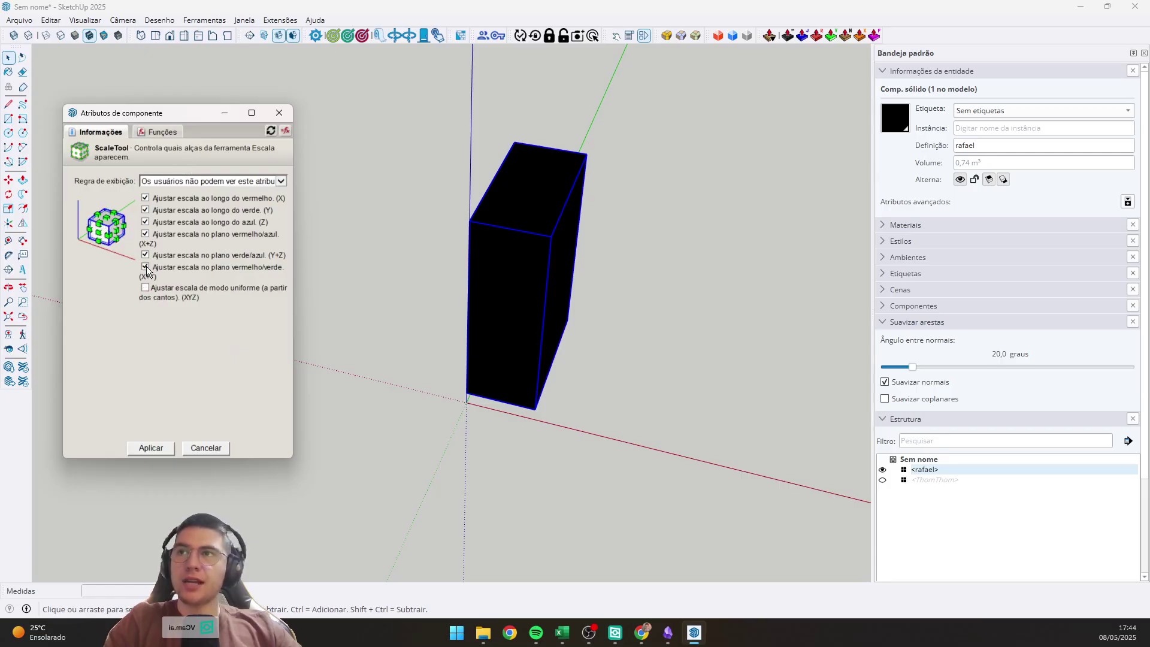
pyautogui.click(145, 266)
pyautogui.click(144, 255)
pyautogui.click(145, 234)
pyautogui.click(145, 221)
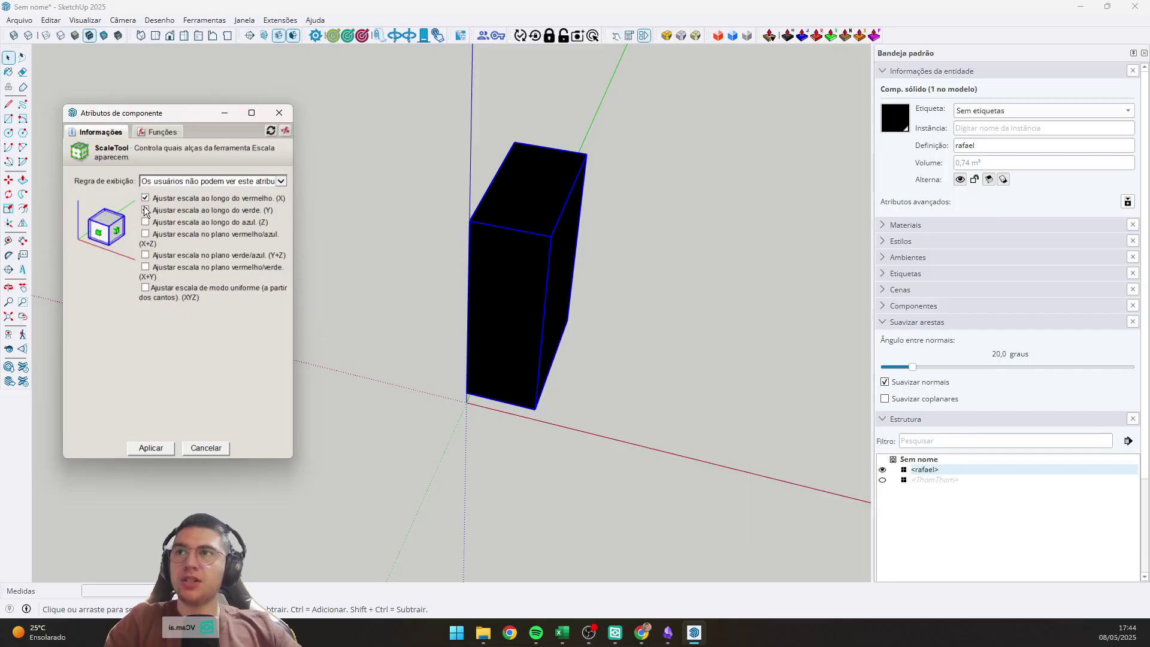
pyautogui.click(151, 446)
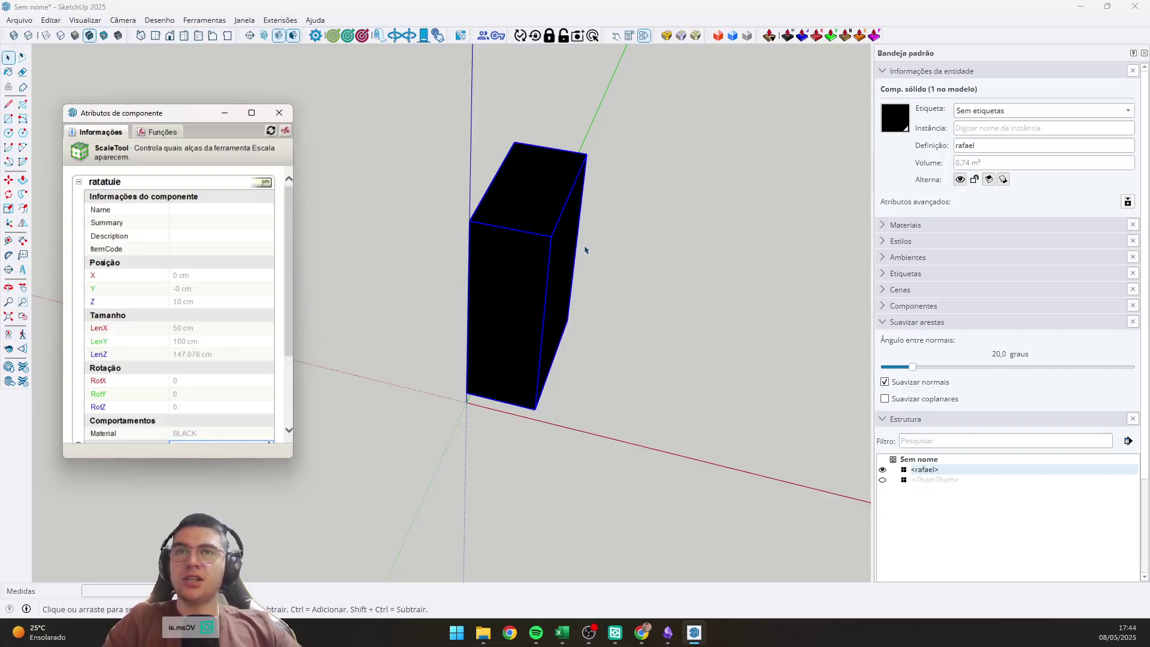
pyautogui.press('s')
pyautogui.moveTo(513, 221); pyautogui.dragTo(587, 180, button='middle')
# Hide the component by setting its Hidden attribute to 1, and show it again by setting Hidden to 0.
pyautogui.scroll(-3, 182, 343)
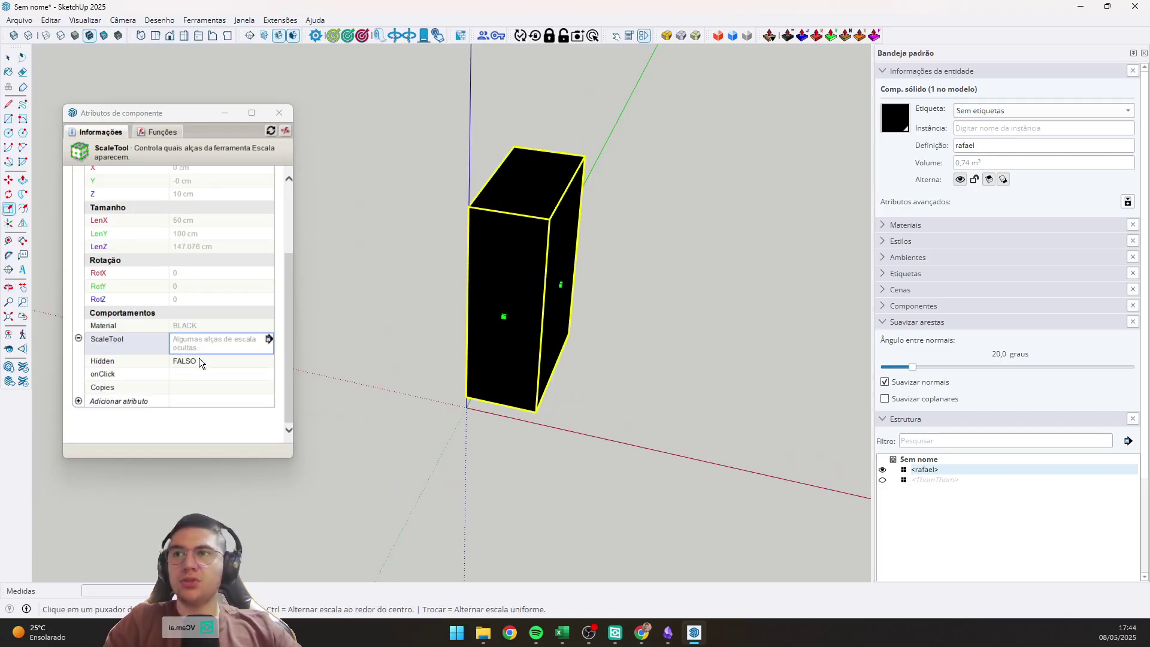
pyautogui.click(249, 362)
pyautogui.click(249, 361)
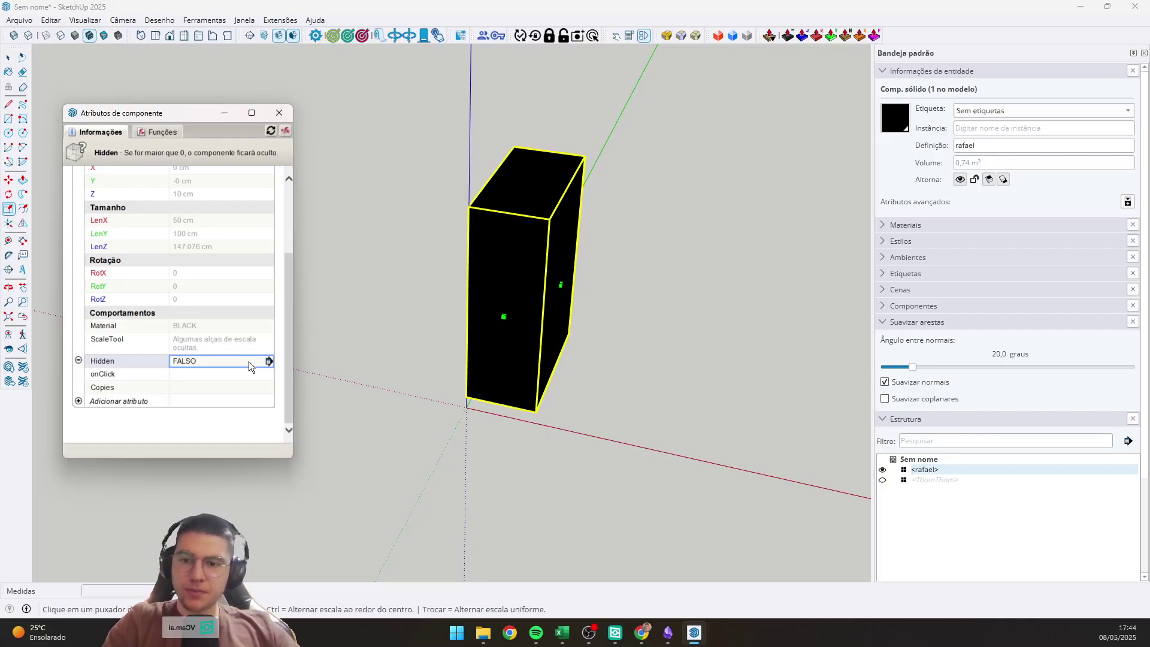
pyautogui.click(236, 360)
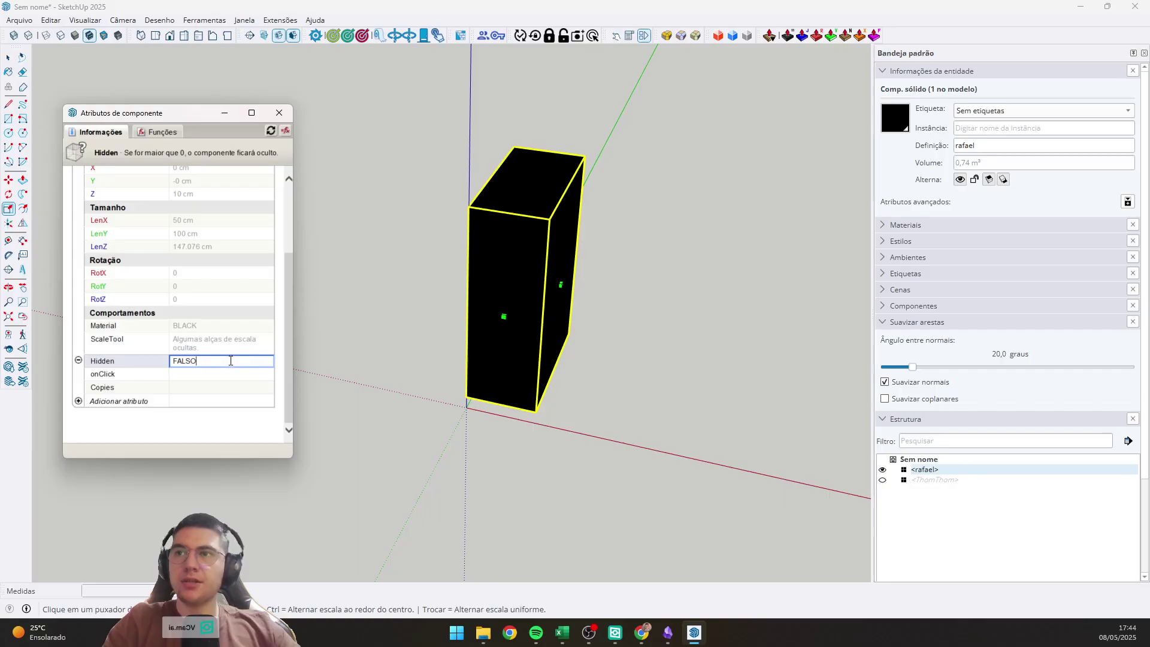
pyautogui.write('1')
pyautogui.press('Return')
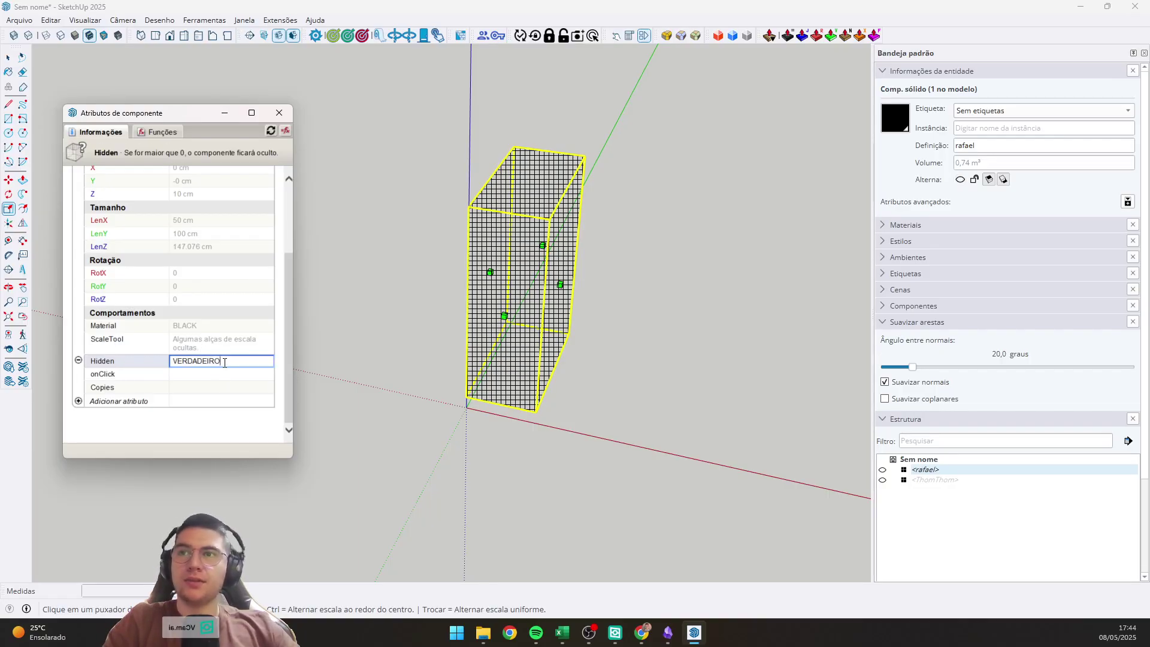
pyautogui.click(251, 361)
pyautogui.write('0')
pyautogui.press('Return')
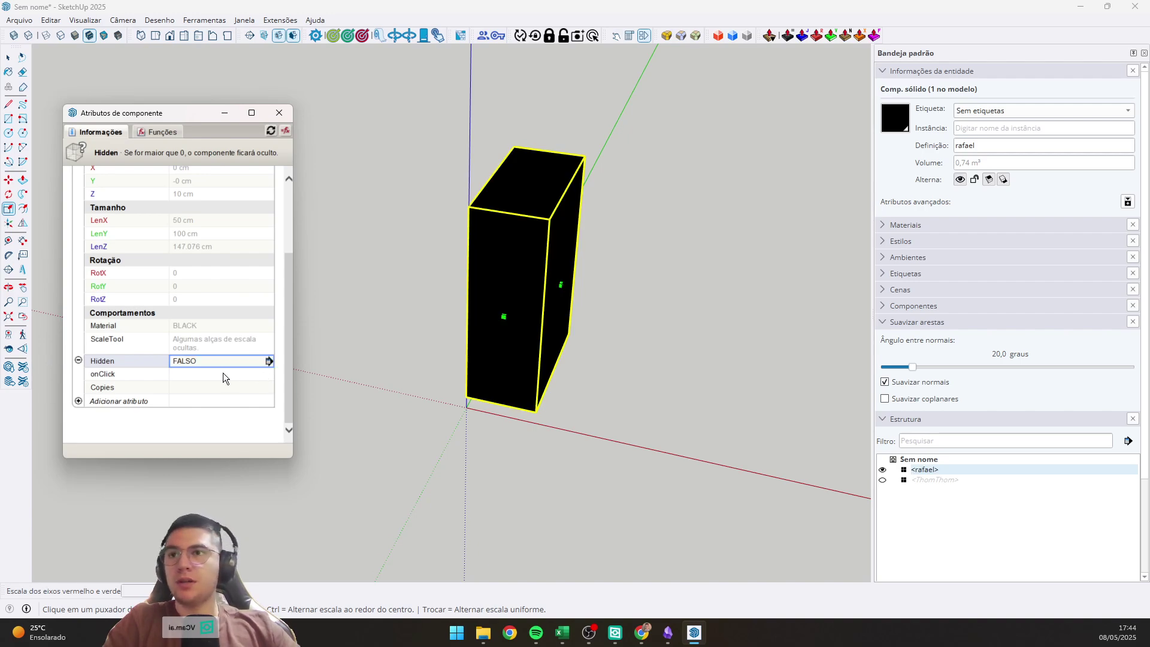
# Set the onClick attribute to 1 and try it on the box with the Interact tool.
pyautogui.click(222, 374)
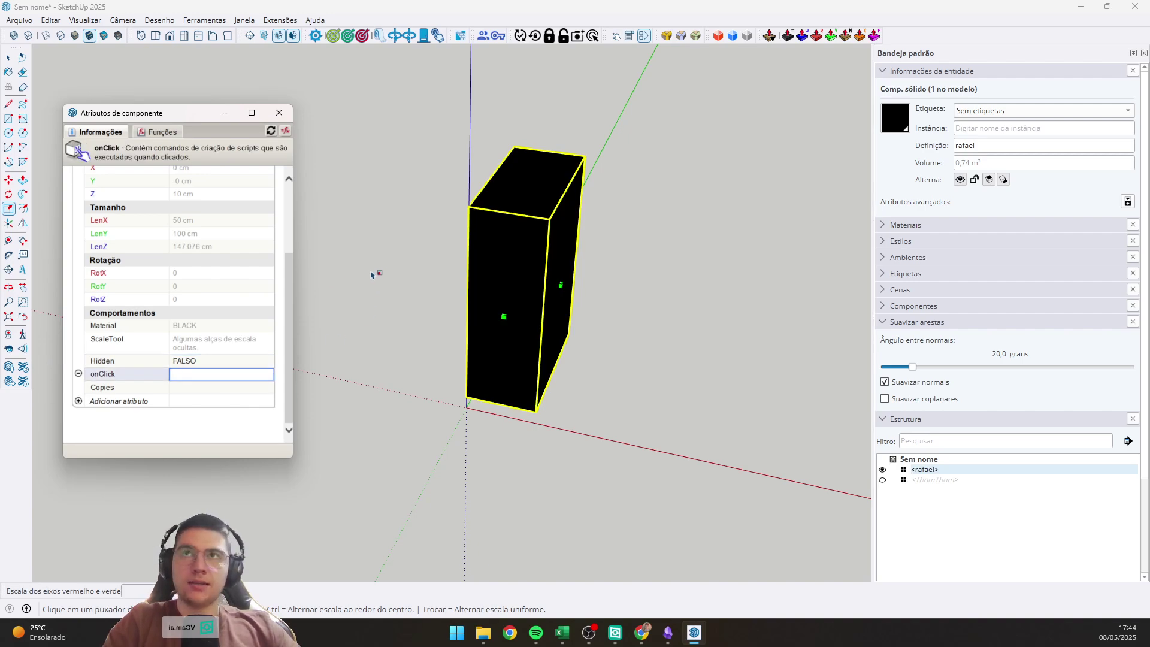
pyautogui.click(616, 36)
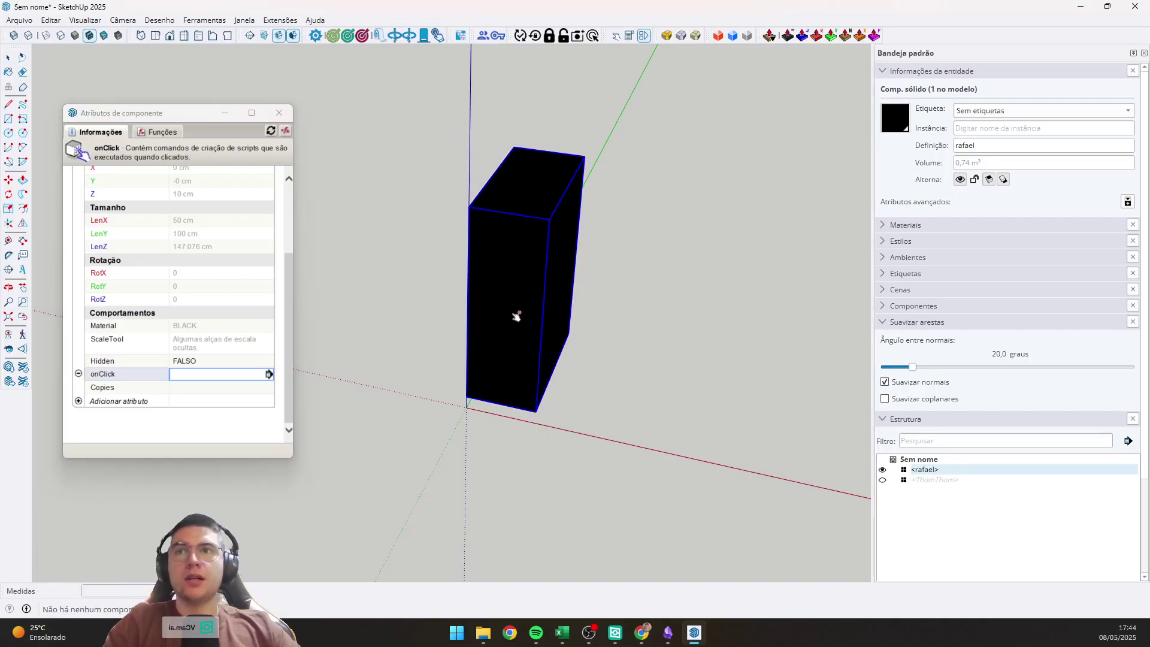
pyautogui.press('space')
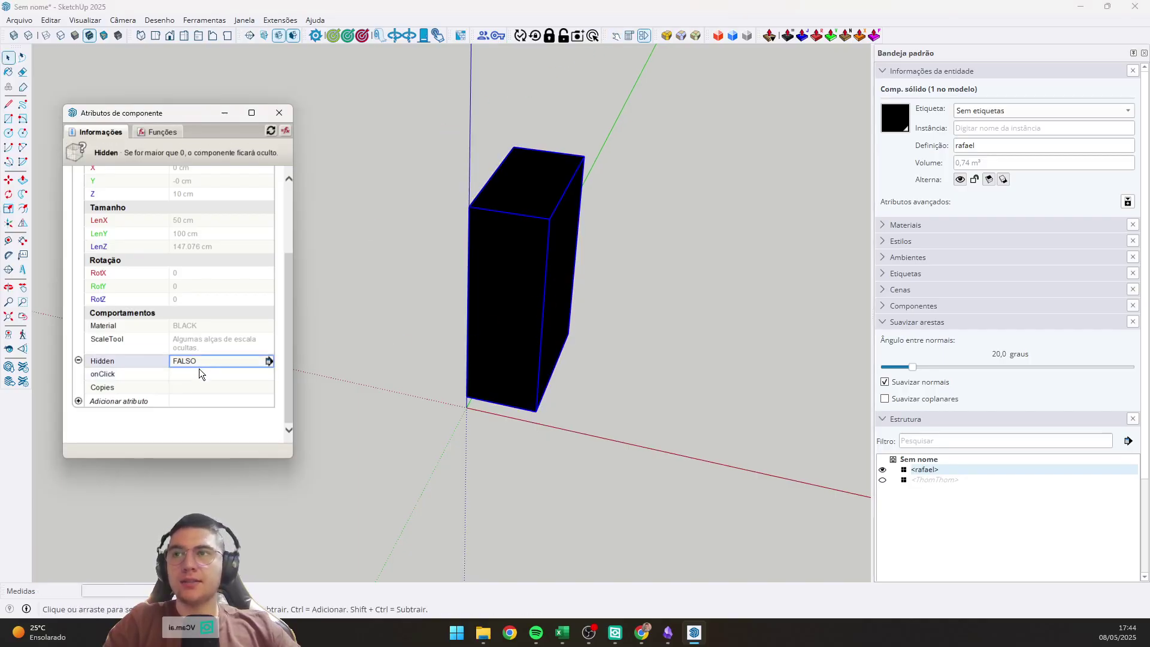
pyautogui.click(200, 371)
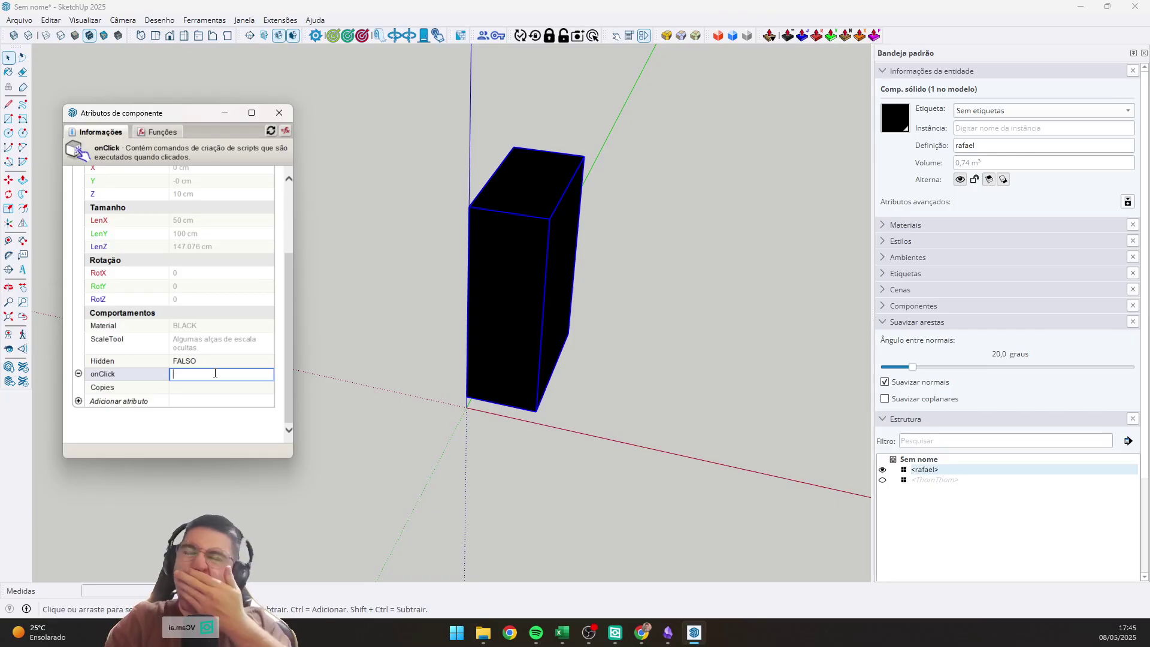
pyautogui.write('=')
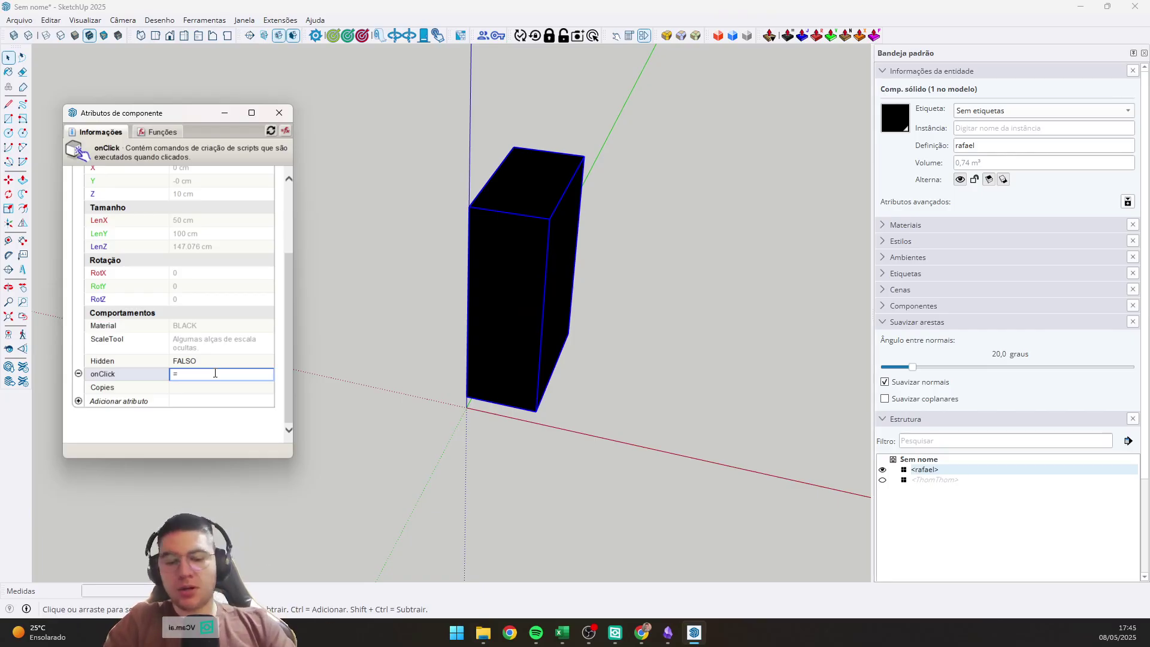
pyautogui.press('BackSpace')
pyautogui.write('1')
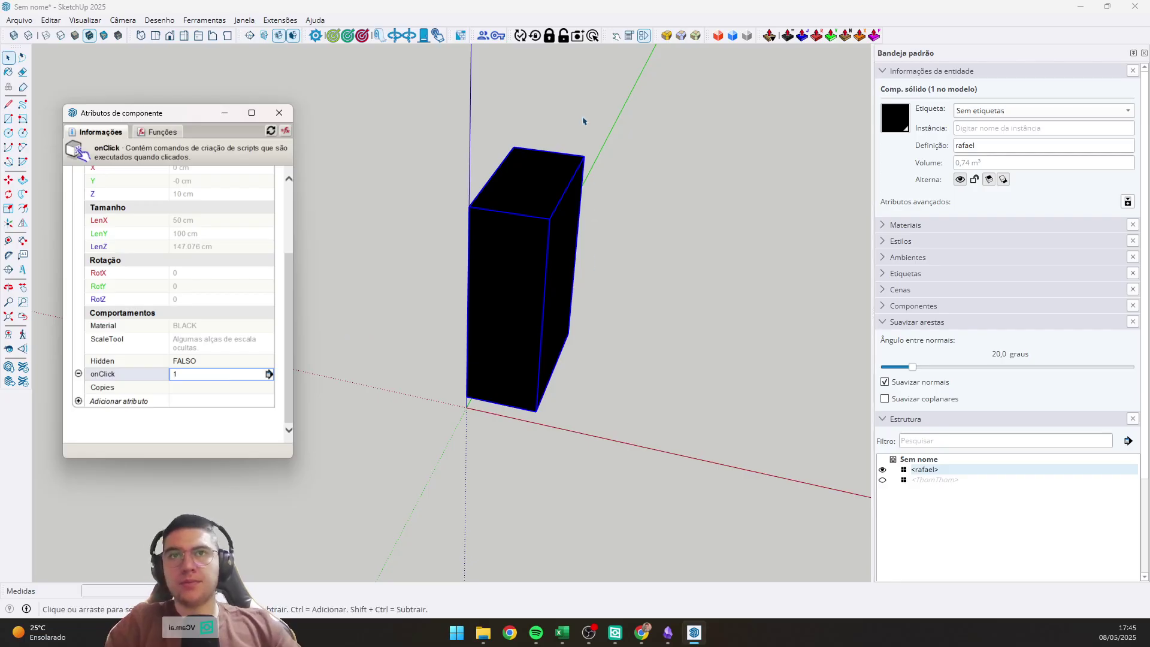
pyautogui.click(617, 37)
pyautogui.click(539, 268)
pyautogui.click(629, 326)
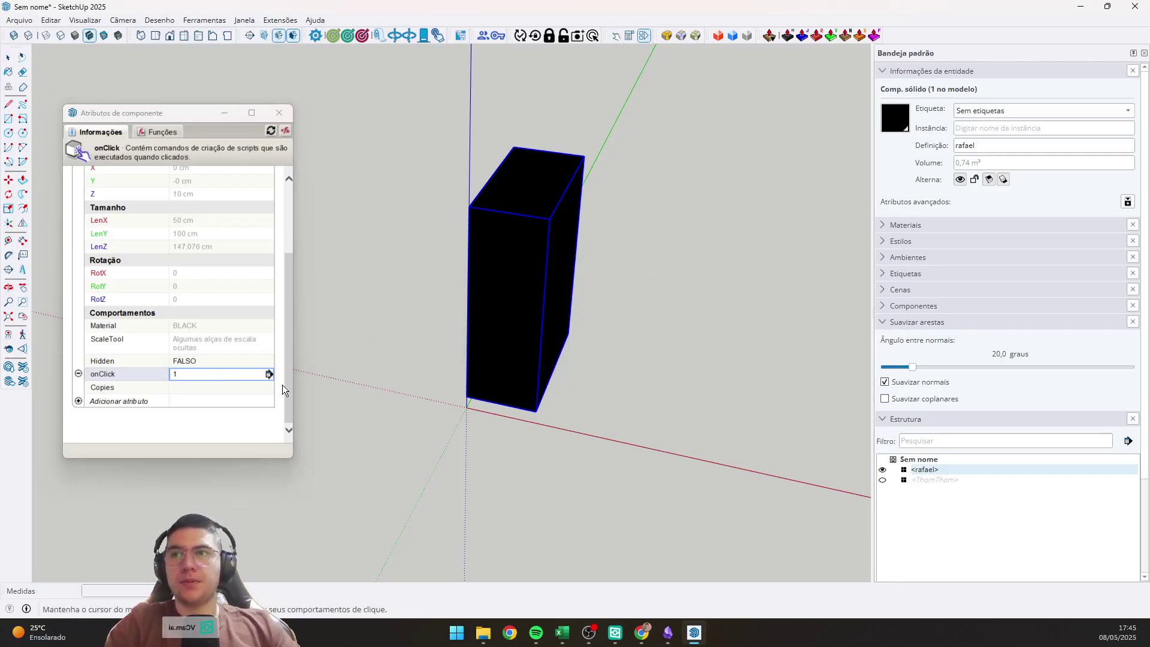
# Set the onClick attribute to 0 and try it on the box with the Interact tool.
pyautogui.click(228, 379)
pyautogui.write('0')
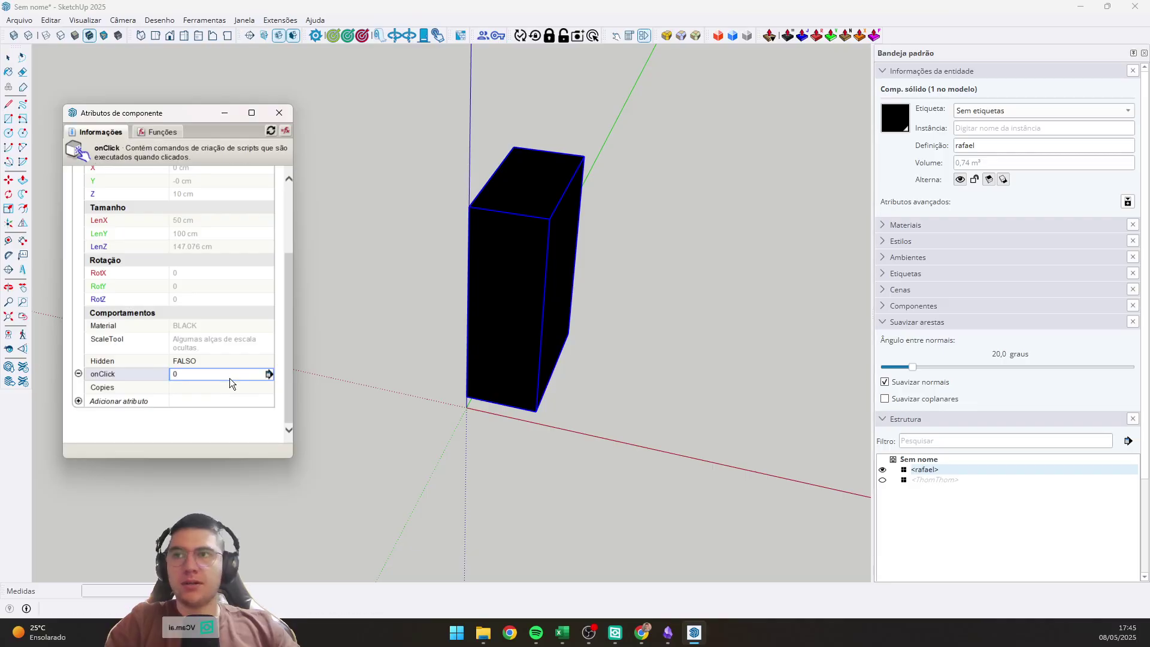
pyautogui.click(516, 235)
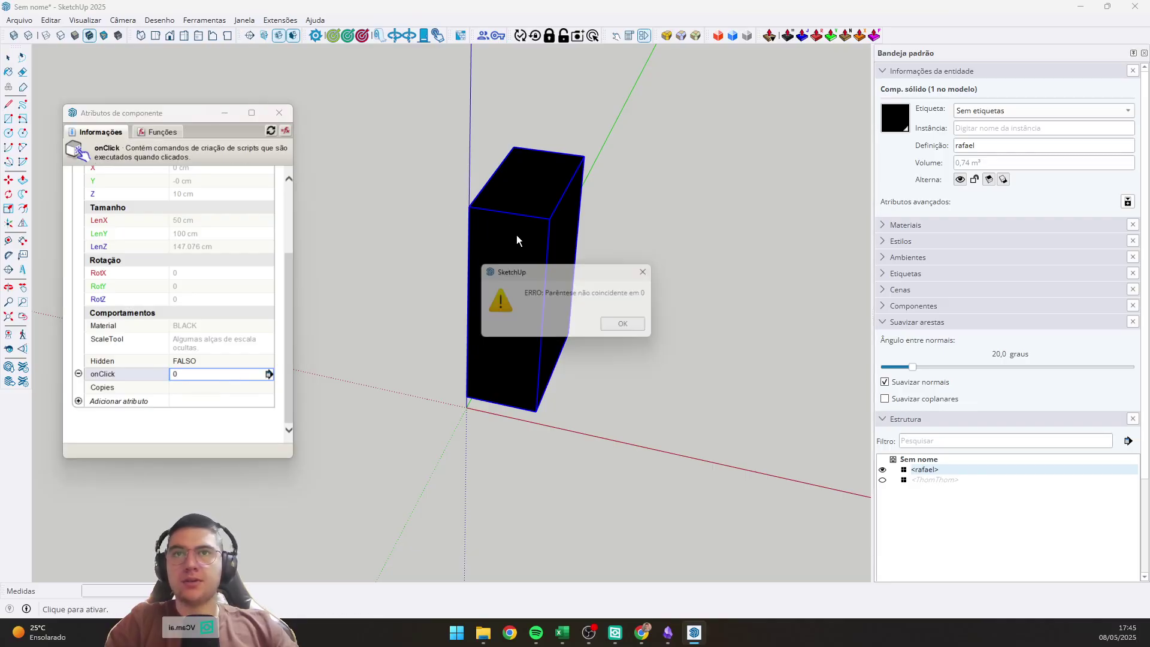
pyautogui.click(630, 326)
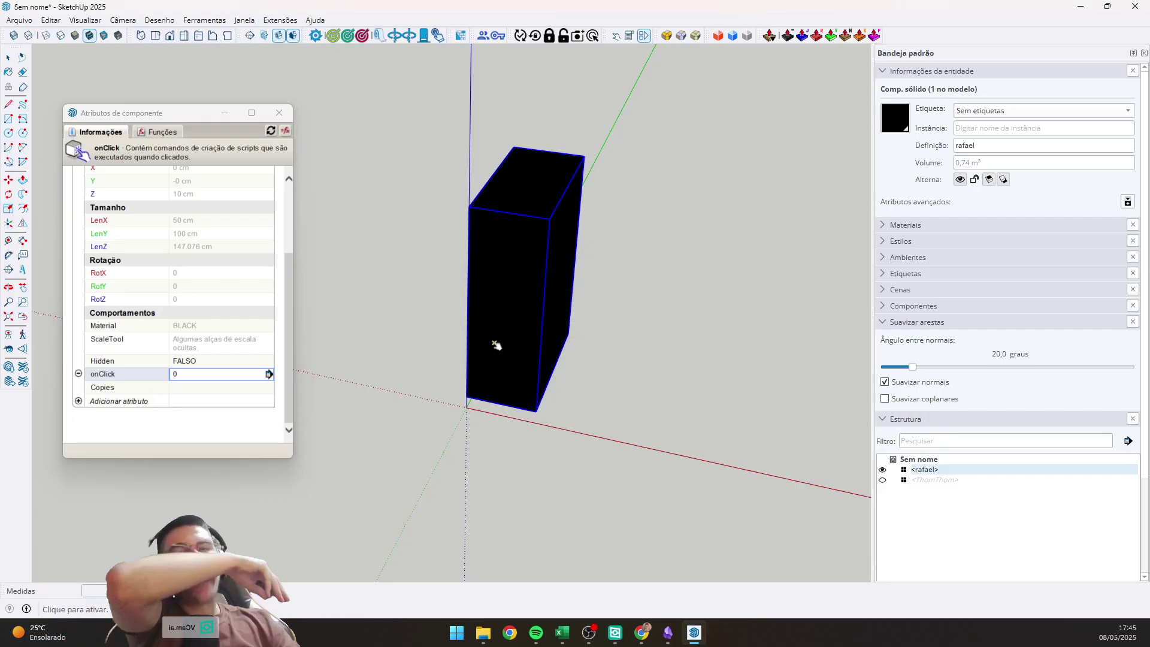
pyautogui.click(213, 374)
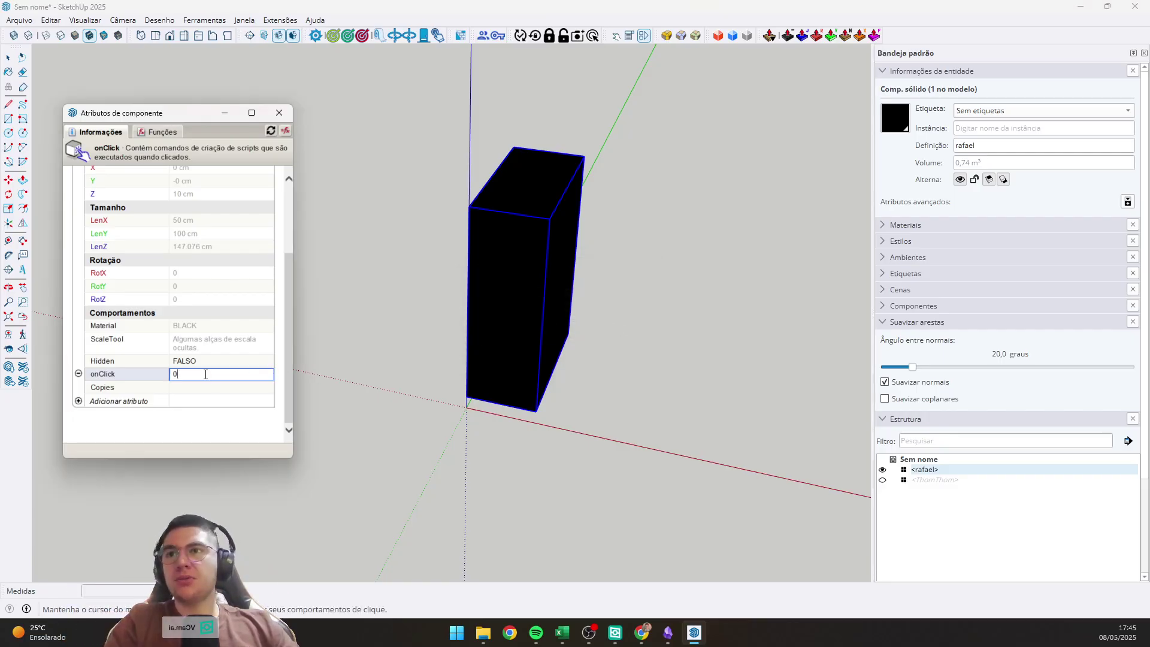
pyautogui.press('Return')
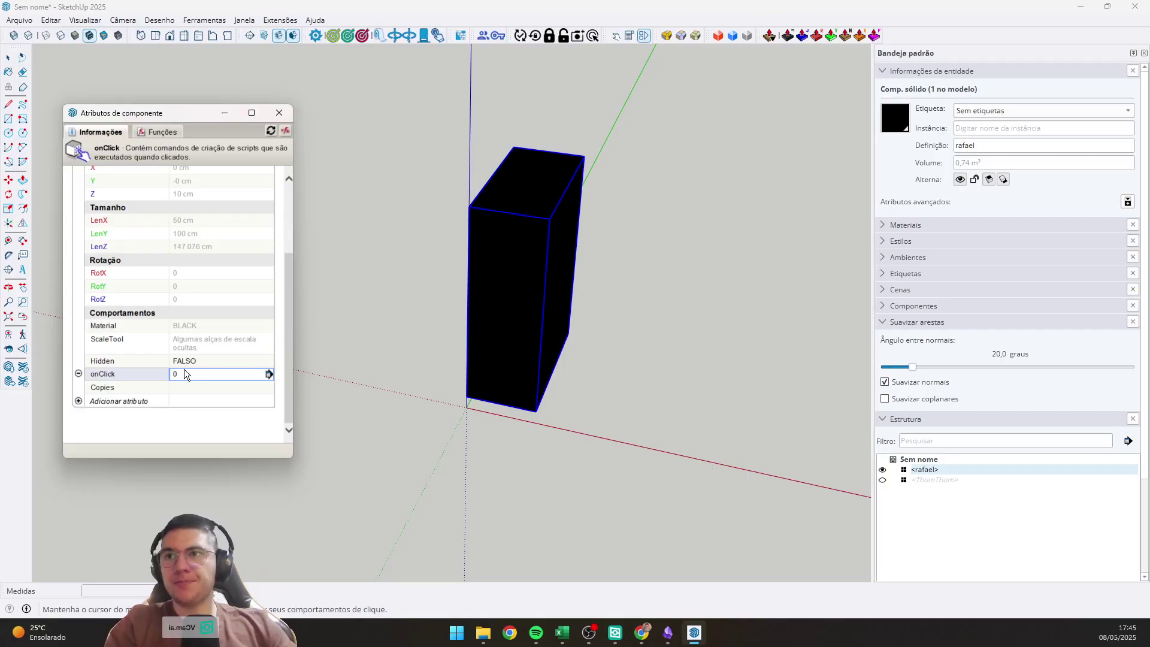
# Replace the onClick value with the start of a formula, =clo.
pyautogui.click(185, 370)
pyautogui.doubleClick(184, 371)
pyautogui.write('CLI')
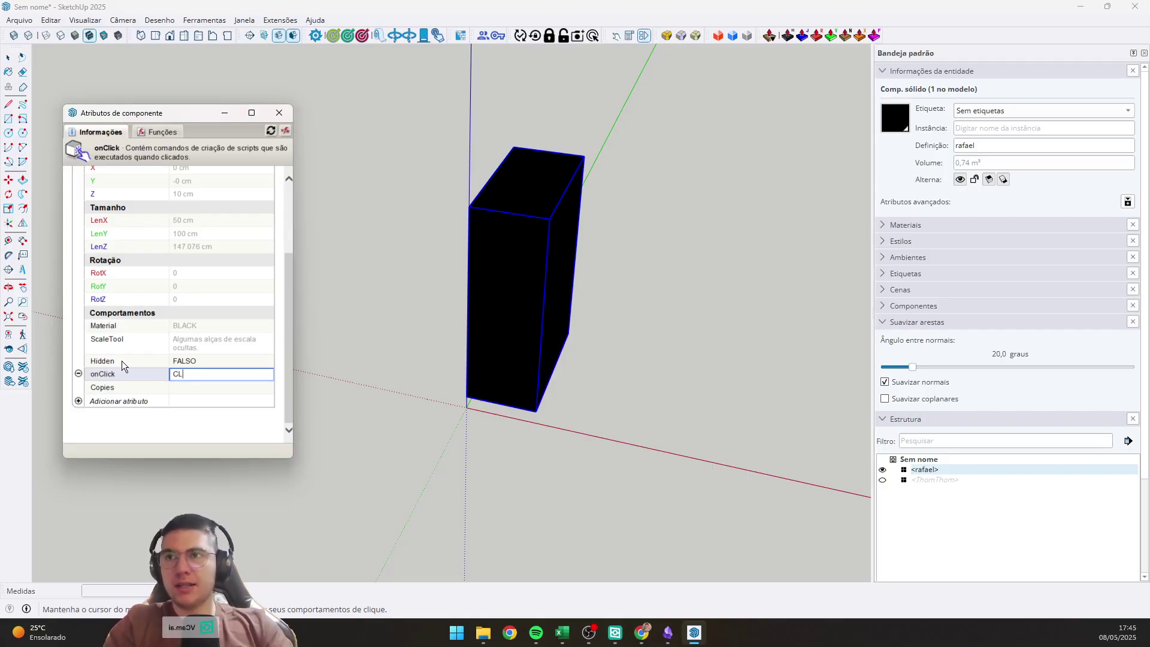
pyautogui.press('BackSpace')
pyautogui.press('BackSpace')
pyautogui.press('BackSpace')
pyautogui.write('=')
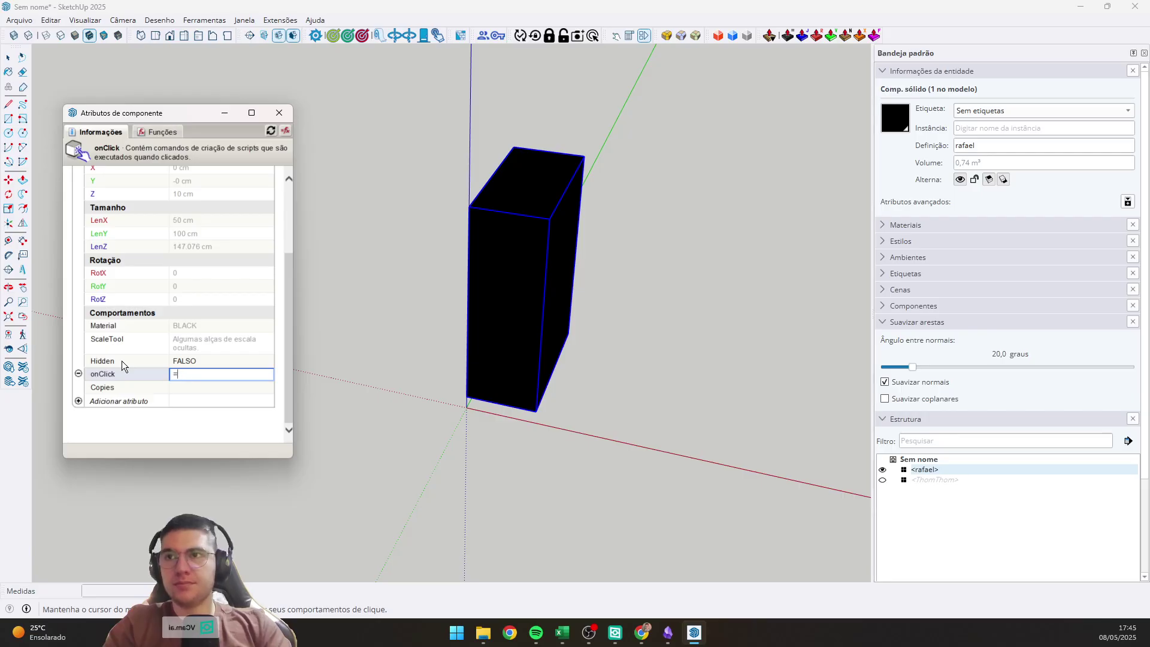
pyautogui.write('clo')
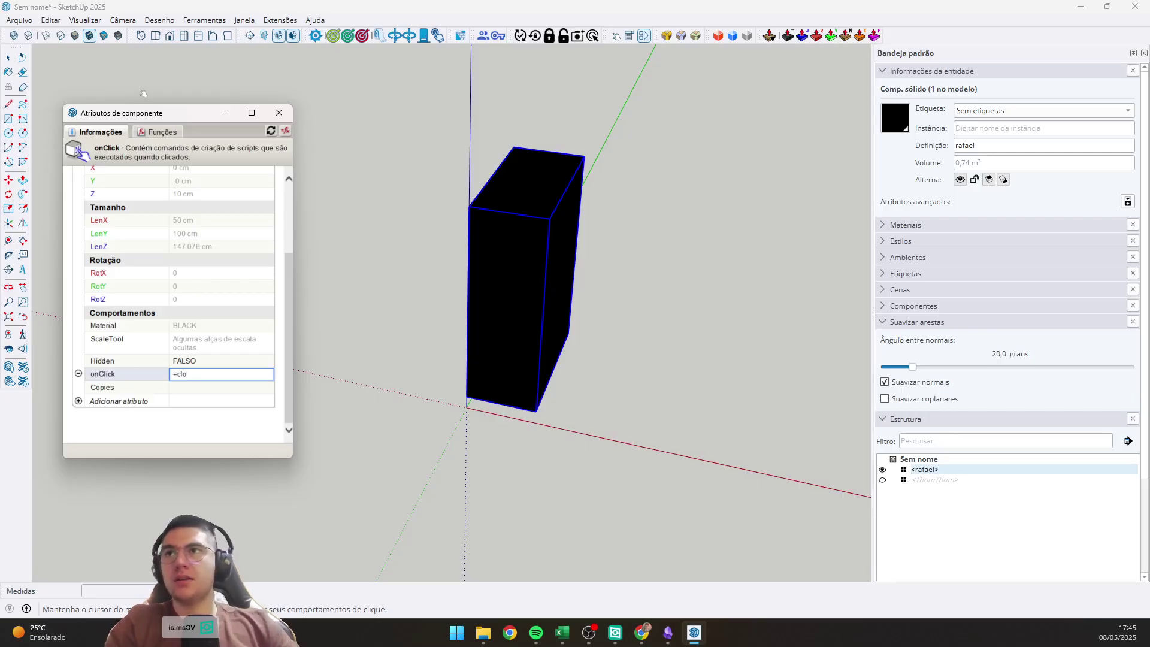
# Look through the list of available component functions for those that apply to onClick.
pyautogui.click(150, 137)
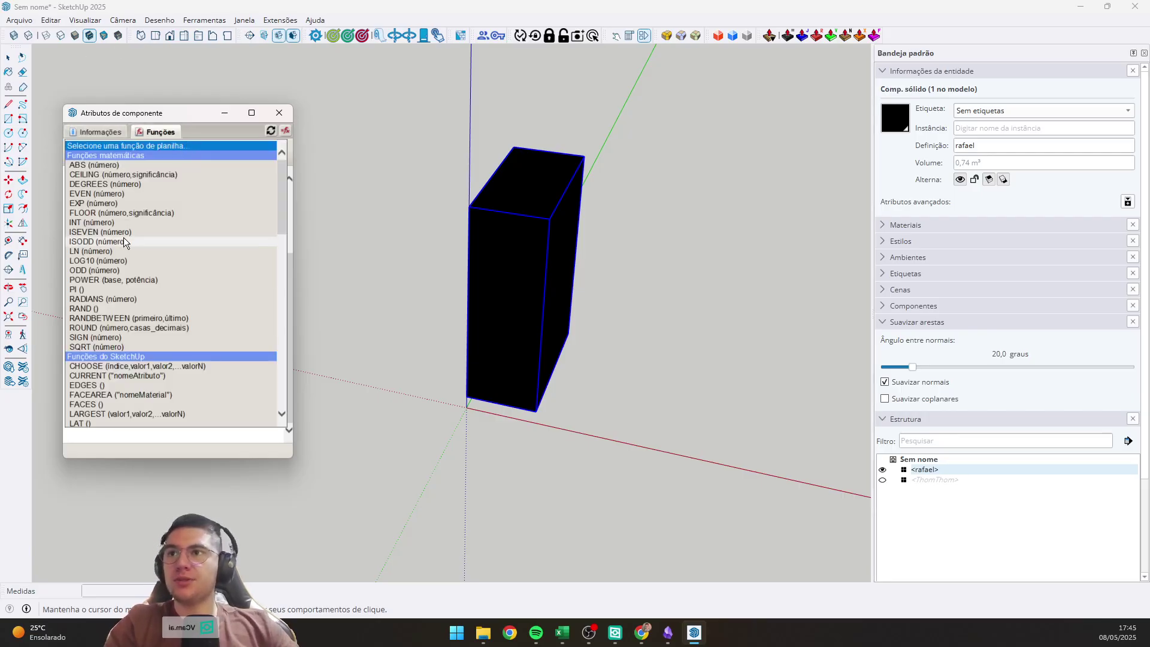
pyautogui.scroll(-3, 135, 284)
pyautogui.scroll(3, 137, 284)
pyautogui.scroll(-3, 135, 235)
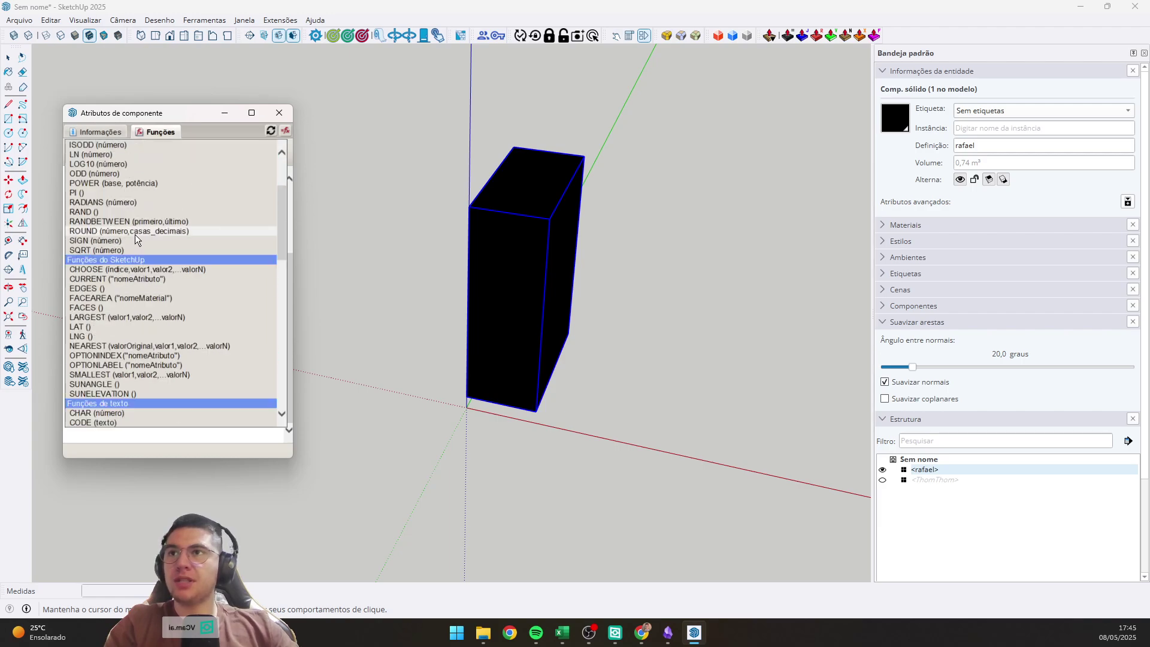
pyautogui.scroll(-3, 114, 324)
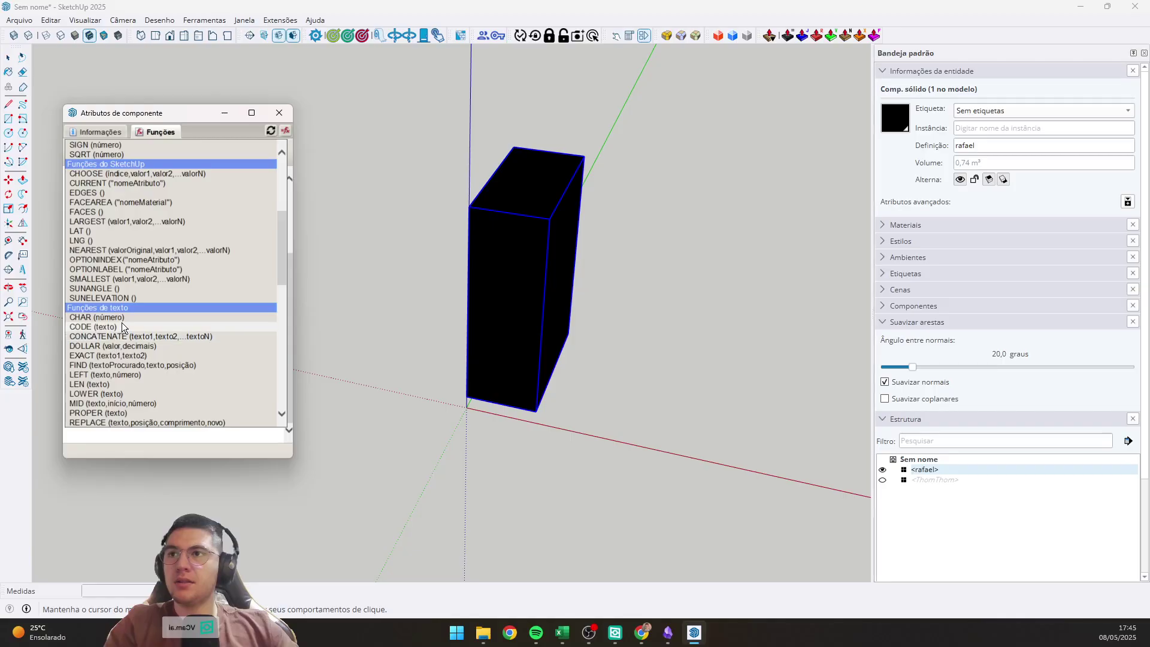
pyautogui.scroll(-3, 123, 206)
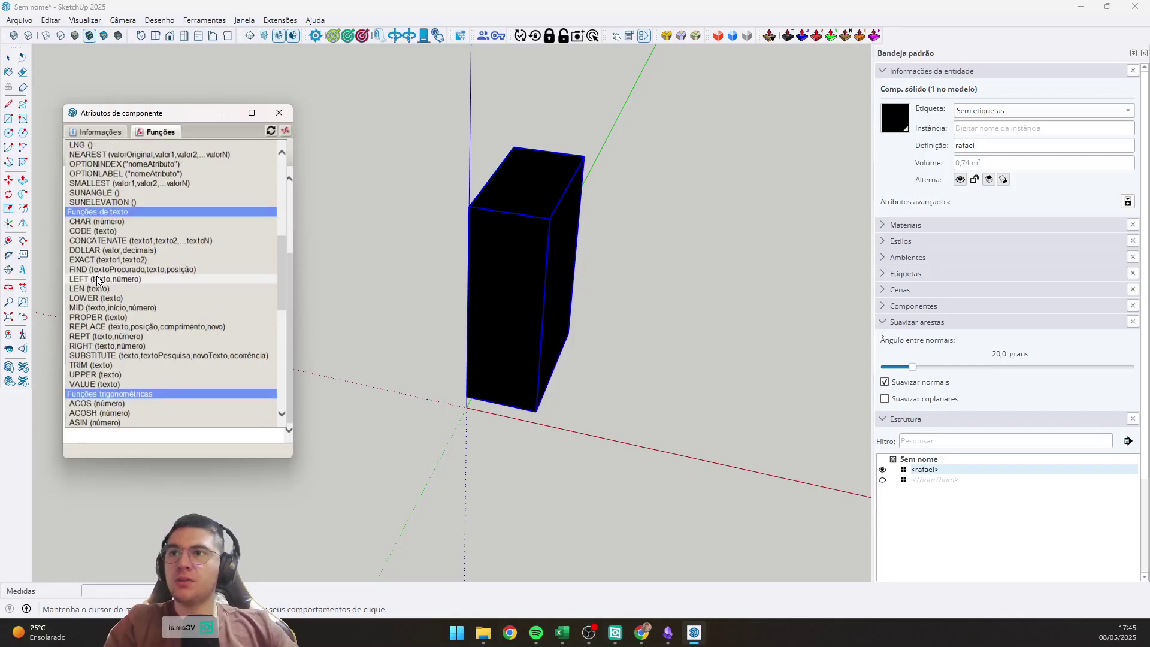
pyautogui.scroll(6, 104, 235)
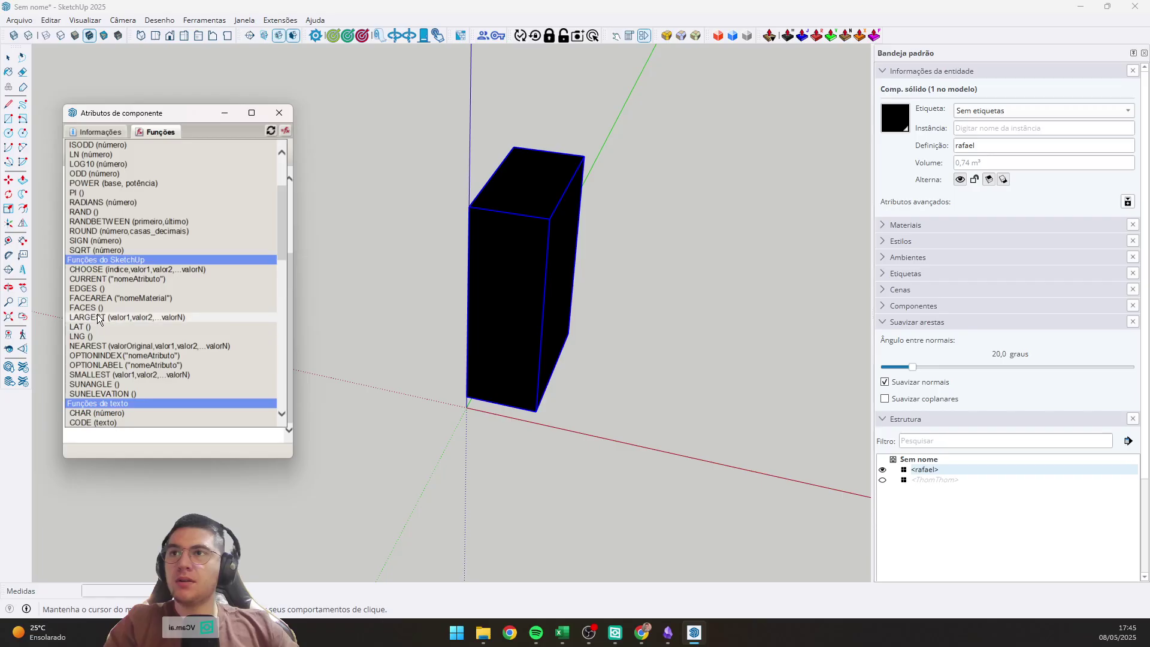
pyautogui.scroll(3, 97, 314)
pyautogui.scroll(-3, 105, 228)
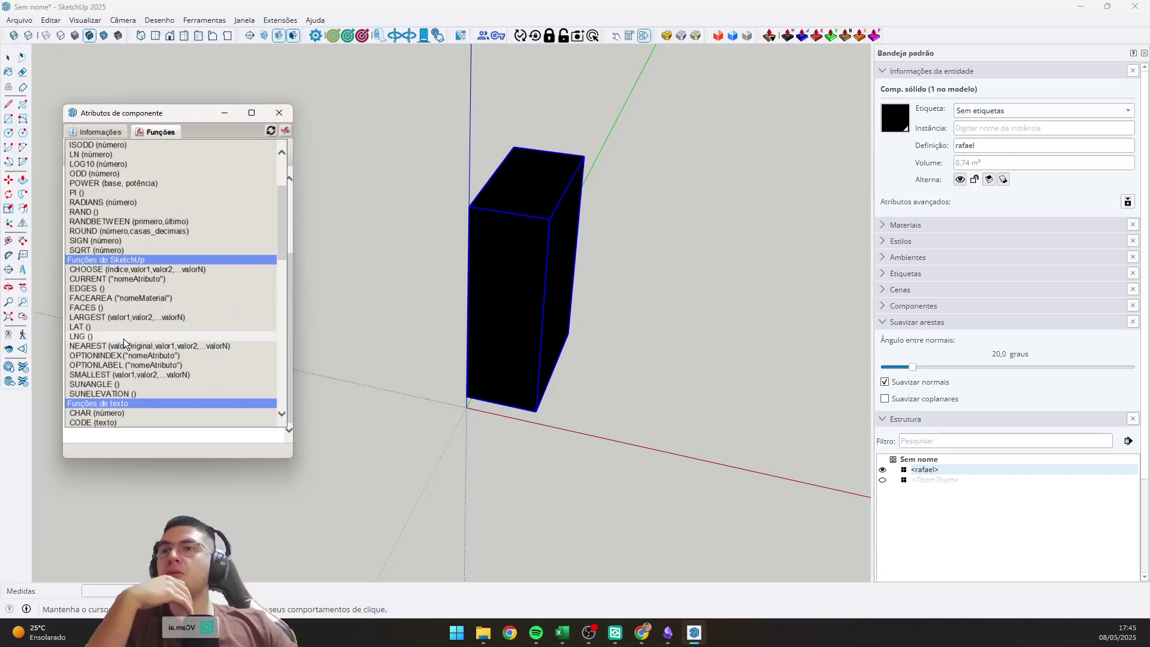
pyautogui.scroll(-15, 127, 329)
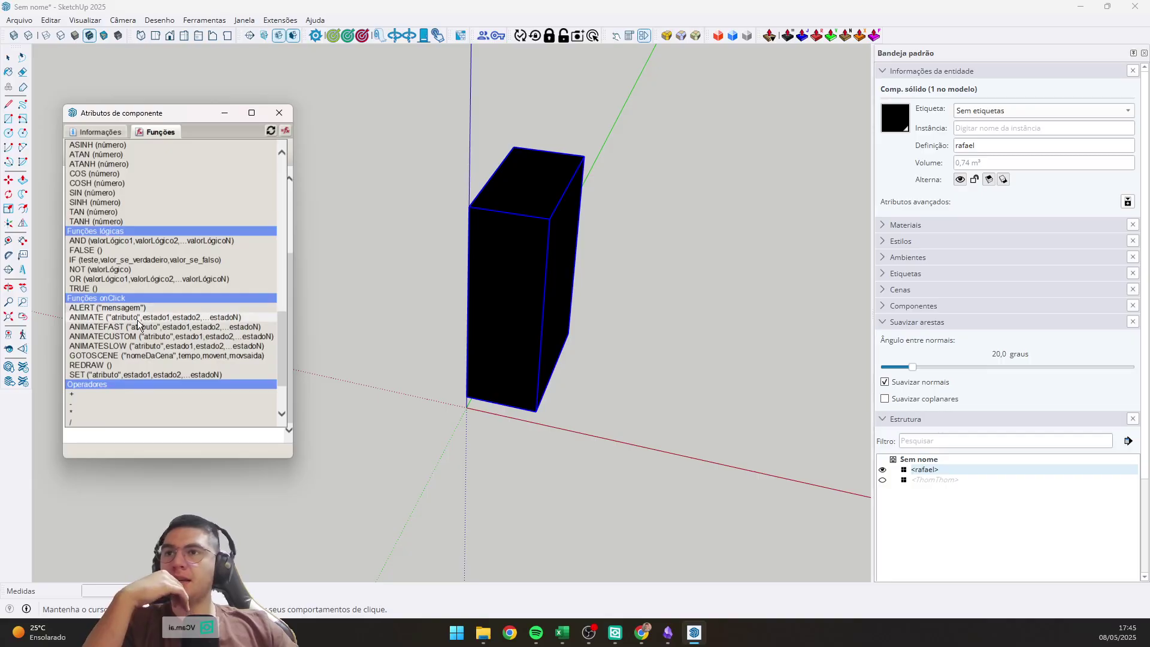
# Replace the partial onClick formula with the template of the SET function from the onClick functions.
pyautogui.click(95, 374)
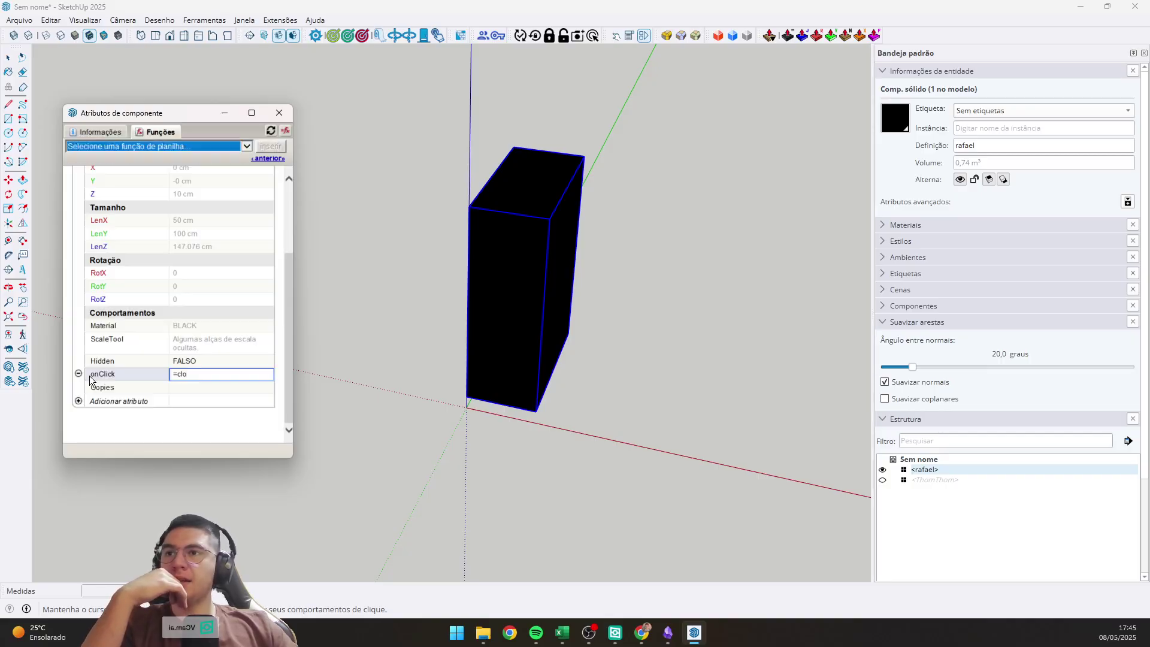
pyautogui.moveTo(209, 374); pyautogui.dragTo(177, 374)
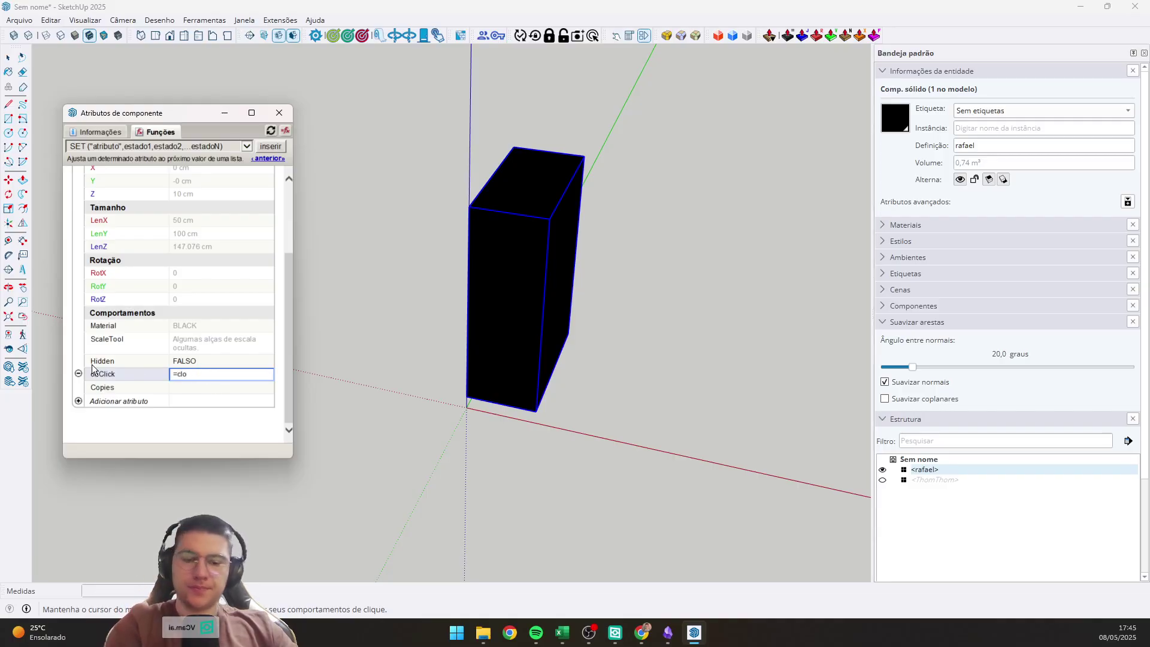
pyautogui.press('BackSpace')
pyautogui.click(269, 146)
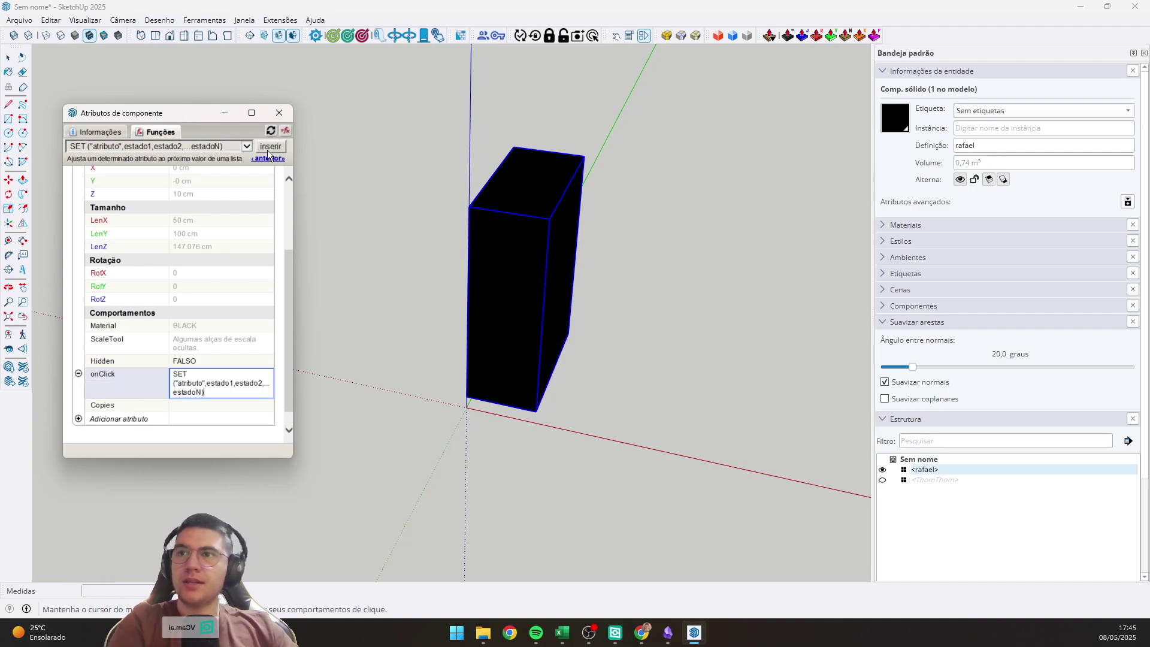
# Edit the onClick function's arguments so that it reads SET("copies",1,2,3).
pyautogui.moveTo(203, 382); pyautogui.dragTo(187, 382)
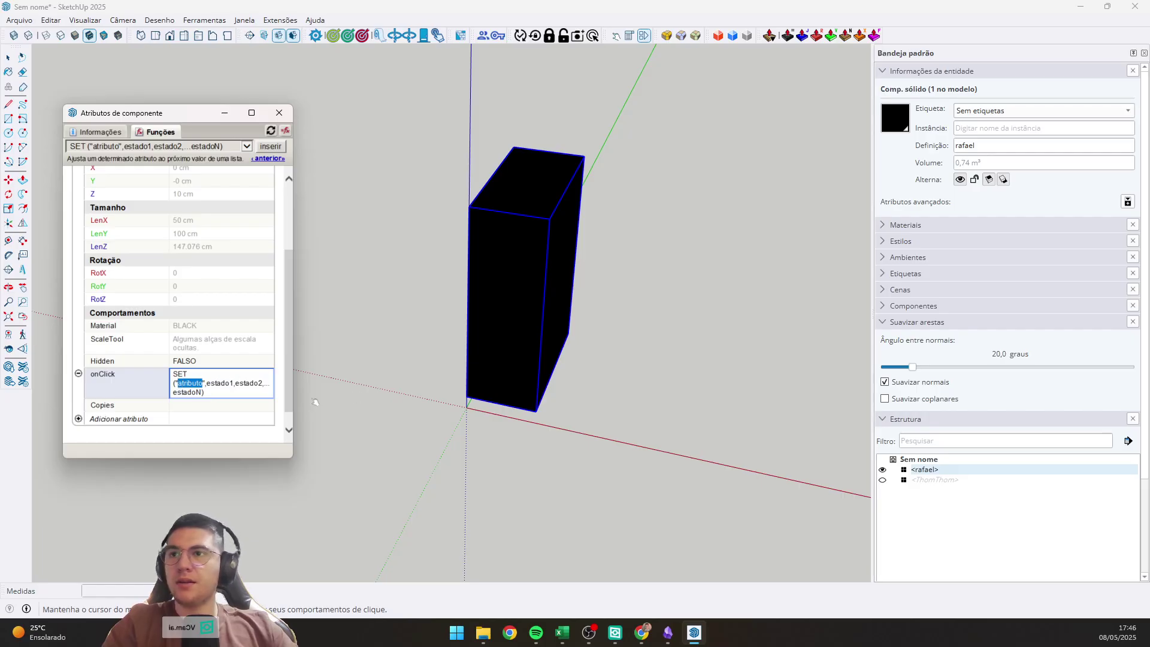
pyautogui.write('copies')
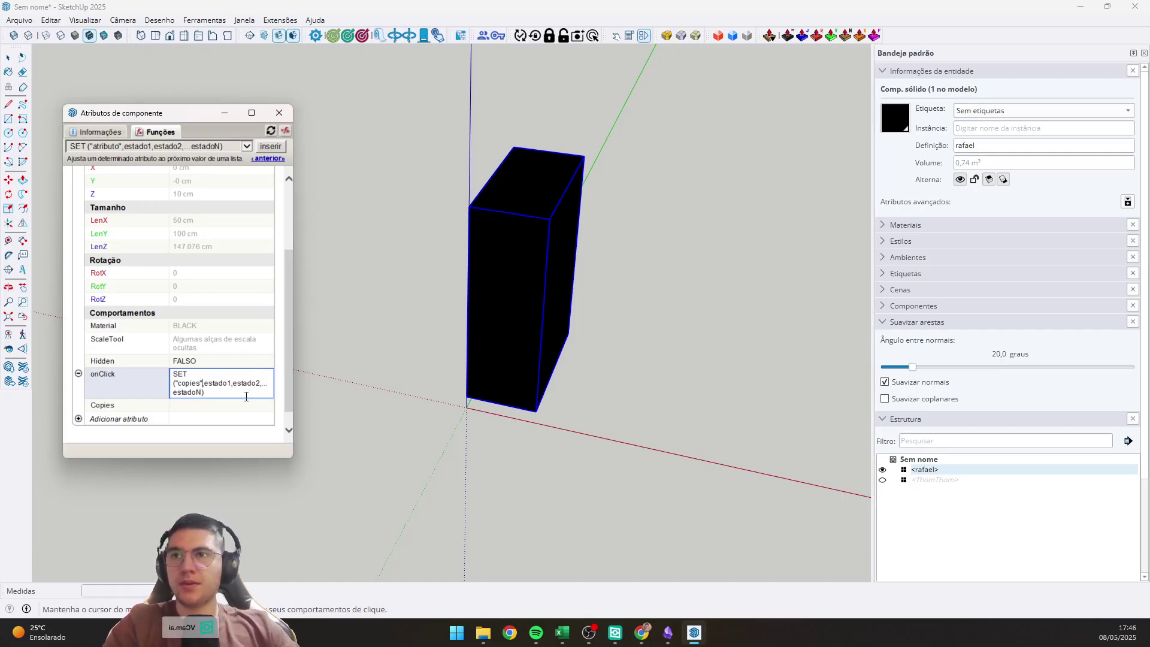
pyautogui.press('Right')
pyautogui.press('Right')
pyautogui.press('Delete')
pyautogui.press('Delete')
pyautogui.press('Delete')
pyautogui.press('Delete')
pyautogui.press('Delete')
pyautogui.press('Delete')
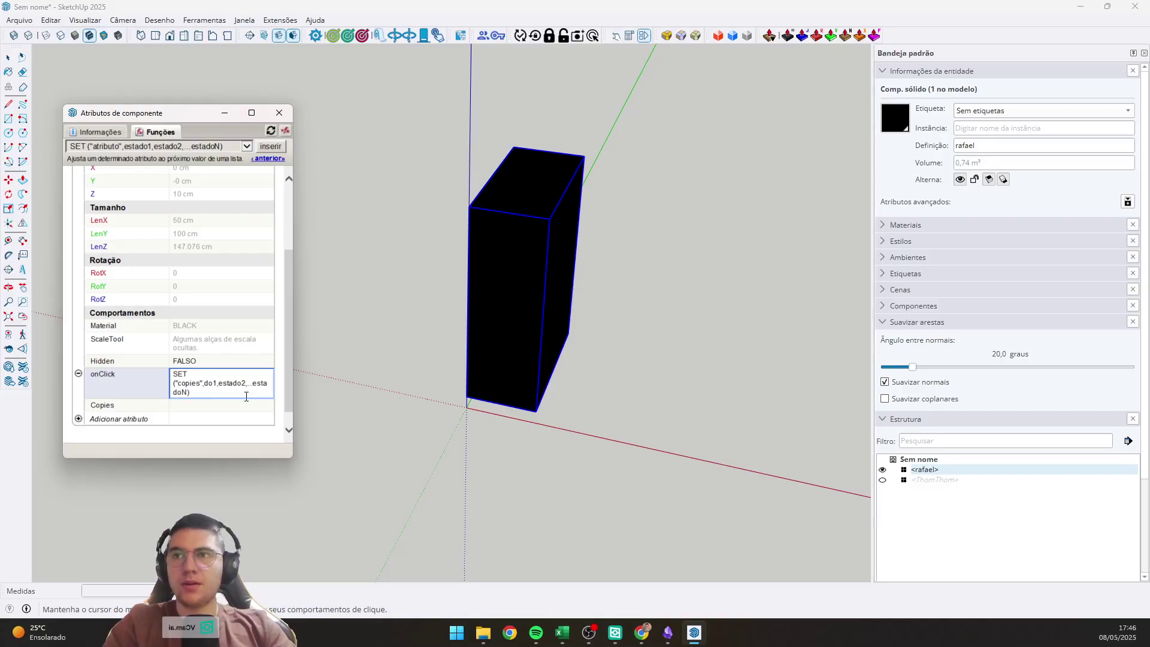
pyautogui.press('Delete')
pyautogui.press('Delete')
pyautogui.press('Delete')
pyautogui.press('Delete')
pyautogui.press('Delete')
pyautogui.press('Delete')
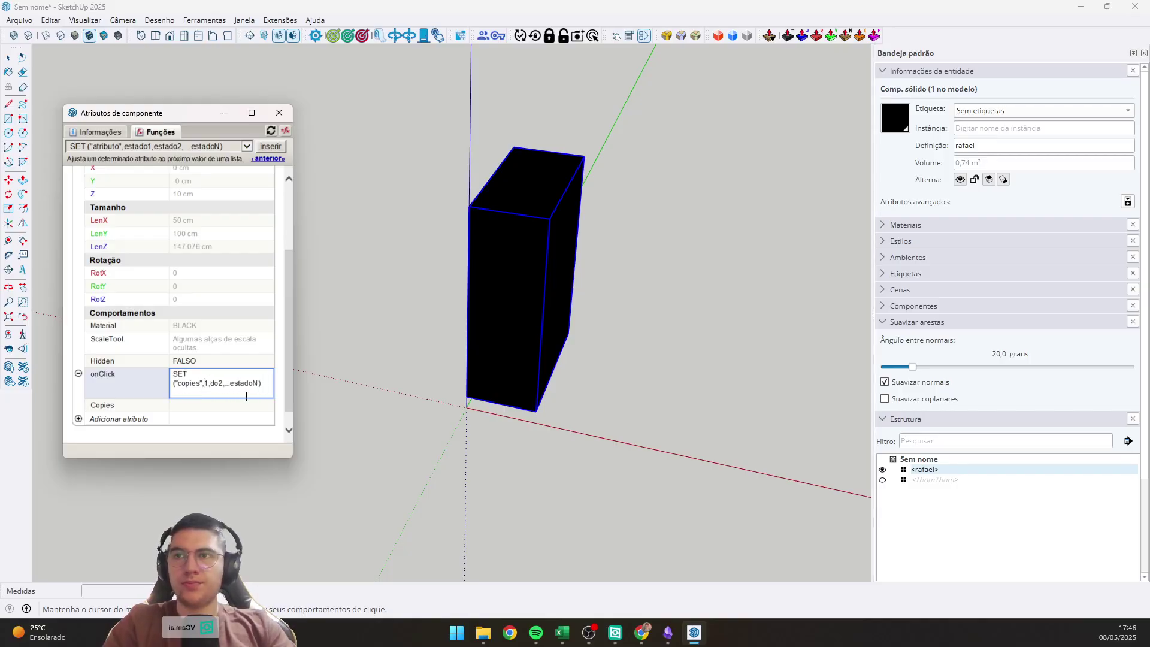
pyautogui.press('Delete')
pyautogui.press('Delete')
pyautogui.press('Delete')
pyautogui.press('Delete')
pyautogui.press('Delete')
pyautogui.press('Delete')
pyautogui.press('Delete')
pyautogui.press('Delete')
pyautogui.press('Delete')
pyautogui.press('Delete')
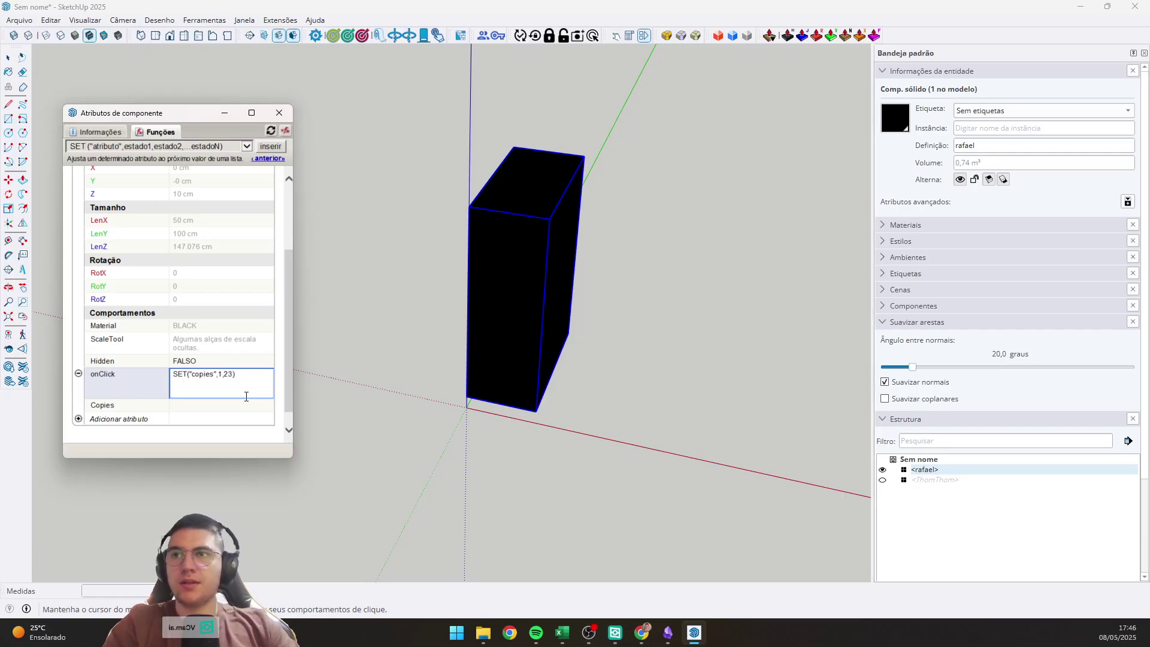
pyautogui.write(',')
pyautogui.press('Return')
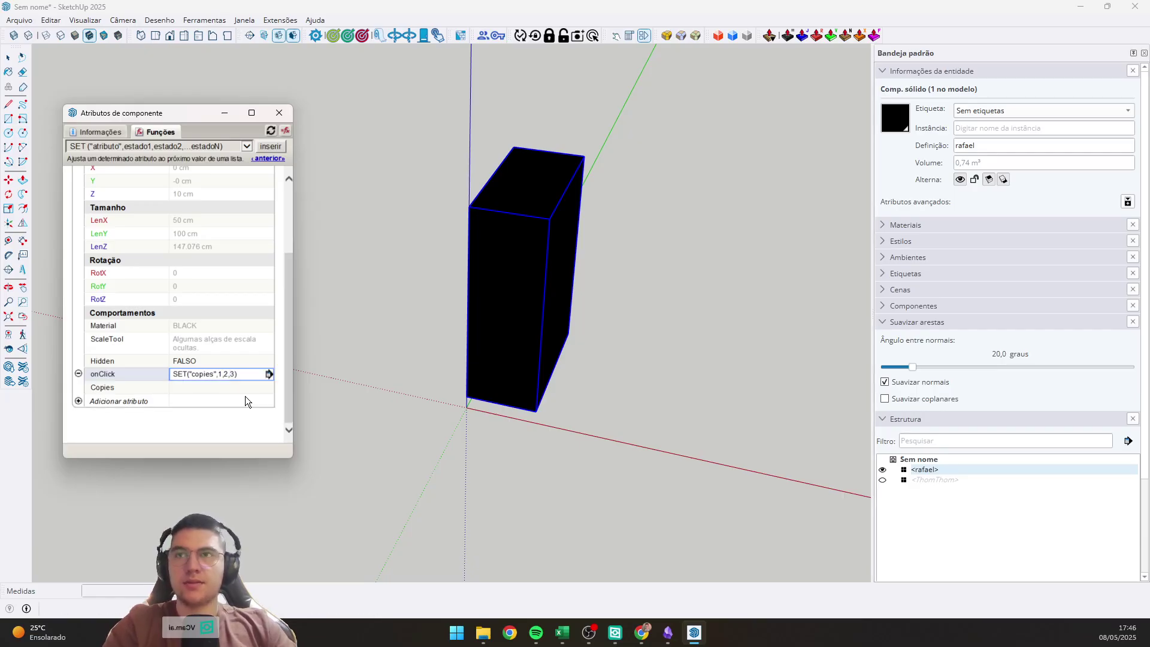
# Trigger the box's onClick behaviour repeatedly with the Interact tool to cycle Copies through 1, 2 and 3.
pyautogui.click(544, 238)
pyautogui.click(545, 265)
pyautogui.click(544, 265)
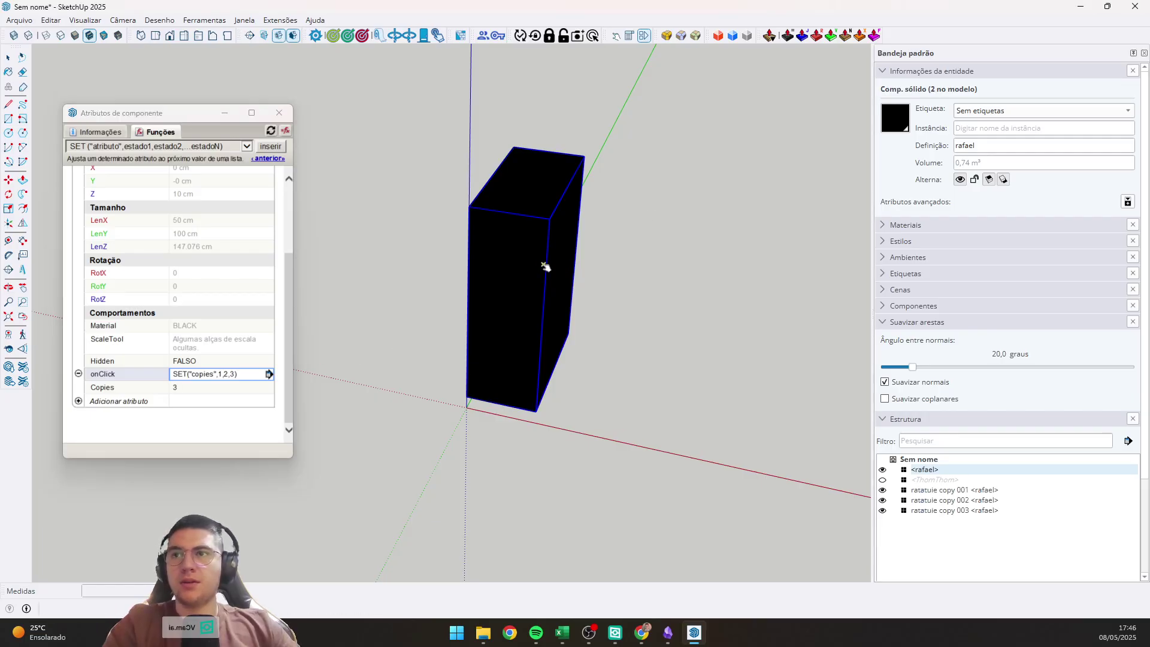
pyautogui.click(545, 267)
pyautogui.click(545, 267)
pyautogui.click(545, 266)
pyautogui.click(545, 267)
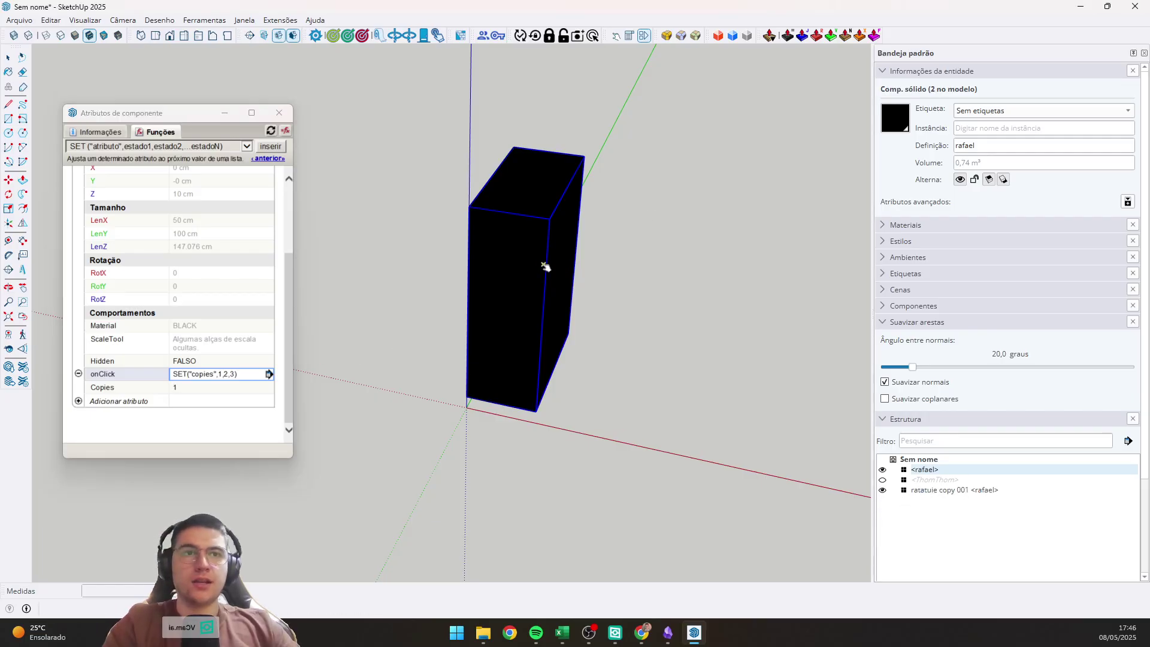
pyautogui.click(545, 267)
pyautogui.click(545, 267)
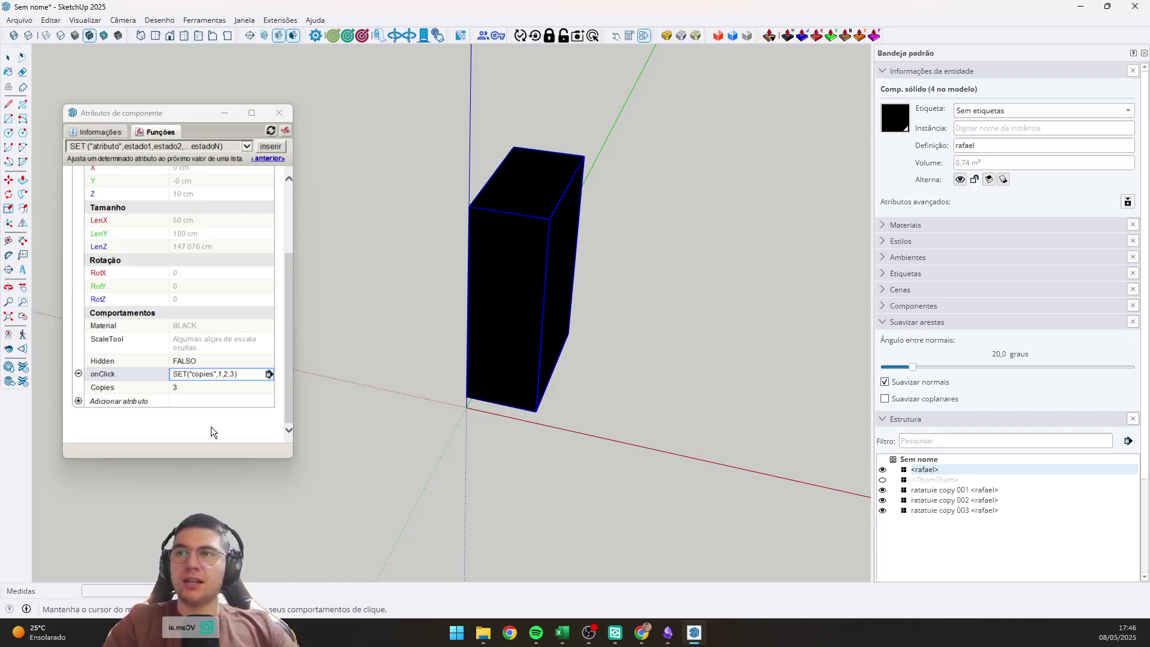
pyautogui.click(536, 277)
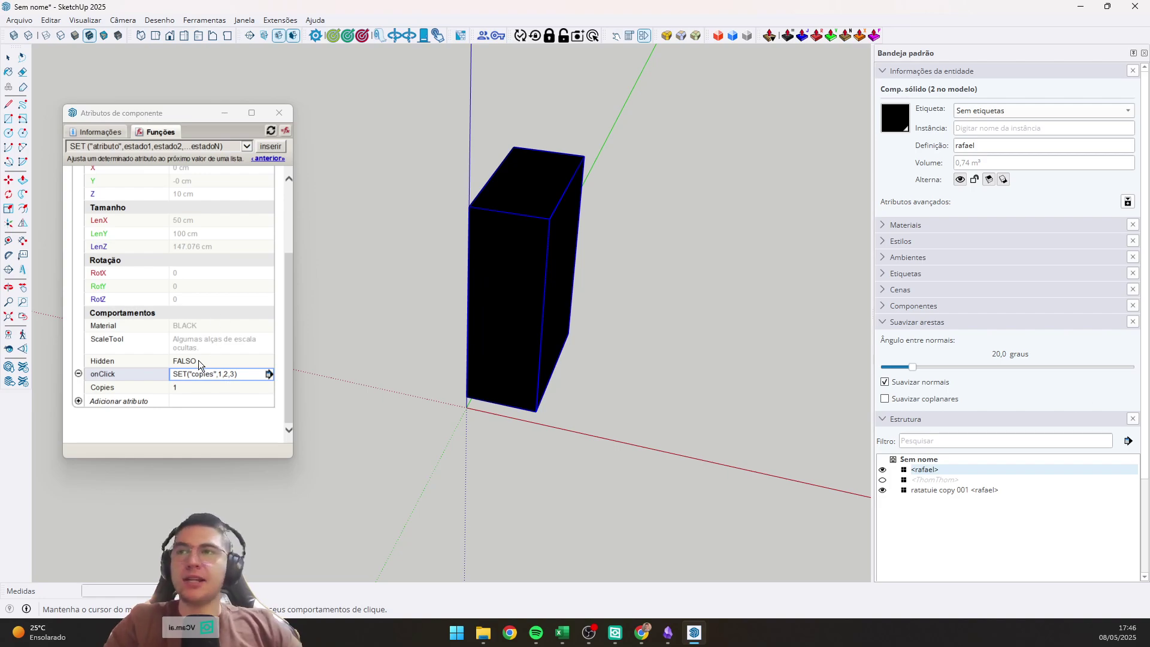
# Clear the values of the onClick and Copies attributes.
pyautogui.click(253, 371)
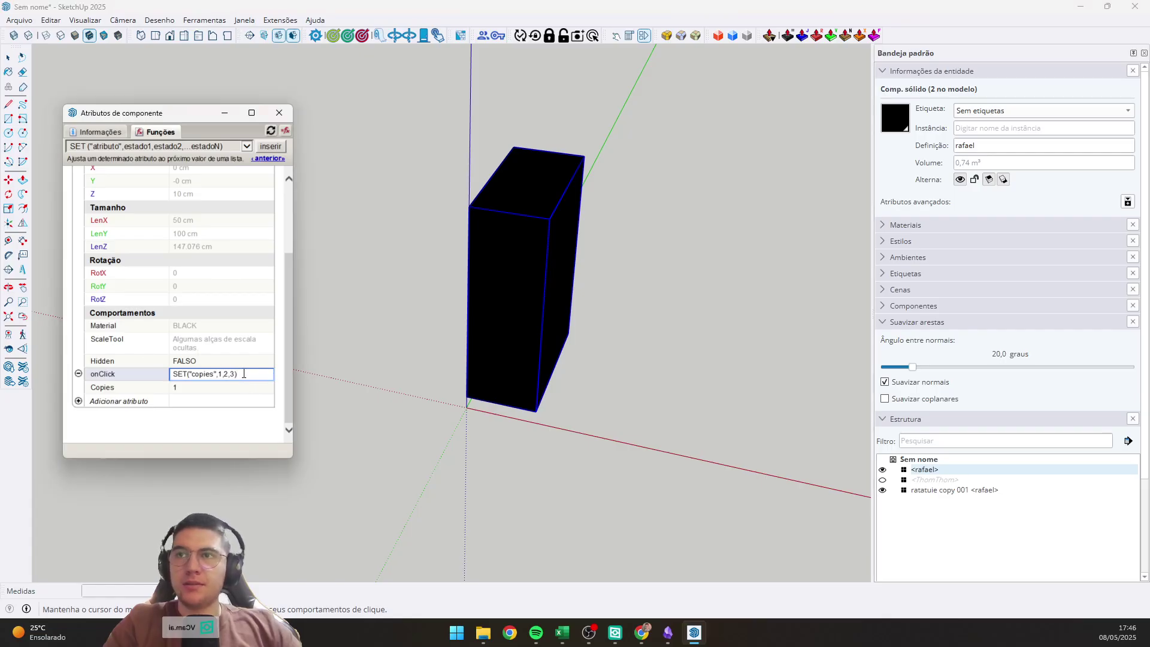
pyautogui.hotkey('ctrl', 'a')
pyautogui.write('0')
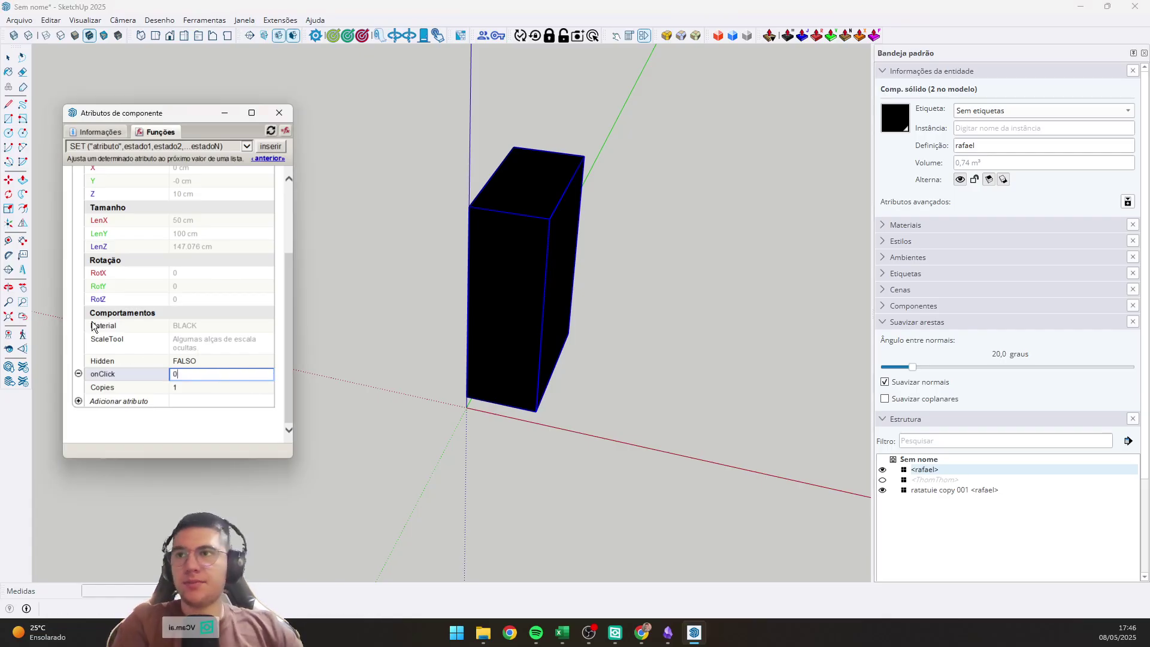
pyautogui.press('BackSpace')
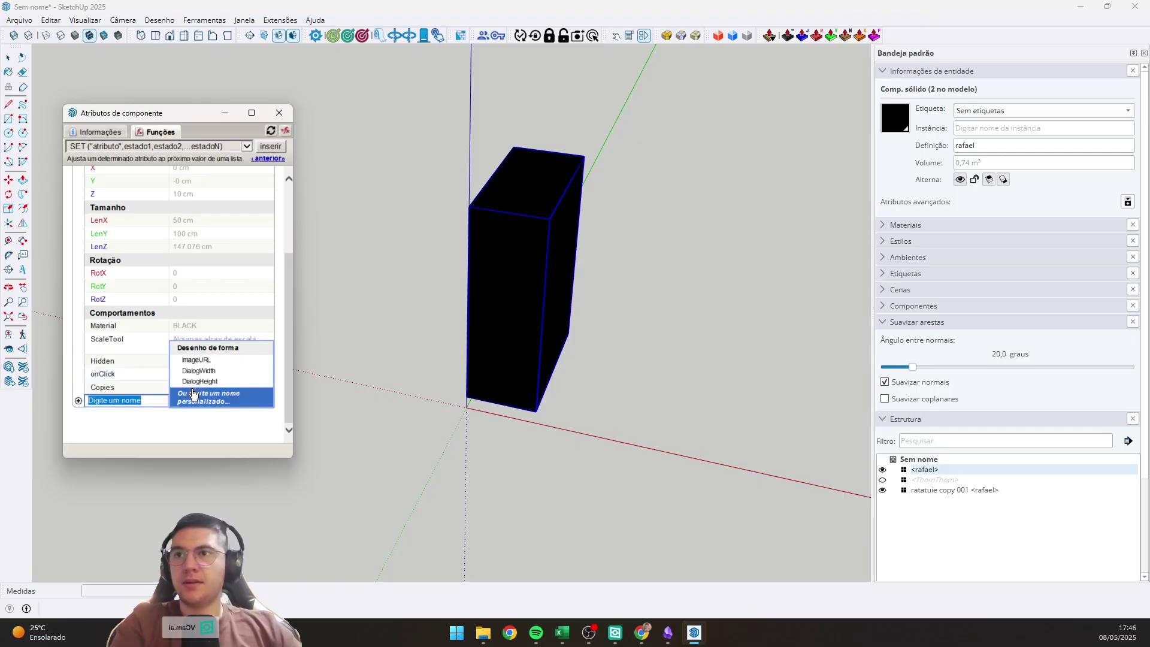
pyautogui.click(192, 389)
pyautogui.click(192, 376)
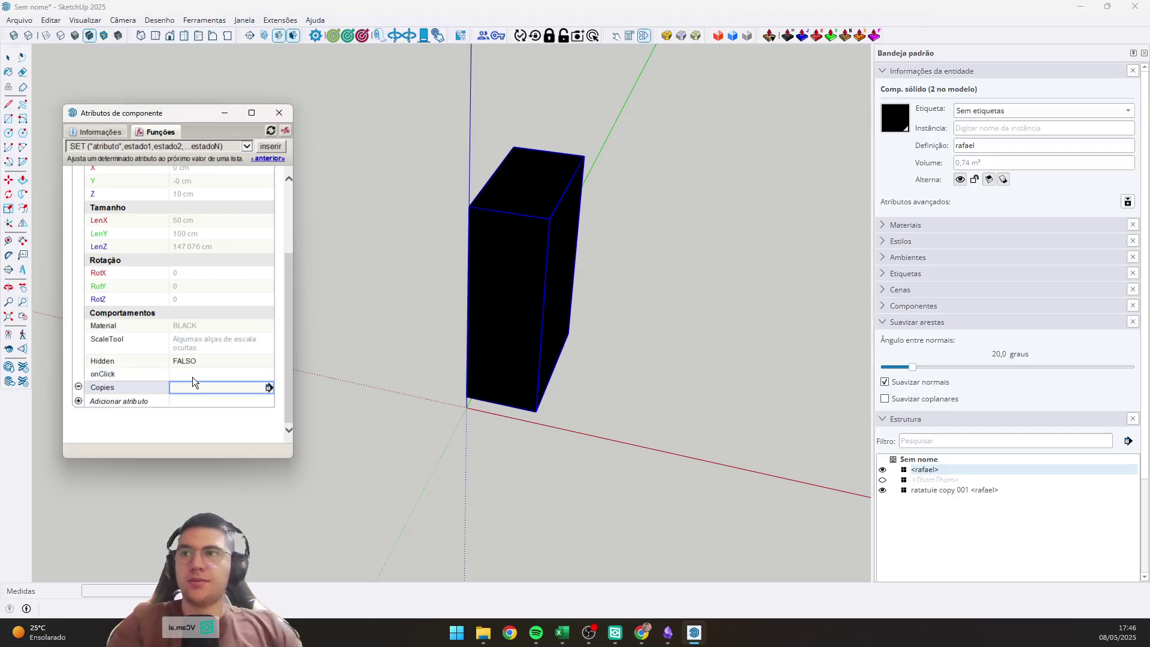
# Add a custom attribute named largura to the component.
pyautogui.click(120, 402)
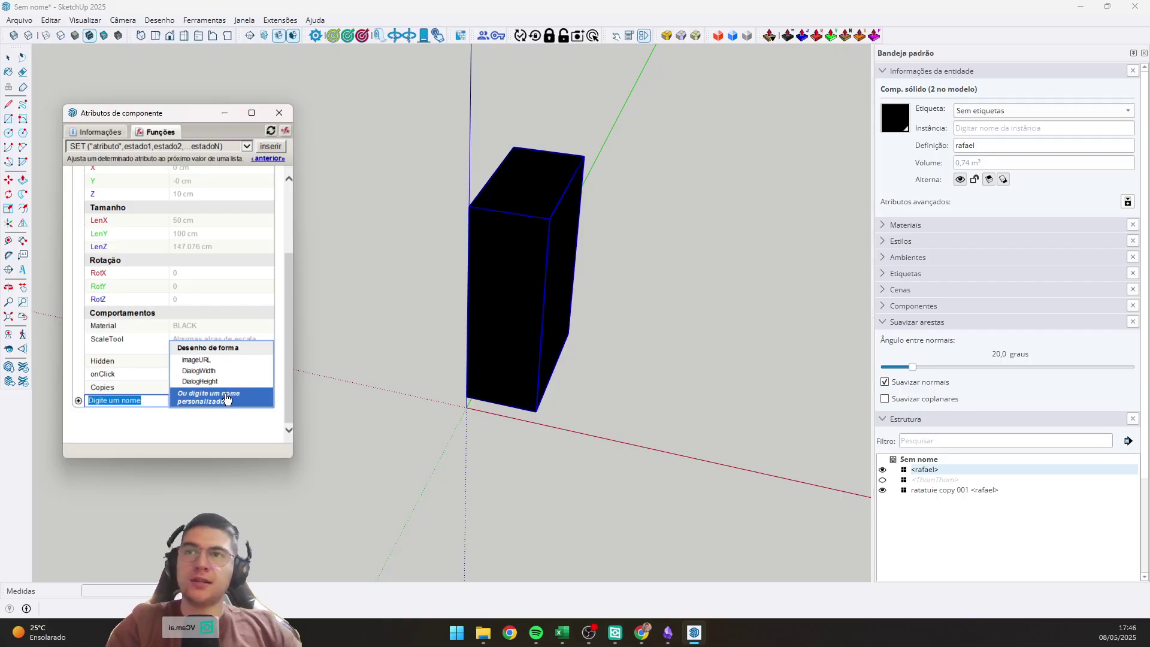
pyautogui.click(160, 406)
pyautogui.moveTo(157, 403); pyautogui.dragTo(41, 413)
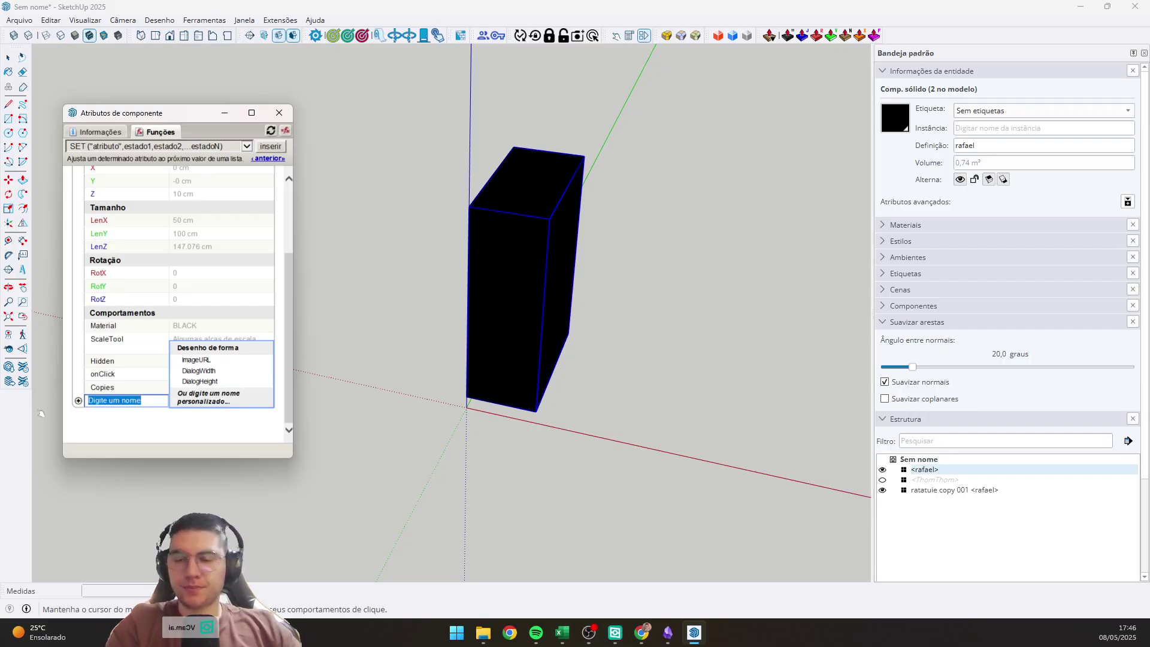
pyautogui.write('largura')
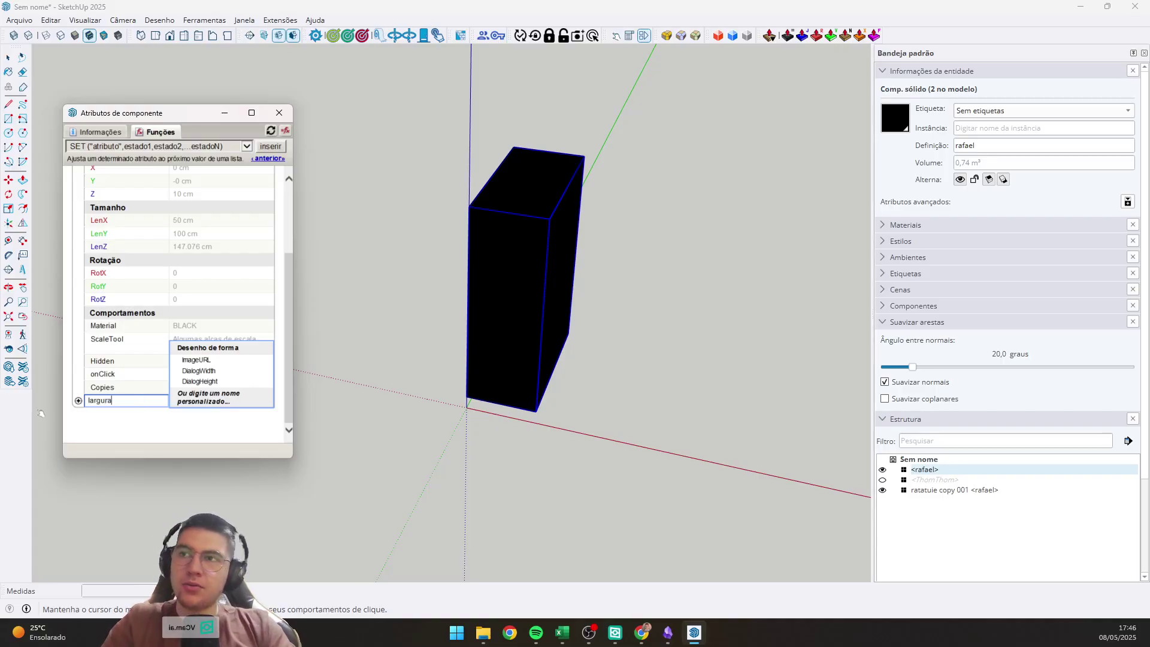
pyautogui.press('Return')
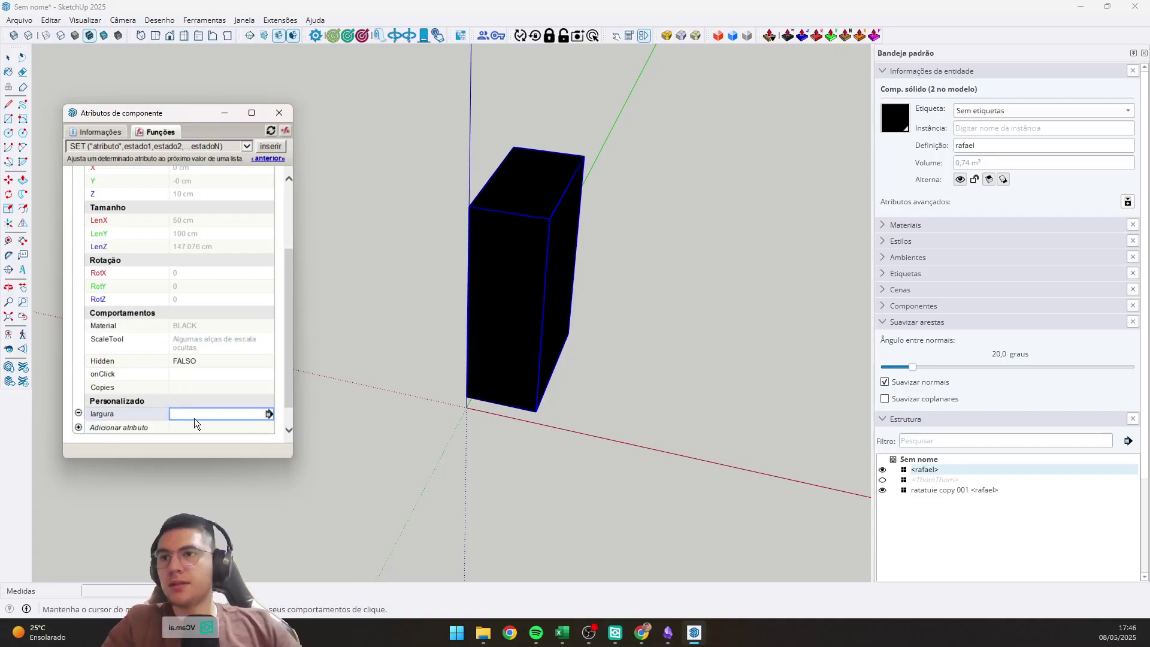
# Add two more custom attributes named comprimento and espessura.
pyautogui.click(146, 426)
pyautogui.write('com')
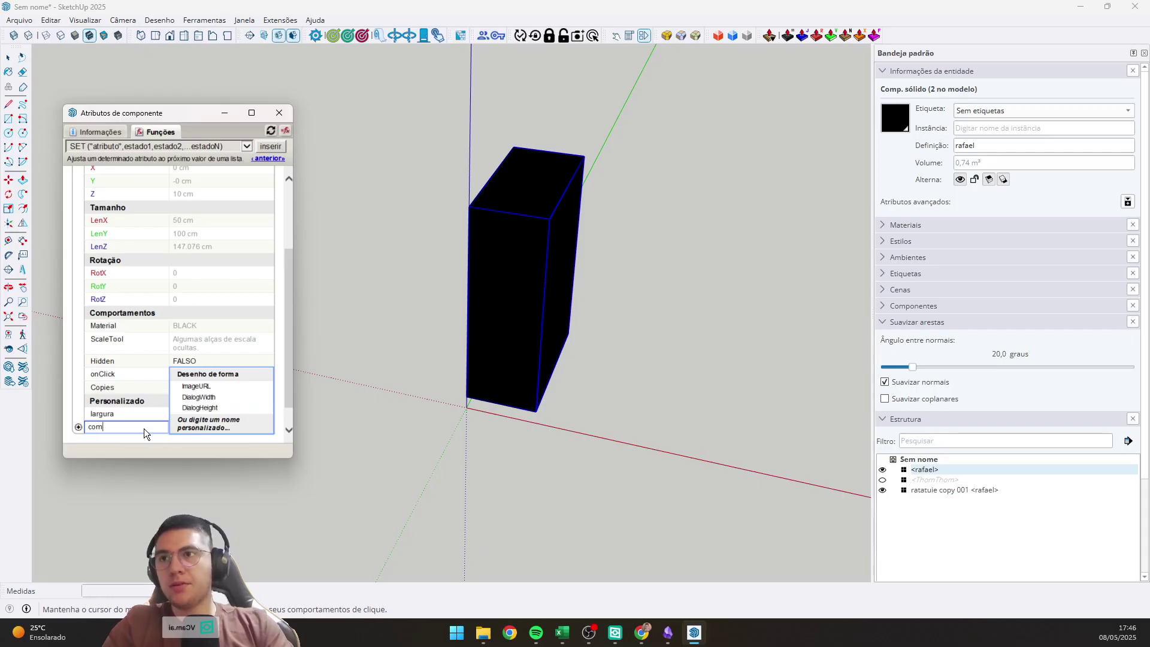
pyautogui.write('mprimento')
pyautogui.press('Return')
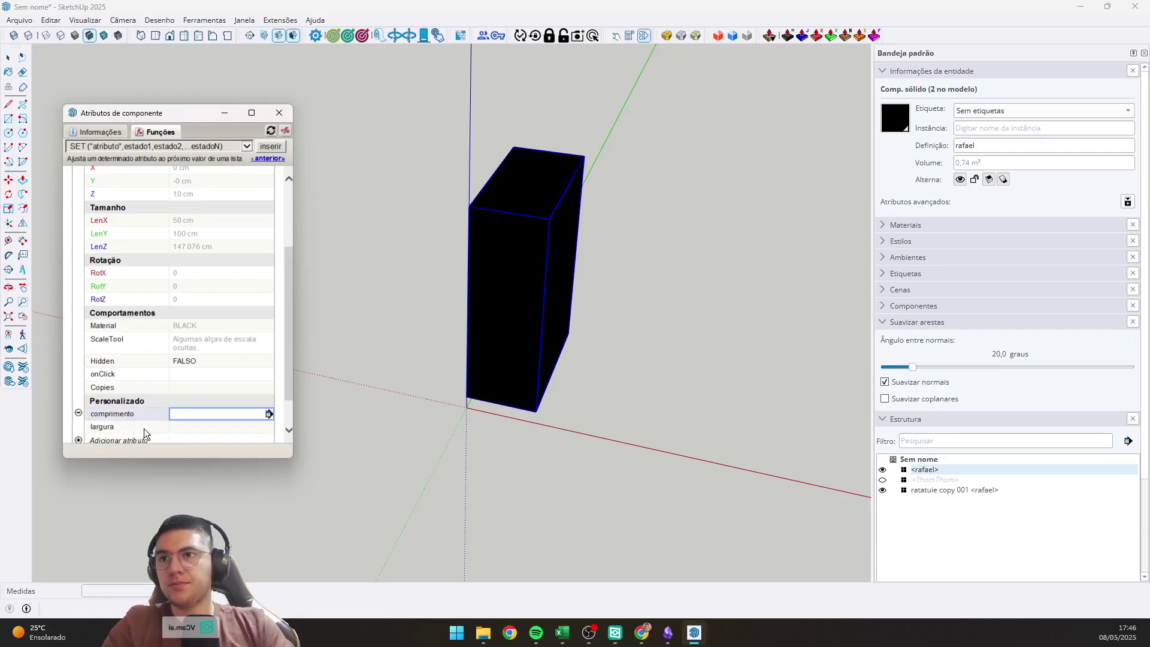
pyautogui.click(138, 440)
pyautogui.write('e')
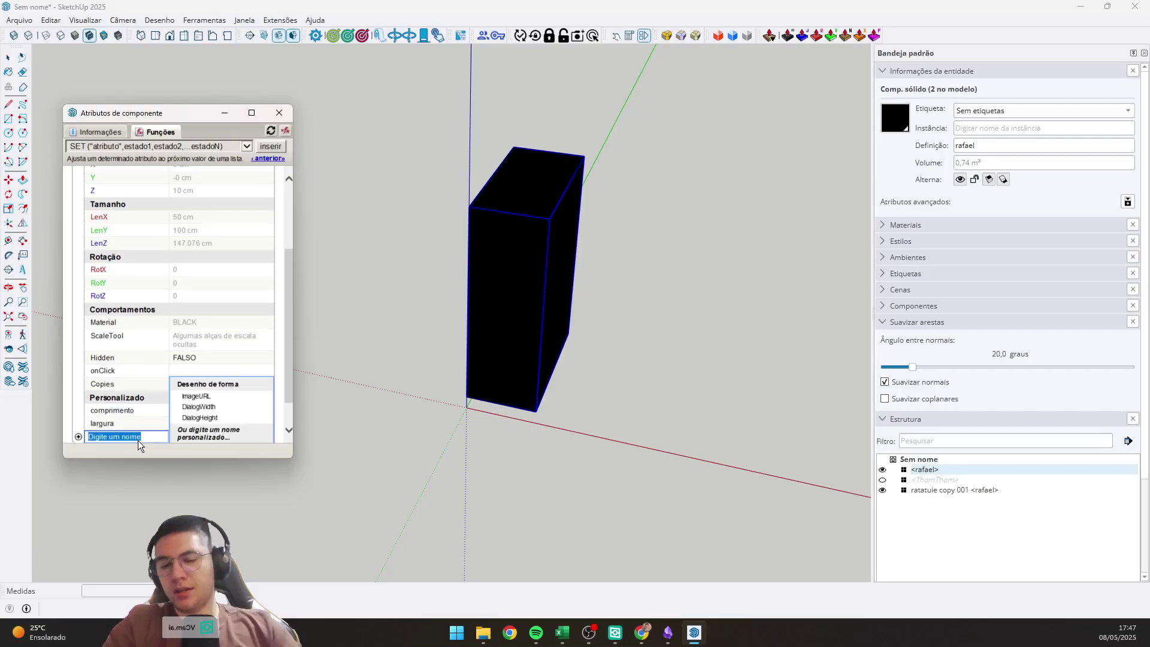
pyautogui.write('spessura')
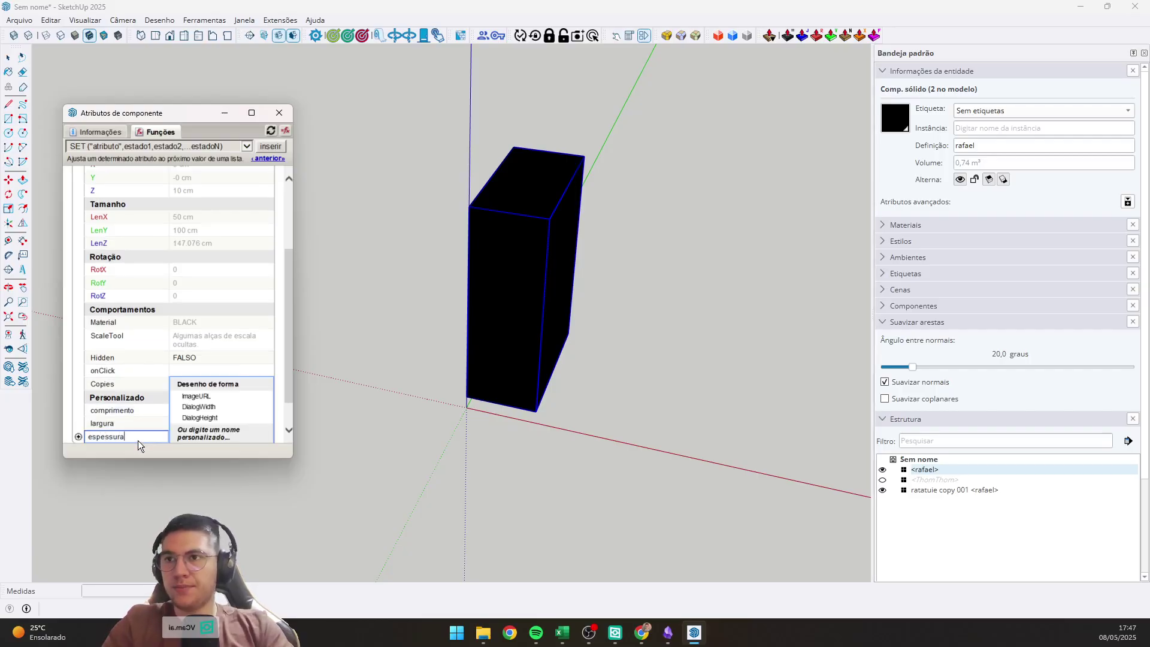
pyautogui.press('Return')
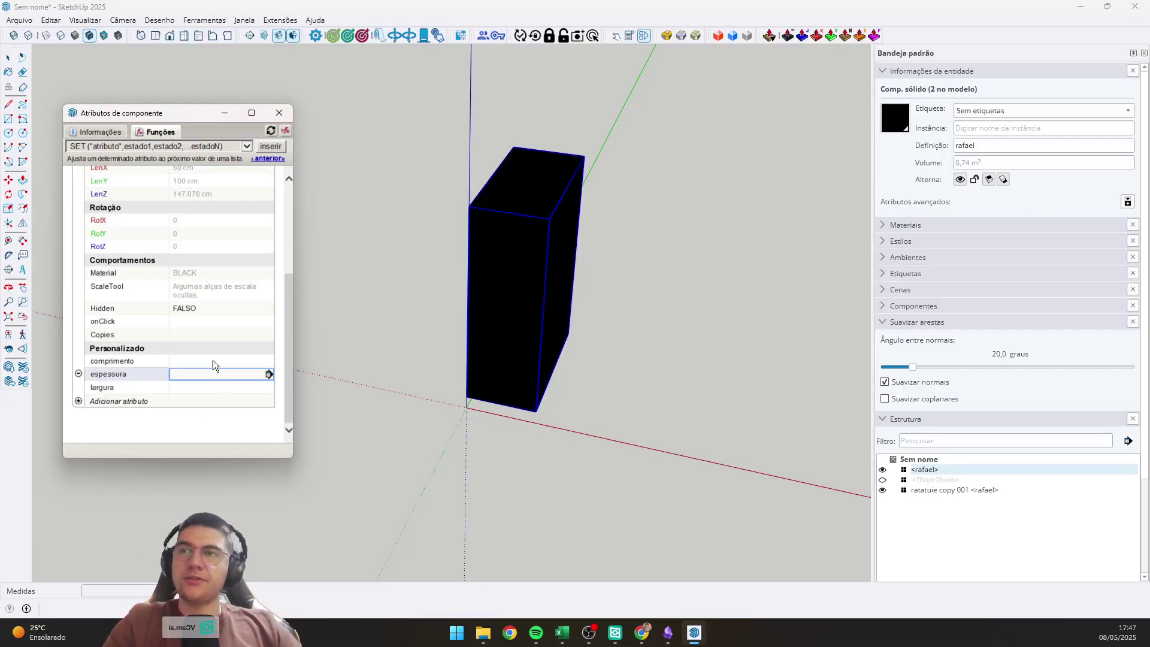
# Link the comprimento attribute to the box's LenX size with a formula.
pyautogui.click(211, 360)
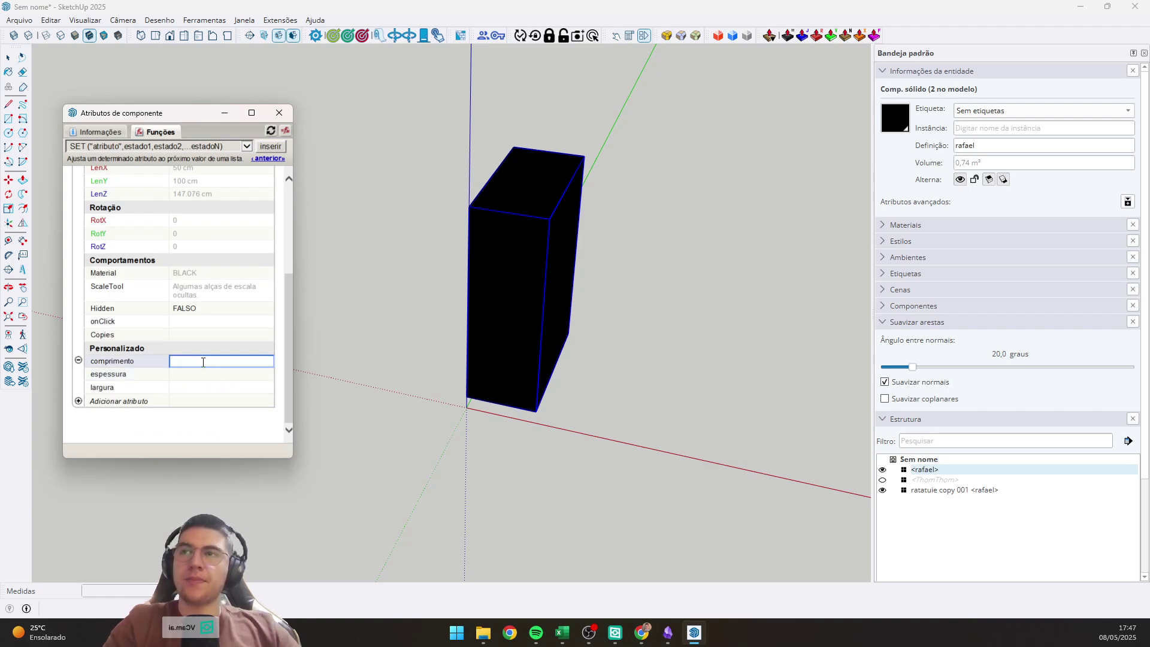
pyautogui.write('=')
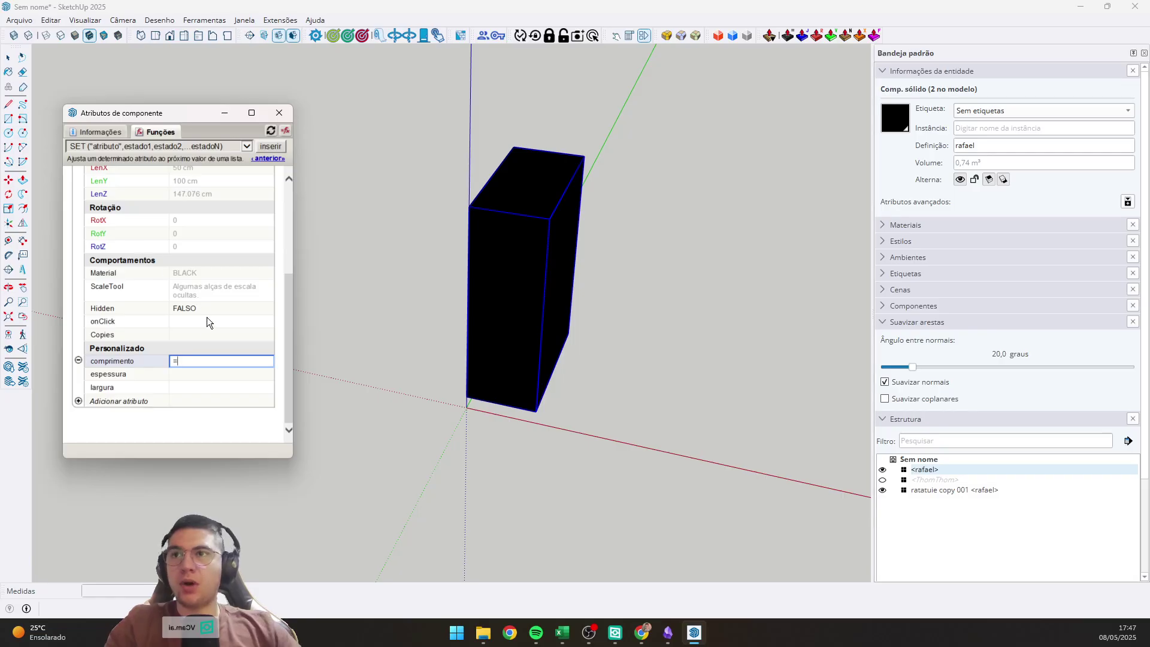
pyautogui.scroll(3, 206, 317)
pyautogui.click(288, 293)
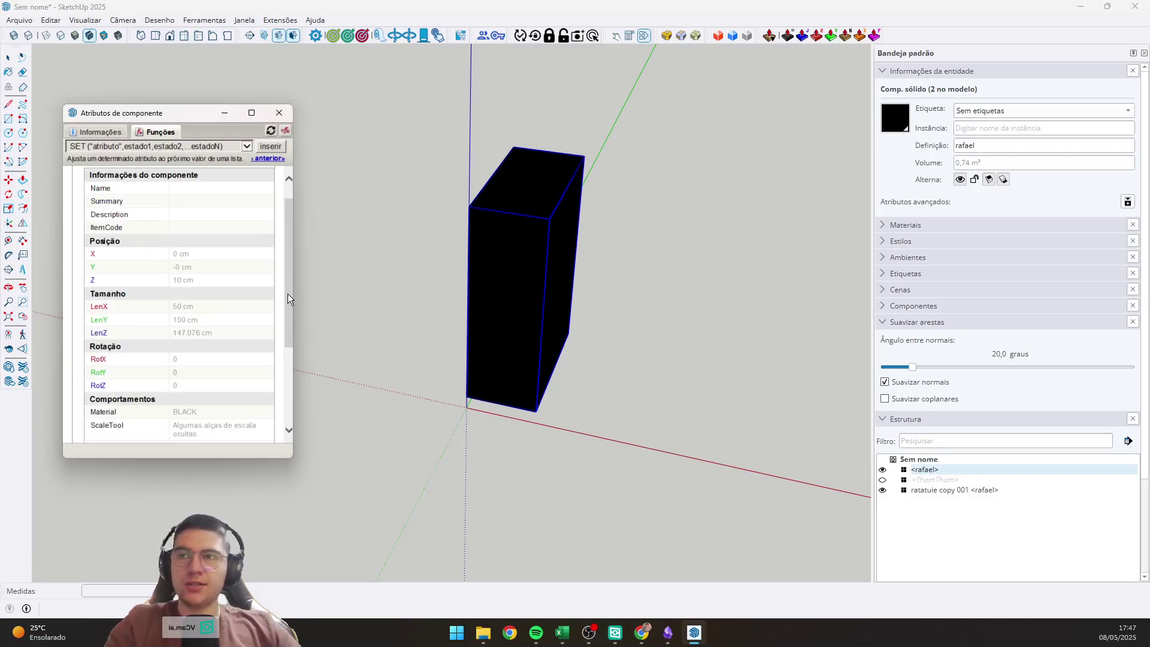
pyautogui.scroll(-3, 271, 278)
# Link the espessura attribute to the box's LenZ size with a formula.
pyautogui.click(205, 375)
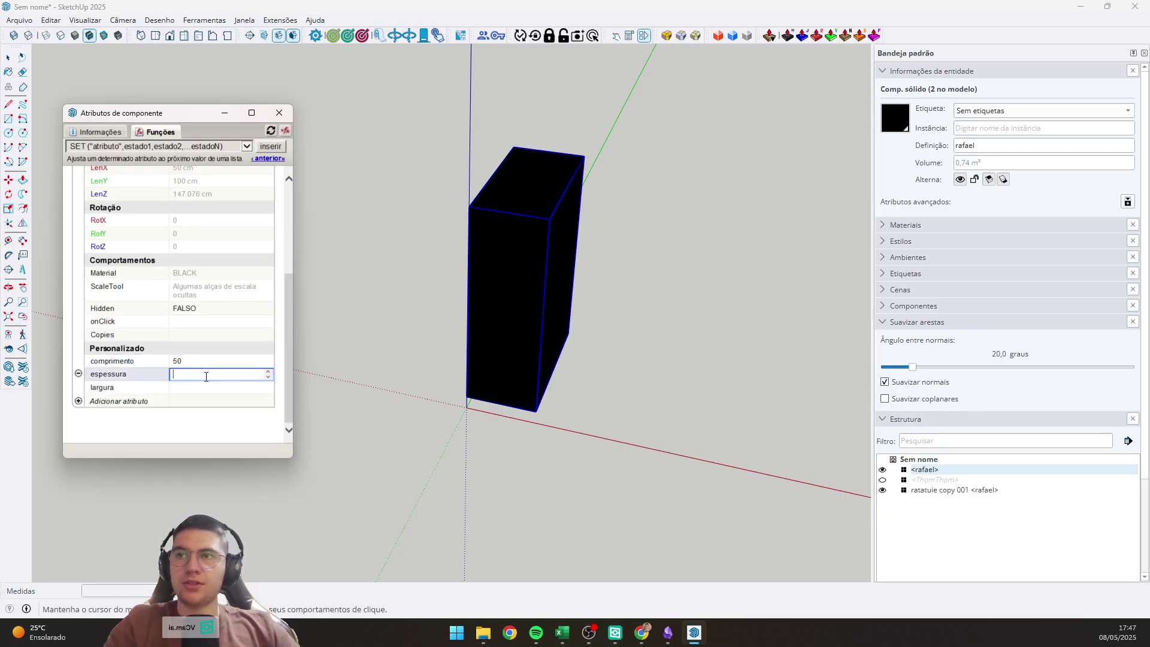
pyautogui.write('=')
pyautogui.scroll(3, 207, 375)
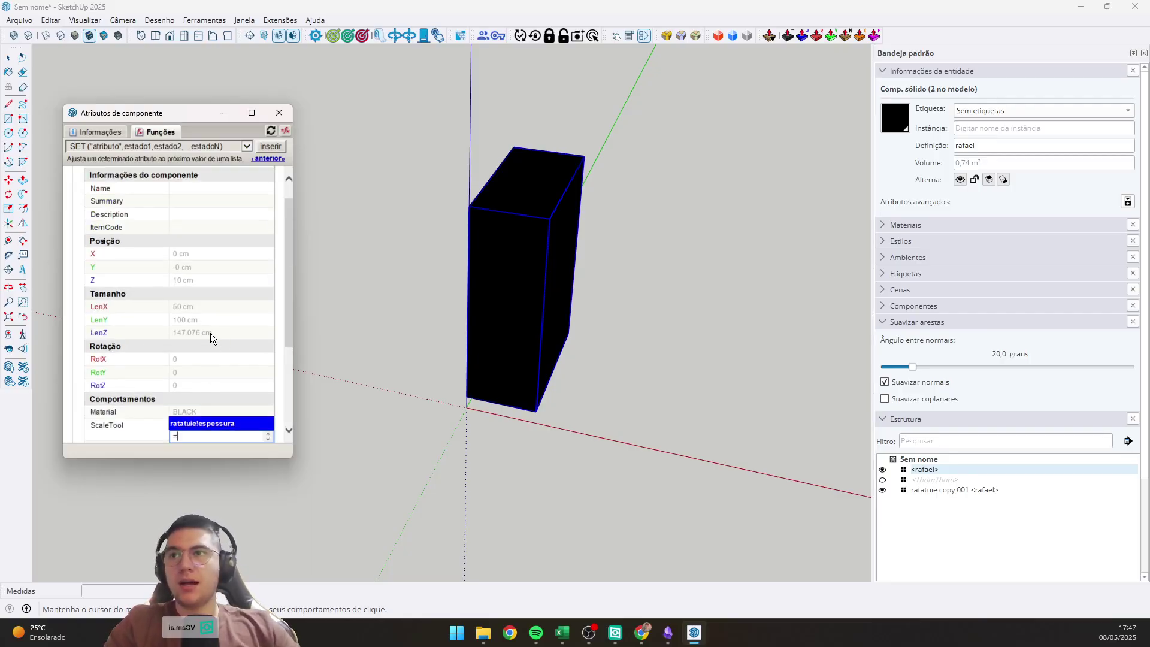
pyautogui.press('Return')
pyautogui.press('Return')
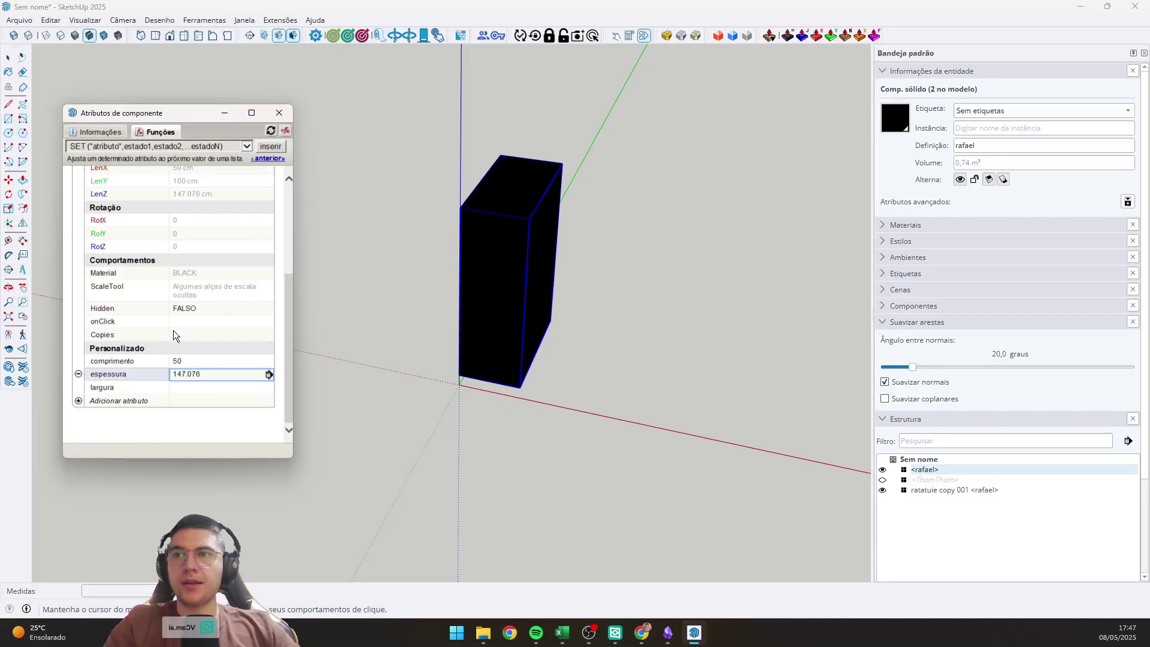
# Set the largura attribute to the formula =leny.
pyautogui.click(186, 387)
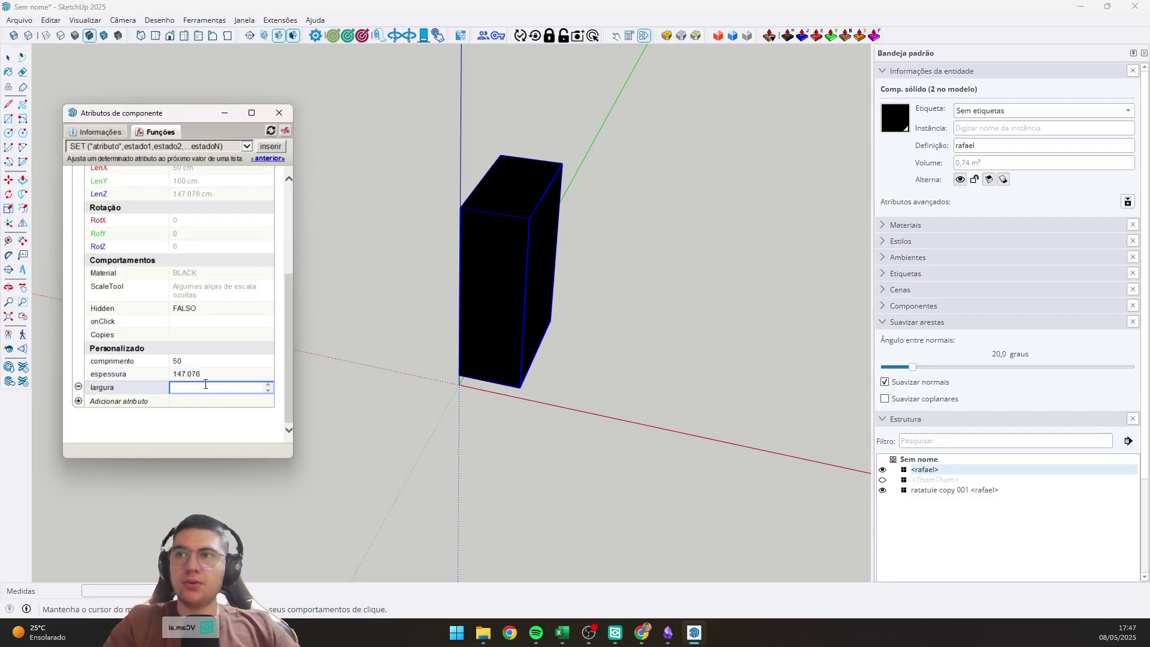
pyautogui.write('=')
pyautogui.write('100')
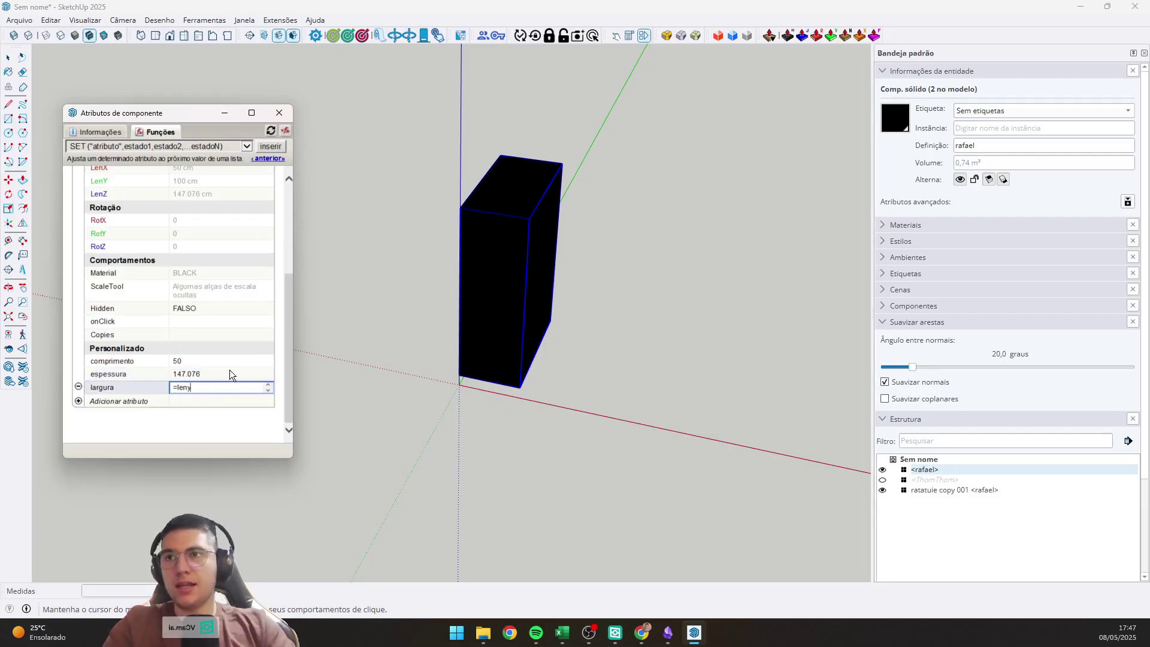
pyautogui.press('Return')
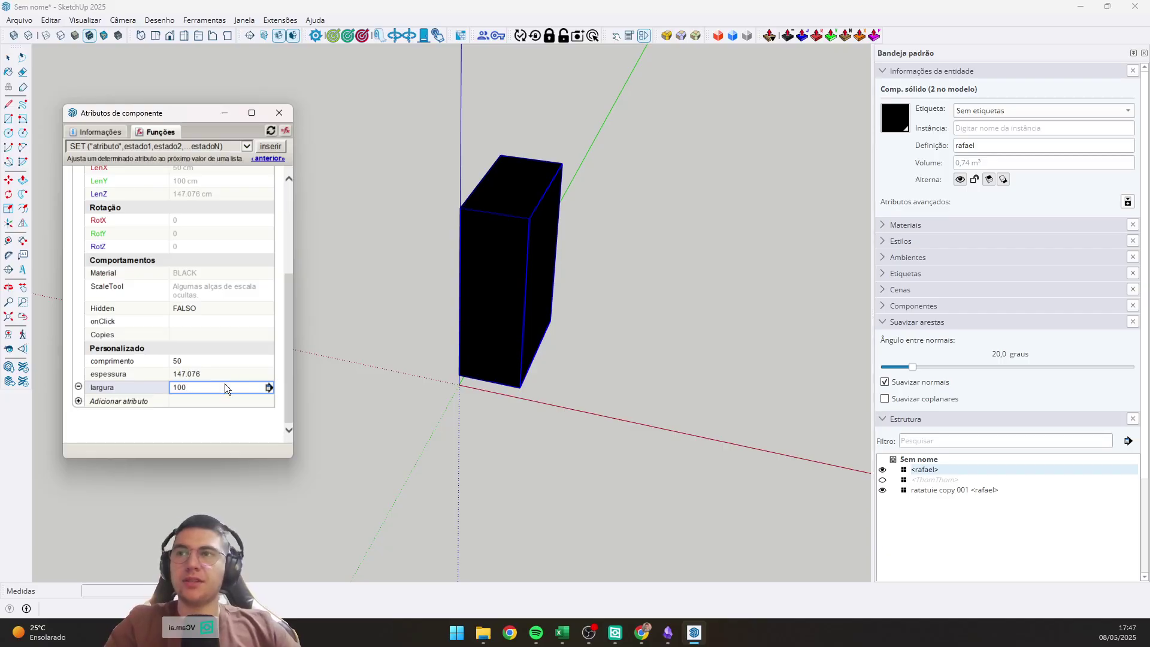
pyautogui.click(253, 374)
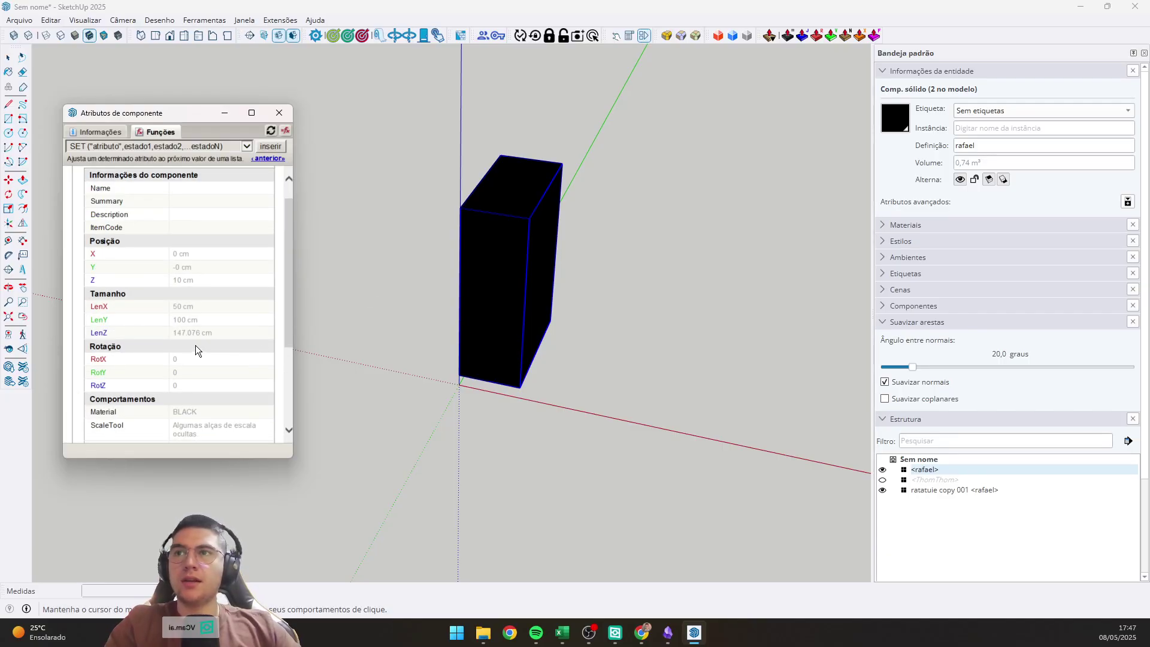
pyautogui.click(217, 333)
pyautogui.click(269, 334)
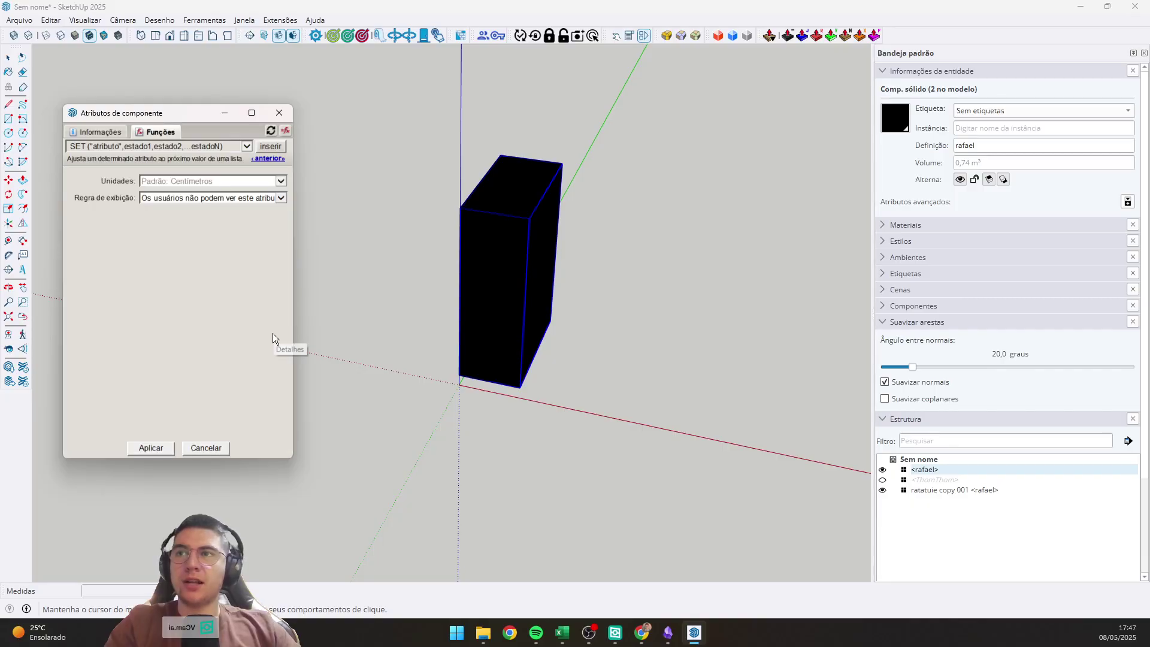
pyautogui.click(205, 447)
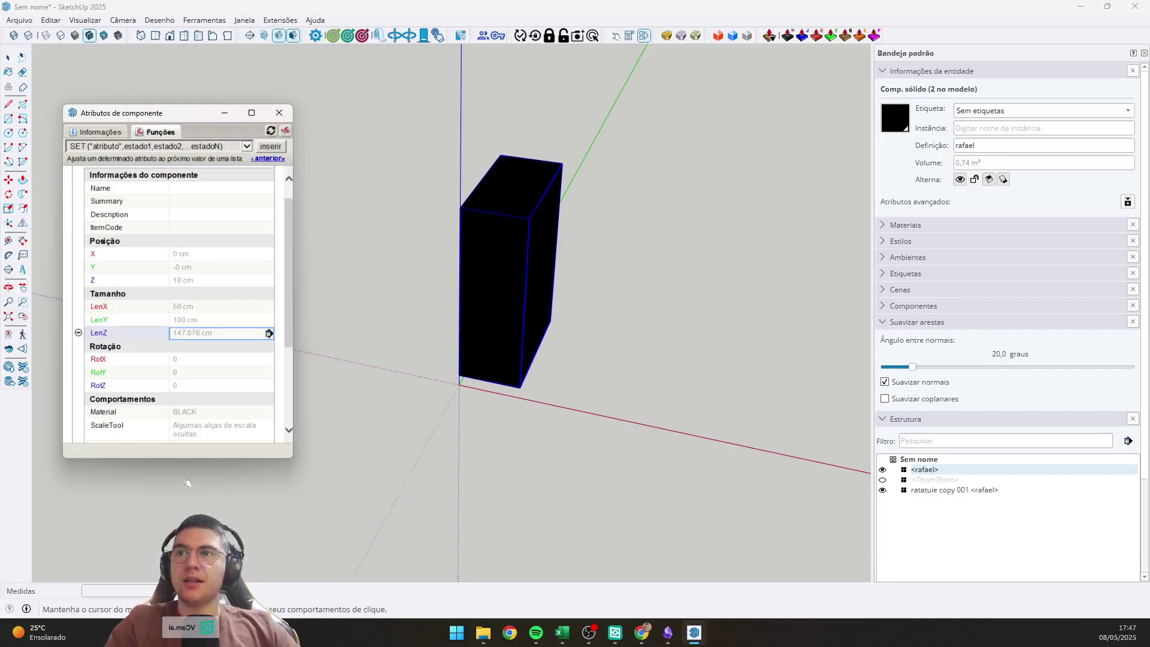
pyautogui.click(269, 334)
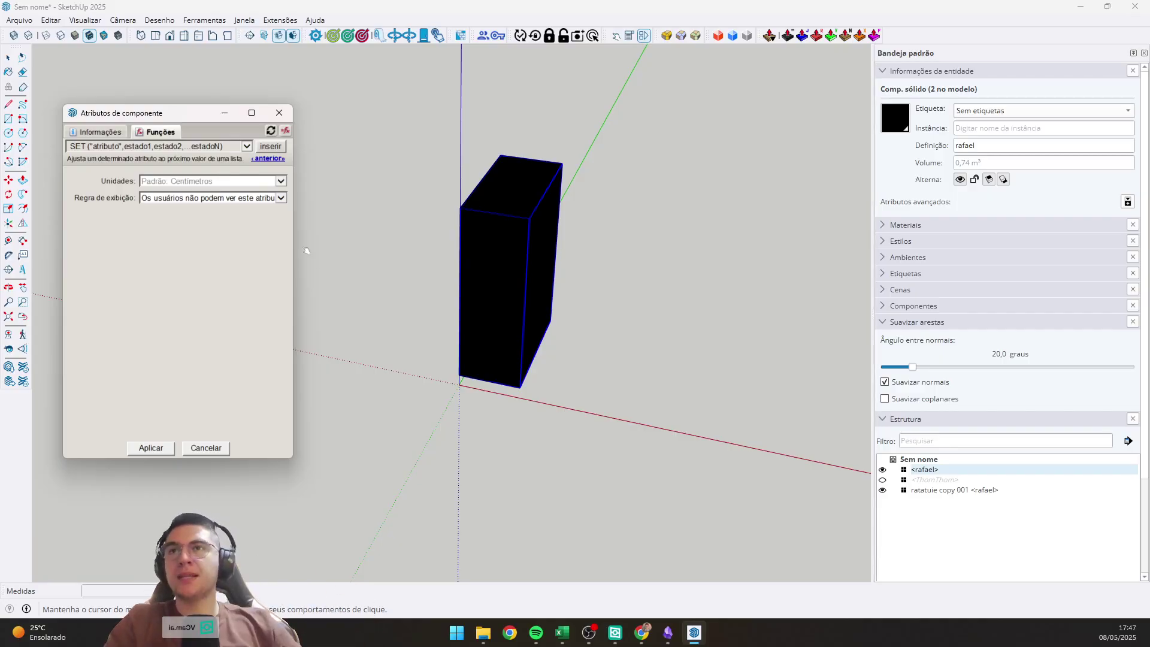
pyautogui.click(251, 147)
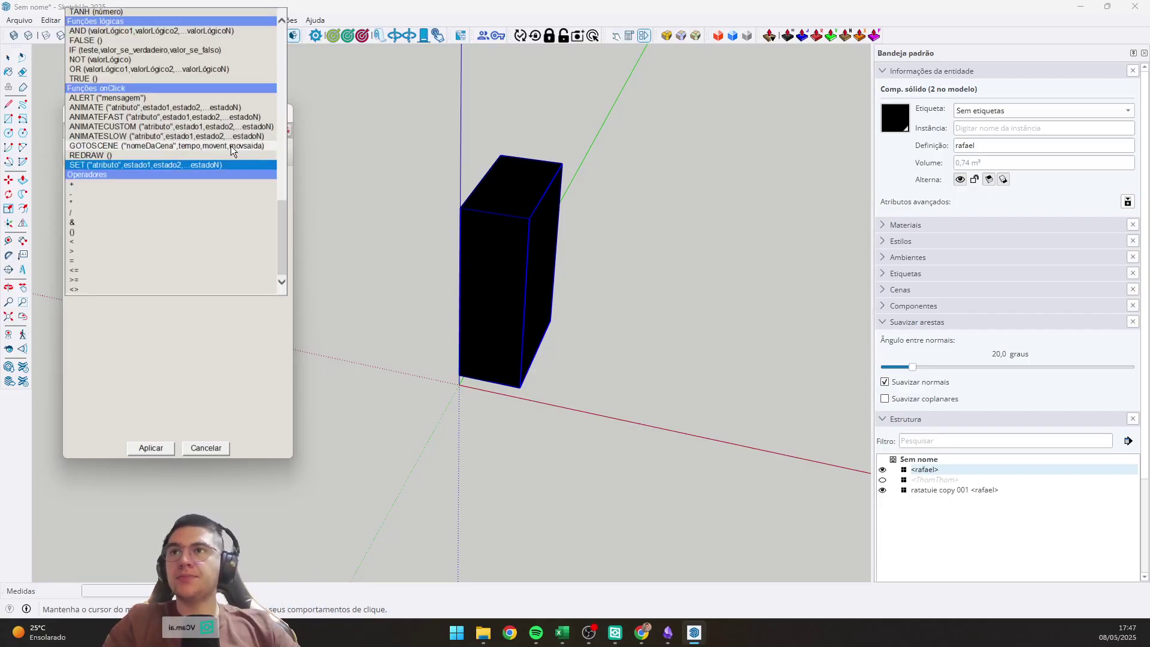
pyautogui.scroll(-5, 231, 146)
pyautogui.click(316, 247)
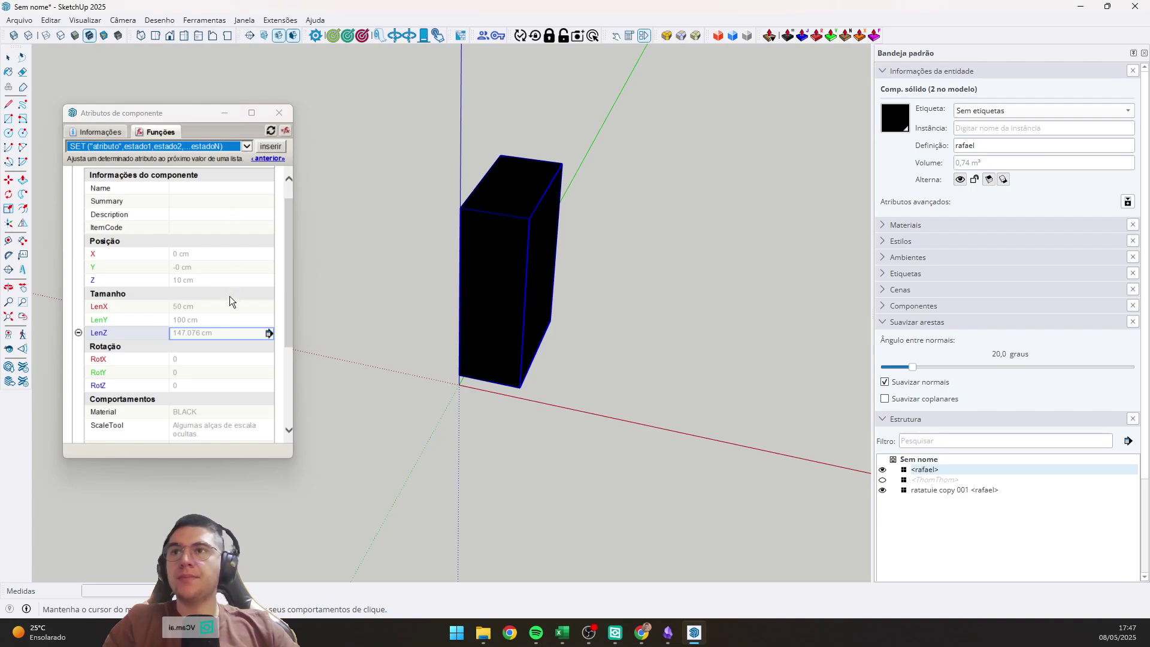
# Set the LenZ attribute's units to Centímetros and its display rule to let users select from a list.
pyautogui.click(269, 333)
pyautogui.click(217, 180)
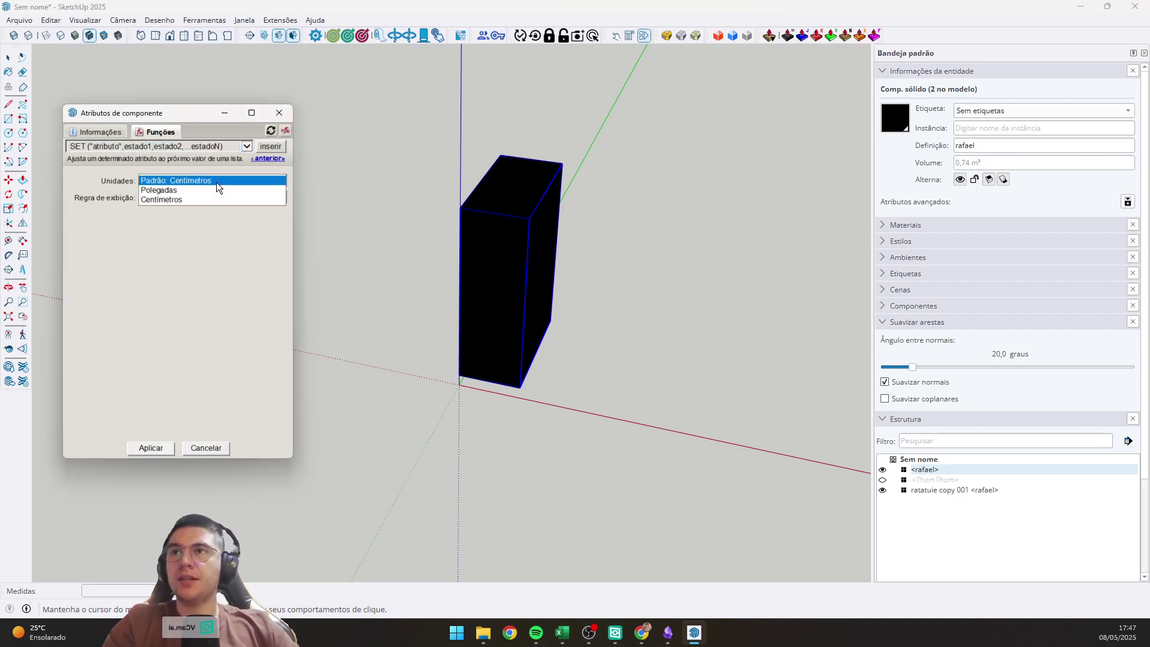
pyautogui.click(178, 200)
pyautogui.click(192, 197)
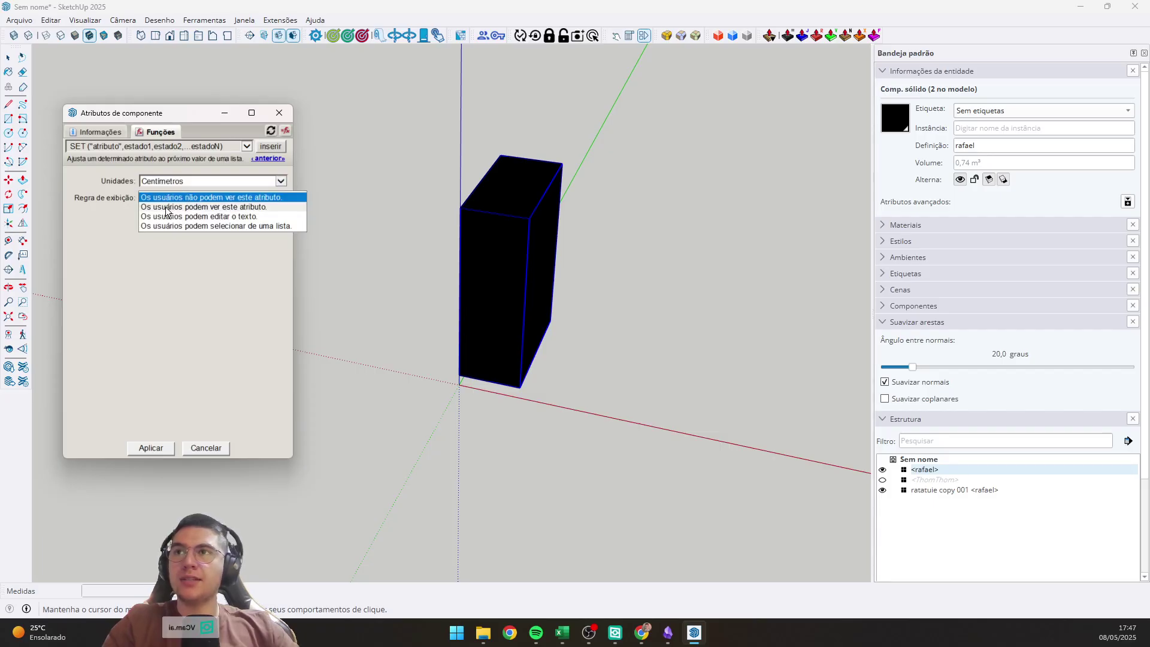
pyautogui.click(211, 225)
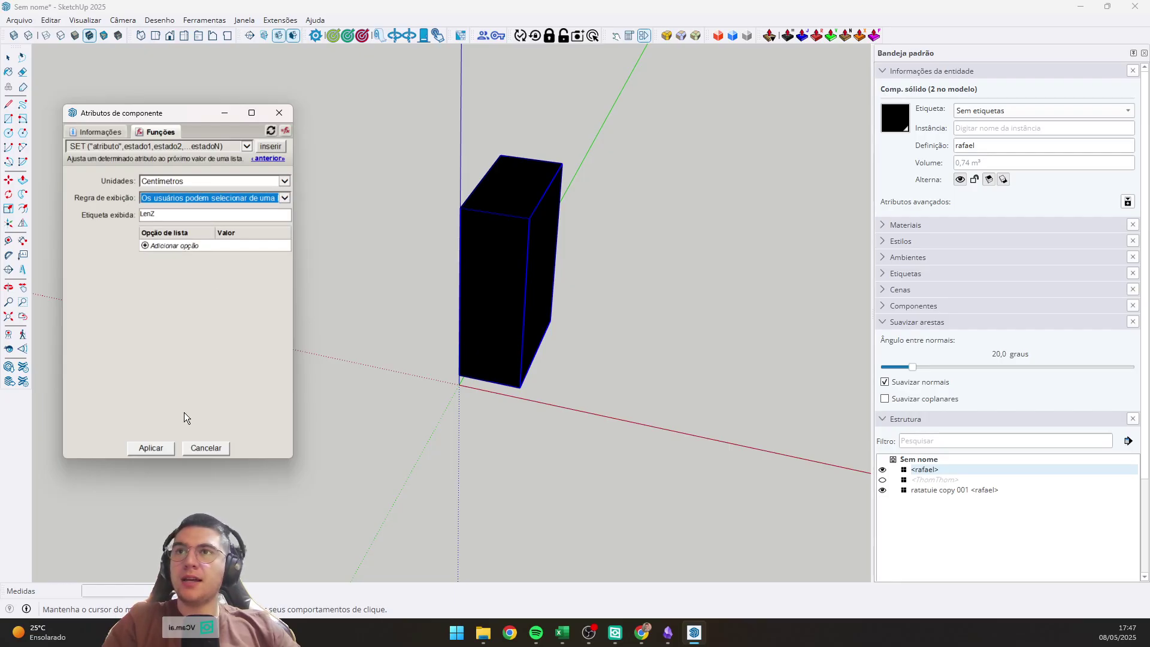
# Label the LenZ attribute "Espessura:" and add a list option 15mm with the value 1.55.
pyautogui.click(193, 218)
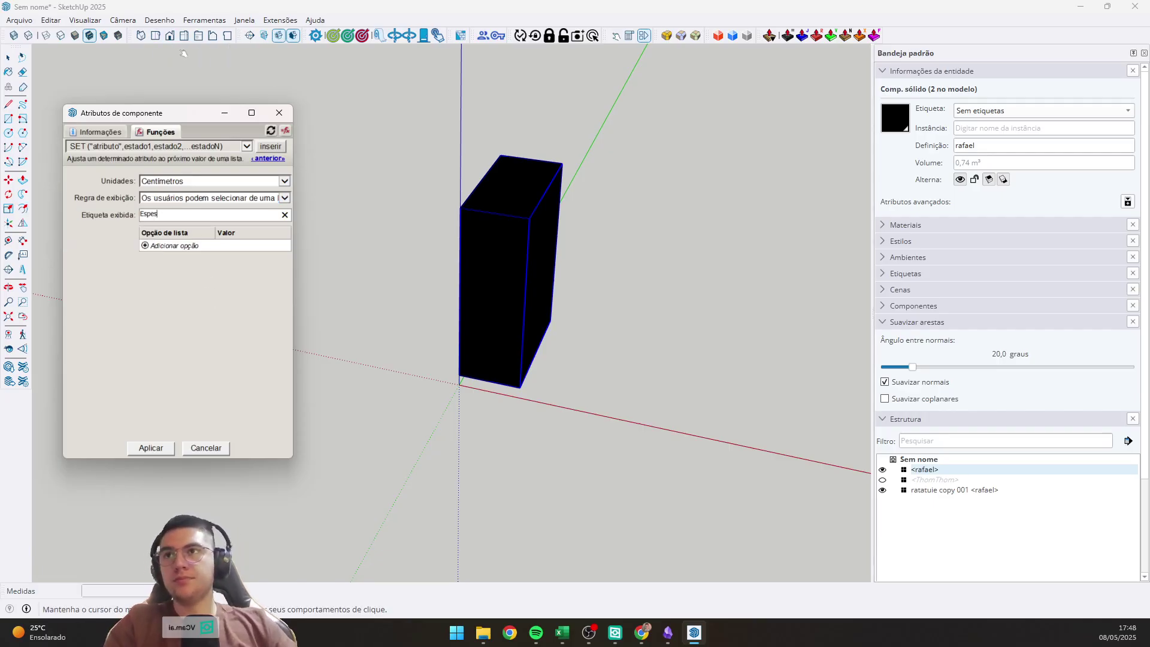
pyautogui.write('Espessura:')
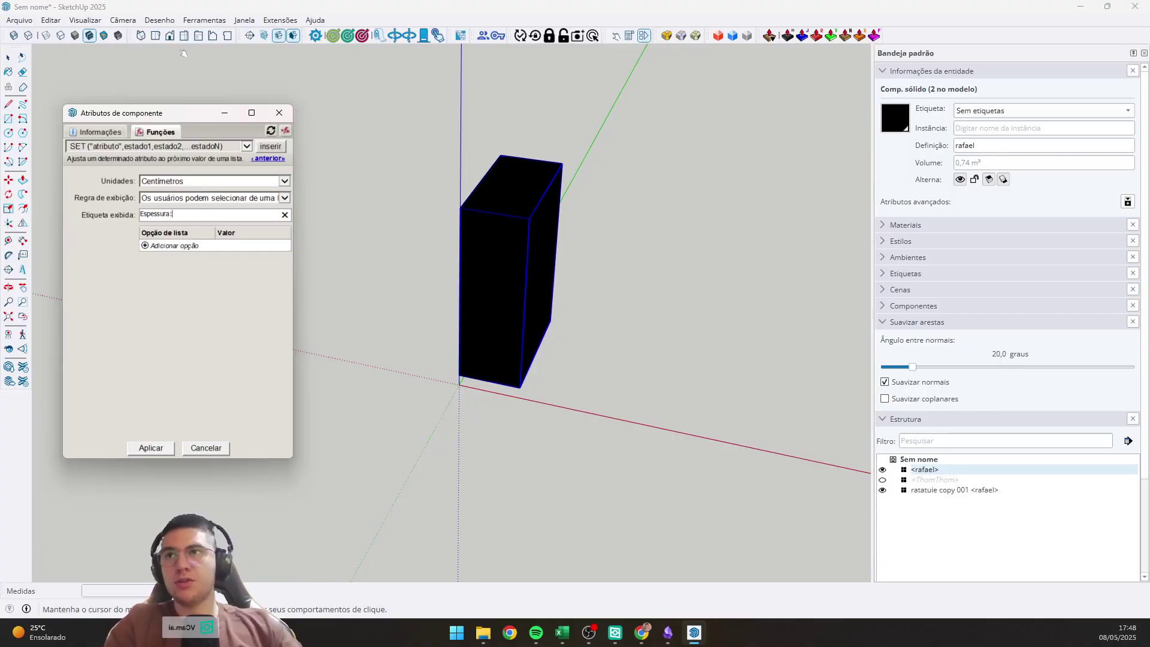
pyautogui.click(159, 245)
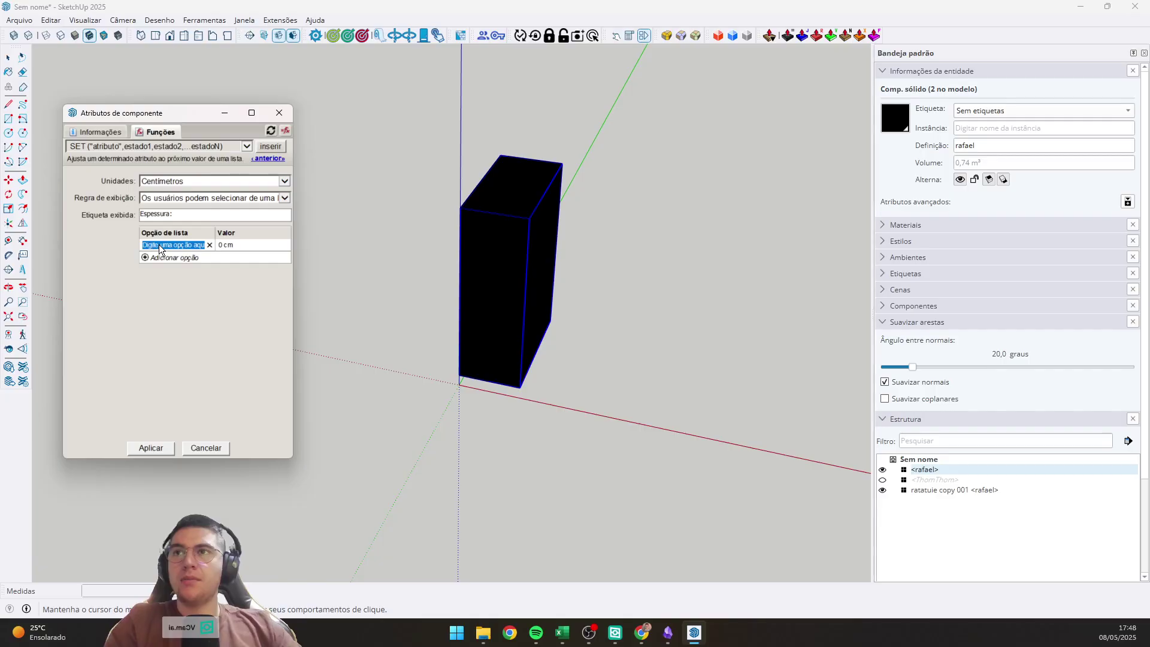
pyautogui.write('15')
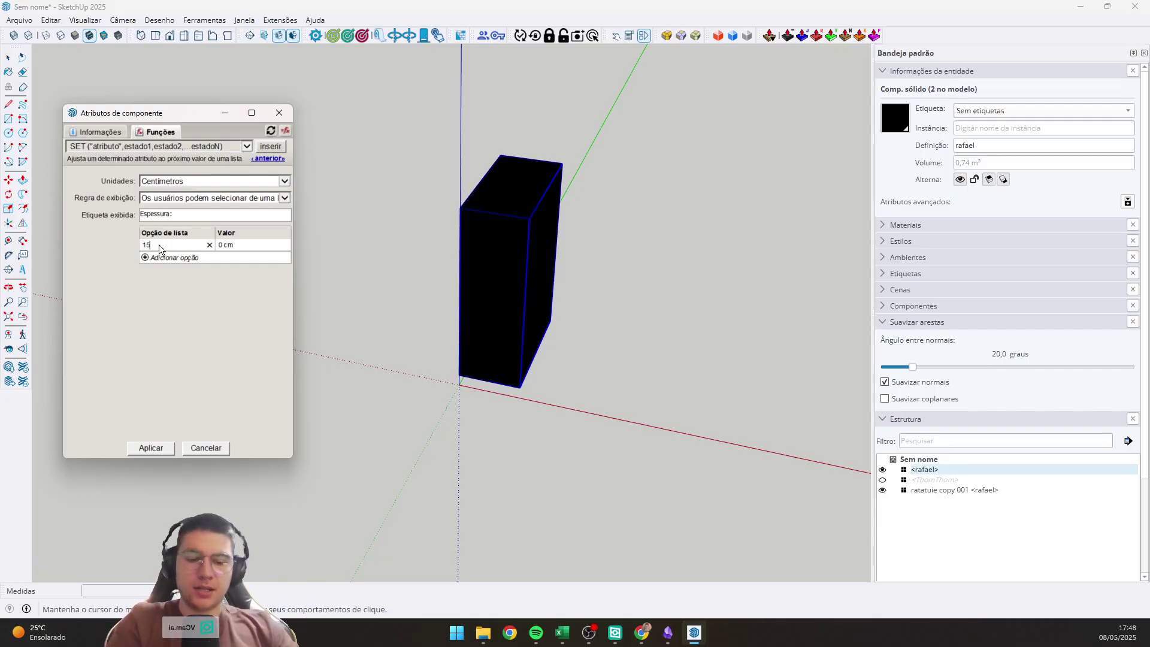
pyautogui.write('mm')
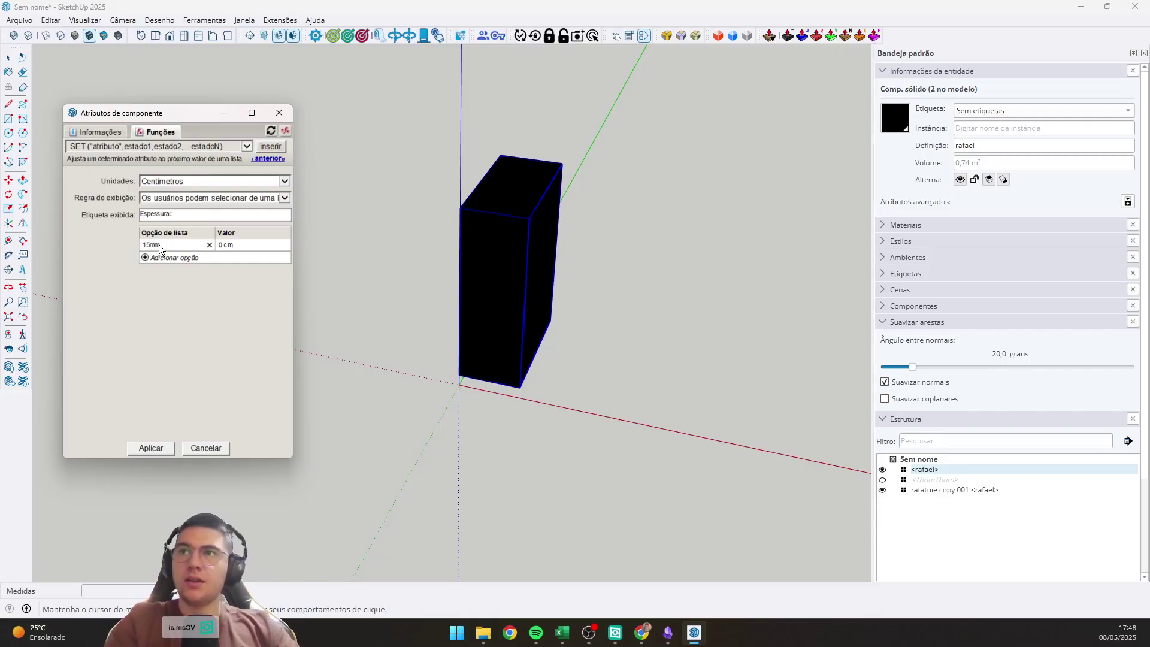
pyautogui.press('Tab')
pyautogui.write('1.55')
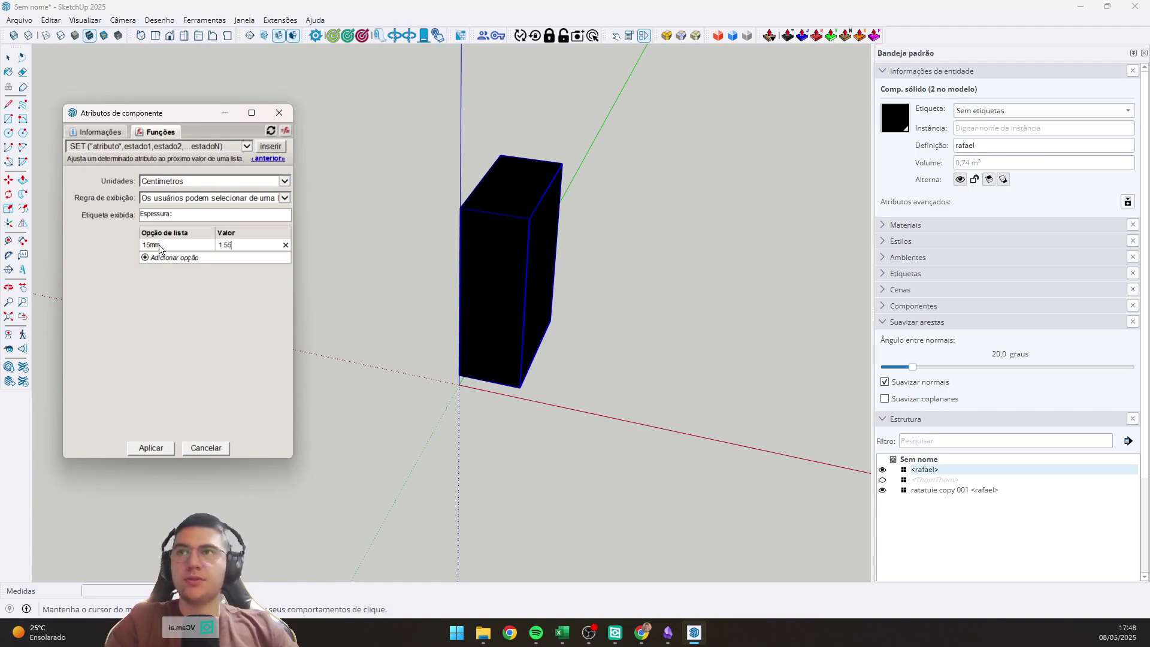
# Add a second LenZ list option 18mm with the value 1.85 and apply the attribute details.
pyautogui.press('Tab')
pyautogui.write('1')
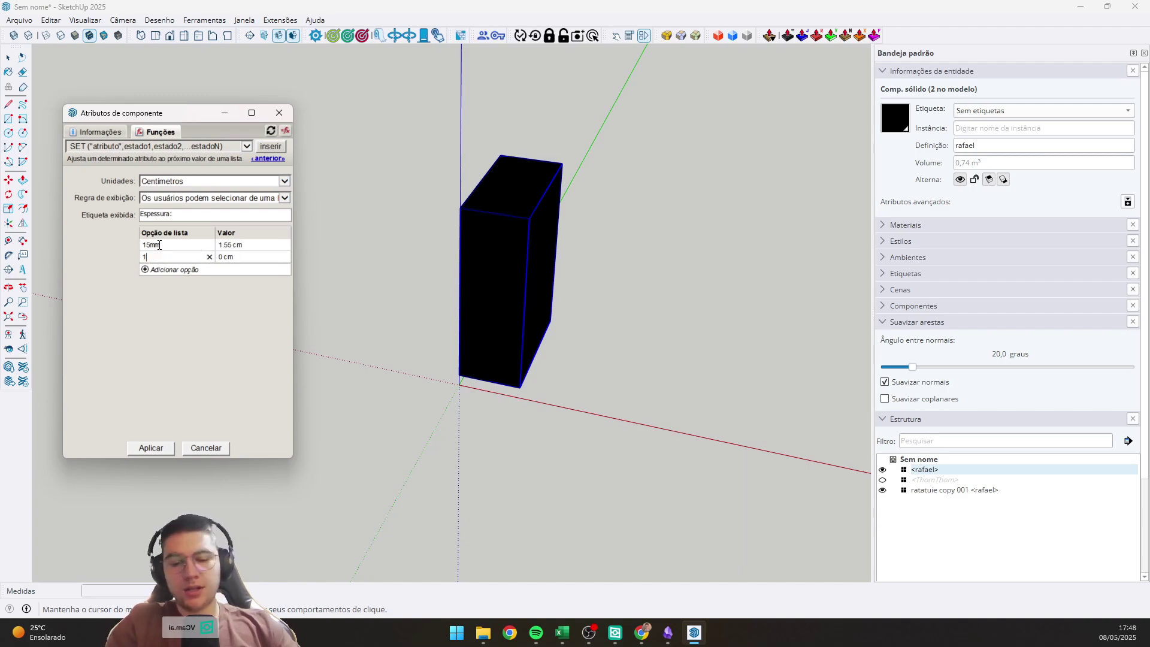
pyautogui.write('8mm')
pyautogui.press('Tab')
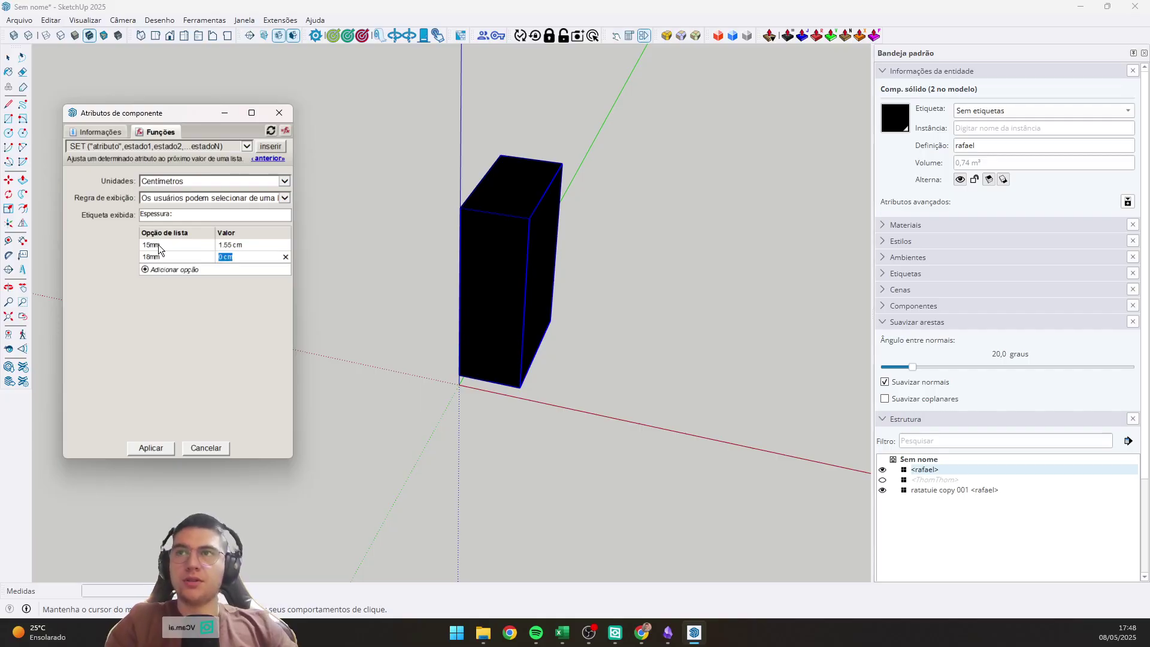
pyautogui.write('1.85')
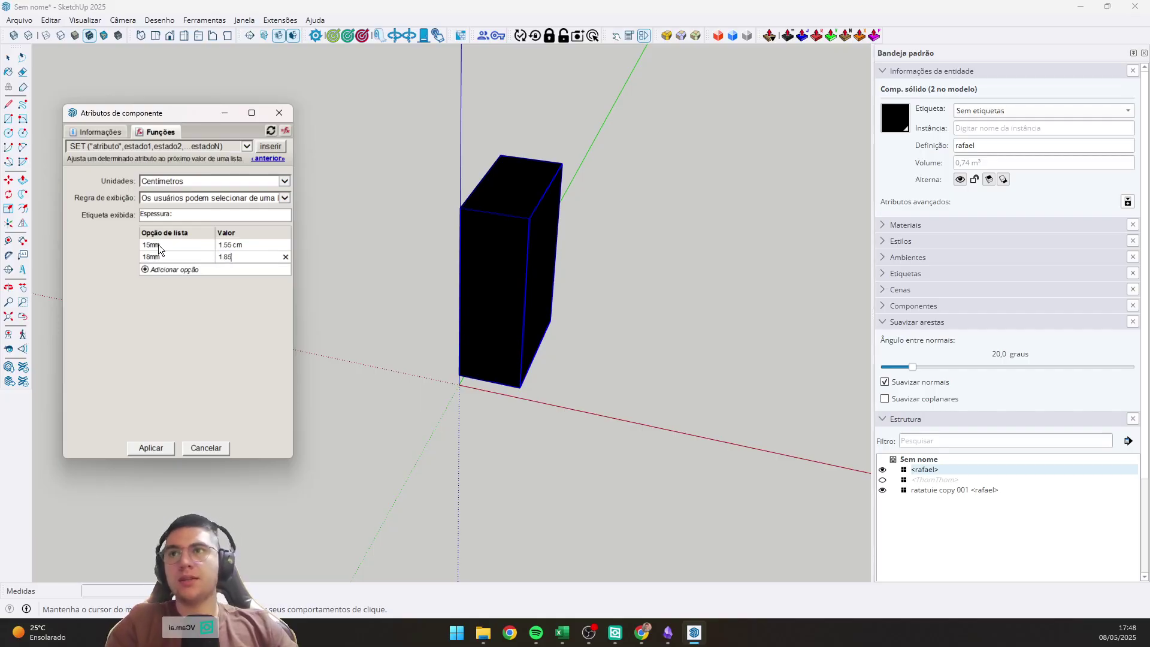
pyautogui.press('Tab')
pyautogui.click(154, 450)
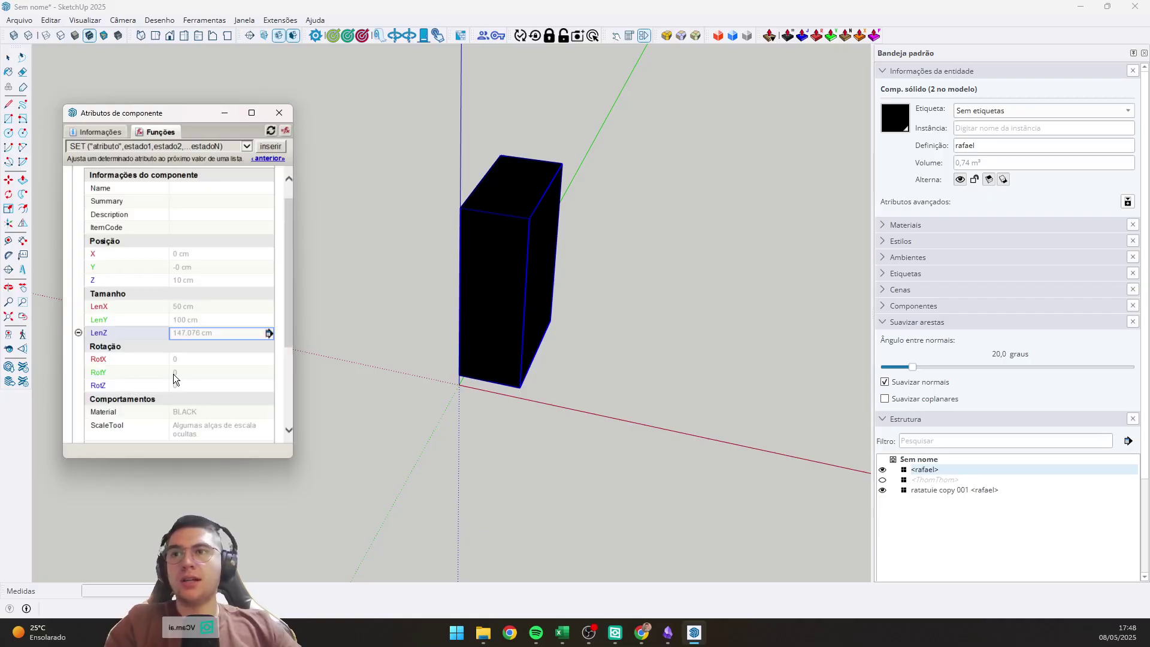
pyautogui.click(264, 319)
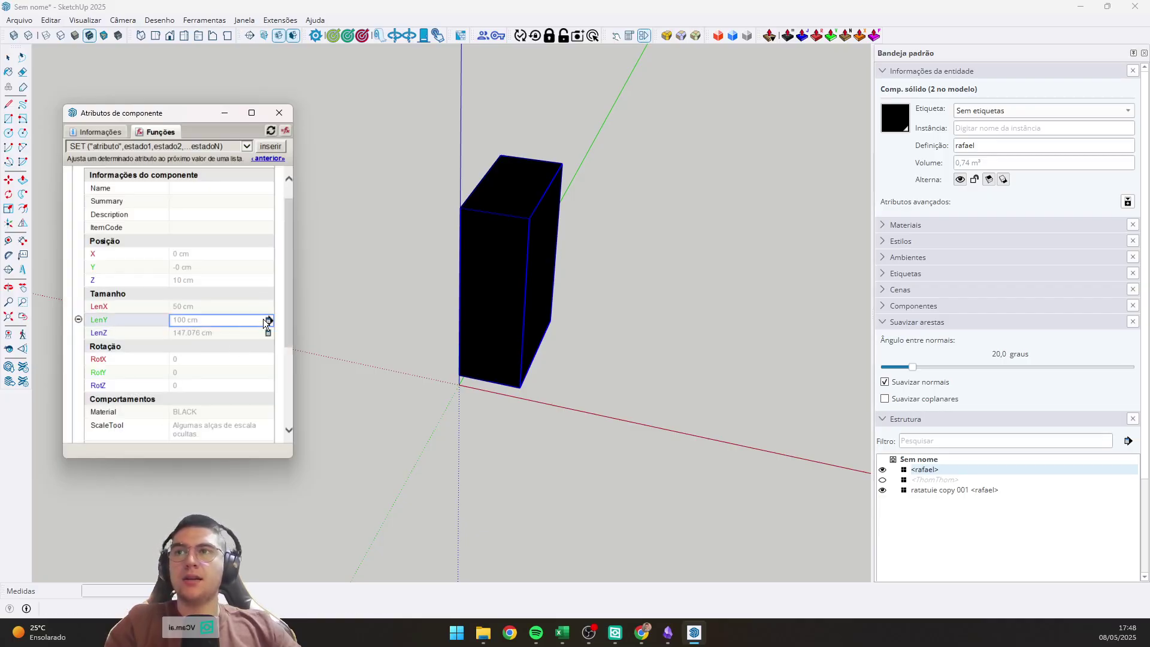
pyautogui.click(268, 322)
pyautogui.click(213, 179)
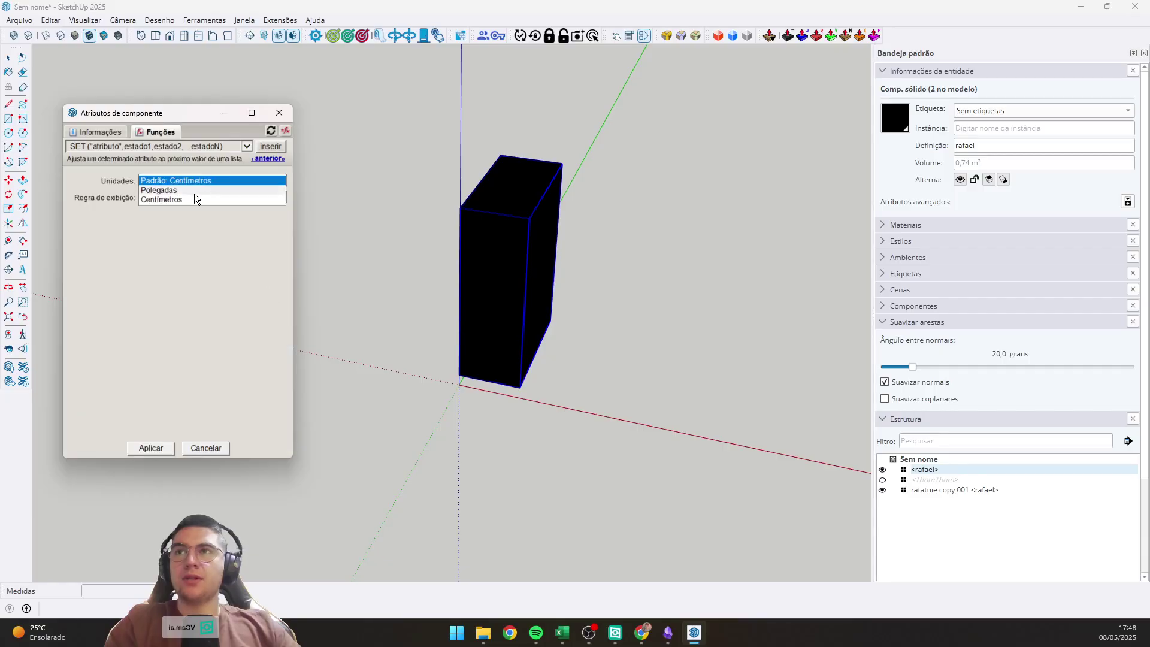
pyautogui.click(194, 193)
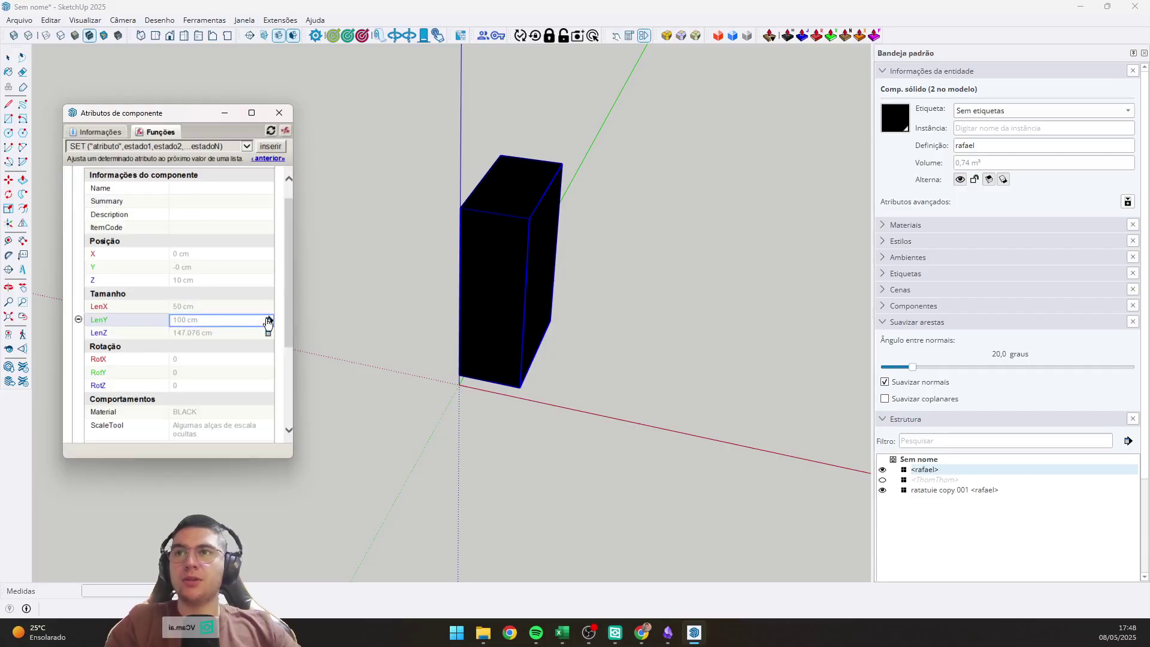
# Set the LenY attribute's display rule to "Os usuários podem editar o texto" in its details.
pyautogui.click(268, 322)
pyautogui.click(189, 193)
pyautogui.click(178, 206)
pyautogui.click(195, 199)
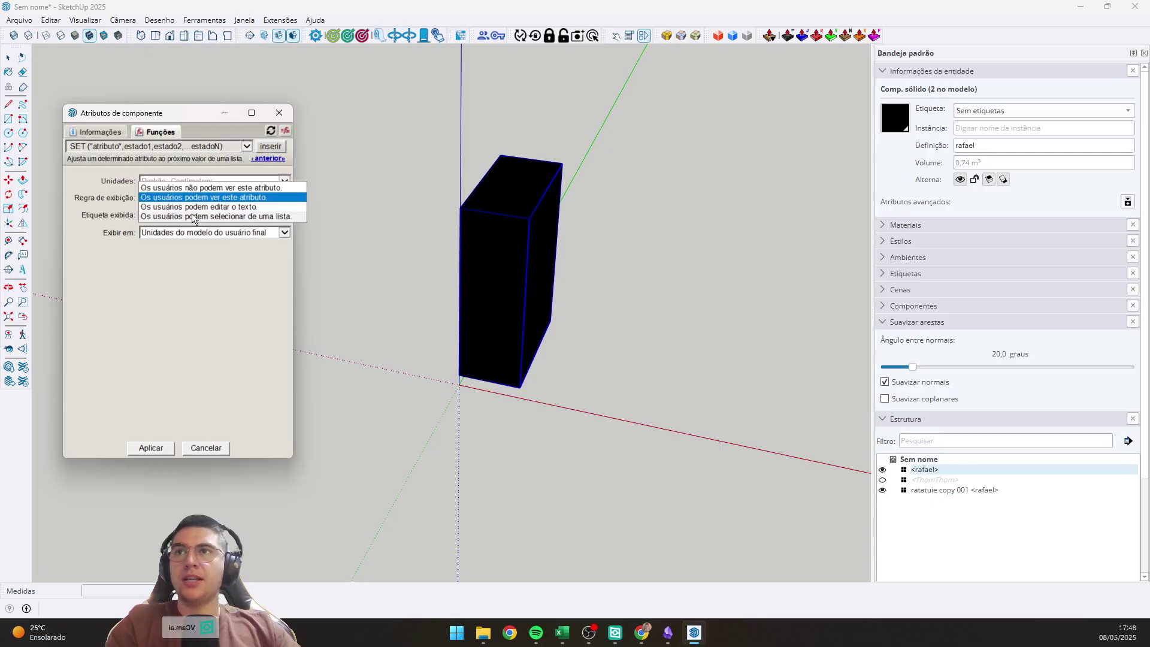
pyautogui.click(192, 206)
# Label the LenY attribute "Largura:", show it in Milímetros and apply the details.
pyautogui.press('Tab')
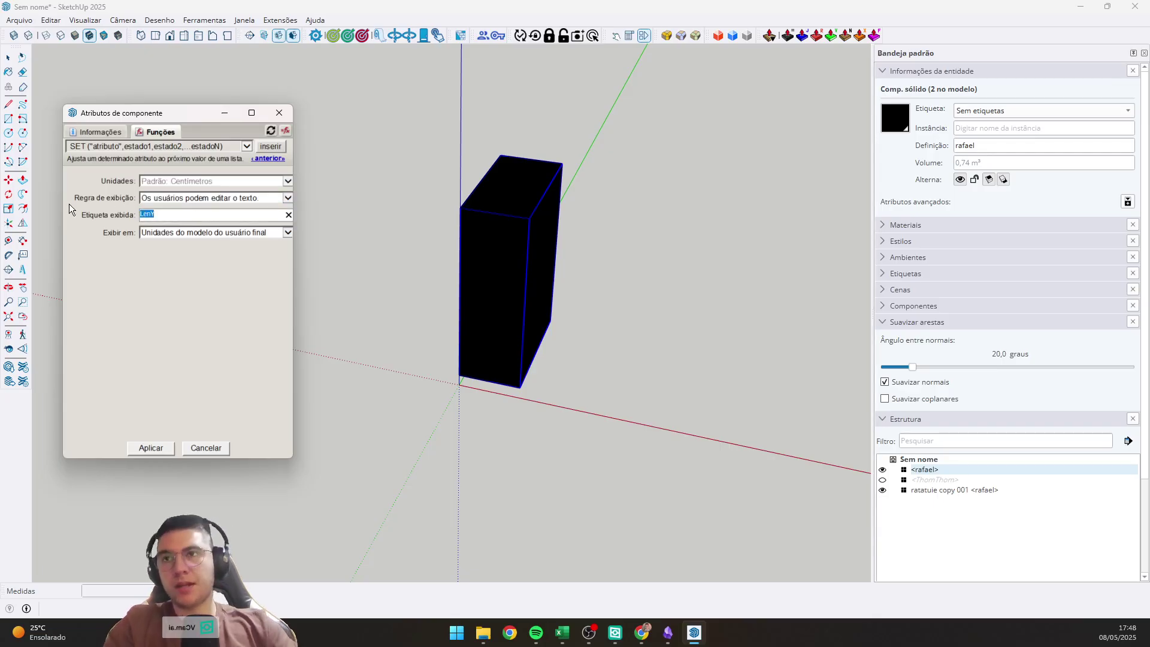
pyautogui.write('Largure')
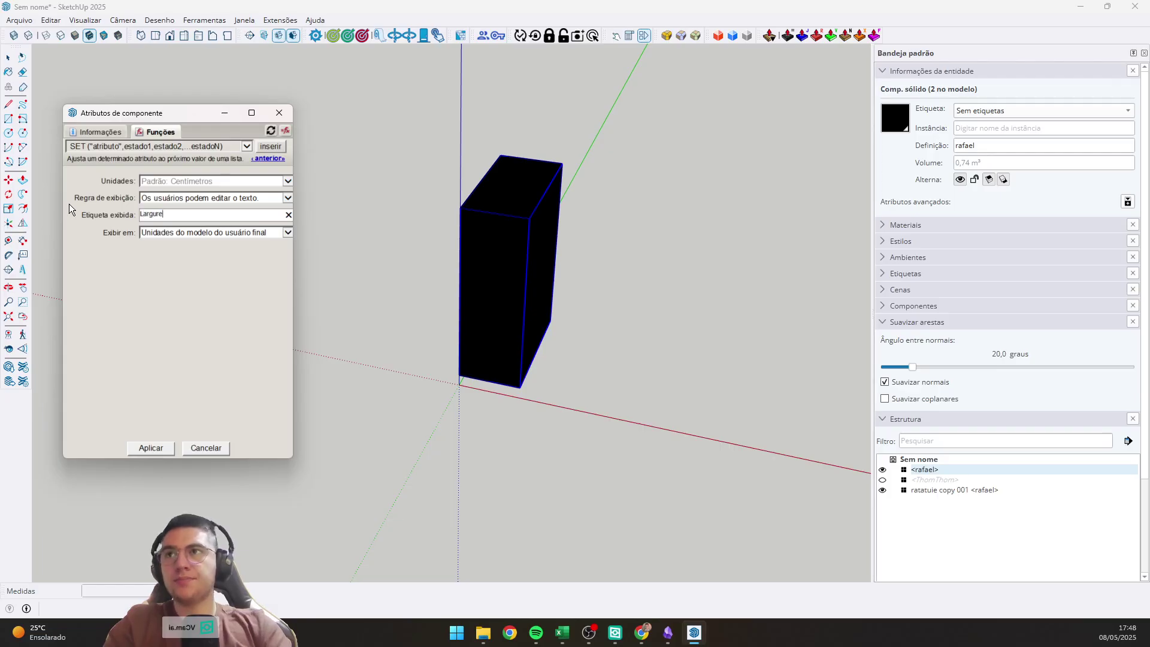
pyautogui.press('BackSpace')
pyautogui.write('a:')
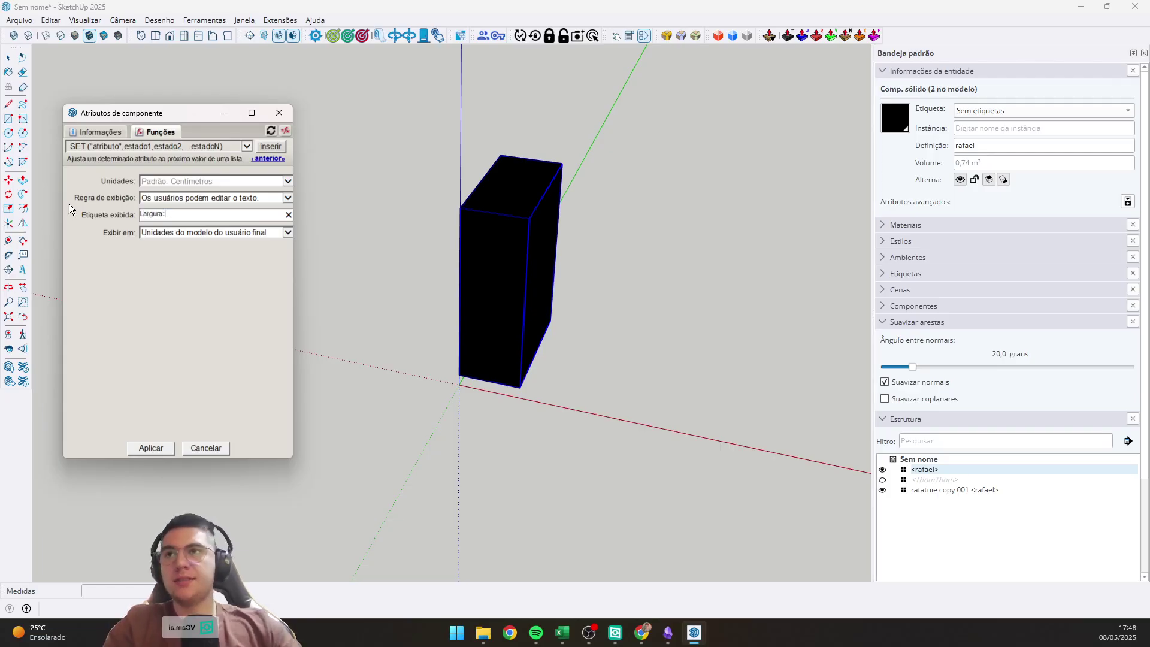
pyautogui.click(192, 234)
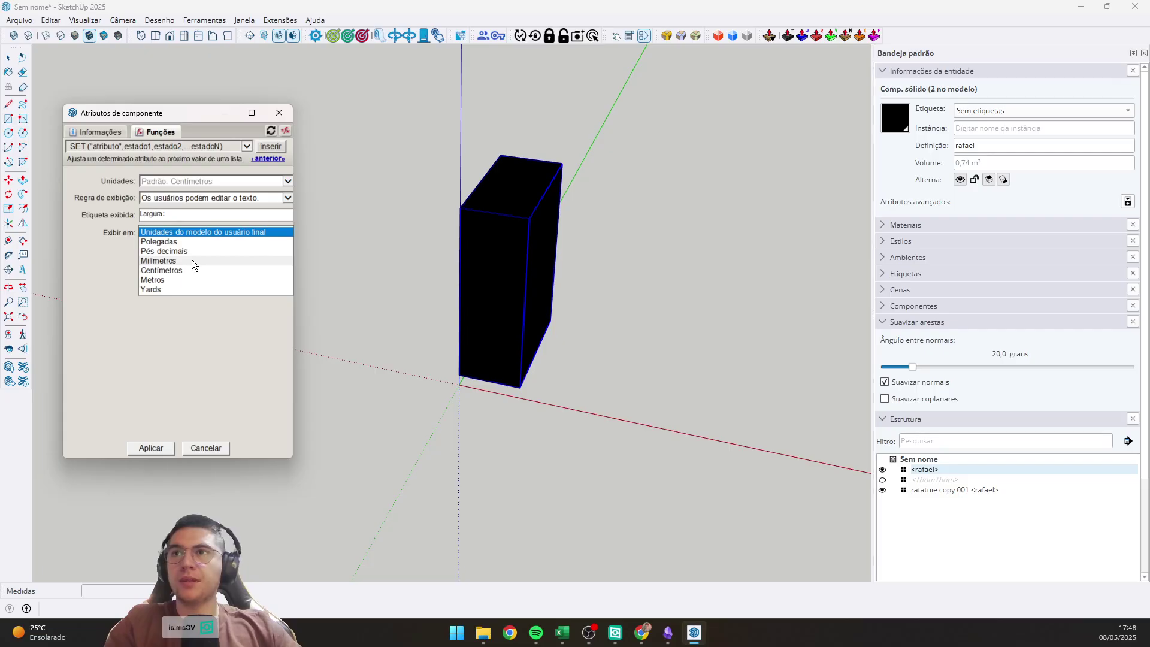
pyautogui.click(190, 260)
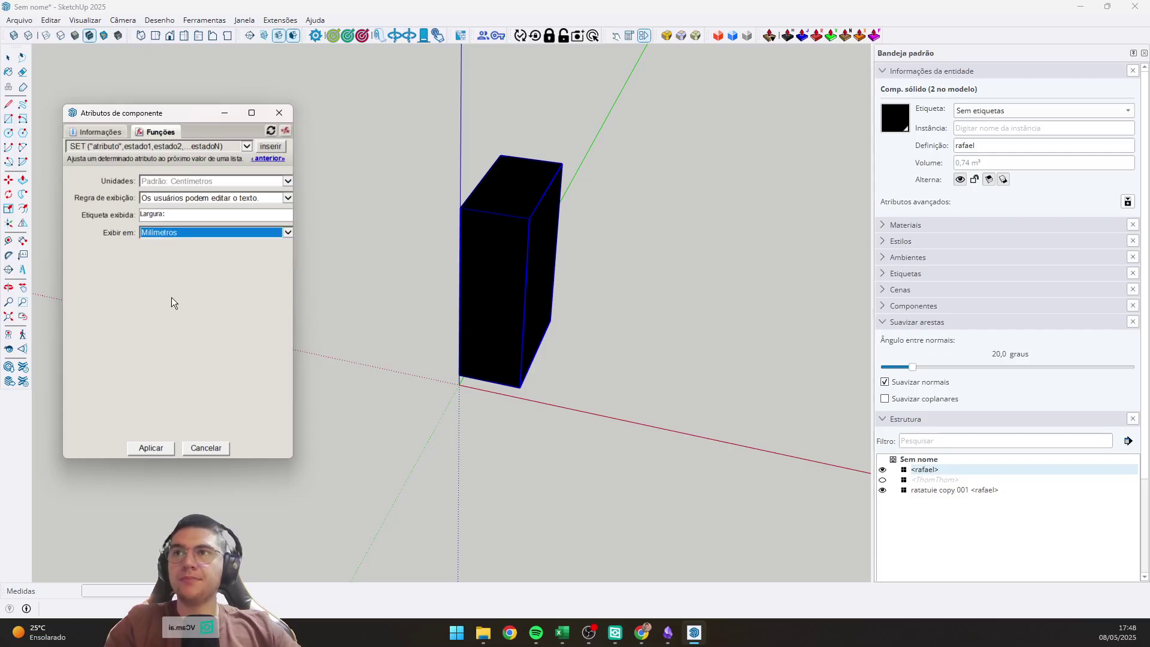
pyautogui.click(151, 447)
# Set the LenX attribute's units to Centímetros and its display rule to let users edit the text.
pyautogui.click(269, 307)
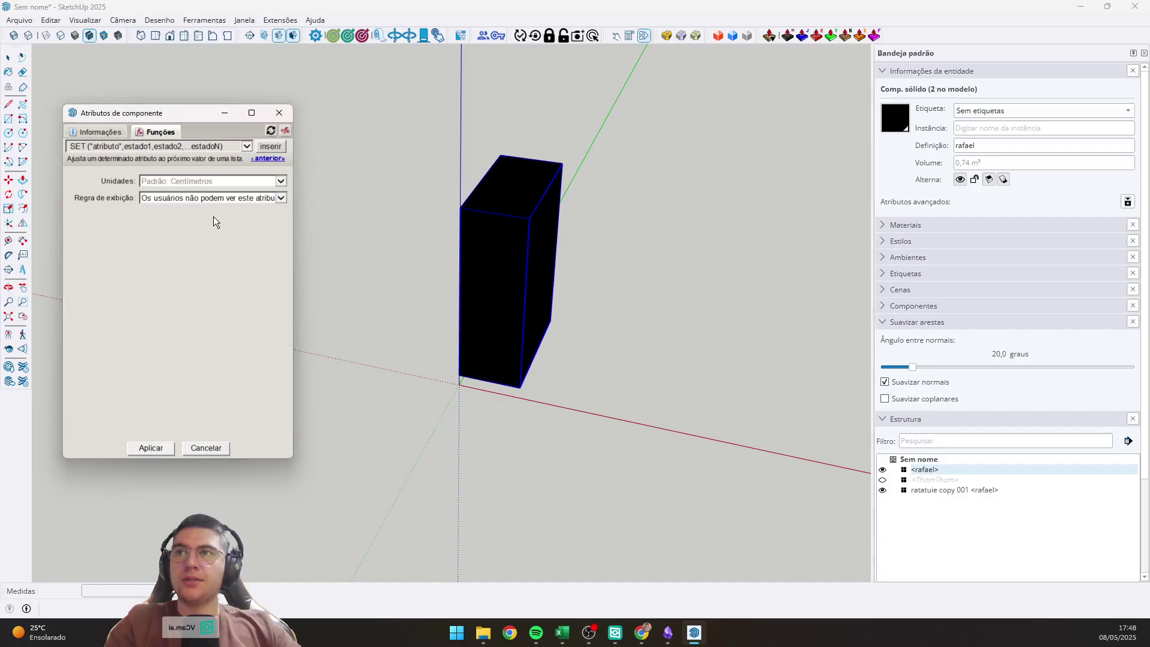
pyautogui.click(186, 180)
pyautogui.click(188, 199)
pyautogui.click(186, 198)
pyautogui.click(183, 216)
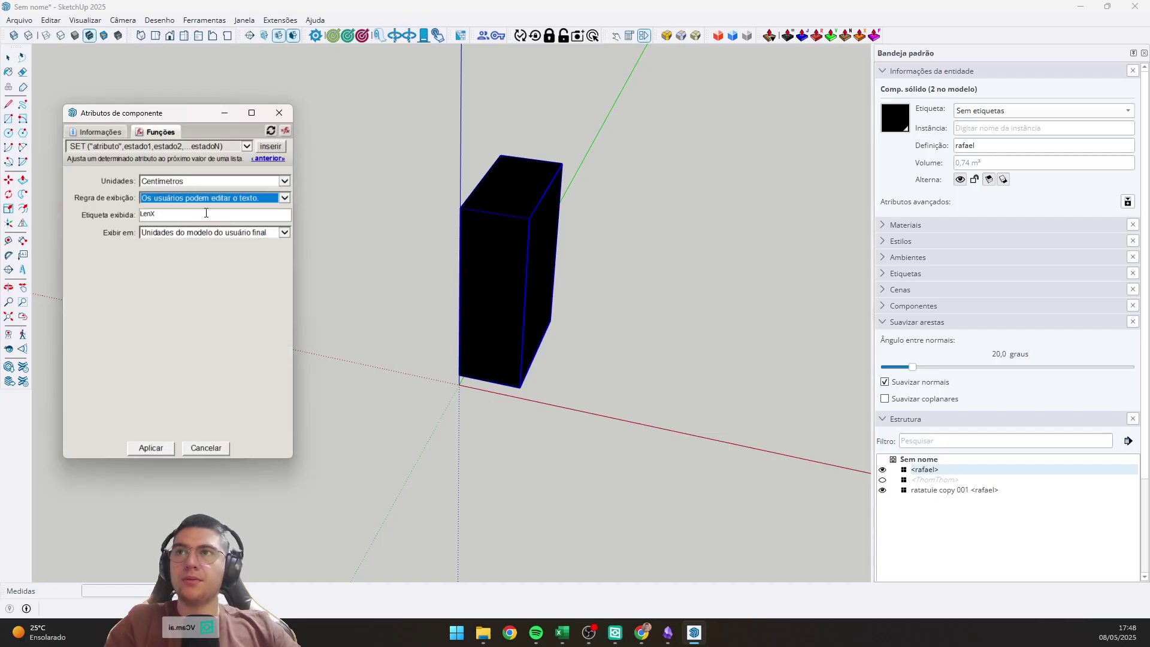
# Label the LenX attribute "Comprimento:", show it in Milímetros and apply the details.
pyautogui.write('Comprimento')
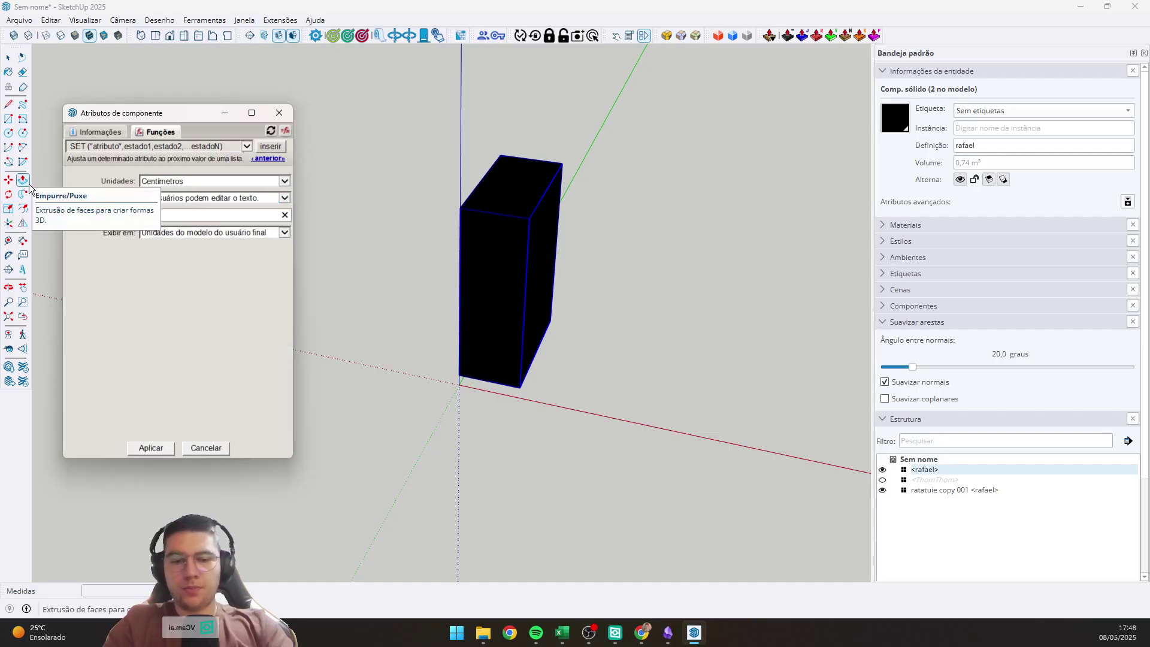
pyautogui.write(':')
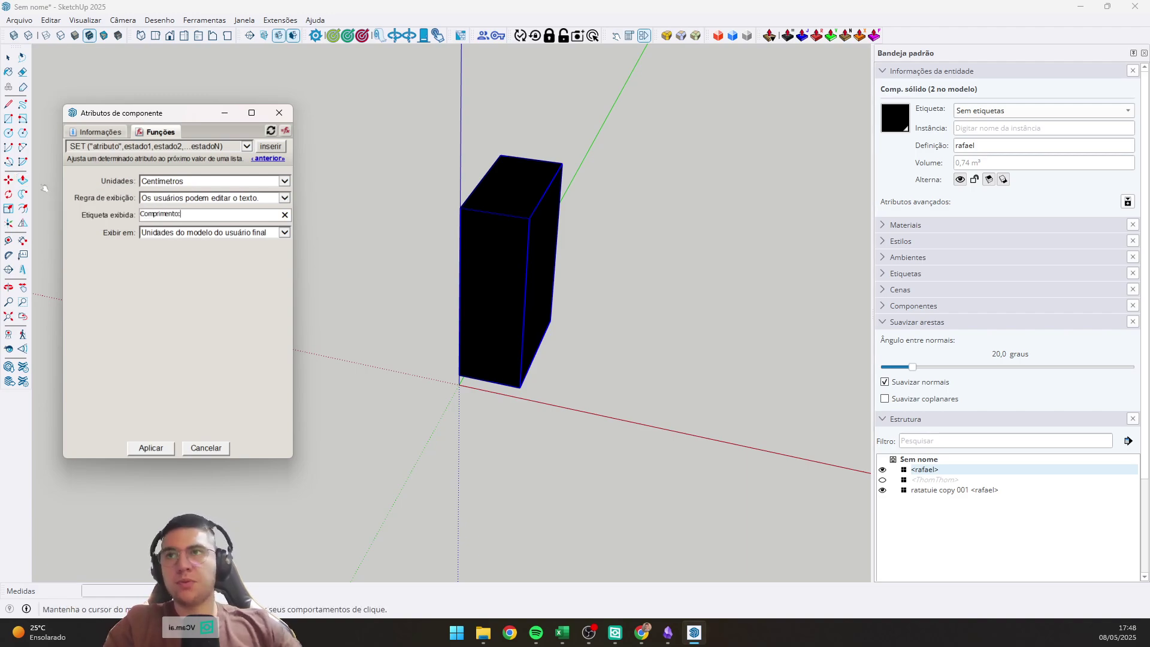
pyautogui.click(249, 233)
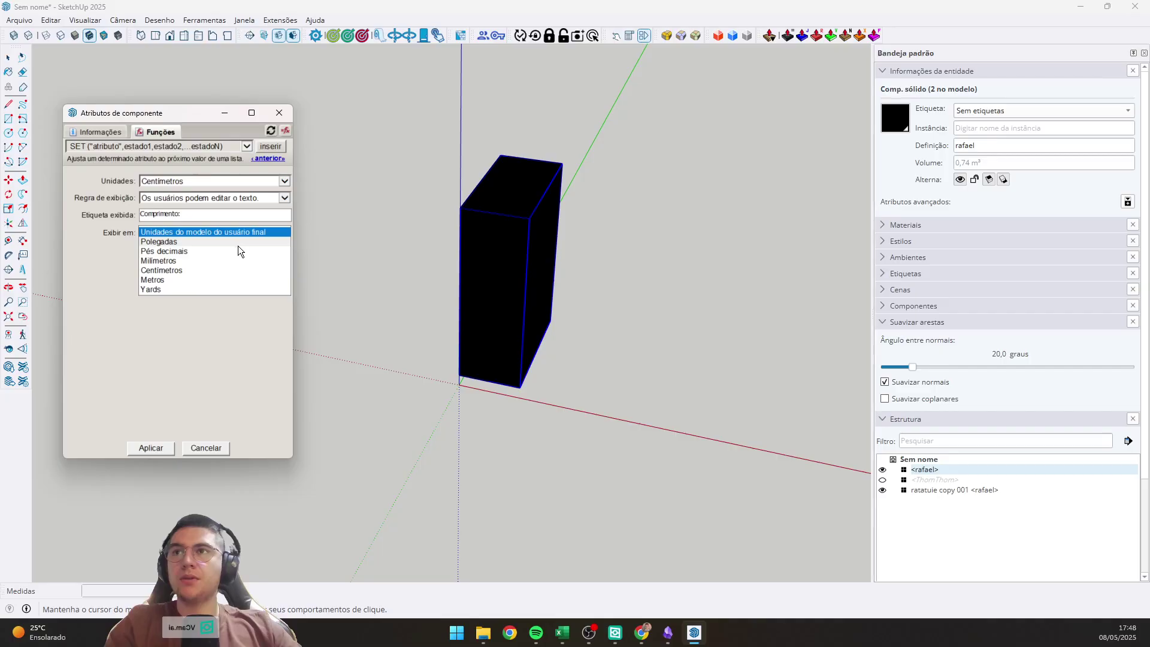
pyautogui.click(192, 263)
pyautogui.click(150, 446)
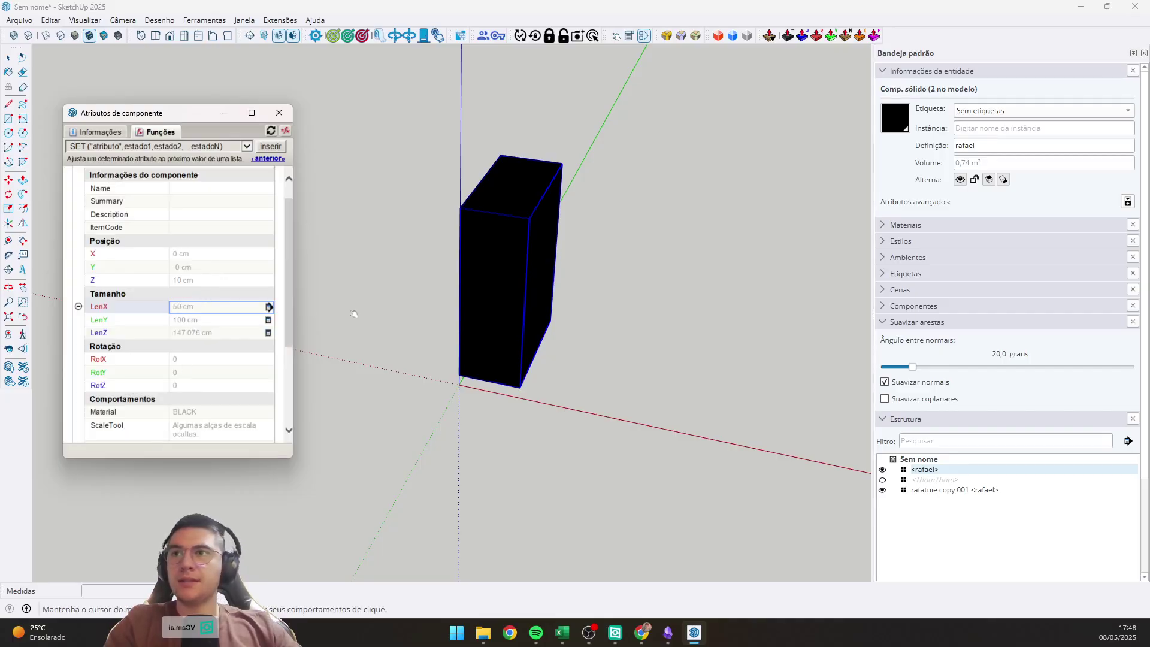
pyautogui.scroll(-3, 599, 335)
pyautogui.moveTo(598, 335); pyautogui.dragTo(618, 160, button='middle')
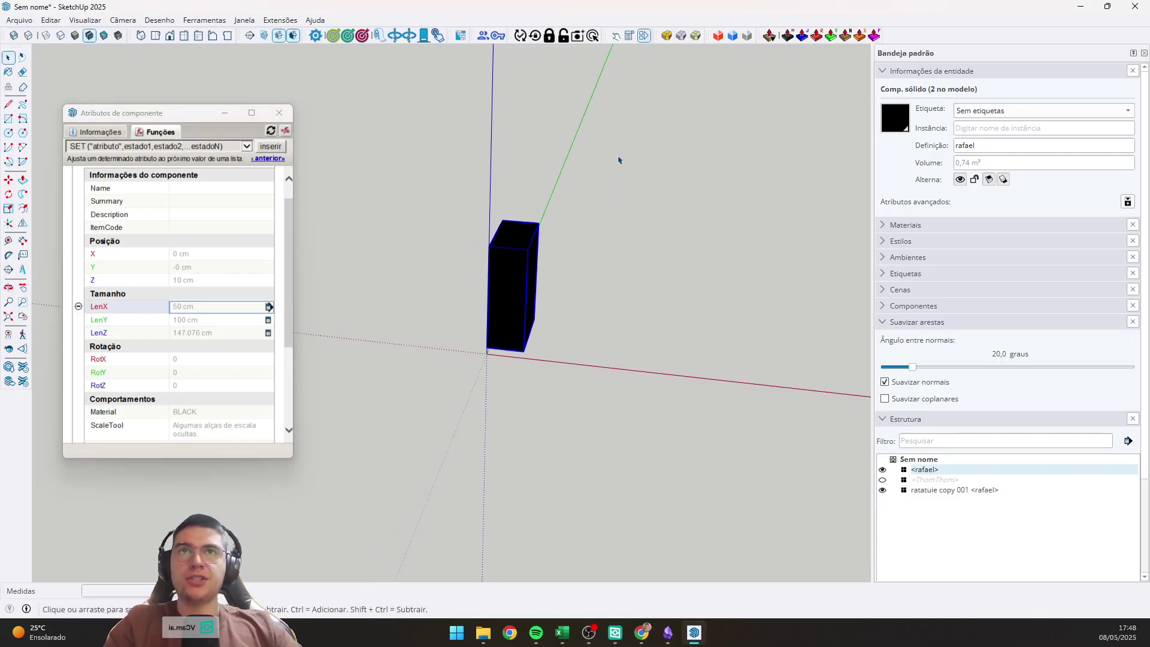
# Open the component options for the selected box, set Espessura to 15mm and apply it.
pyautogui.click(628, 36)
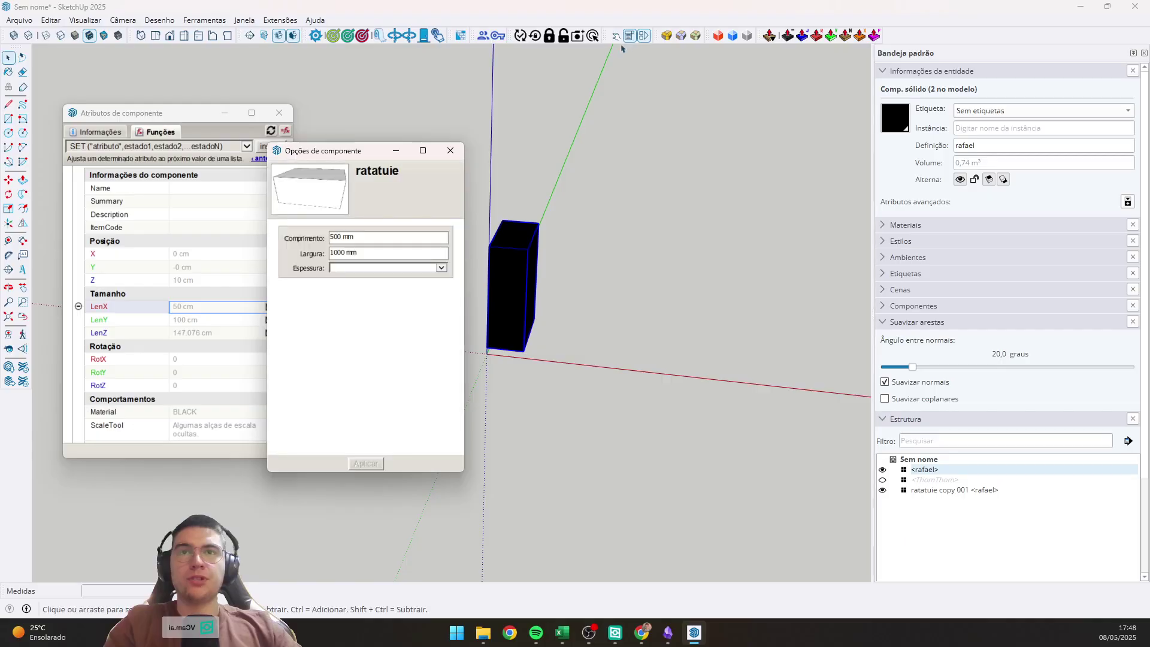
pyautogui.moveTo(358, 153); pyautogui.dragTo(632, 110)
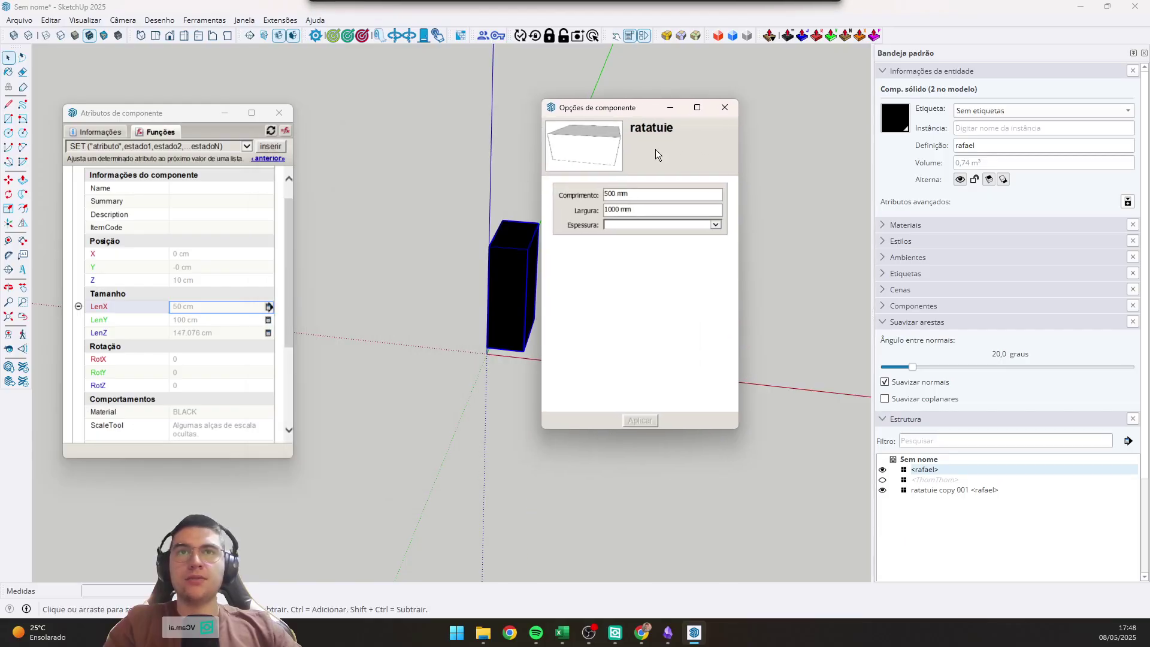
pyautogui.click(715, 225)
pyautogui.click(679, 233)
pyautogui.click(644, 419)
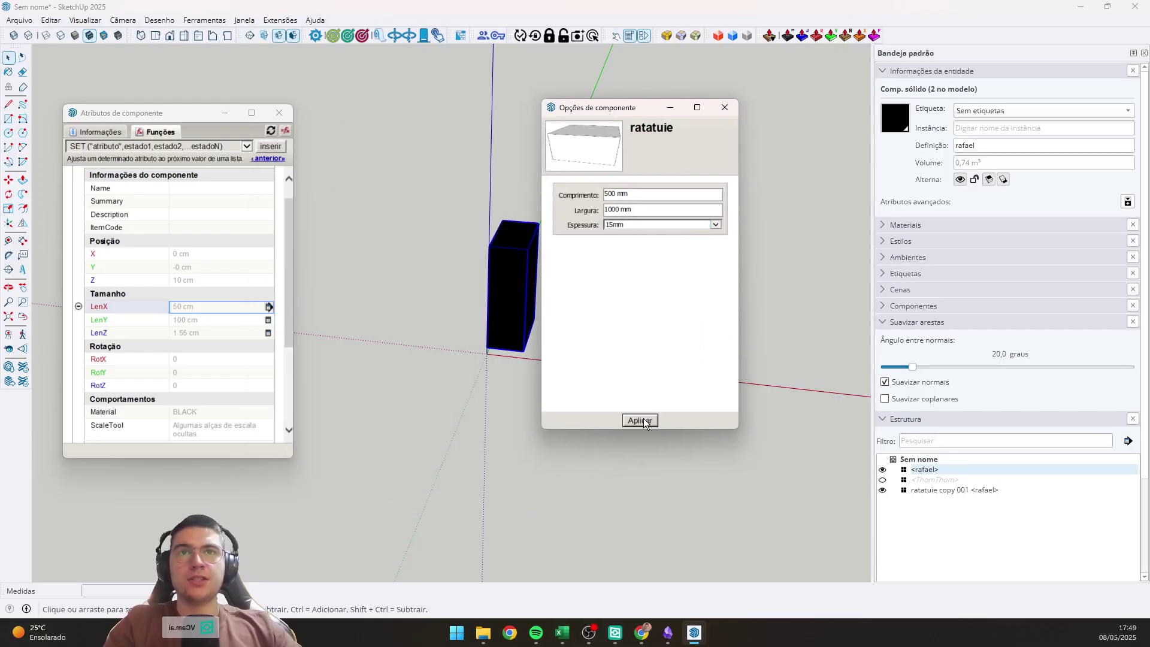
# Set the component's Copies attribute to 0.
pyautogui.scroll(6, 537, 302)
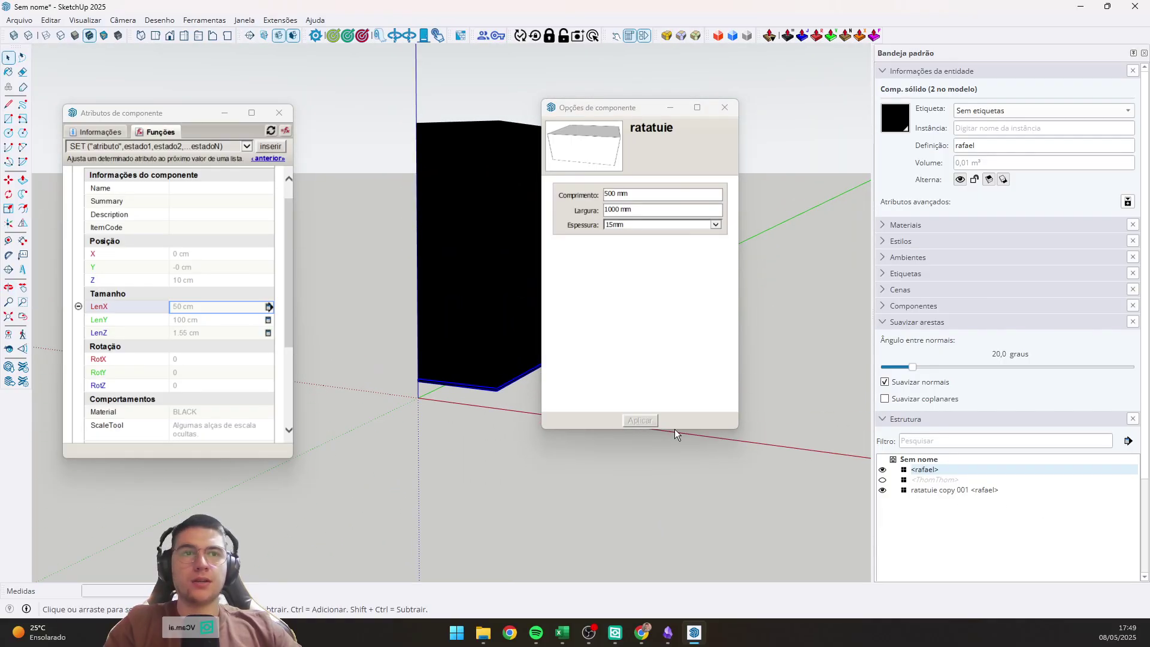
pyautogui.scroll(-3, 182, 279)
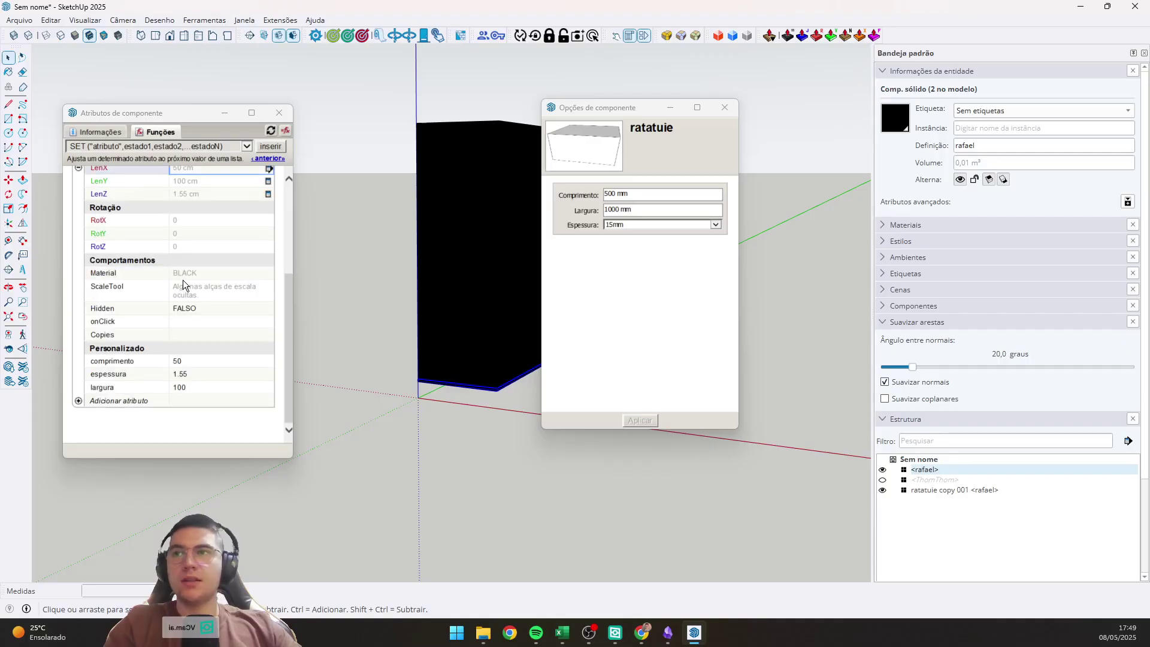
pyautogui.click(202, 331)
pyautogui.write('0')
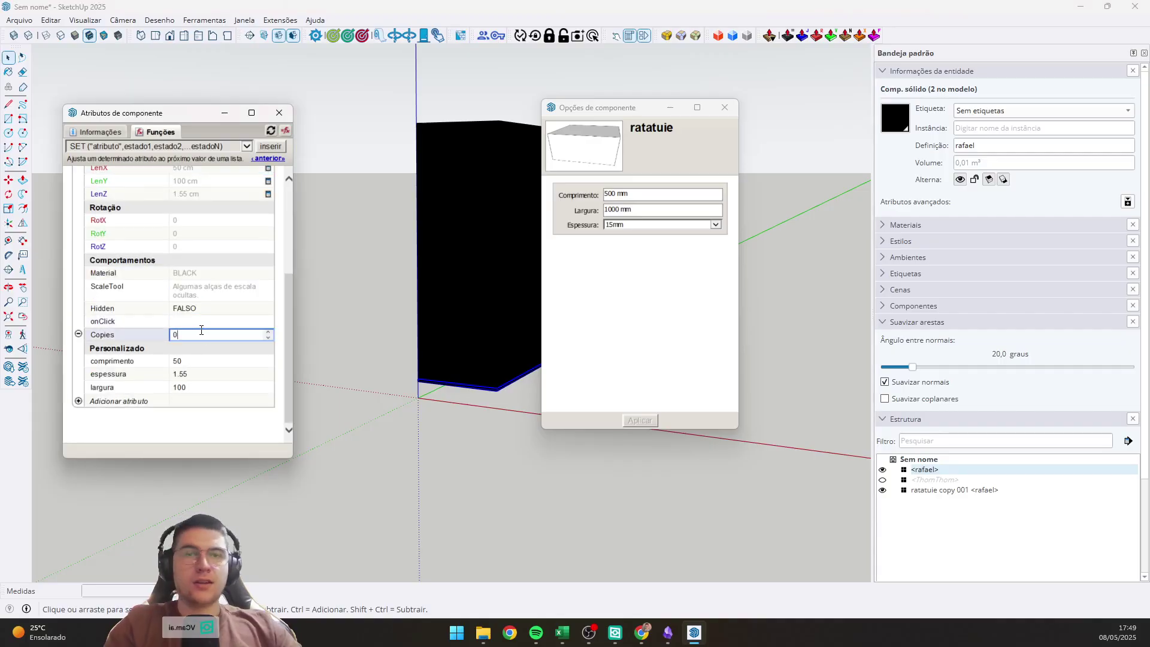
pyautogui.press('Return')
# Change the Espessura option to 18mm and apply it to the component.
pyautogui.moveTo(475, 443); pyautogui.dragTo(609, 239, button='middle')
pyautogui.click(715, 224)
pyautogui.click(686, 234)
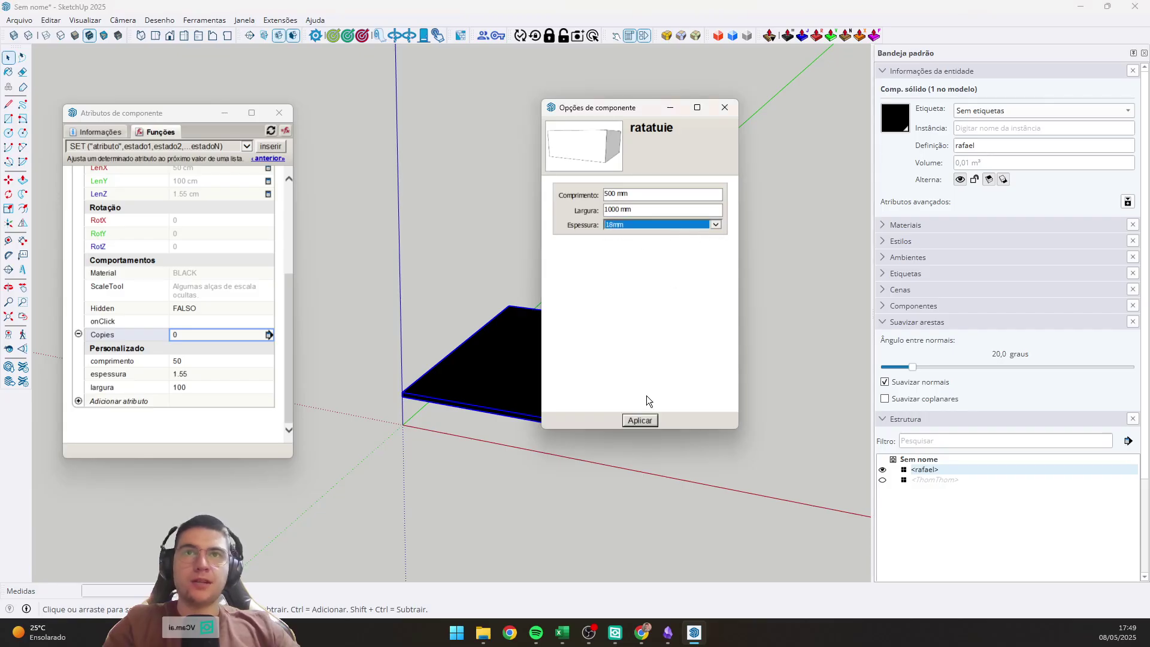
pyautogui.click(640, 420)
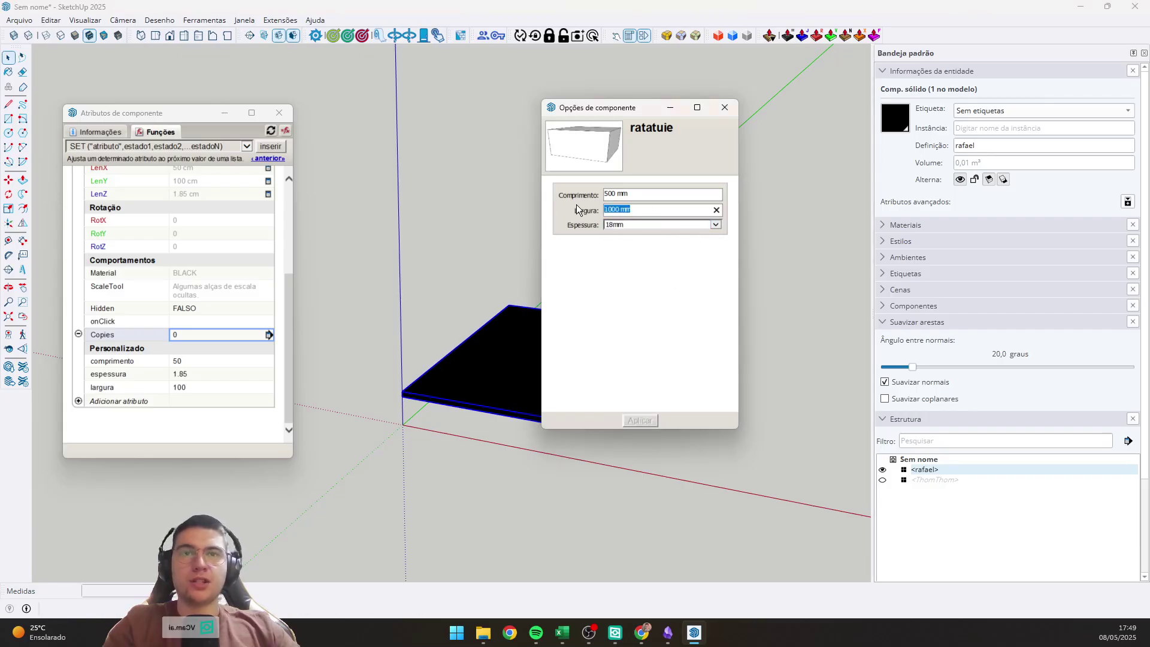
# Set the component's Largura to 500 mm and Comprimento to 1000 mm, and close the component options.
pyautogui.write('500')
pyautogui.press('Return')
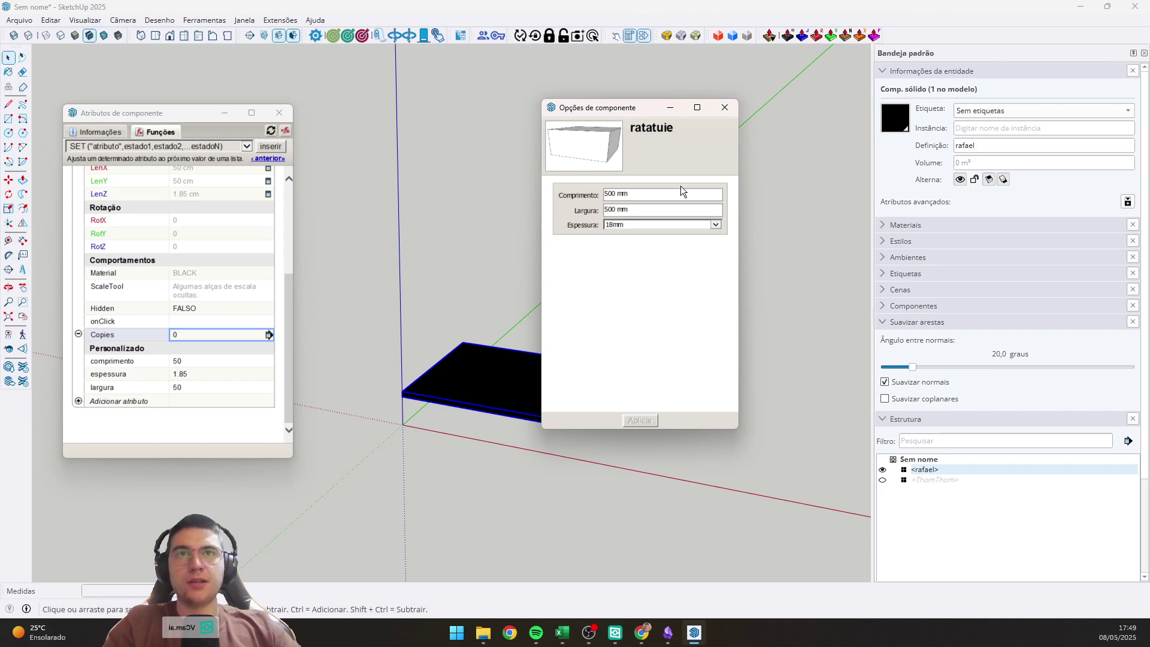
pyautogui.tripleClick(617, 193)
pyautogui.write('1')
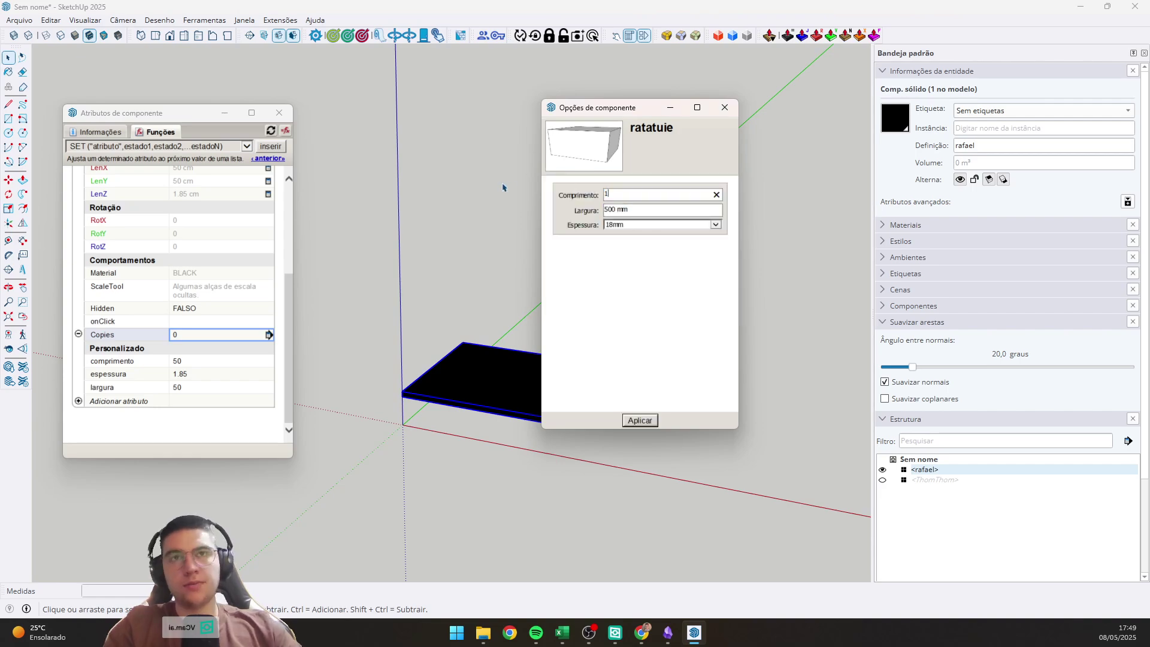
pyautogui.write('000')
pyautogui.press('Return')
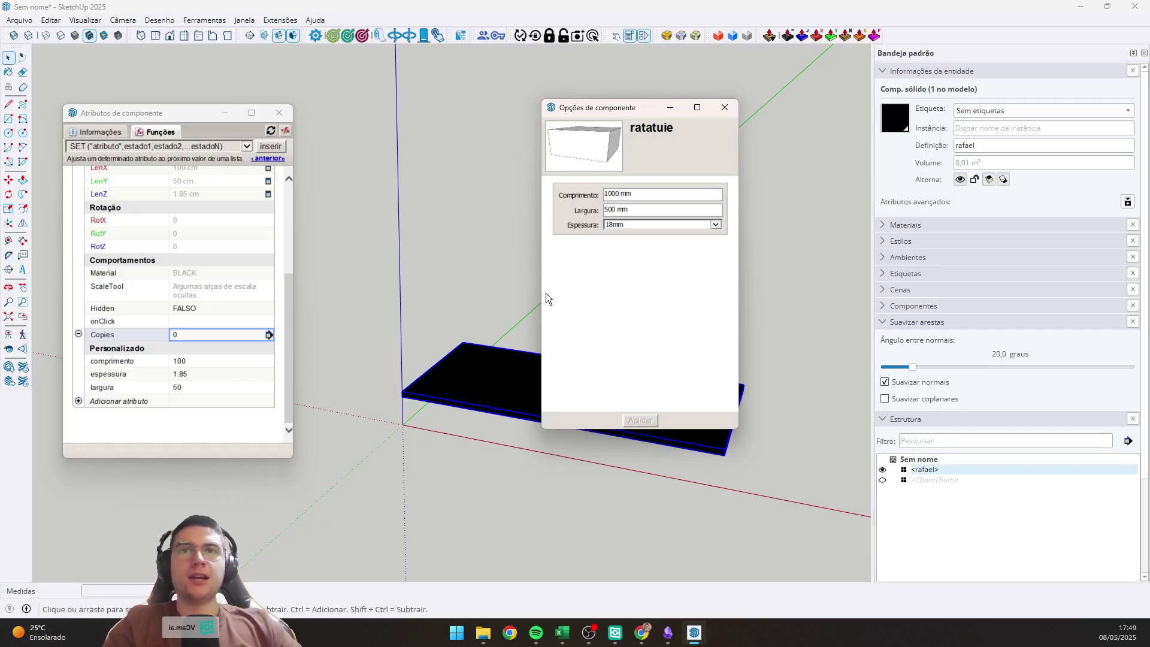
pyautogui.moveTo(545, 298); pyautogui.dragTo(616, 329, button='middle')
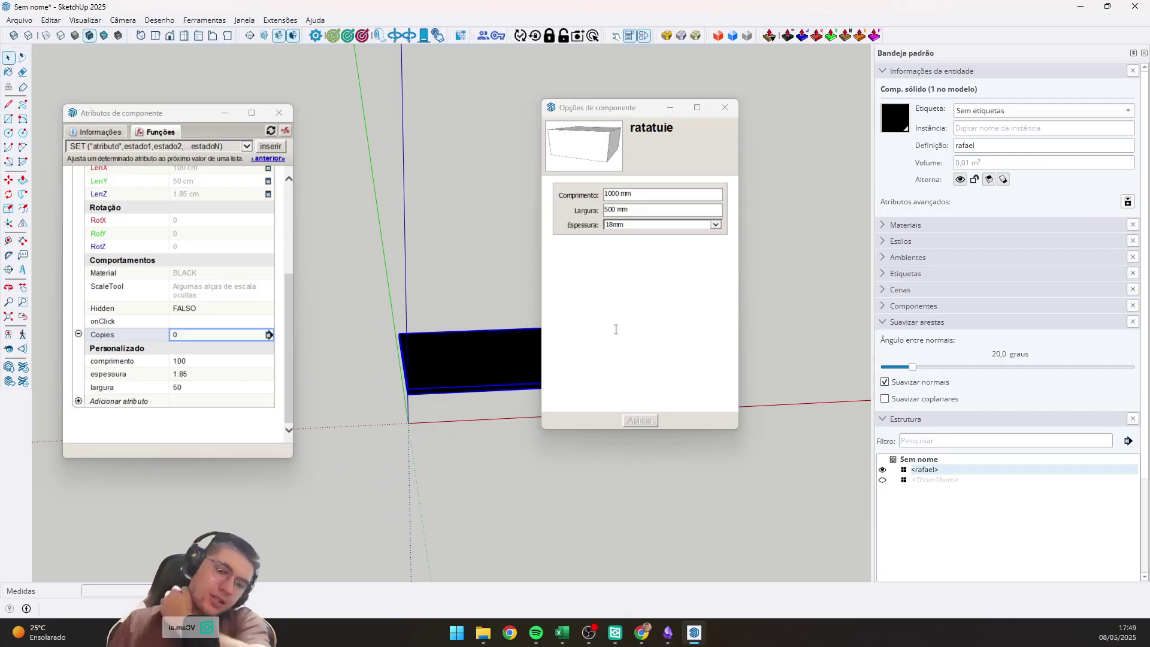
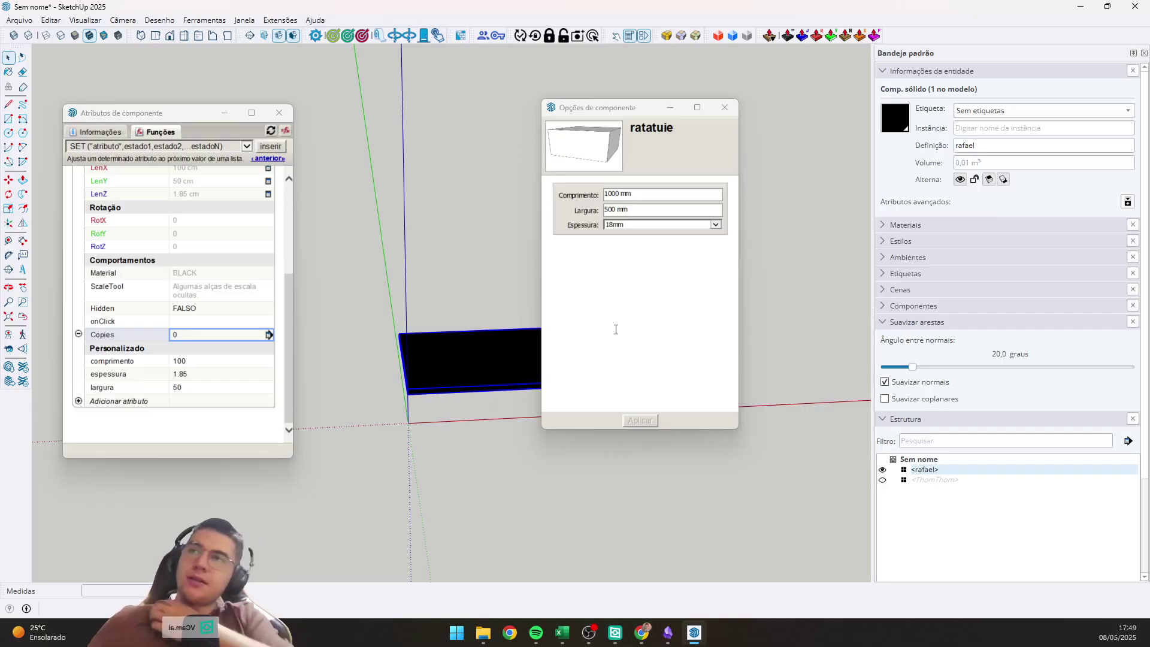
pyautogui.click(724, 109)
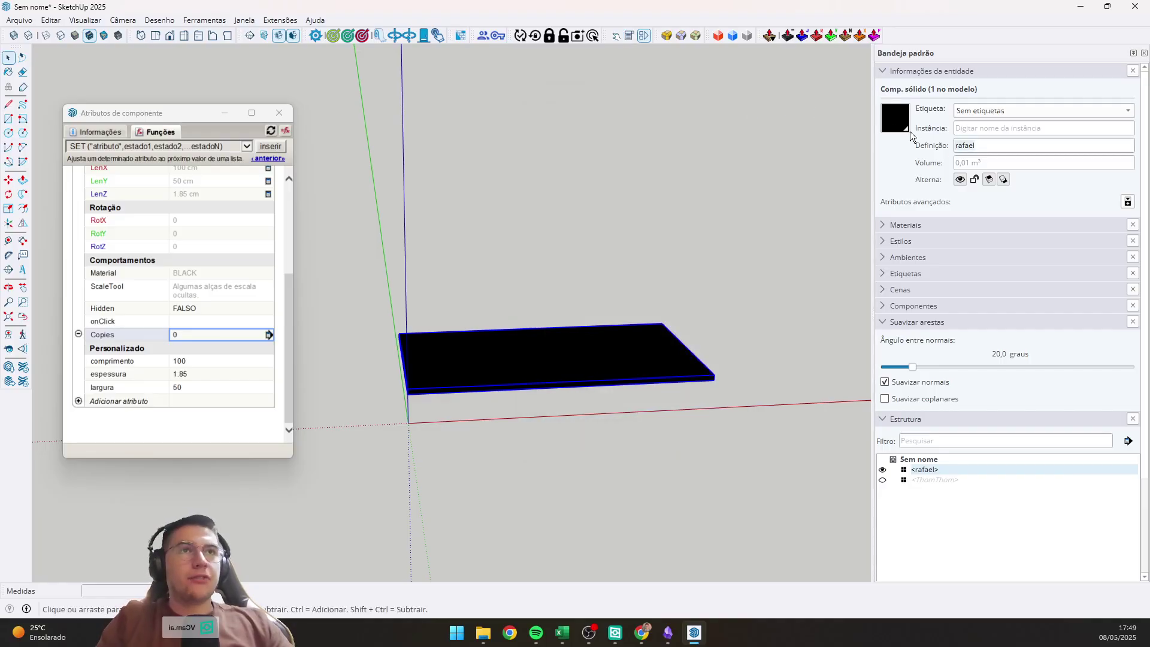
# Rename the selected component's definition as Chapa_de_MDF.
pyautogui.press('BackSpace')
pyautogui.press('BackSpace')
pyautogui.press('BackSpace')
pyautogui.press('BackSpace')
pyautogui.press('BackSpace')
pyautogui.press('BackSpace')
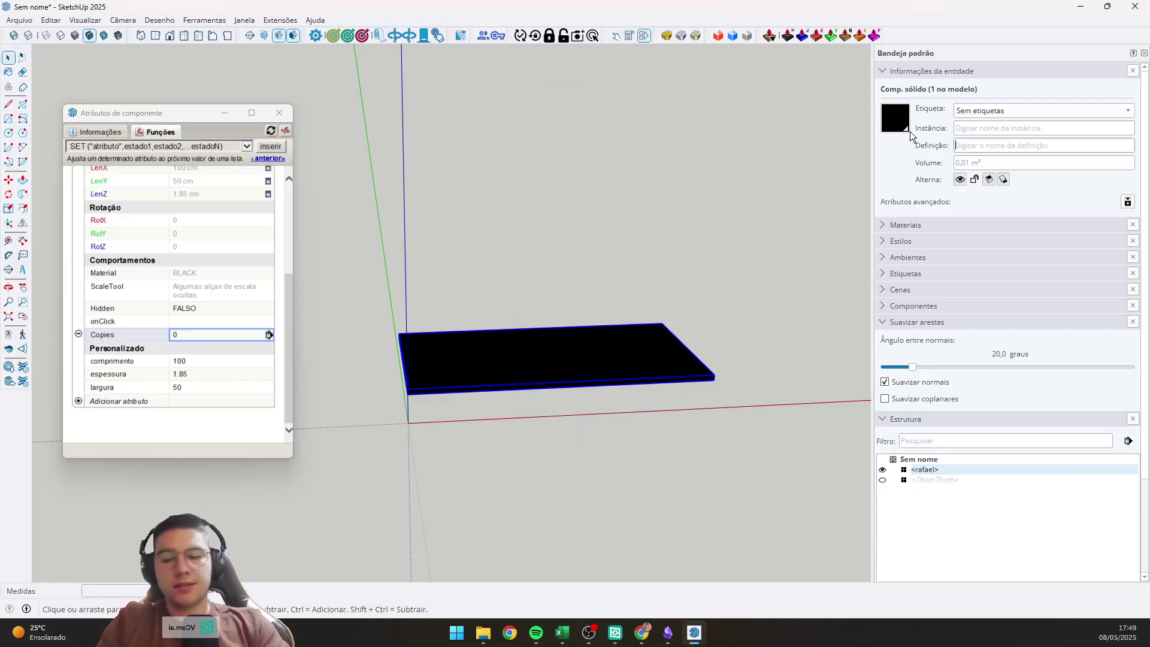
pyautogui.write('Chapa')
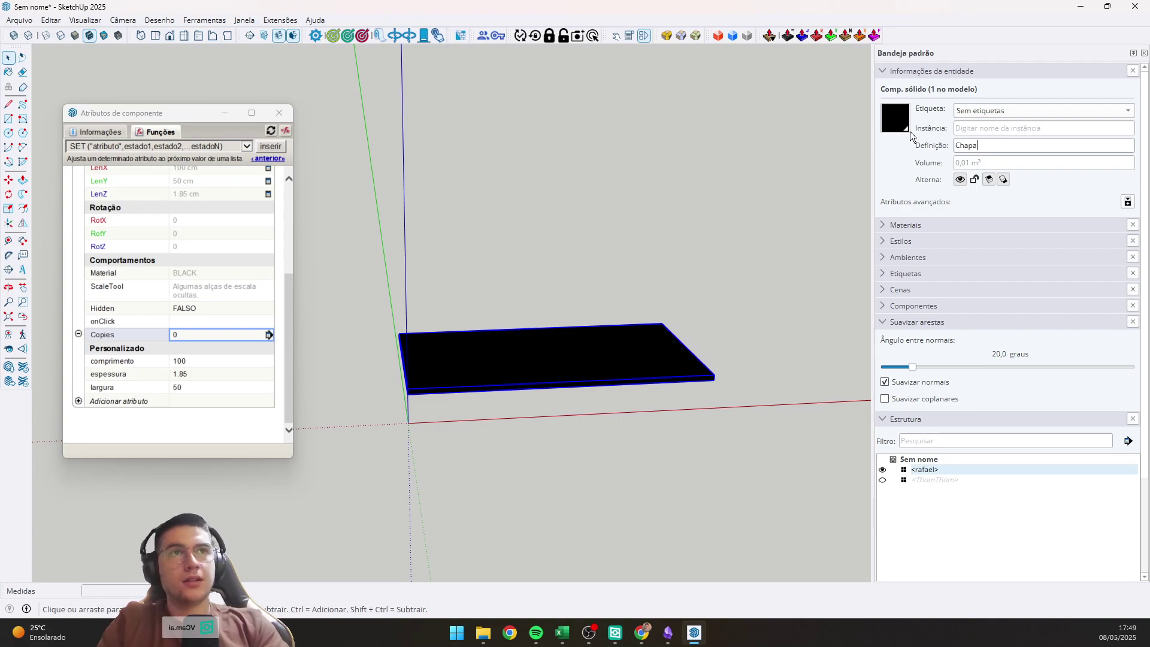
pyautogui.write(' de')
pyautogui.press('BackSpace')
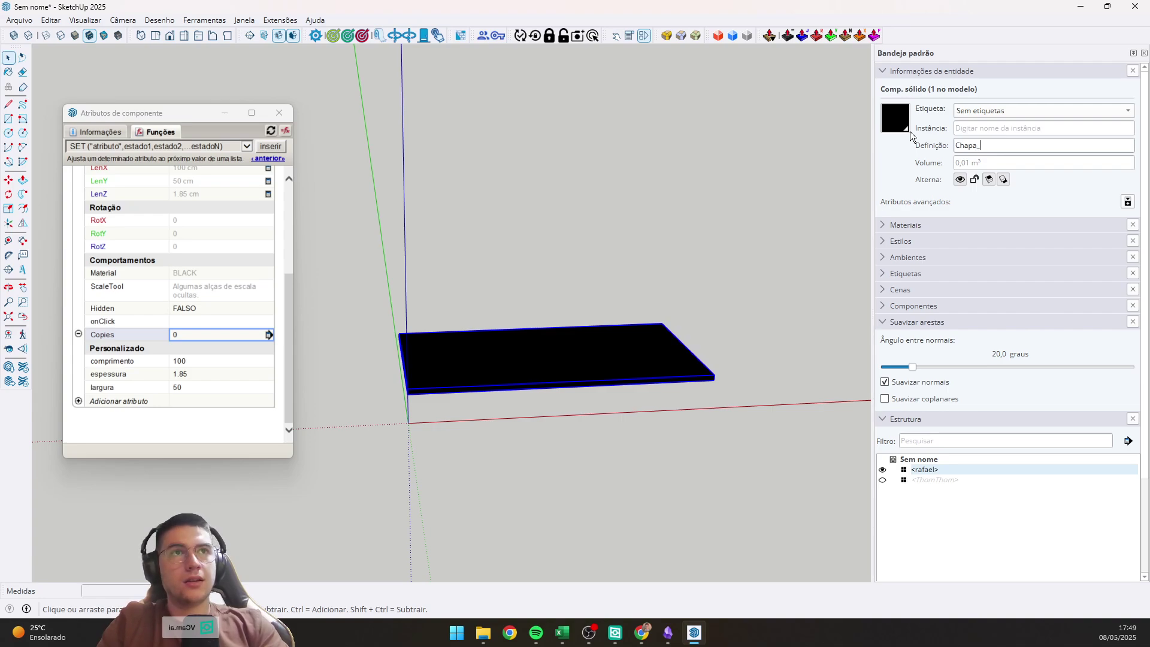
pyautogui.write('de_MDF')
pyautogui.press('Return')
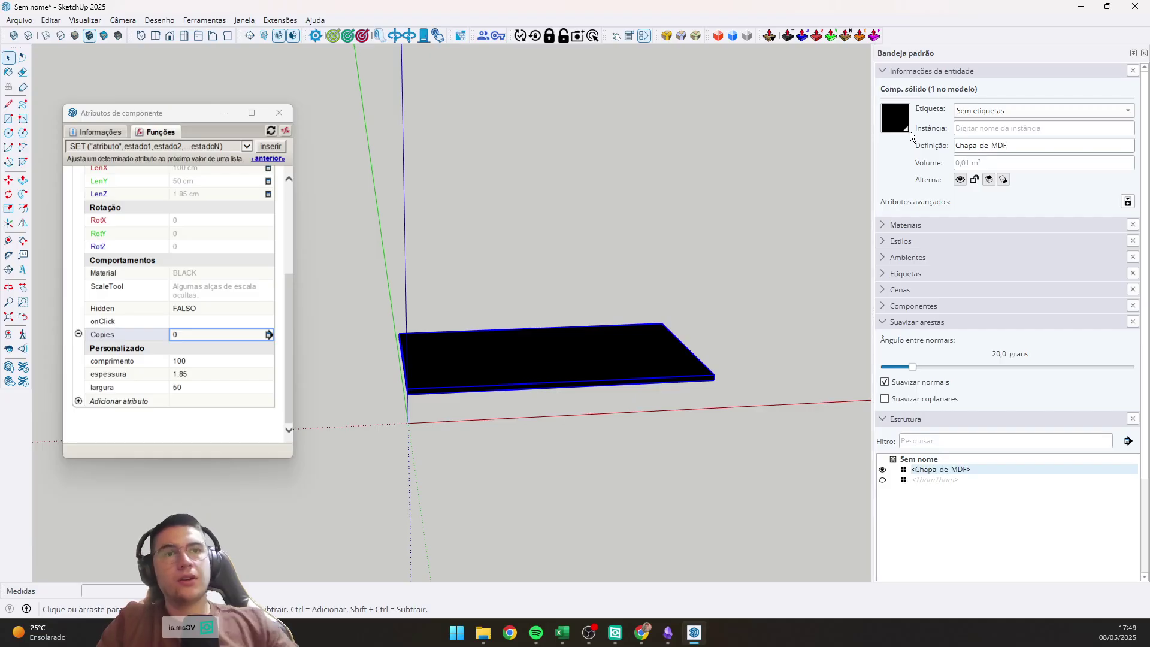
# Delete the Copies and onClick attributes from the component.
pyautogui.click(77, 333)
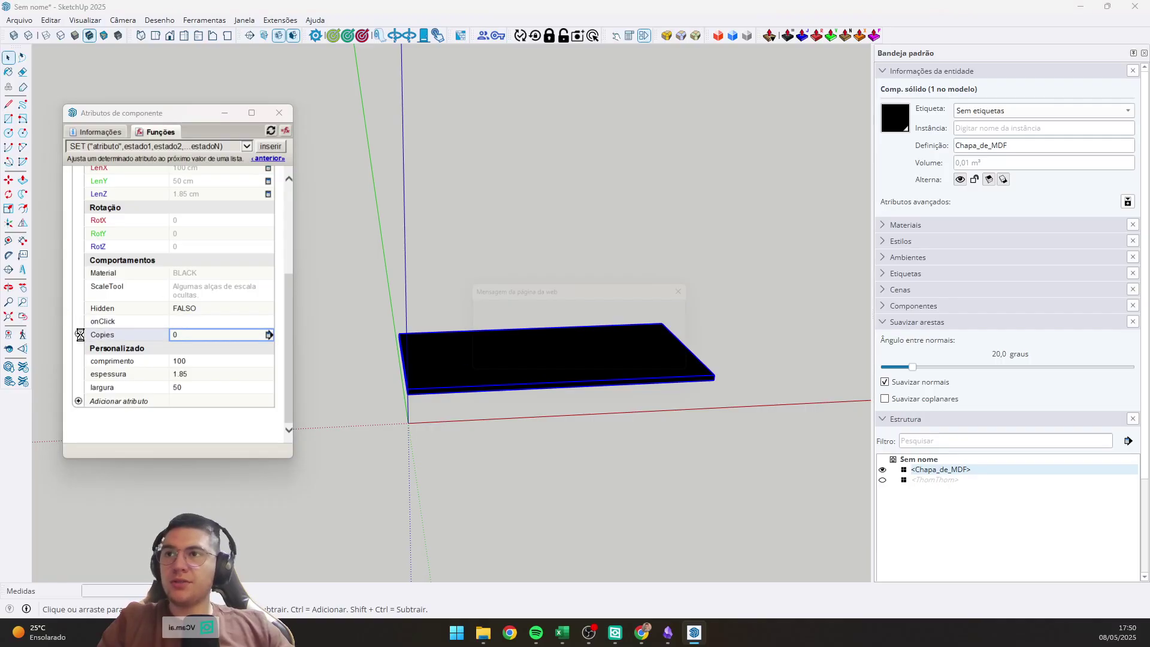
pyautogui.click(616, 362)
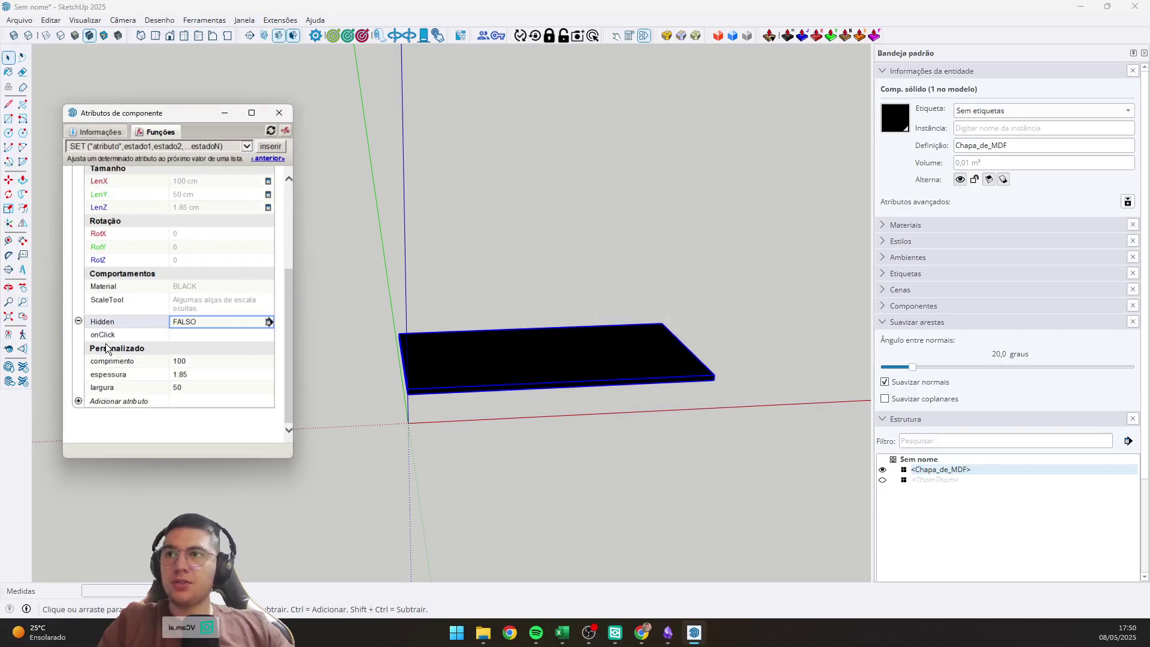
pyautogui.click(78, 333)
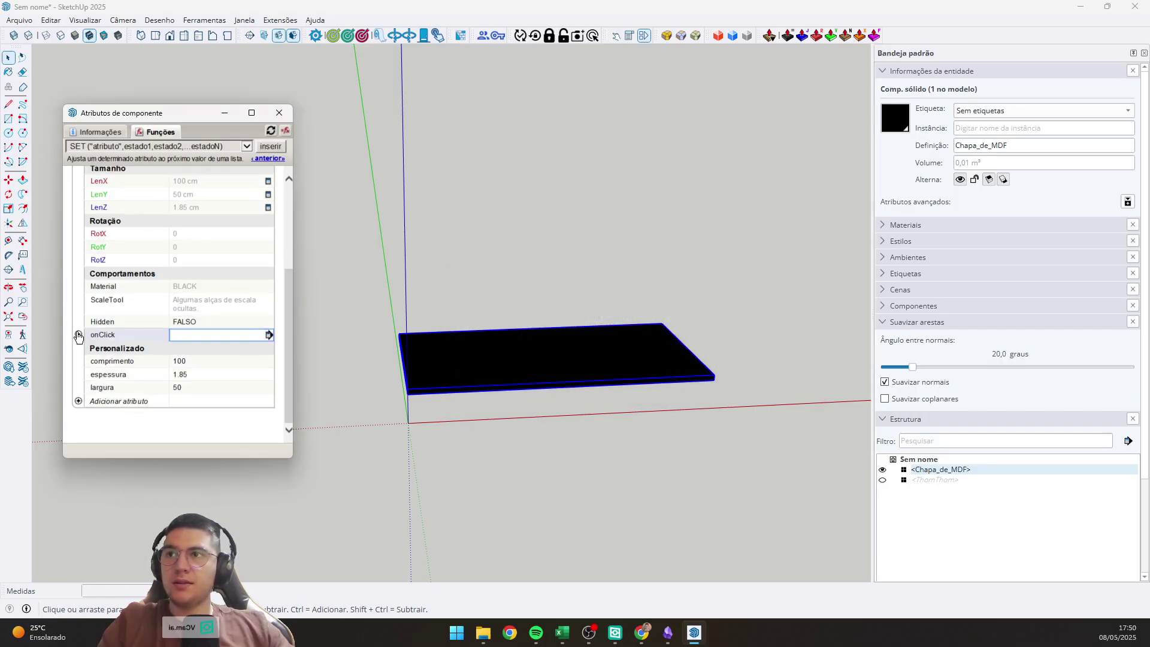
pyautogui.click(603, 361)
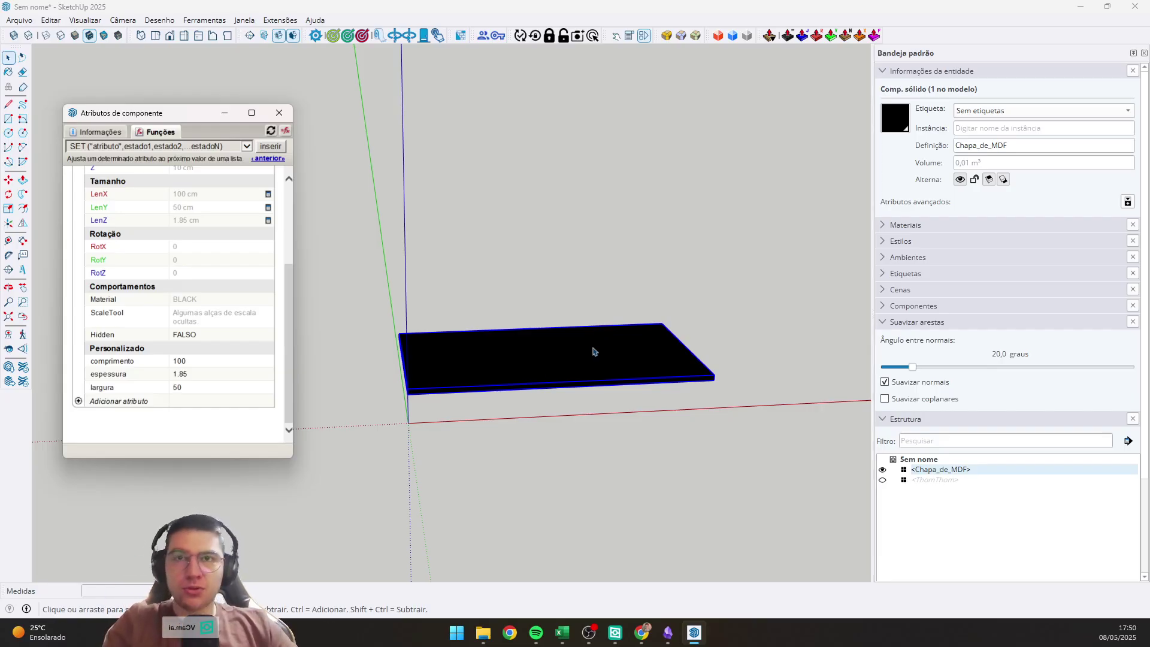
# Copy the board straight up along the blue axis, about 37 cm above the original.
pyautogui.moveTo(622, 367); pyautogui.dragTo(598, 364, button='middle')
pyautogui.press('m')
pyautogui.click(582, 380)
pyautogui.press('ctrl')
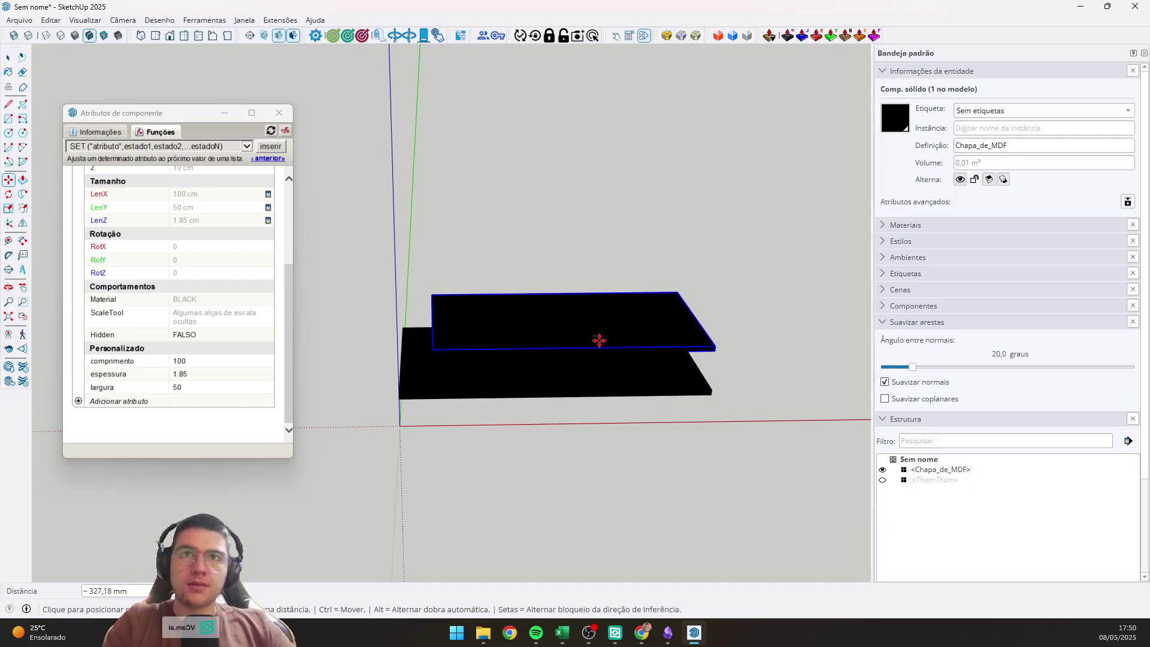
pyautogui.press('Up')
pyautogui.click(598, 272)
pyautogui.moveTo(605, 364); pyautogui.dragTo(588, 318, button='middle')
pyautogui.press('space')
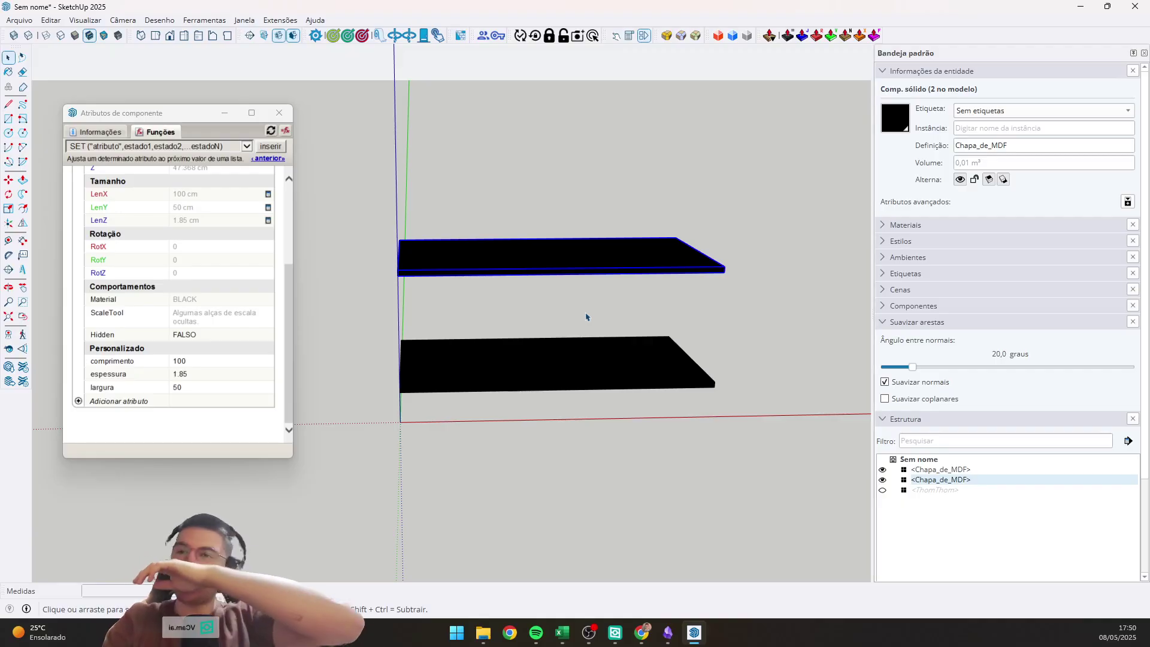
# Select both Chapa_de_MDF boards and create a component from them named caixa_de_aereo.
pyautogui.keyDown('ctrl'); pyautogui.click(582, 352); pyautogui.keyUp('ctrl')
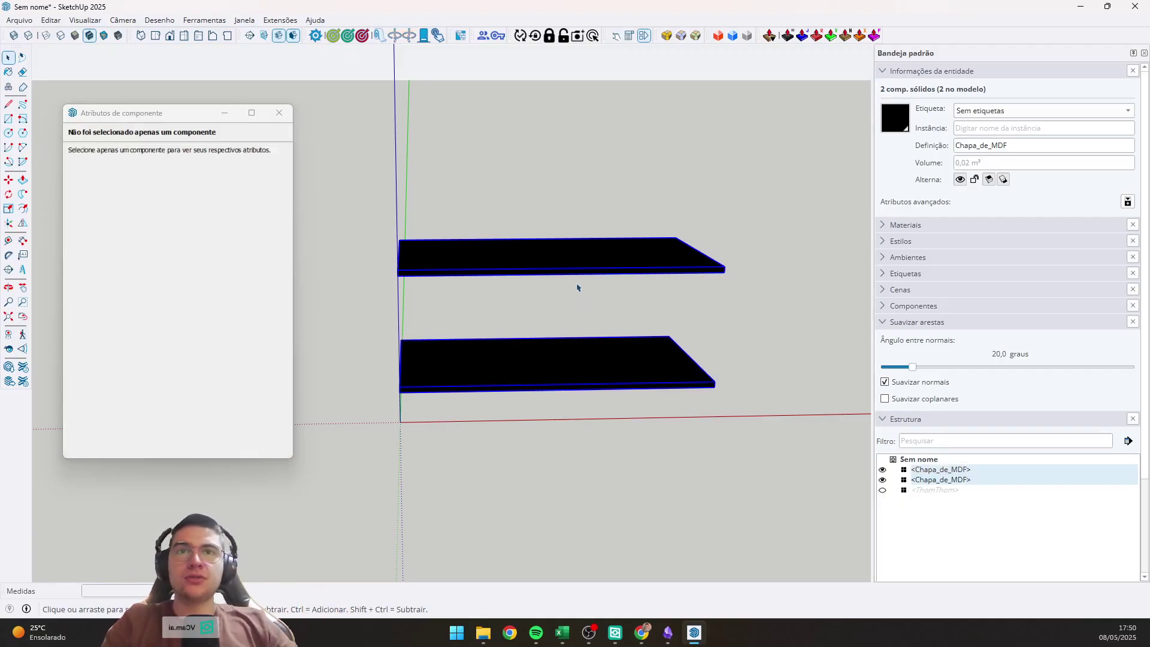
pyautogui.click(566, 264)
pyautogui.keyDown('ctrl'); pyautogui.click(542, 359); pyautogui.keyUp('ctrl')
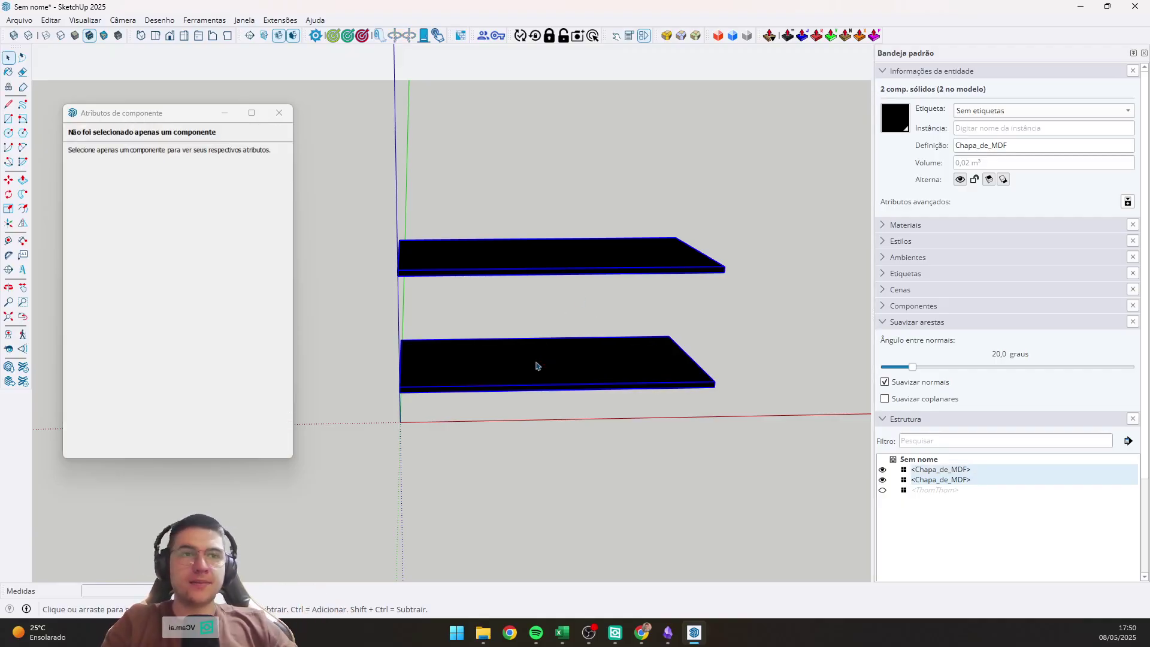
pyautogui.rightClick(536, 362)
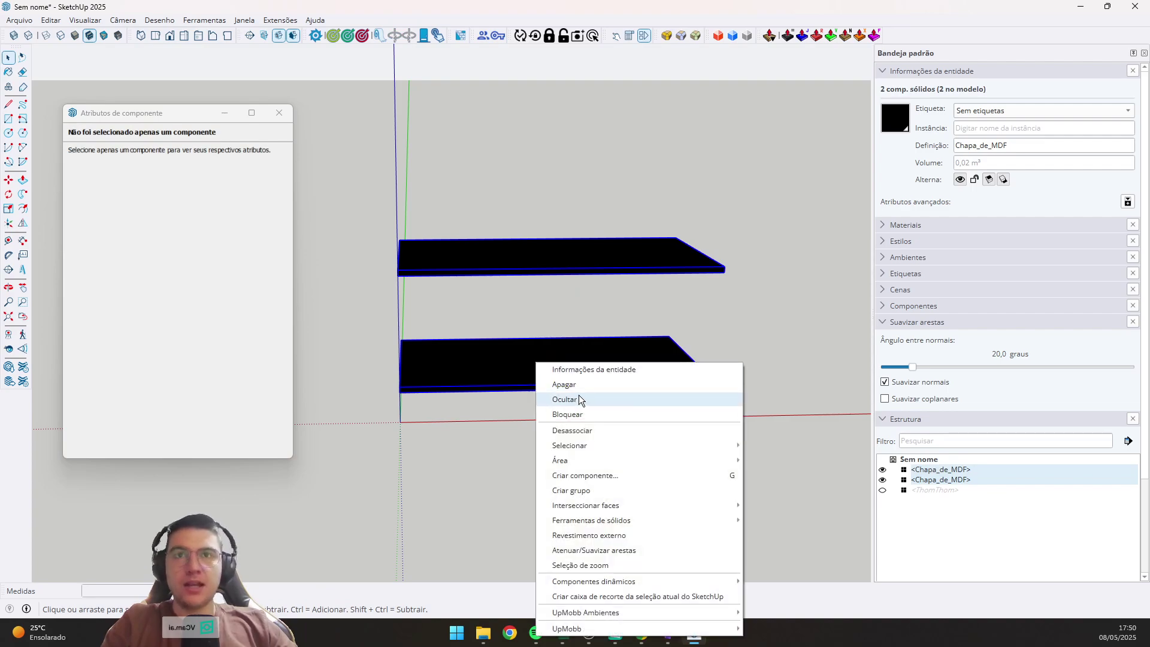
pyautogui.click(612, 476)
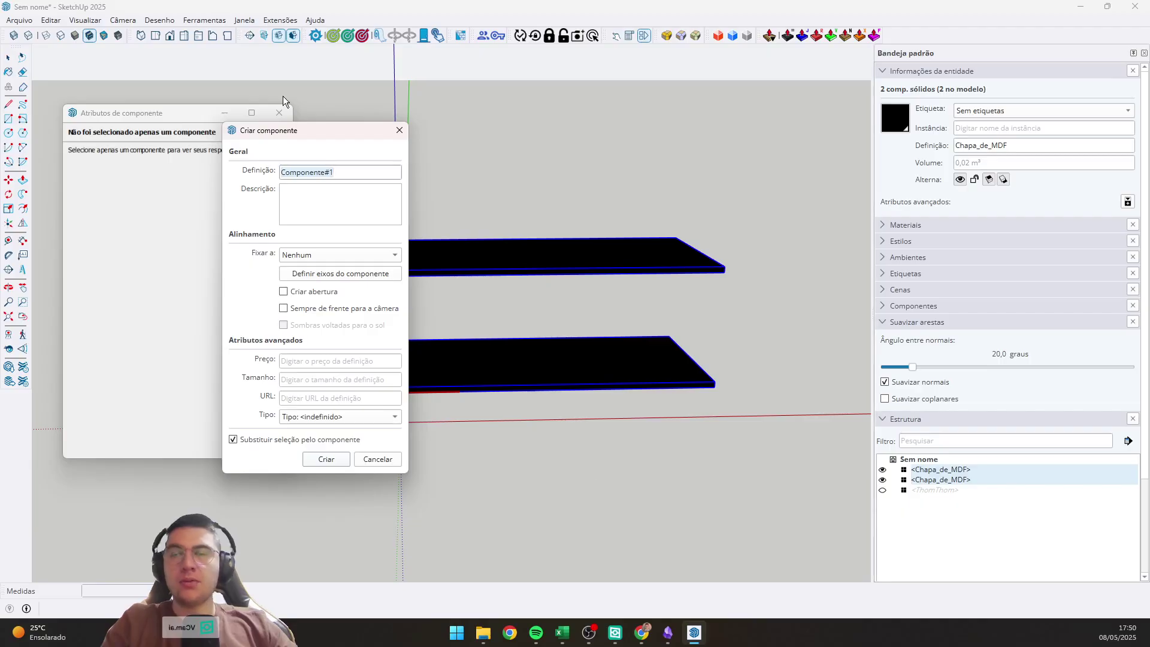
pyautogui.write('ca')
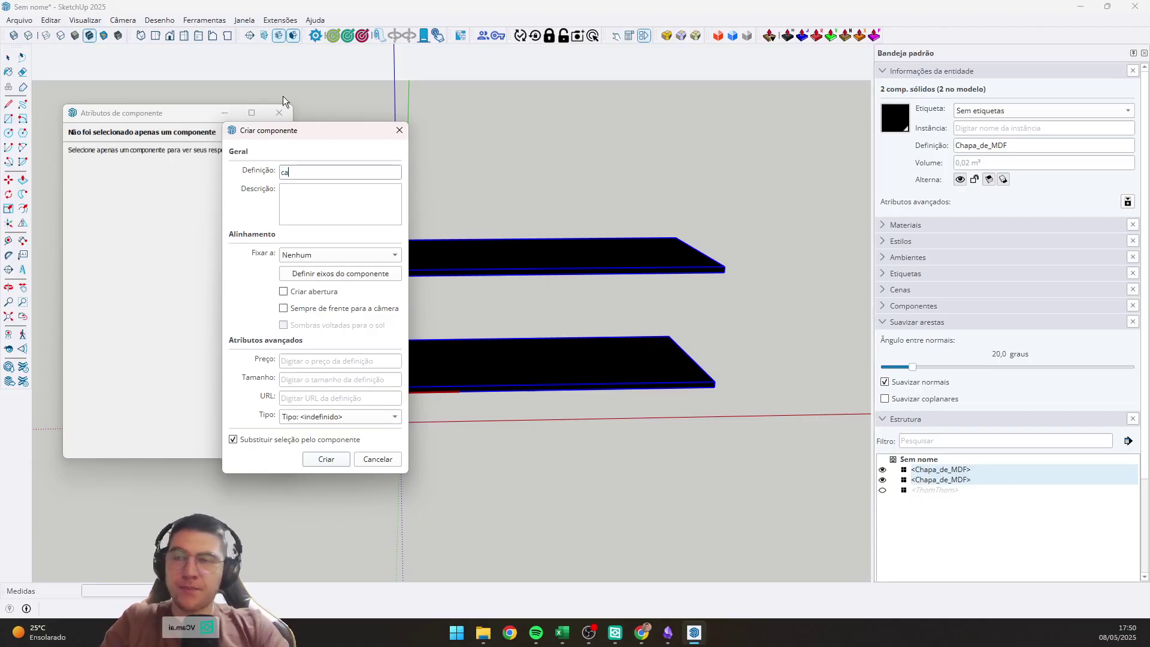
pyautogui.write('ixa_')
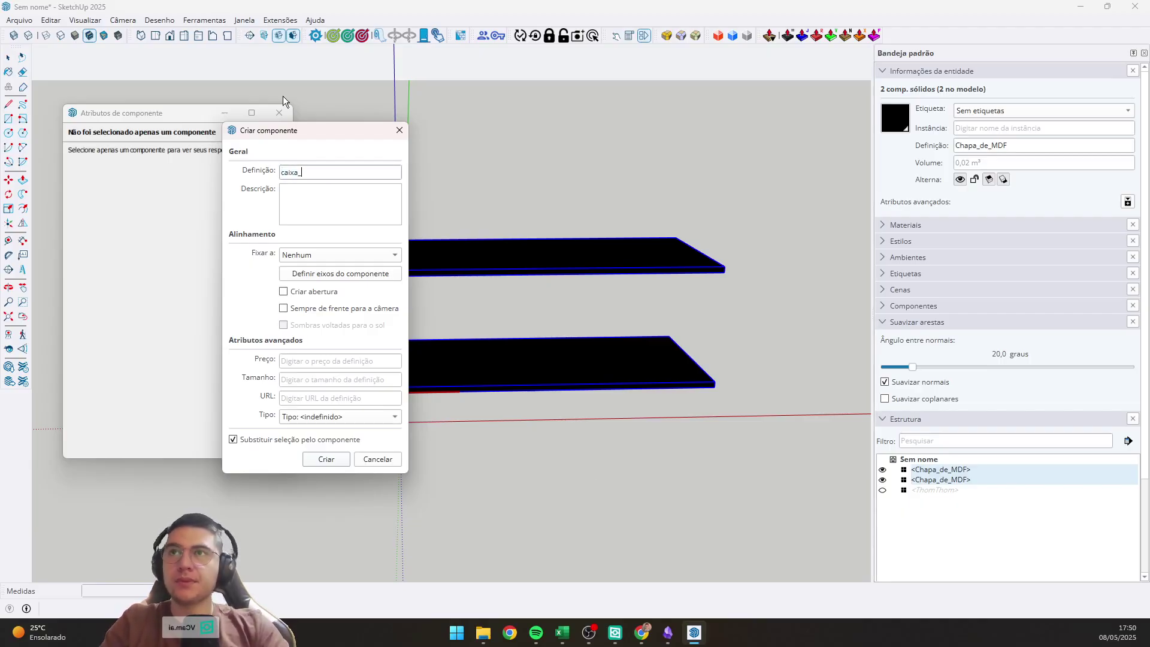
pyautogui.write('de')
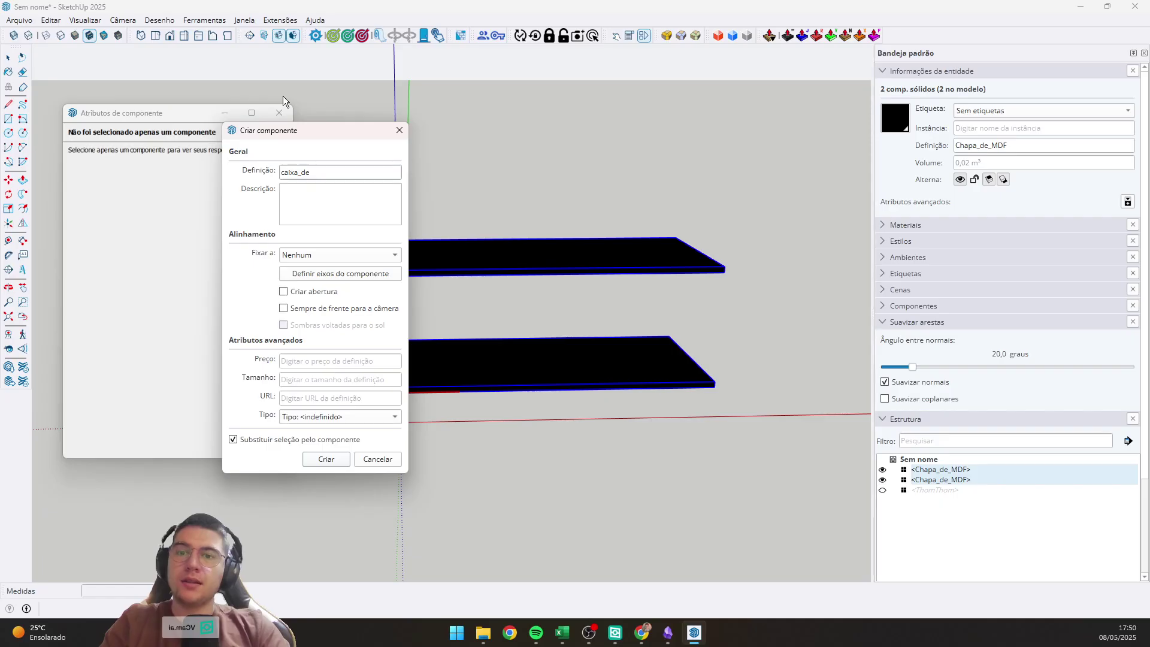
pyautogui.write('_')
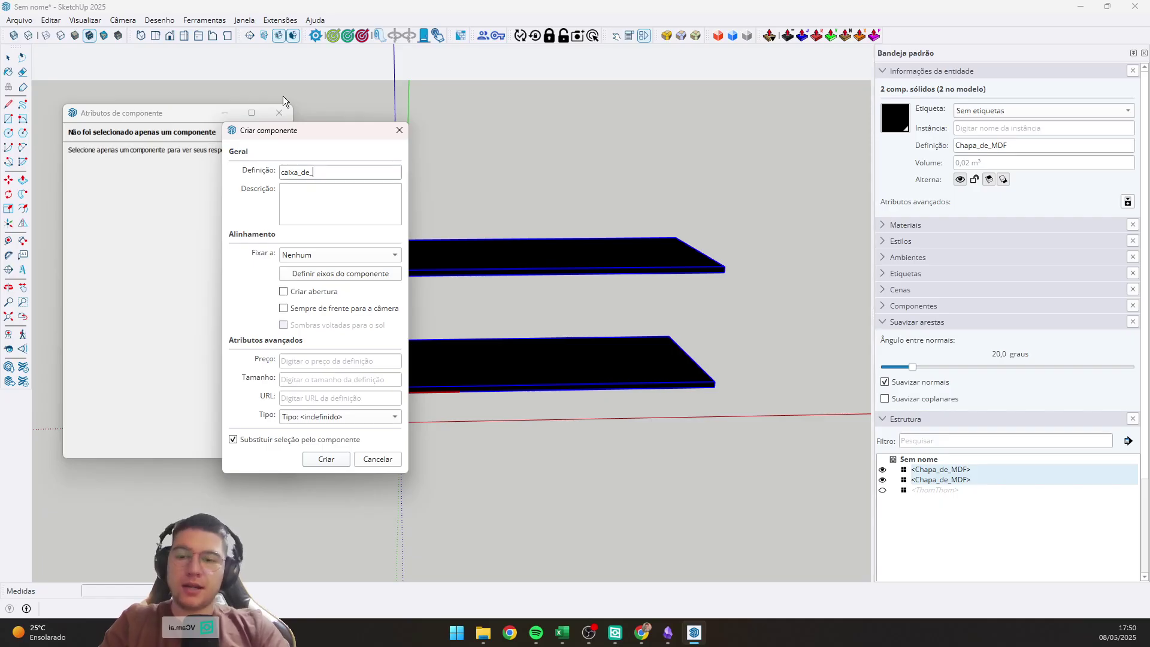
pyautogui.write('aereo')
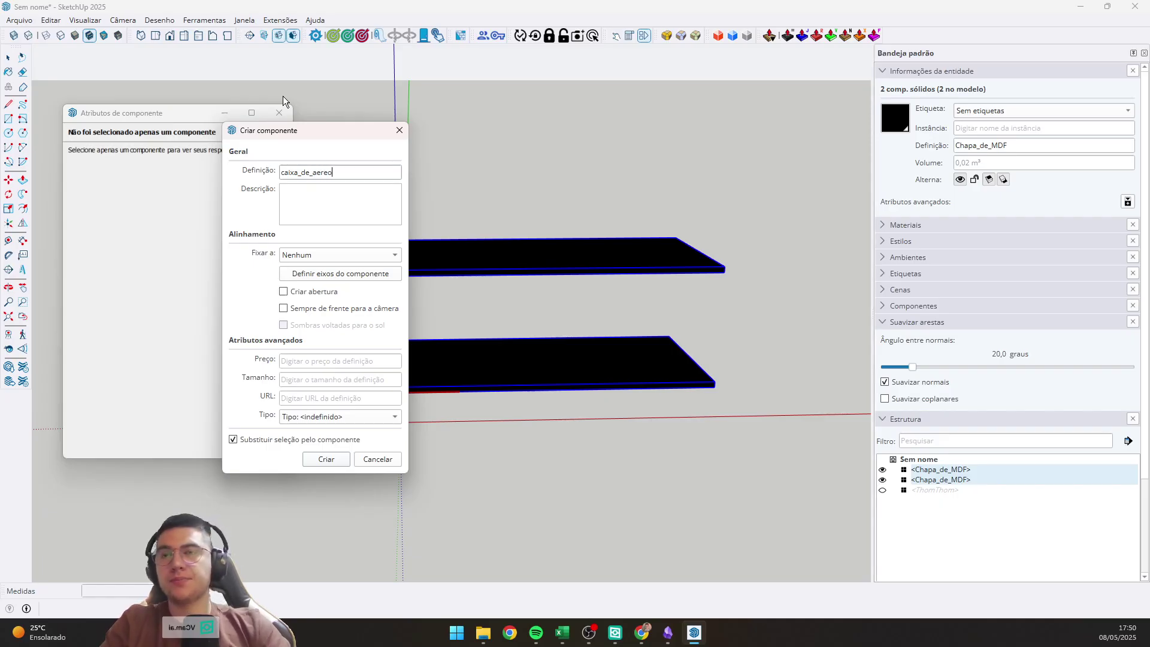
pyautogui.click(318, 459)
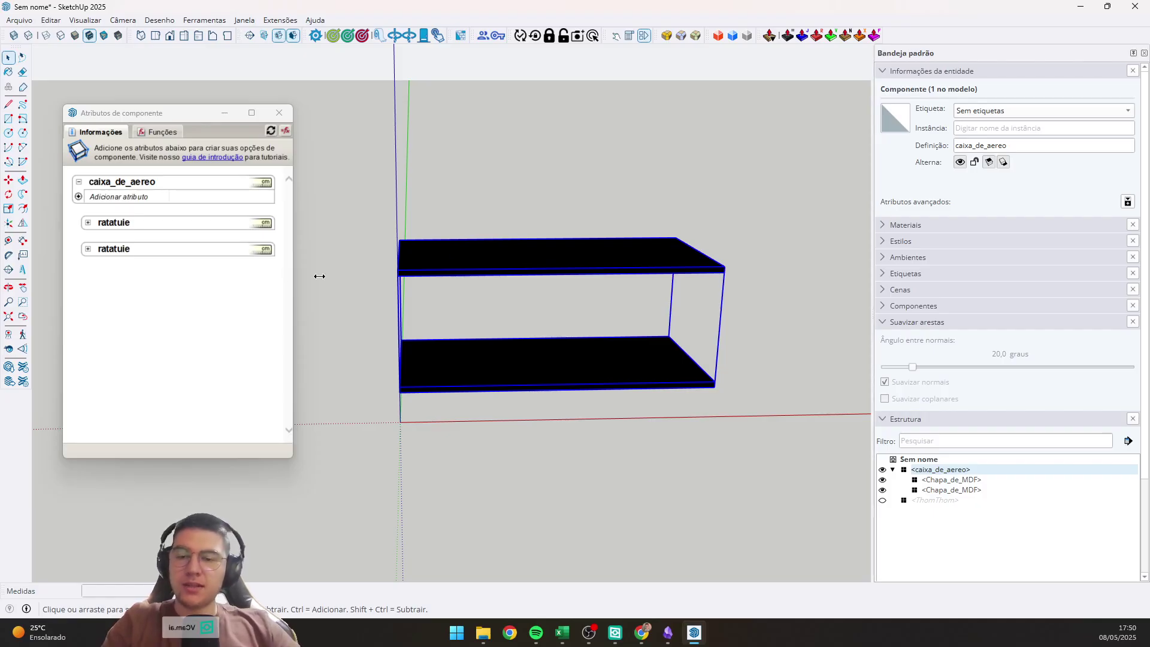
# Rename both ratatuie subcomponents inside caixa_de_aereo as Chapa de MDF in the component attributes.
pyautogui.doubleClick(123, 248)
pyautogui.write('Cha')
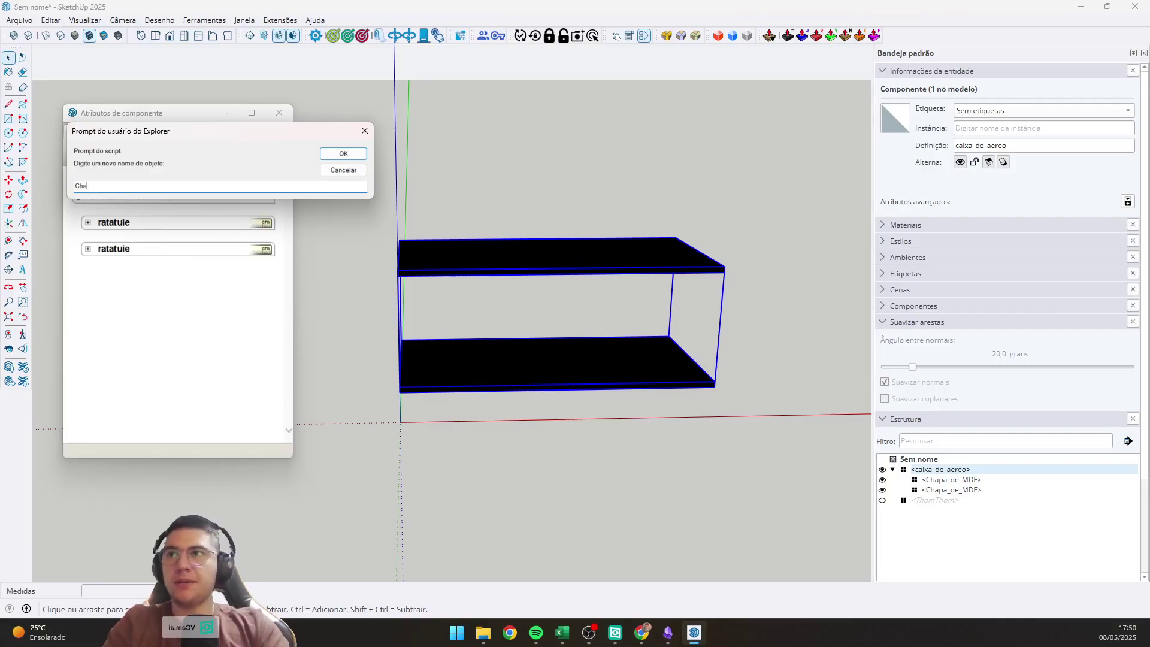
pyautogui.write('pa de D')
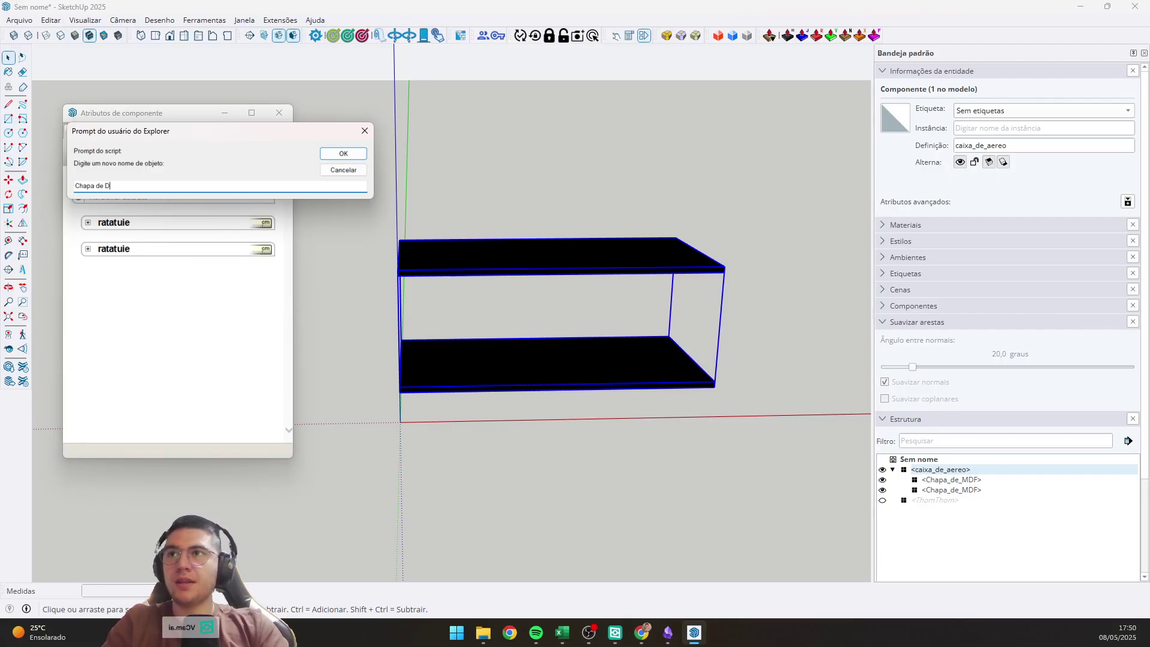
pyautogui.write(' MDF')
pyautogui.press('Return')
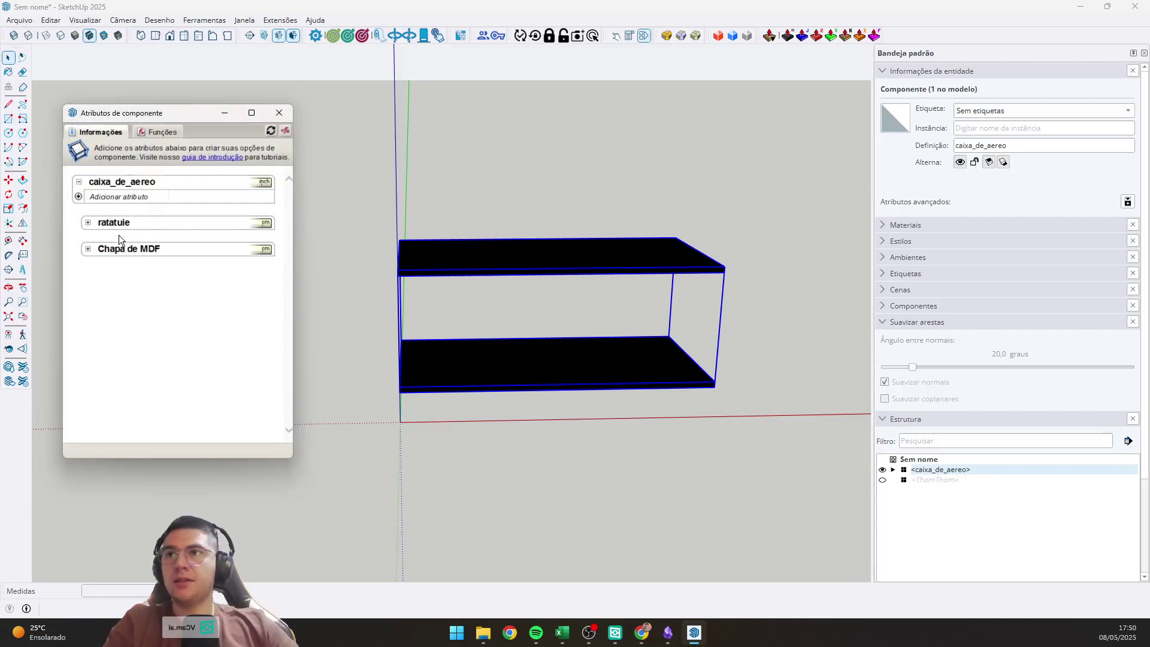
pyautogui.doubleClick(124, 225)
pyautogui.write('Ch')
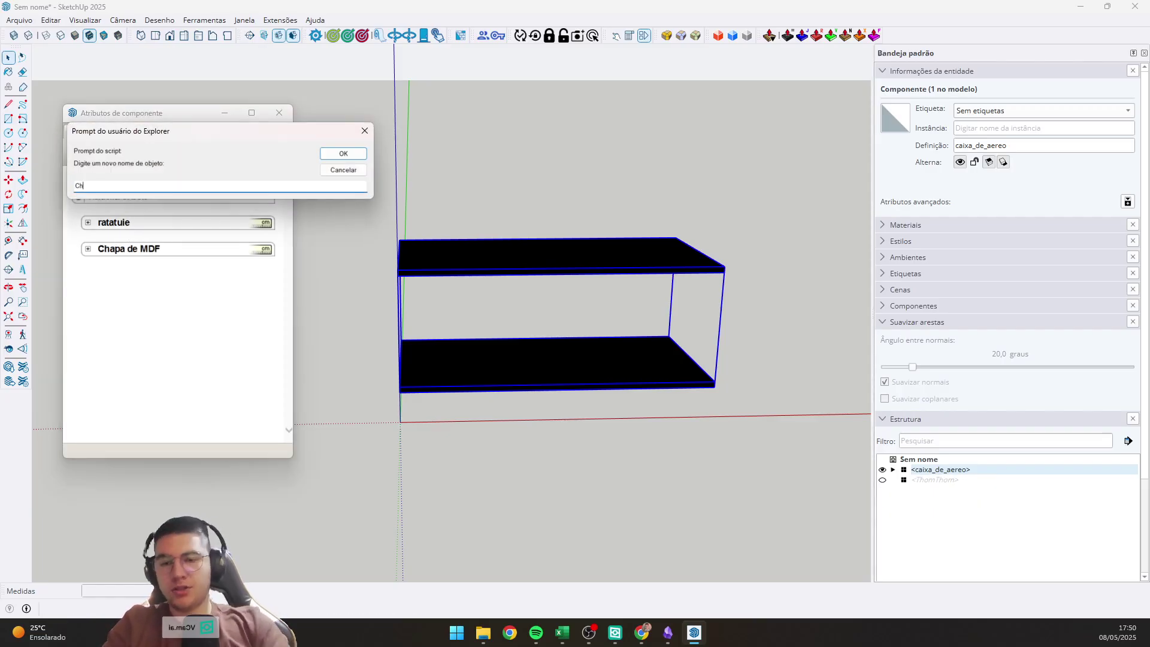
pyautogui.write('apa de MDF')
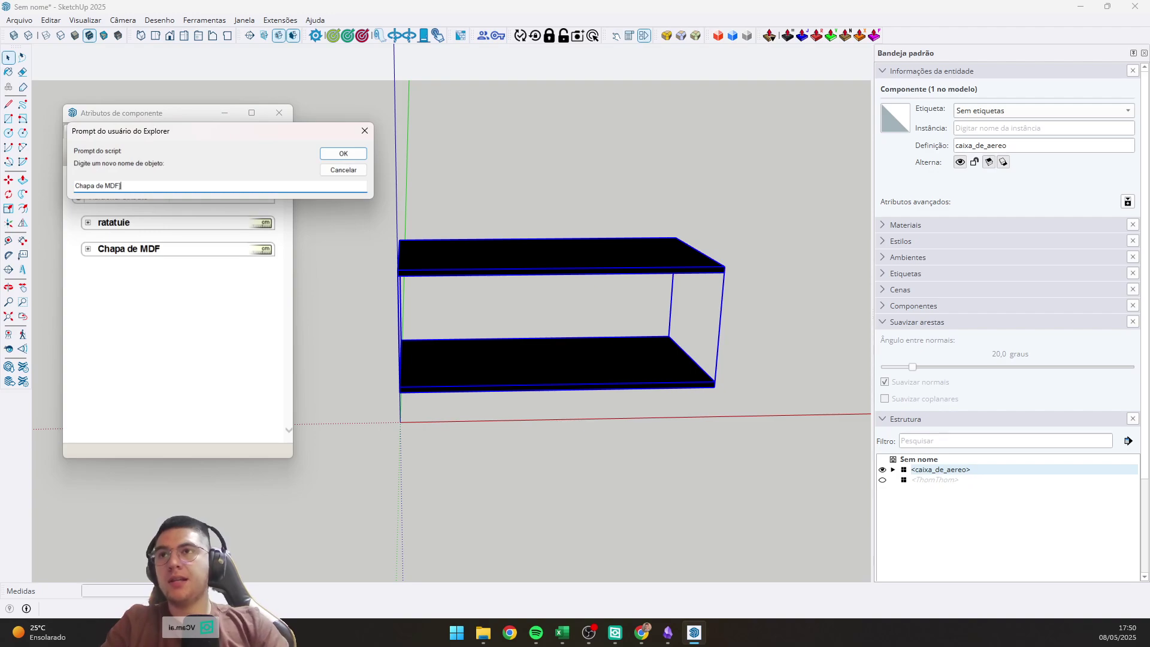
pyautogui.press('Return')
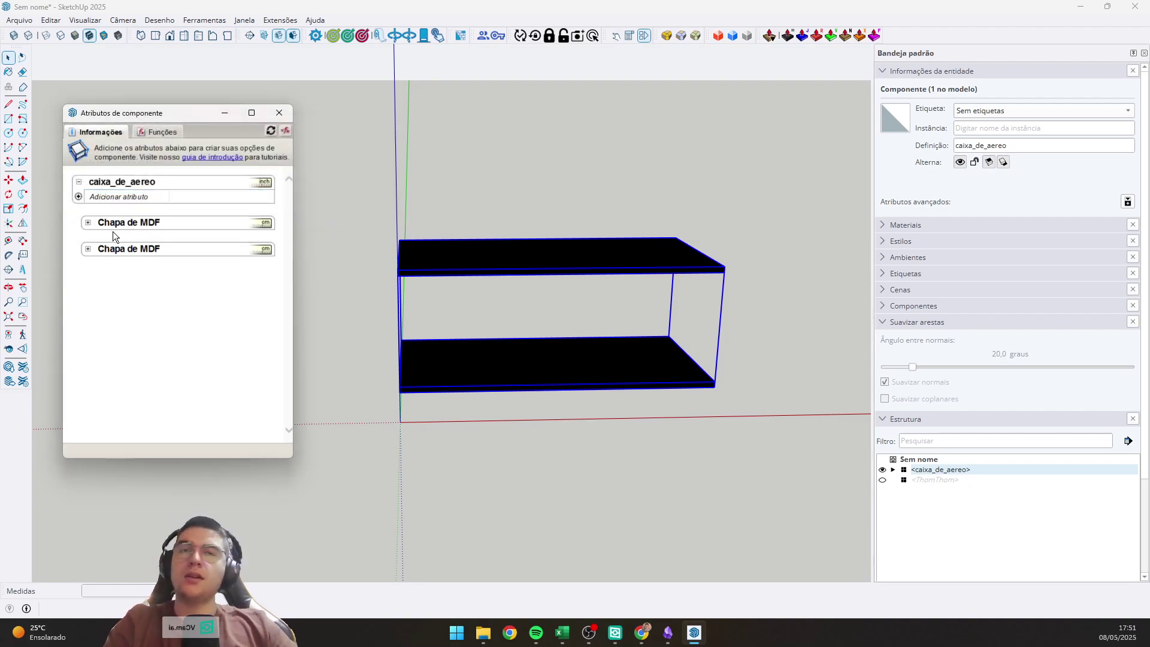
# Add the full set of size attributes, LenX, LenY and LenZ, to the caixa_de_aereo component.
pyautogui.click(78, 197)
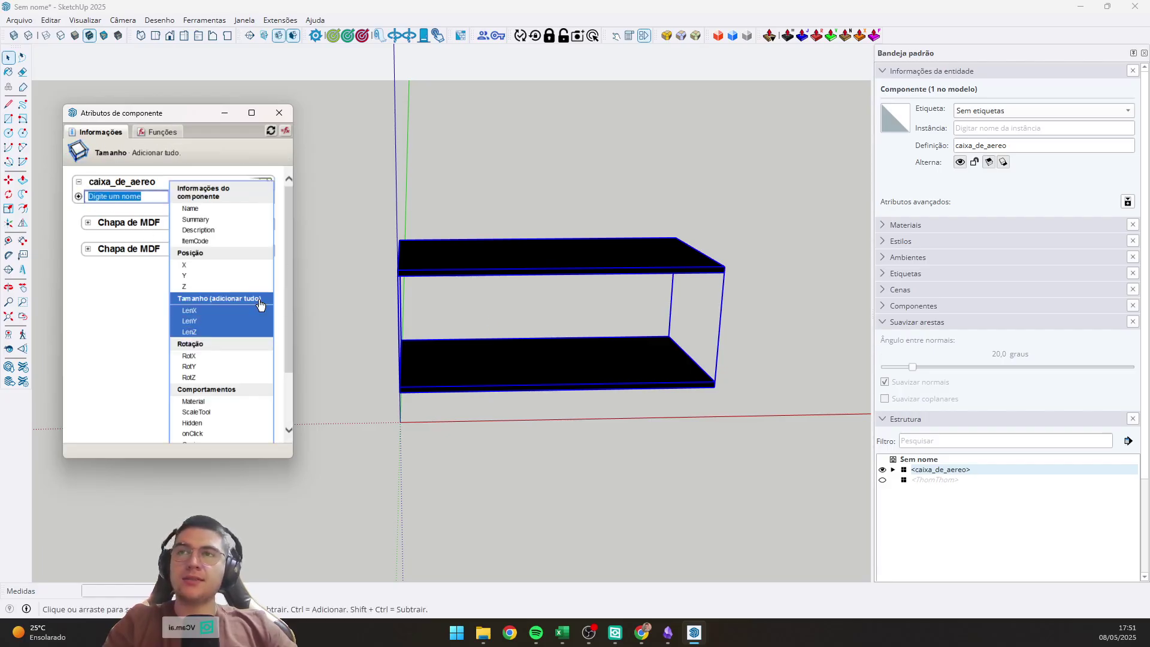
pyautogui.click(71, 224)
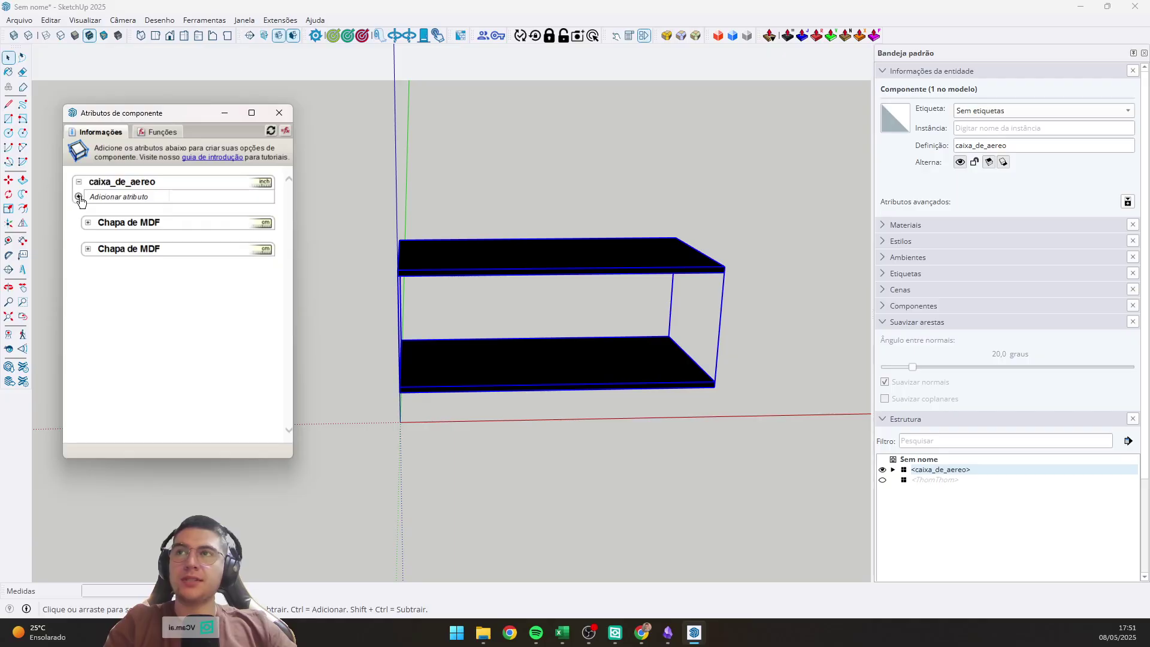
pyautogui.click(78, 197)
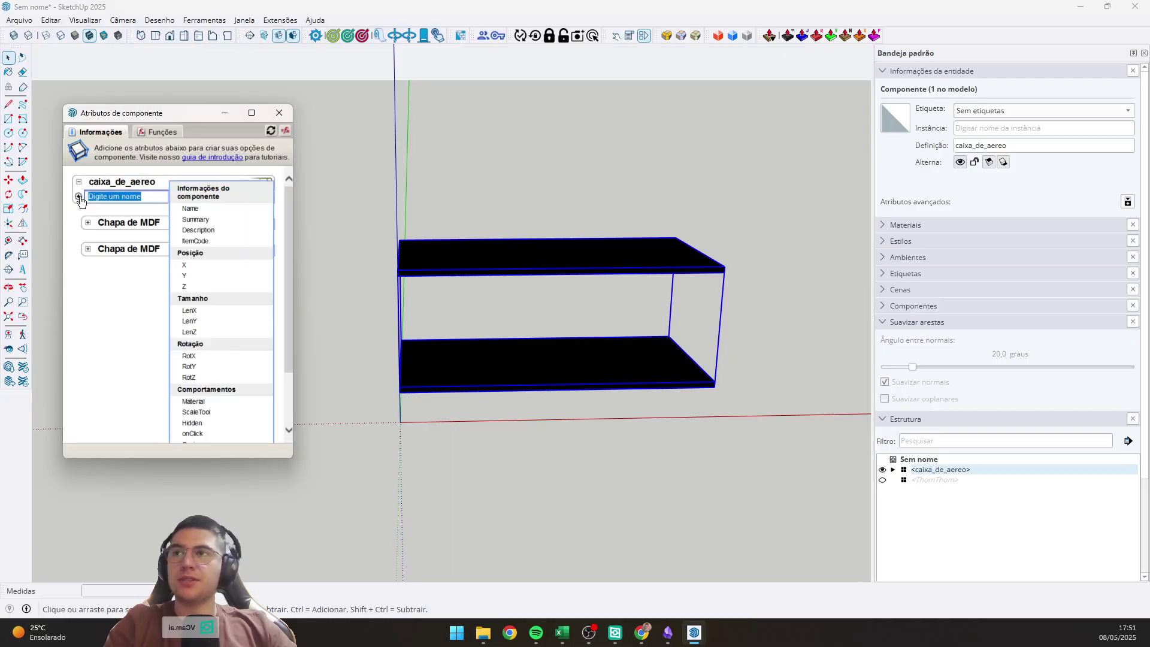
pyautogui.click(207, 298)
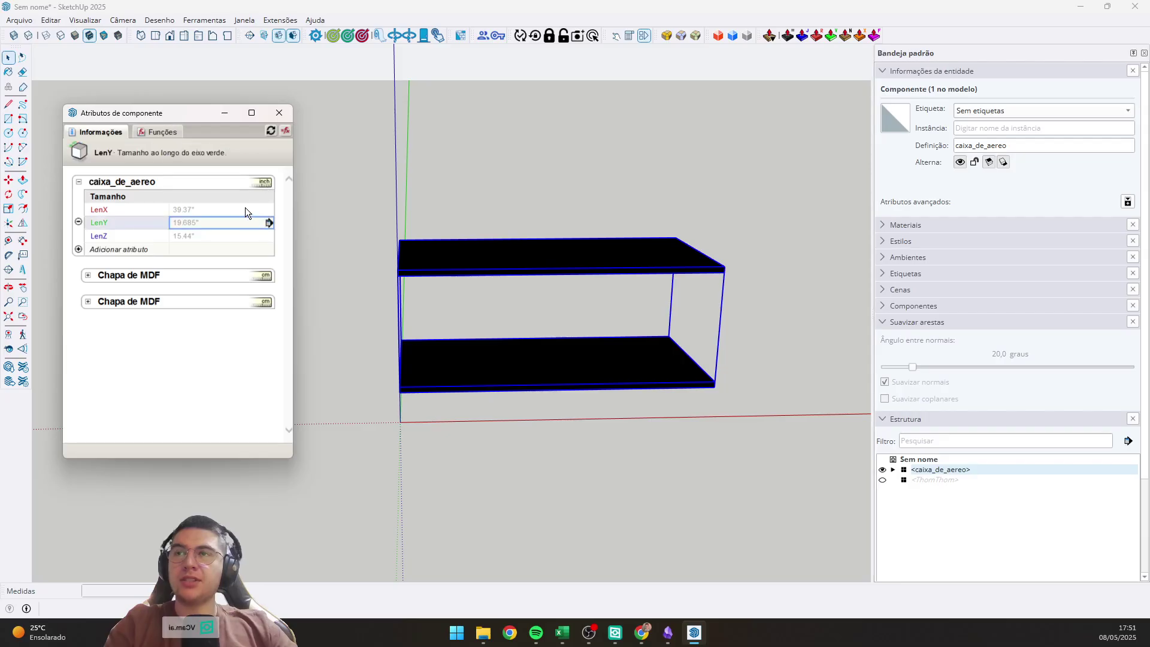
# Switch the caixa_de_aereo component's attribute values from inches to centimetres.
pyautogui.click(266, 182)
pyautogui.click(619, 365)
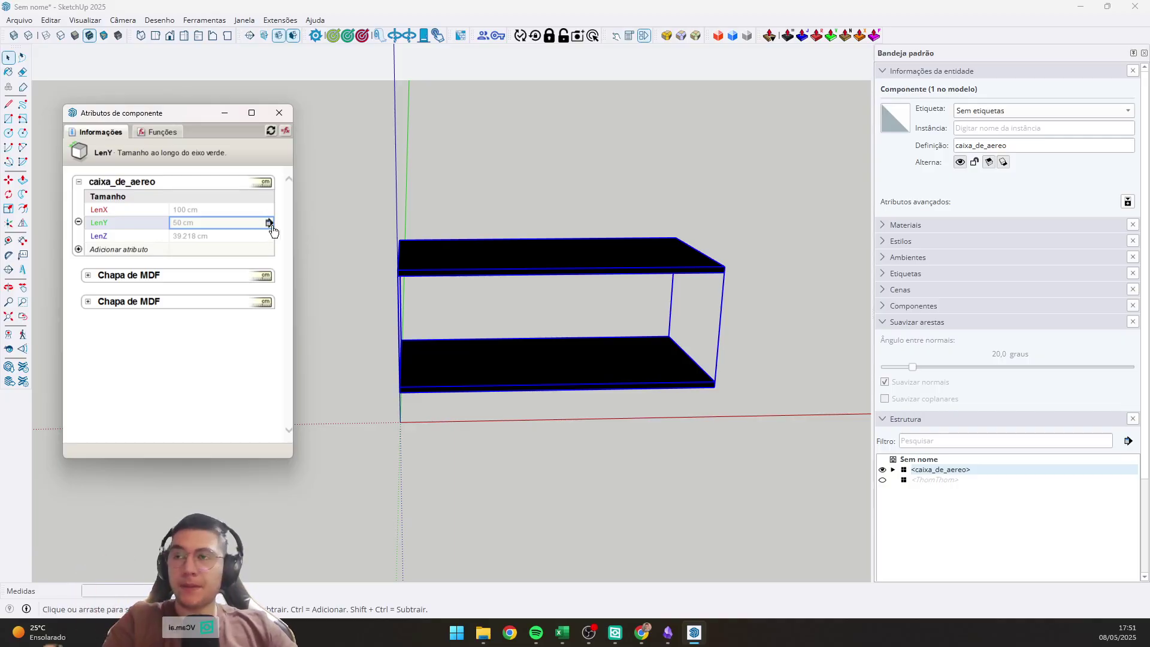
pyautogui.click(269, 209)
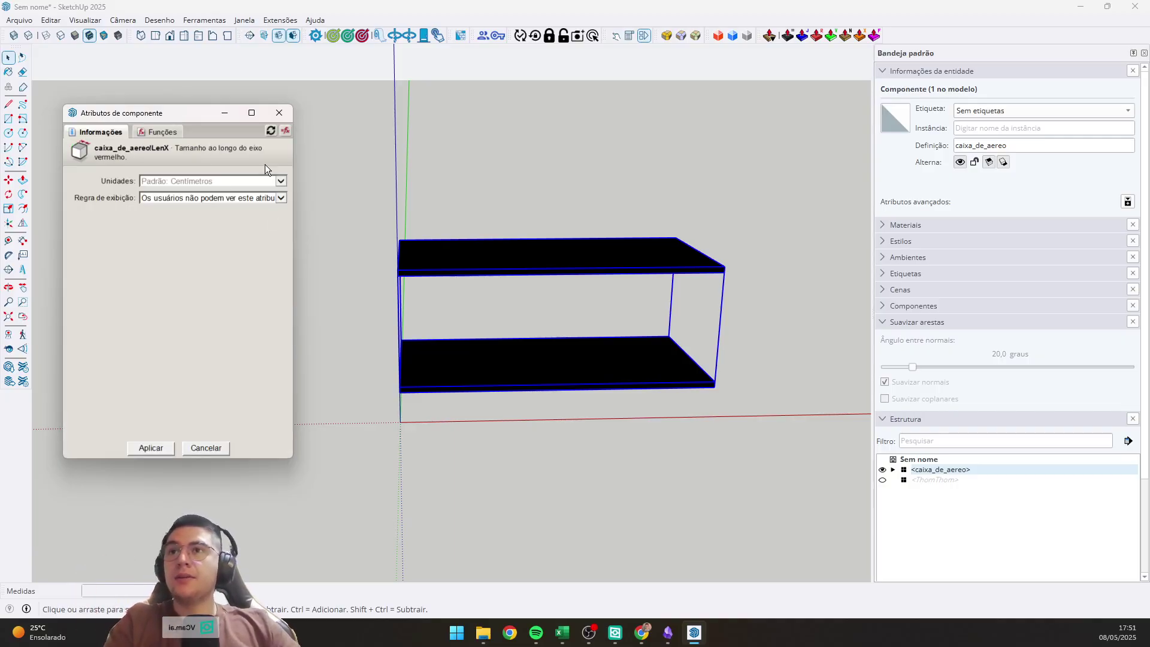
pyautogui.click(230, 181)
pyautogui.click(207, 195)
pyautogui.press('Return')
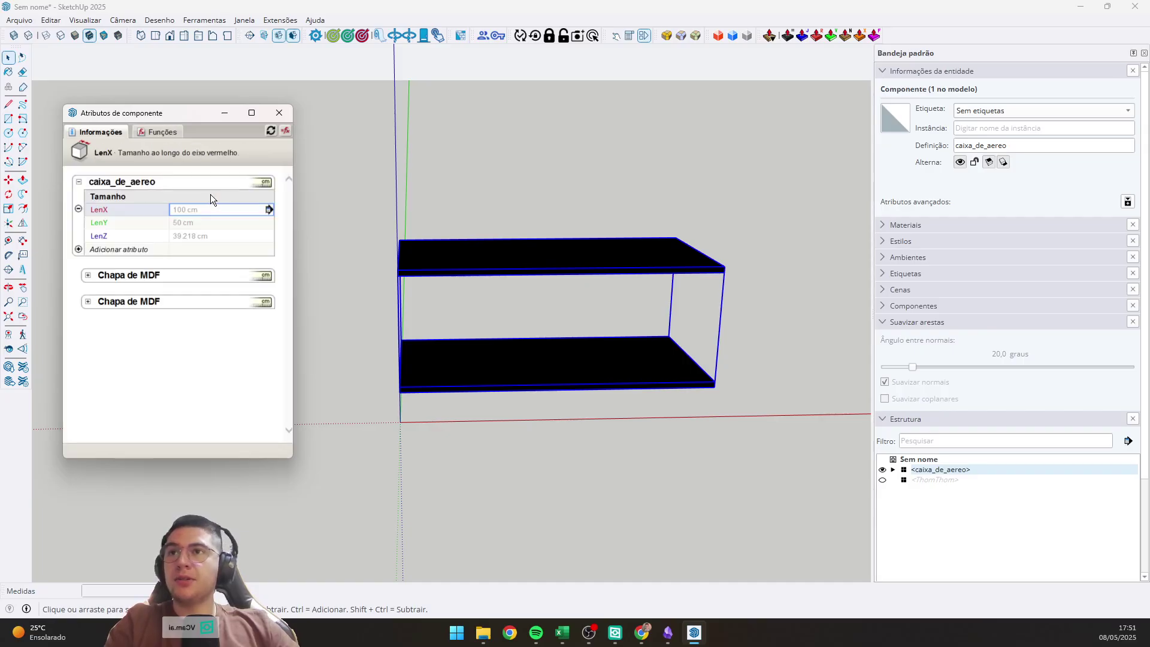
# Let users edit caixa_de_aereo's LenX as text and give it the display label "Comprimento:".
pyautogui.click(269, 209)
pyautogui.click(253, 200)
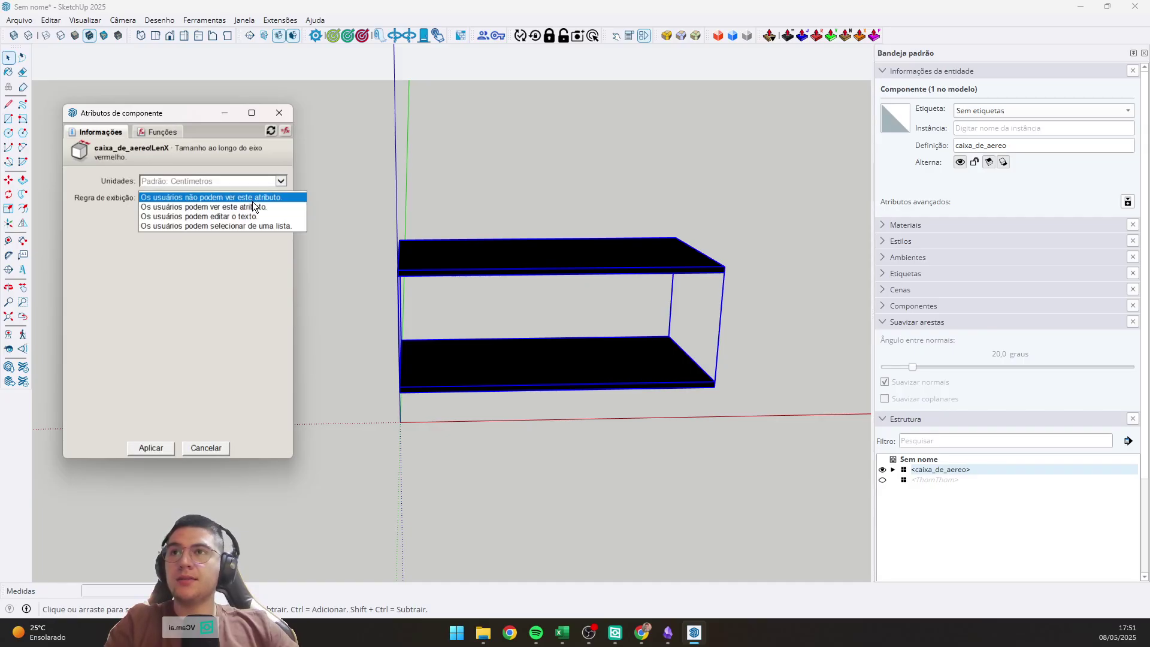
pyautogui.click(216, 219)
pyautogui.moveTo(219, 218); pyautogui.dragTo(92, 218)
pyautogui.write('Co')
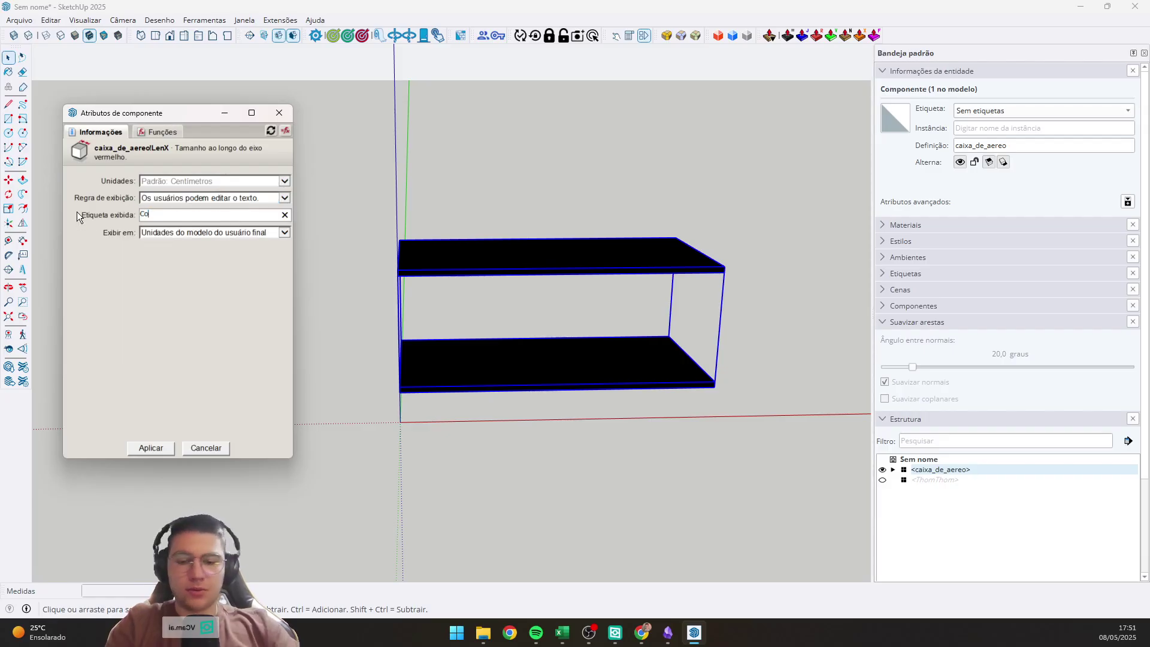
pyautogui.write('mprimento:')
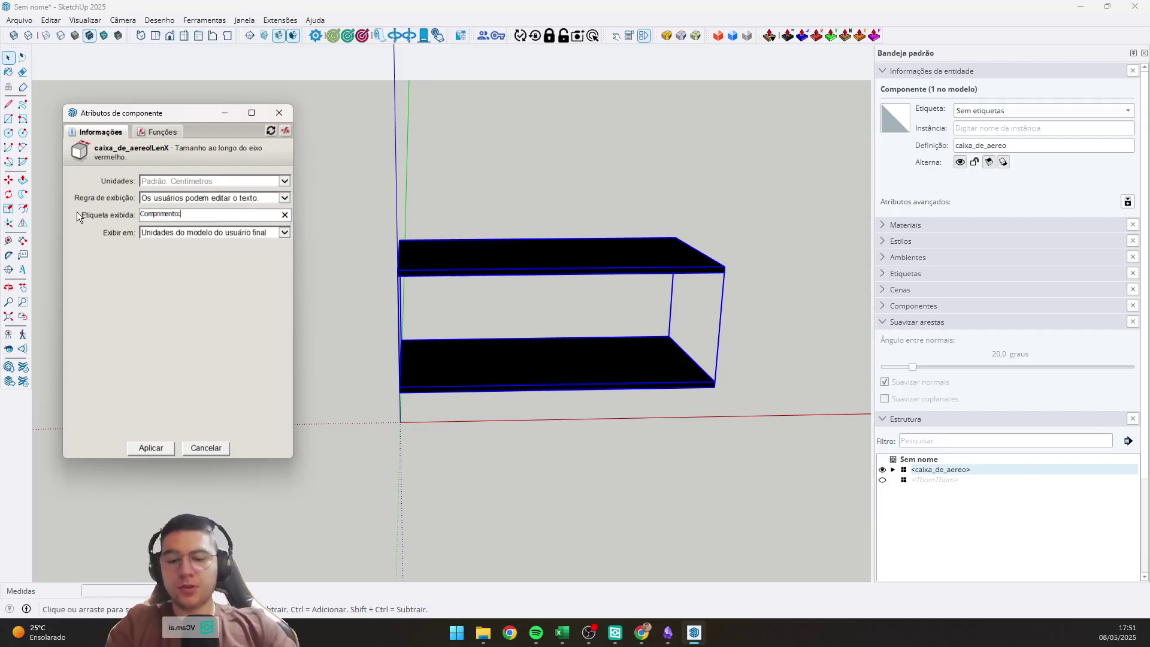
pyautogui.click(147, 448)
# Set LenY to Centímetros, user-editable as text, with the display label "Largura:" and display units Milímetros.
pyautogui.click(253, 223)
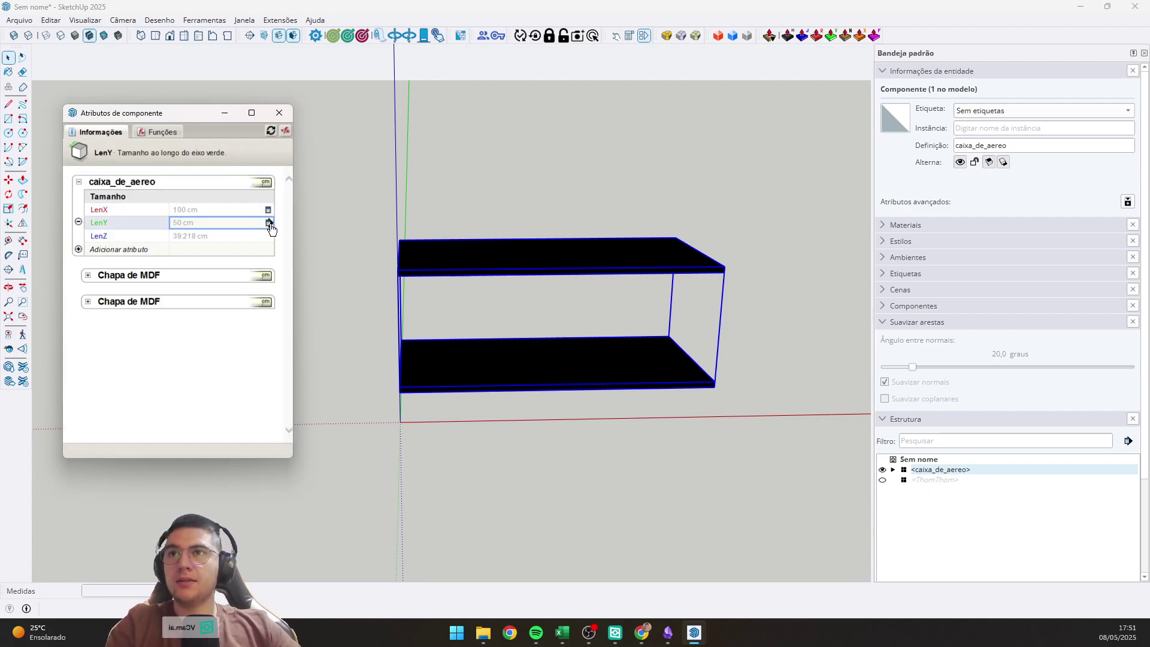
pyautogui.click(269, 223)
pyautogui.click(198, 180)
pyautogui.click(179, 200)
pyautogui.click(180, 200)
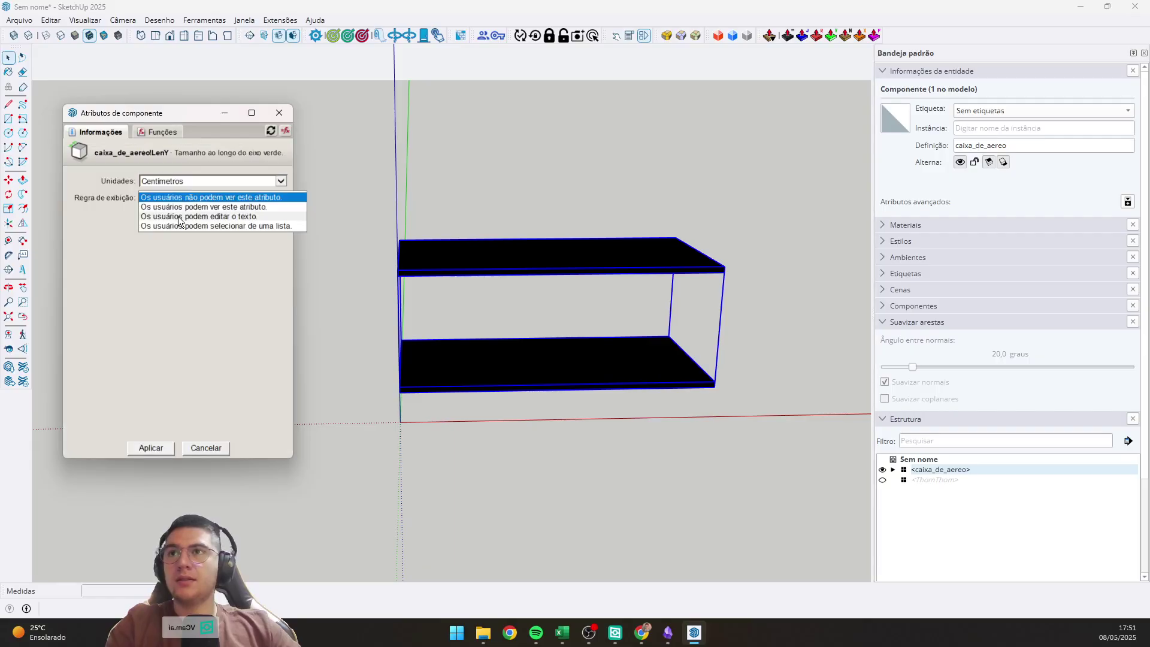
pyautogui.click(178, 217)
pyautogui.doubleClick(198, 212)
pyautogui.write('Larg')
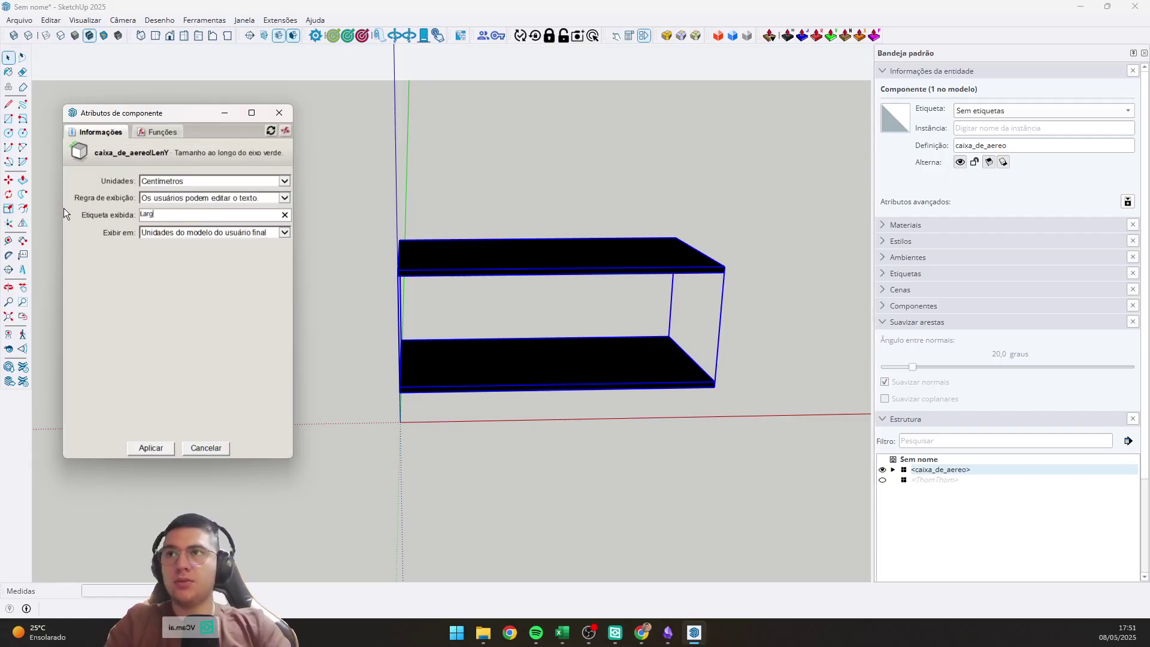
pyautogui.write('ura:')
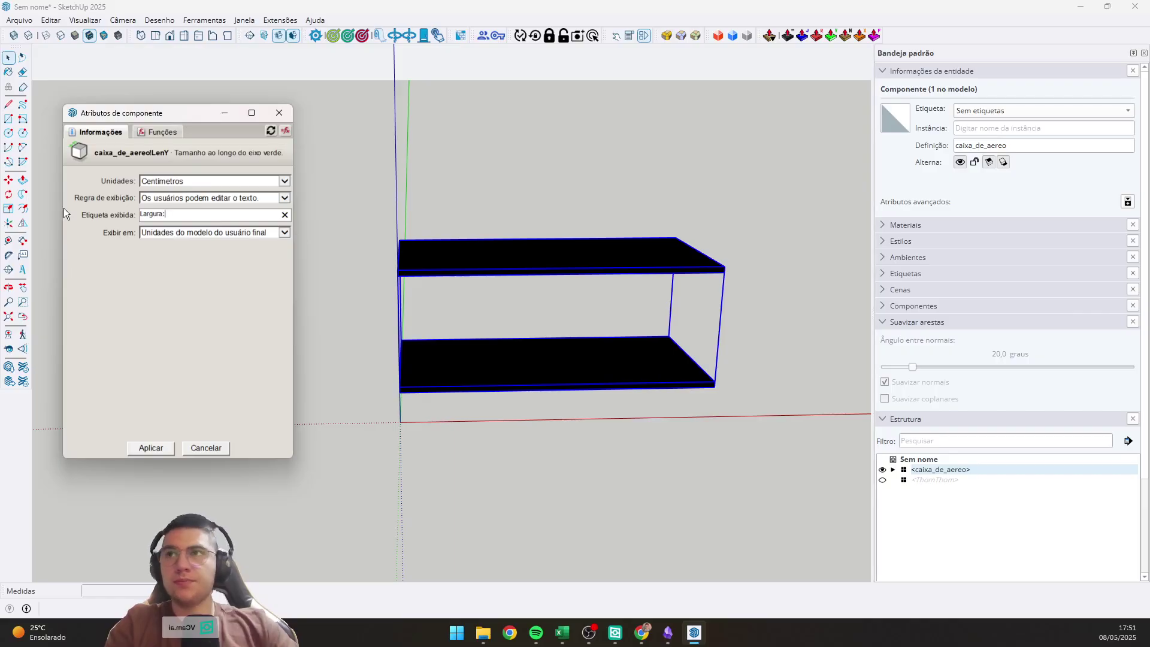
pyautogui.click(233, 233)
pyautogui.click(174, 263)
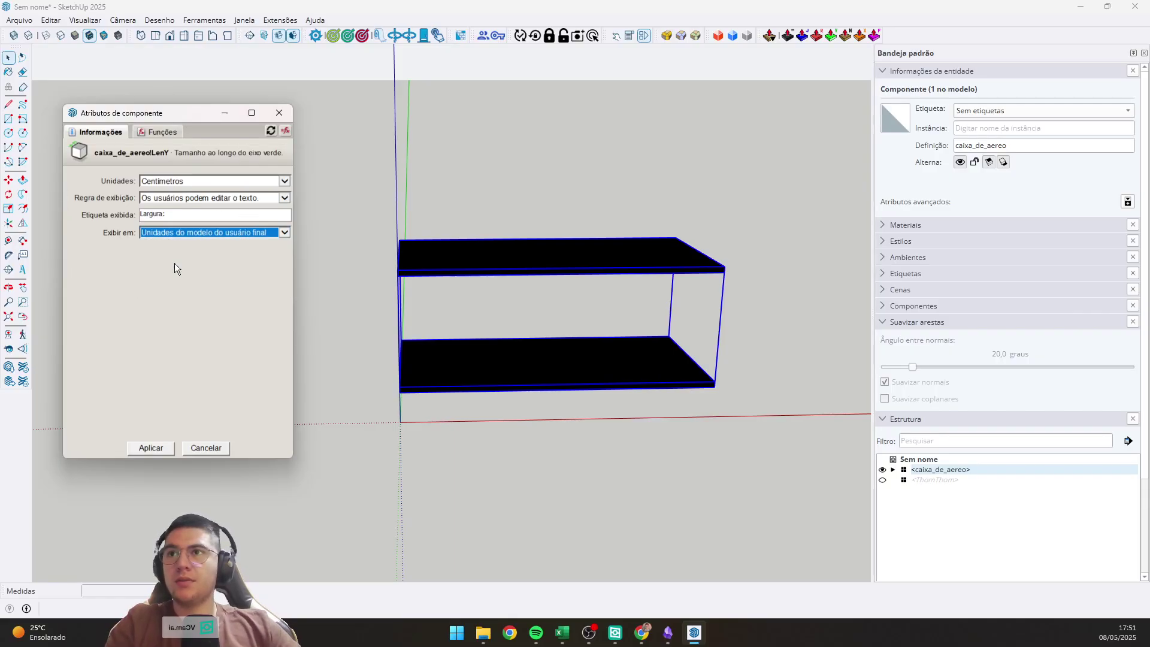
pyautogui.click(149, 448)
# Set the display units of the LenX attribute to Milímetros.
pyautogui.click(268, 214)
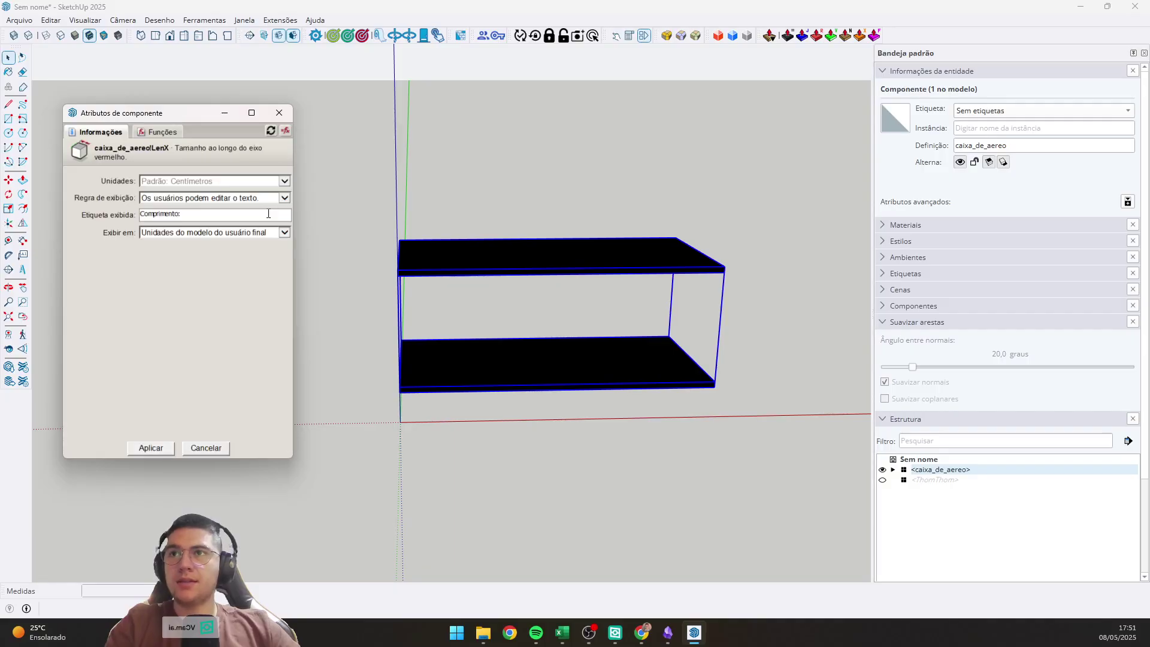
pyautogui.click(206, 233)
pyautogui.click(180, 261)
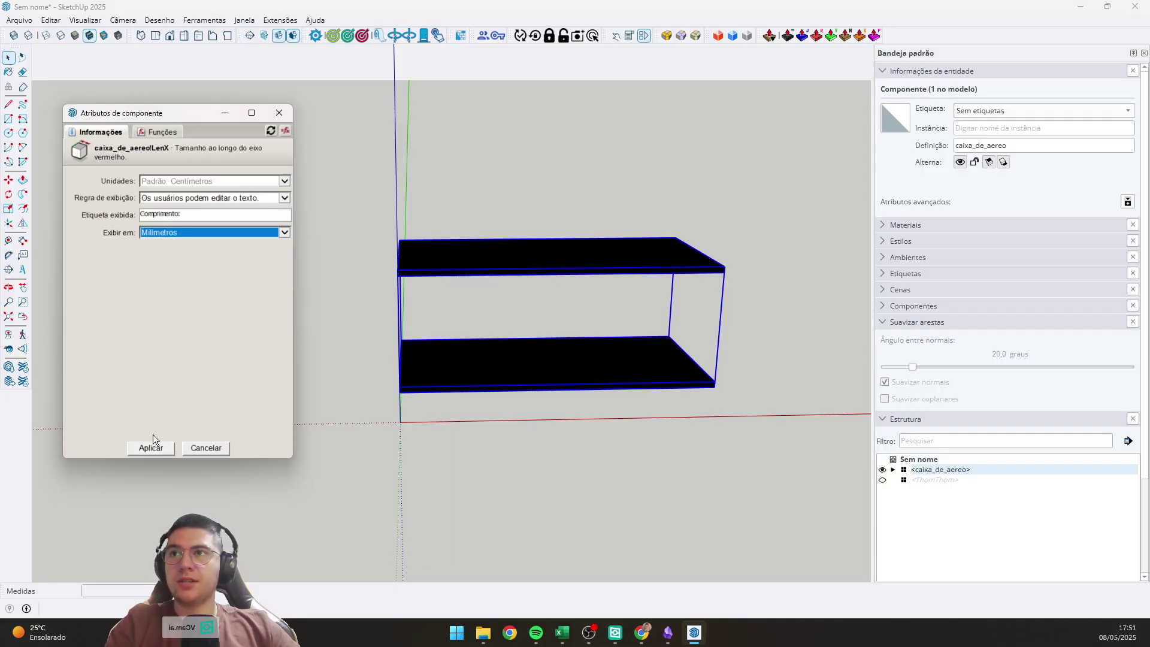
pyautogui.click(151, 448)
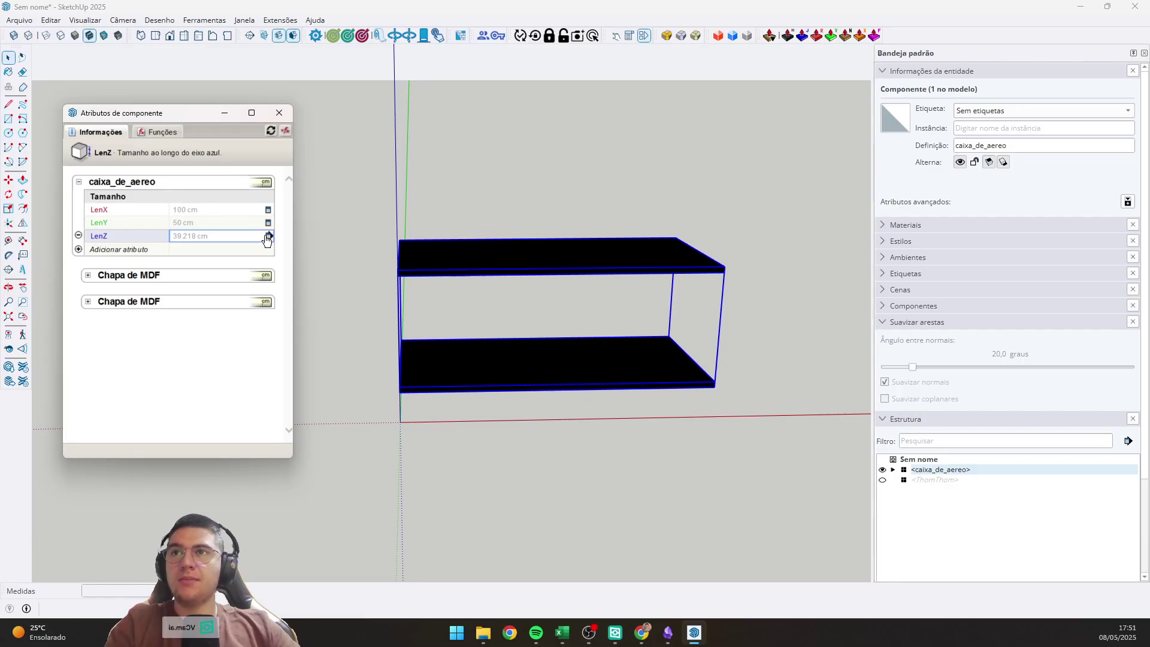
# Replace the display label of the LenY attribute with "Profundidade:".
pyautogui.click(268, 236)
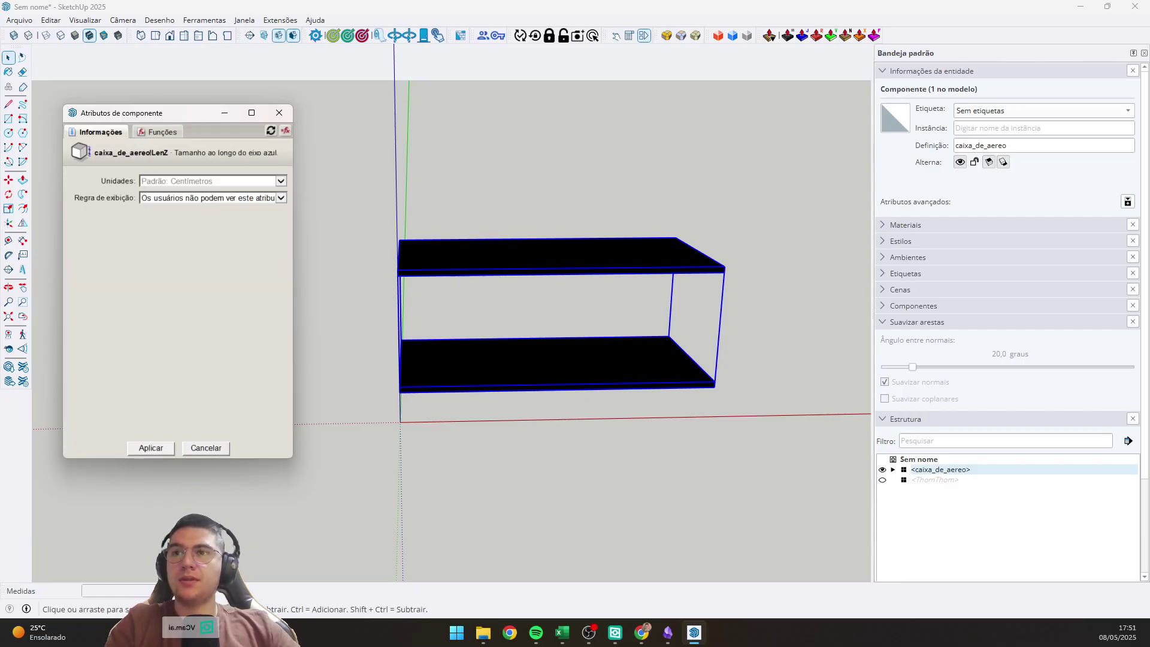
pyautogui.press('Escape')
pyautogui.click(265, 223)
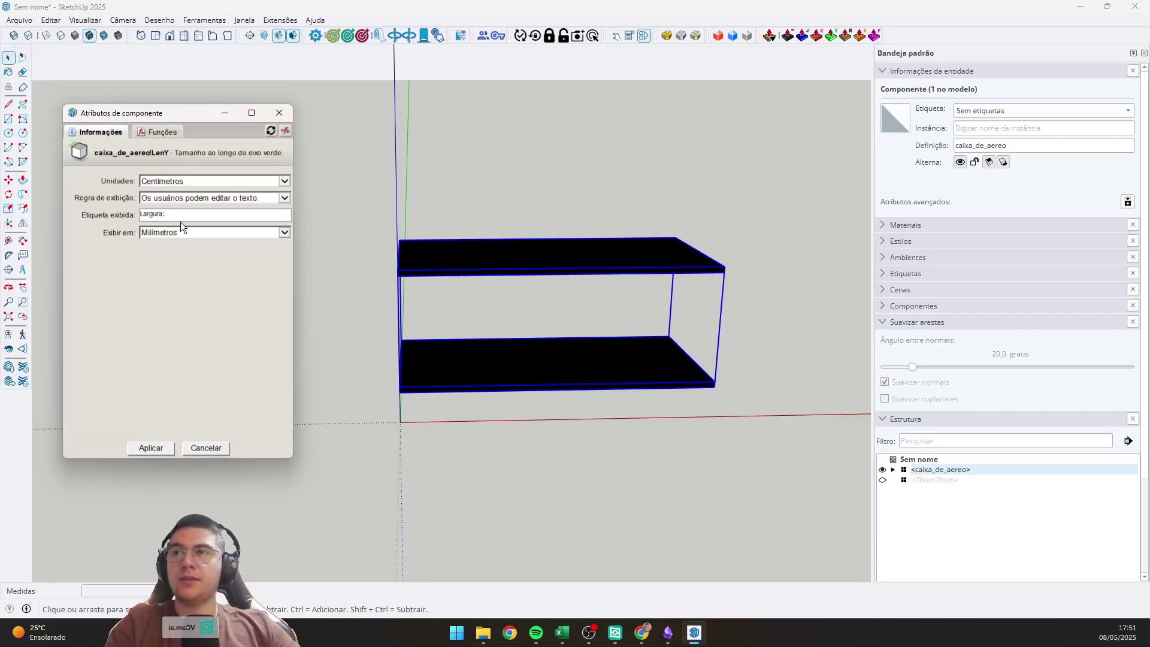
pyautogui.hotkey('ctrl', 'a')
pyautogui.write('Pr')
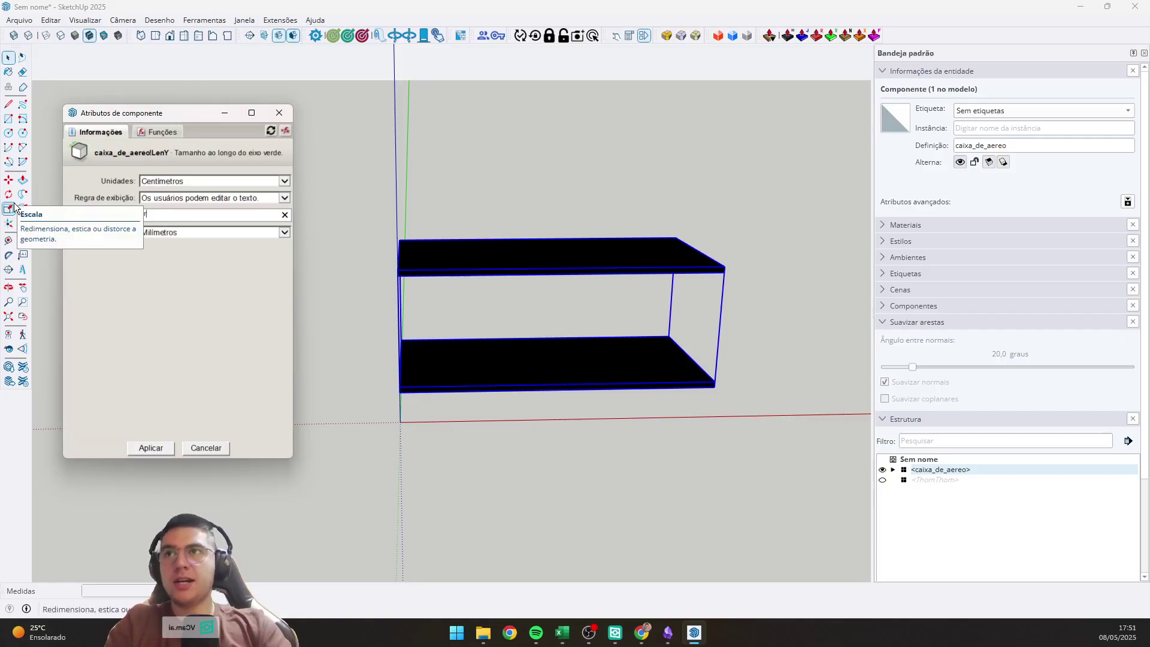
pyautogui.write('ofu')
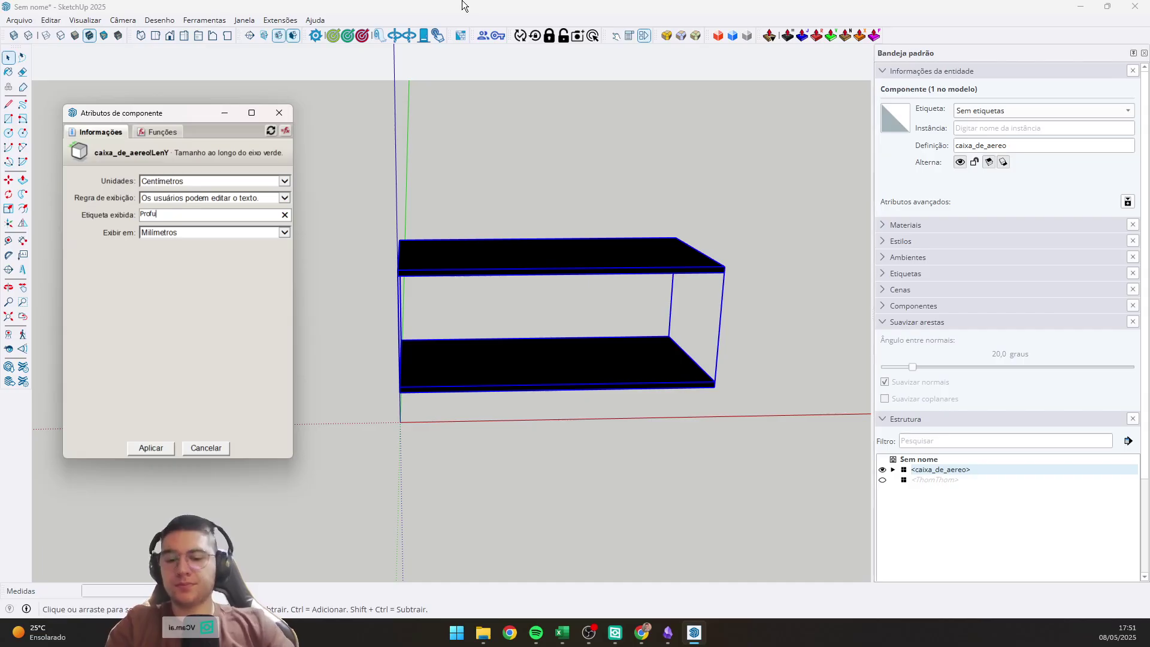
pyautogui.write('ndidade:')
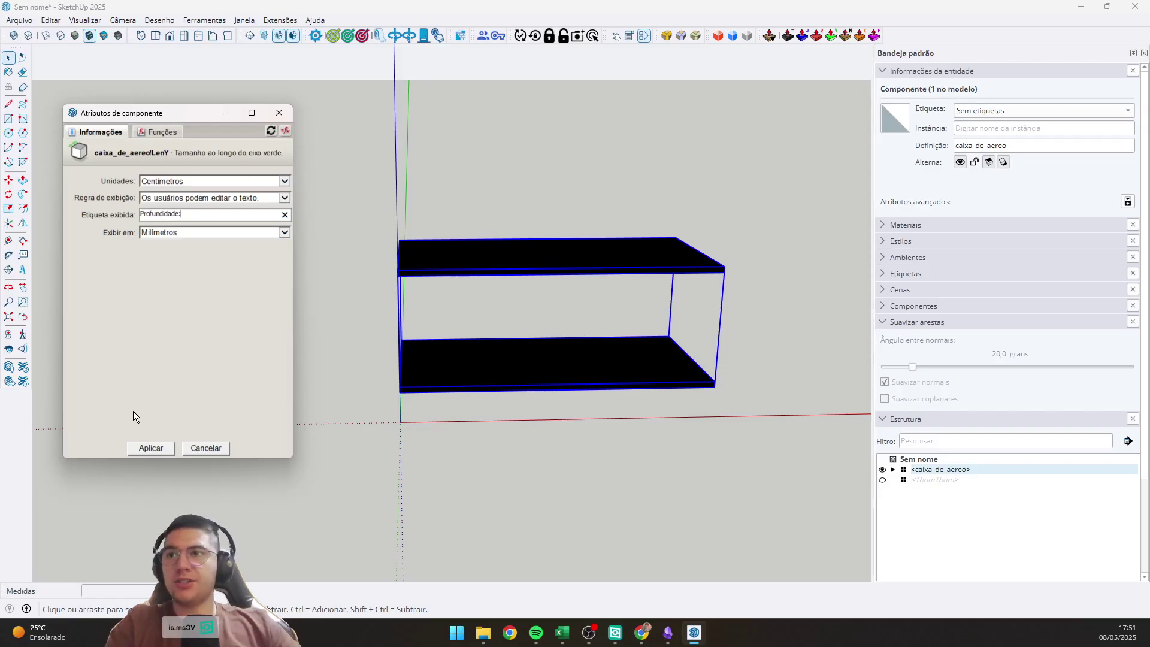
pyautogui.click(146, 447)
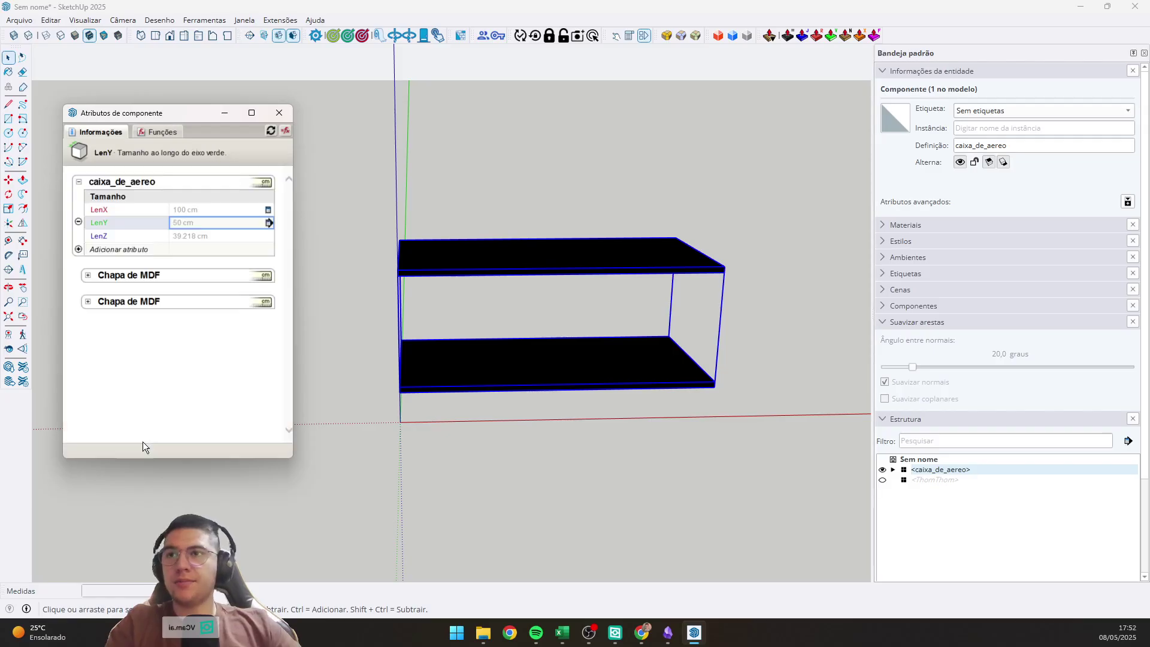
# Set LenZ to Centímetros, viewable but not editable by users, with the display label "Altura:" and display units Milímetros.
pyautogui.click(221, 235)
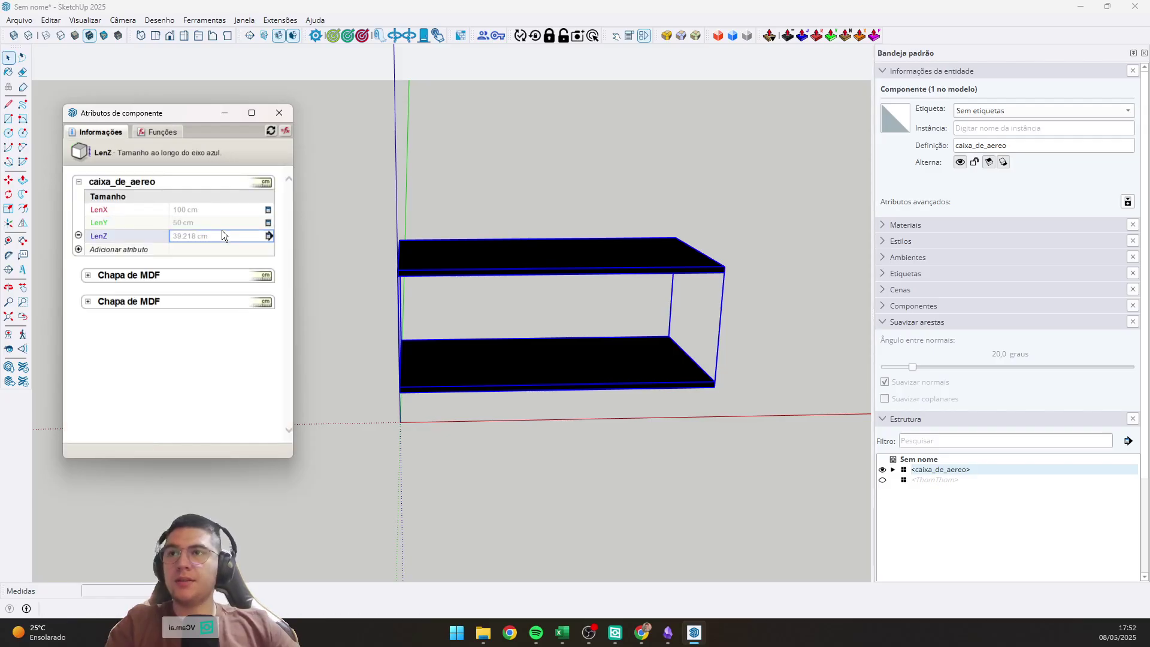
pyautogui.click(269, 237)
pyautogui.click(216, 180)
pyautogui.click(200, 197)
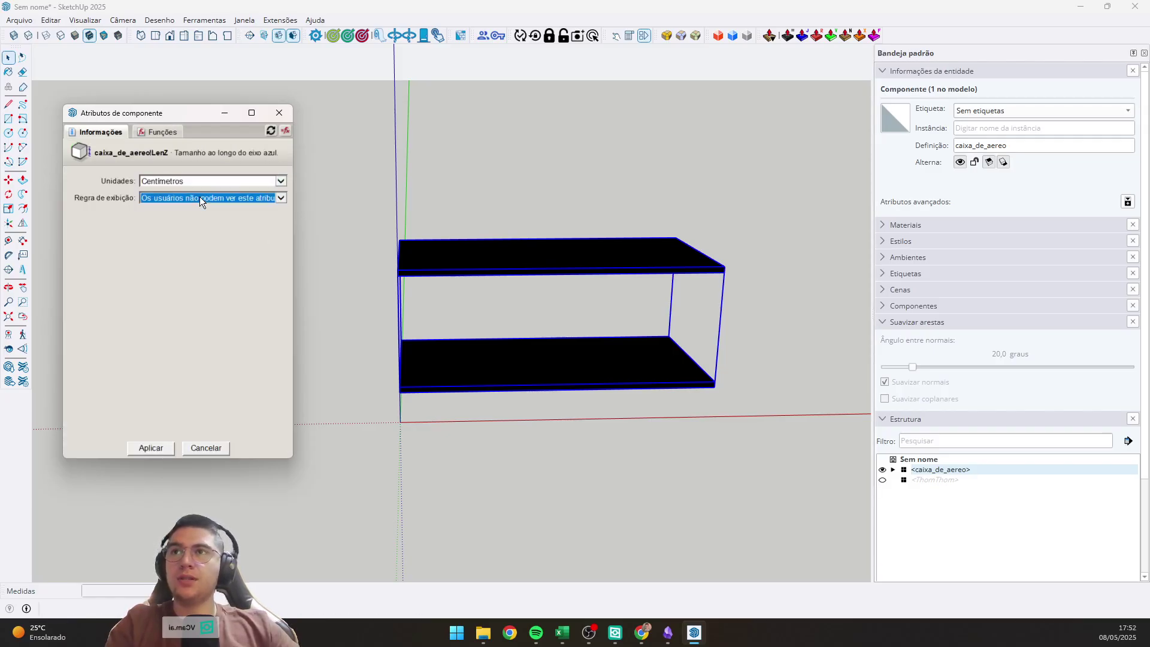
pyautogui.click(199, 197)
pyautogui.click(205, 207)
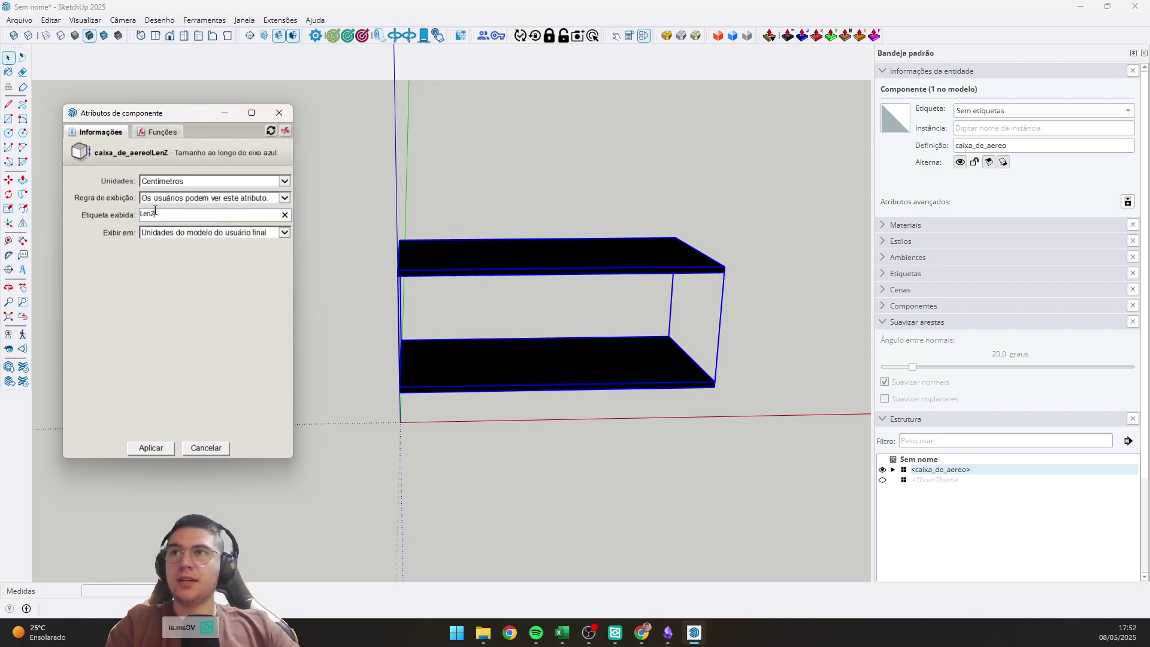
pyautogui.write('Altura:')
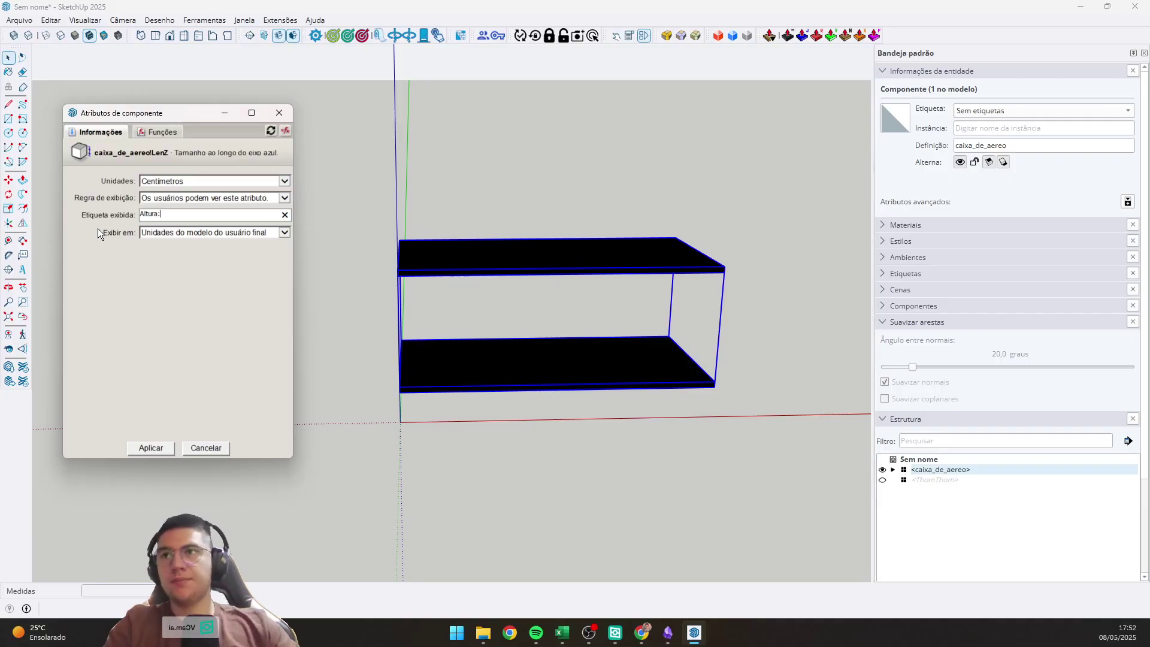
pyautogui.click(208, 231)
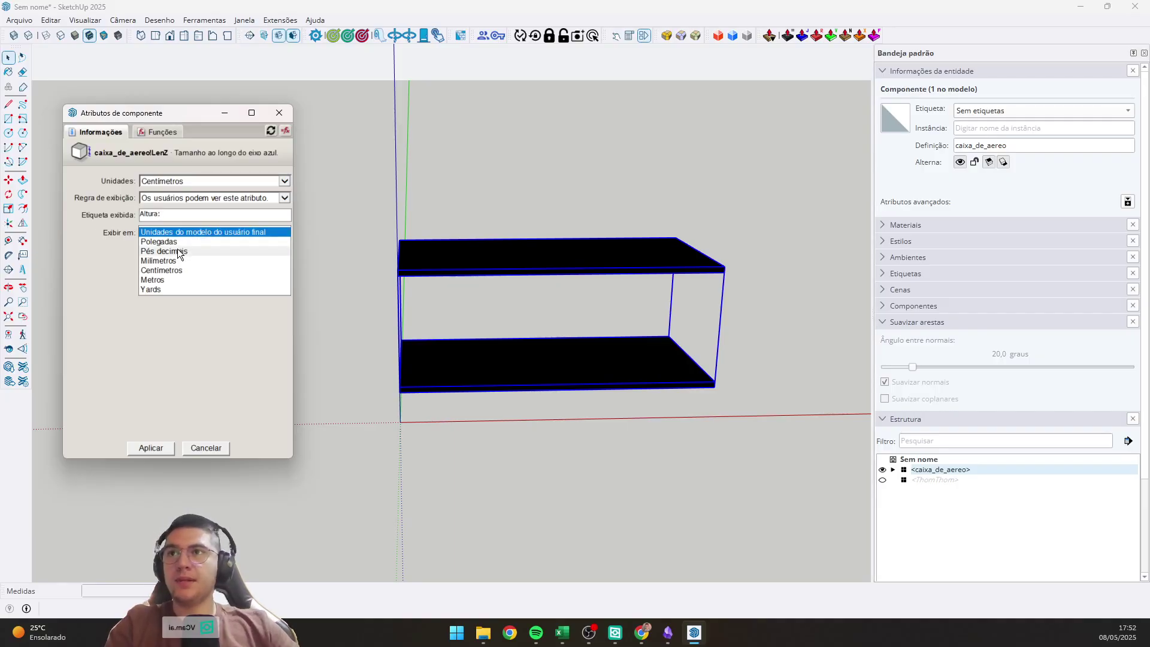
pyautogui.click(178, 262)
pyautogui.click(150, 447)
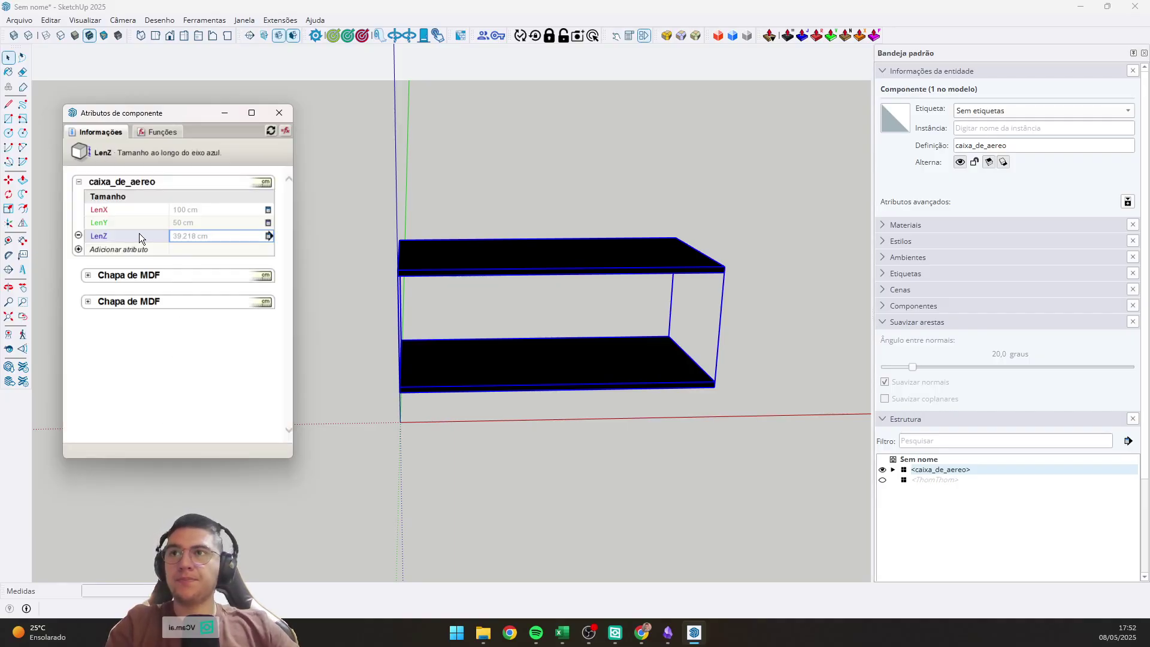
# Add a custom attribute named modelocaixa to the caixa_de_aereo component.
pyautogui.click(110, 250)
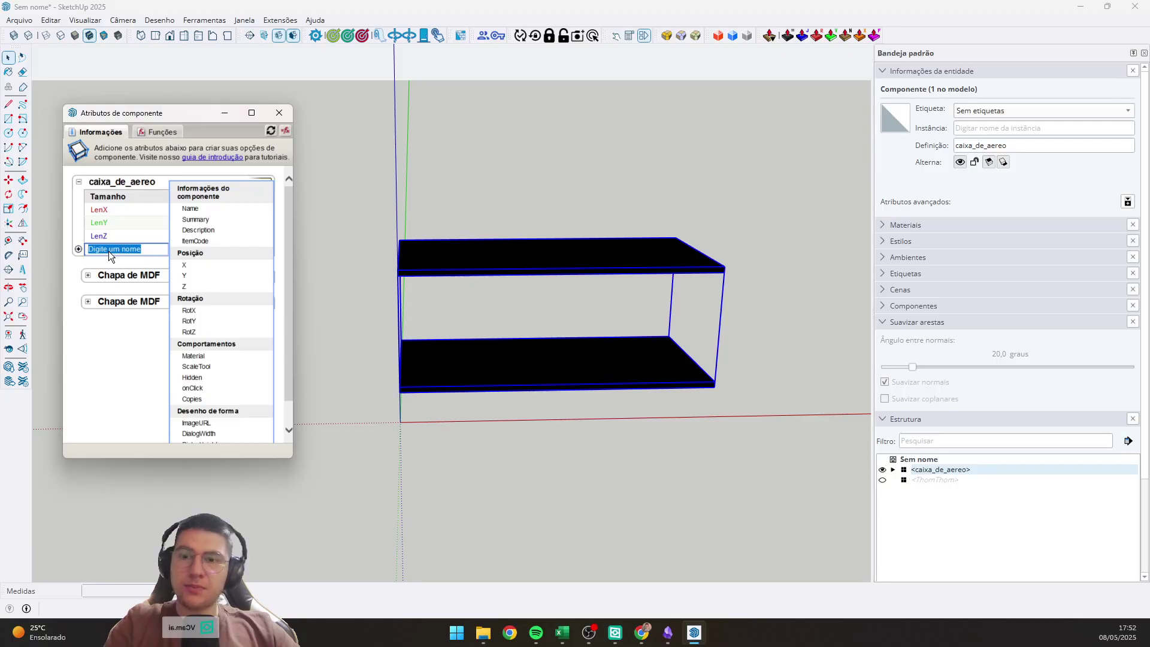
pyautogui.write('mode')
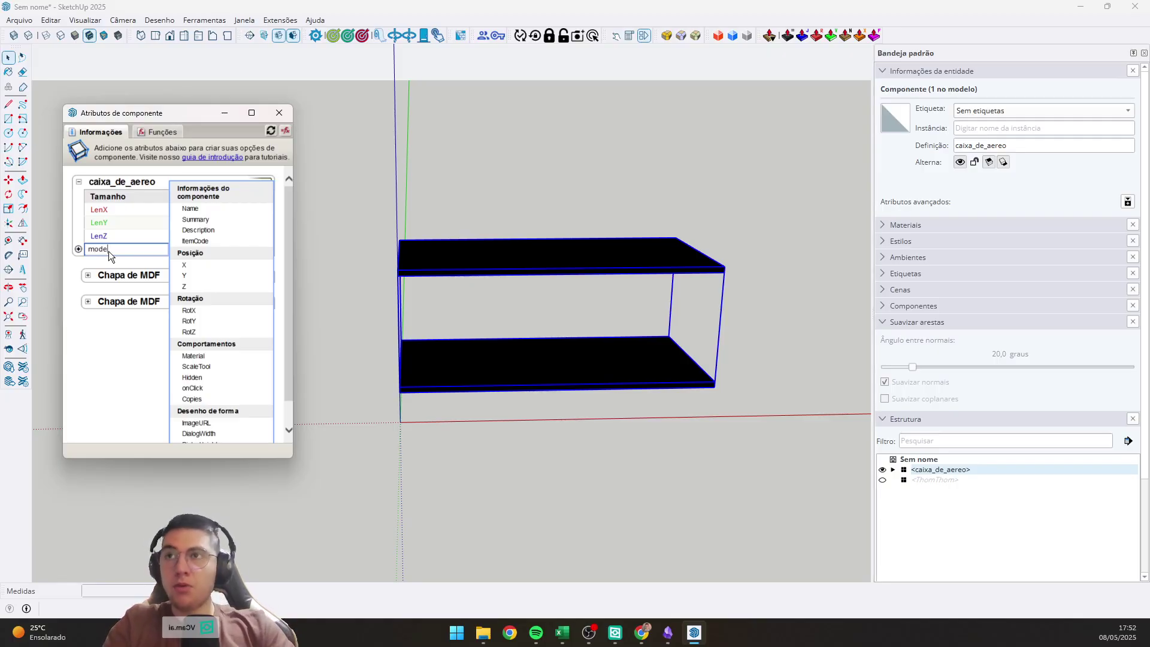
pyautogui.write('locaixa')
pyautogui.press('Return')
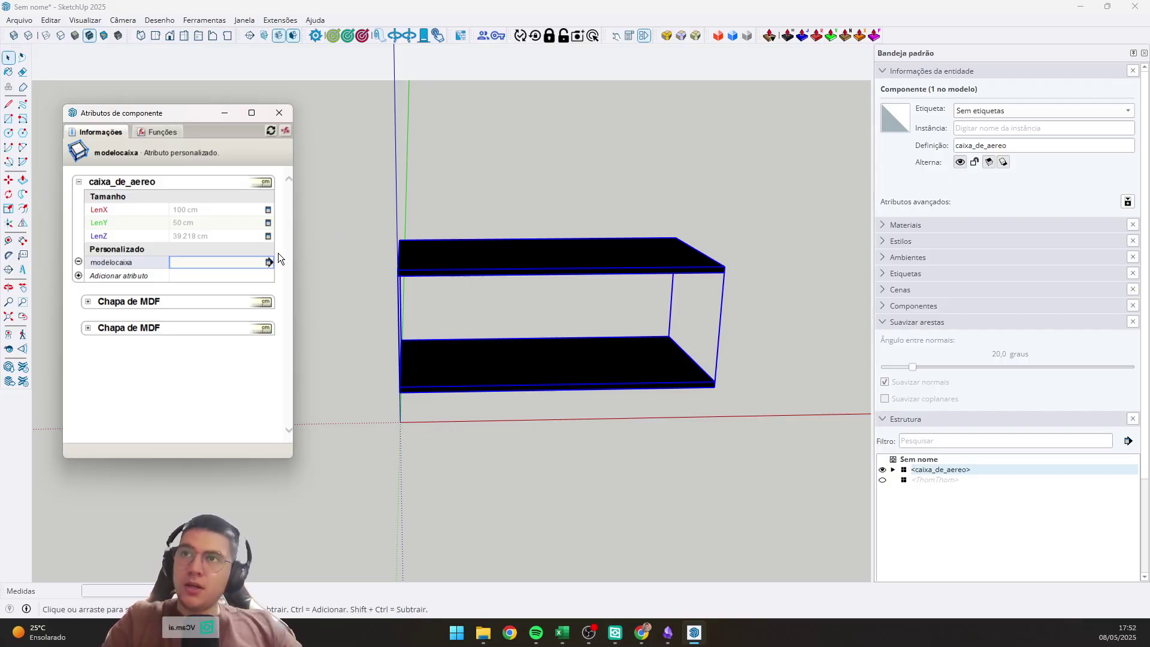
pyautogui.click(270, 261)
pyautogui.click(228, 182)
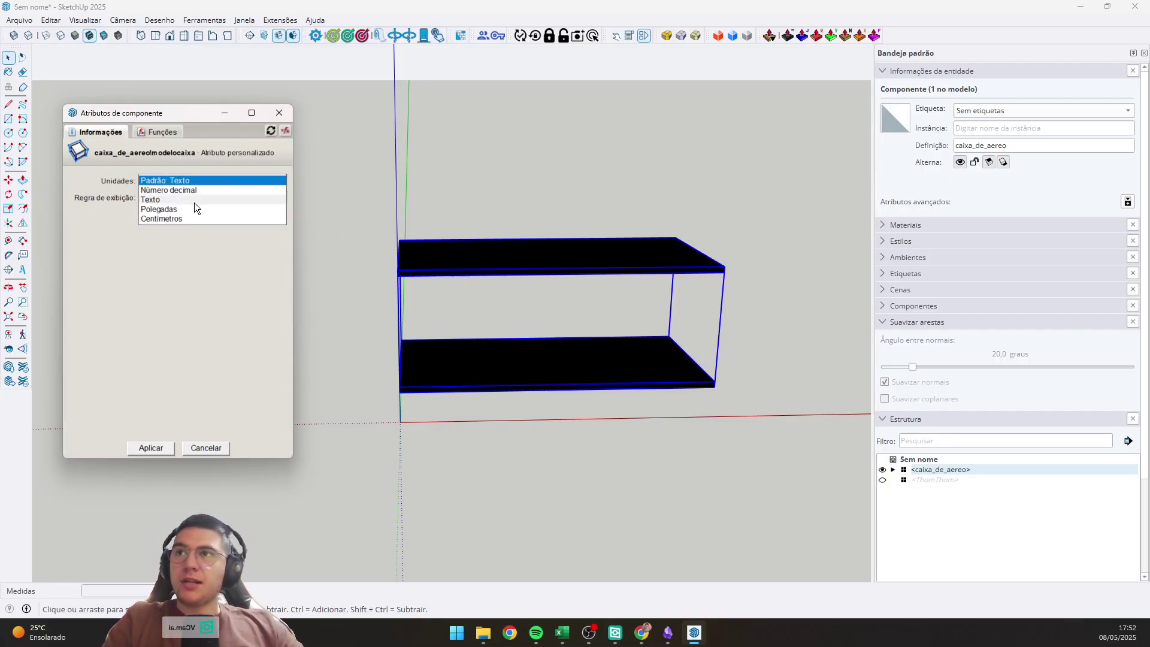
pyautogui.click(176, 198)
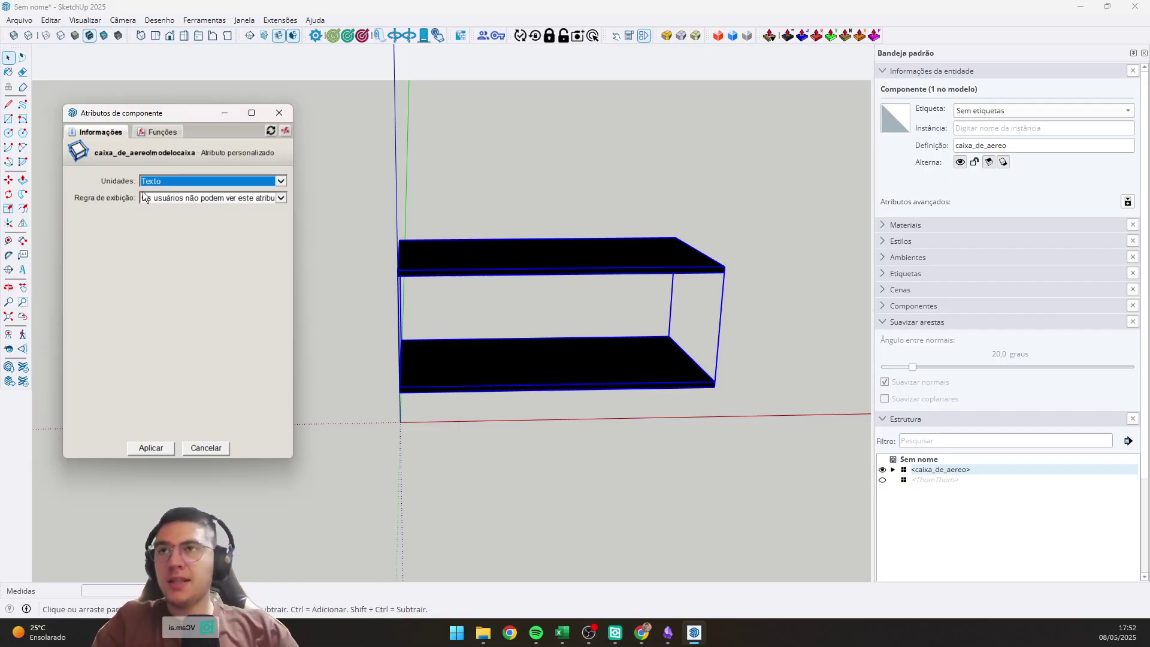
pyautogui.click(179, 194)
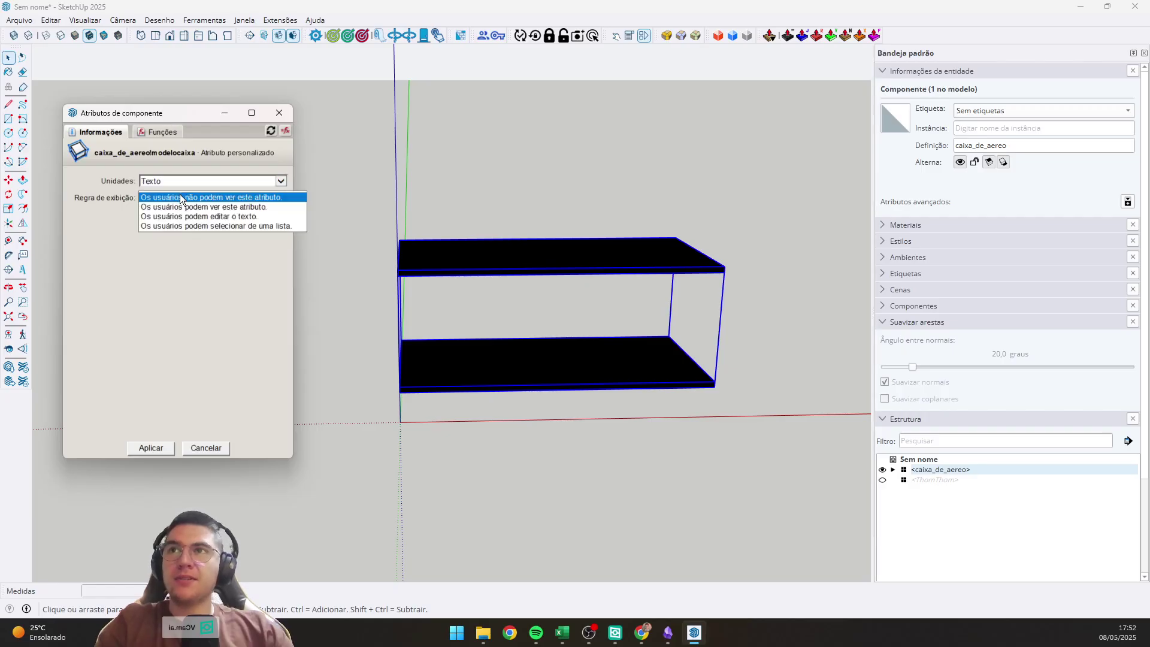
pyautogui.click(214, 217)
pyautogui.click(210, 213)
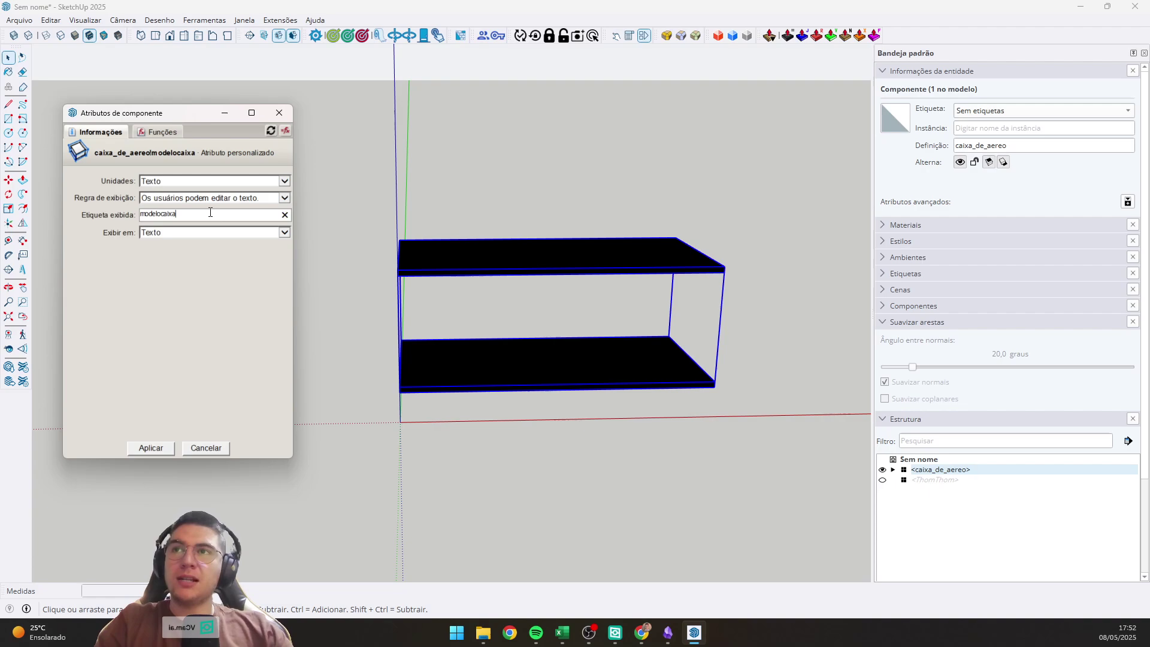
pyautogui.doubleClick(147, 213)
pyautogui.write('Modelo')
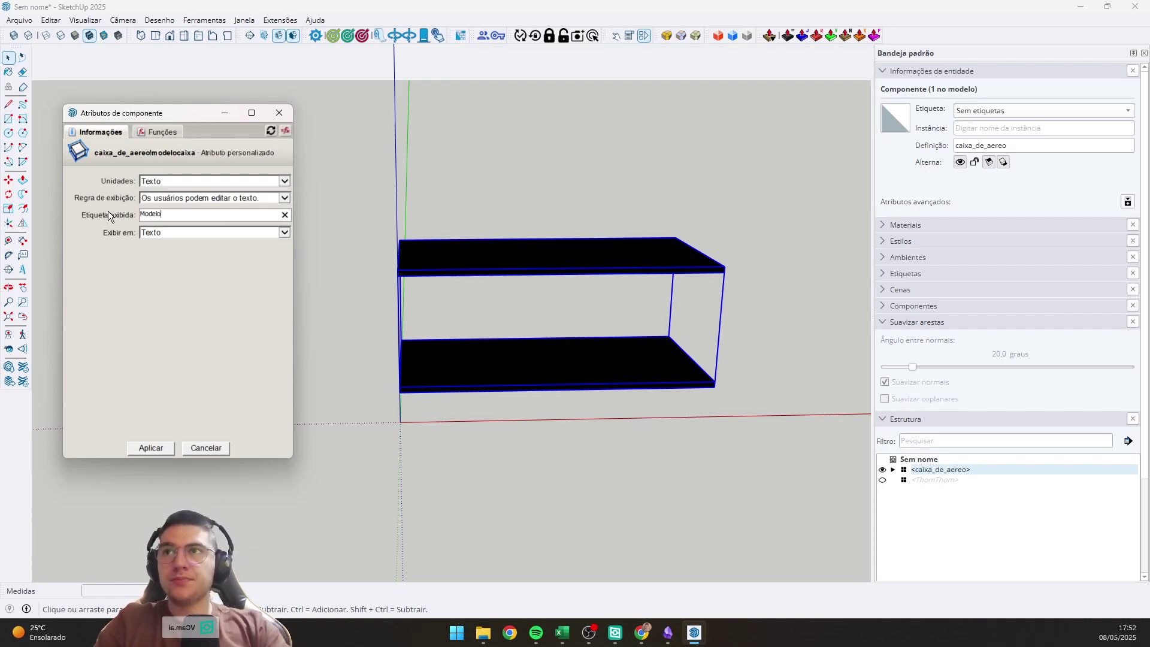
pyautogui.write(' Caixa:')
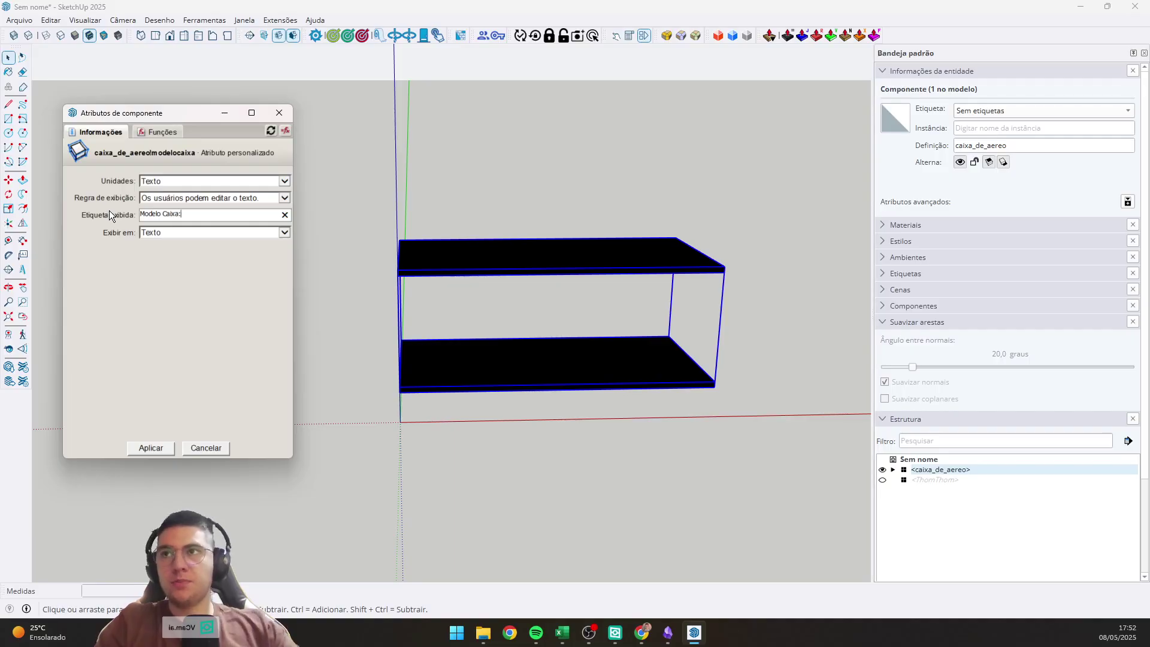
pyautogui.click(205, 236)
pyautogui.click(182, 246)
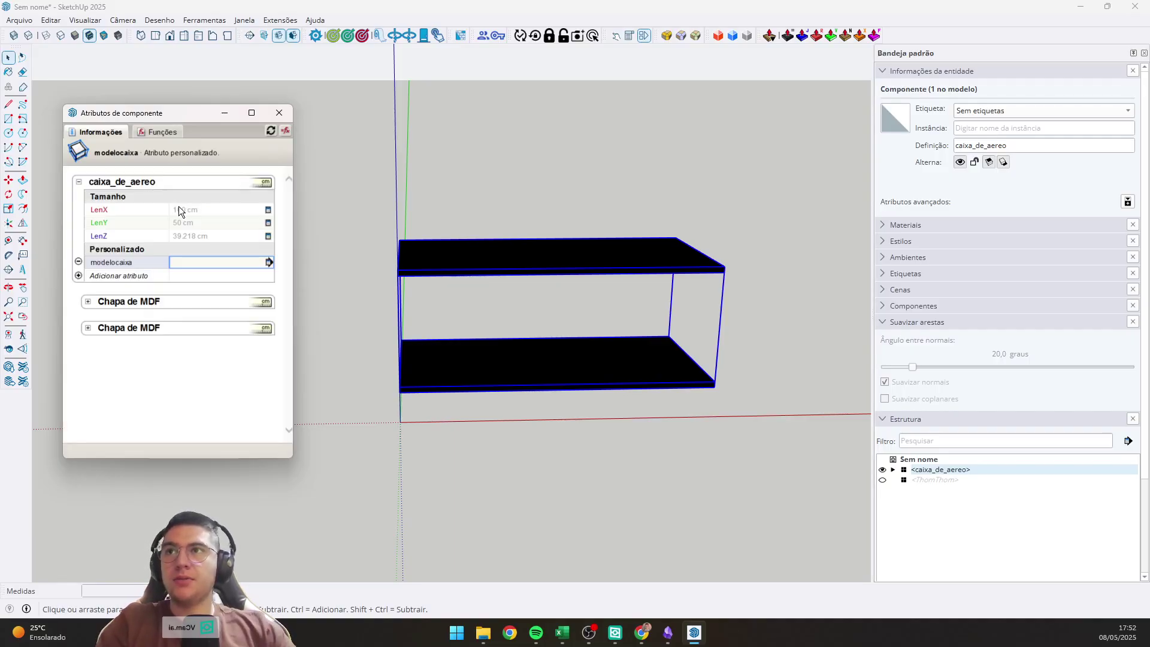
# Set the modelocaixa attribute to Texto units, let users select it from a list, and label it "Modelo Caixa:".
pyautogui.click(268, 263)
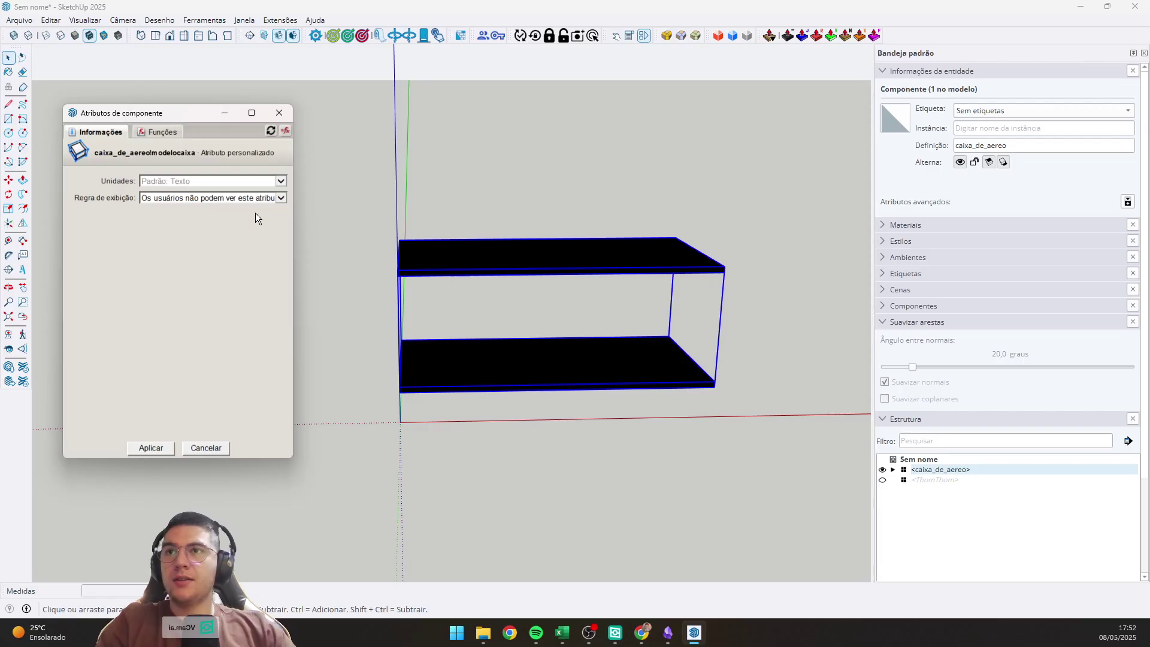
pyautogui.click(182, 181)
pyautogui.click(174, 200)
pyautogui.click(175, 197)
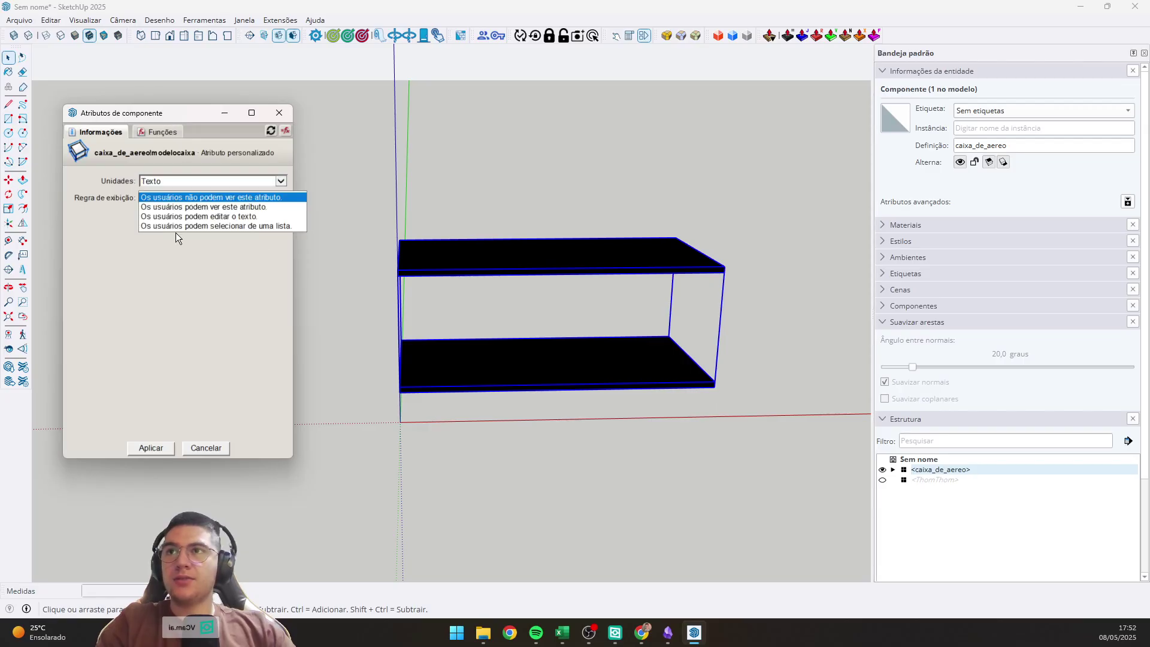
pyautogui.press('Escape')
pyautogui.press('Down')
pyautogui.press('Down')
pyautogui.press('Down')
pyautogui.write('Mo')
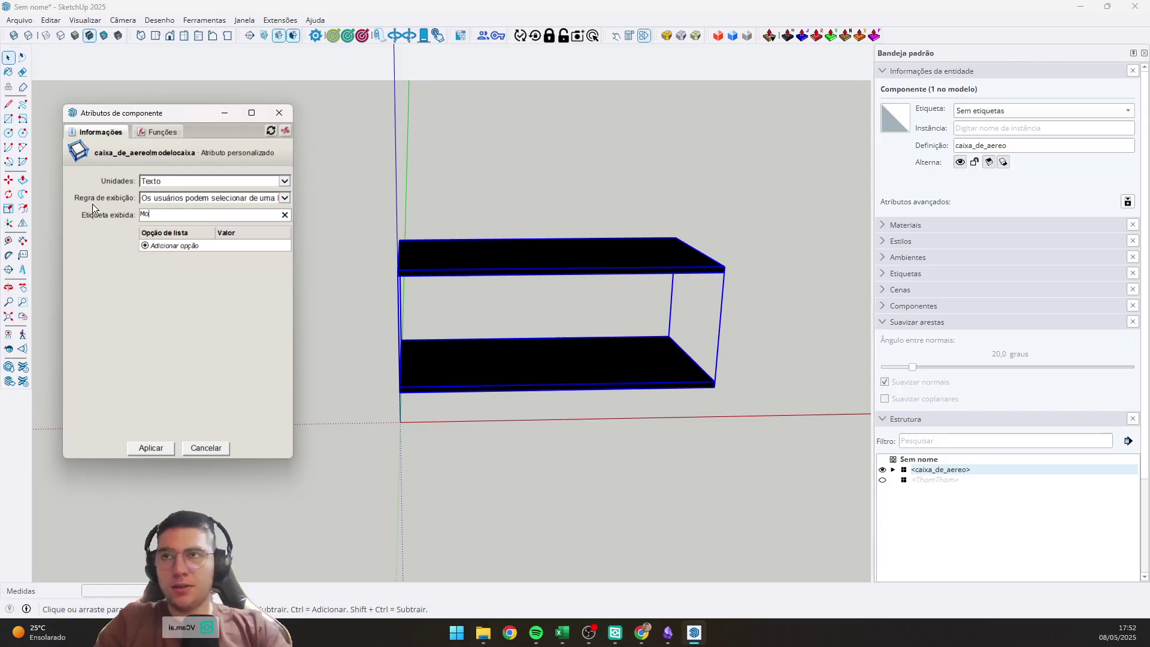
pyautogui.write('delo Caixa>')
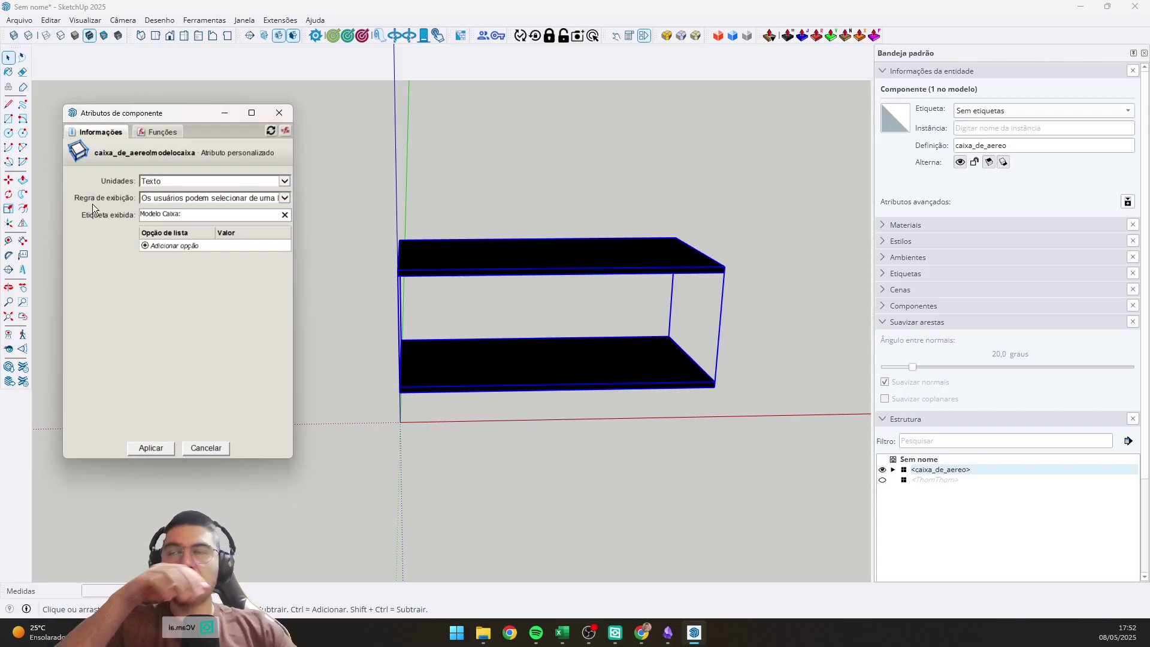
# Add the list option "Lateral Passante" with value 1 to the modelocaixa attribute.
pyautogui.click(146, 243)
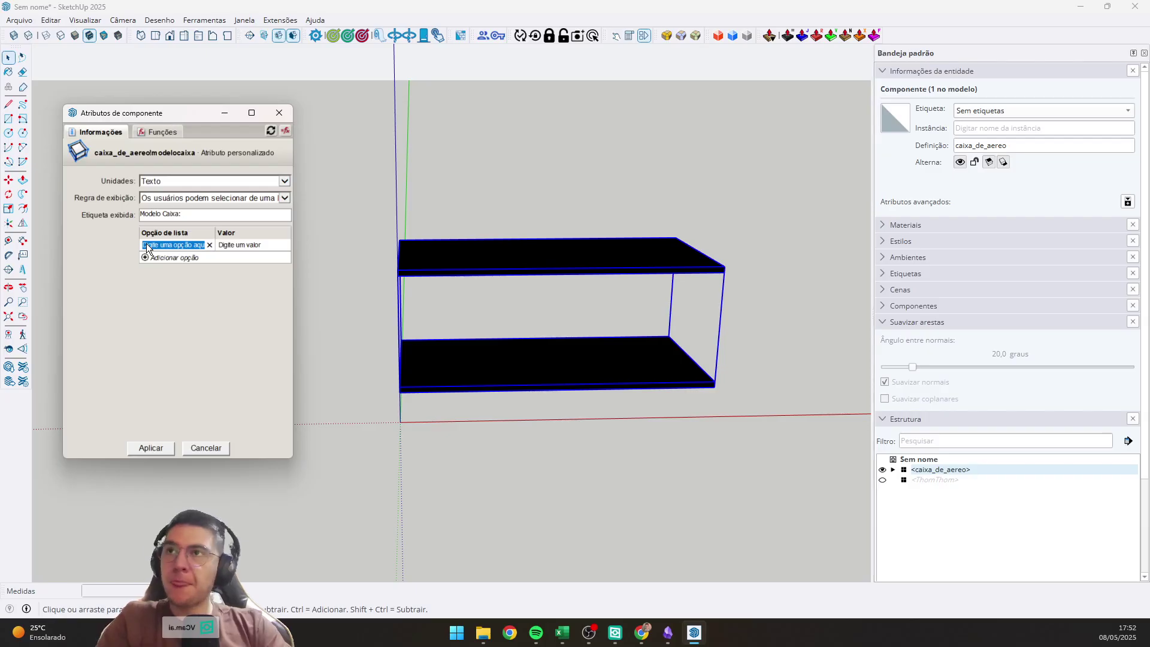
pyautogui.write('E')
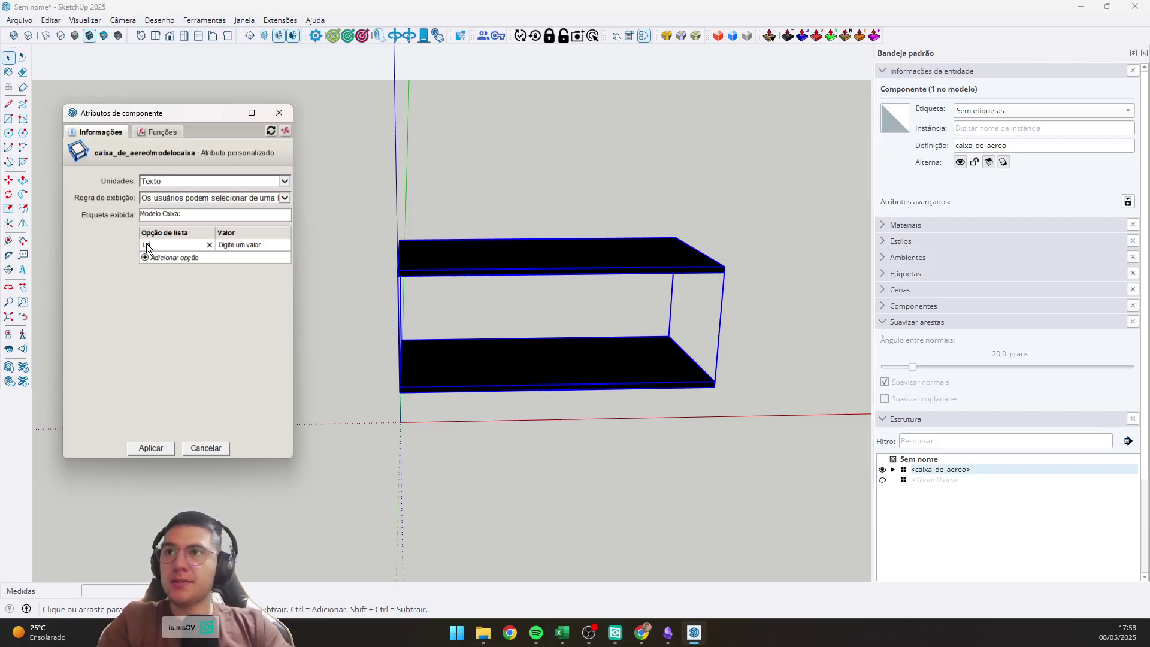
pyautogui.write('ateral Pas')
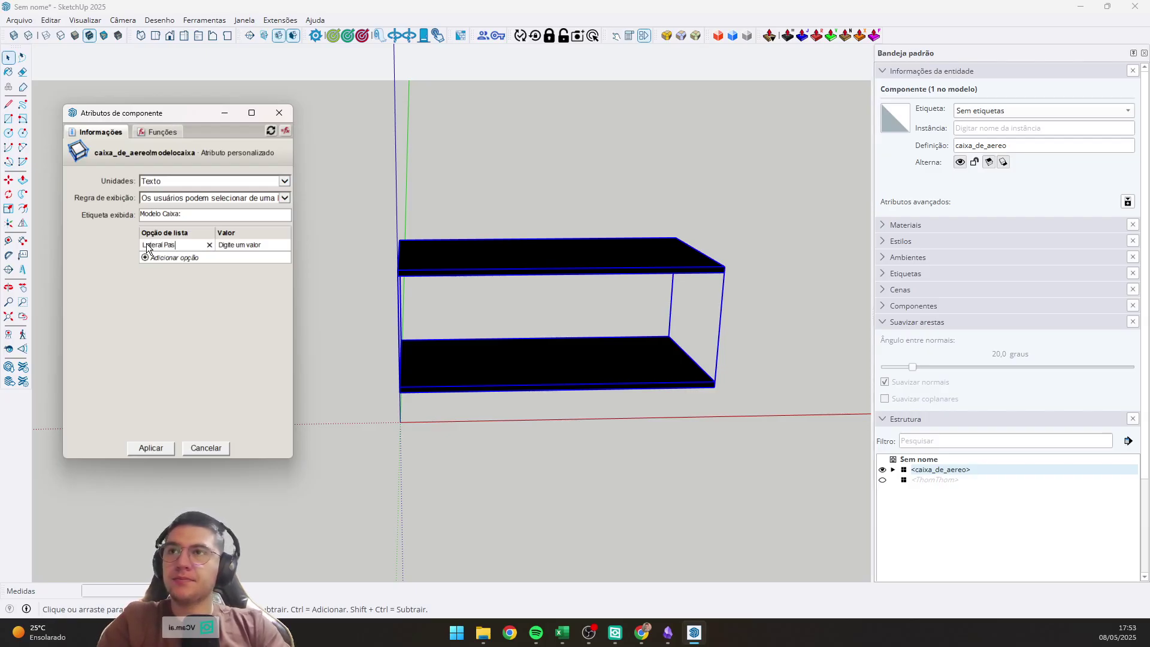
pyautogui.write('sante')
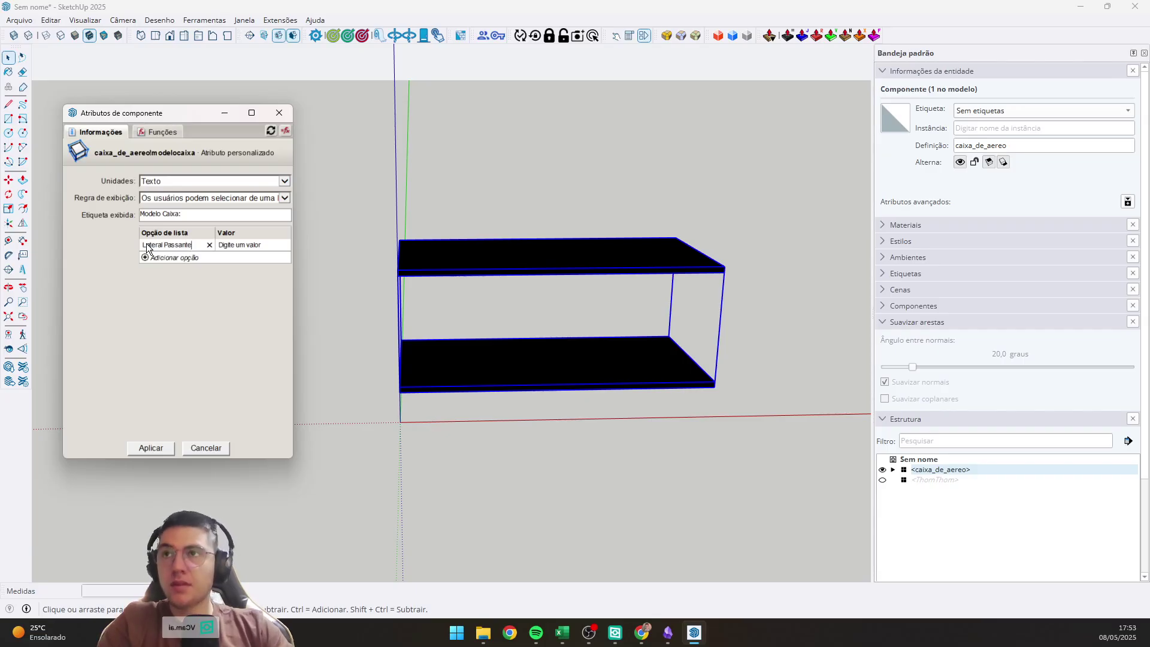
pyautogui.press('Tab')
pyautogui.write('1')
pyautogui.press('Tab')
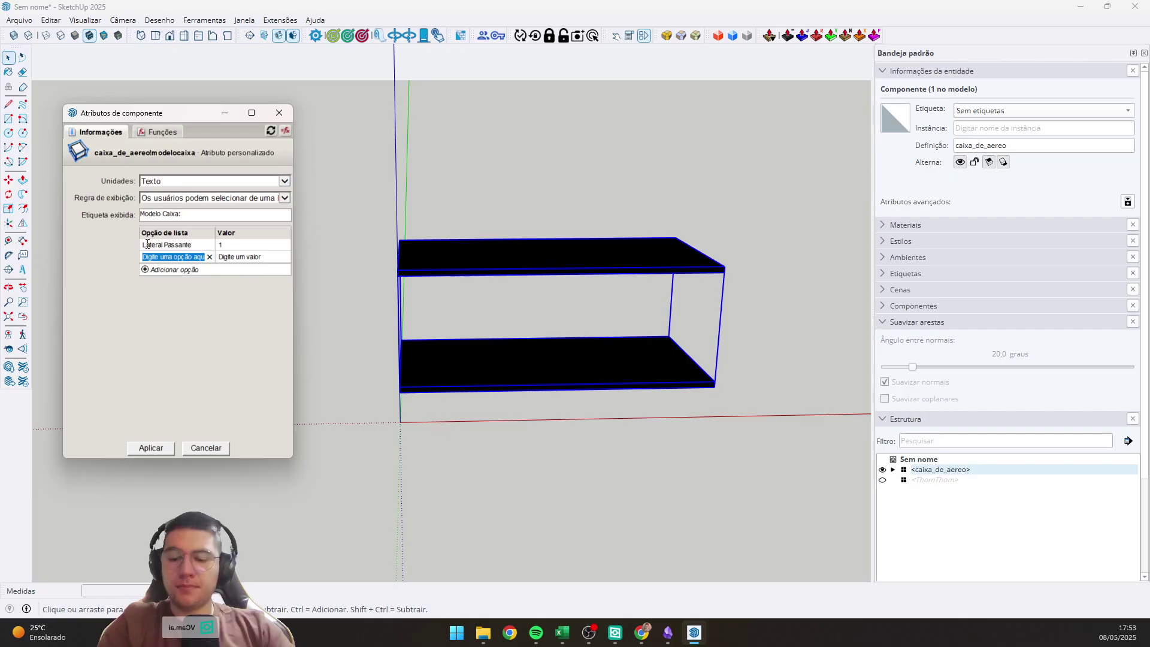
# Add a second list option "Base Passante" with value 2.
pyautogui.write('B')
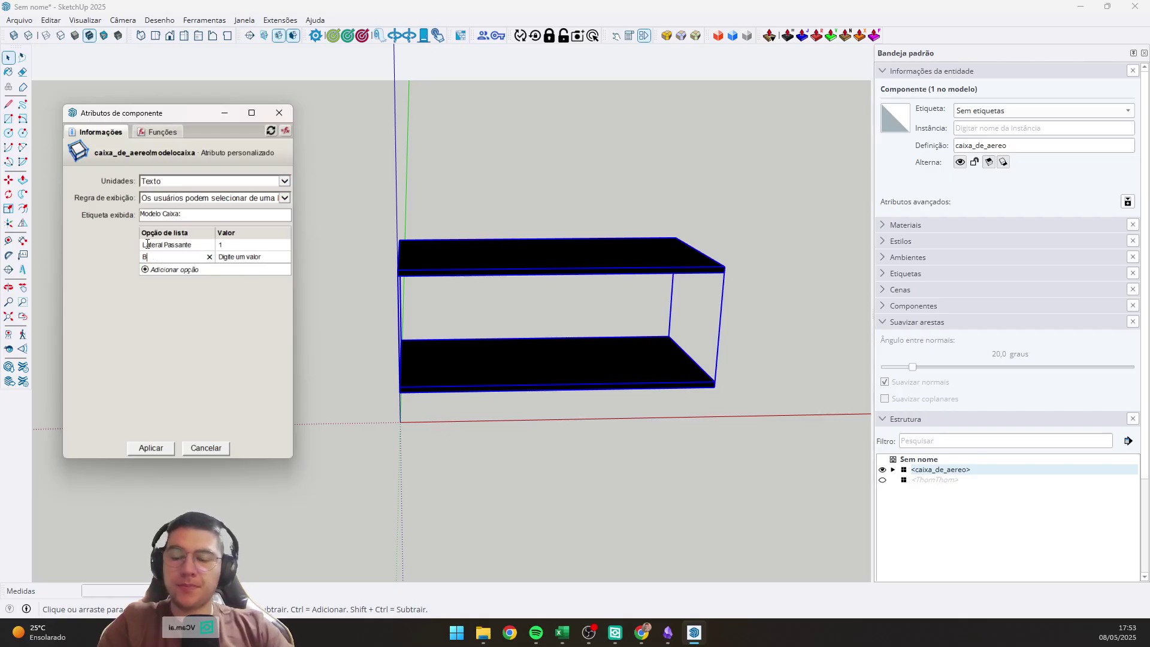
pyautogui.write('ase Fassante')
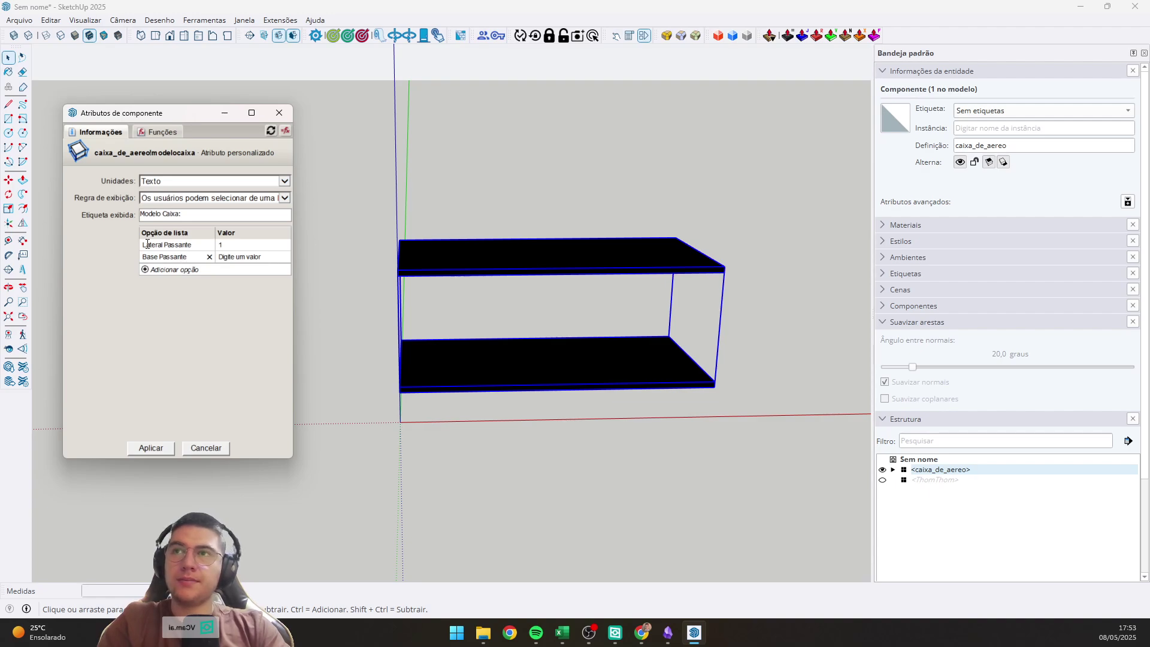
pyautogui.press('Tab')
pyautogui.write('2')
pyautogui.press('Tab')
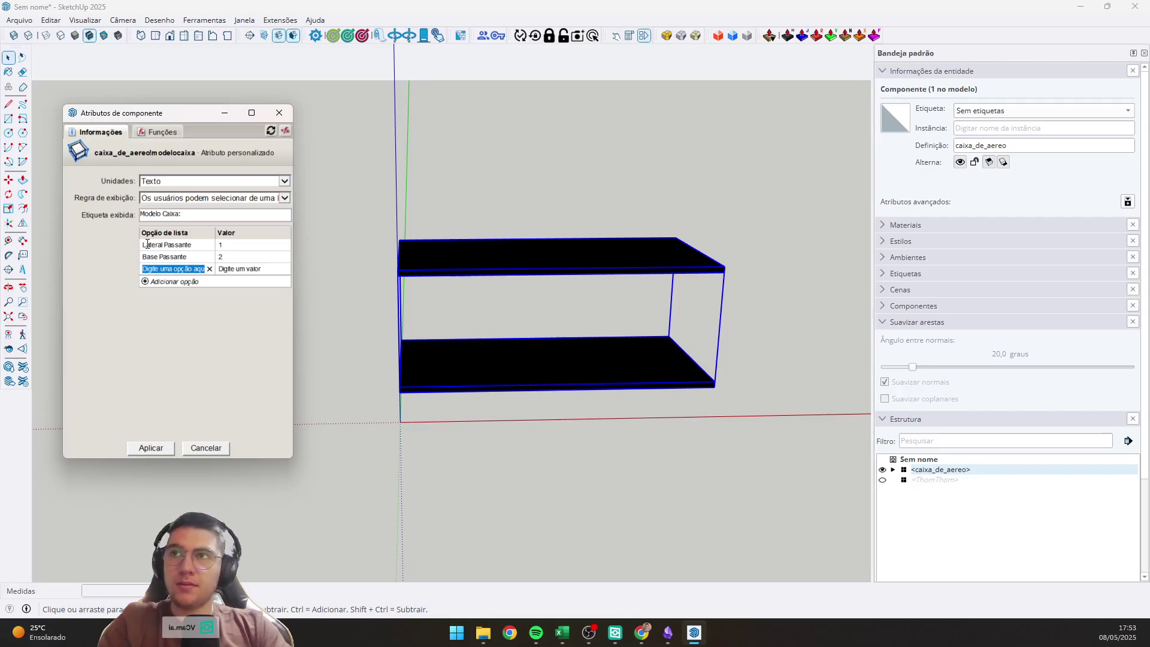
# Add a third list option "Tampo Passante" with value 3.
pyautogui.write('Tamp')
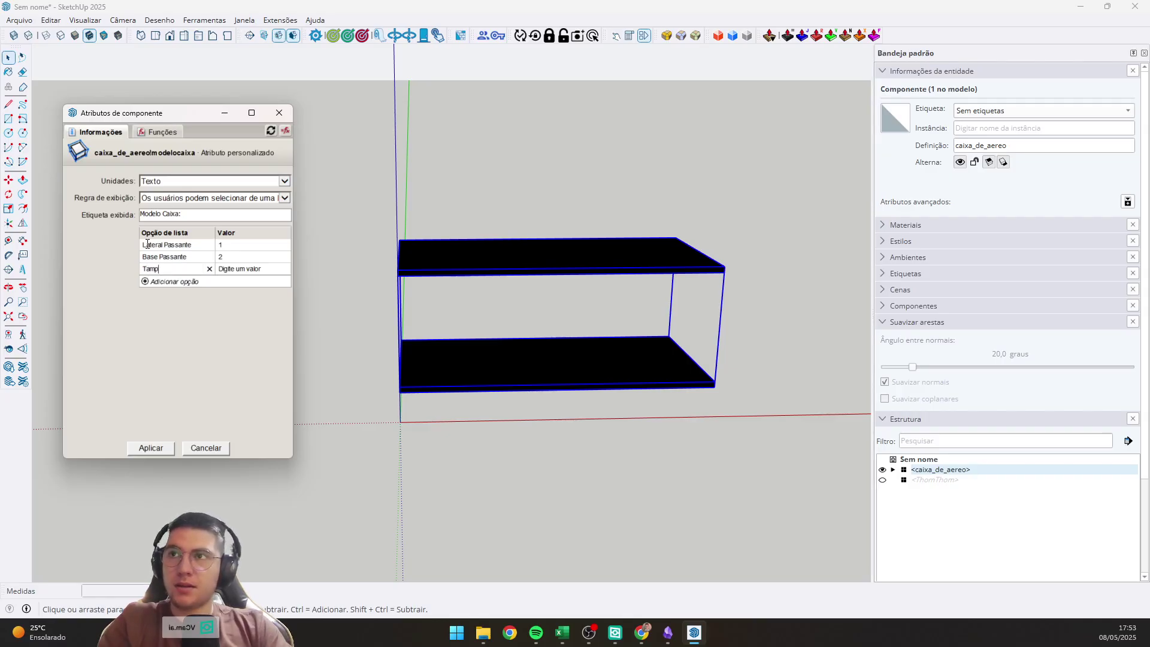
pyautogui.write('o Passante')
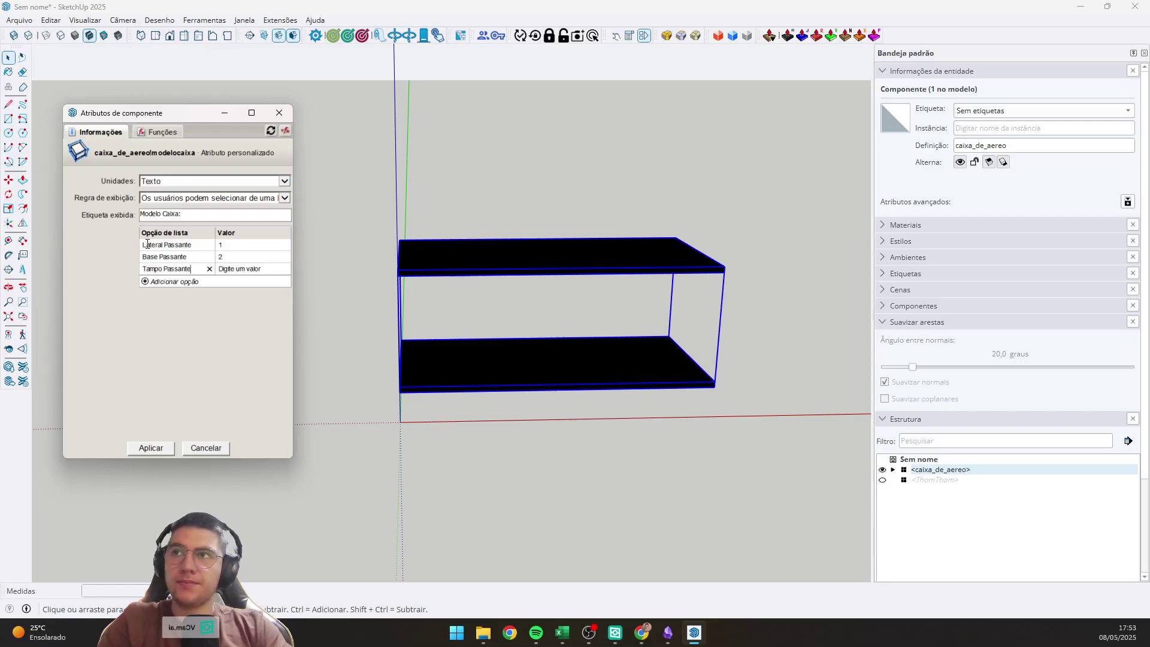
pyautogui.press('Tab')
pyautogui.write('3')
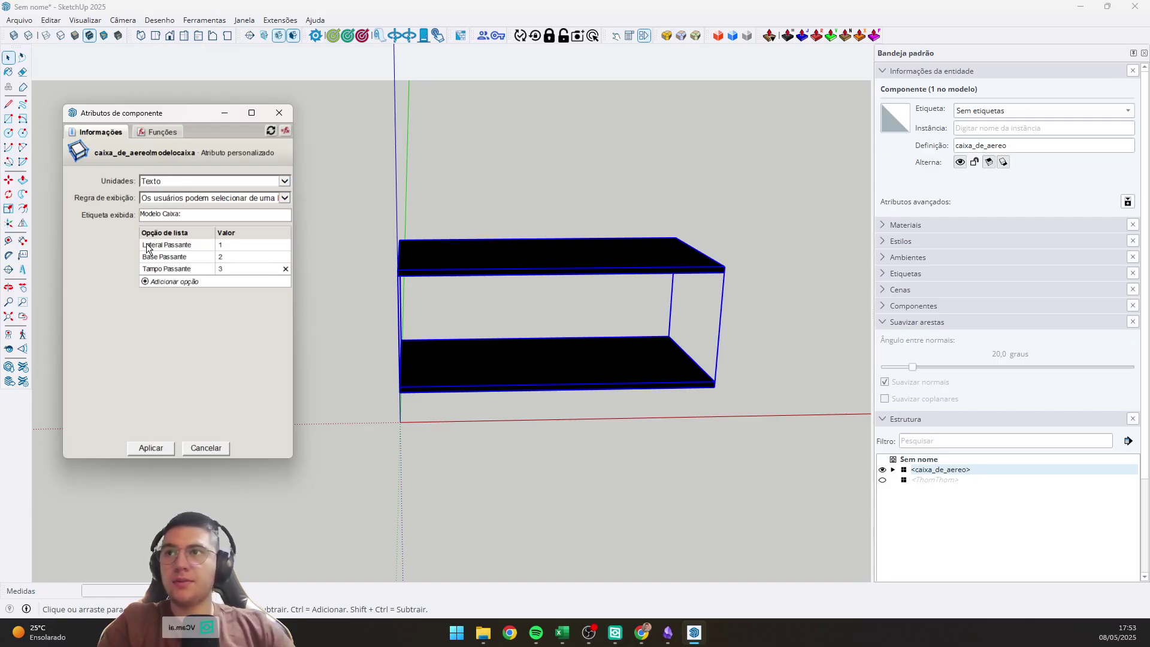
pyautogui.press('Tab')
# Rename the list option with value 2 to "Lateral Embutida".
pyautogui.click(196, 257)
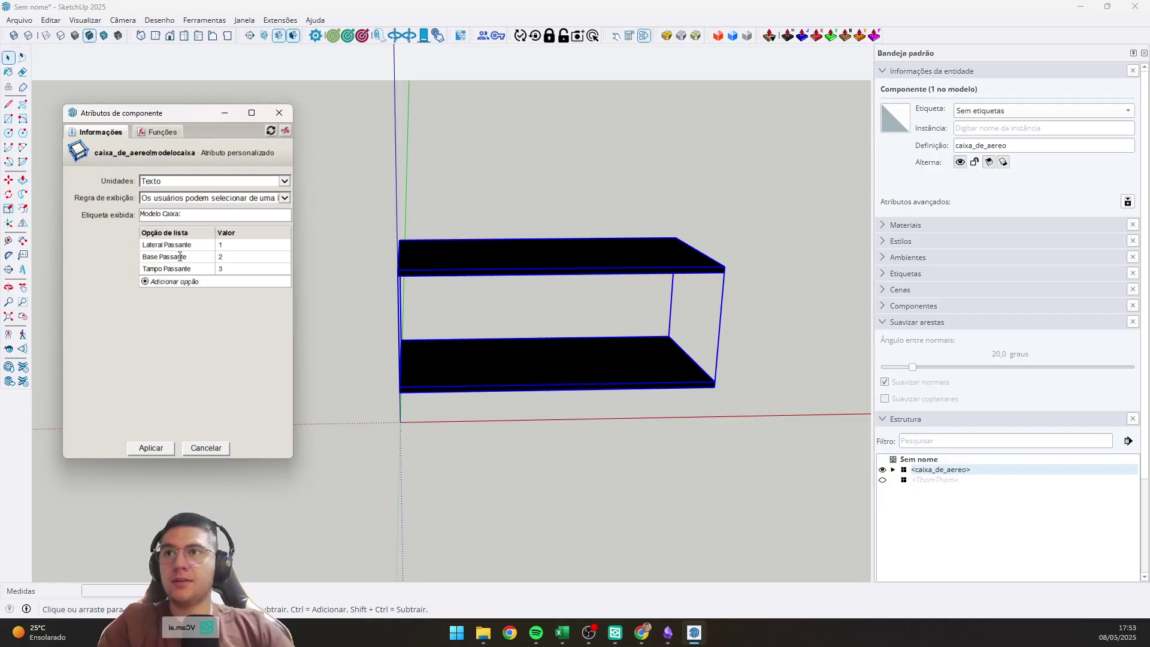
pyautogui.doubleClick(196, 257)
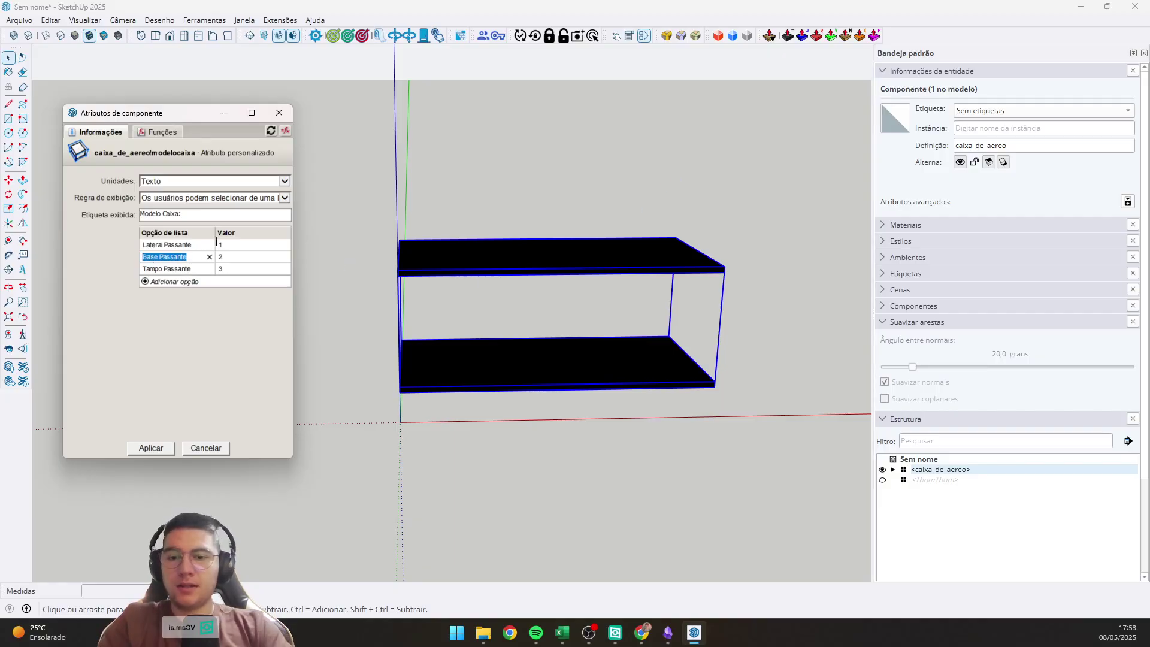
pyautogui.write('Late')
pyautogui.write('Embuti')
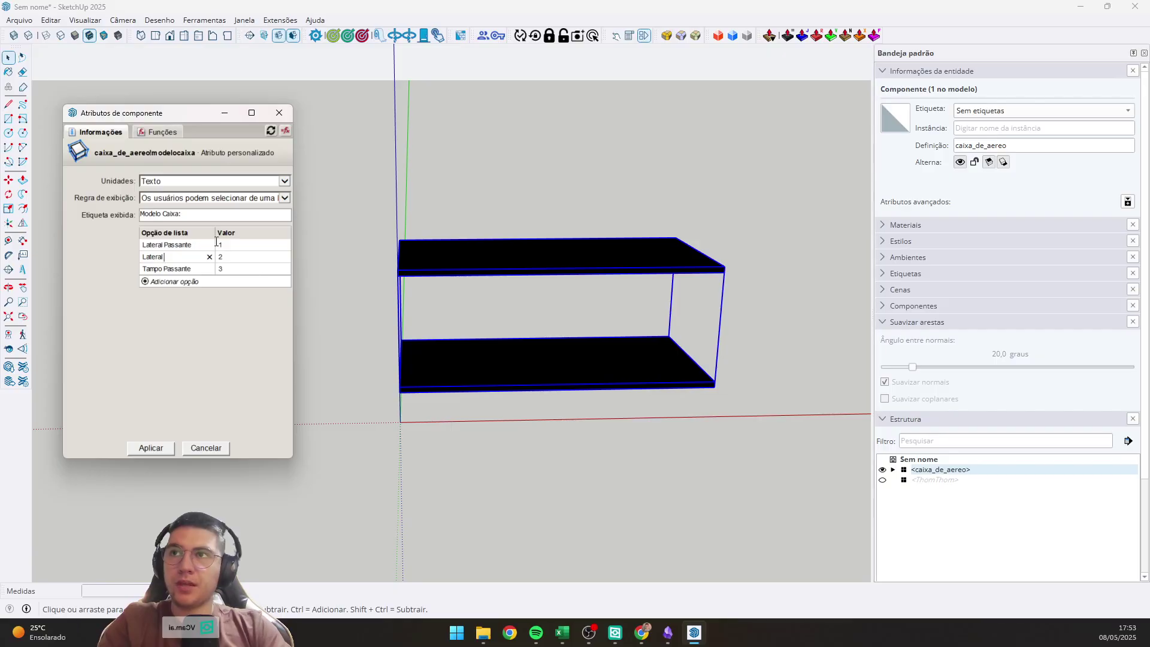
pyautogui.write('da')
pyautogui.press('Tab')
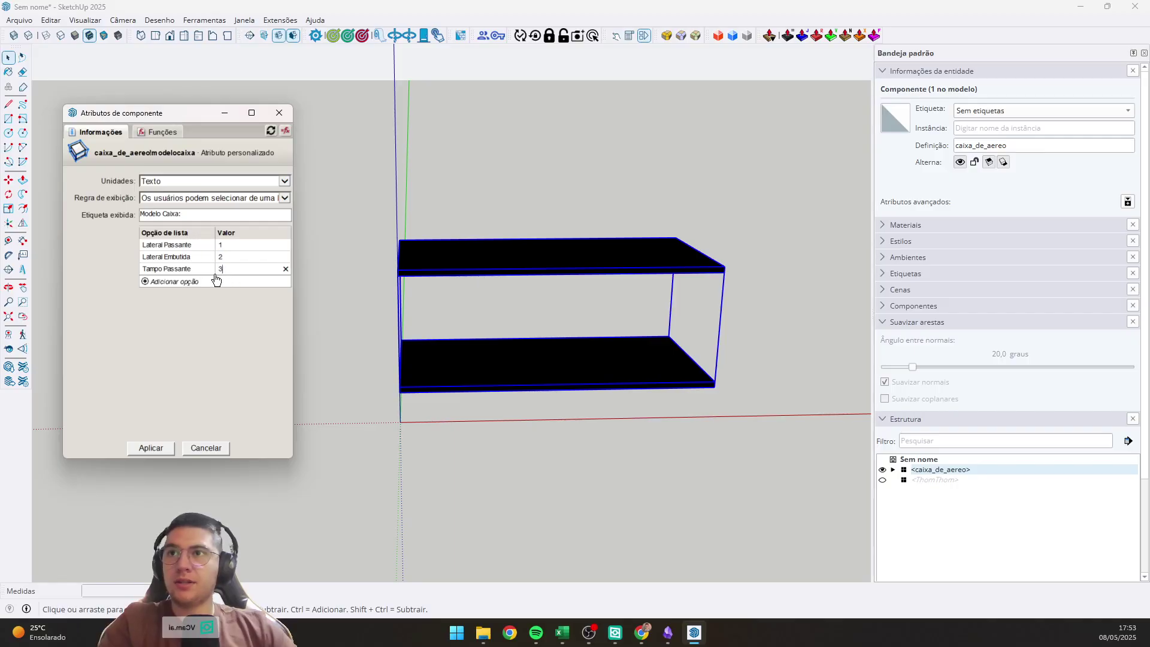
# Add the list option "Base Passante" with value 4 and apply the modelocaixa attribute settings.
pyautogui.click(186, 287)
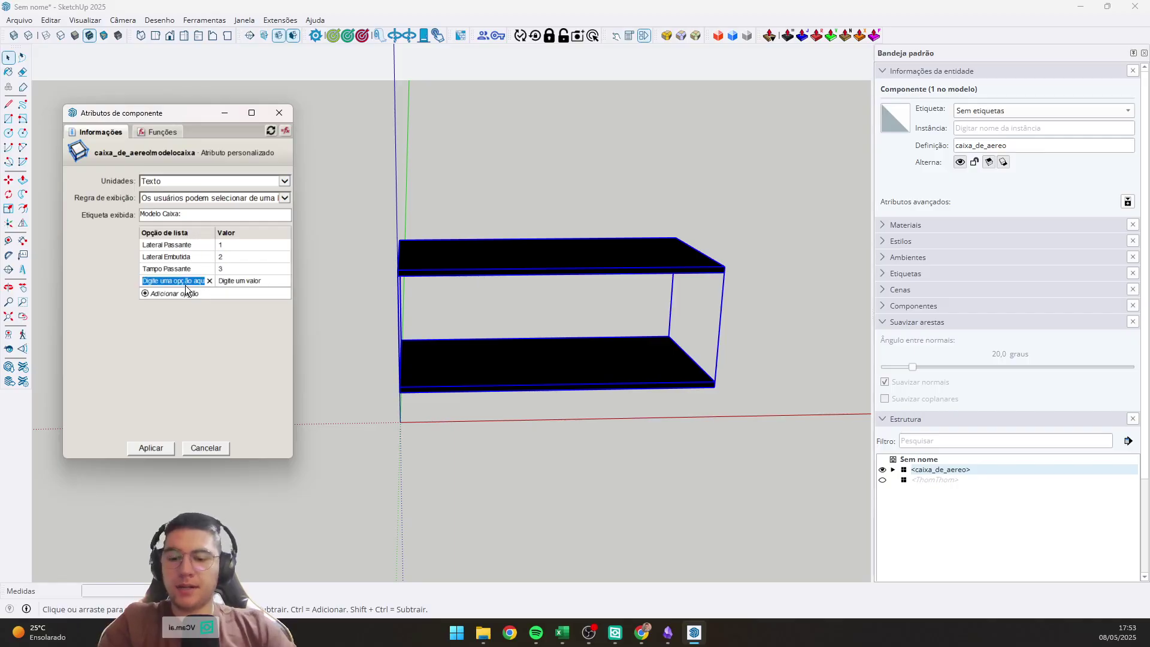
pyautogui.write('Base Passante')
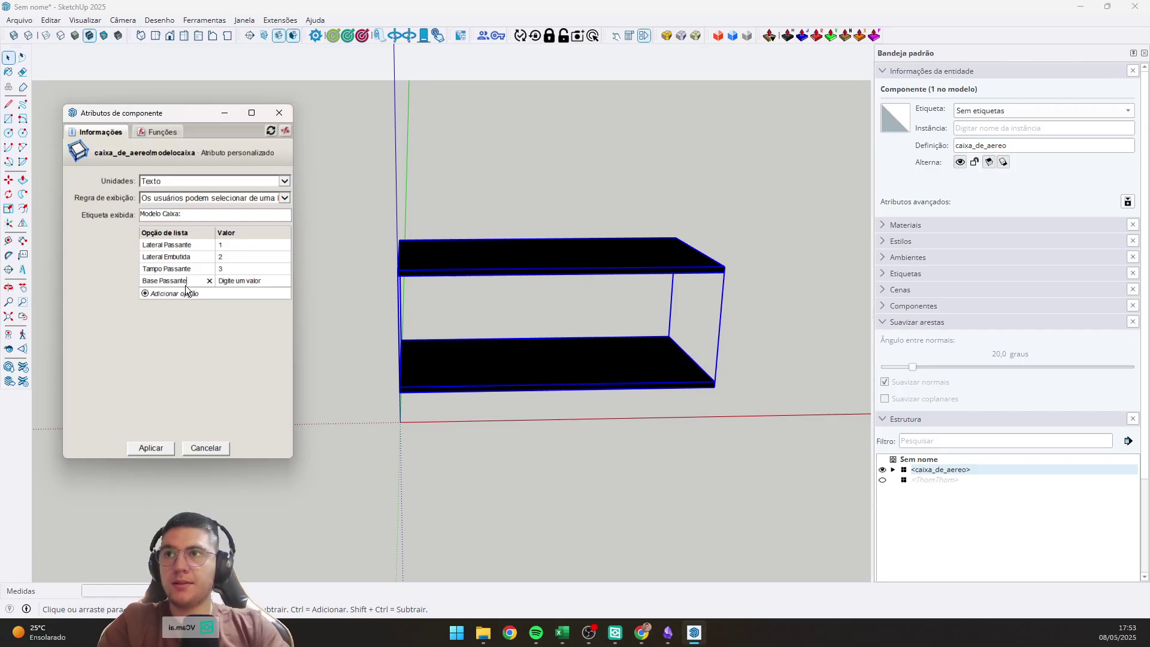
pyautogui.press('Tab')
pyautogui.write('4')
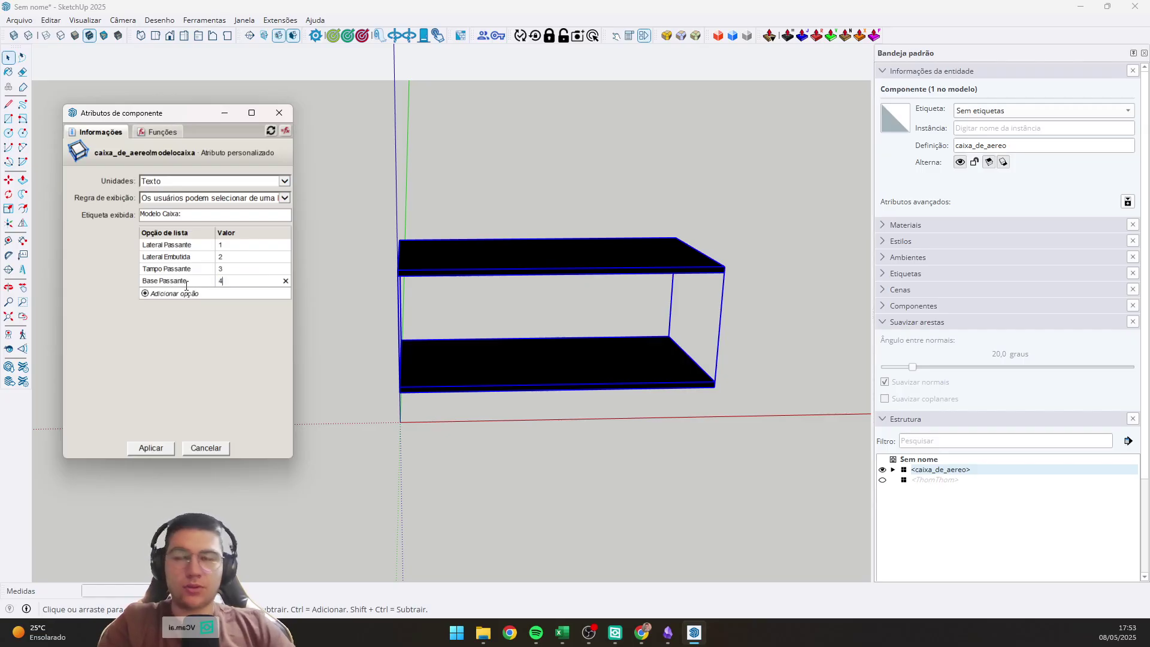
pyautogui.press('Tab')
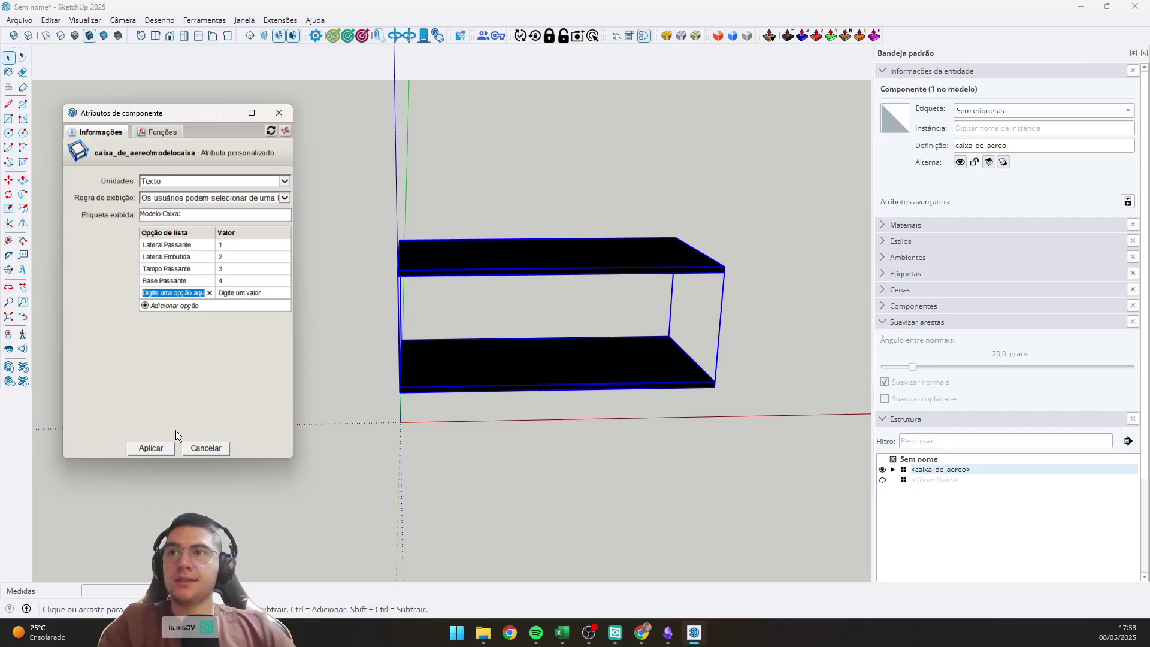
pyautogui.click(157, 448)
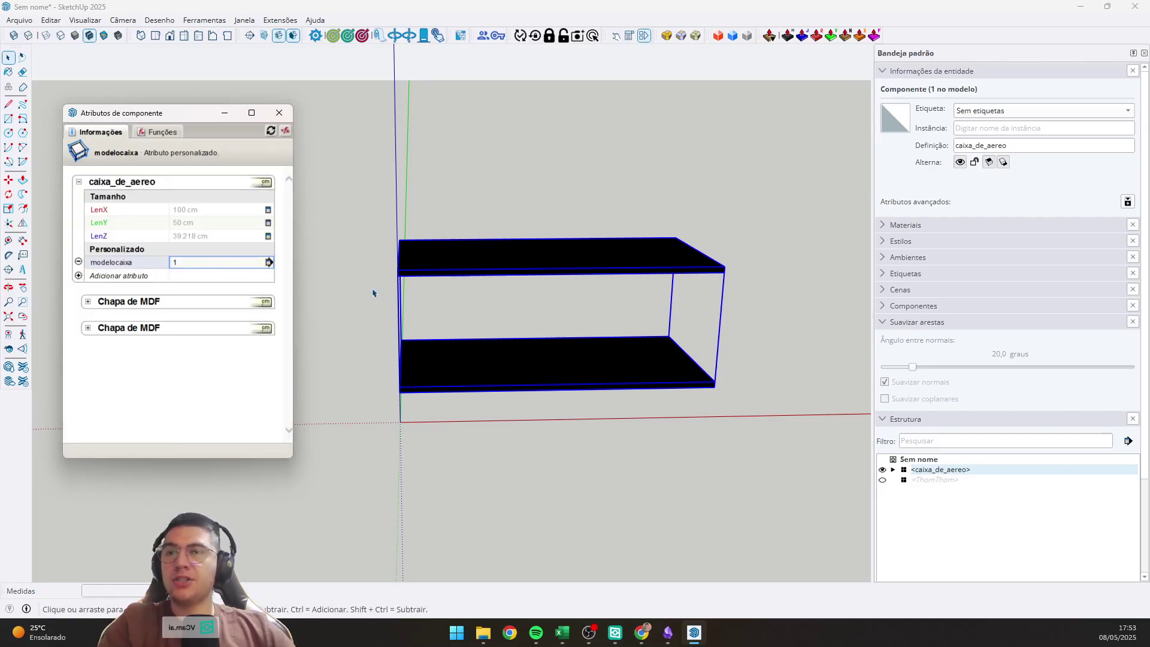
# Set Modelo Caixa to "Tampo Passante" in the component options of caixa_de_aereo and apply it.
pyautogui.click(629, 35)
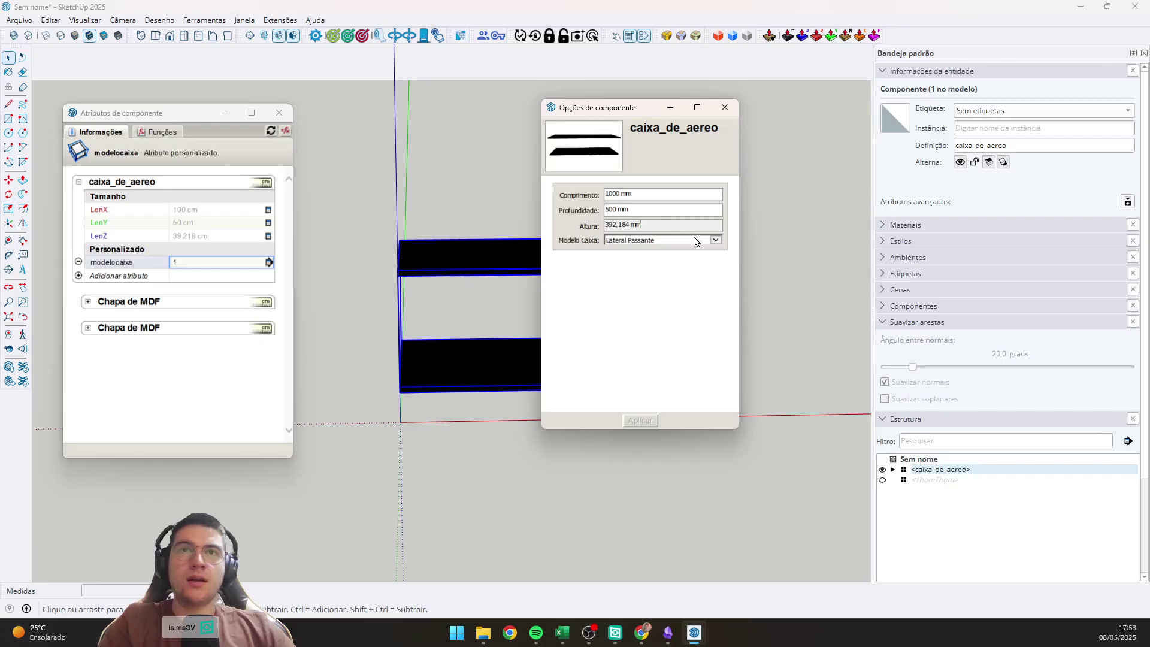
pyautogui.click(694, 240)
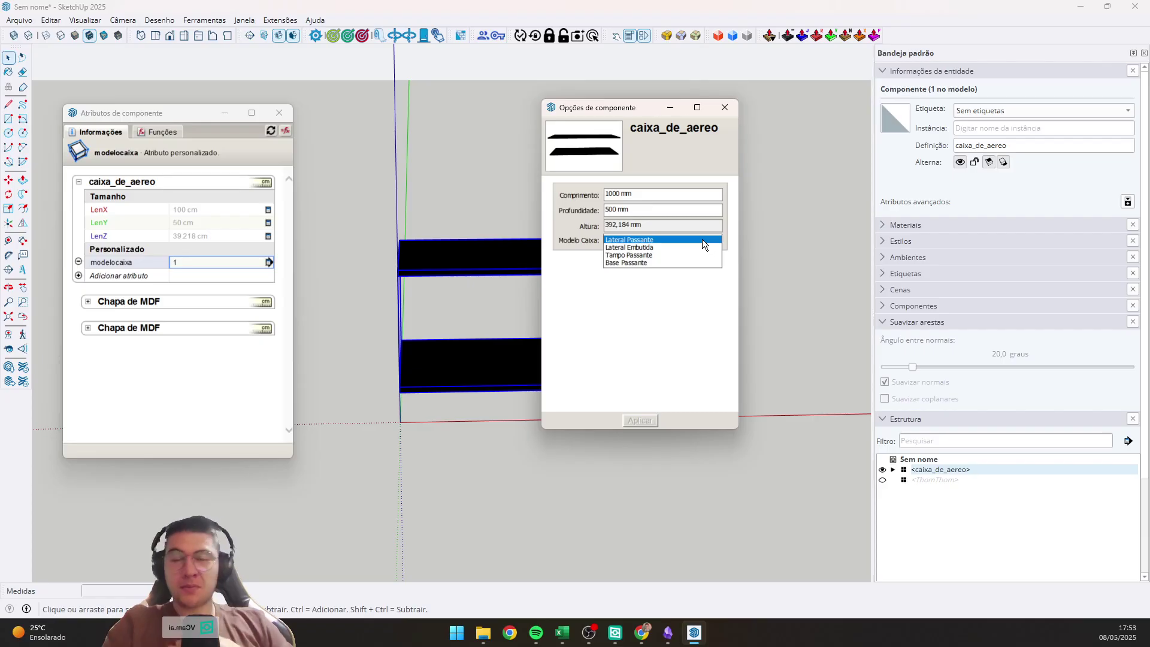
pyautogui.click(648, 255)
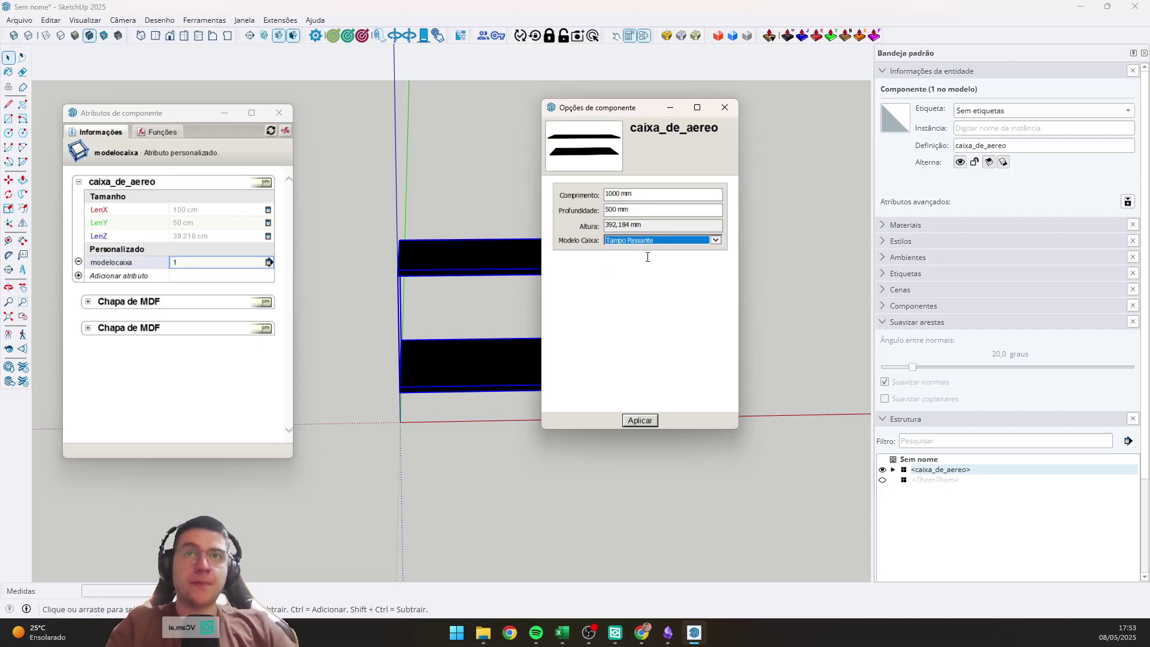
pyautogui.click(641, 418)
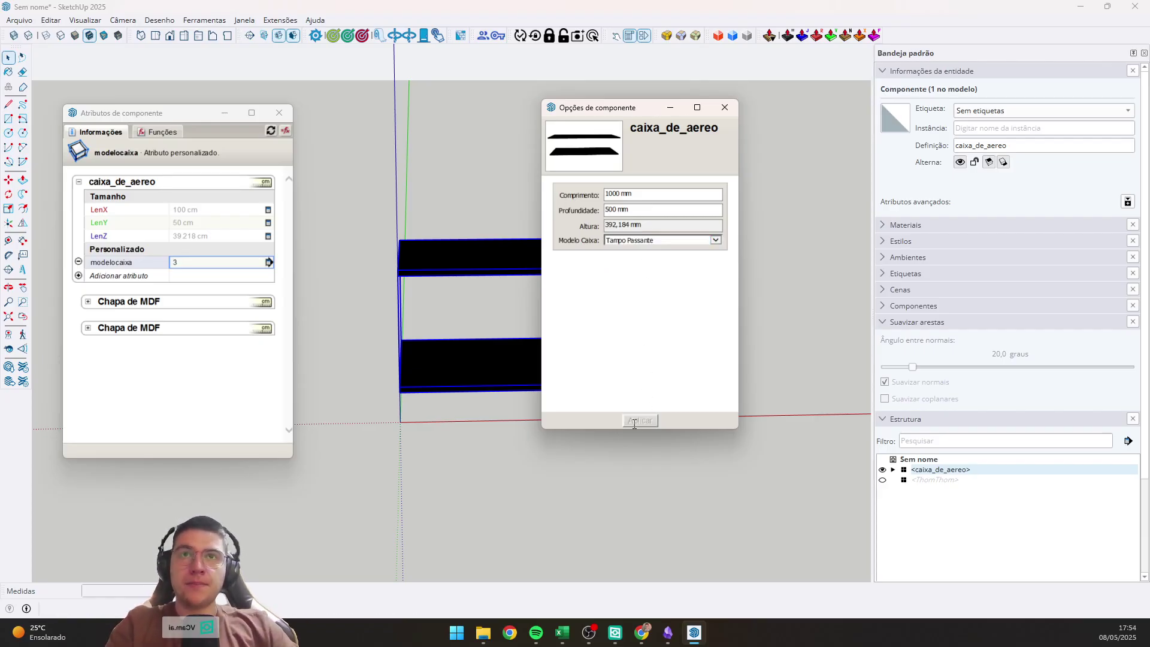
# Try to edit the Altura and Profundidade values in the component options of caixa_de_aereo.
pyautogui.click(188, 264)
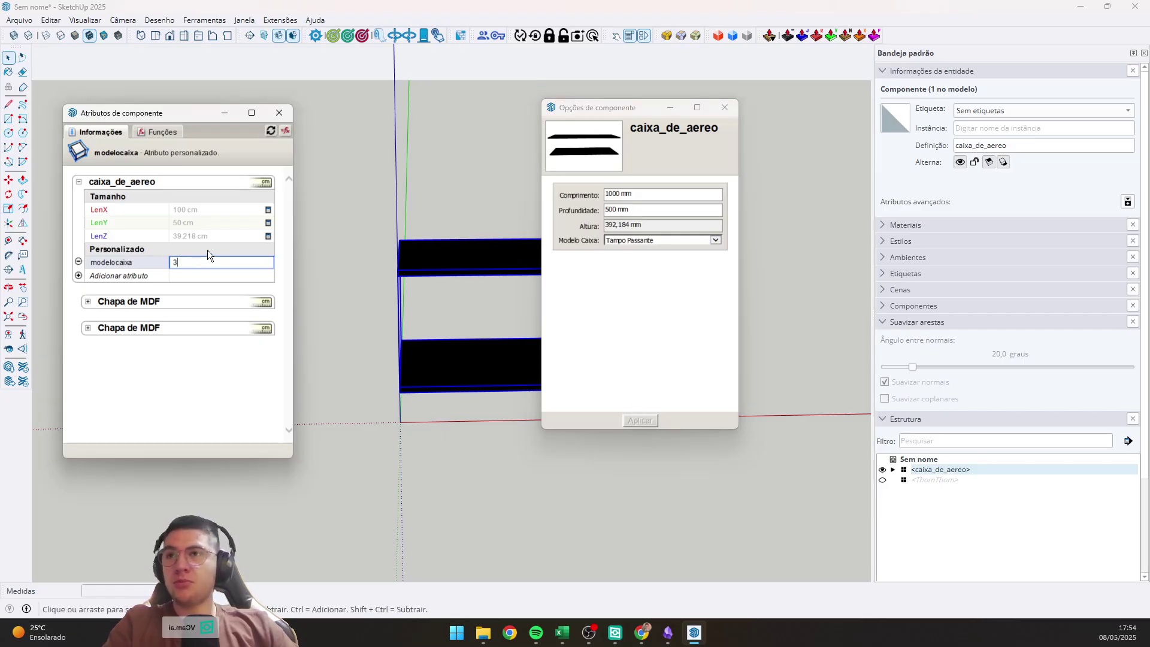
pyautogui.click(667, 195)
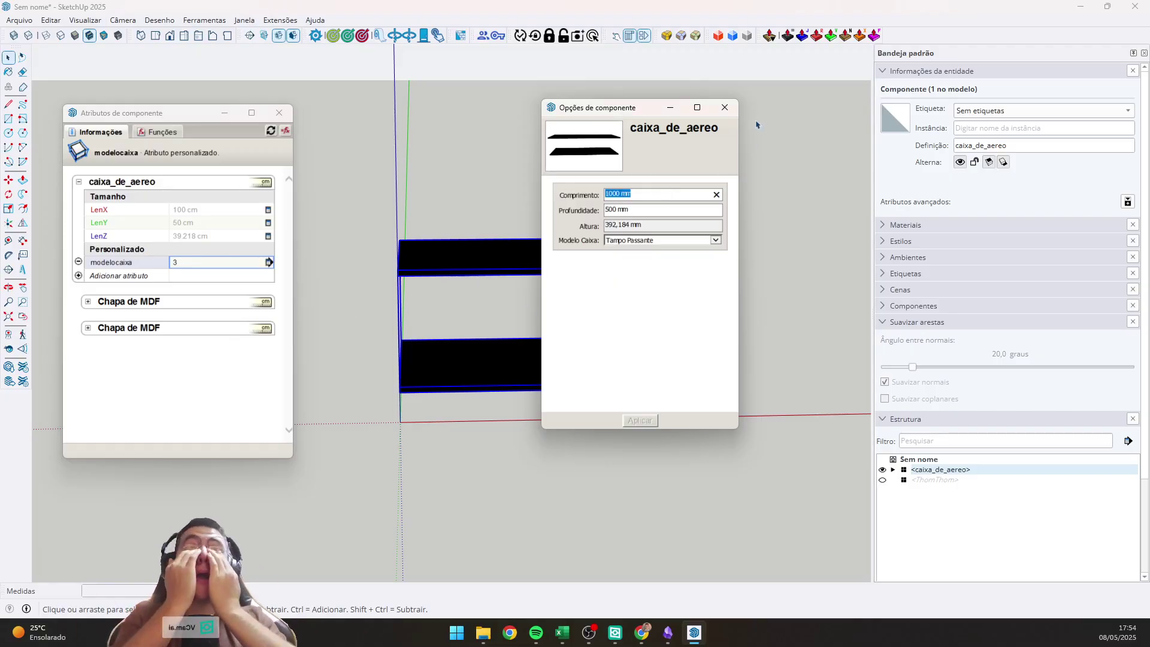
pyautogui.click(640, 228)
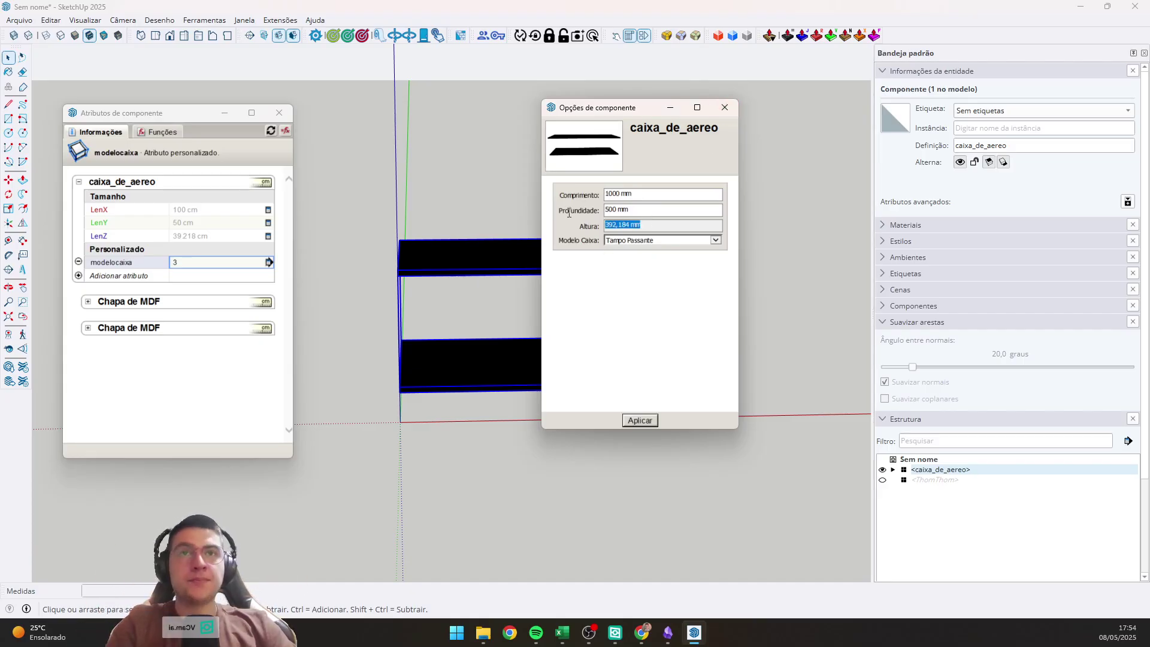
pyautogui.click(658, 223)
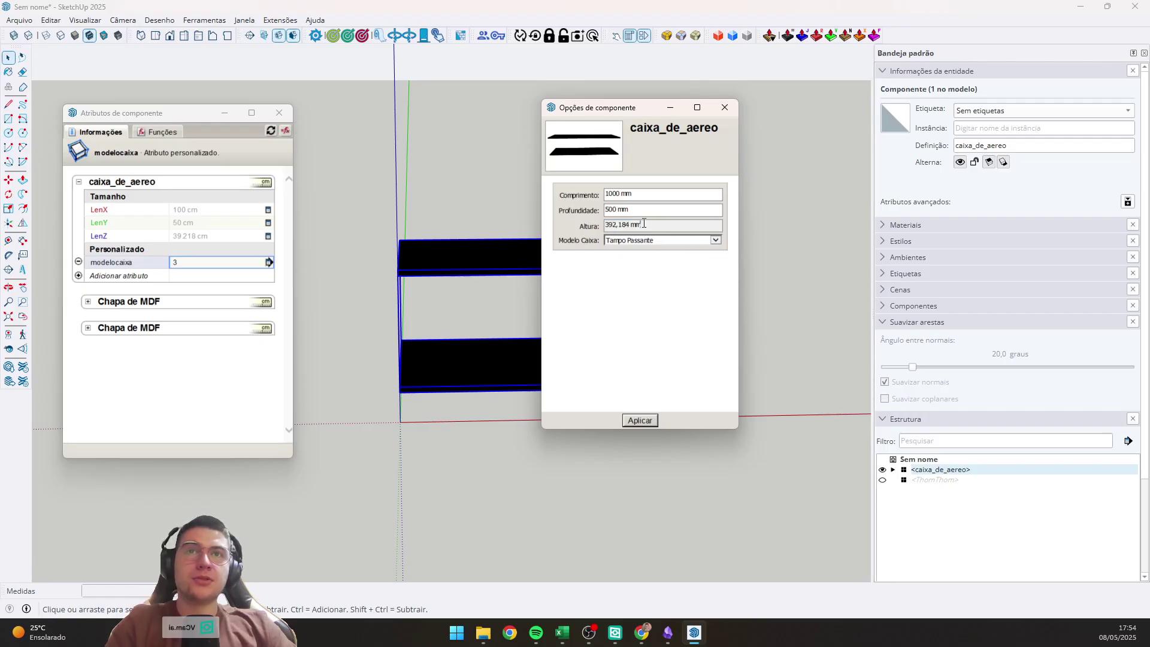
pyautogui.tripleClick(643, 223)
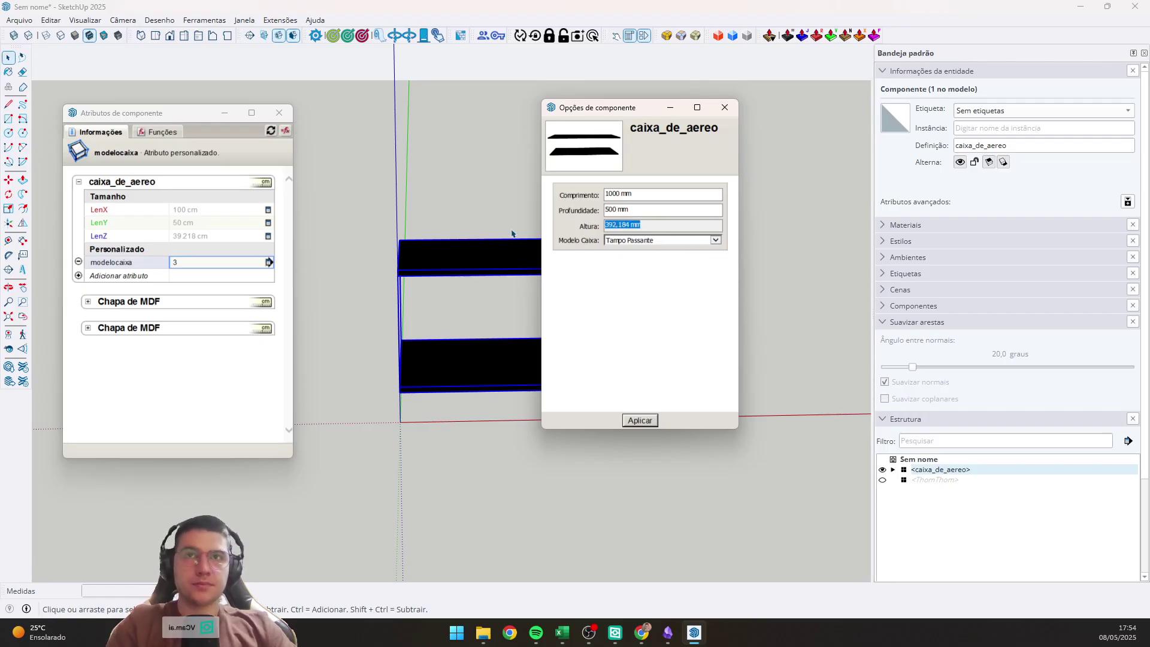
pyautogui.moveTo(630, 224); pyautogui.dragTo(663, 223)
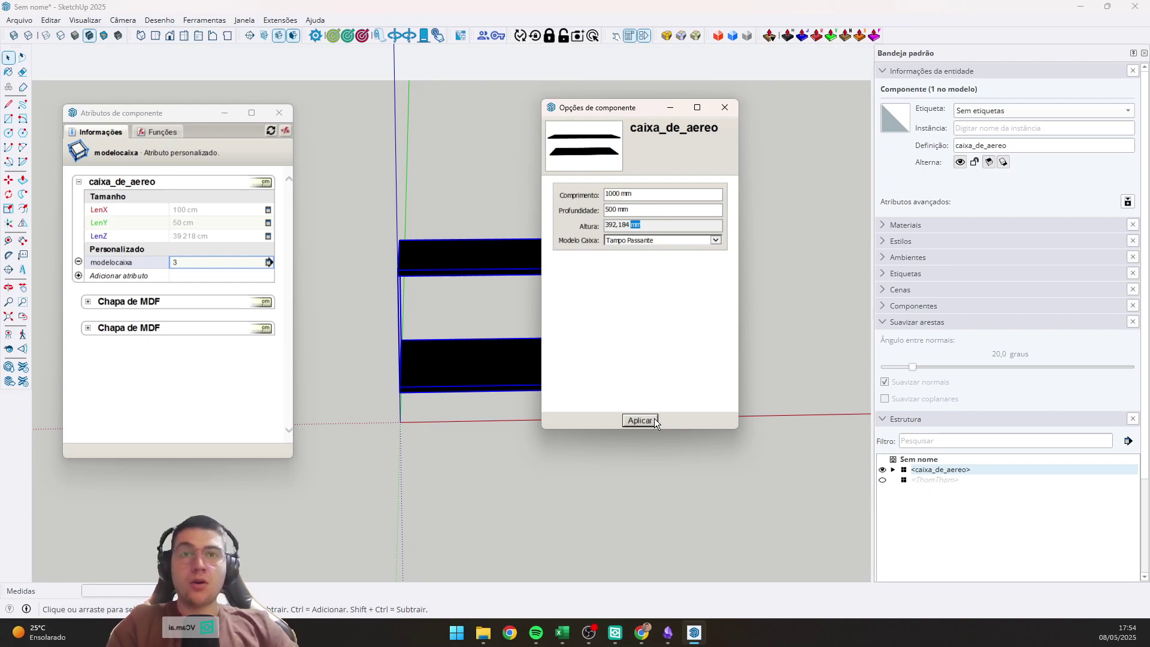
pyautogui.click(724, 107)
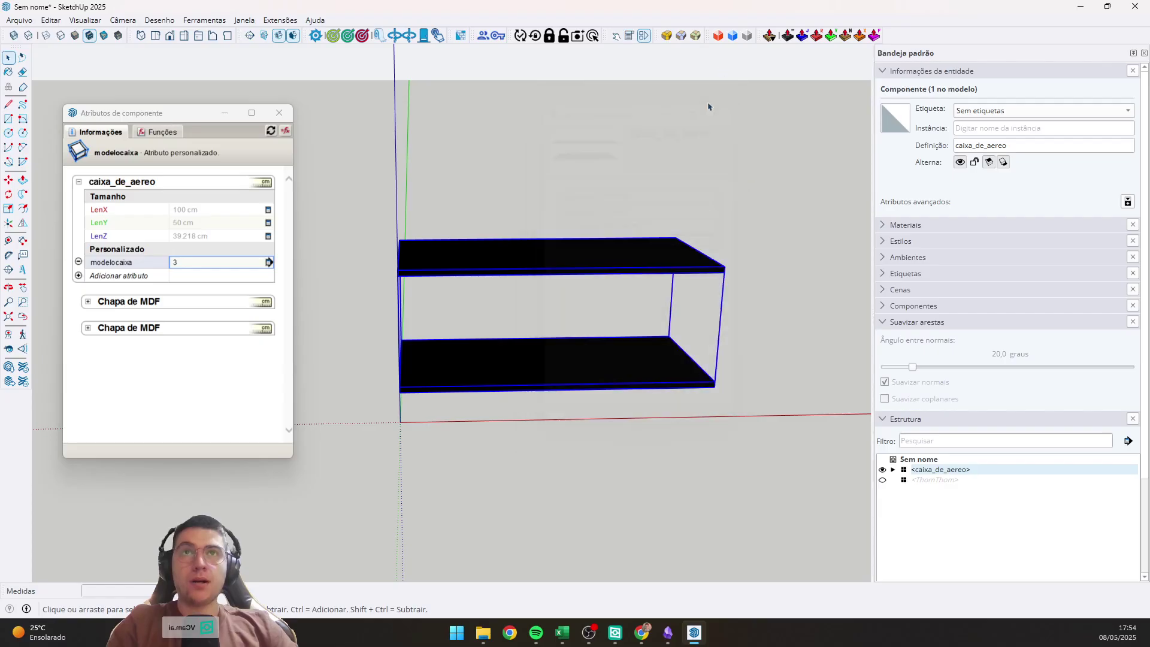
pyautogui.click(629, 36)
pyautogui.click(642, 208)
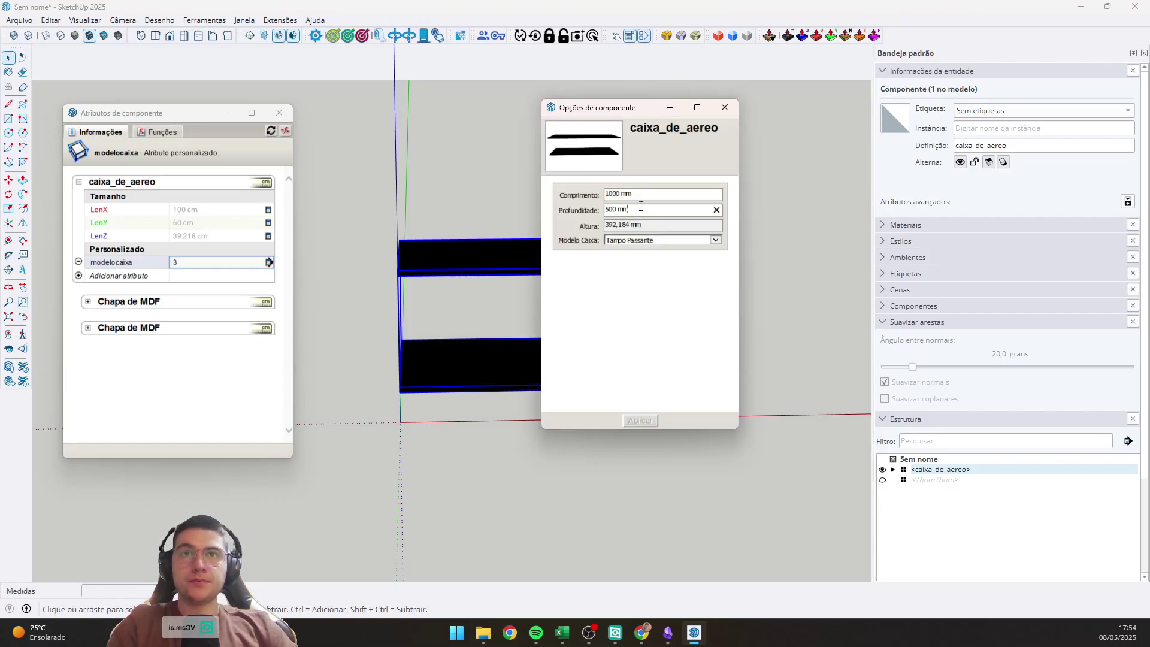
pyautogui.write('00')
# Change the display rule of LenZ to "Os usuários podem editar o texto" and apply it.
pyautogui.click(230, 237)
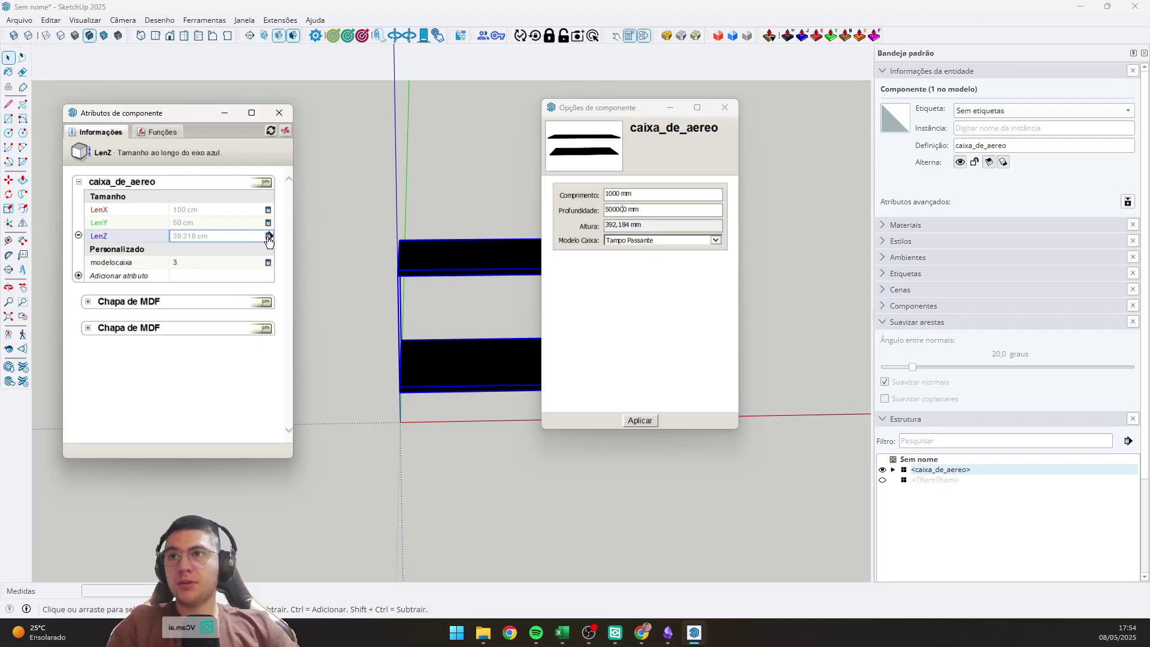
pyautogui.click(268, 235)
pyautogui.click(247, 202)
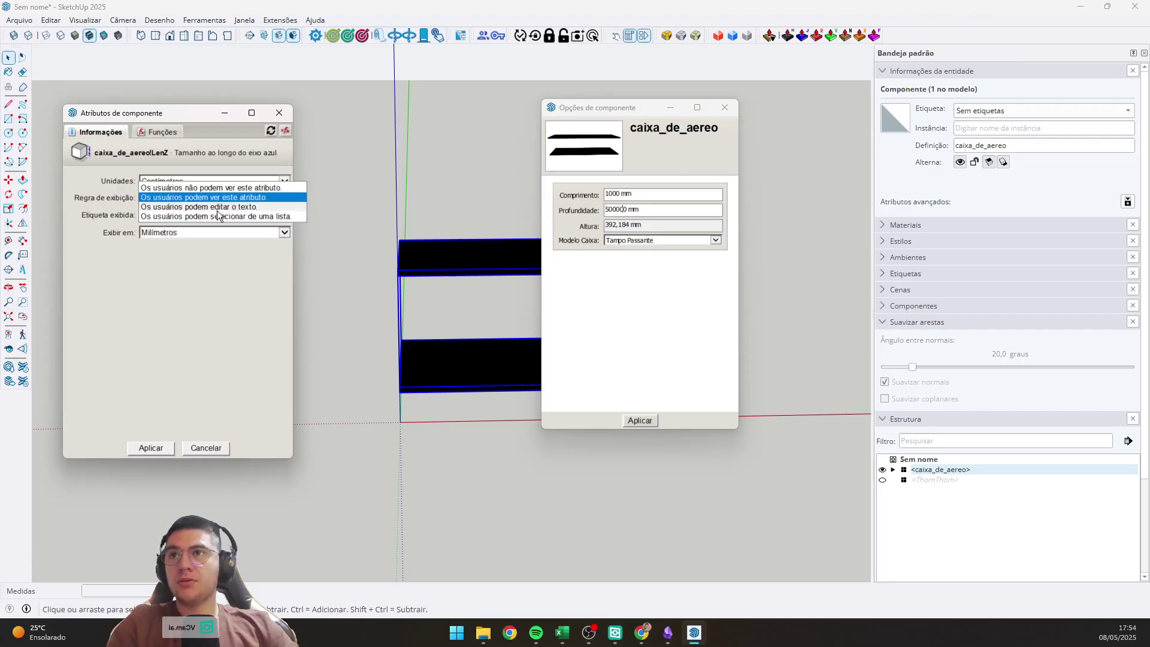
pyautogui.click(231, 204)
pyautogui.click(153, 448)
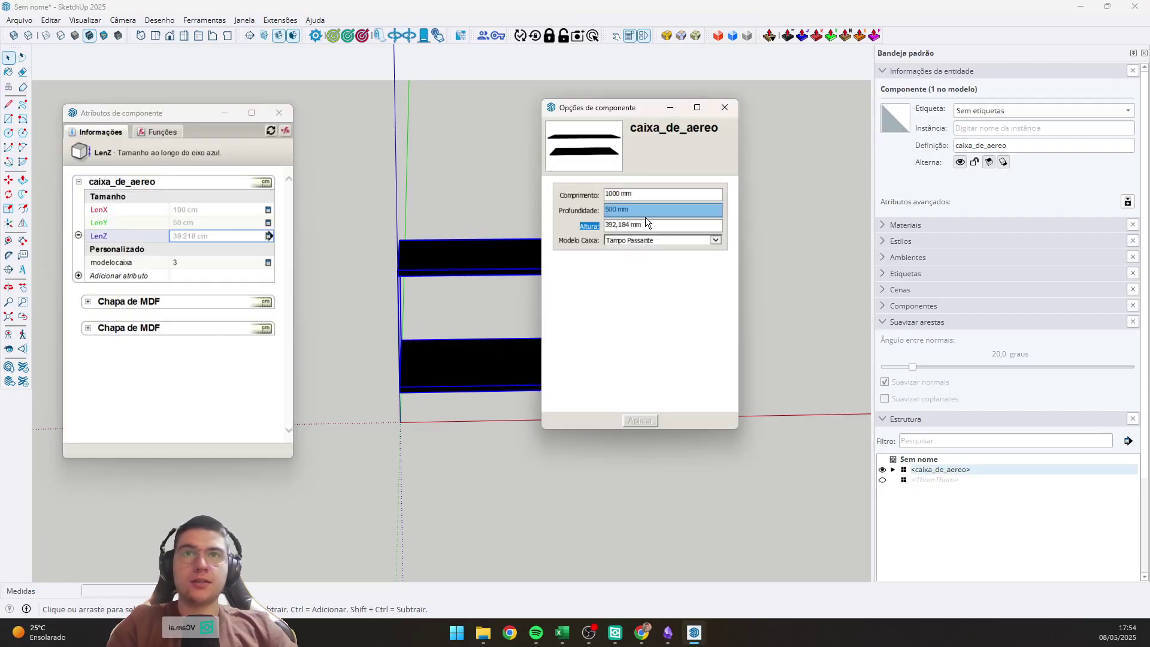
# Set the Altura of caixa_de_aereo to 800 mm in the component options and apply it.
pyautogui.click(645, 225)
pyautogui.write('800')
pyautogui.press('Return')
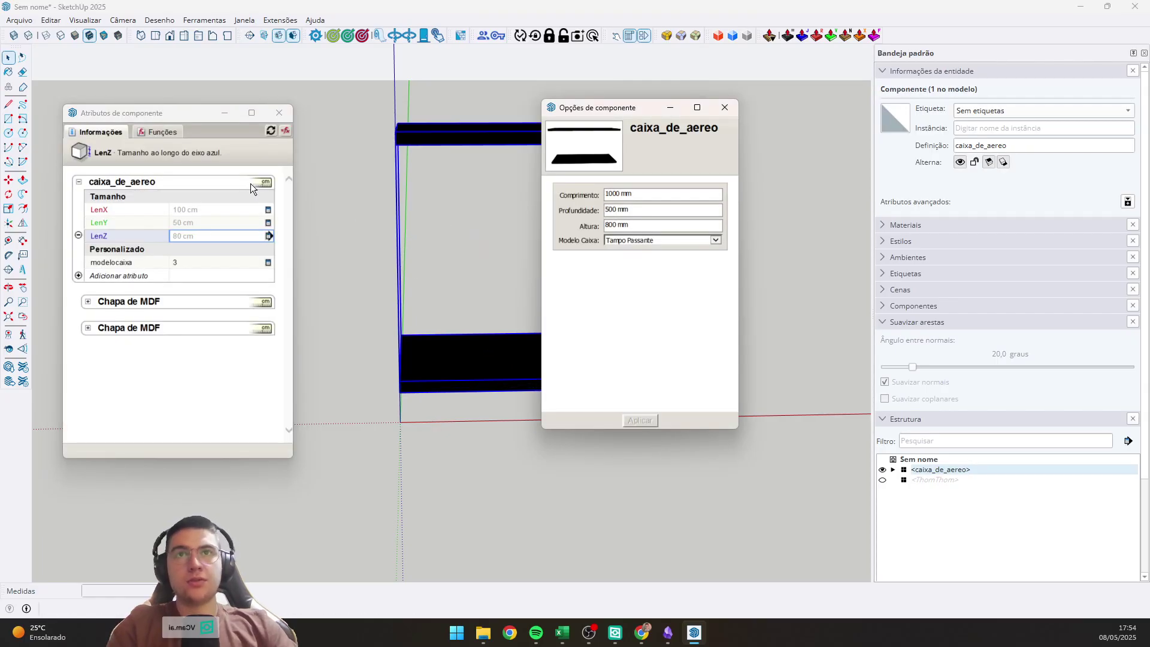
pyautogui.moveTo(437, 351); pyautogui.dragTo(421, 206, button='middle')
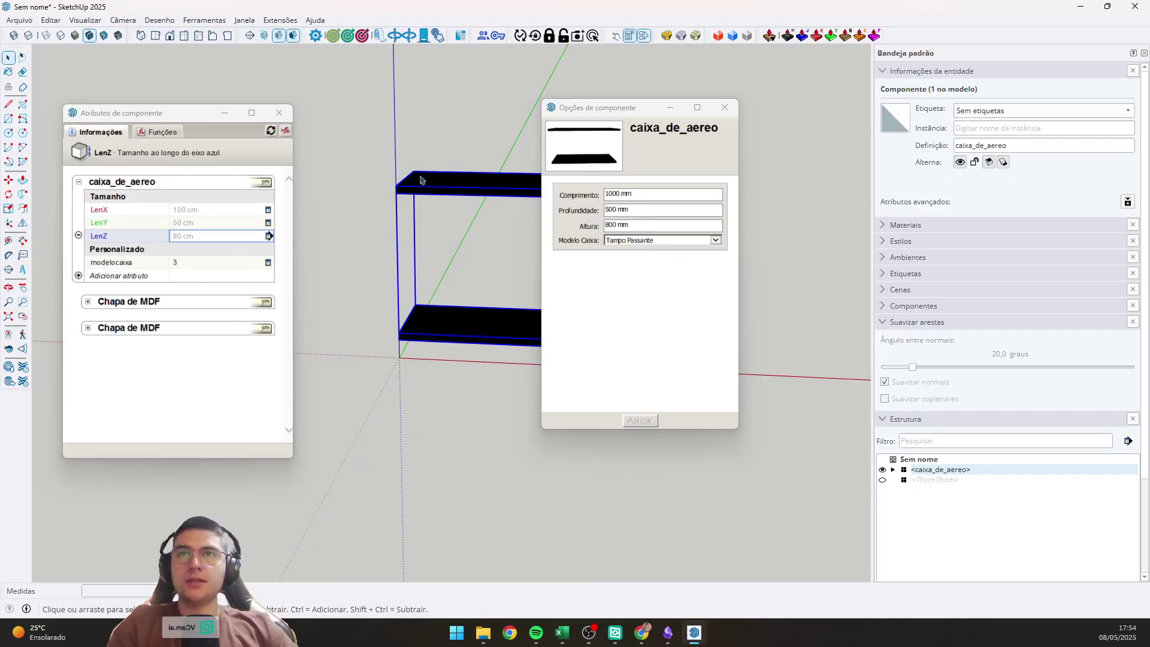
pyautogui.moveTo(423, 182); pyautogui.dragTo(415, 179, button='middle')
pyautogui.press('t')
pyautogui.click(404, 190)
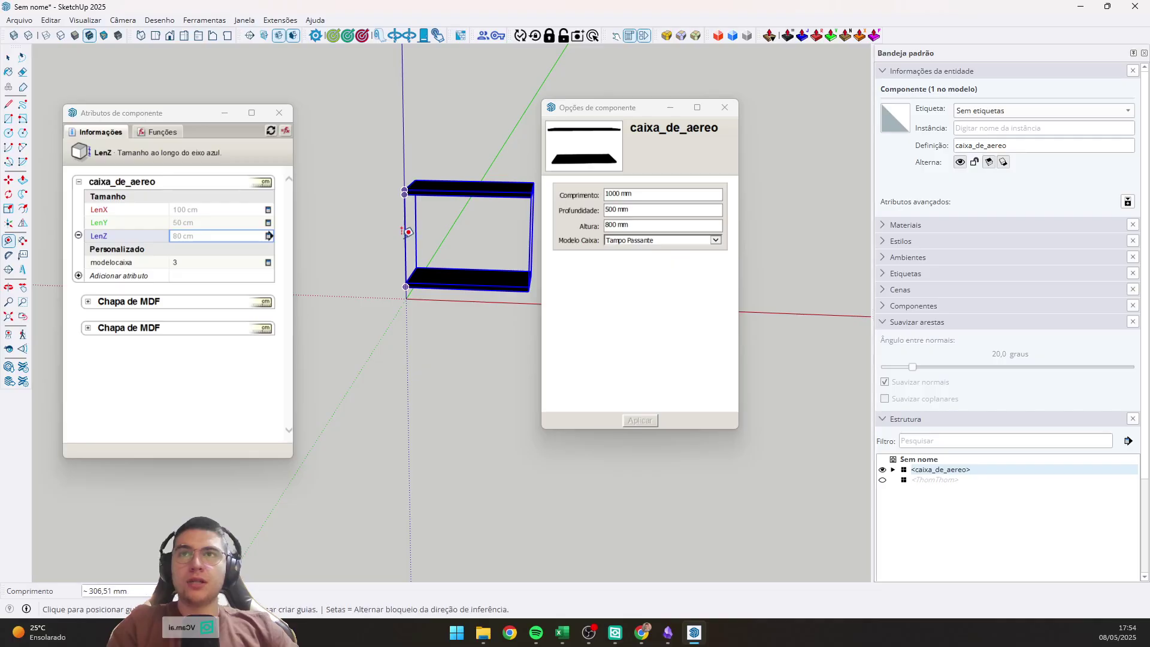
pyautogui.press('space')
pyautogui.scroll(3, 420, 234)
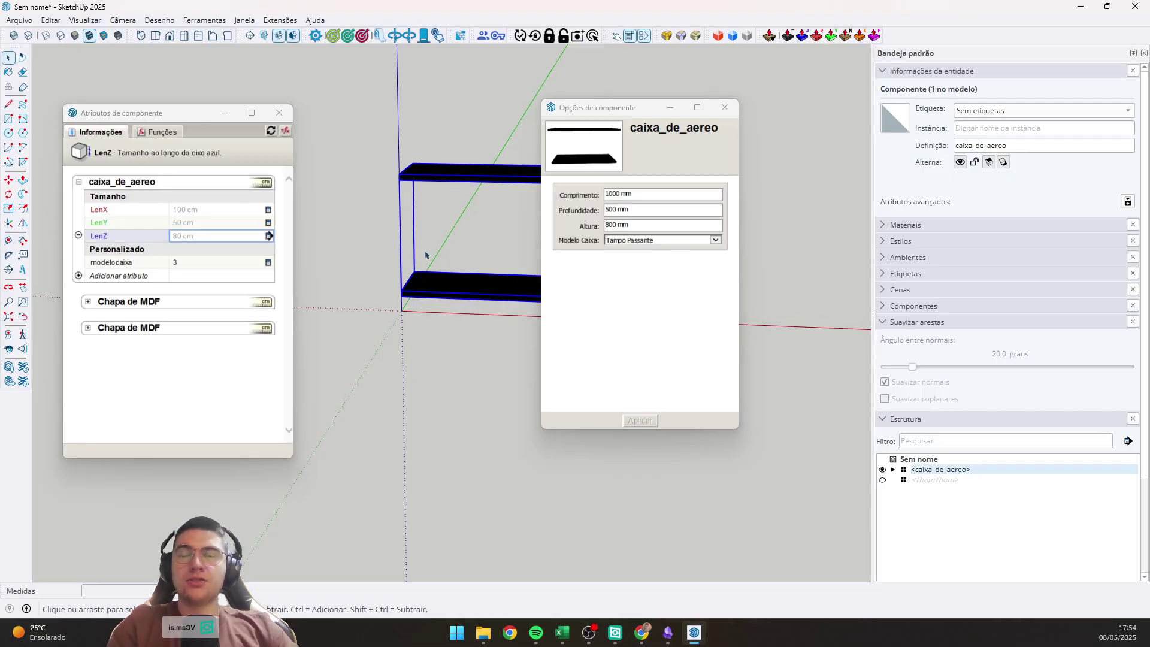
# Add a custom attribute "espessura" to caixa_de_aereo with units set to Texto and let users select it from a list.
pyautogui.click(137, 279)
pyautogui.write('espessura')
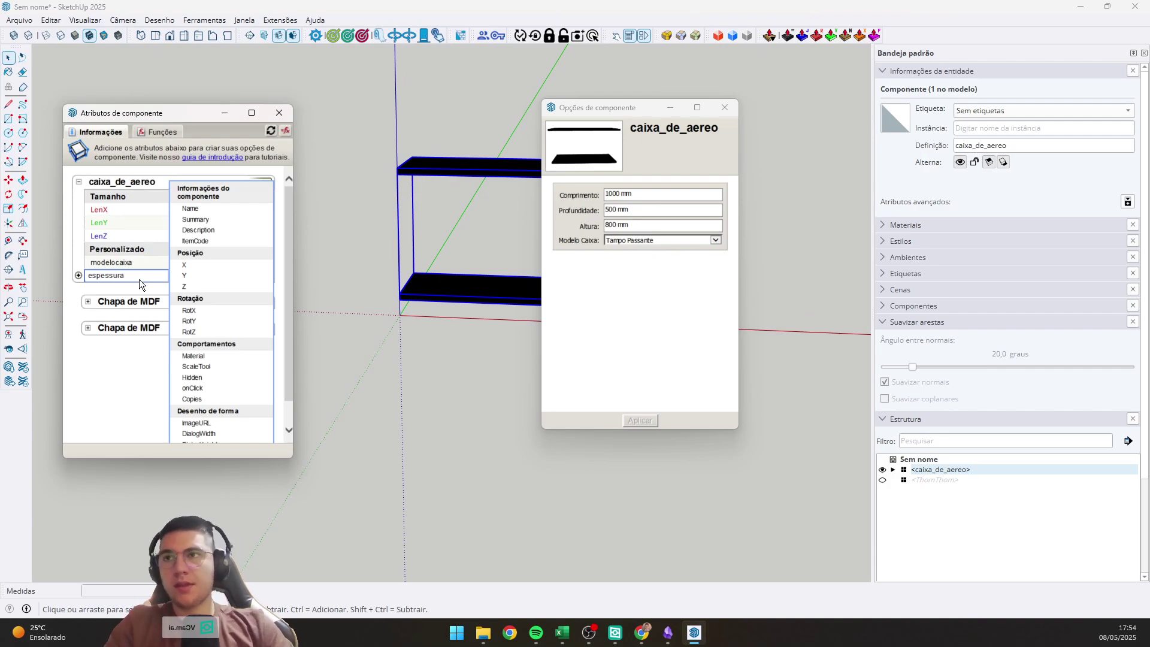
pyautogui.press('Return')
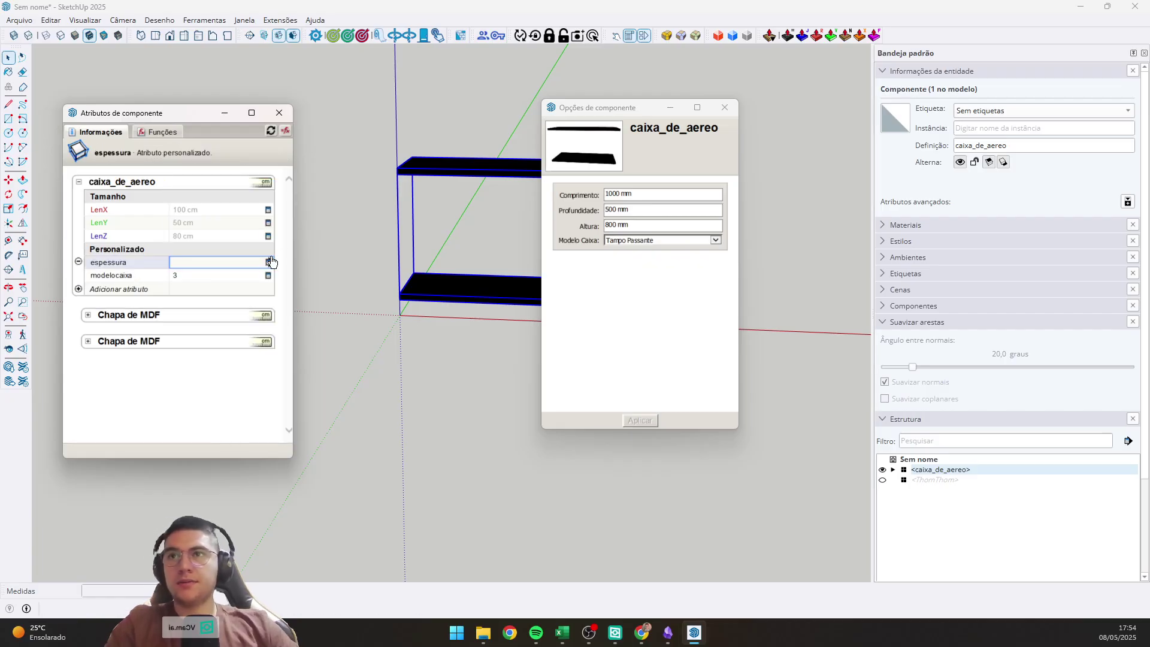
pyautogui.click(268, 261)
pyautogui.click(246, 182)
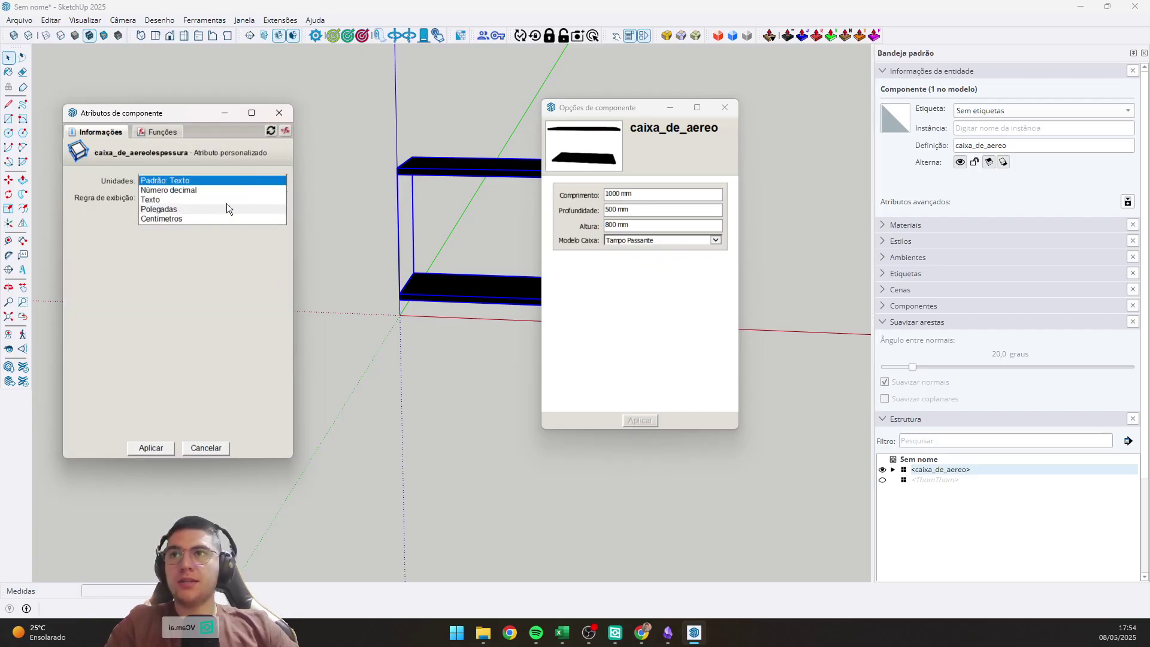
pyautogui.click(211, 200)
pyautogui.click(210, 198)
pyautogui.click(190, 224)
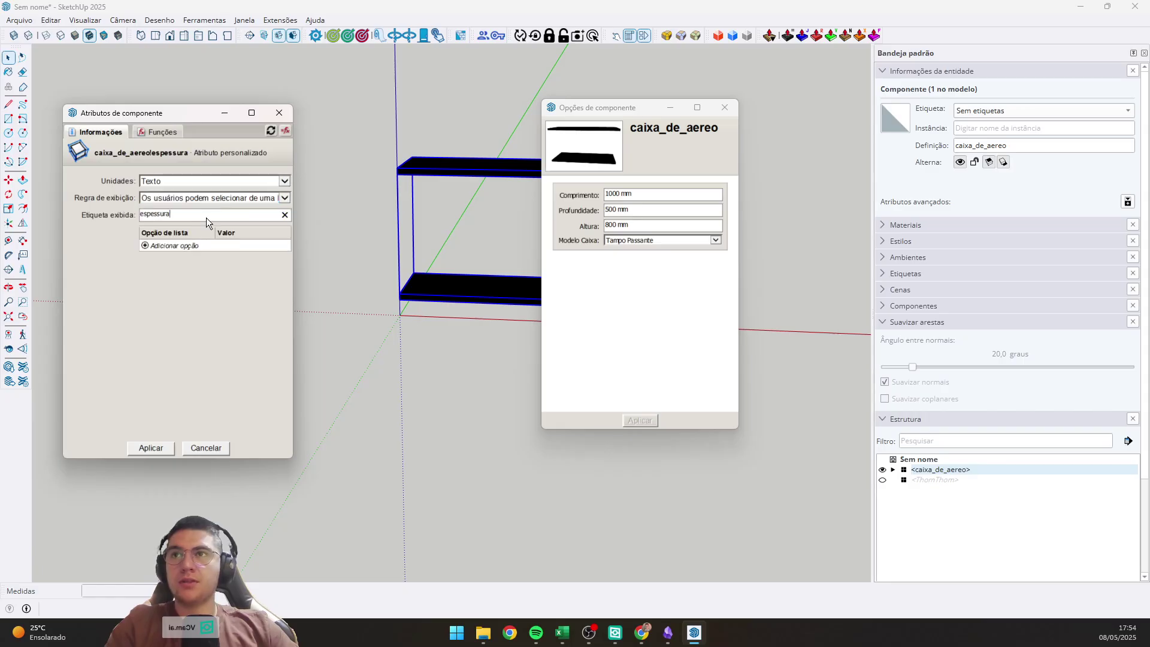
# Set the display label of the espessura attribute to "Espessura:" and start its first list option.
pyautogui.moveTo(206, 217); pyautogui.dragTo(89, 203)
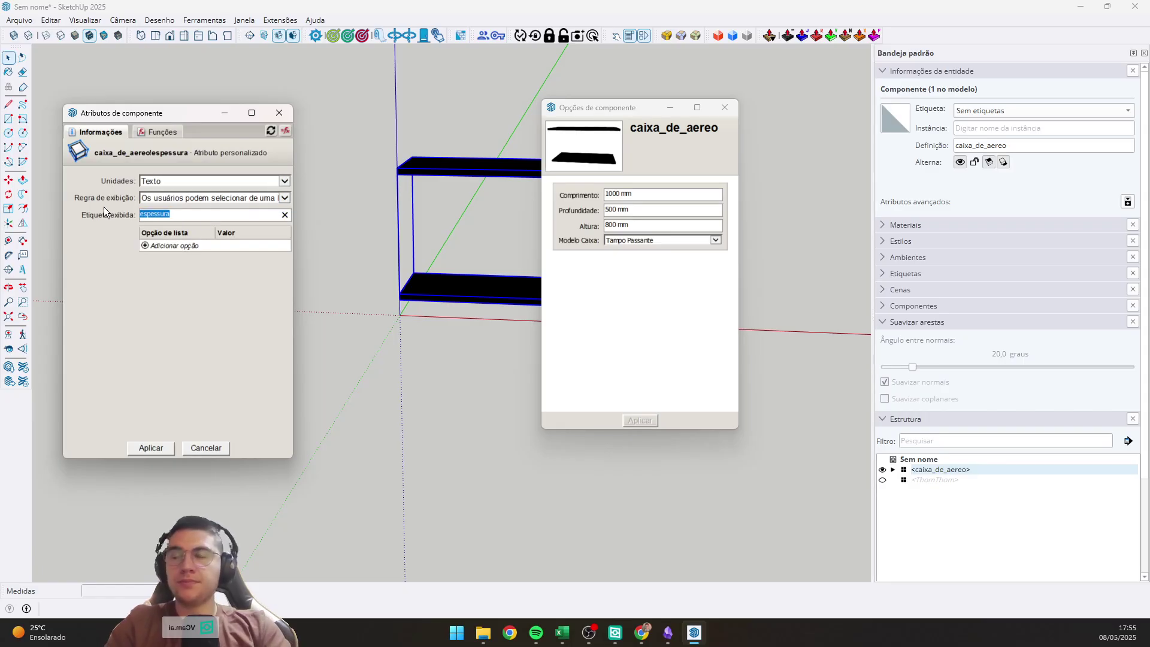
pyautogui.write('Espessru')
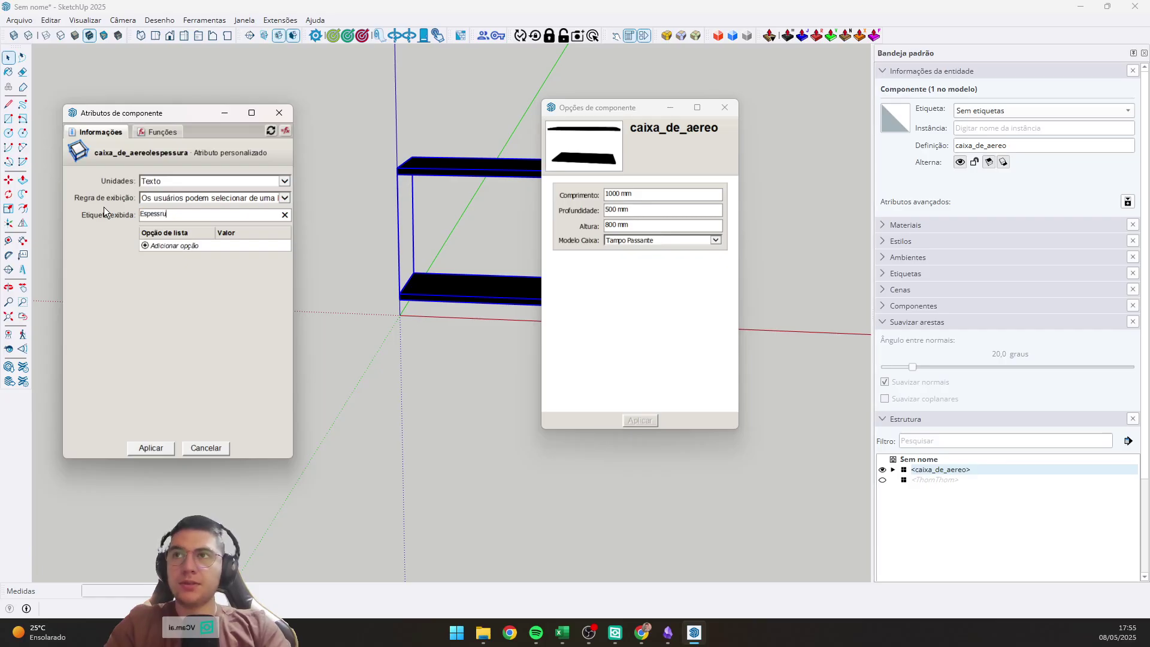
pyautogui.press('BackSpace')
pyautogui.press('BackSpace')
pyautogui.write('ura:')
pyautogui.press('Return')
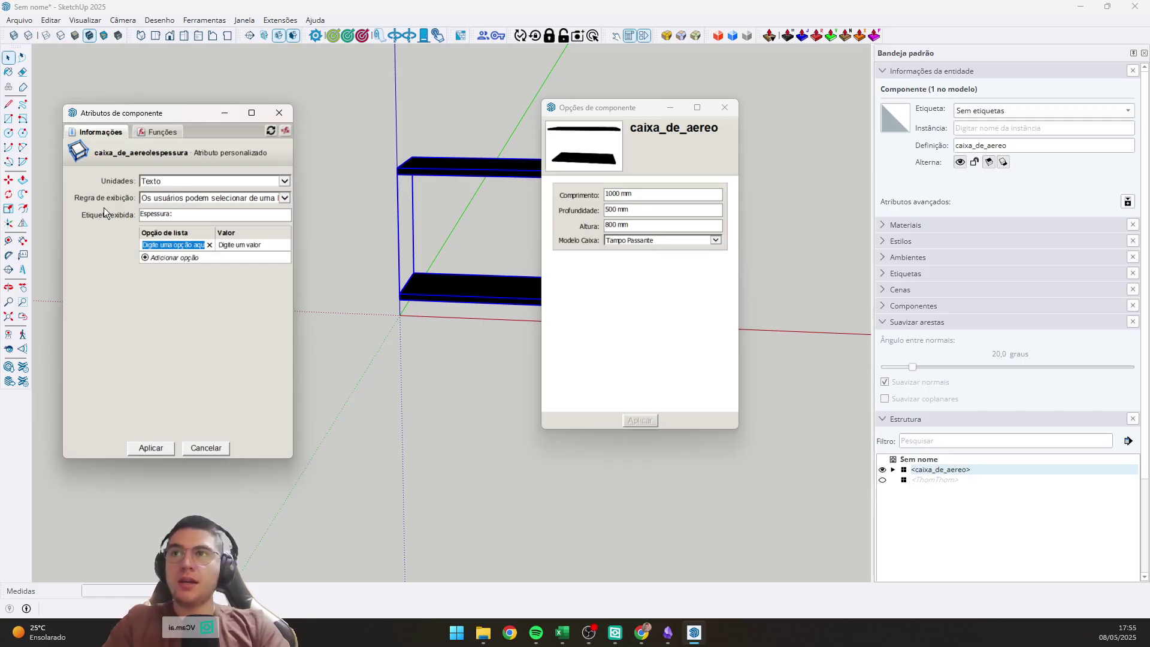
# Define the first espessura list option as "15mm" with value 1.55.
pyautogui.write('15')
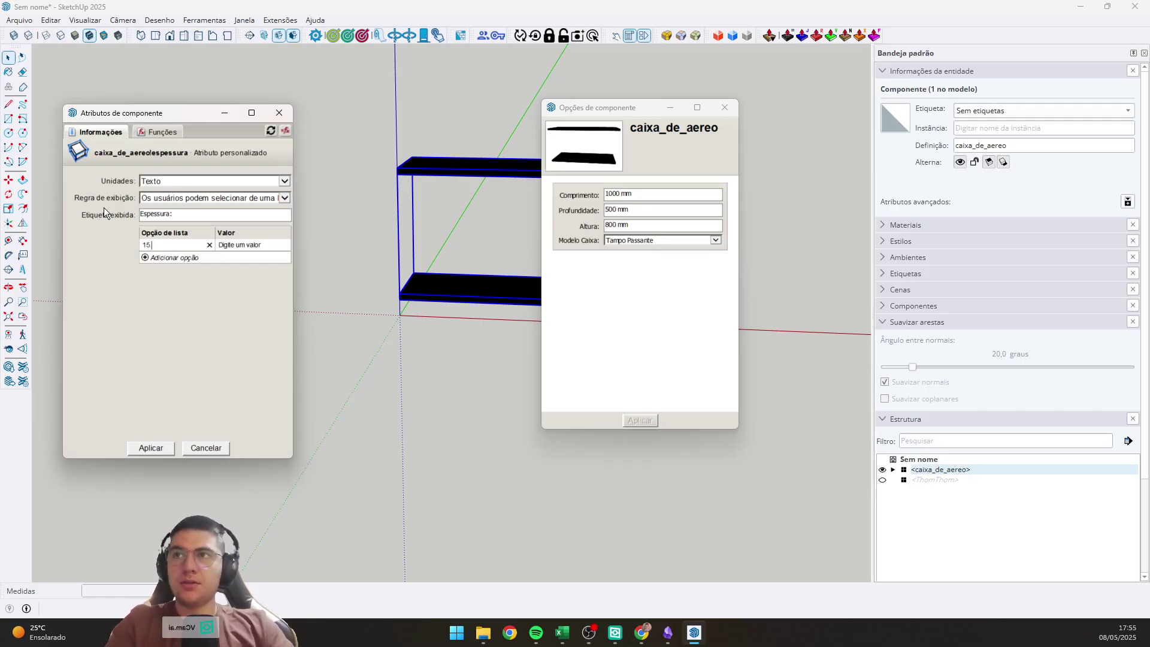
pyautogui.write('mm')
pyautogui.press('Tab')
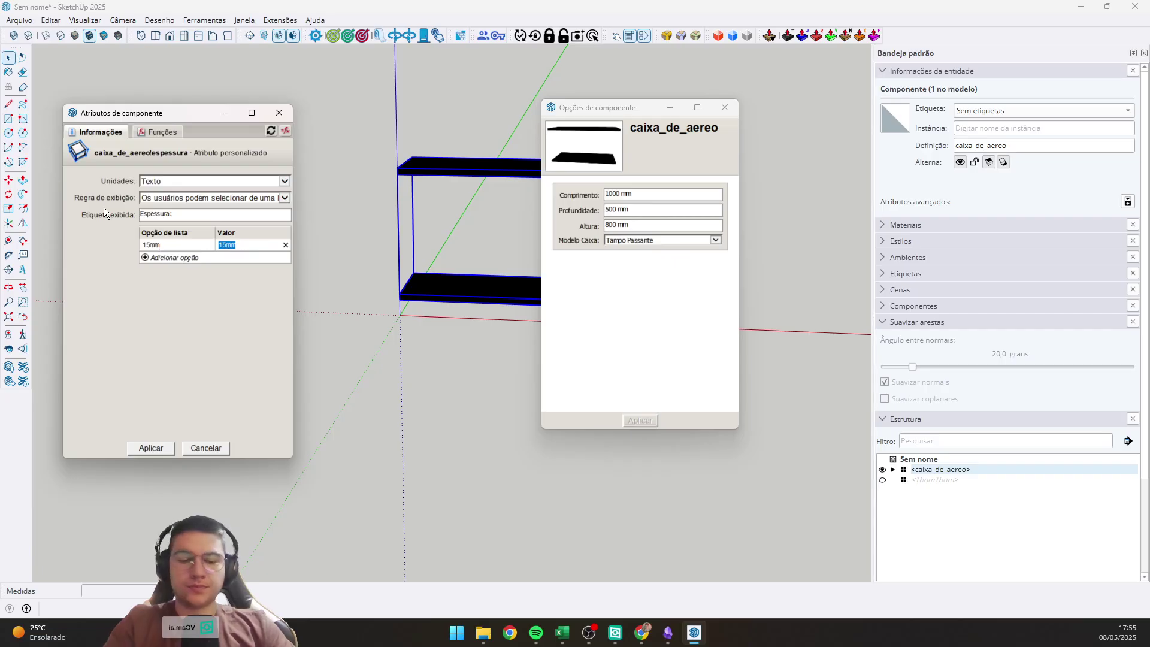
pyautogui.write('1.55')
pyautogui.press('Tab')
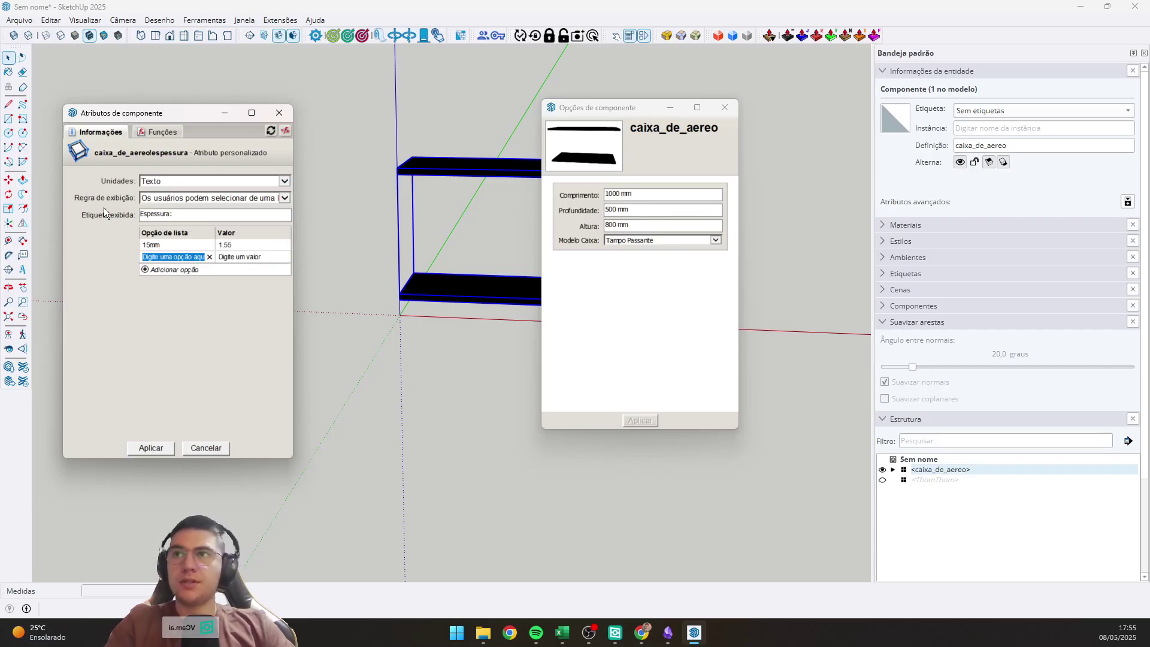
# Add the list option "18mm" with value 1.8 and apply the espessura attribute settings.
pyautogui.write('18m')
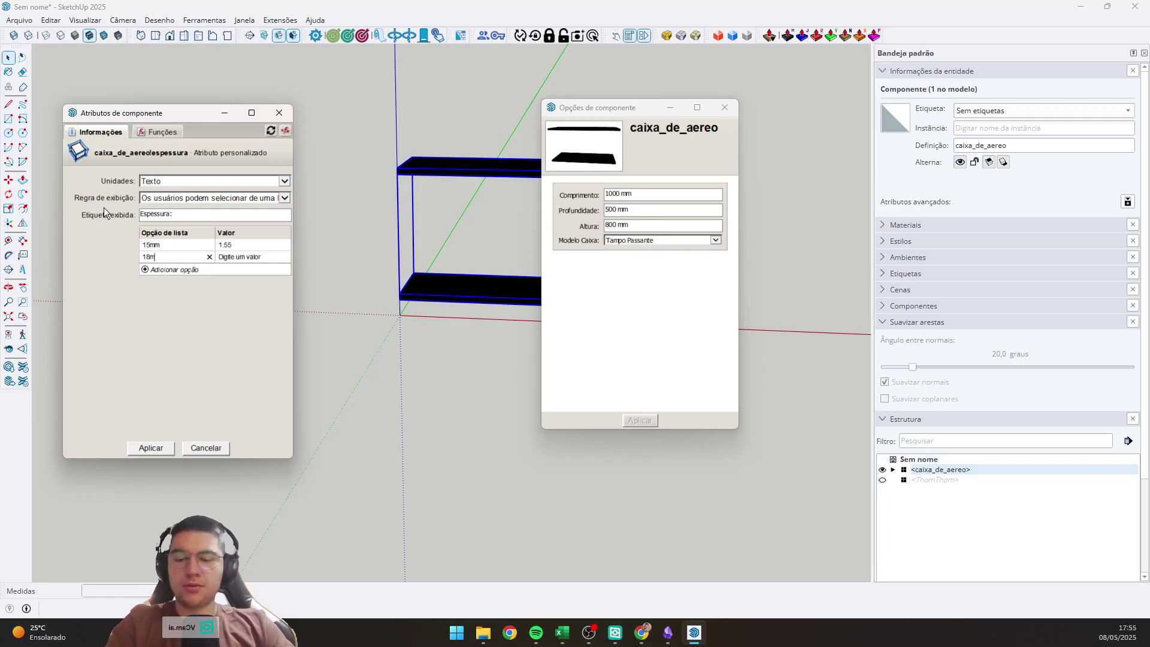
pyautogui.write('m')
pyautogui.press('Tab')
pyautogui.write('1.8')
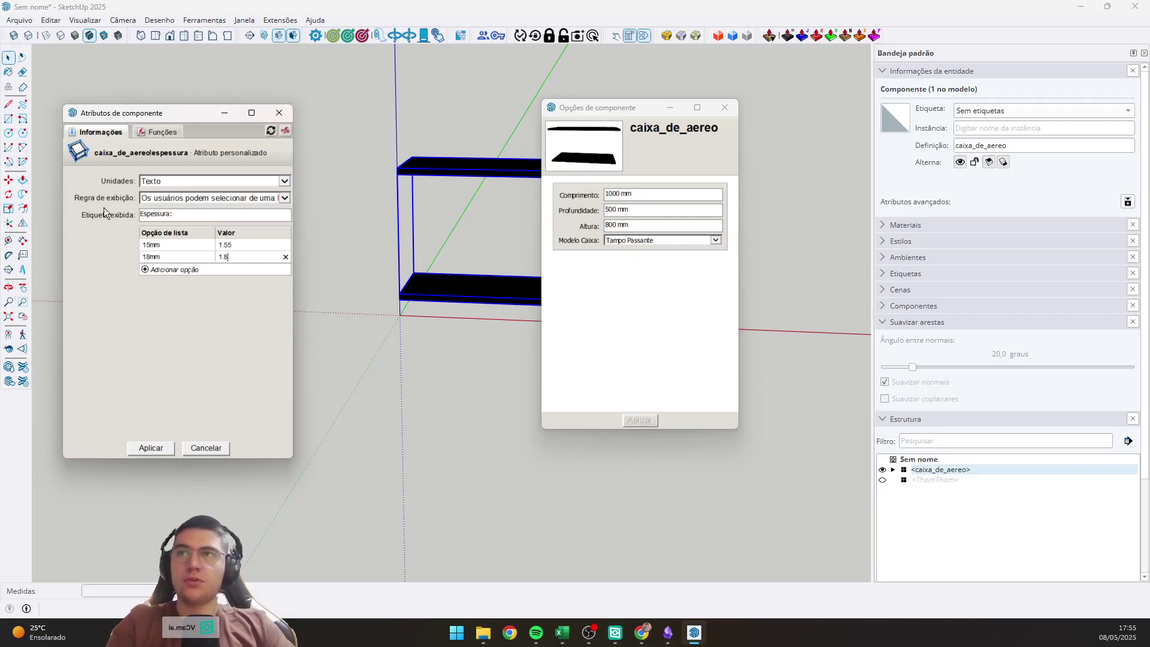
pyautogui.click(169, 449)
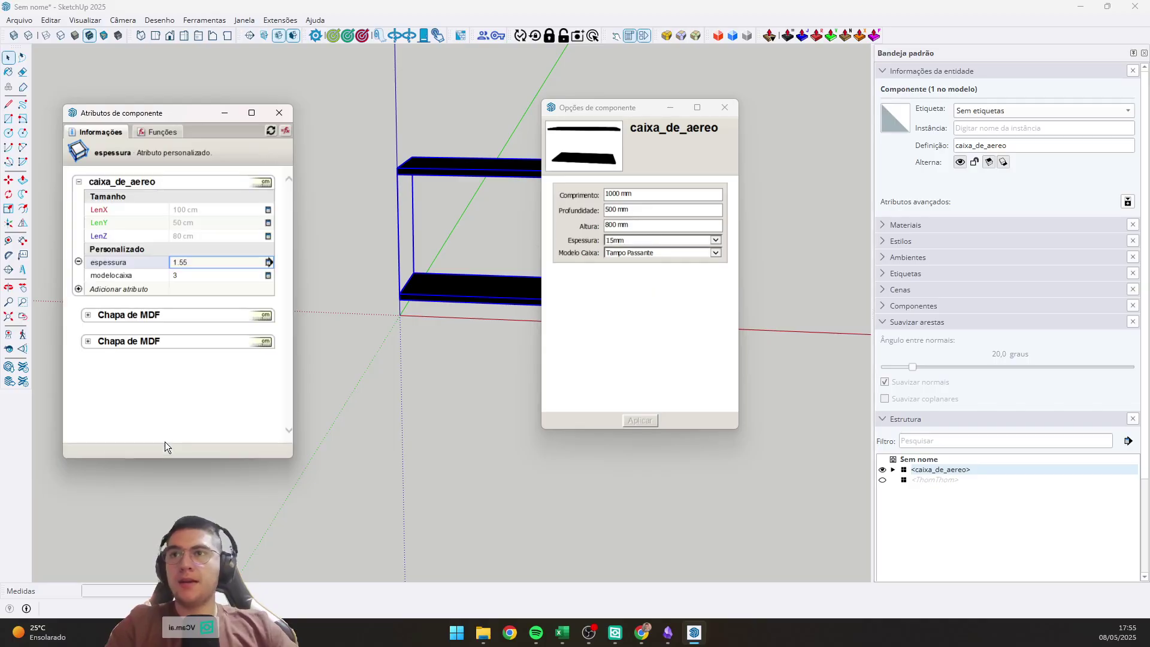
# Review the Modelo Caixa choices in the component options, keep "Tampo Passante", and reselect caixa_de_aereo.
pyautogui.click(407, 316)
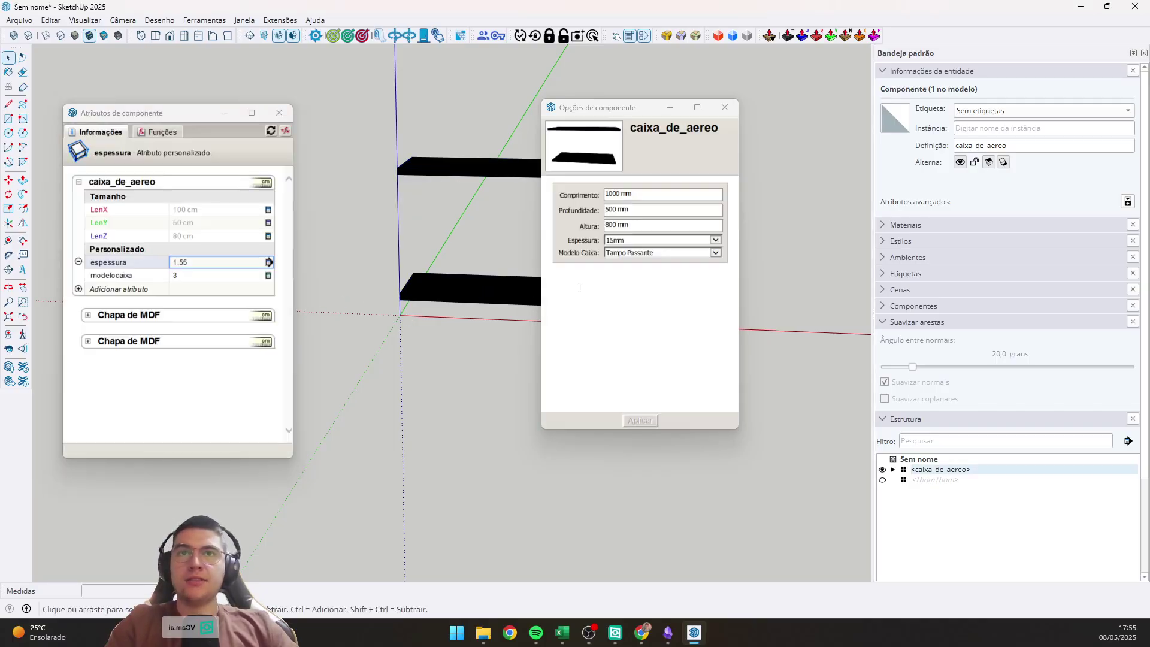
pyautogui.click(689, 252)
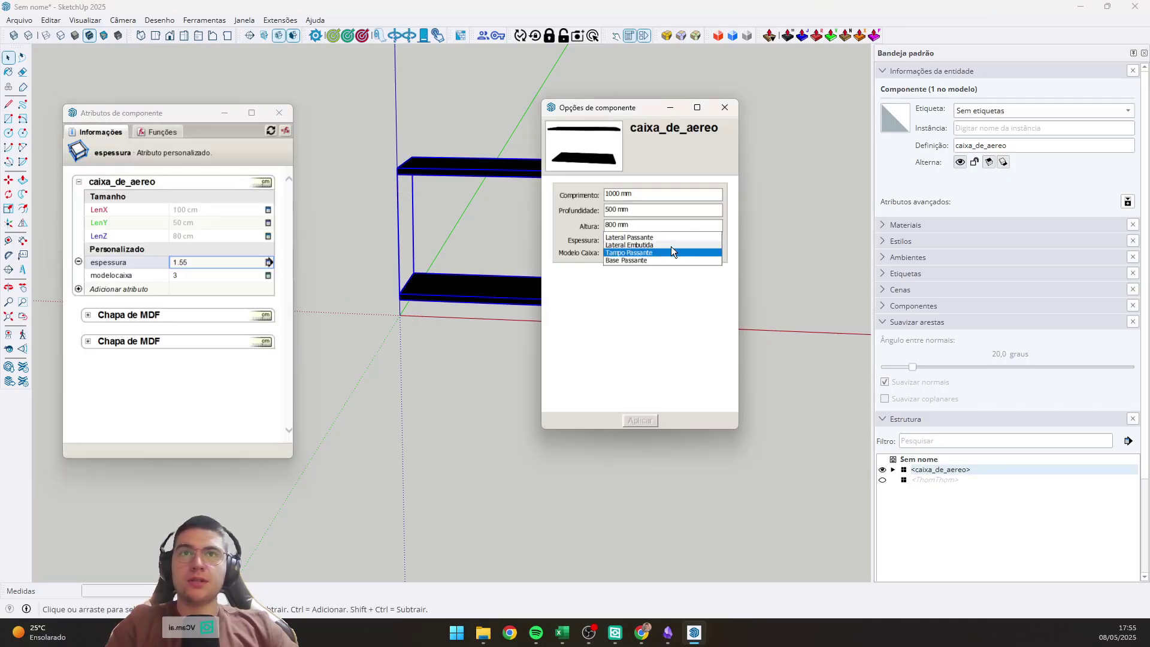
pyautogui.click(671, 252)
pyautogui.click(445, 340)
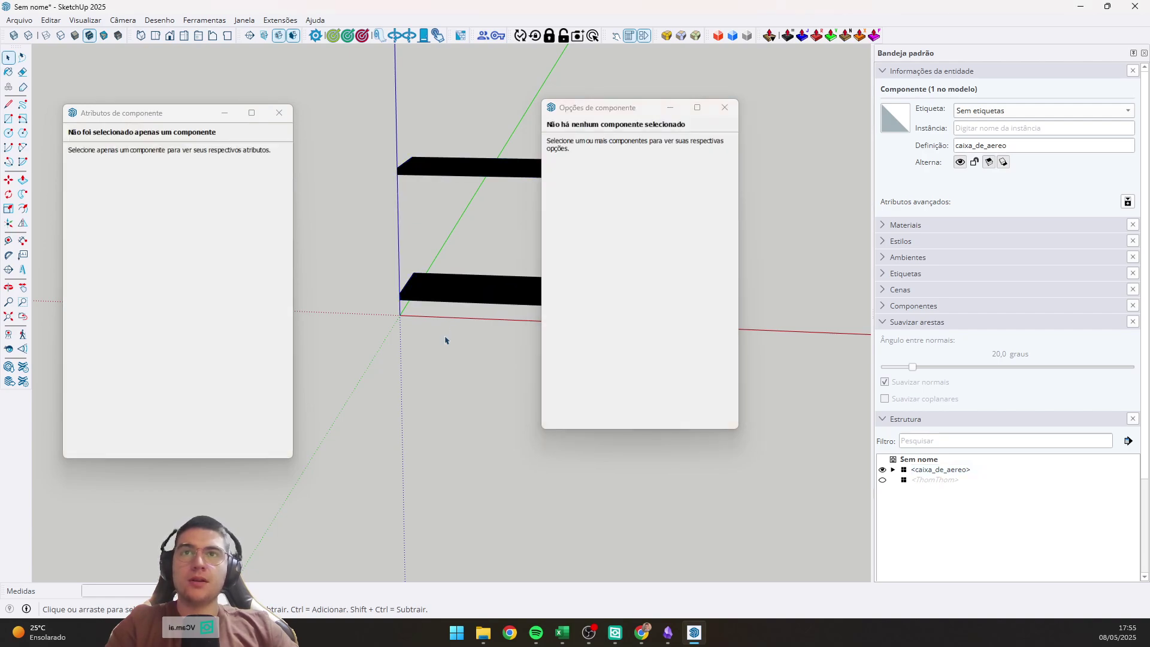
pyautogui.click(453, 293)
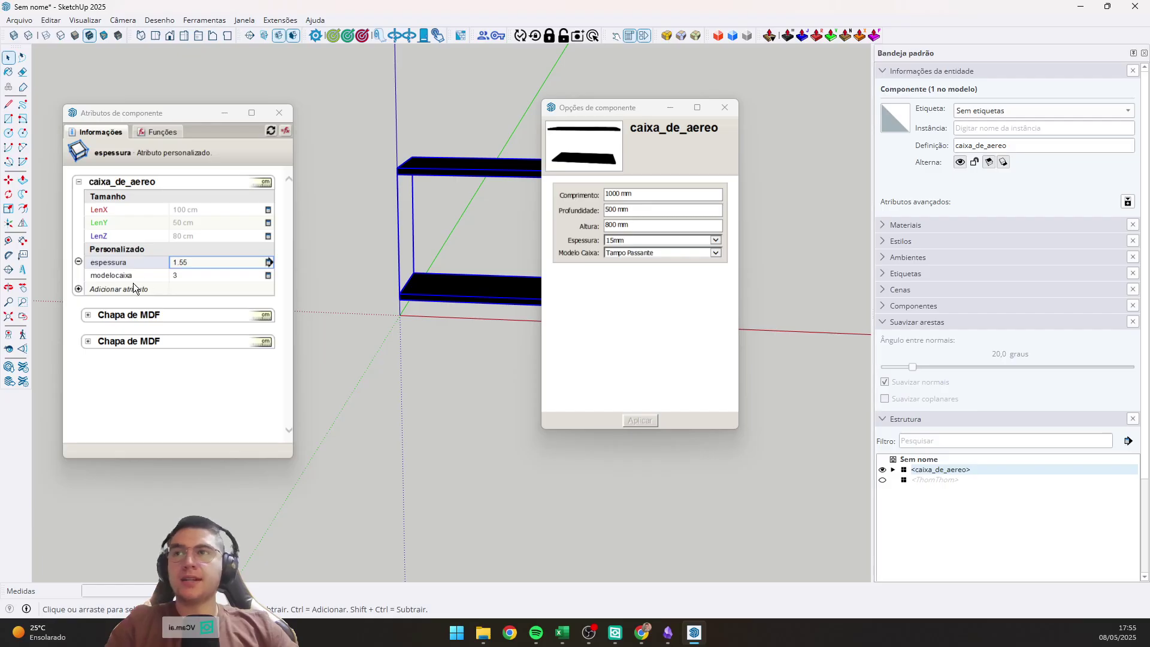
# Add a custom attribute named "fundo" to caixa_de_aereo.
pyautogui.click(101, 289)
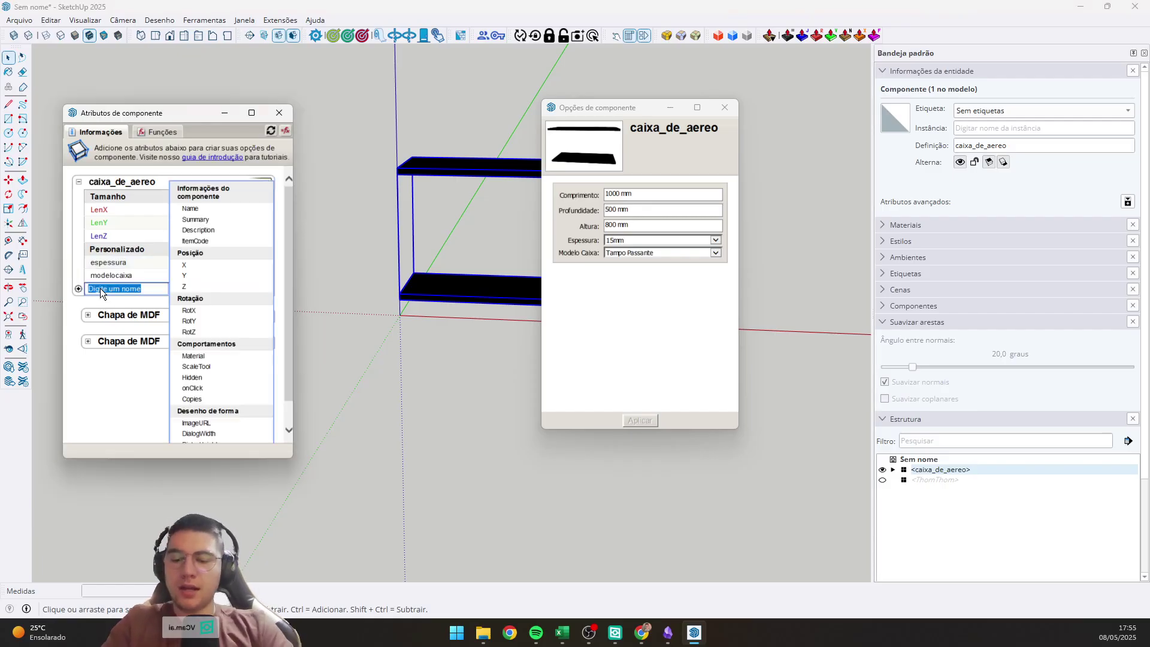
pyautogui.write('fundo')
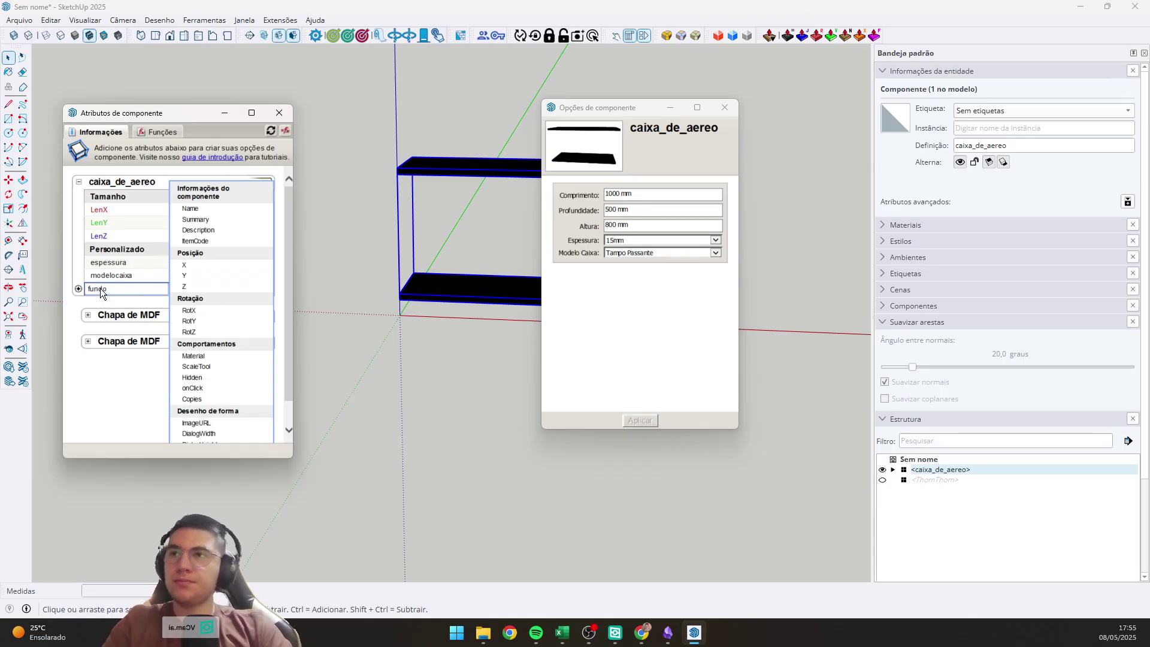
pyautogui.press('Return')
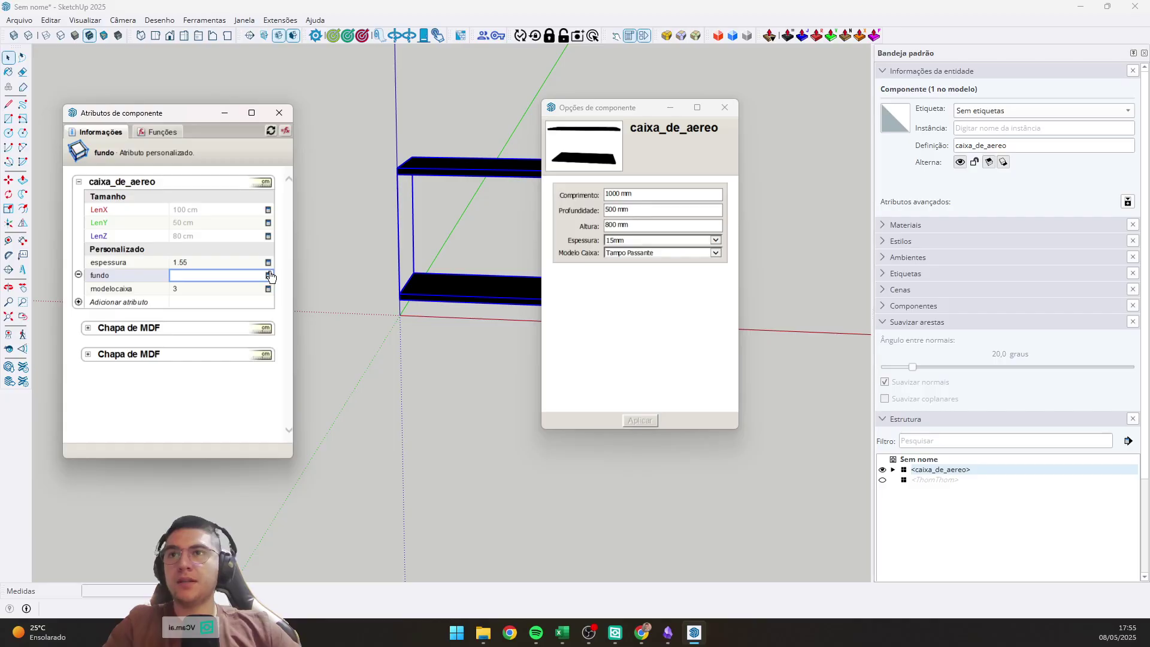
# Configure the fundo attribute with Texto units, let users select its value from a list, and label it "Com Fundo?".
pyautogui.click(269, 275)
pyautogui.click(219, 180)
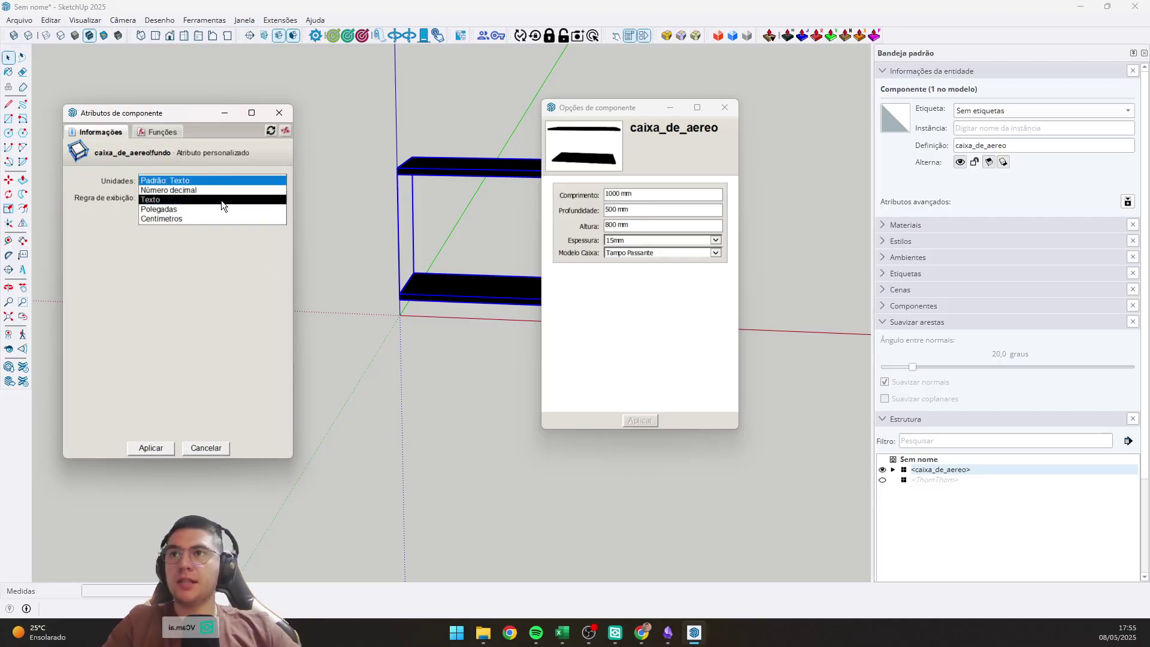
pyautogui.click(221, 200)
pyautogui.click(221, 198)
pyautogui.click(203, 222)
pyautogui.click(188, 213)
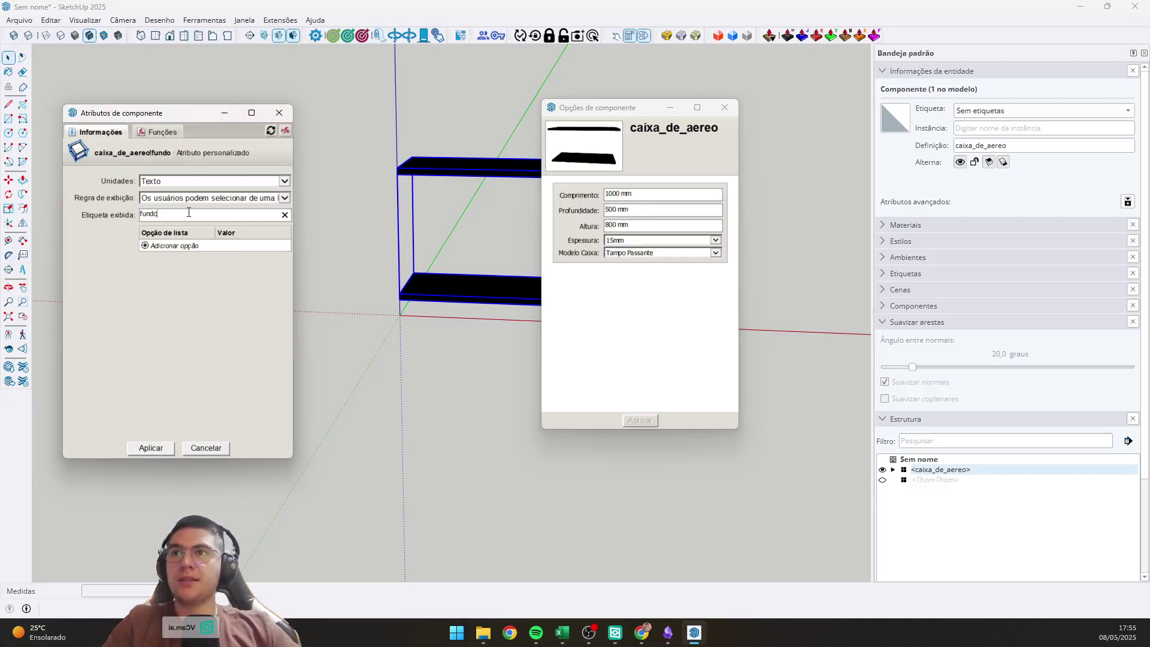
pyautogui.moveTo(189, 213); pyautogui.dragTo(117, 203)
pyautogui.write('Comfu')
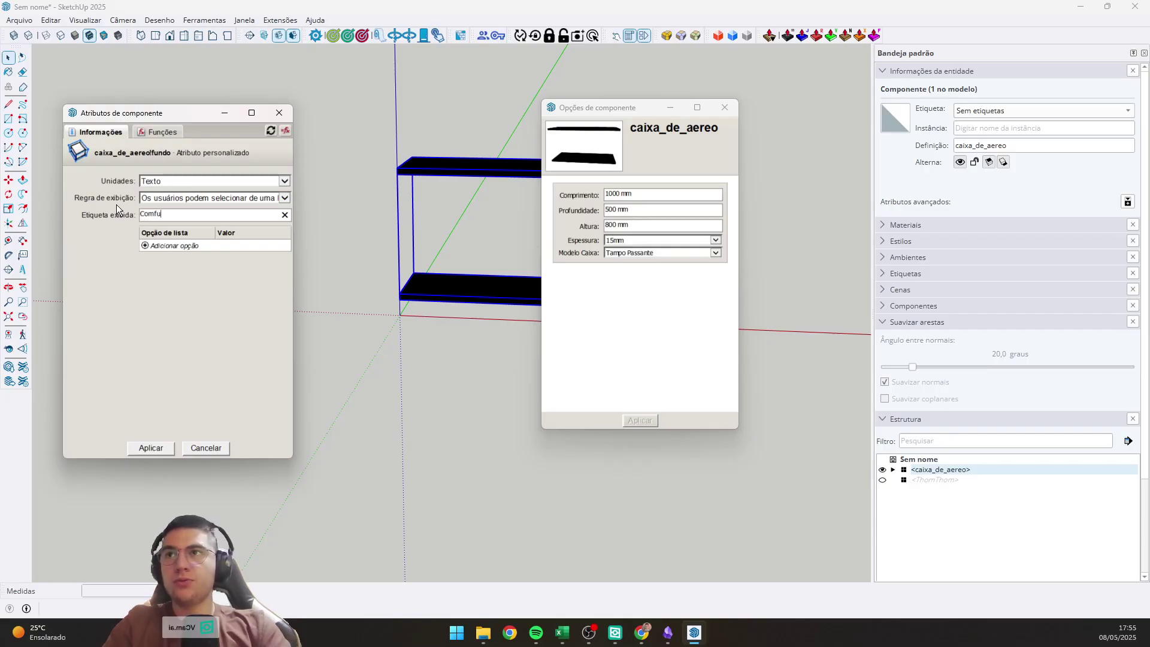
pyautogui.press('BackSpace')
pyautogui.press('BackSpace')
pyautogui.write('Fundo?')
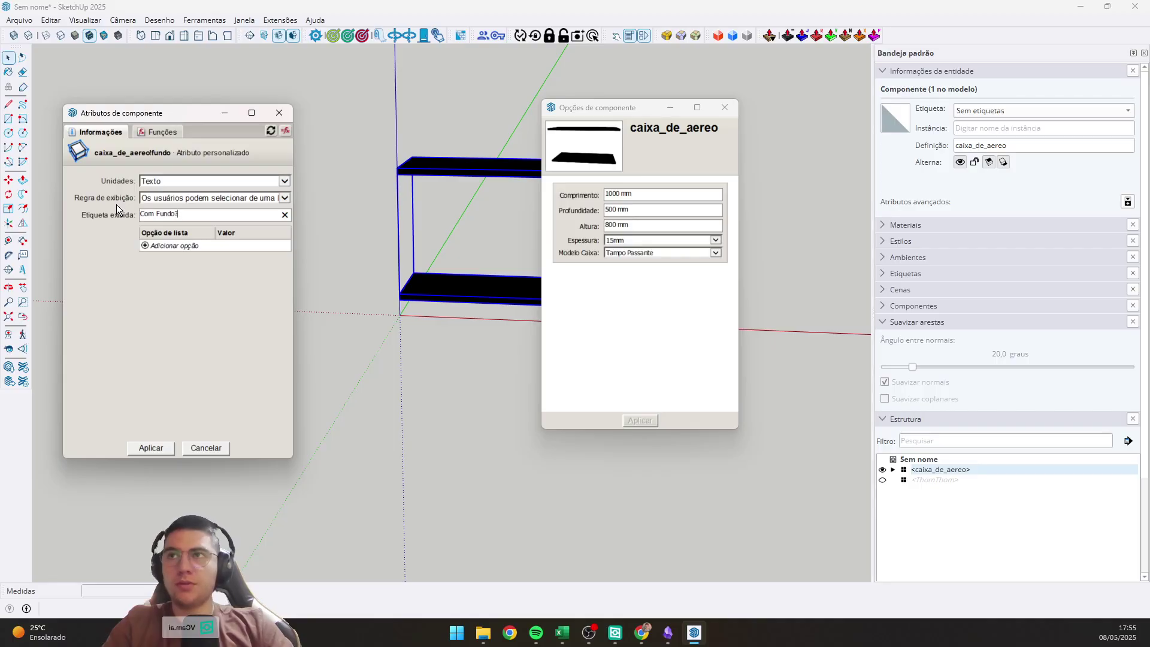
# Add the fundo list options "Sim" with value 1 and "Não" with value 0, and apply the attribute settings.
pyautogui.click(144, 245)
pyautogui.write('Sim')
pyautogui.press('Tab')
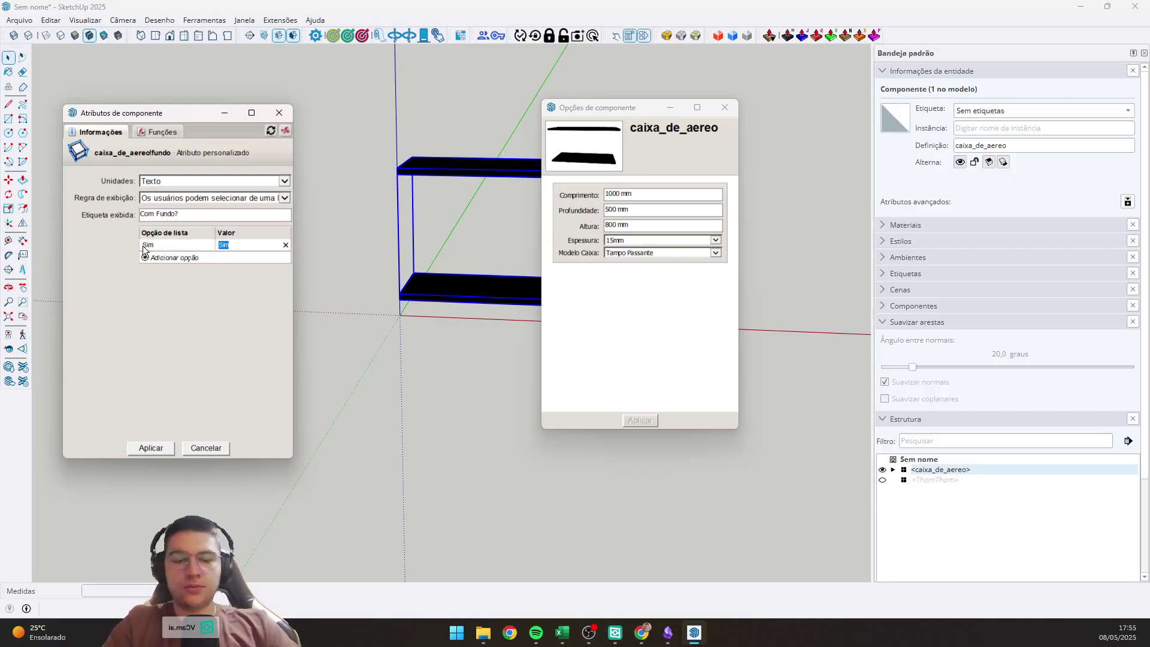
pyautogui.write('1')
pyautogui.press('Return')
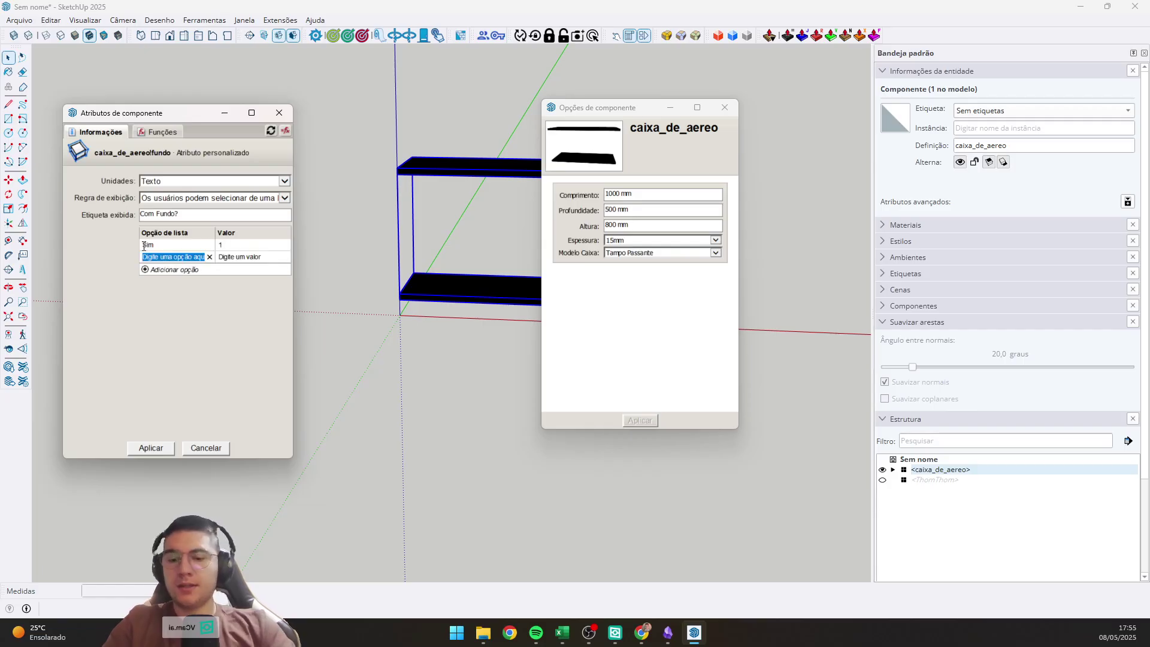
pyautogui.write('Não')
pyautogui.press('Tab')
pyautogui.write('0')
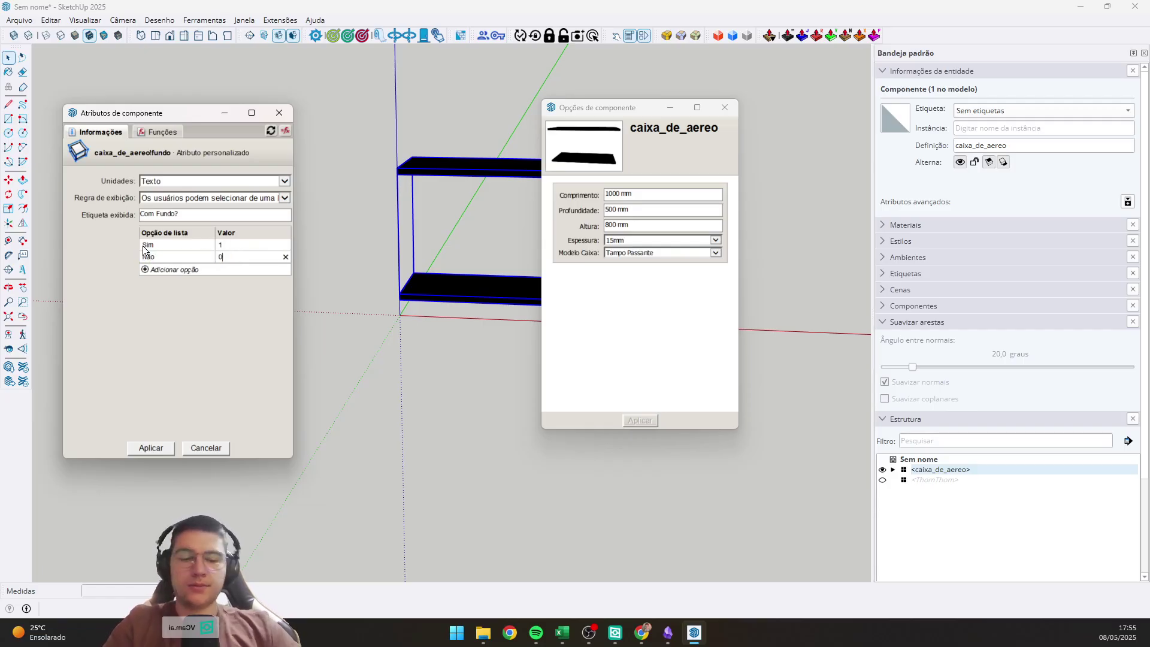
pyautogui.press('Return')
pyautogui.click(133, 426)
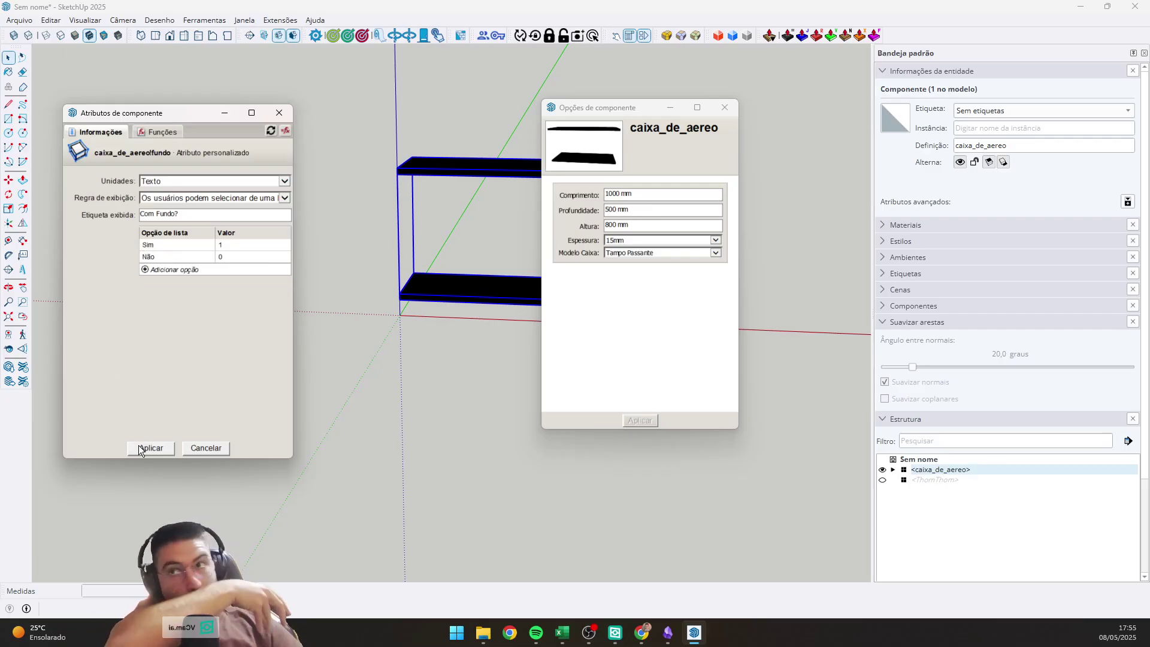
pyautogui.click(144, 448)
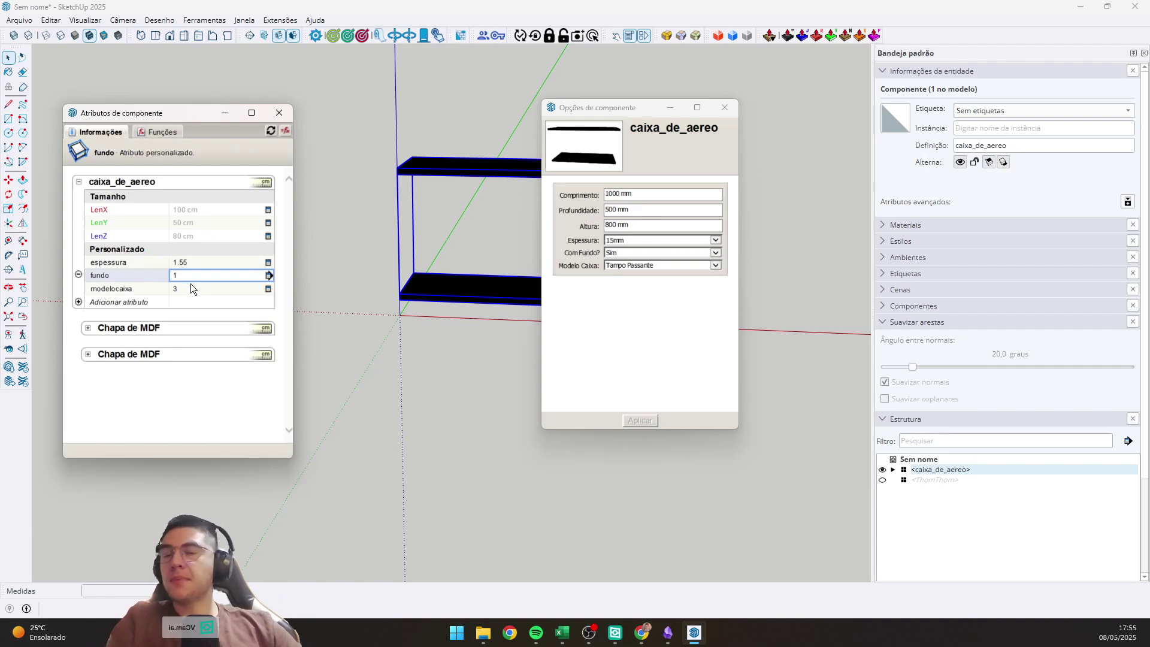
pyautogui.click(455, 308)
pyautogui.click(469, 303)
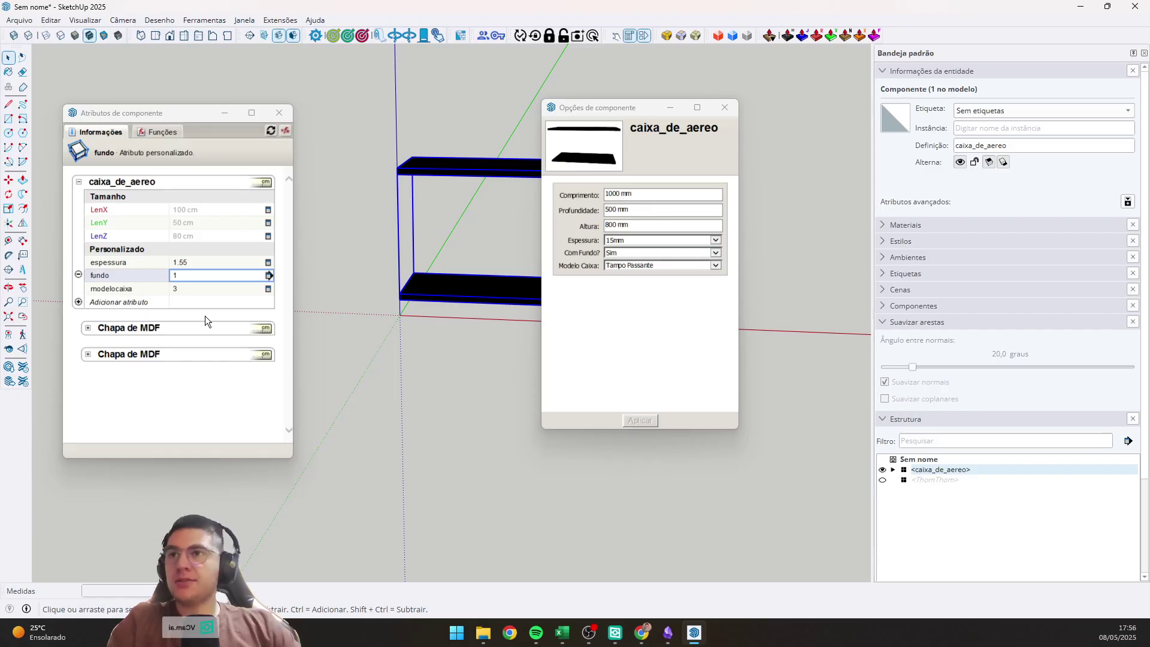
# Add a custom attribute named "quantidadeprateleiras" to caixa_de_aereo.
pyautogui.click(141, 305)
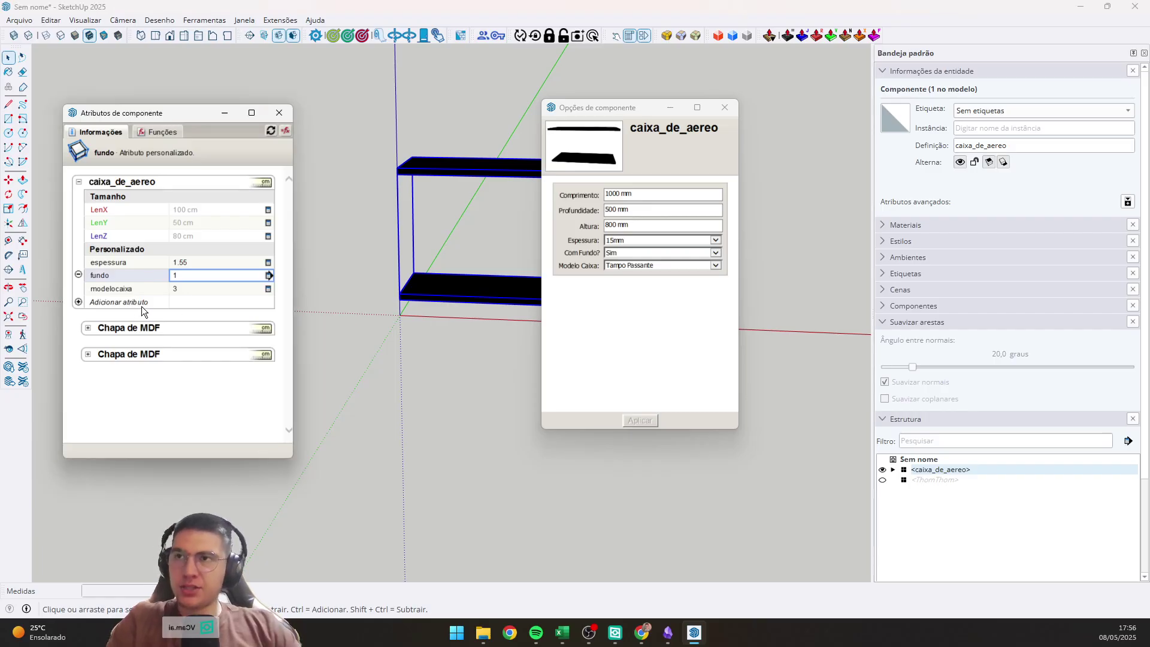
pyautogui.write('prater')
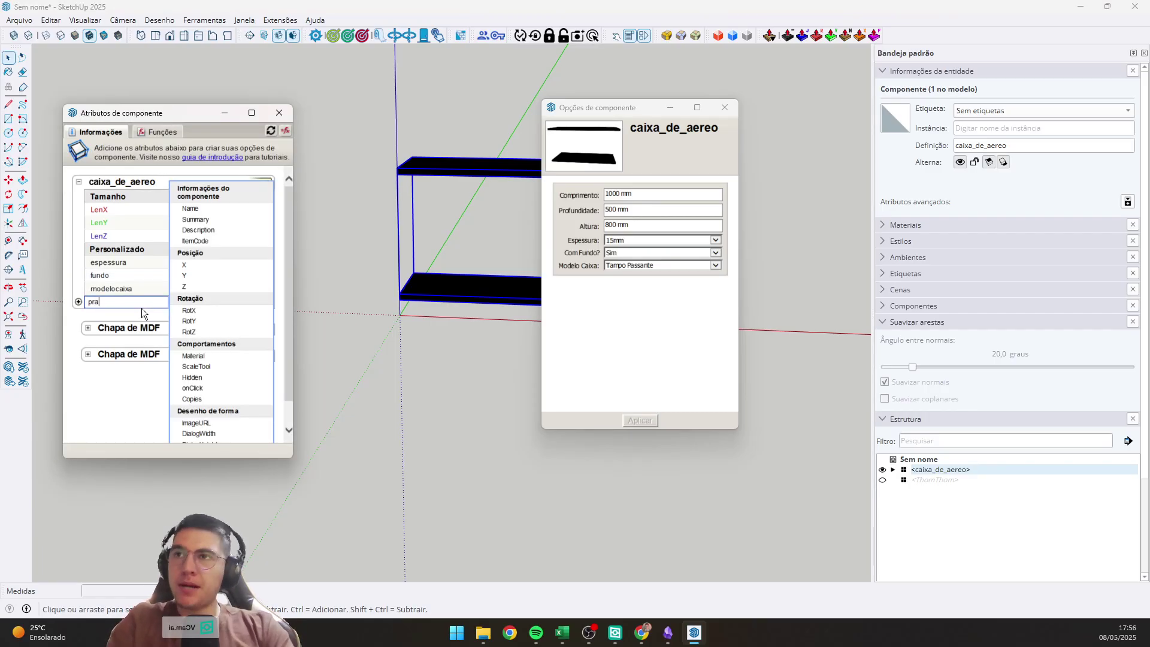
pyautogui.press('BackSpace')
pyautogui.press('BackSpace')
pyautogui.press('BackSpace')
pyautogui.press('BackSpace')
pyautogui.press('BackSpace')
pyautogui.write('esp')
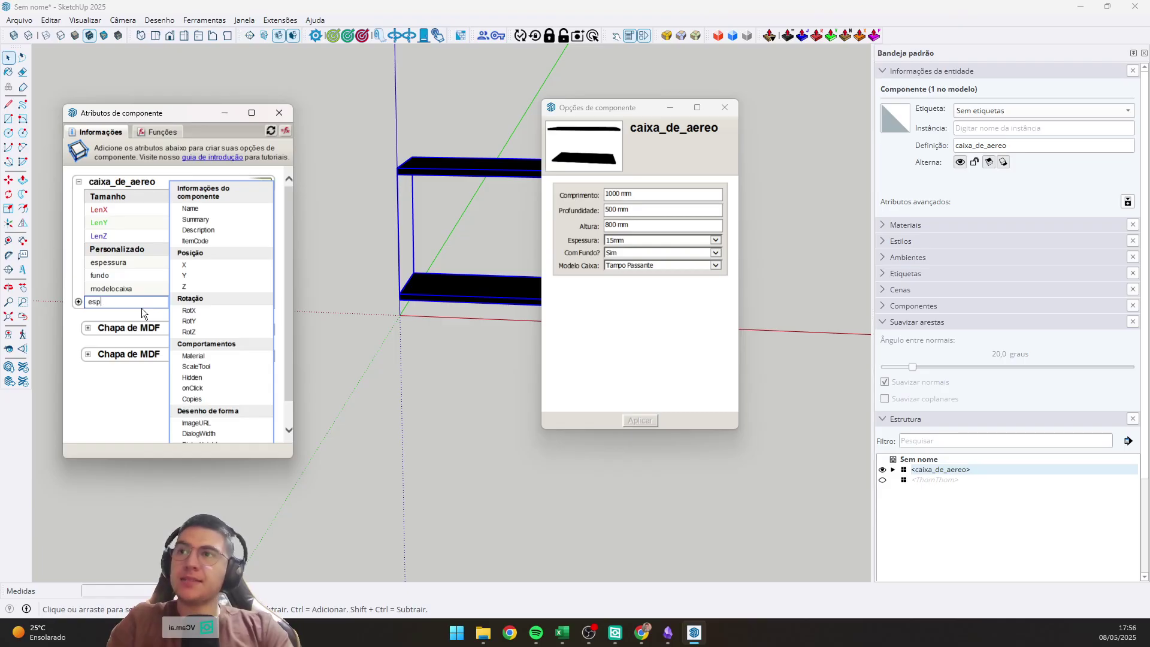
pyautogui.write('a')
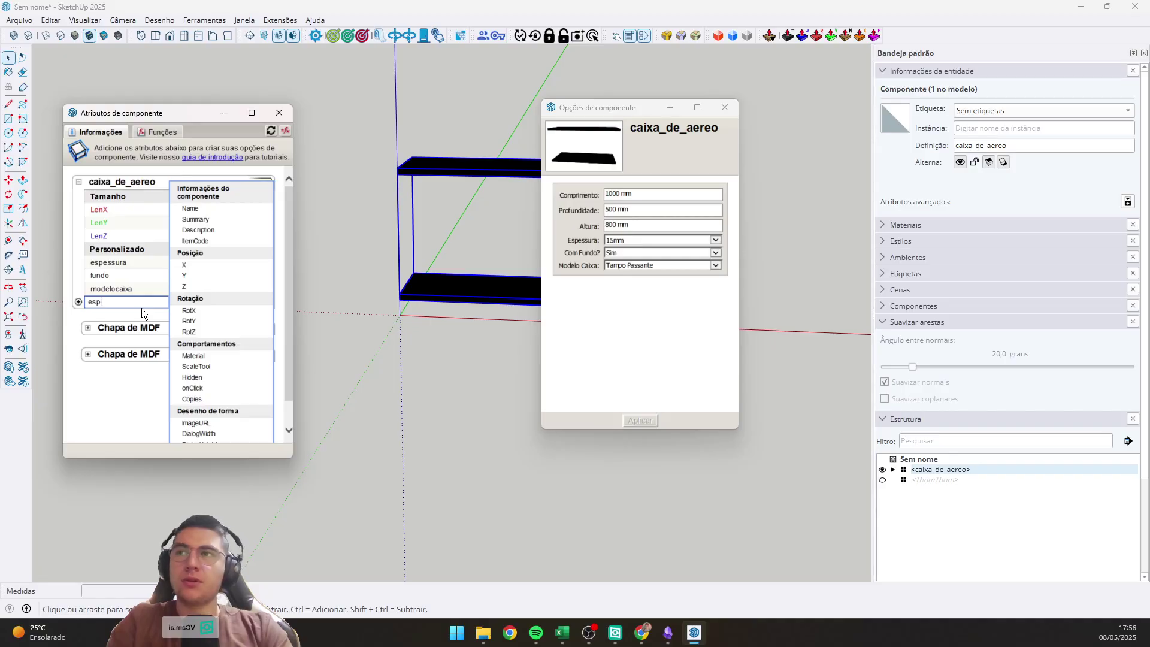
pyautogui.press('BackSpace')
pyautogui.press('BackSpace')
pyautogui.press('BackSpace')
pyautogui.press('BackSpace')
pyautogui.write('quantidadeprateleira')
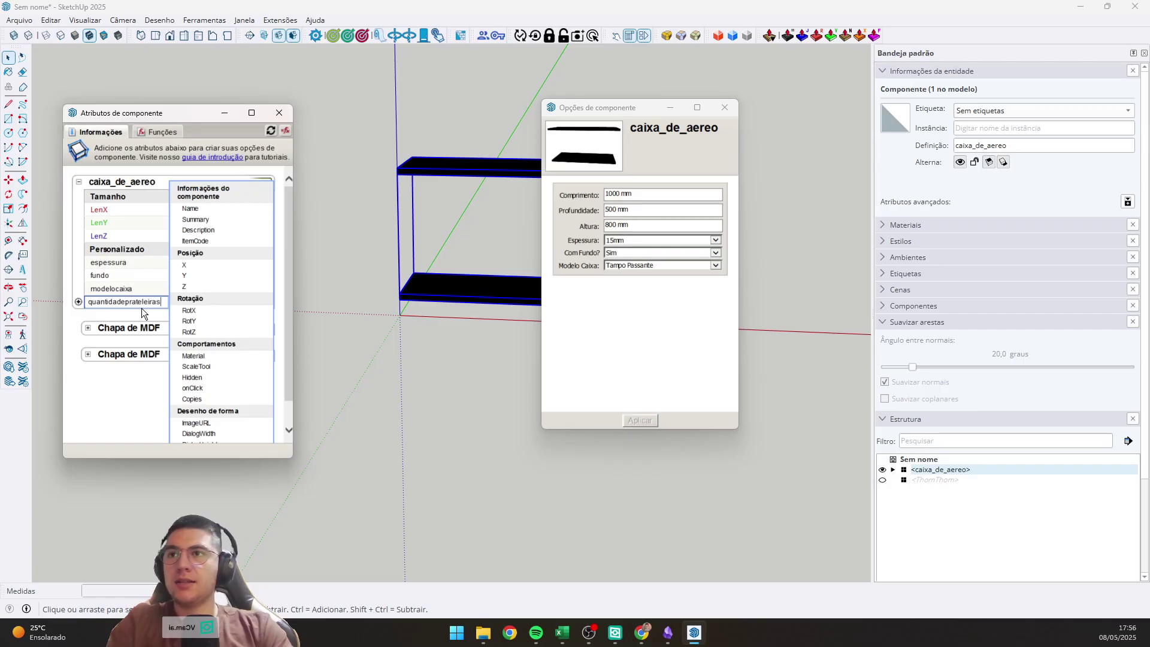
pyautogui.press('Return')
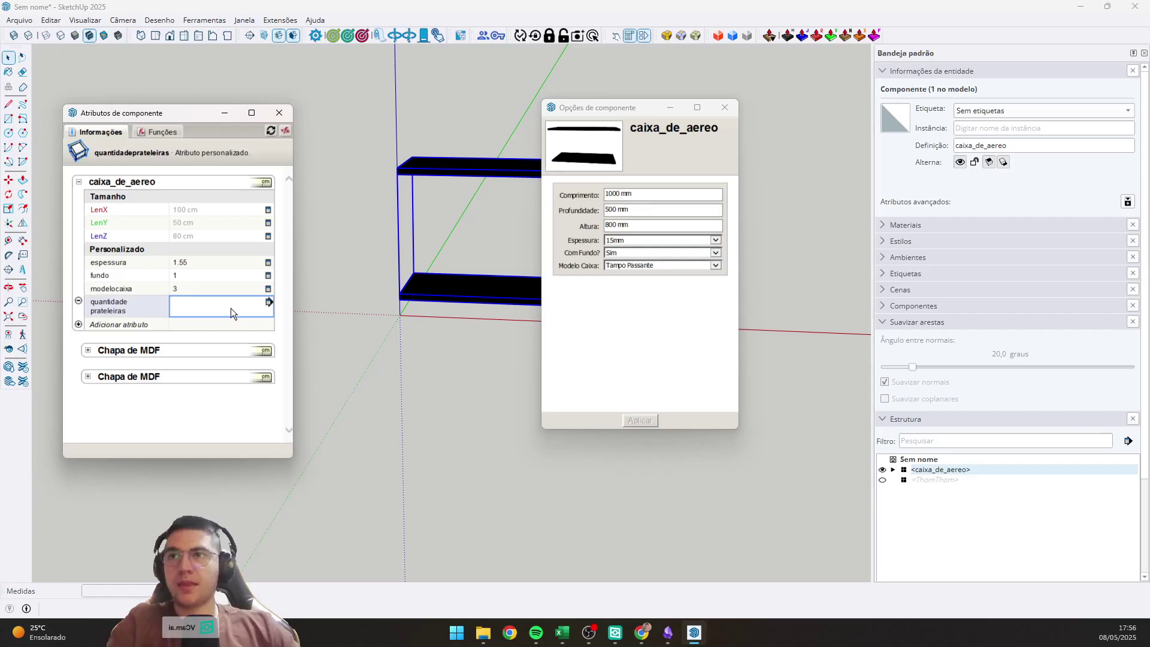
pyautogui.click(268, 302)
pyautogui.click(210, 185)
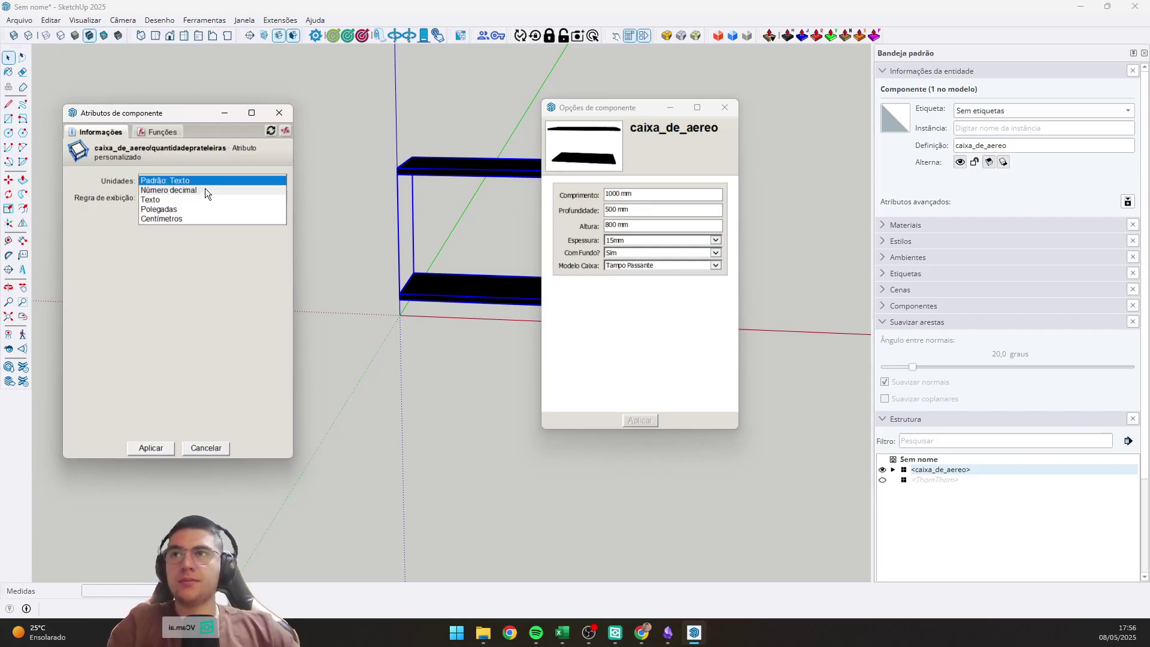
pyautogui.click(172, 219)
pyautogui.click(206, 185)
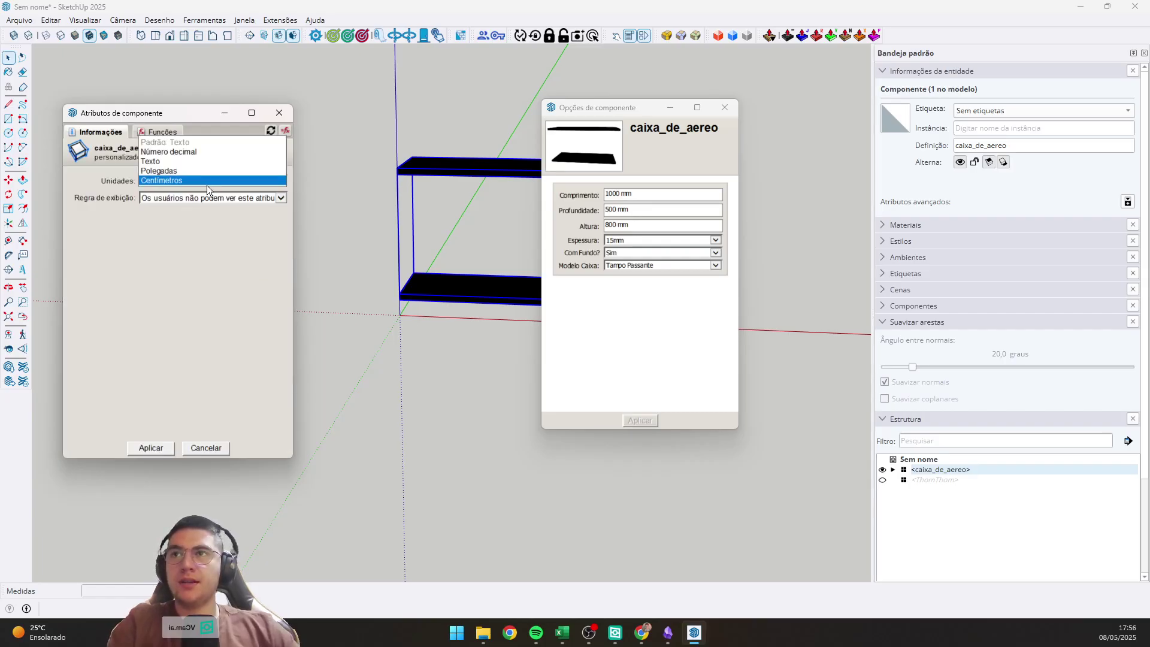
pyautogui.click(207, 185)
pyautogui.click(207, 184)
pyautogui.click(188, 163)
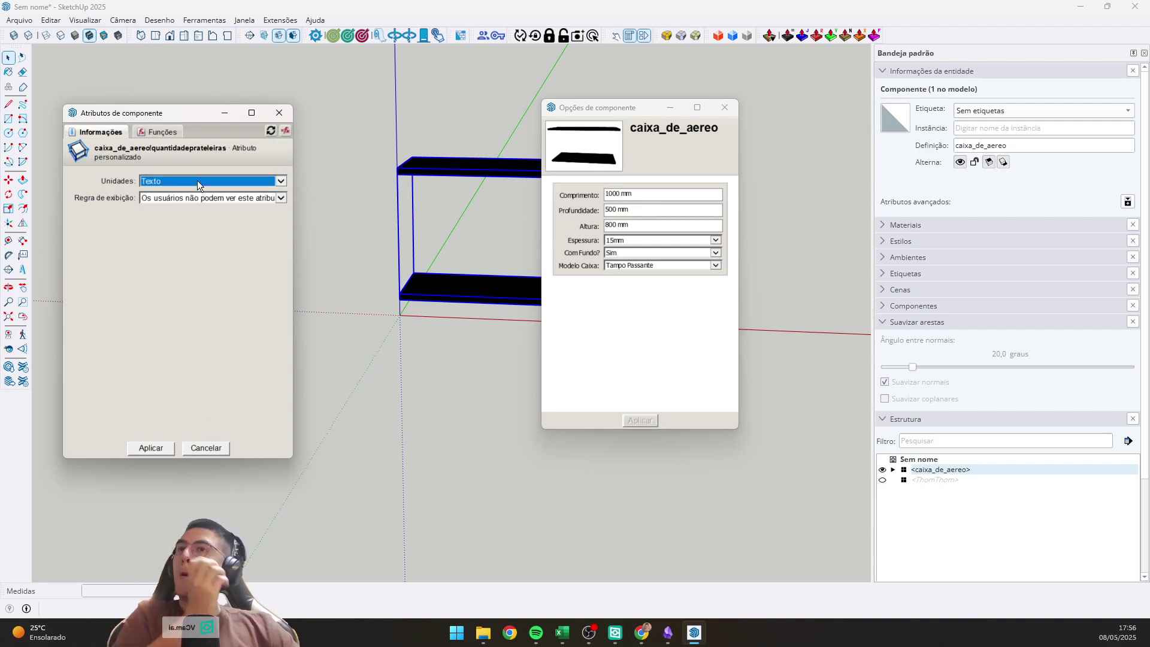
pyautogui.click(181, 198)
pyautogui.click(172, 216)
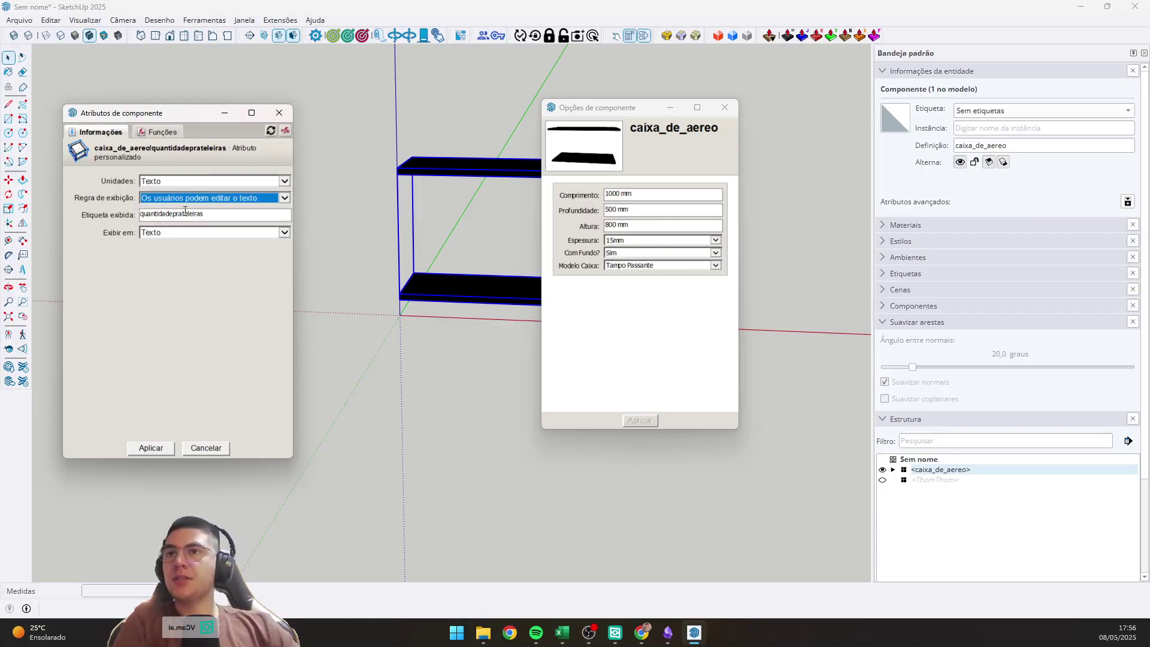
pyautogui.click(223, 183)
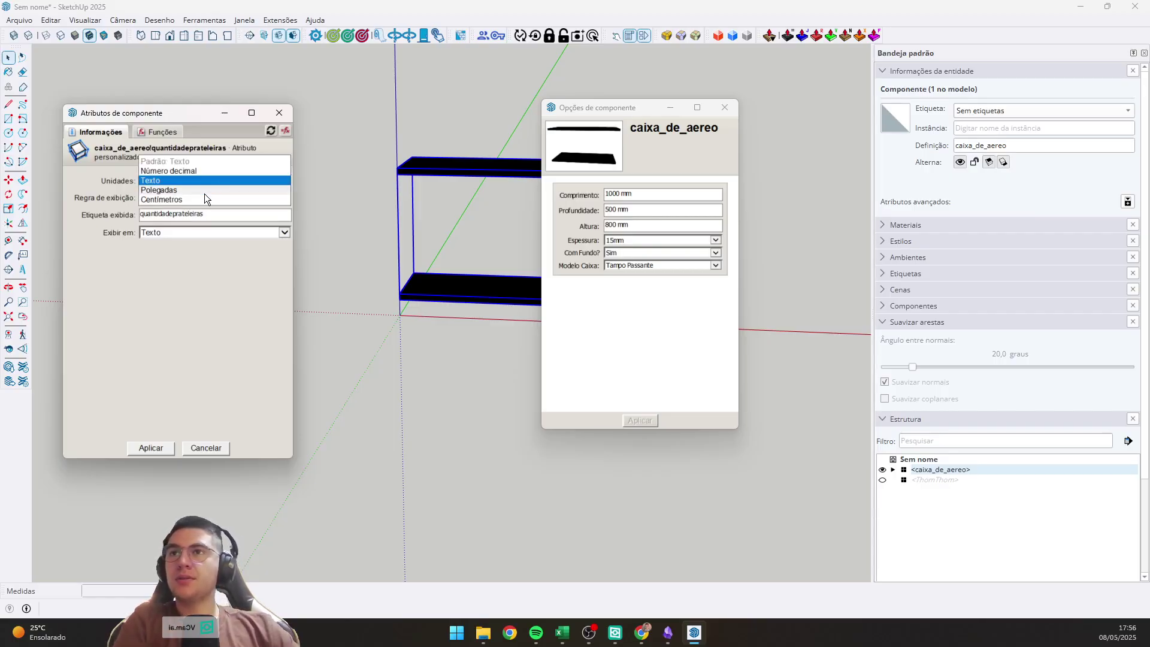
pyautogui.click(203, 180)
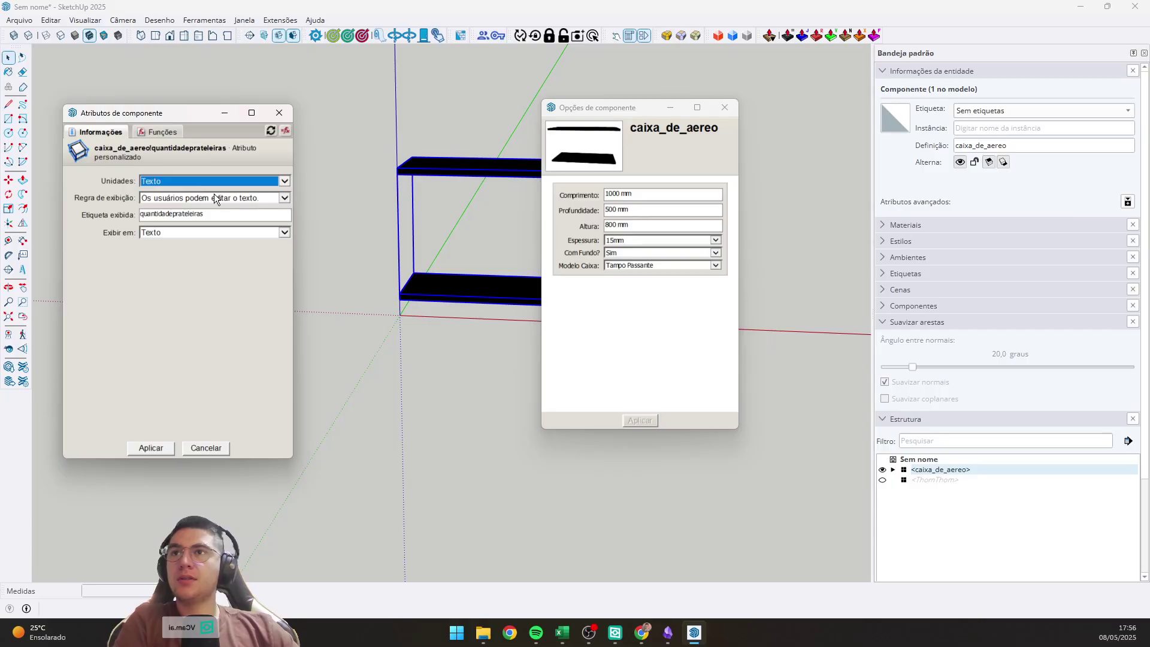
pyautogui.moveTo(204, 215); pyautogui.dragTo(175, 217)
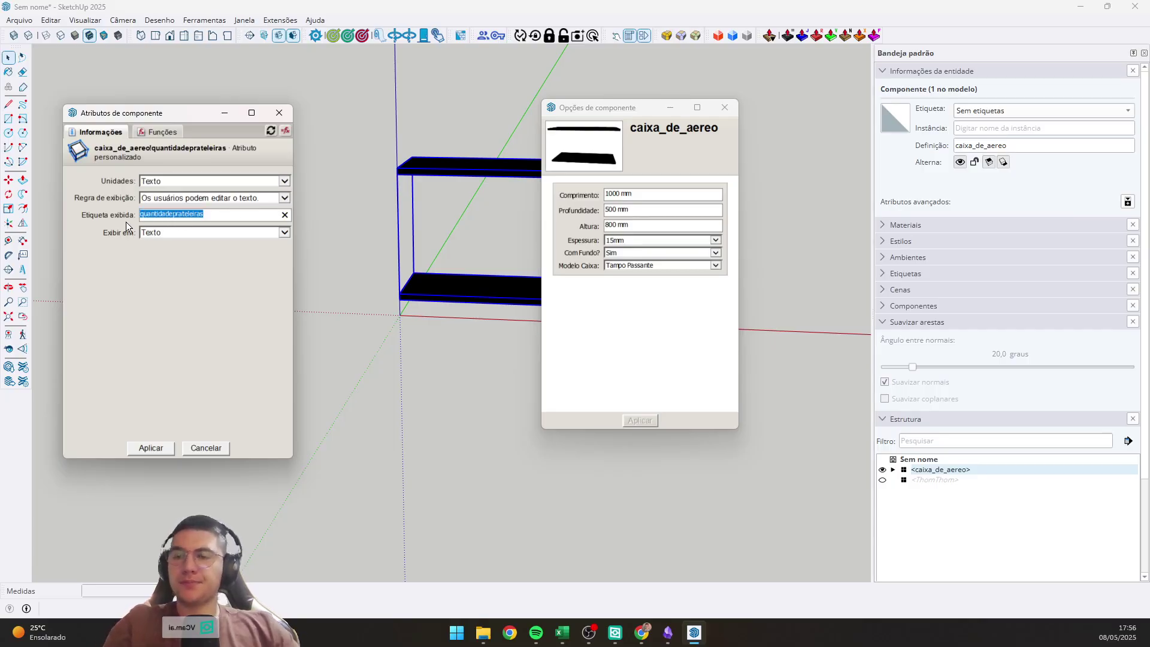
pyautogui.hotkey('ctrl', 'a')
pyautogui.write('Quantit')
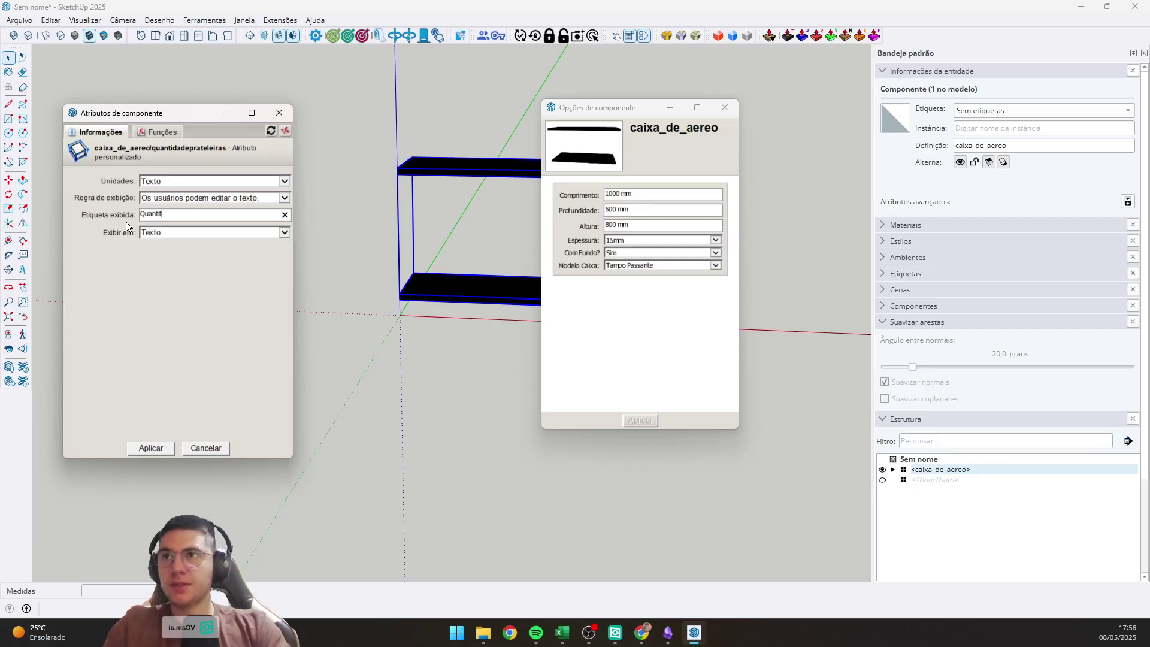
pyautogui.press('BackSpace')
pyautogui.write('dade ')
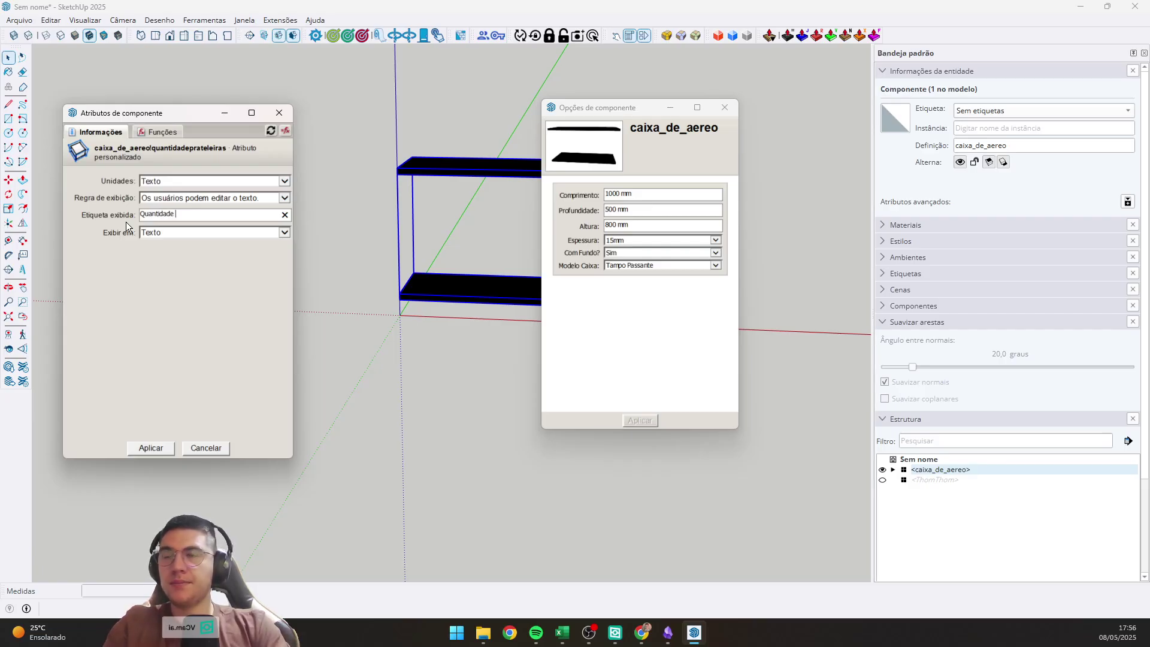
pyautogui.write('Pratele')
pyautogui.write('iras:')
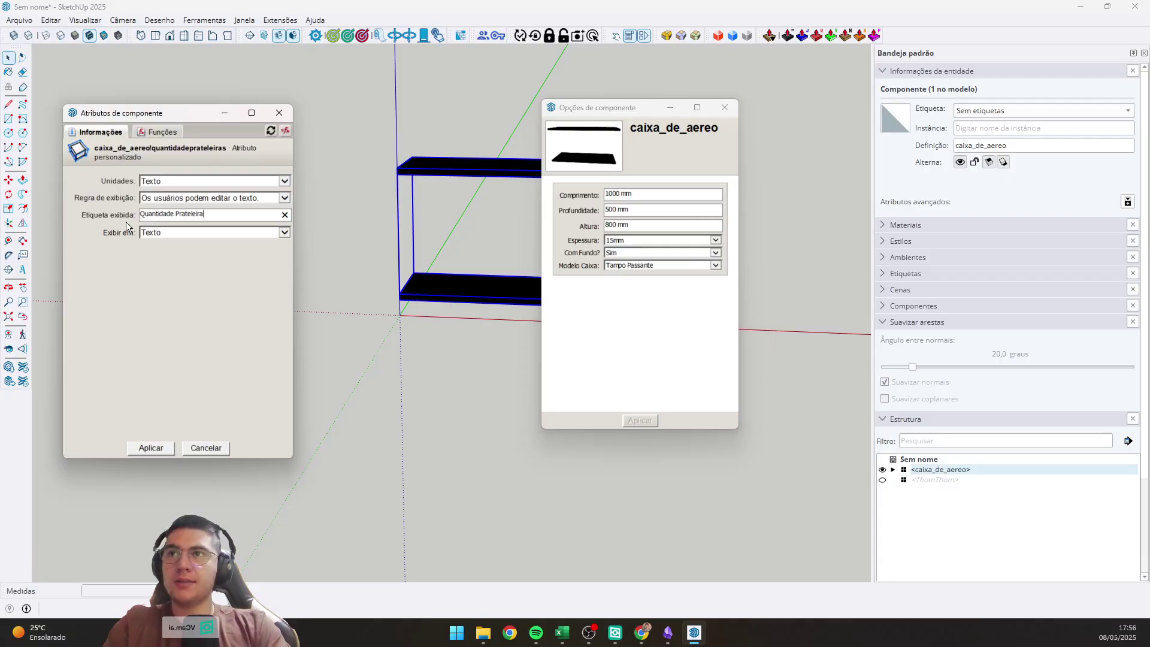
pyautogui.click(204, 234)
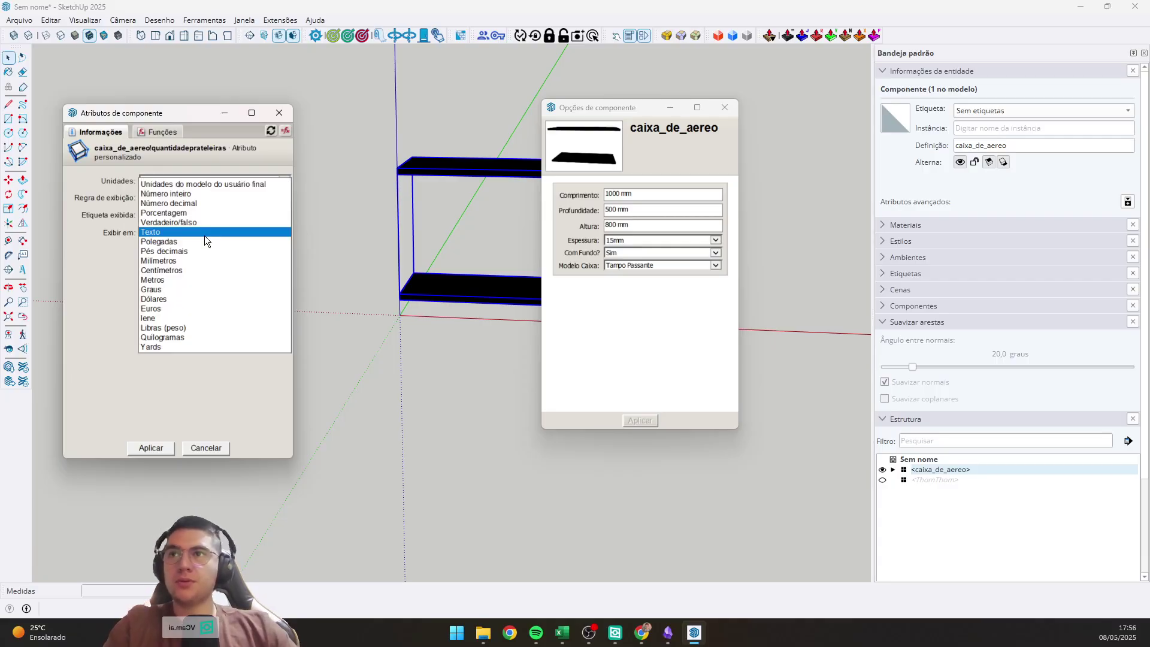
pyautogui.click(193, 248)
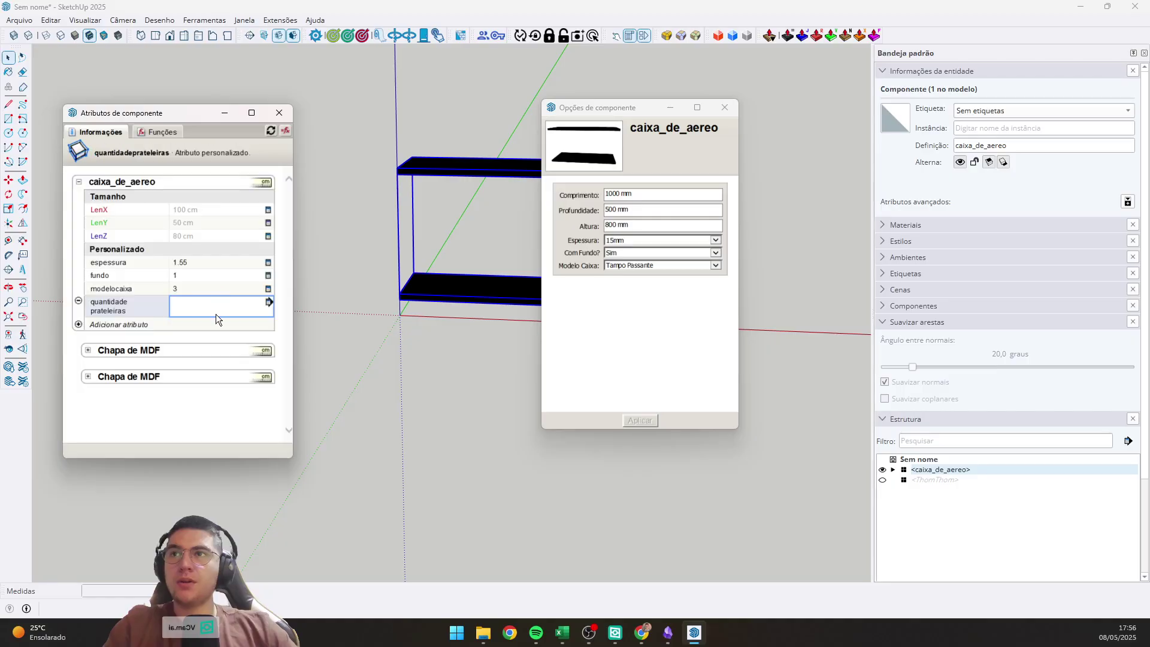
# Configure quantidadeprateleiras with Número decimal units, let users edit it as text, and label it "Quantidade Prateleiras:".
pyautogui.click(267, 302)
pyautogui.click(192, 180)
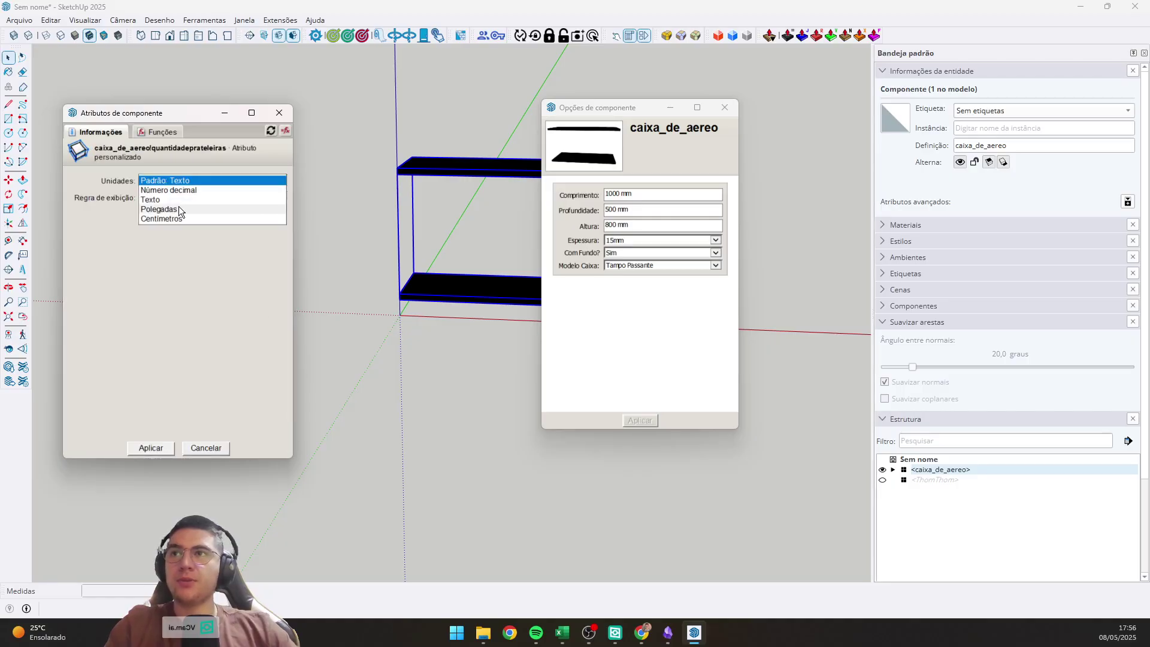
pyautogui.click(183, 190)
pyautogui.click(195, 197)
pyautogui.click(209, 211)
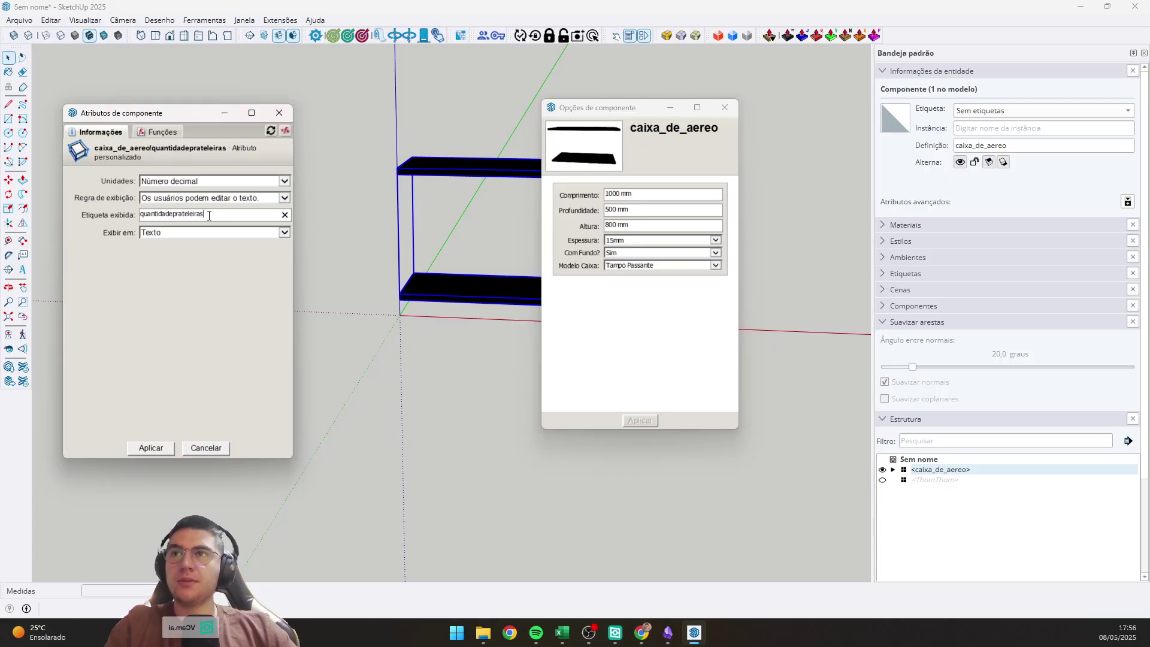
pyautogui.doubleClick(209, 214)
pyautogui.write('Quantit')
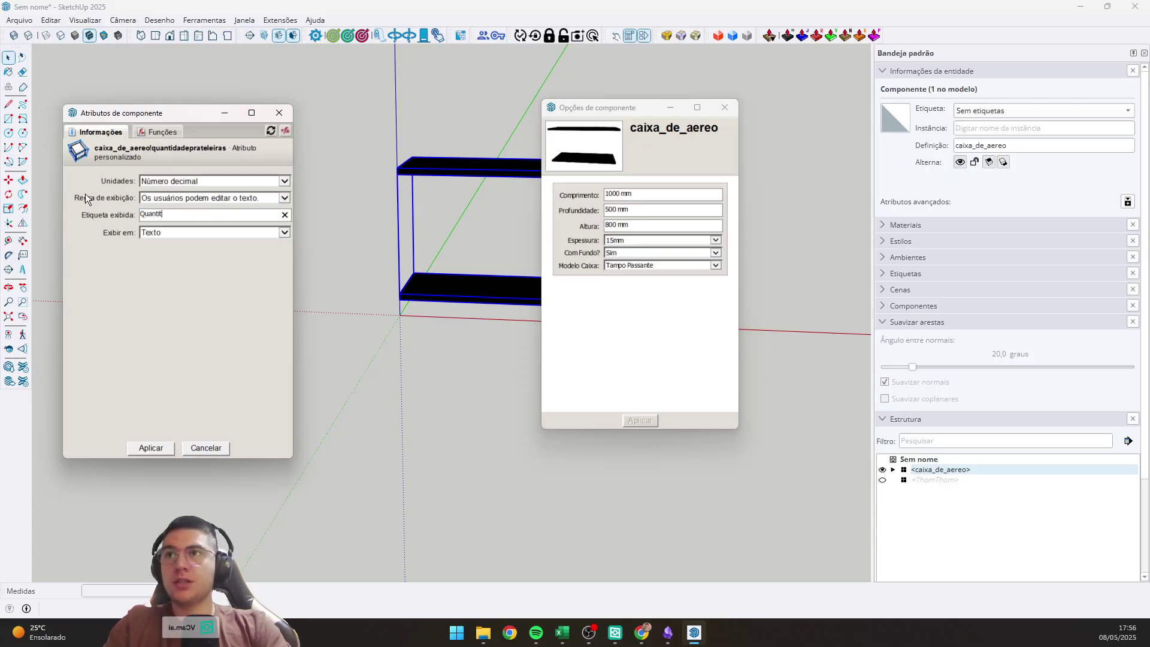
pyautogui.press('BackSpace')
pyautogui.write('dade Prate')
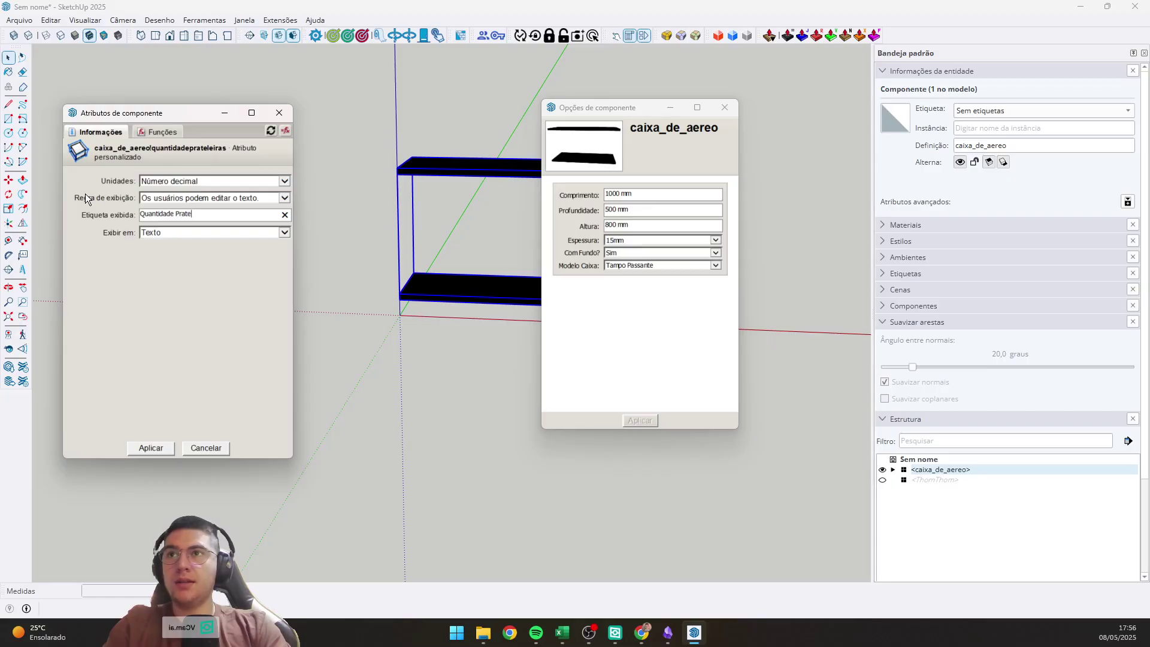
pyautogui.write('leiras:')
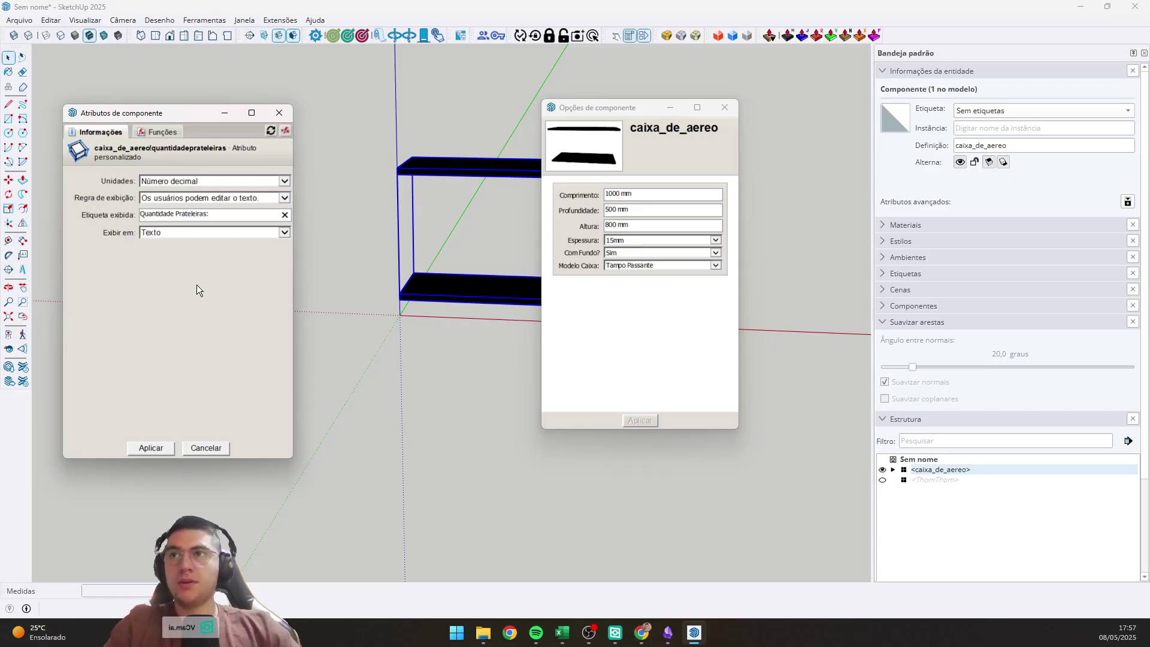
# Display the quantidadeprateleiras value as Número inteiro and apply the attribute settings.
pyautogui.click(285, 233)
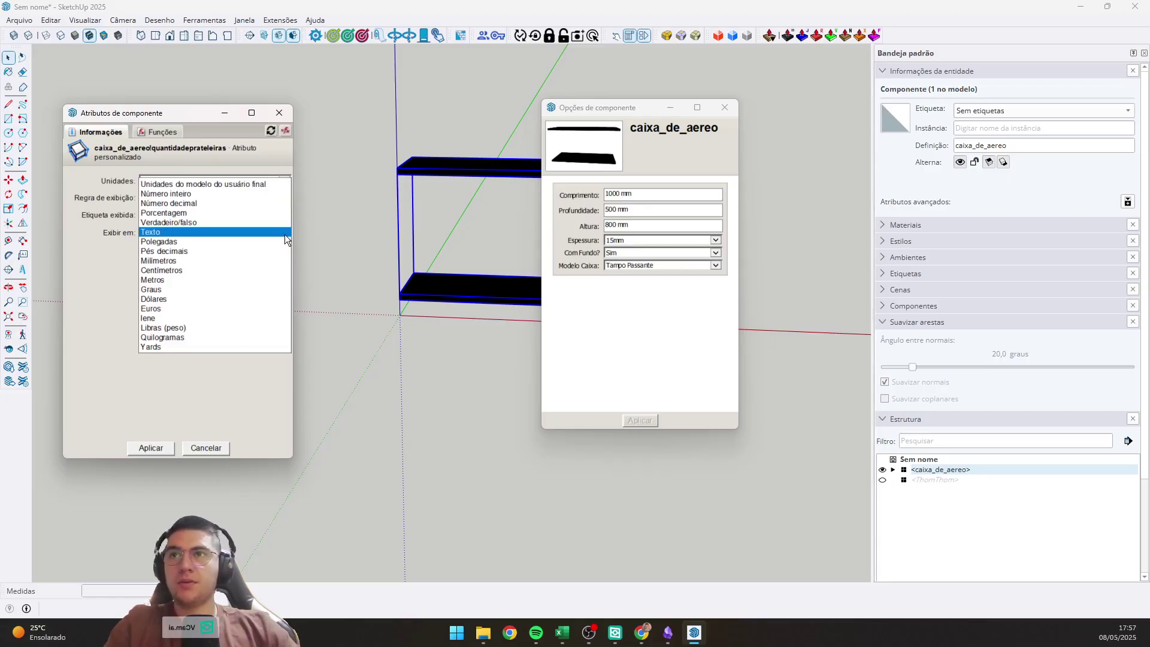
pyautogui.click(191, 192)
pyautogui.click(158, 448)
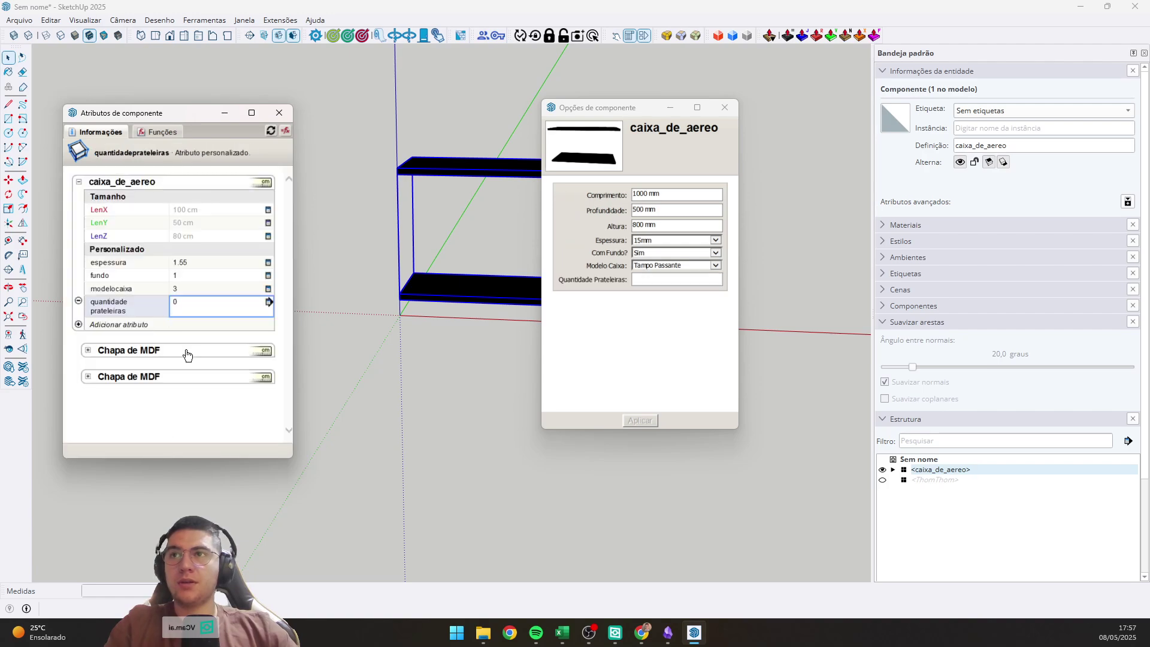
# Keep Modelo Caixa on Tampo Passante, try 2 for Quantidade Prateleiras, and set it to 1.
pyautogui.click(654, 266)
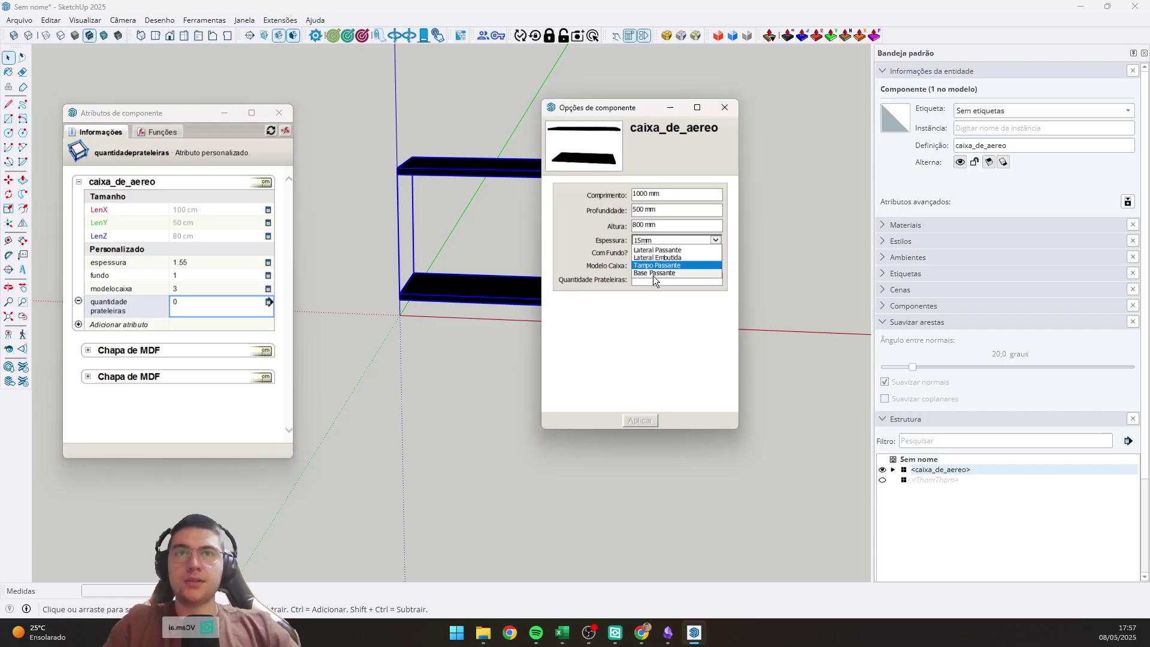
pyautogui.click(656, 265)
pyautogui.click(663, 279)
pyautogui.write('2')
pyautogui.press('Return')
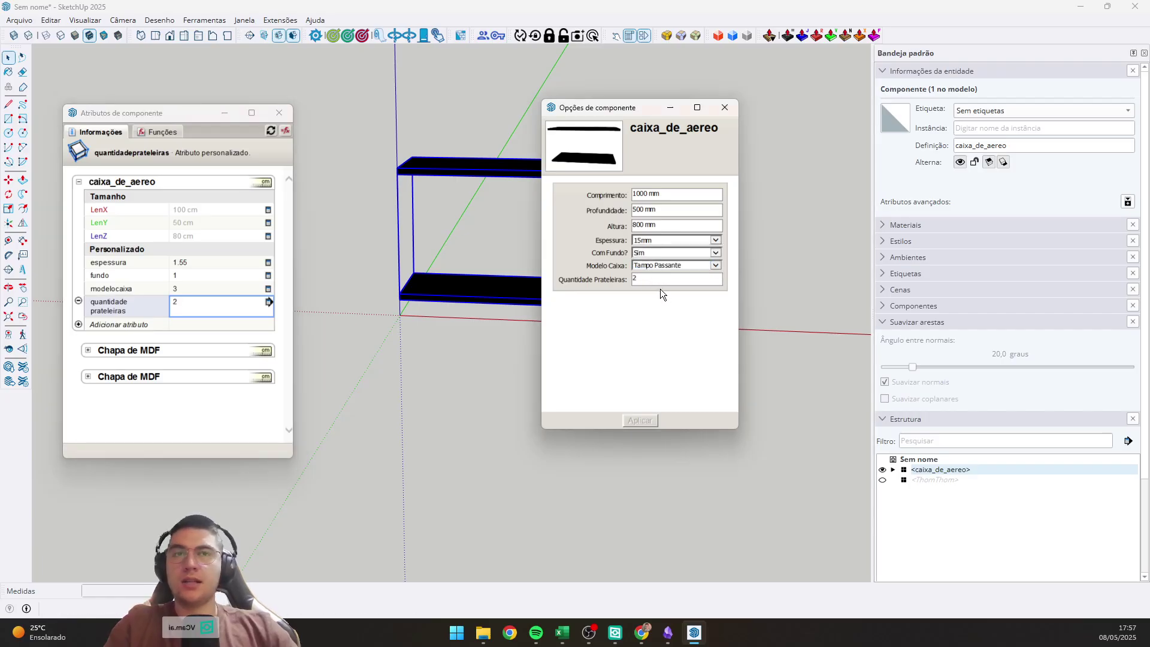
pyautogui.doubleClick(662, 281)
pyautogui.write('1')
pyautogui.press('Return')
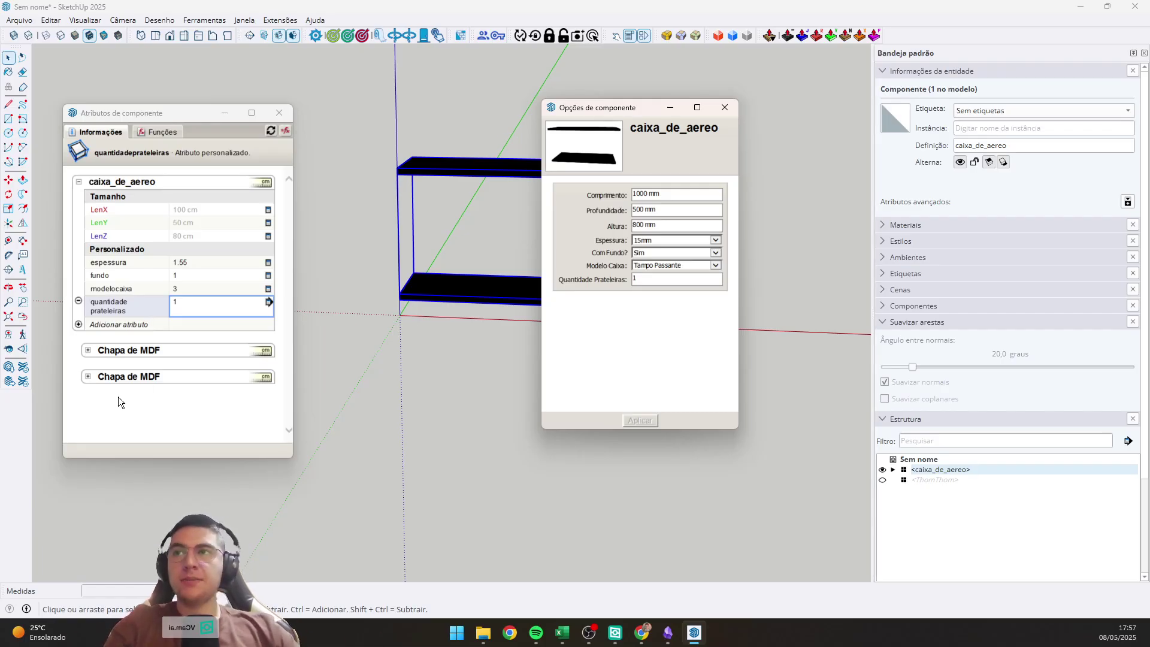
# Set the first Chapa de MDF's Name and Description to "Tampo" and its ItemCode to "TAM".
pyautogui.click(86, 349)
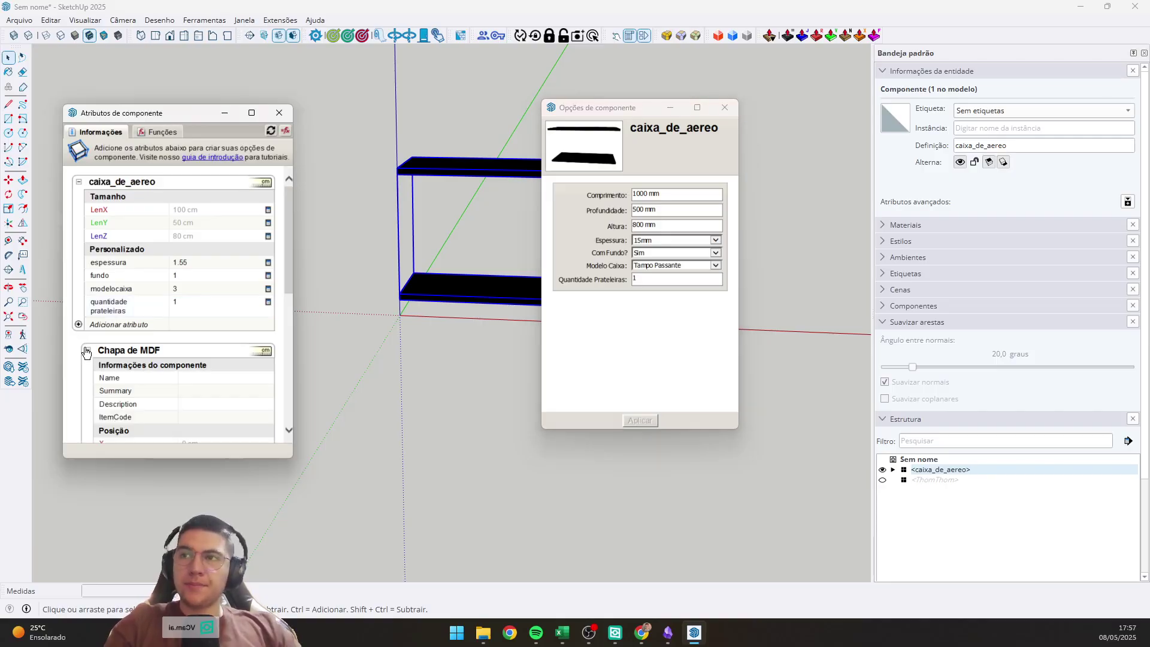
pyautogui.scroll(-3, 170, 311)
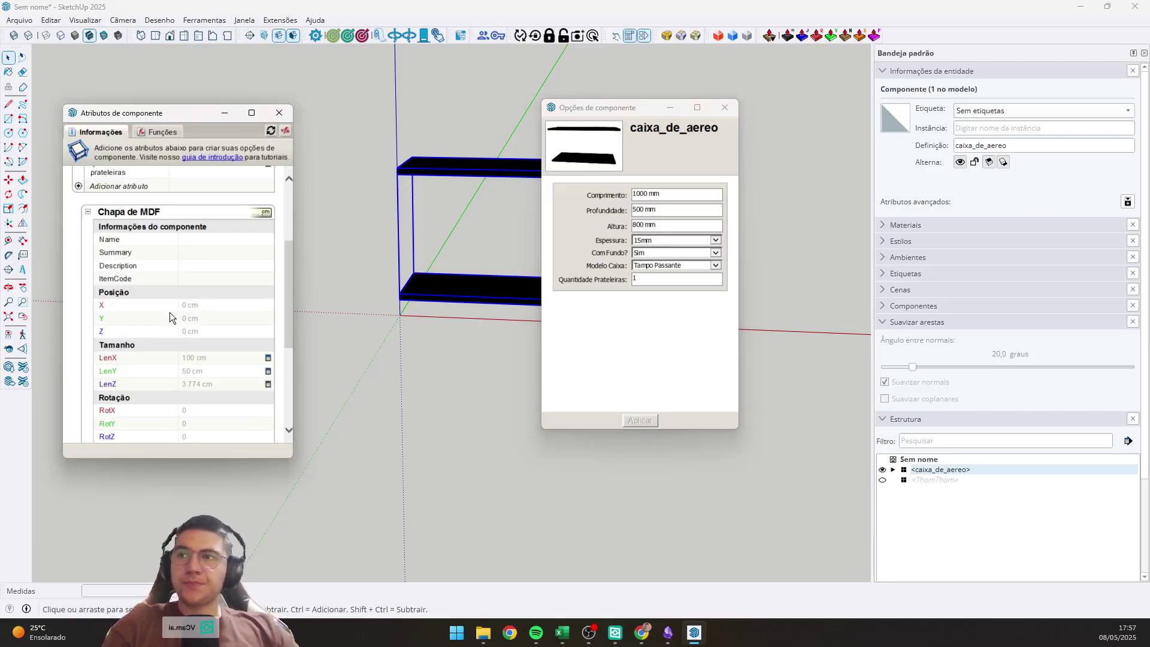
pyautogui.click(223, 240)
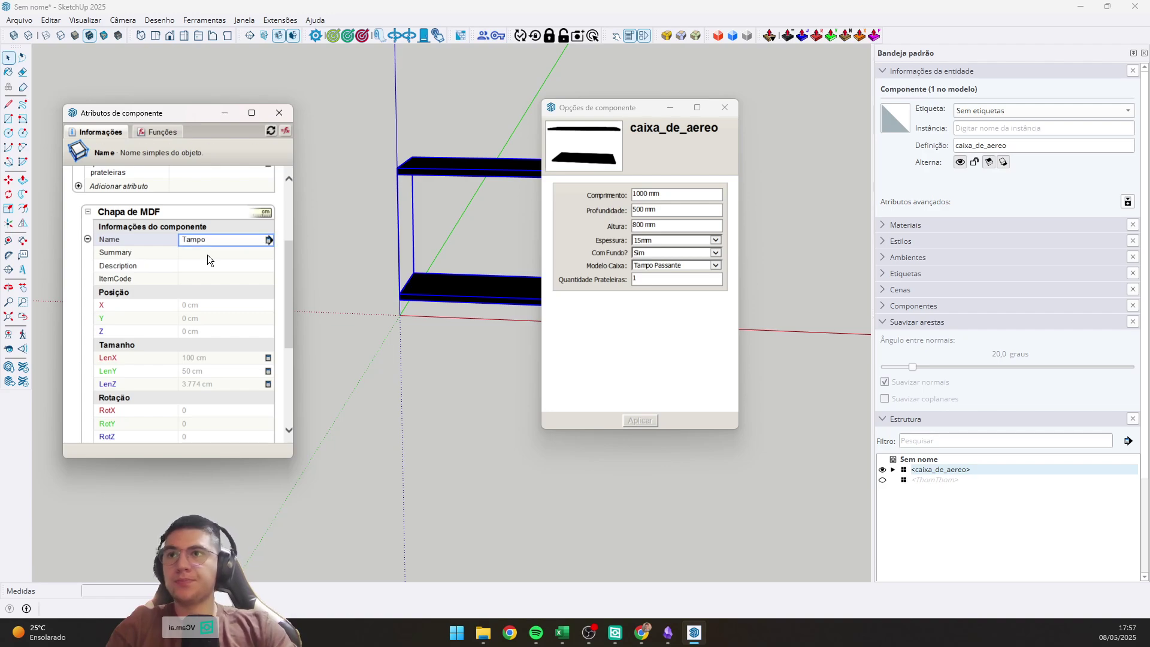
pyautogui.click(207, 254)
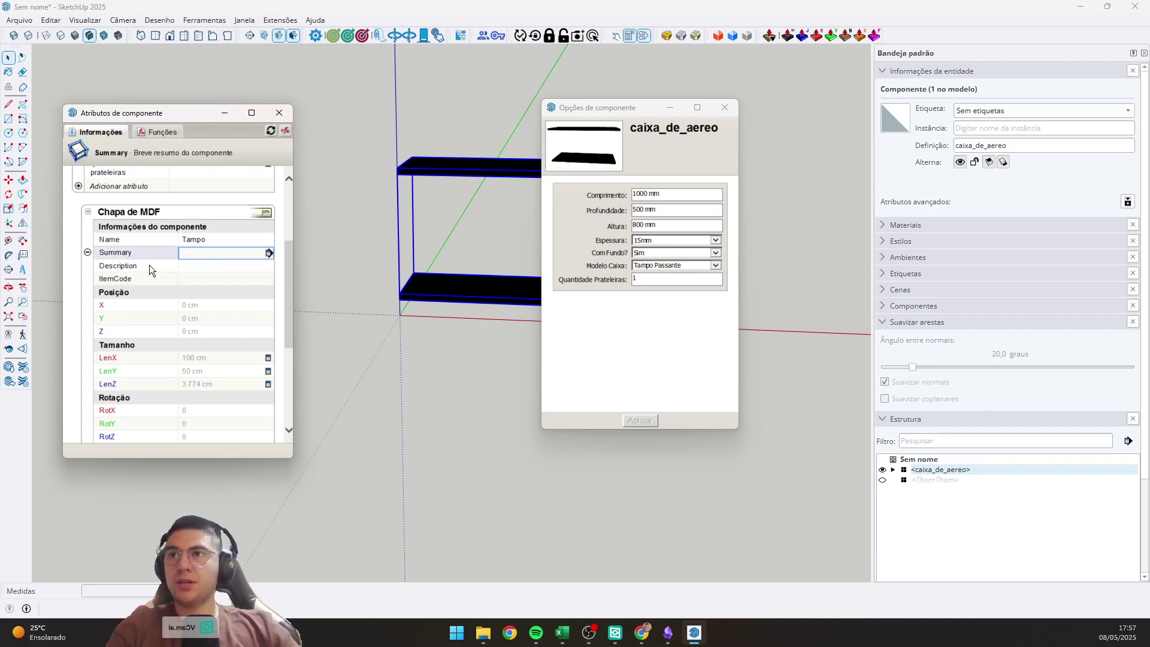
pyautogui.click(209, 265)
pyautogui.write('T')
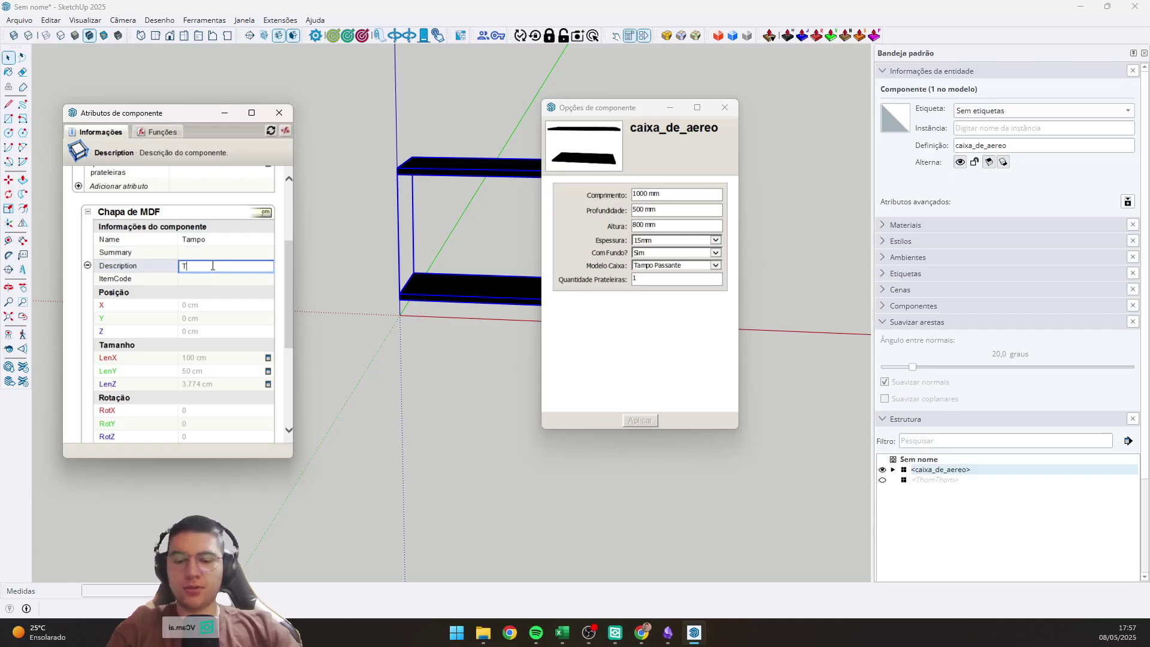
pyautogui.write('ampo')
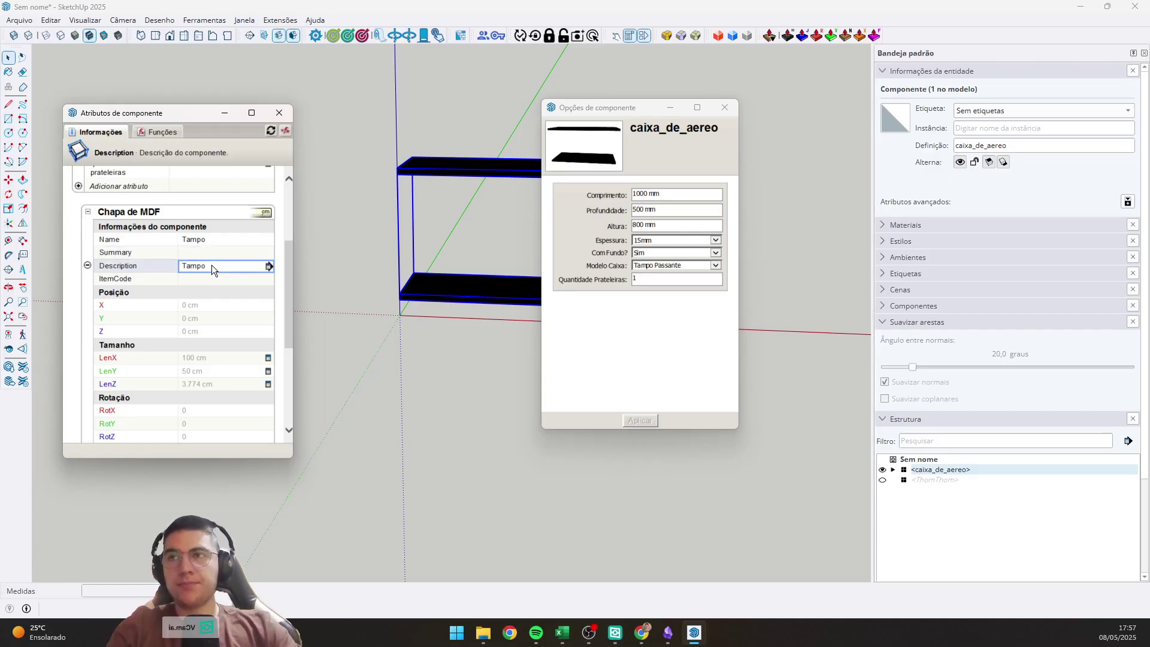
pyautogui.click(204, 279)
pyautogui.write('TAM')
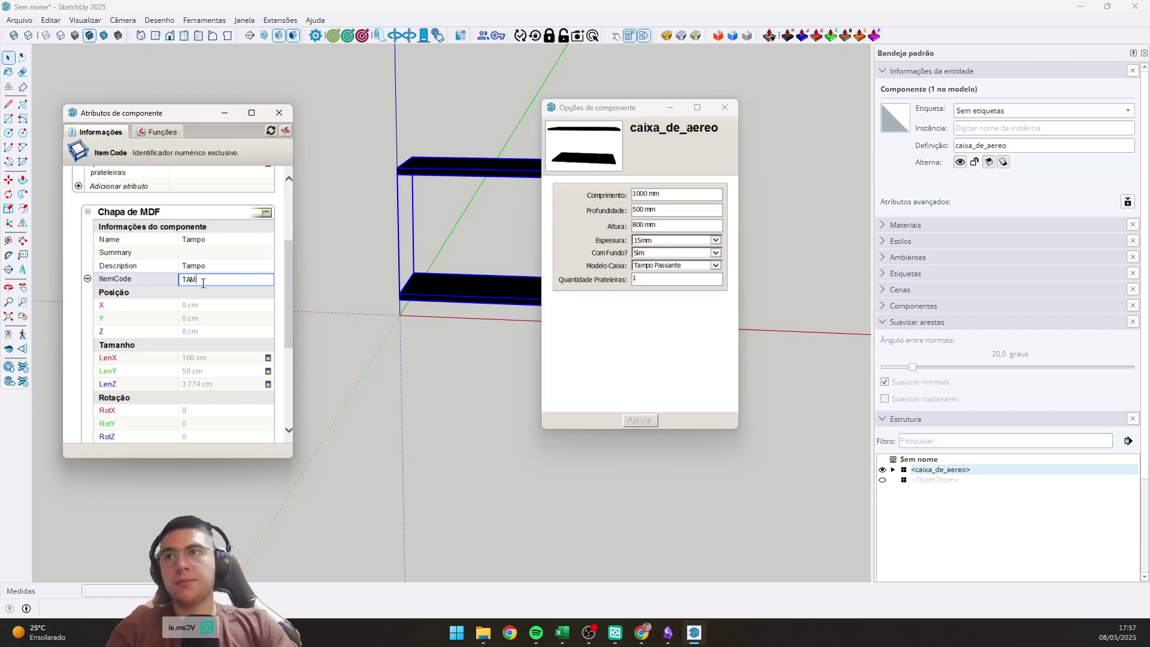
pyautogui.press('Return')
# Hide the first Chapa de MDF's LenZ attribute from users through its display rule and apply the setting.
pyautogui.scroll(-3, 181, 284)
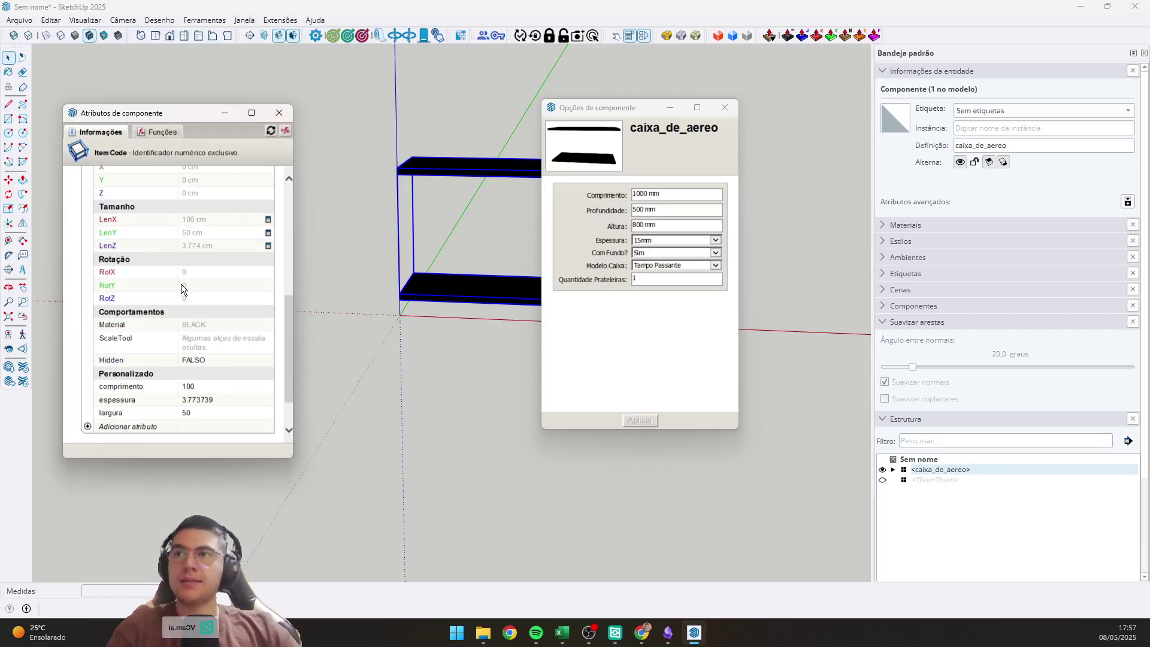
pyautogui.scroll(3, 210, 251)
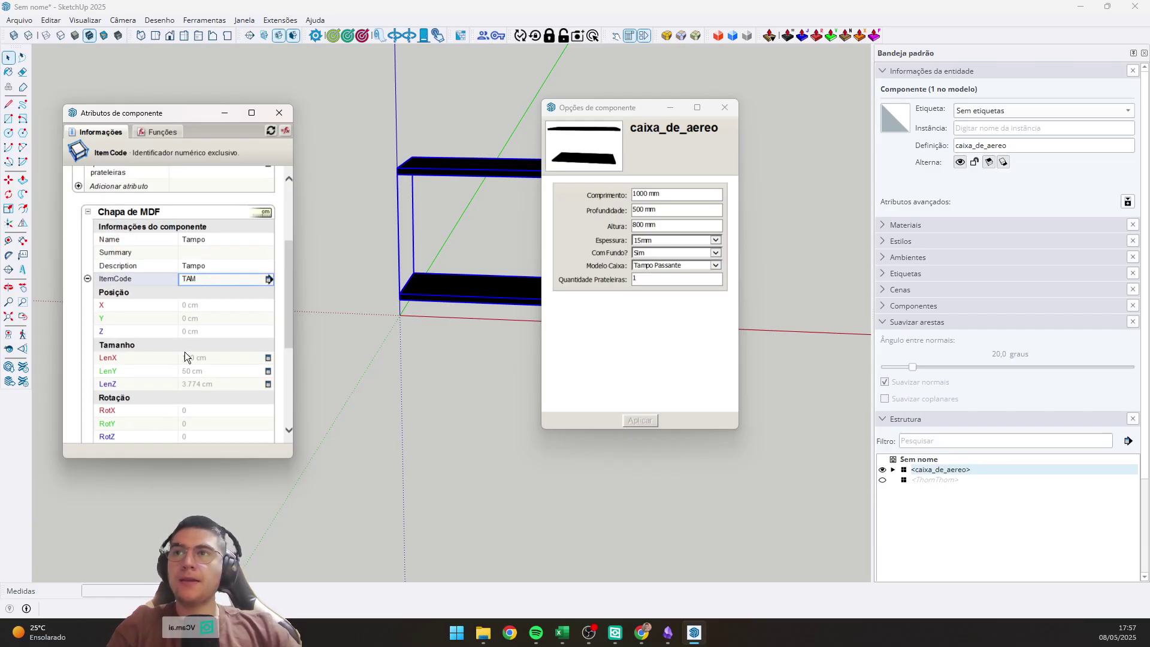
pyautogui.click(213, 383)
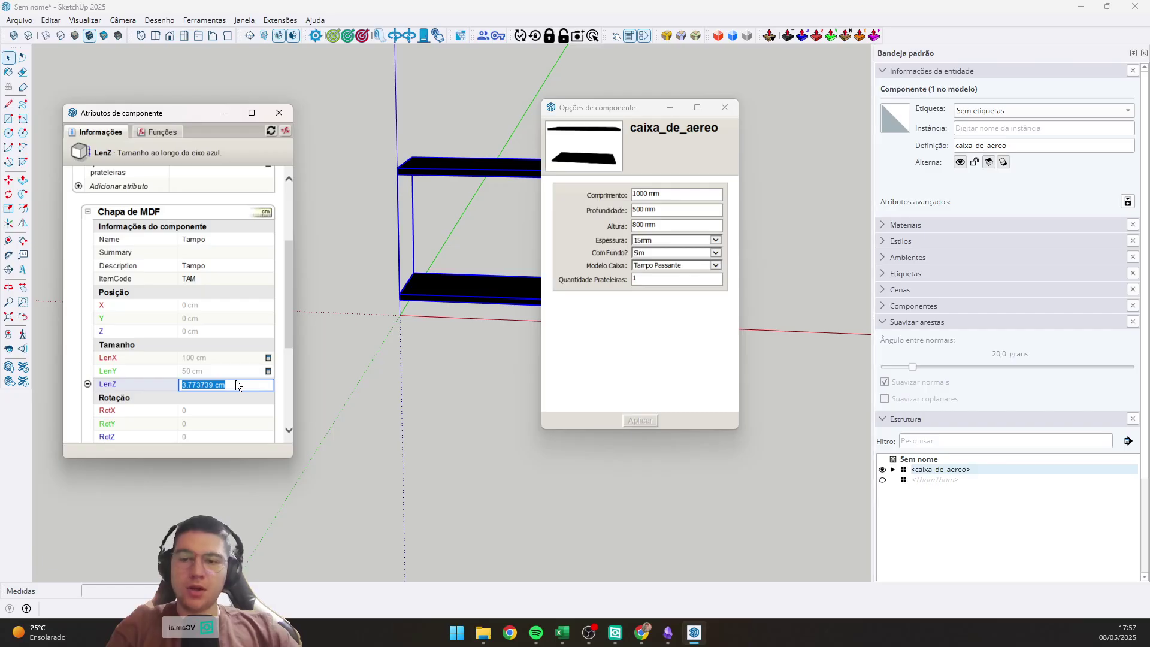
pyautogui.click(267, 383)
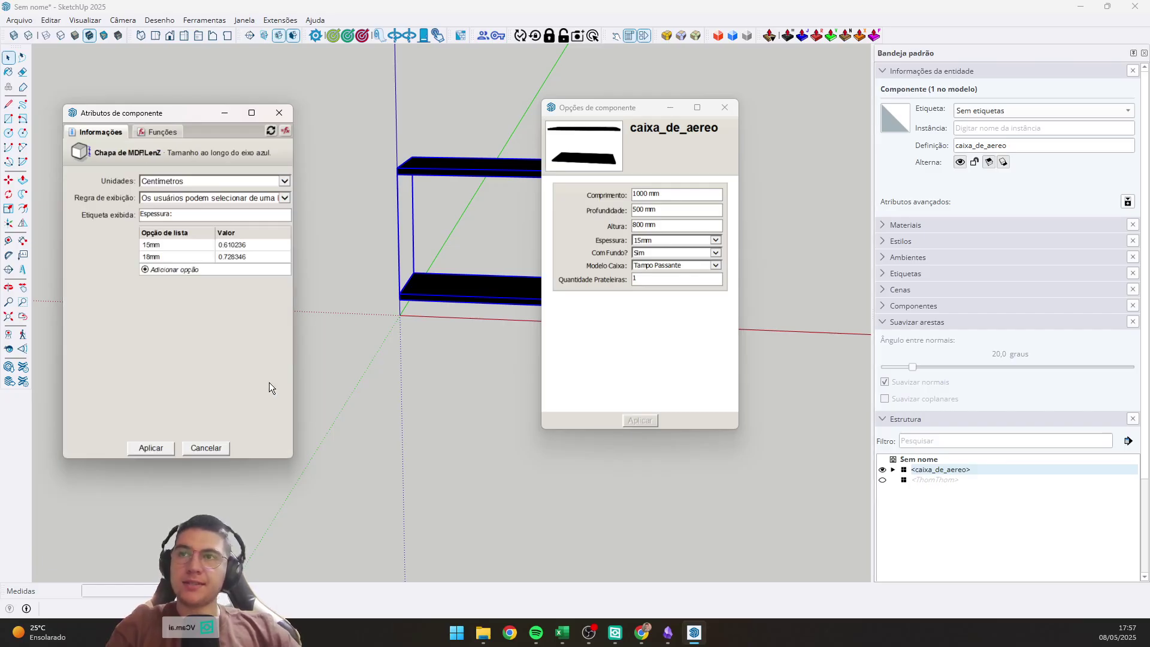
pyautogui.click(247, 199)
pyautogui.click(193, 170)
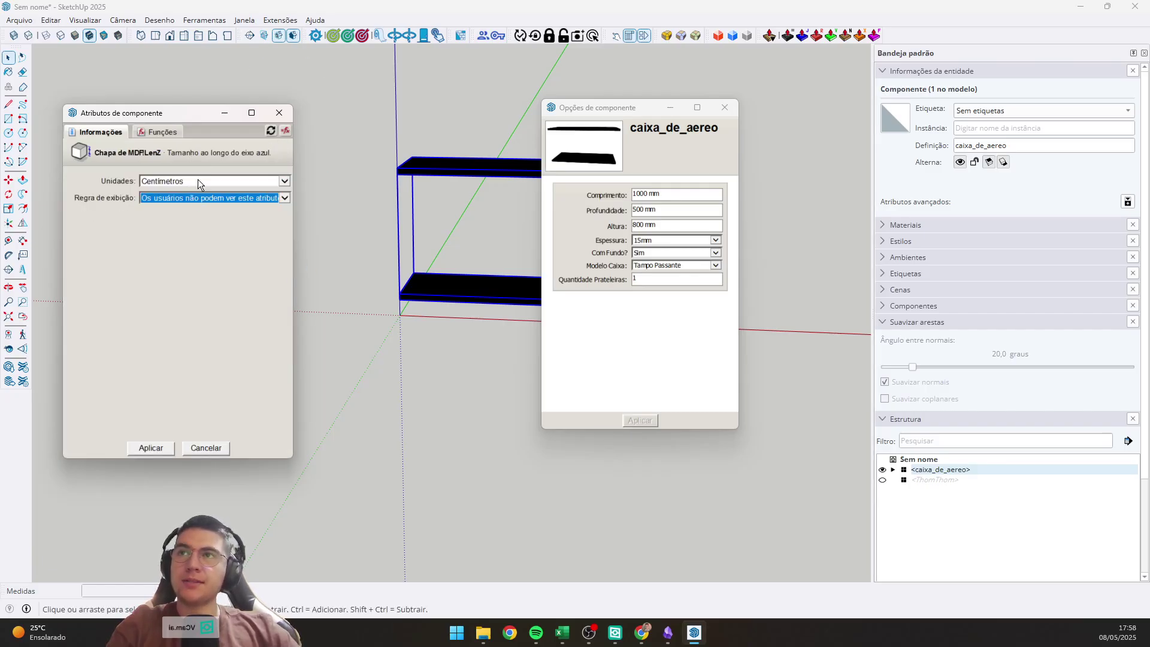
pyautogui.click(150, 448)
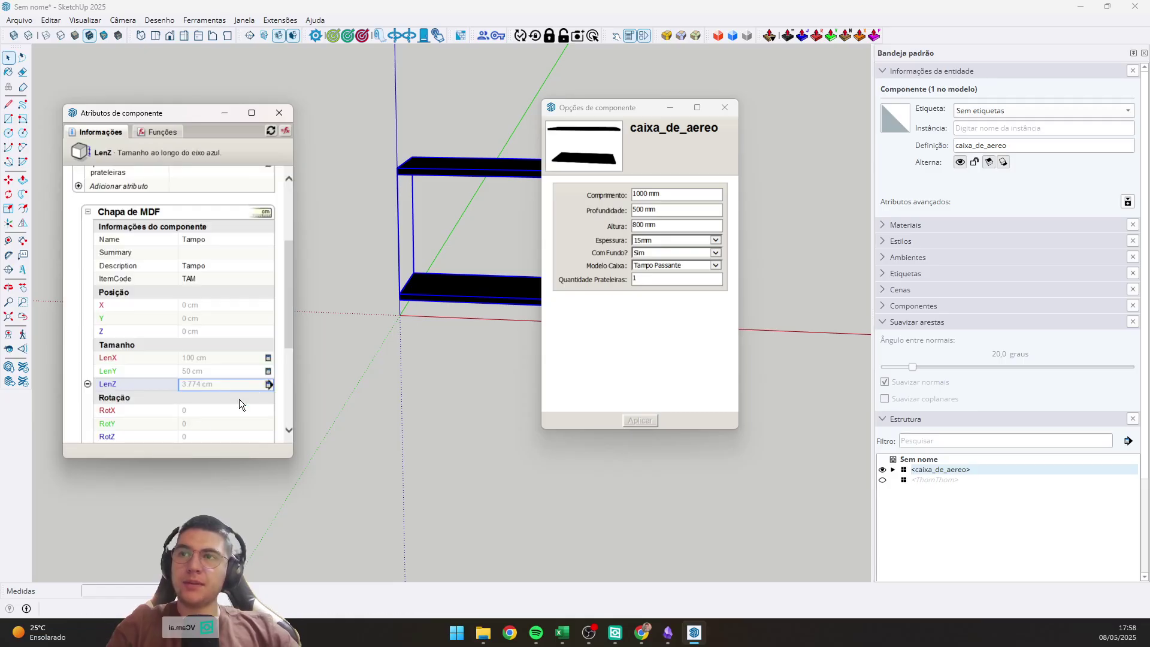
pyautogui.click(259, 384)
pyautogui.press('Return')
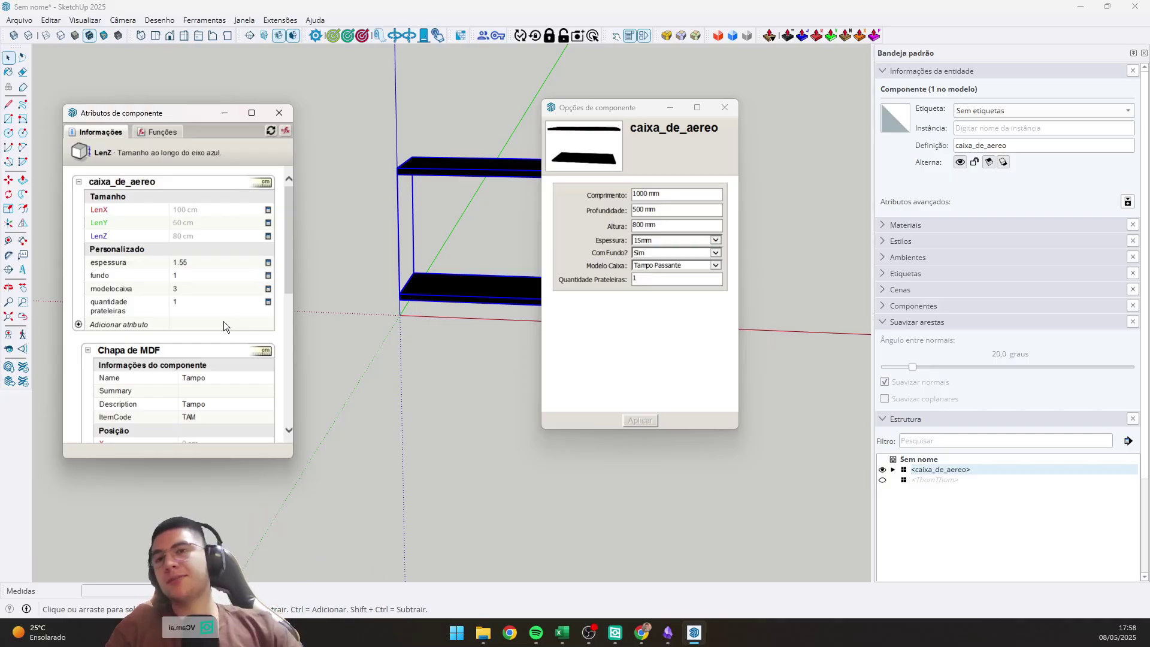
# Link the first Chapa de MDF's LenZ to the parent thickness with the formula =parent!espessura.
pyautogui.scroll(-3, 227, 326)
pyautogui.click(206, 384)
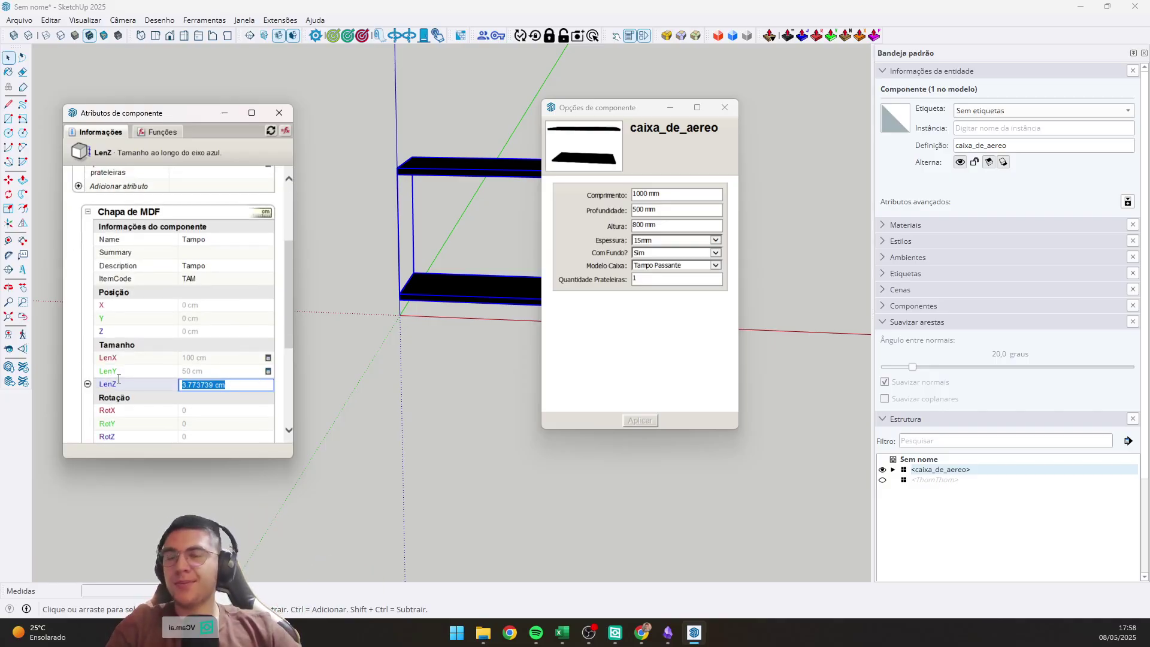
pyautogui.write('=parent!')
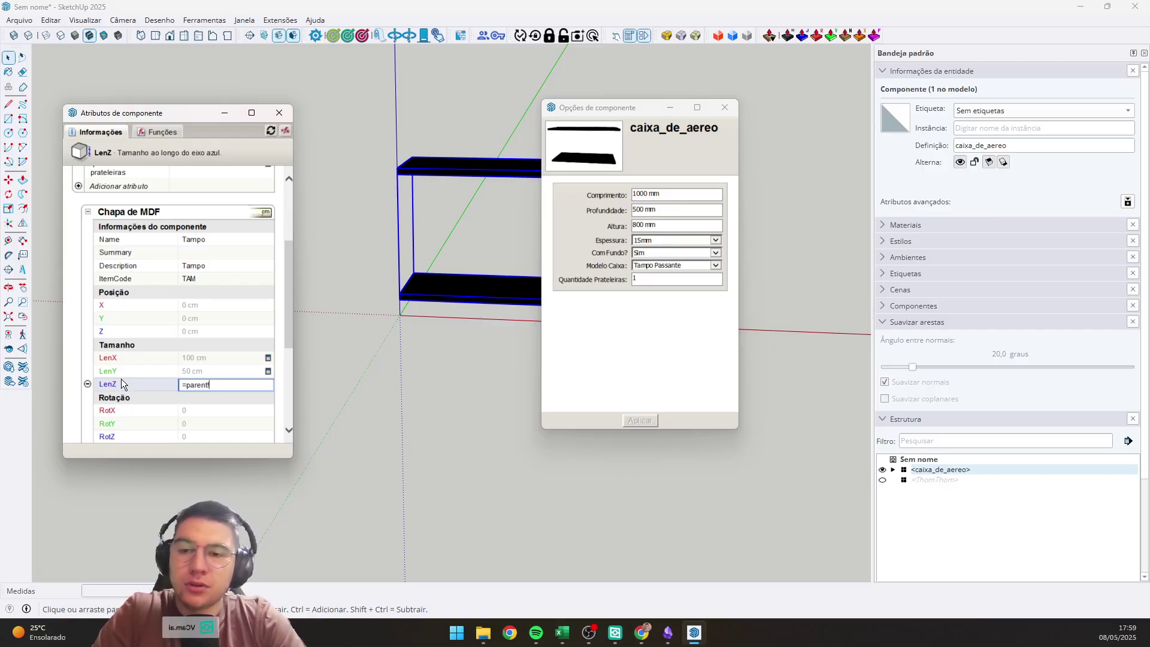
pyautogui.write('espesu')
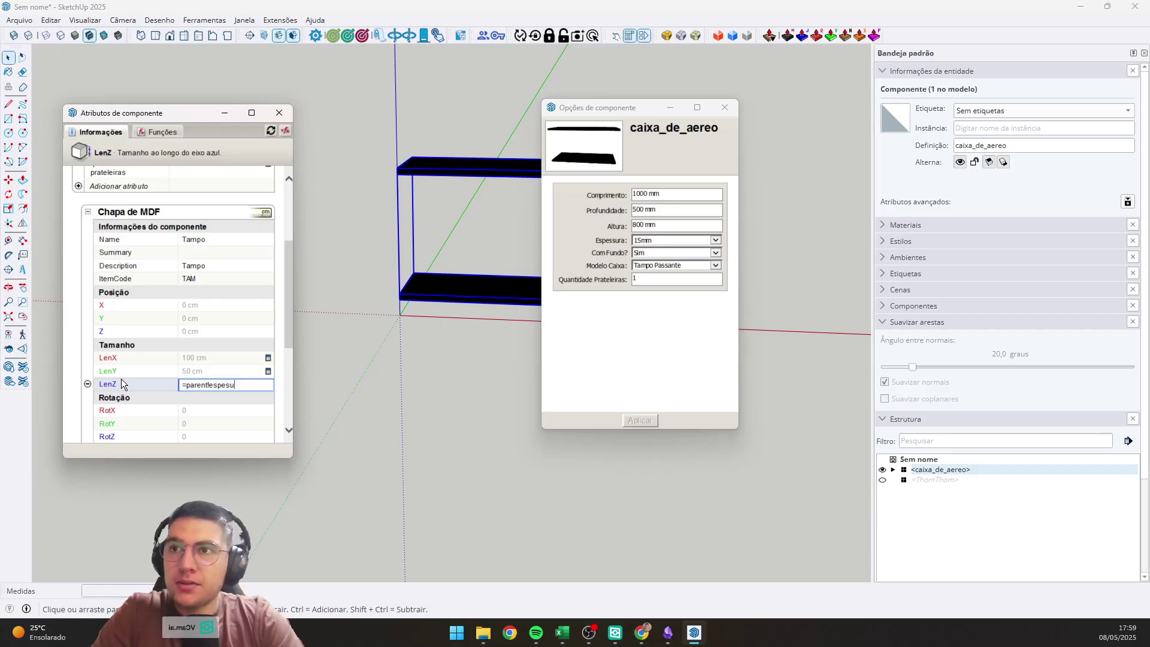
pyautogui.press('BackSpace')
pyautogui.write('sura')
pyautogui.press('Return')
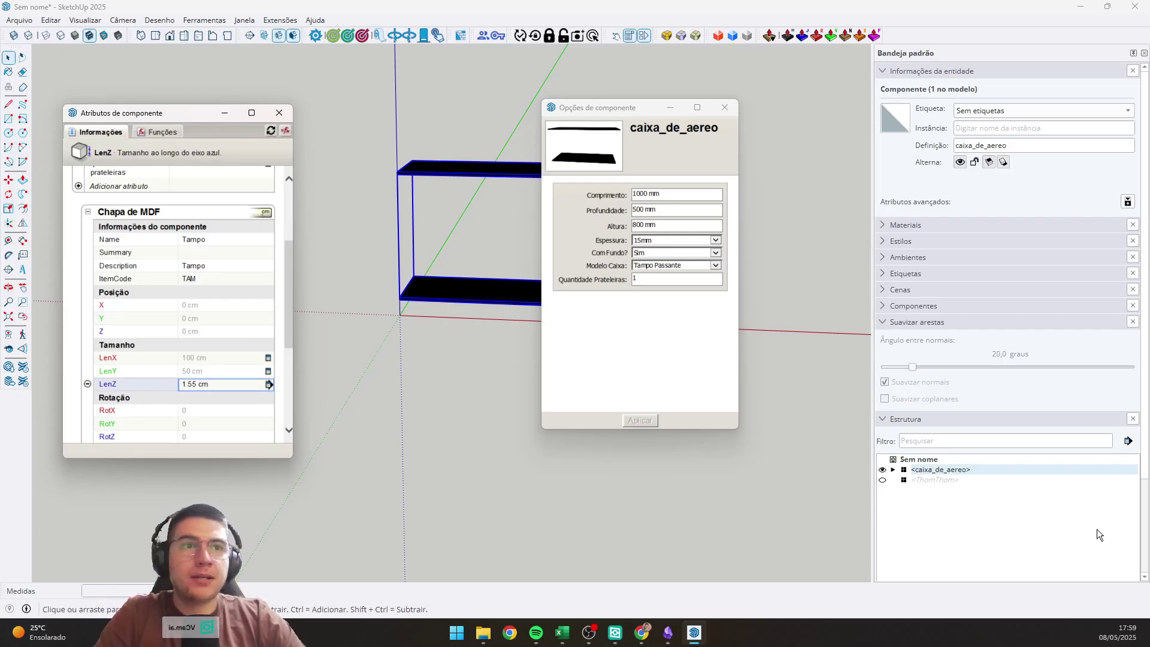
# Make the upper Chapa_de_MDF board inside caixa_de_aereo unique and delete it.
pyautogui.click(892, 470)
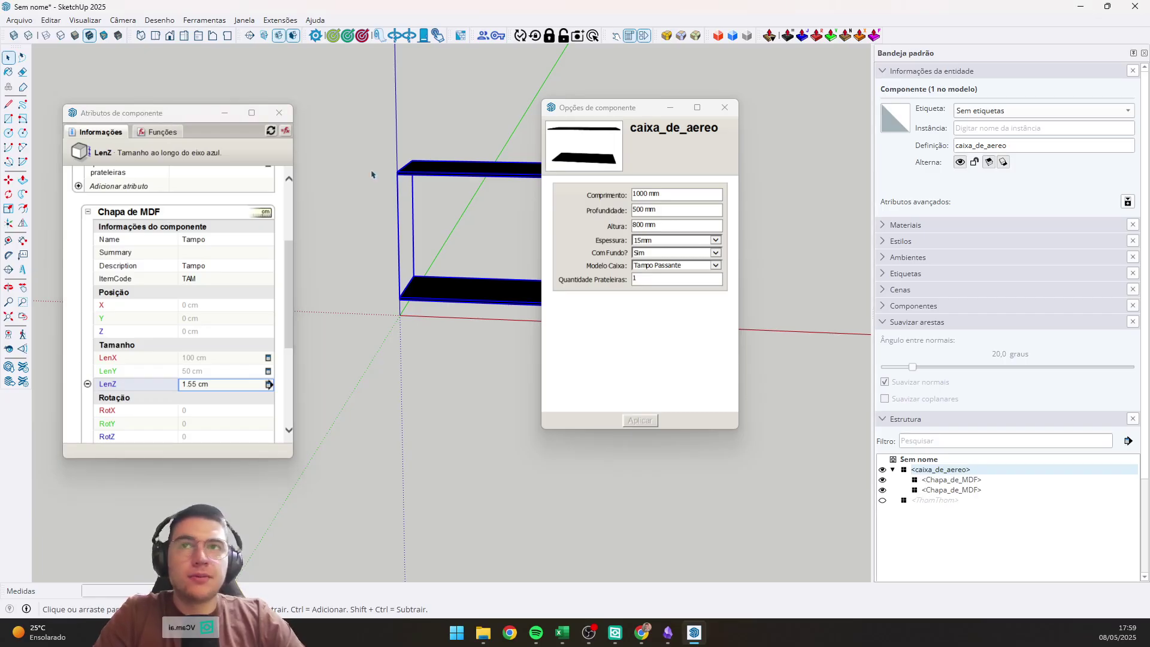
pyautogui.scroll(3, 371, 174)
pyautogui.moveTo(410, 288); pyautogui.dragTo(367, 199, button='middle')
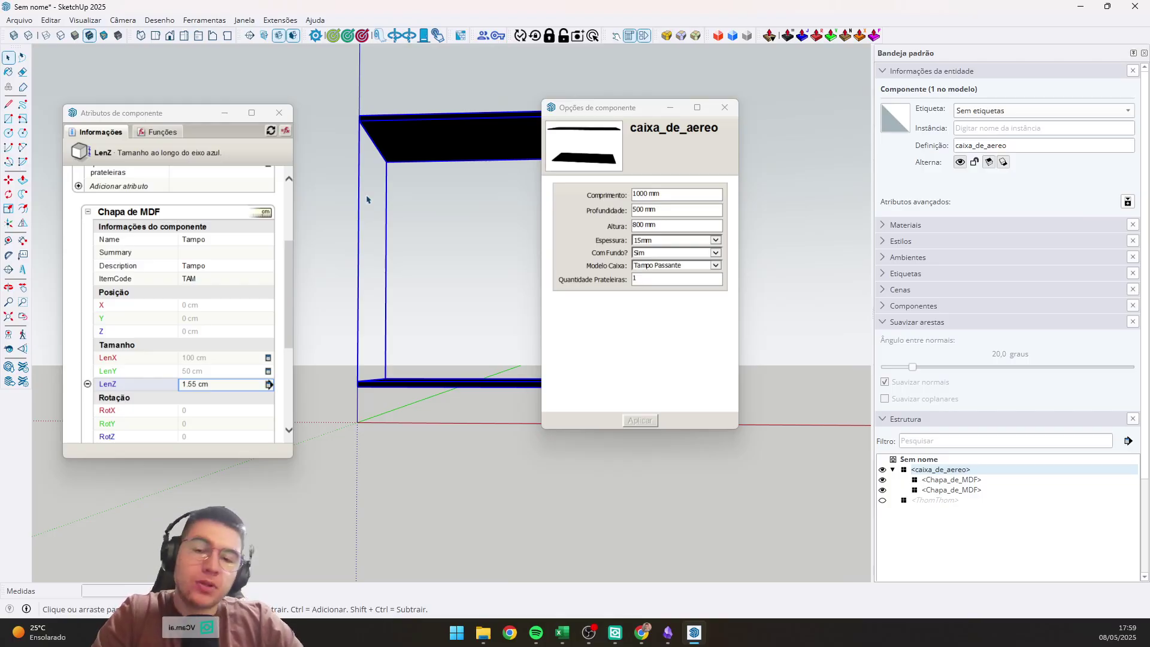
pyautogui.click(940, 490)
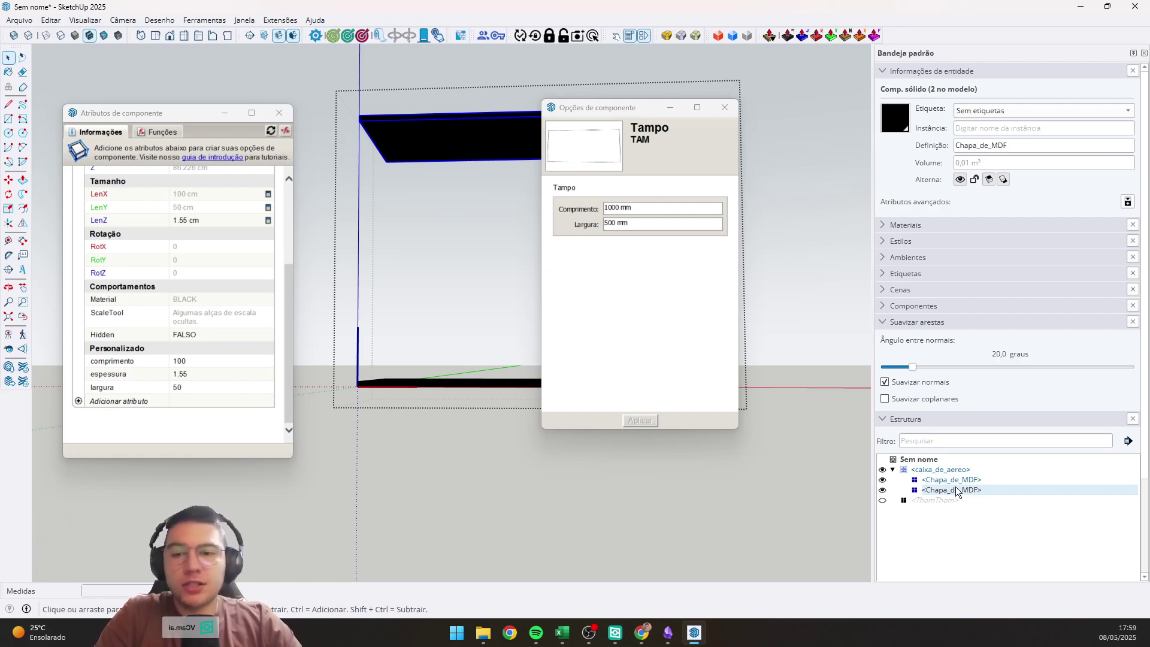
pyautogui.rightClick(956, 491)
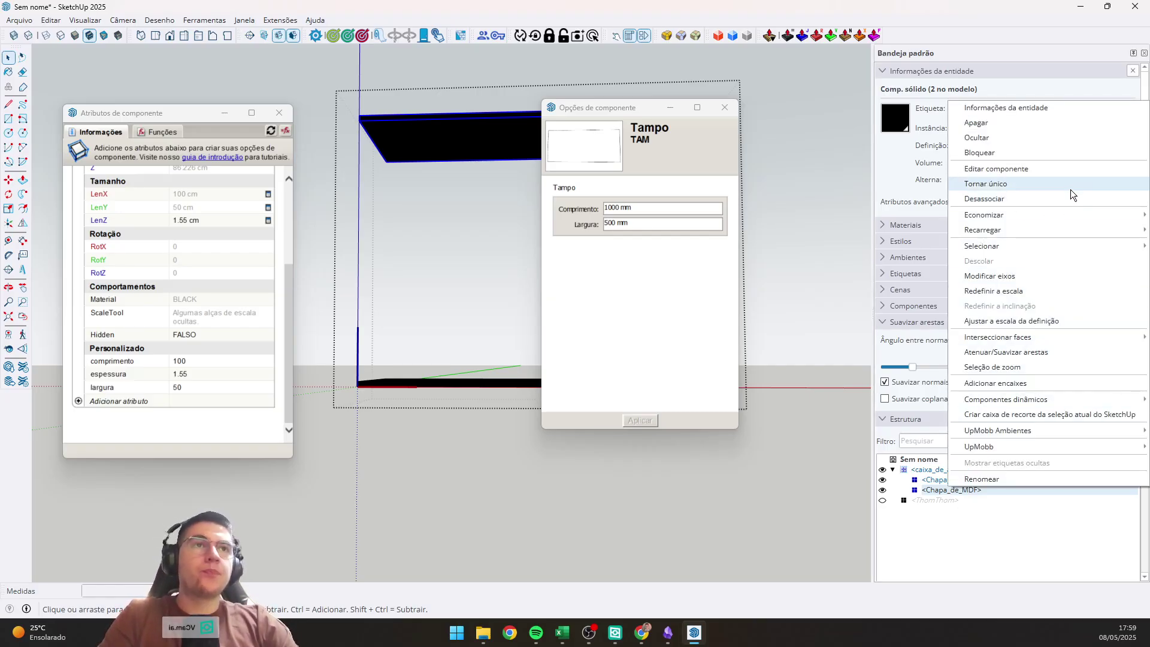
pyautogui.click(1018, 184)
pyautogui.moveTo(445, 383)
pyautogui.mouseDown(button='middle')
pyautogui.moveTo(452, 347)
pyautogui.moveTo(461, 395)
pyautogui.mouseUp(button='middle')
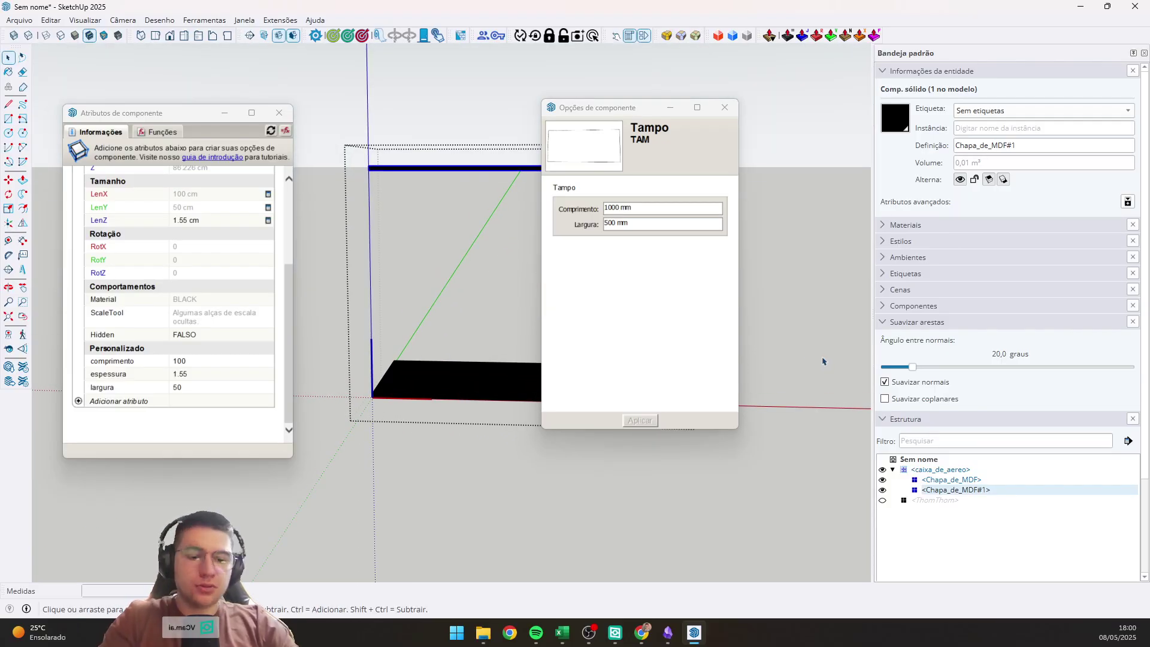
pyautogui.press('Delete')
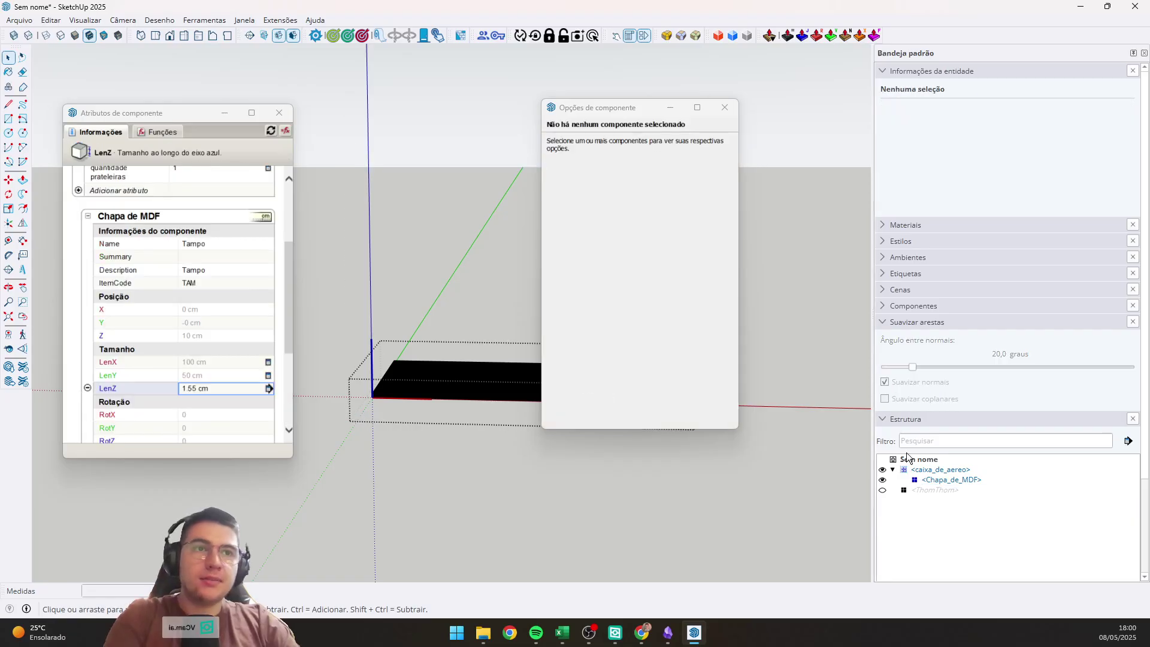
# Rename the remaining board "base" in both its component definition and its dynamic component attributes.
pyautogui.click(952, 482)
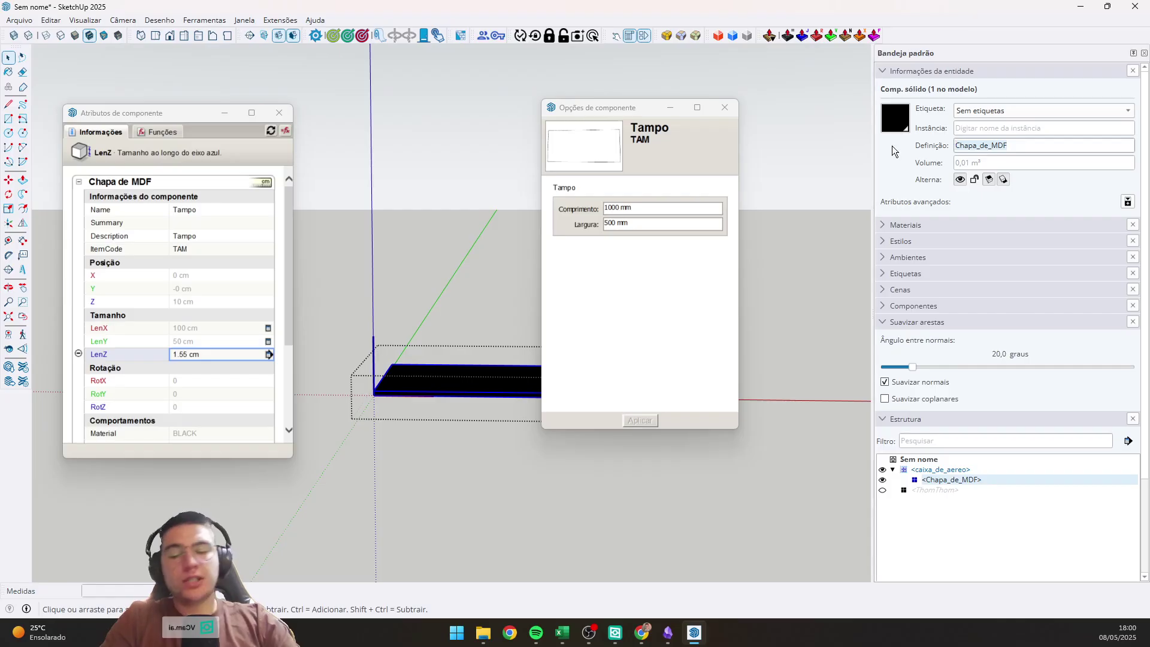
pyautogui.write('bass')
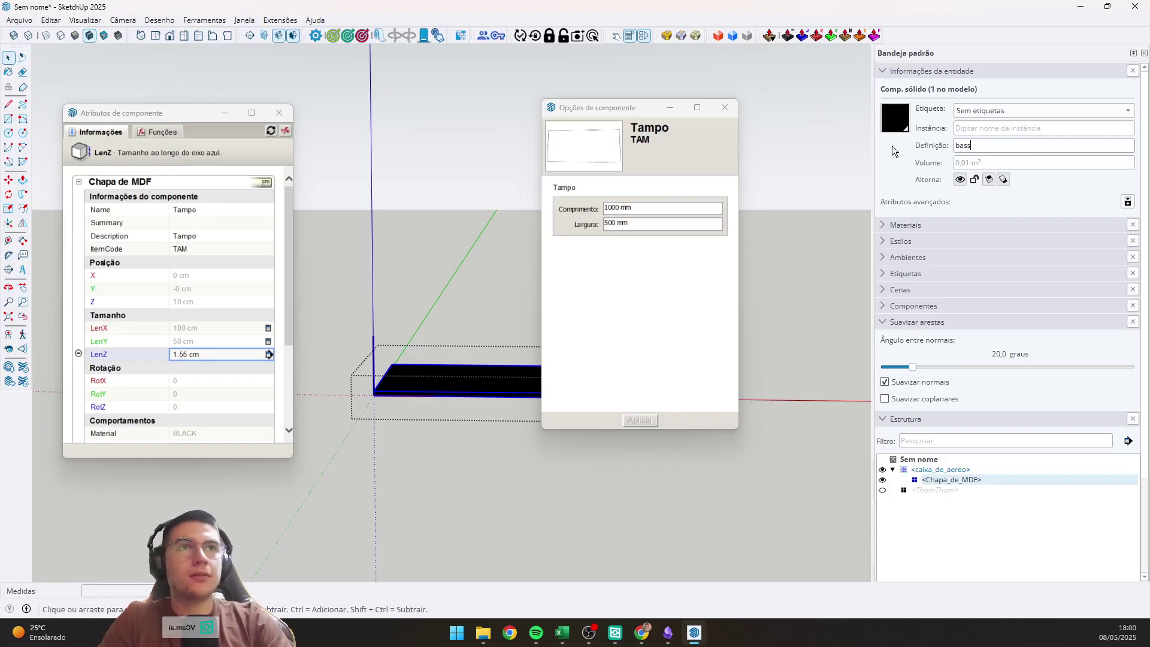
pyautogui.press('Return')
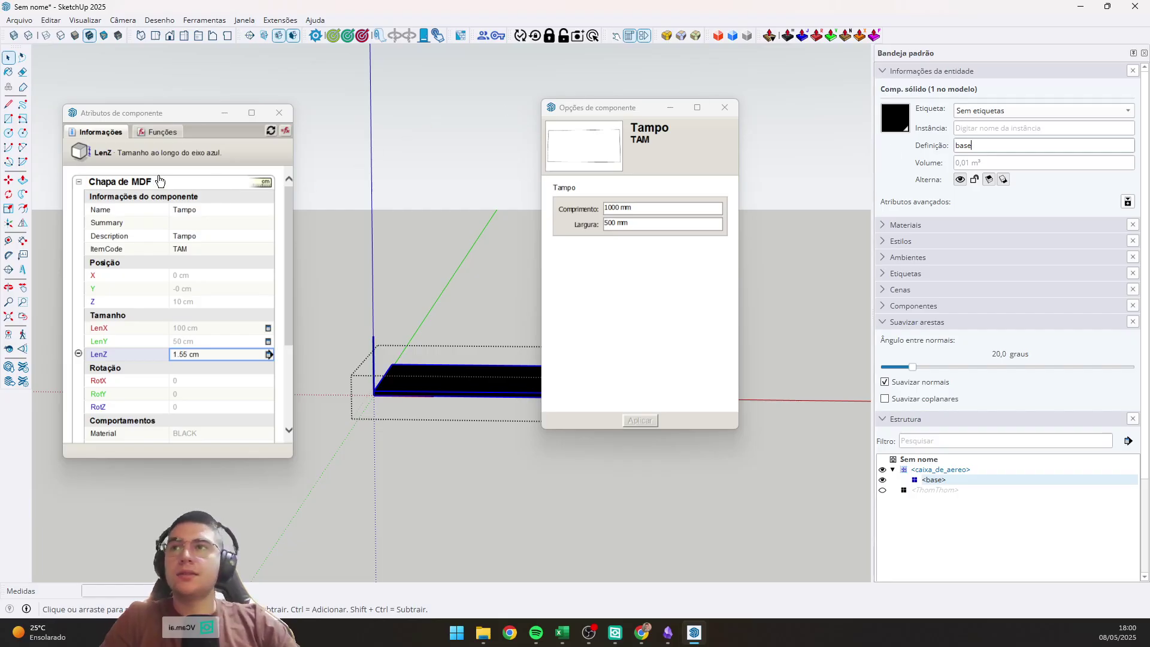
pyautogui.click(129, 181)
pyautogui.write('base')
pyautogui.press('Return')
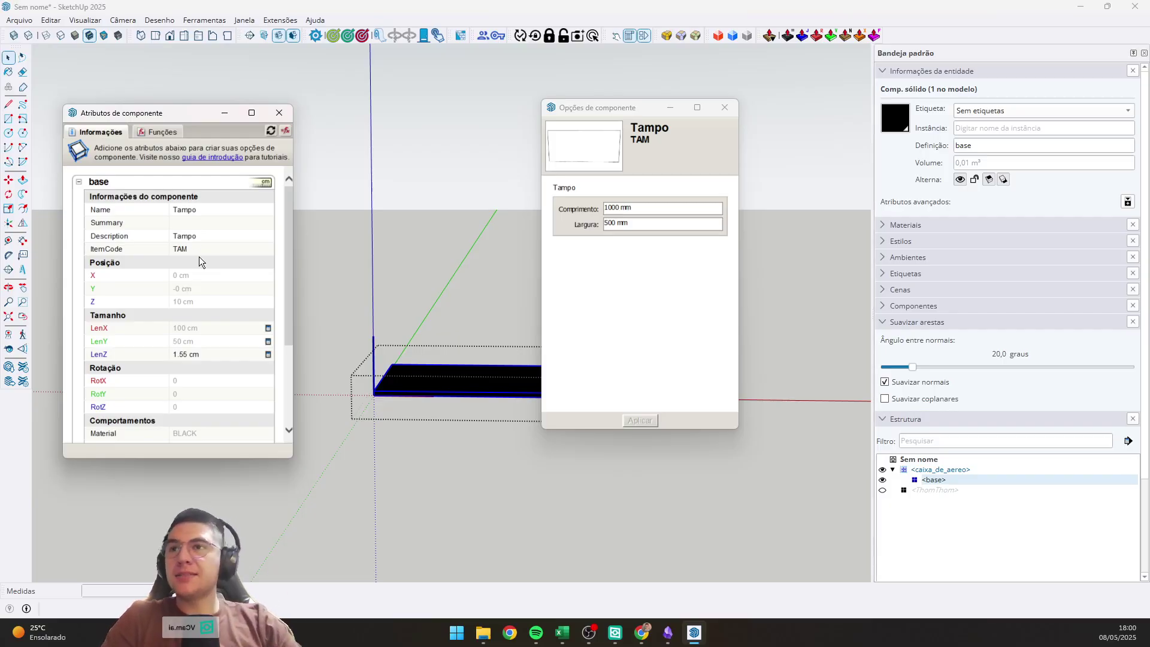
# Fix the base board's Z and Y positions at zero by entering the formula =0 in both attributes.
pyautogui.click(192, 300)
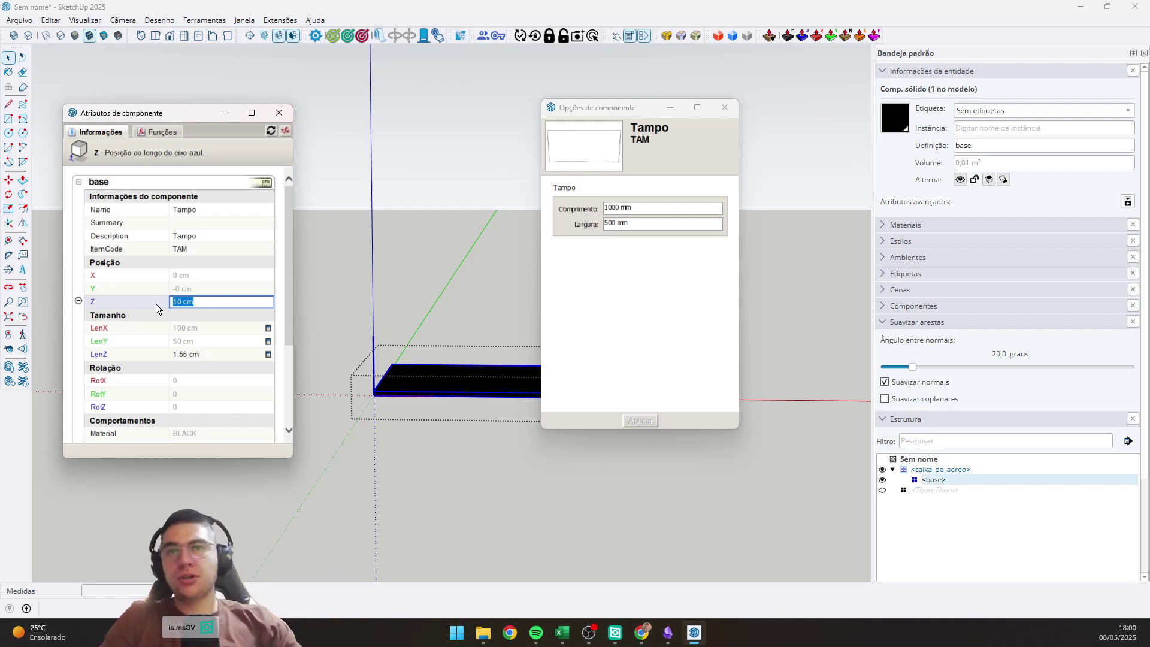
pyautogui.write('0')
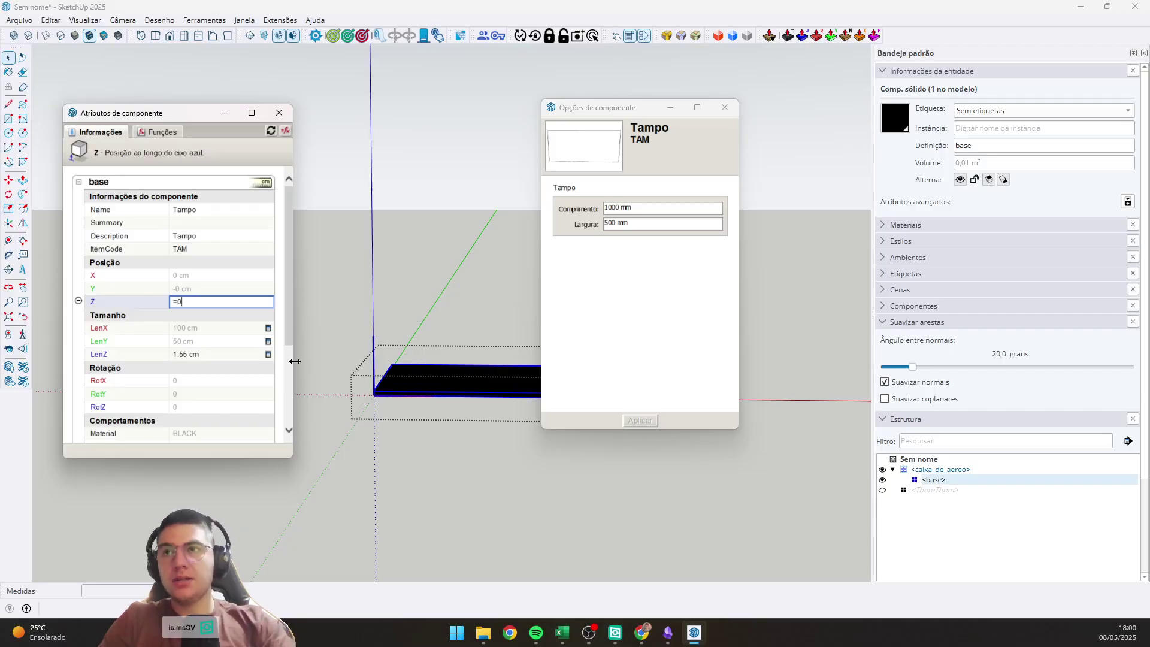
pyautogui.press('Return')
pyautogui.click(217, 289)
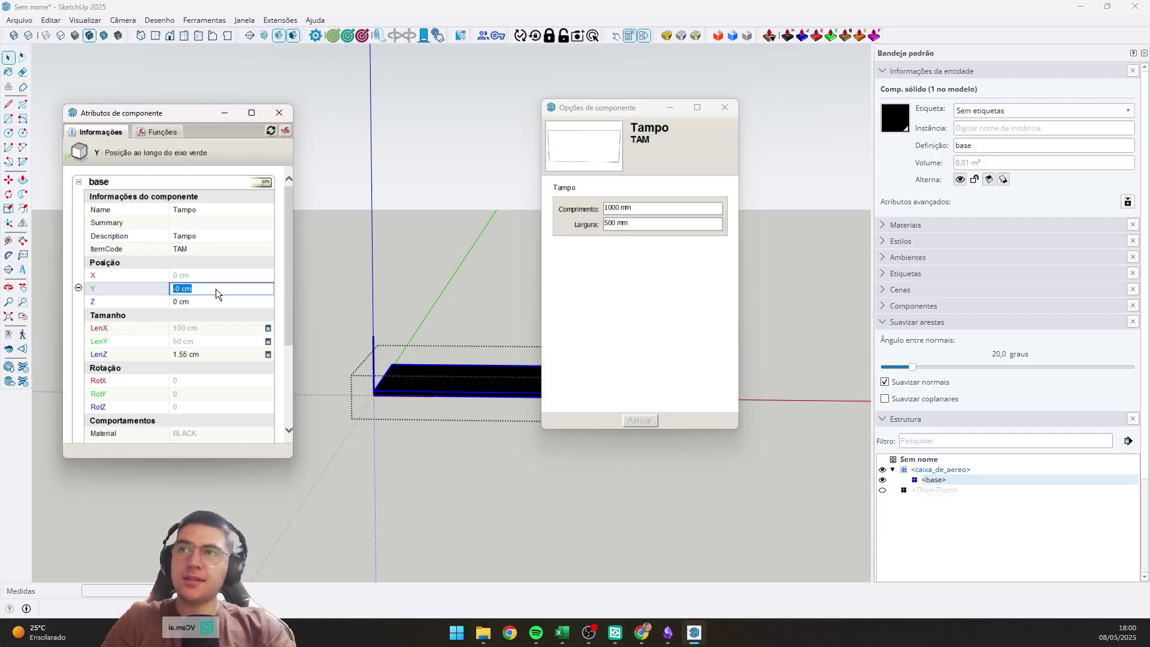
pyautogui.write('=0')
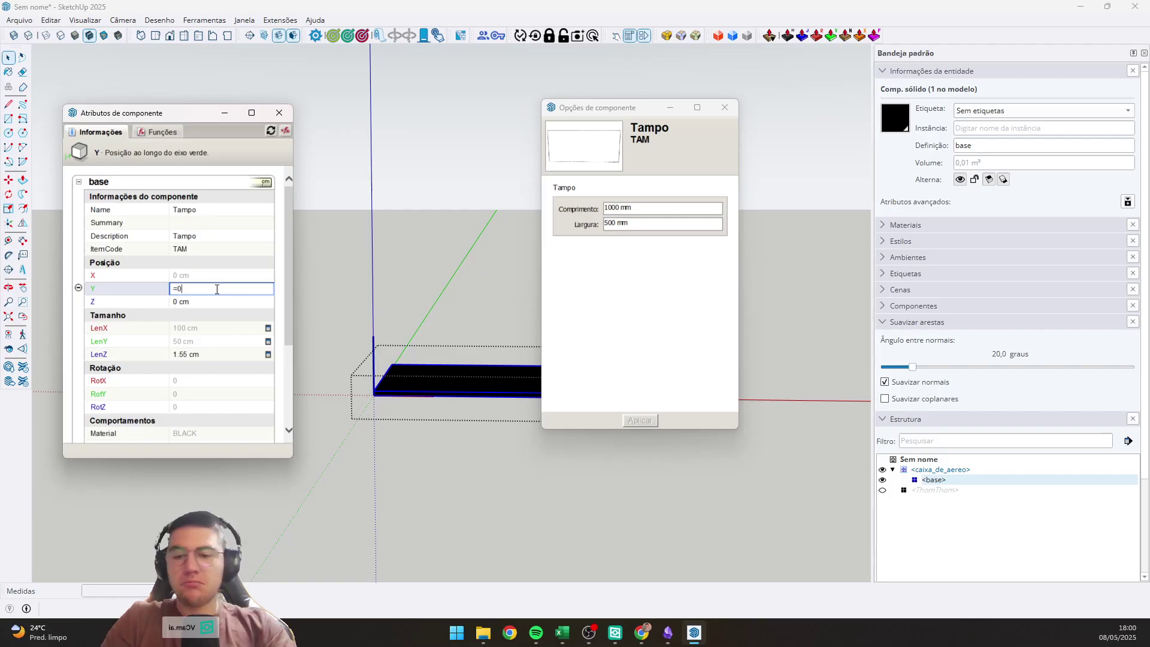
pyautogui.press('Return')
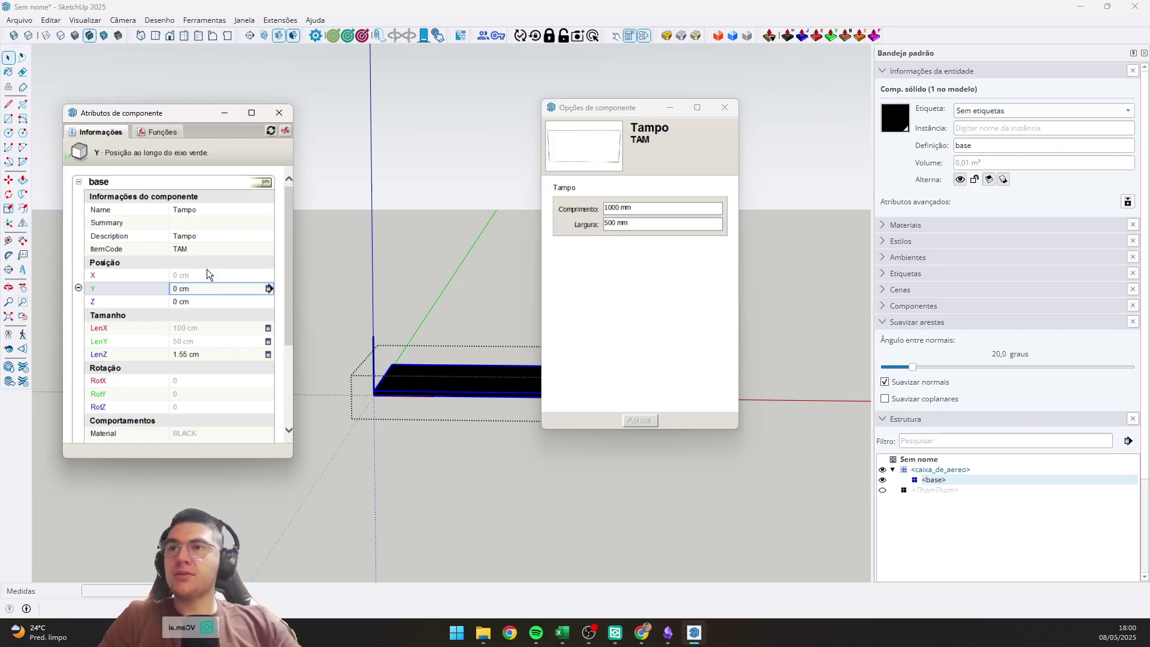
# Start the base board's X position formula with a nested =if(or()) and return to the caixa_de_aereo parent component.
pyautogui.click(203, 273)
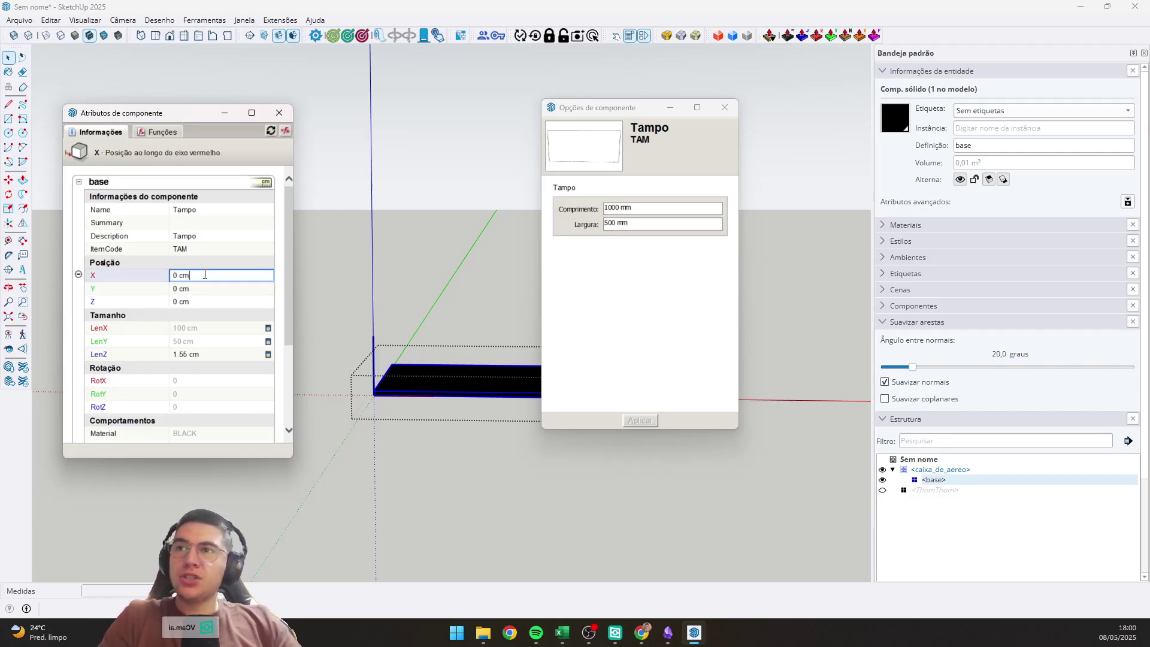
pyautogui.moveTo(192, 276); pyautogui.dragTo(170, 280)
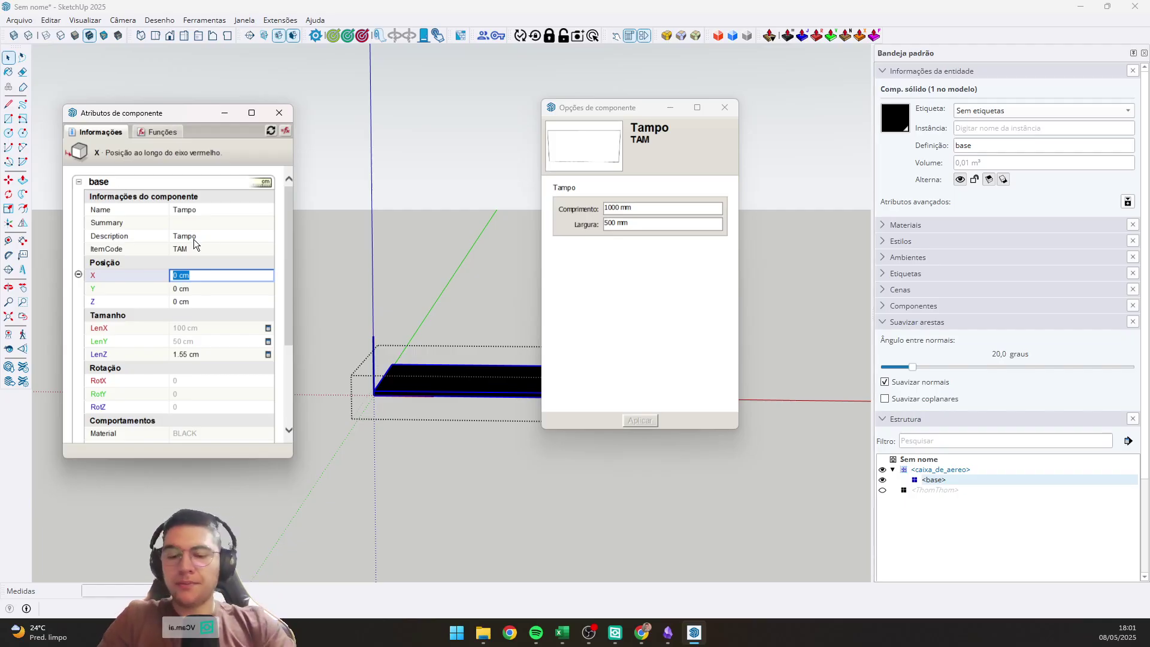
pyautogui.write('=if(or(')
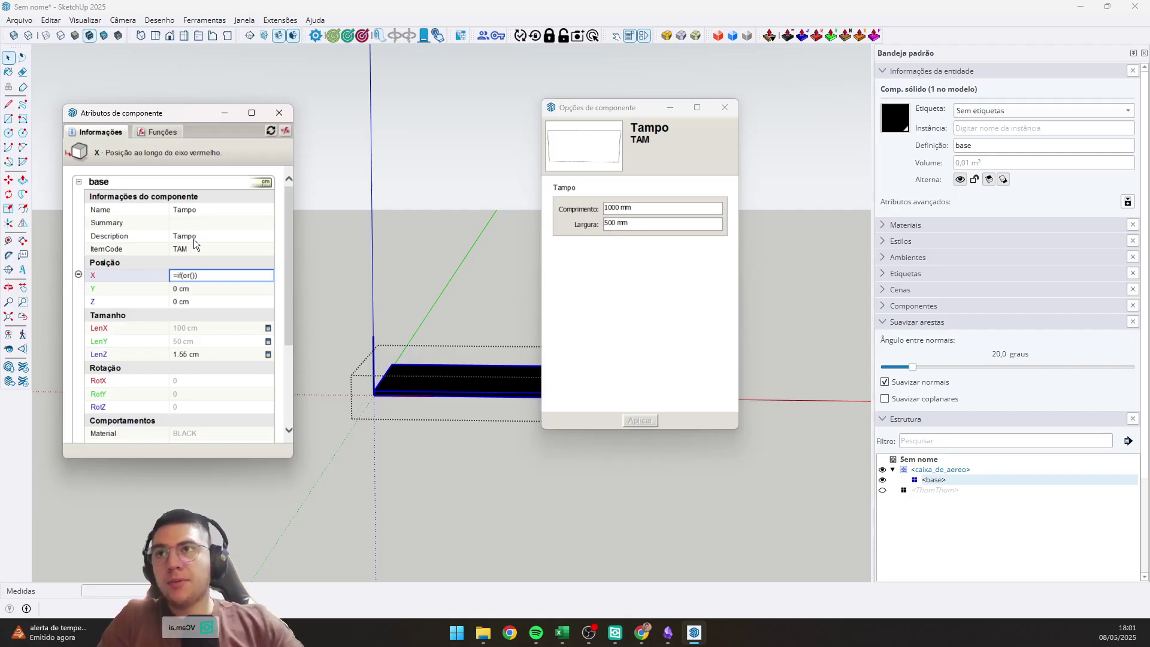
pyautogui.press('Escape')
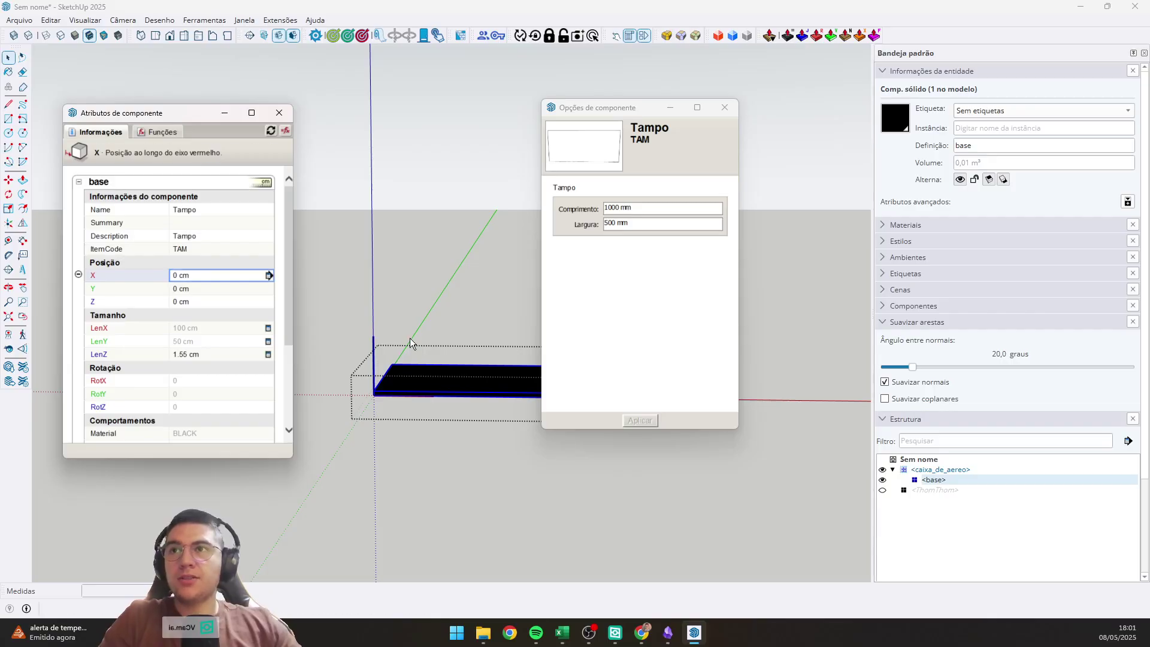
pyautogui.press('Escape')
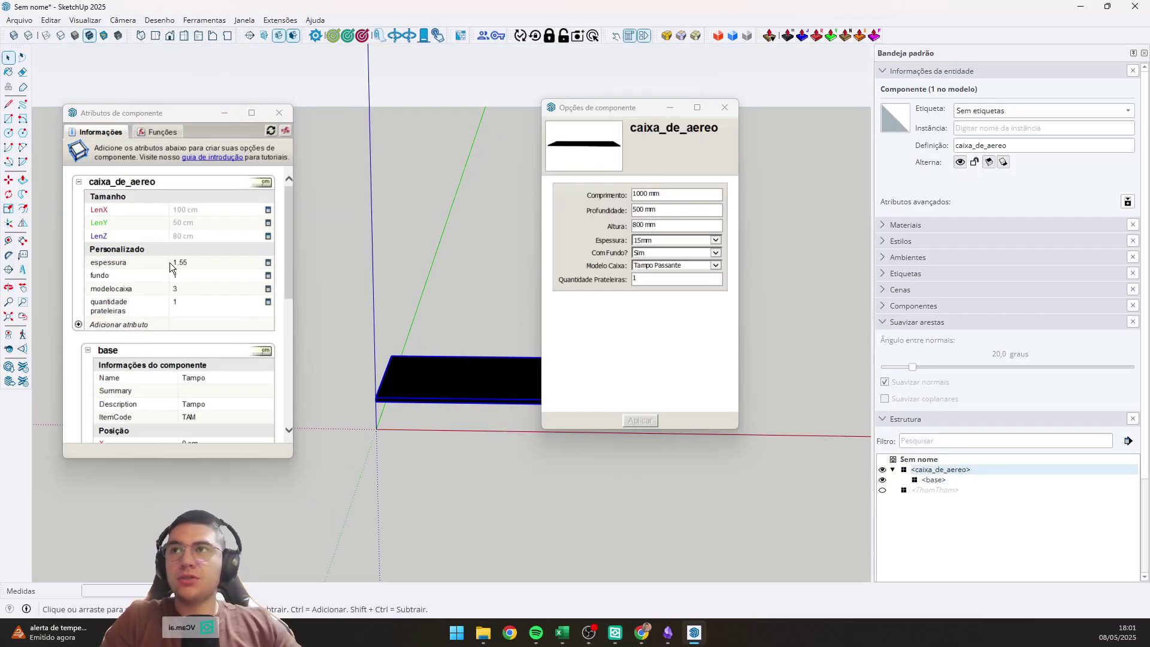
# Enter parent!modelocaixa=1 as the first OR condition in the base board's X formula, followed by a comma.
pyautogui.scroll(-3, 170, 262)
pyautogui.click(212, 307)
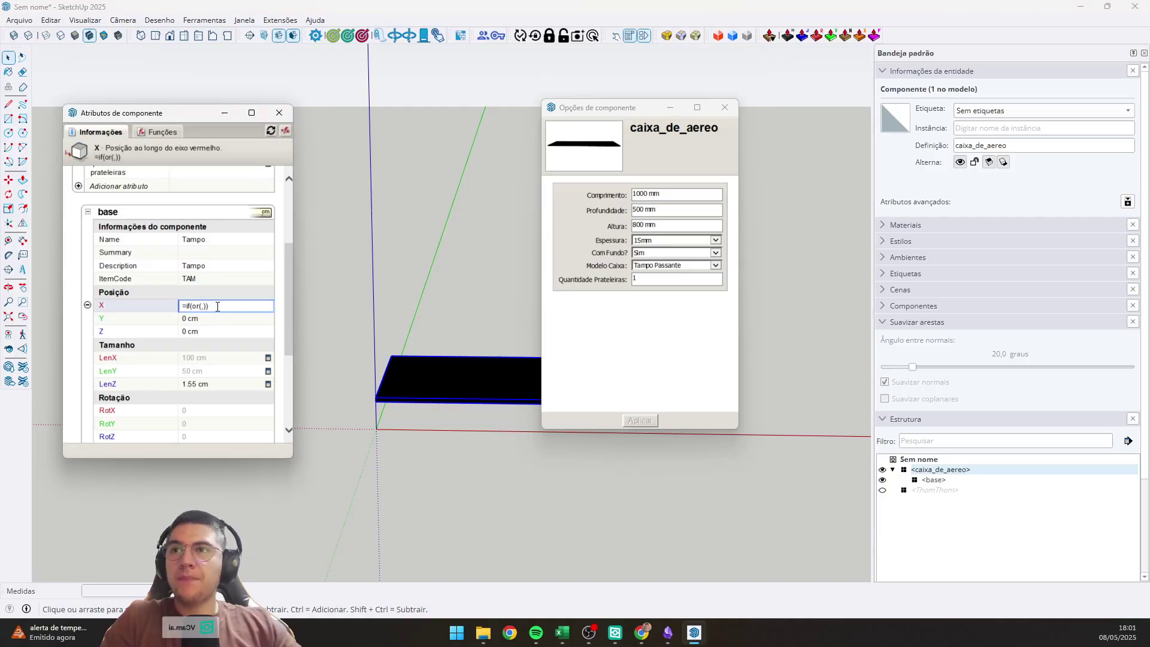
pyautogui.press('BackSpace')
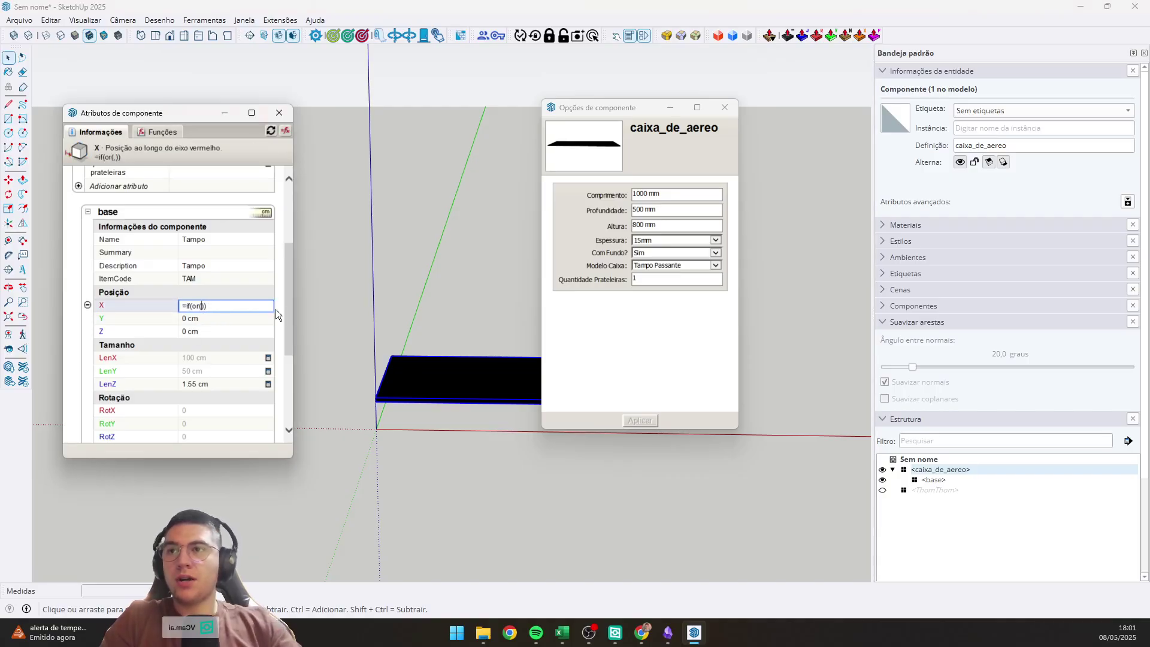
pyautogui.scroll(3, 197, 296)
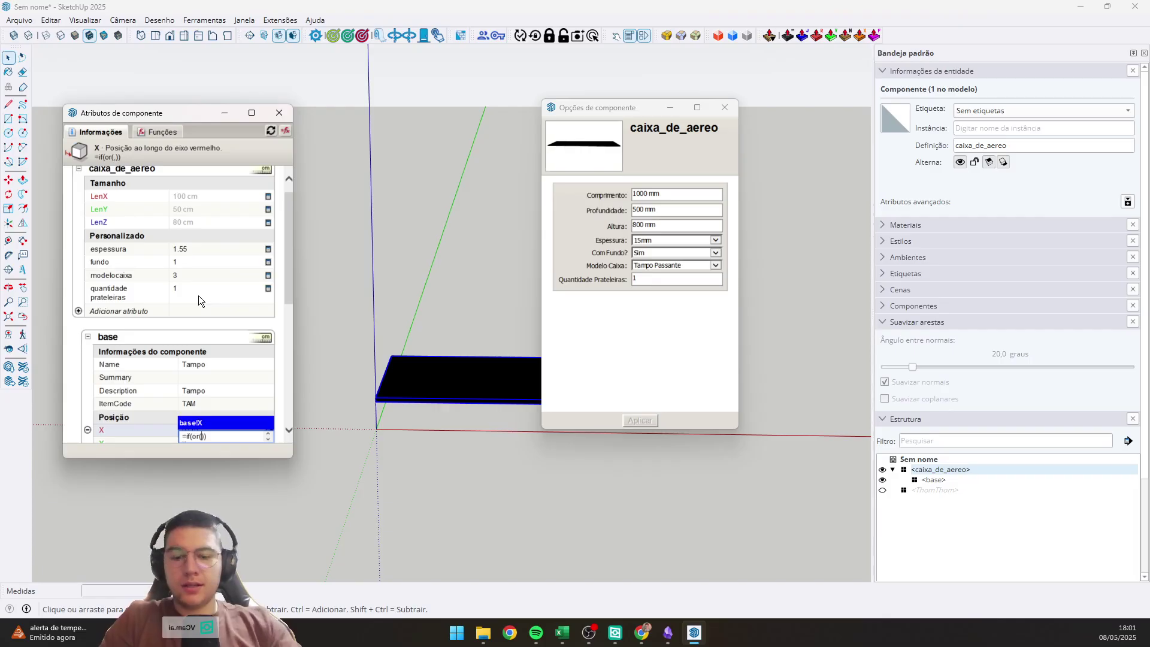
pyautogui.write('parent')
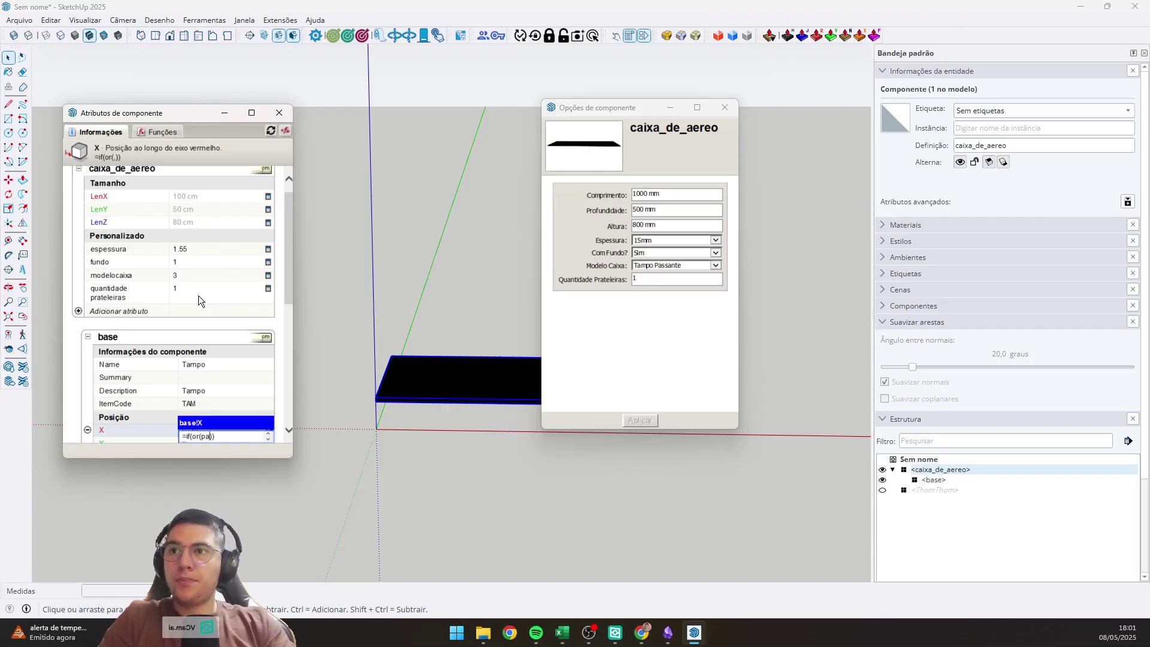
pyautogui.write('!model')
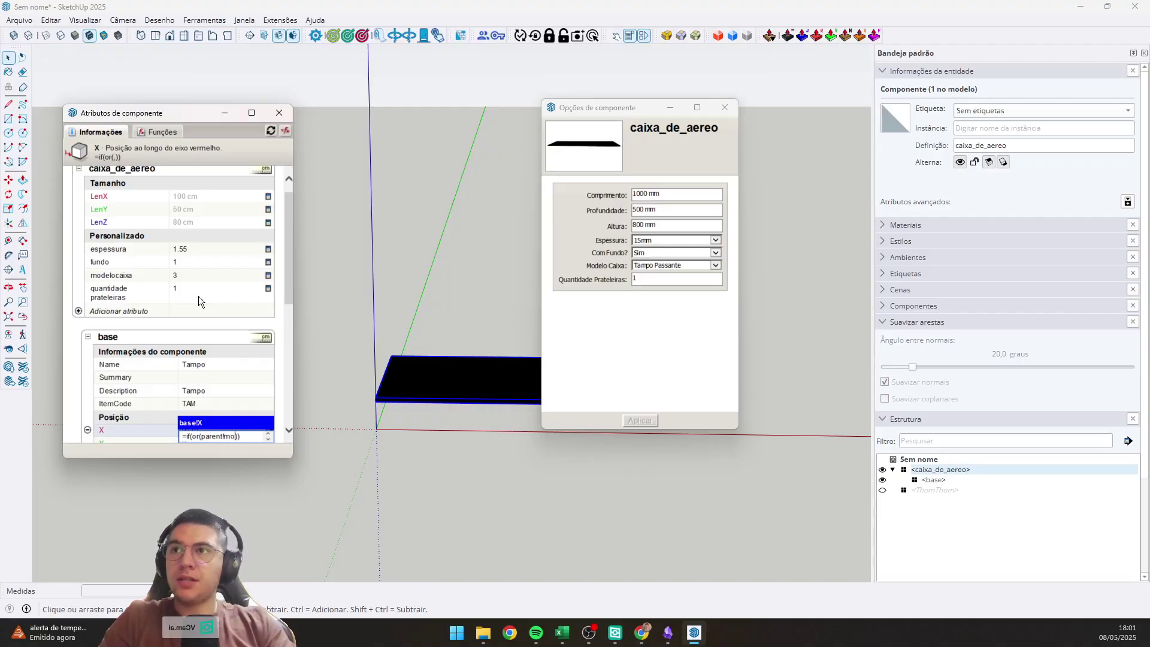
pyautogui.write('ocaixa')
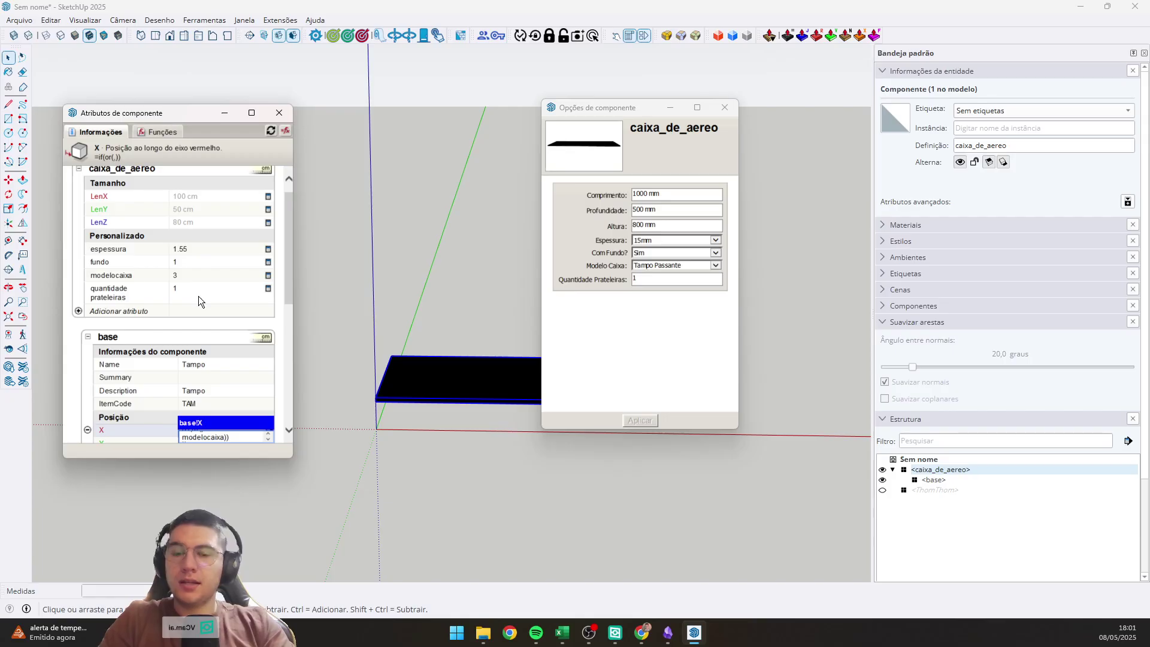
pyautogui.write('=')
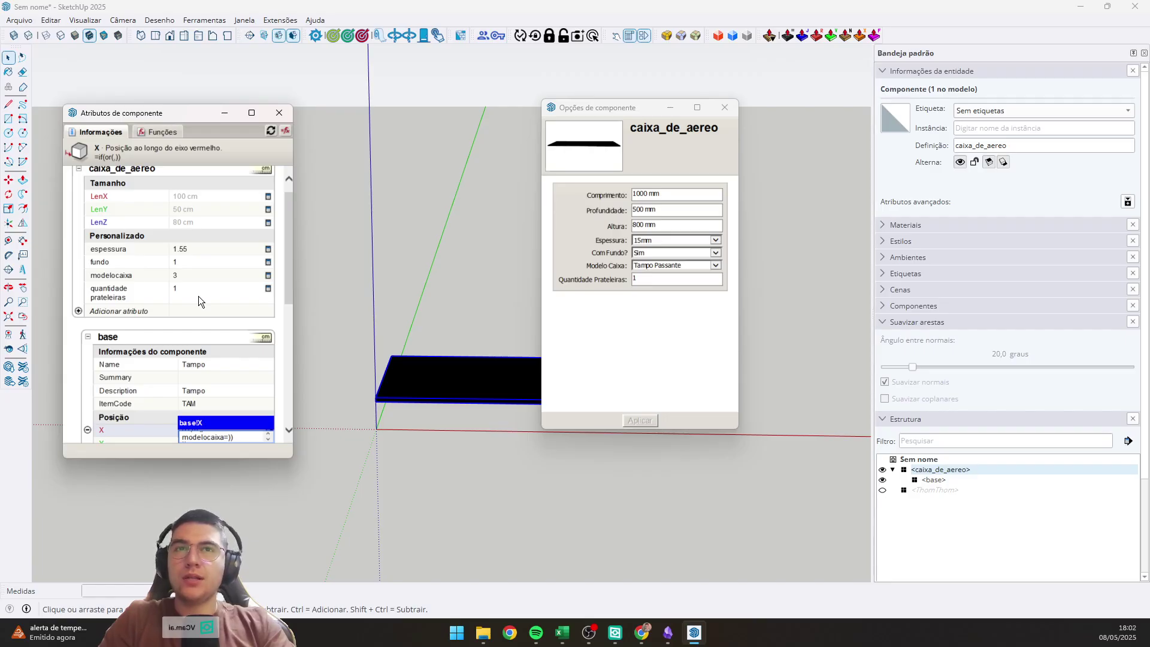
pyautogui.write('1')
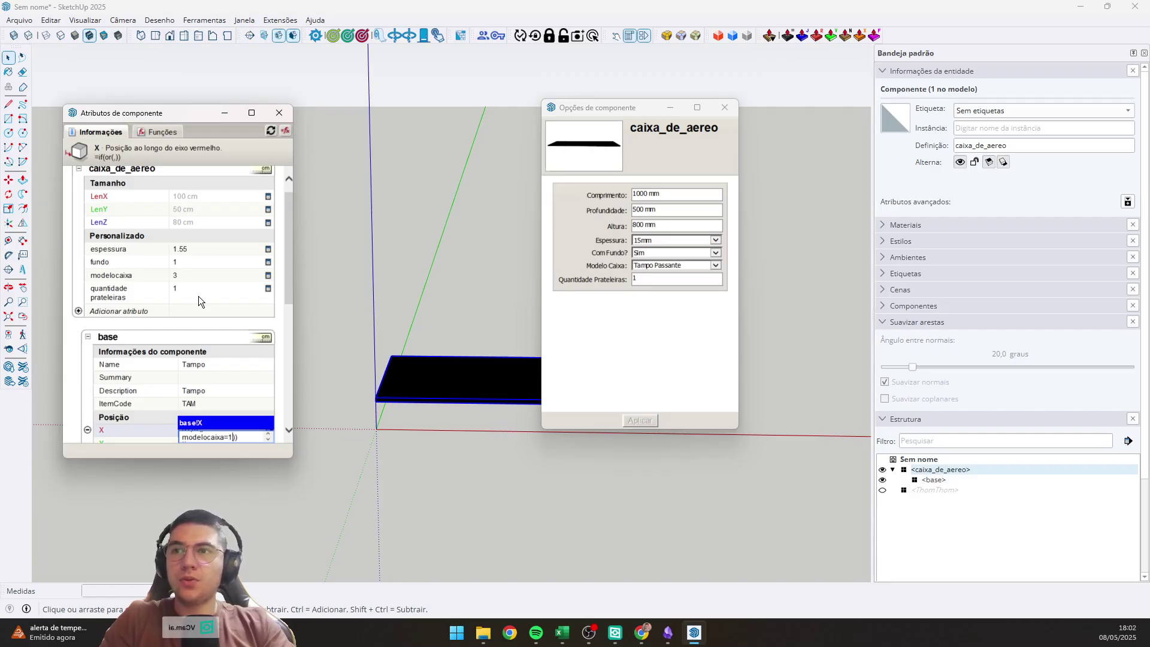
pyautogui.write(',')
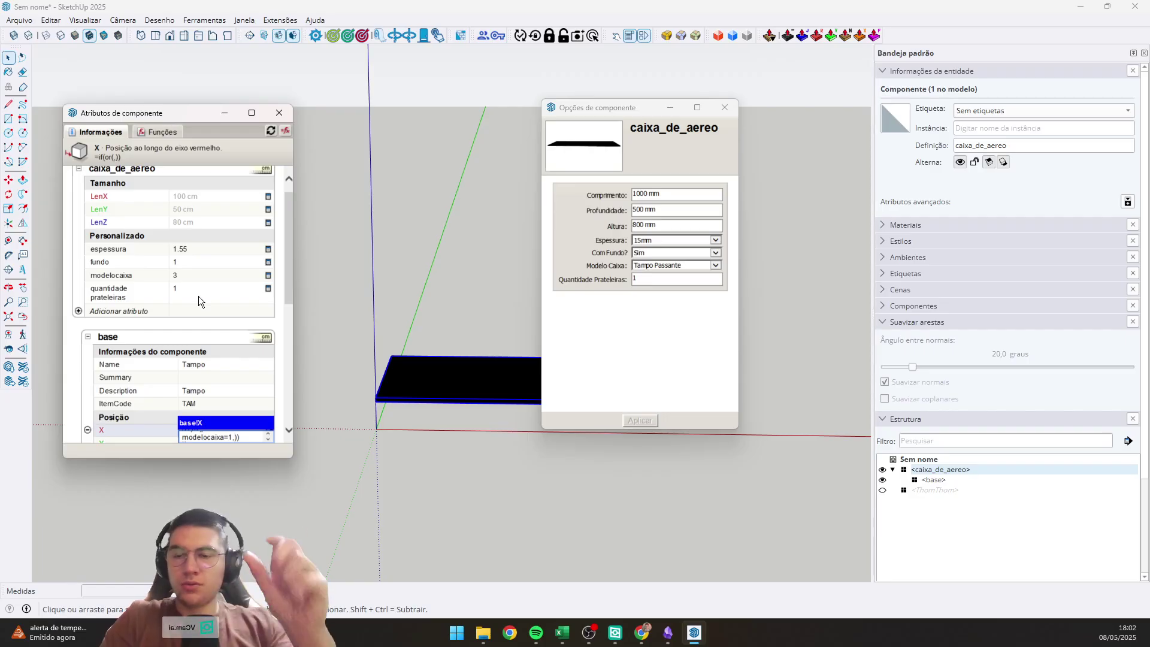
# Enter parent!modelocaixa=3 as the second OR condition in the base board's X formula.
pyautogui.press('BackSpace')
pyautogui.press('BackSpace')
pyautogui.press('BackSpace')
pyautogui.press('BackSpace')
pyautogui.press('BackSpace')
pyautogui.press('BackSpace')
pyautogui.press('BackSpace')
pyautogui.press('BackSpace')
pyautogui.press('BackSpace')
pyautogui.press('BackSpace')
pyautogui.press('BackSpace')
pyautogui.press('BackSpace')
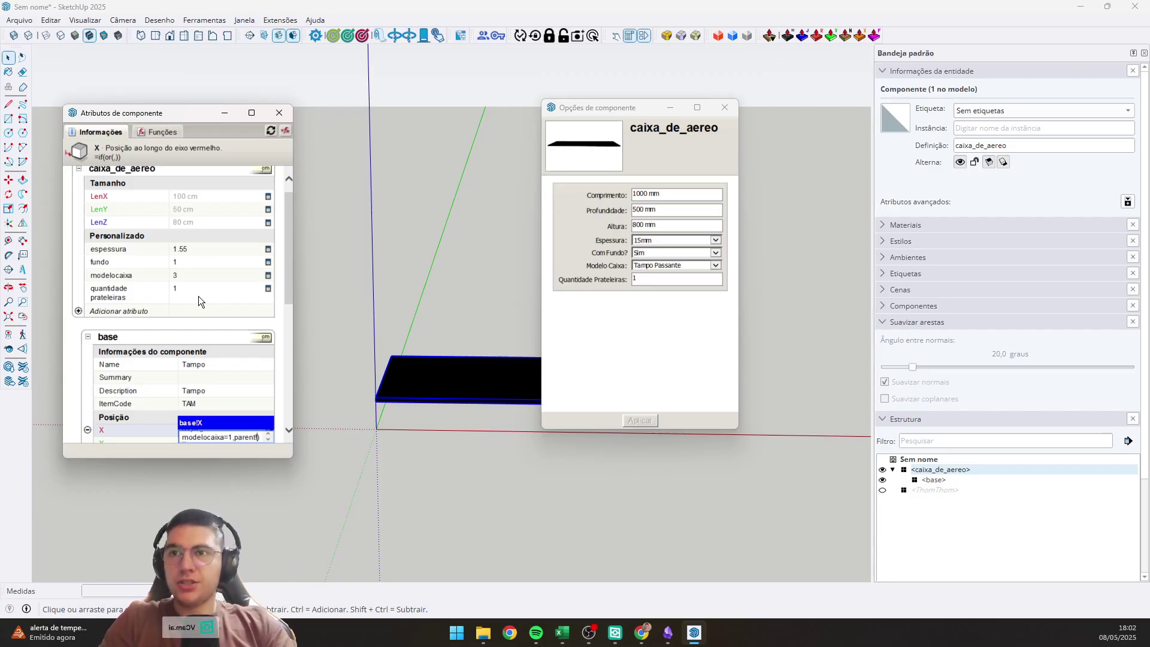
pyautogui.write('delocaixa')
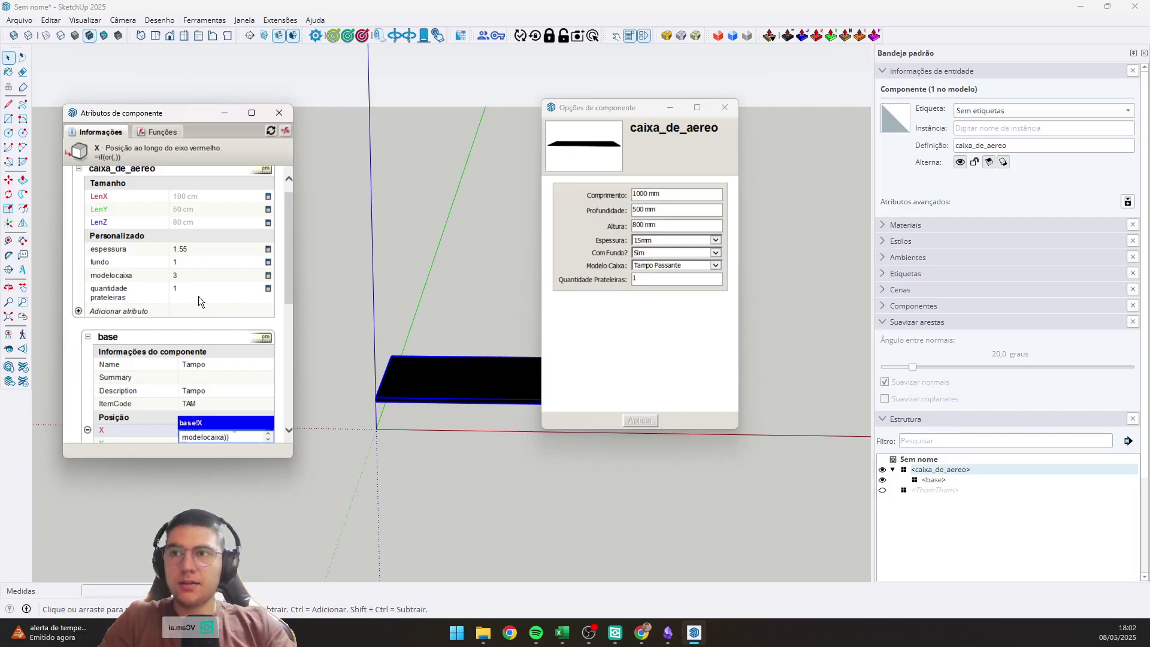
pyautogui.write('=3')
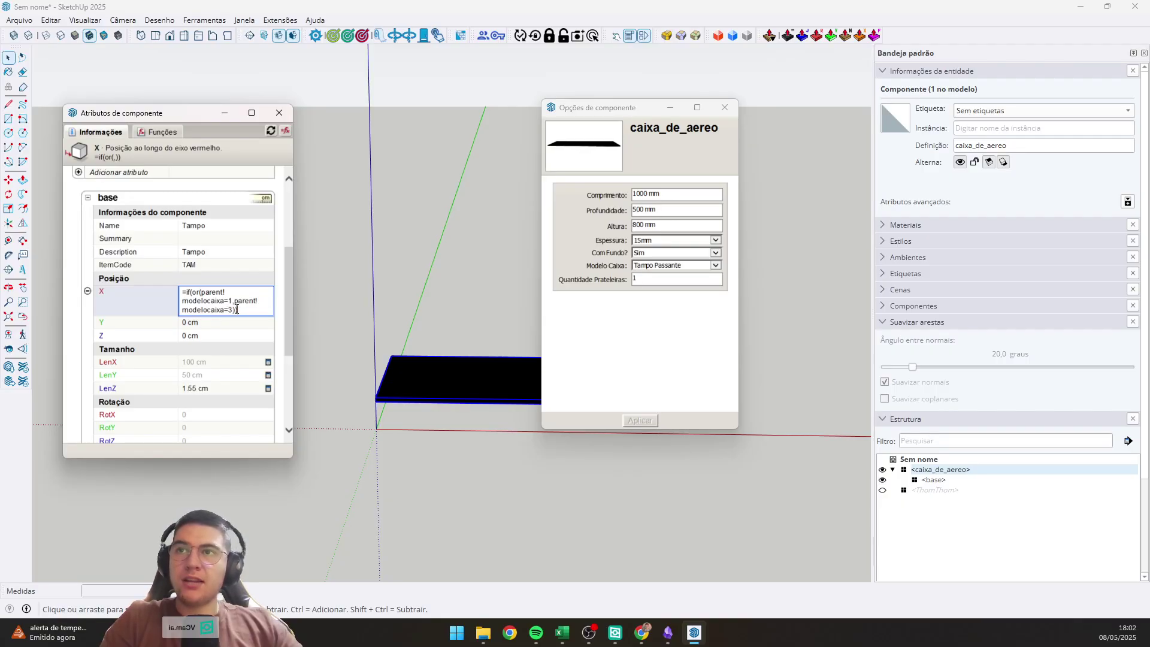
# Complete the base board's X formula with parent!espessura as the true result and 0 as the false result.
pyautogui.write(',')
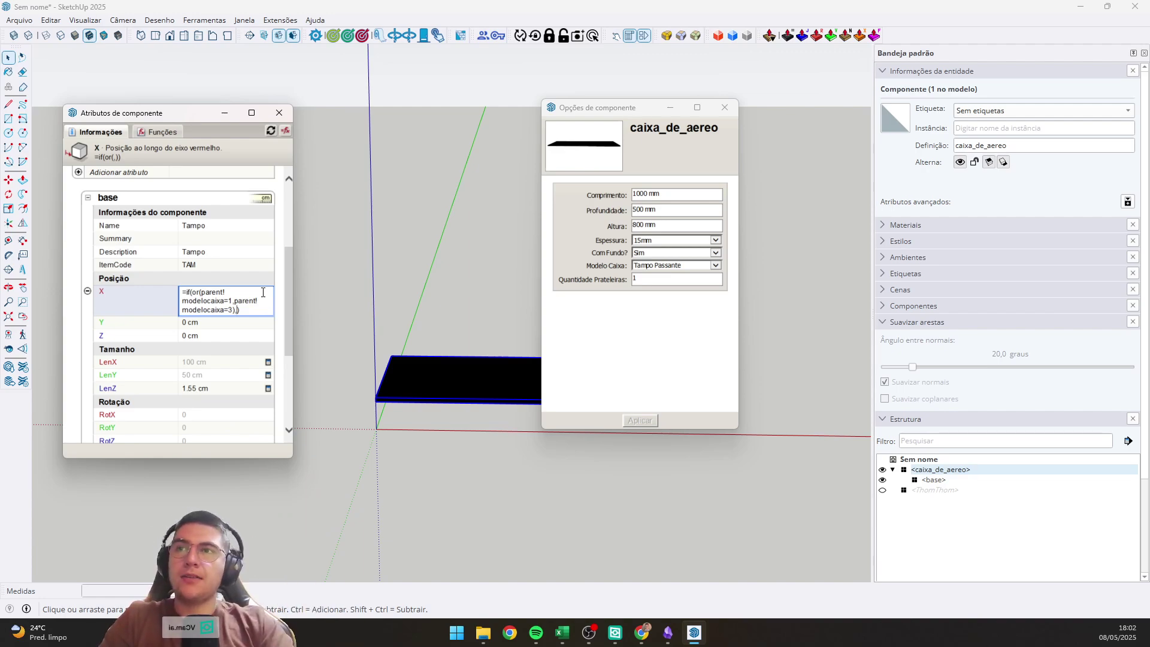
pyautogui.write('parent!')
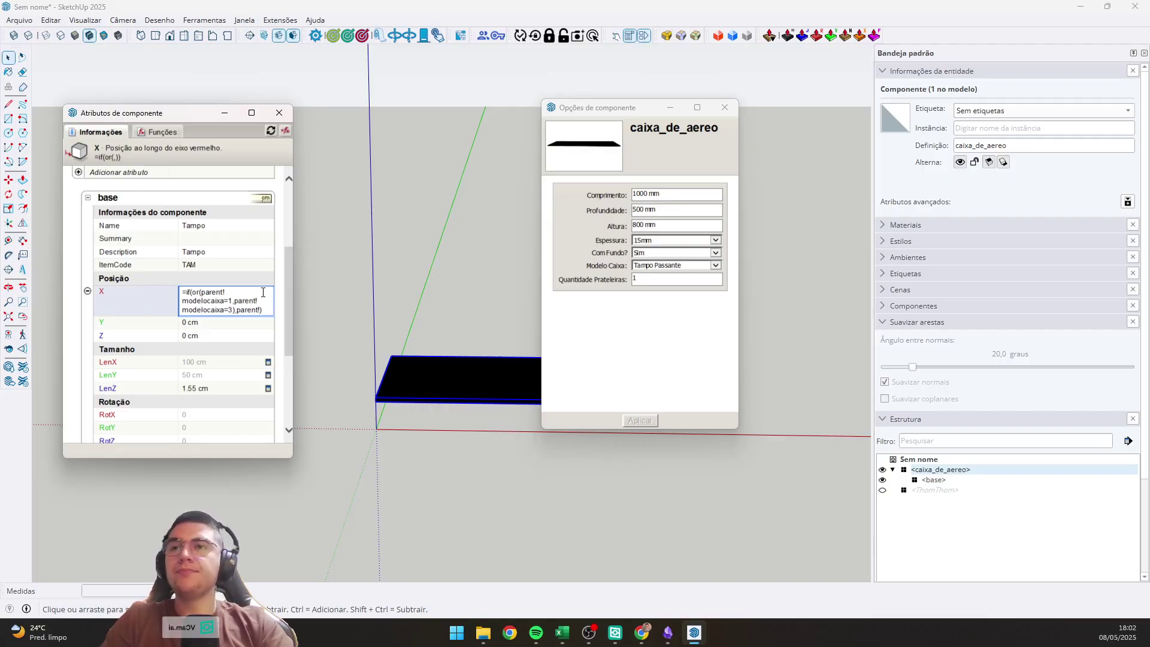
pyautogui.write('espessura')
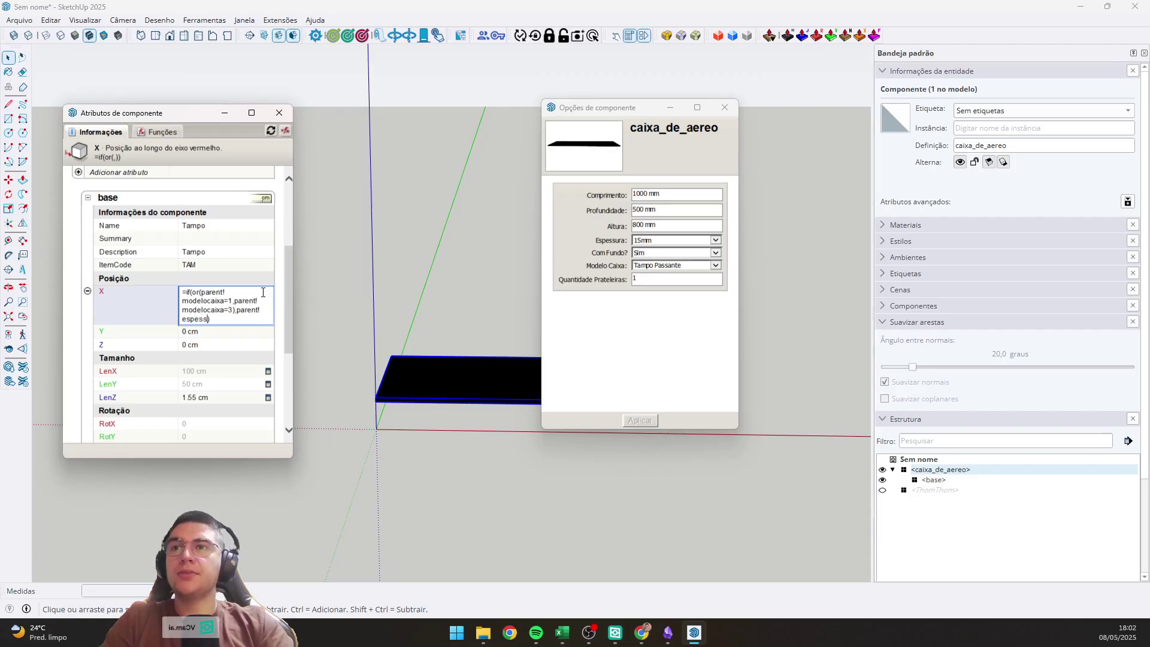
pyautogui.write(',0')
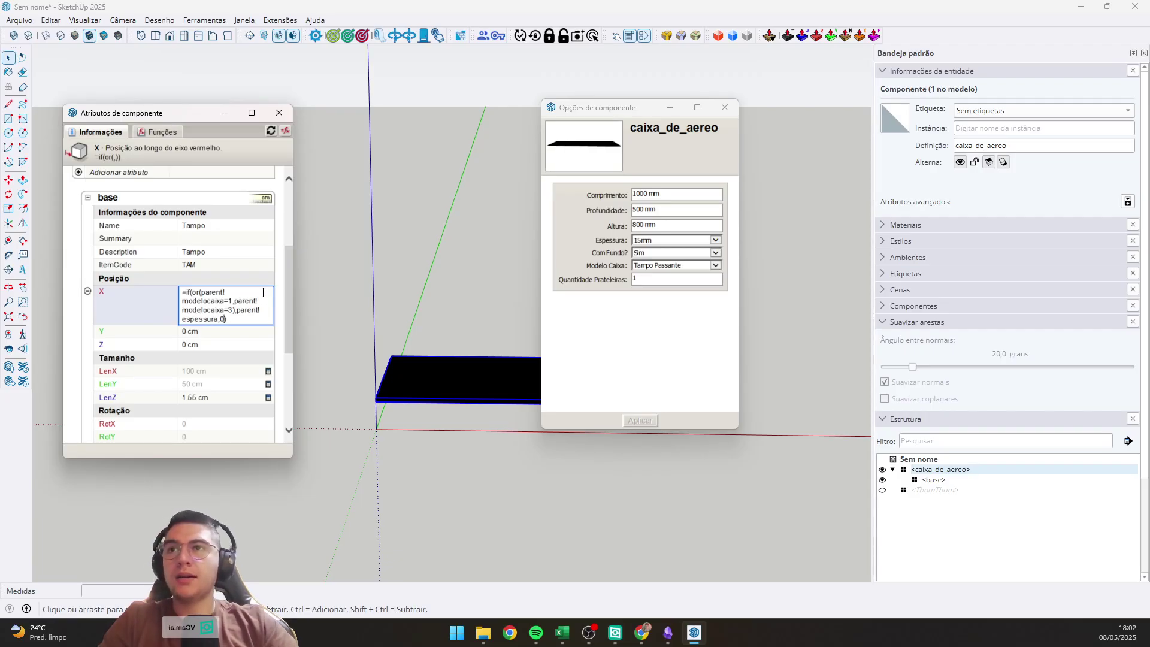
pyautogui.press('Return')
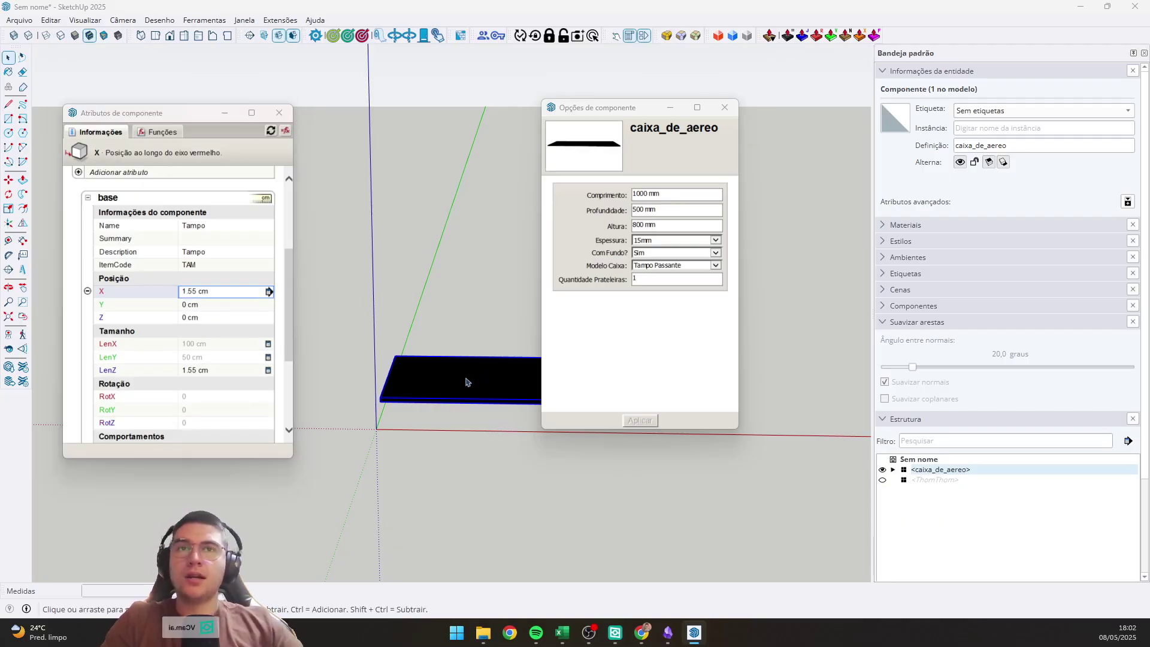
# Test the base board's X position by applying the Lateral Passante, Lateral Embutida and Tampo Passante box models in turn.
pyautogui.moveTo(468, 382); pyautogui.dragTo(670, 247, button='middle')
pyautogui.click(711, 265)
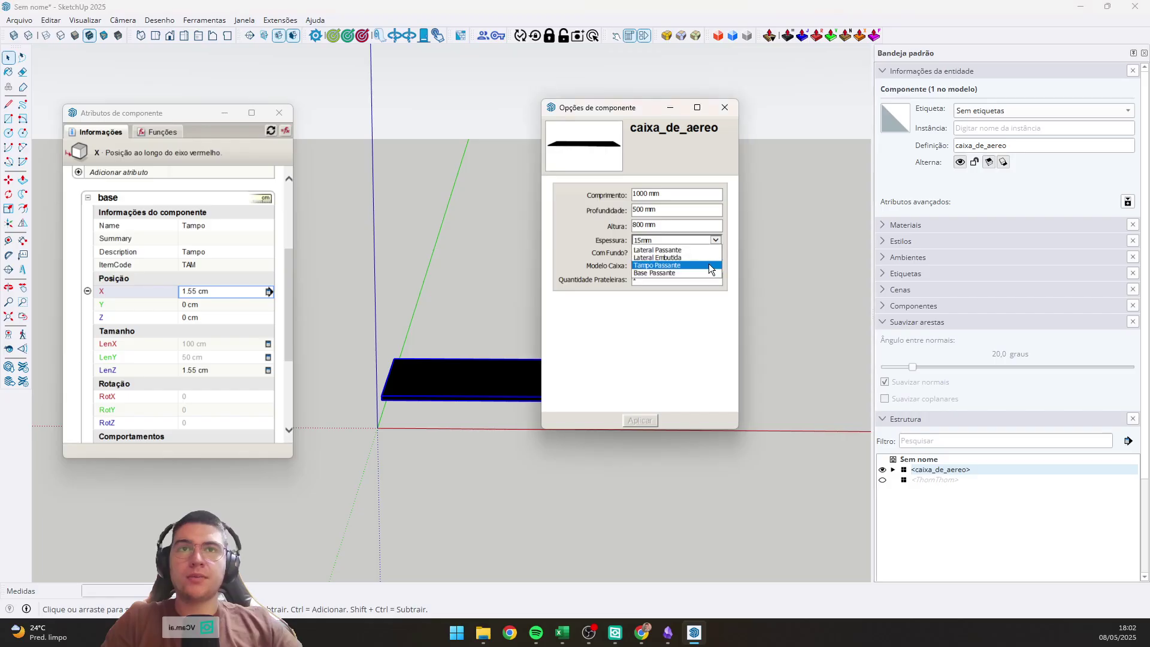
pyautogui.click(676, 251)
pyautogui.click(650, 419)
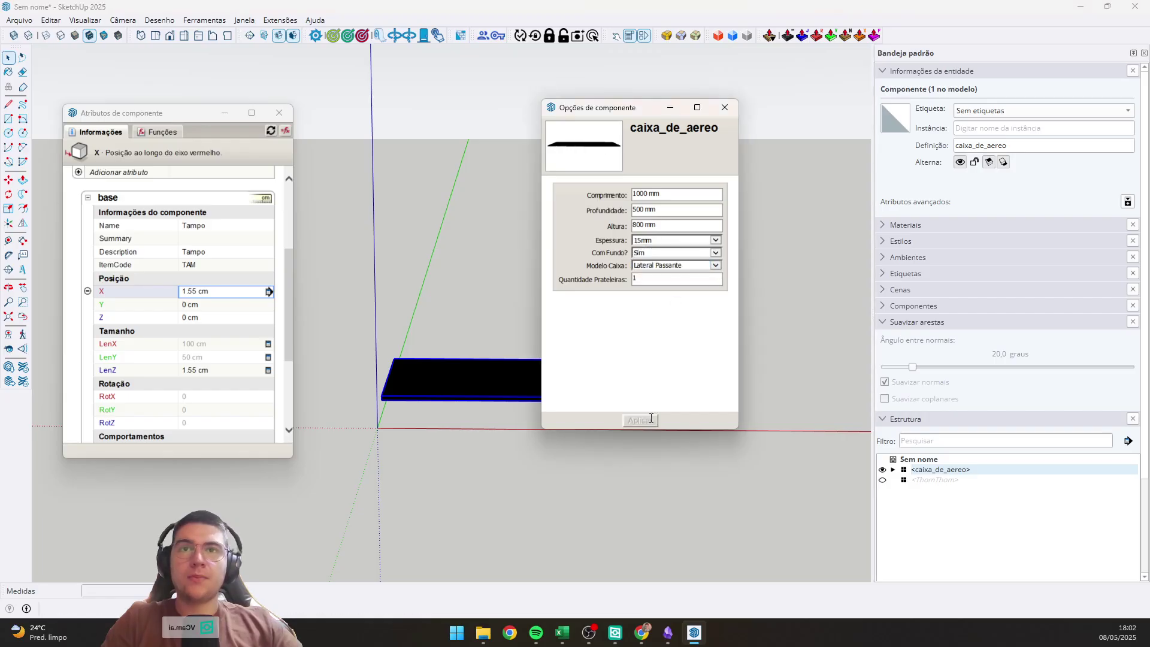
pyautogui.click(693, 265)
pyautogui.click(689, 281)
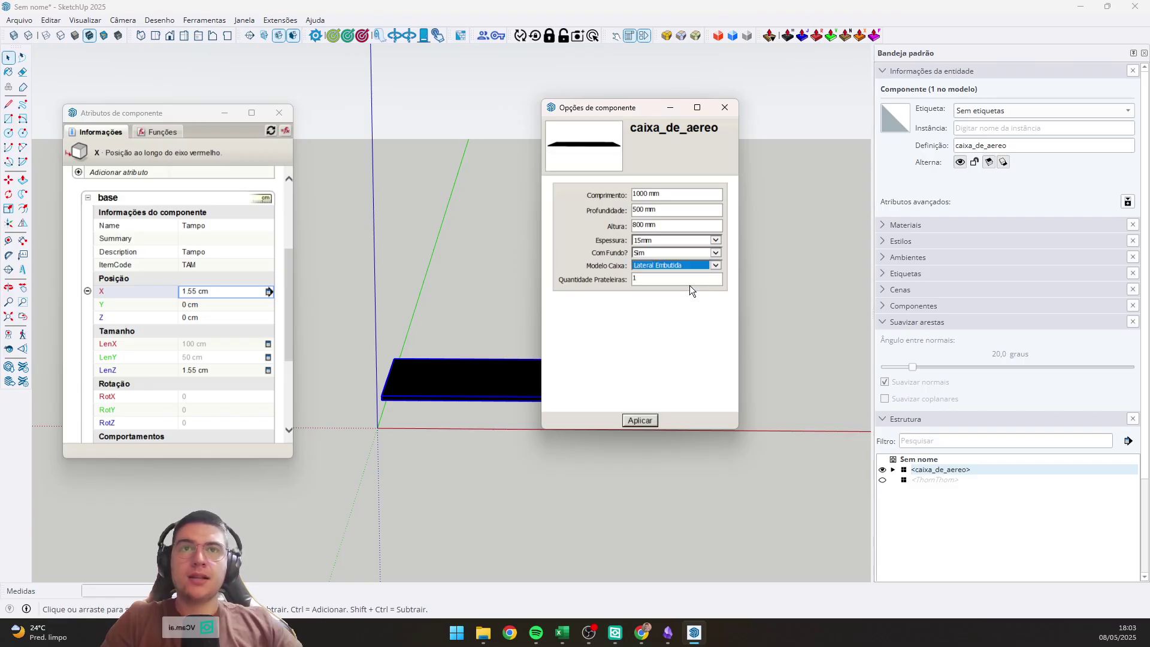
pyautogui.click(647, 419)
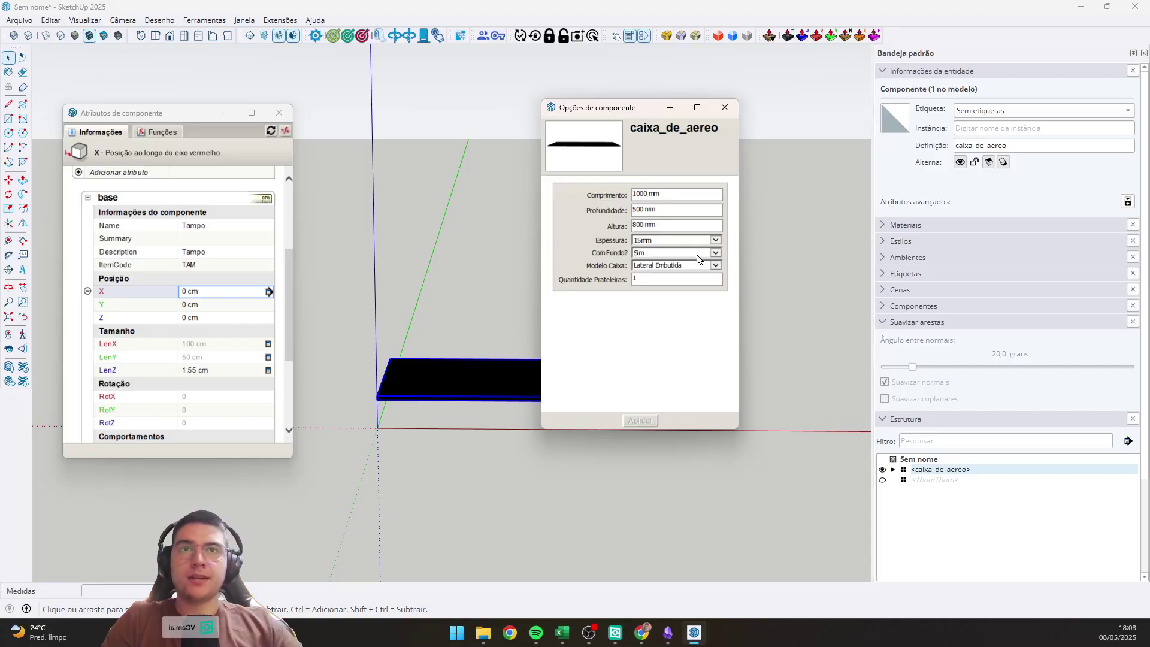
pyautogui.click(714, 265)
pyautogui.click(694, 273)
pyautogui.click(645, 419)
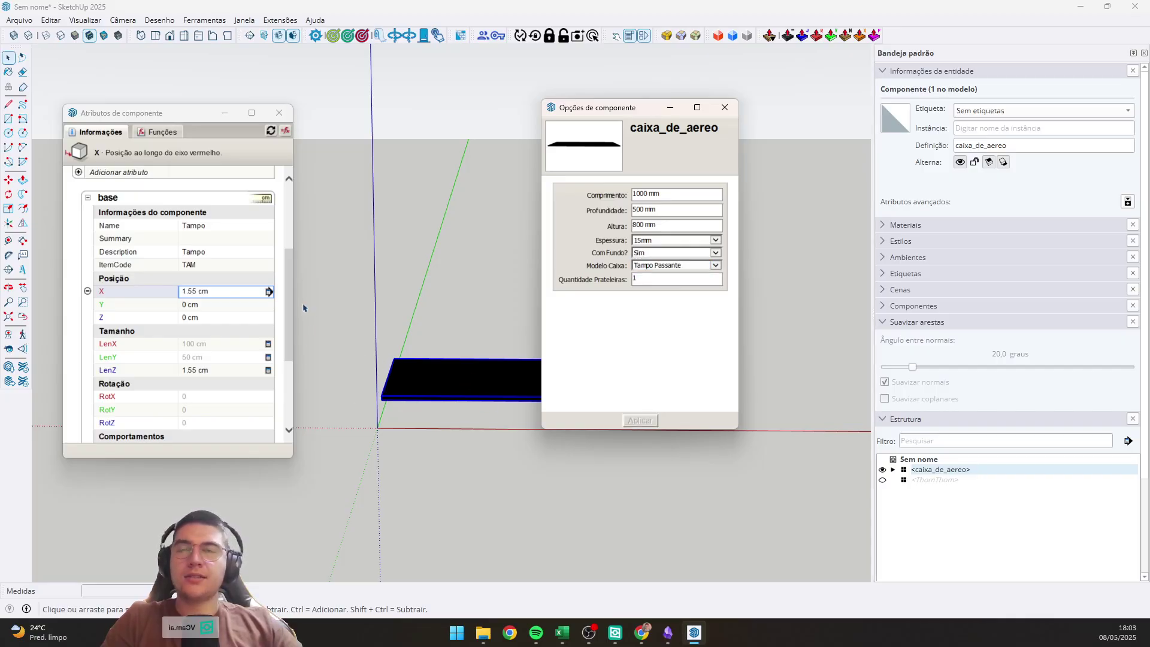
# Change the second OR condition in the base board's X formula to parent!modelocaixa=4 and test it with the Base Passante model.
pyautogui.click(233, 293)
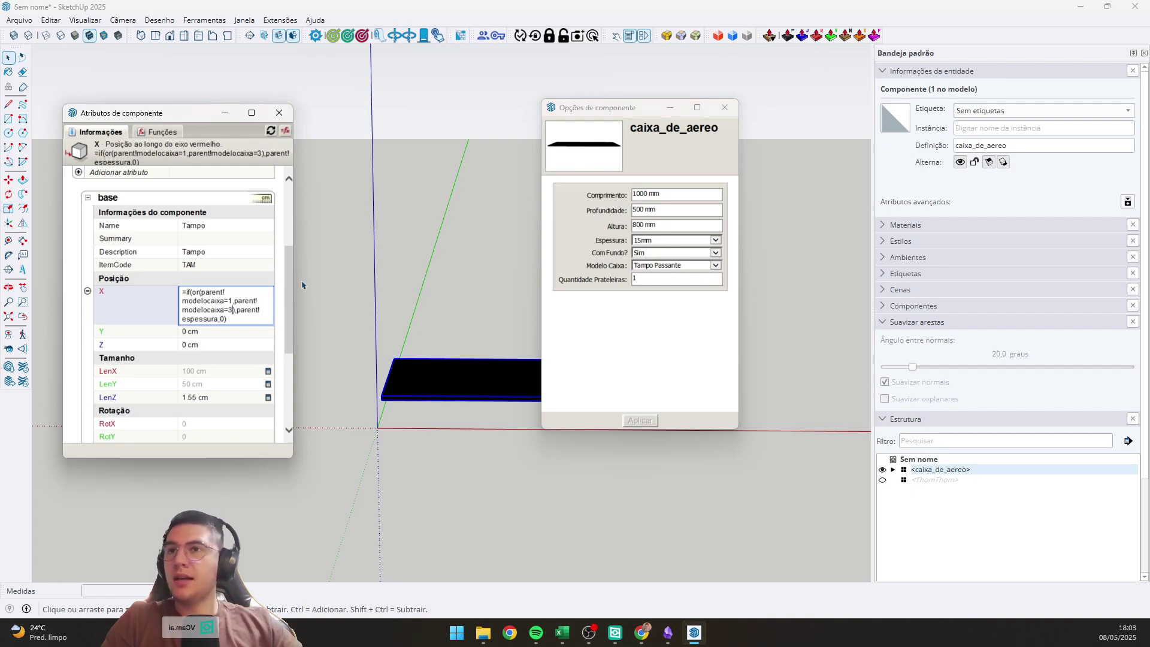
pyautogui.press('Return')
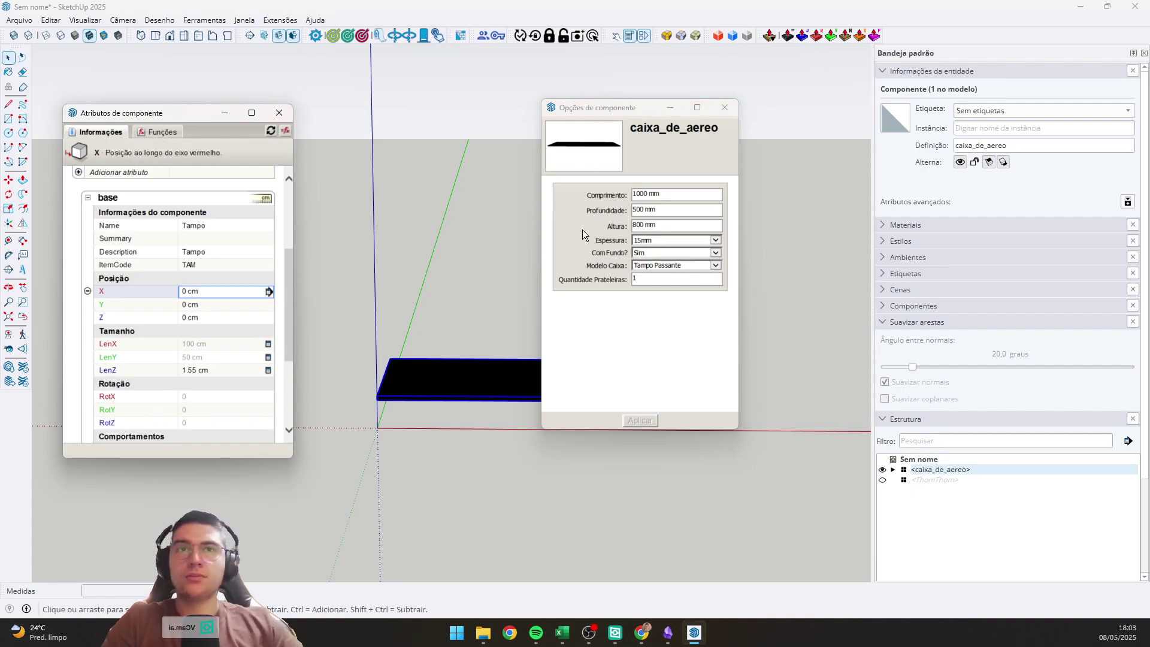
pyautogui.click(715, 265)
pyautogui.click(644, 274)
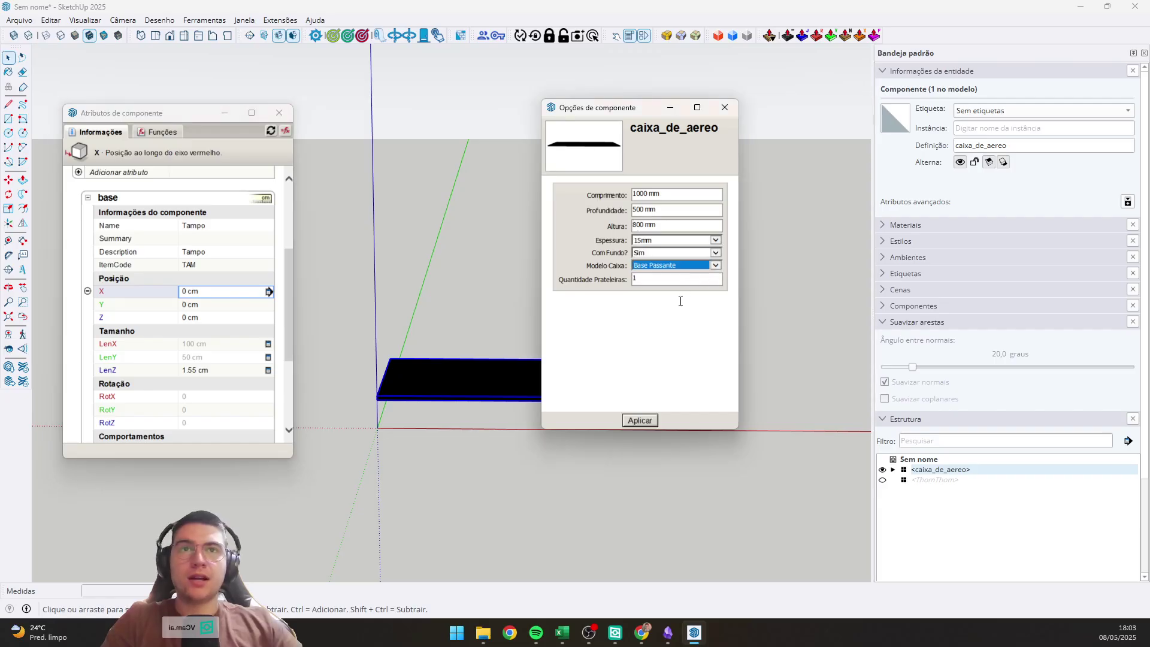
pyautogui.click(640, 420)
# Restore the second OR condition in the base board's X formula to parent!modelocaixa=3.
pyautogui.click(713, 265)
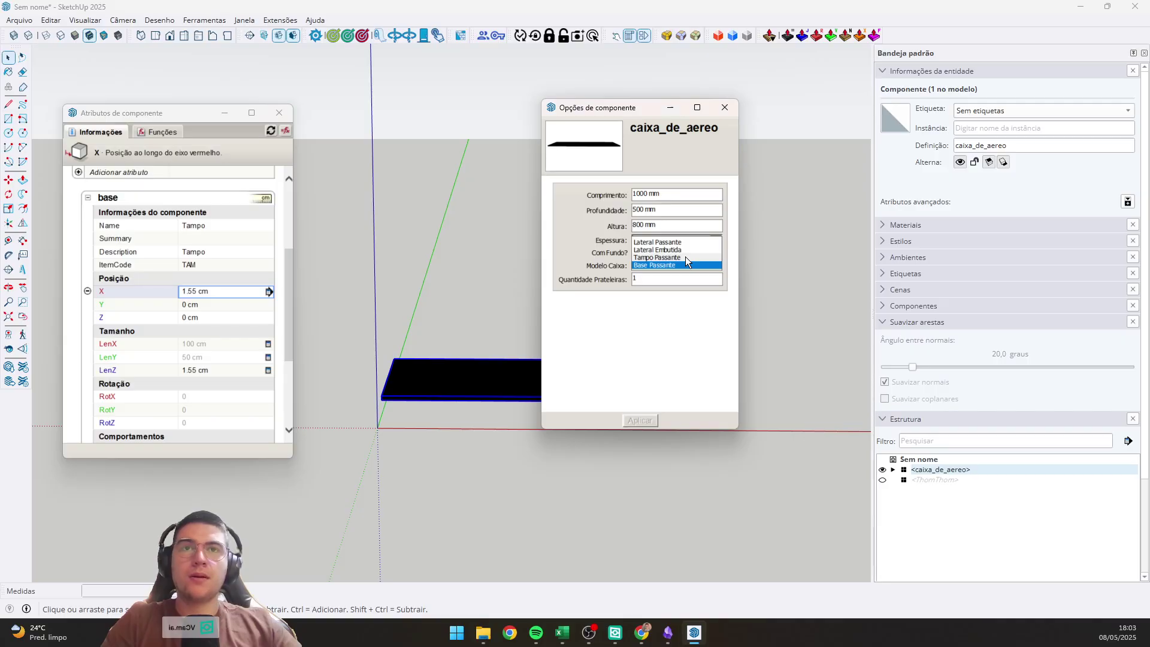
pyautogui.click(192, 268)
pyautogui.click(226, 292)
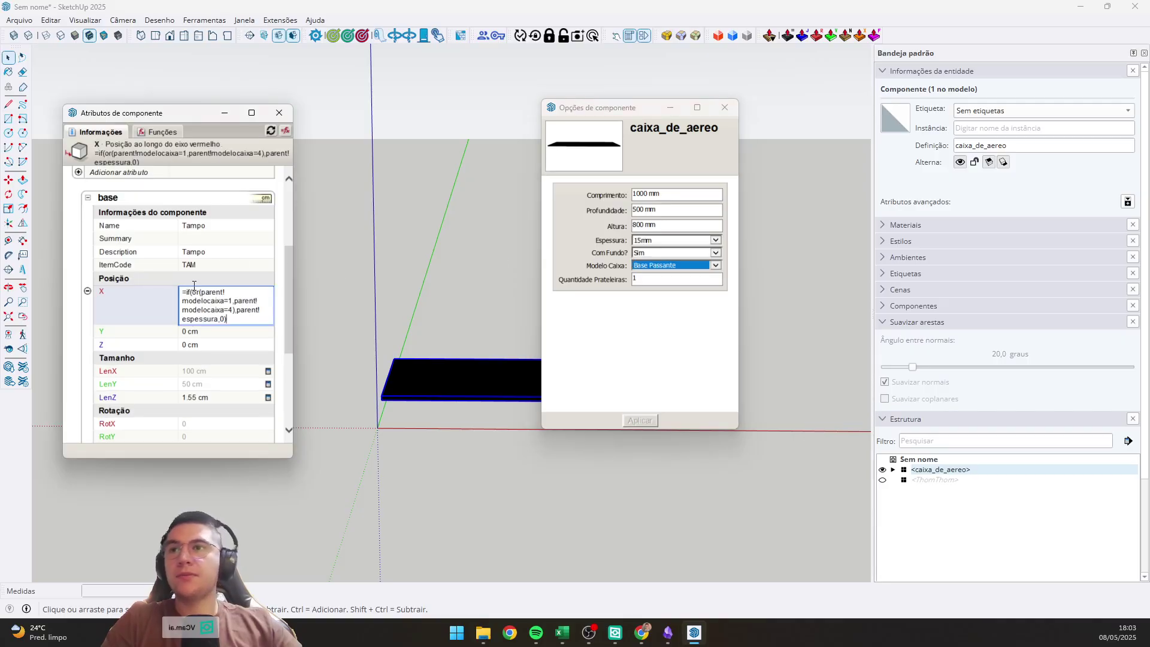
pyautogui.press('Return')
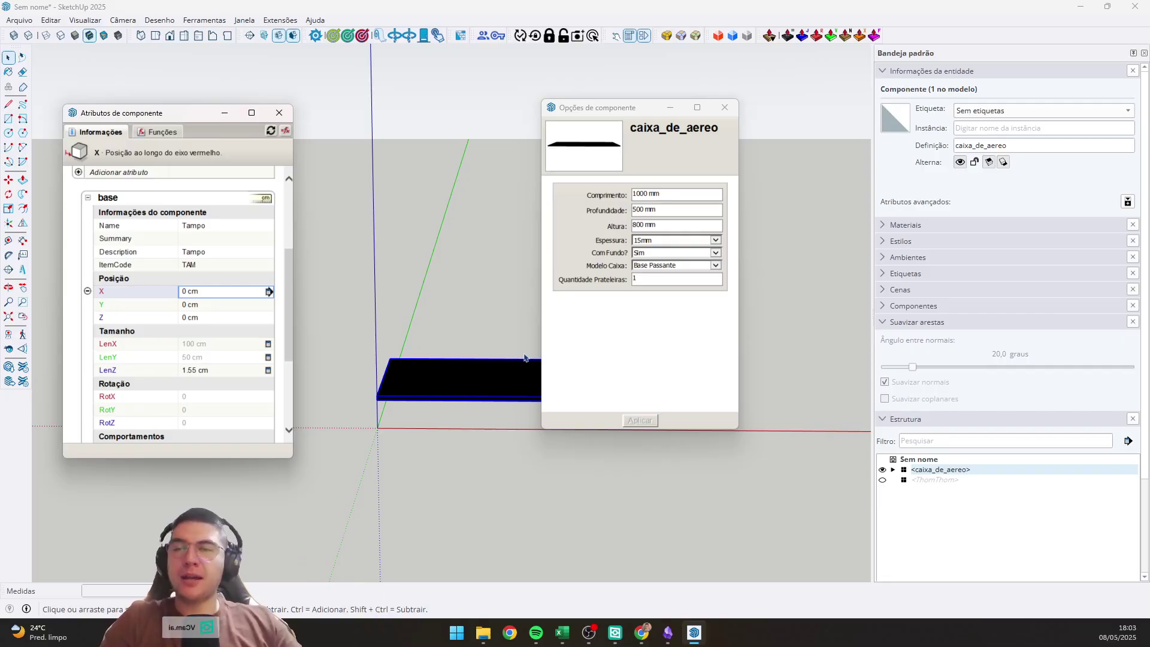
# Start the base board's LenX formula as =parent!lenx-if(or()).
pyautogui.moveTo(451, 336); pyautogui.dragTo(563, 365, button='middle')
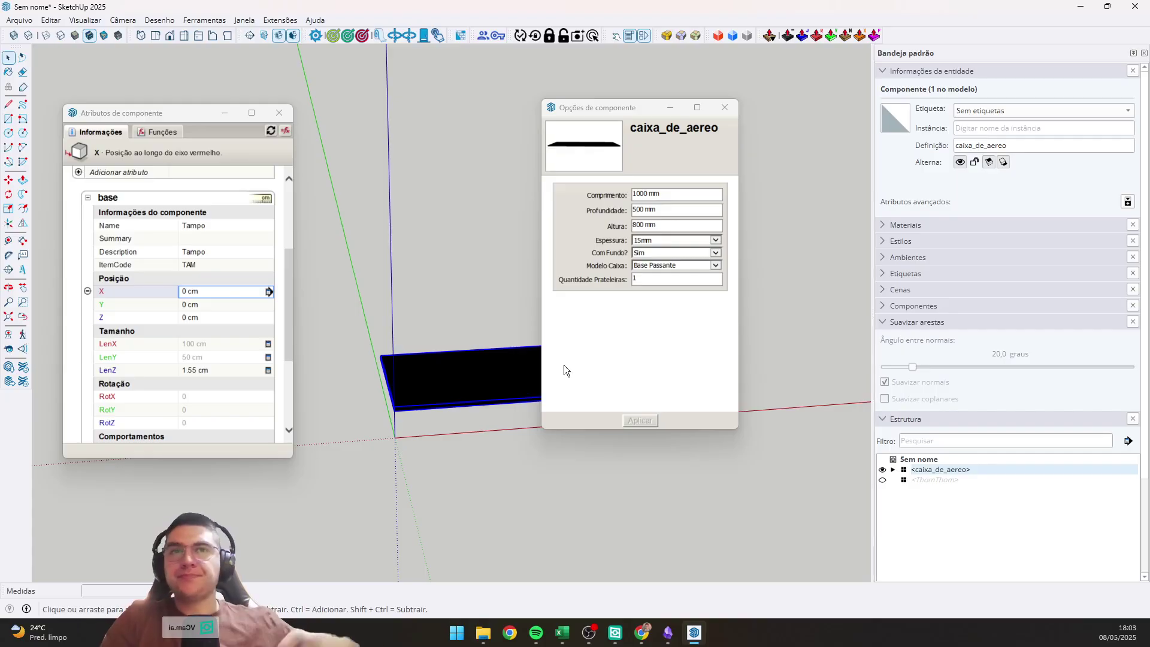
pyautogui.click(224, 342)
pyautogui.write('=')
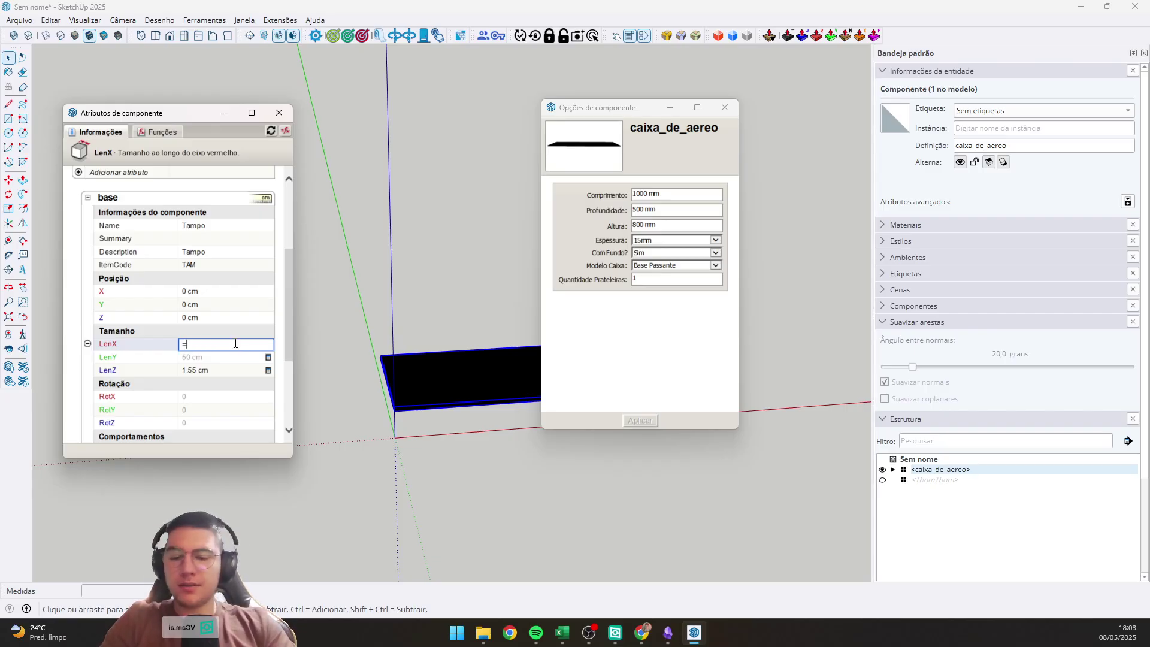
pyautogui.write('parent!lenx')
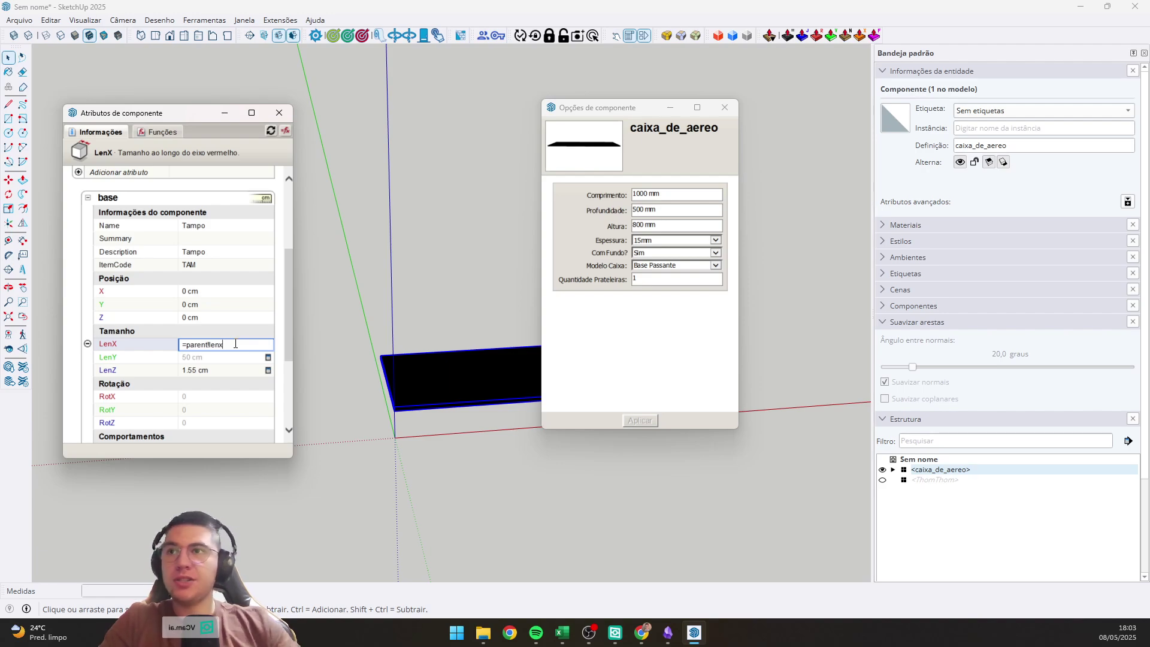
pyautogui.scroll(1, 604, 138)
pyautogui.scroll(3, 117, 280)
pyautogui.scroll(2, 118, 279)
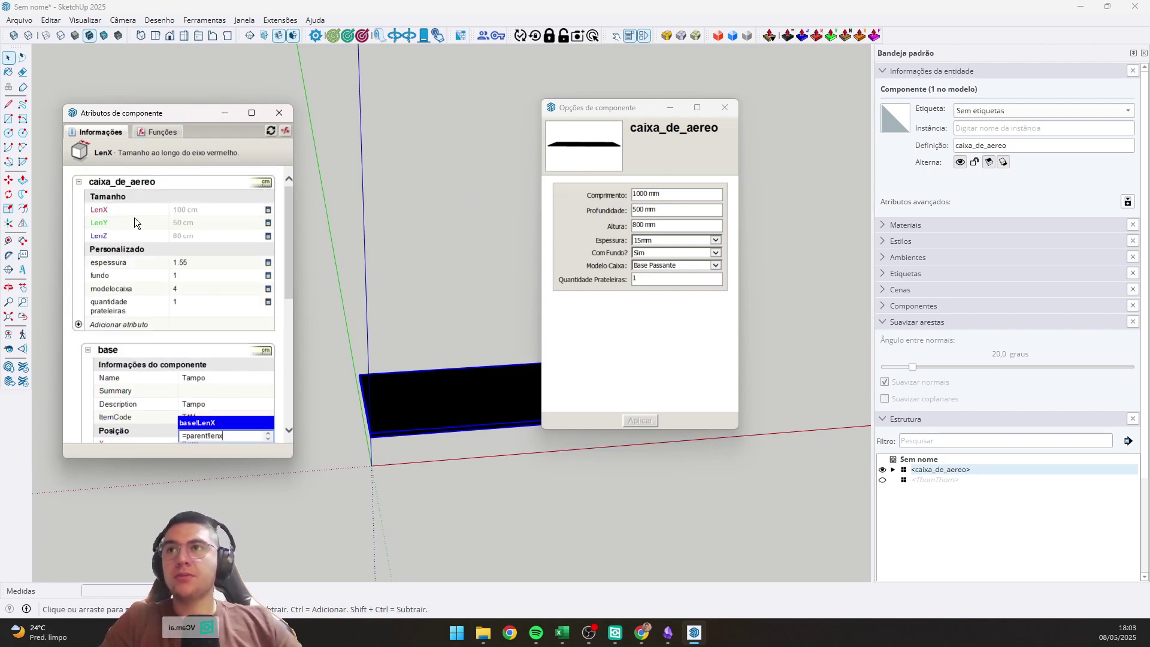
pyautogui.scroll(-3, 219, 297)
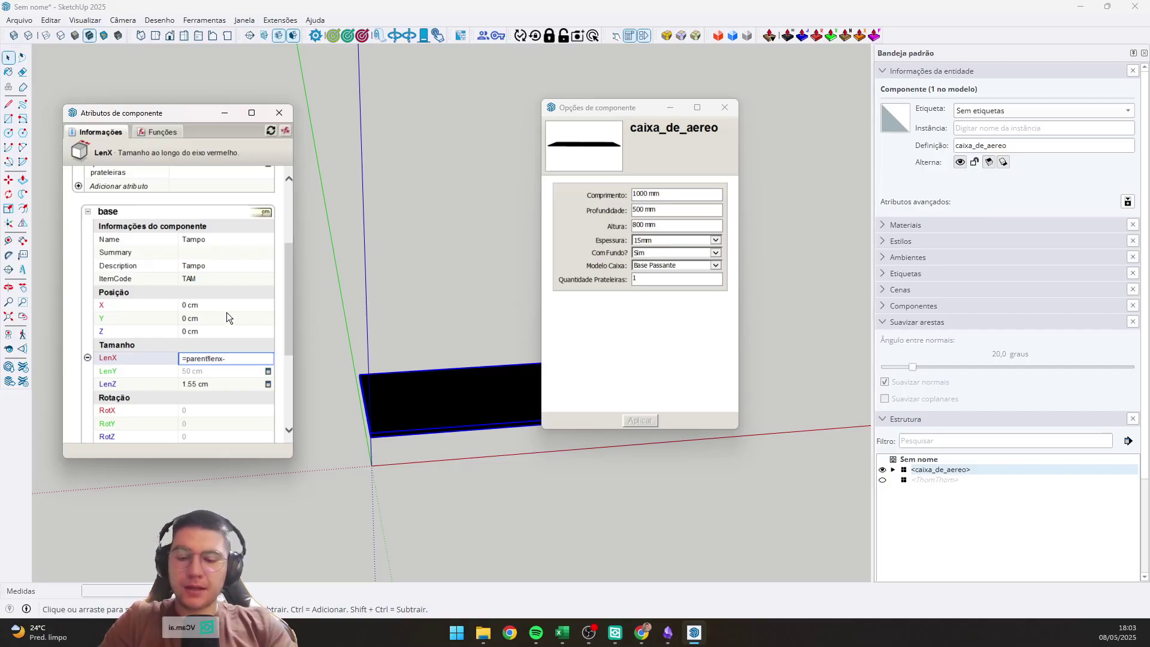
pyautogui.write('-if(')
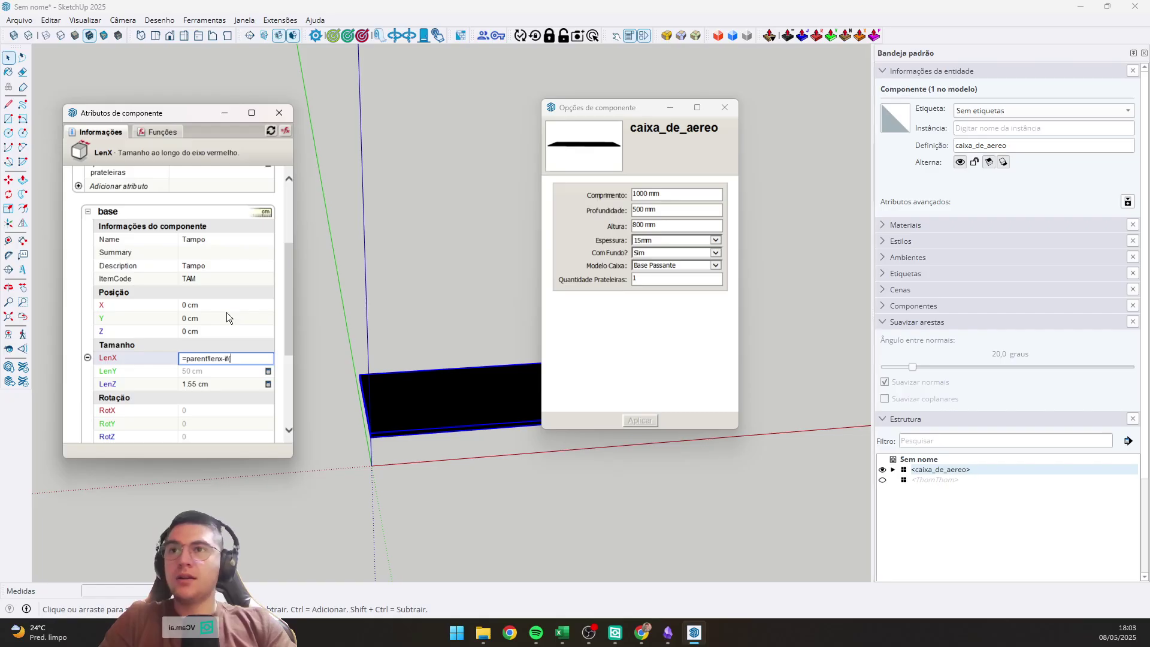
pyautogui.write('or())')
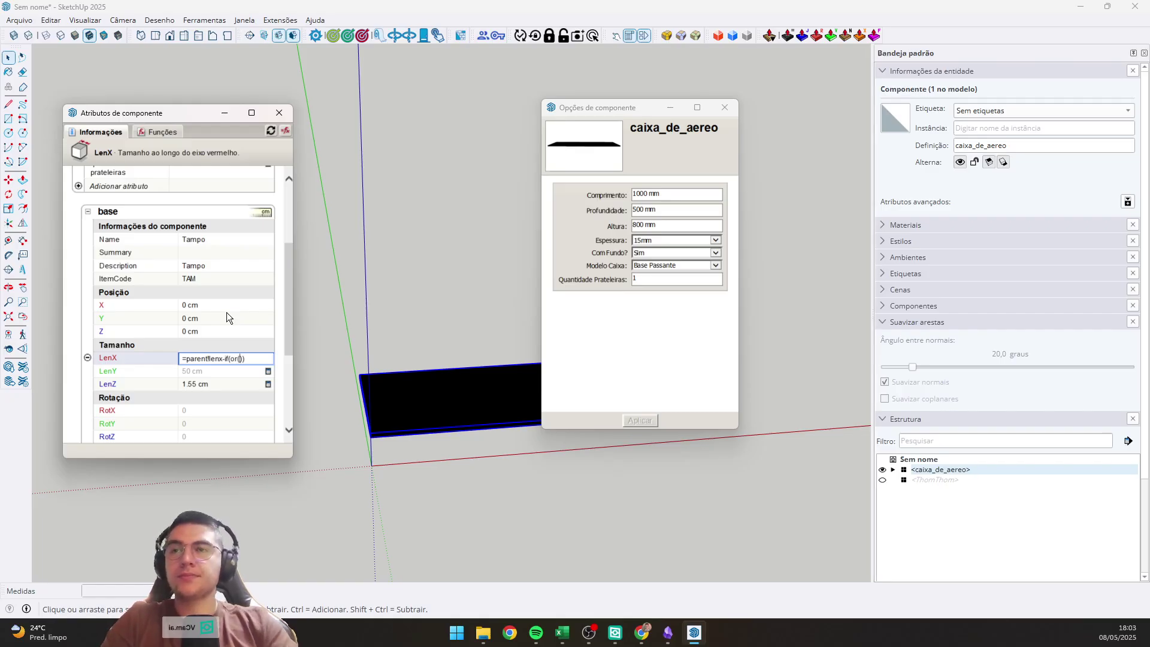
pyautogui.write('lenx')
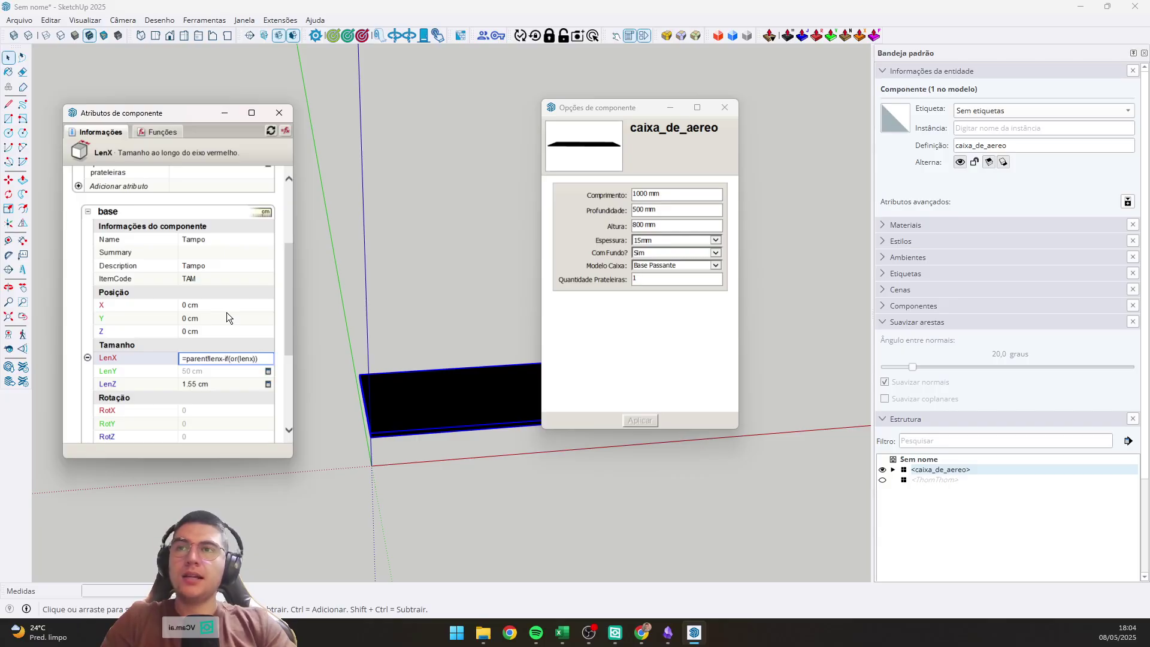
pyautogui.press('BackSpace')
pyautogui.press('BackSpace')
pyautogui.press('BackSpace')
pyautogui.press('BackSpace')
# Enter parent!modelocaixa=1 as the first OR condition in the base board's LenX formula.
pyautogui.write('parent!')
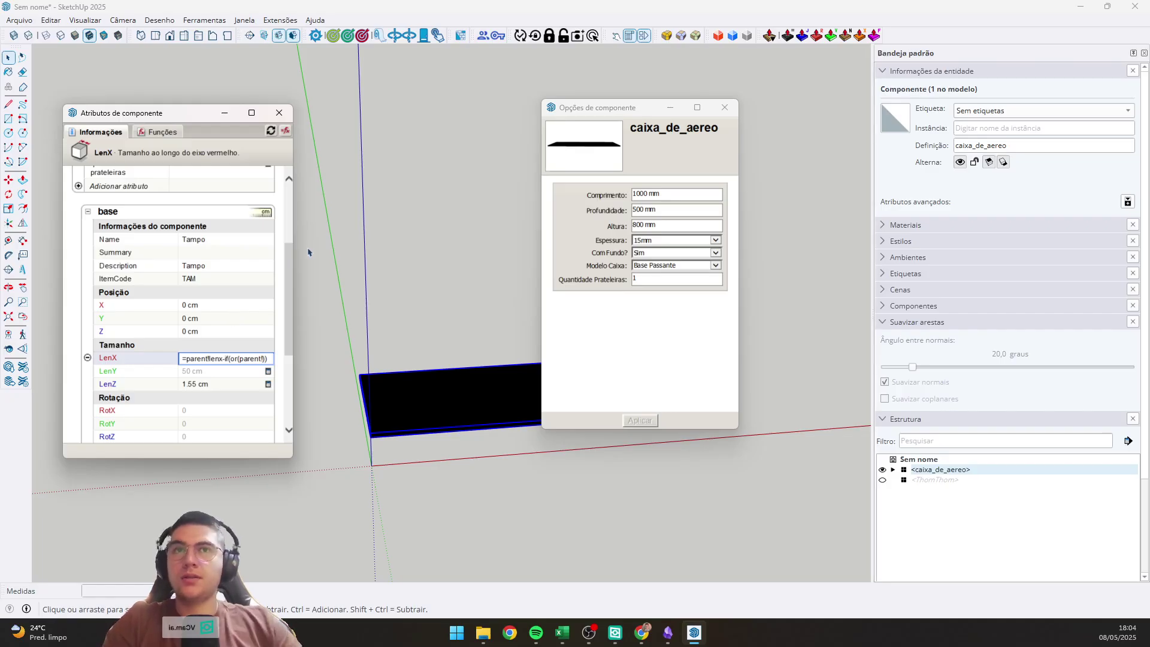
pyautogui.scroll(1, 309, 249)
pyautogui.scroll(3, 246, 257)
pyautogui.write('!modeloca')
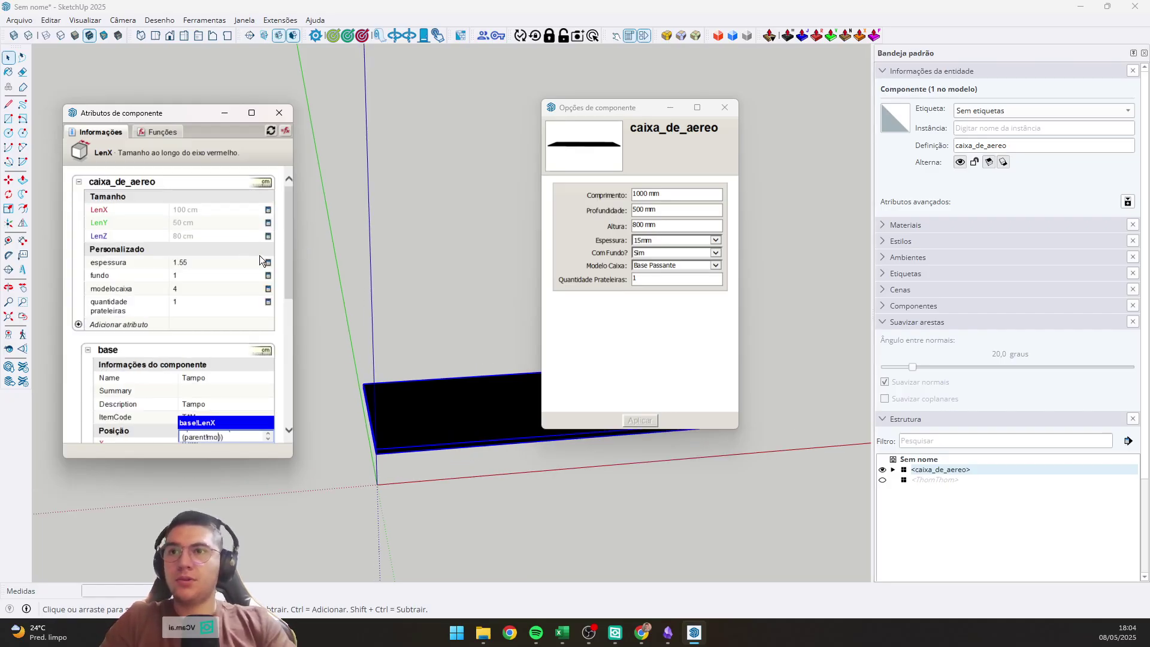
pyautogui.write('ixa=')
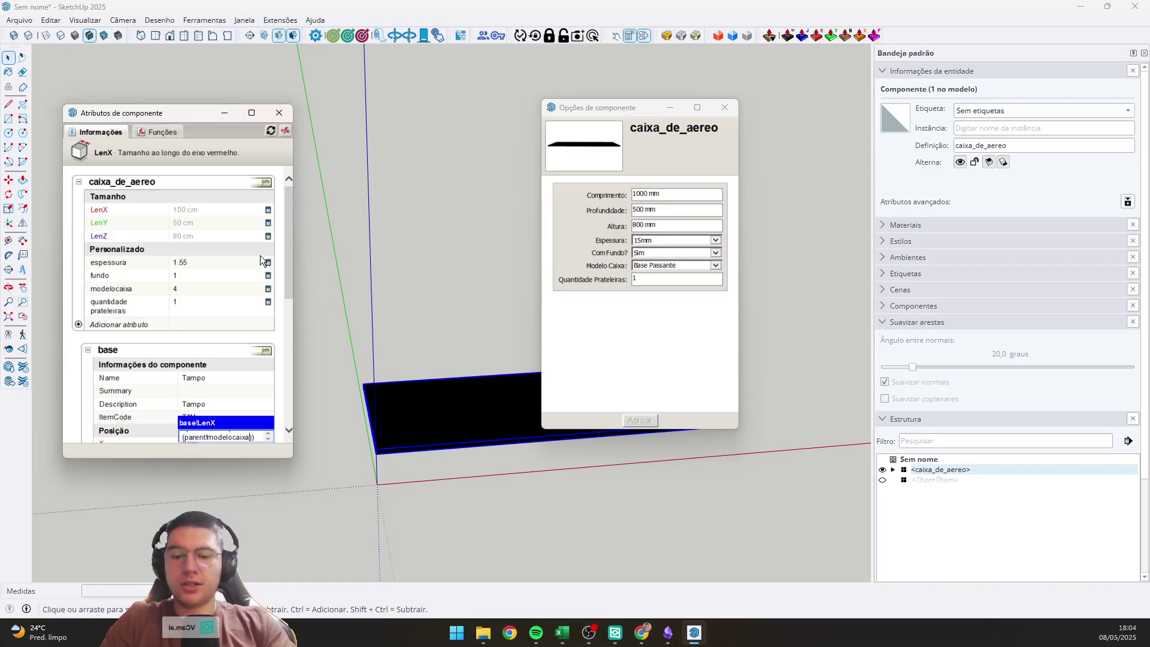
pyautogui.write('1')
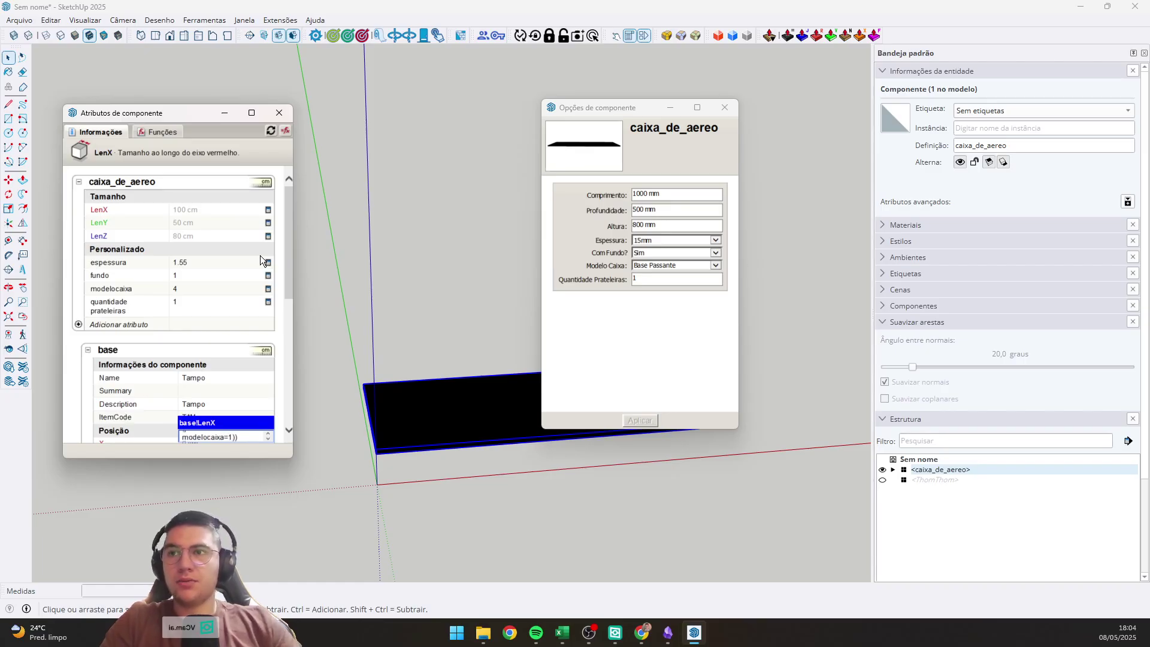
# Add modelocaixa=3 as the second OR condition in the base board's LenX formula, separated by a comma.
pyautogui.write(',')
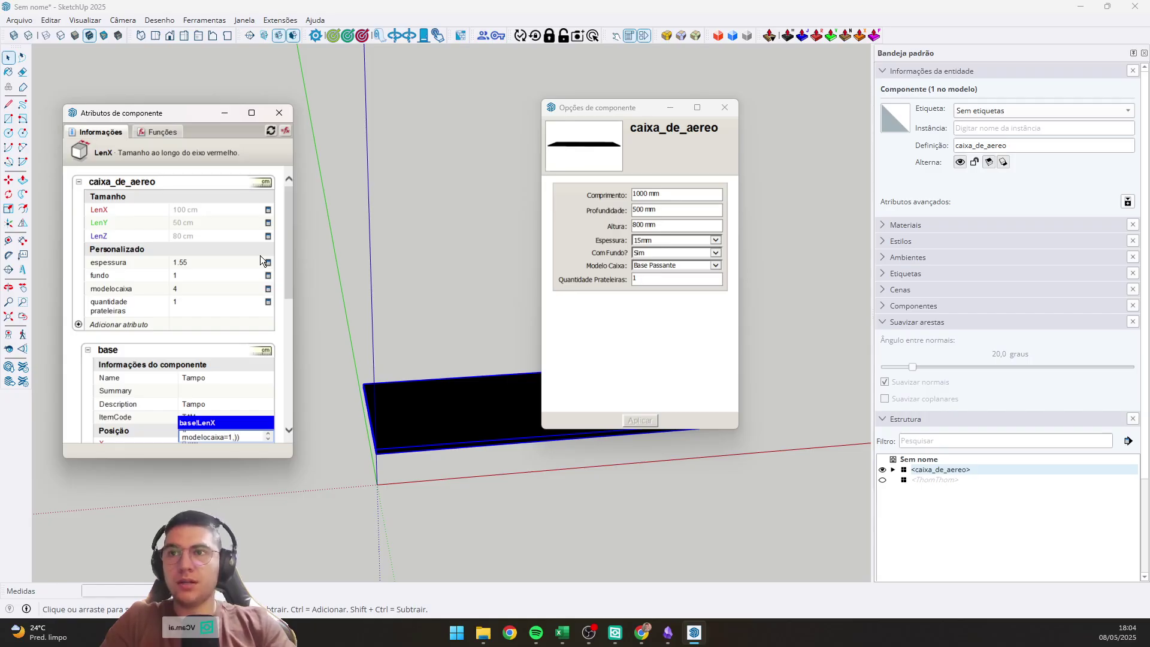
pyautogui.write('modelocai')
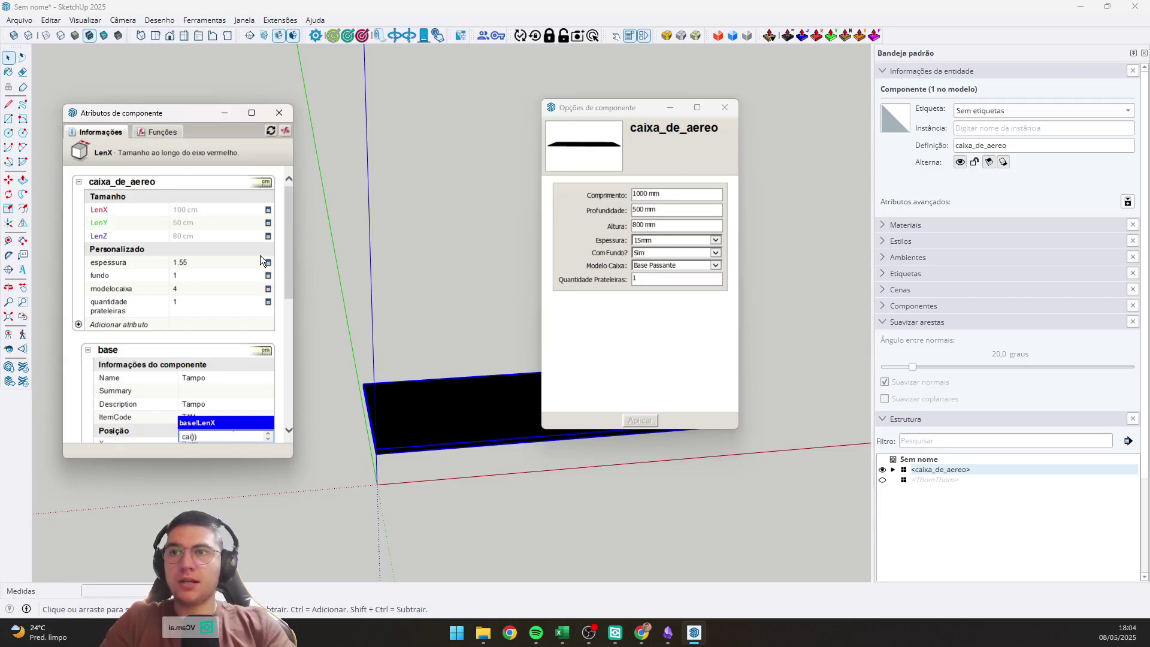
pyautogui.write('xa=3')
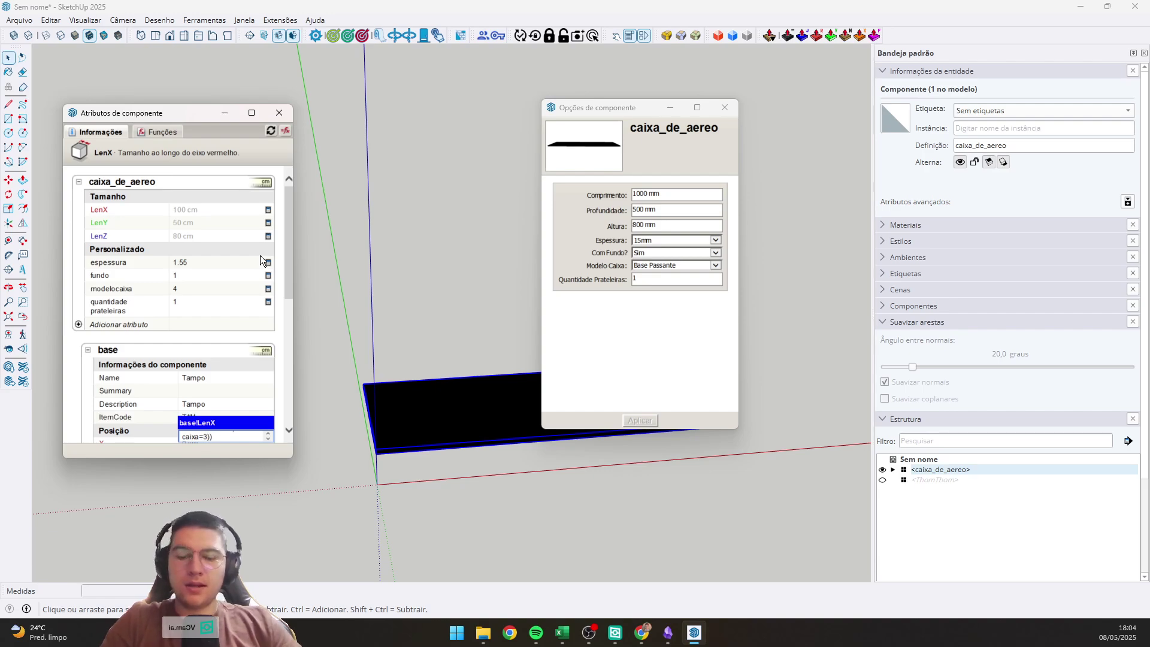
# Complete the base board's LenX formula with parent!espessura*2 as the true result and 0 as the false result.
pyautogui.scroll(-3, 204, 381)
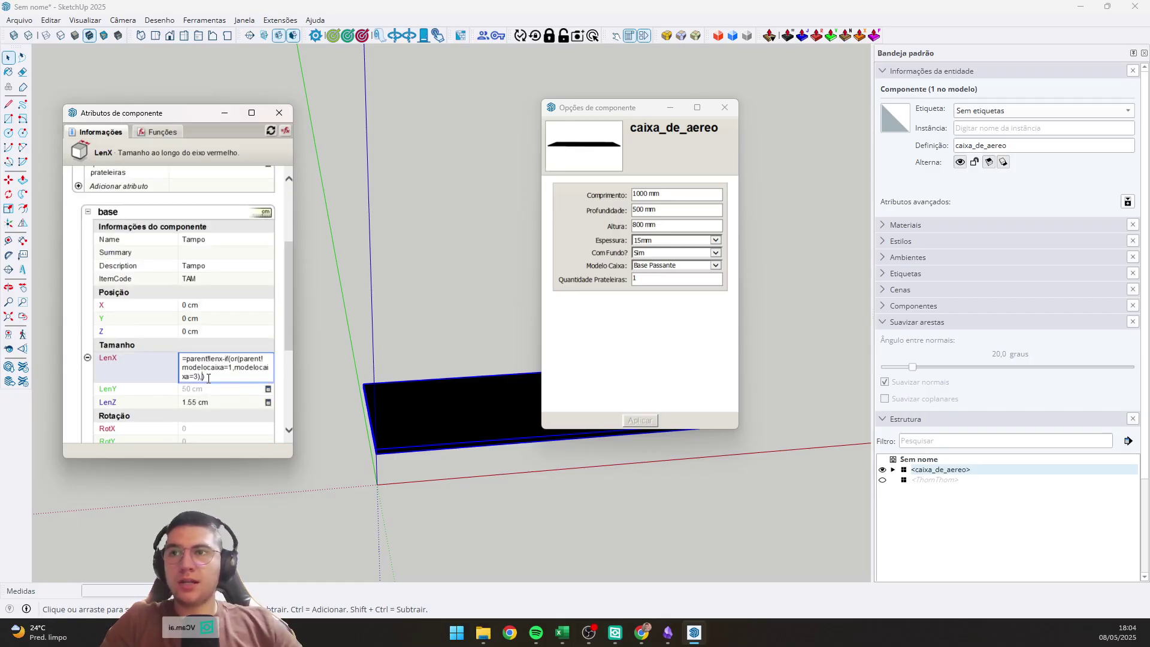
pyautogui.write('parent!es')
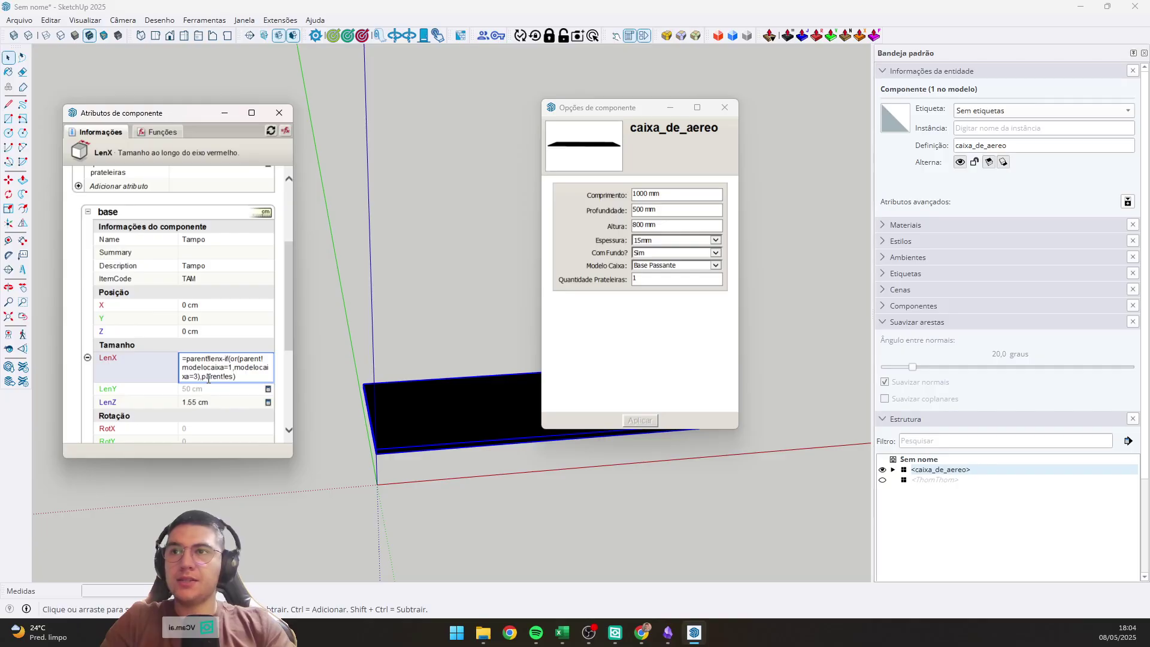
pyautogui.write('pessur')
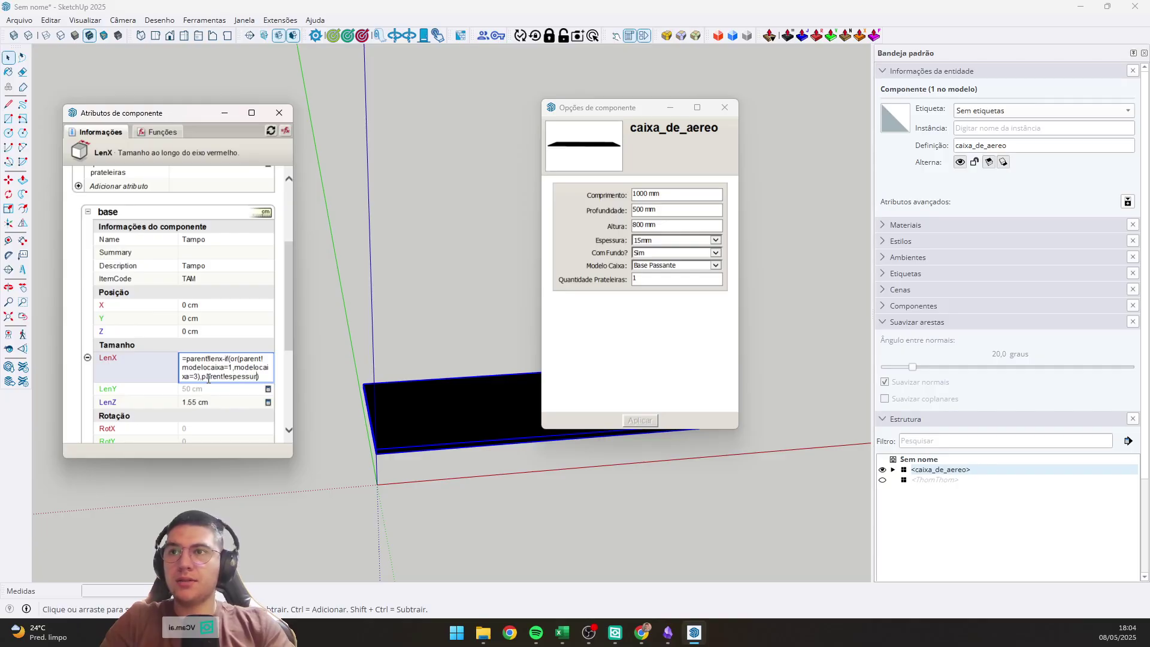
pyautogui.write('a*2')
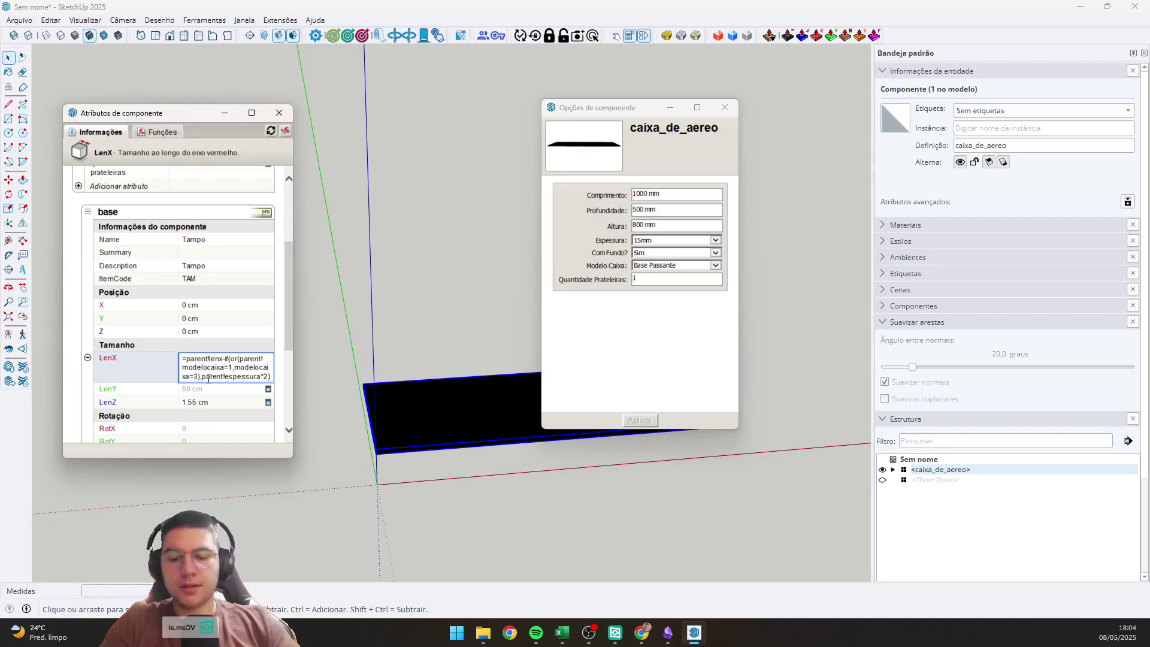
pyautogui.write(',0')
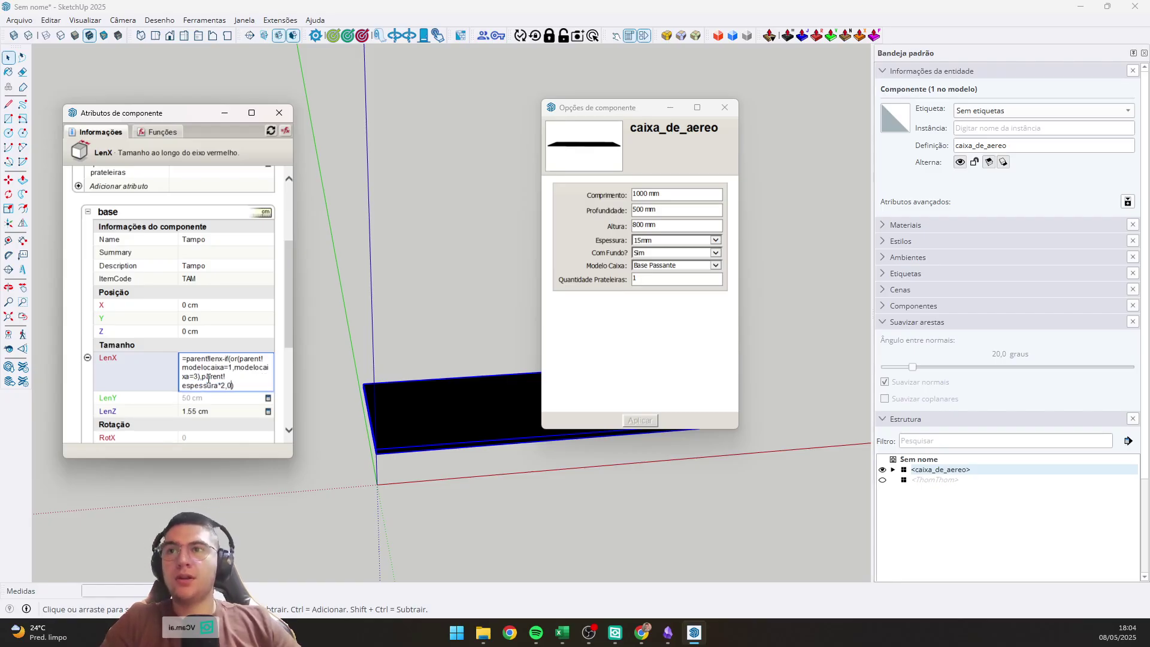
pyautogui.press('Return')
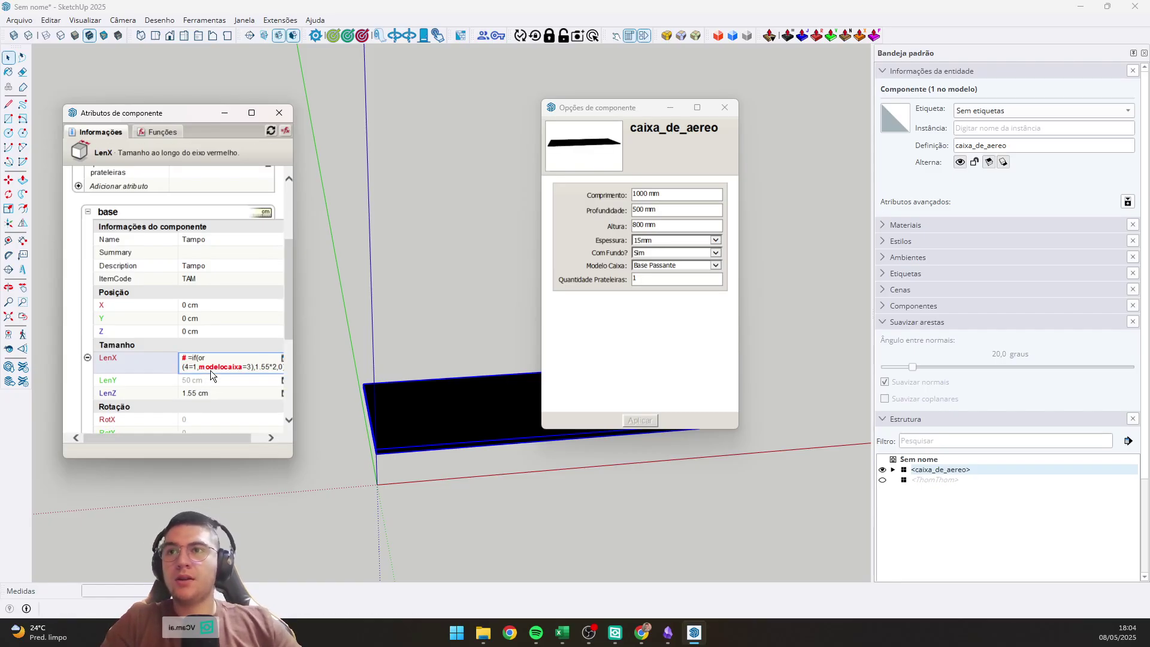
# Correct the second OR condition in the base board's LenX formula to parent!modelocaixa=3.
pyautogui.click(211, 371)
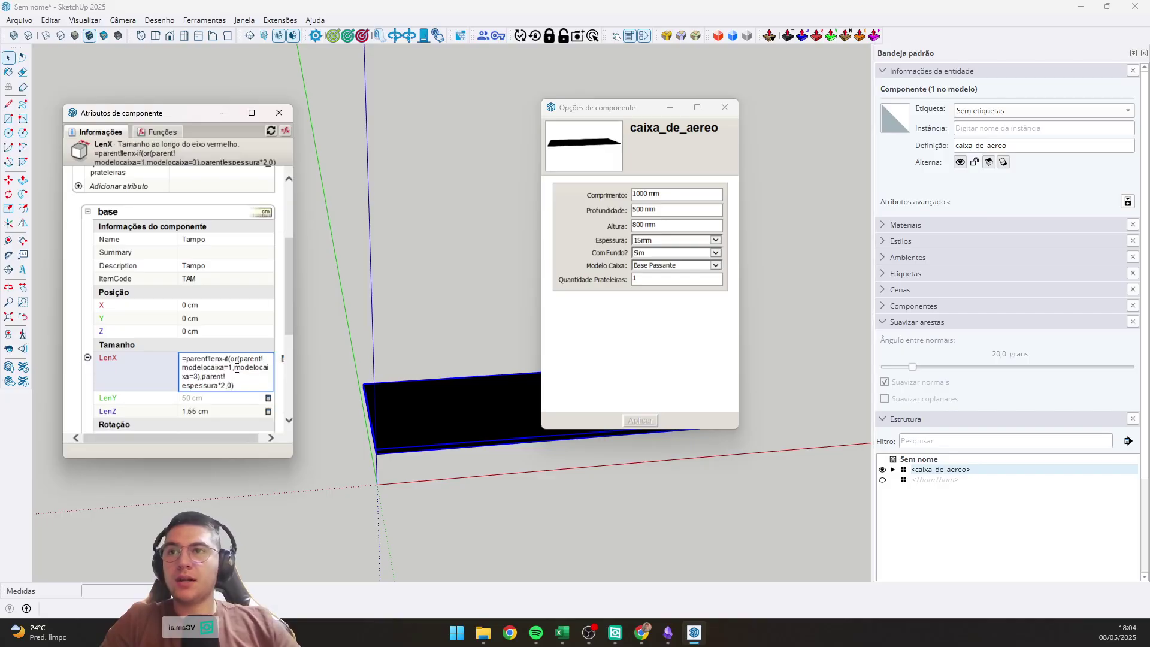
pyautogui.write('parent!')
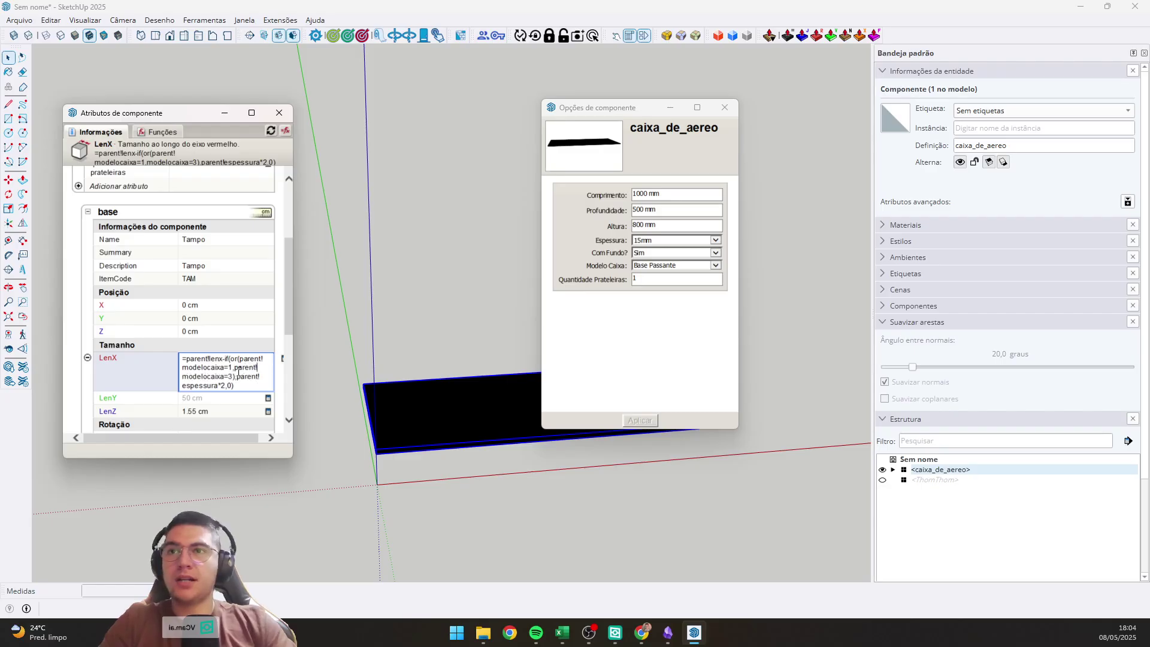
pyautogui.press('Return')
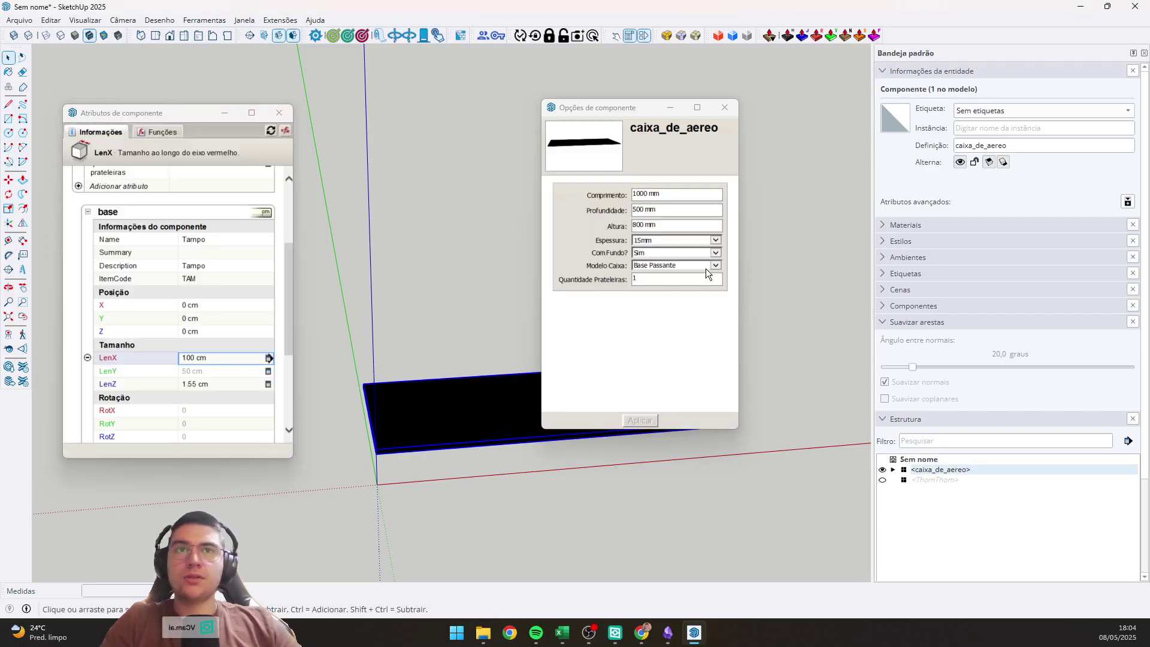
# Test the base board's LenX formula by applying the Tampo Passante and Lateral Passante box models in turn.
pyautogui.click(706, 268)
pyautogui.click(703, 256)
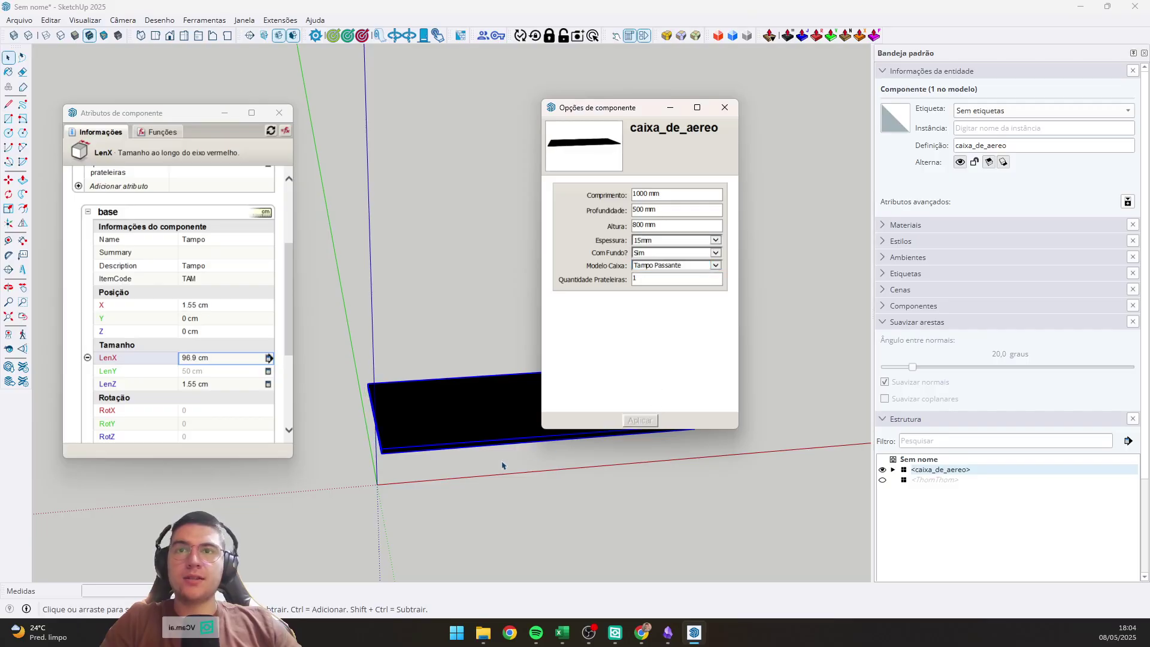
pyautogui.click(681, 265)
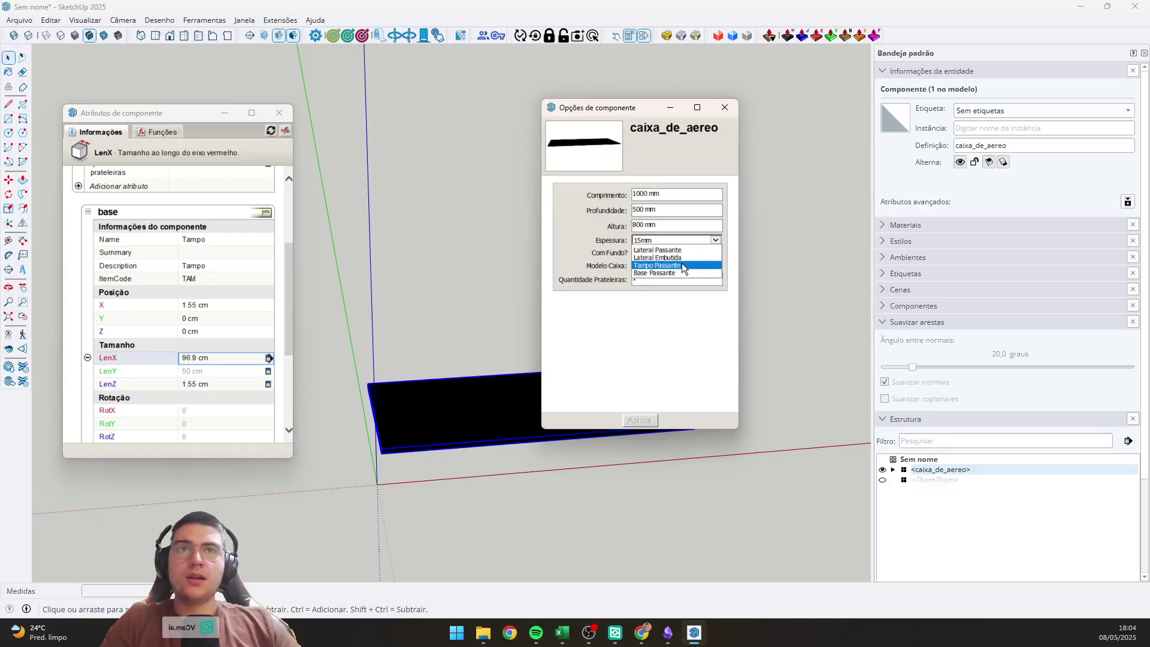
pyautogui.click(671, 250)
pyautogui.click(650, 421)
pyautogui.moveTo(488, 455); pyautogui.dragTo(454, 378, button='middle')
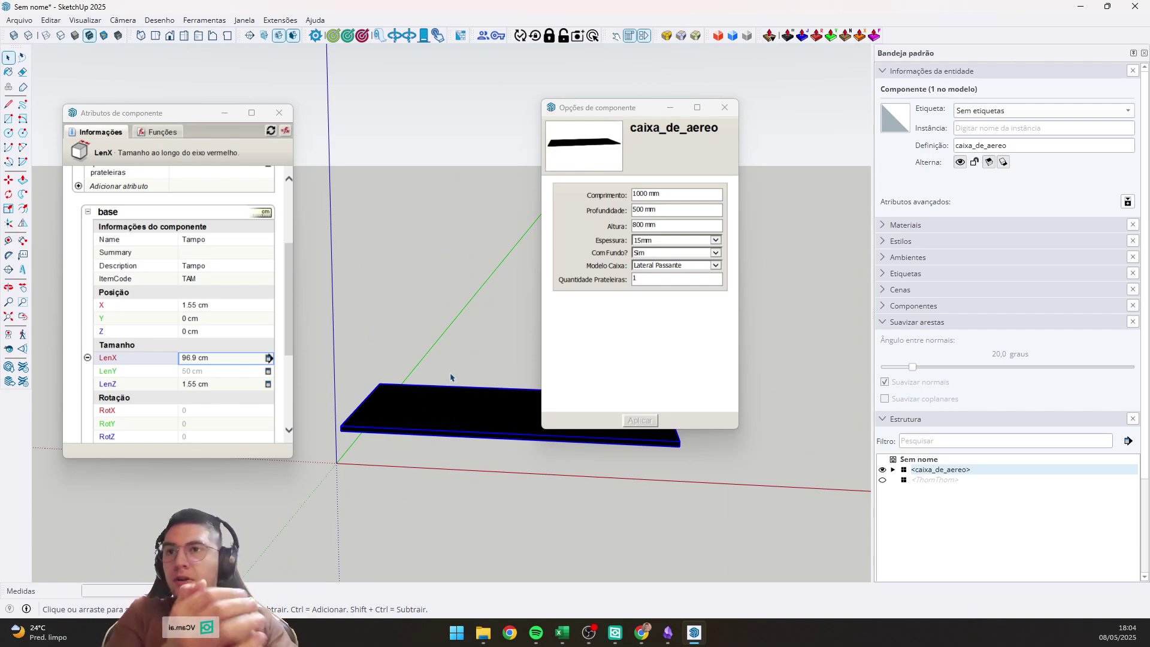
# Set the base board's LenY formula to =parent!leny.
pyautogui.click(216, 375)
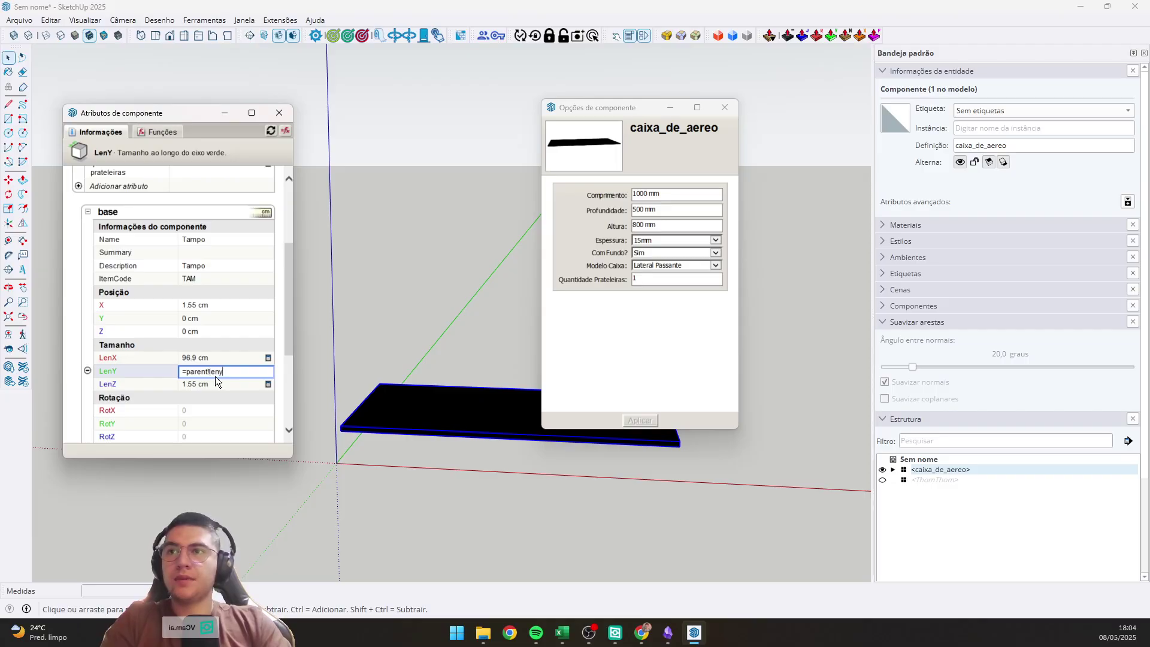
pyautogui.press('Return')
pyautogui.moveTo(407, 468); pyautogui.dragTo(435, 454, button='middle')
# Set the base board's RotX, RotY and RotZ attributes to 0.
pyautogui.scroll(-3, 251, 343)
pyautogui.click(195, 275)
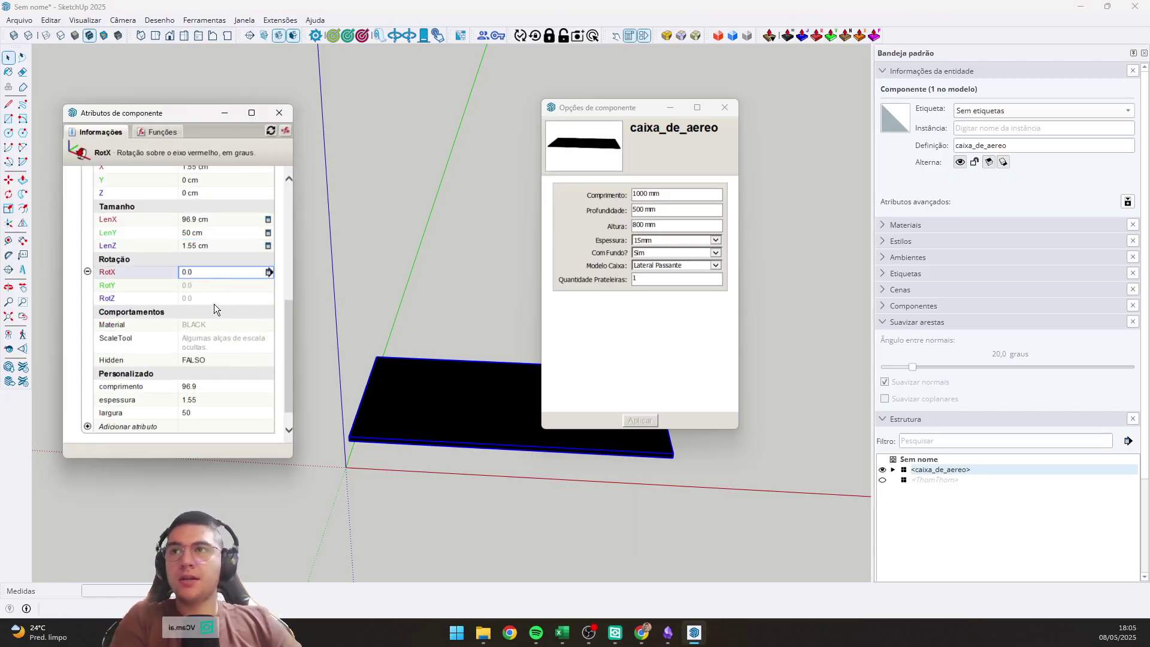
pyautogui.click(196, 285)
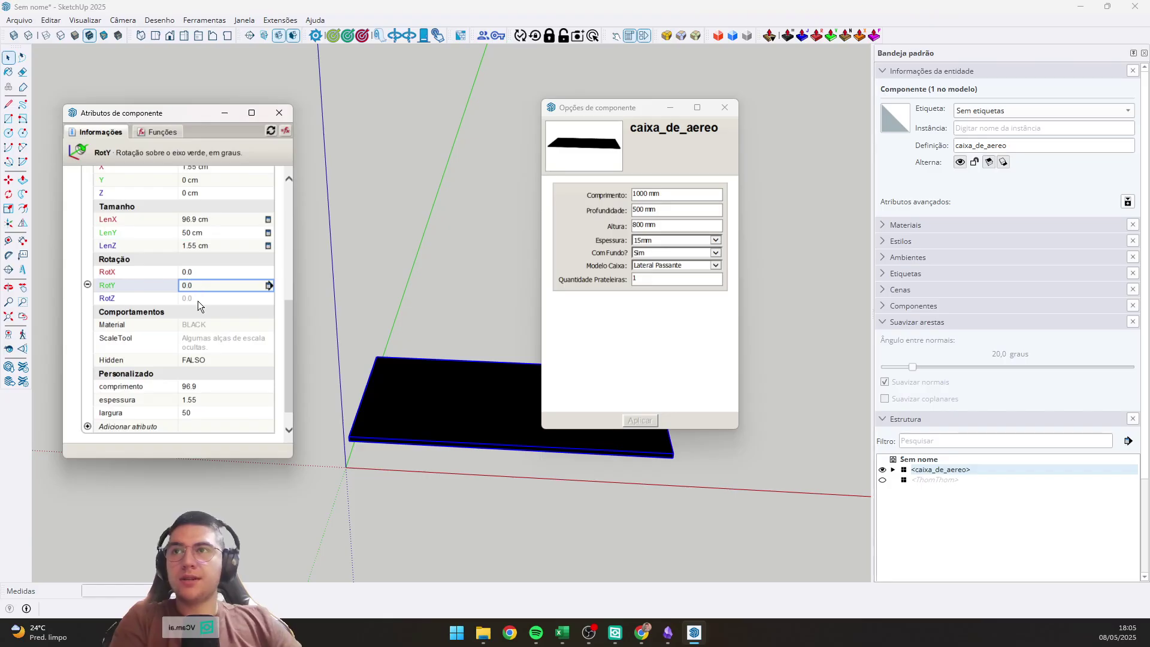
pyautogui.click(198, 300)
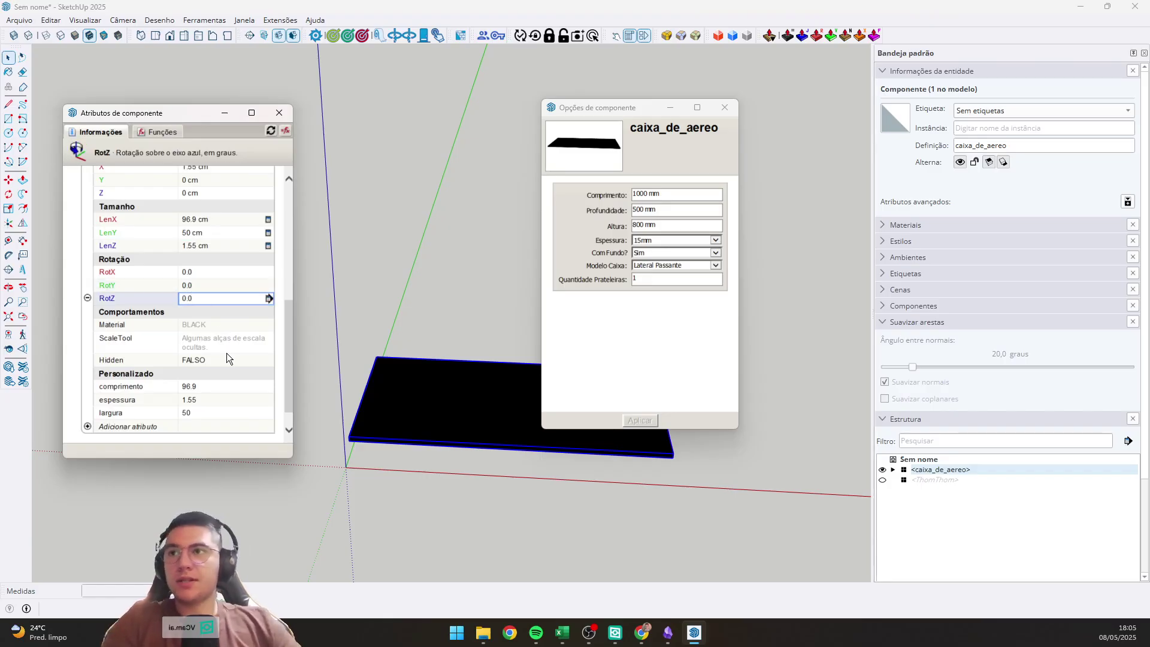
# Set the base board's Material attribute to RED.
pyautogui.click(210, 323)
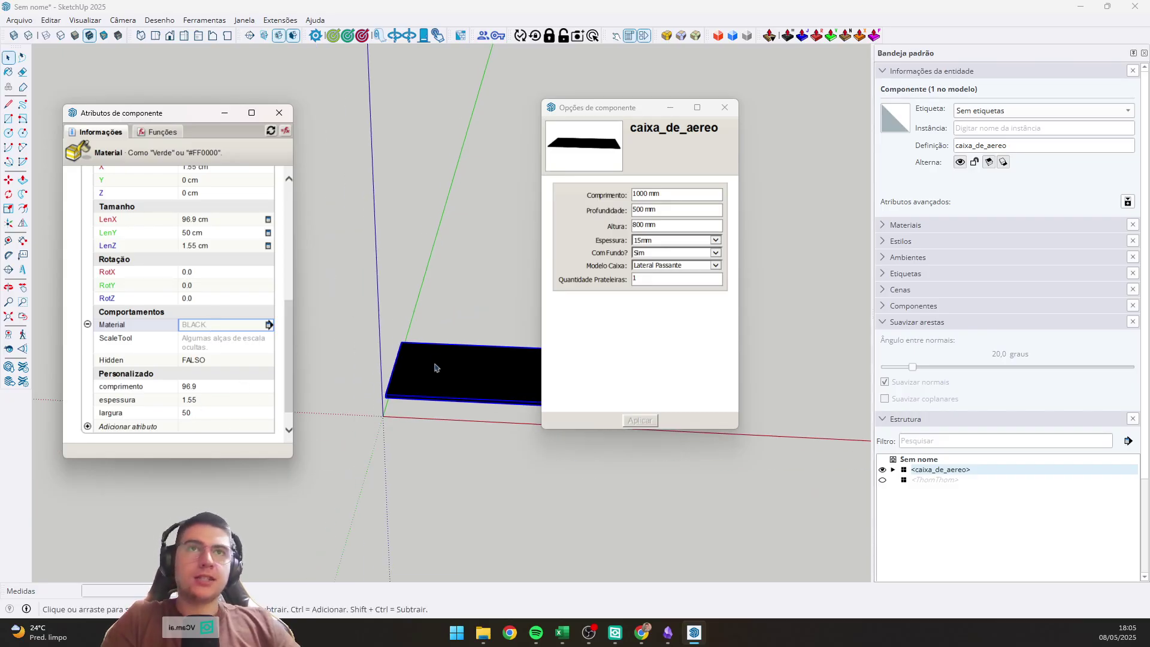
pyautogui.moveTo(437, 367); pyautogui.dragTo(327, 335, button='middle')
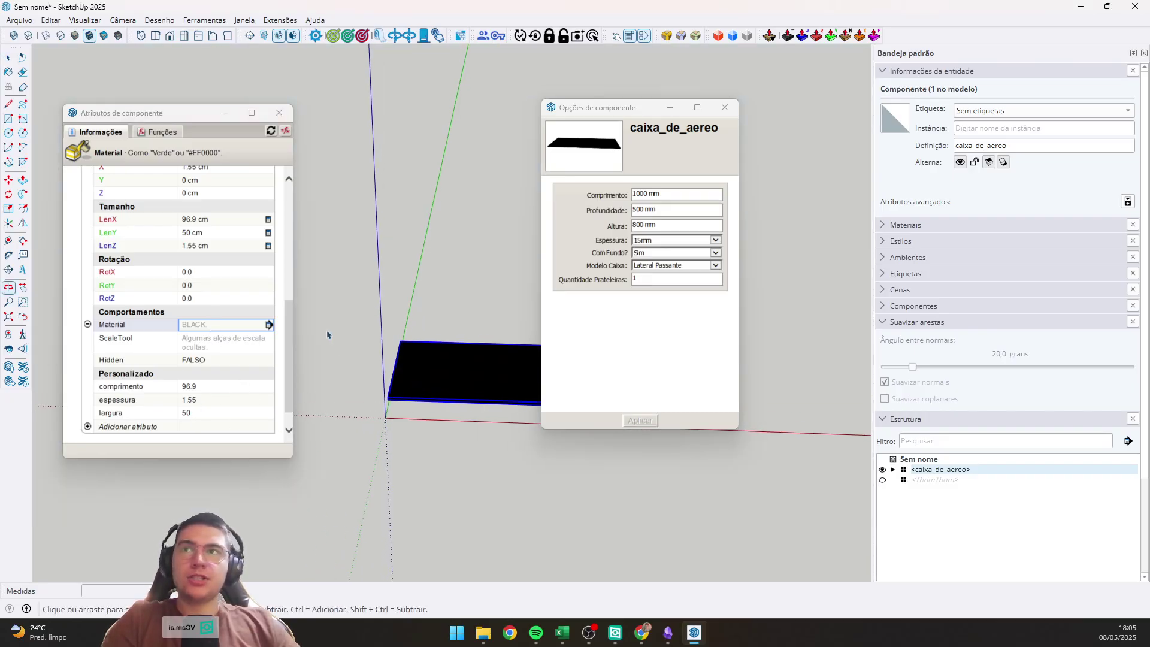
pyautogui.click(232, 325)
pyautogui.write('RED')
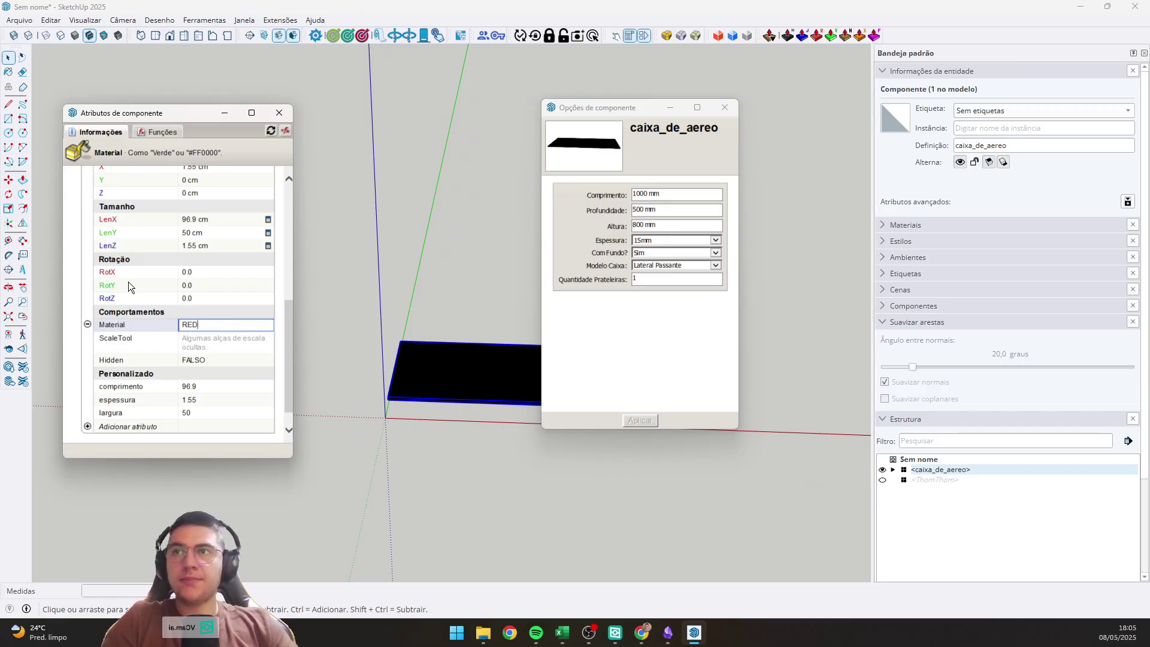
pyautogui.press('Return')
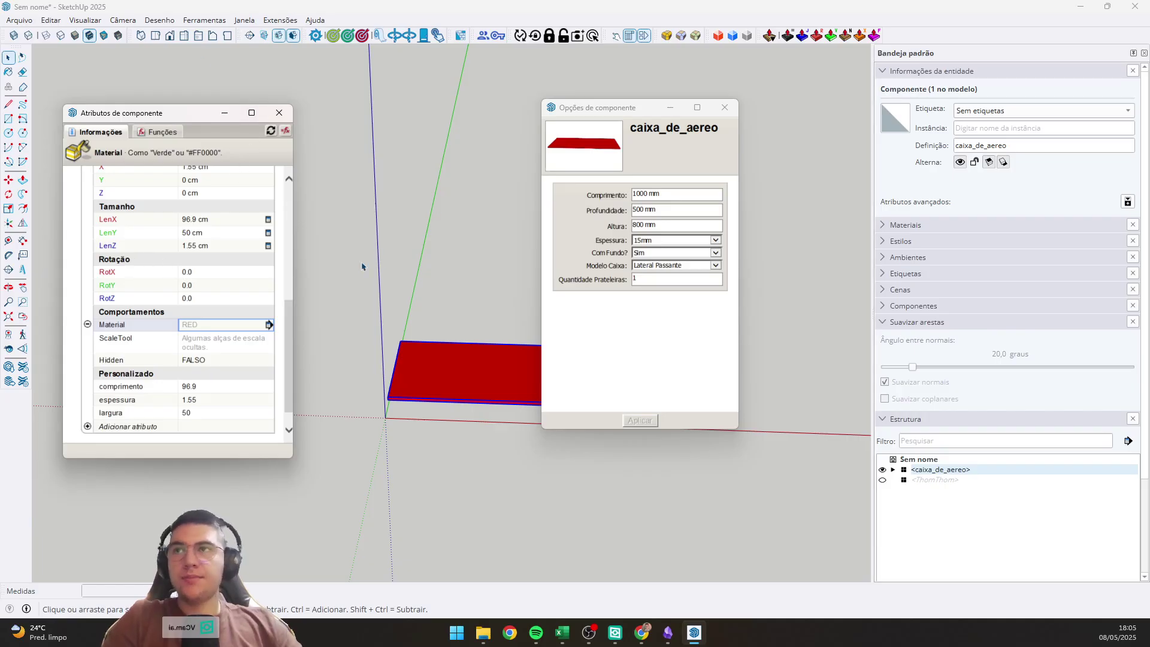
pyautogui.scroll(-3, 245, 273)
pyautogui.moveTo(315, 330); pyautogui.dragTo(321, 345, button='middle')
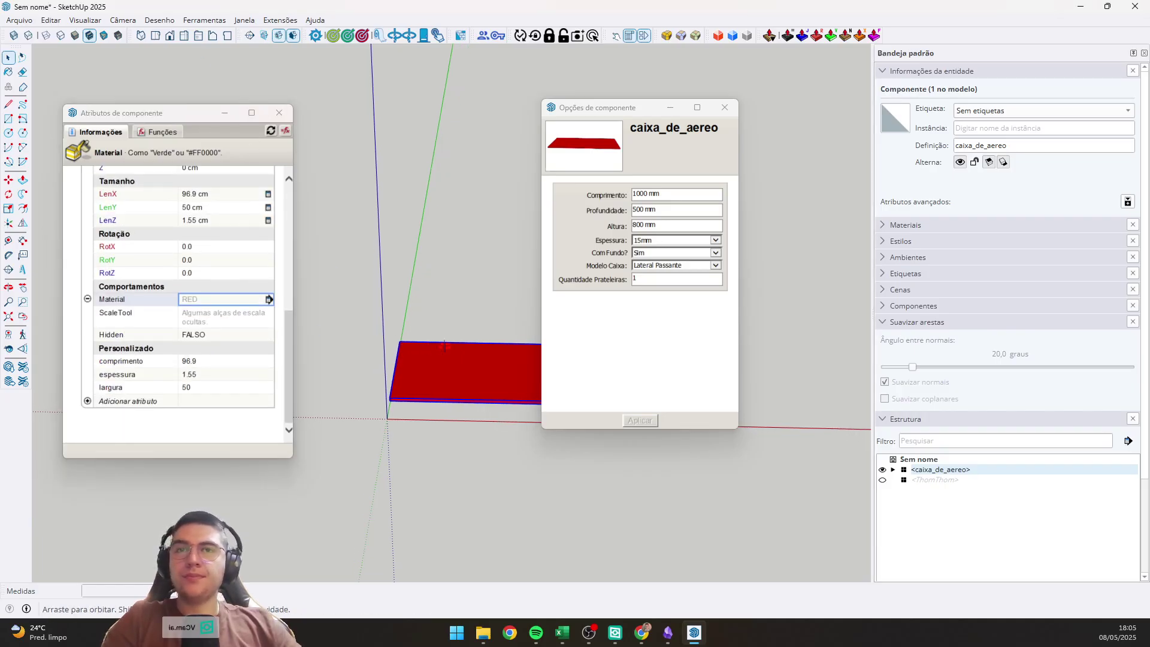
# Select the base board inside caixa_de_aereo and copy it about 501 mm along the green axis with the Move tool.
pyautogui.click(894, 469)
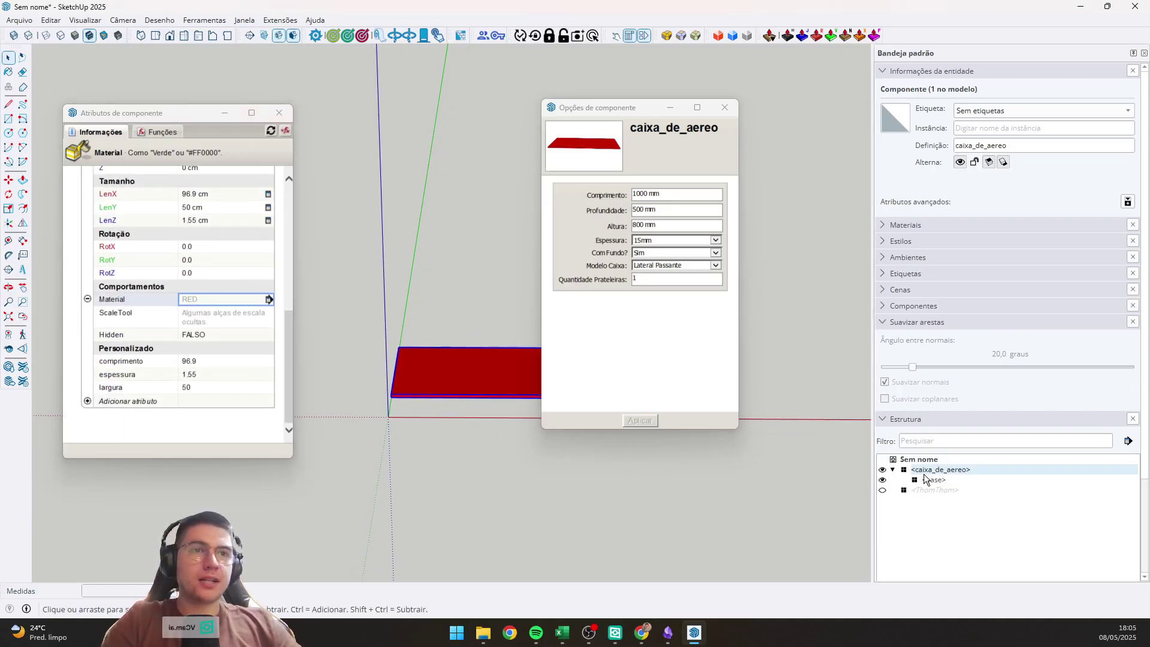
pyautogui.click(930, 479)
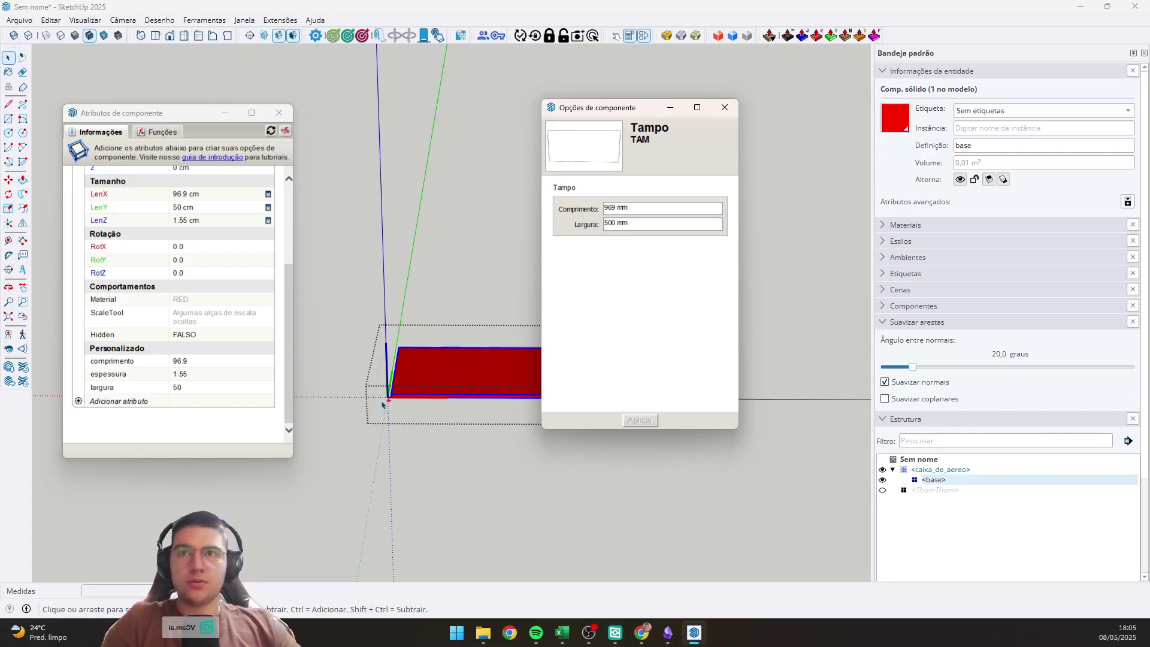
pyautogui.rightClick(431, 381)
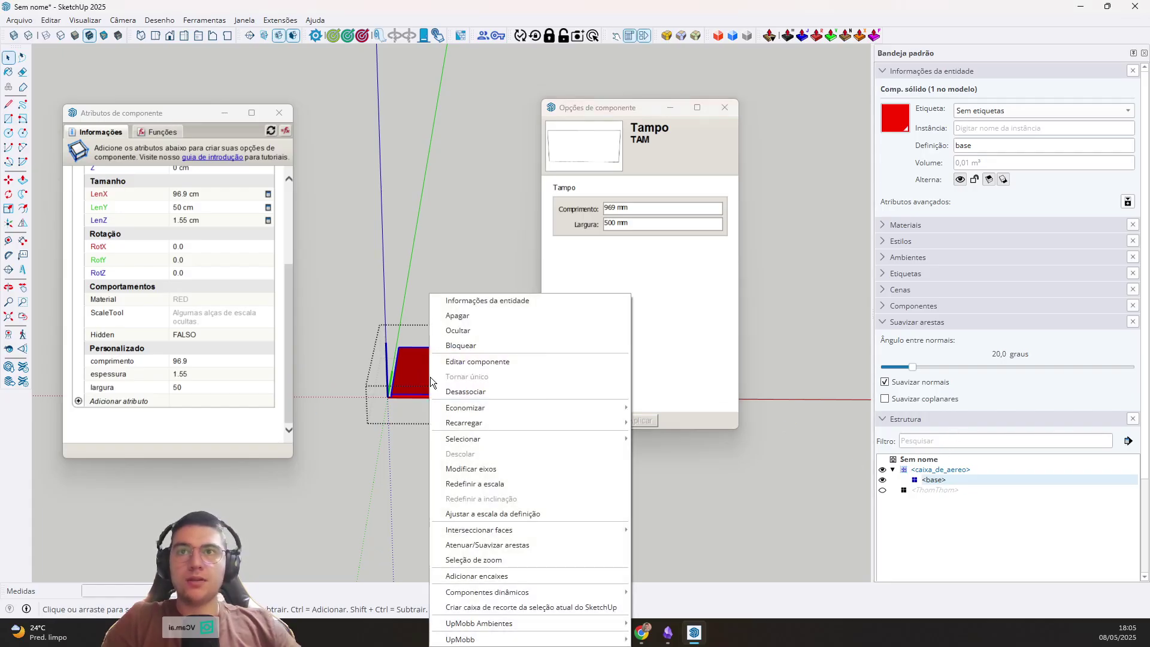
pyautogui.press('Escape')
pyautogui.press('m')
pyautogui.click(451, 352)
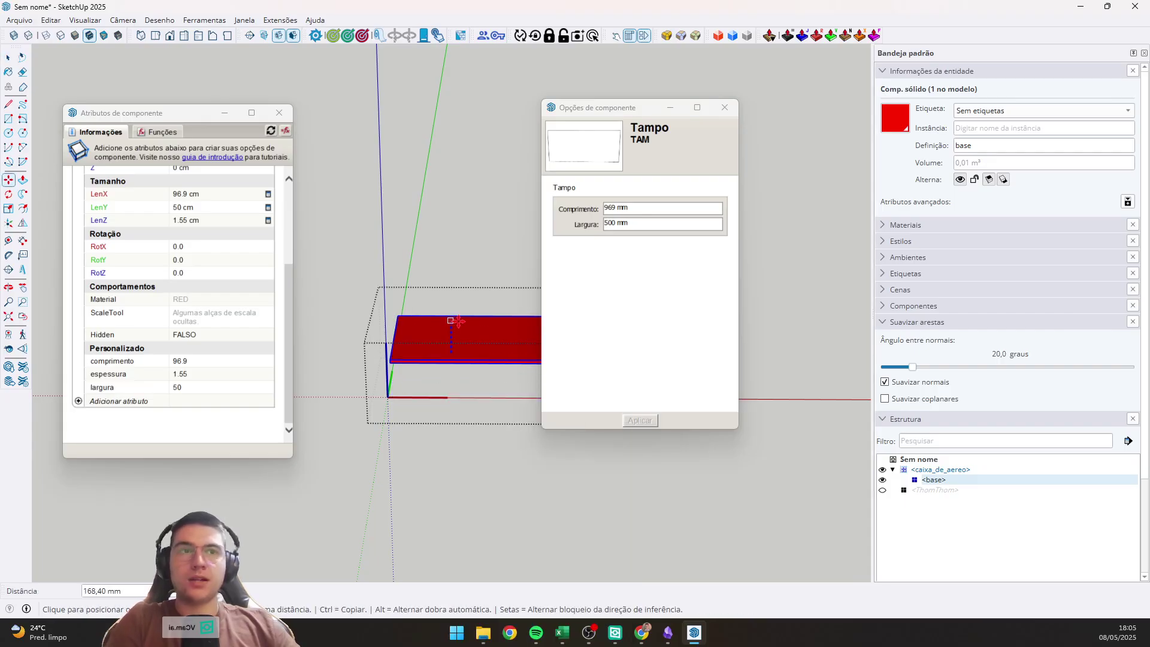
pyautogui.press('Escape')
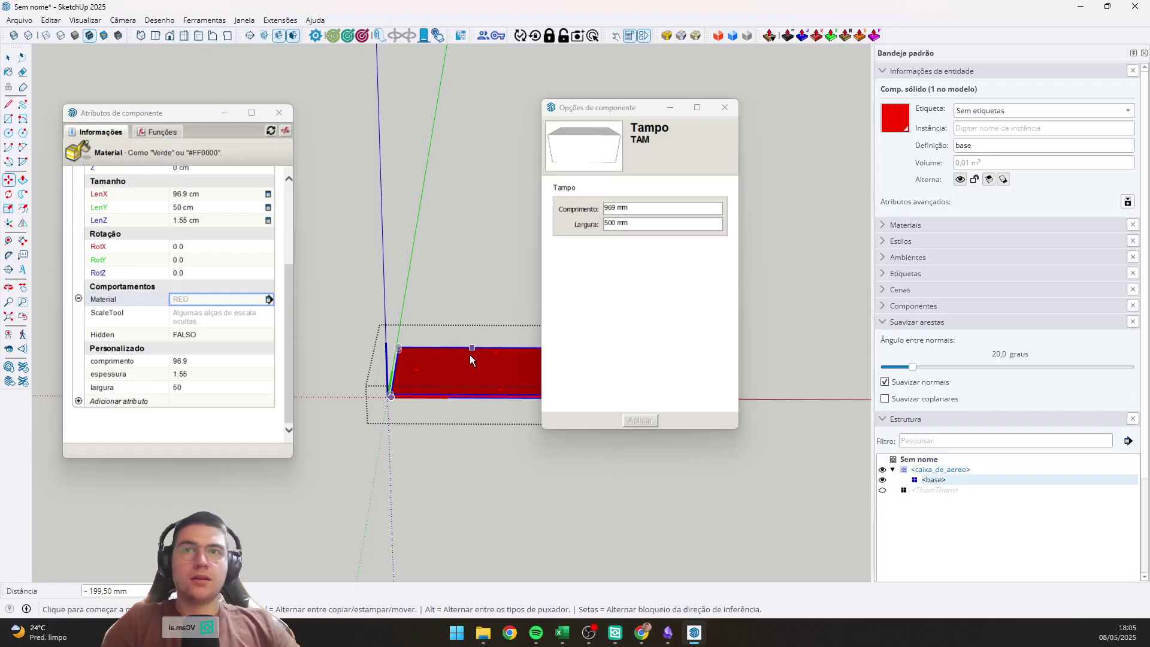
pyautogui.click(456, 372)
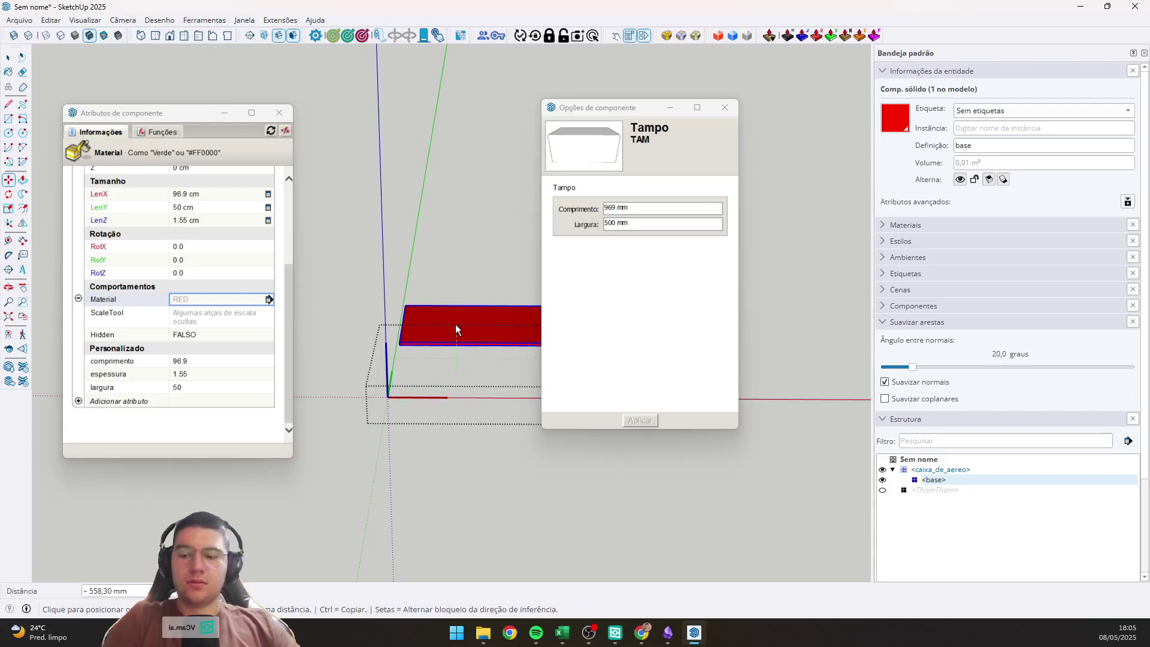
pyautogui.click(452, 328)
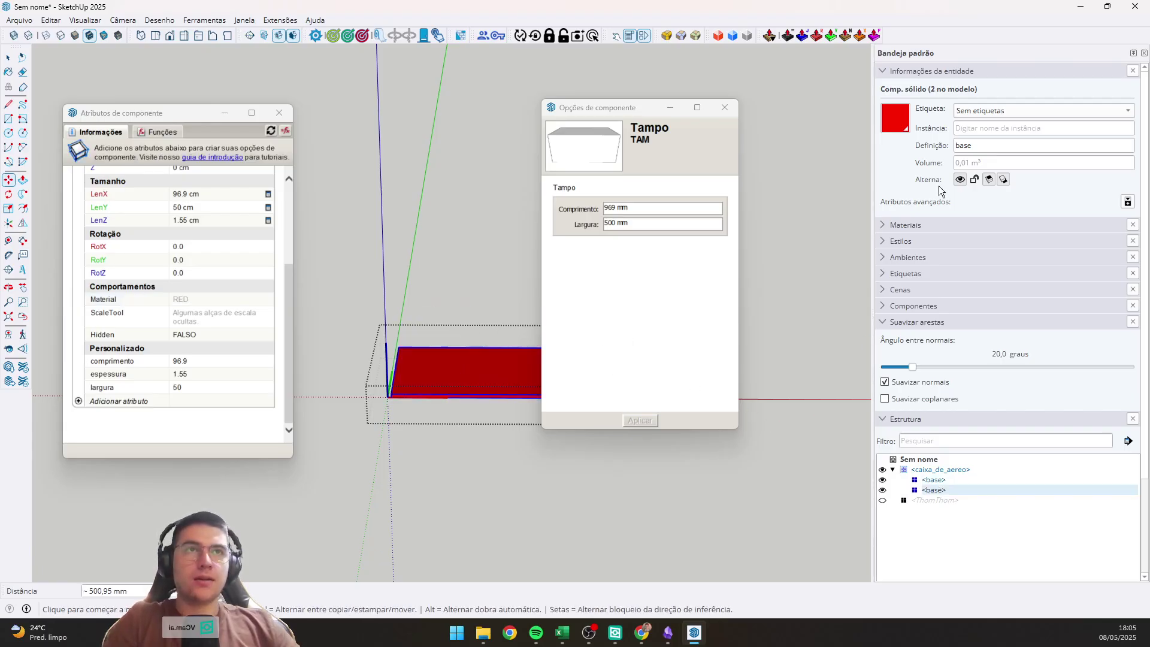
# Rename the copied board's definition as tampo.
pyautogui.doubleClick(987, 147)
pyautogui.write('tampo')
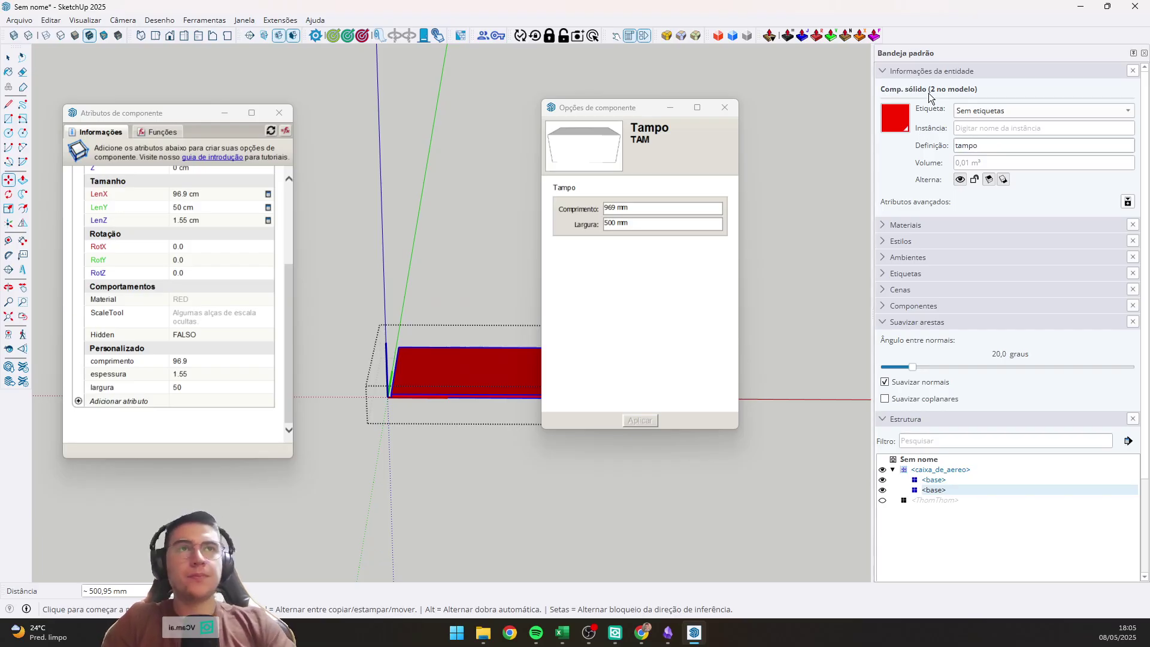
pyautogui.press('Return')
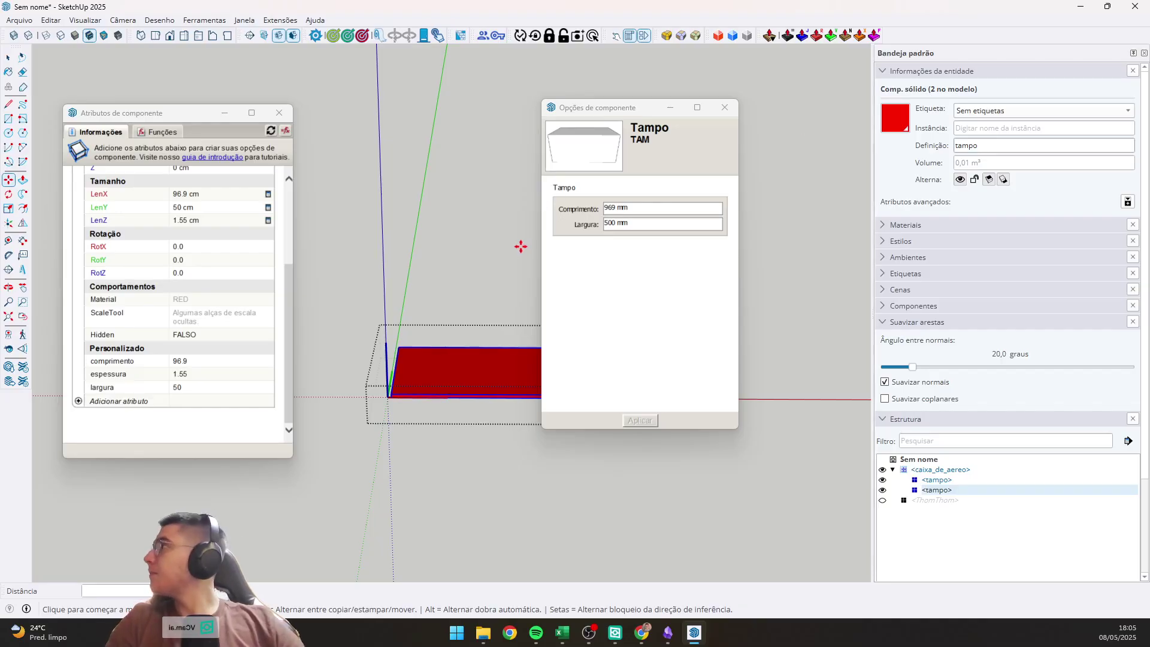
pyautogui.click(589, 632)
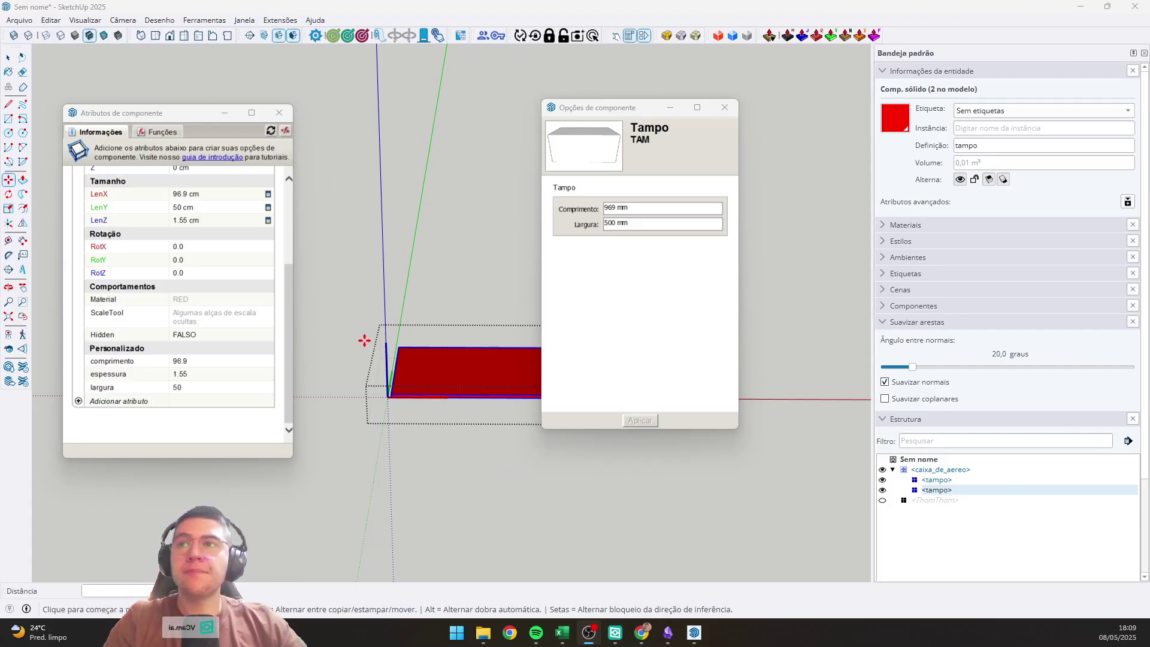
pyautogui.moveTo(365, 340); pyautogui.dragTo(382, 290)
pyautogui.press('m')
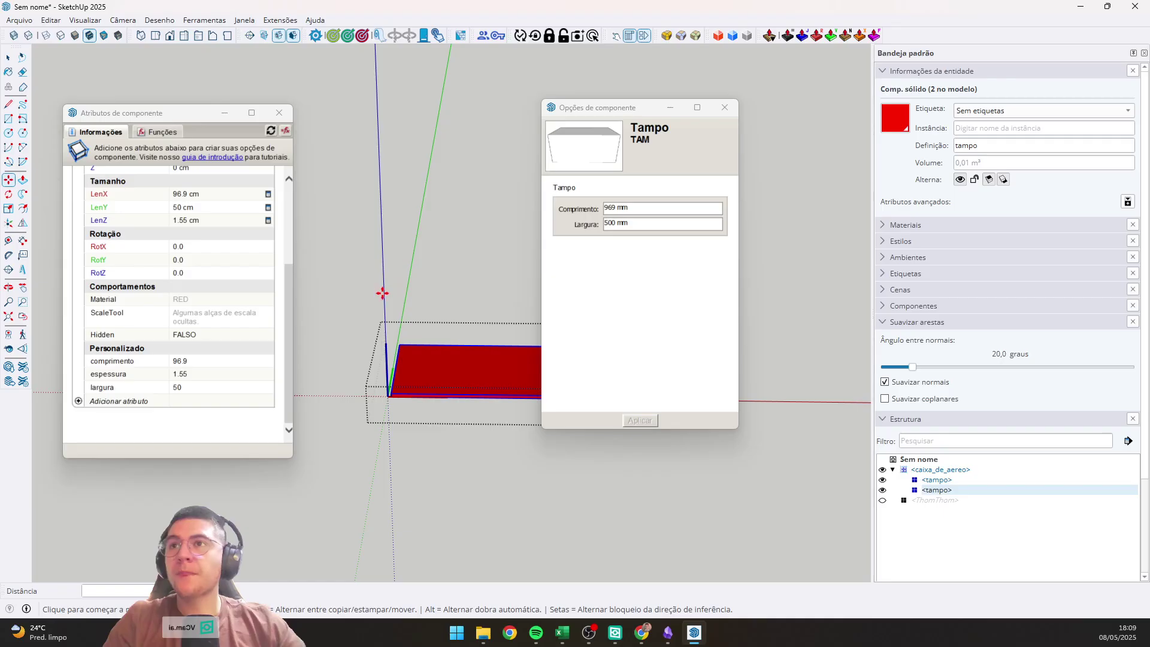
# Make one of the two tampo boards inside caixa_de_aereo a unique component.
pyautogui.click(952, 488)
pyautogui.press('Return')
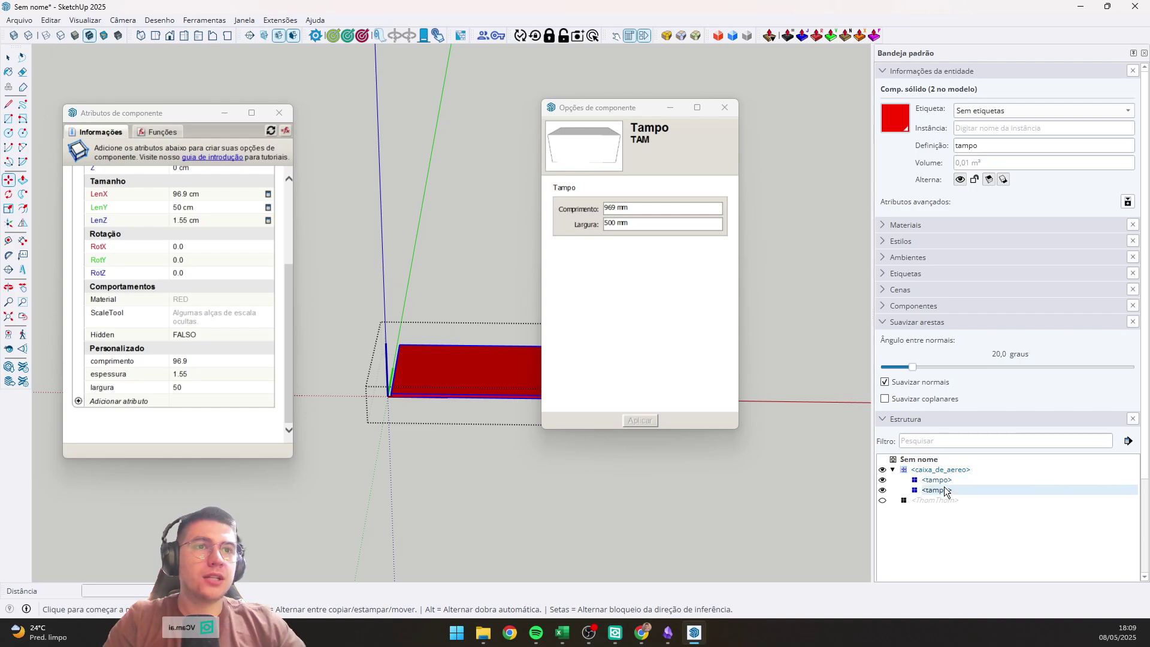
pyautogui.rightClick(944, 488)
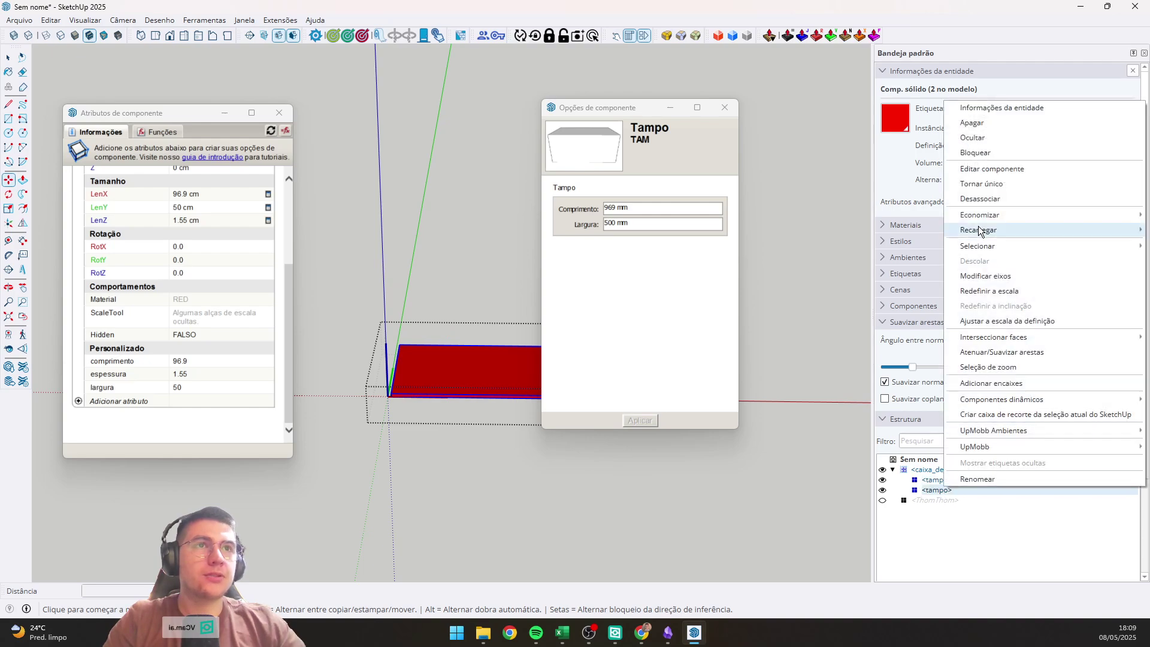
pyautogui.click(996, 185)
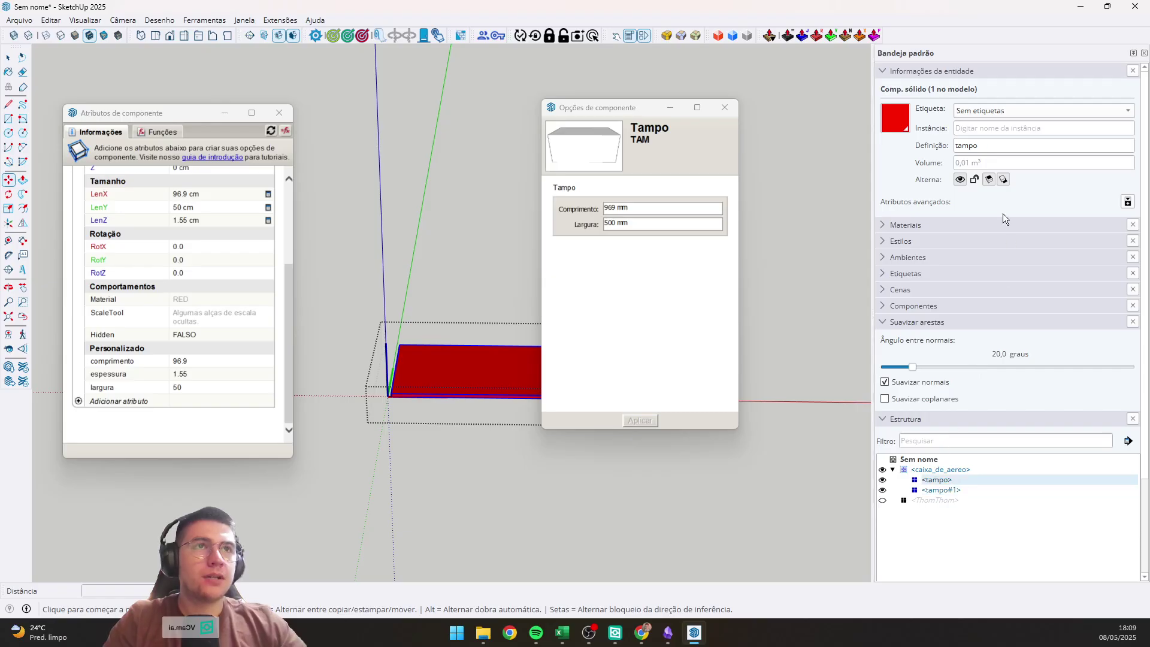
# Rename the definition of the separated tampo board as base.
pyautogui.doubleClick(989, 145)
pyautogui.write('base')
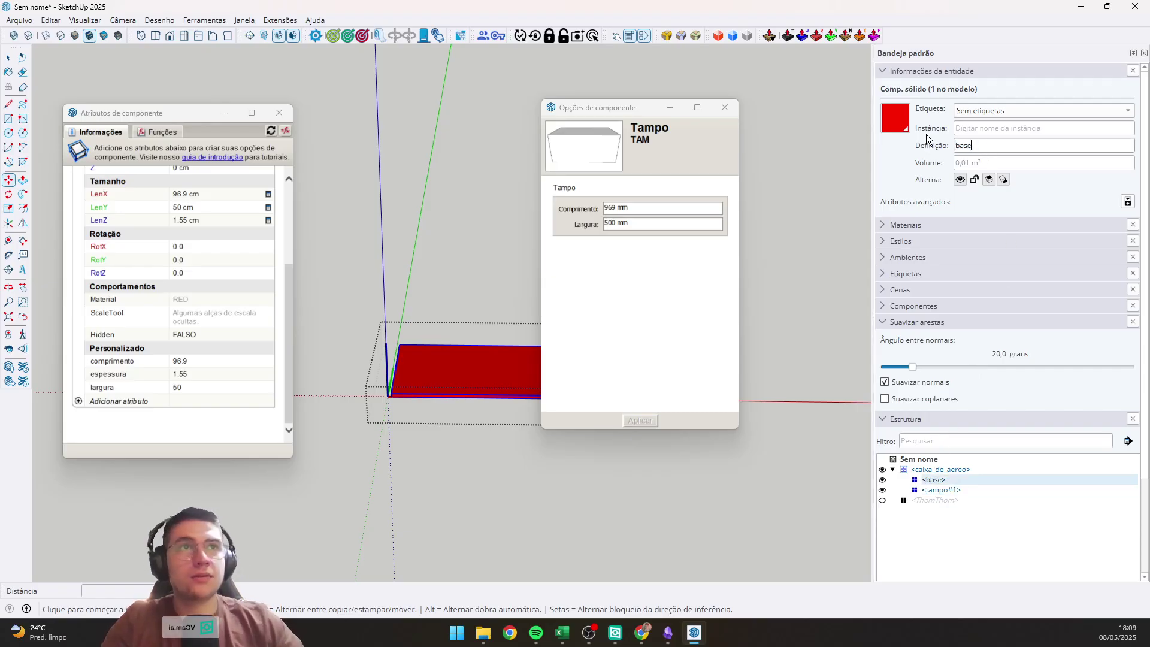
pyautogui.click(179, 219)
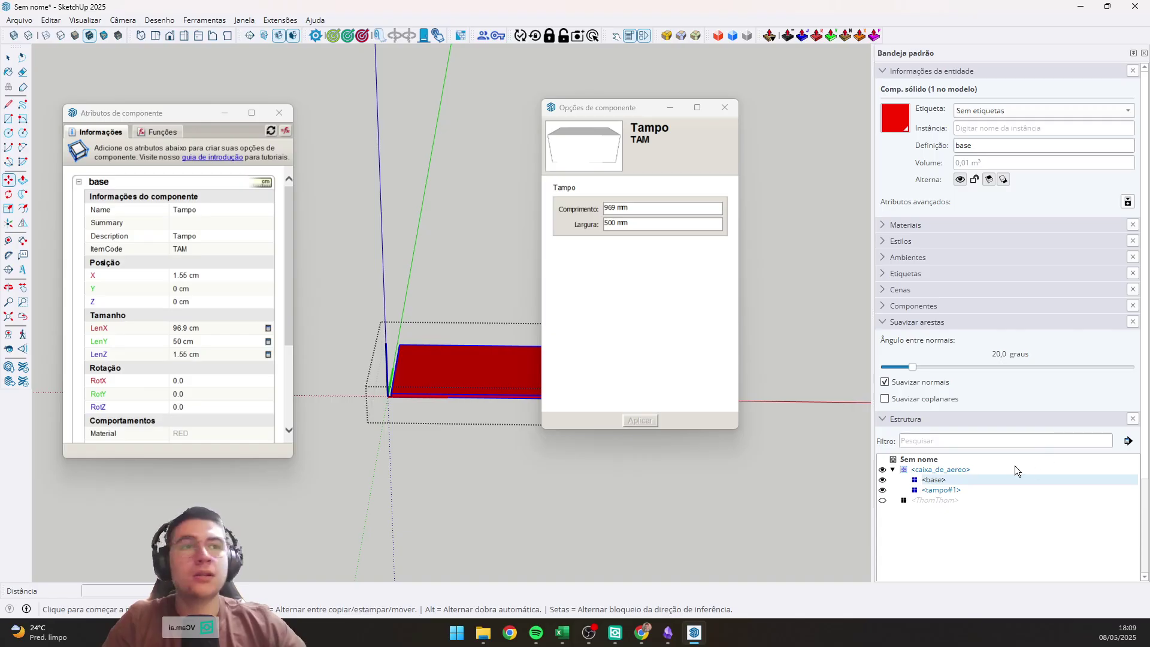
# Select the tampo#1 board and rename its object in the component attributes as tampo.
pyautogui.click(949, 490)
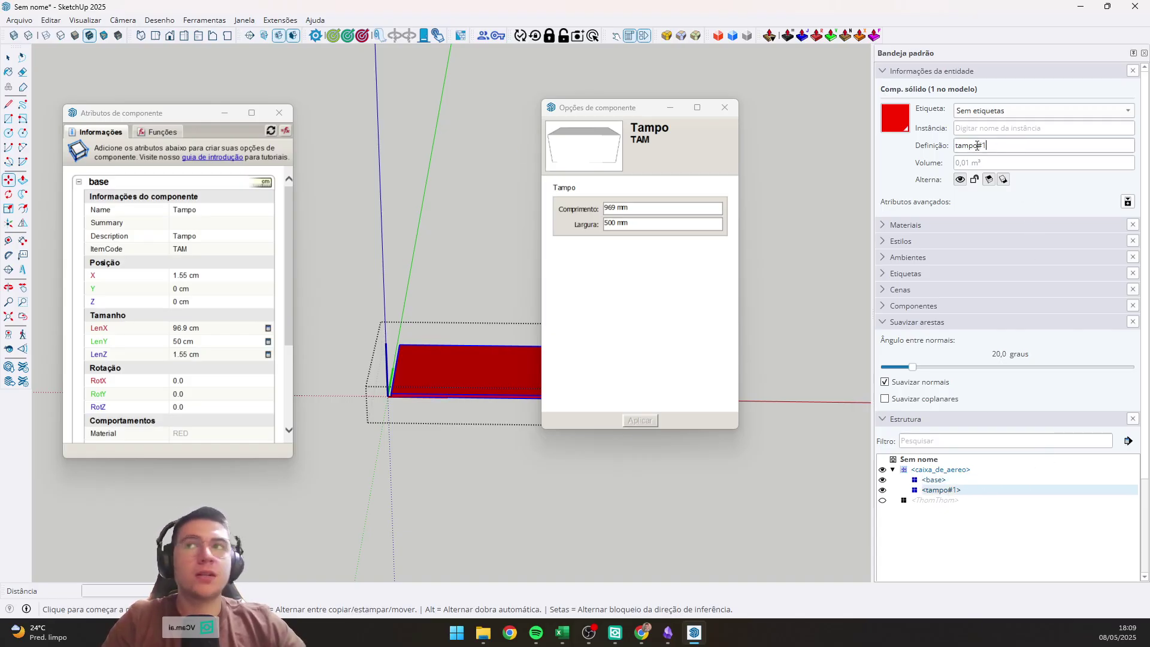
pyautogui.click(96, 181)
pyautogui.write('t')
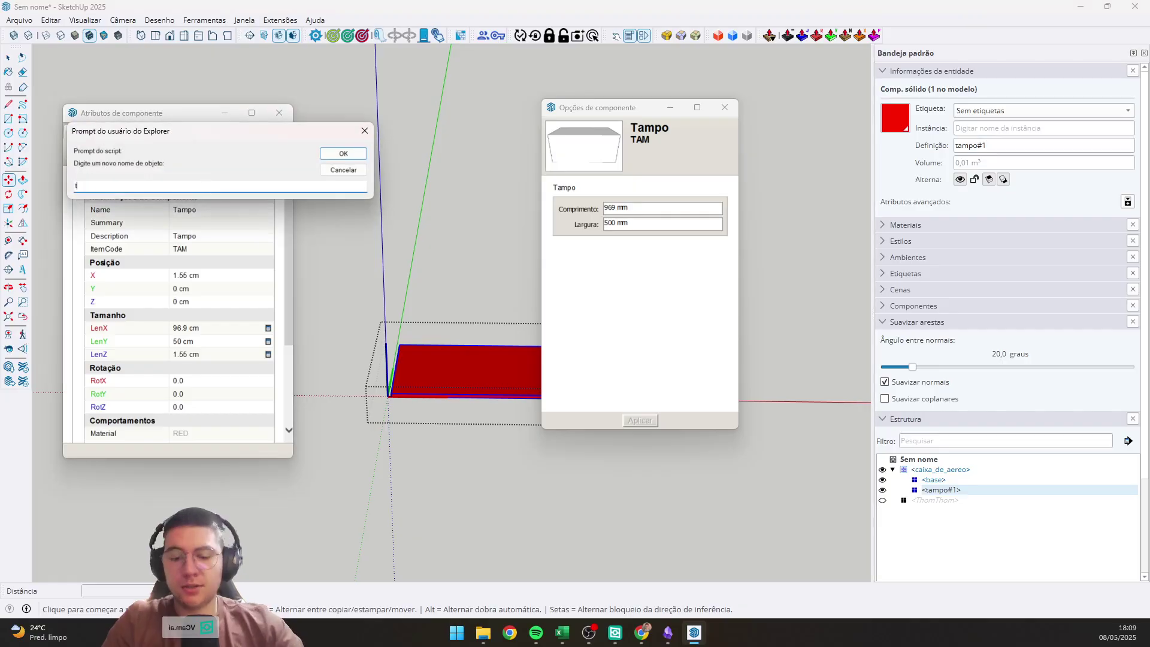
pyautogui.write('ampo')
pyautogui.press('Return')
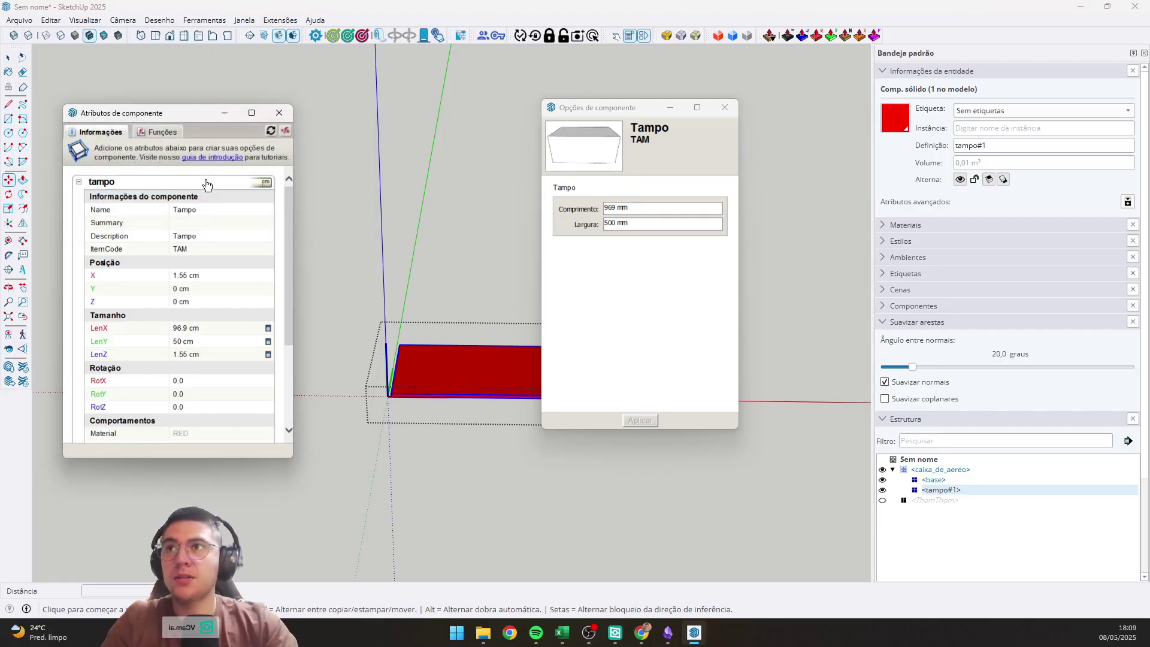
# Set the tampo board's Z position to =parent!lenz and check its height above the base with the Tape Measure.
pyautogui.click(200, 302)
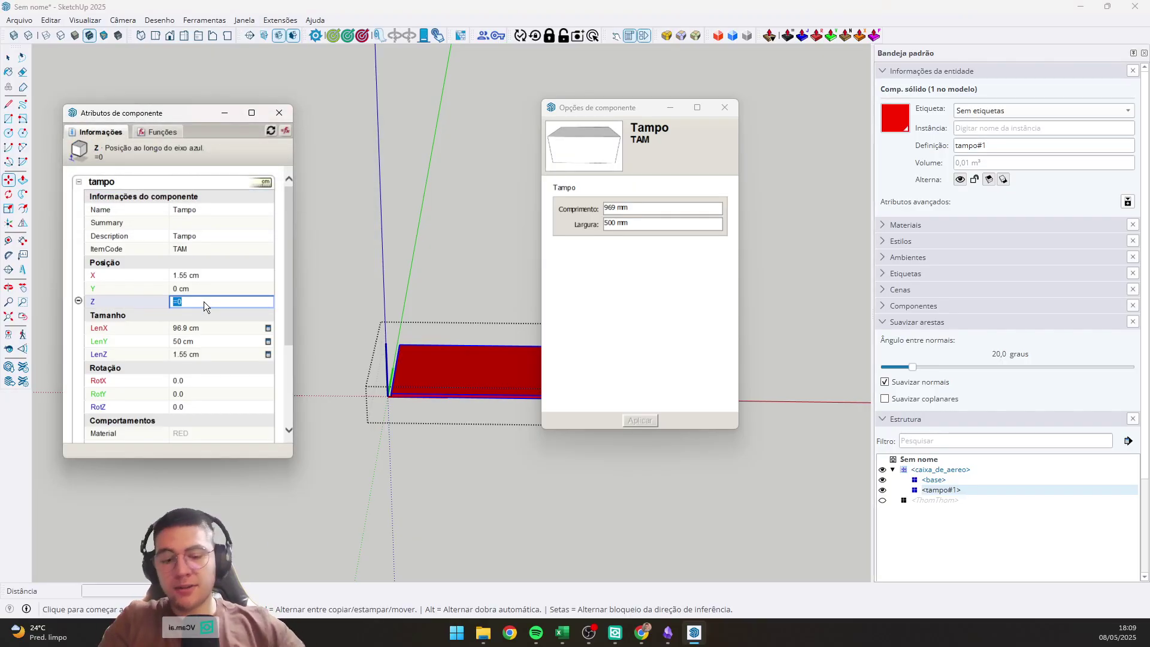
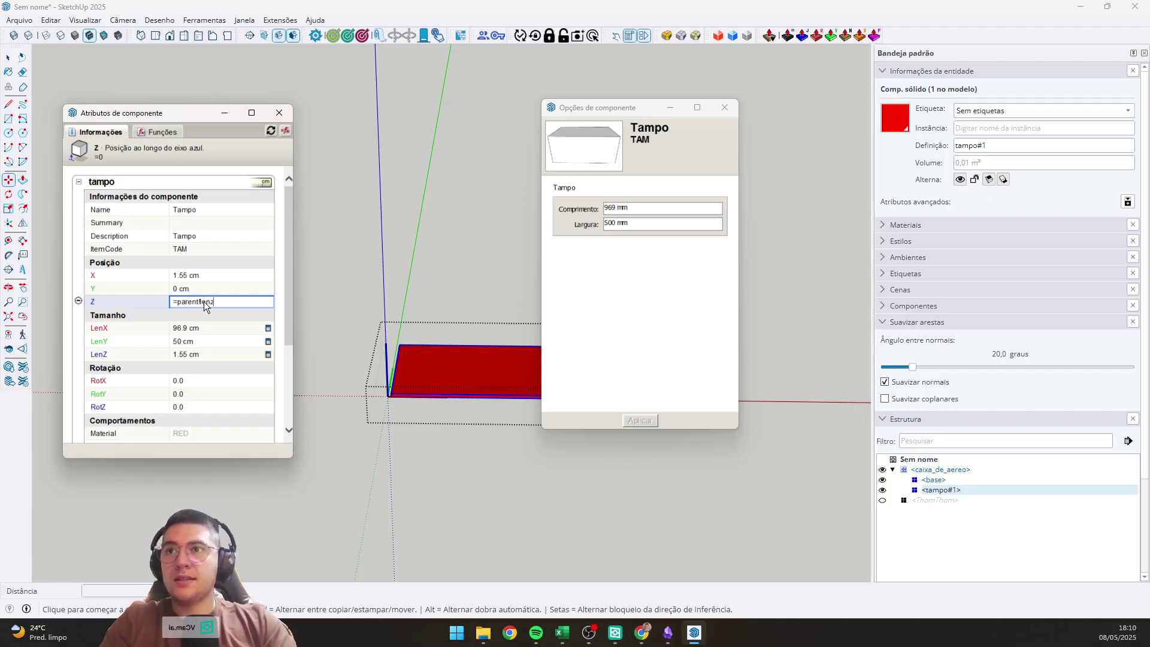
pyautogui.press('Return')
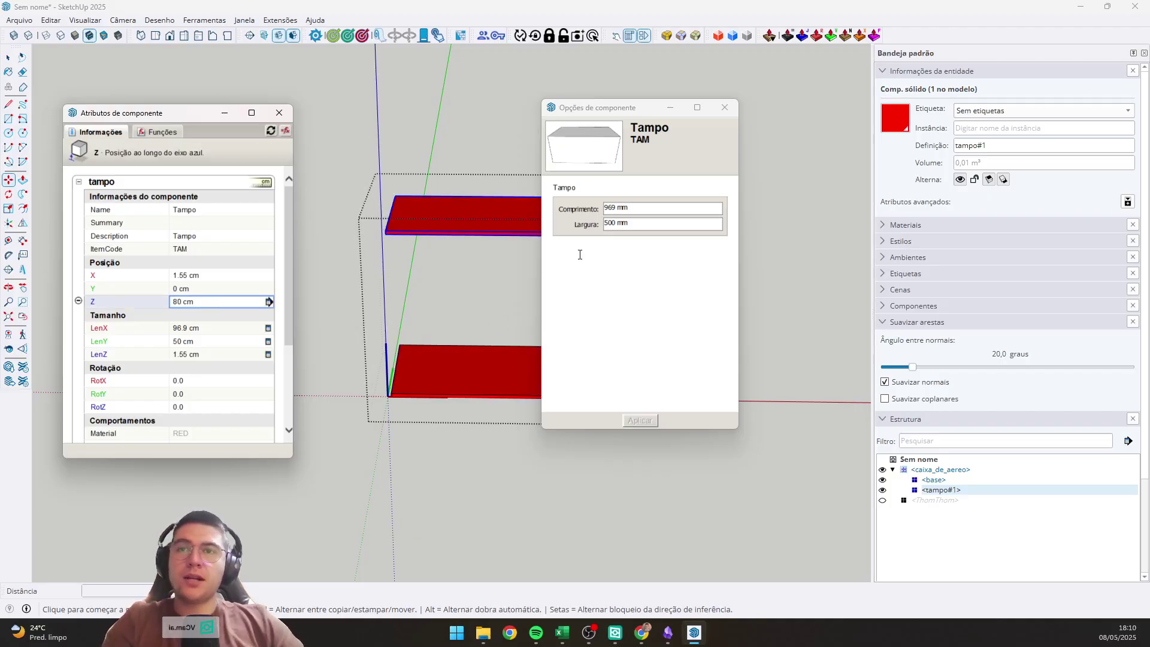
pyautogui.scroll(3, 455, 384)
pyautogui.press('t')
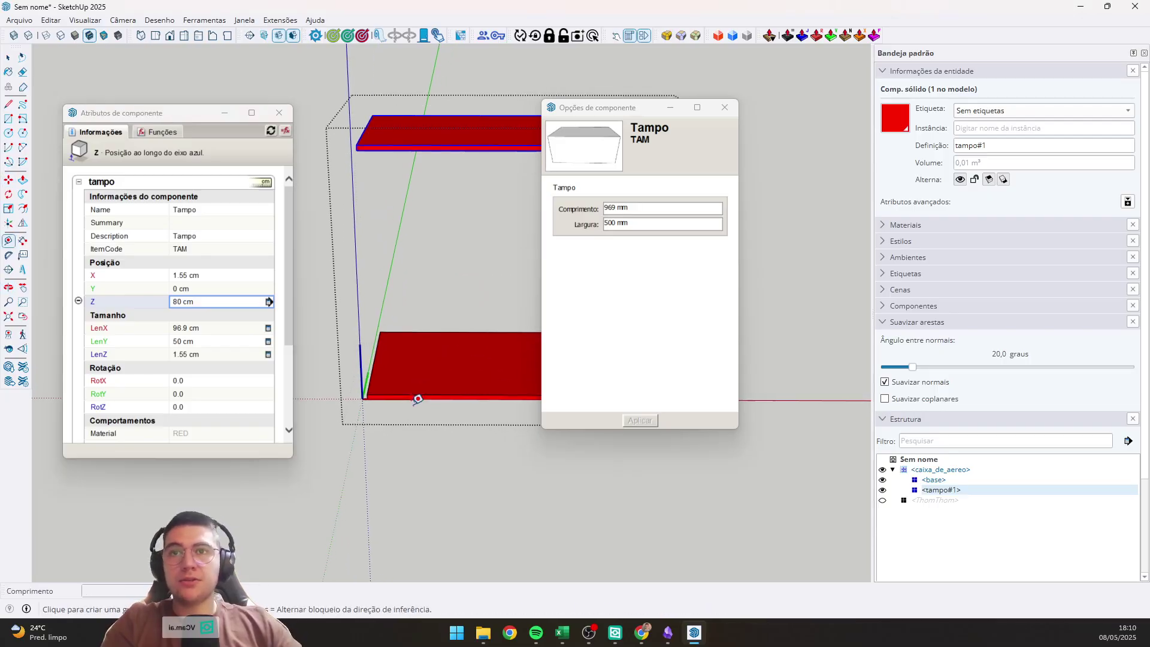
pyautogui.click(362, 397)
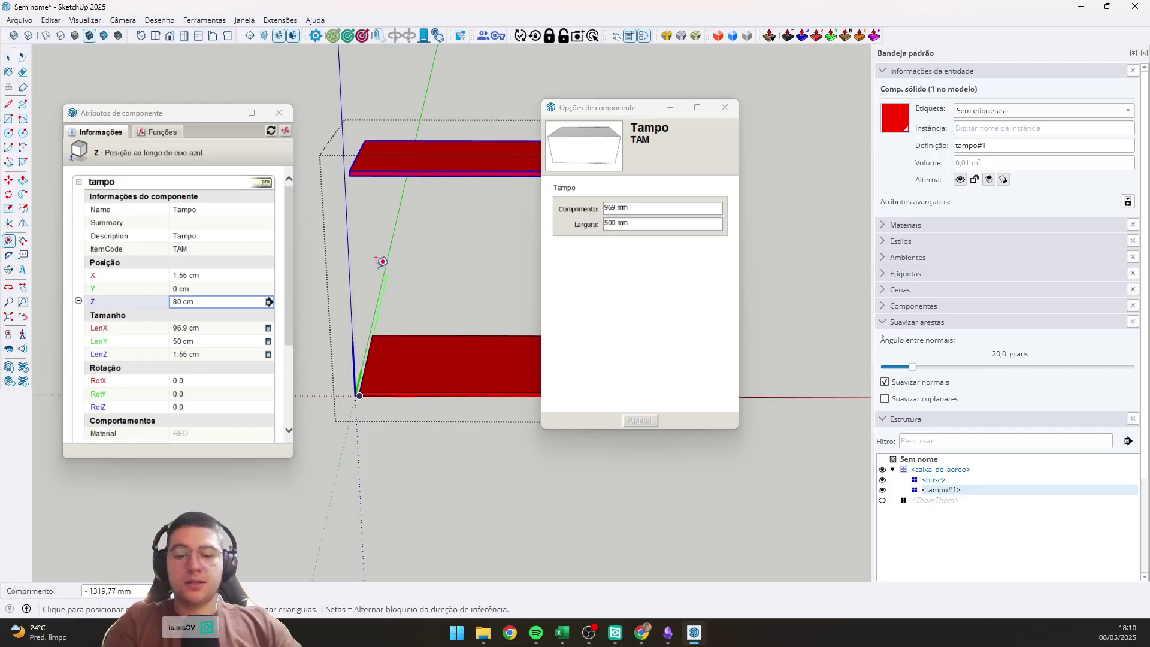
pyautogui.scroll(1, 354, 180)
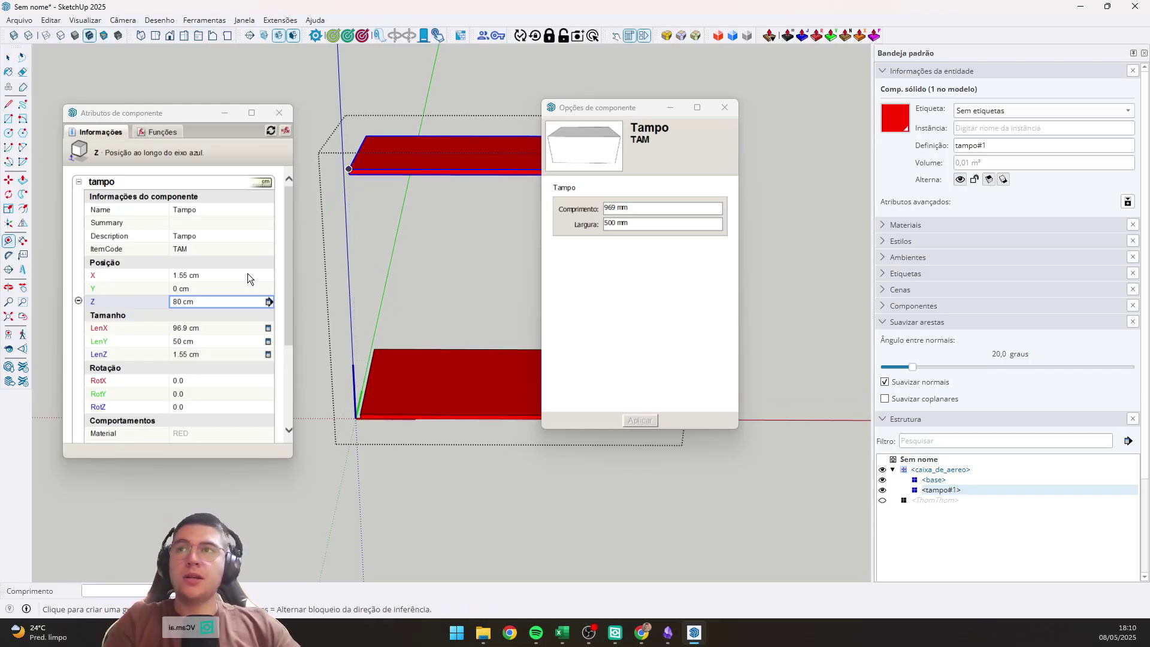
# Extend the tampo board's Z formula to =parent!lenz-lenz to subtract the board's own thickness.
pyautogui.click(224, 300)
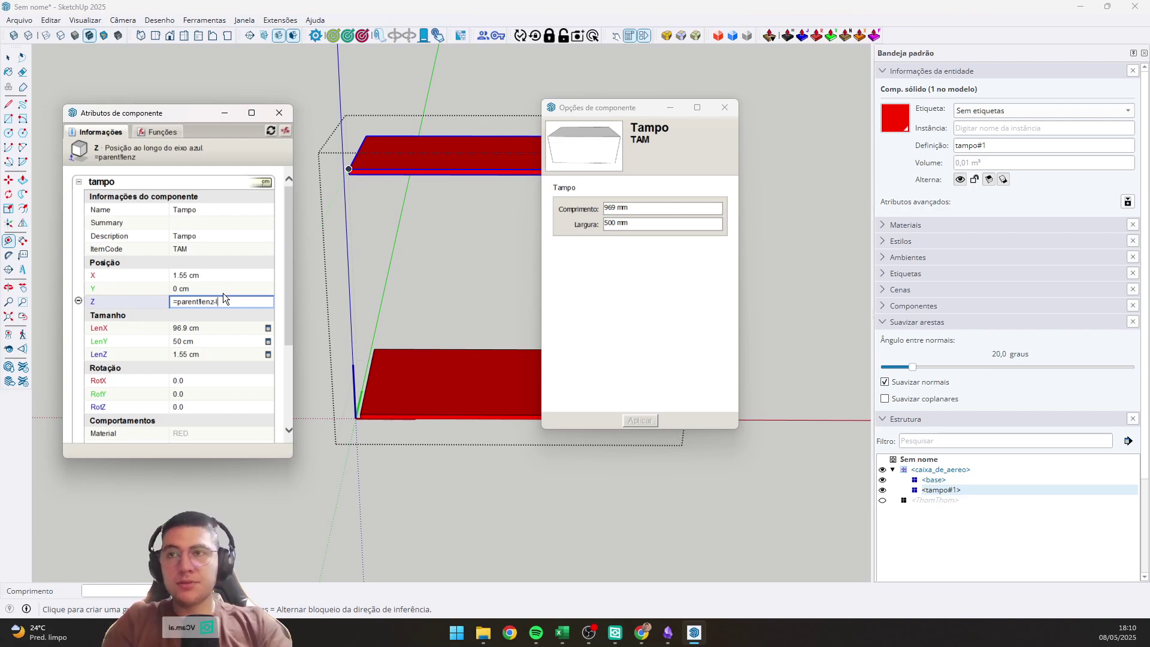
pyautogui.write('-lenz')
pyautogui.press('Return')
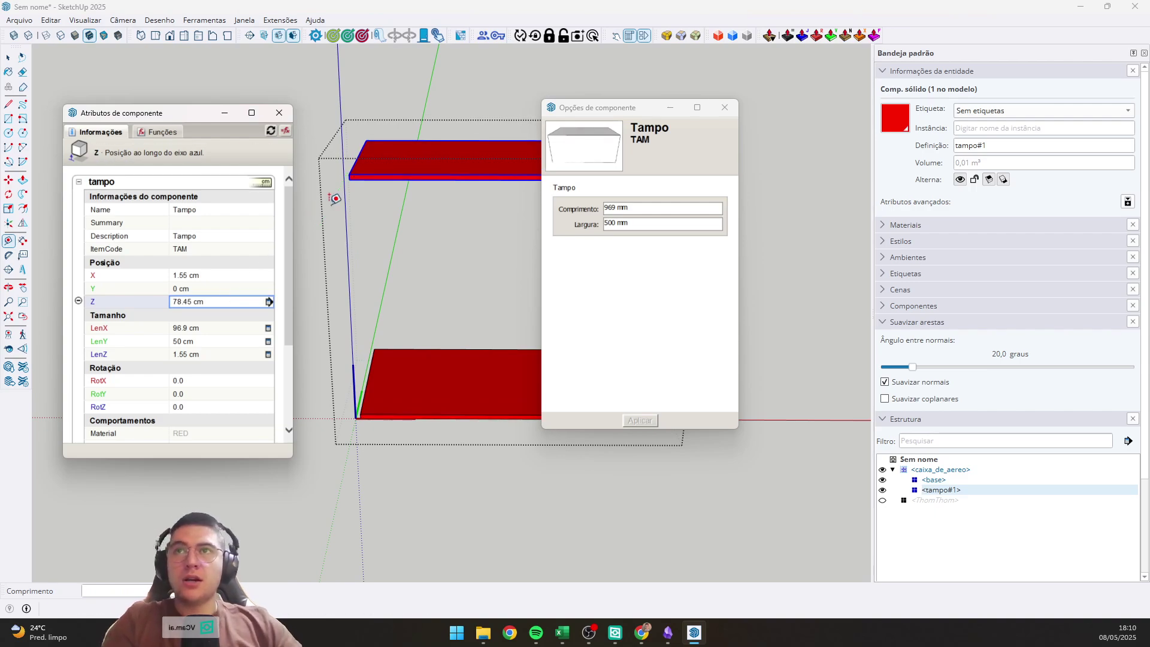
# Measure the vertical distance from the base board's front corner to the tampo board with the Tape Measure.
pyautogui.scroll(2, 367, 177)
pyautogui.scroll(1, 366, 178)
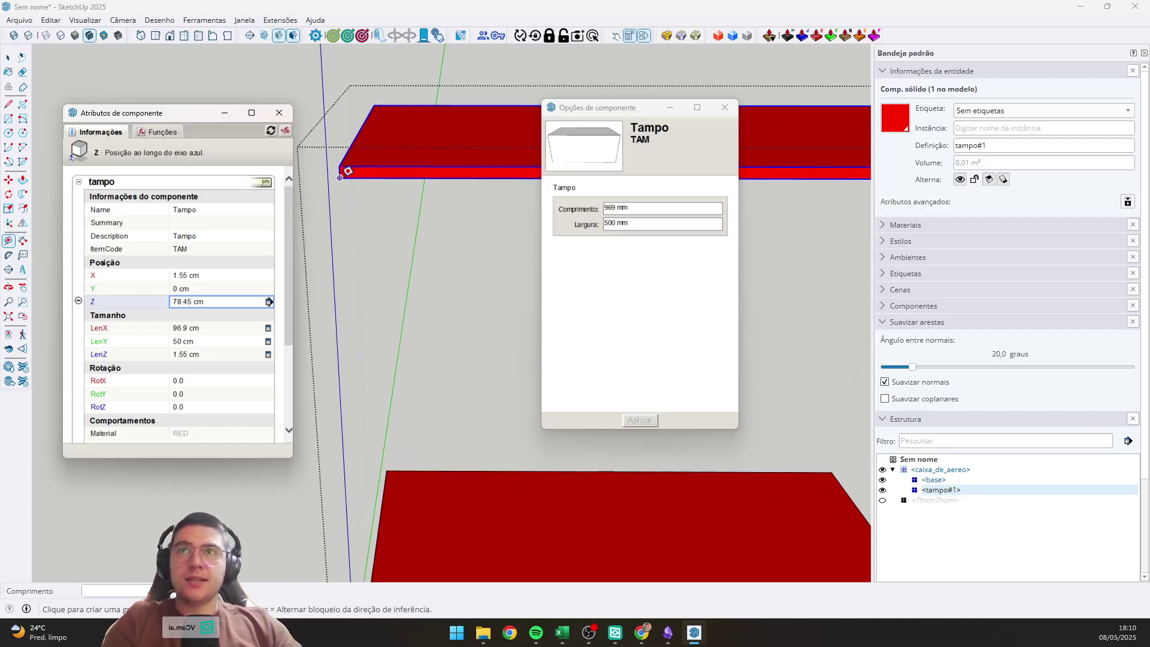
pyautogui.scroll(-3, 348, 171)
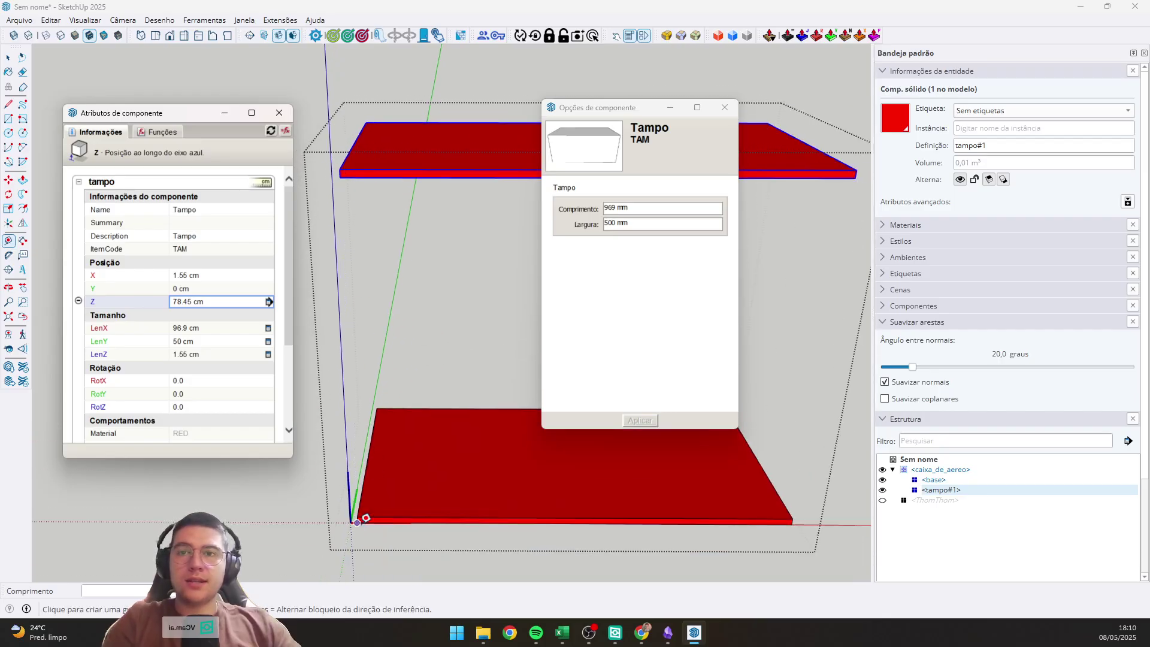
pyautogui.click(358, 520)
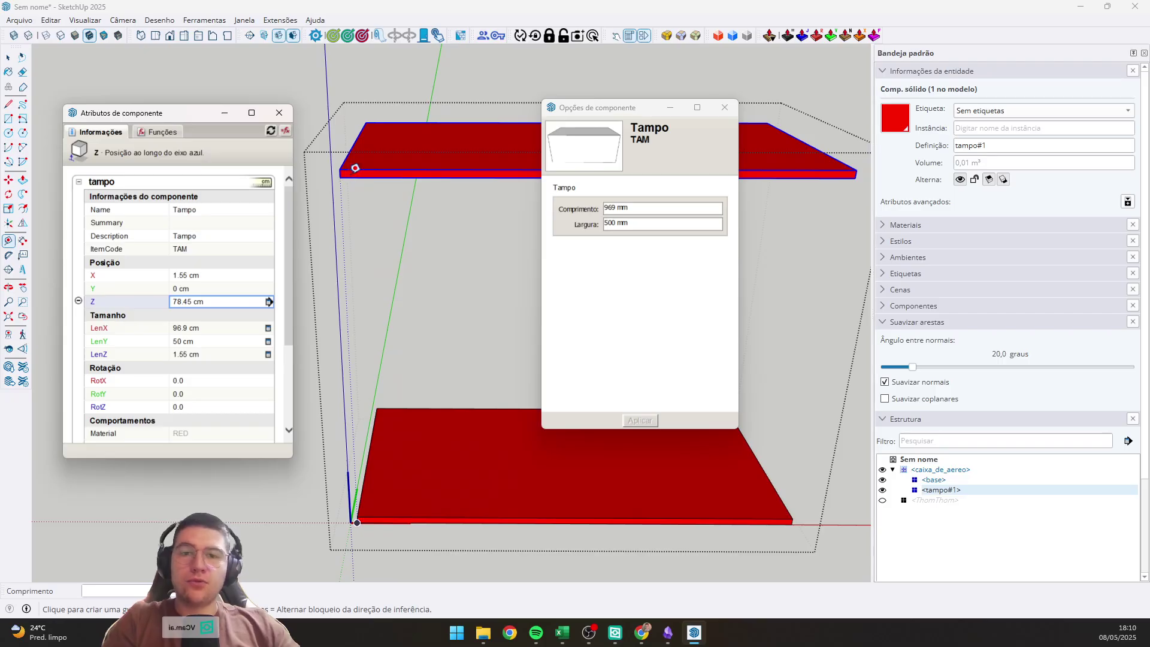
pyautogui.click(355, 168)
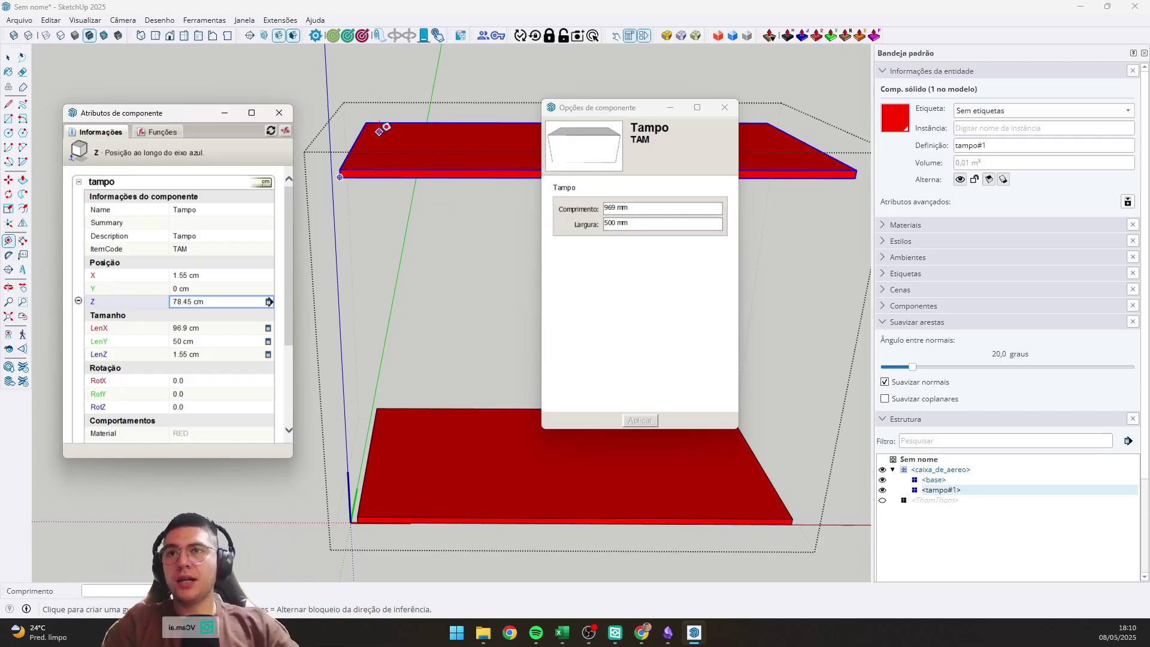
# Change the second model condition in the tampo board's X position formula to parent!modelocaixa=4 and recheck the formula.
pyautogui.click(210, 273)
pyautogui.click(210, 293)
pyautogui.click(221, 294)
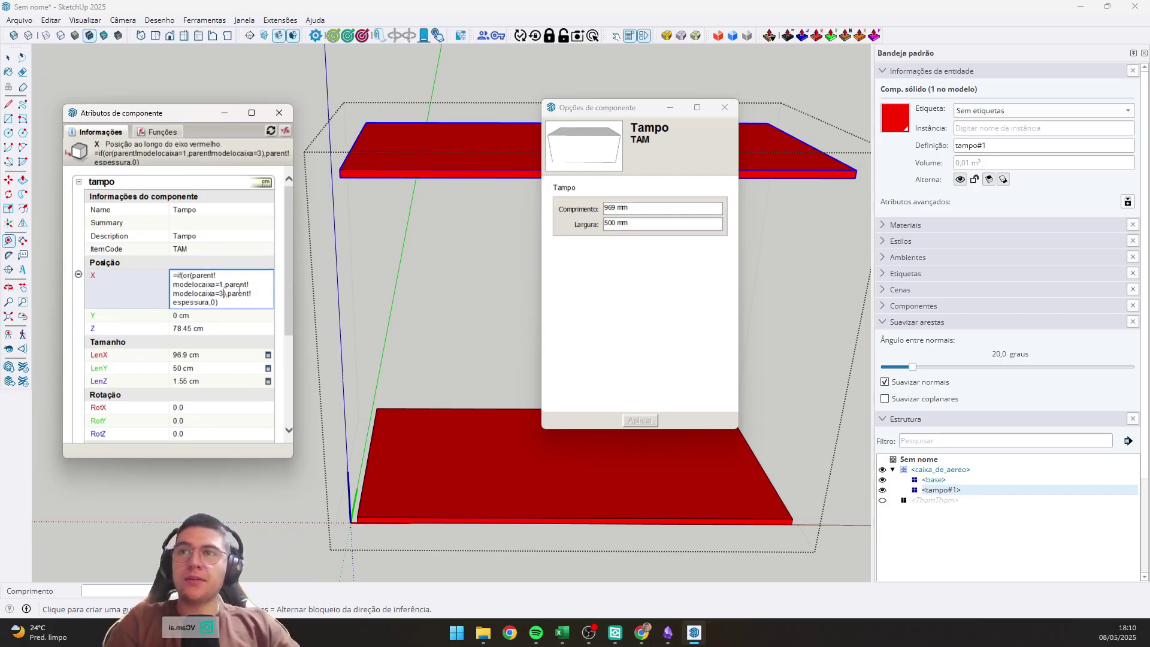
pyautogui.press('BackSpace')
pyautogui.write('4')
pyautogui.press('Return')
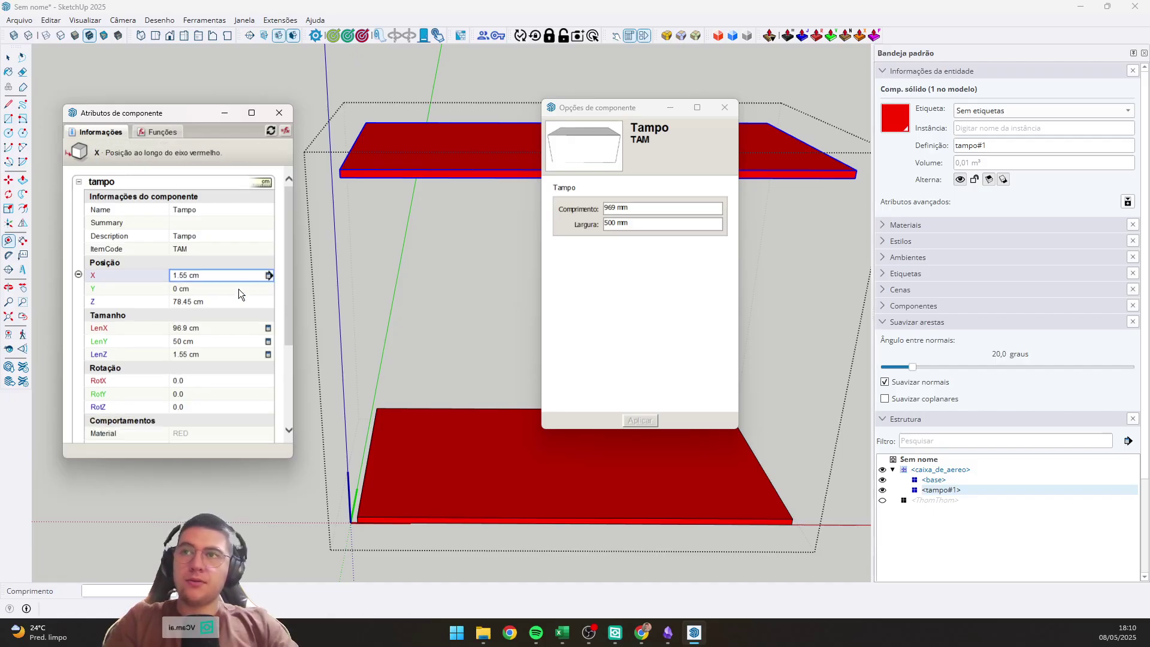
pyautogui.click(210, 274)
pyautogui.press('Return')
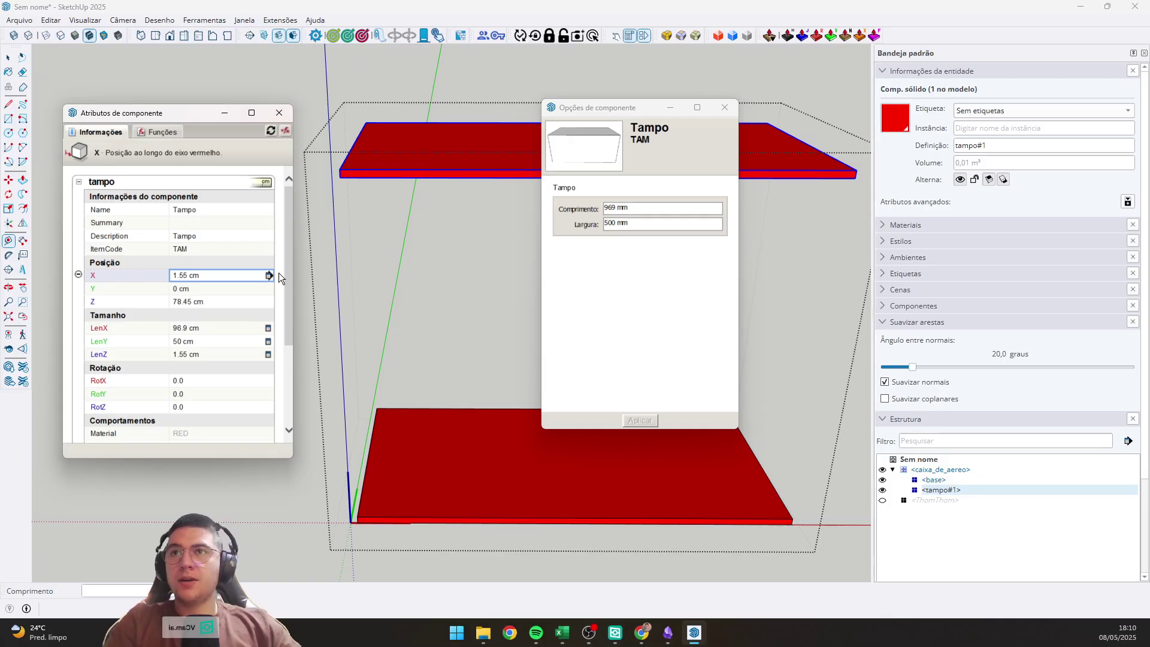
pyautogui.click(233, 275)
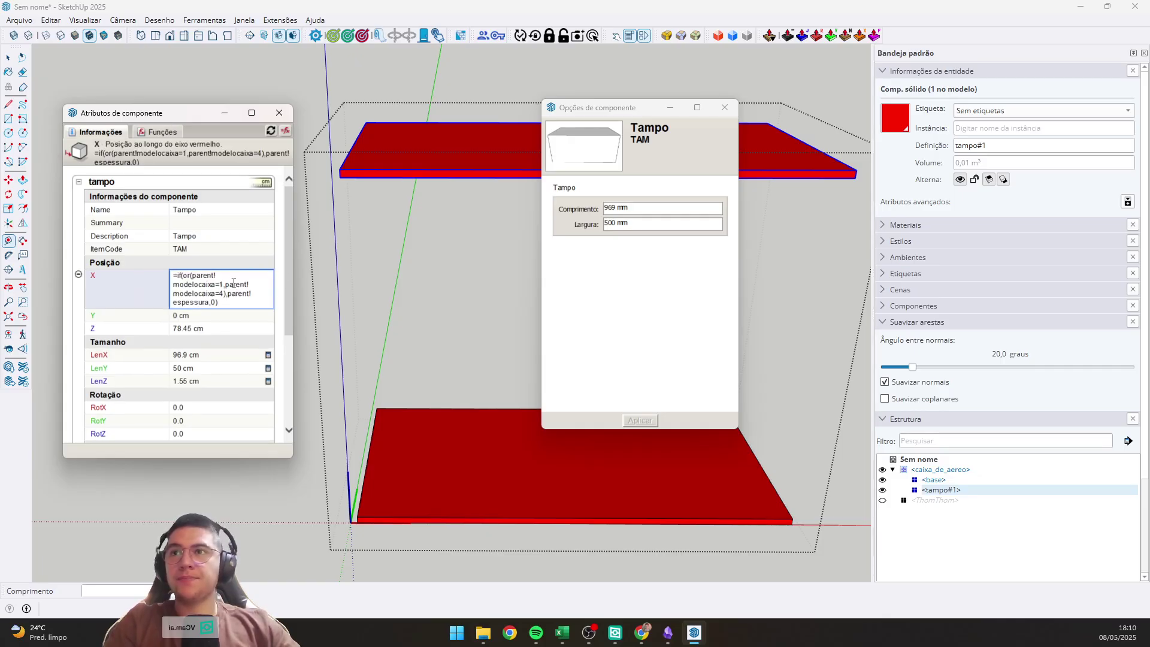
pyautogui.press('Return')
# Change the second model condition in the tampo board's LenX formula to parent!modelocaixa=4.
pyautogui.click(232, 301)
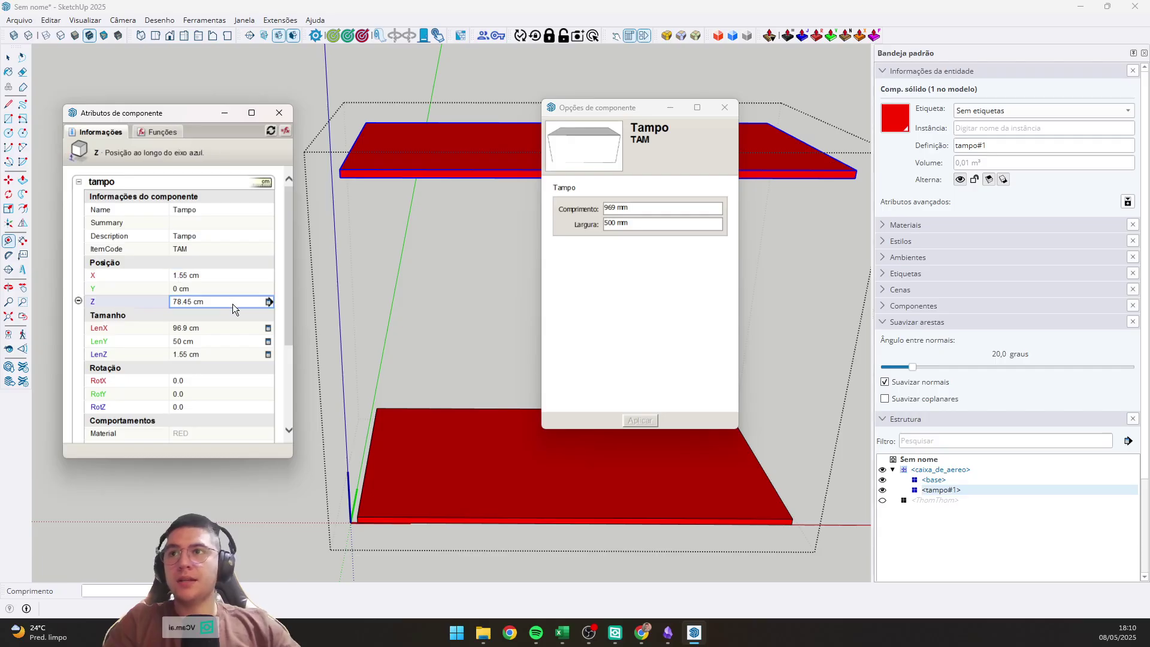
pyautogui.click(197, 331)
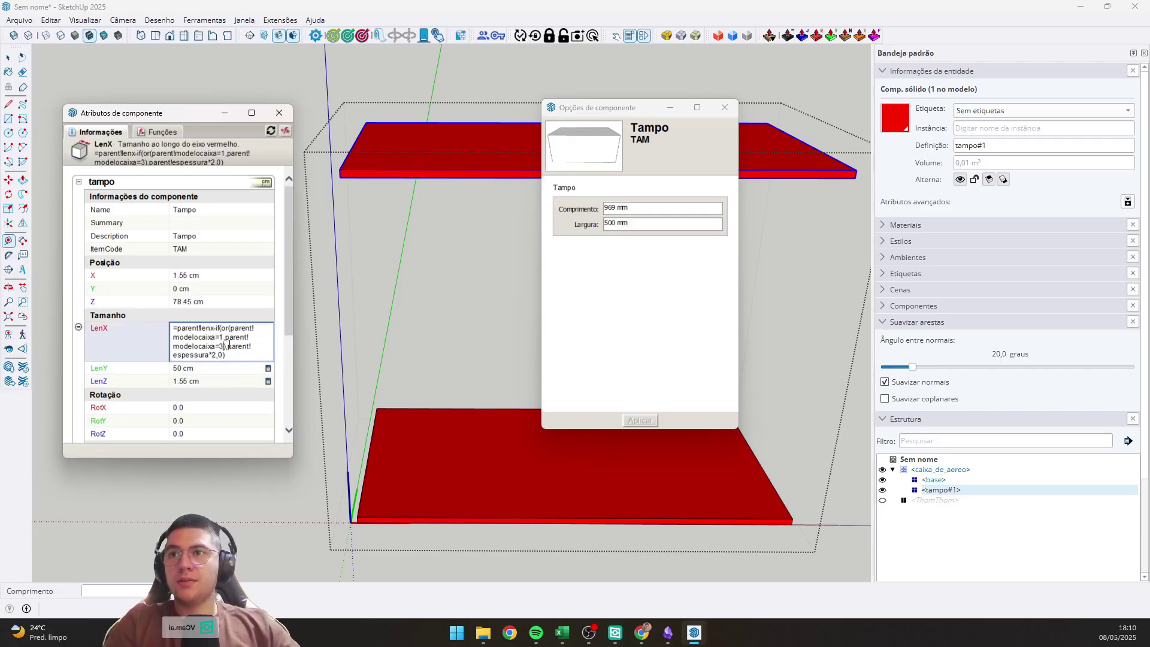
pyautogui.press('Return')
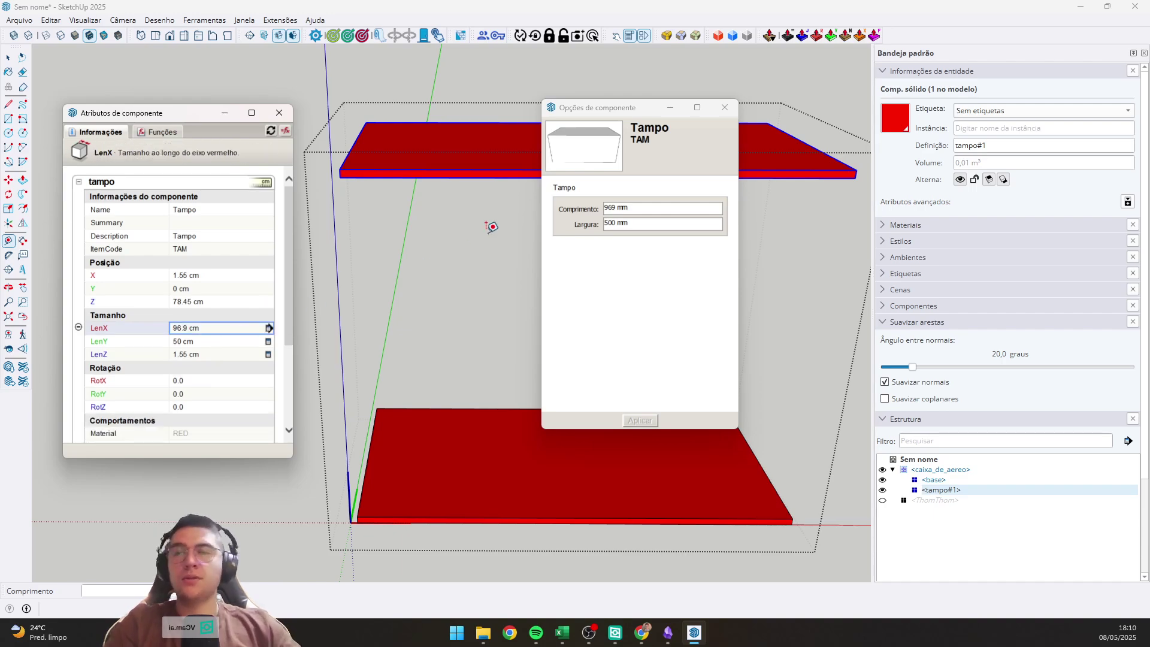
# Copy the tampo board about 340 mm straight down and make the copy unique.
pyautogui.scroll(-3, 367, 282)
pyautogui.moveTo(367, 282); pyautogui.dragTo(374, 309, button='middle')
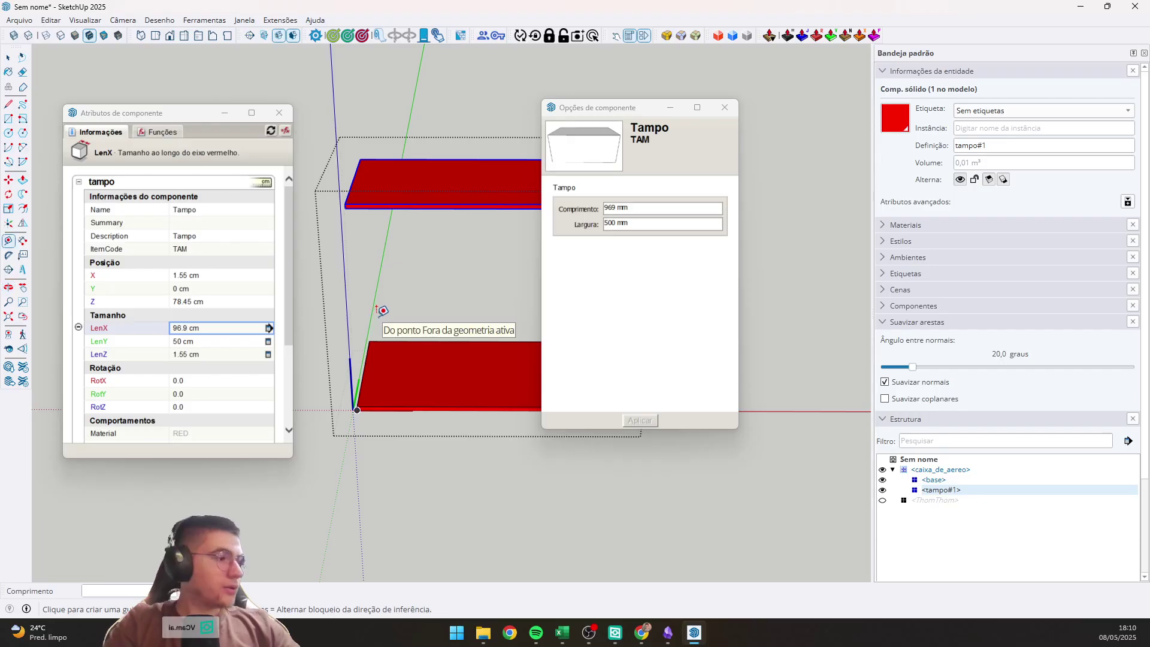
pyautogui.moveTo(397, 372); pyautogui.dragTo(431, 264, button='middle')
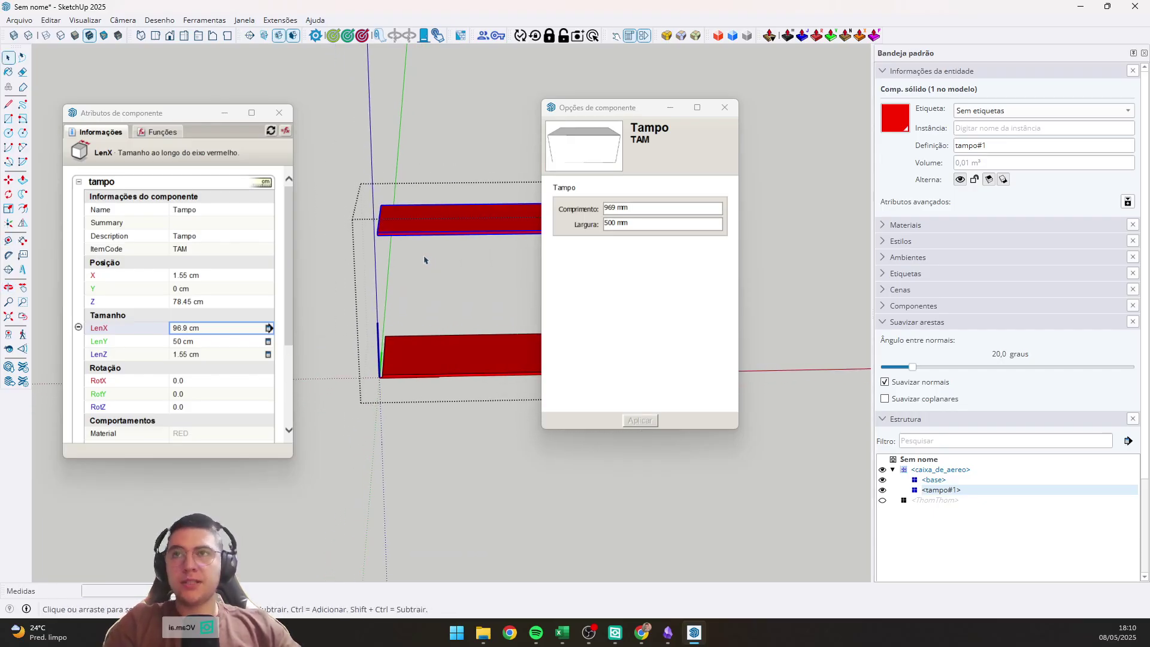
pyautogui.press('m')
pyautogui.click(378, 236)
pyautogui.press('ctrl')
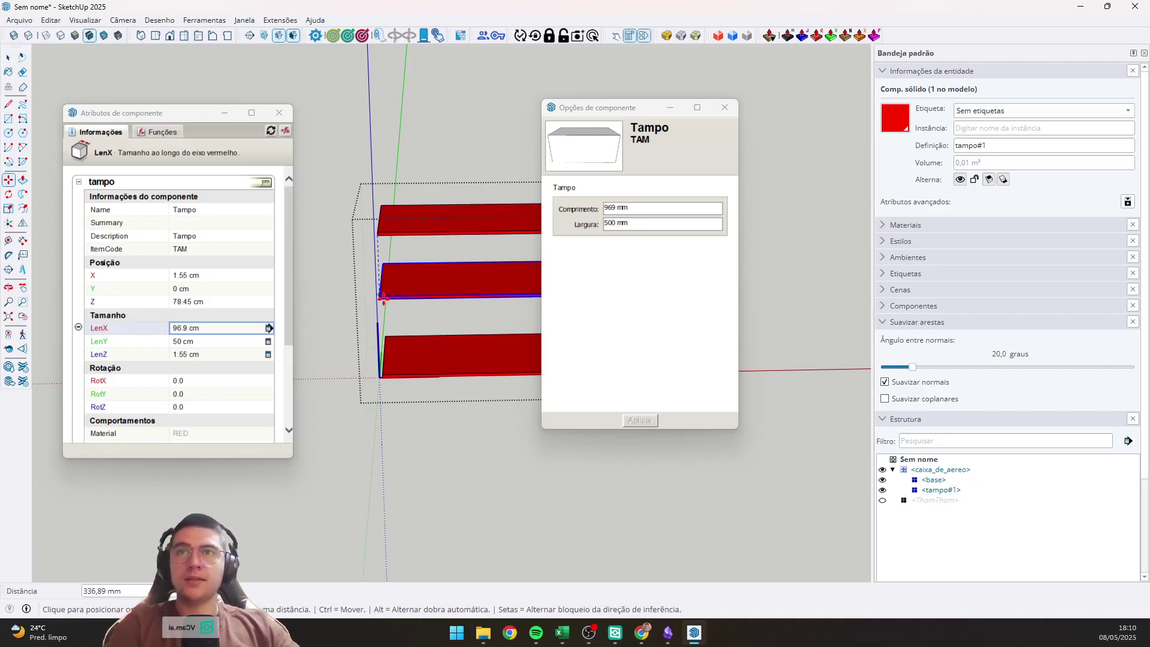
pyautogui.click(383, 299)
pyautogui.rightClick(972, 500)
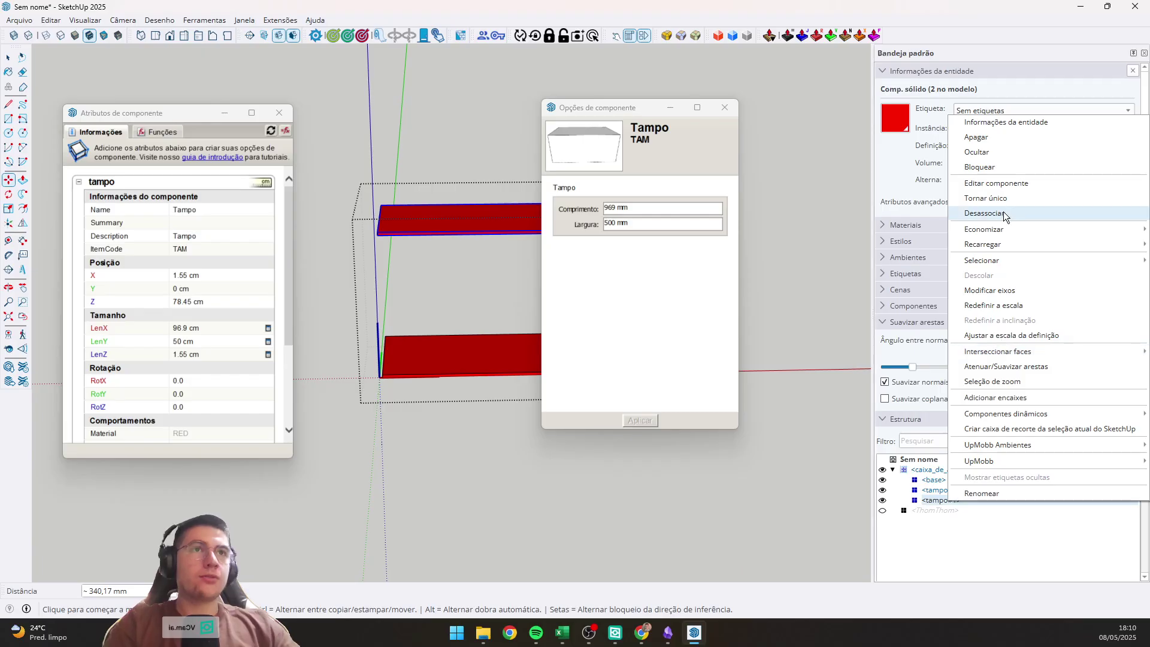
pyautogui.click(998, 200)
# Rename the definition of the unique tampo copy as lateral_esquerda.
pyautogui.tripleClick(1006, 150)
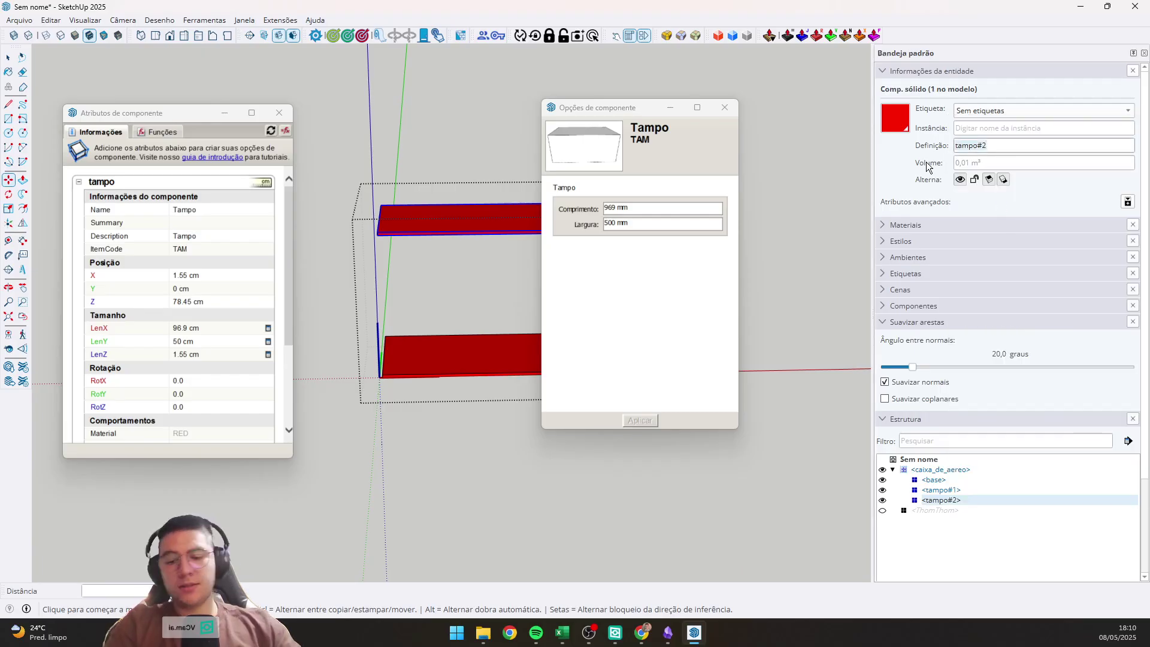
pyautogui.write('lateral')
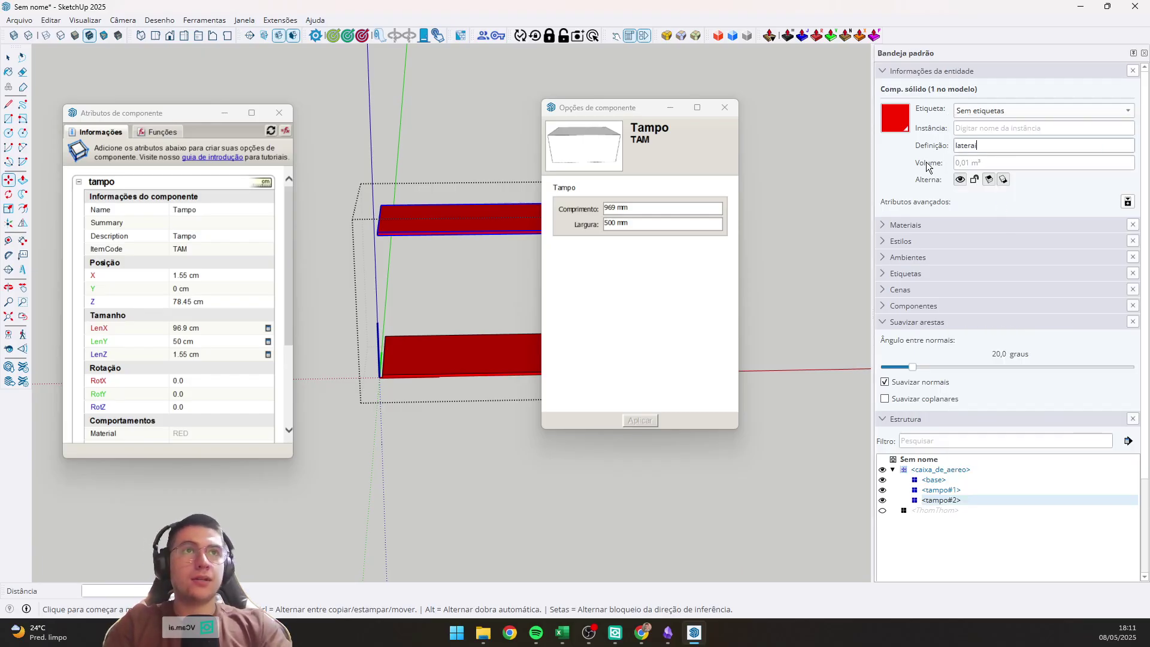
pyautogui.write('_')
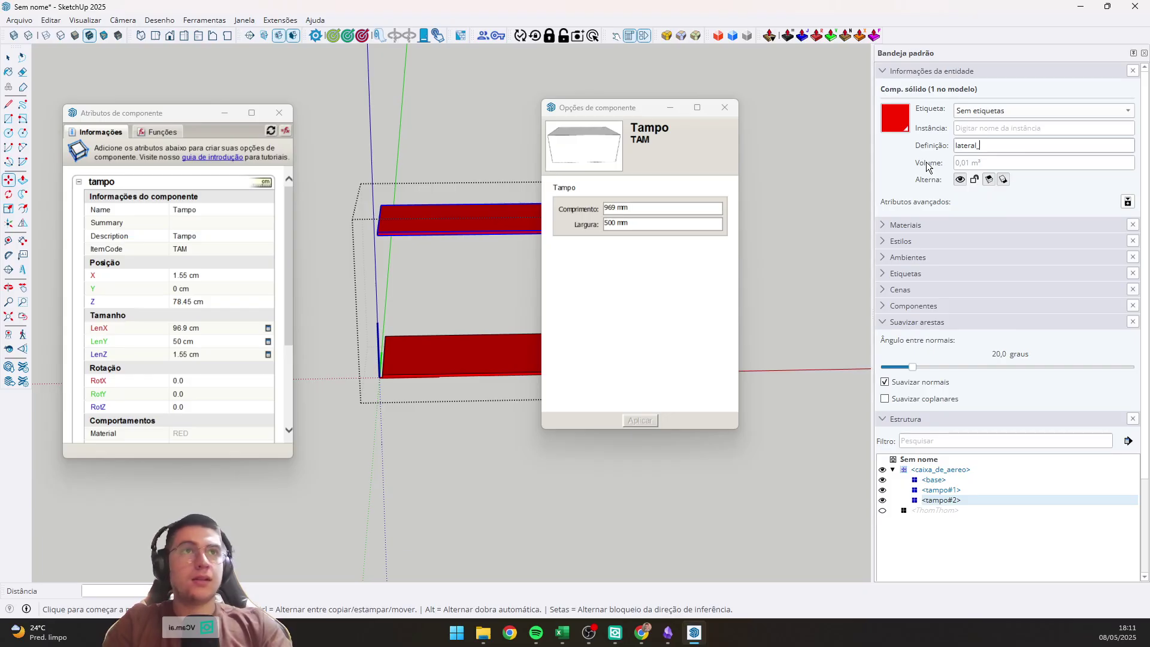
pyautogui.write('esp')
pyautogui.write('uerda')
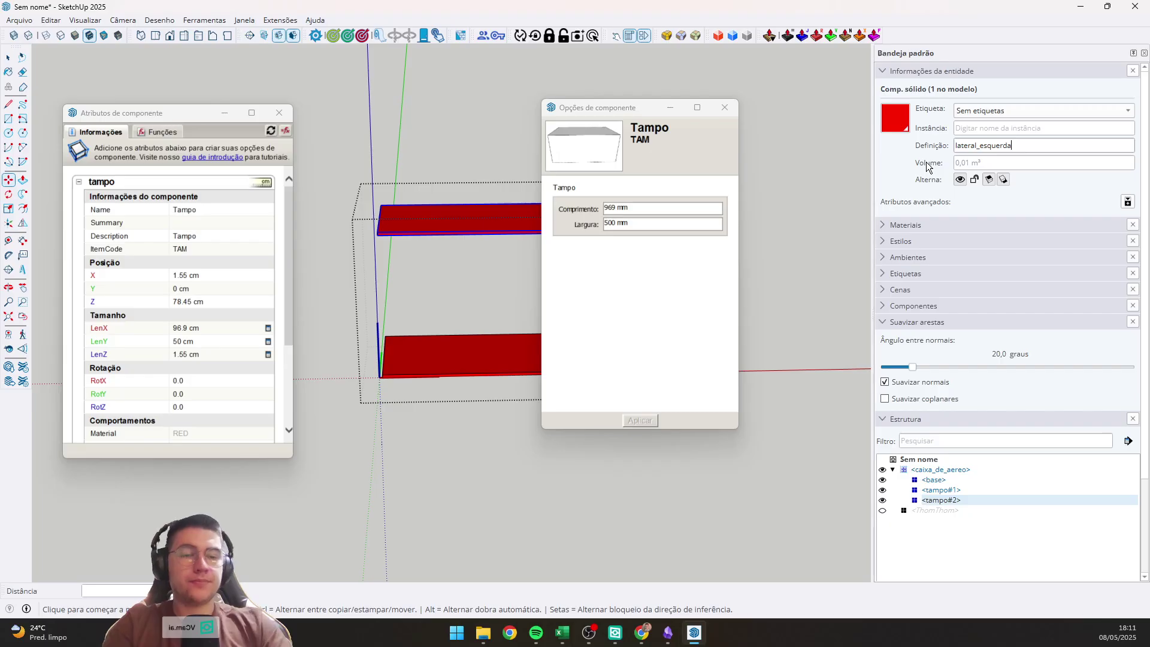
pyautogui.press('Return')
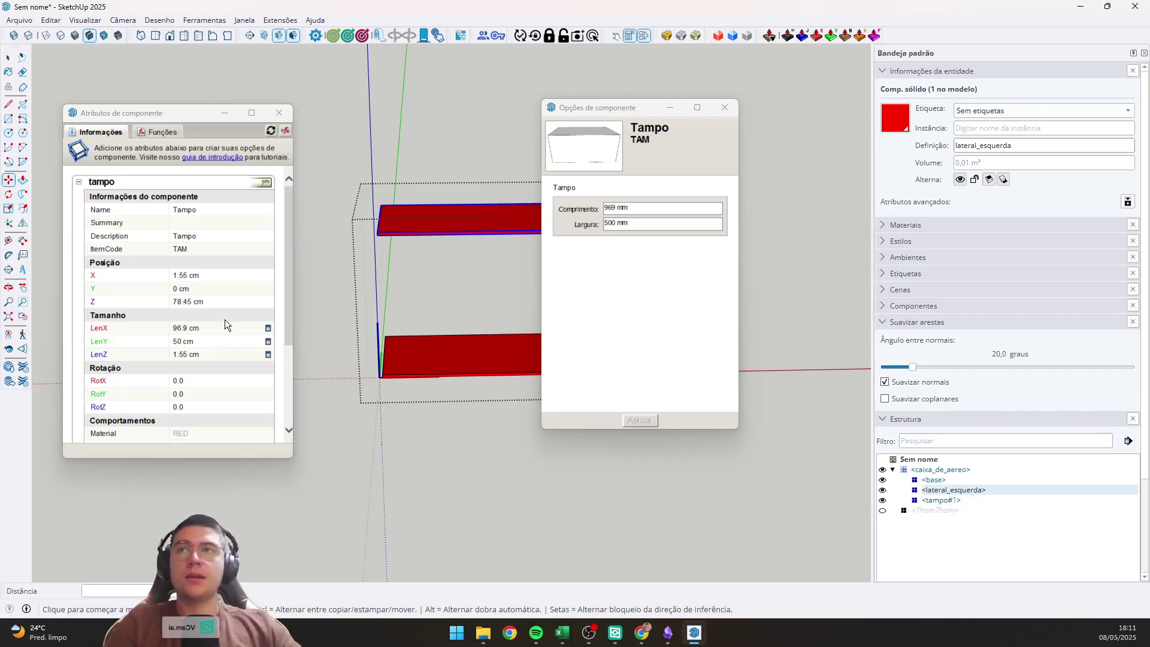
# Rename the copied board's object in the component attributes as lateral_esquerda.
pyautogui.click(96, 181)
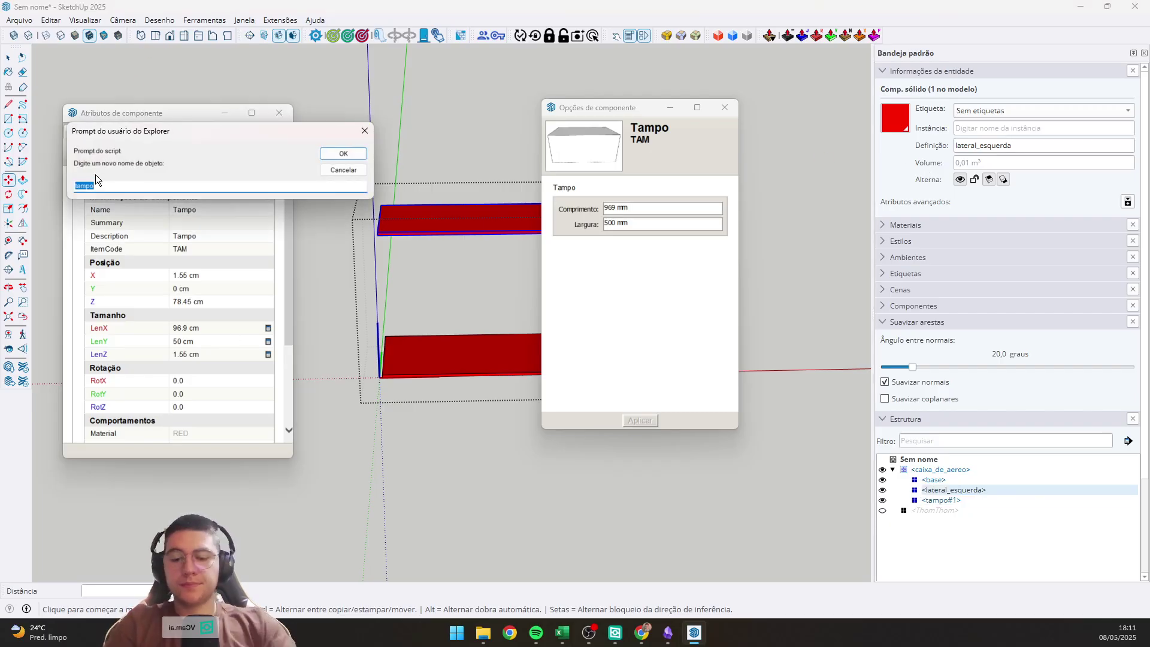
pyautogui.write('lateral')
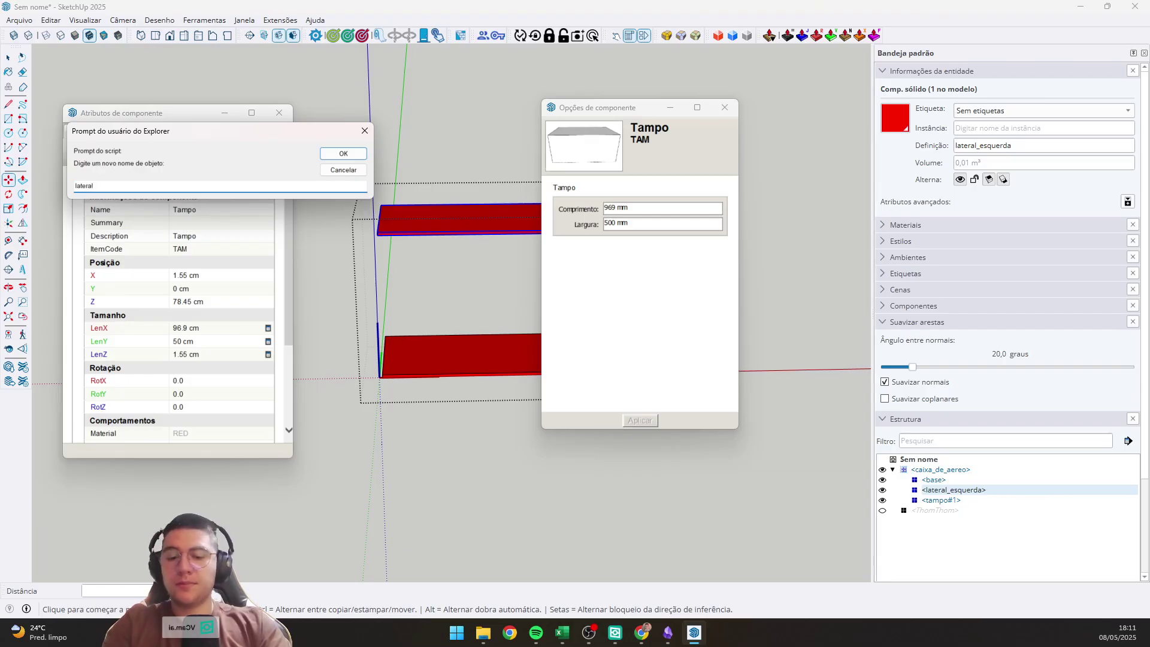
pyautogui.write('_esquerda')
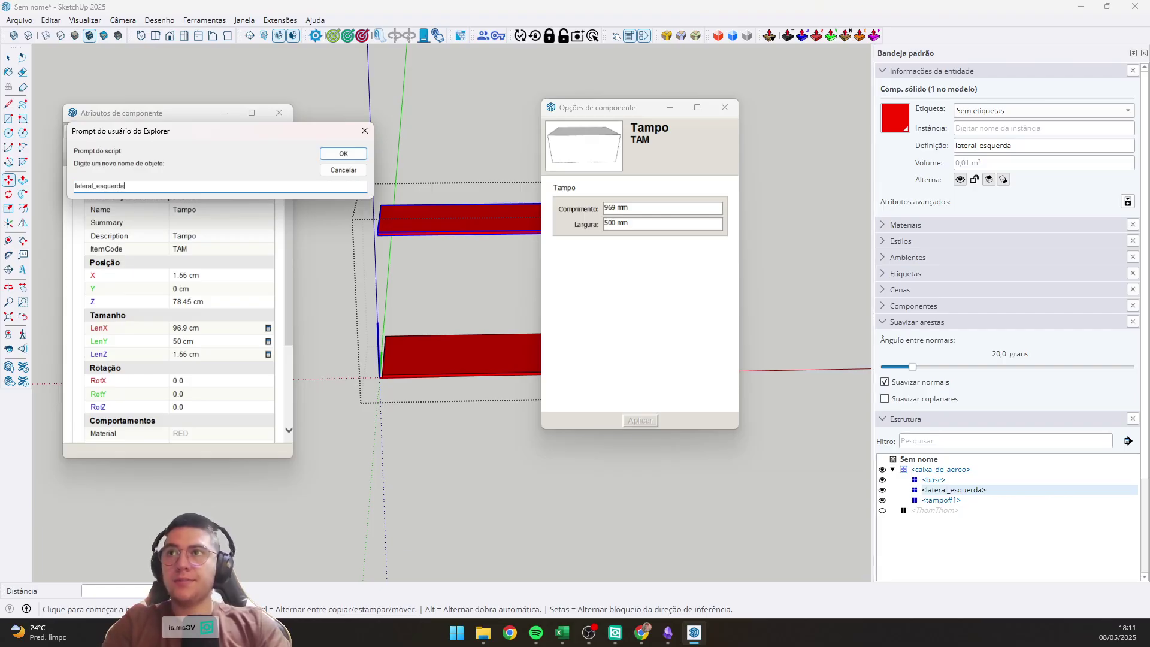
pyautogui.press('Return')
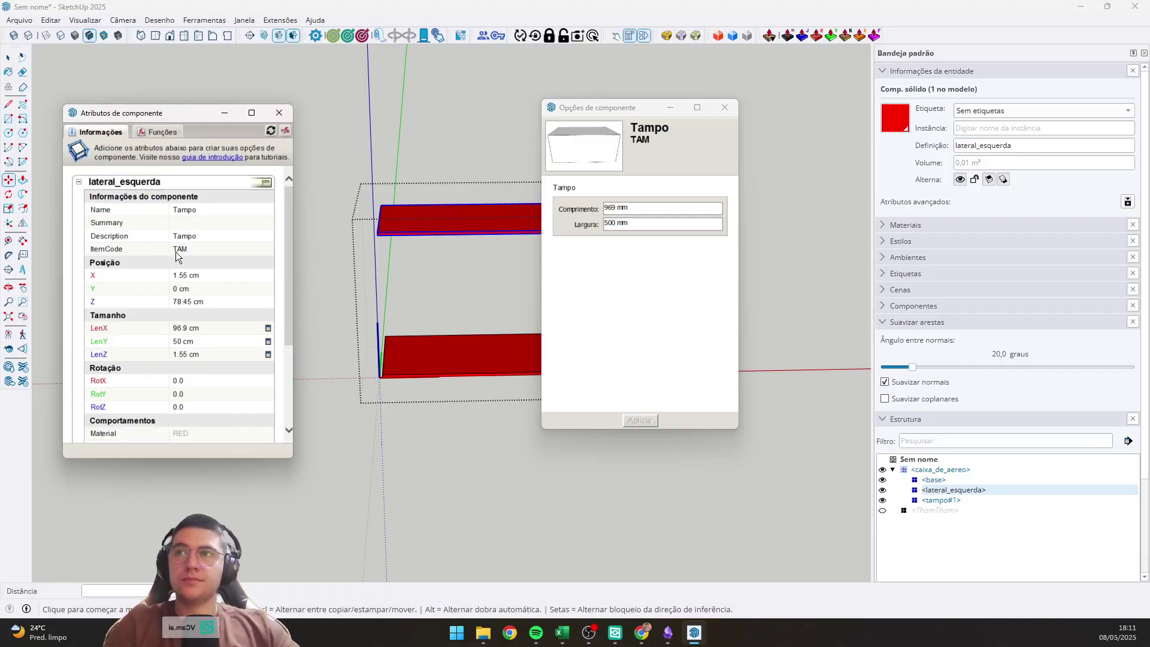
# Try a RotX value of 90 on the lateral_esquerda board and return it to 0.
pyautogui.scroll(-3, 180, 258)
pyautogui.scroll(3, 183, 259)
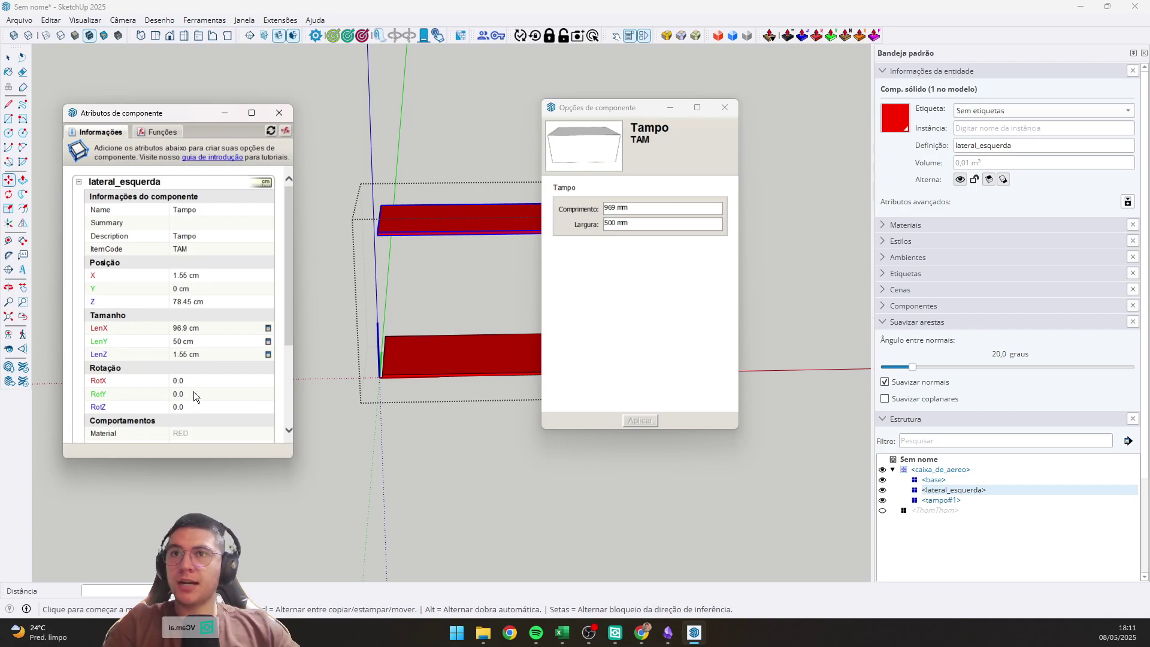
pyautogui.click(205, 381)
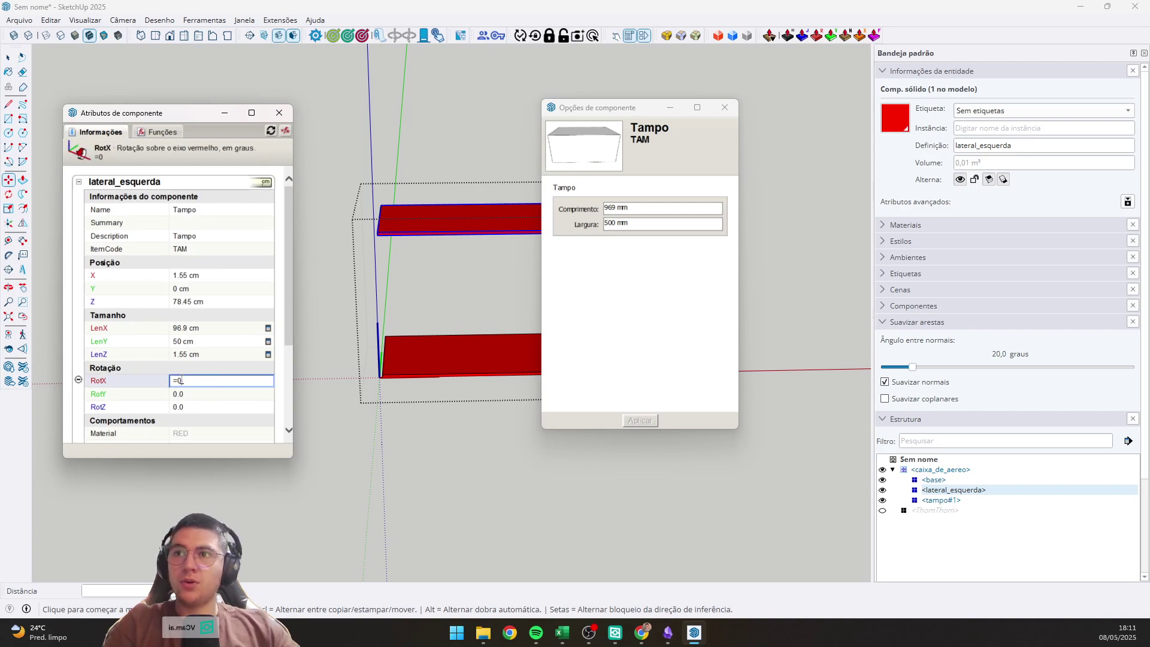
pyautogui.doubleClick(179, 380)
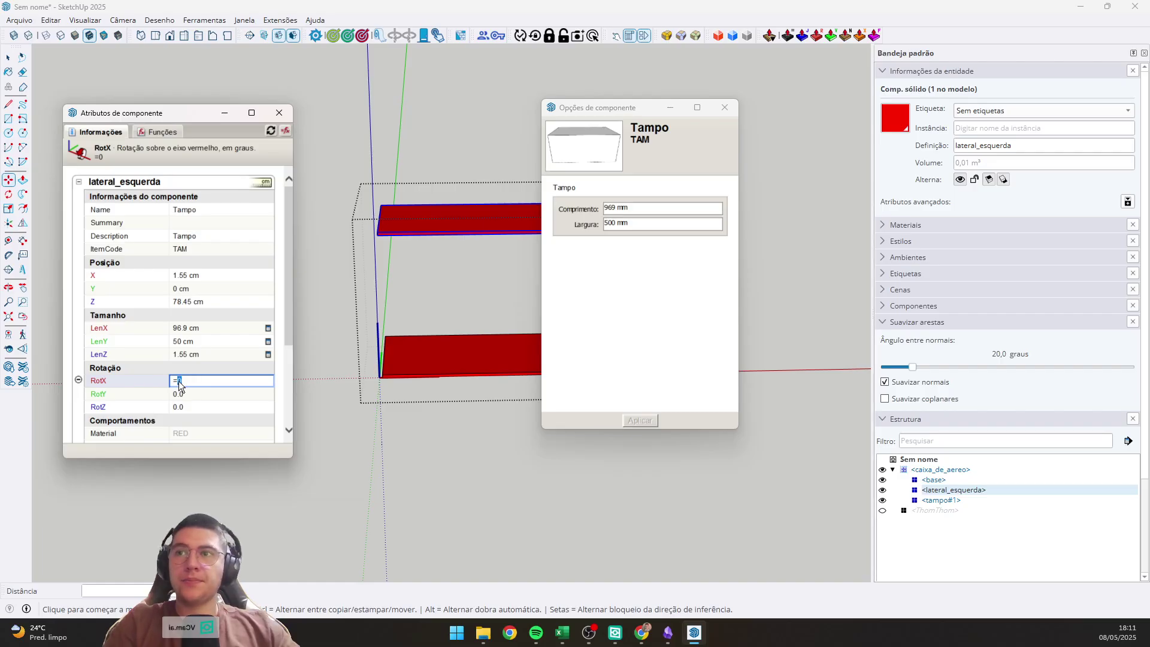
pyautogui.write('90')
pyautogui.press('Return')
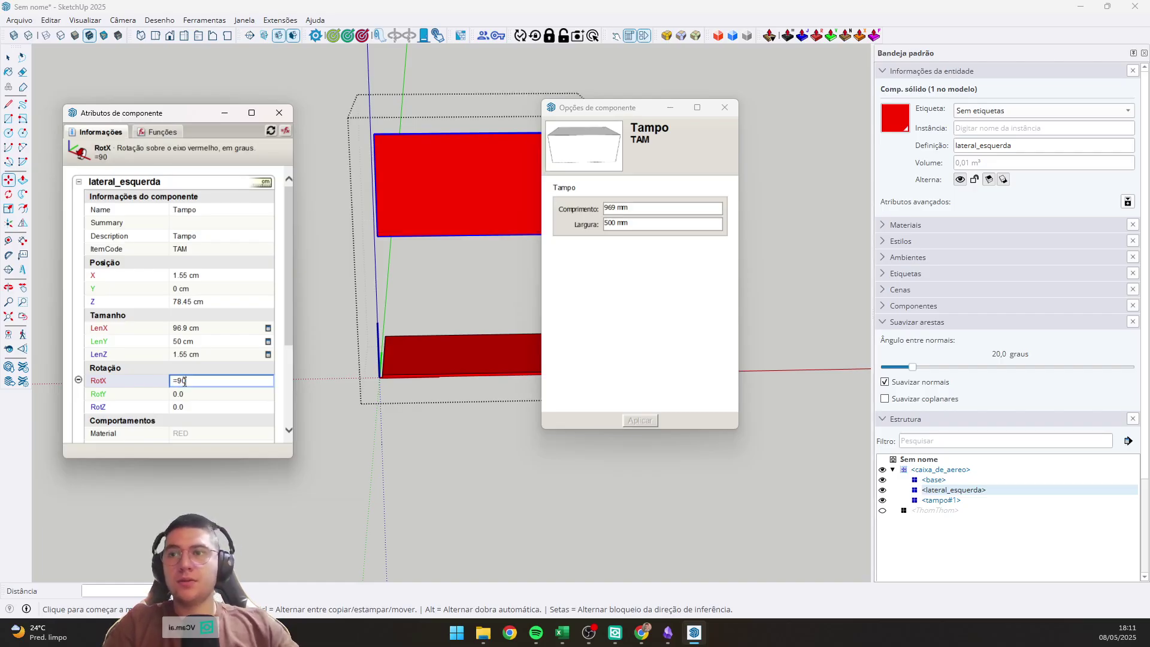
pyautogui.press('BackSpace')
pyautogui.press('BackSpace')
pyautogui.write('0')
pyautogui.press('Return')
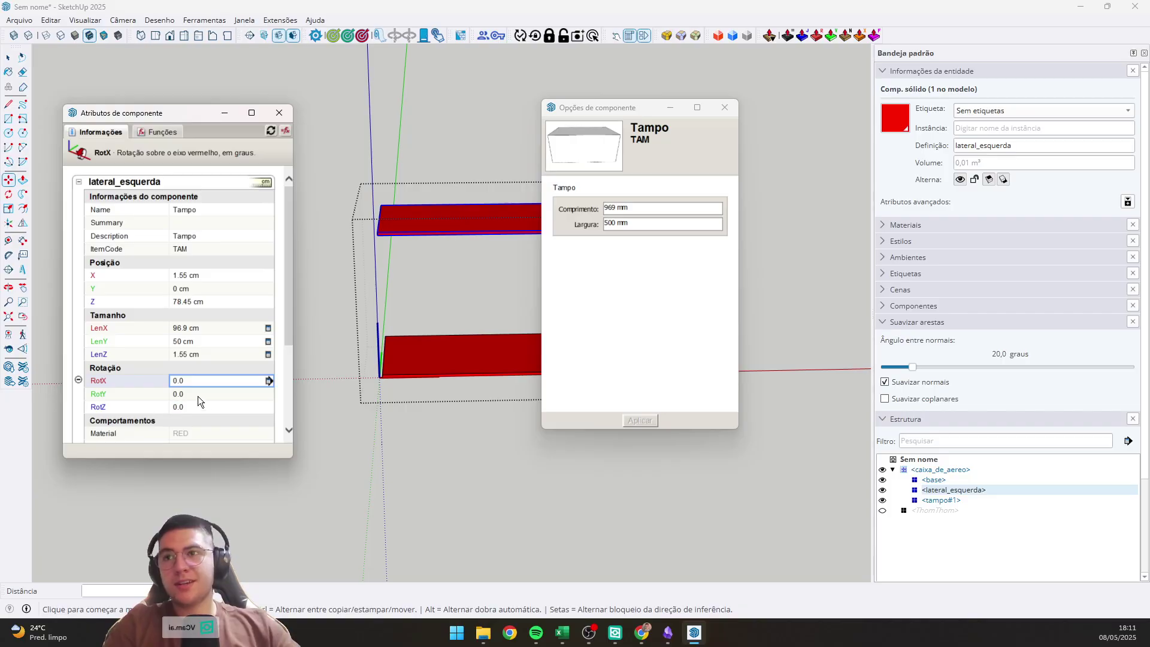
# Try a RotY value of 90 on the lateral_esquerda board and settle on -90 to stand it upright.
pyautogui.click(199, 394)
pyautogui.write('90')
pyautogui.press('Return')
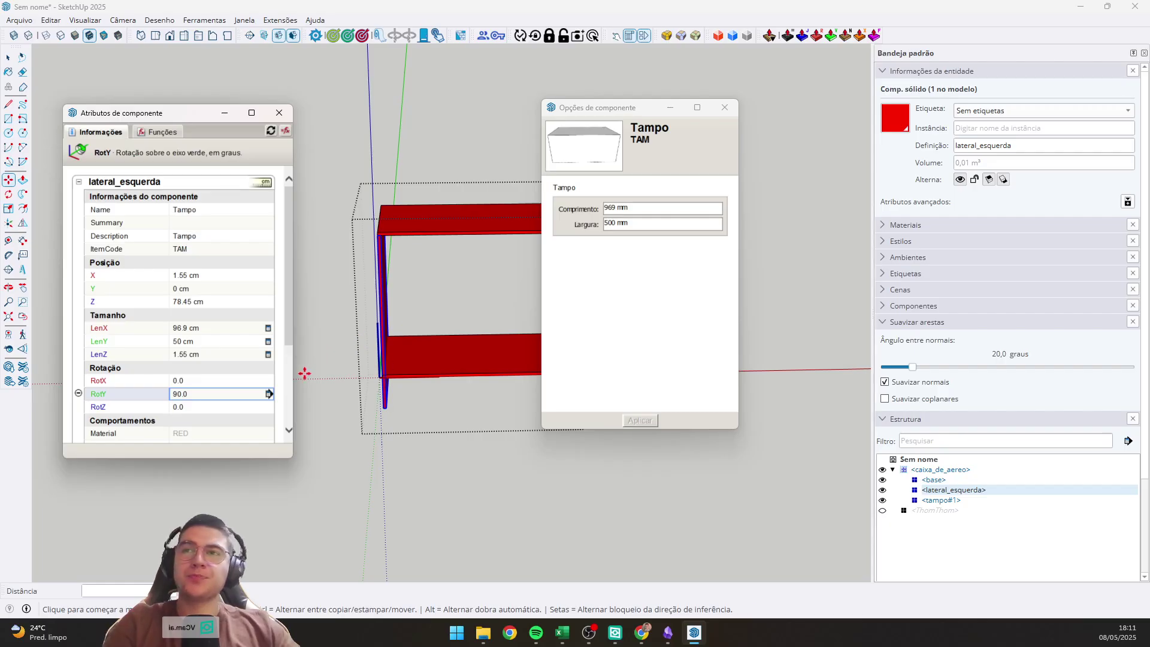
pyautogui.click(193, 394)
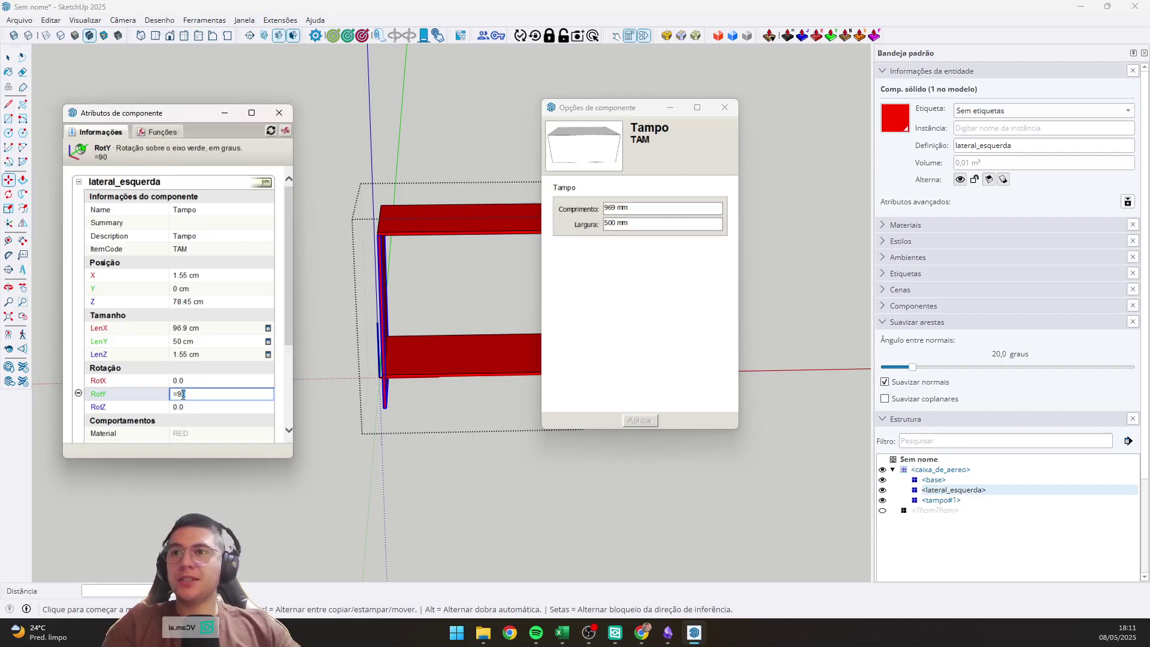
pyautogui.write('=-90')
pyautogui.press('Return')
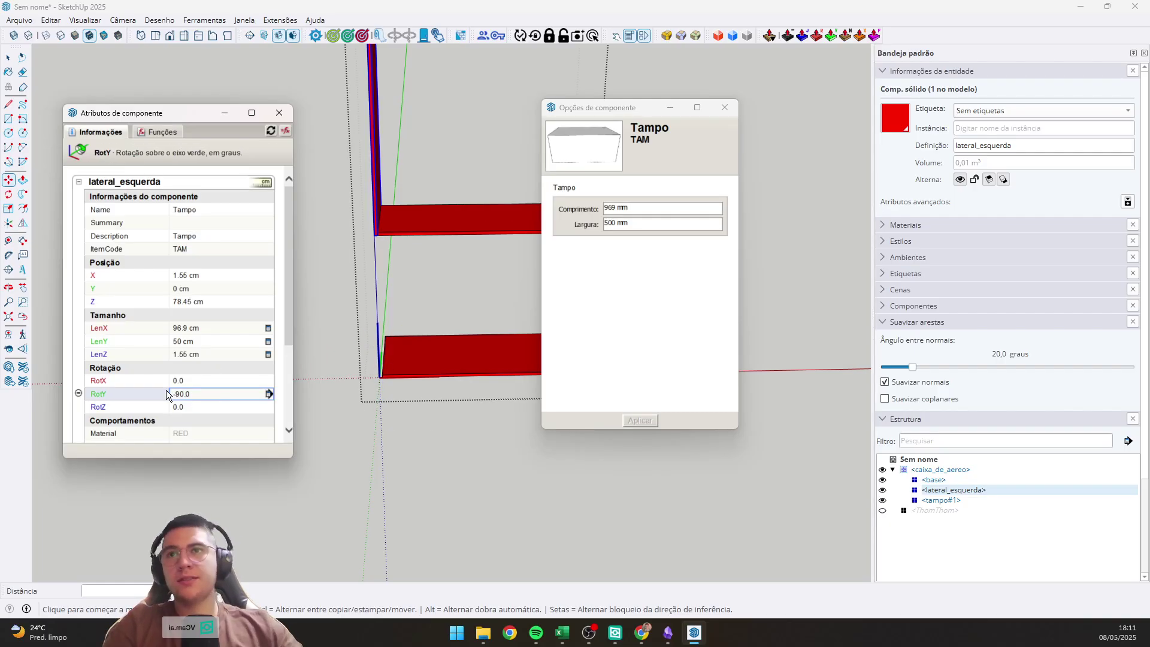
# Replace the lateral_esquerda board's Z position formula with 0.
pyautogui.click(213, 300)
pyautogui.press('BackSpace')
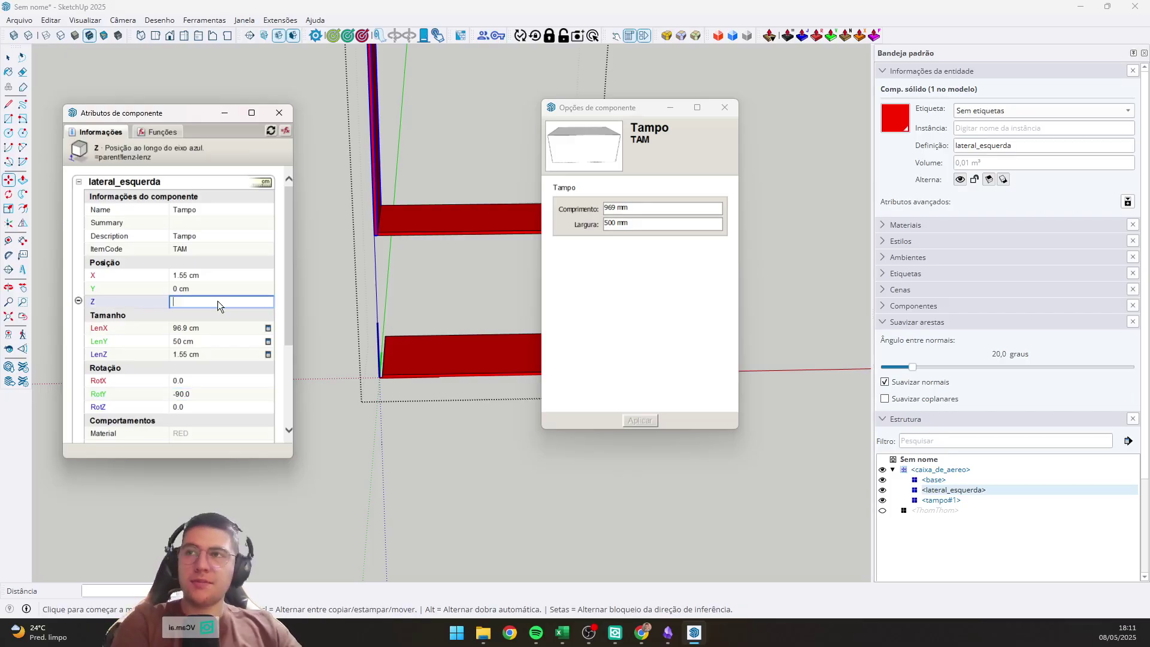
pyautogui.write('0')
pyautogui.press('Return')
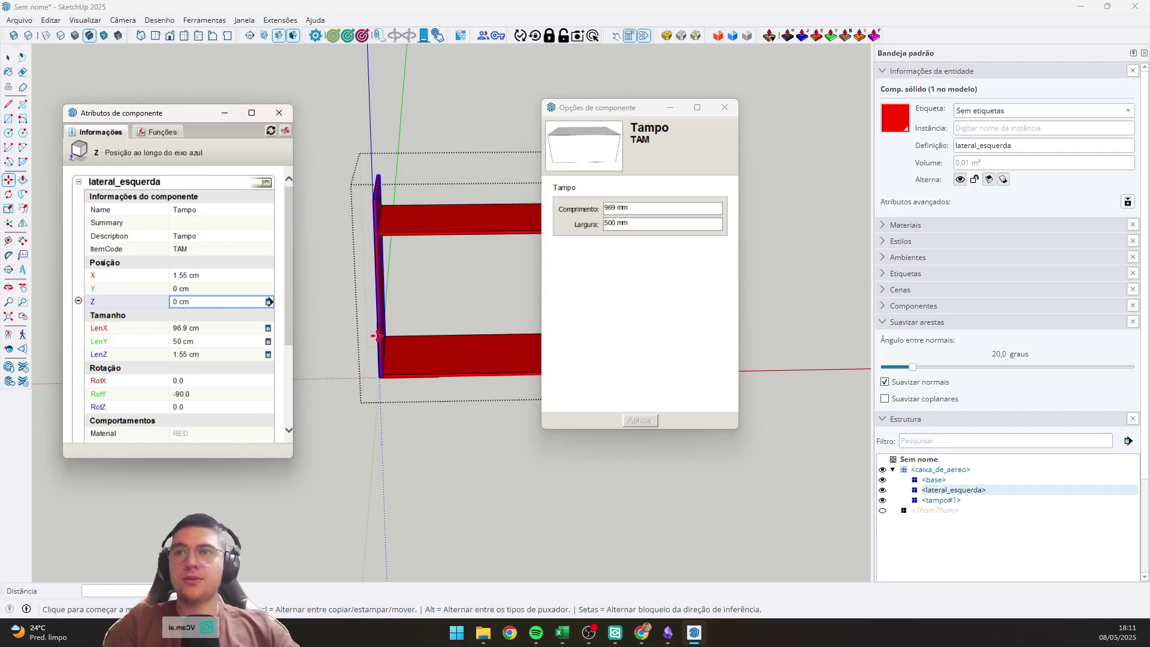
# Replace the lateral_esquerda board's LenX formula with a new one beginning =parent!lenz-.
pyautogui.click(195, 327)
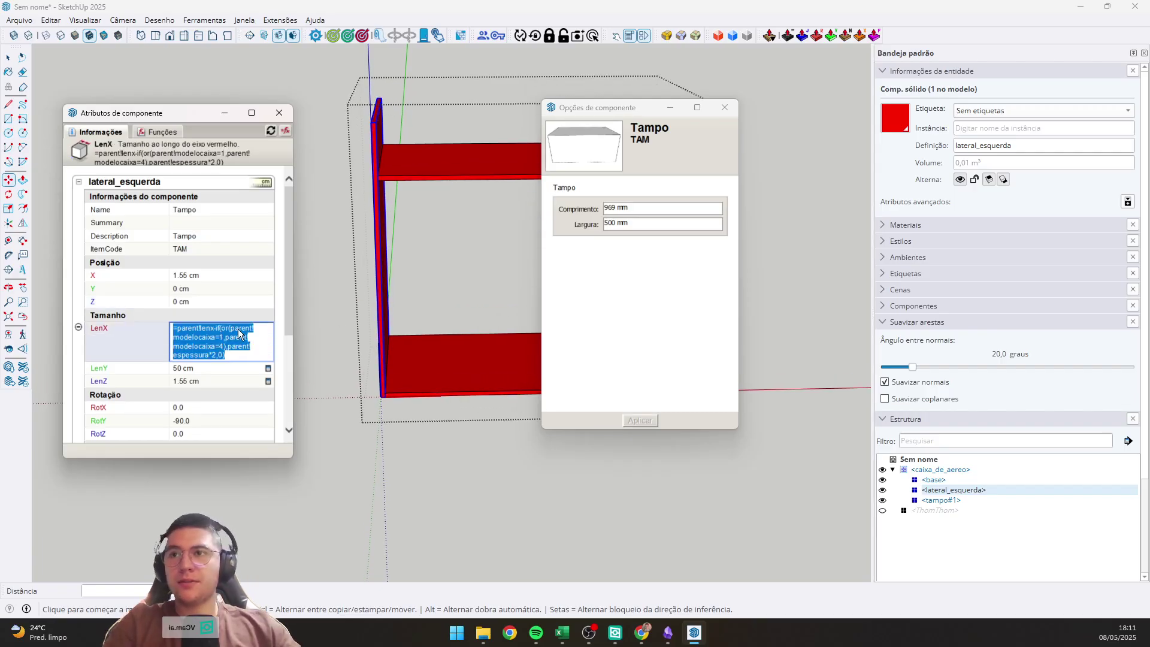
pyautogui.click(222, 332)
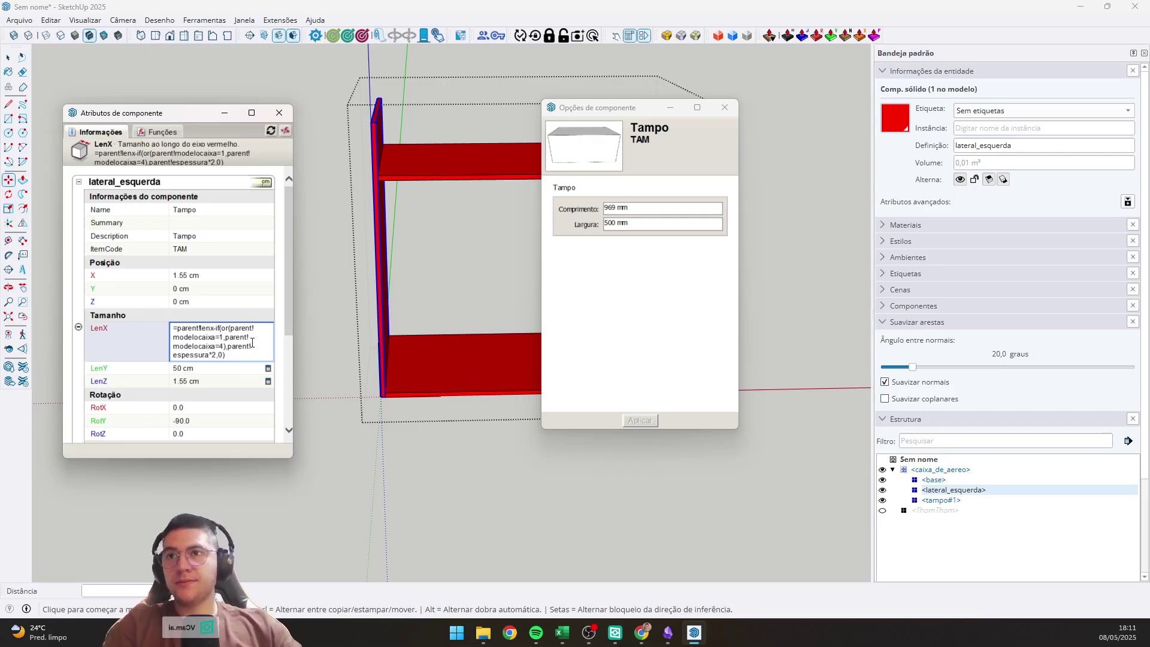
pyautogui.hotkey('ctrl', 'a')
pyautogui.write('=')
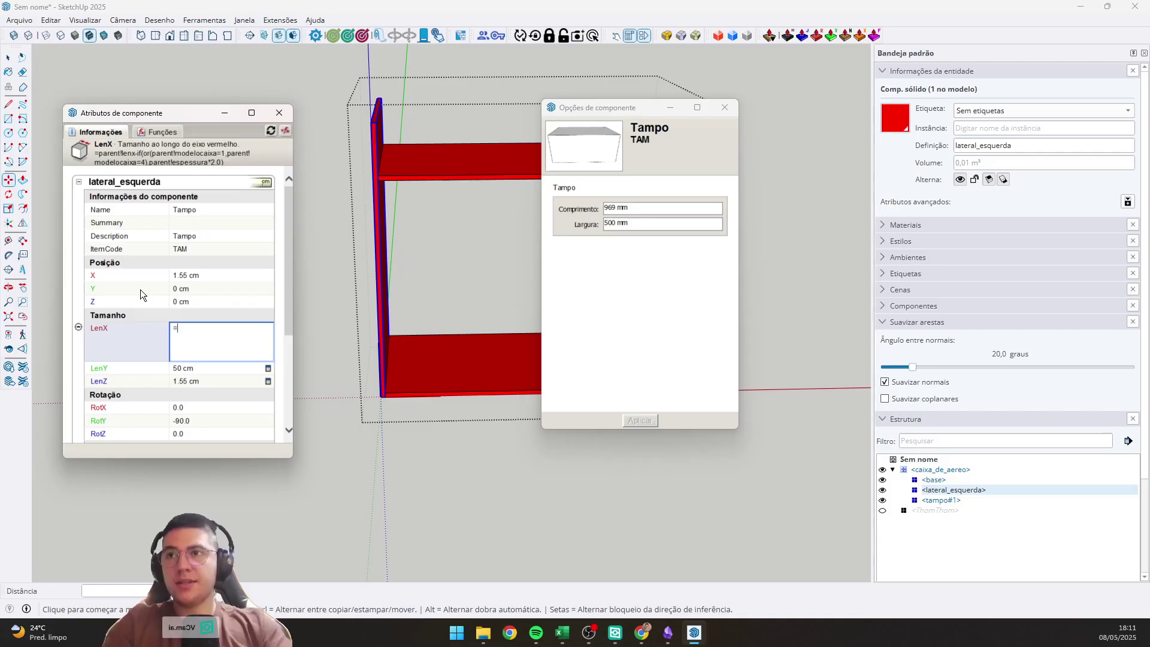
pyautogui.write('parent!lenz')
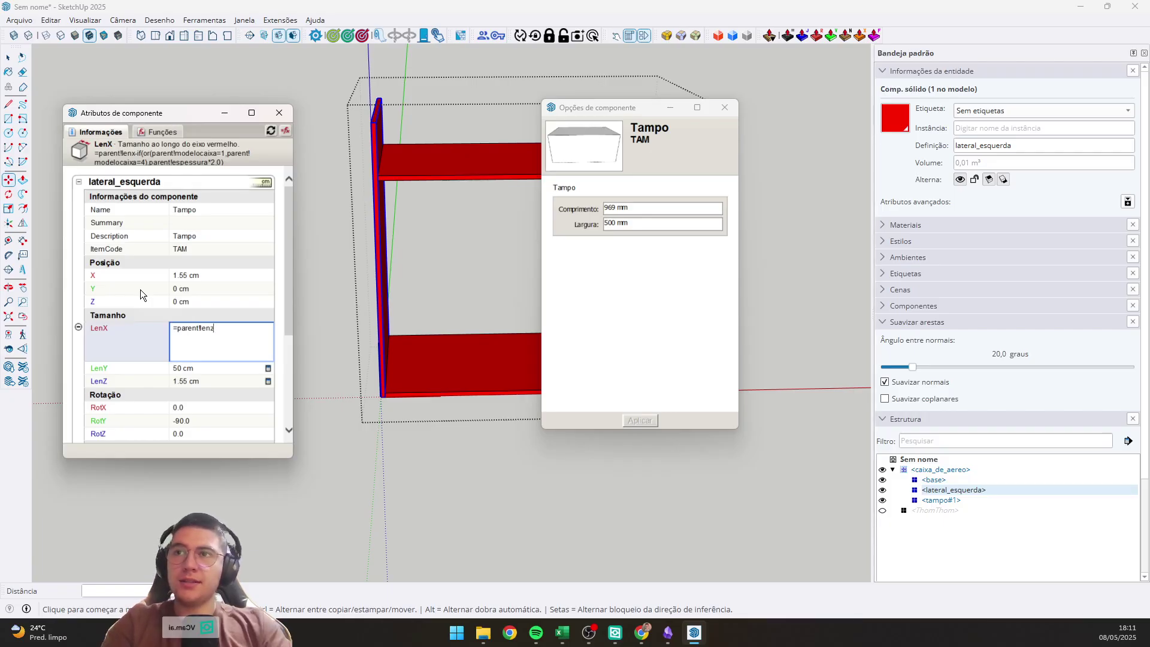
pyautogui.write('-')
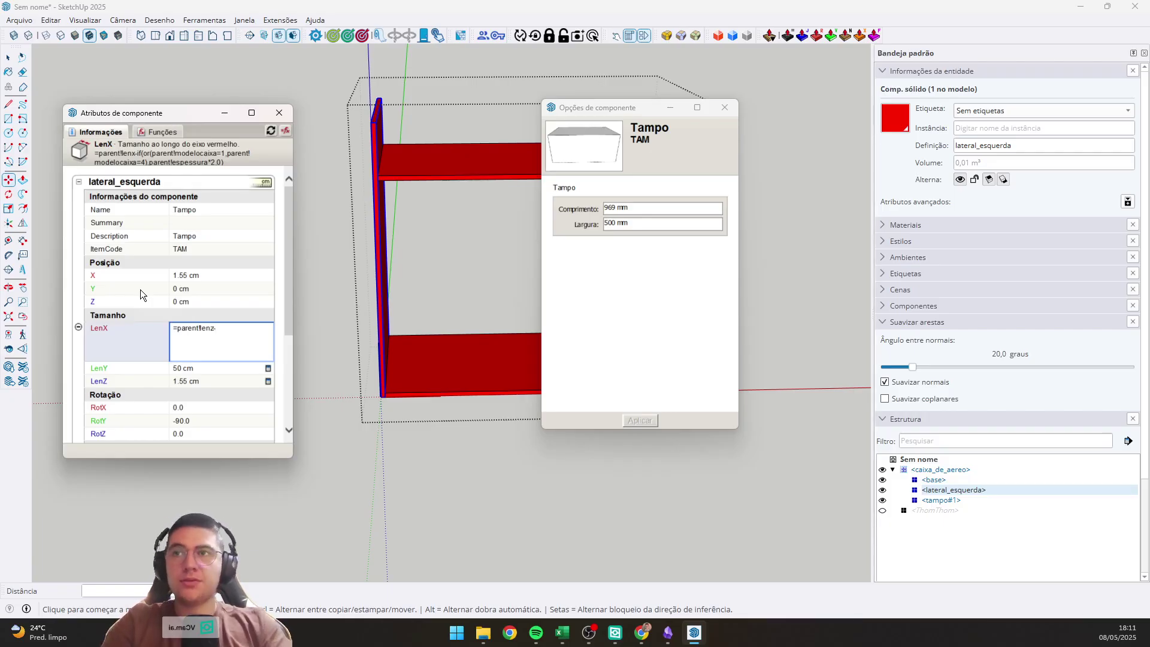
pyautogui.write('if(parent!')
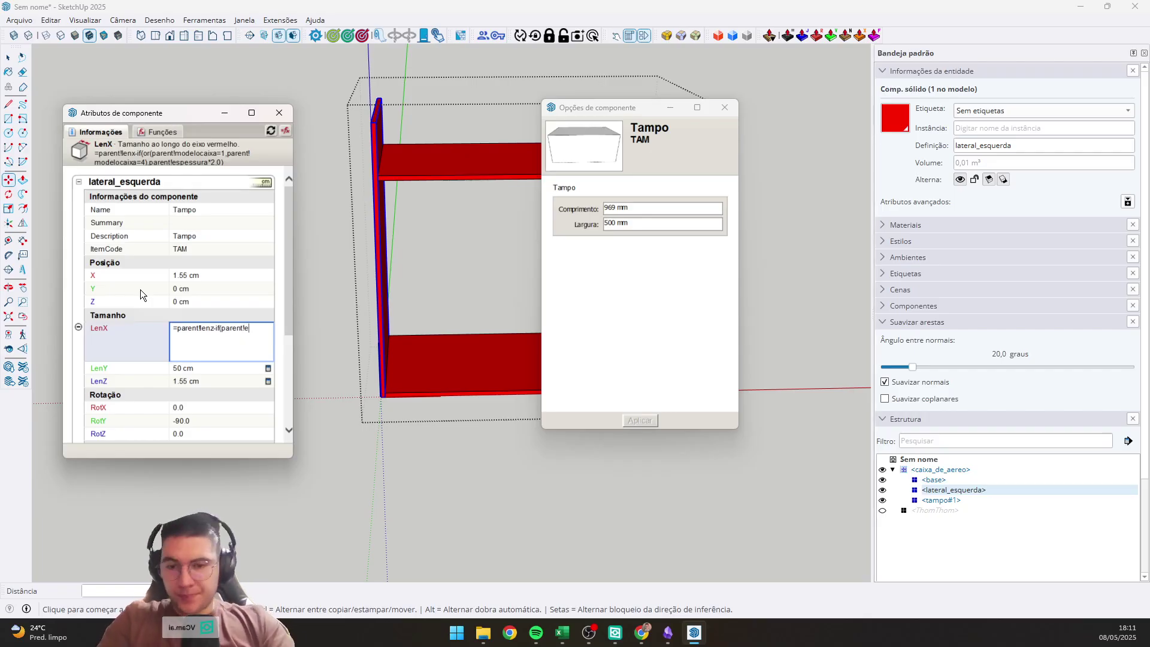
pyautogui.write('modelo')
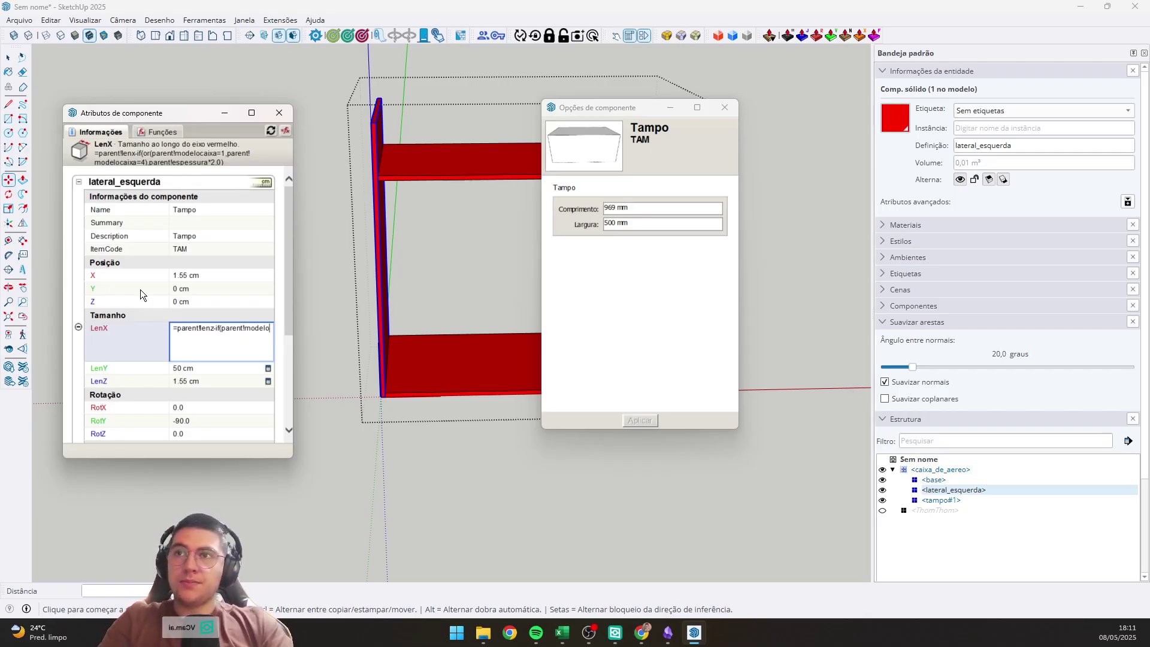
pyautogui.write('caixa')
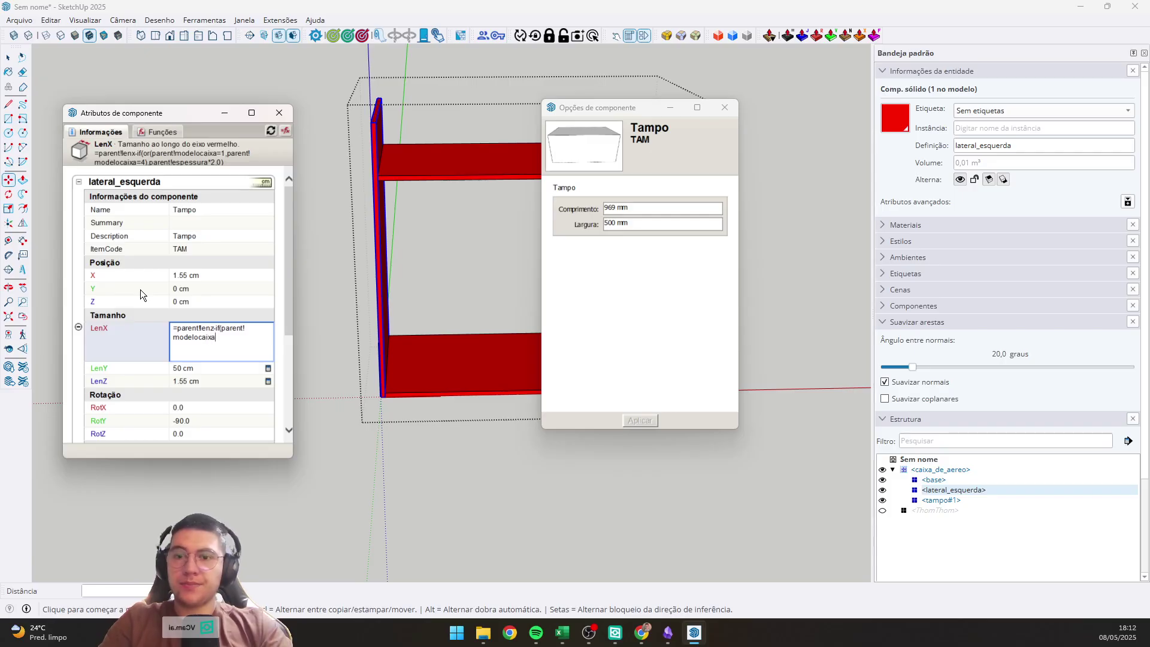
pyautogui.write('=')
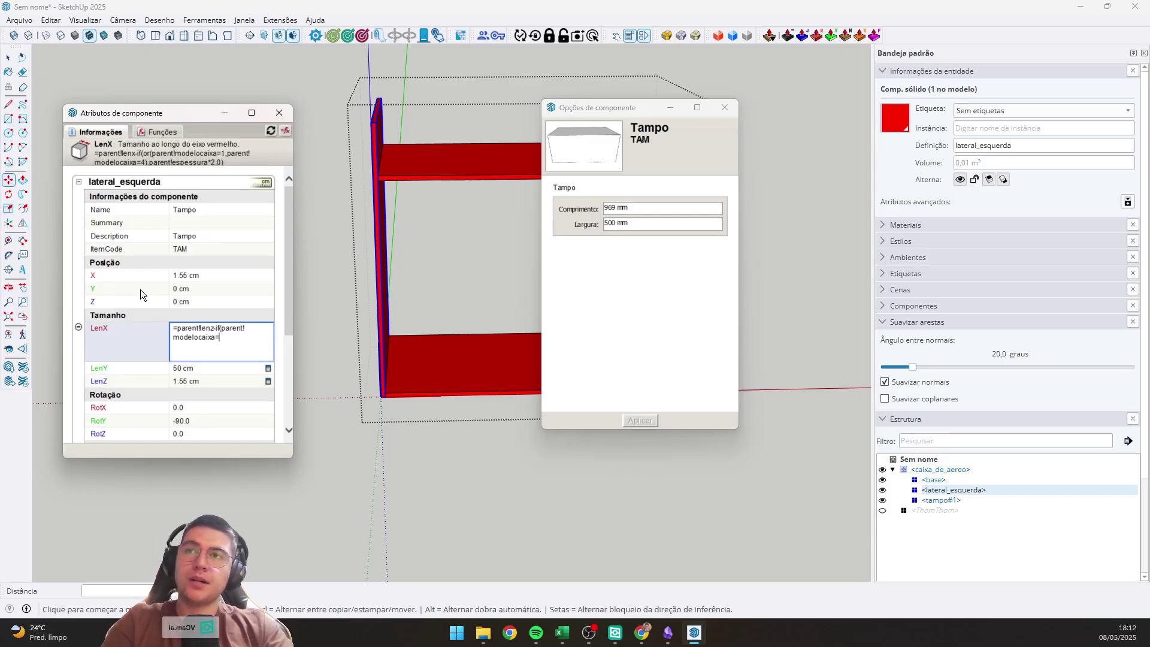
pyautogui.press('Up')
pyautogui.write('or(')
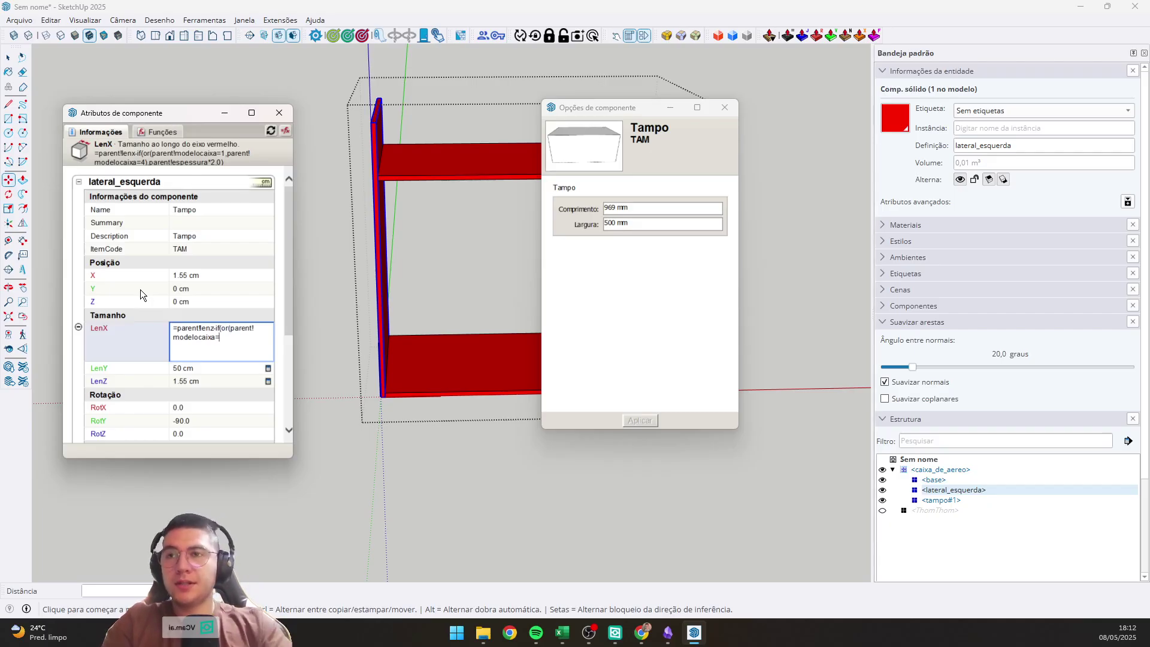
pyautogui.write('1,')
pyautogui.press('BackSpace')
pyautogui.press('BackSpace')
pyautogui.write('2,')
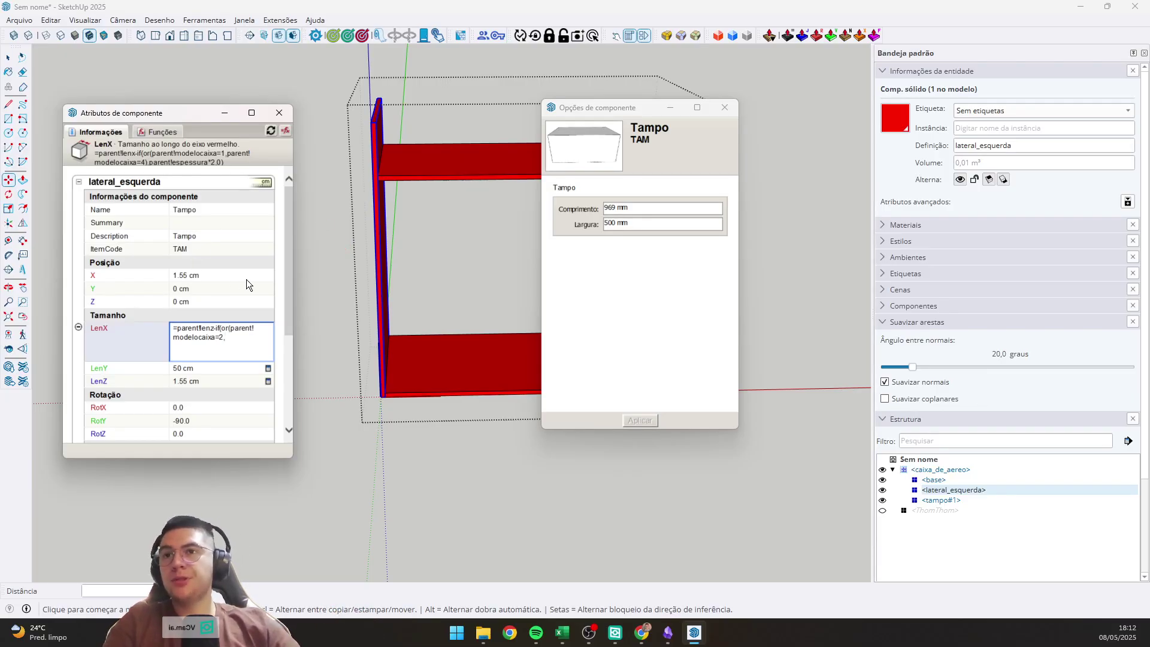
# Continue the lateral_esquerda board's LenX formula after =parent!lenz- with choose(parent!modelocaixa,0,parent!espessura*2,parent!
pyautogui.moveTo(245, 334); pyautogui.dragTo(218, 328)
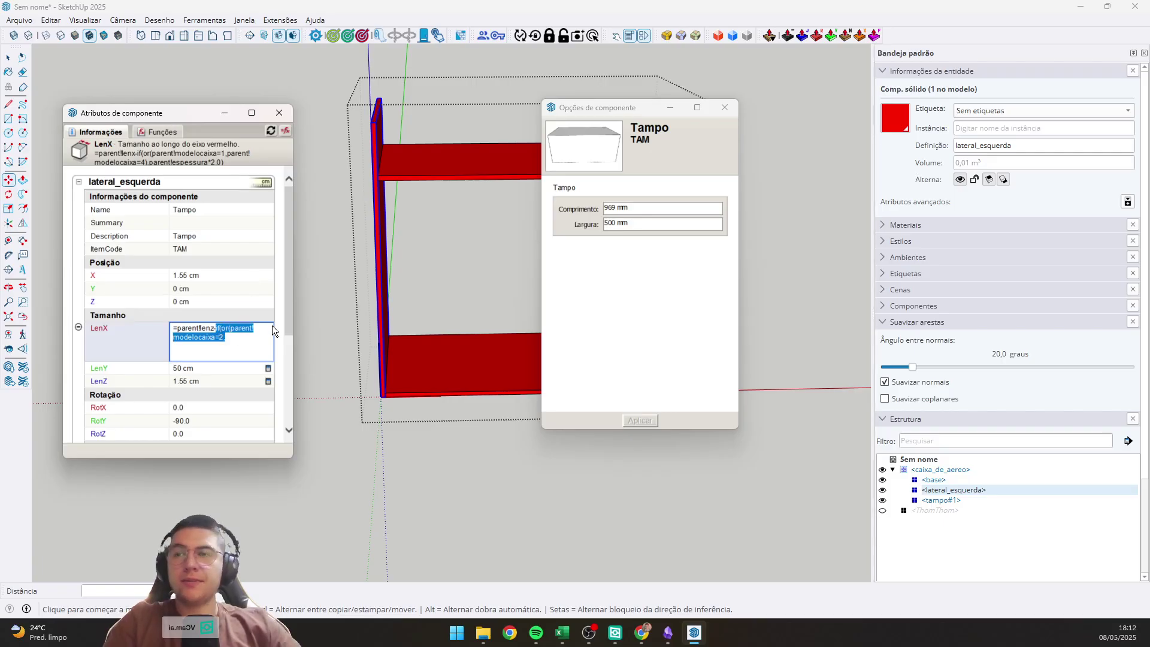
pyautogui.write('choose')
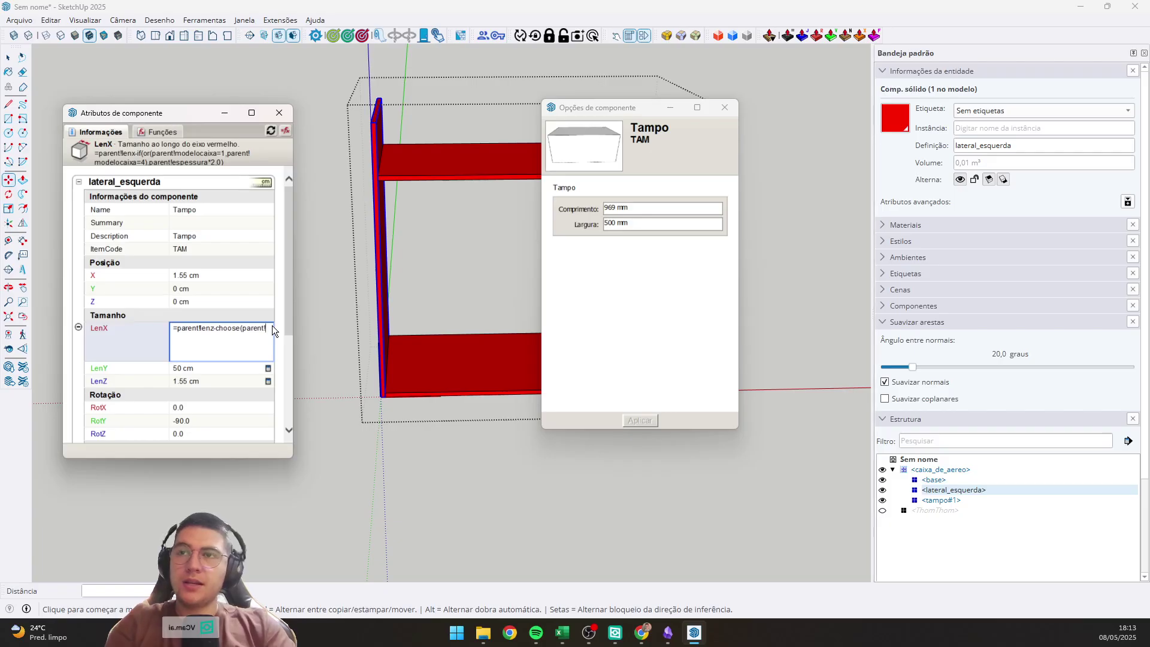
pyautogui.write('modelocaixa')
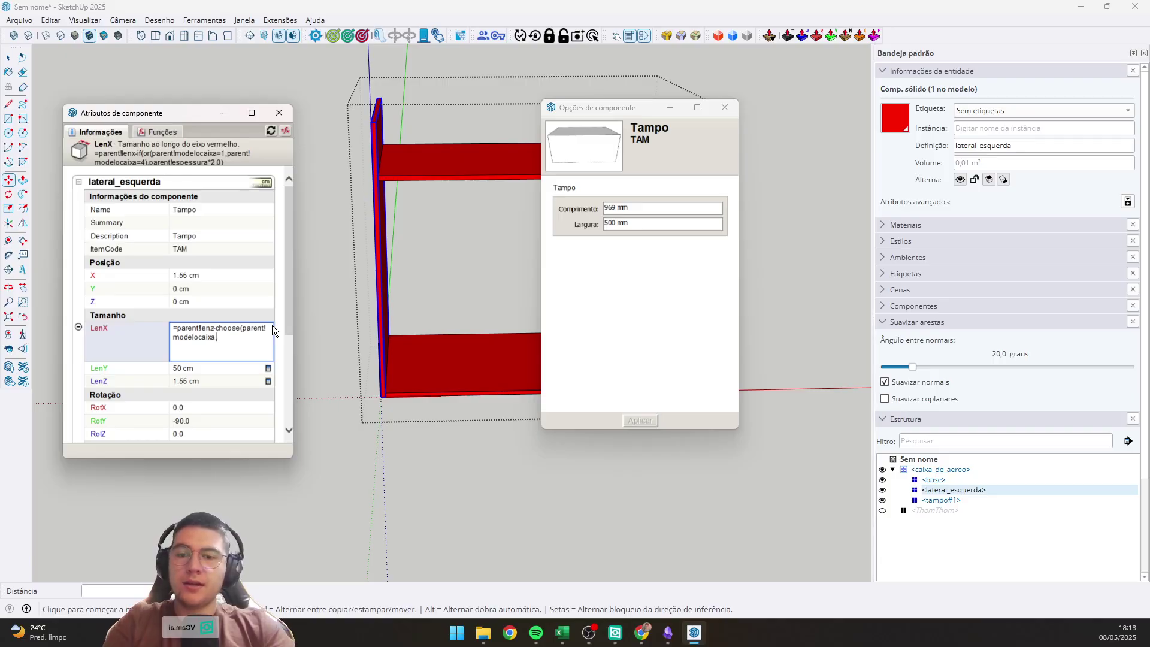
pyautogui.write(',0,')
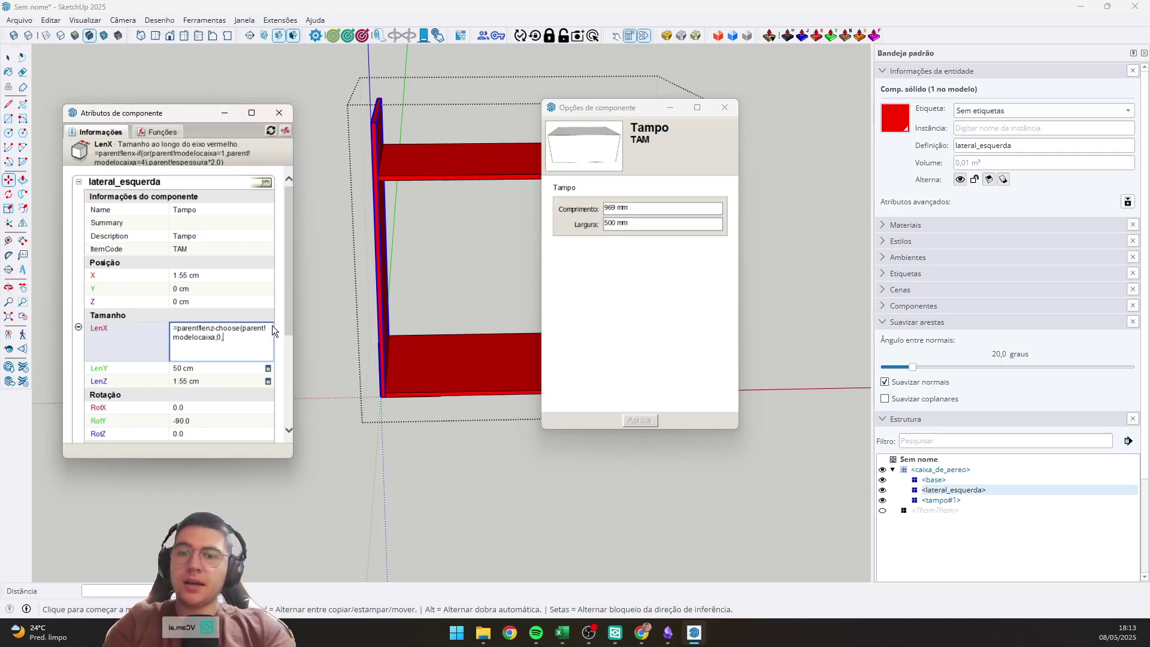
pyautogui.write('parent!')
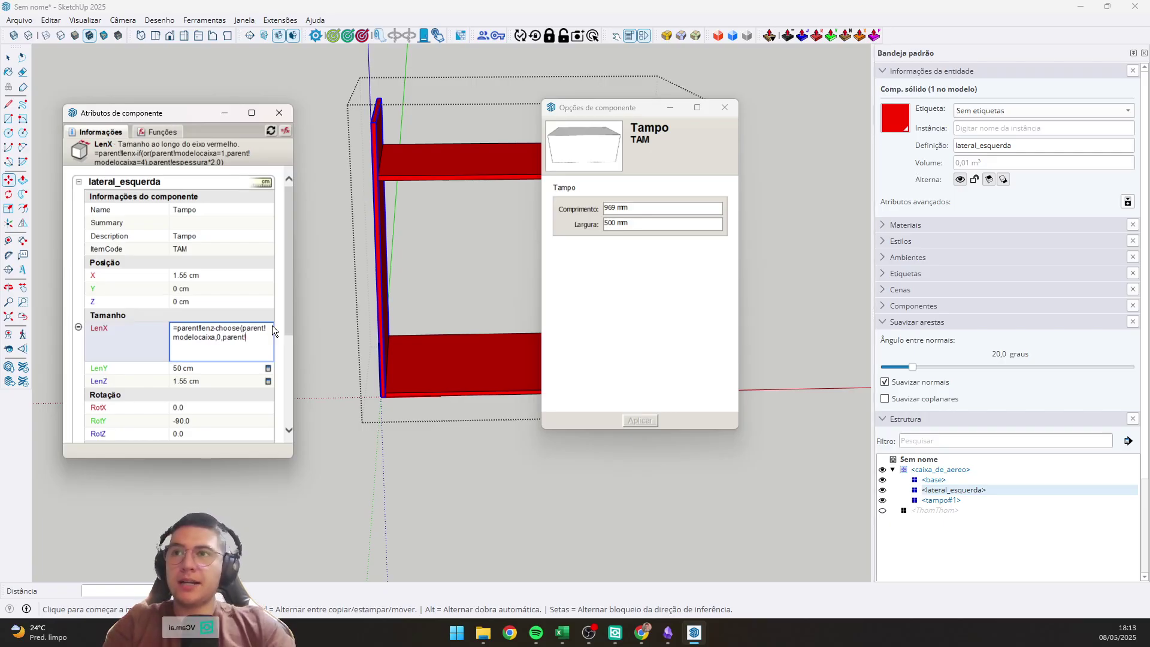
pyautogui.write('espessura')
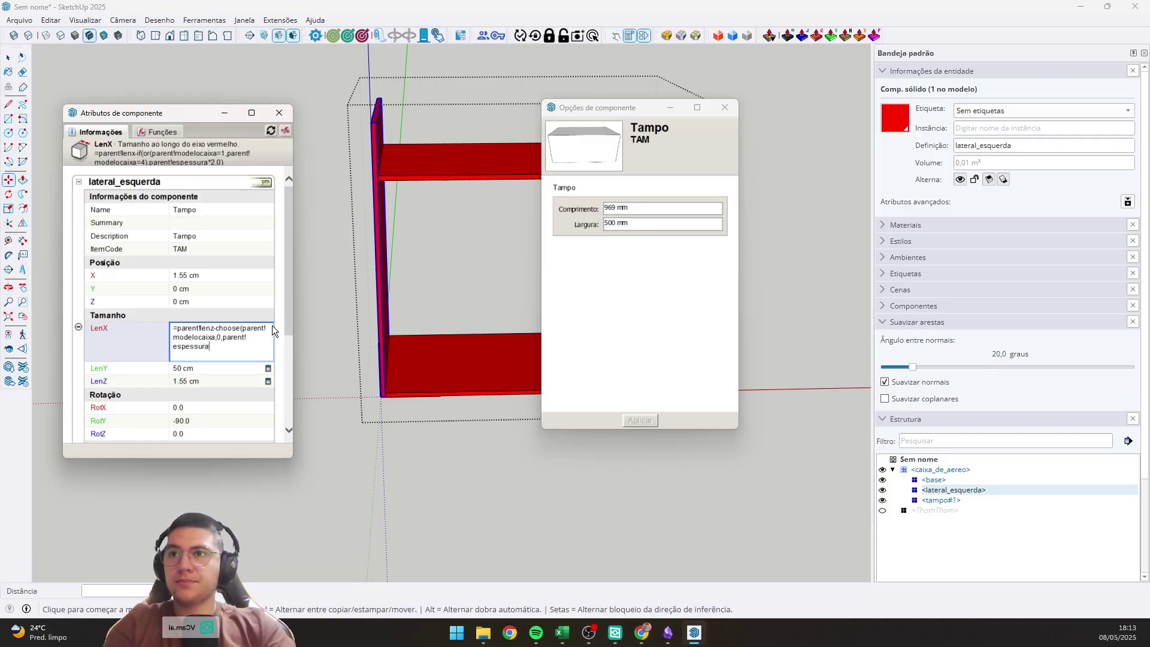
pyautogui.write('*2')
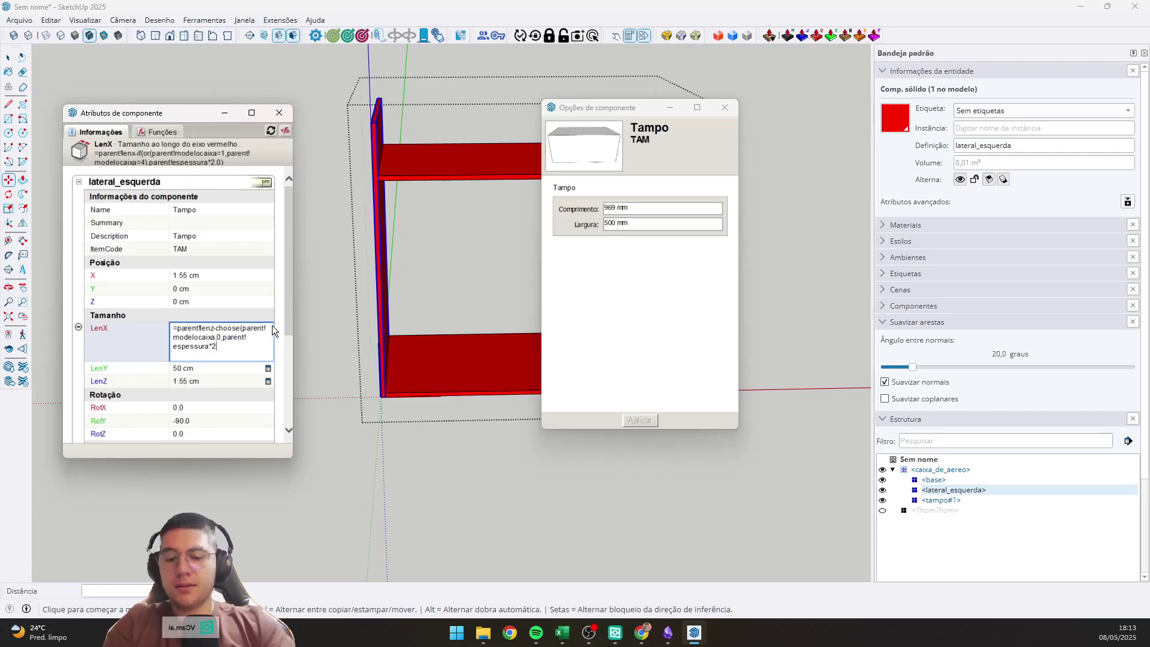
pyautogui.write(',parent!')
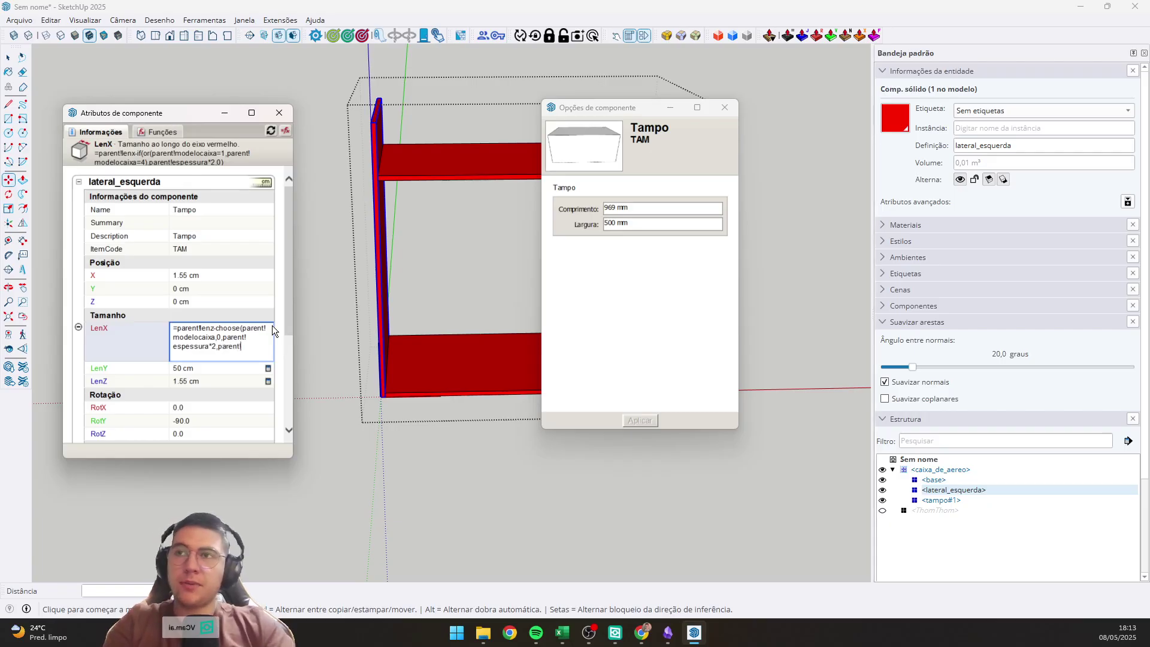
# Complete lateral_esquerda's LenX formula as =parent!lenz-choose(parent!modelocaixa,0,parent!espessura*2,parent!espessura,parent!espessura).
pyautogui.write('espessura')
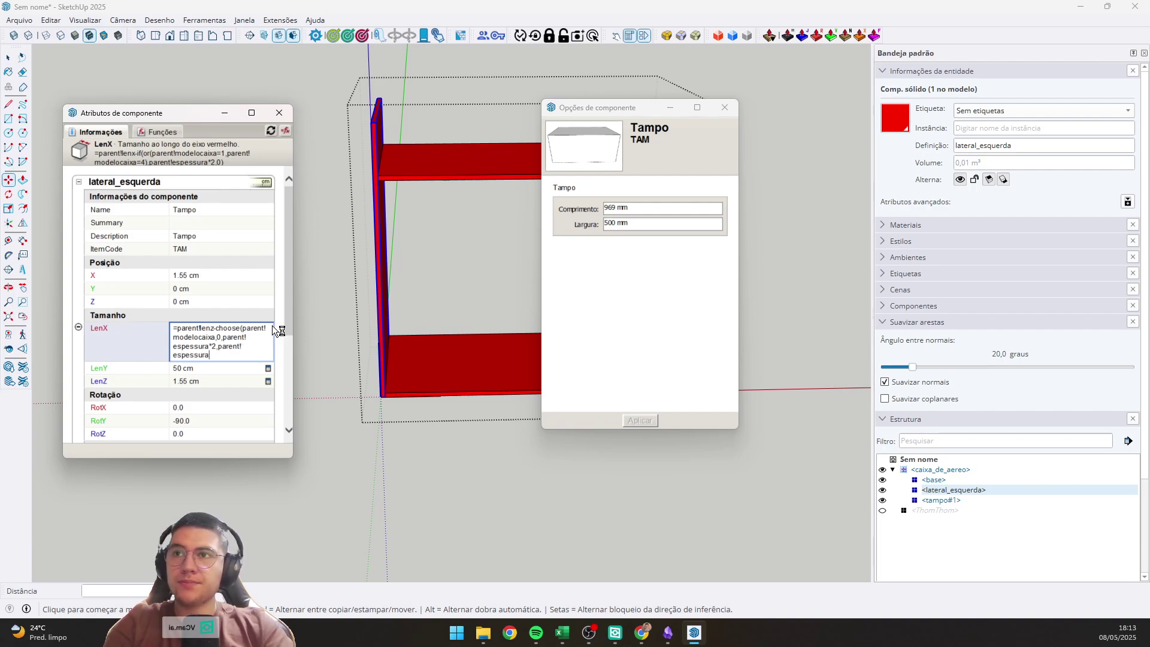
pyautogui.write(',')
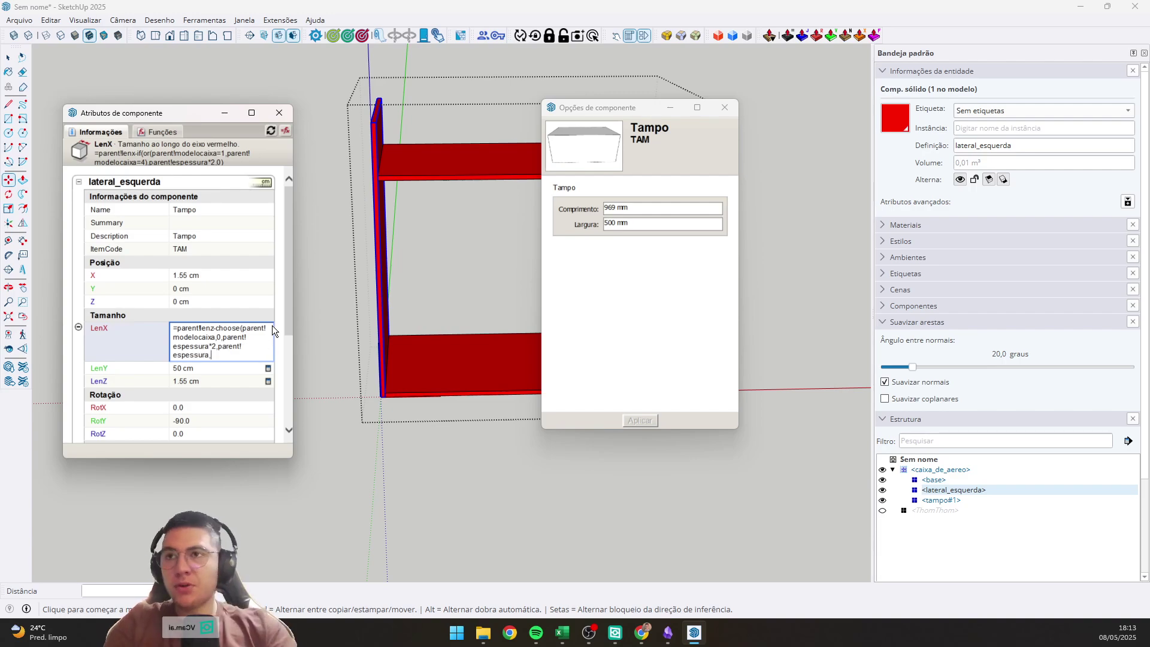
pyautogui.write('parent!es')
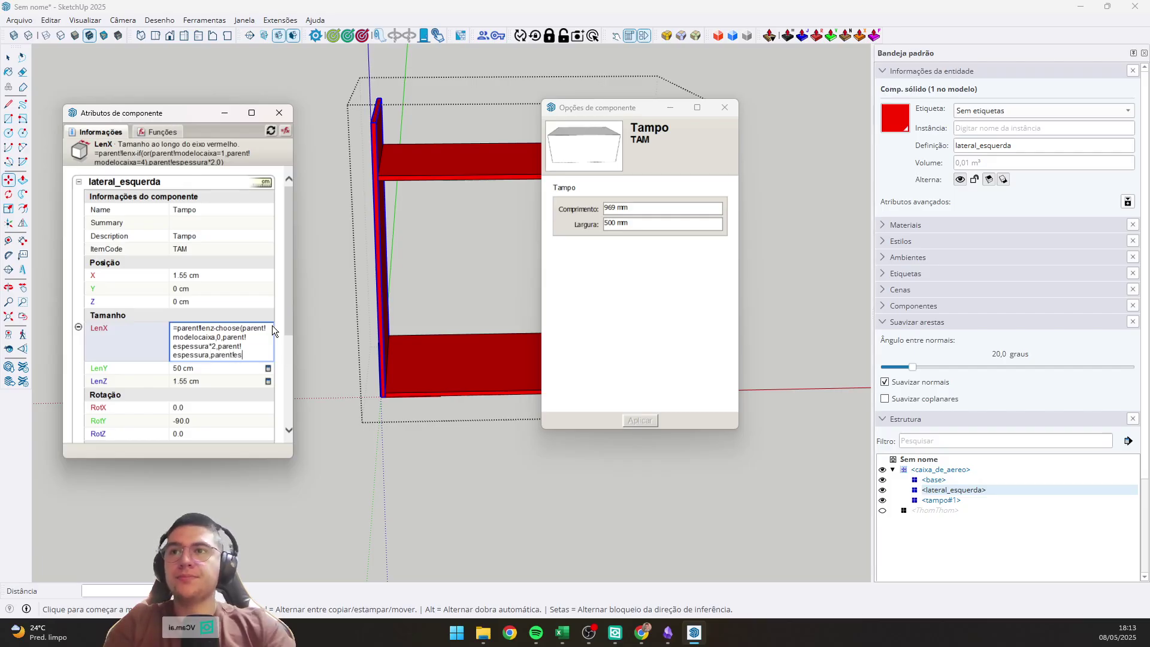
pyautogui.write('pessura')
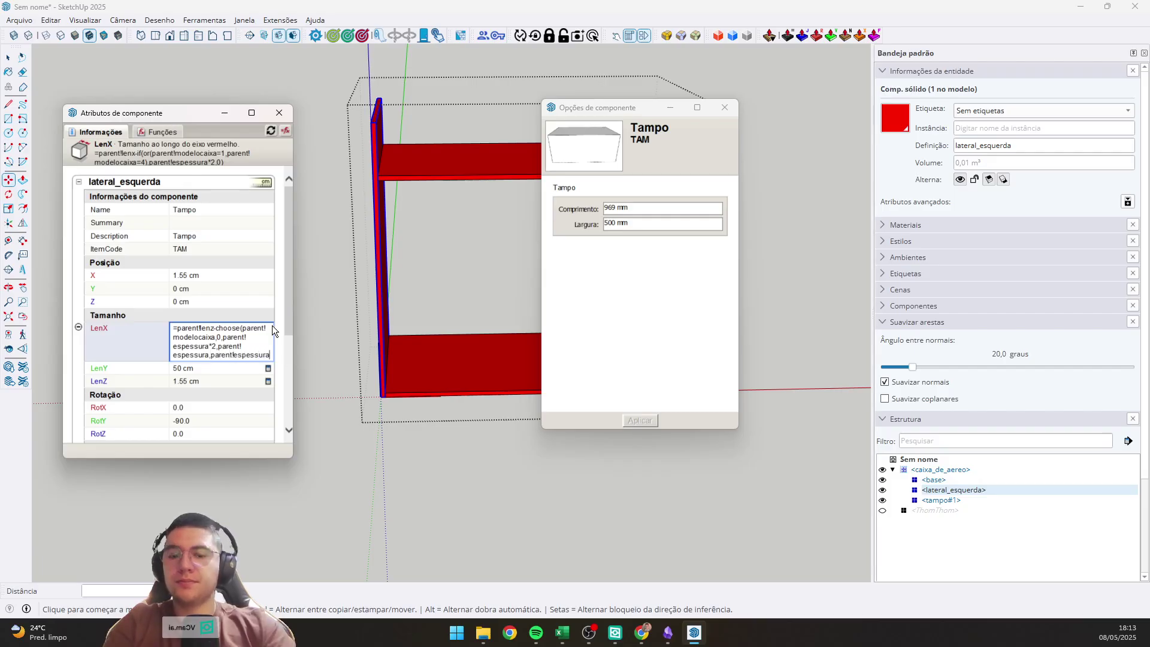
pyautogui.write(')')
pyautogui.press('Return')
pyautogui.moveTo(401, 263); pyautogui.dragTo(421, 287, button='middle')
# Copy lateral_esquerda's LenX formula and use it as the component's Z position formula.
pyautogui.click(196, 275)
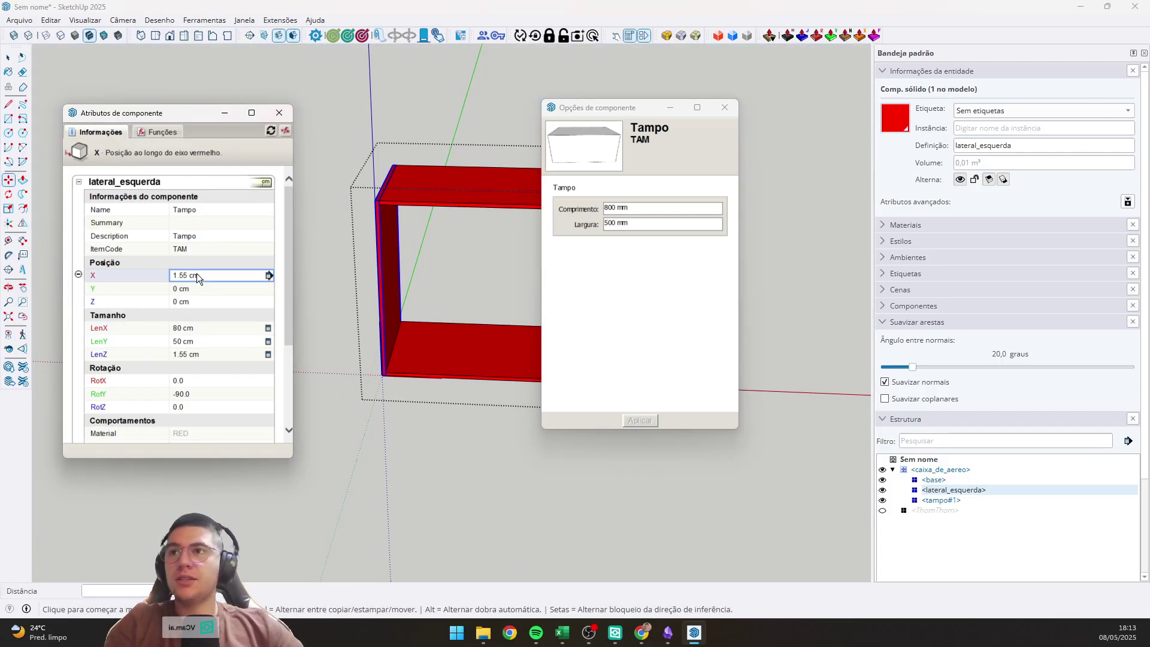
pyautogui.click(191, 328)
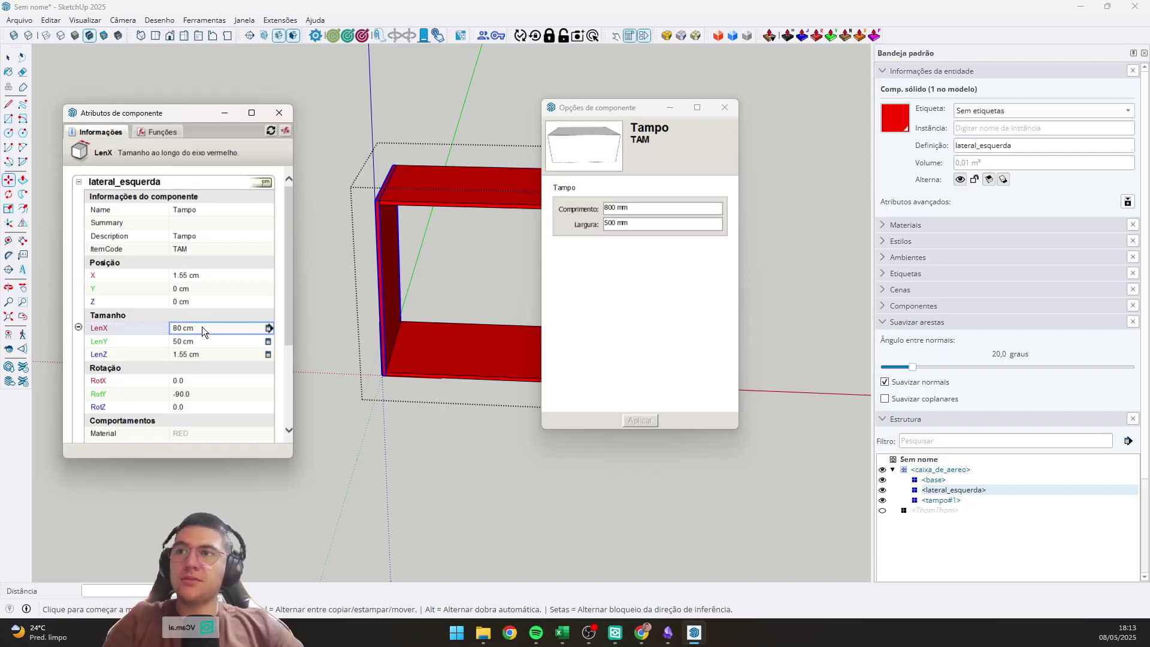
pyautogui.click(203, 328)
pyautogui.hotkey('ctrl', 'c')
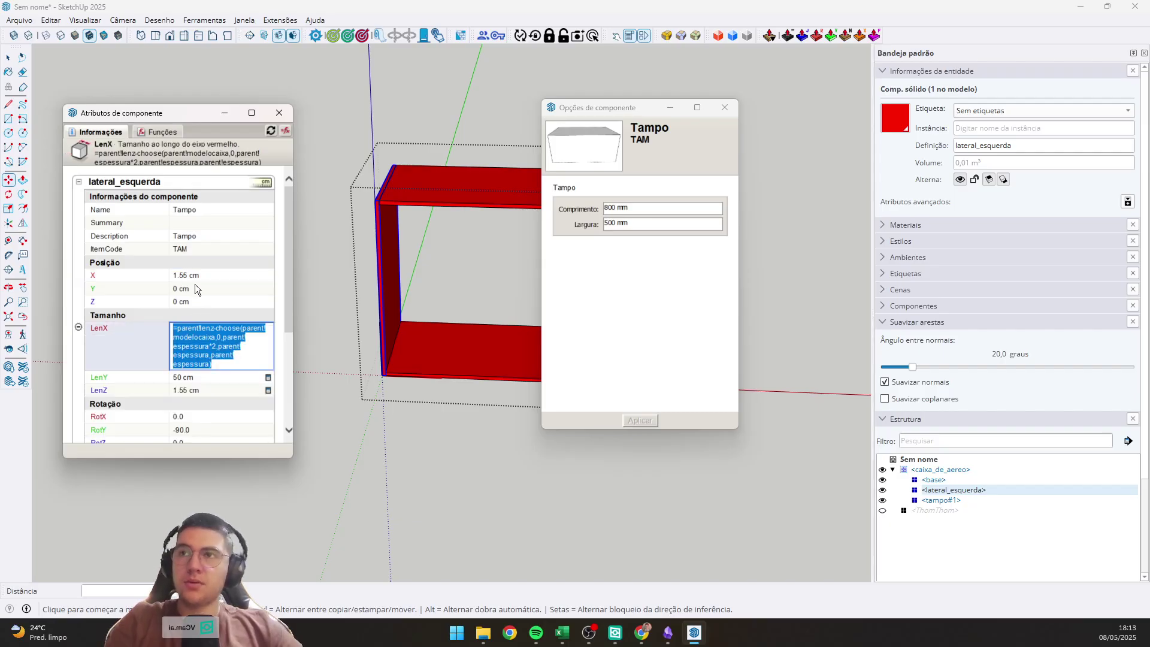
pyautogui.click(202, 275)
pyautogui.click(203, 276)
pyautogui.press('Return')
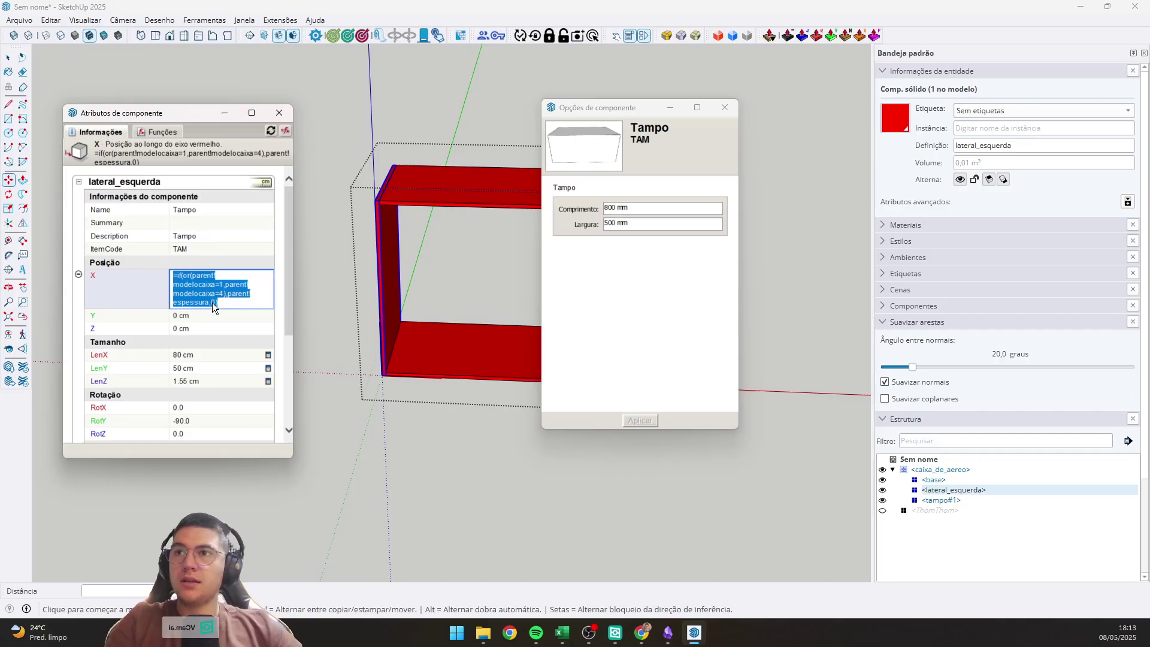
pyautogui.click(223, 302)
pyautogui.hotkey('ctrl', 'a')
pyautogui.hotkey('ctrl', 'v')
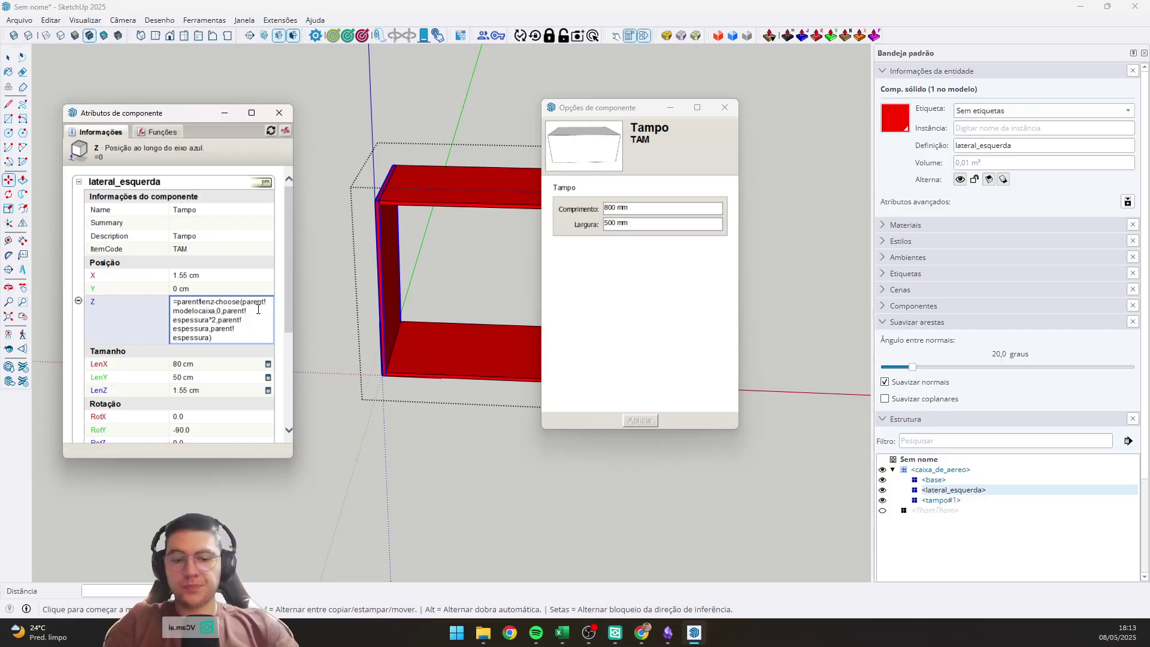
# Remove the *2 multiplier from the second choose option in the Z position formula.
pyautogui.press('Delete')
pyautogui.write('p')
pyautogui.press('Down')
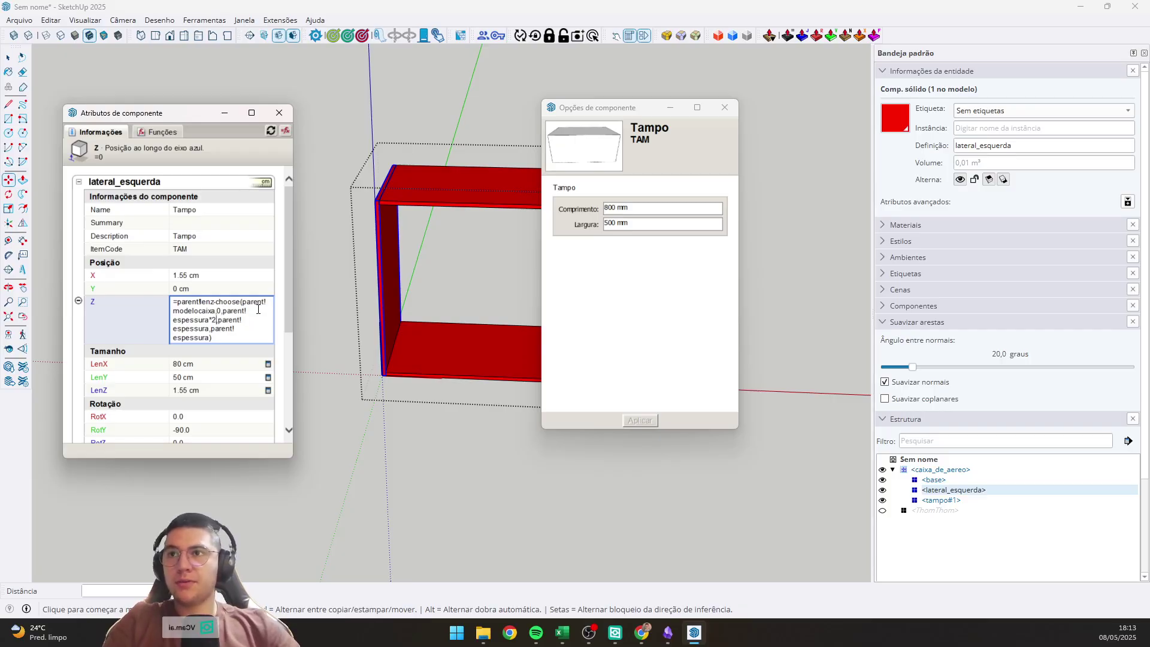
pyautogui.press('BackSpace')
pyautogui.press('BackSpace')
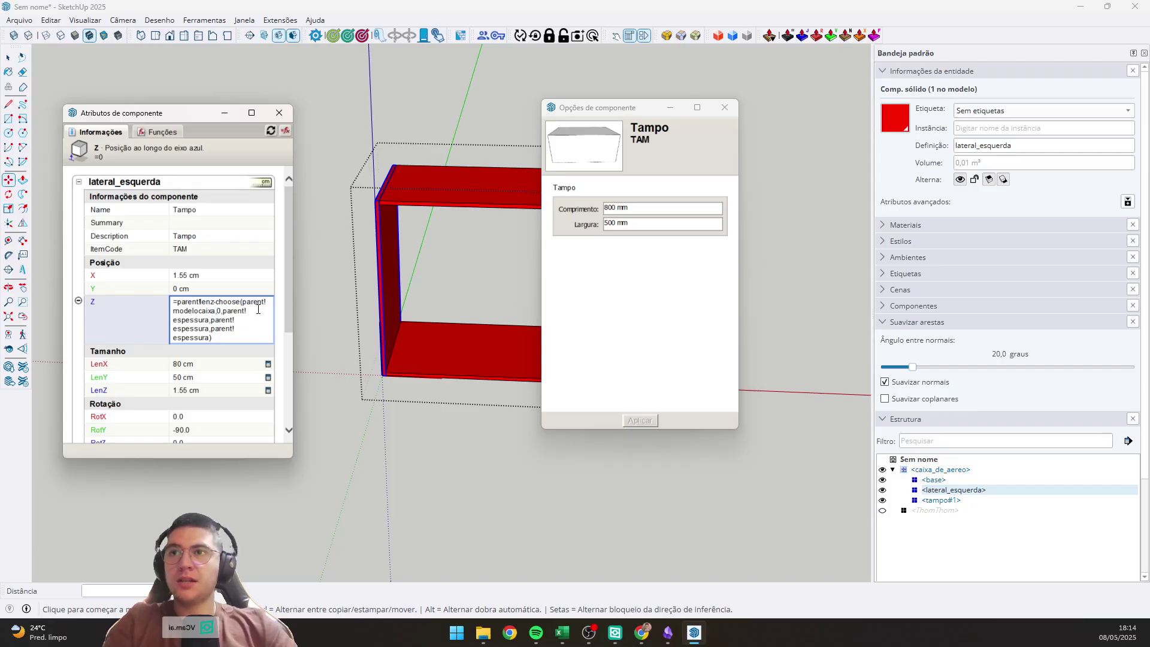
pyautogui.press('Return')
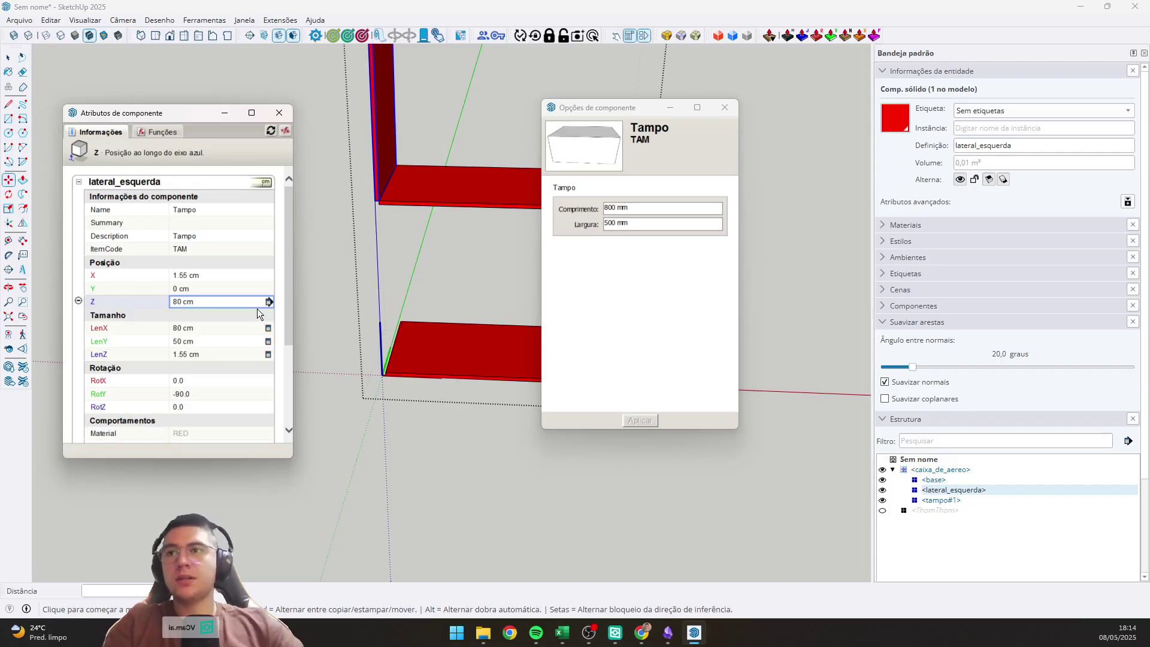
# Delete the leading parent!lenz- term from the Z position formula, keeping only the choose expression.
pyautogui.click(211, 307)
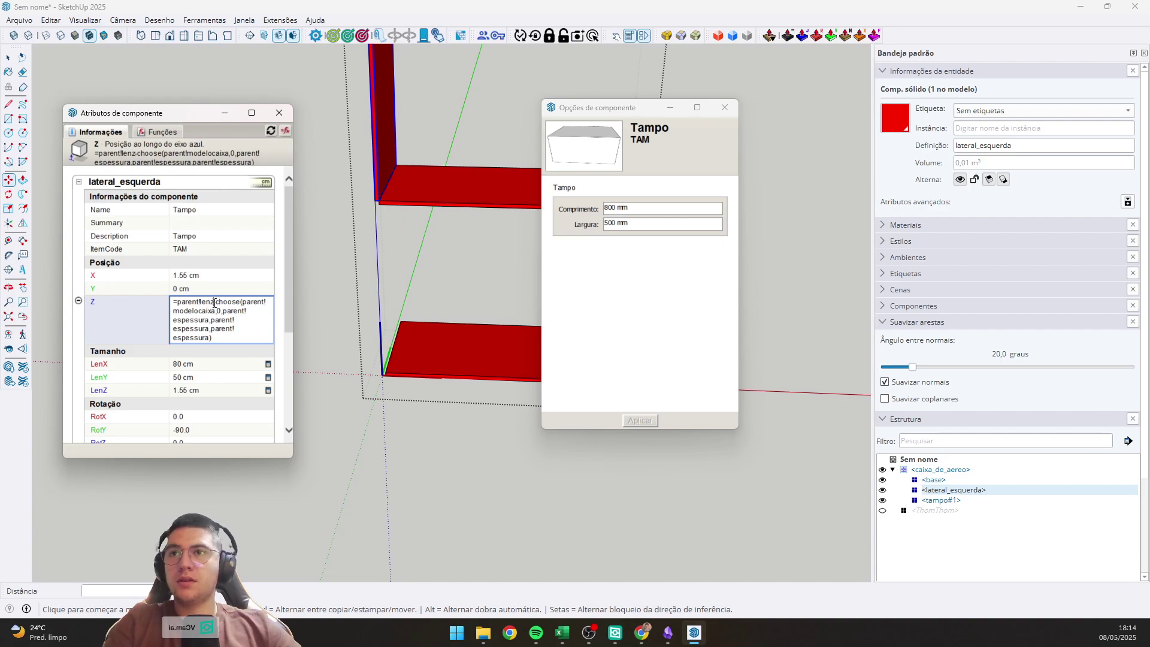
pyautogui.hotkey('shift', 'End')
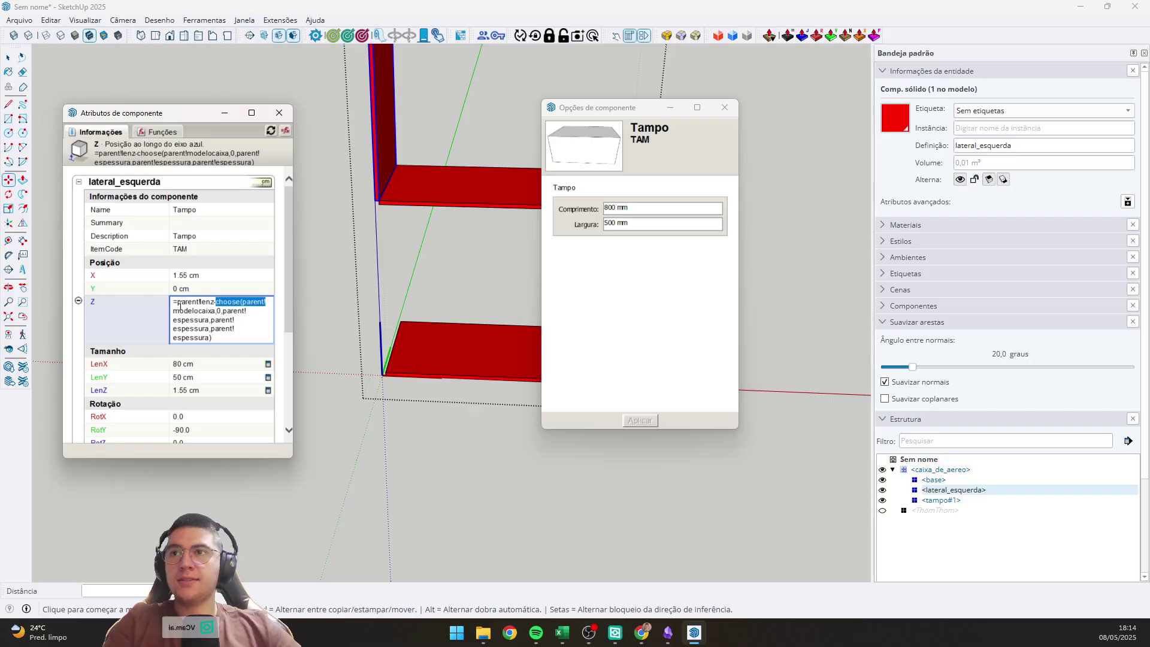
pyautogui.click(254, 302)
pyautogui.press('Left')
pyautogui.press('Left')
pyautogui.press('Left')
pyautogui.press('Left')
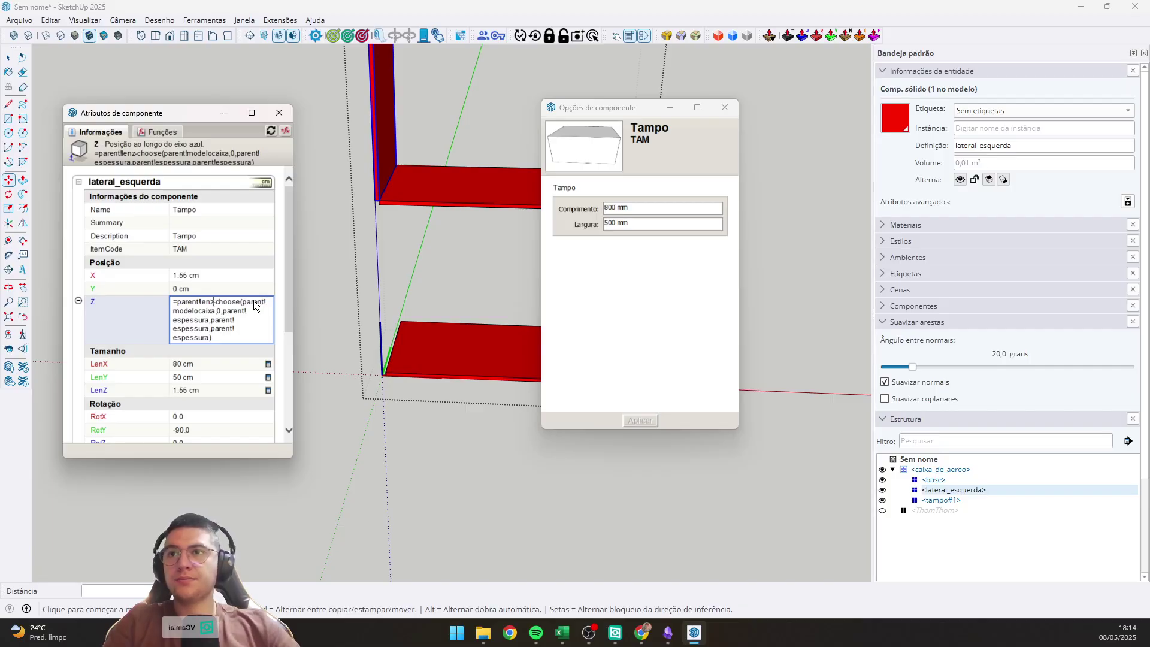
pyautogui.press('BackSpace')
pyautogui.press('BackSpace')
pyautogui.press('BackSpace')
pyautogui.press('BackSpace')
pyautogui.press('BackSpace')
pyautogui.press('BackSpace')
pyautogui.press('BackSpace')
pyautogui.press('BackSpace')
pyautogui.press('BackSpace')
pyautogui.press('BackSpace')
pyautogui.press('BackSpace')
pyautogui.press('BackSpace')
pyautogui.press('Return')
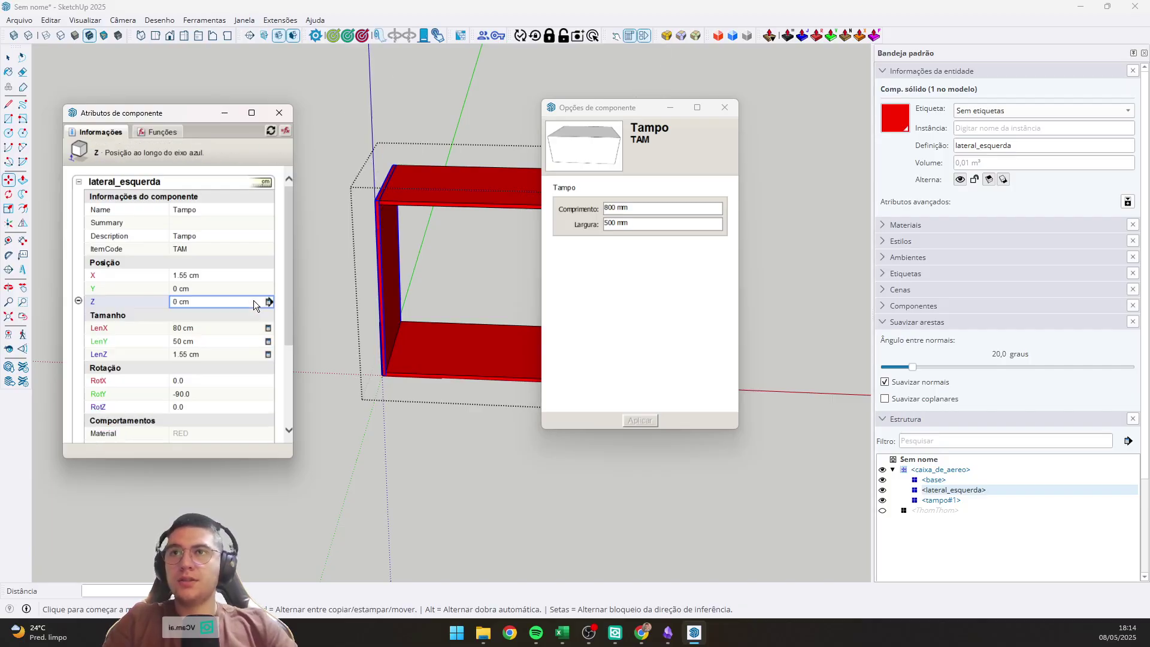
# Select the whole caixa_de_aereo component and apply Lateral Embutida as its Modelo Caixa option.
pyautogui.moveTo(435, 355); pyautogui.dragTo(435, 249, button='middle')
pyautogui.scroll(-5, 405, 428)
pyautogui.press('space')
pyautogui.click(418, 344)
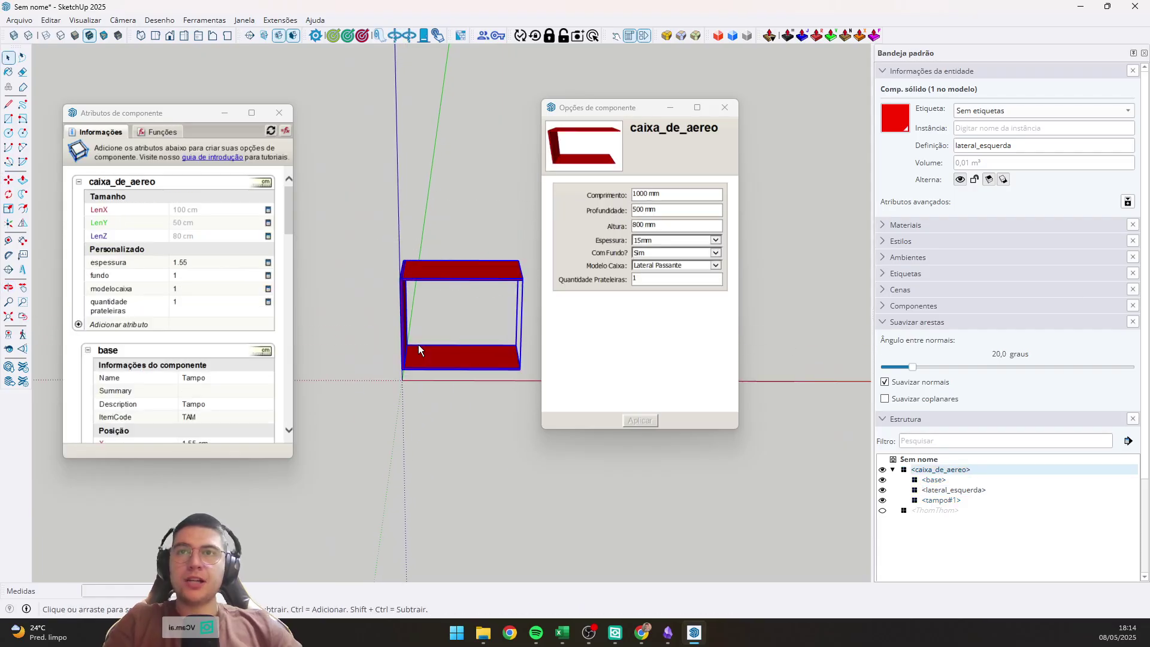
pyautogui.scroll(3, 446, 338)
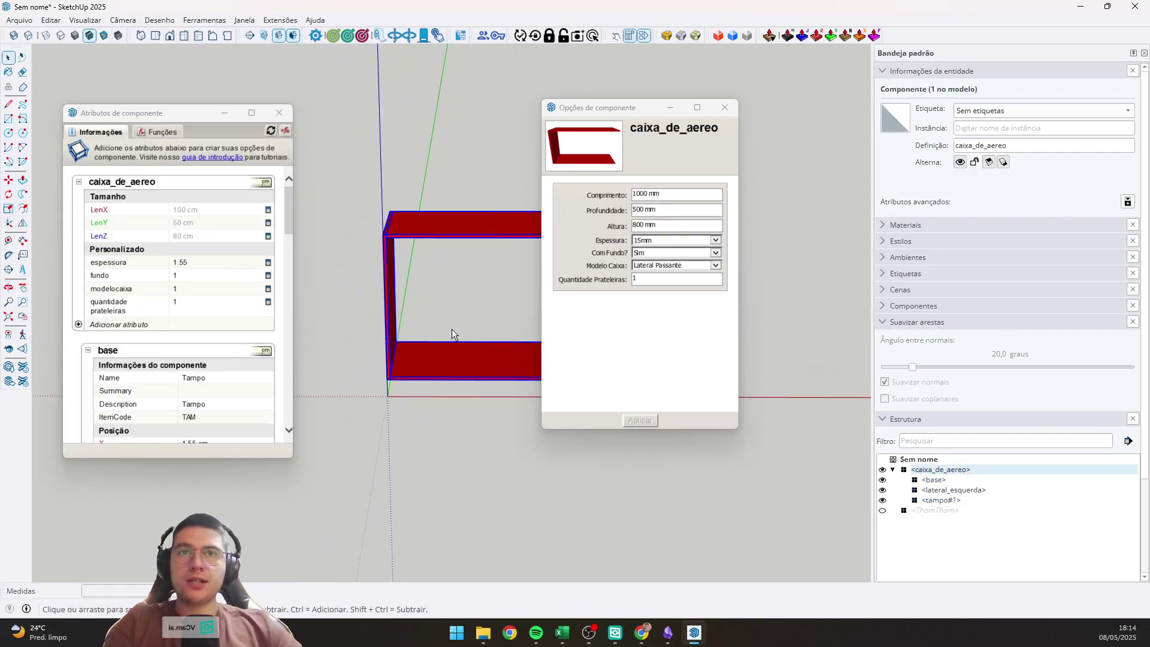
pyautogui.click(712, 265)
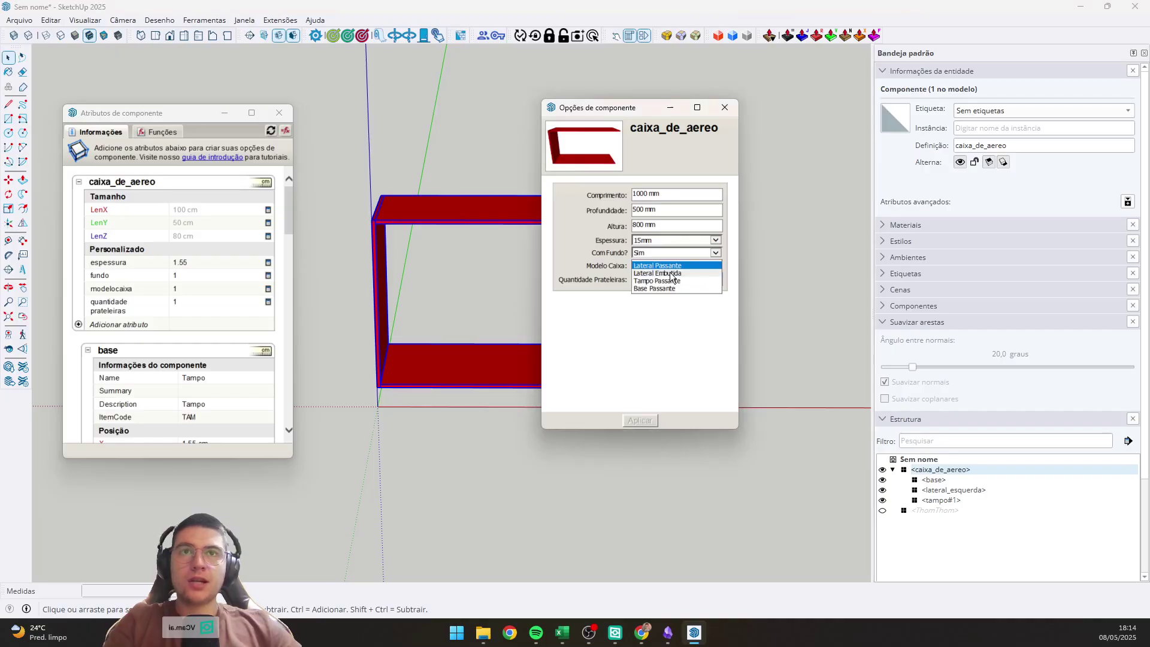
pyautogui.click(671, 273)
pyautogui.click(641, 422)
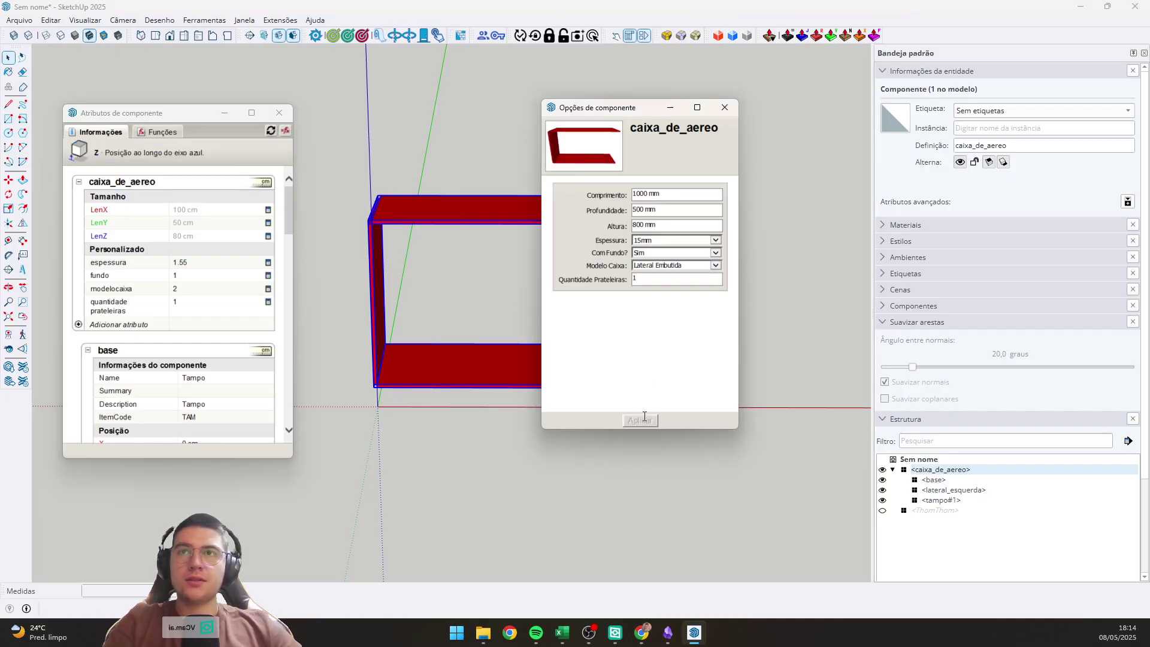
# Enter the box's lateral_esquerda component and open its X position formula for editing.
pyautogui.scroll(4, 452, 319)
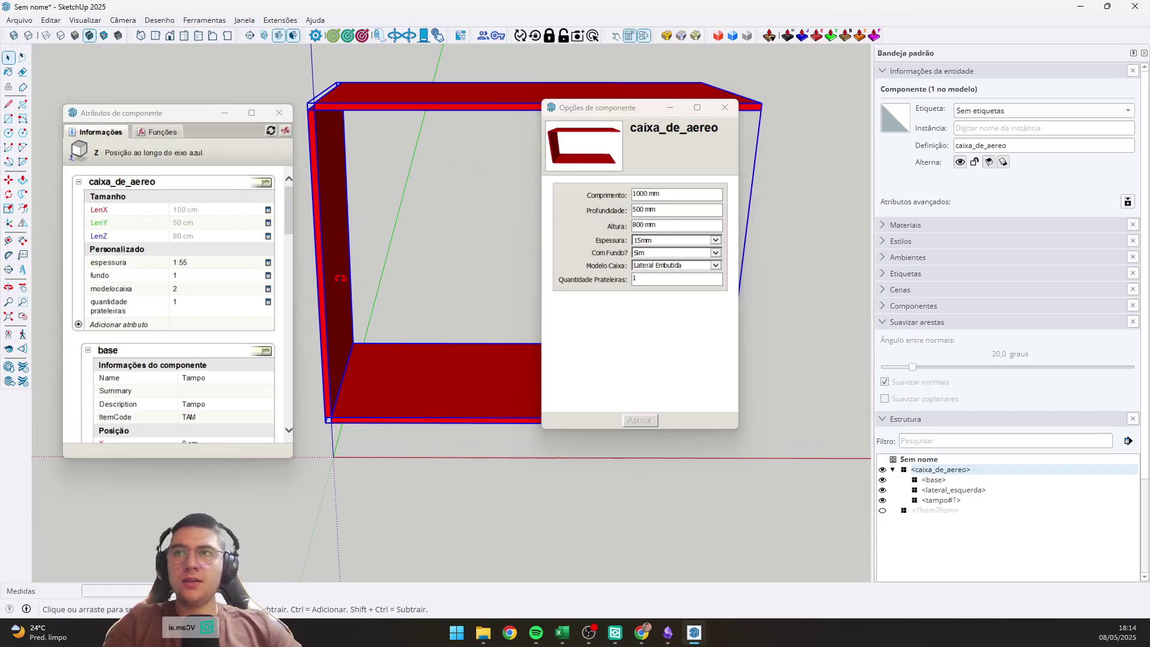
pyautogui.moveTo(340, 278); pyautogui.dragTo(372, 204, button='middle')
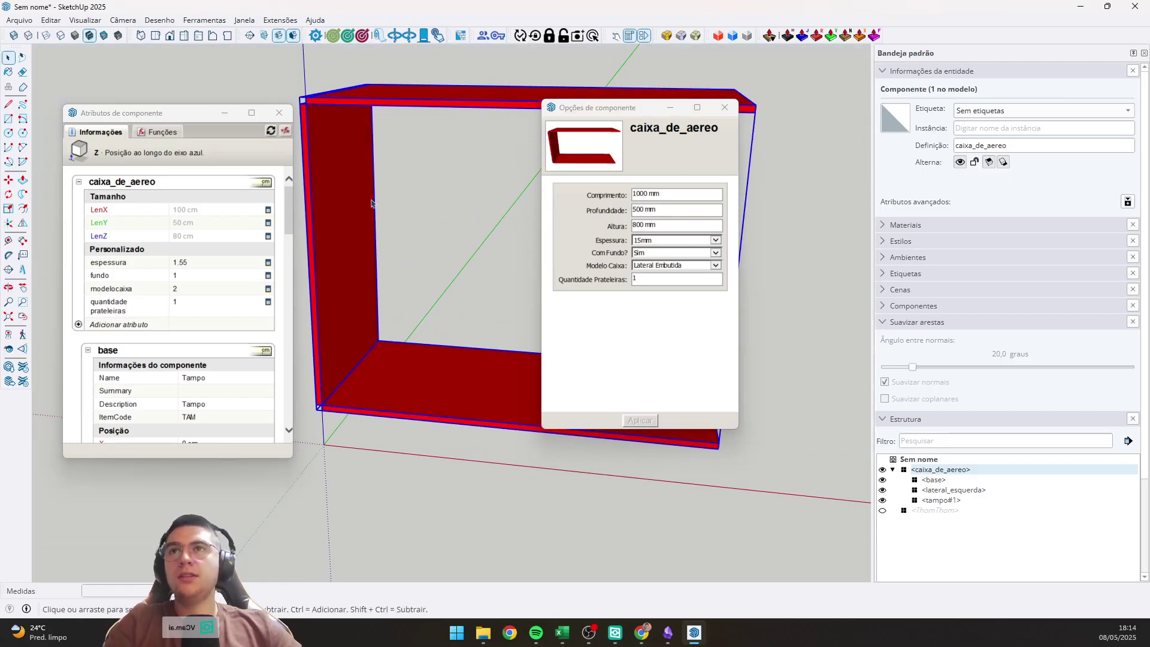
pyautogui.doubleClick(330, 167)
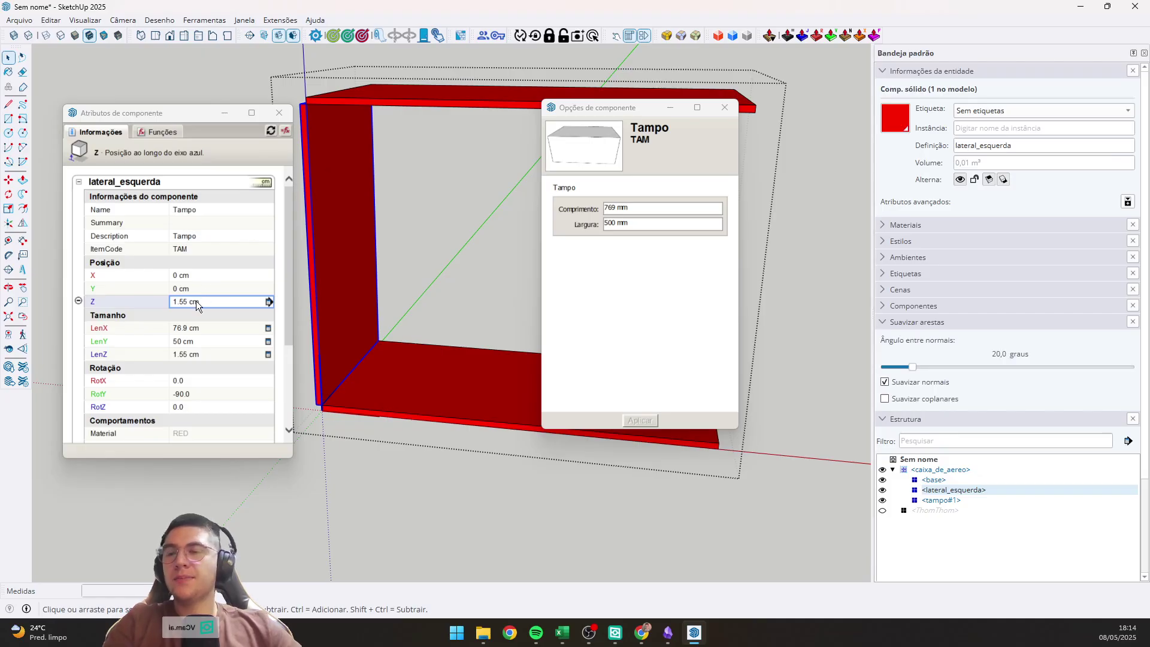
pyautogui.click(202, 277)
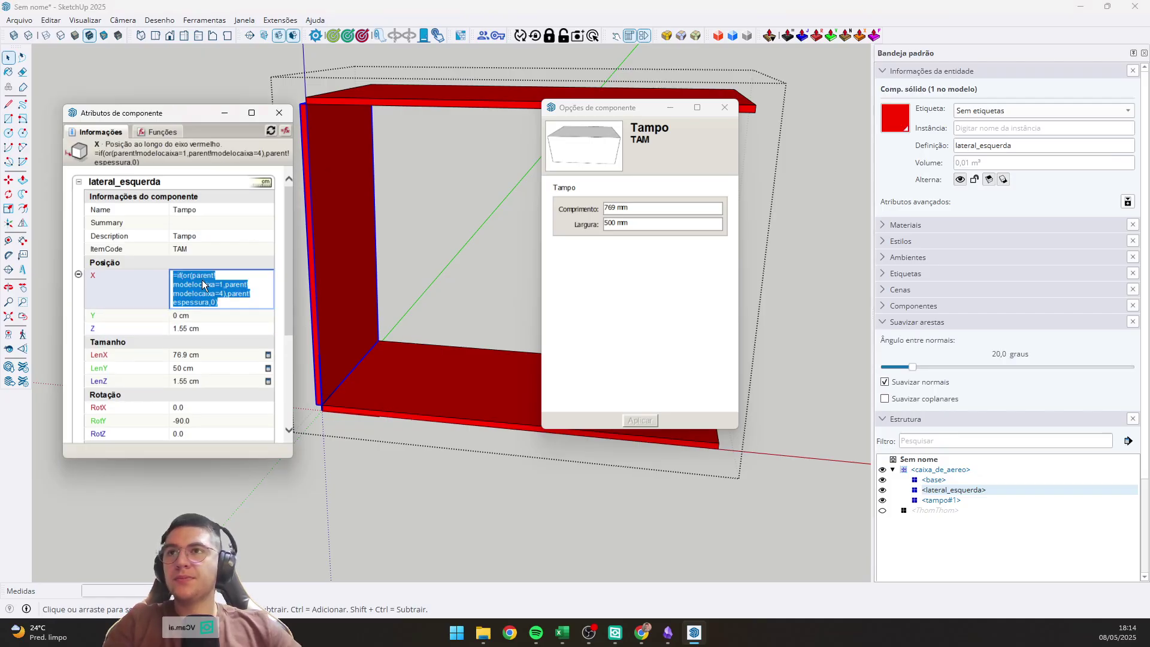
pyautogui.press('Return')
pyautogui.click(212, 285)
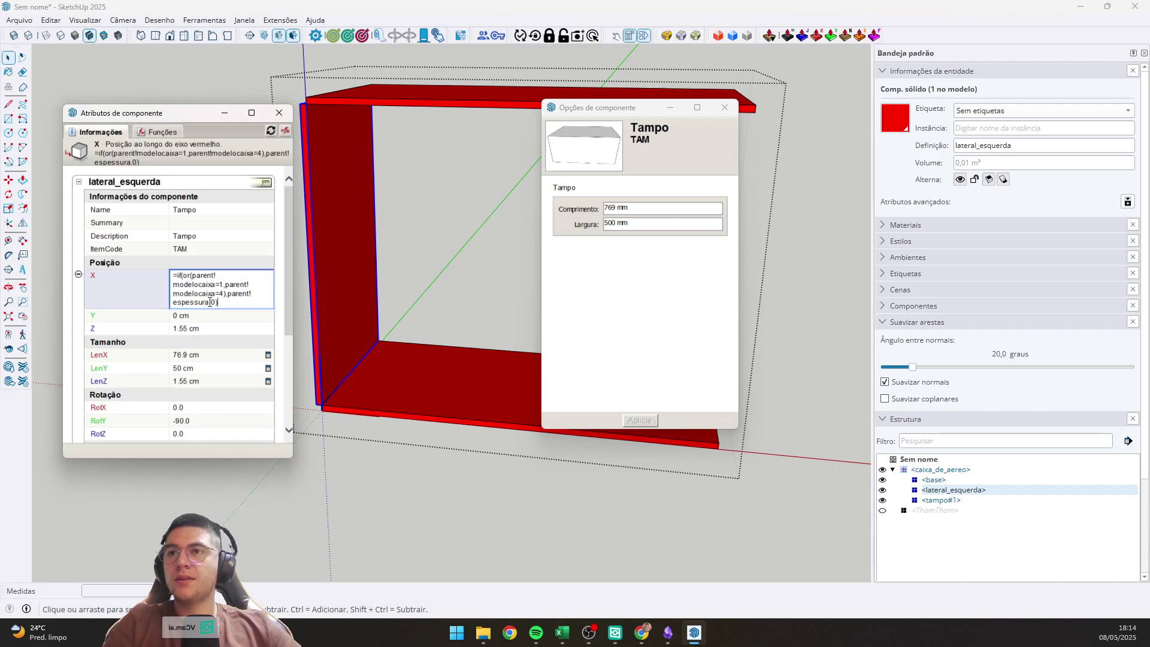
# Try replacing lateral_esquerda's X position formula with =0, and undo the replacement.
pyautogui.moveTo(227, 301); pyautogui.dragTo(153, 250)
pyautogui.write('=0')
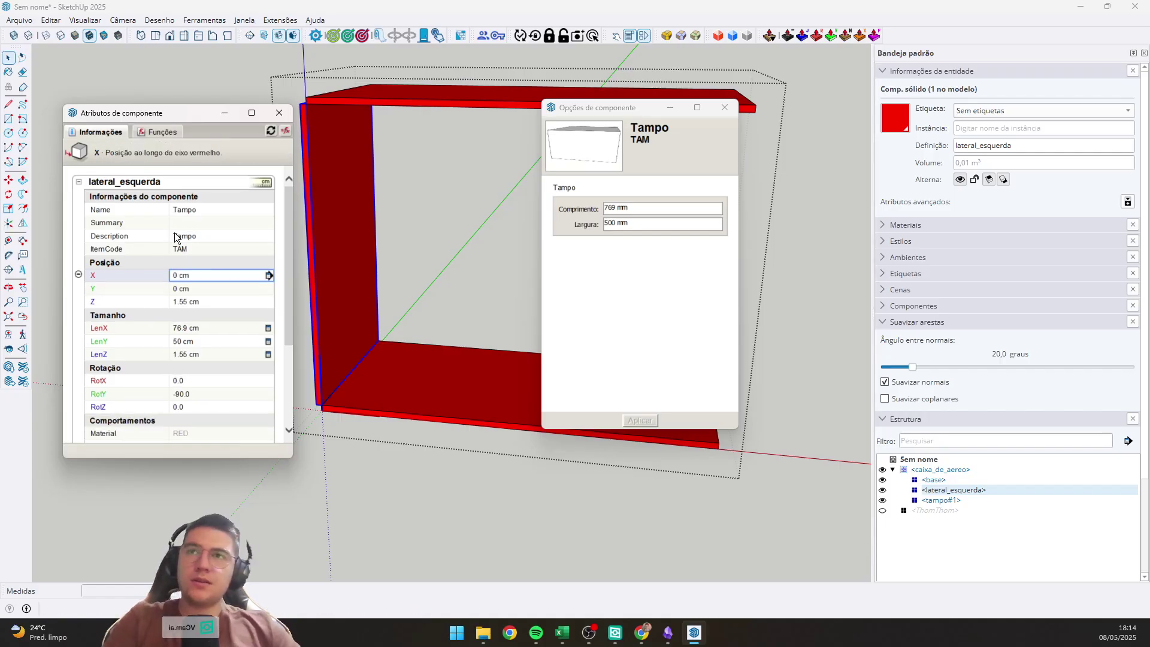
pyautogui.hotkey('ctrl', 'z')
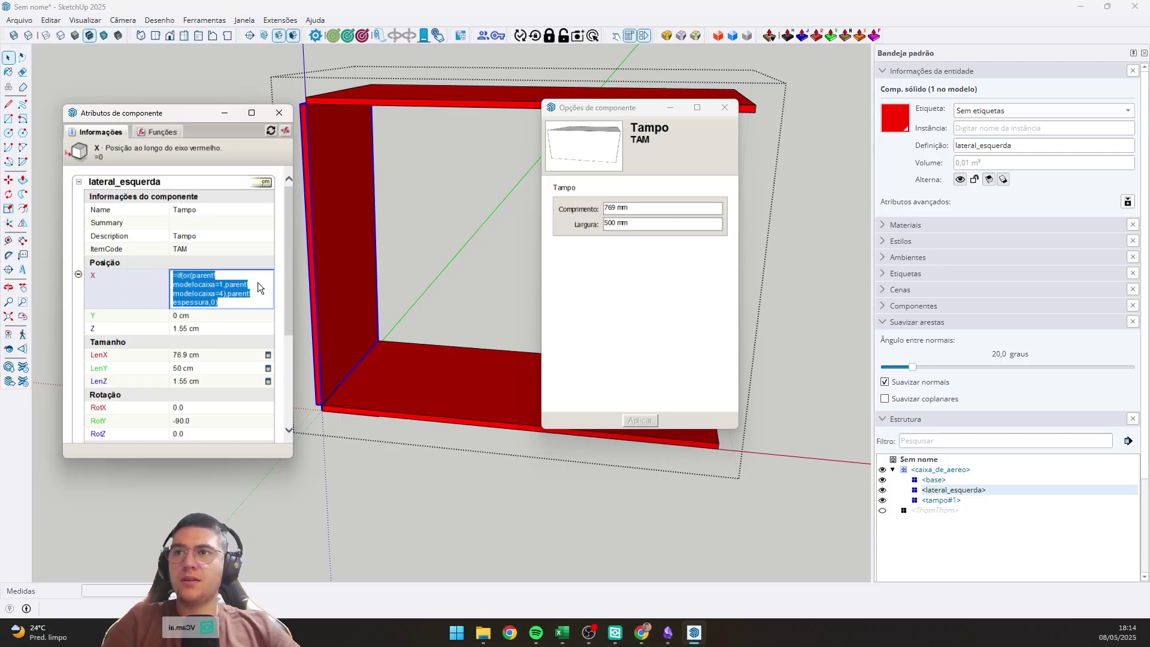
# Set lateral_esquerda's X position formula to =parent!espessura.
pyautogui.write('=pare')
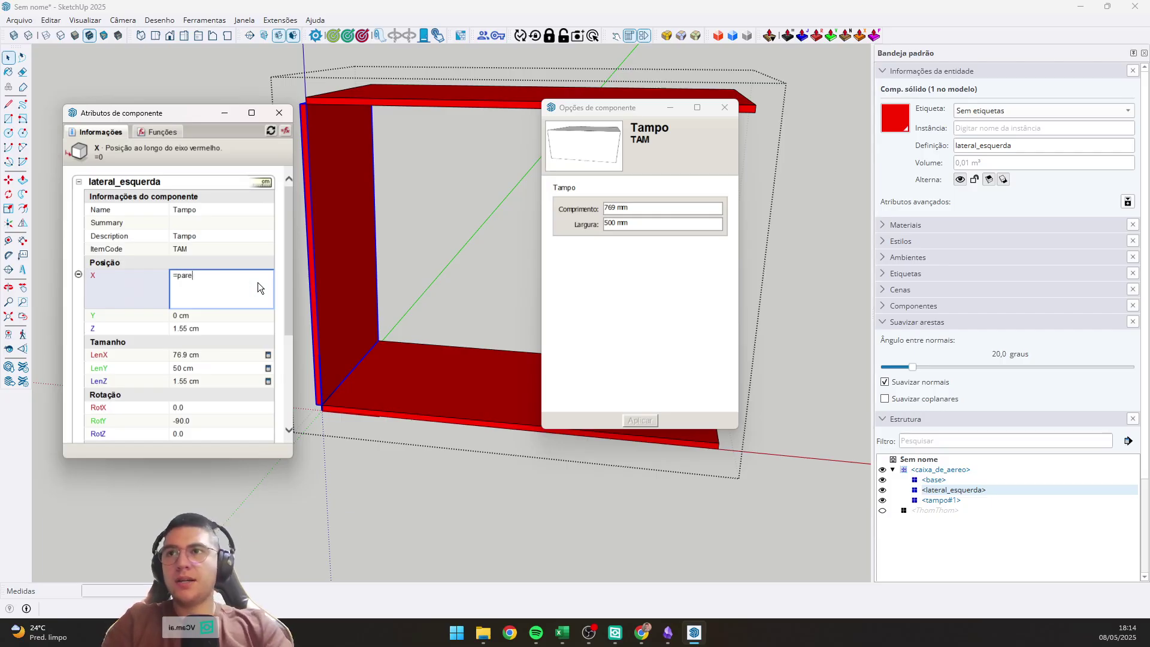
pyautogui.write('nt1esps')
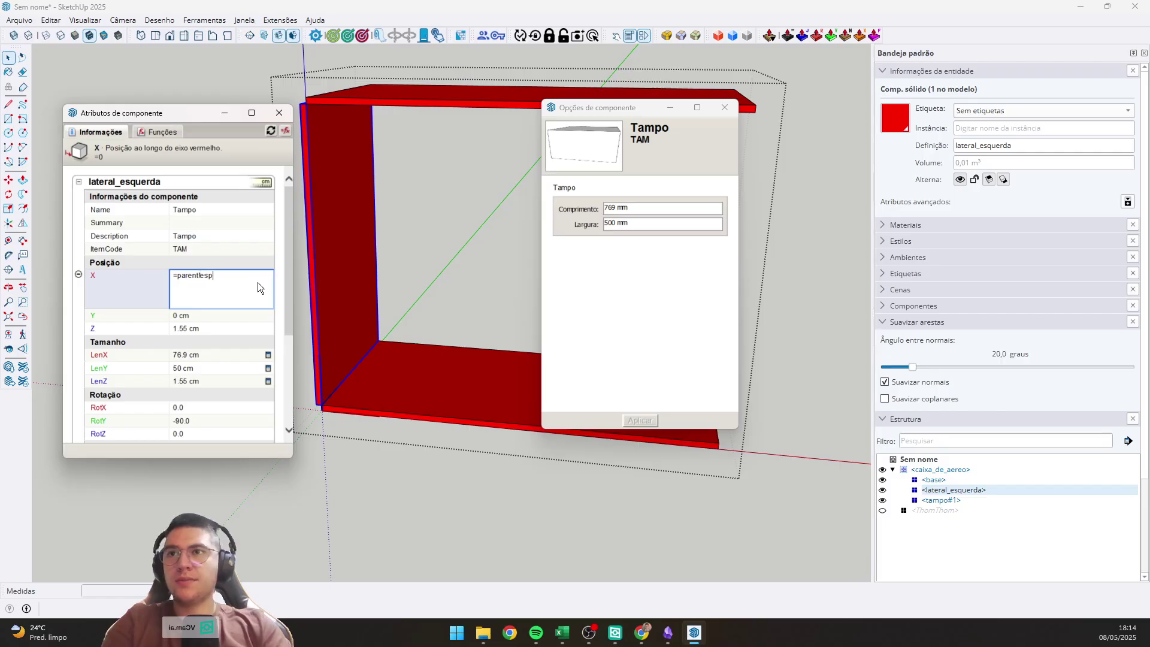
pyautogui.press('BackSpace')
pyautogui.write('essura')
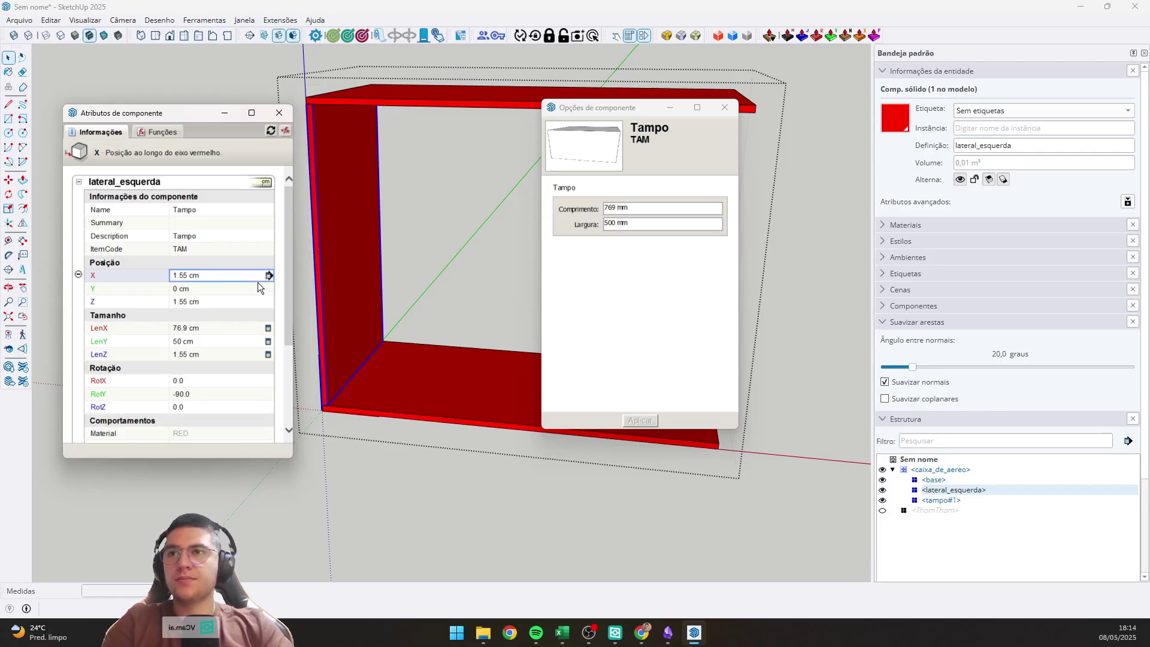
pyautogui.press('Return')
# Test caixa_de_aereo by applying Modelo Caixa Lateral Passante and switching it back to Lateral Embutida.
pyautogui.click(381, 260)
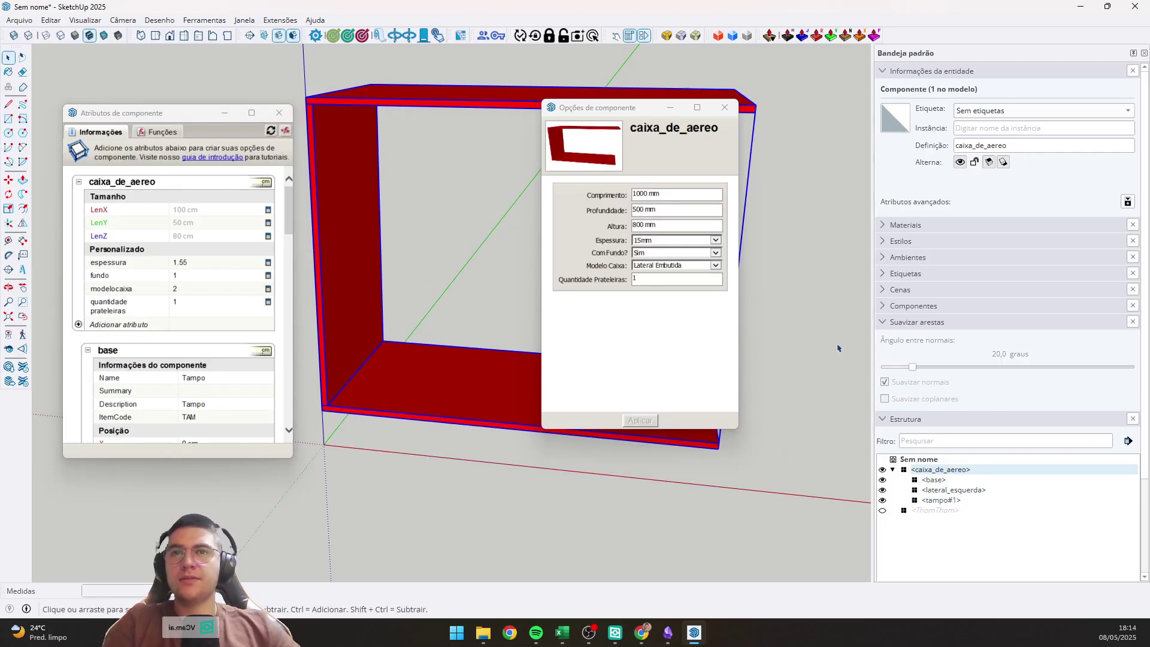
pyautogui.click(716, 265)
pyautogui.click(684, 257)
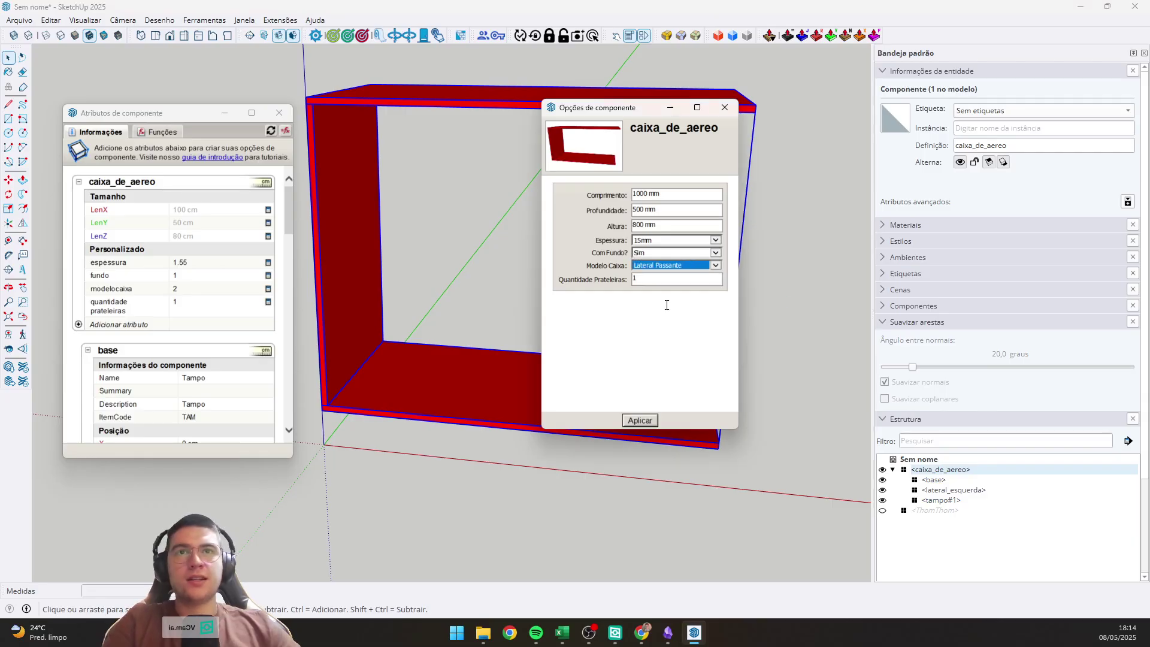
pyautogui.click(639, 420)
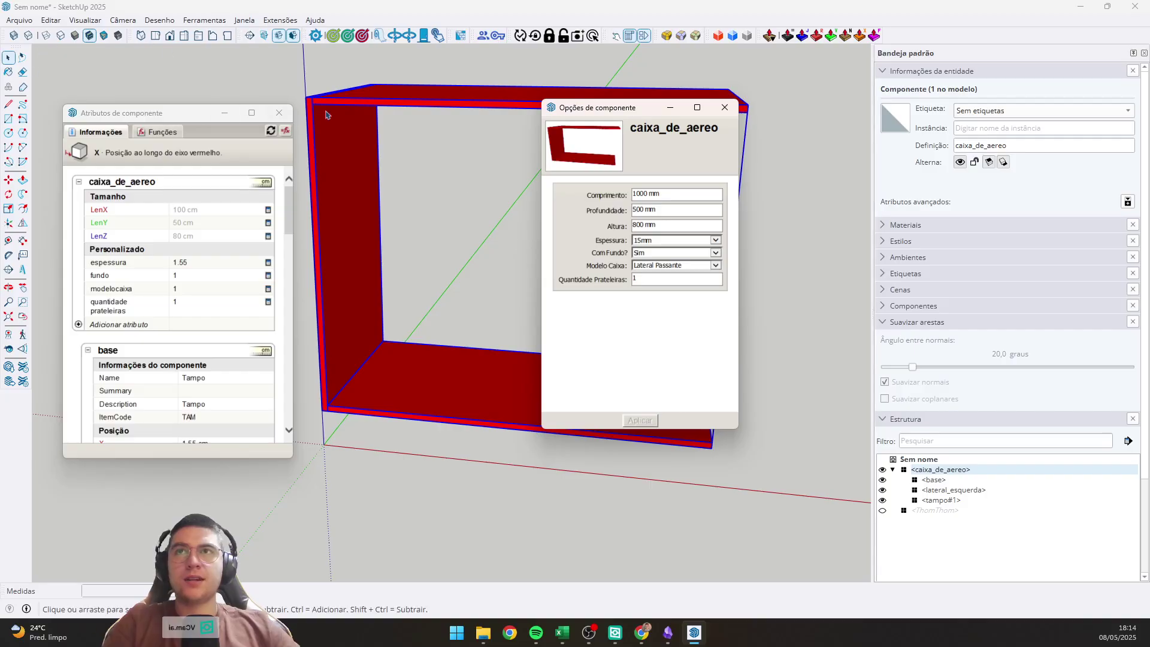
pyautogui.click(715, 265)
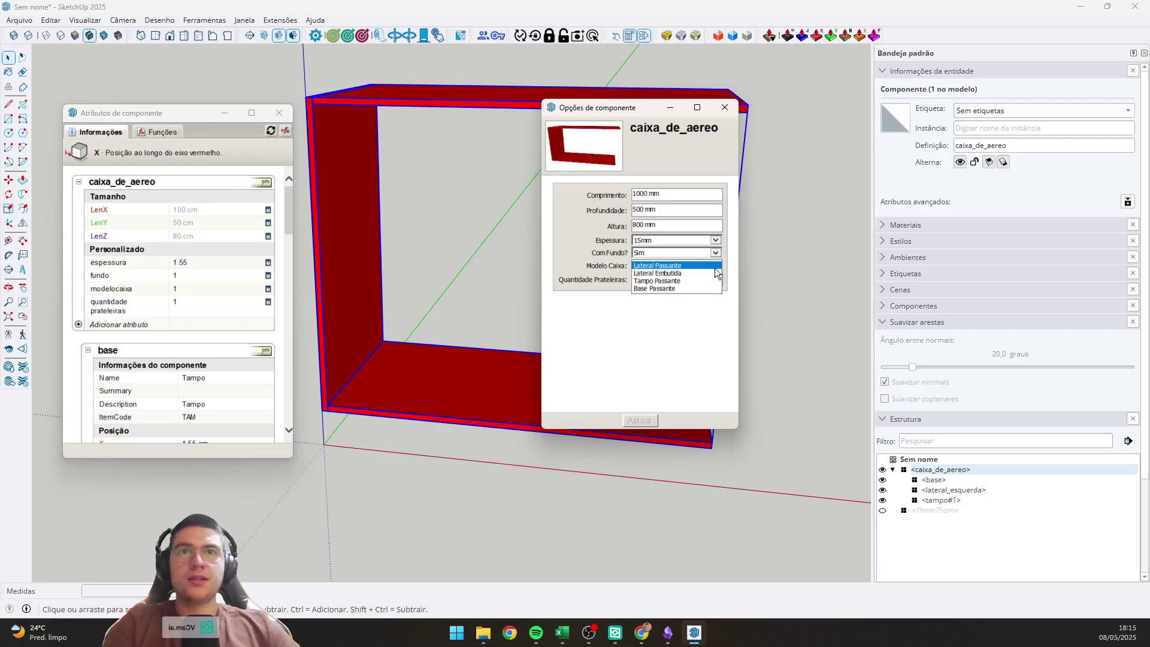
pyautogui.click(671, 273)
pyautogui.click(640, 420)
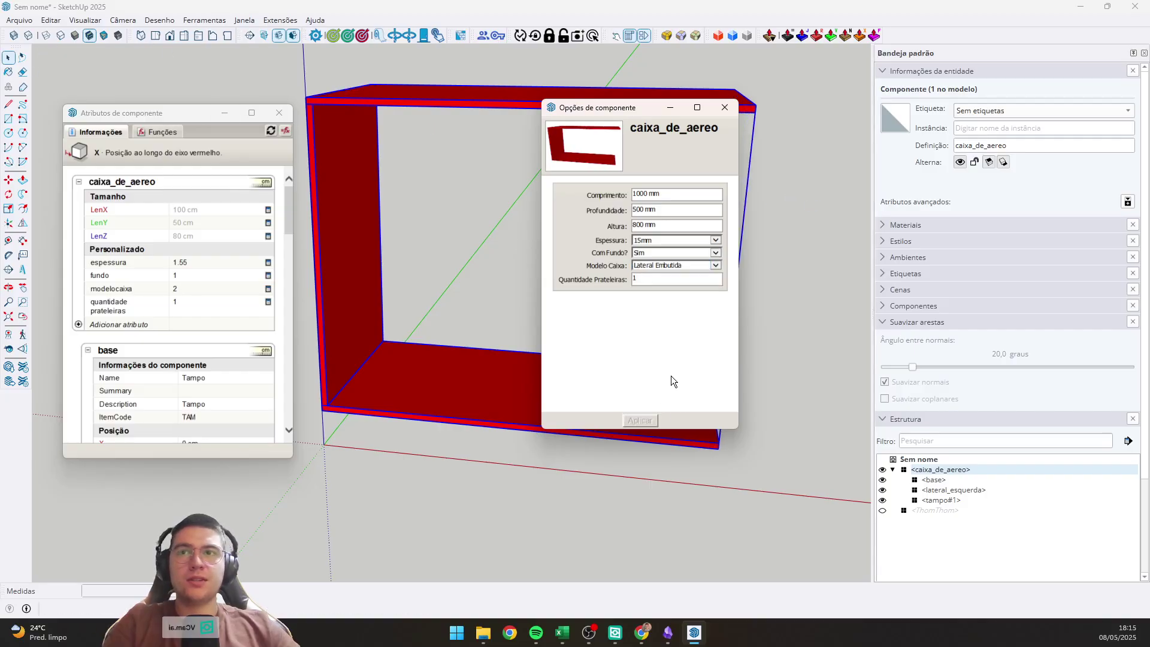
# Test caixa_de_aereo by applying Modelo Caixa Base Passante and switching it to Tampo Passante.
pyautogui.click(715, 265)
pyautogui.click(659, 281)
pyautogui.click(635, 419)
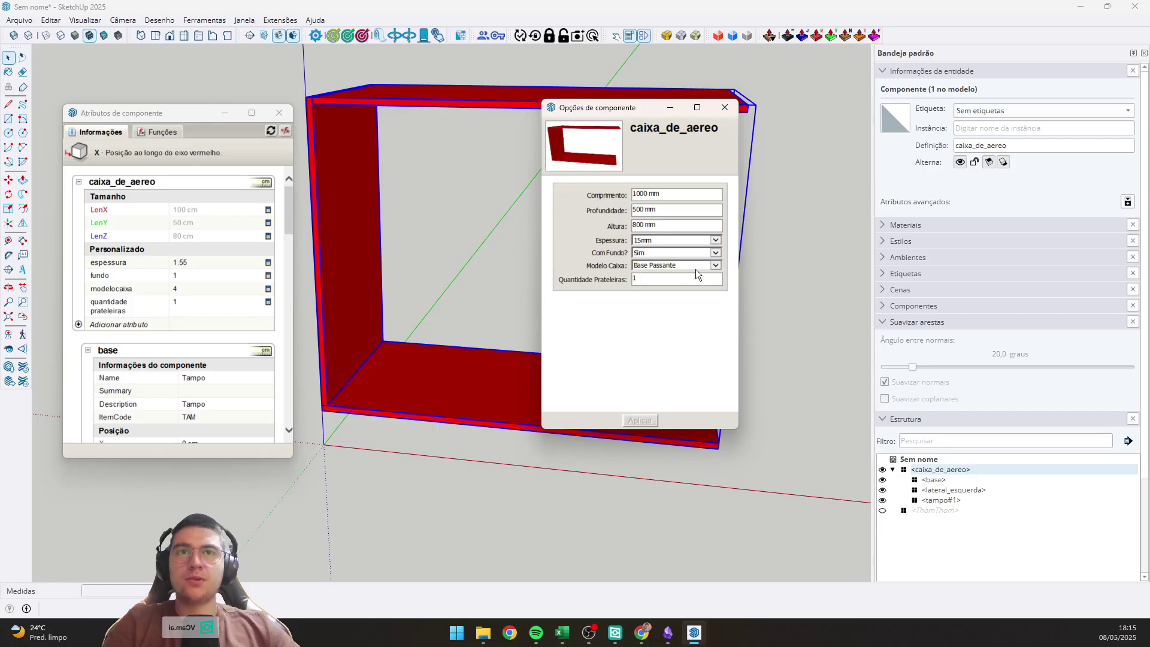
pyautogui.click(694, 270)
pyautogui.click(659, 296)
pyautogui.click(638, 421)
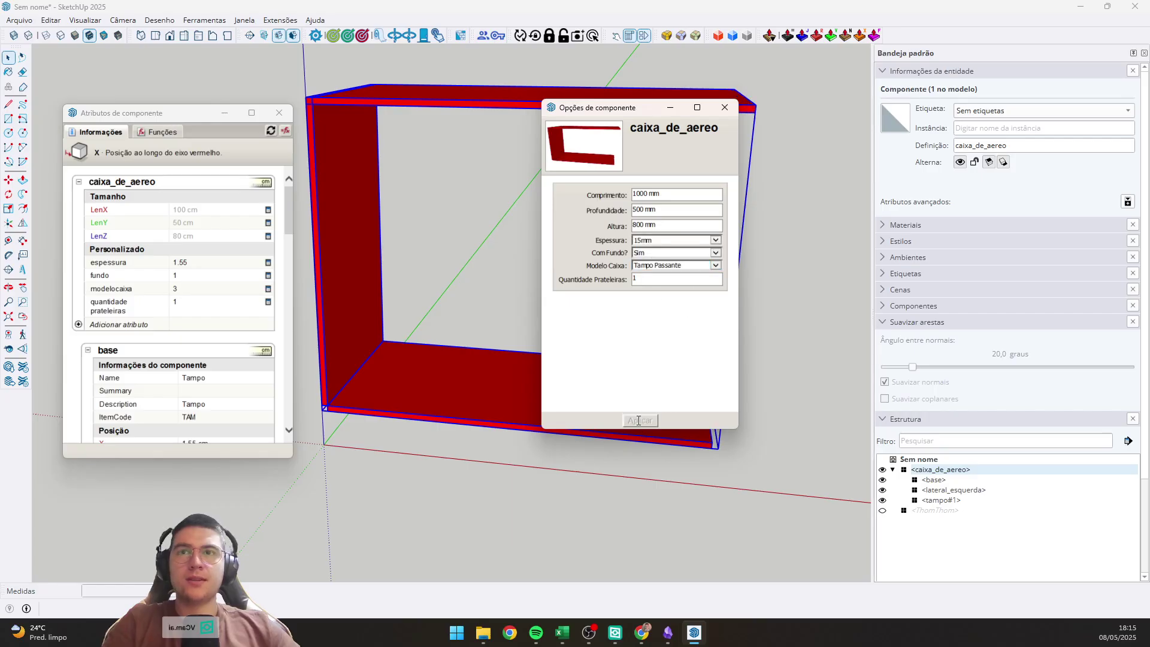
# Edit lateral_esquerda's Z position formula so its third choose option, for Tampo Passante, gives 0.
pyautogui.doubleClick(343, 257)
pyautogui.click(343, 258)
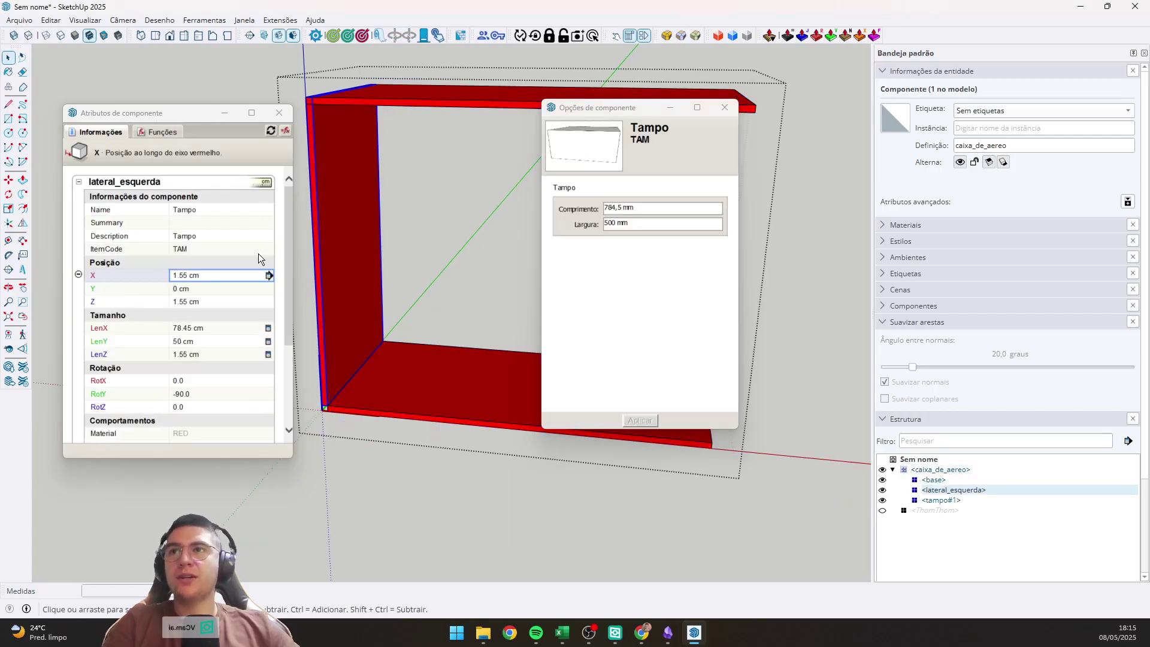
pyautogui.click(194, 302)
pyautogui.click(194, 302)
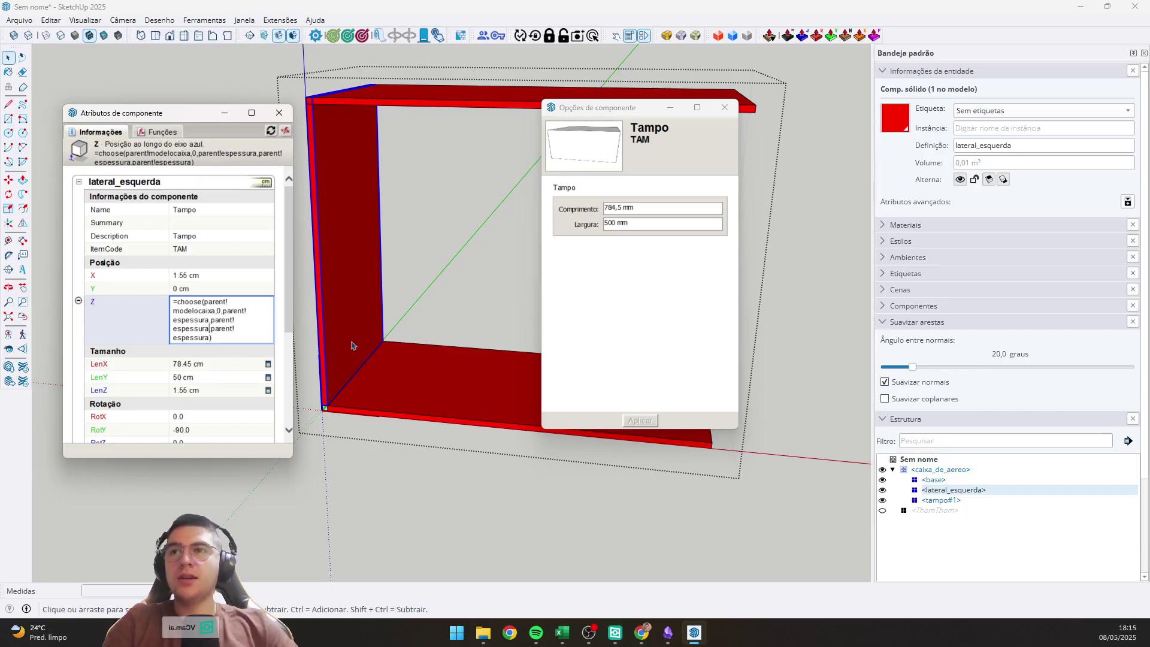
pyautogui.press('BackSpace')
pyautogui.press('BackSpace')
pyautogui.press('BackSpace')
pyautogui.press('BackSpace')
pyautogui.press('BackSpace')
pyautogui.press('BackSpace')
pyautogui.press('BackSpace')
pyautogui.press('BackSpace')
pyautogui.press('BackSpace')
pyautogui.press('BackSpace')
pyautogui.press('BackSpace')
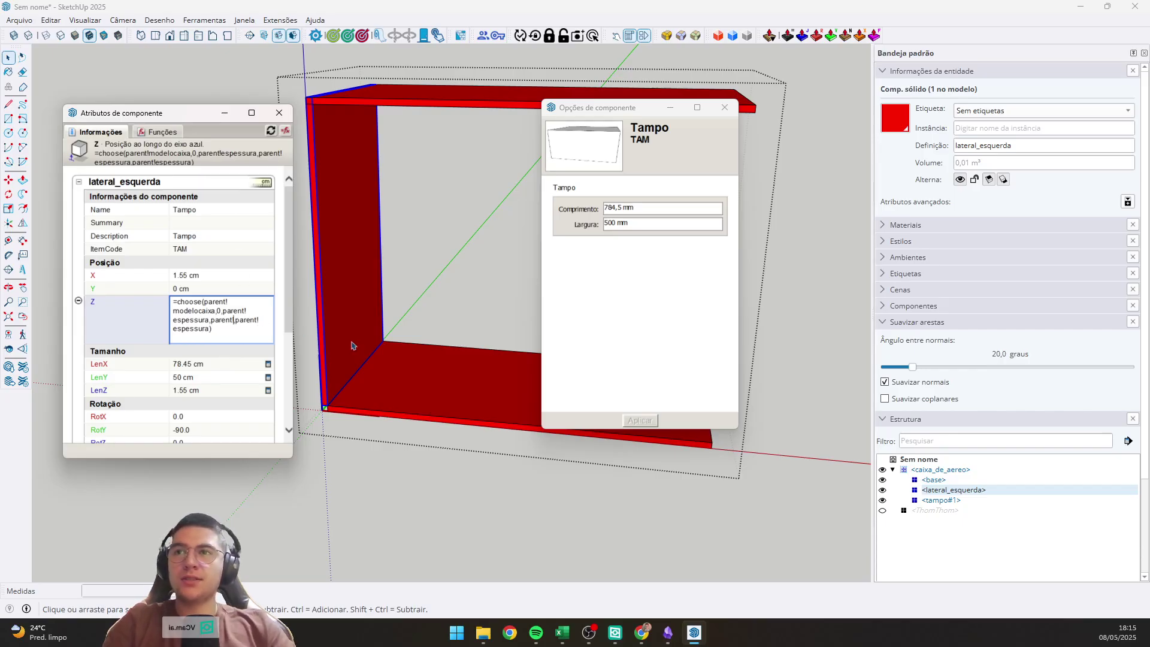
pyautogui.press('BackSpace')
pyautogui.press('BackSpace')
pyautogui.press('BackSpace')
pyautogui.press('BackSpace')
pyautogui.press('BackSpace')
pyautogui.press('BackSpace')
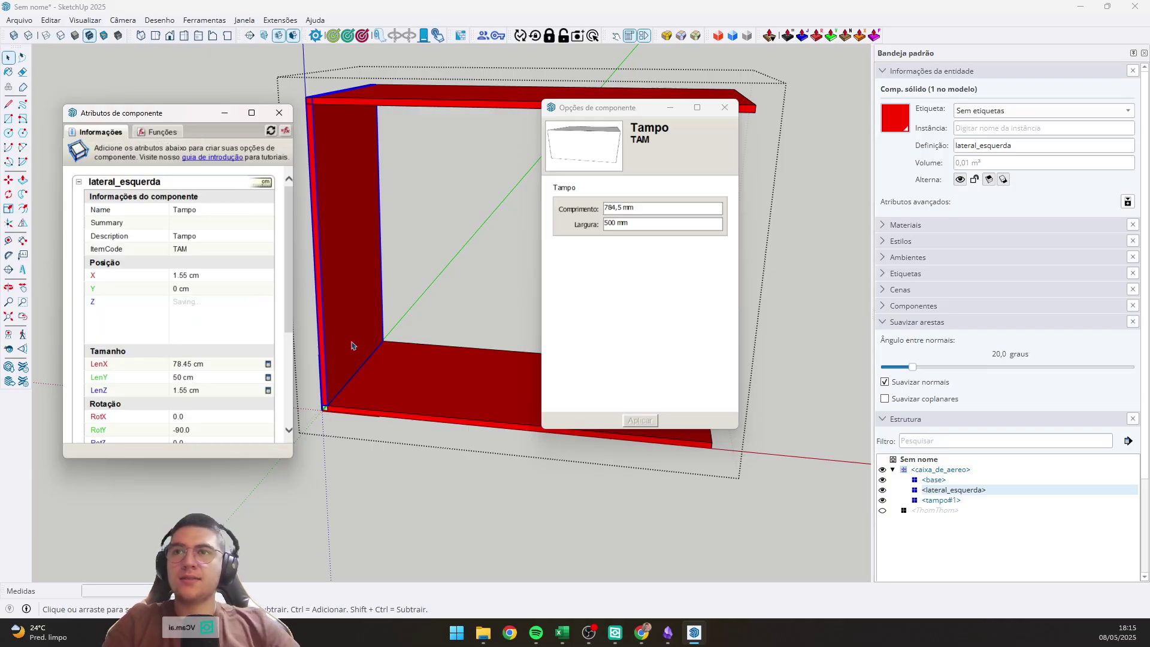
pyautogui.press('Return')
# Copy lateral_esquerda a short distance inside the box and make the copy a unique component.
pyautogui.scroll(-6, 359, 342)
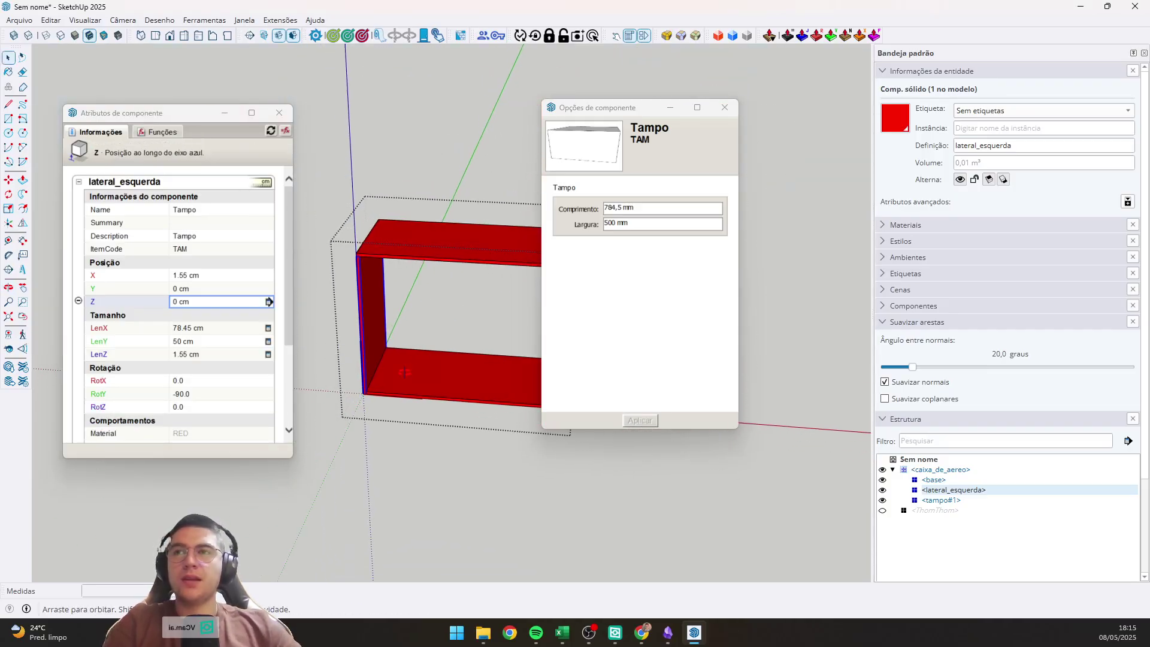
pyautogui.moveTo(437, 377); pyautogui.dragTo(382, 381, button='middle')
pyautogui.press('m')
pyautogui.click(378, 360)
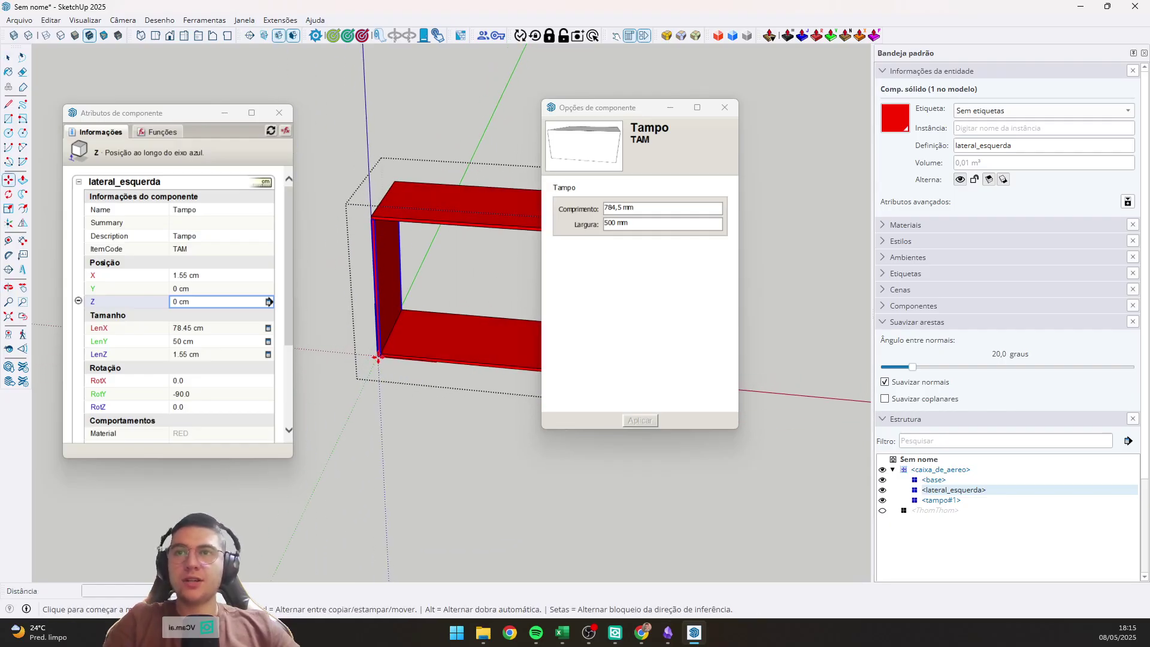
pyautogui.press('ctrl')
pyautogui.click(421, 354)
pyautogui.press('space')
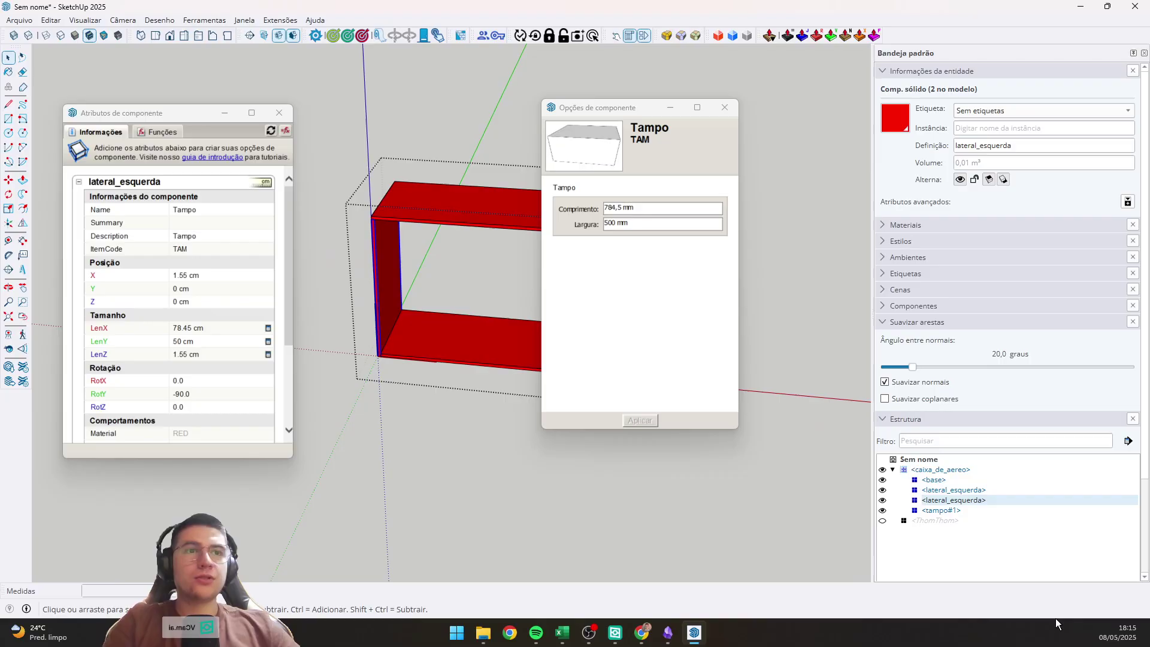
pyautogui.rightClick(962, 501)
pyautogui.click(1017, 199)
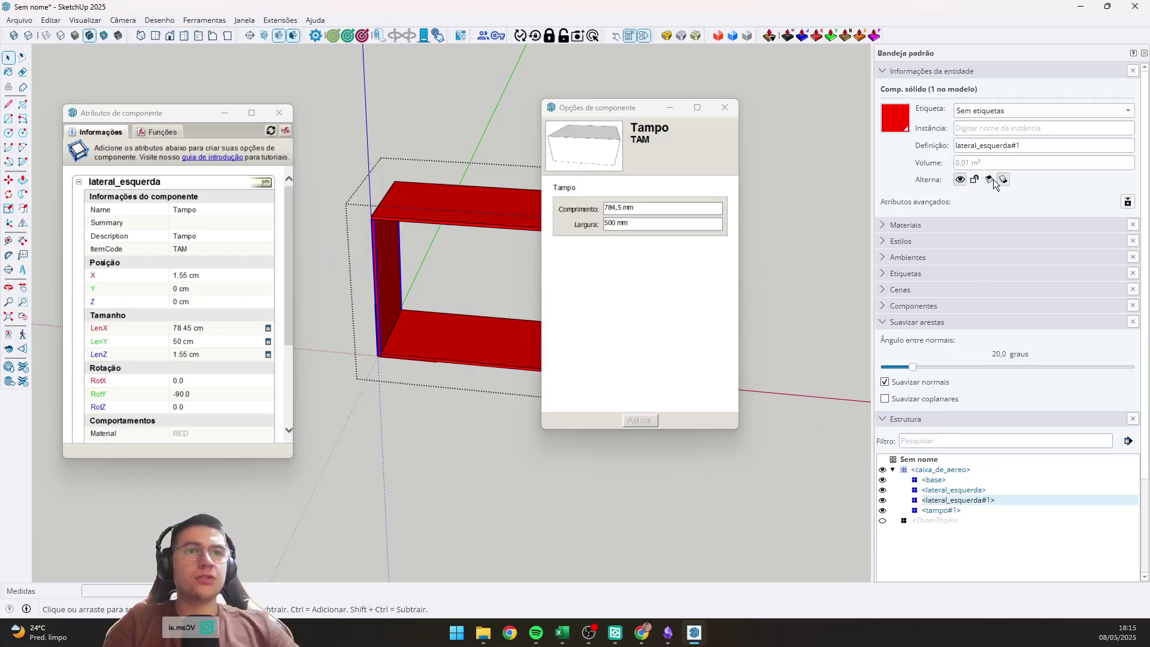
# Rename the copied side's component definition to lateral_direita.
pyautogui.click(960, 145)
pyautogui.press('End')
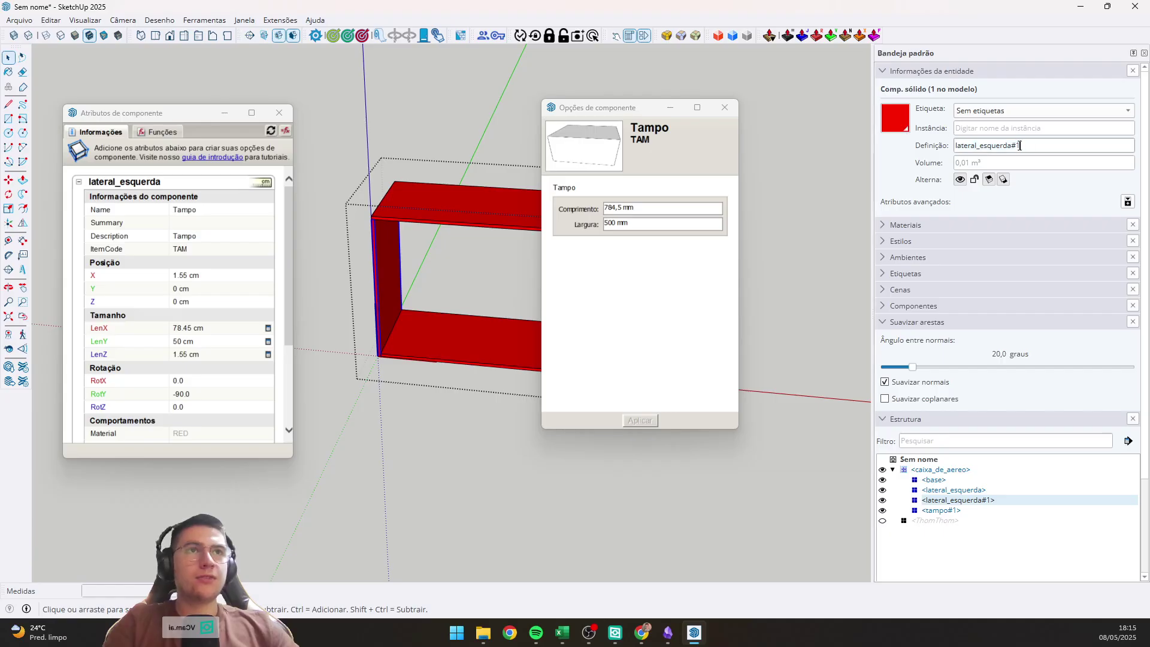
pyautogui.hotkey('shift', 'Left')
pyautogui.hotkey('shift', 'Left')
pyautogui.hotkey('shift', 'Left')
pyautogui.hotkey('shift', 'Left')
pyautogui.hotkey('shift', 'Left')
pyautogui.hotkey('shift', 'Left')
pyautogui.hotkey('shift', 'Left')
pyautogui.hotkey('shift', 'Left')
pyautogui.hotkey('shift', 'Left')
pyautogui.hotkey('shift', 'Left')
pyautogui.write('dire')
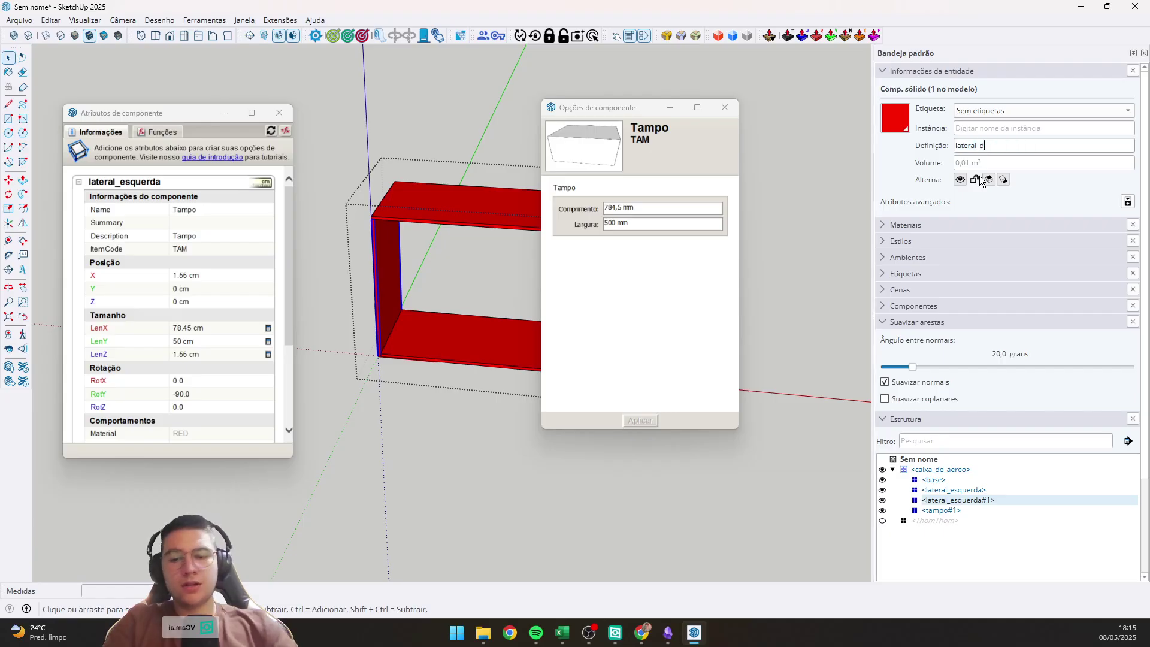
pyautogui.press('Return')
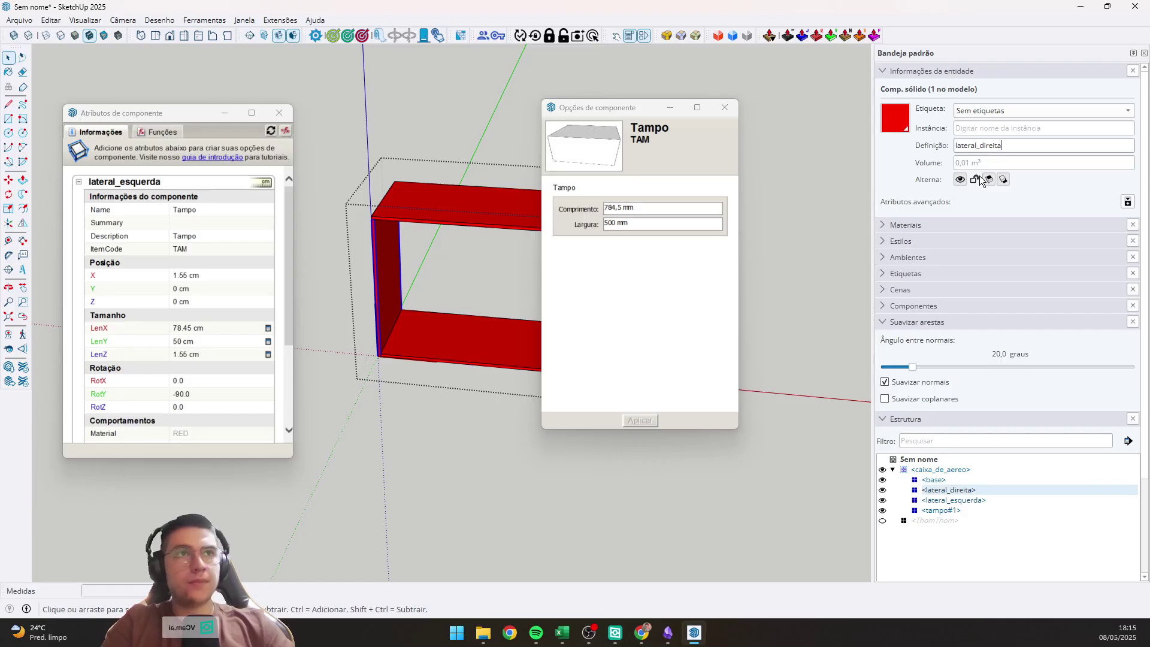
# Rename the copied side's dynamic component object to lateral_direita and expand its attributes.
pyautogui.click(154, 182)
pyautogui.write('latera')
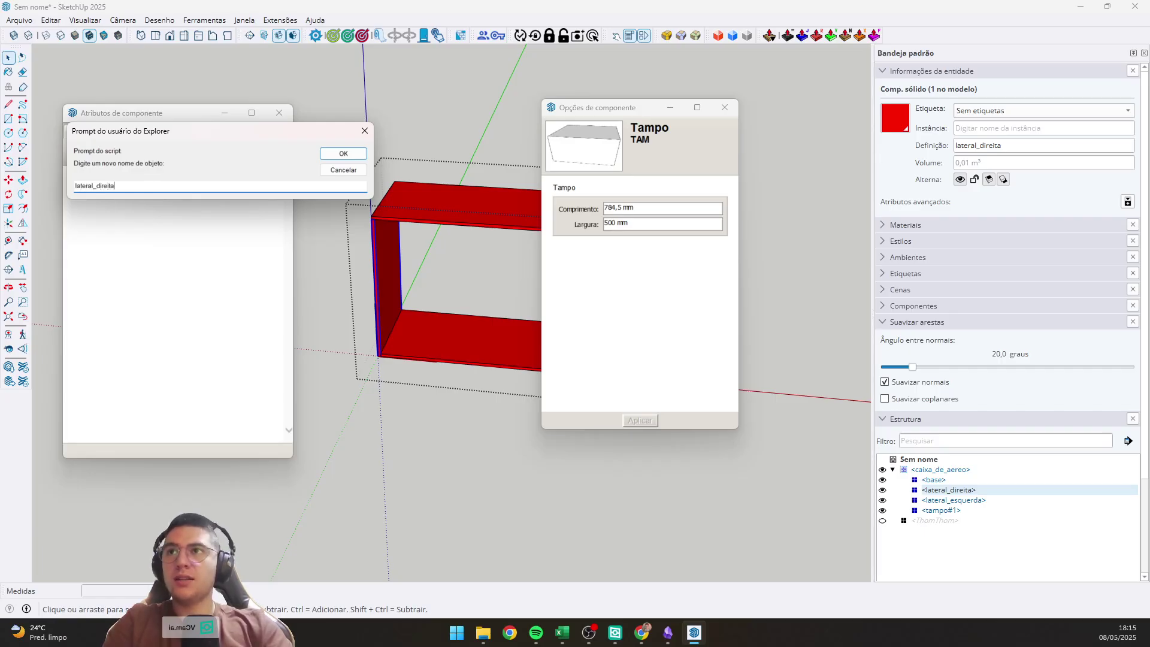
pyautogui.write('l_direita')
pyautogui.press('Return')
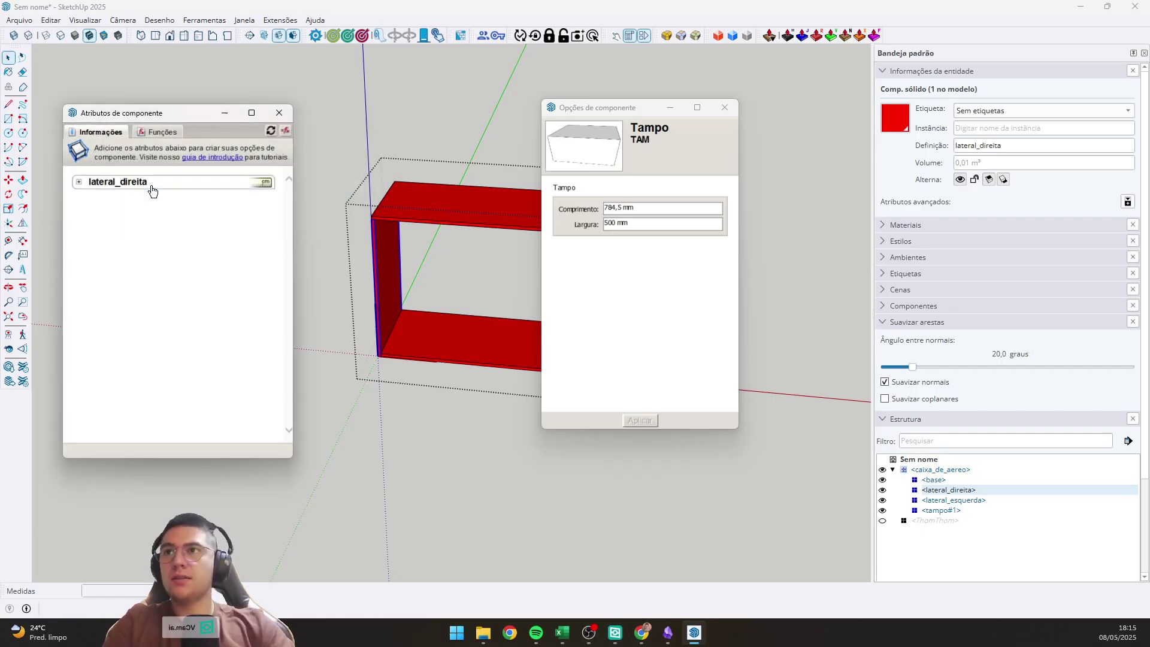
pyautogui.click(79, 181)
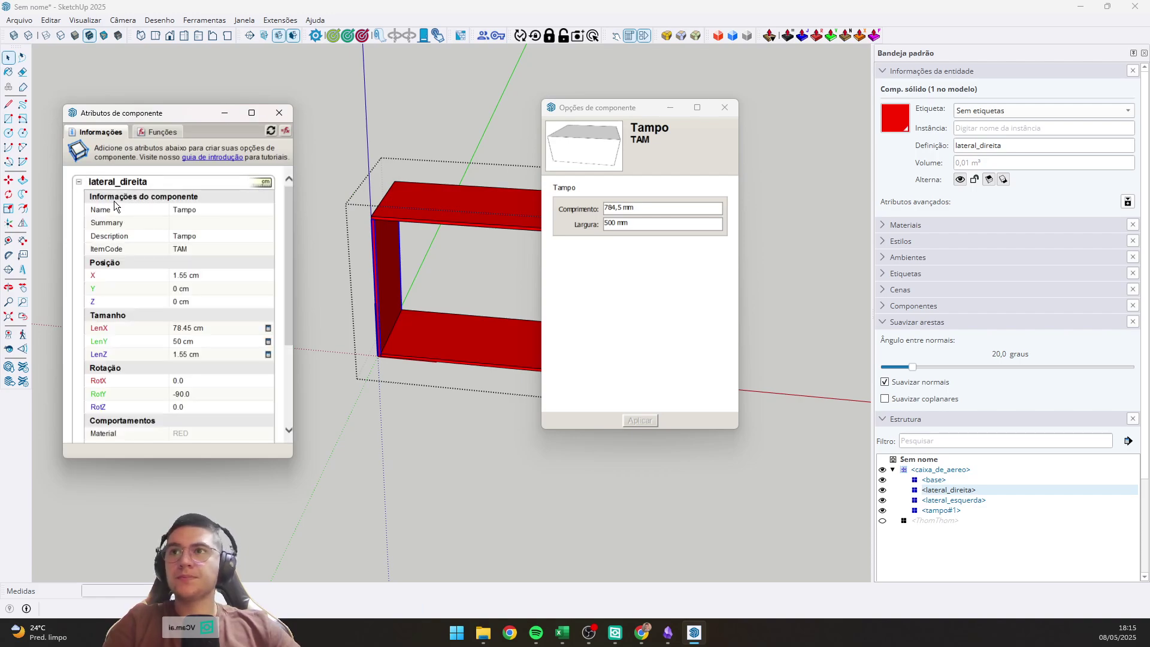
# Set lateral_direita's X position formula to =parent!lenx.
pyautogui.click(191, 275)
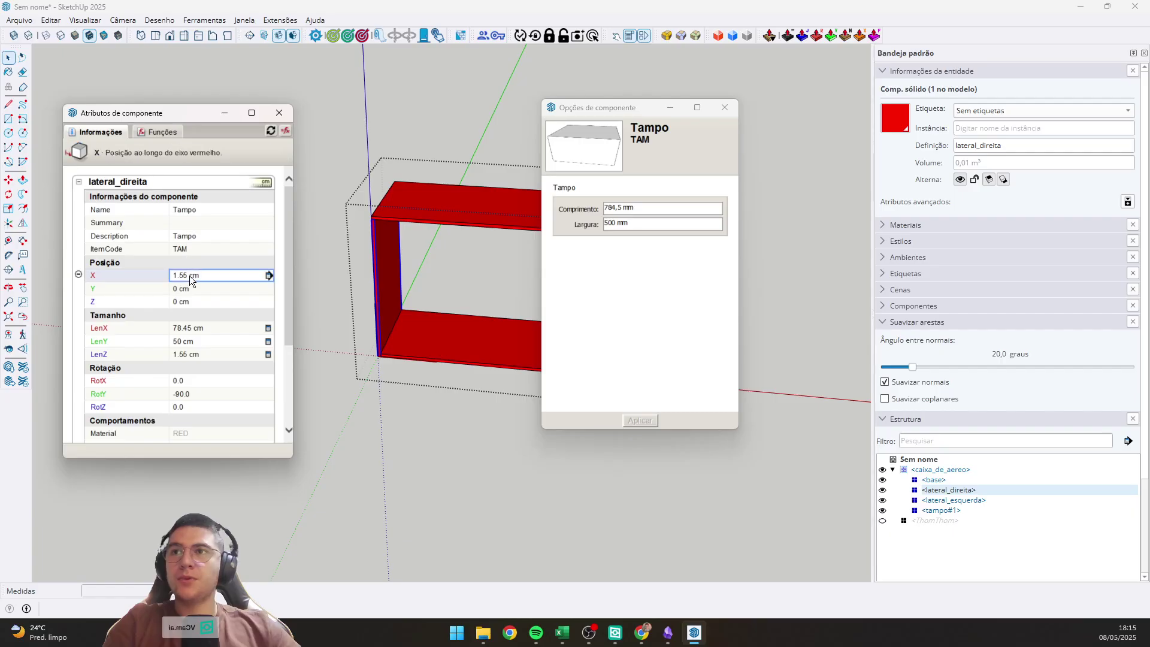
pyautogui.moveTo(237, 275); pyautogui.dragTo(188, 276)
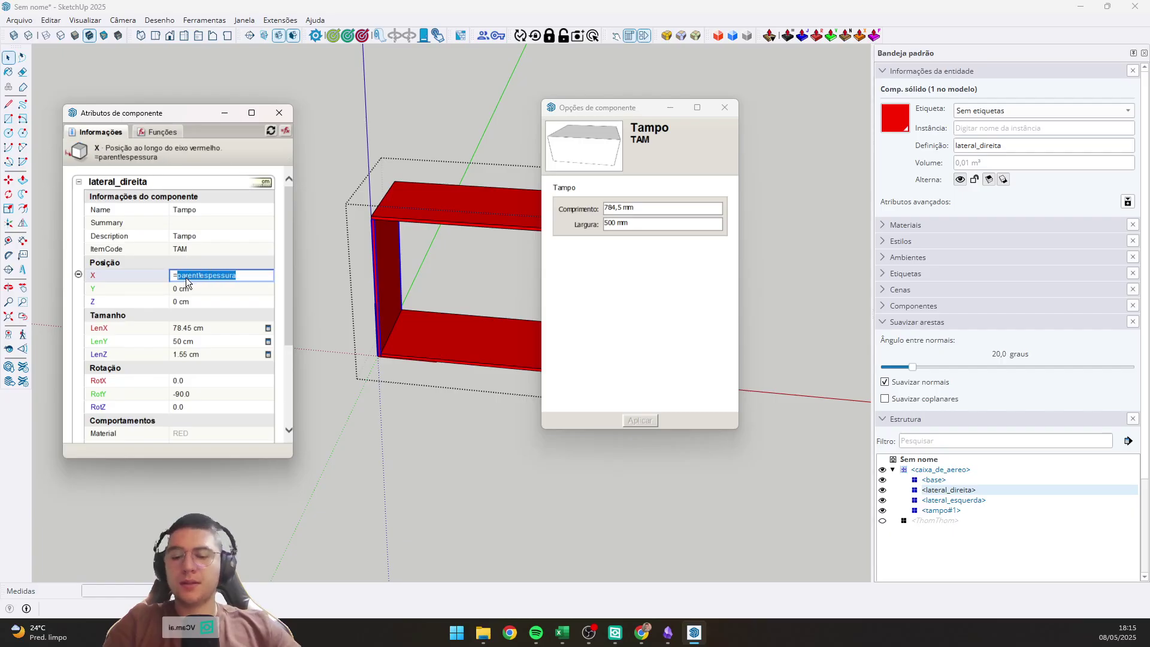
pyautogui.write('parent!')
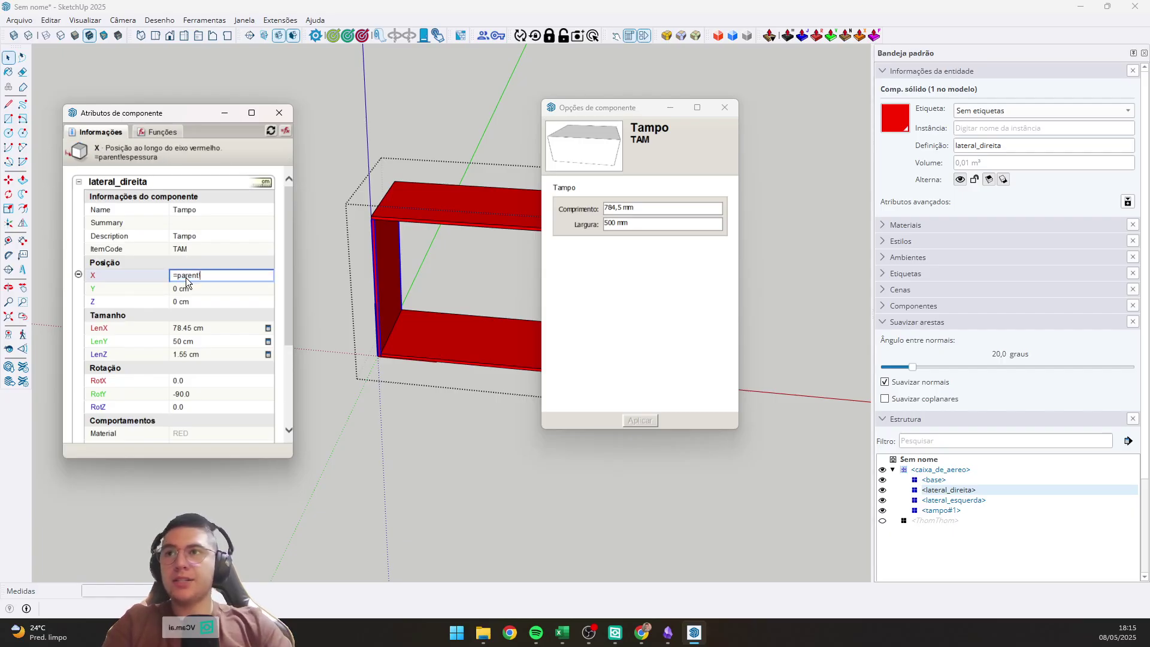
pyautogui.write('lenx')
pyautogui.press('Return')
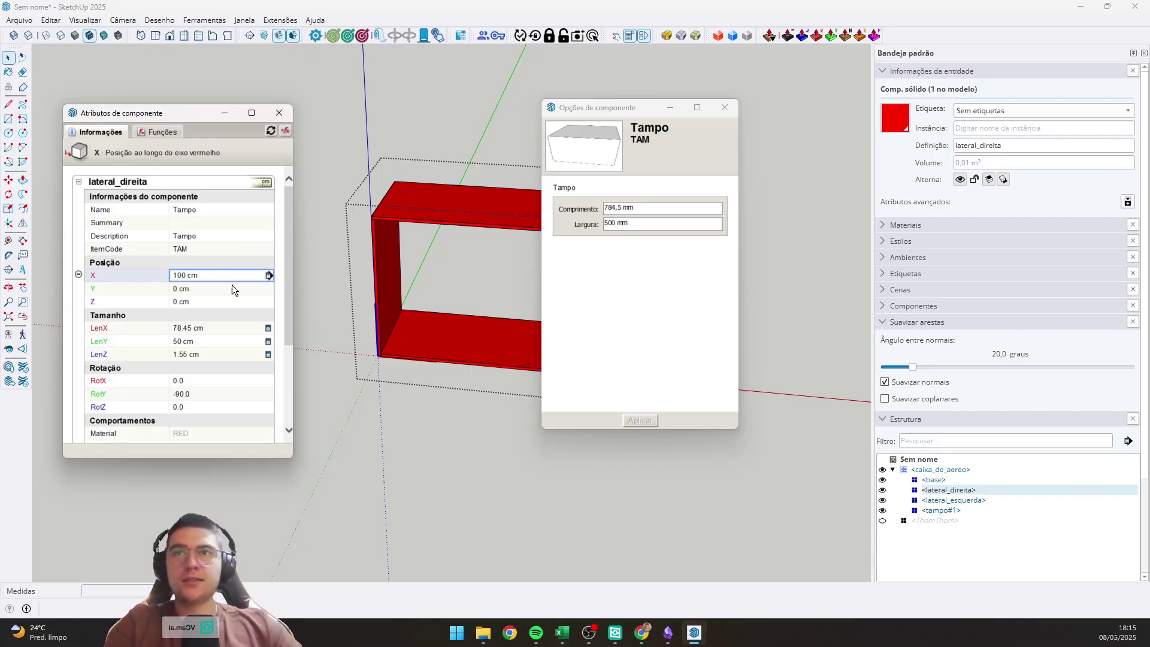
# Test caixa_de_aereo by applying Modelo Caixa Lateral Embutida, Lateral Passante and Base Passante in turn, checking the right side's fit.
pyautogui.scroll(-3, 232, 285)
pyautogui.moveTo(477, 373); pyautogui.dragTo(421, 364, button='middle')
pyautogui.press('Escape')
pyautogui.click(405, 369)
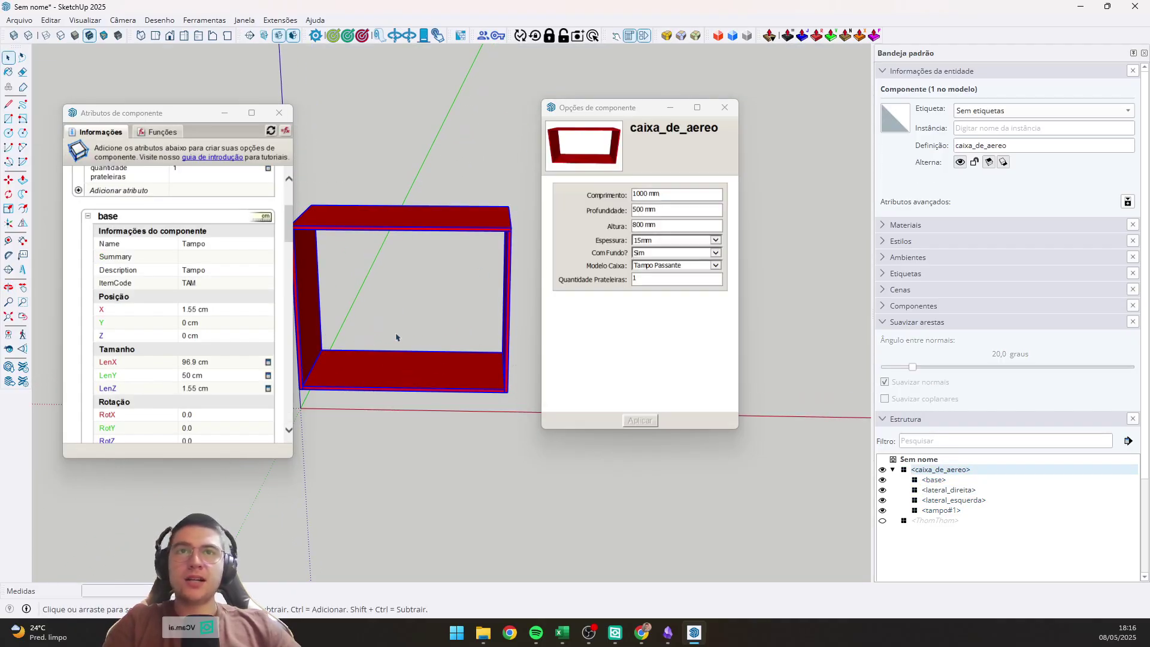
pyautogui.click(707, 264)
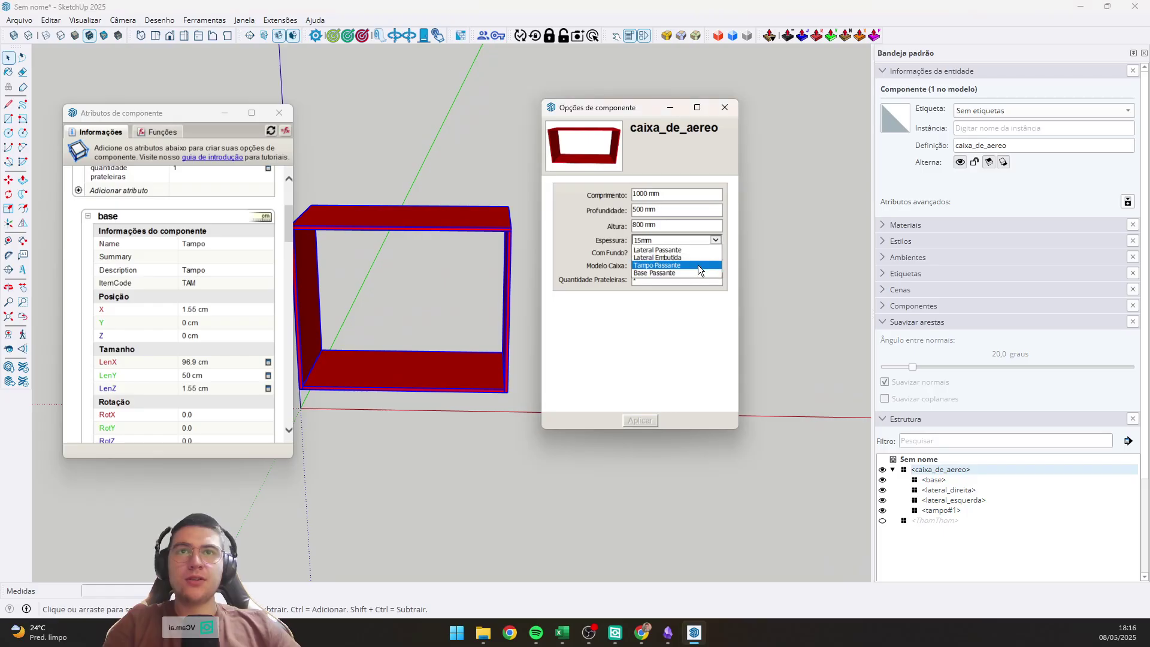
pyautogui.click(657, 258)
pyautogui.click(641, 420)
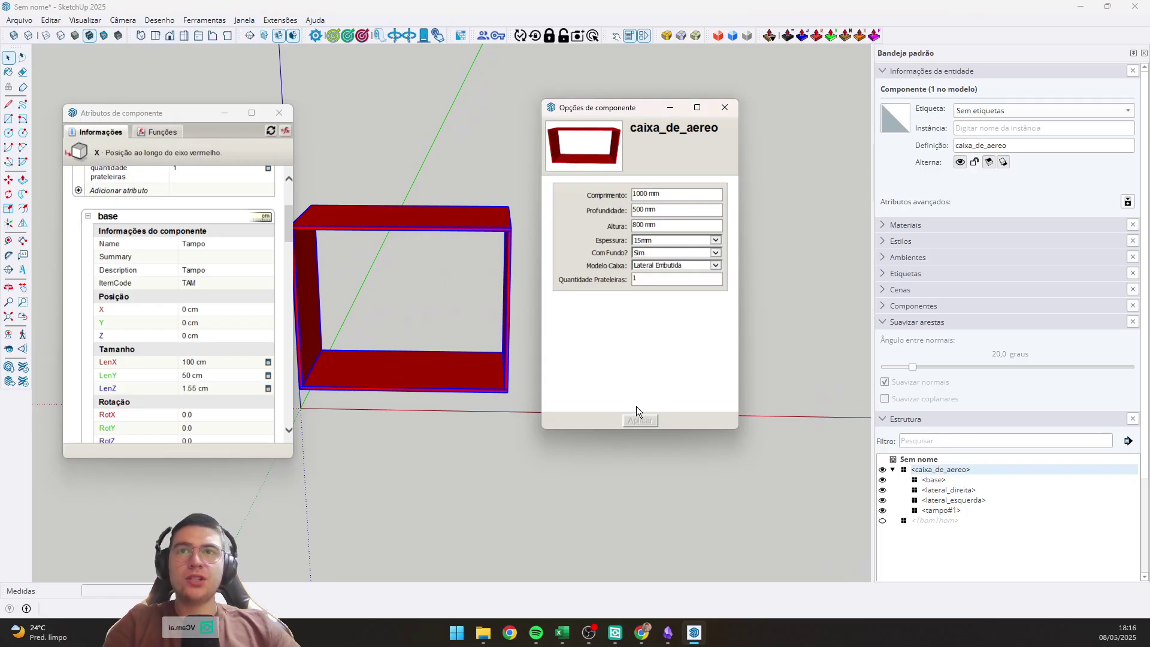
pyautogui.click(696, 265)
pyautogui.click(658, 257)
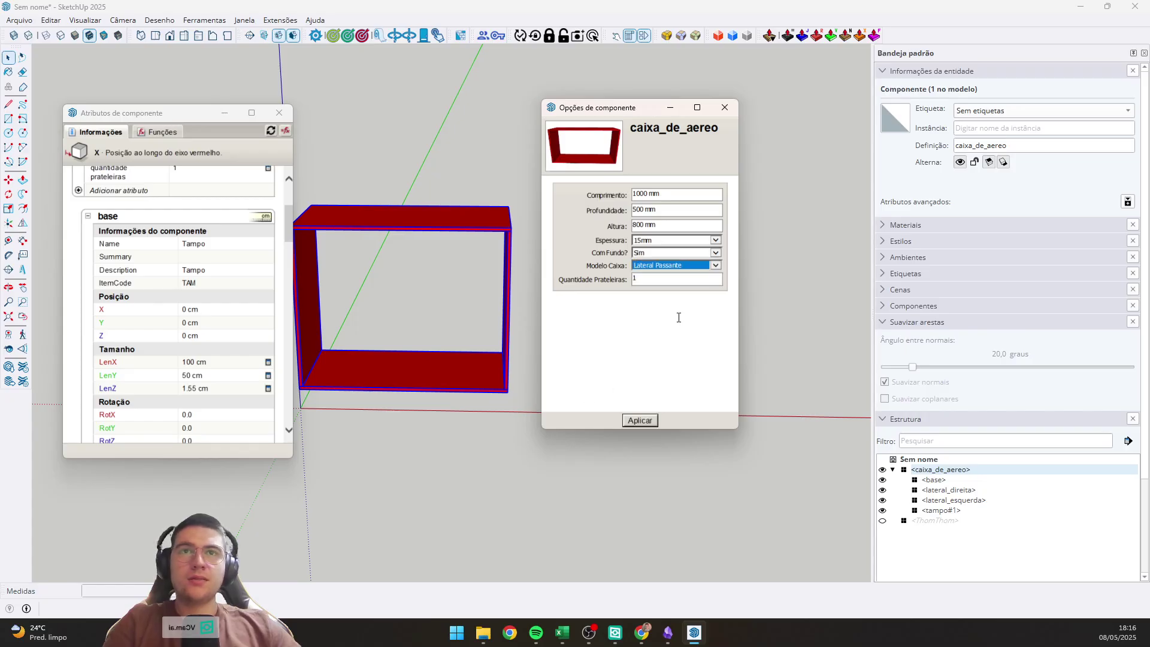
pyautogui.click(641, 421)
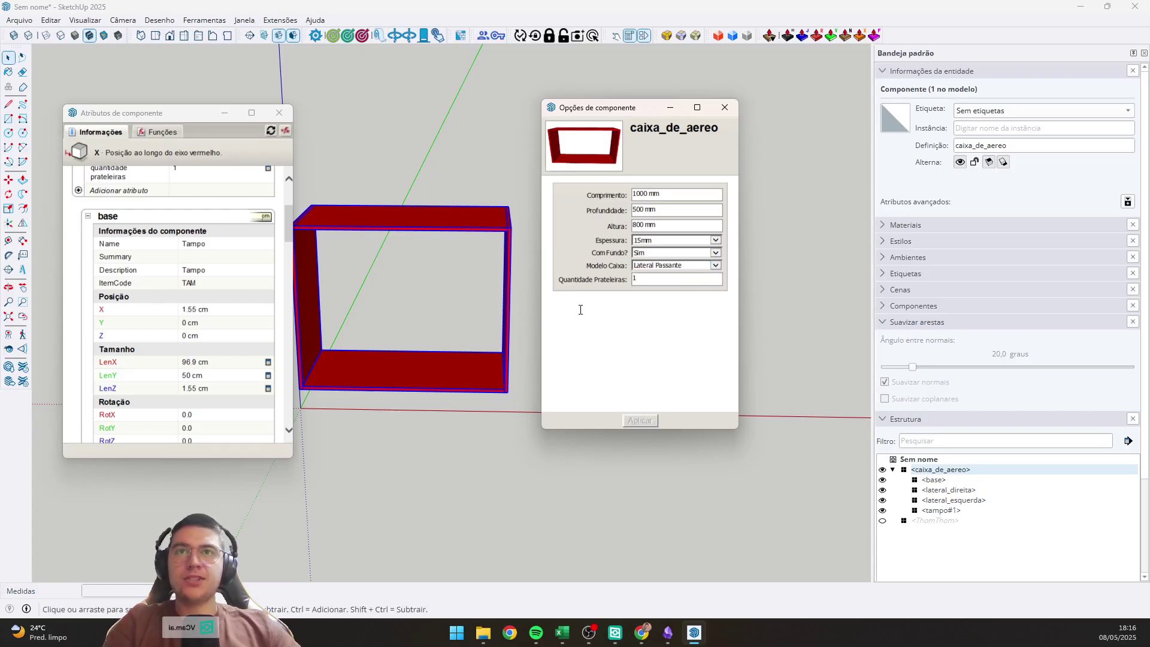
pyautogui.click(700, 265)
pyautogui.click(652, 288)
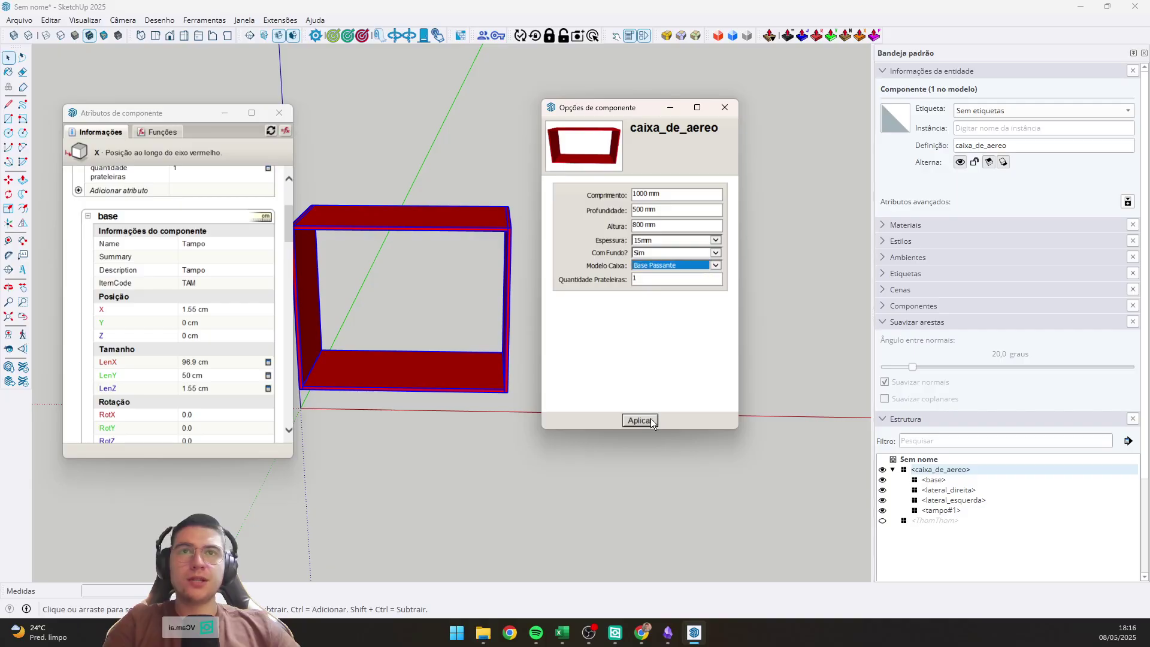
pyautogui.click(649, 418)
pyautogui.moveTo(479, 336); pyautogui.dragTo(410, 321, button='middle')
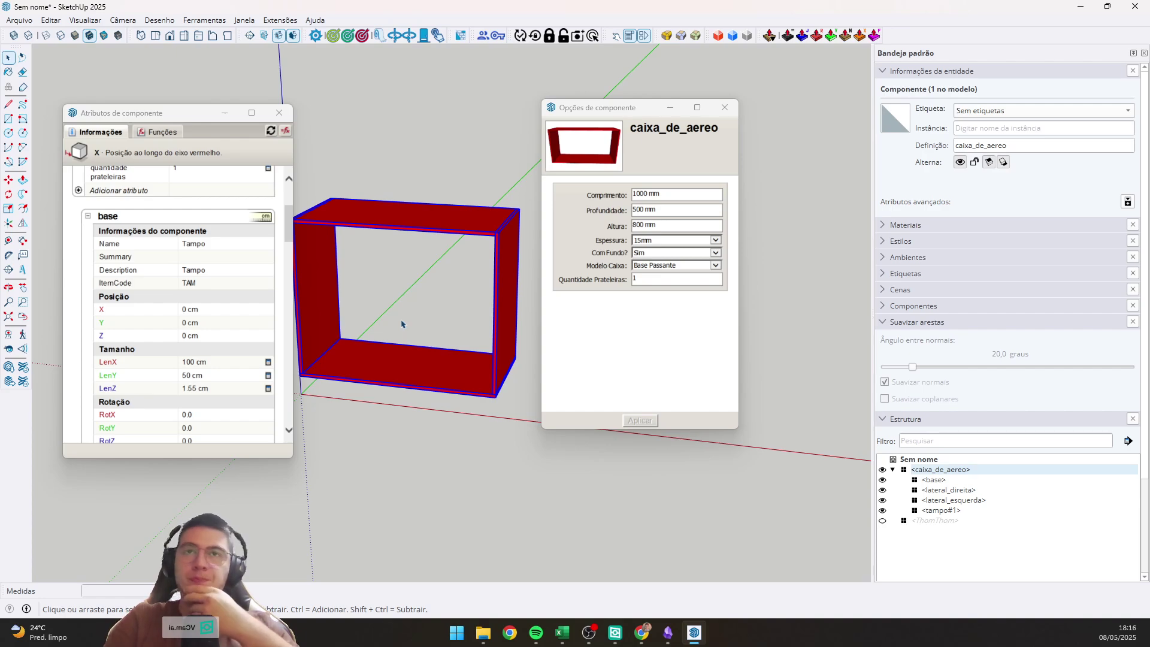
# Copy the base about 225 mm upward along the blue axis and make the copy a unique component.
pyautogui.scroll(3, 359, 347)
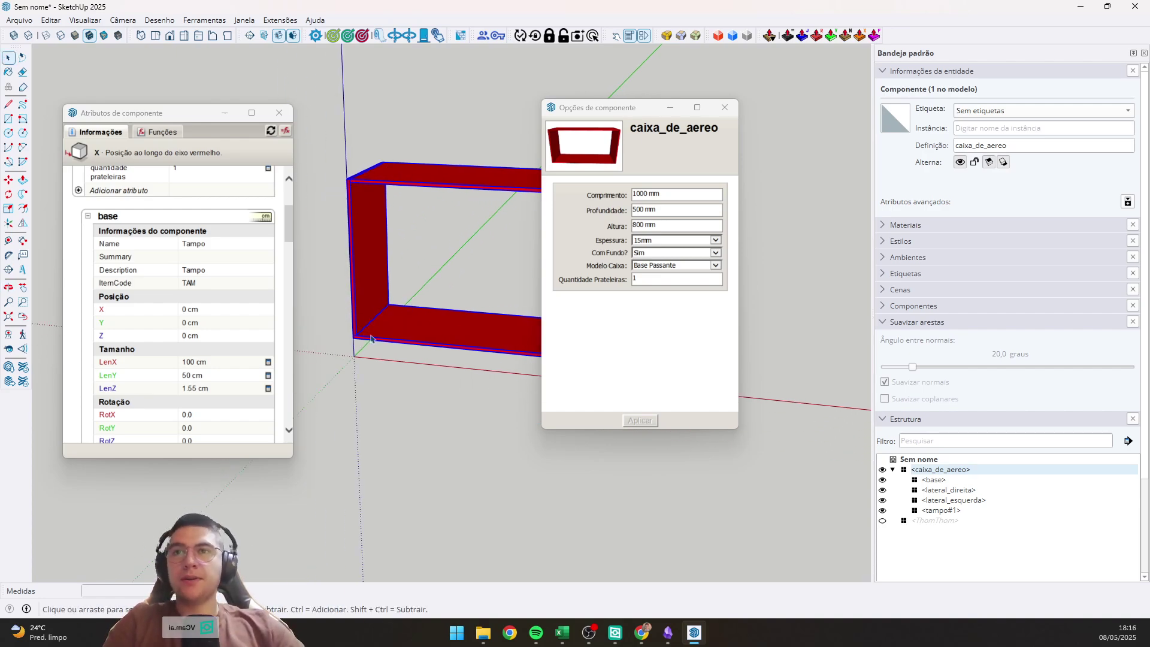
pyautogui.doubleClick(372, 335)
pyautogui.click(373, 335)
pyautogui.press('m')
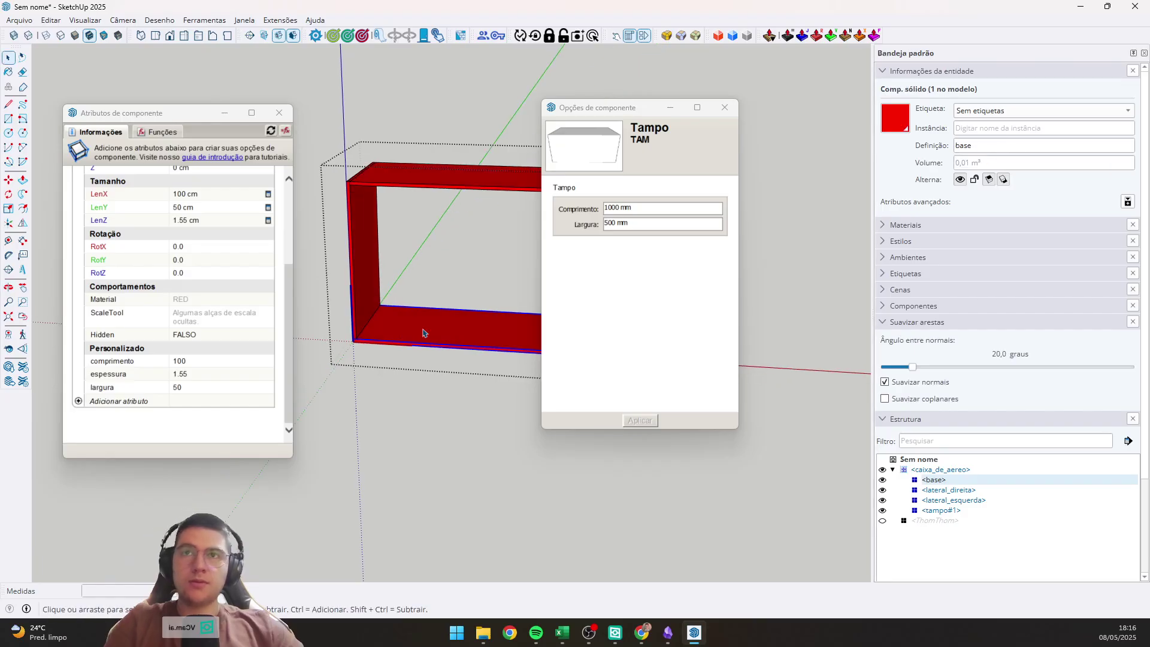
pyautogui.click(410, 332)
pyautogui.press('ctrl')
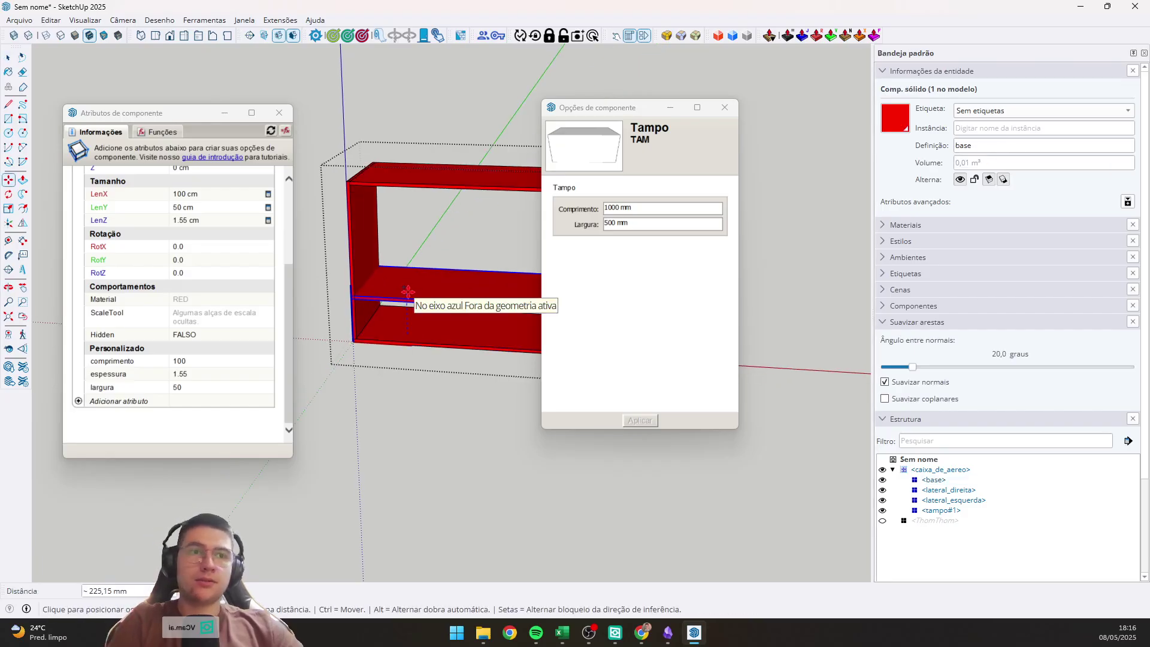
pyautogui.click(411, 300)
pyautogui.rightClick(994, 490)
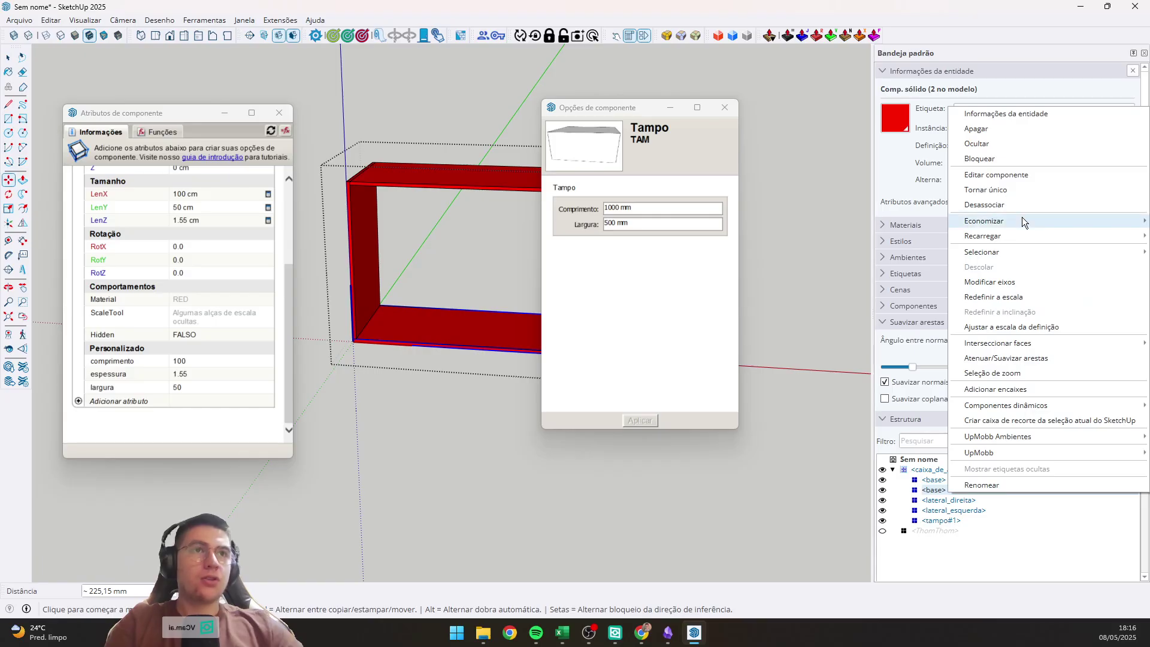
pyautogui.click(985, 190)
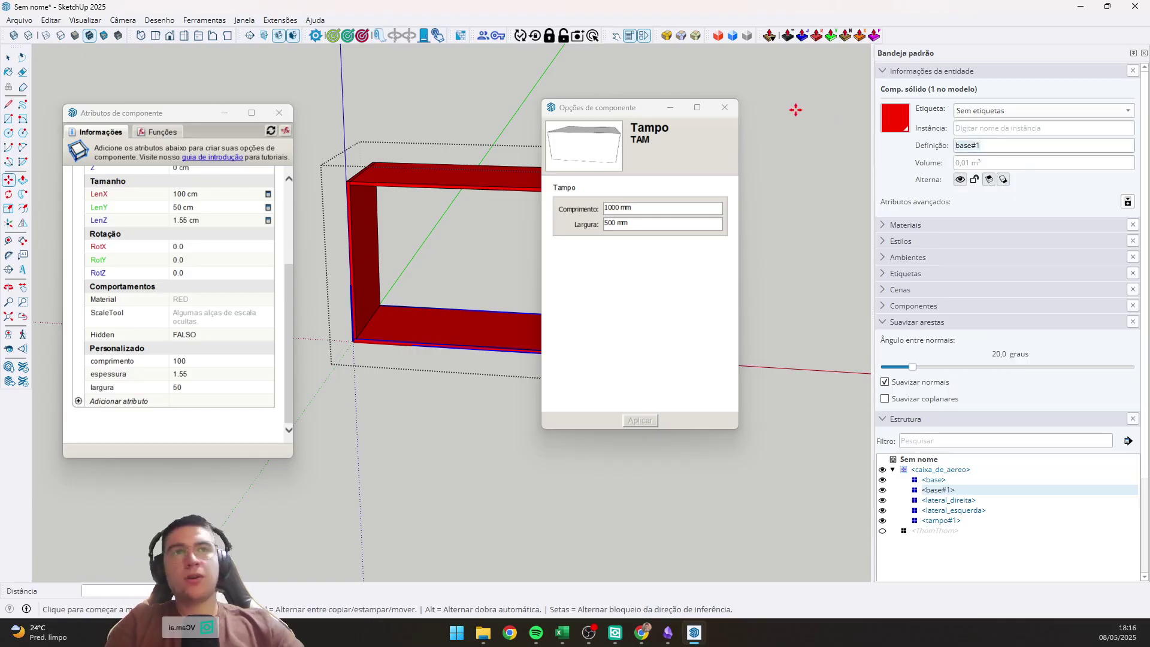
# Rename the copied base's component definition to prateleira.
pyautogui.write('pr')
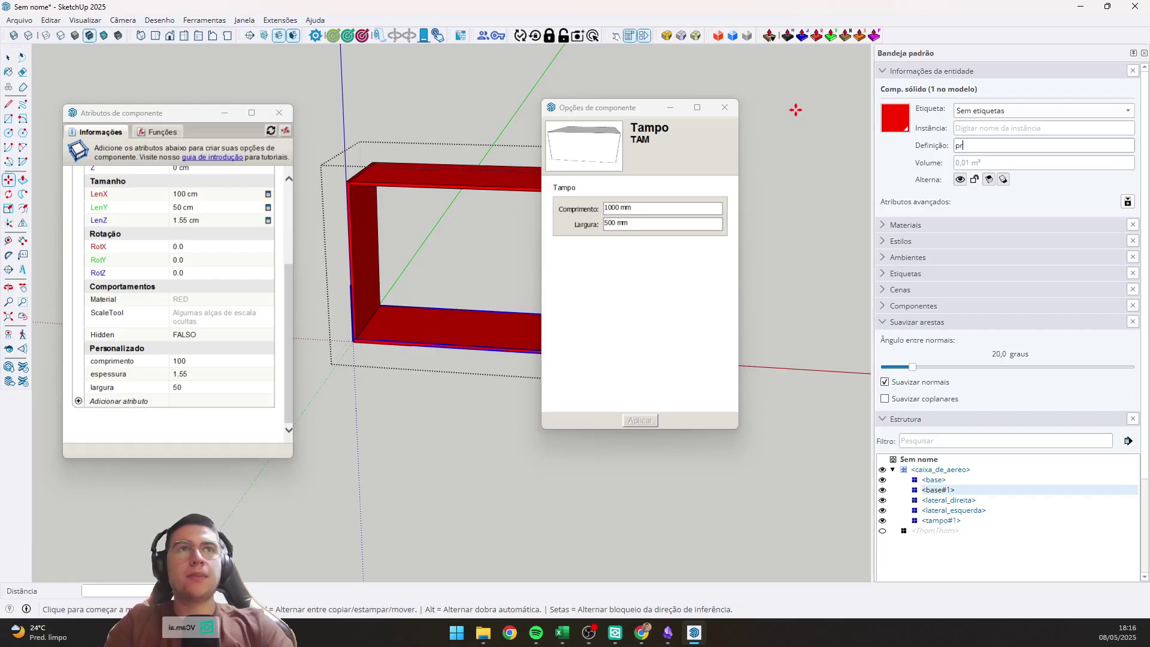
pyautogui.write('ateleira')
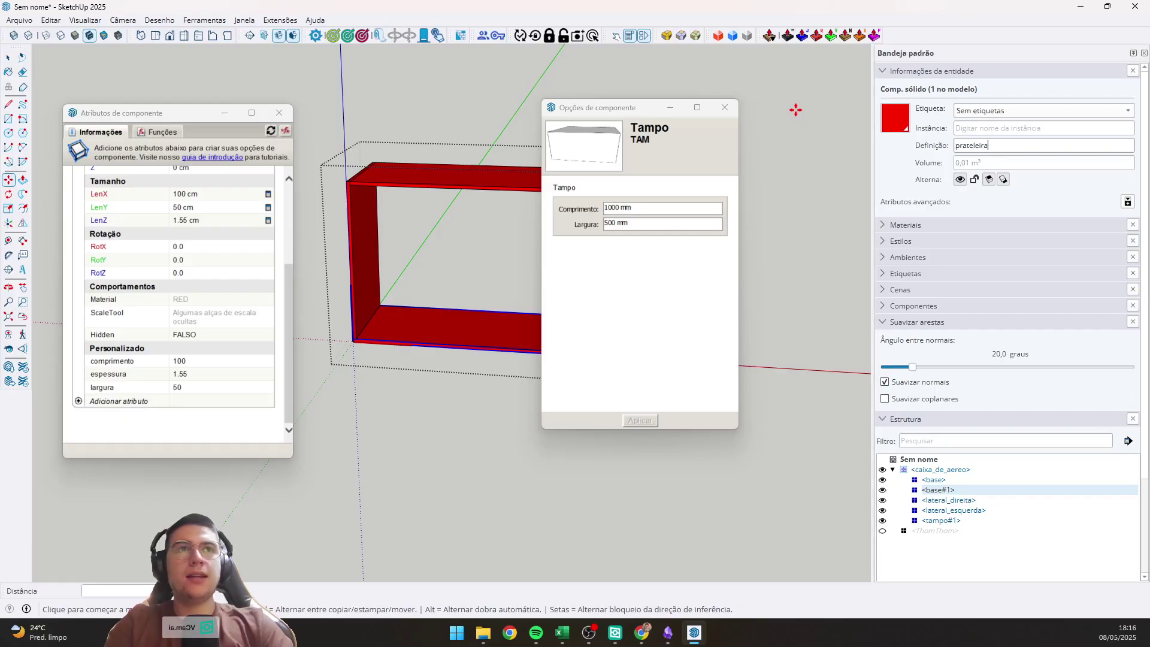
pyautogui.press('Return')
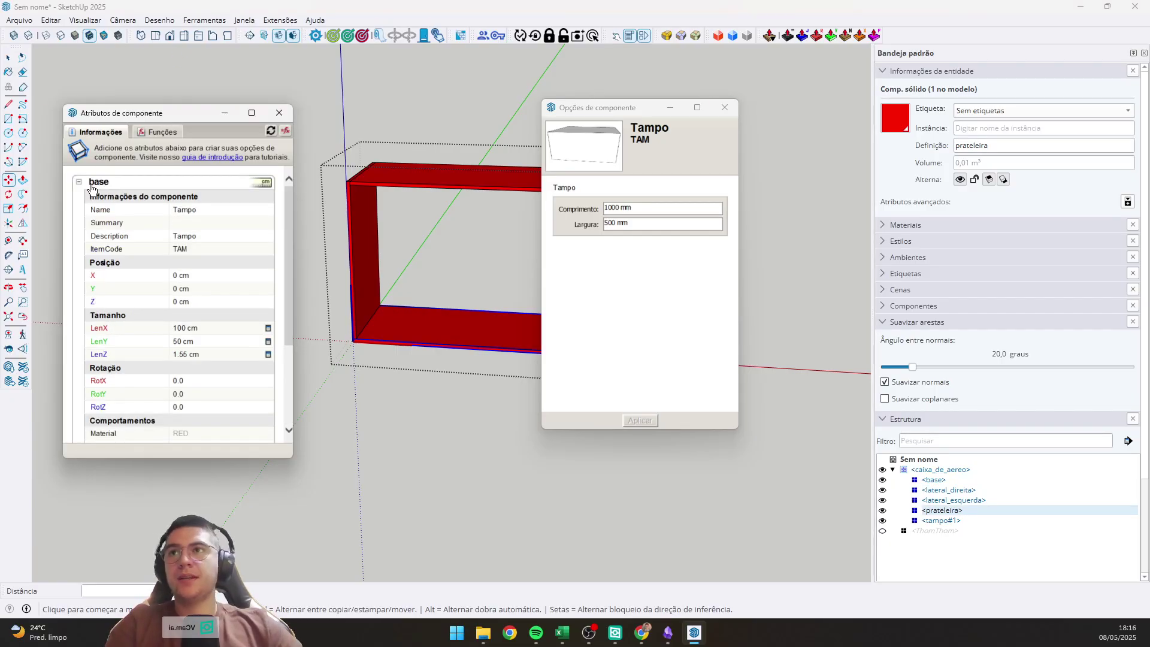
# Rename the copied base to prateleira in its component attributes.
pyautogui.click(93, 185)
pyautogui.write('prate')
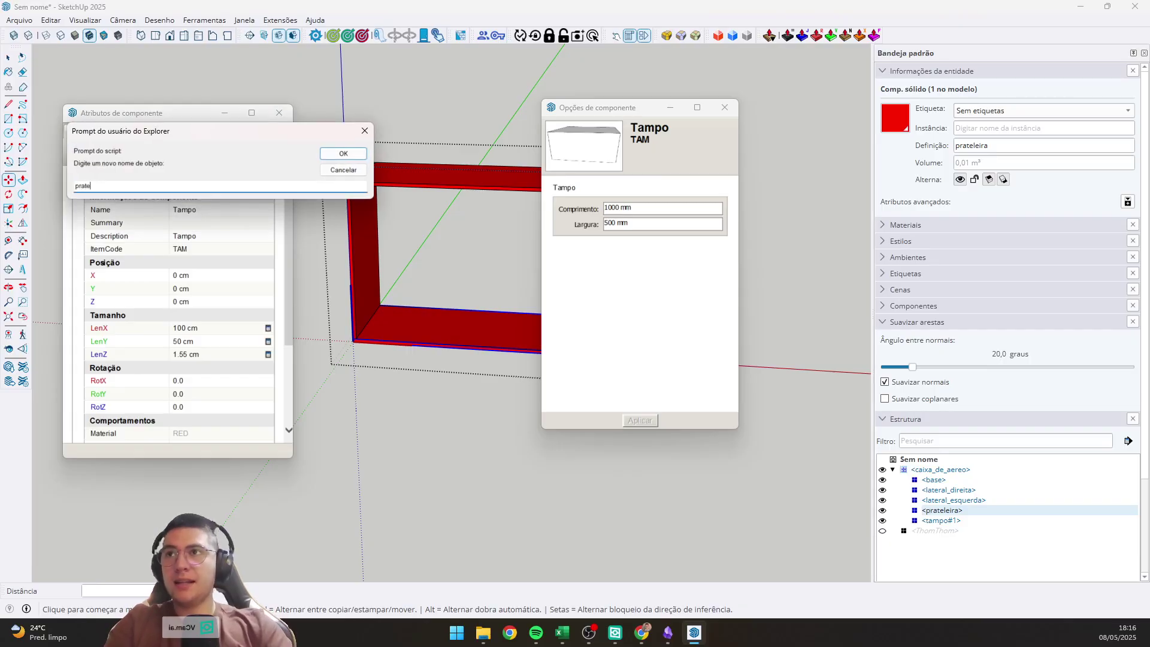
pyautogui.write('leira')
pyautogui.press('Return')
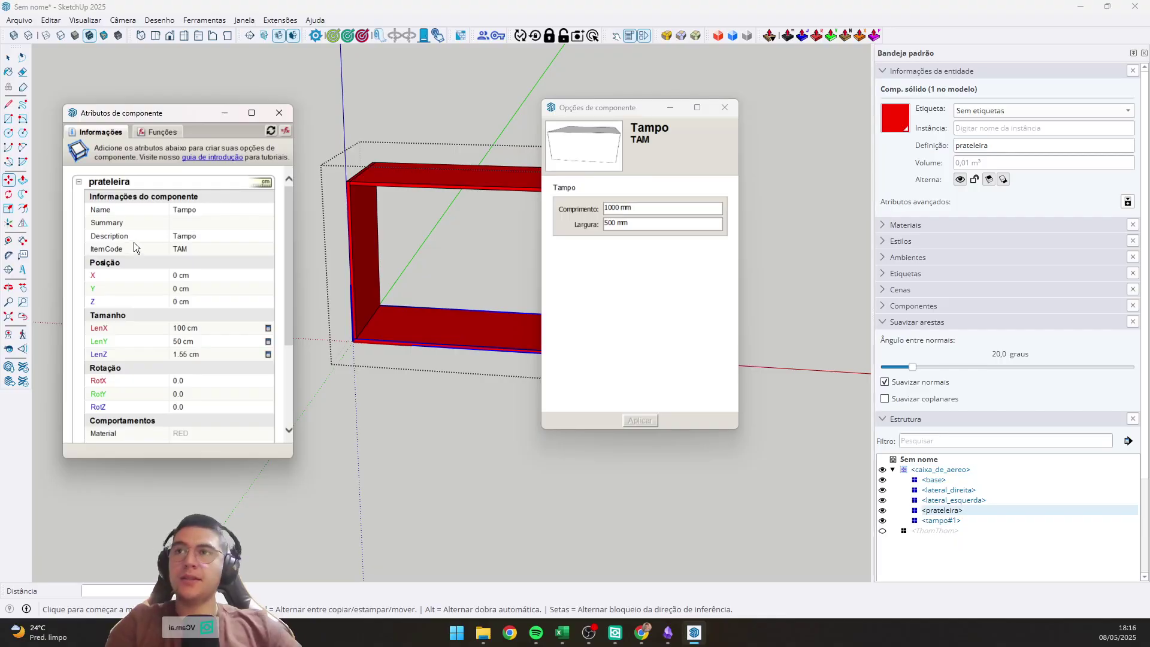
# Add the Copies attribute to prateleira and enter =parent!copies-1 as its draft formula.
pyautogui.scroll(-3, 166, 389)
pyautogui.click(126, 405)
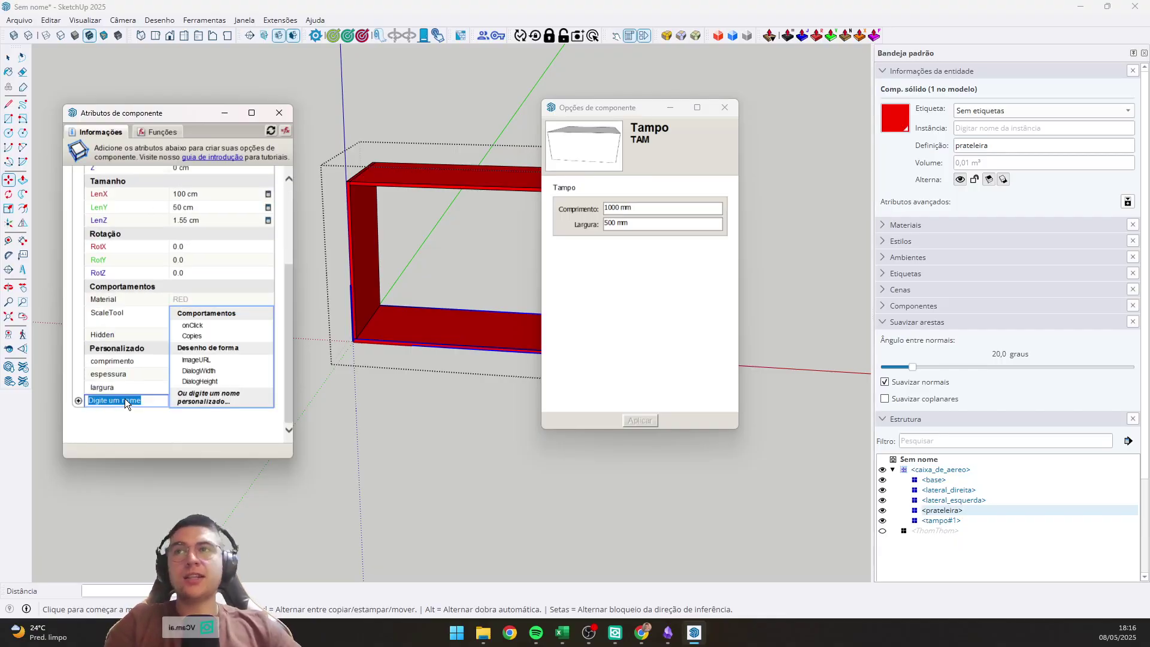
pyautogui.click(205, 337)
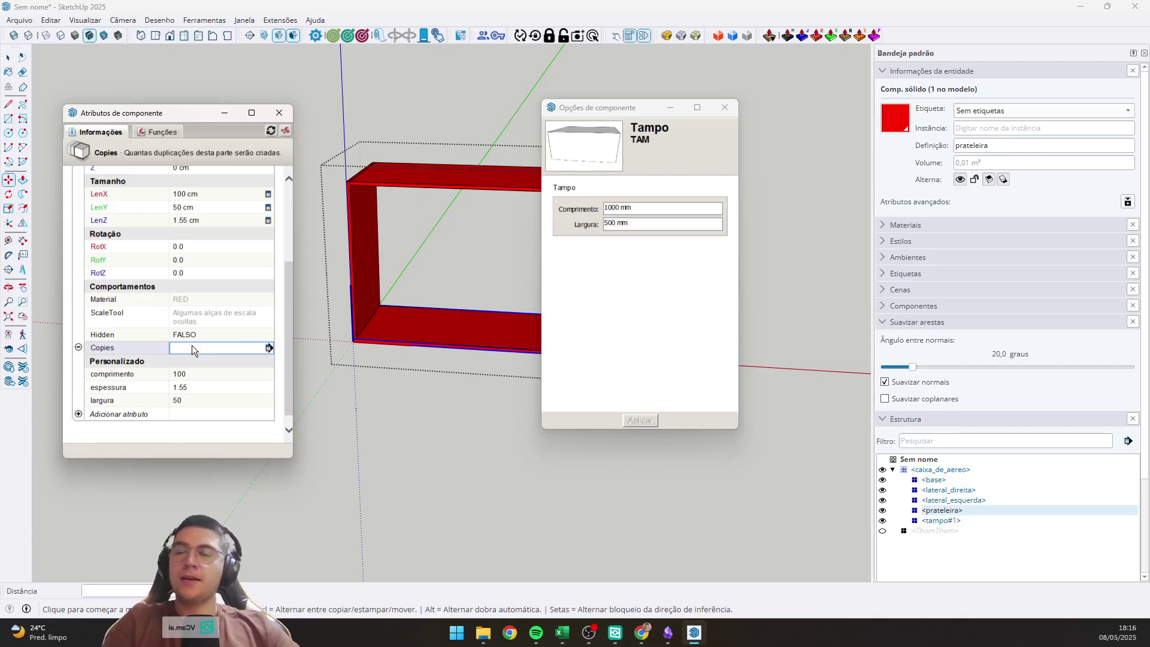
pyautogui.click(192, 346)
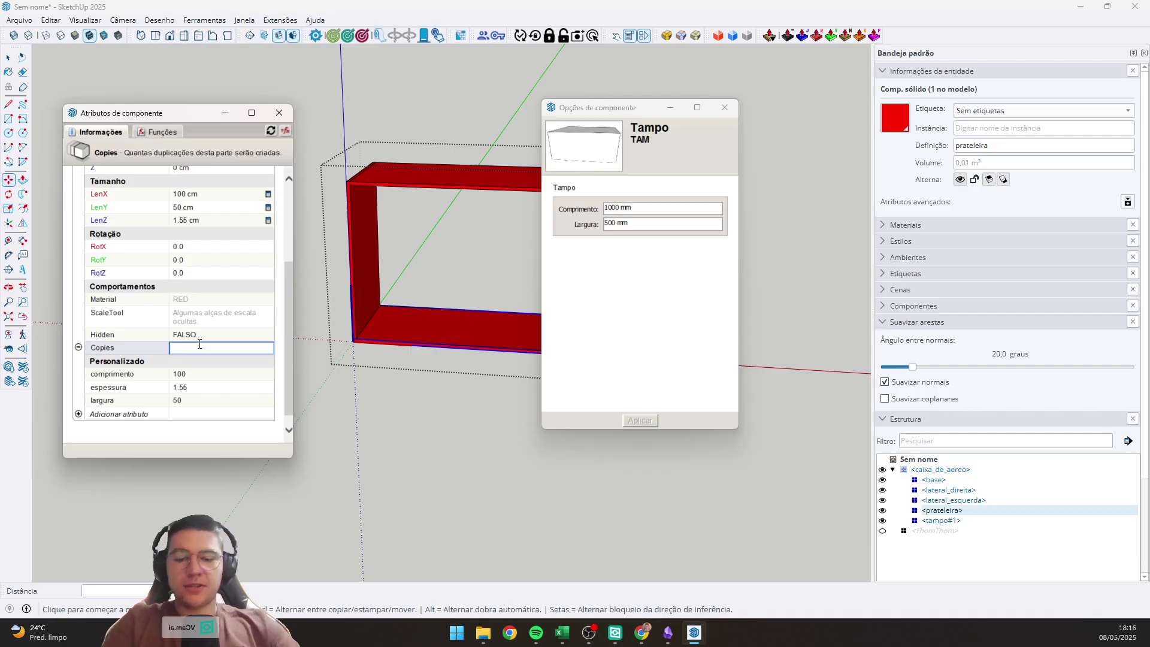
pyautogui.write('=parent')
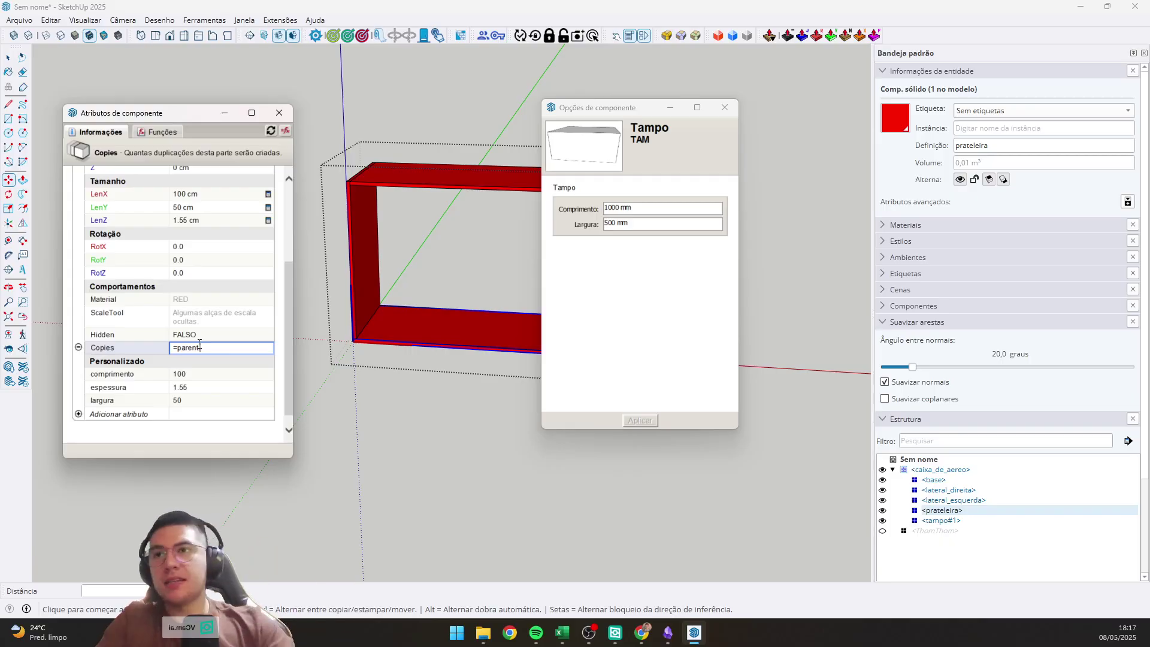
pyautogui.write('!')
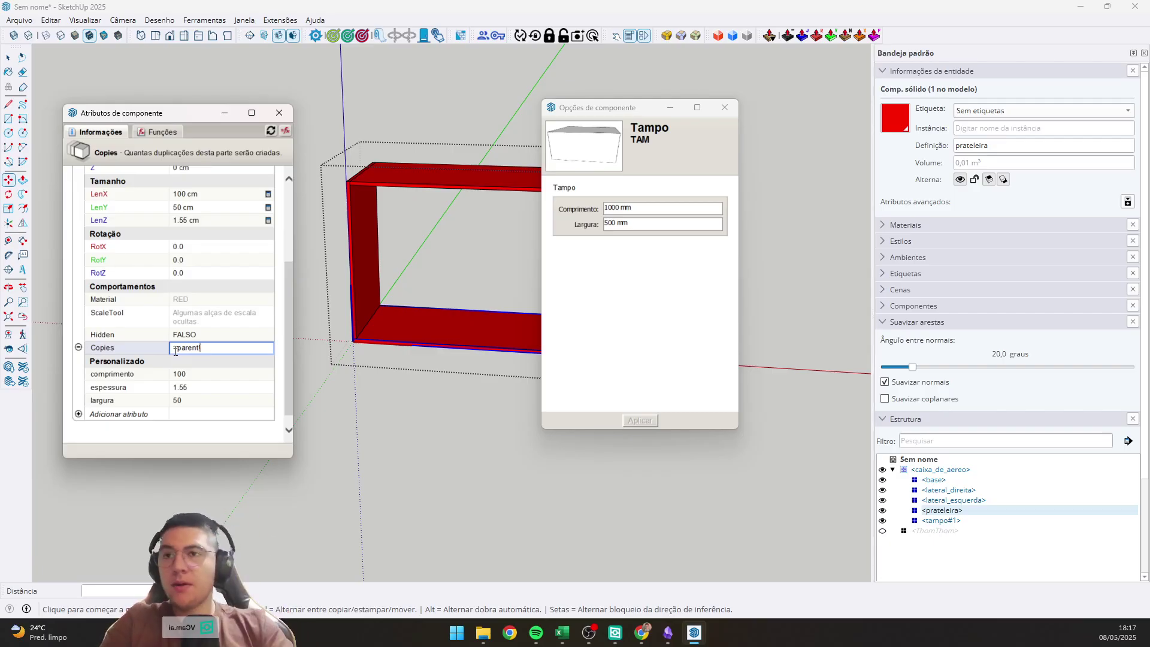
pyautogui.write('copies')
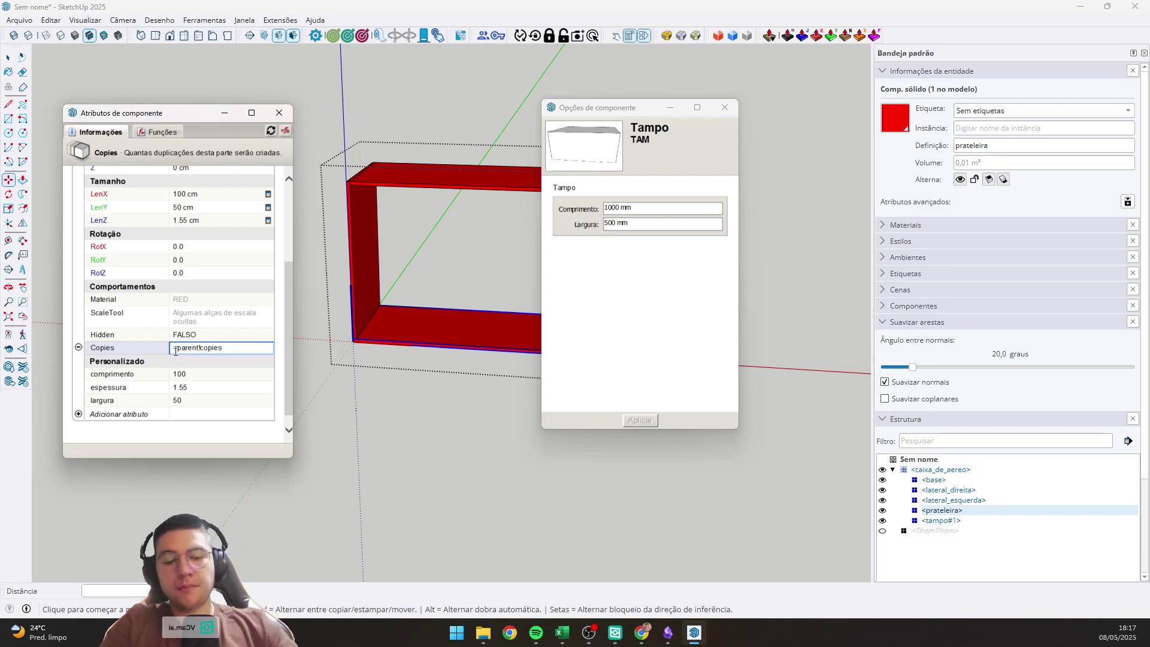
pyautogui.write('-1')
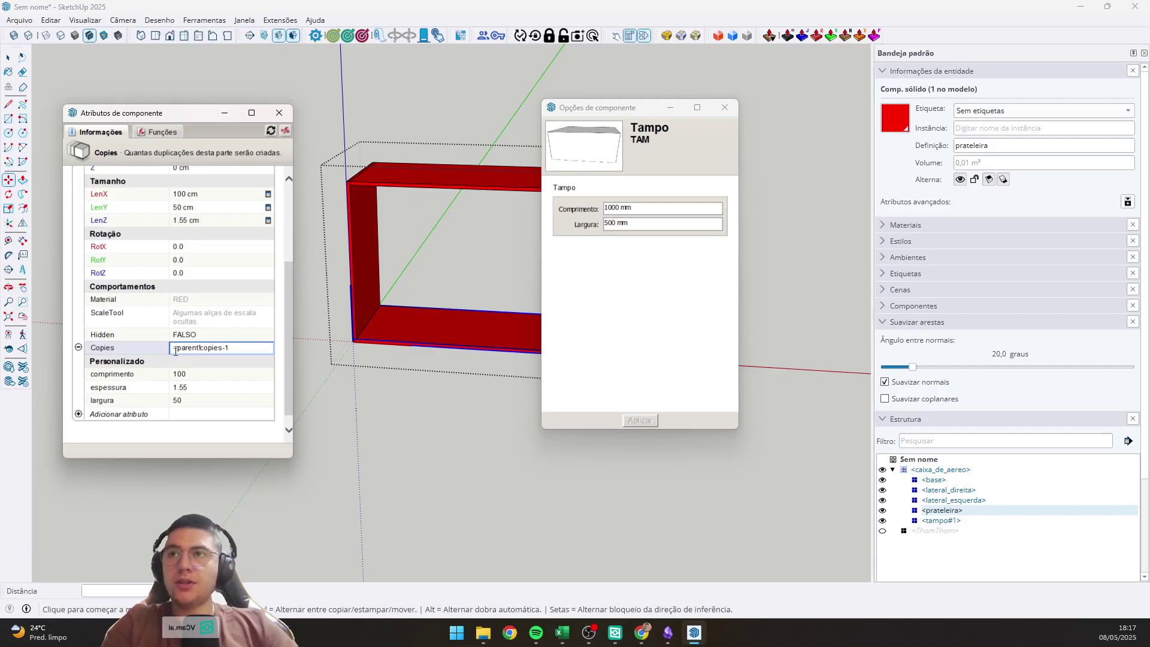
# Change prateleira's Copies formula to =parent!quantidadeprateleiras-1.
pyautogui.press('BackSpace')
pyautogui.press('BackSpace')
pyautogui.press('BackSpace')
pyautogui.press('BackSpace')
pyautogui.press('BackSpace')
pyautogui.press('BackSpace')
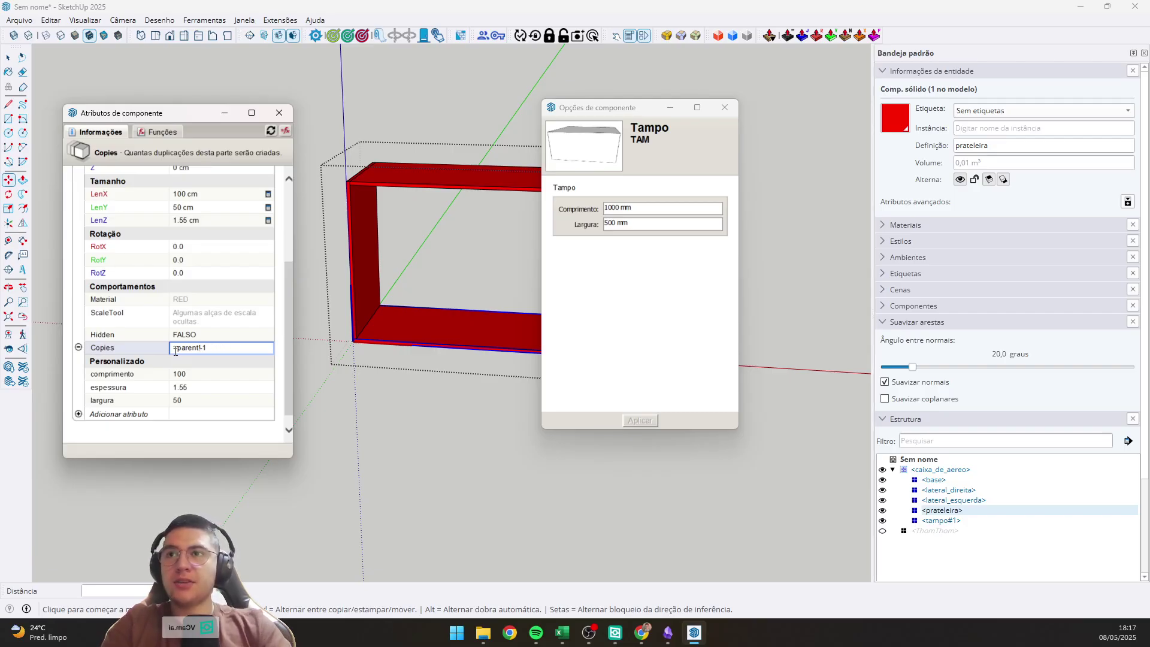
pyautogui.write('quantidadep')
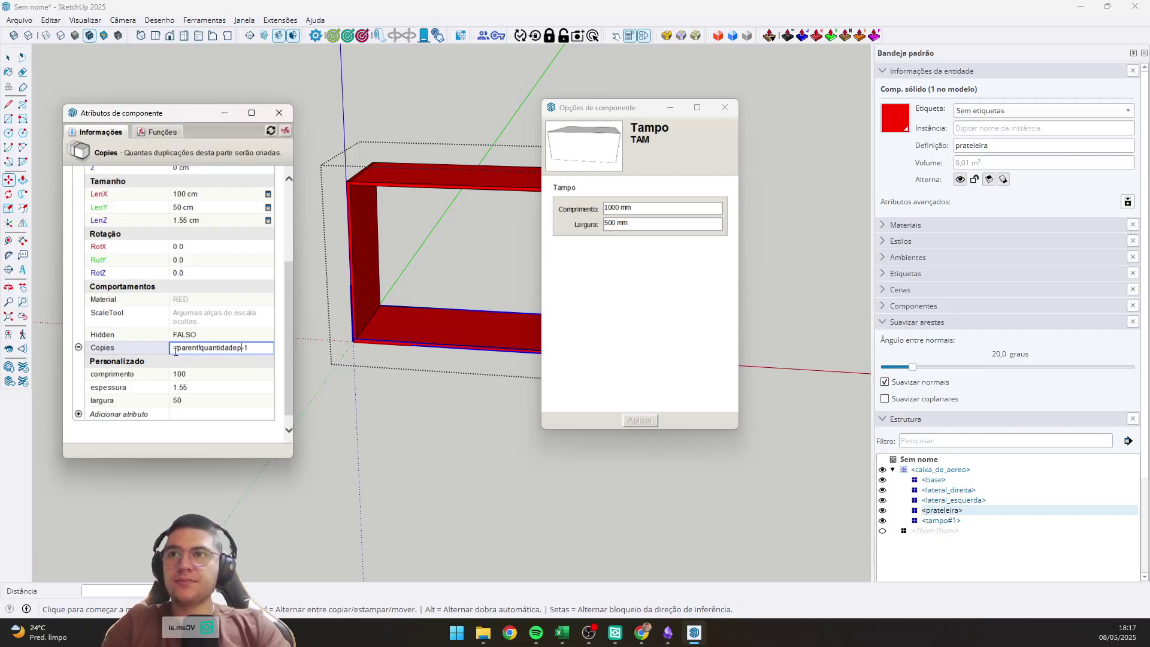
pyautogui.write('rateleira+')
pyautogui.press('Return')
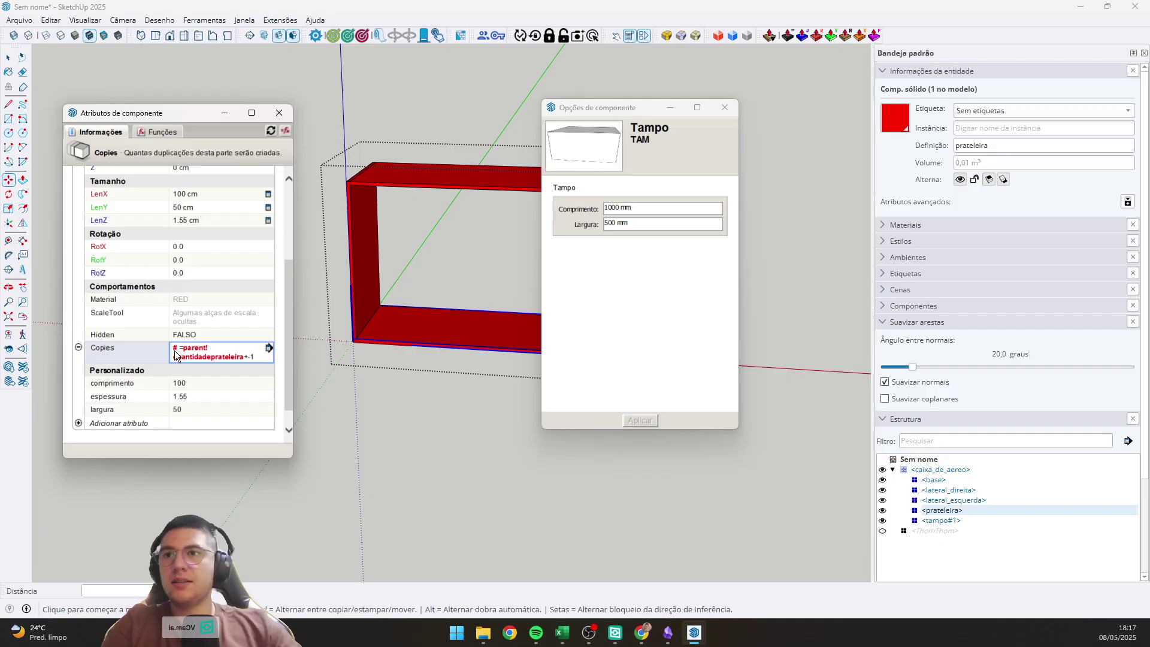
pyautogui.click(212, 352)
pyautogui.press('Left')
pyautogui.write('s')
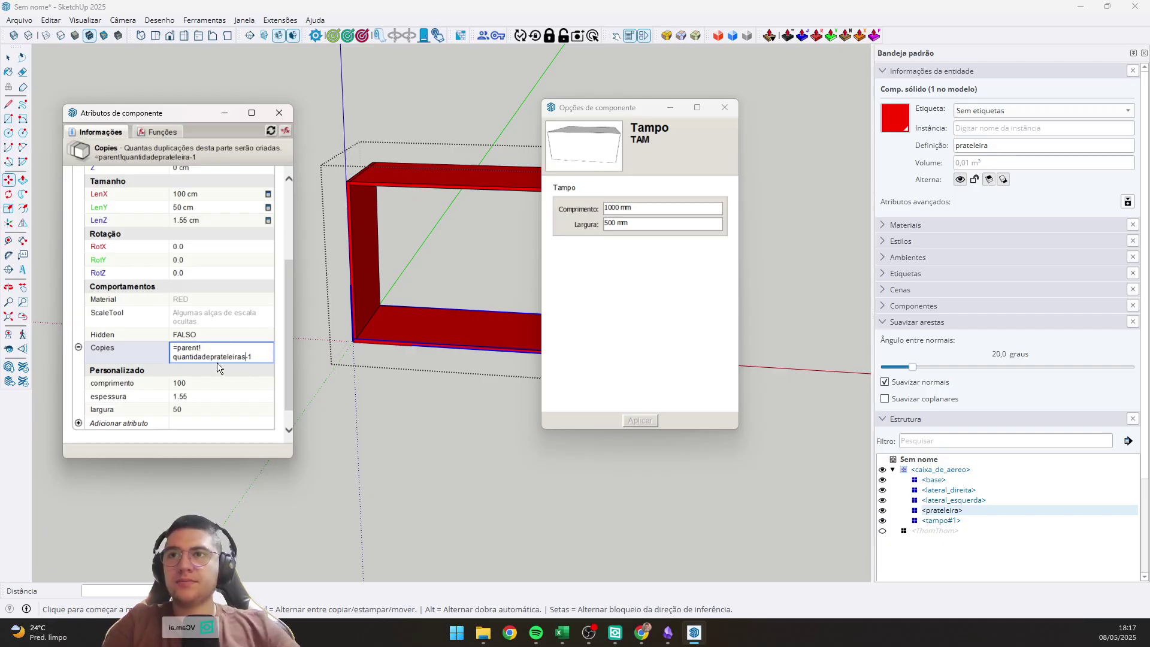
pyautogui.press('Return')
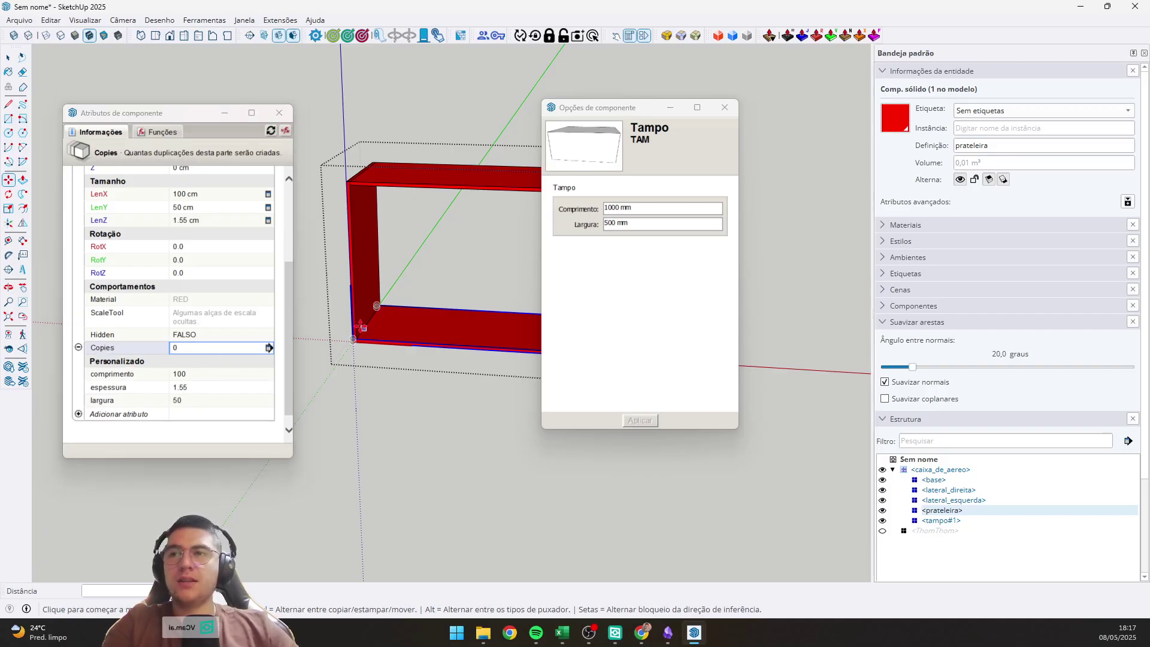
# Set prateleira's LenX formula to =parent!lenx-2*parent!espessura.
pyautogui.scroll(4, 359, 323)
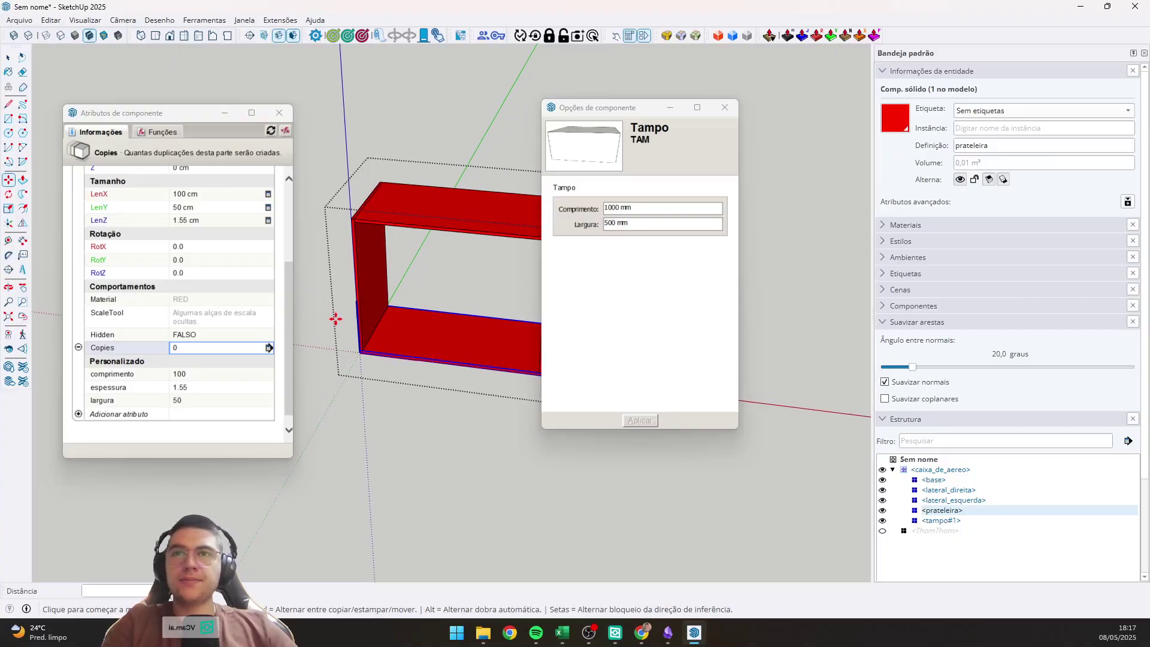
pyautogui.moveTo(390, 317); pyautogui.dragTo(395, 284, button='middle')
pyautogui.scroll(-5, 116, 216)
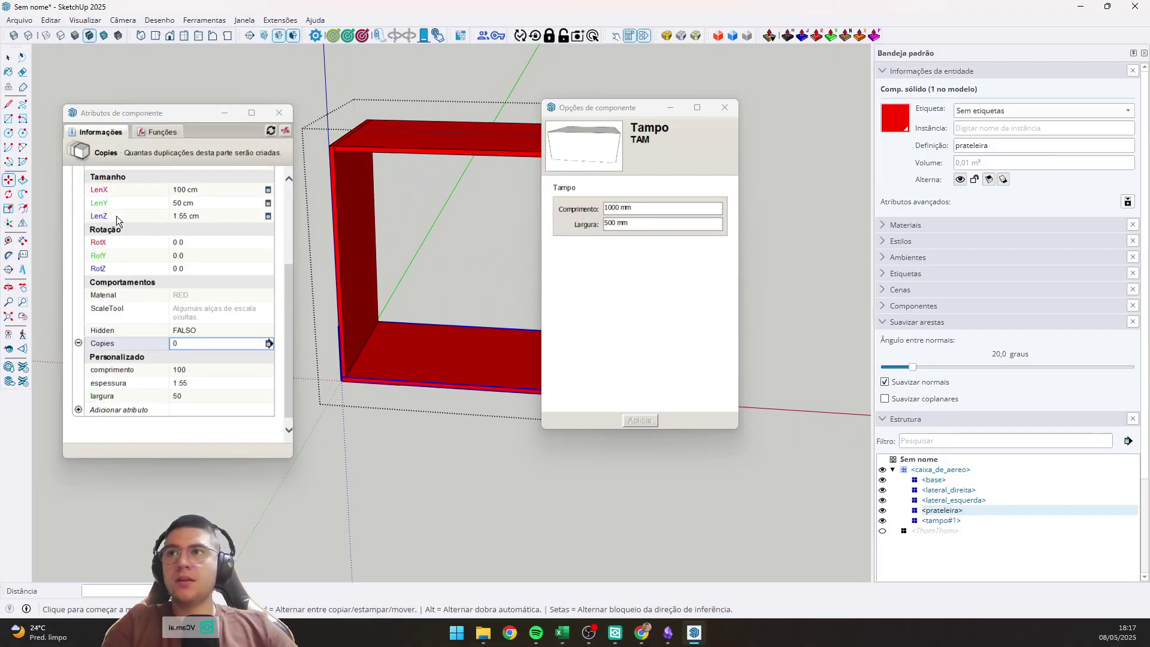
pyautogui.scroll(5, 192, 222)
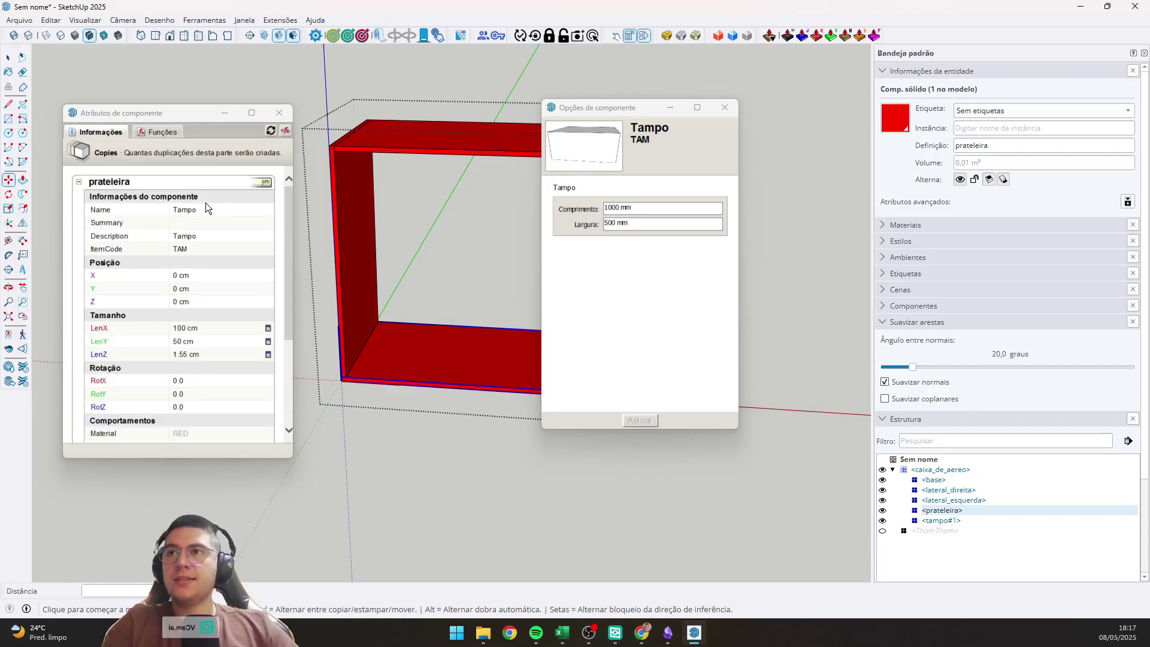
pyautogui.click(195, 300)
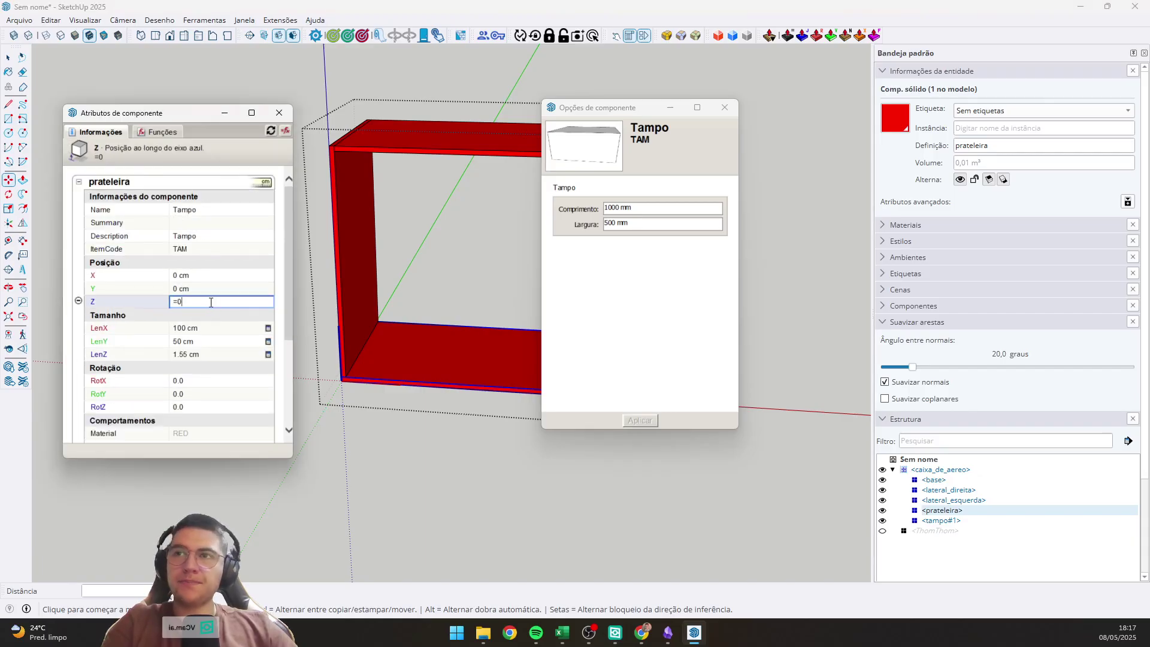
pyautogui.click(200, 324)
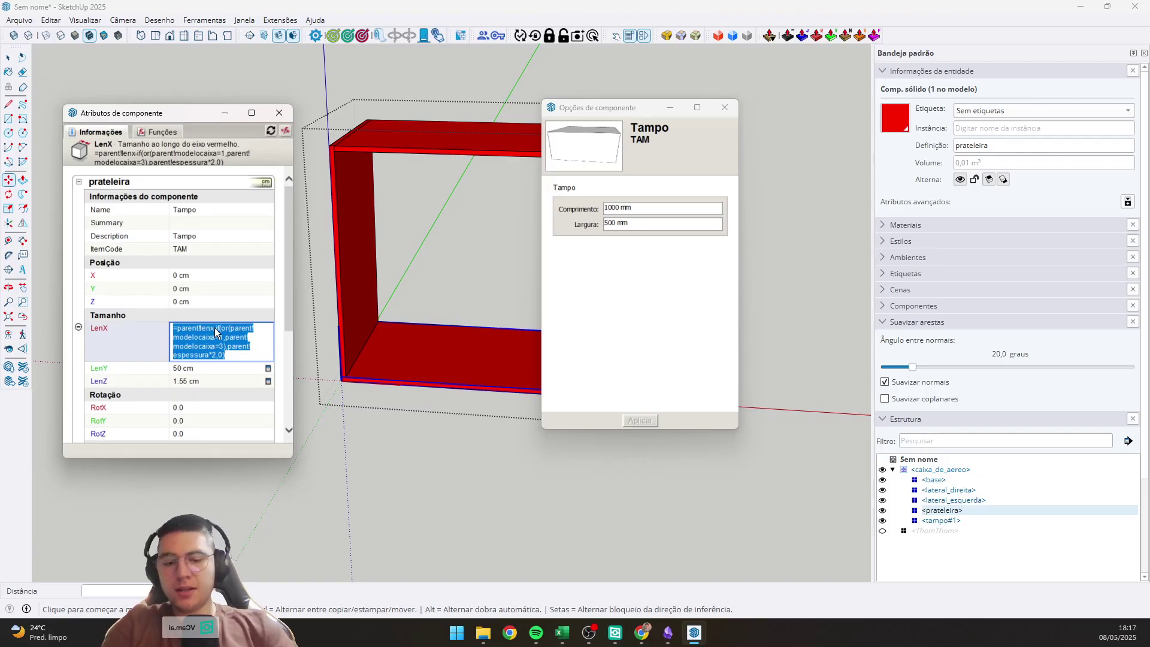
pyautogui.write('=parent!lenx-2')
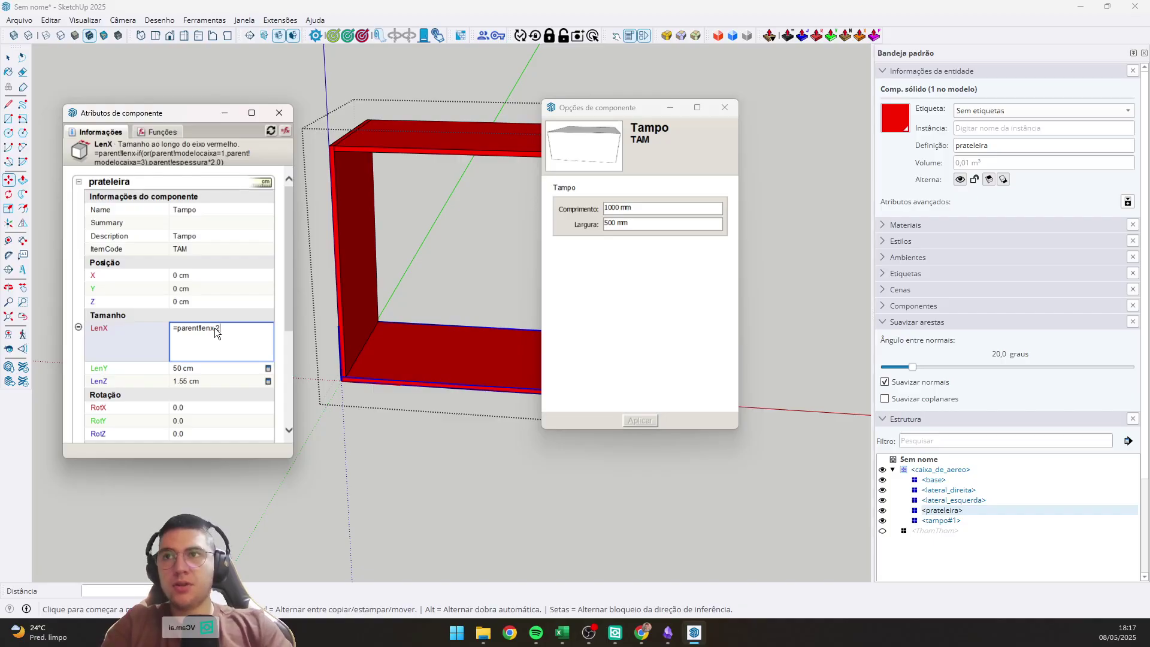
pyautogui.write('*paren')
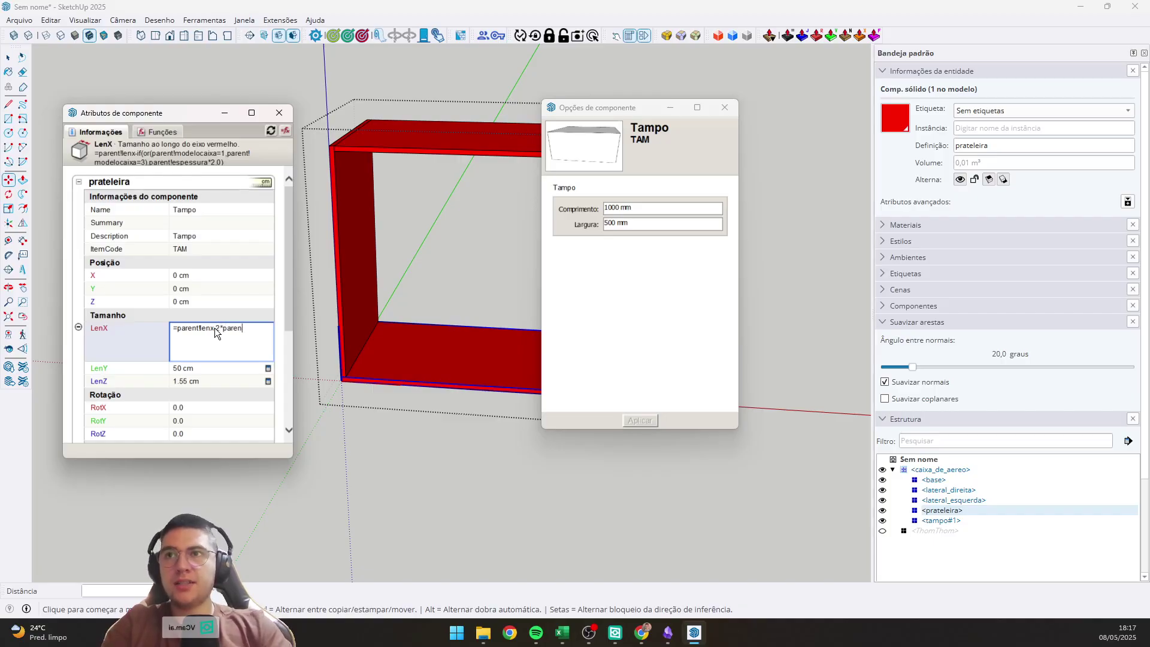
pyautogui.write('t!espessru')
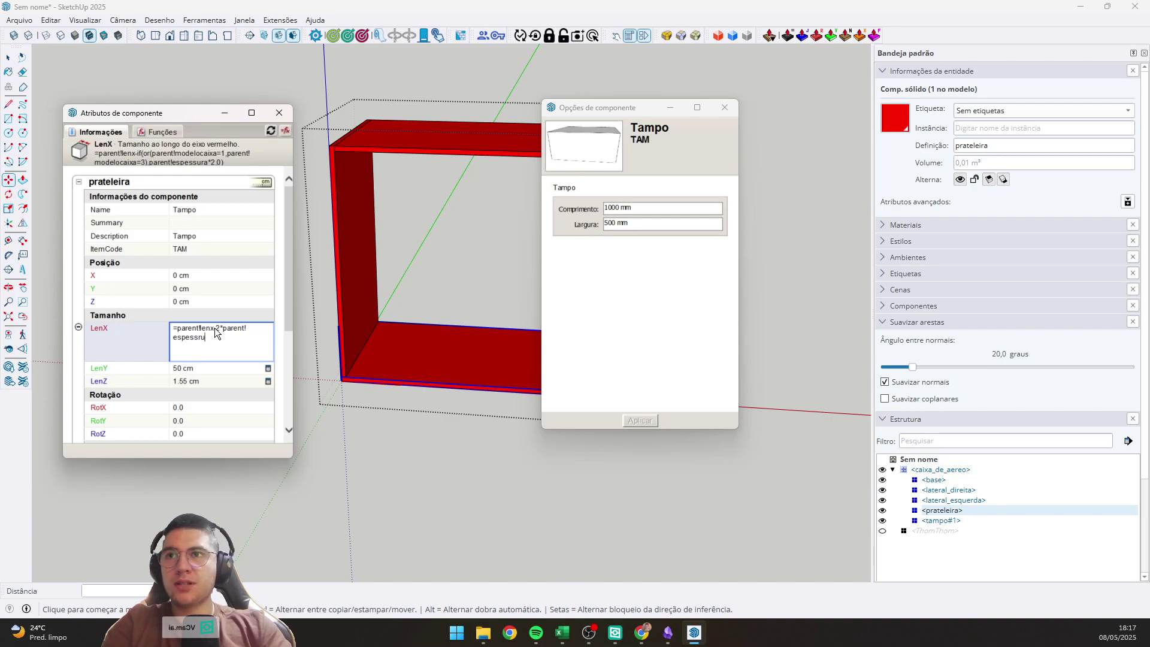
pyautogui.press('BackSpace')
pyautogui.press('BackSpace')
pyautogui.write('ura')
pyautogui.press('Return')
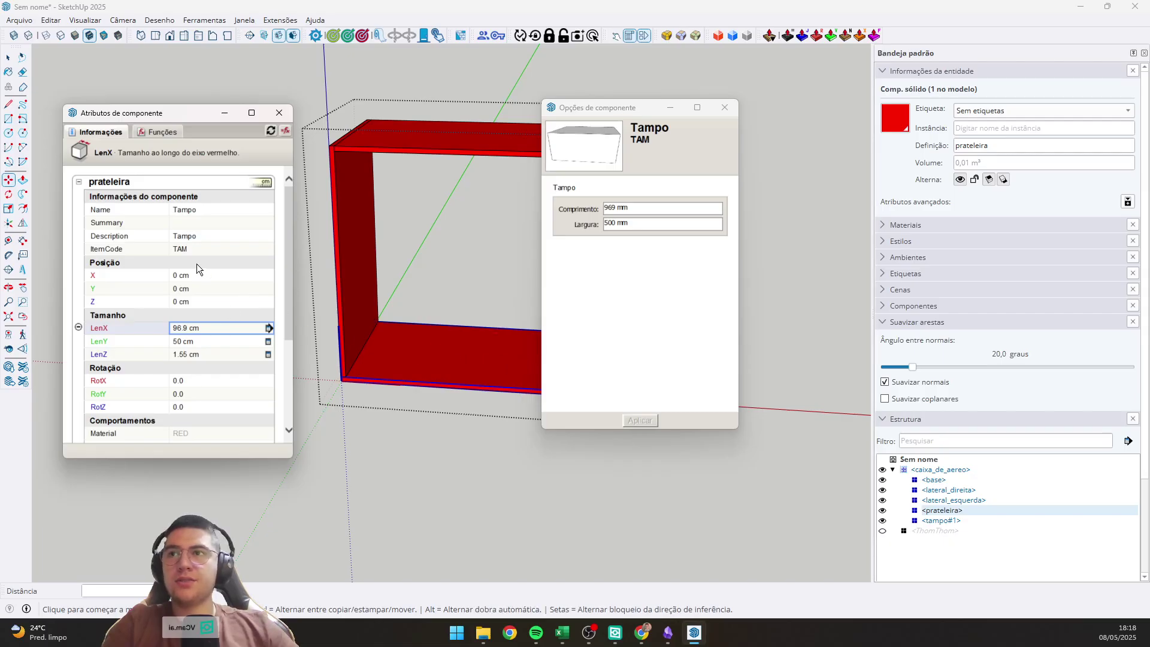
# Set prateleira's X position formula to =parent!espessura.
pyautogui.click(176, 273)
pyautogui.hotkey('ctrl', 'a')
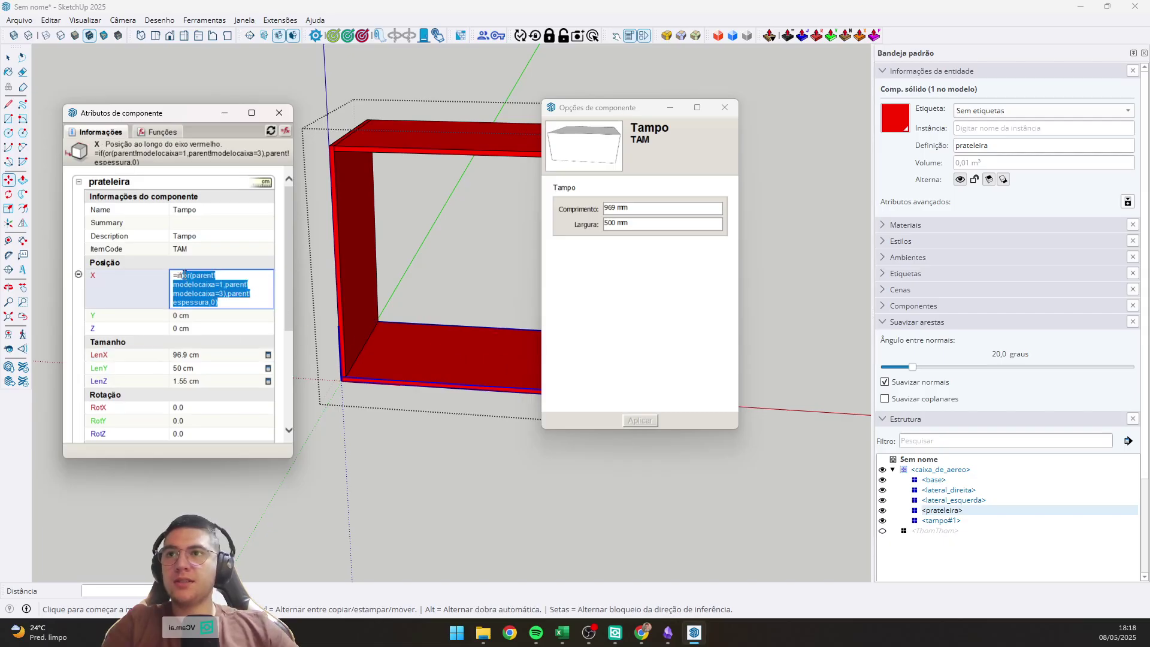
pyautogui.press('BackSpace')
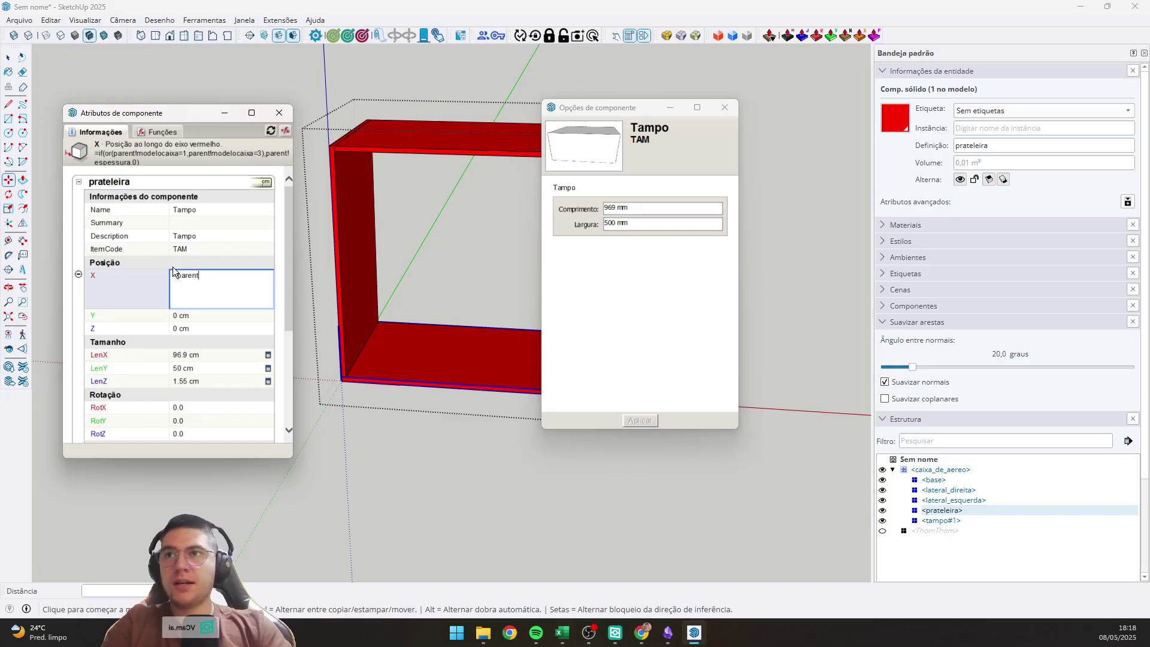
pyautogui.write('parent!espessura')
pyautogui.press('Return')
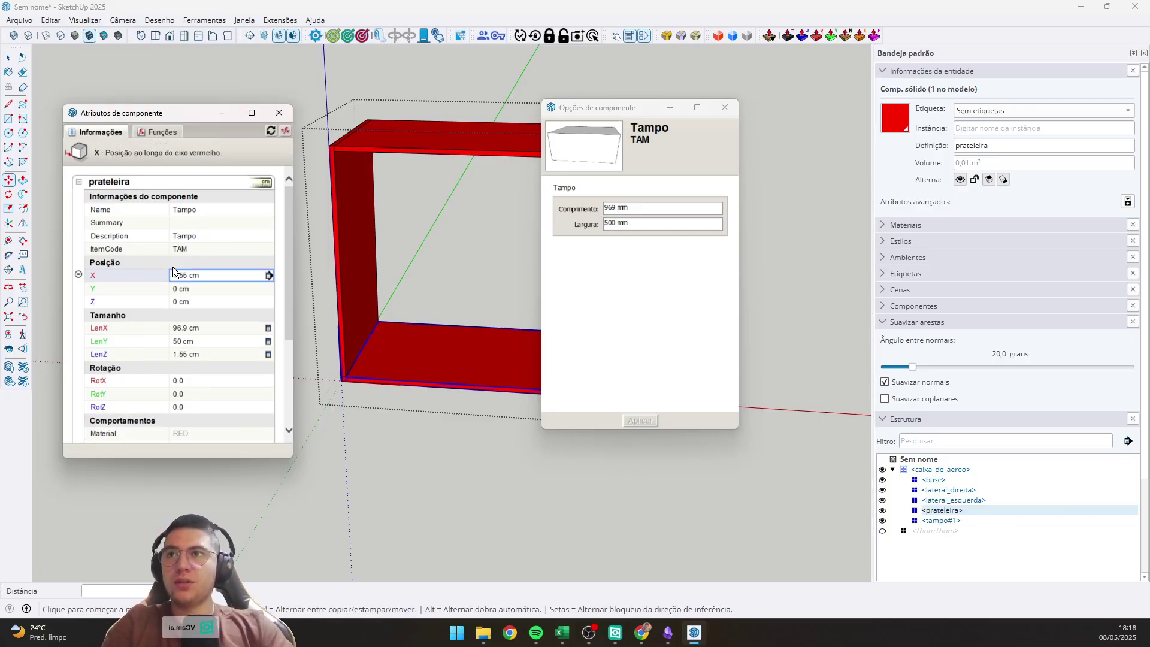
# Set prateleira's Z position formula to =parent!lenz-2*parent!espessura-(lenz*parent!quantidadeprateleiras).
pyautogui.click(204, 302)
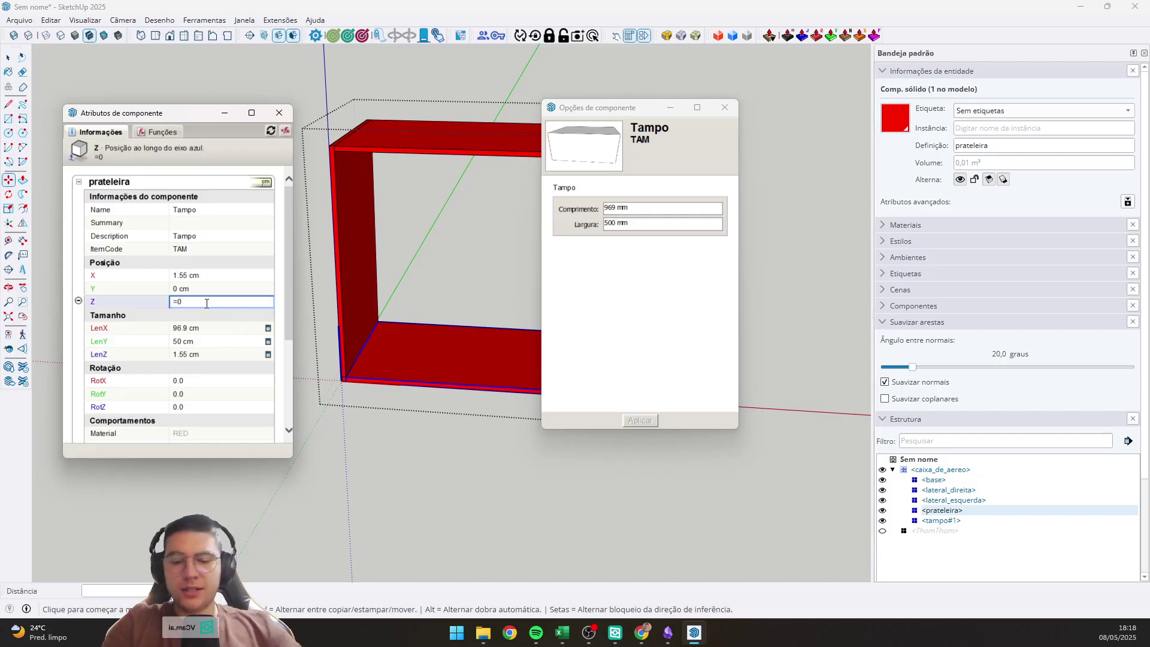
pyautogui.press('BackSpace')
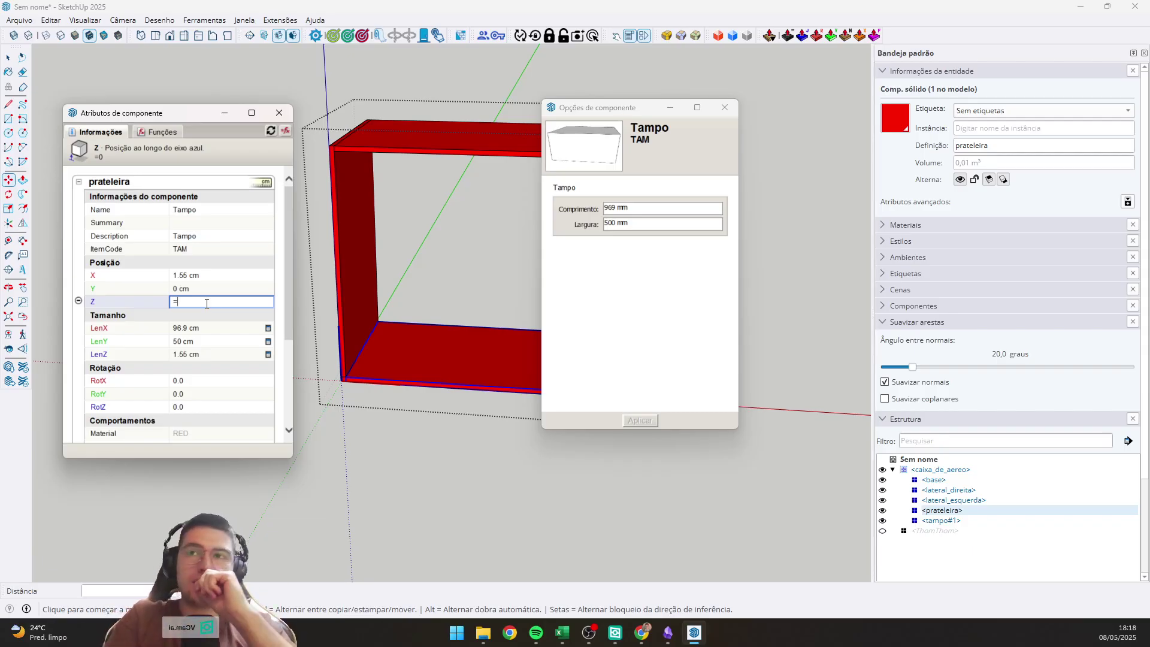
pyautogui.write('pa')
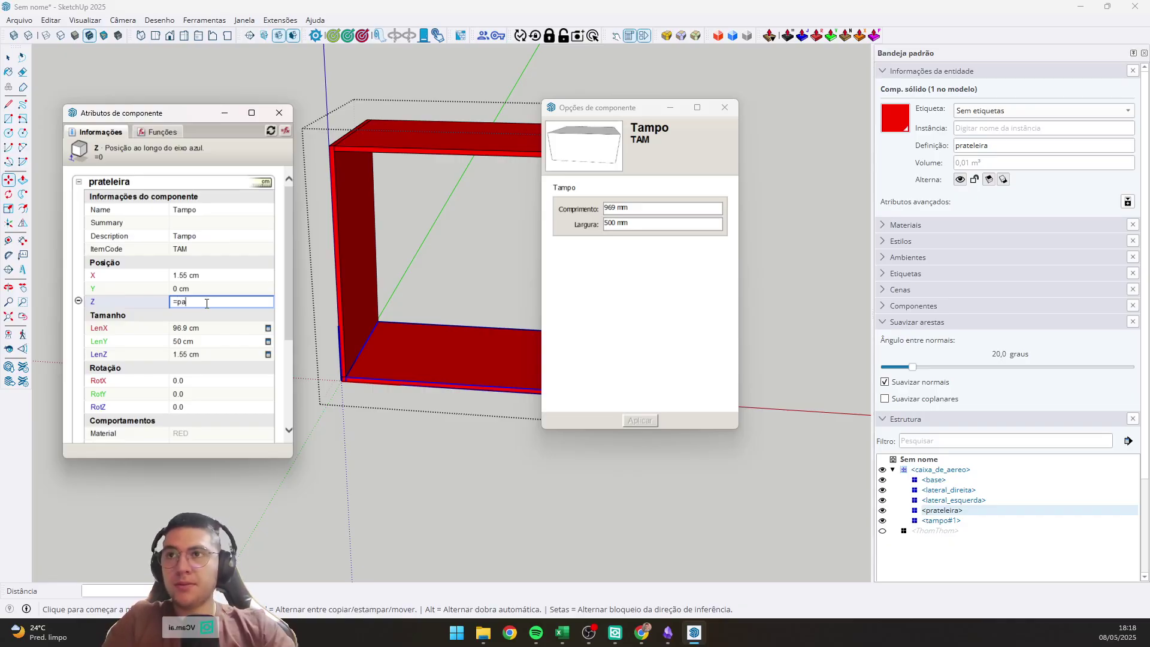
pyautogui.write('rent!LenX')
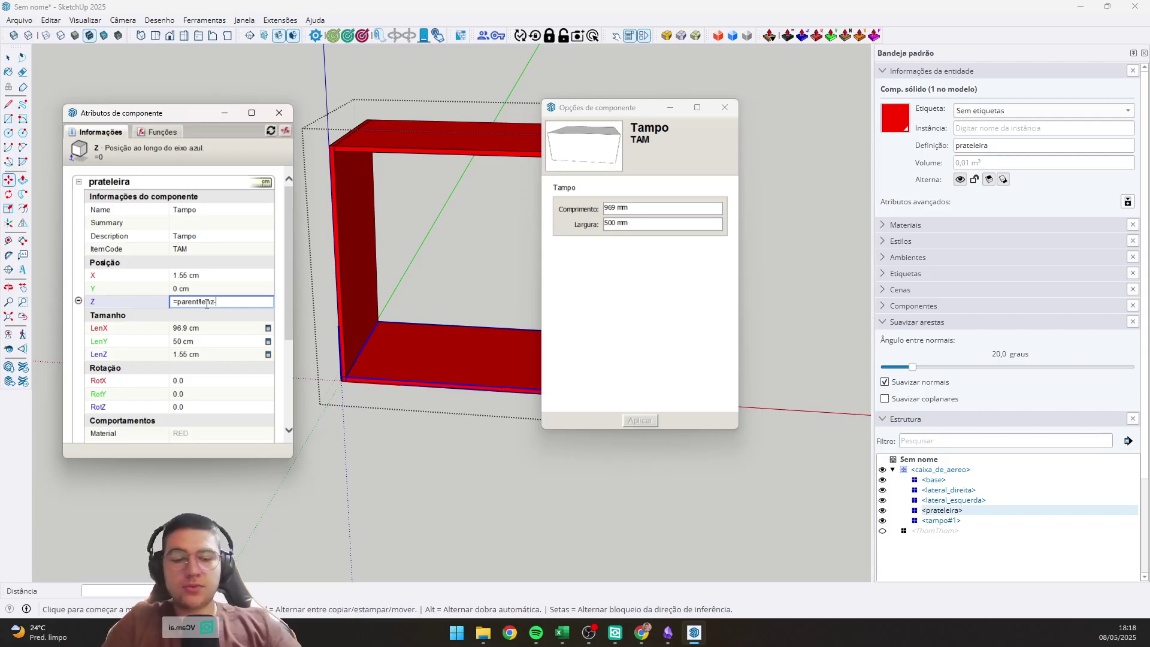
pyautogui.write('-2')
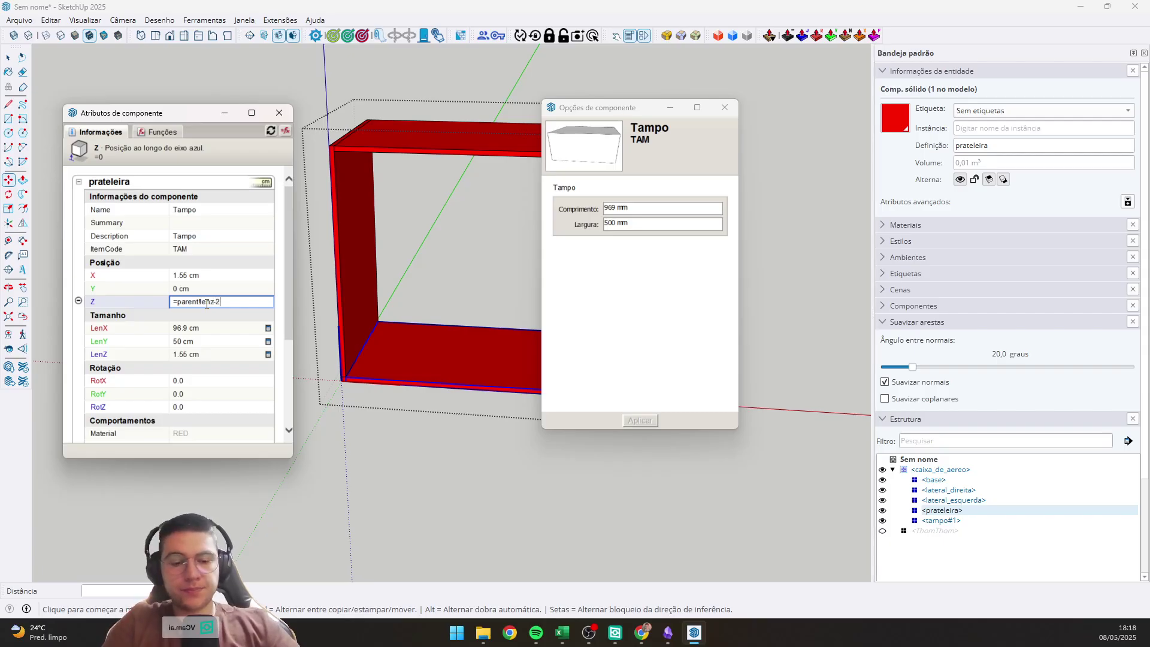
pyautogui.write('*')
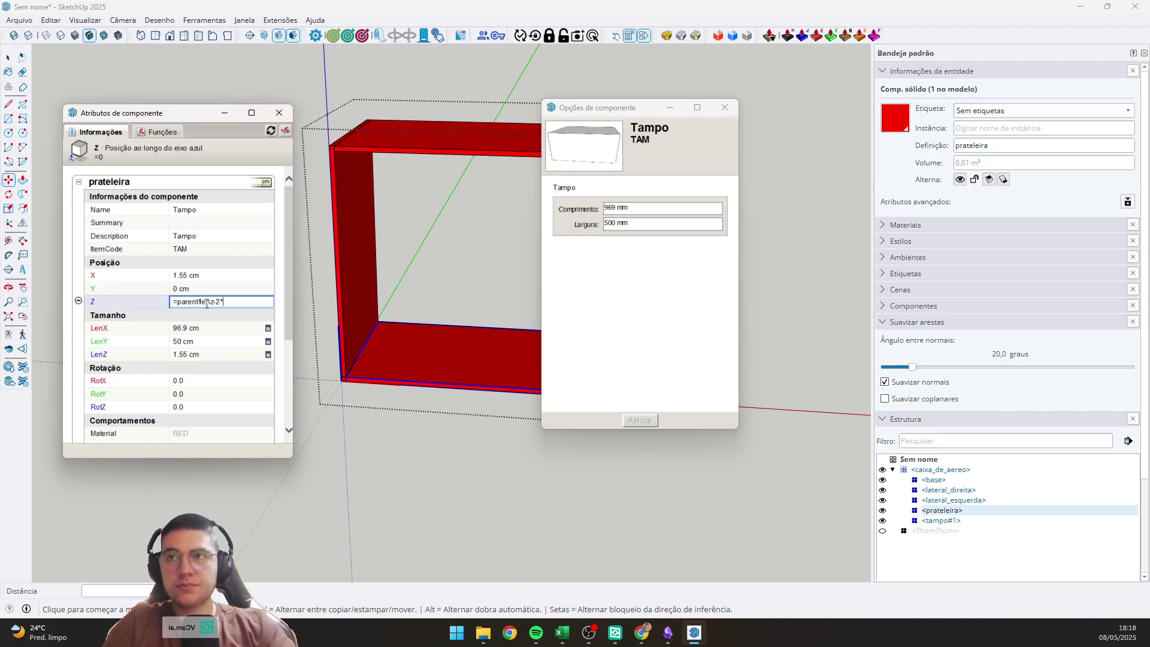
pyautogui.write('parent!Le')
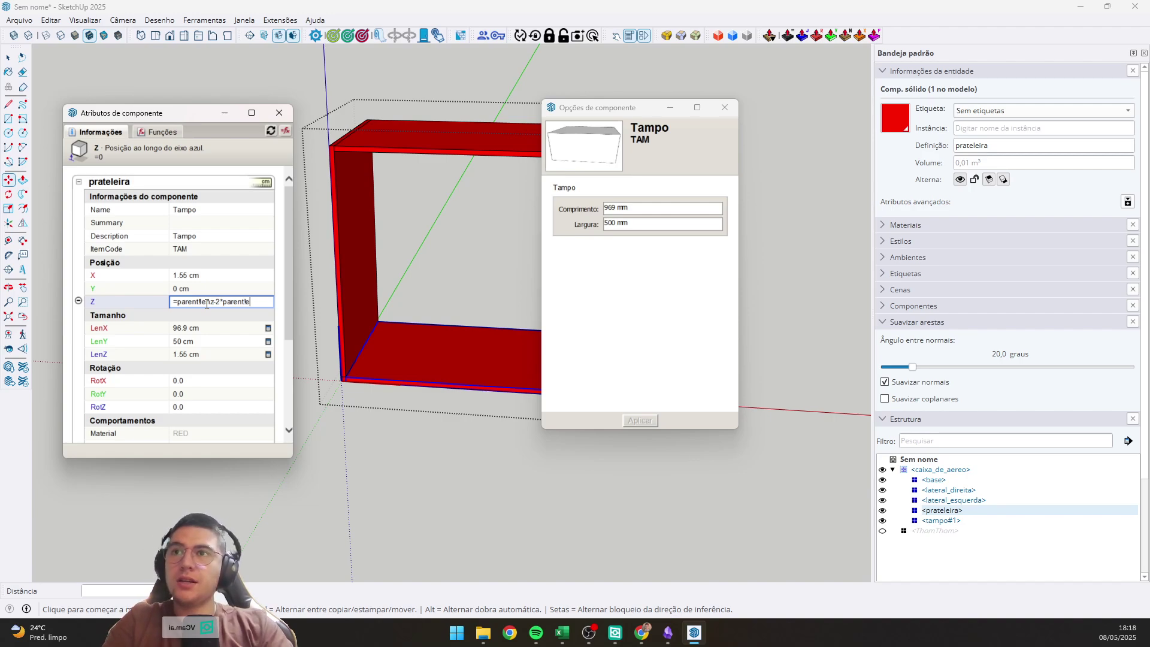
pyautogui.write('spe')
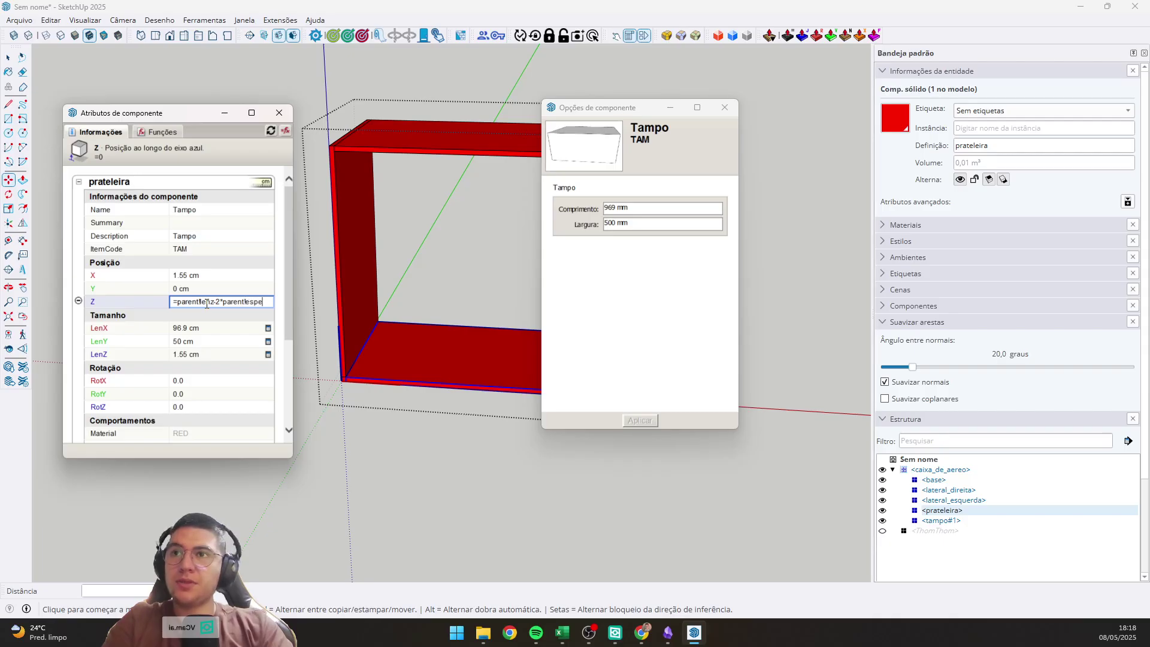
pyautogui.write('ssura(')
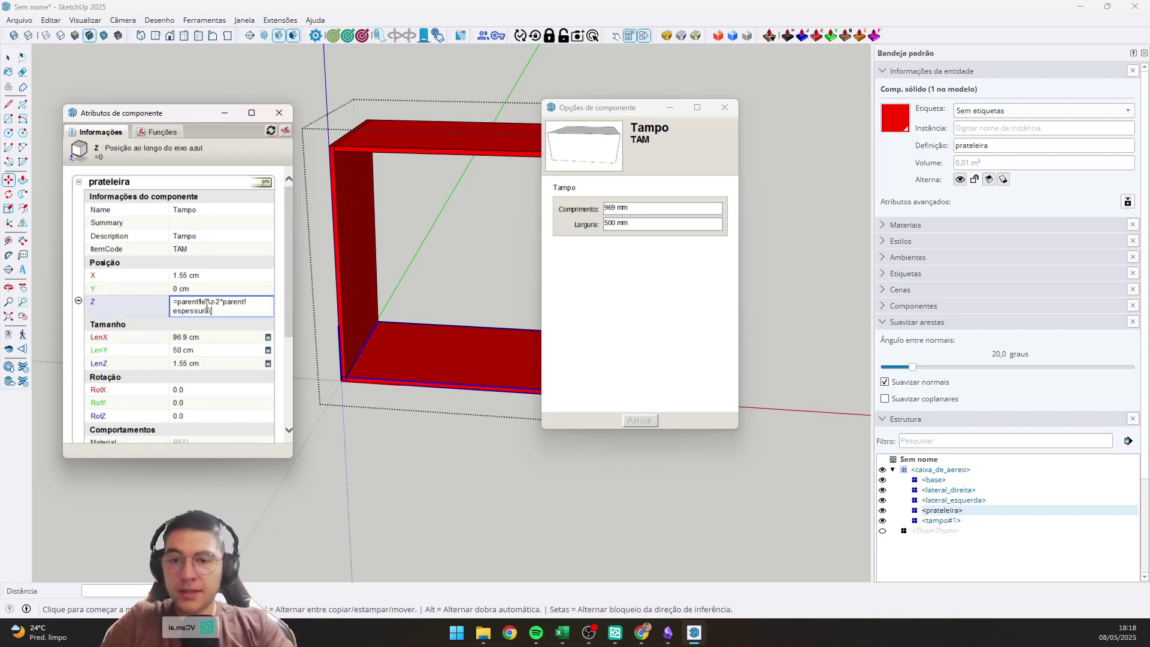
pyautogui.press('BackSpace')
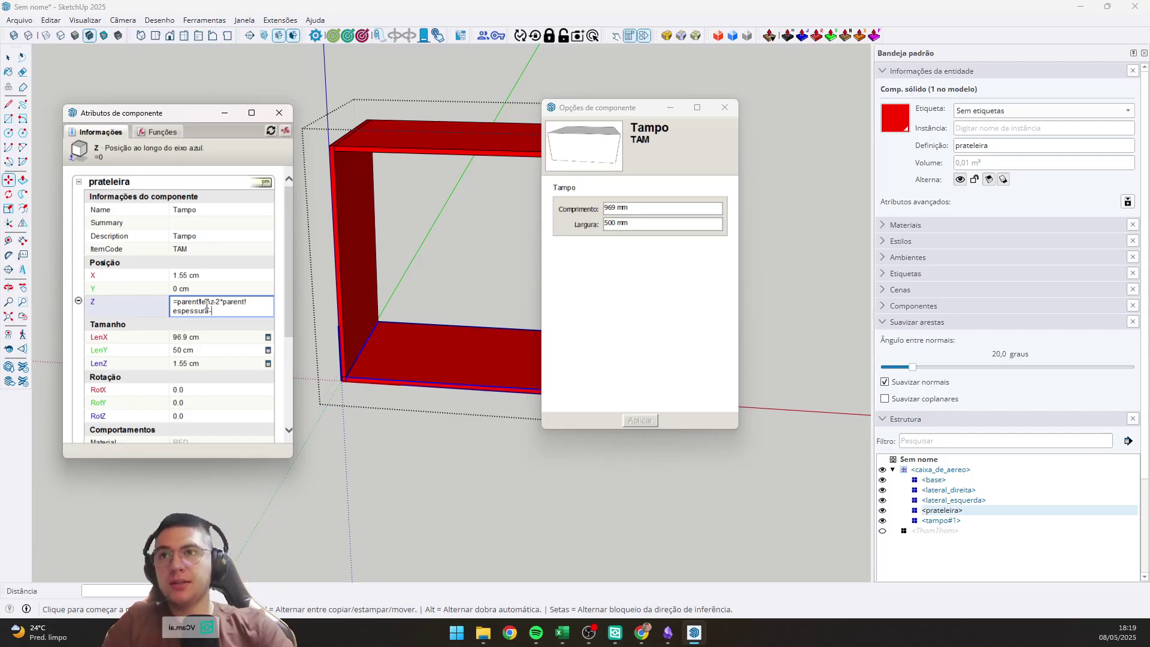
pyautogui.write('(')
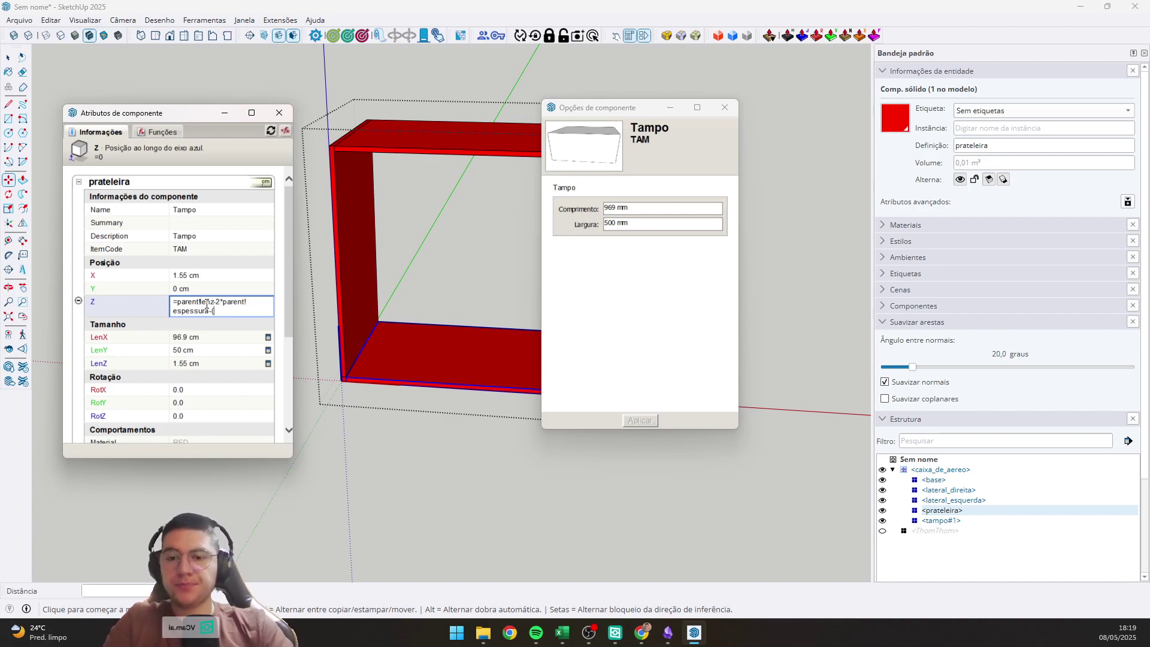
pyautogui.write('parent!')
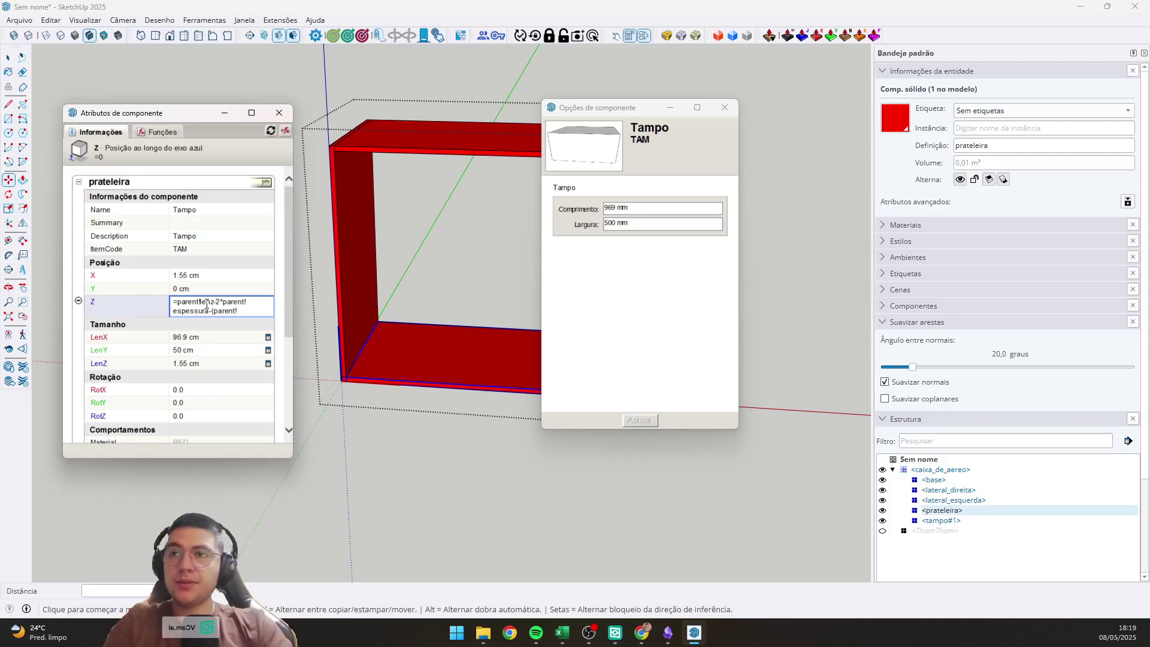
pyautogui.press('BackSpace')
pyautogui.press('BackSpace')
pyautogui.press('BackSpace')
pyautogui.press('BackSpace')
pyautogui.press('BackSpace')
pyautogui.press('BackSpace')
pyautogui.press('BackSpace')
pyautogui.write('lenz')
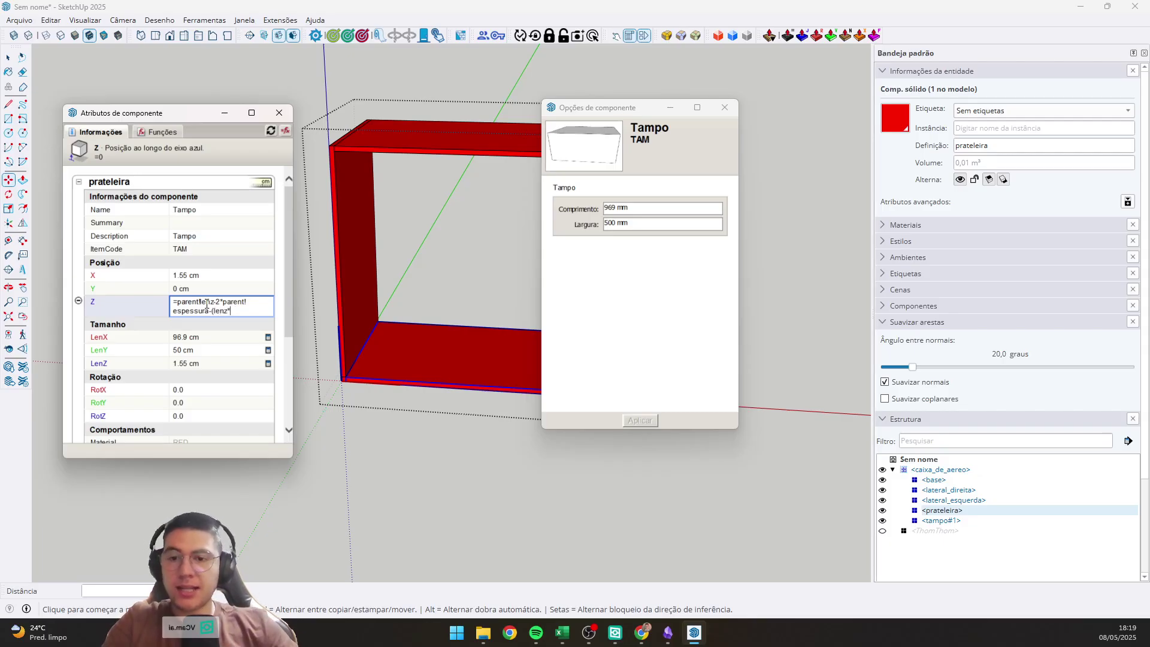
pyautogui.write('*parent')
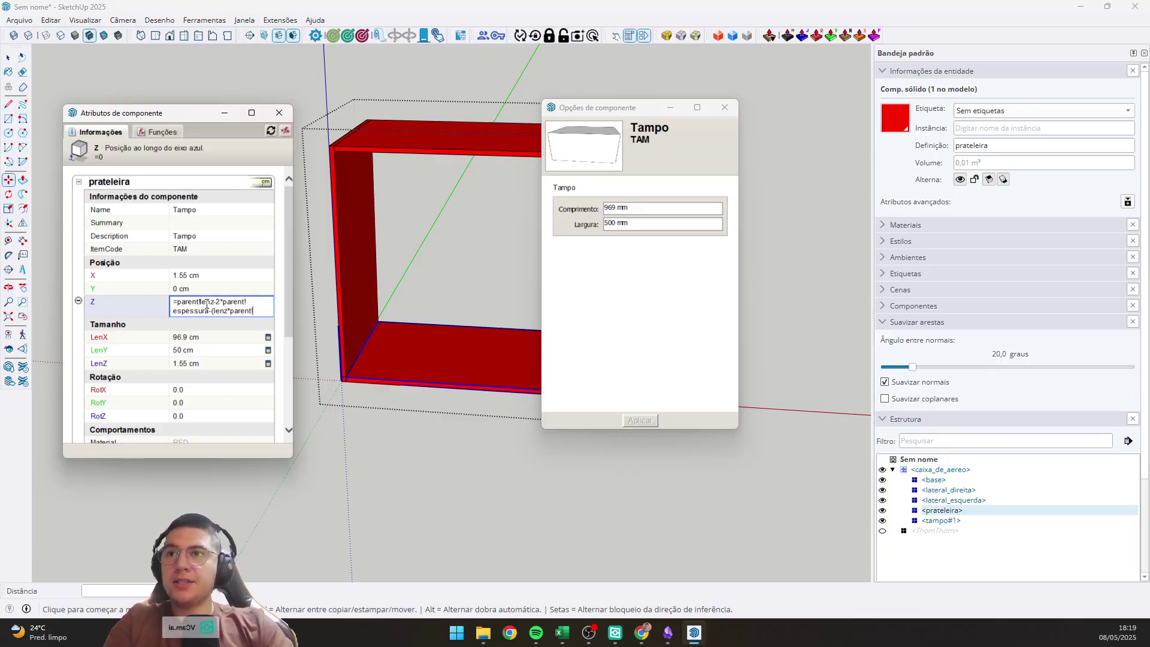
pyautogui.write('!quanti')
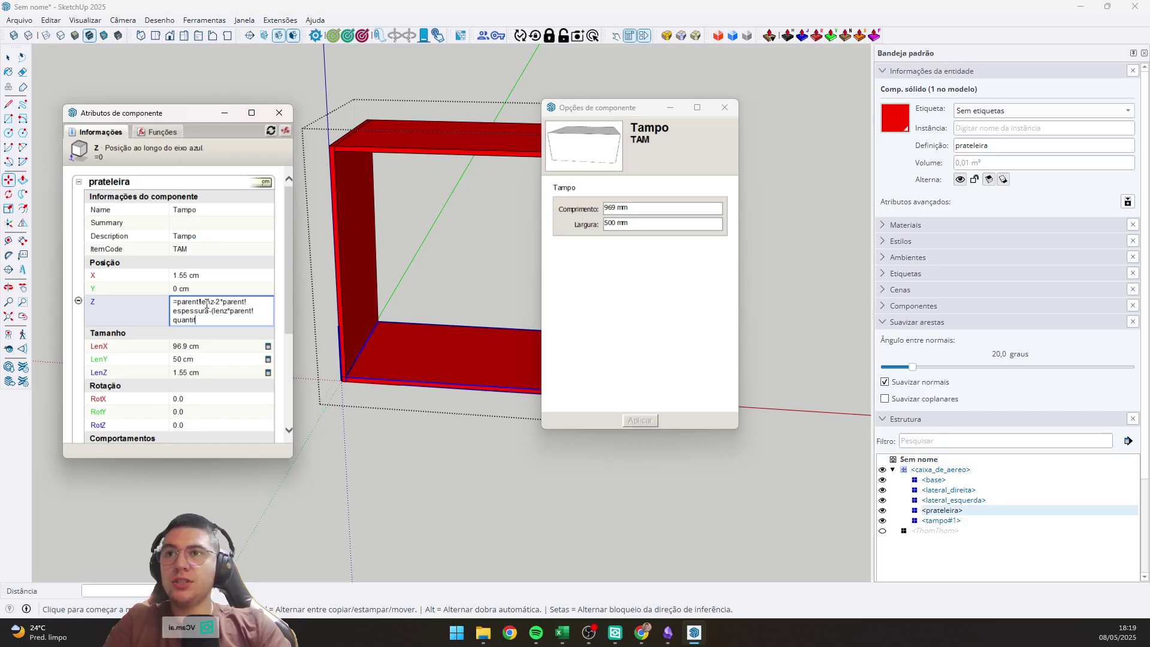
pyautogui.write('dadepra')
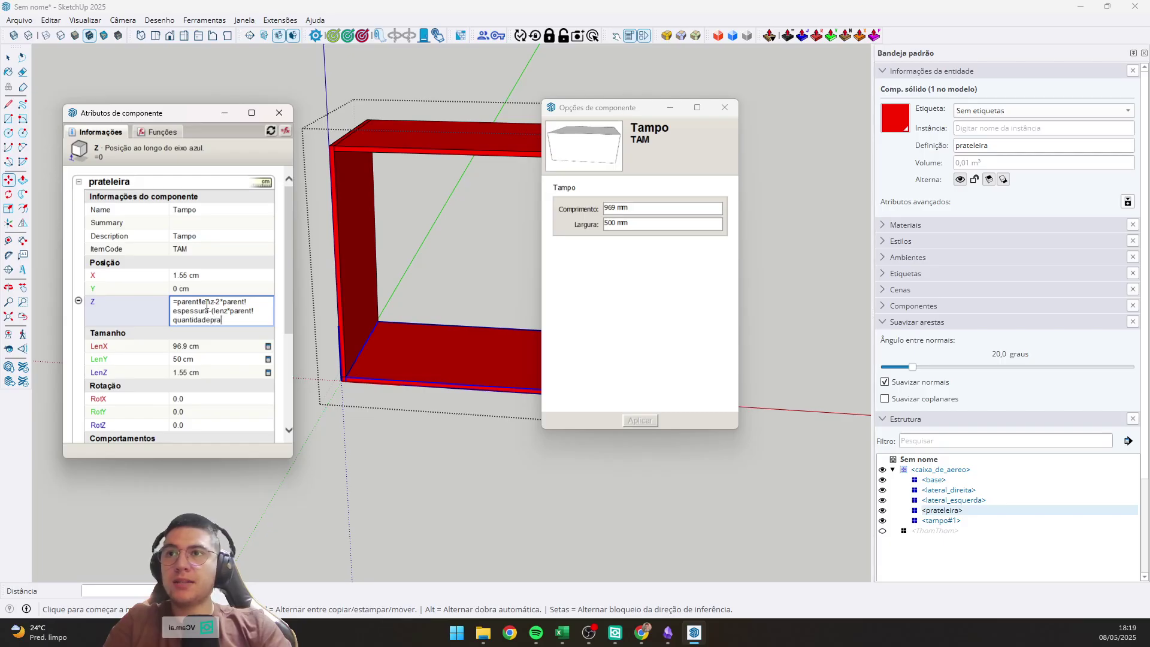
pyautogui.write('teleiras)')
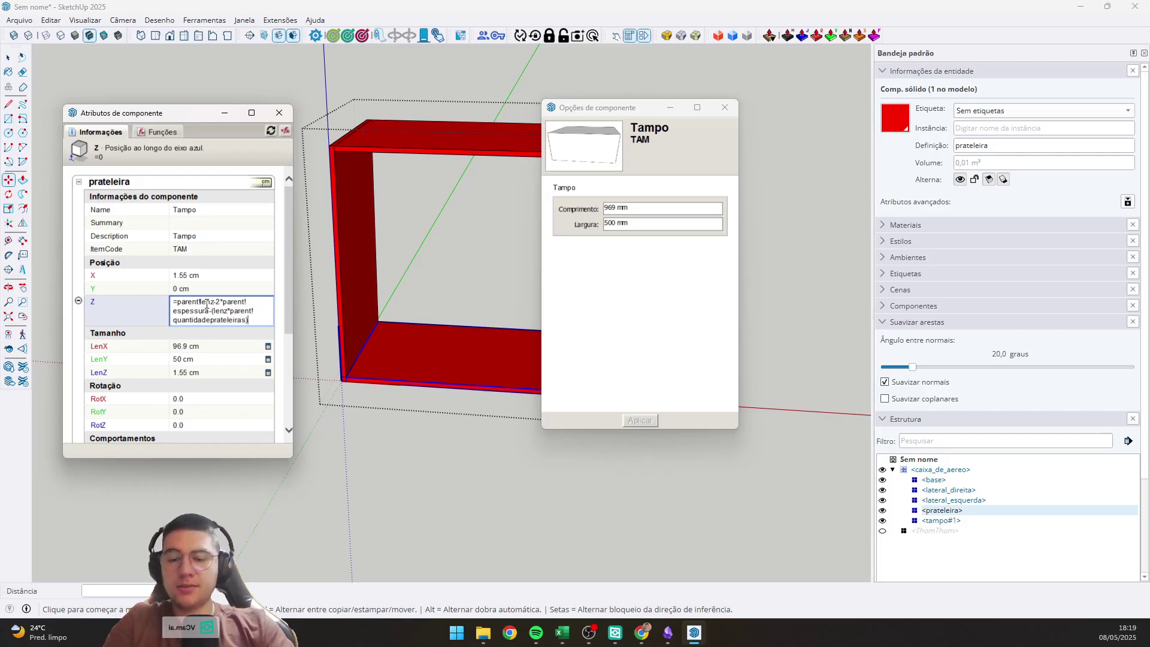
pyautogui.press('Return')
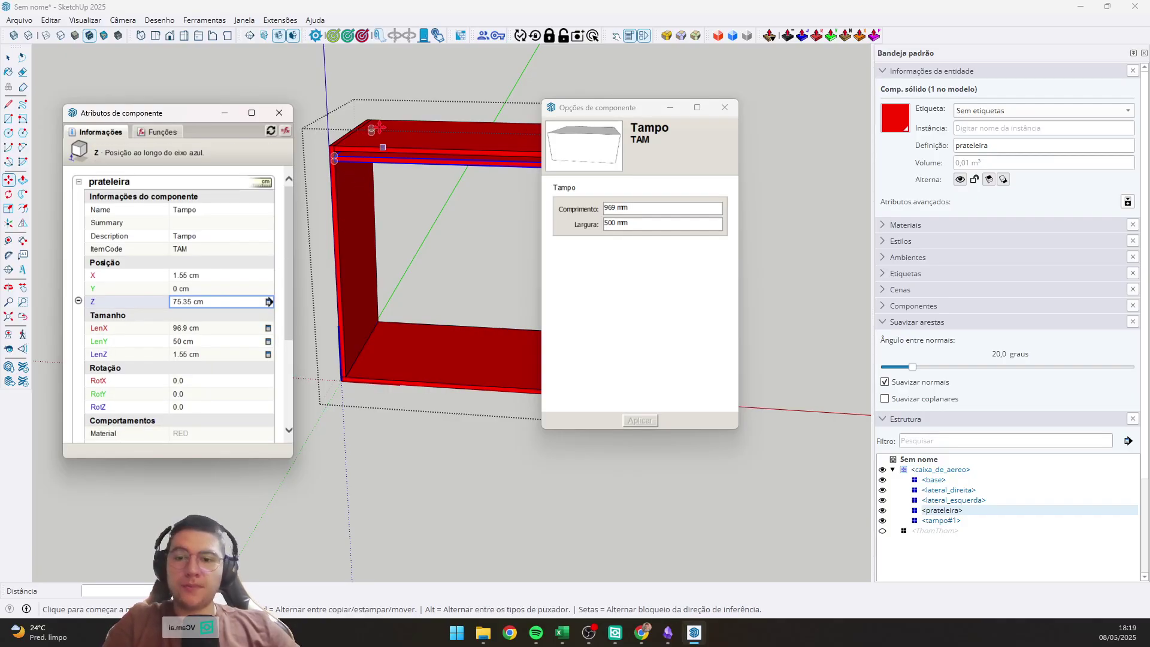
# Inspect the shelf's placement beneath the top panel and review prateleira's Z position formula.
pyautogui.scroll(3, 344, 324)
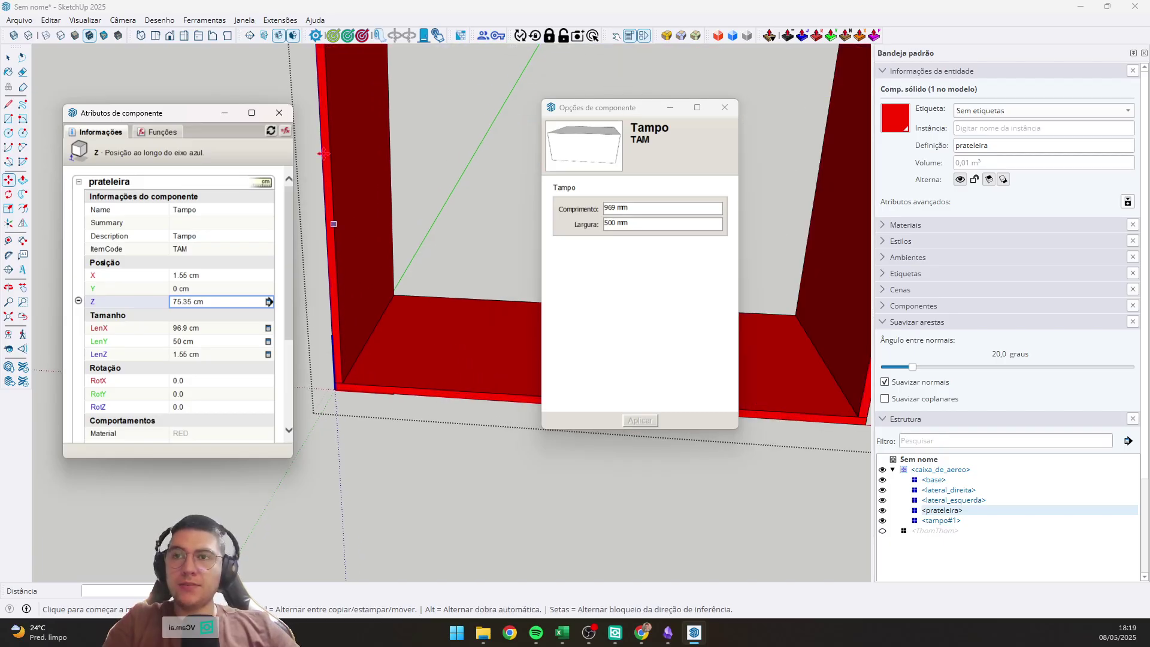
pyautogui.scroll(-3, 336, 269)
pyautogui.moveTo(328, 215); pyautogui.dragTo(322, 214, button='middle')
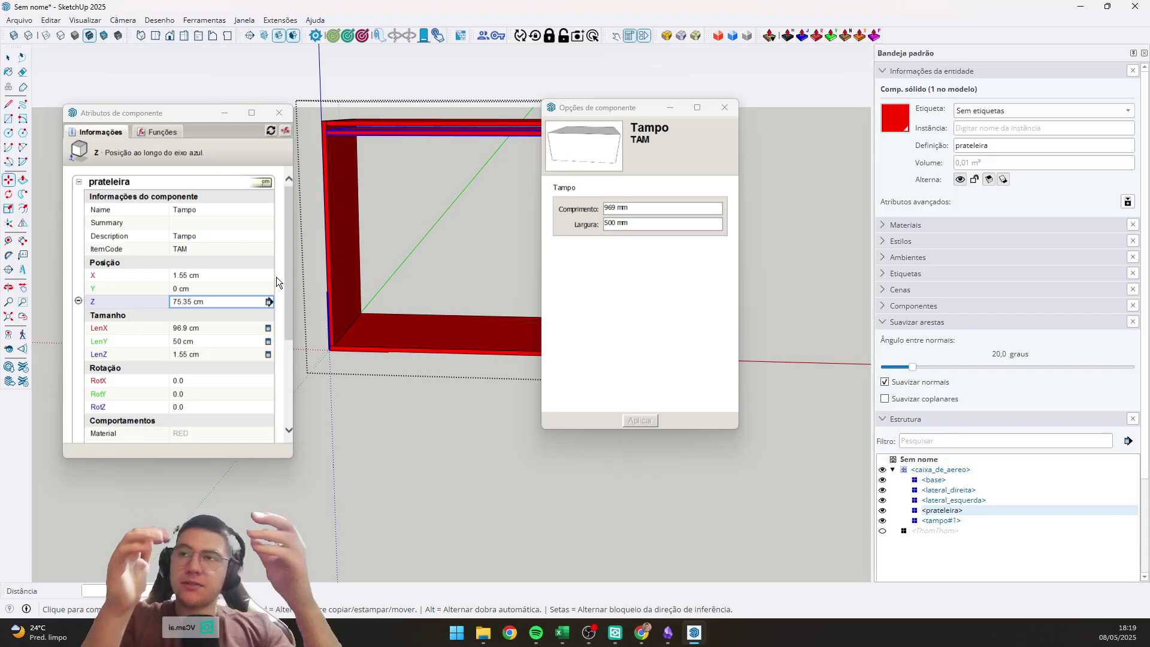
pyautogui.click(195, 303)
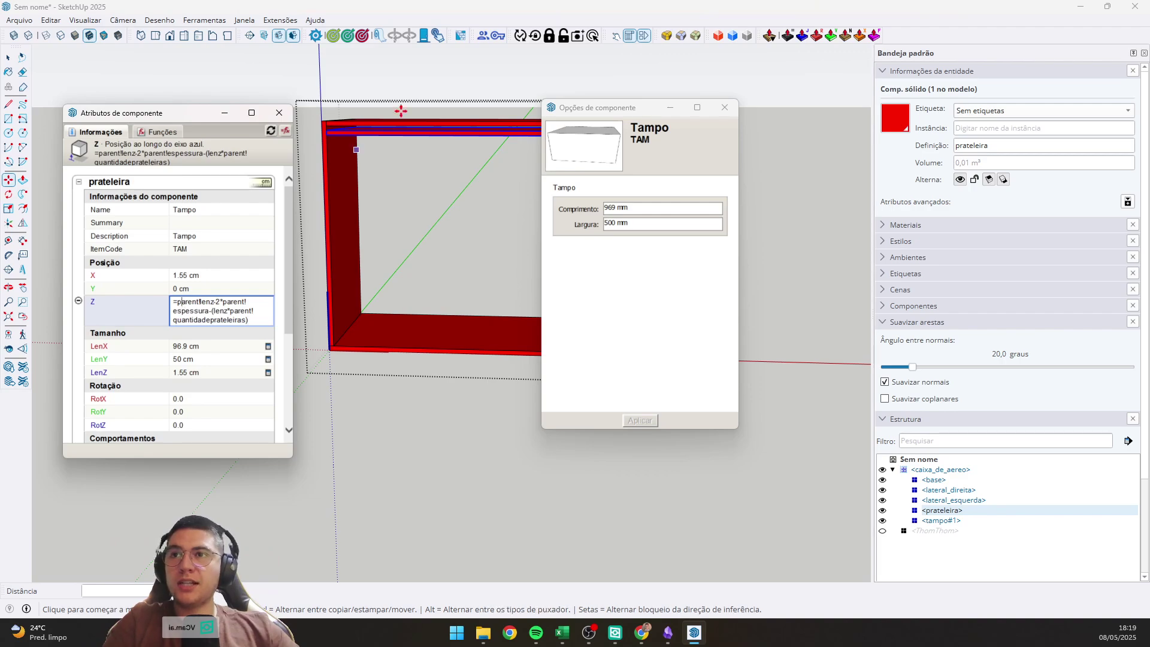
pyautogui.moveTo(401, 108); pyautogui.dragTo(360, 215, button='middle')
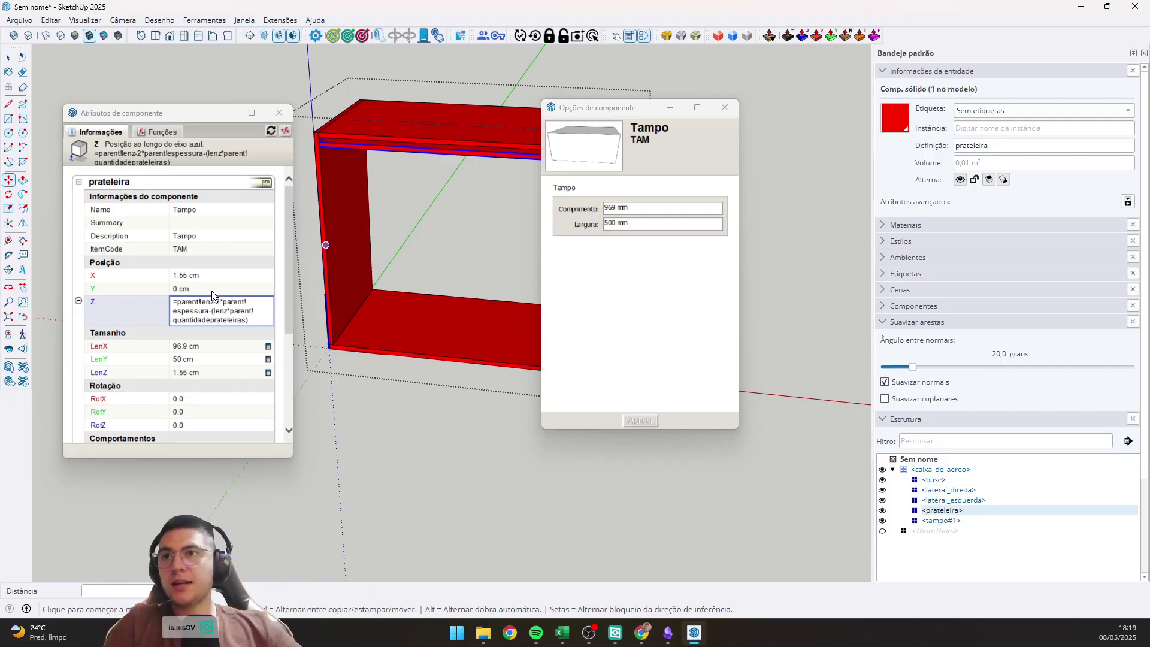
pyautogui.press('Return')
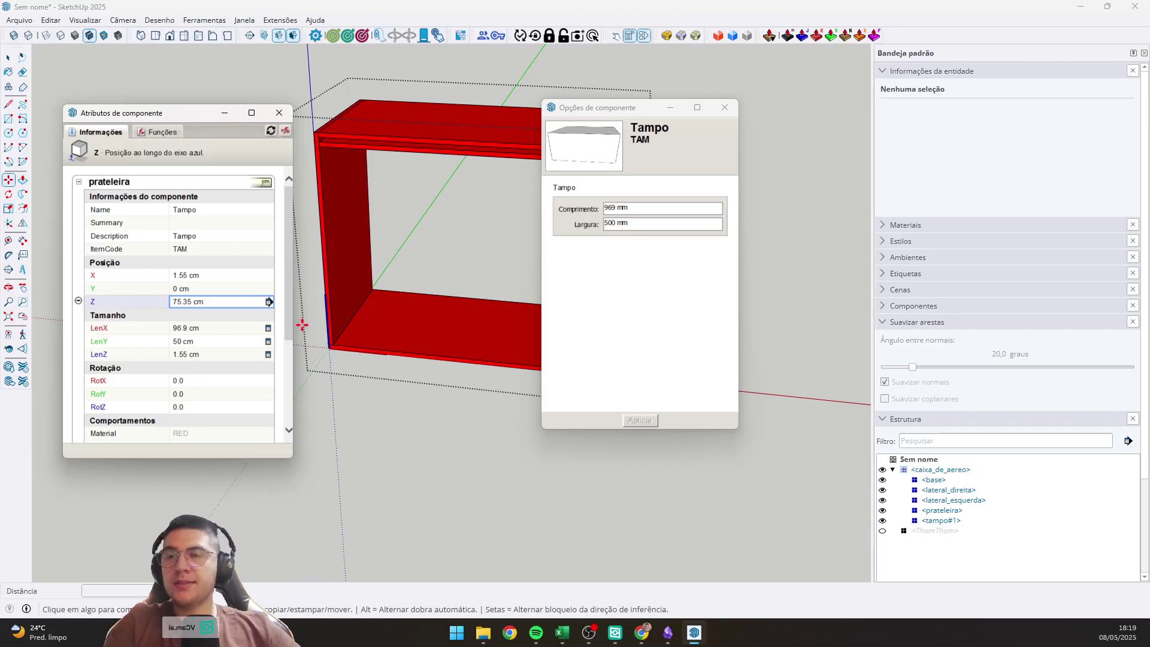
# Measure the free height inside the box from the base's upper front corner to the underside of the shelf.
pyautogui.moveTo(303, 324); pyautogui.dragTo(323, 332, button='middle')
pyautogui.press('t')
pyautogui.click(332, 346)
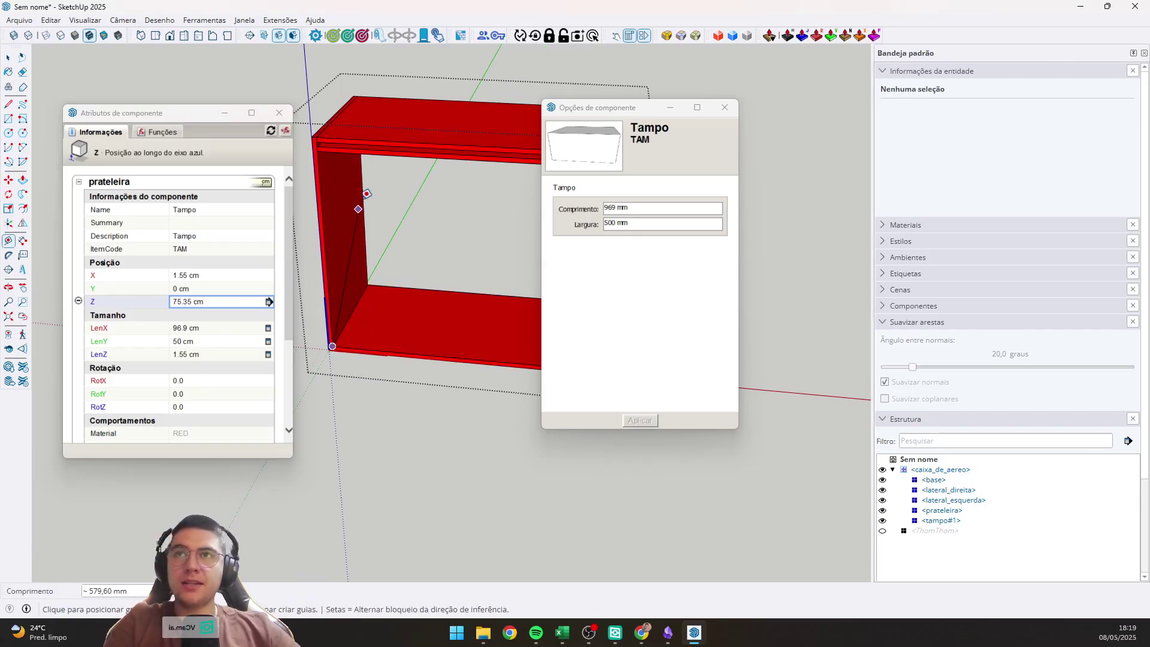
pyautogui.scroll(4, 315, 144)
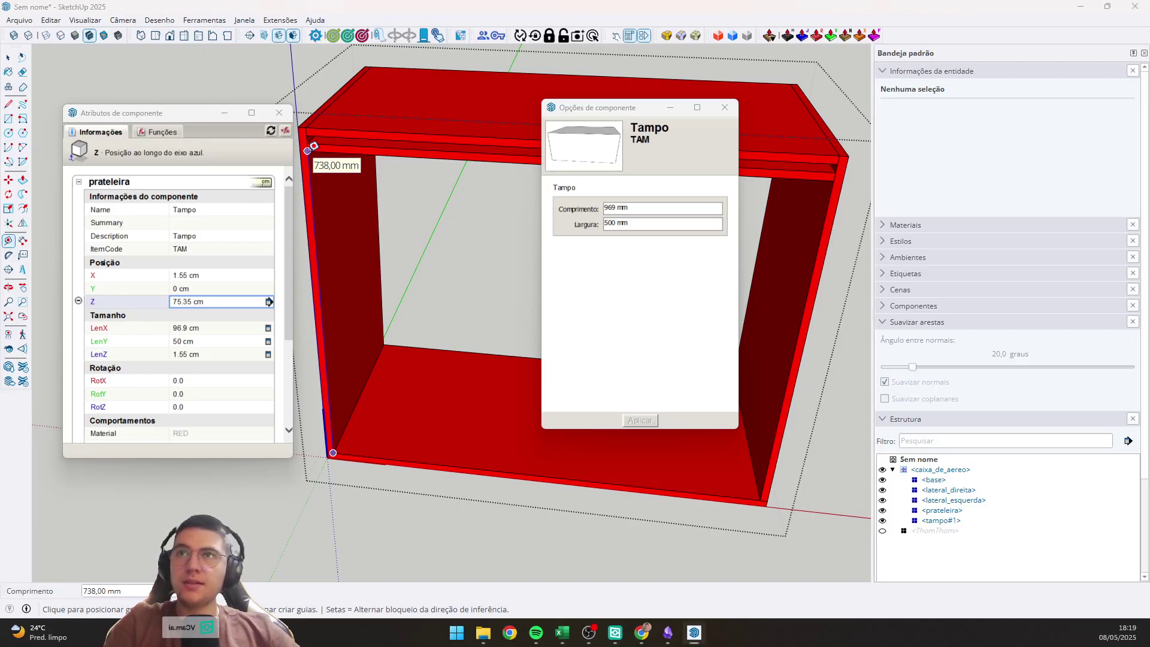
# Switch to the Calculator, compute 73,8+1,55 to check the shelf's Z value, and return to the model.
pyautogui.press('XF86Calculator')
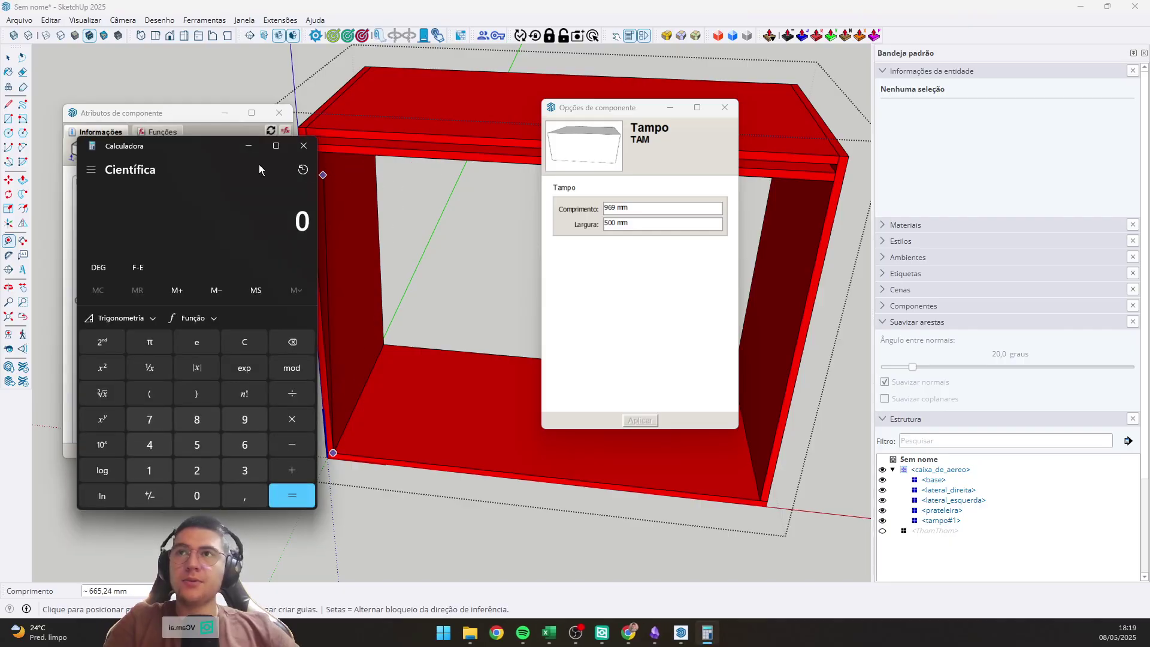
pyautogui.moveTo(215, 144); pyautogui.dragTo(519, 142)
pyautogui.write('73')
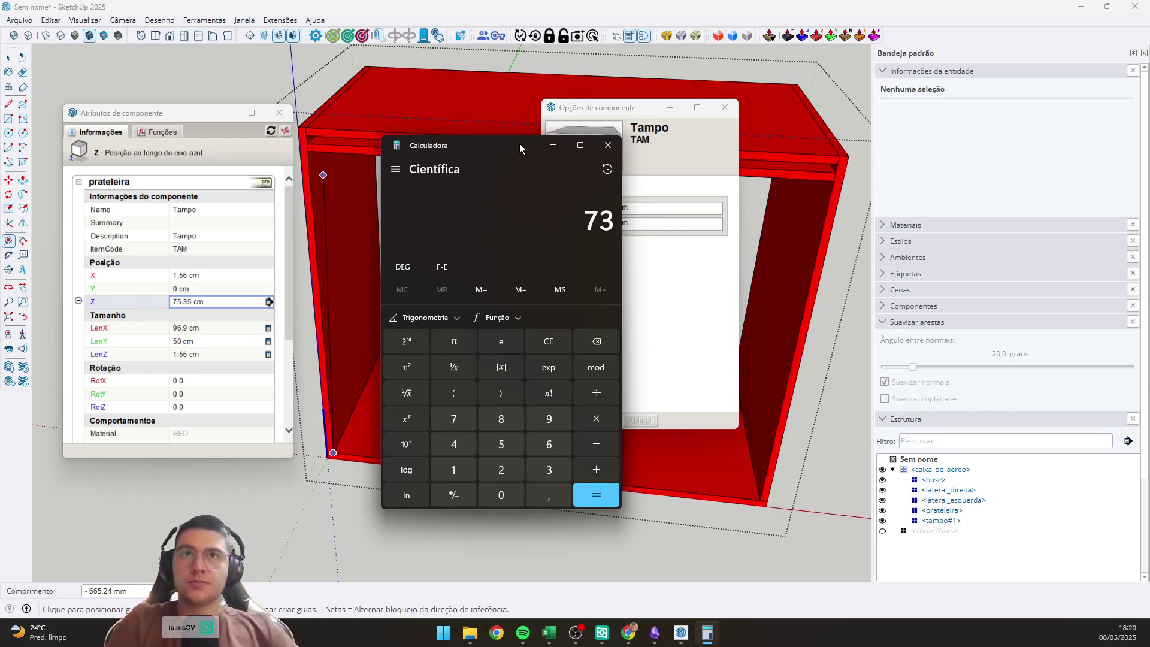
pyautogui.write('8')
pyautogui.press('BackSpace')
pyautogui.write(',')
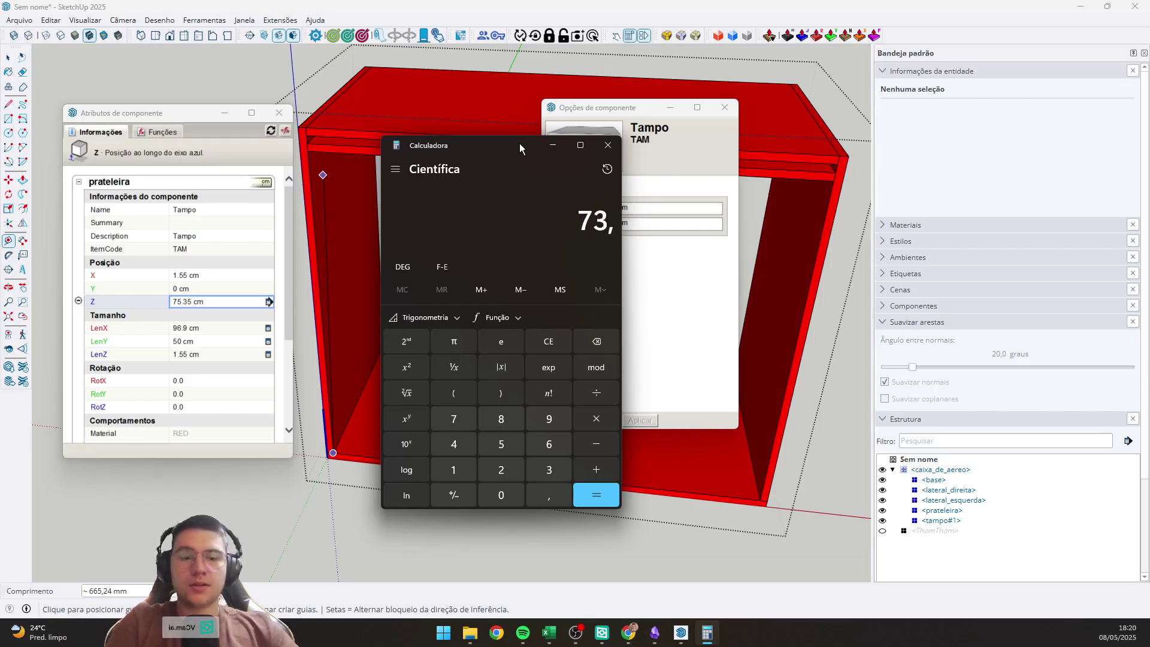
pyautogui.write('8+15,5=')
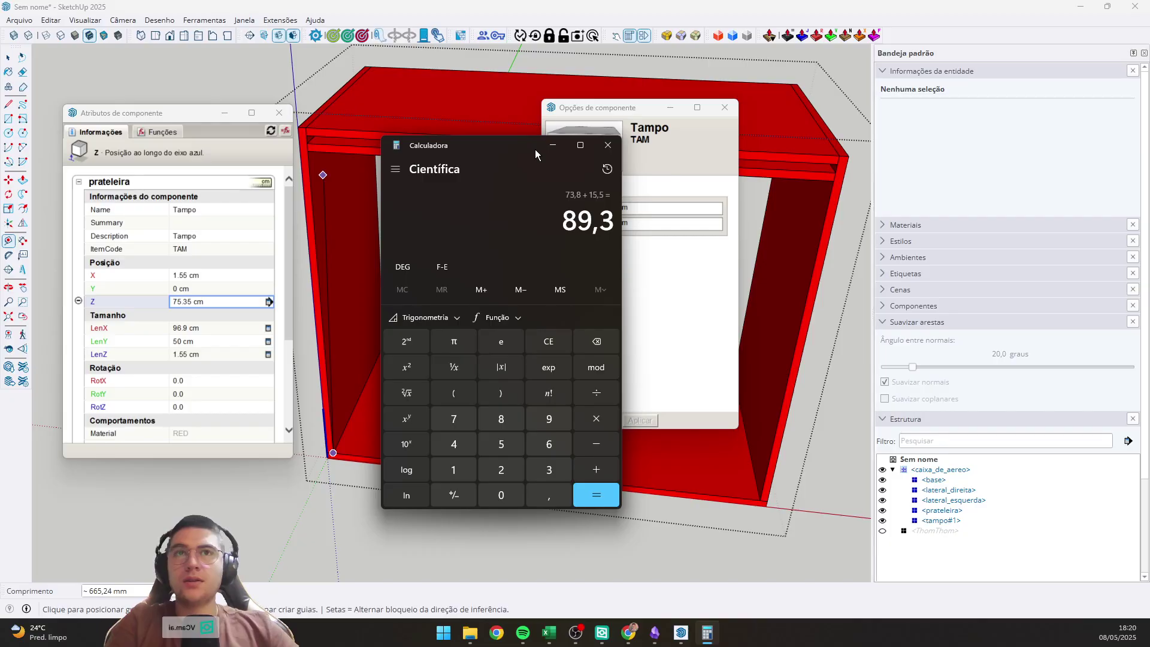
pyautogui.write('73,8')
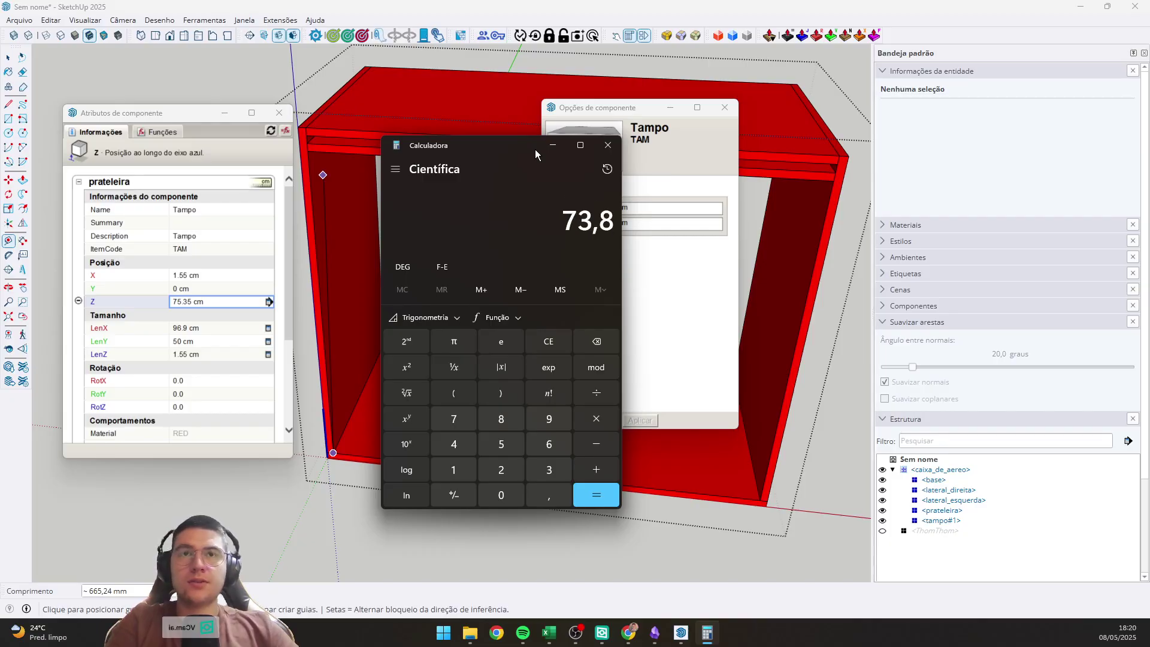
pyautogui.write('+1,55=')
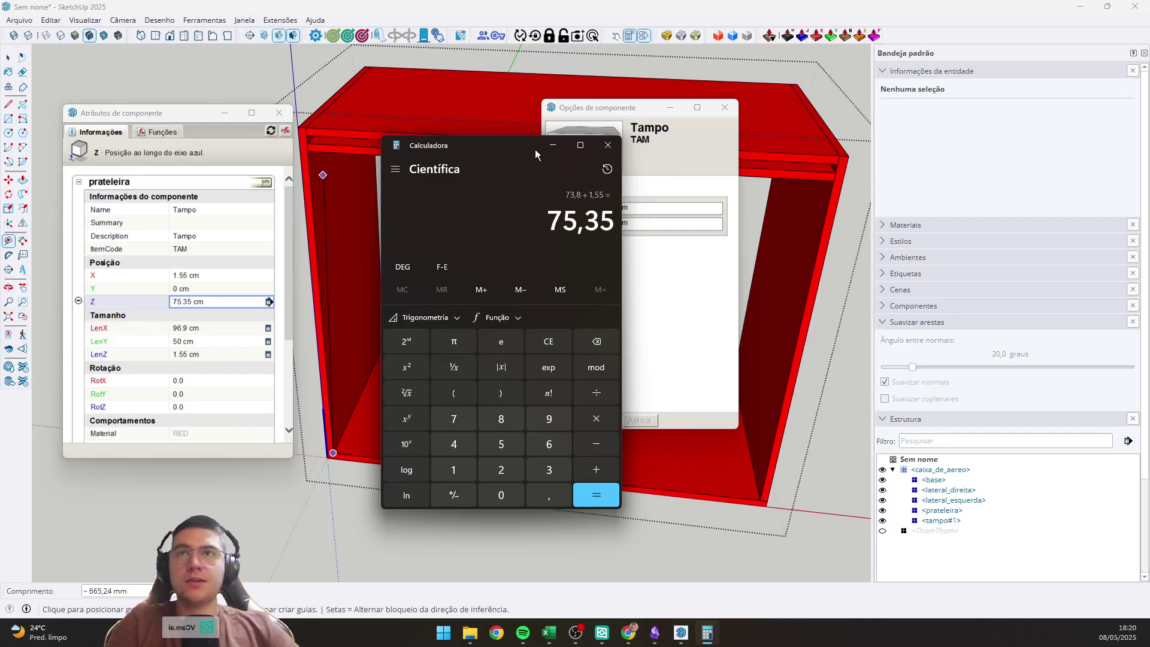
pyautogui.click(553, 145)
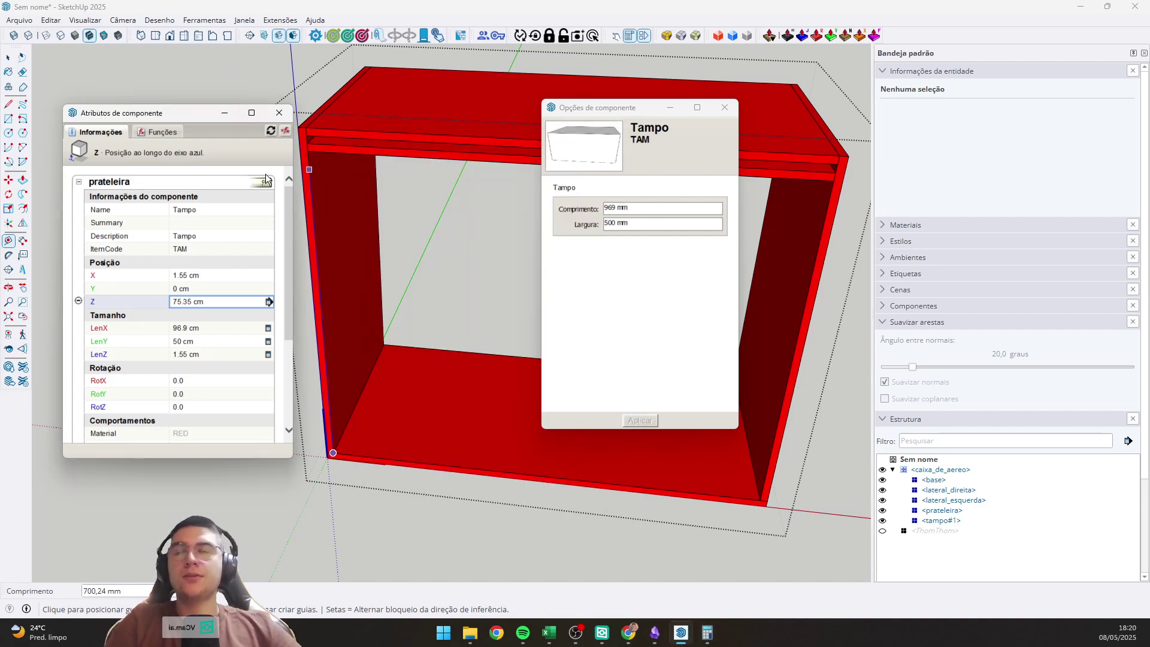
# Set prateleira's Z position formula to =(parent!lenz-2*parent!espessura-(lenz*parent!quantidadeprateleiras))/copy.
pyautogui.click(178, 302)
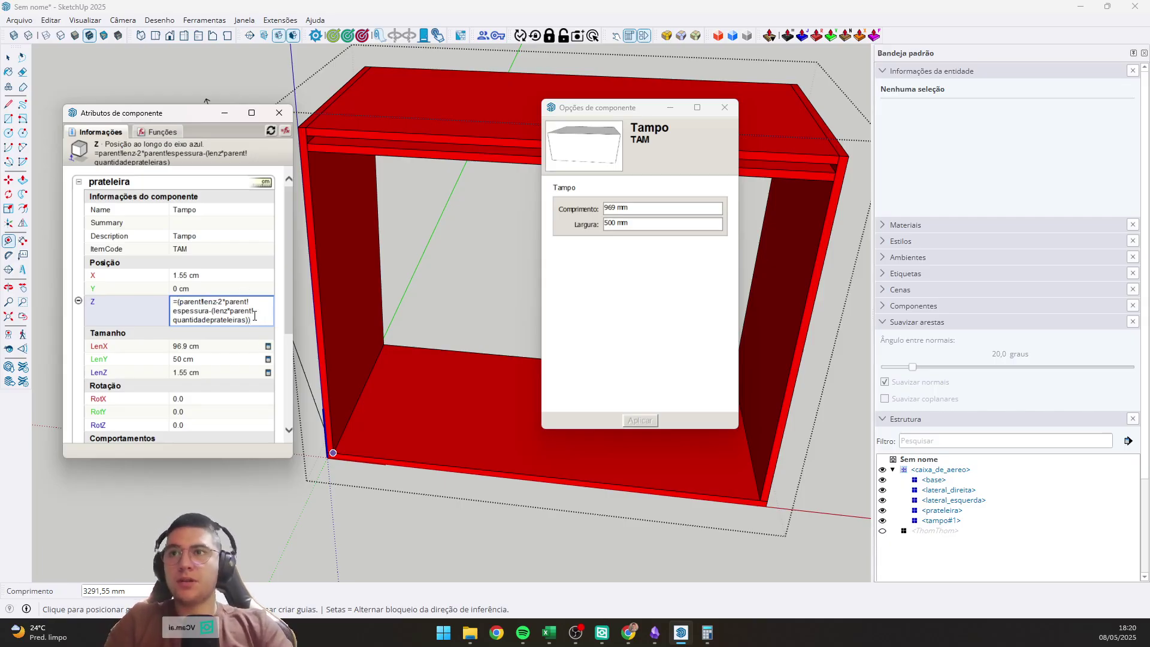
pyautogui.write('pare')
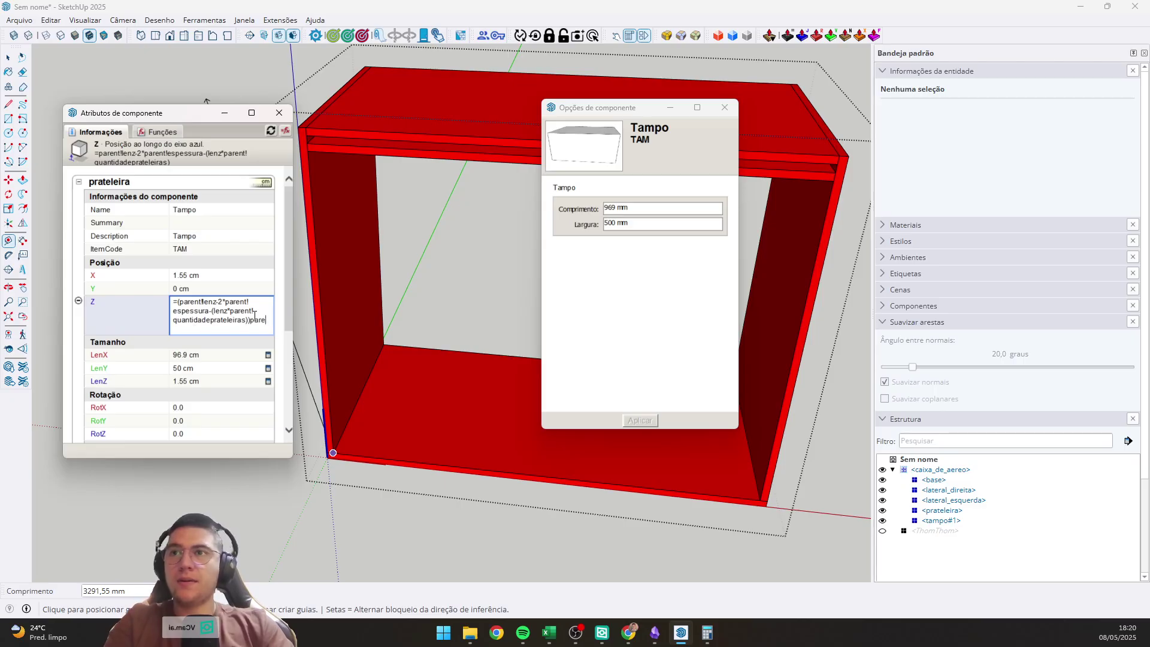
pyautogui.press('BackSpace')
pyautogui.press('BackSpace')
pyautogui.press('BackSpace')
pyautogui.press('BackSpace')
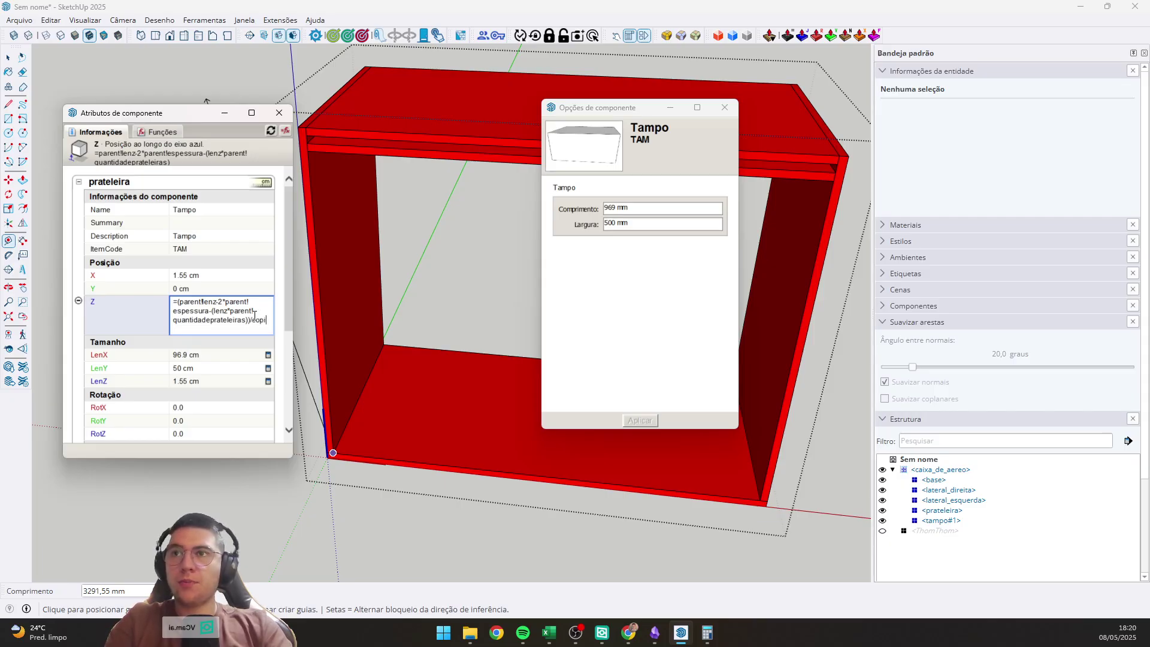
pyautogui.press('Return')
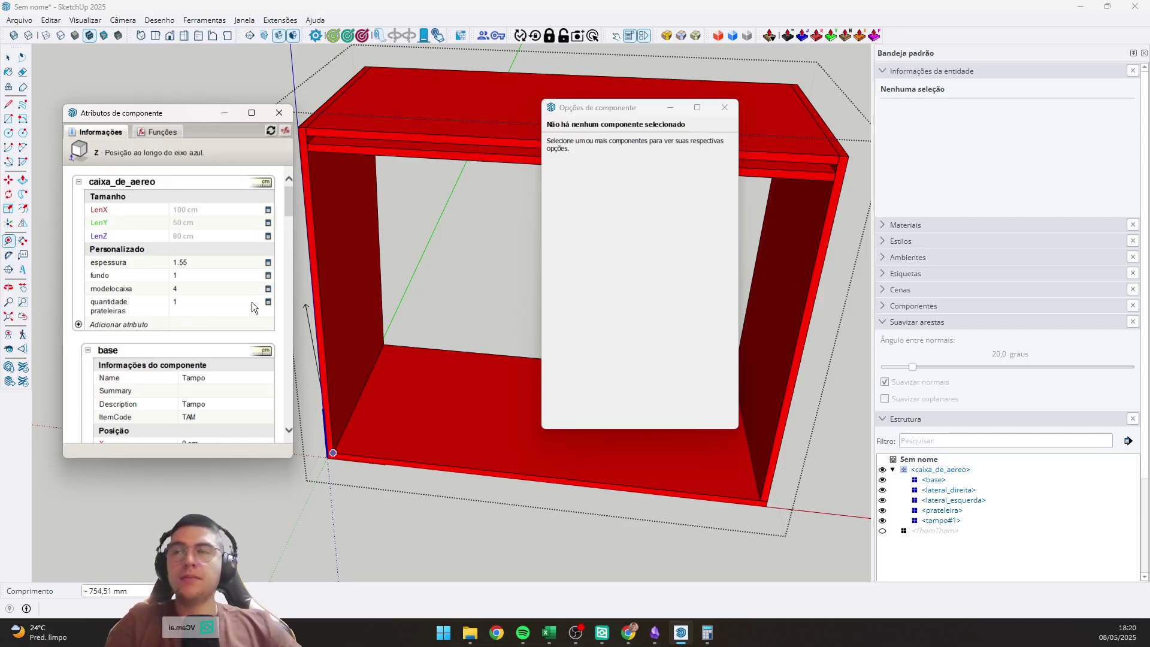
# Inspect the shelf beneath the top panel and review the divisor in prateleira's Z position formula.
pyautogui.moveTo(416, 371); pyautogui.dragTo(359, 269, button='middle')
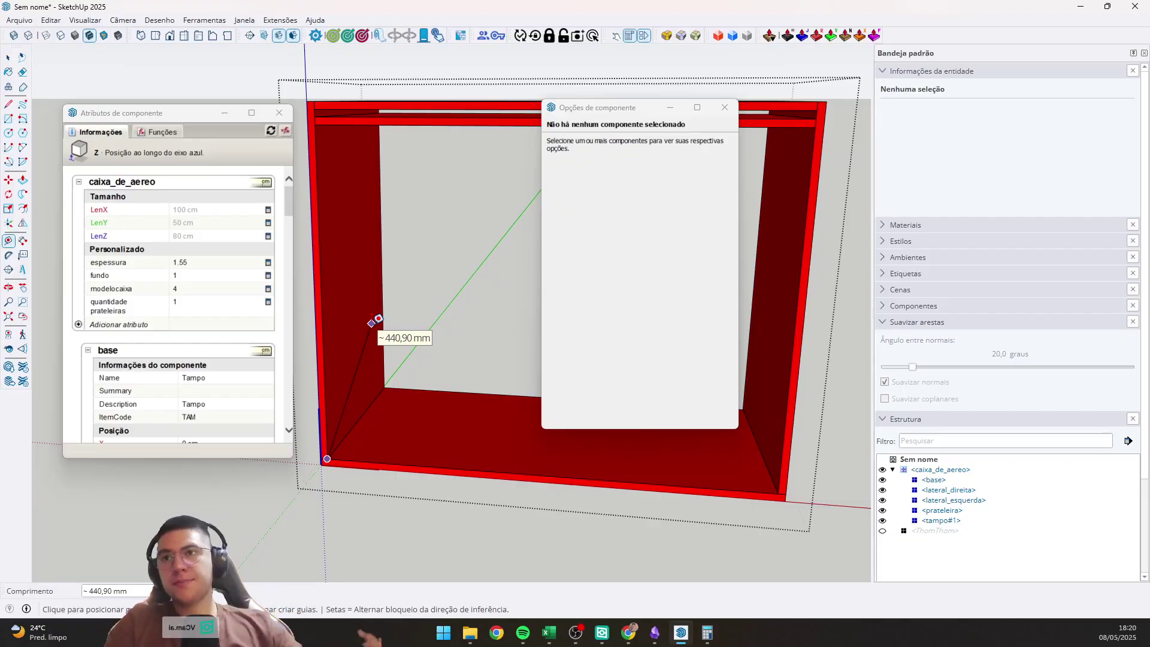
pyautogui.moveTo(372, 323); pyautogui.dragTo(379, 329, button='middle')
pyautogui.press('space')
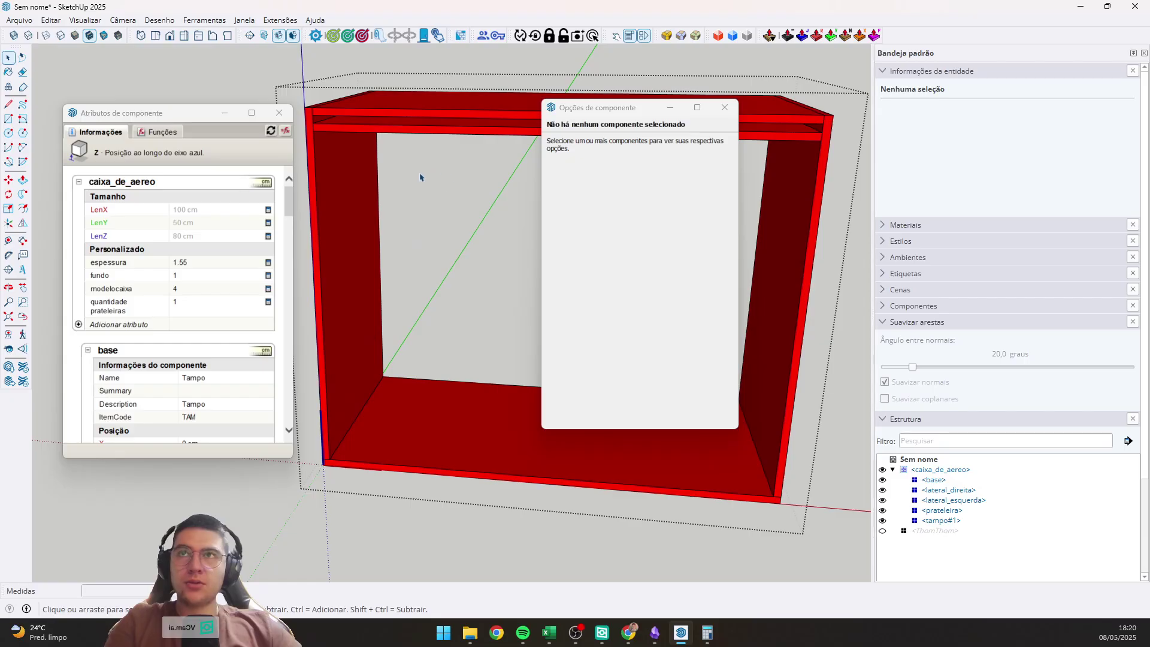
pyautogui.click(336, 127)
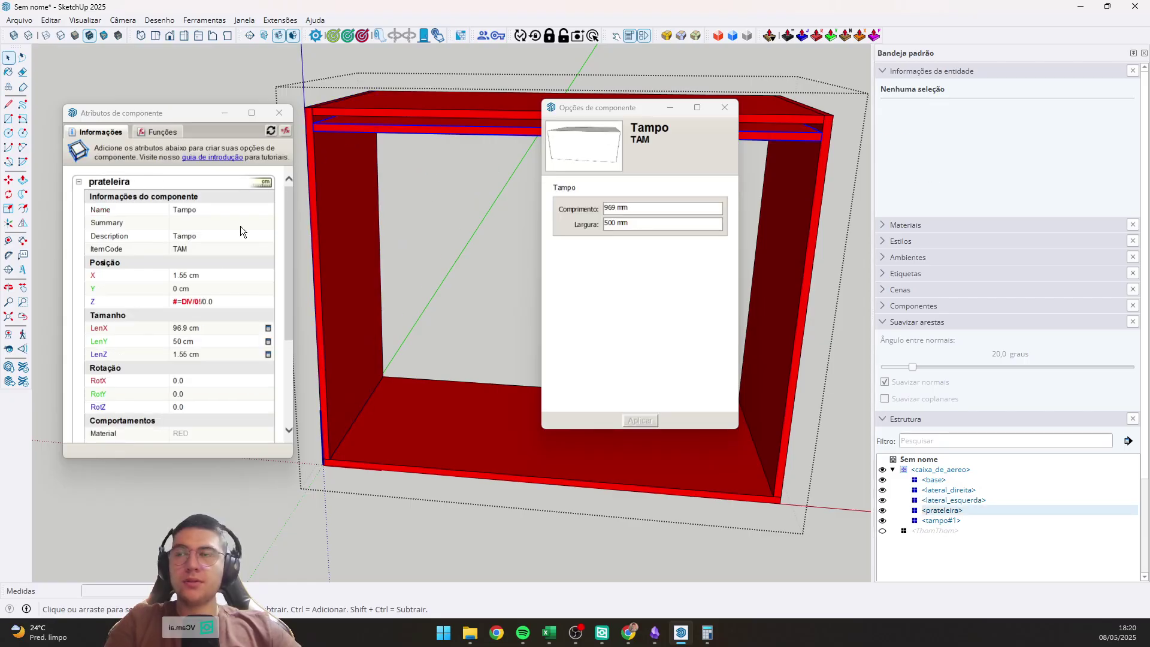
pyautogui.click(210, 297)
pyautogui.click(249, 321)
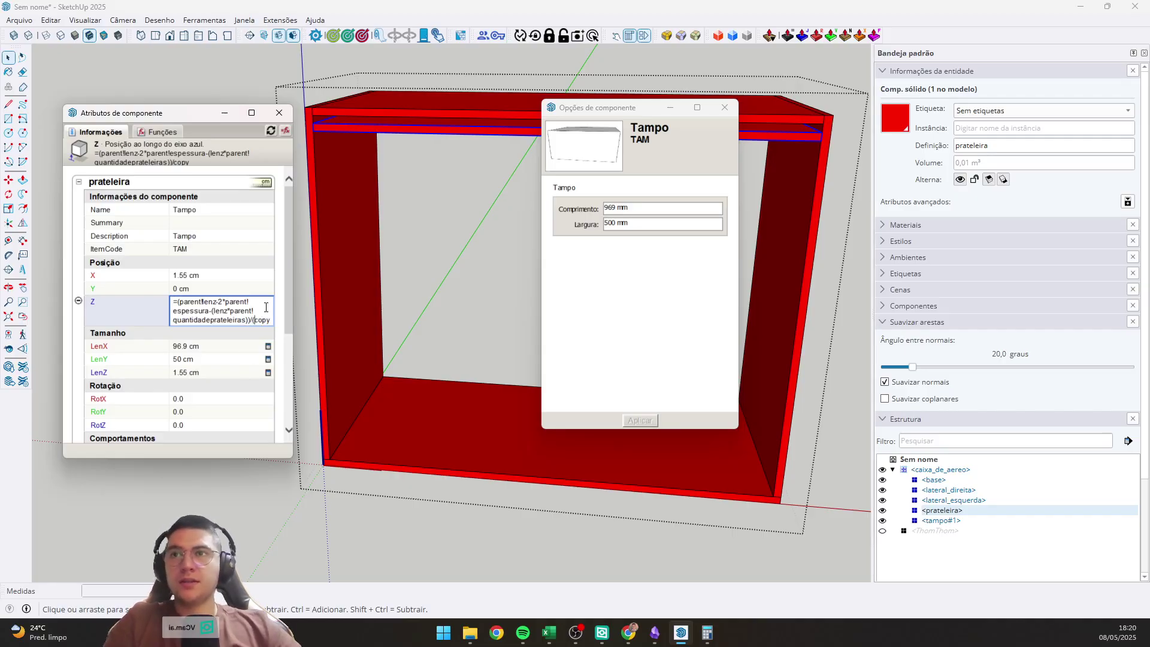
pyautogui.click(310, 316)
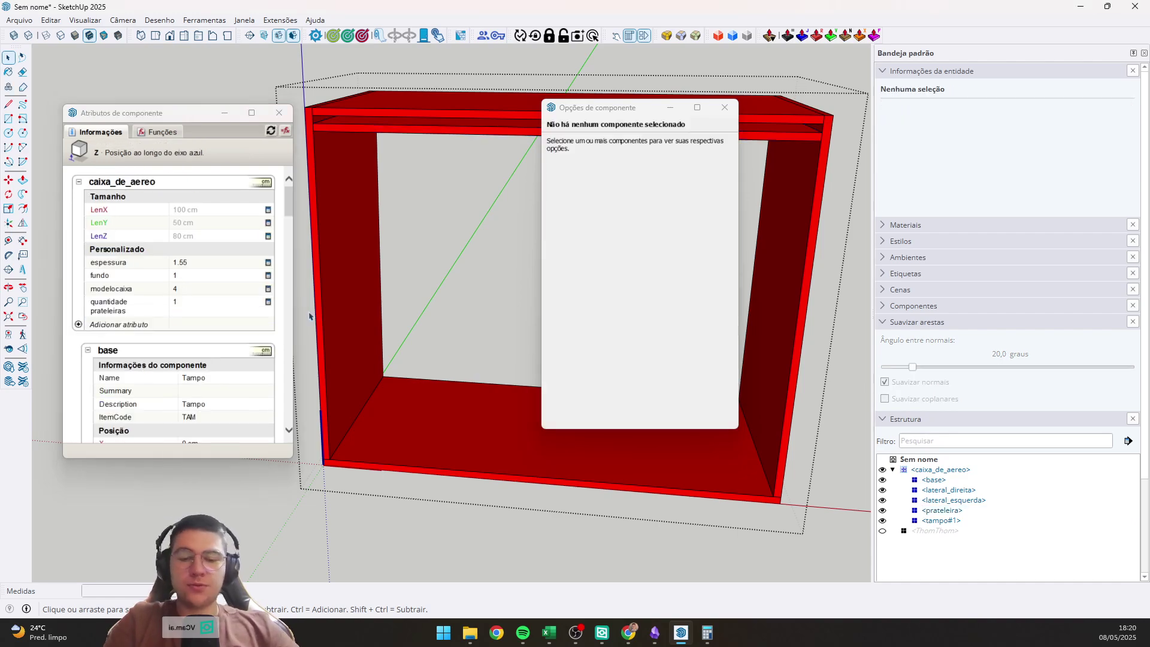
# Change the divisor in prateleira's Z position formula from copy to (copy+1).
pyautogui.scroll(-3, 231, 304)
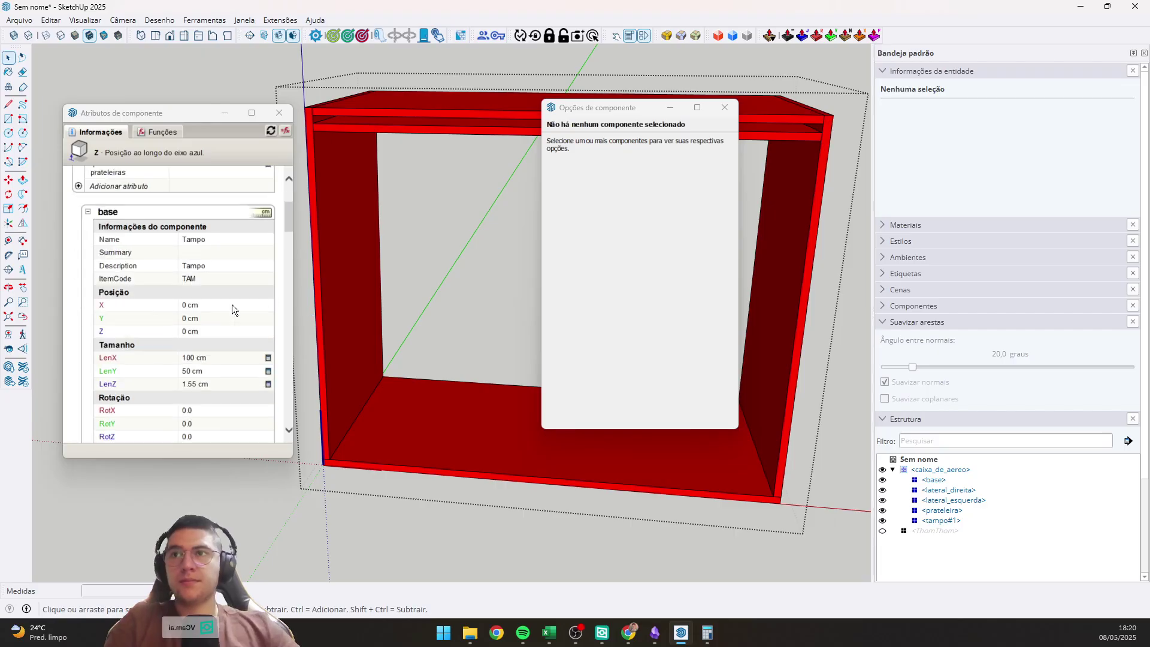
pyautogui.click(393, 128)
pyautogui.scroll(3, 186, 246)
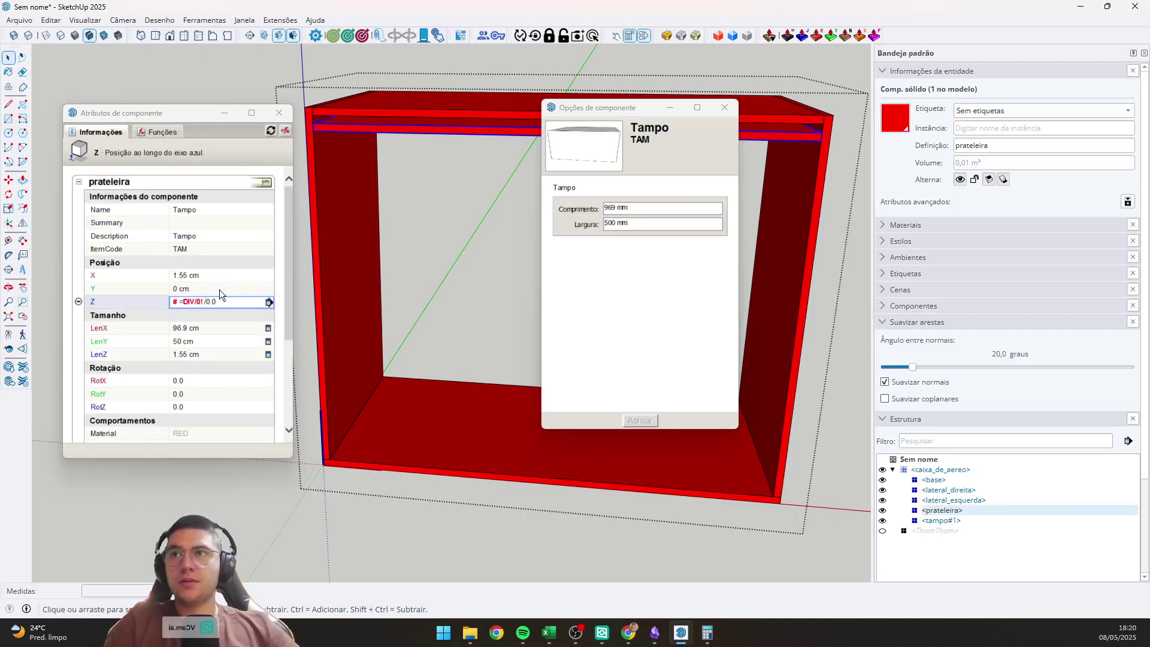
pyautogui.click(247, 301)
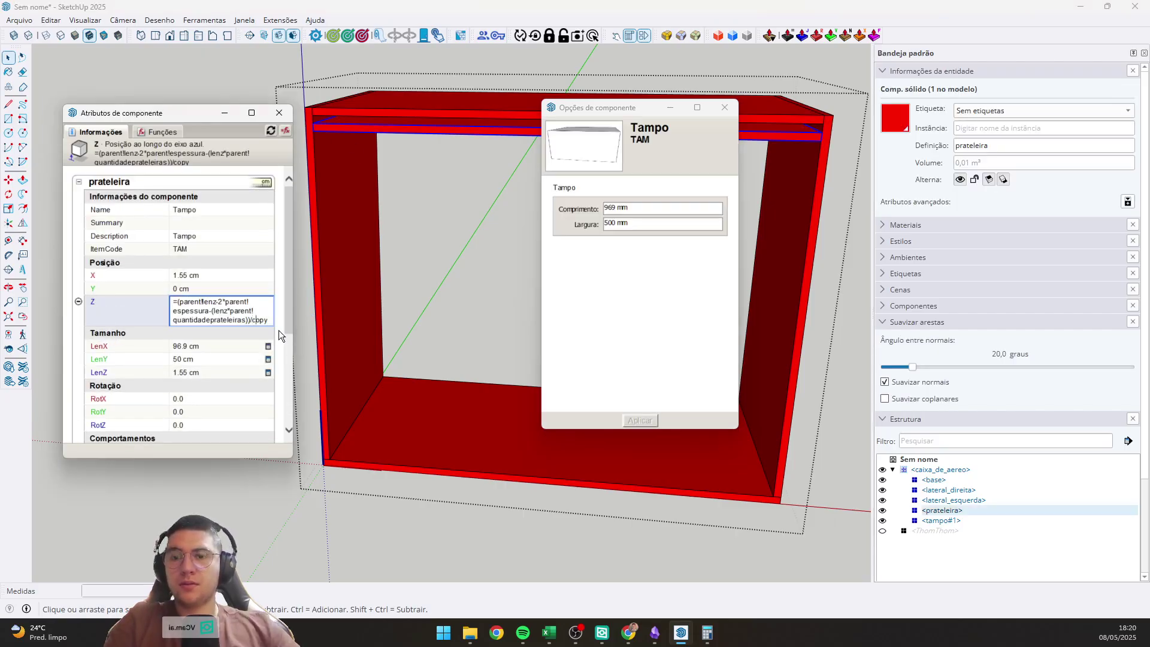
pyautogui.write('(')
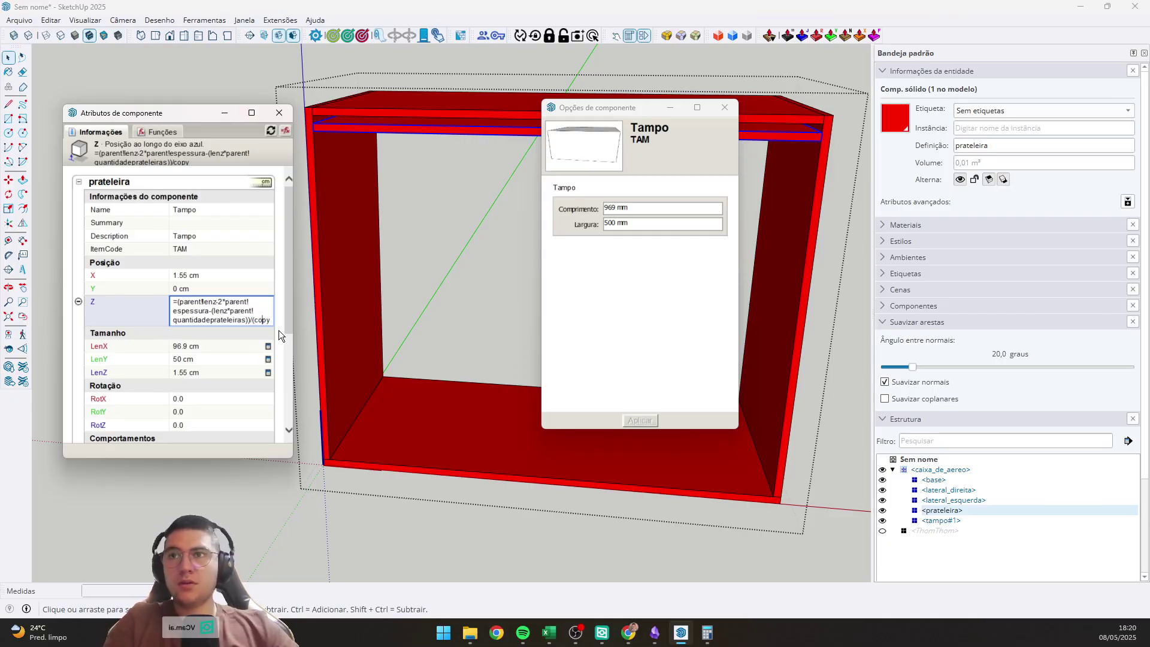
pyautogui.write('+1')
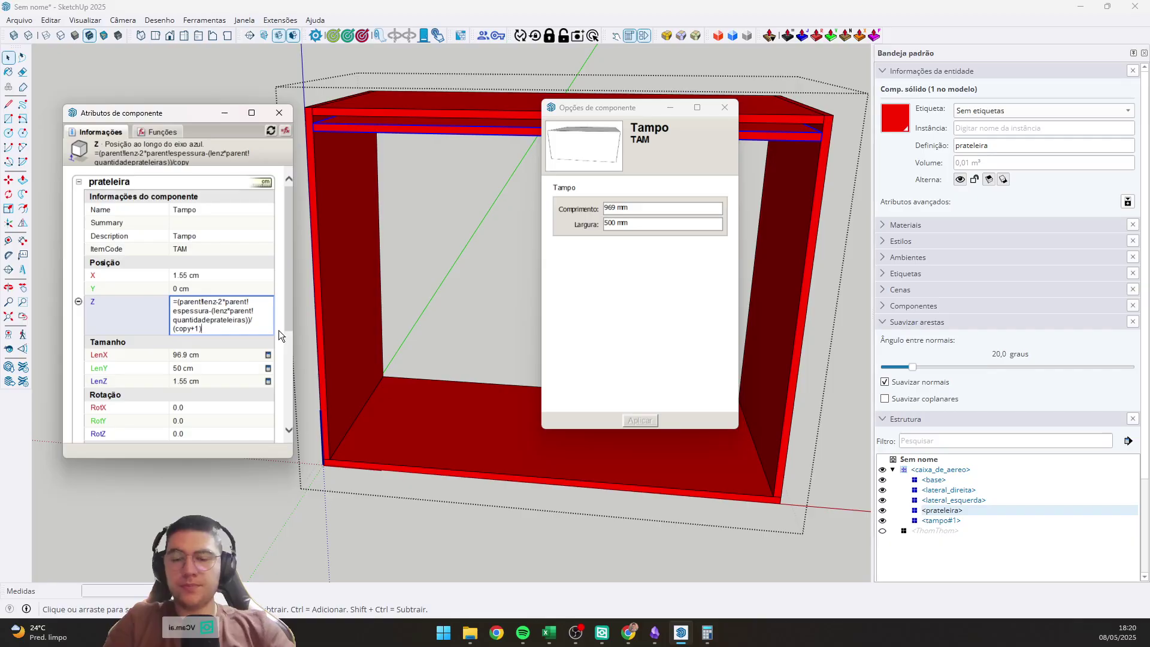
pyautogui.write(')')
pyautogui.press('Return')
pyautogui.click(214, 288)
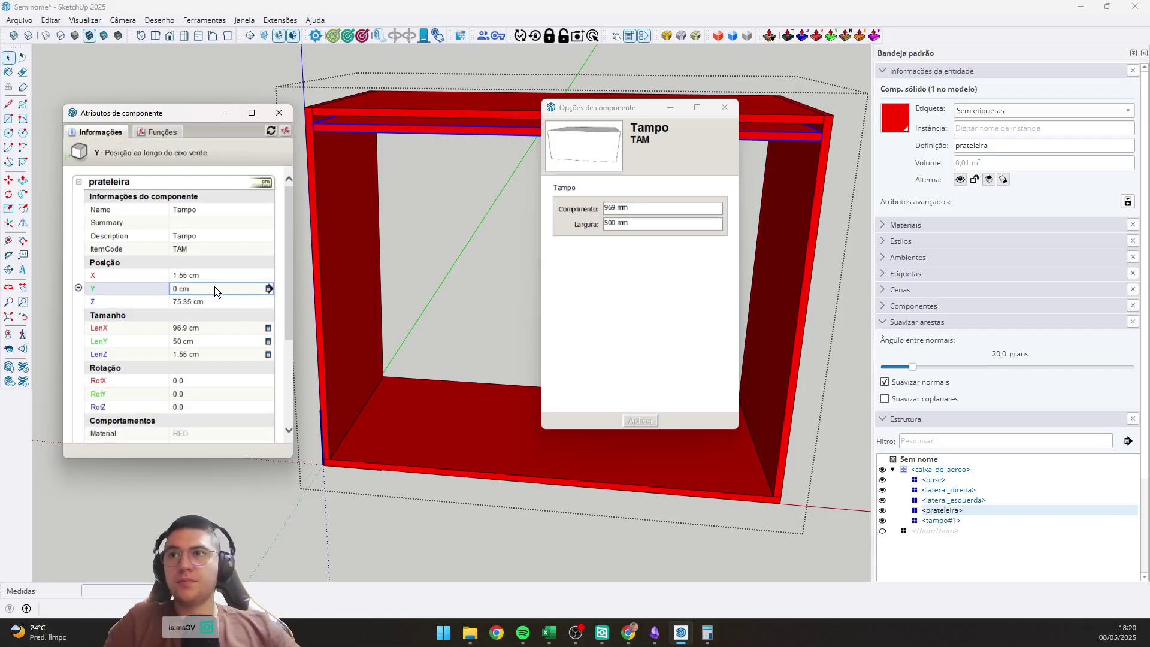
# Change the divisor in prateleira's Z position formula to (copy+2).
pyautogui.click(205, 300)
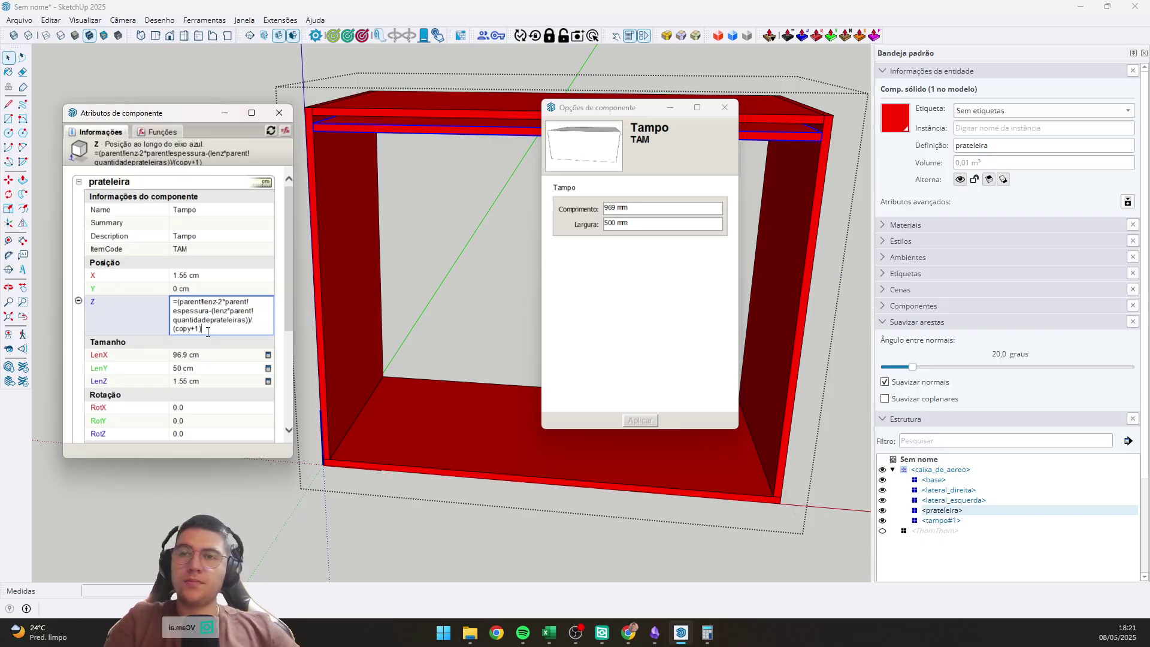
pyautogui.press('BackSpace')
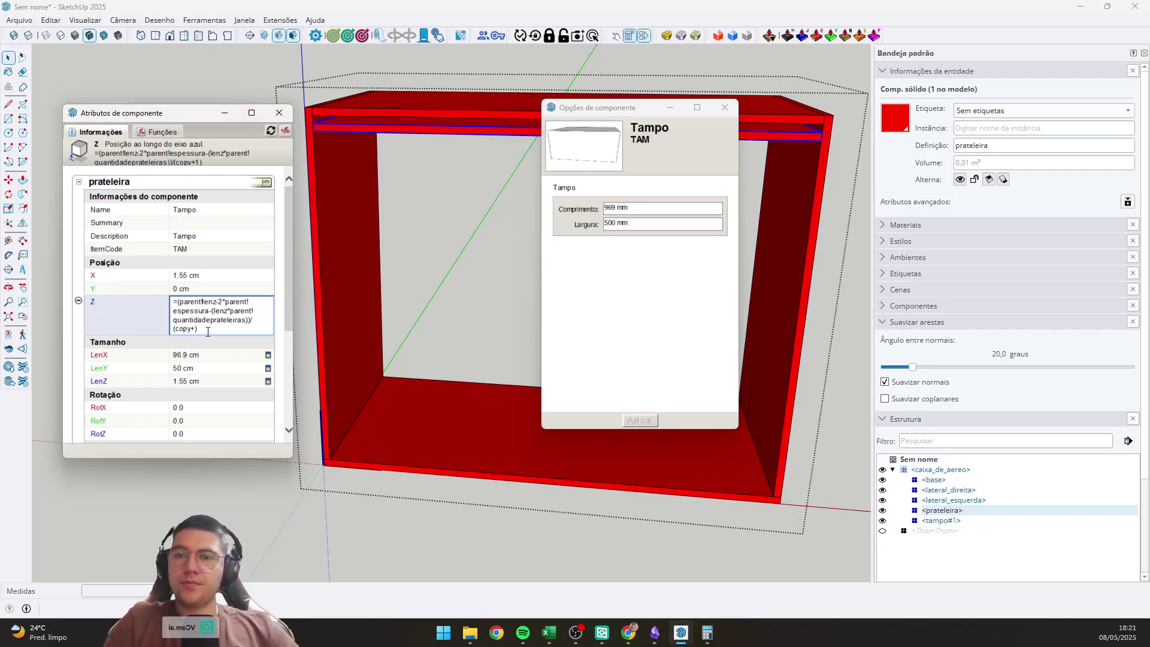
pyautogui.write('2')
pyautogui.press('Return')
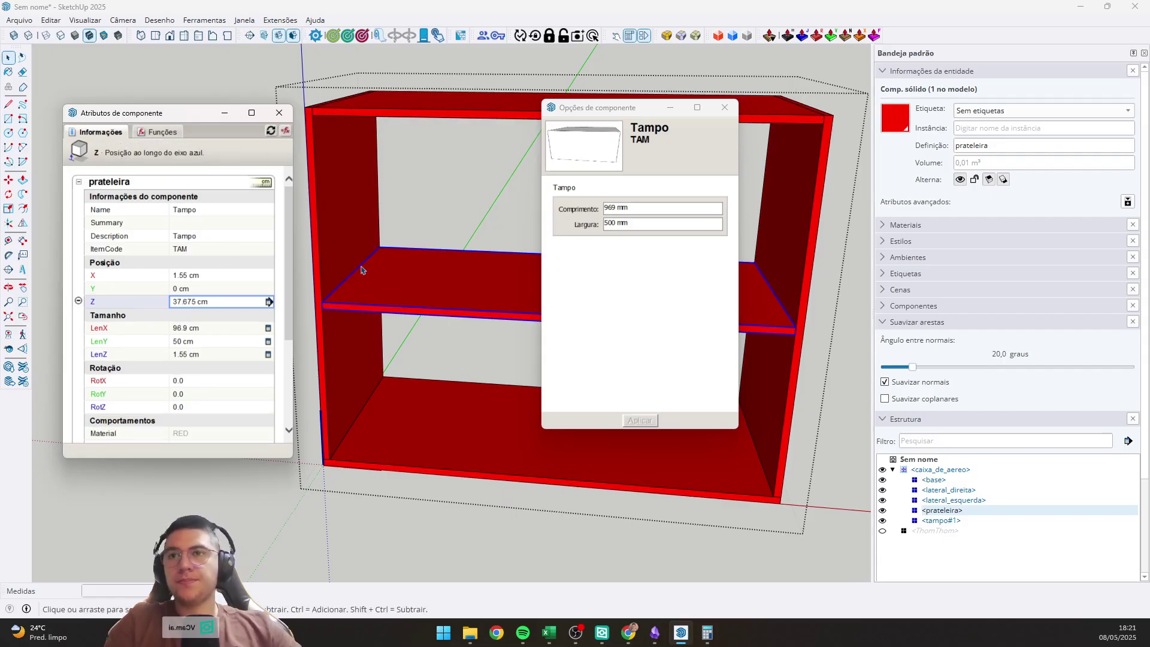
# Measure the free heights below and above the shelf along the box's front edge to compare the two gaps.
pyautogui.moveTo(360, 279); pyautogui.dragTo(365, 313, button='middle')
pyautogui.scroll(5, 335, 299)
pyautogui.press('t')
pyautogui.click(297, 309)
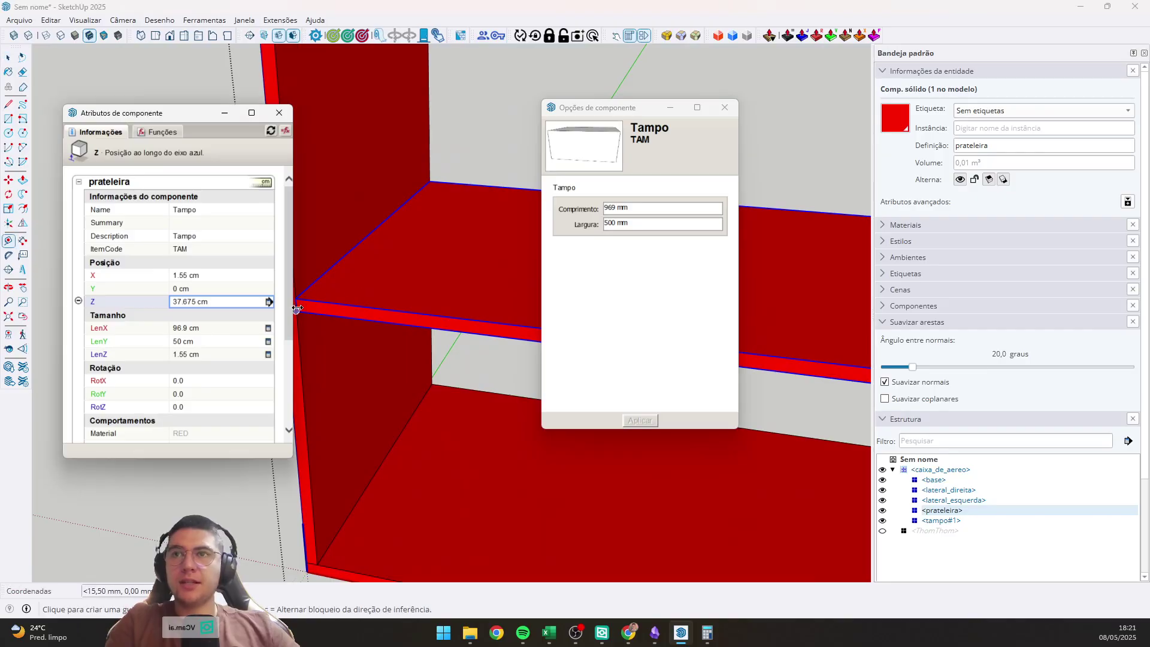
pyautogui.moveTo(302, 308); pyautogui.dragTo(370, 339, button='middle')
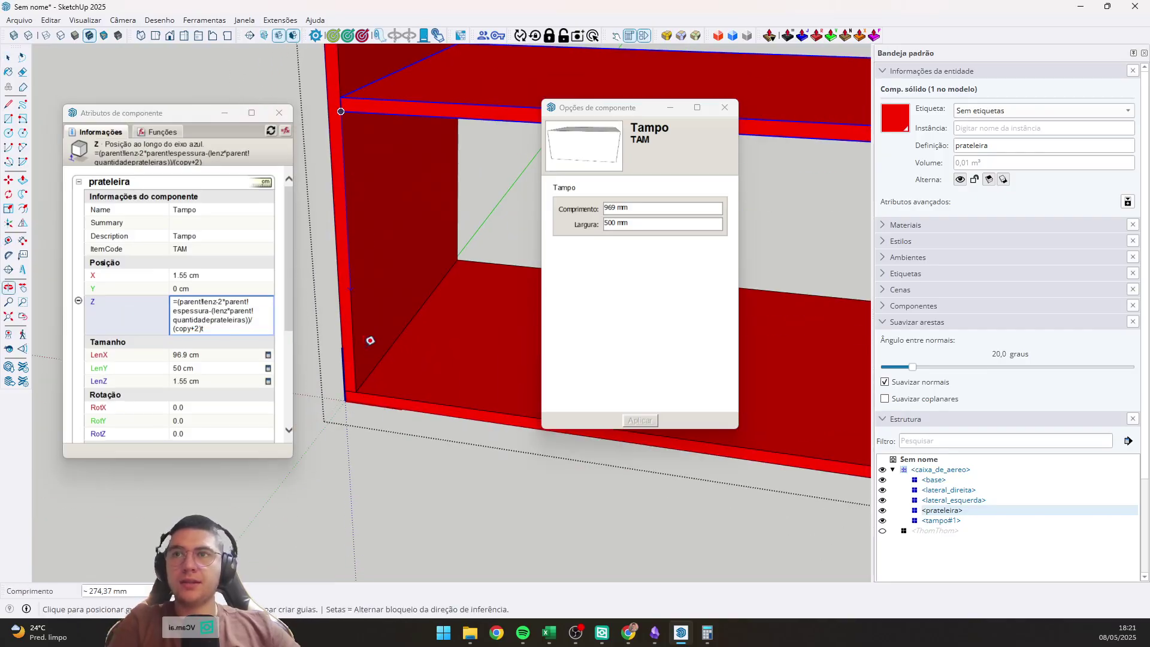
pyautogui.scroll(-3, 367, 383)
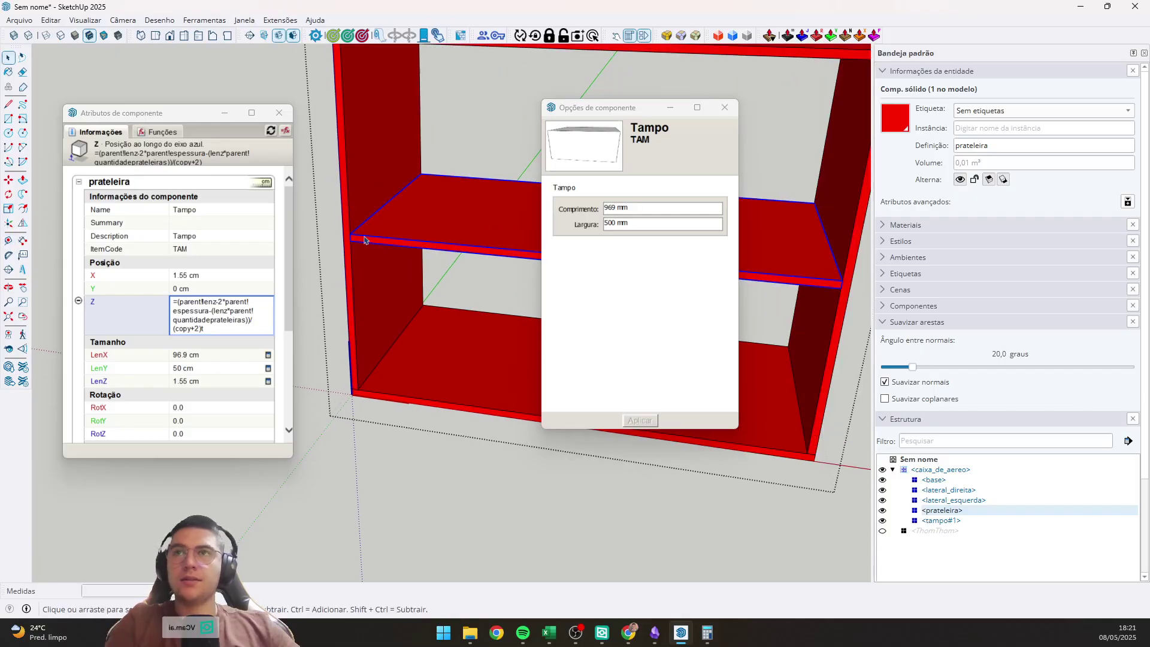
pyautogui.click(350, 240)
pyautogui.keyDown('shift'); pyautogui.moveTo(367, 92); pyautogui.dragTo(365, 160, button='middle'); pyautogui.keyUp('shift')
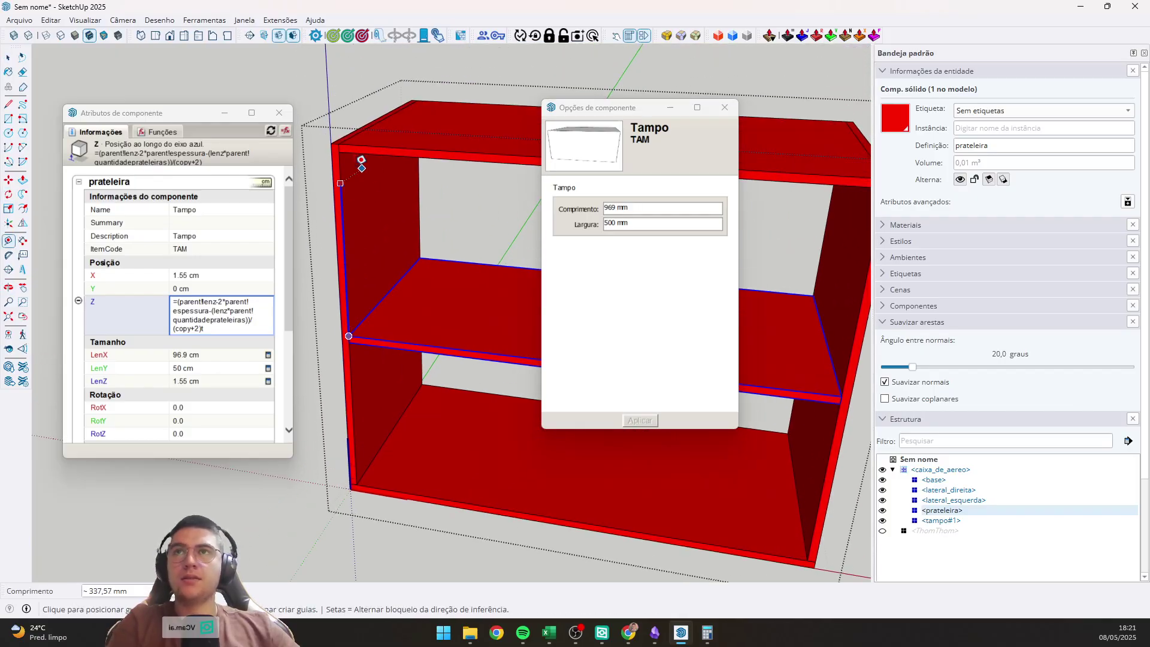
pyautogui.press('space')
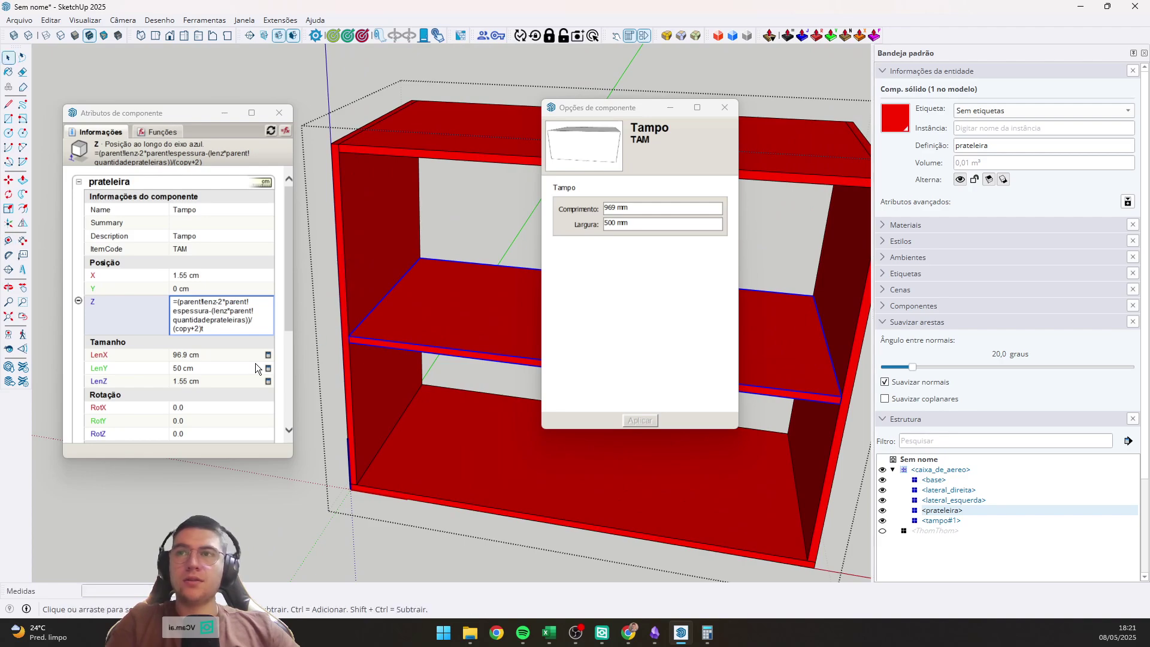
# Review the Copies attribute of prateleira and view the whole box.
pyautogui.scroll(-3, 167, 357)
pyautogui.scroll(-5, 221, 319)
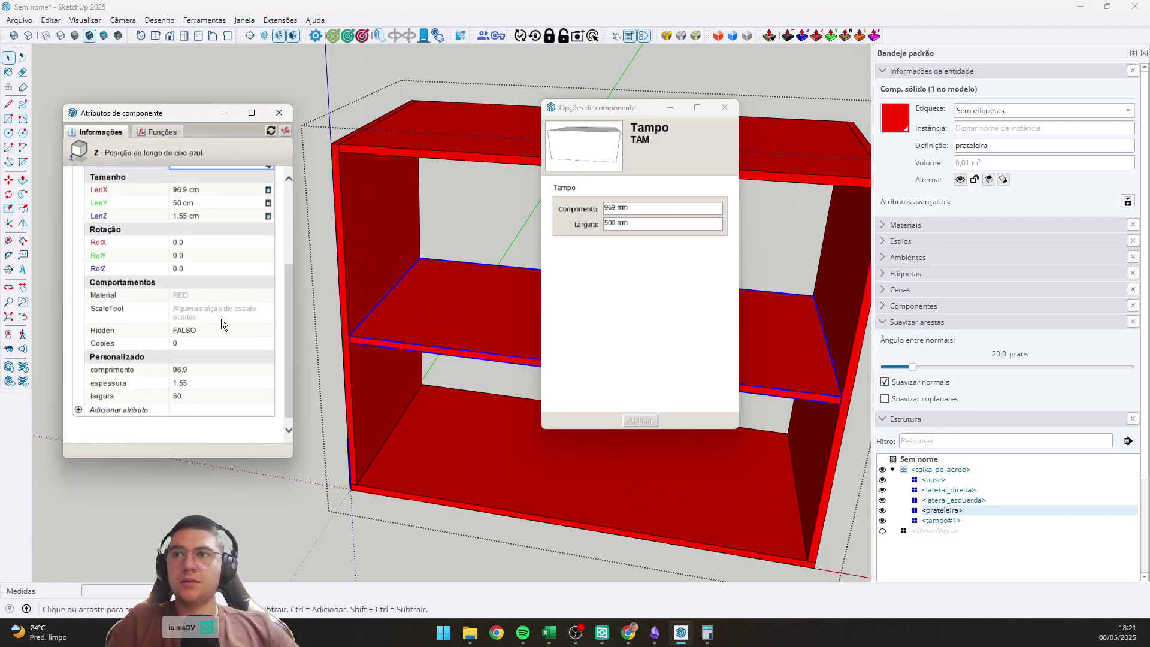
pyautogui.click(213, 342)
pyautogui.scroll(-4, 375, 411)
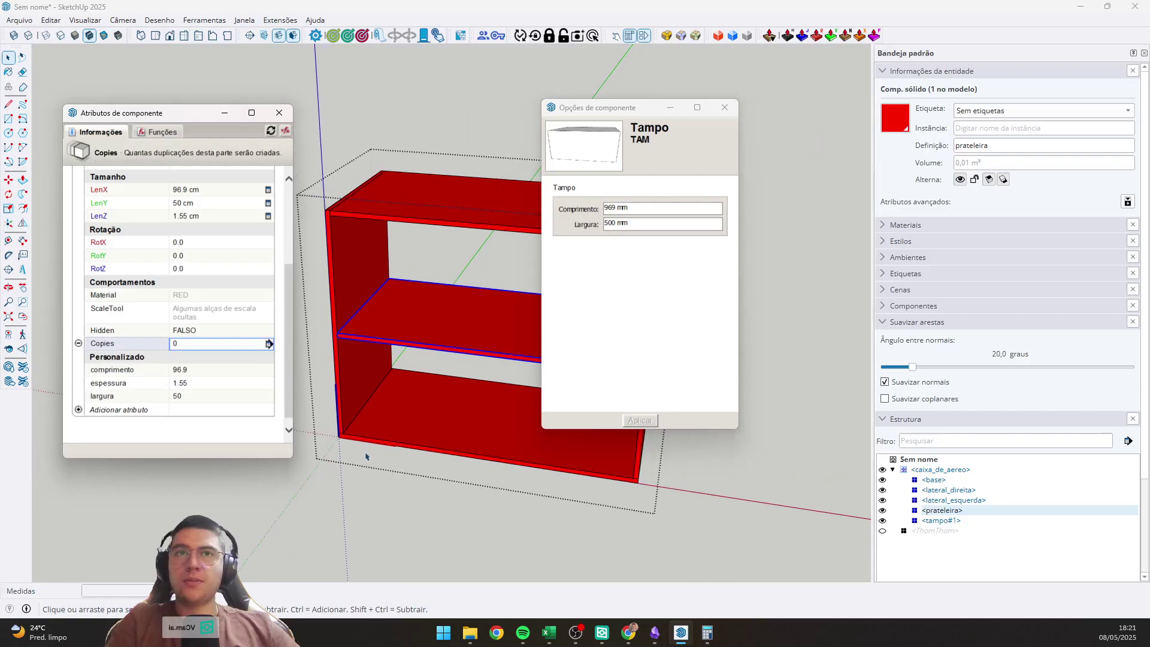
# Leave the box's editing context and set caixa_de_aereo's Quantidade Prateleiras to 2.
pyautogui.press('Escape')
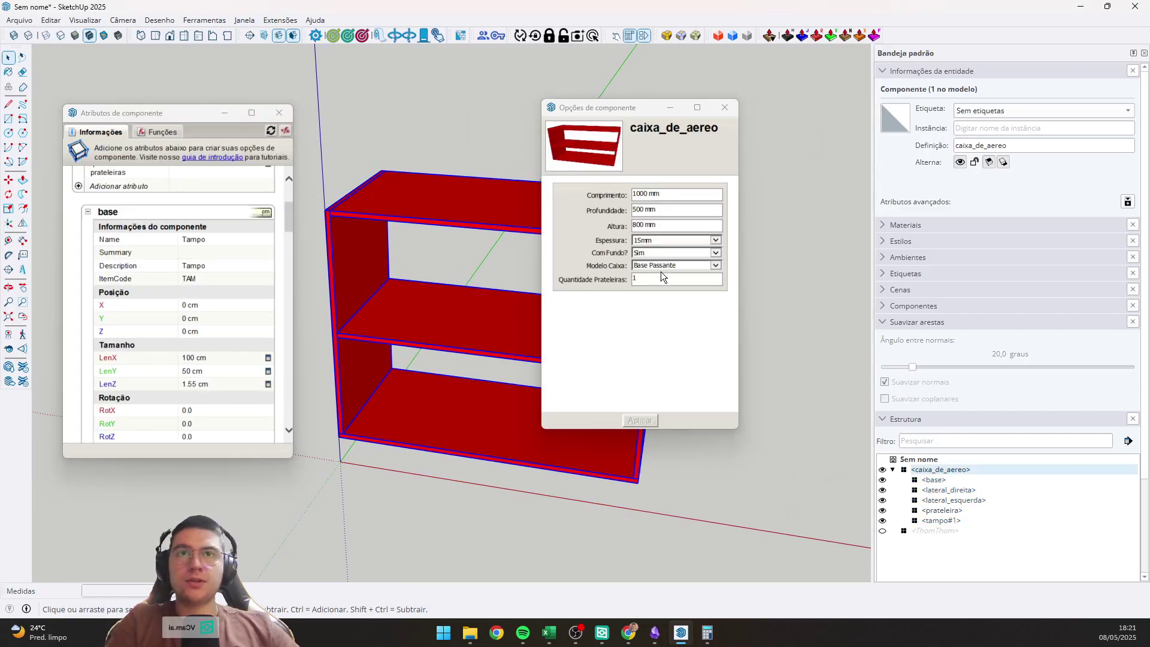
pyautogui.click(634, 279)
pyautogui.write('2')
pyautogui.press('Return')
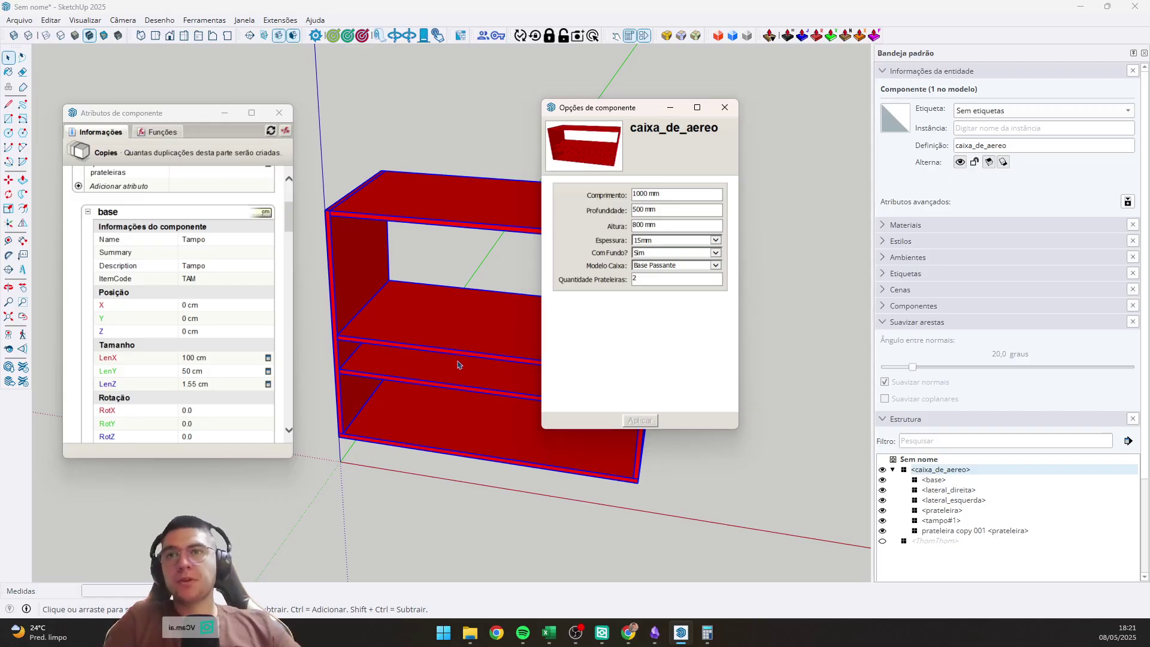
# Compare the attributes of the copied shelf and the original prateleira, including the COPY value, Copies count and Z position formula.
pyautogui.doubleClick(429, 365)
pyautogui.click(429, 368)
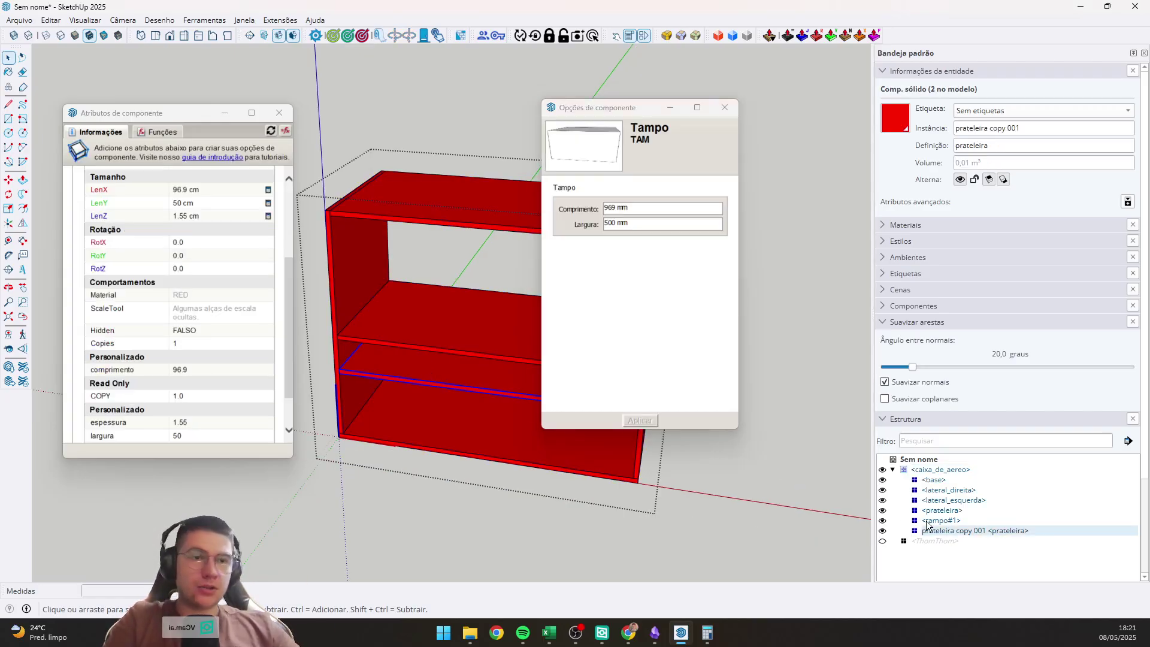
pyautogui.scroll(-2, 179, 300)
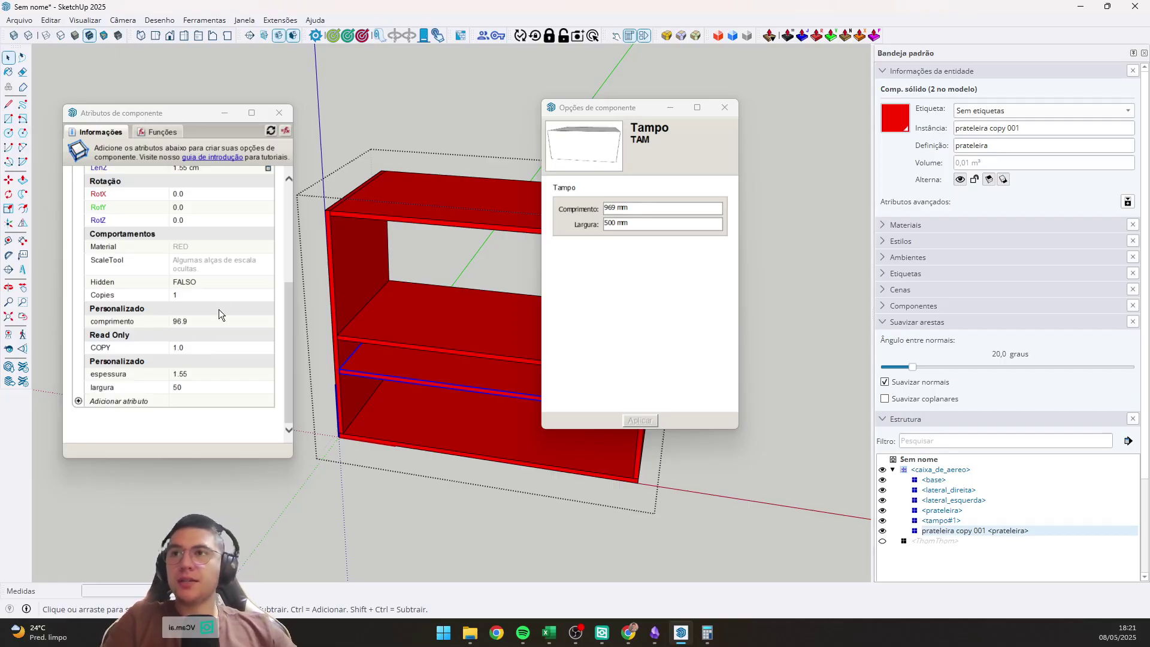
pyautogui.click(473, 322)
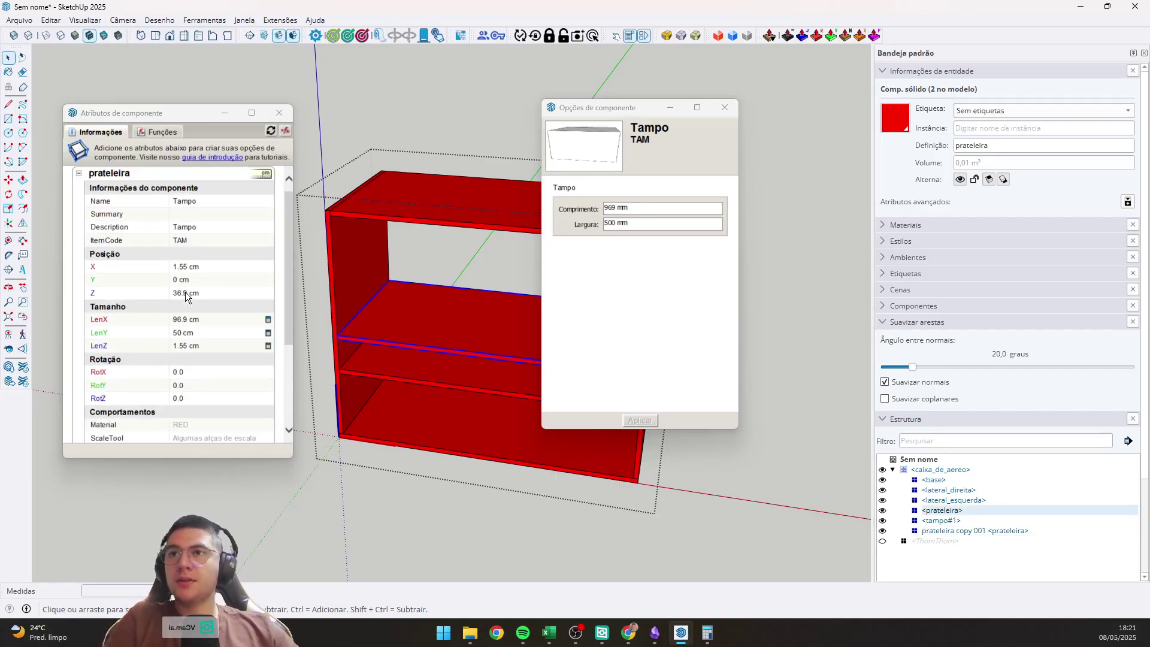
pyautogui.click(203, 292)
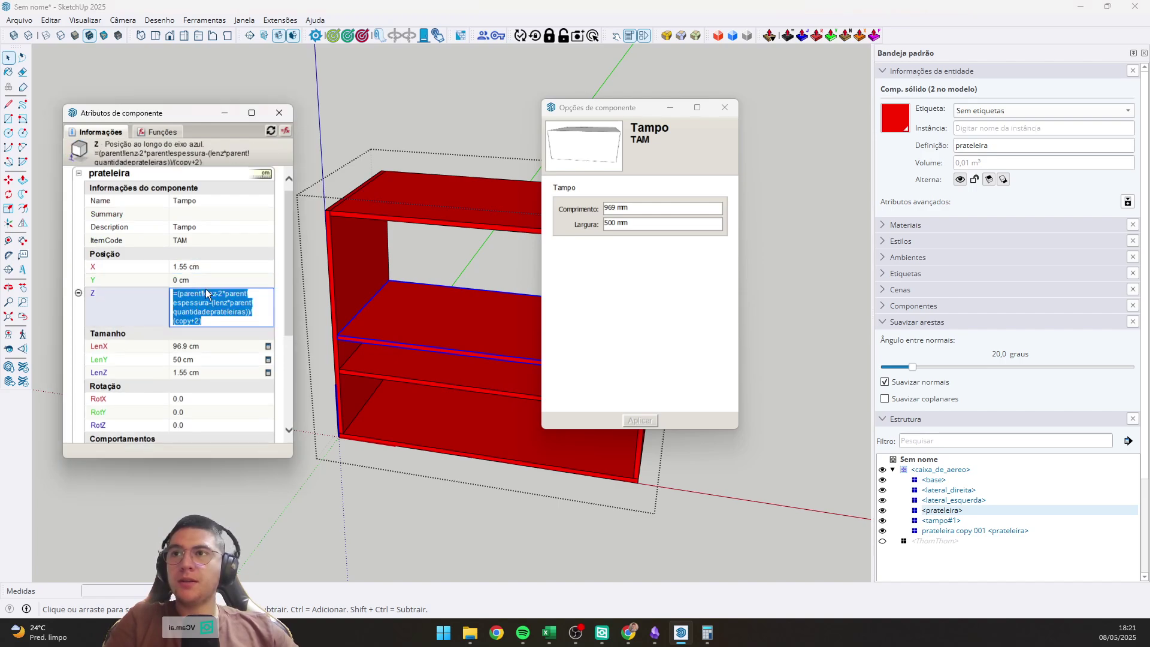
pyautogui.click(206, 292)
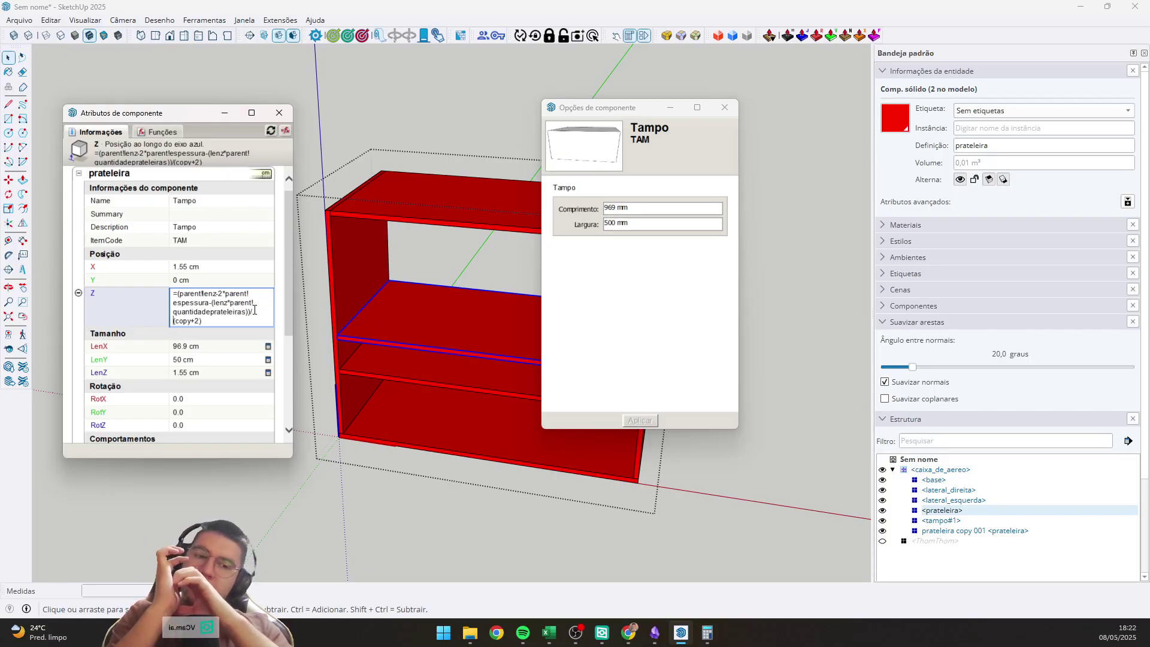
pyautogui.click(437, 384)
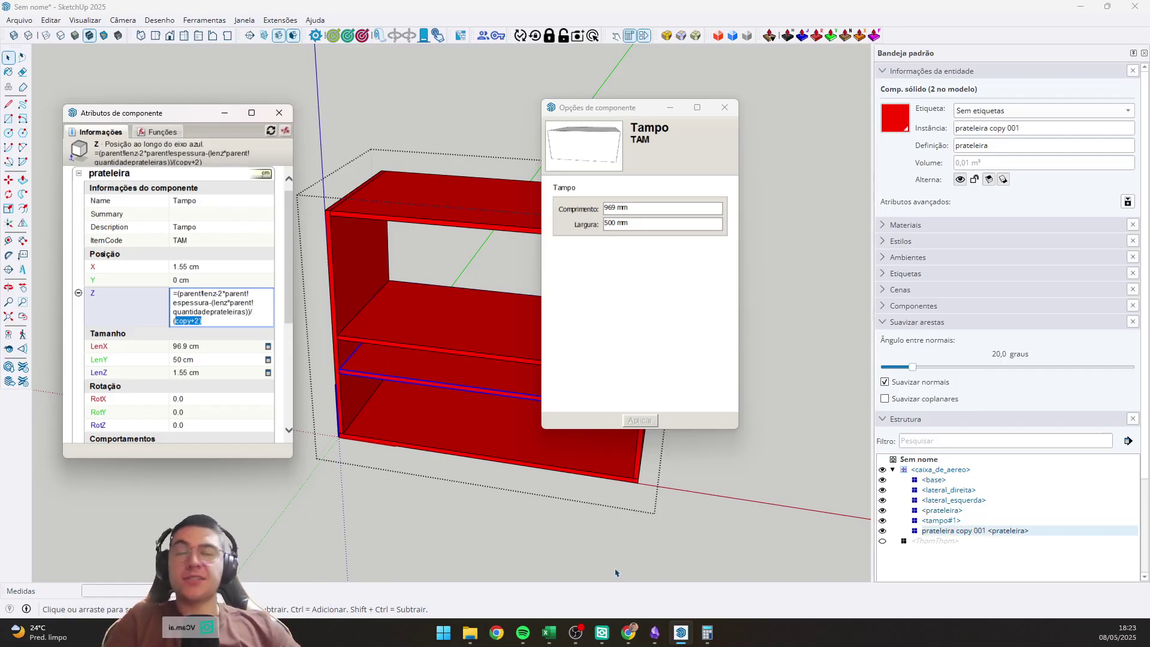
# Try replacing the divisor (copy+2) in the copied shelf's Z formula with copies.
pyautogui.click(248, 326)
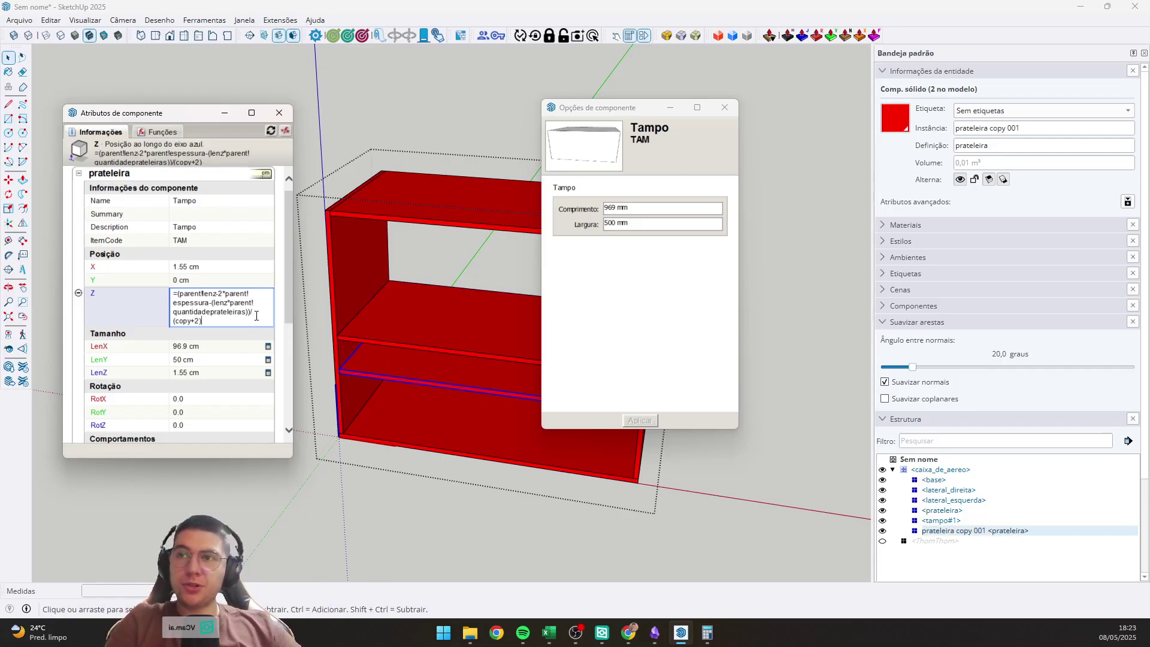
pyautogui.moveTo(257, 315); pyautogui.dragTo(170, 324)
pyautogui.write('copies')
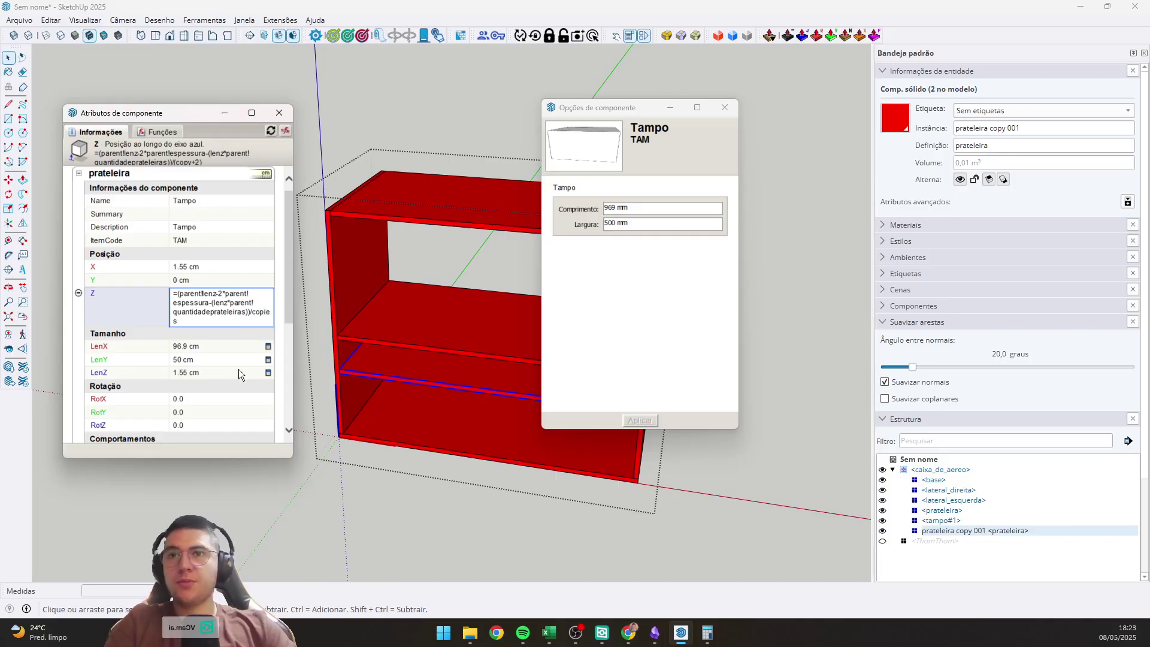
pyautogui.press('Return')
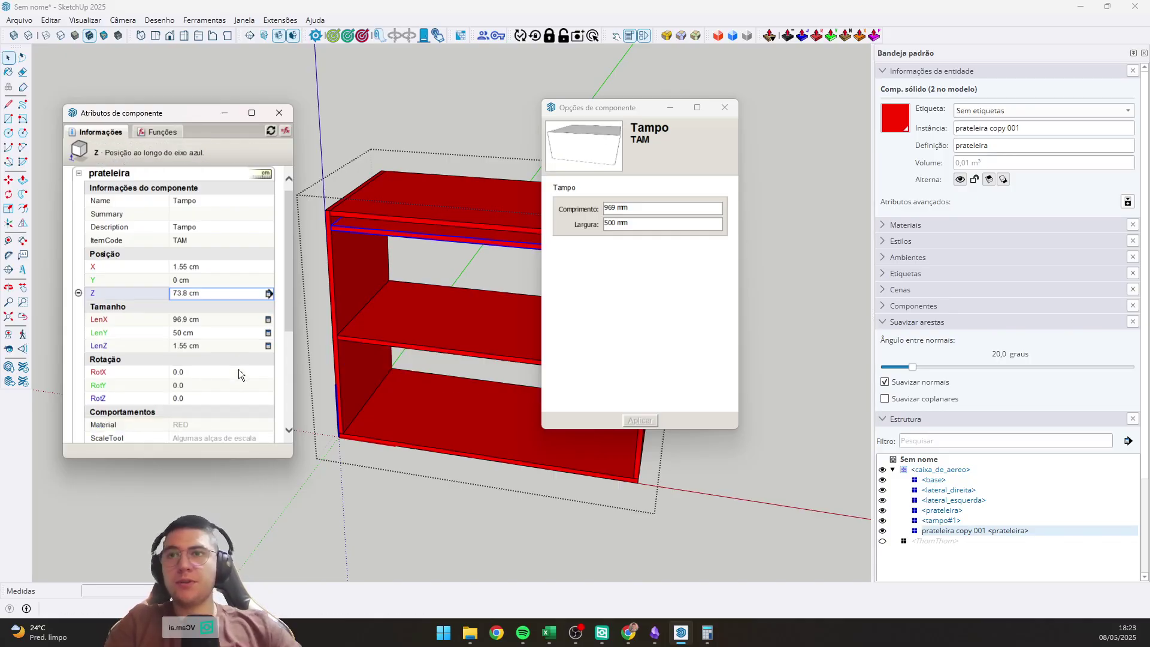
# Replace the divisor (copy+2) in the original prateleira's Z formula with parent!quantidadeprateleiras.
pyautogui.click(439, 335)
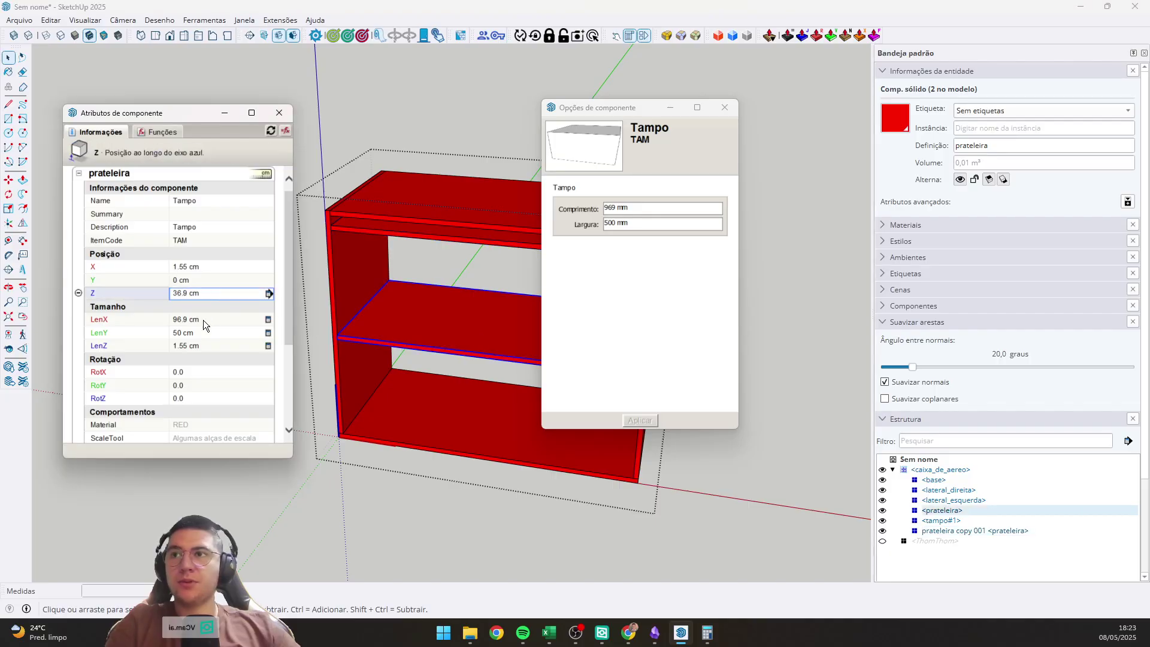
pyautogui.click(197, 343)
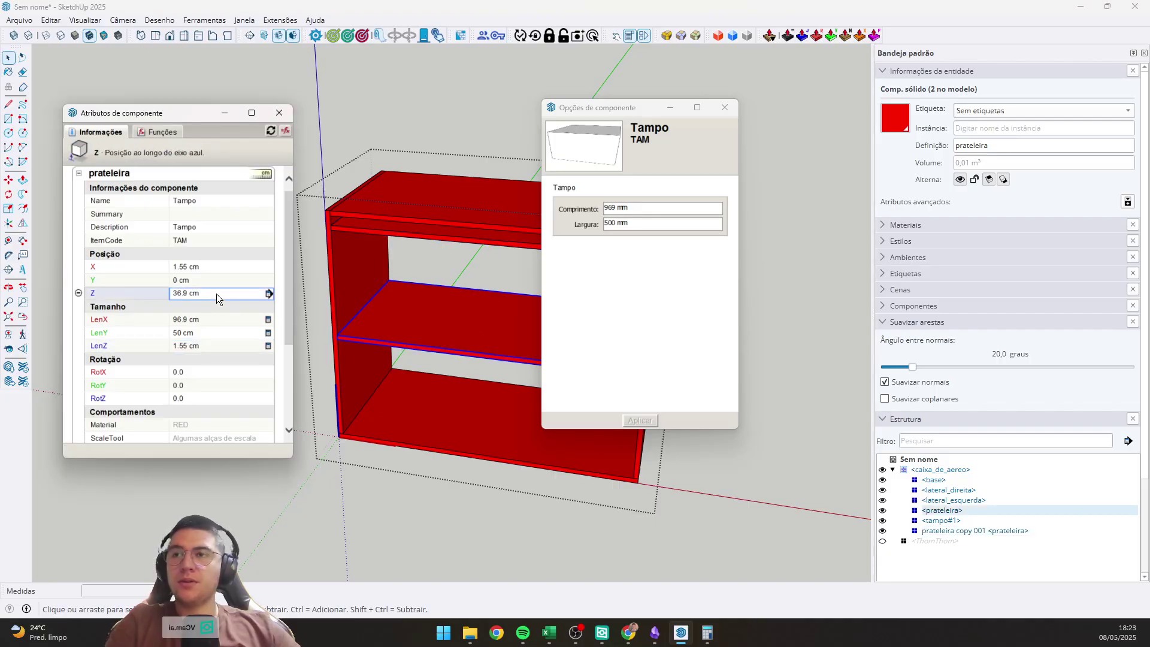
pyautogui.click(201, 294)
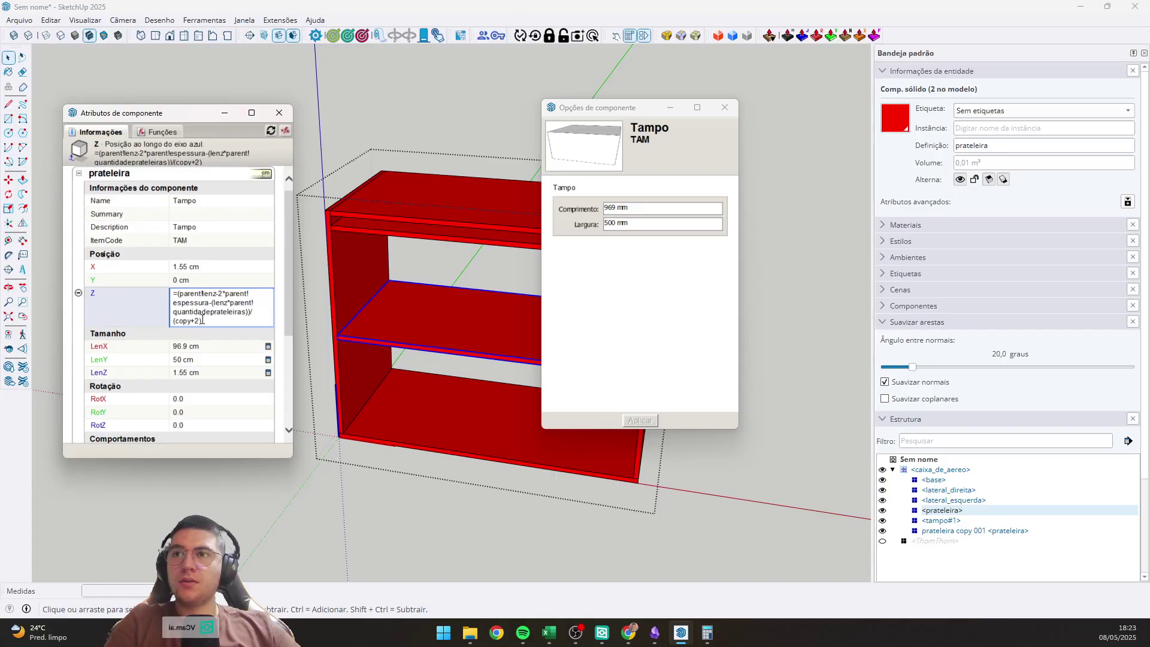
pyautogui.moveTo(202, 321); pyautogui.dragTo(174, 319)
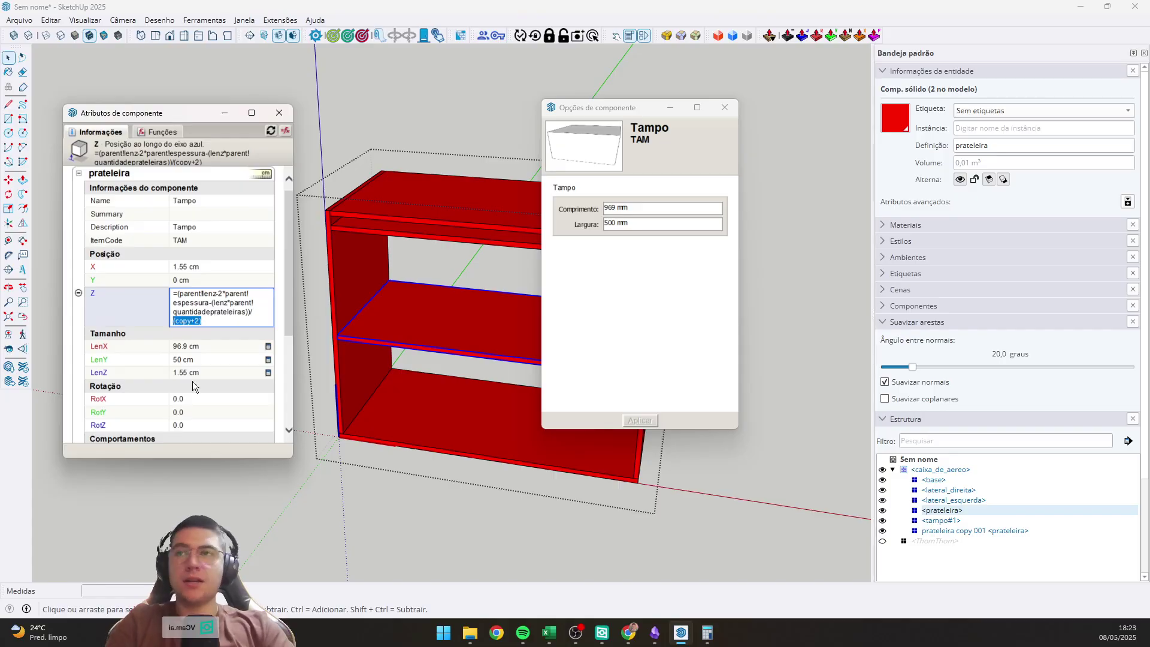
pyautogui.write('parent!quantidad')
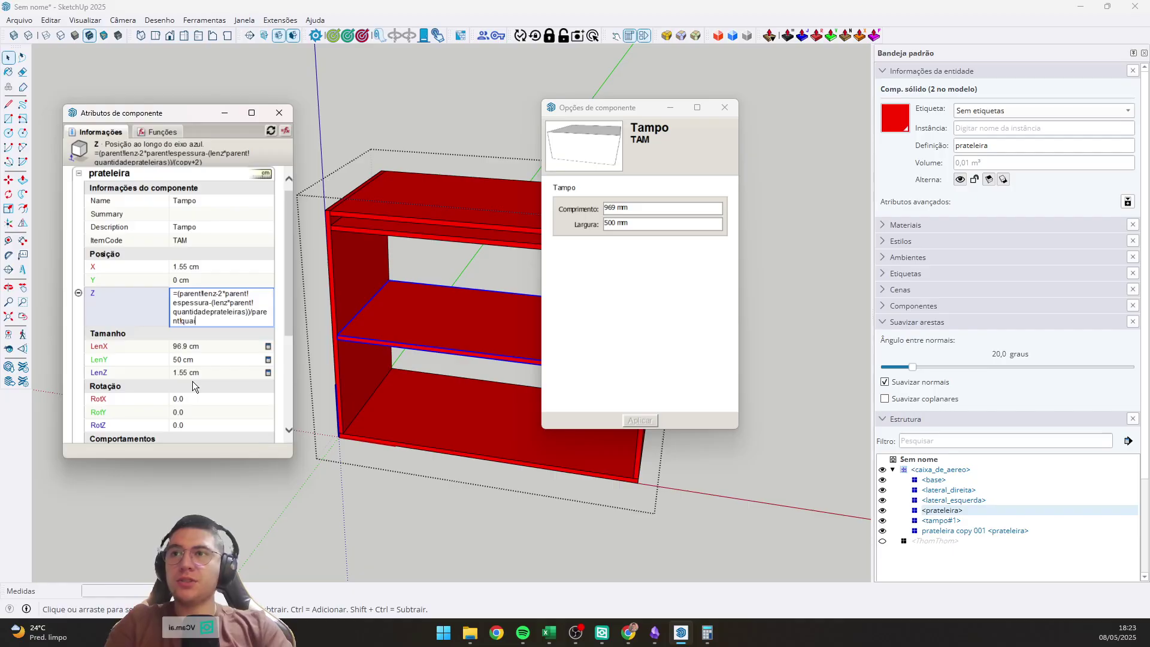
pyautogui.write('eprat')
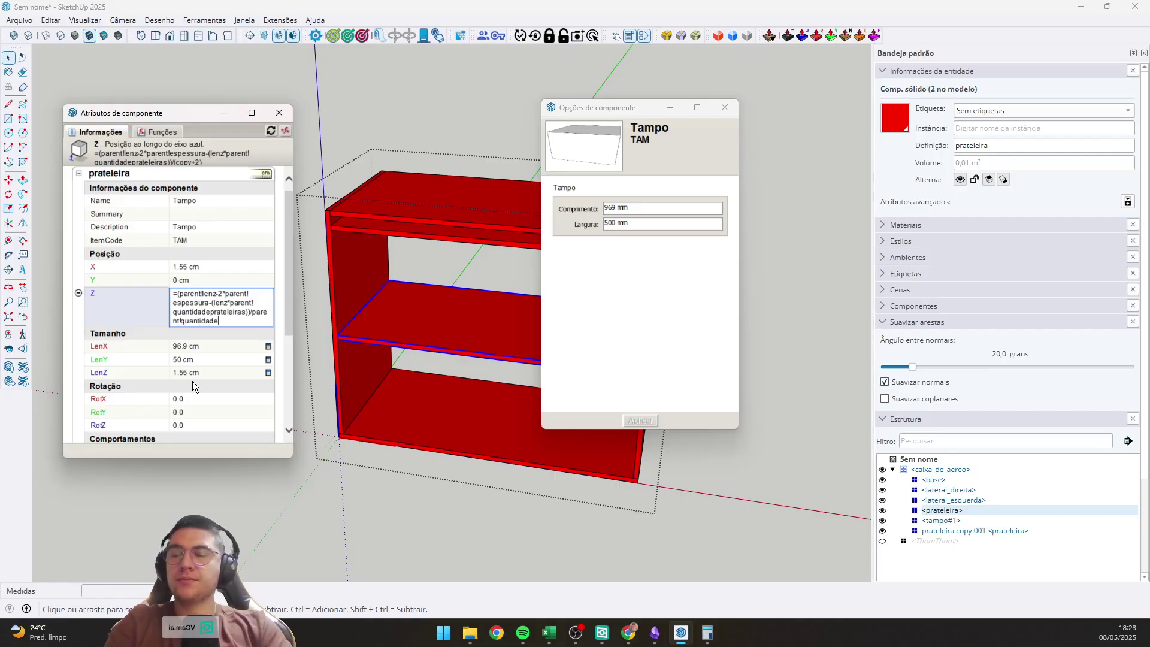
pyautogui.write('eleiras')
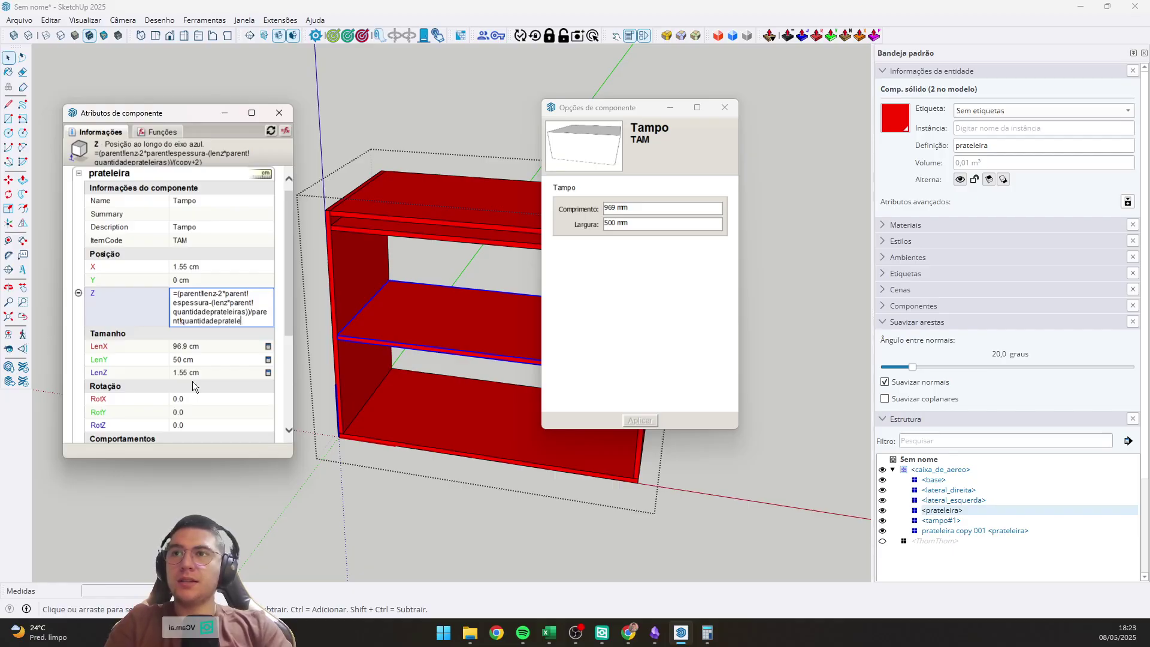
pyautogui.press('Return')
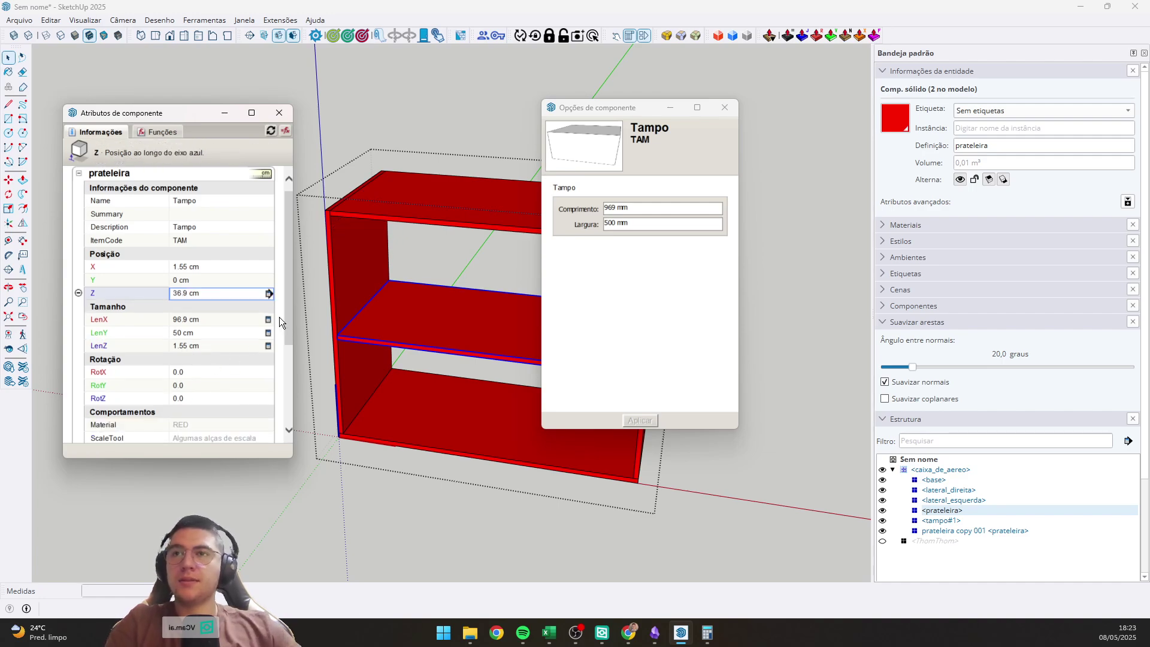
# Append +1 to parent!quantidadeprateleiras at the end of prateleira's Z formula.
pyautogui.click(224, 297)
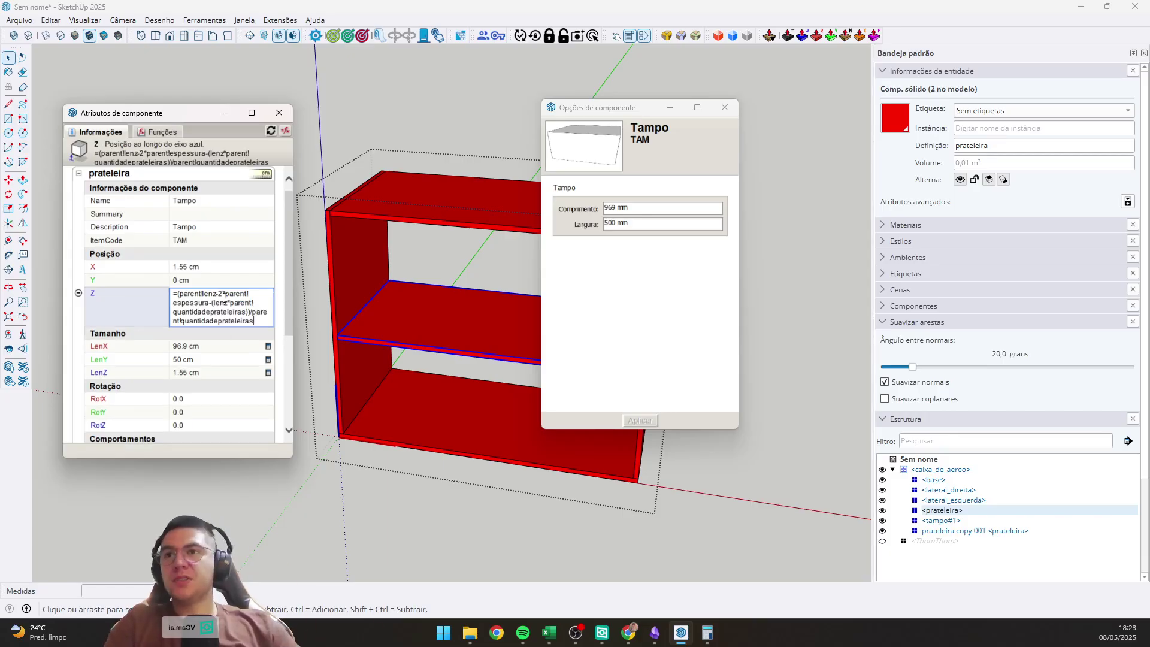
pyautogui.press('Return')
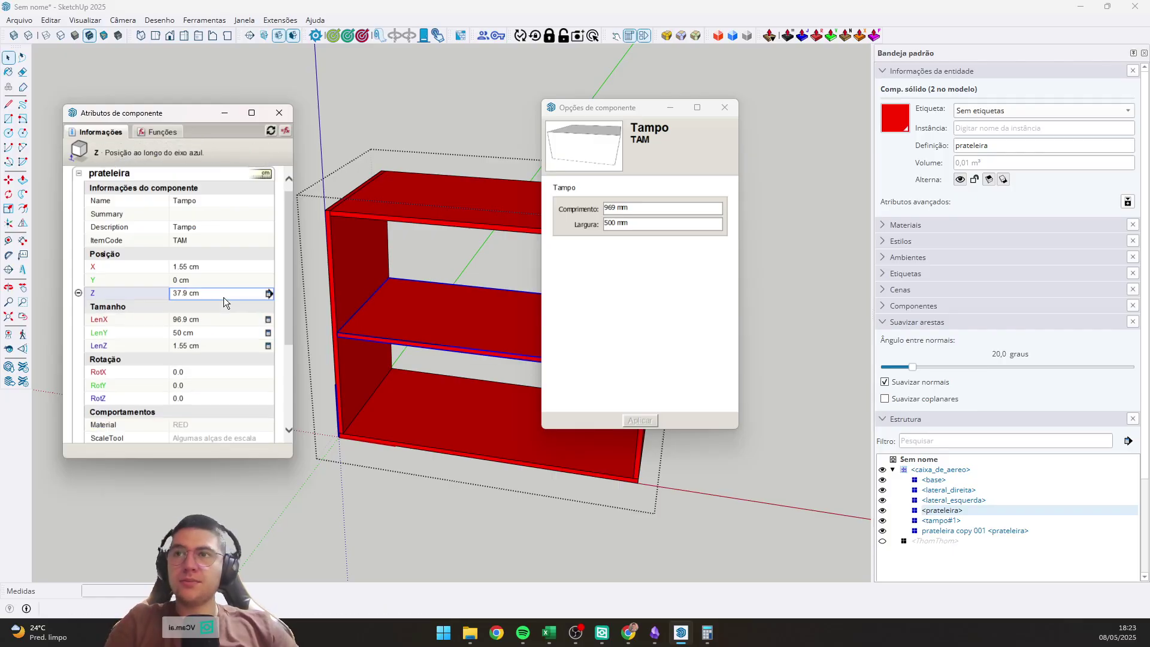
pyautogui.click(224, 297)
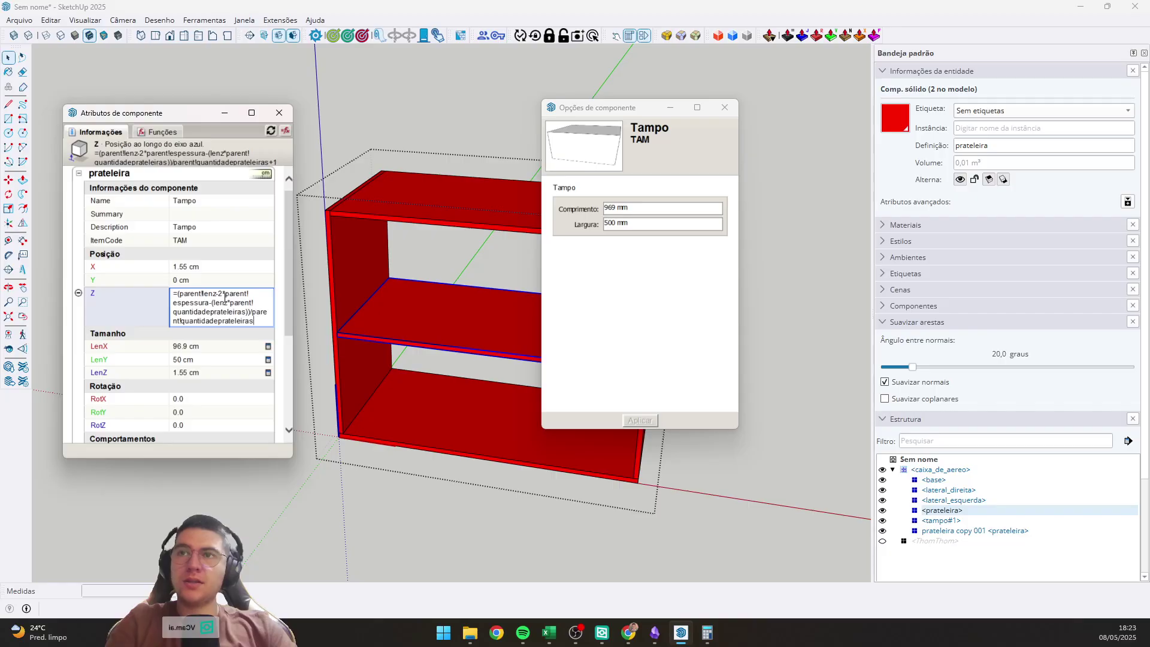
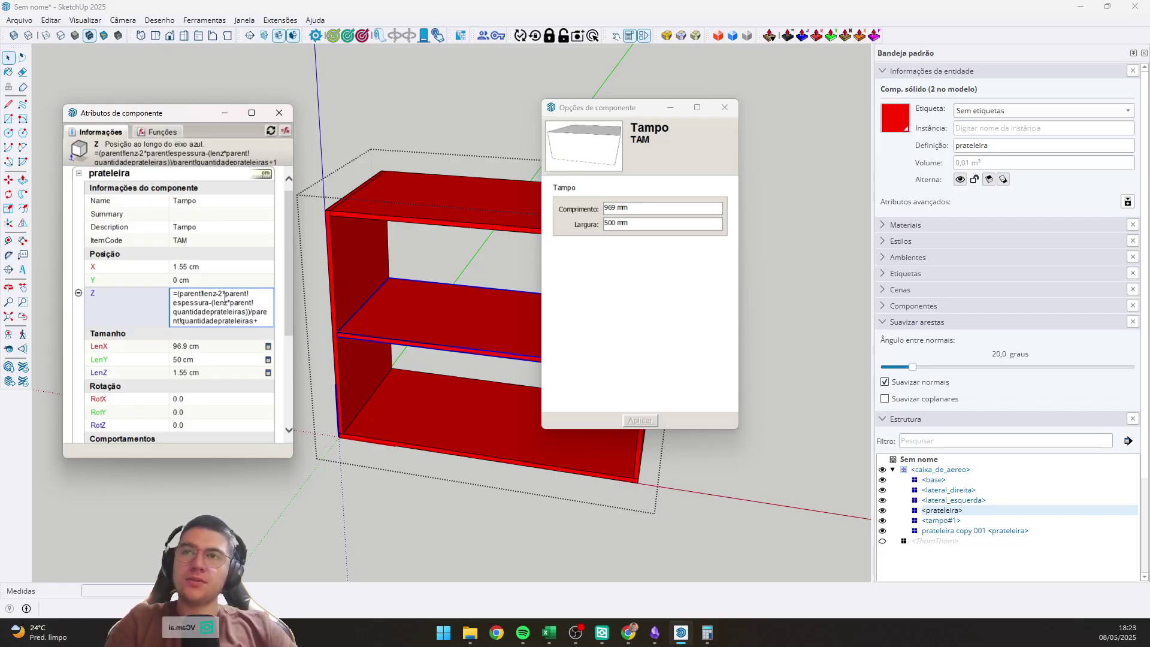
pyautogui.press('Return')
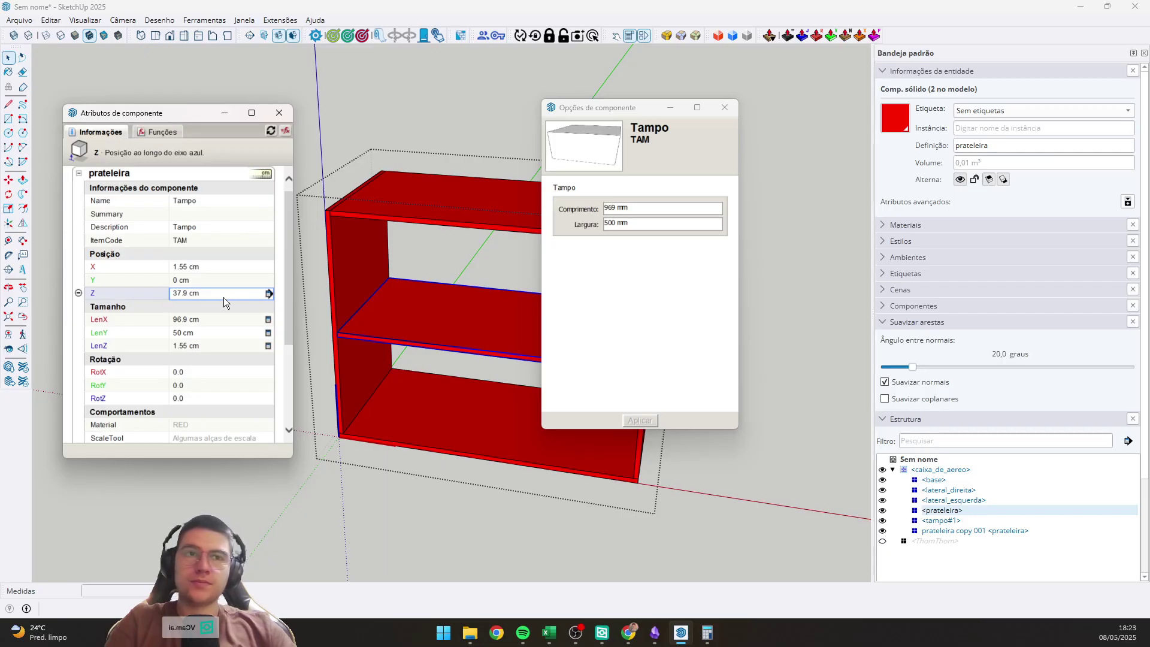
# Review the copied shelf, tampo#1 and the original prateleira in turn to compare their Z positions.
pyautogui.click(960, 532)
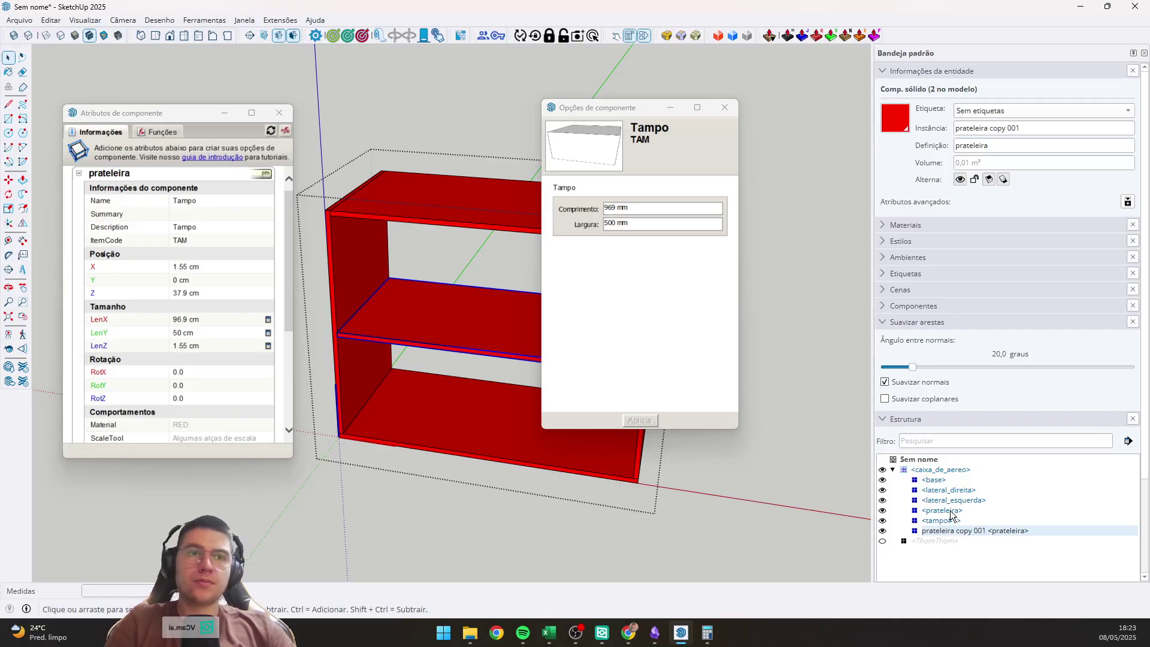
pyautogui.click(952, 511)
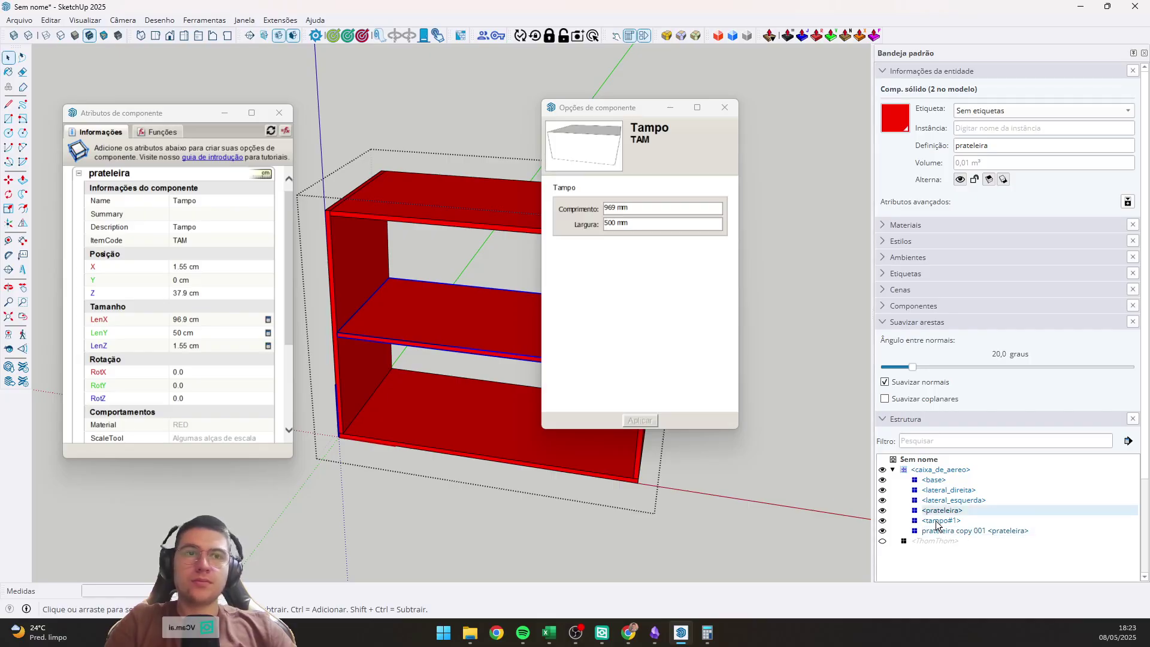
pyautogui.click(939, 521)
pyautogui.click(945, 531)
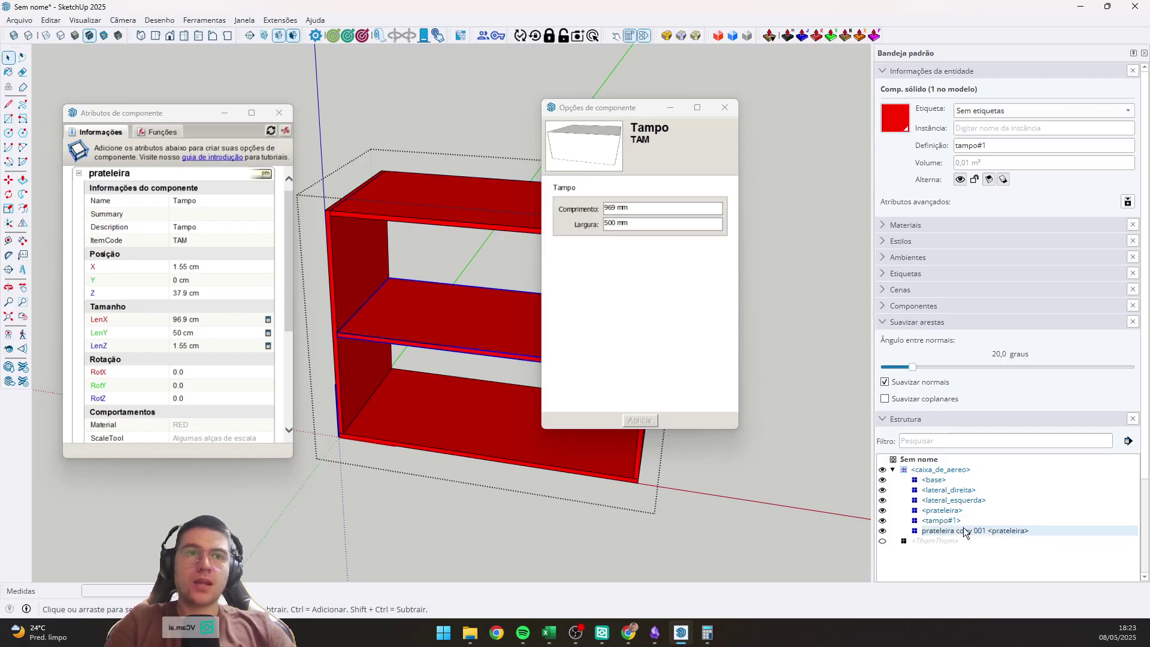
pyautogui.click(938, 521)
pyautogui.click(939, 521)
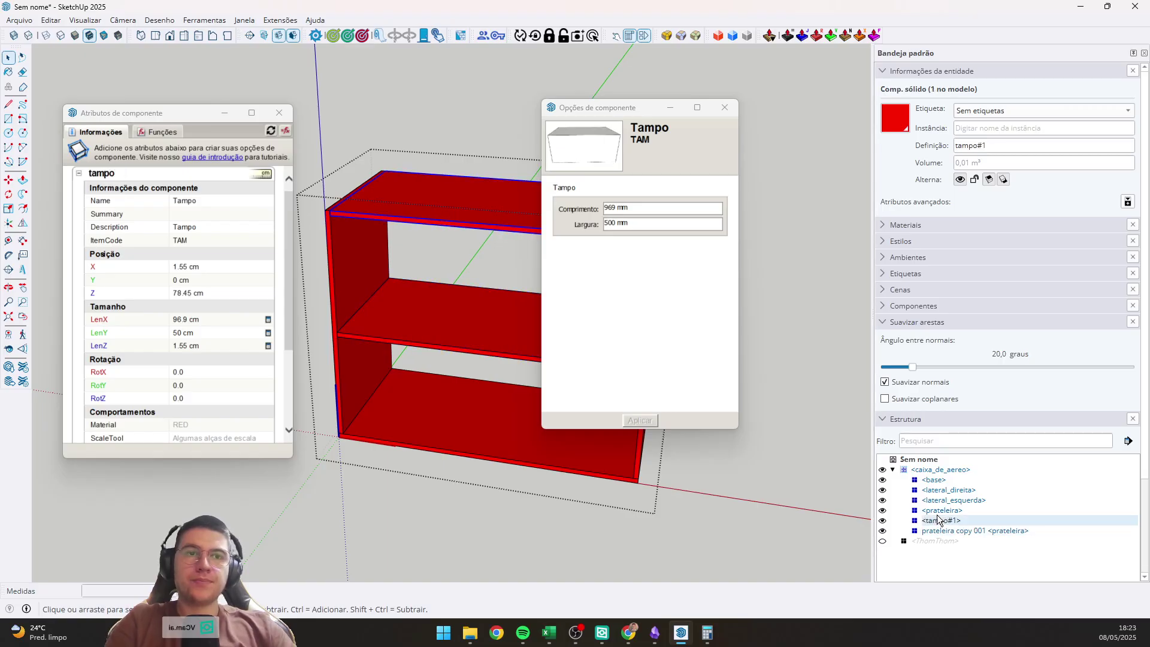
pyautogui.click(941, 510)
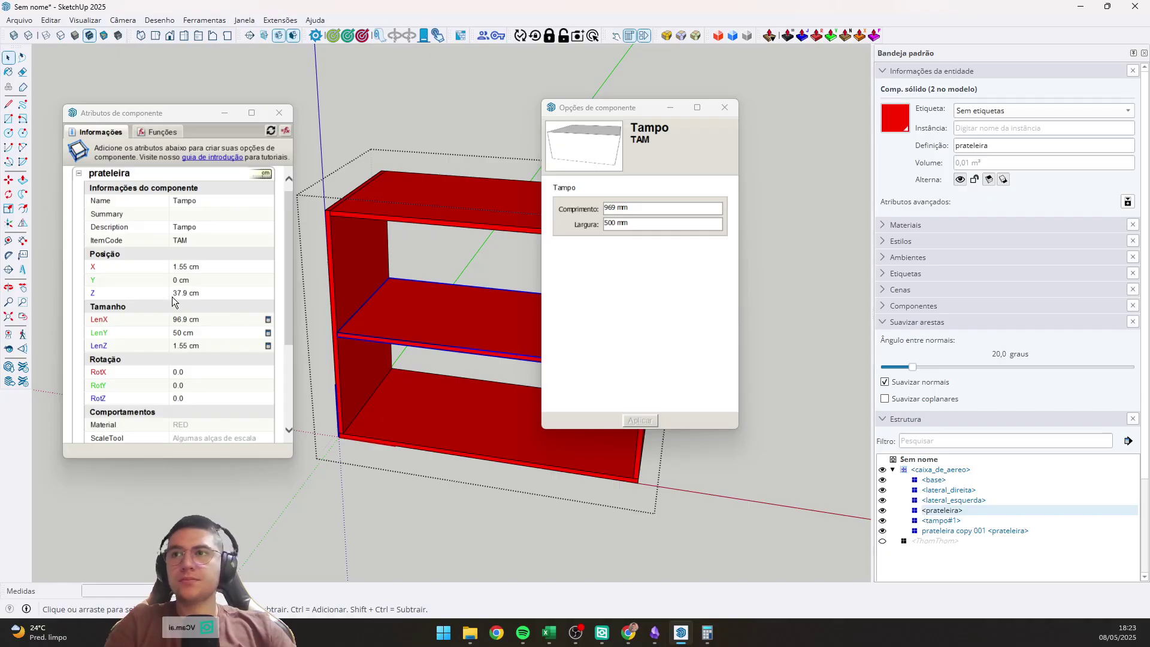
# Enclose the divisor of prateleira's Z formula in parentheses as (parent!quantidadeprateleiras+1).
pyautogui.click(187, 294)
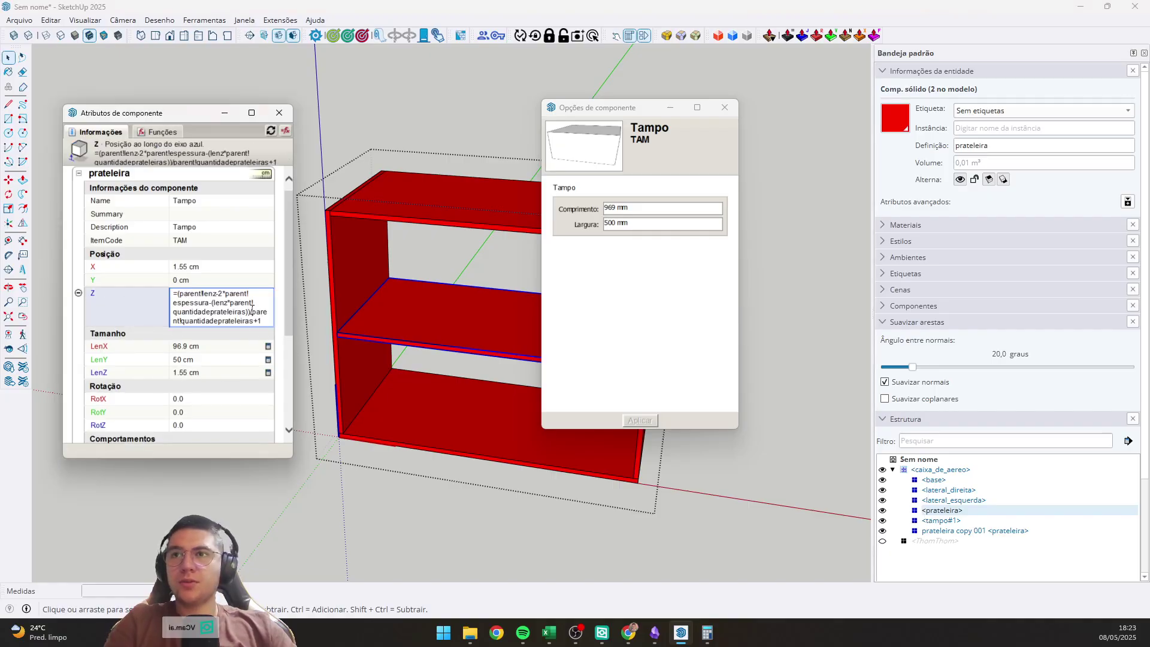
pyautogui.write('(')
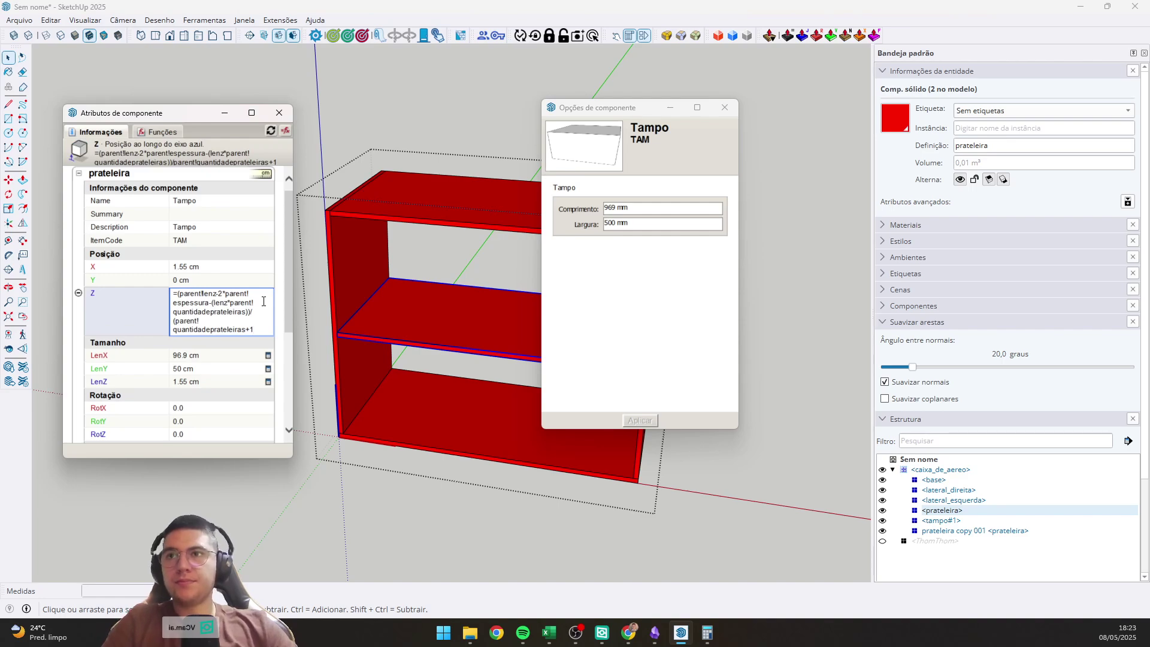
pyautogui.press('Return')
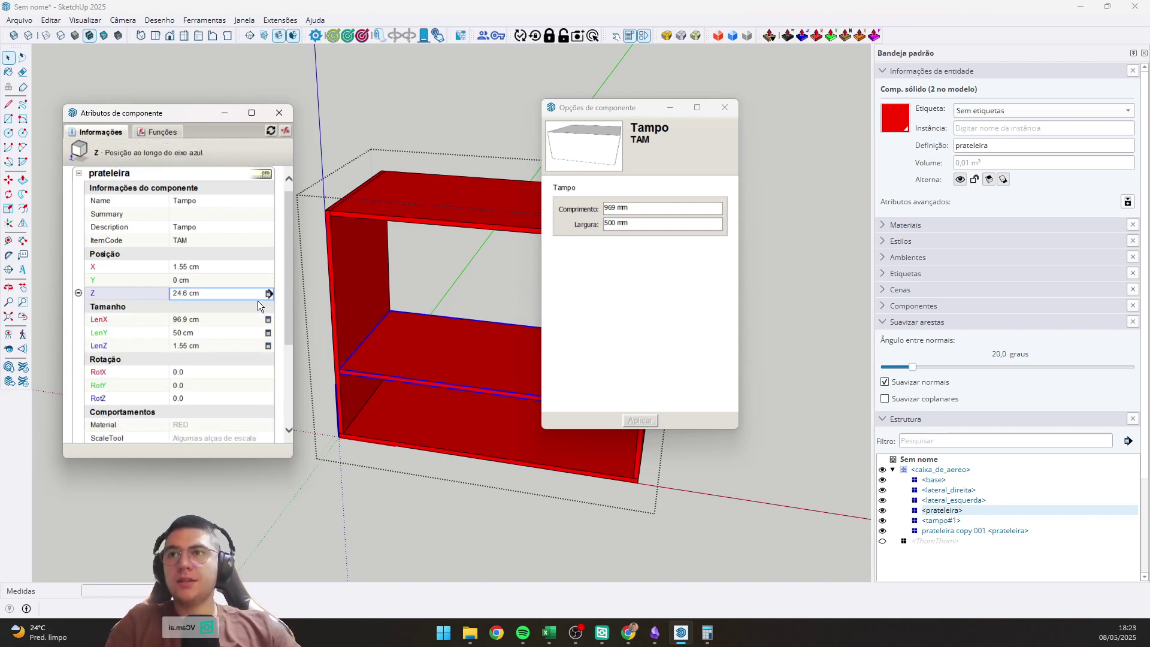
# Append the multiplier *copy+1 to prateleira's Z formula.
pyautogui.click(238, 292)
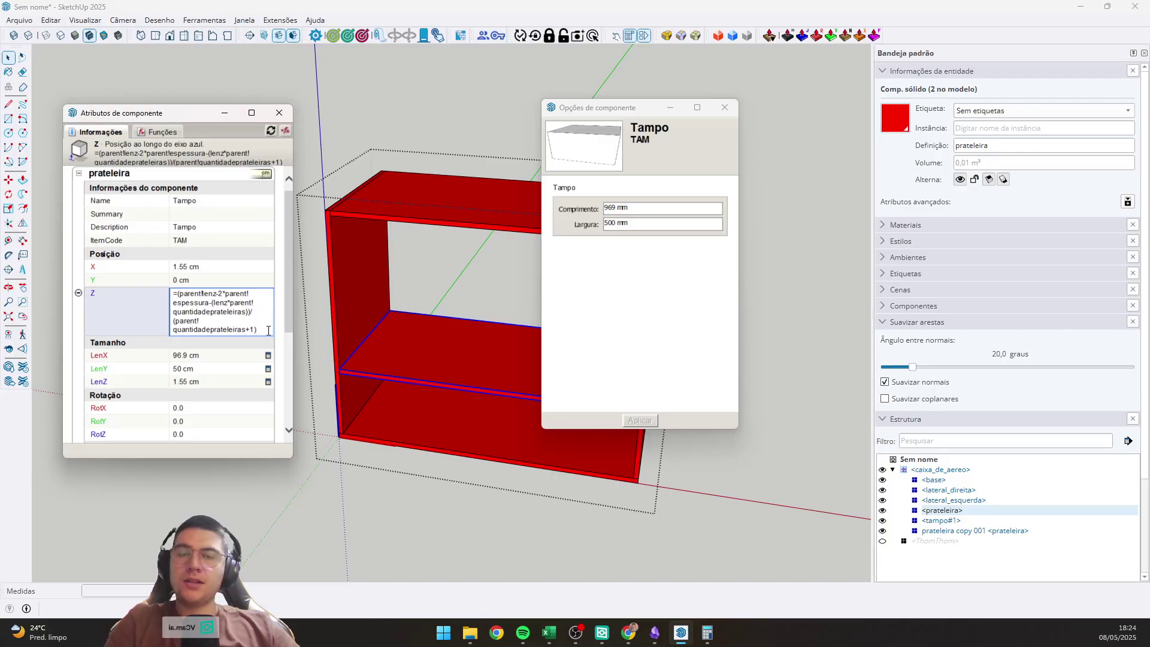
pyautogui.write('*co')
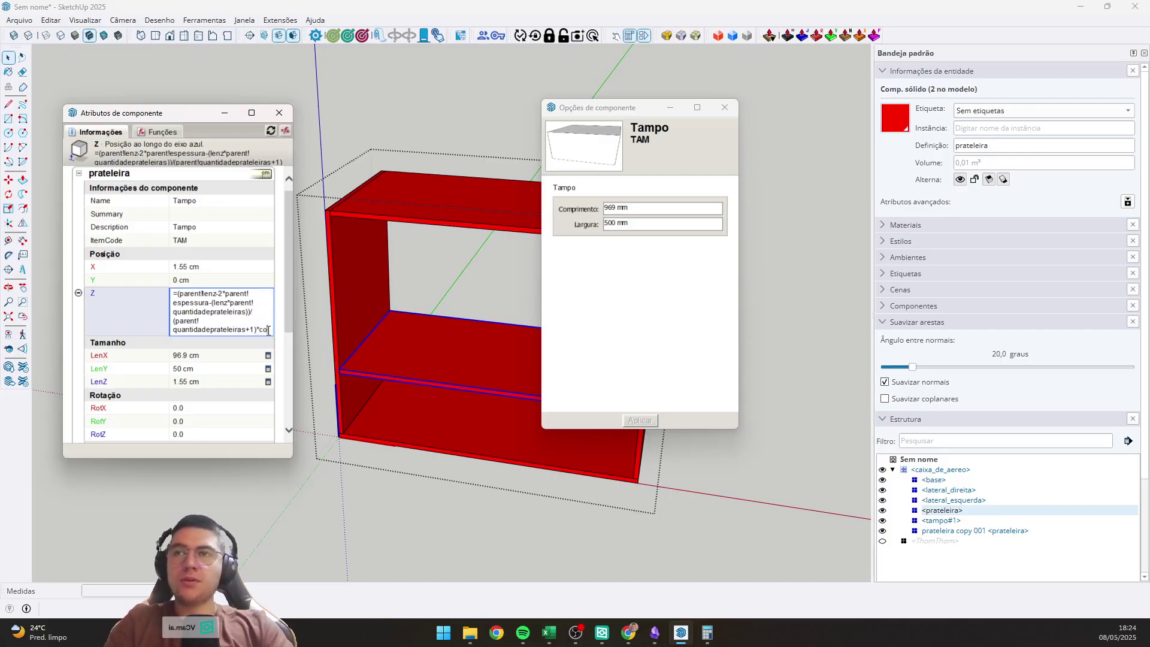
pyautogui.write('py+1')
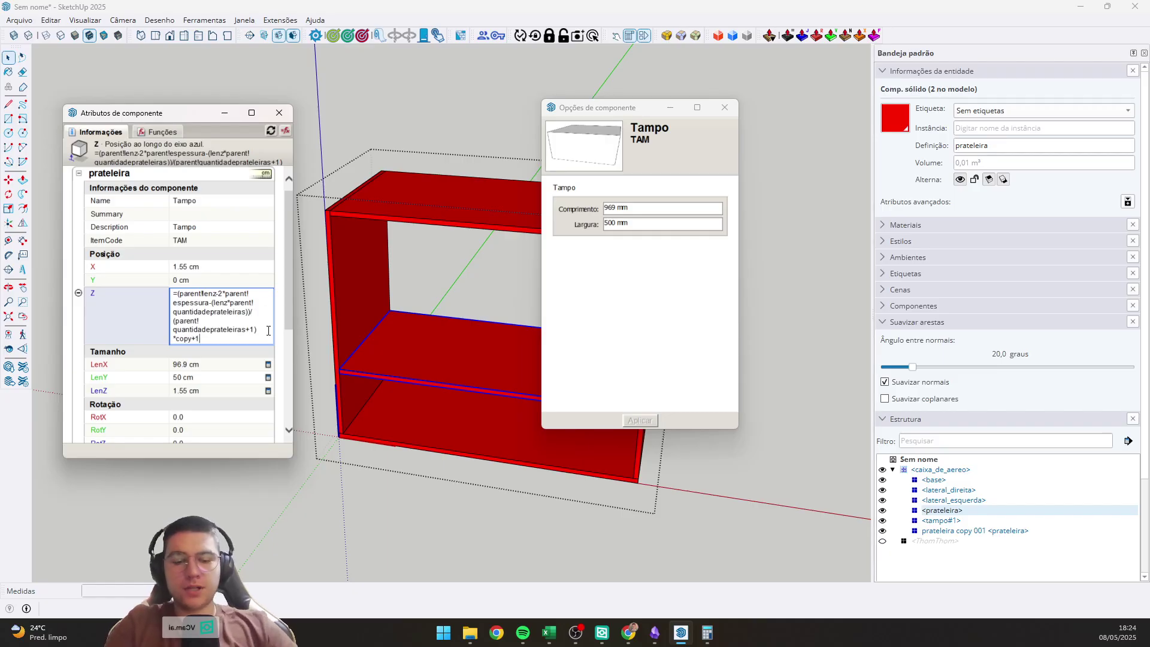
pyautogui.press('Return')
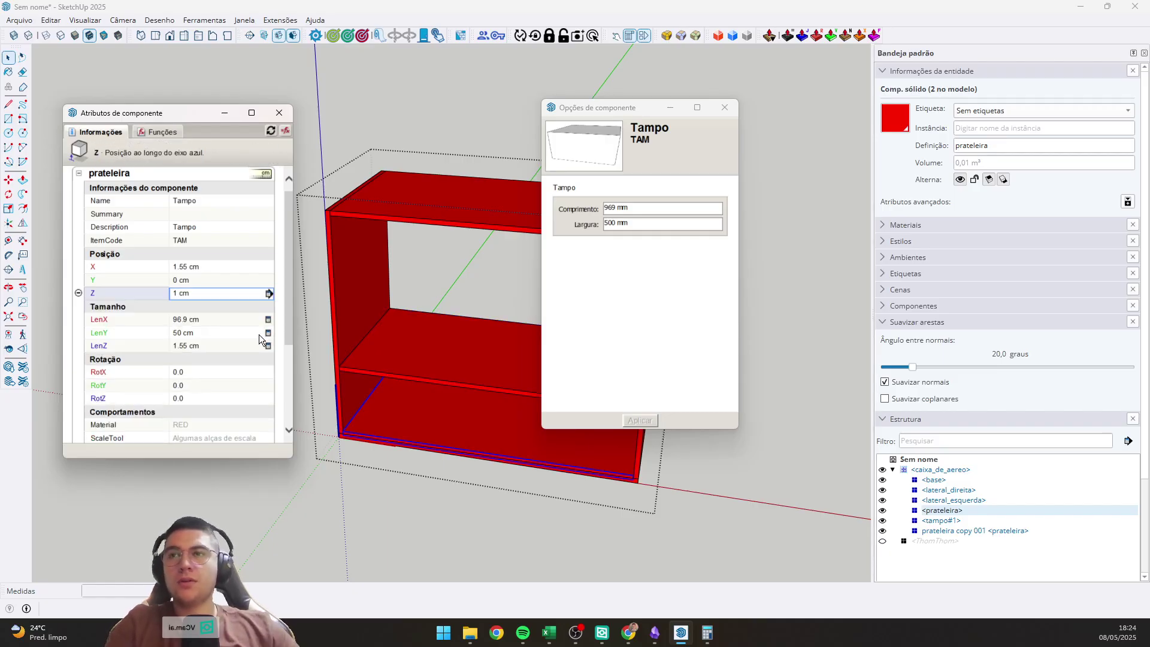
# Enclose the multiplier in prateleira's Z formula in parentheses so that it reads *(copy+1).
pyautogui.click(218, 296)
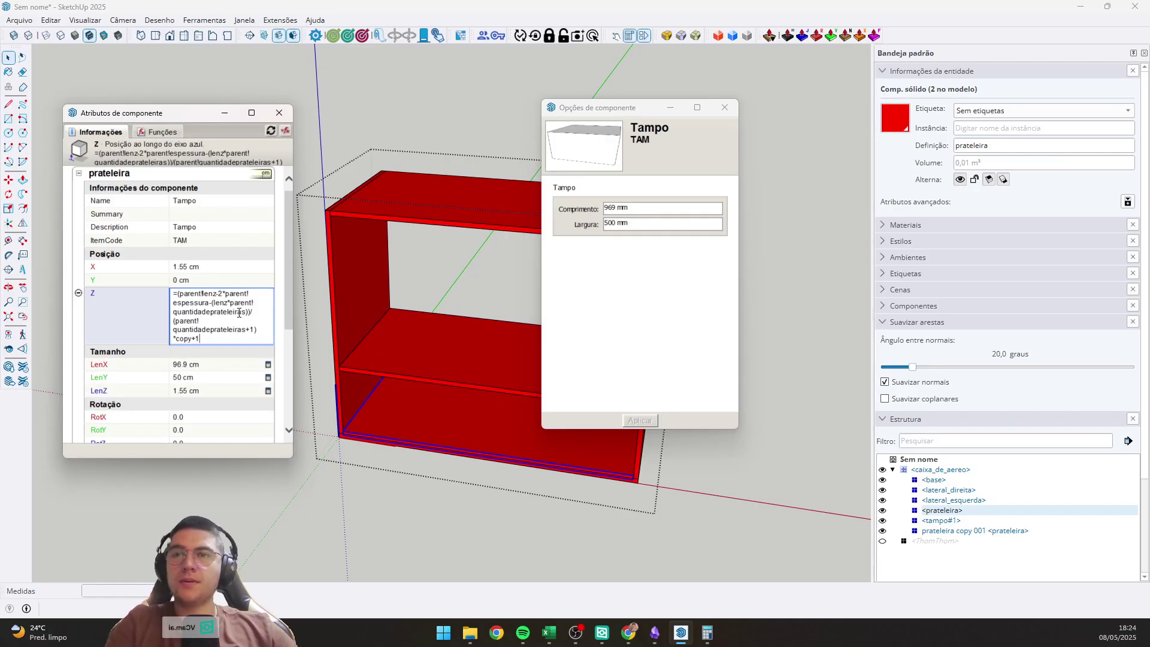
pyautogui.click(176, 339)
pyautogui.write('(')
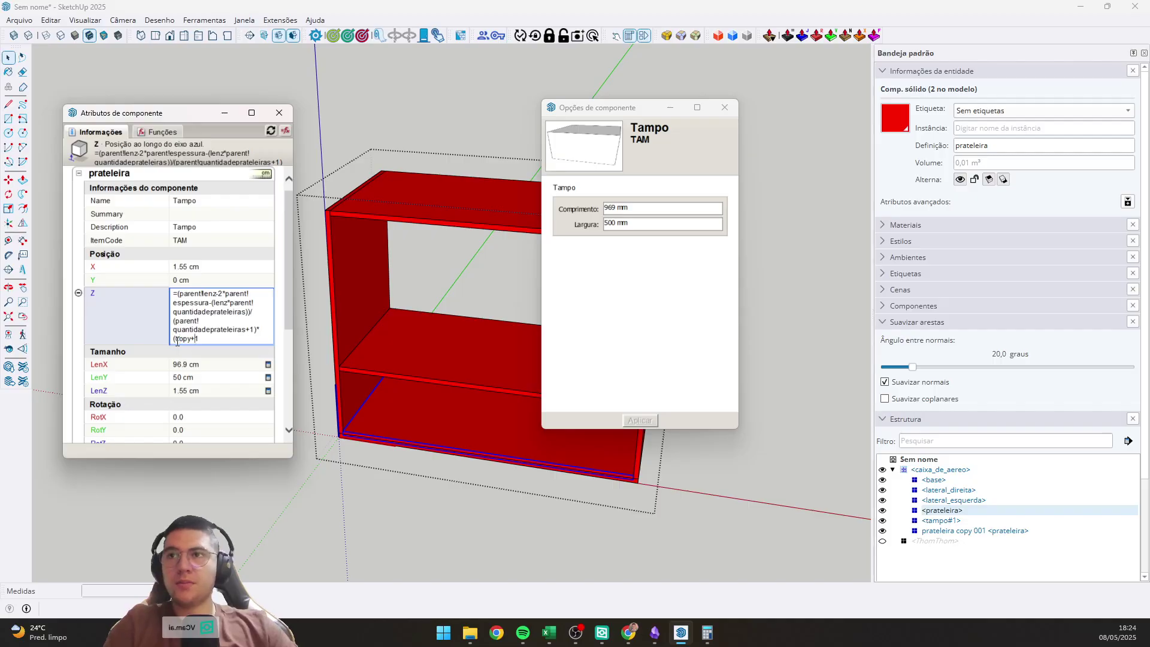
pyautogui.write(')')
pyautogui.press('Return')
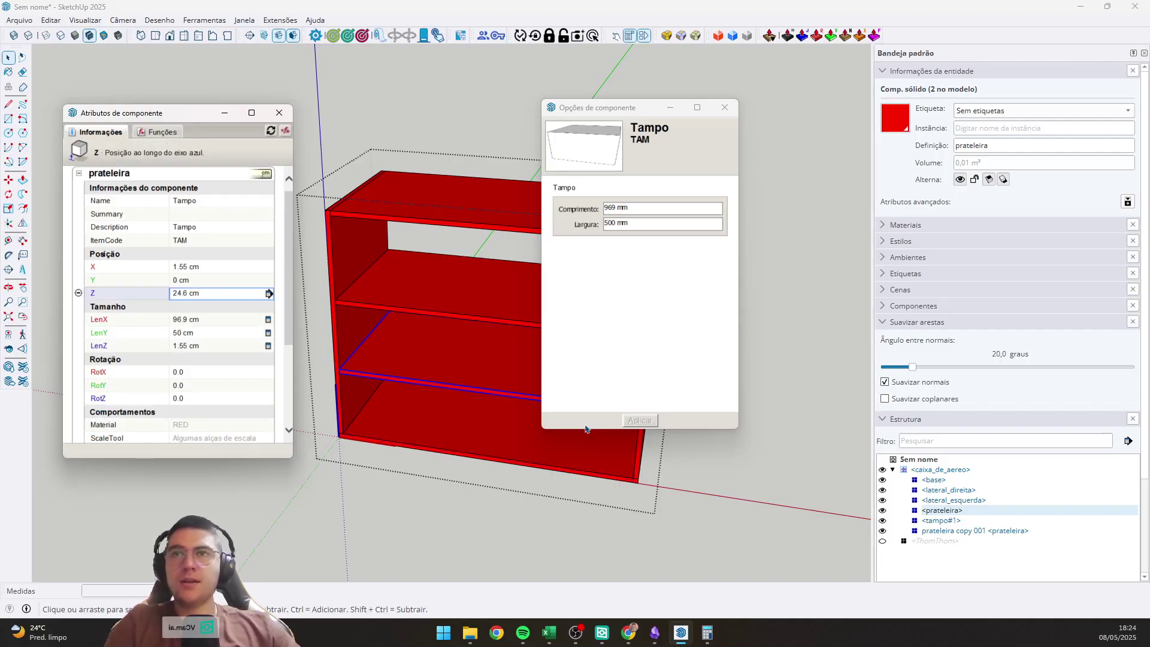
# Close the component attributes and leave the box's editing context.
pyautogui.moveTo(431, 263); pyautogui.dragTo(384, 266, button='middle')
pyautogui.click(279, 112)
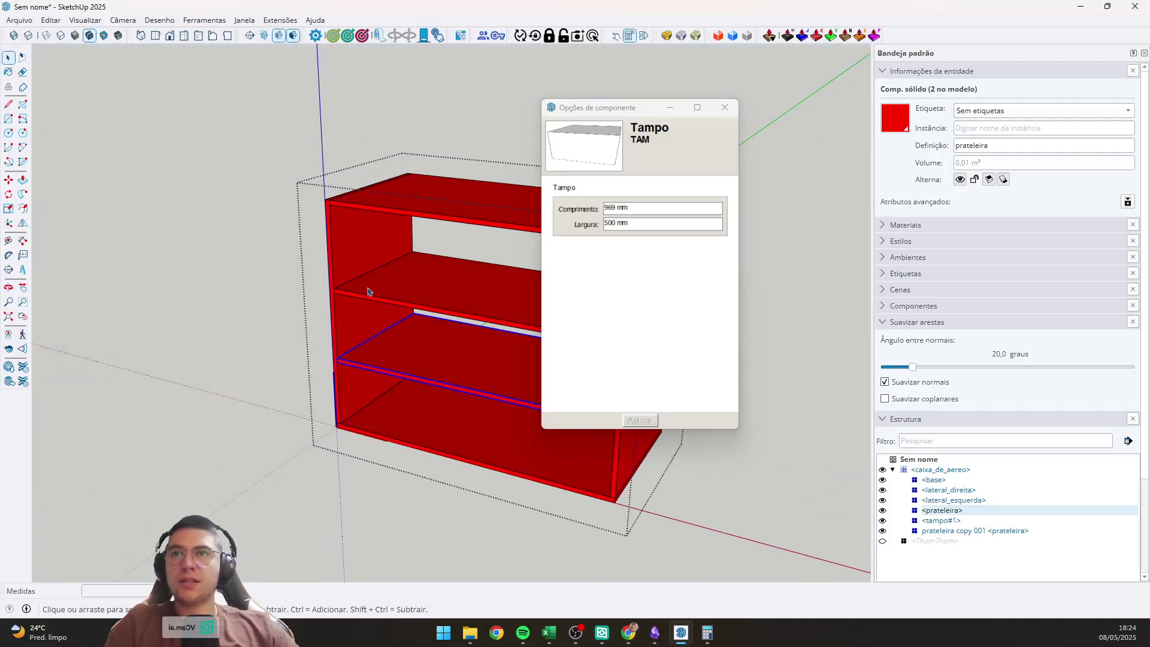
pyautogui.scroll(-1, 371, 297)
pyautogui.press('Escape')
# Measure the clear gap between the lower shelf and the base with the Tape Measure.
pyautogui.scroll(4, 385, 323)
pyautogui.press('t')
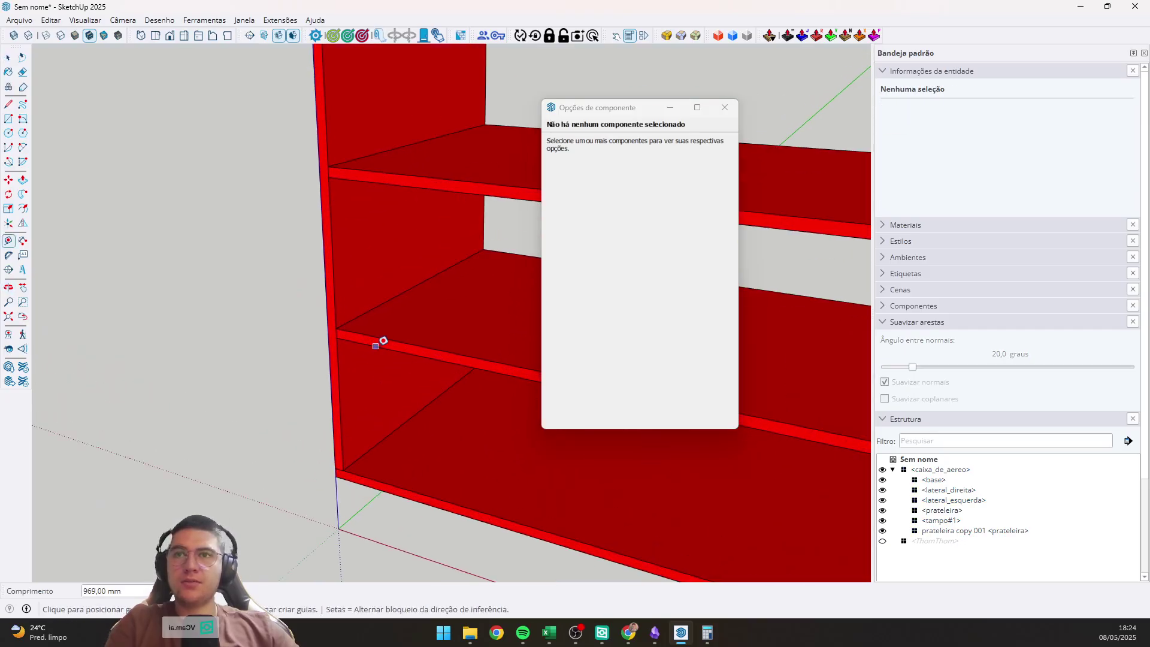
pyautogui.click(375, 346)
pyautogui.press('Escape')
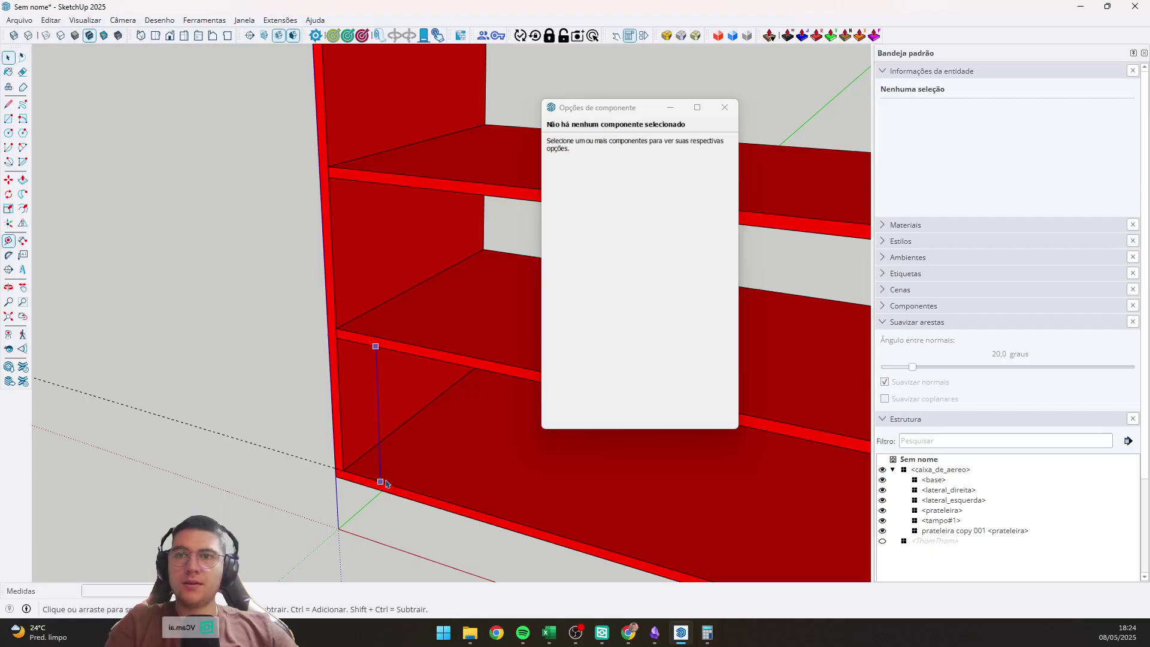
pyautogui.scroll(-2, 381, 353)
# Measure the gap between the two shelves and the gap between the upper shelf and the top panel.
pyautogui.click(376, 363)
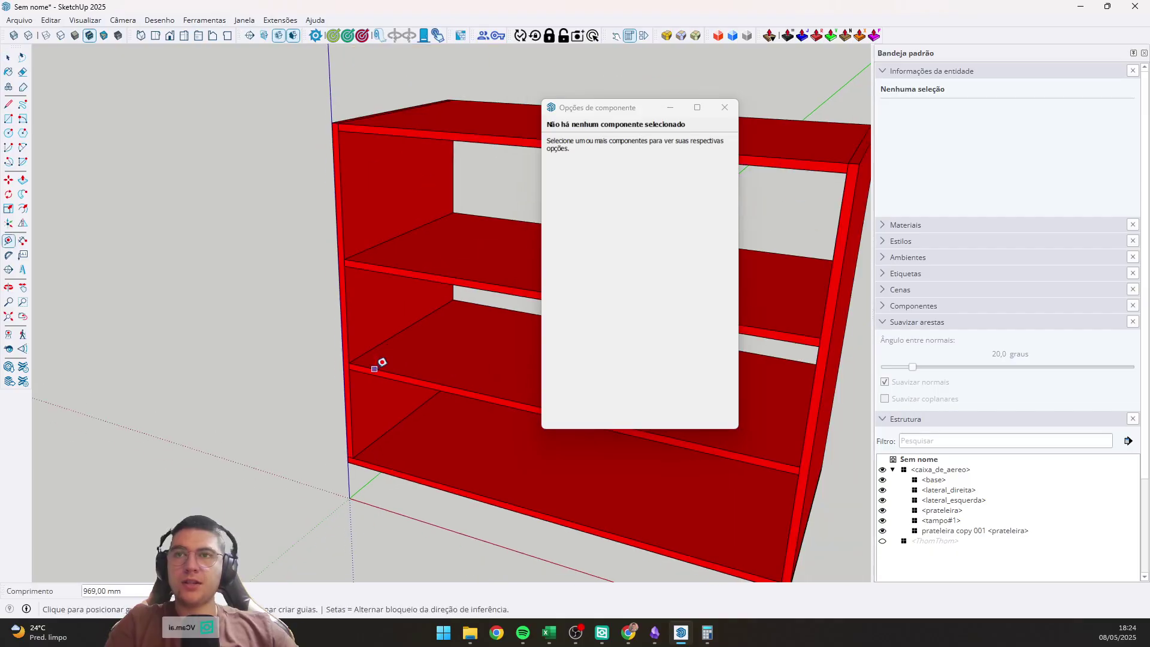
pyautogui.press('space')
pyautogui.press('t')
pyautogui.click(367, 263)
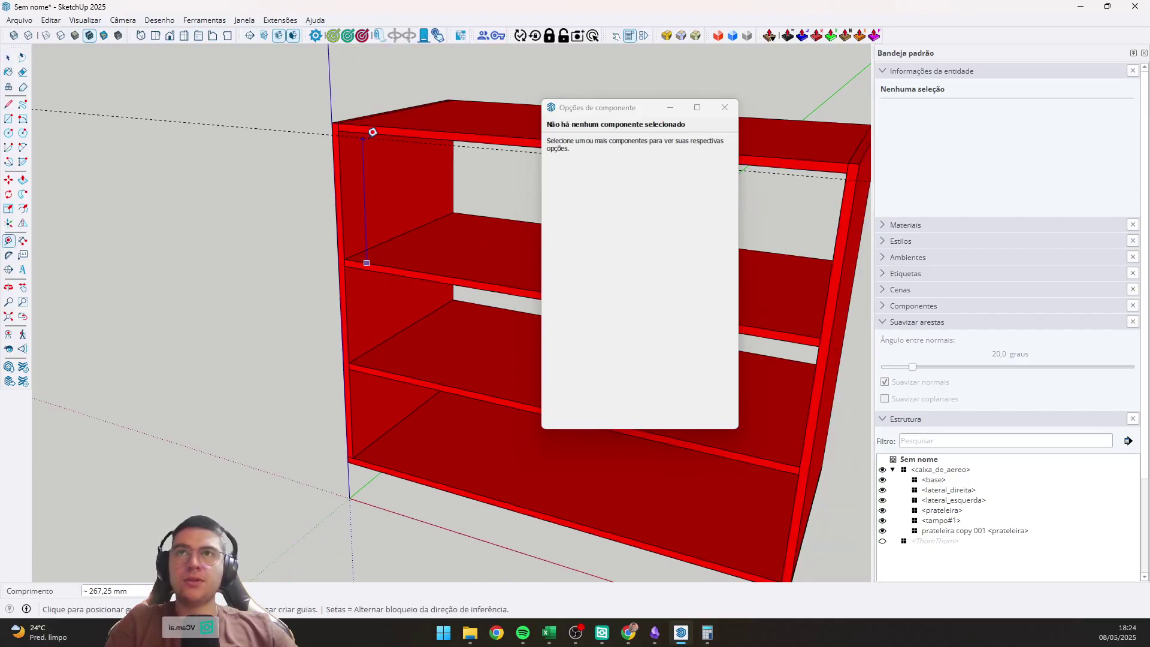
pyautogui.press('Escape')
pyautogui.scroll(-2, 377, 128)
pyautogui.press('space')
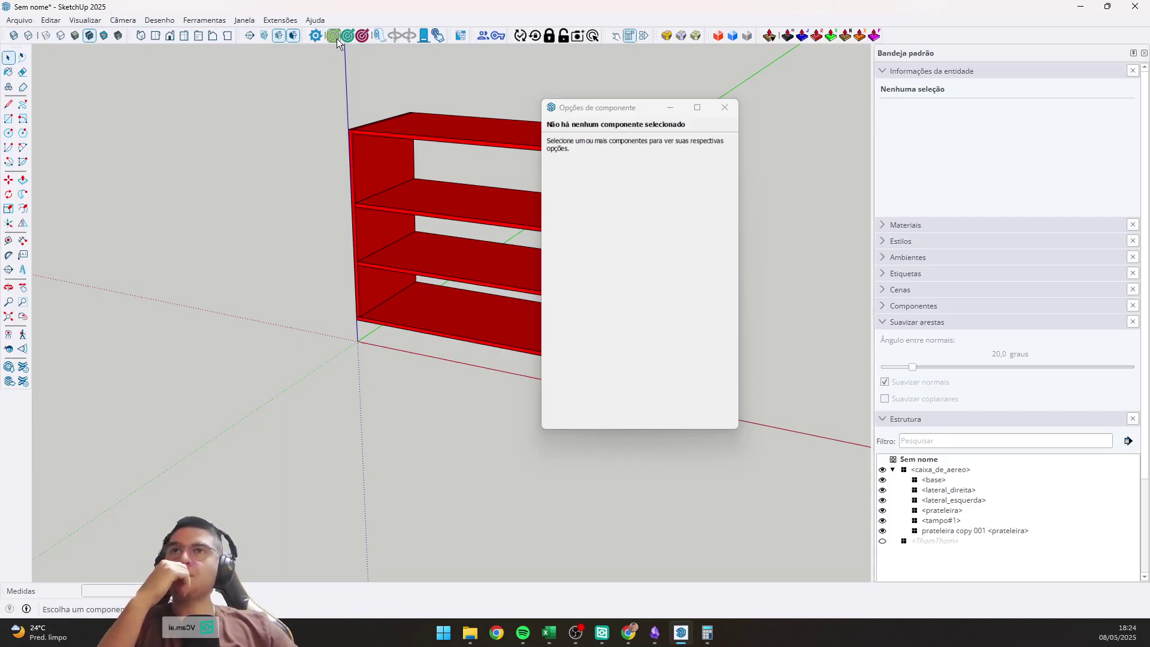
# Inspect the Z formula of prateleira, the lower shelf inside the box, in its component attributes and re-apply it.
pyautogui.doubleClick(429, 200)
pyautogui.click(429, 200)
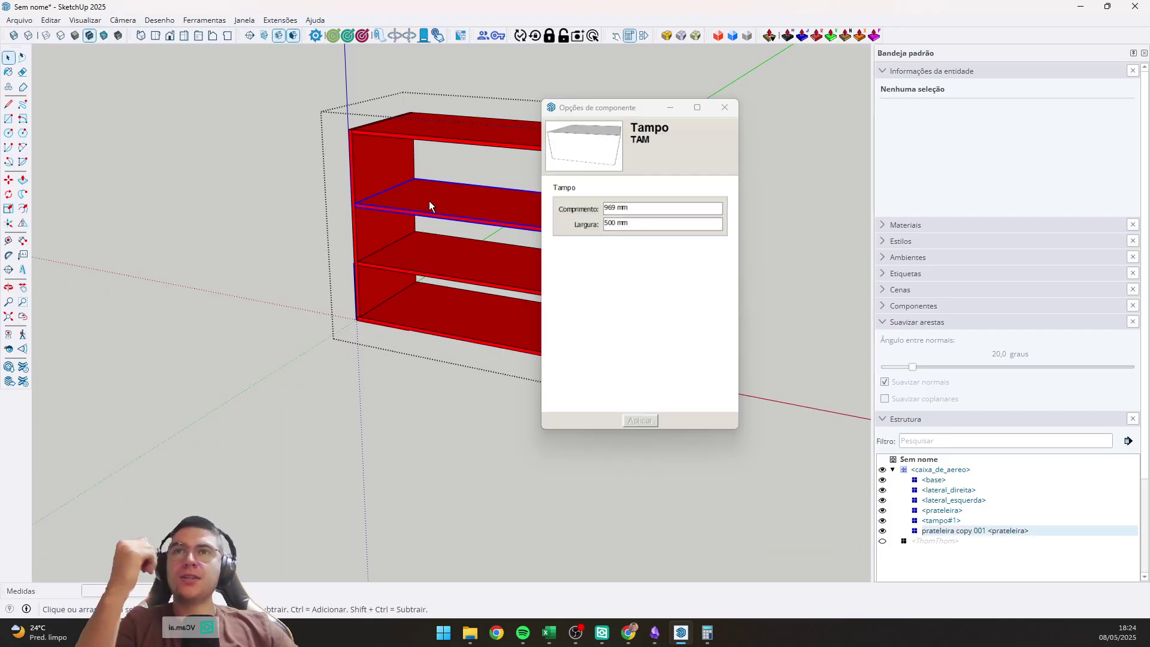
pyautogui.click(422, 250)
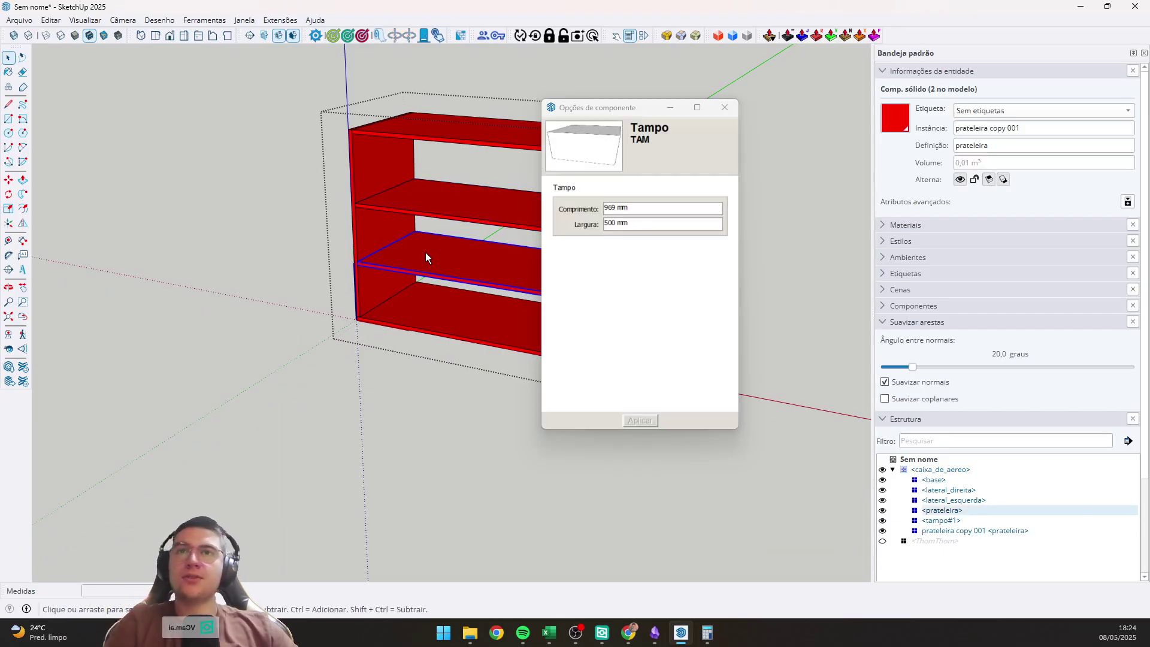
pyautogui.click(643, 35)
pyautogui.click(185, 301)
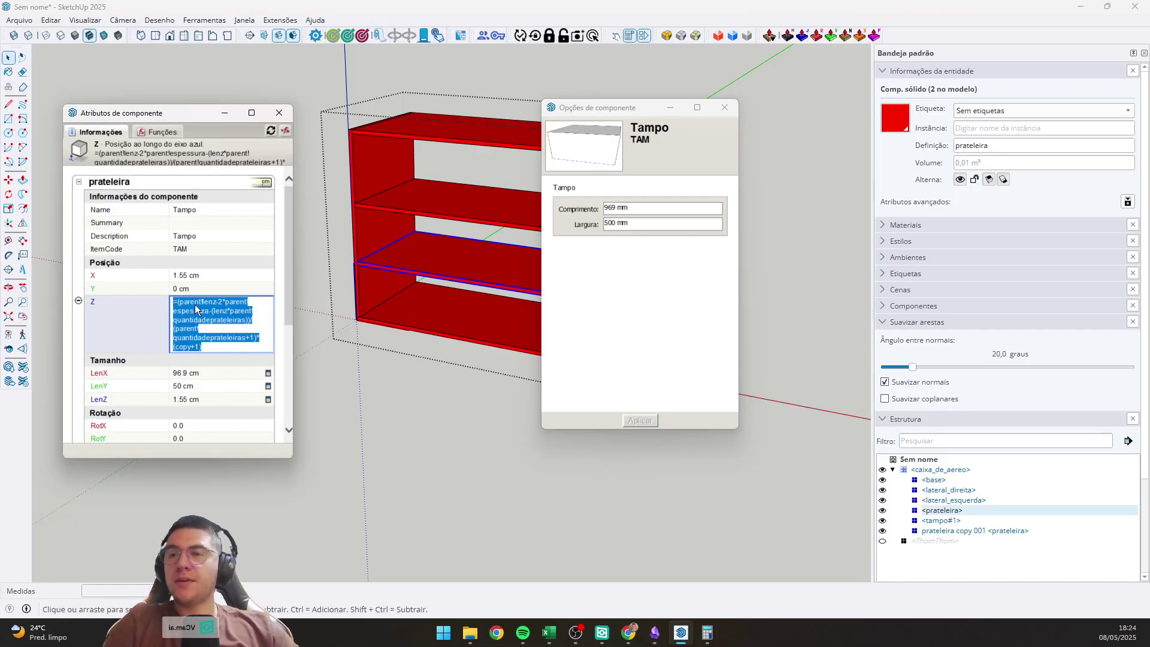
pyautogui.click(232, 318)
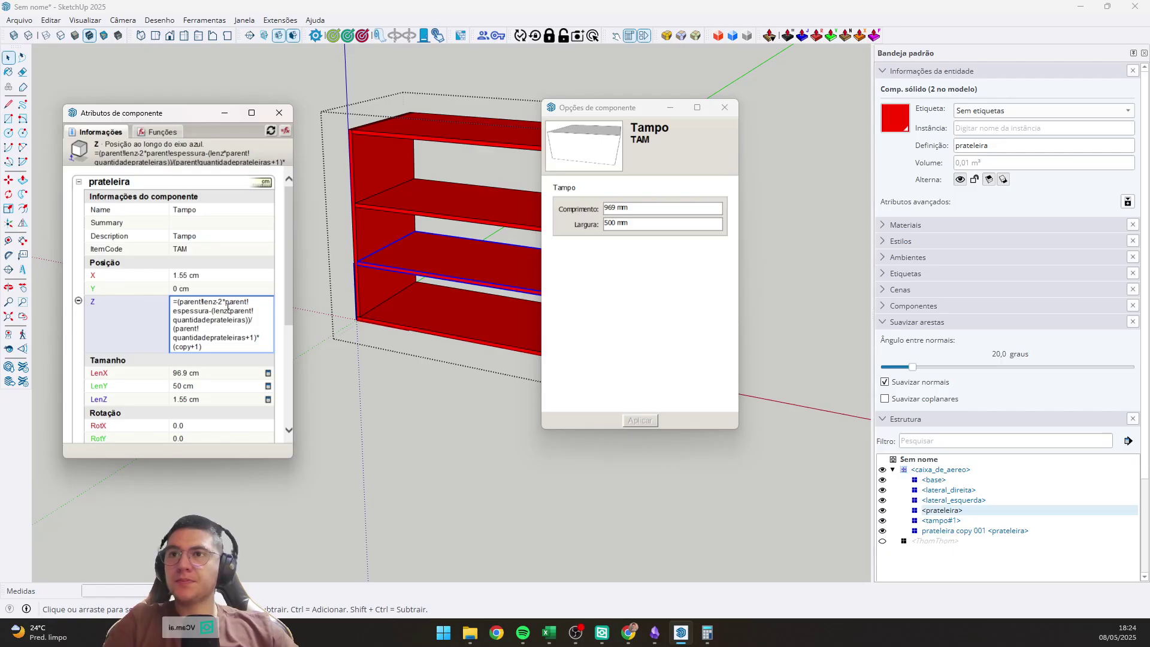
pyautogui.scroll(-3, 240, 336)
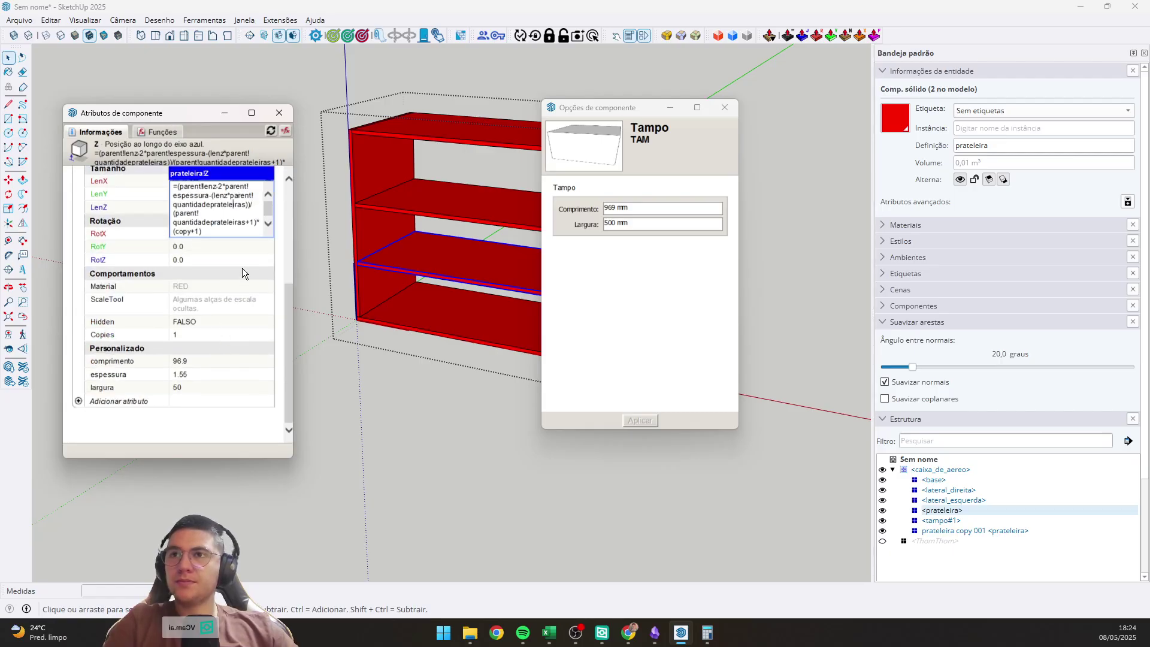
pyautogui.scroll(2, 244, 269)
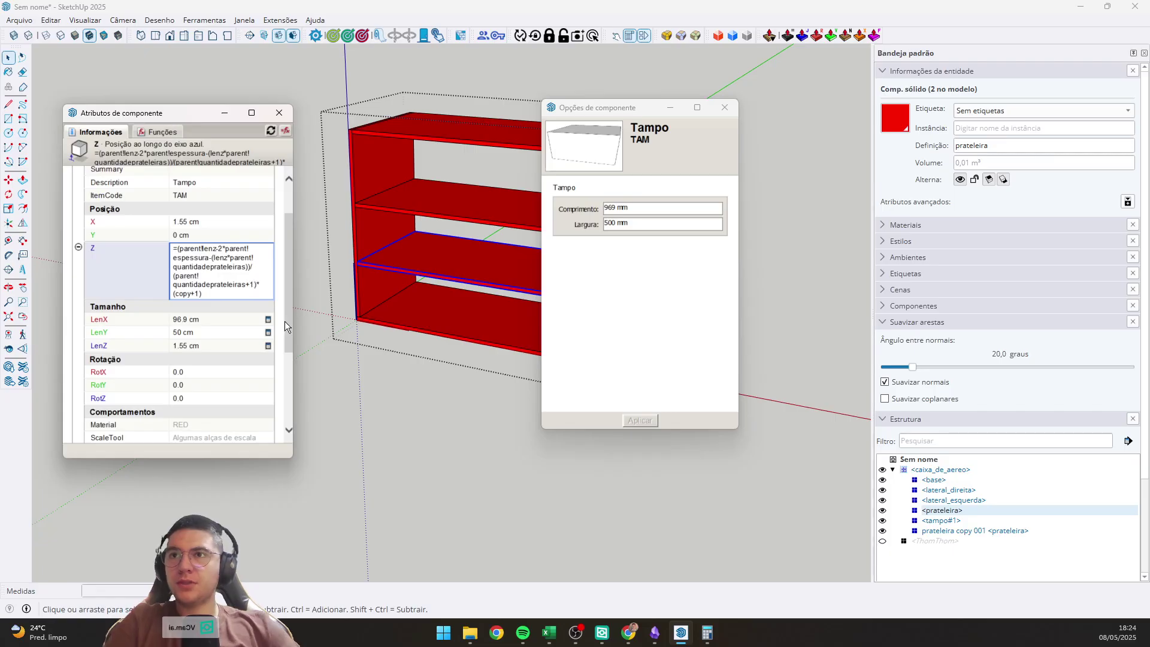
pyautogui.press('Return')
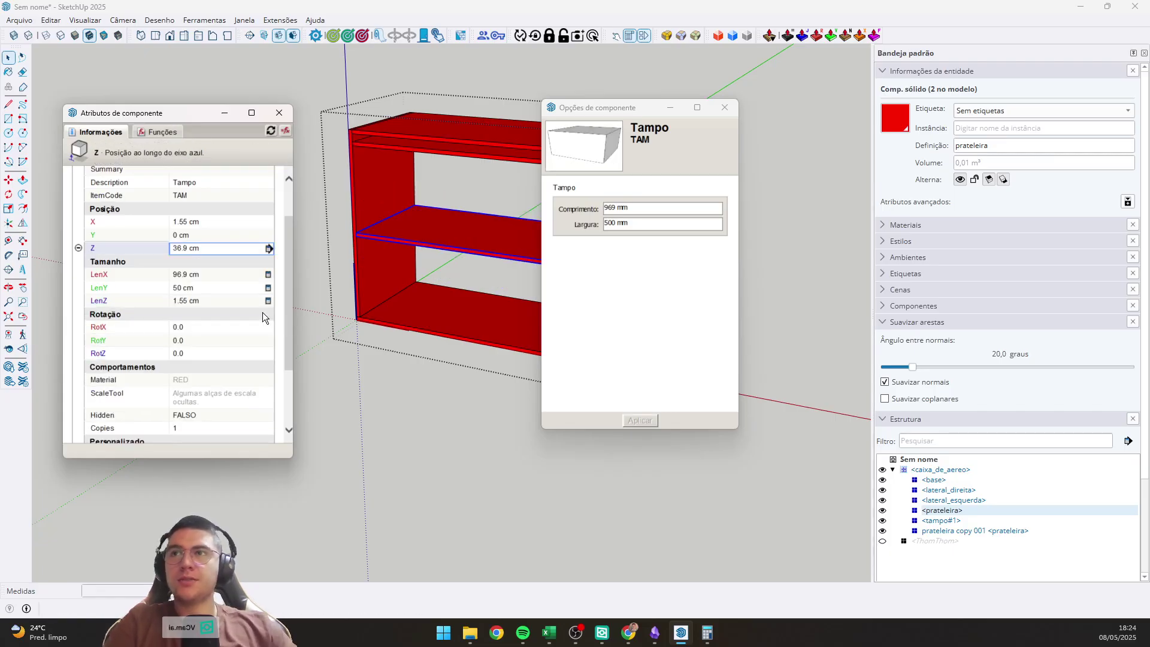
# Review prateleira's Z formula, focusing on the closing term +((copy+1)*lenz).
pyautogui.click(232, 250)
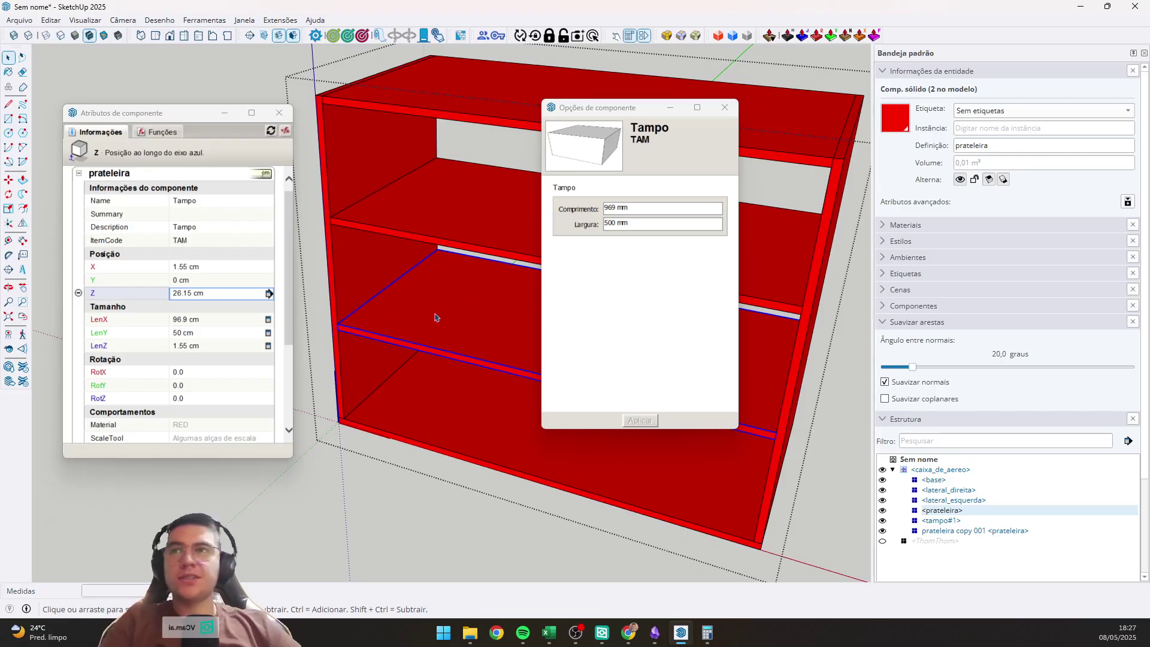
pyautogui.click(182, 291)
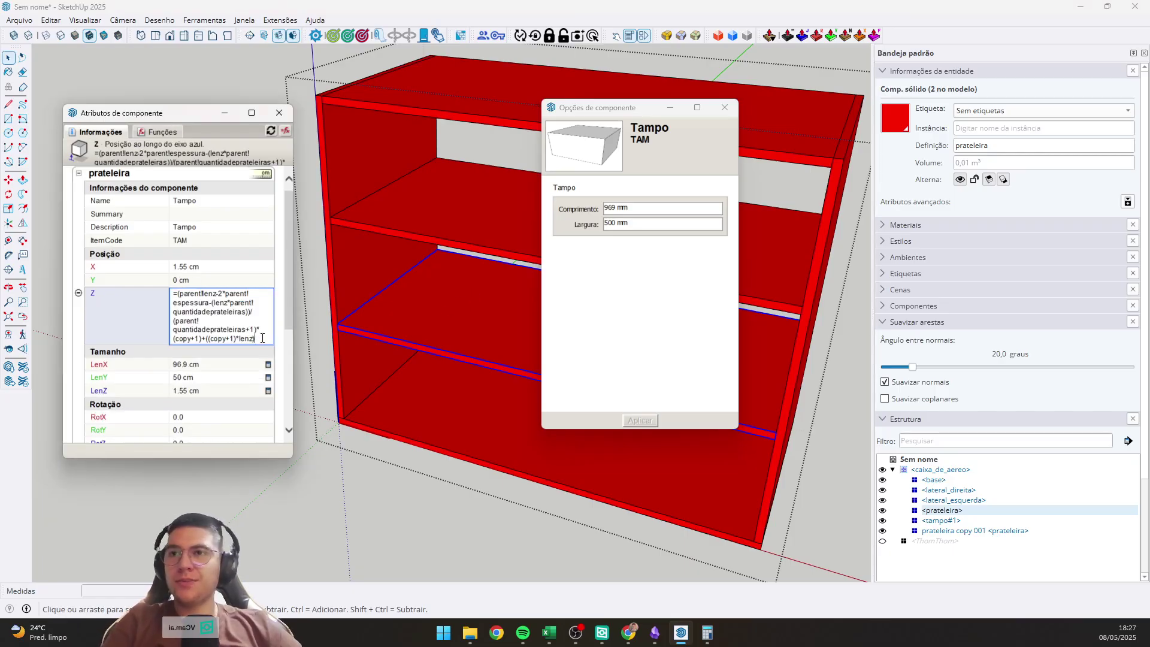
pyautogui.moveTo(262, 338); pyautogui.dragTo(174, 329)
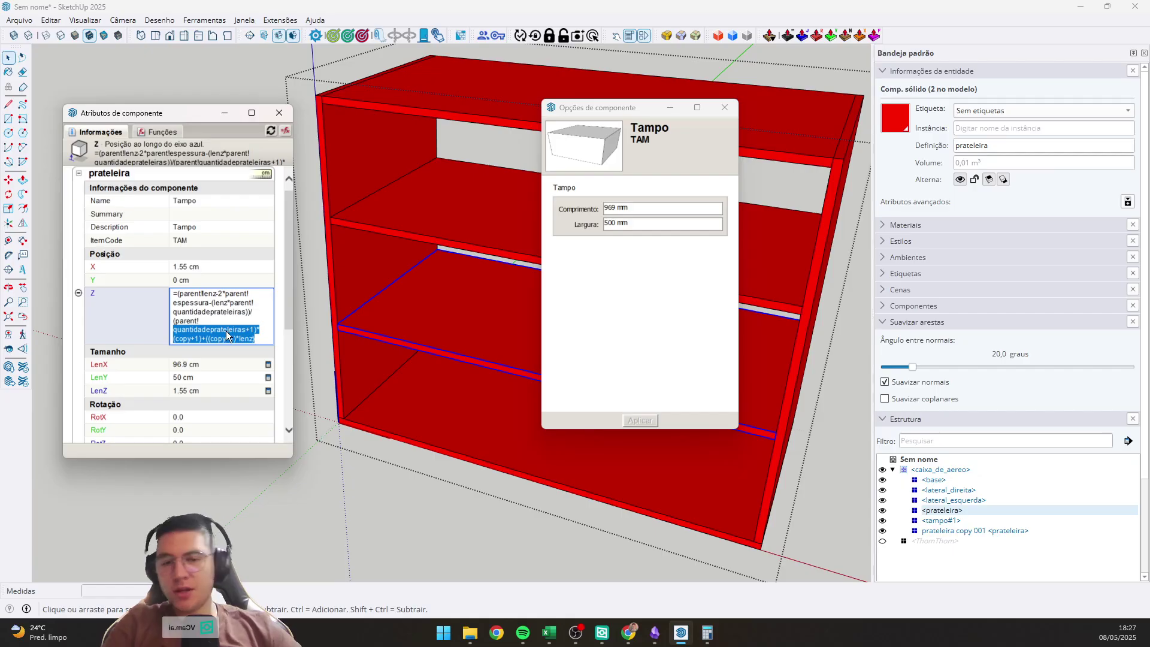
pyautogui.click(208, 331)
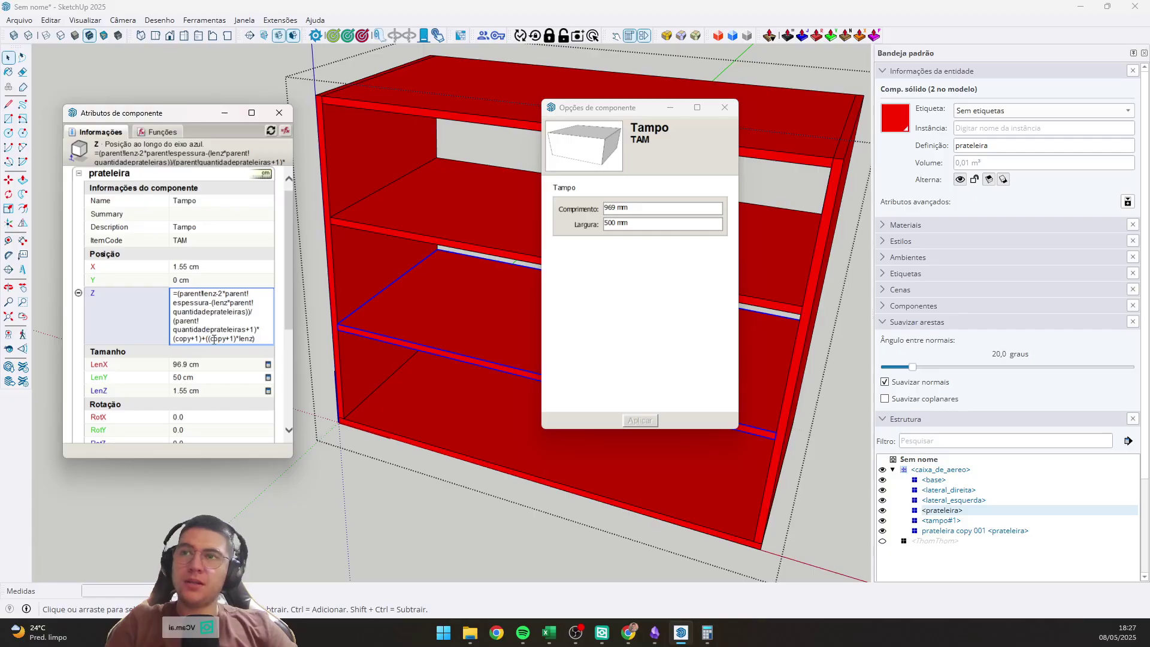
pyautogui.moveTo(201, 340); pyautogui.dragTo(238, 338)
pyautogui.click(235, 338)
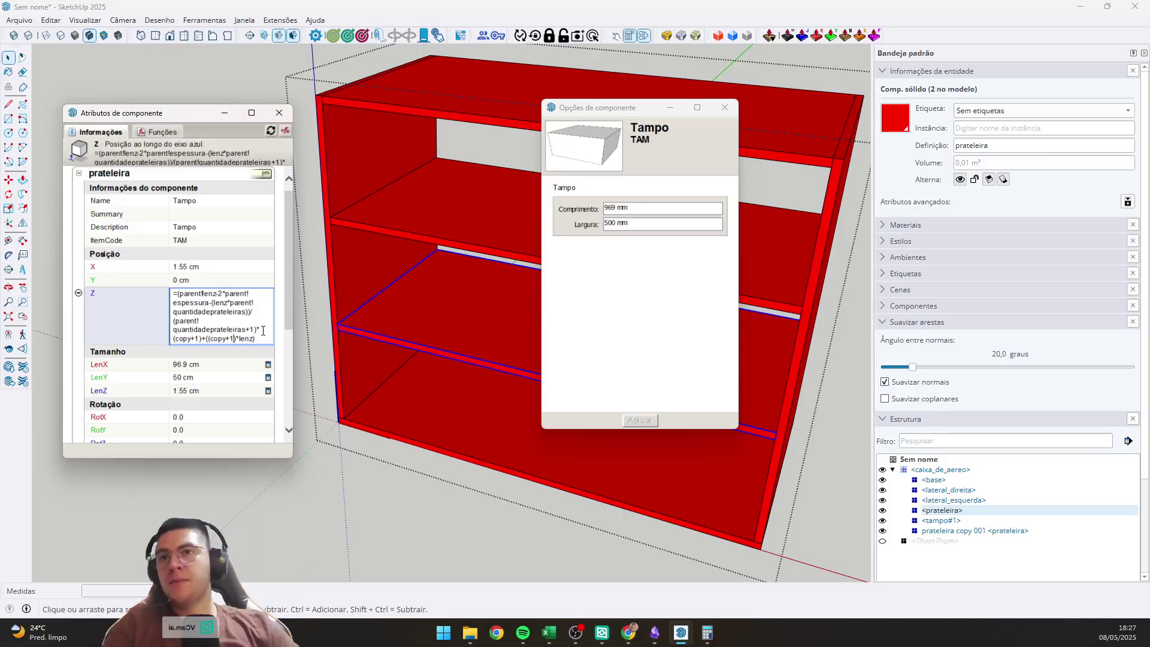
pyautogui.moveTo(254, 338); pyautogui.dragTo(237, 339)
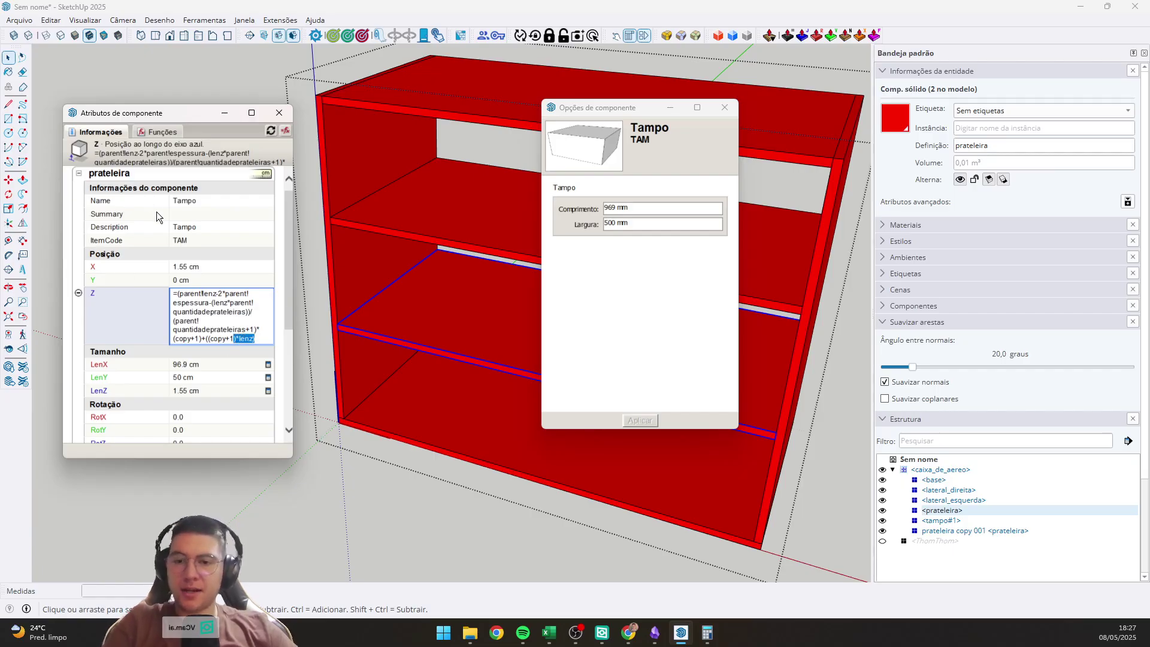
# Test the caixa_de_aereo box with Quantidade Prateleiras set to 5 and to 3.
pyautogui.scroll(-3, 350, 285)
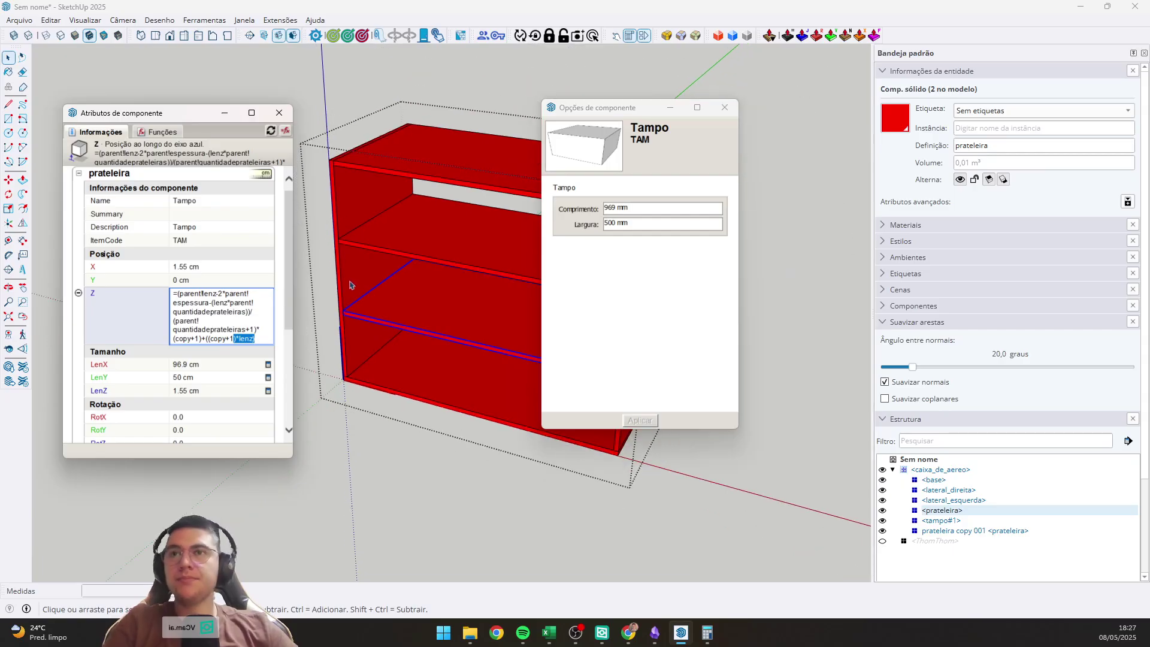
pyautogui.scroll(-3, 350, 285)
pyautogui.click(405, 296)
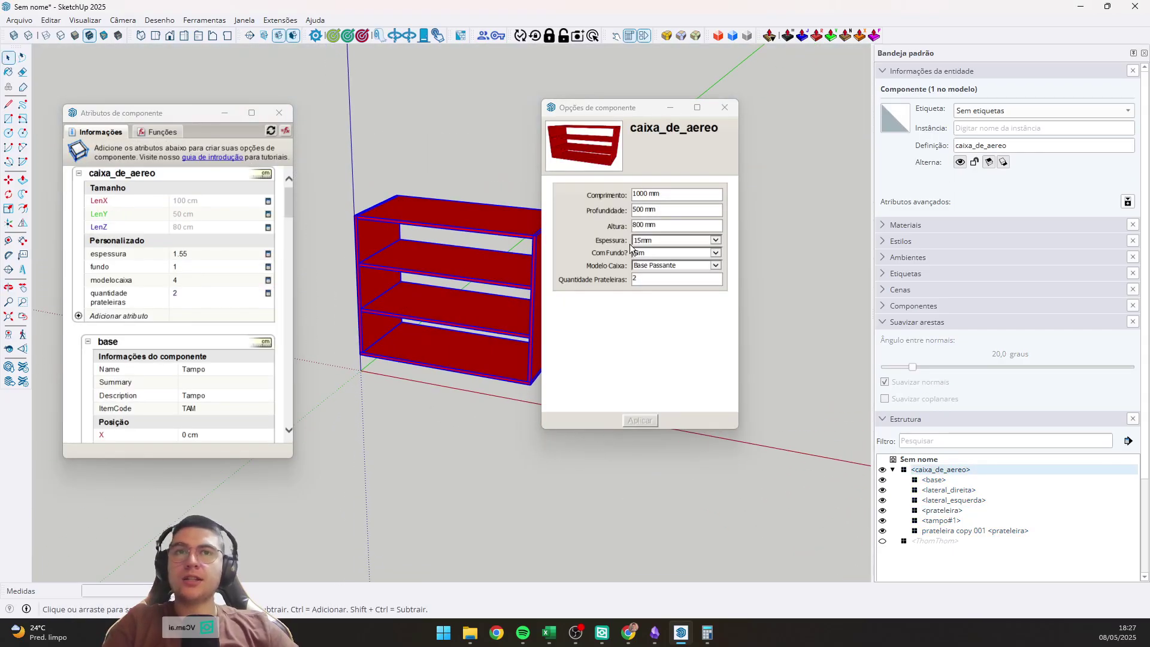
pyautogui.write('5')
pyautogui.press('Return')
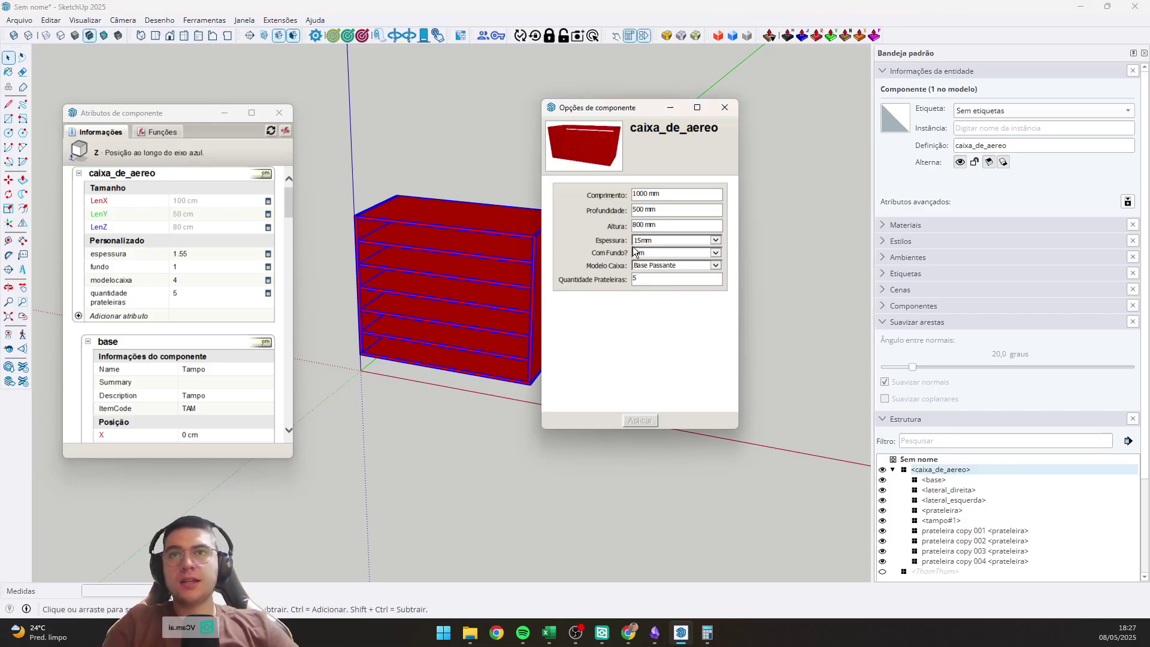
pyautogui.doubleClick(662, 279)
pyautogui.write('3')
pyautogui.press('Return')
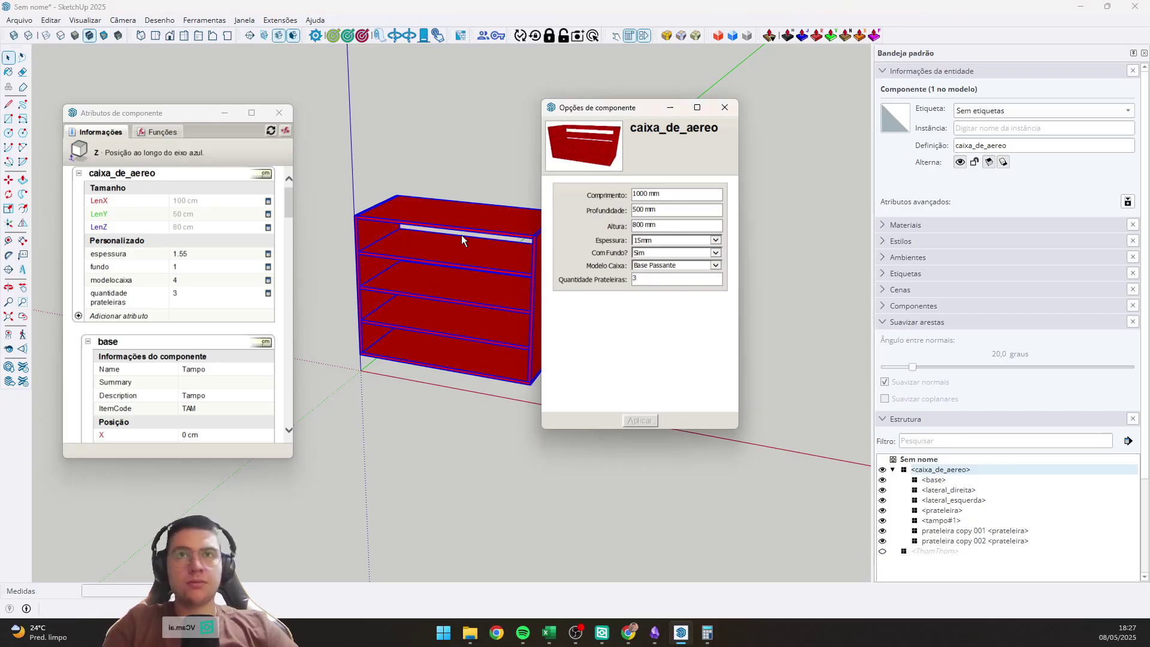
# Set the box's Quantidade Prateleiras to 1 and check the shelf's position.
pyautogui.press('BackSpace')
pyautogui.write('1')
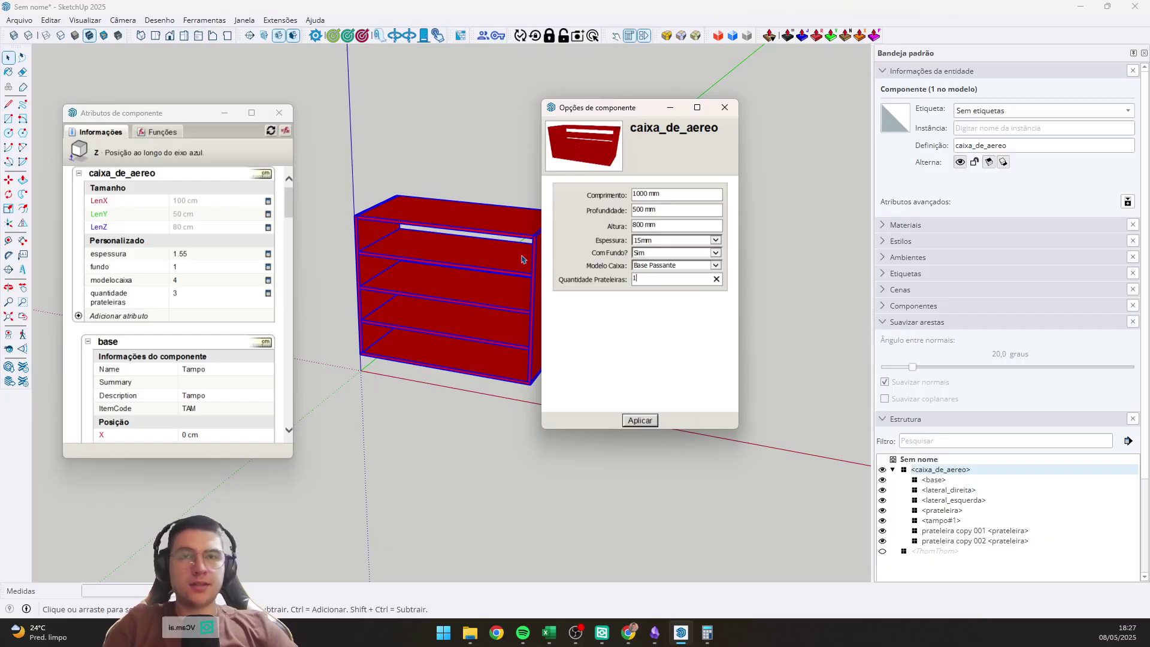
pyautogui.press('Return')
pyautogui.scroll(5, 455, 309)
pyautogui.moveTo(465, 290); pyautogui.dragTo(442, 308, button='middle')
pyautogui.scroll(-3, 435, 296)
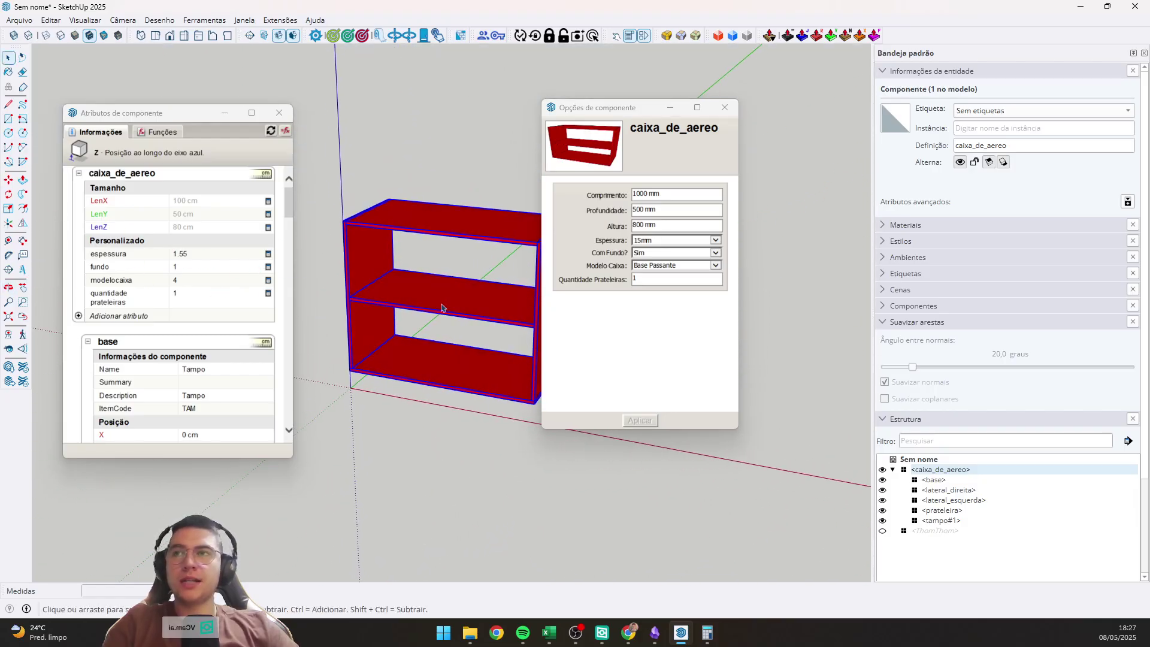
# Inside the box, copy the base panel from its rear lower corner with an offset of about 79 mm.
pyautogui.doubleClick(405, 358)
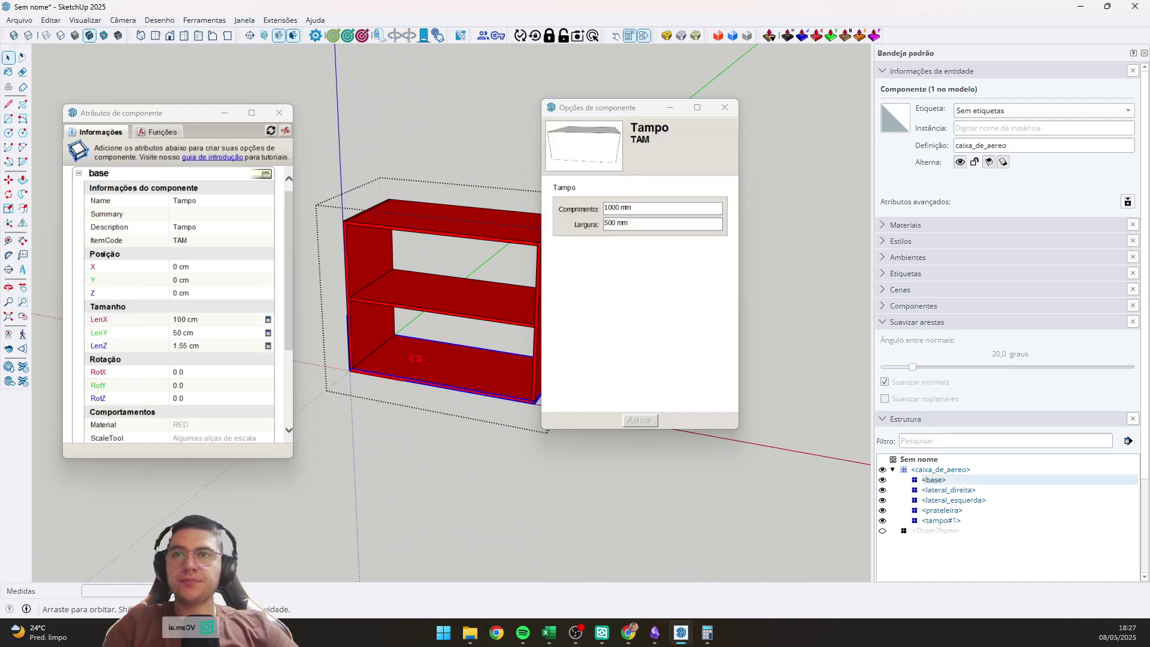
pyautogui.moveTo(415, 359); pyautogui.dragTo(376, 406, button='middle')
pyautogui.press('q')
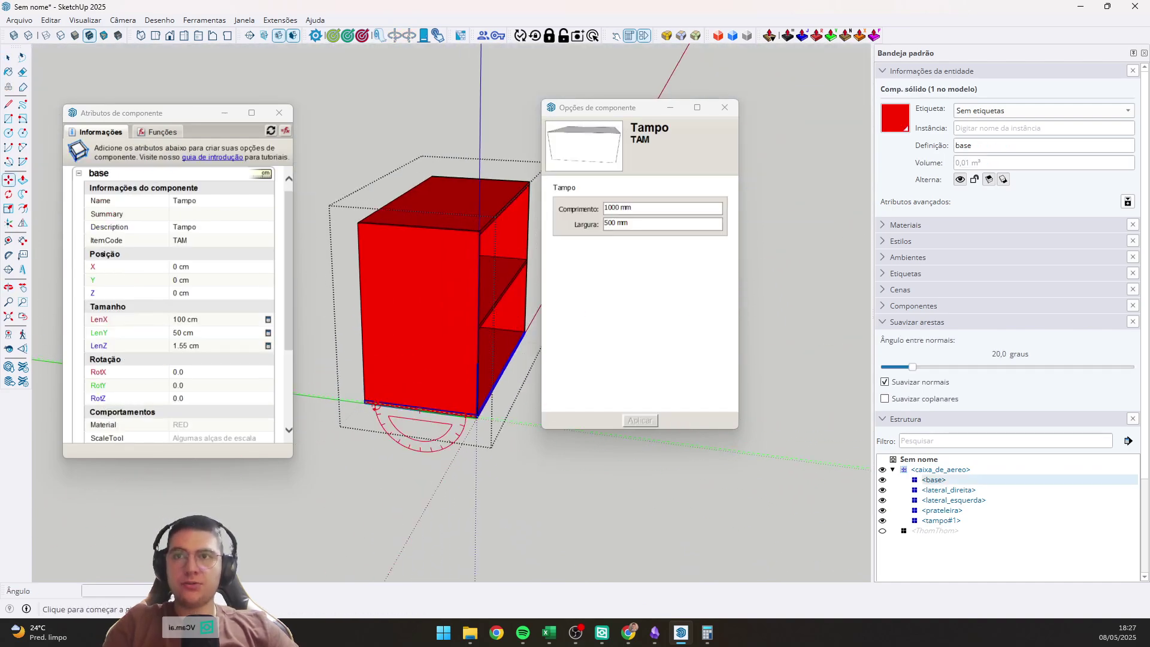
pyautogui.scroll(2, 376, 406)
pyautogui.press('m')
pyautogui.scroll(2, 361, 405)
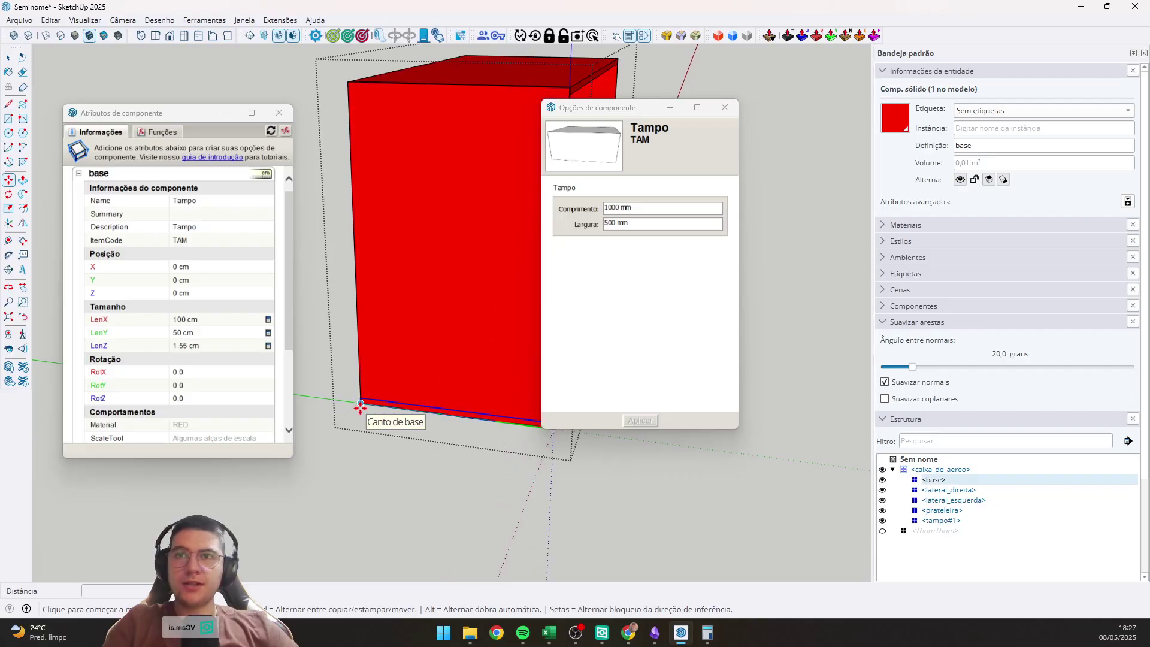
pyautogui.click(360, 408)
pyautogui.press('ctrl')
pyautogui.click(342, 393)
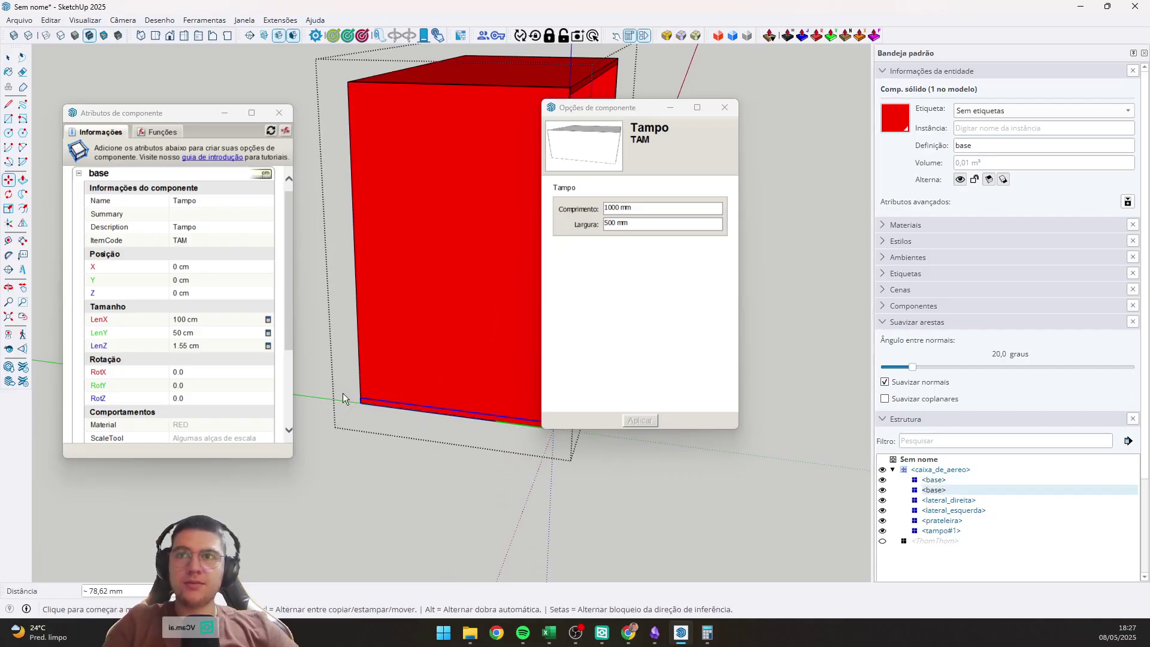
# Make the copied base panel a unique component and rename its definition as fundo.
pyautogui.rightClick(945, 489)
pyautogui.click(990, 188)
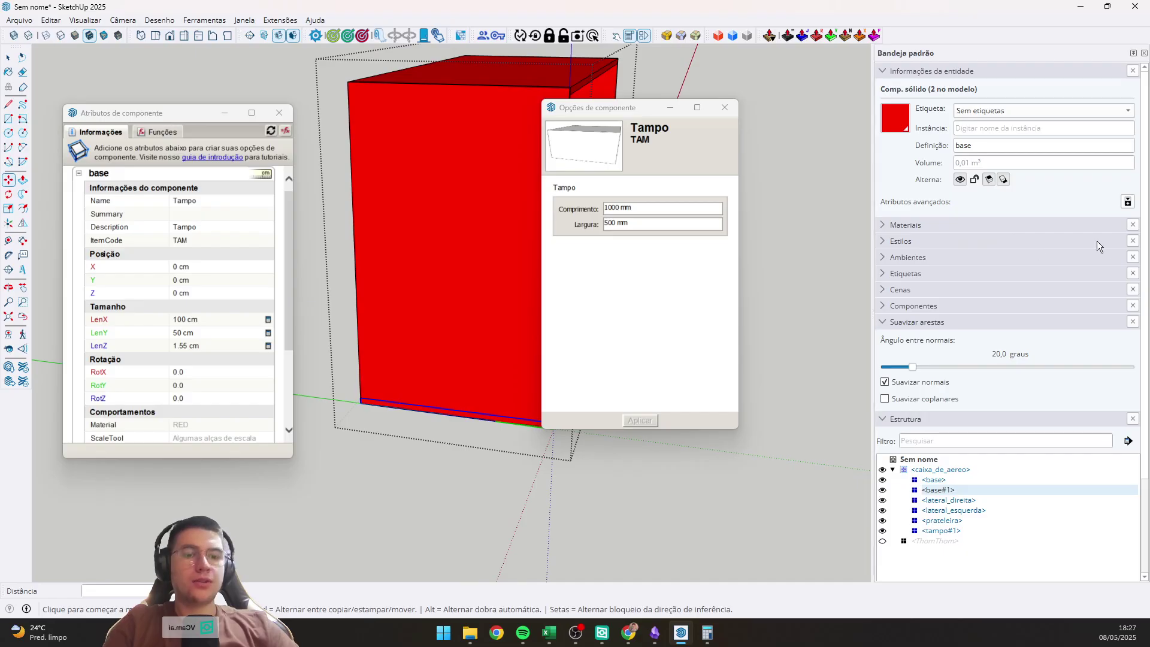
pyautogui.click(1039, 150)
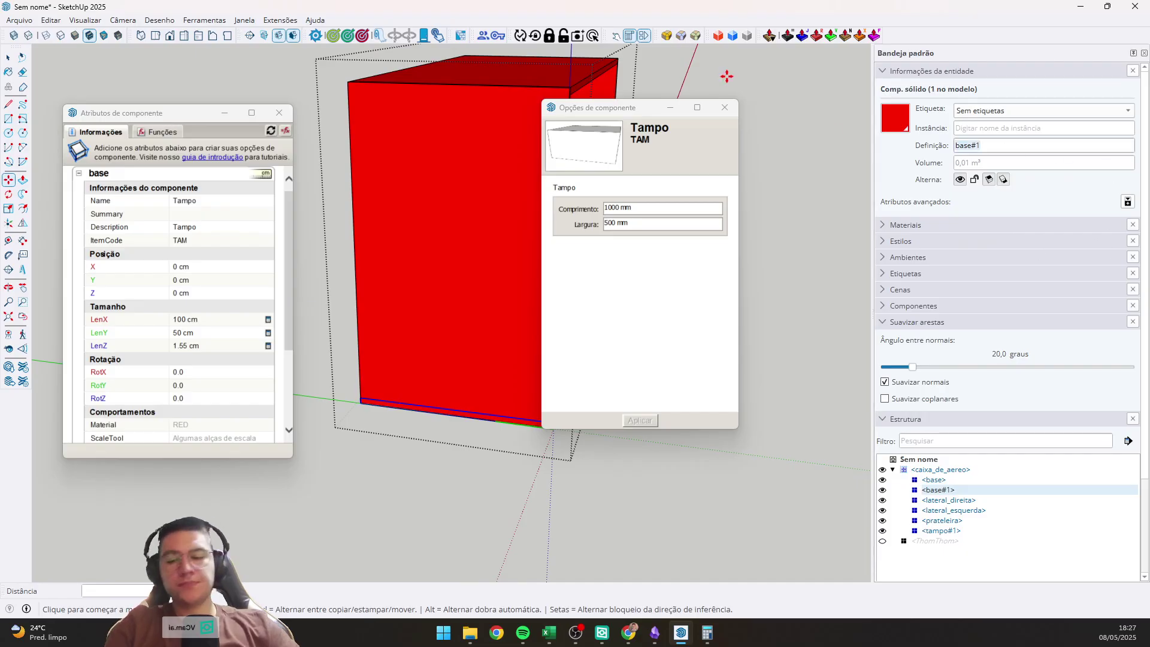
pyautogui.write('fundo')
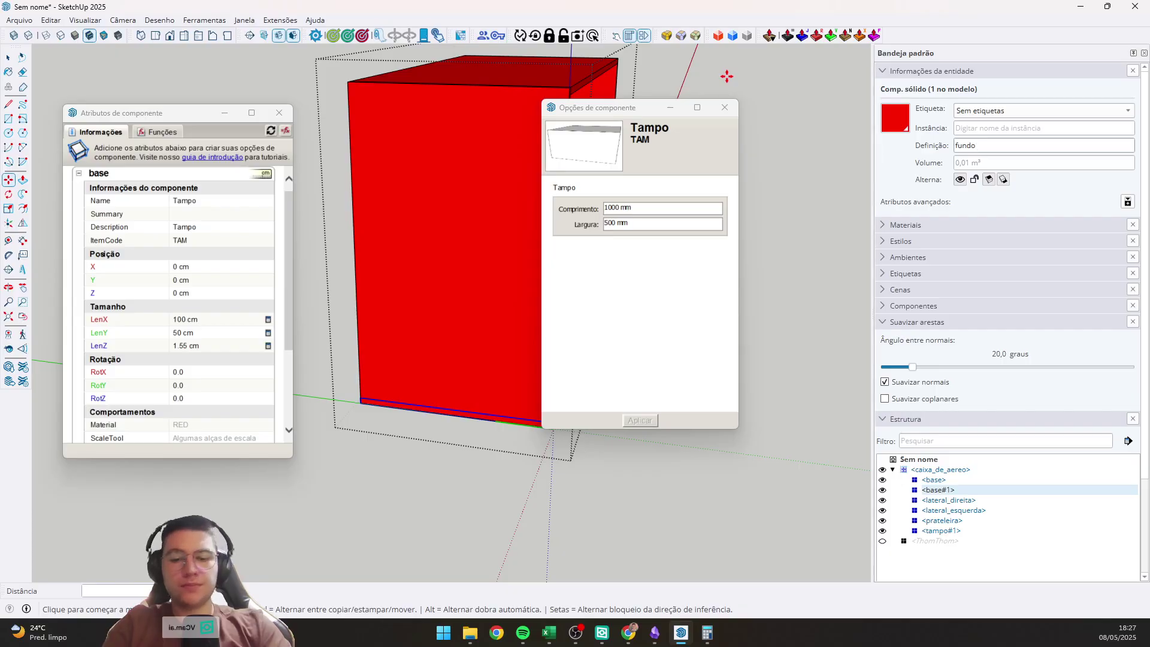
pyautogui.press('Return')
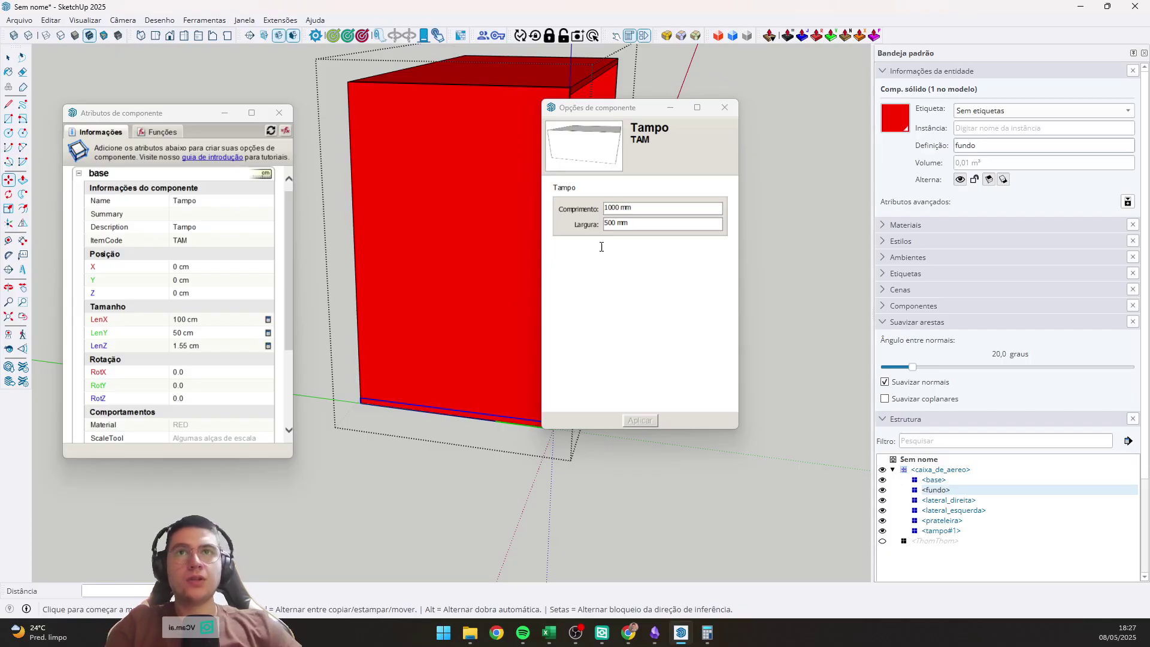
# Rename the copied panel's object name in the component attributes as fundo.
pyautogui.doubleClick(118, 175)
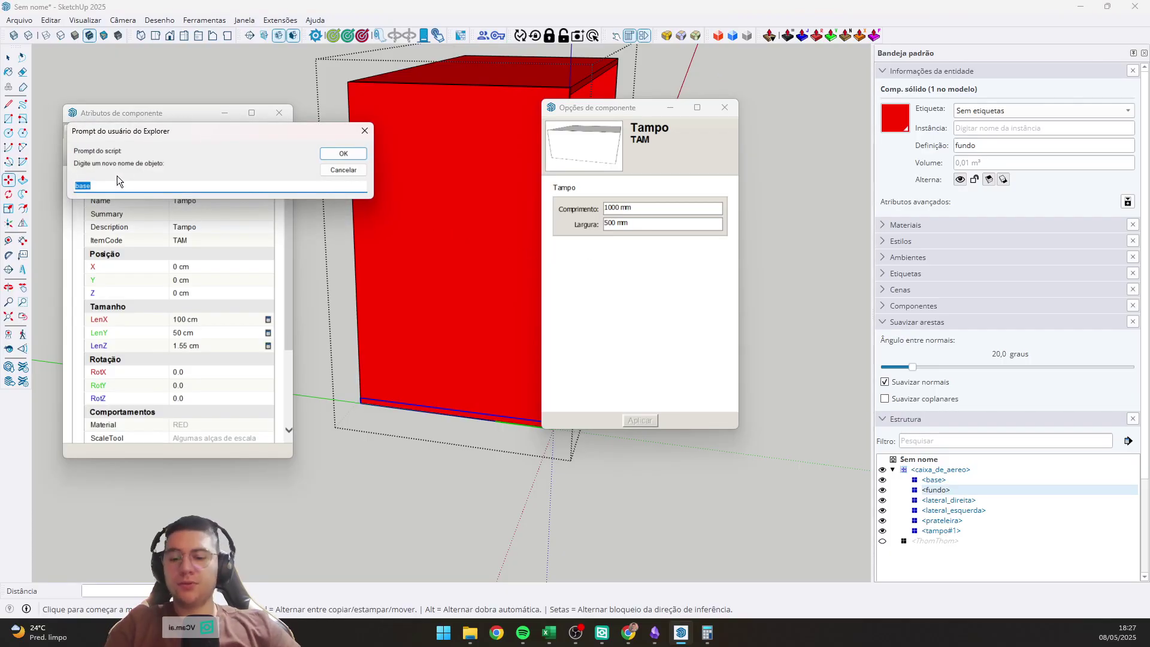
pyautogui.write('fundo')
pyautogui.press('Return')
# Try a RotX rotation of -90 degrees on the fundo panel.
pyautogui.scroll(-3, 173, 275)
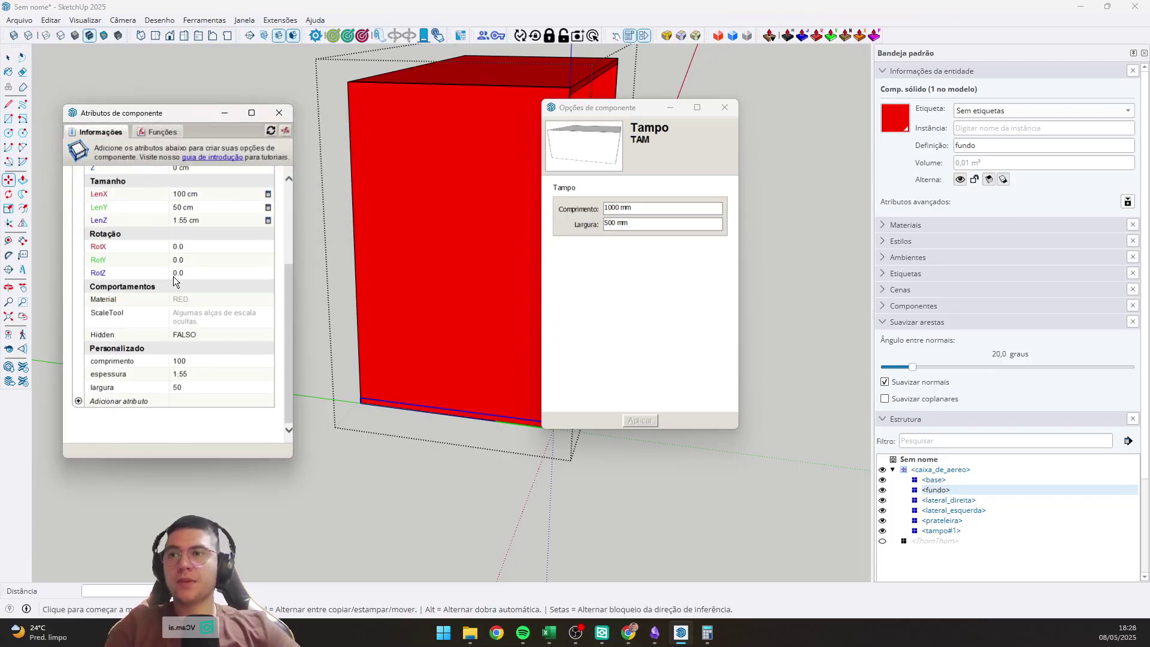
pyautogui.click(193, 359)
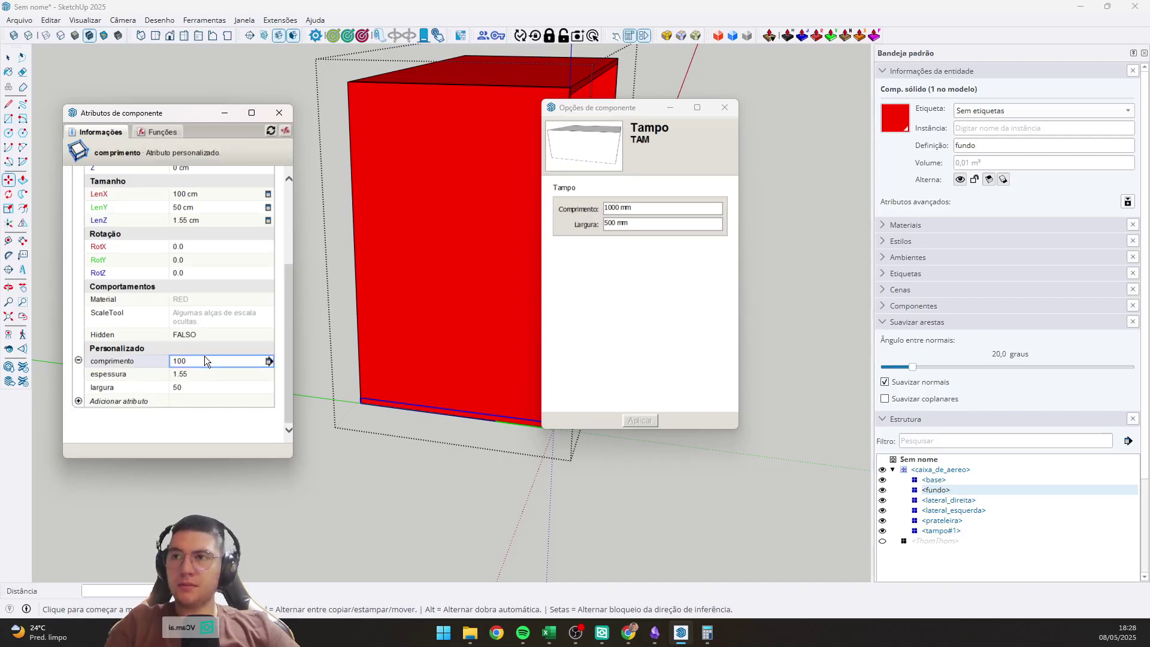
pyautogui.scroll(3, 194, 355)
pyautogui.click(199, 381)
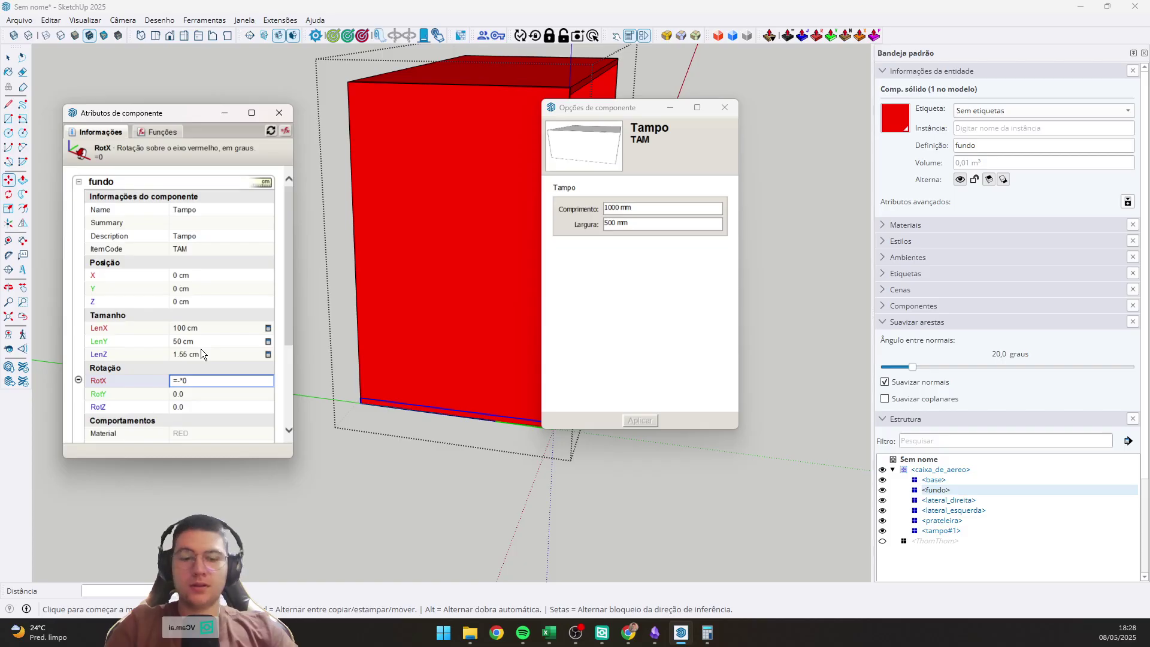
pyautogui.write('=-')
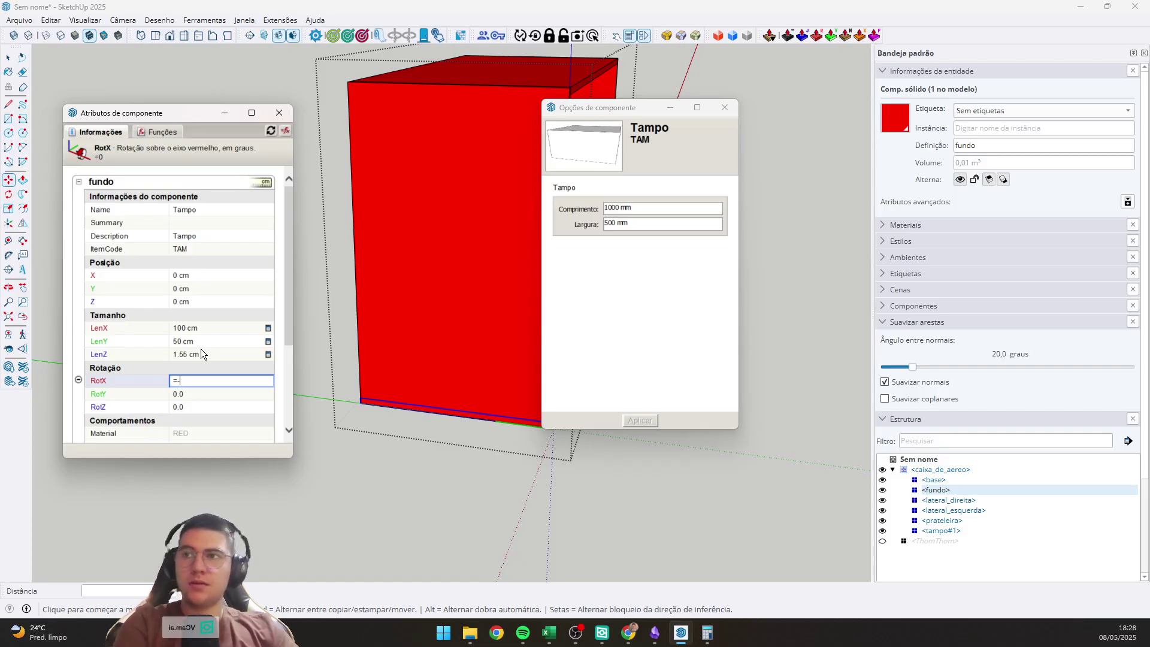
pyautogui.write('90')
pyautogui.press('Return')
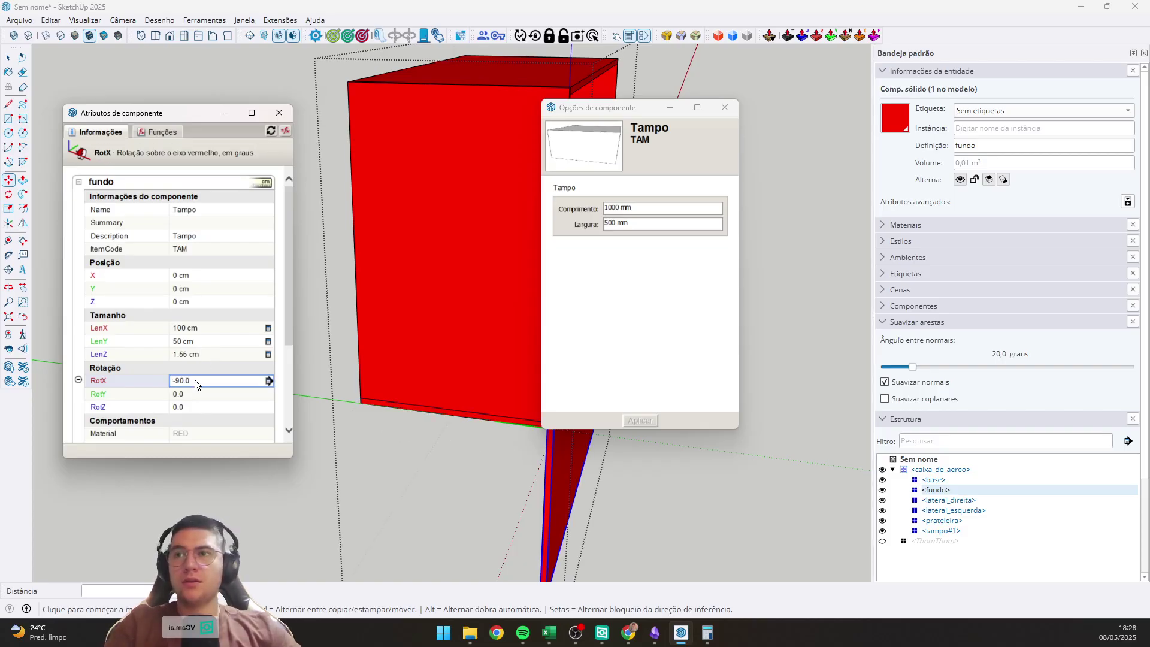
# Set the fundo panel's RotX rotation to 90 degrees.
pyautogui.click(198, 380)
pyautogui.press('BackSpace')
pyautogui.press('BackSpace')
pyautogui.press('BackSpace')
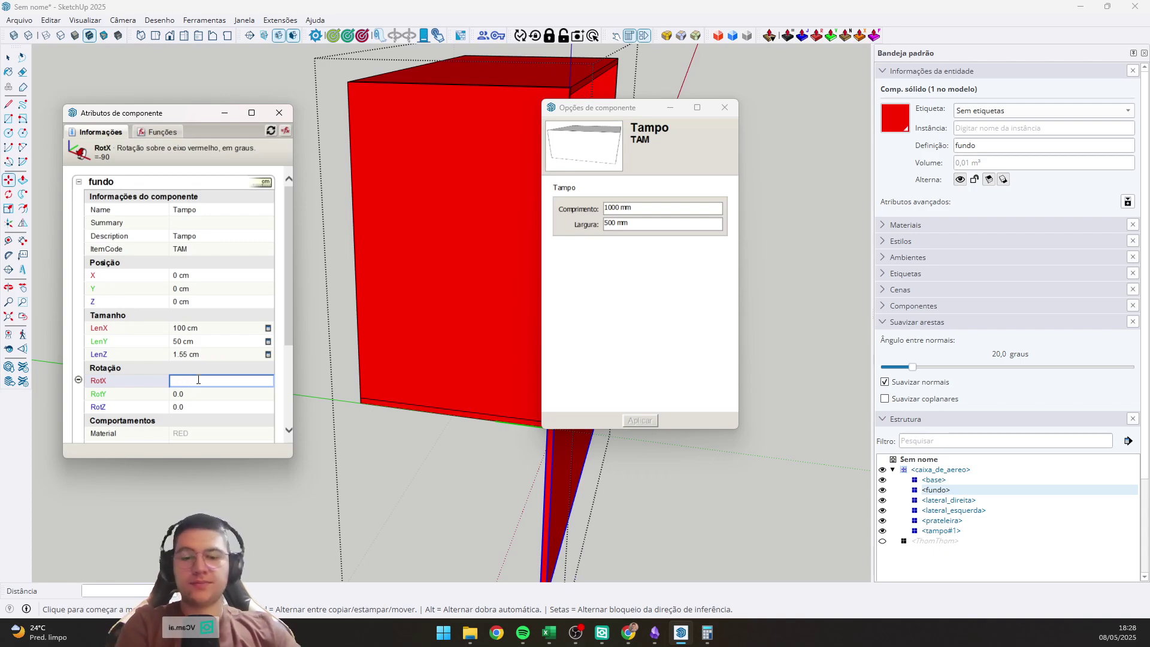
pyautogui.write('90')
pyautogui.press('Return')
# Set the fundo panel's Y position formula to parent!leny plus the panel thickness, for a position of 51.55 cm.
pyautogui.moveTo(359, 398); pyautogui.dragTo(233, 325, button='middle')
pyautogui.click(193, 290)
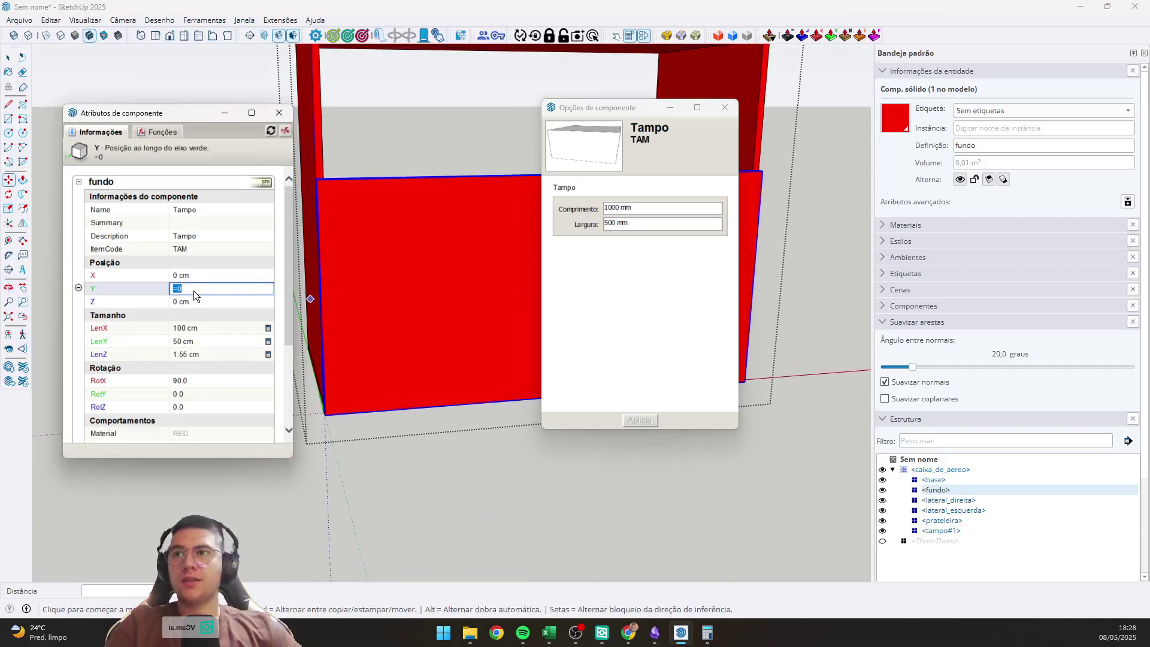
pyautogui.doubleClick(179, 288)
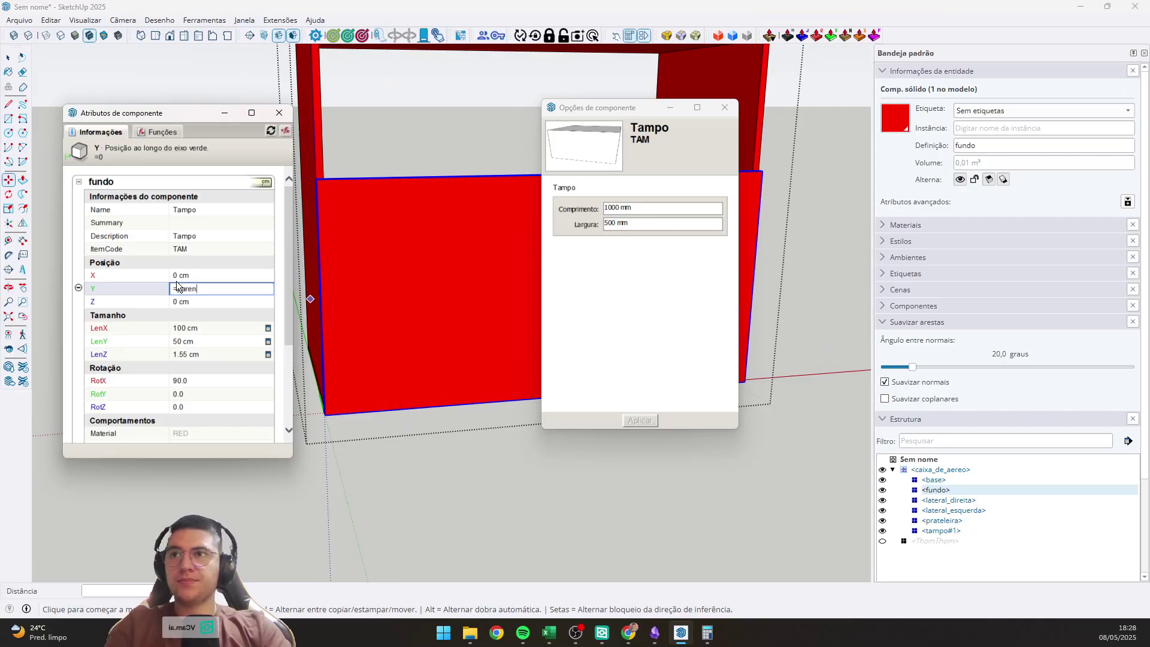
pyautogui.write('parent!LenY')
pyautogui.press('Return')
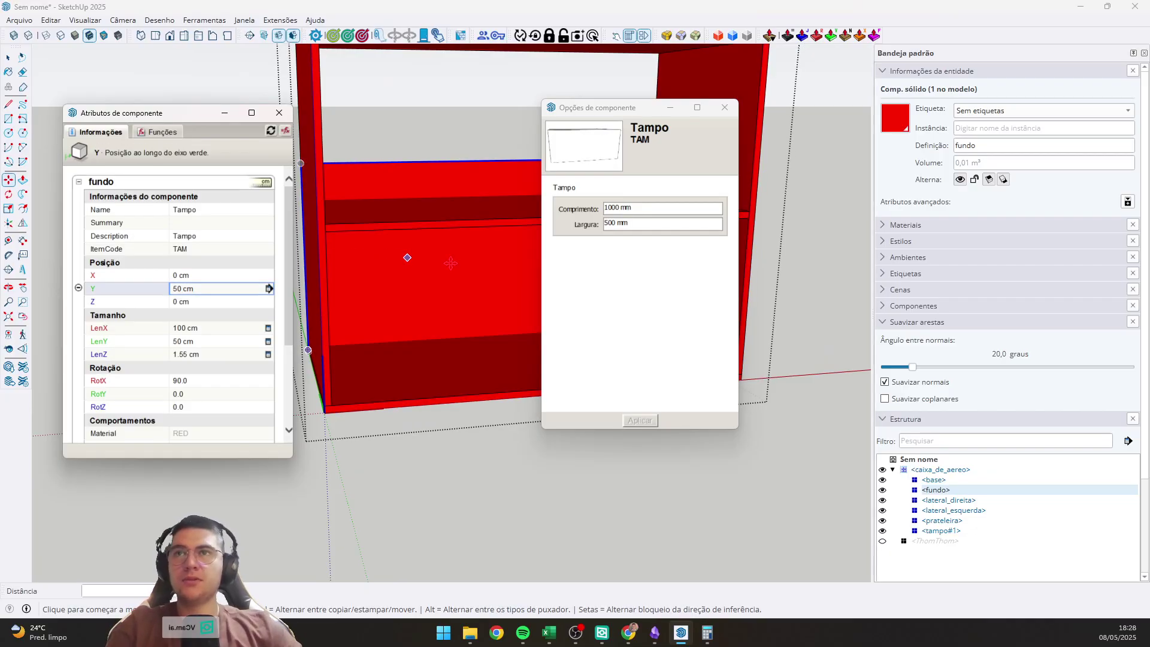
pyautogui.moveTo(475, 343); pyautogui.dragTo(520, 240, button='middle')
pyautogui.click(205, 289)
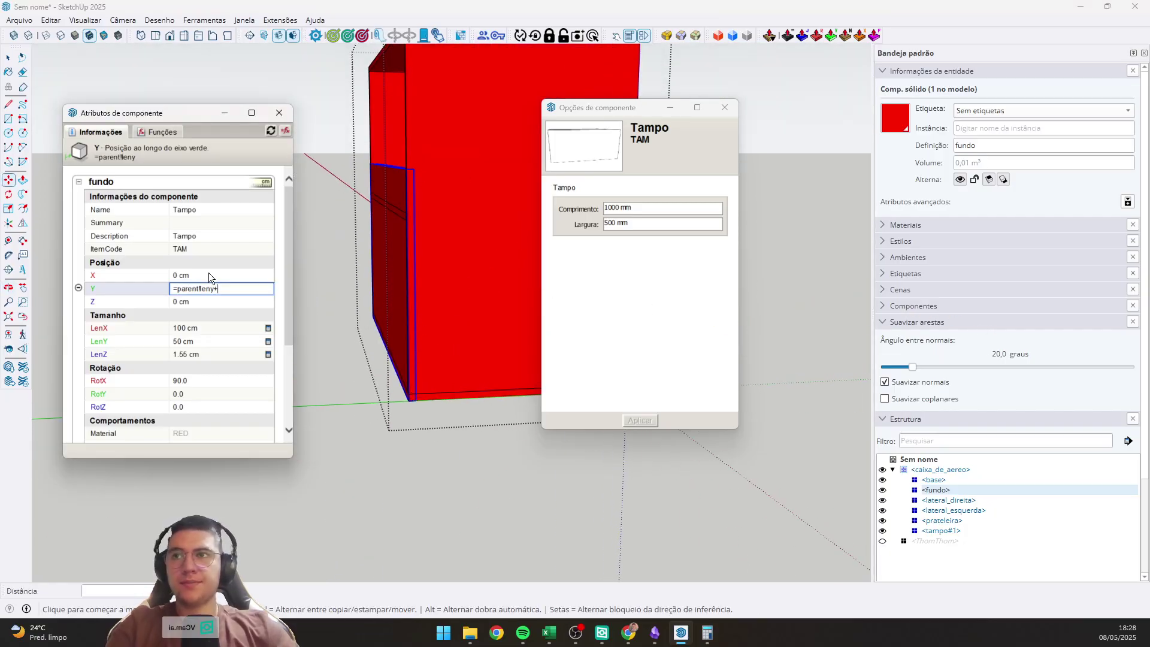
pyautogui.press('Return')
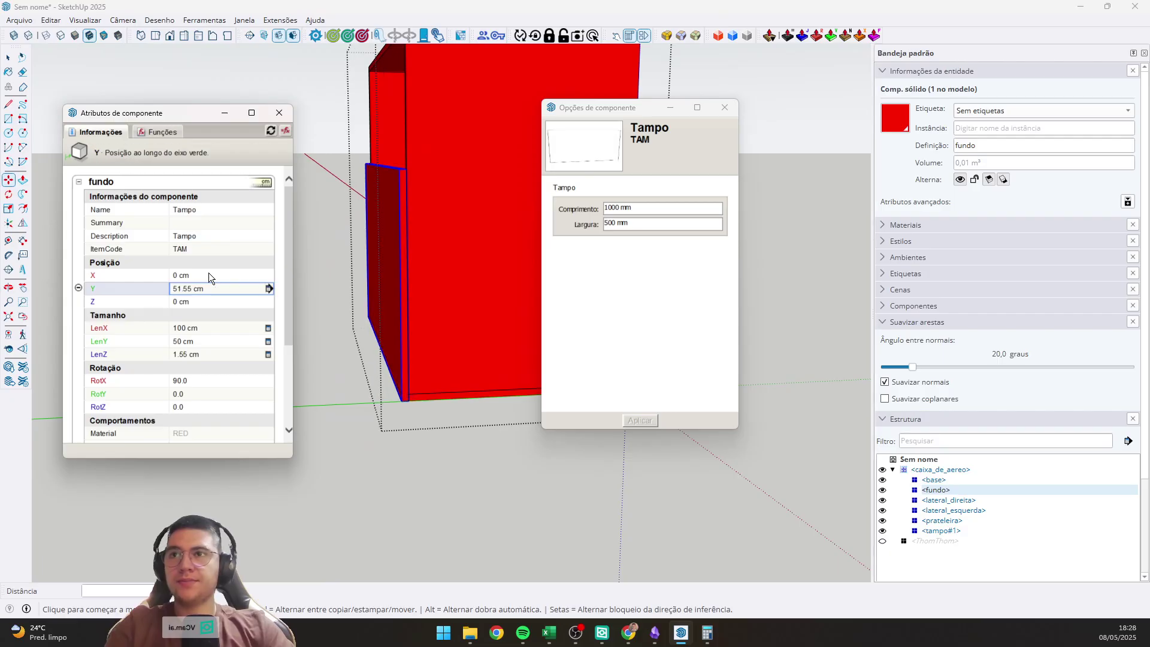
# Link the fundo panel's LenY to the box's height so it is 80 cm, and check the fit at the back.
pyautogui.click(196, 330)
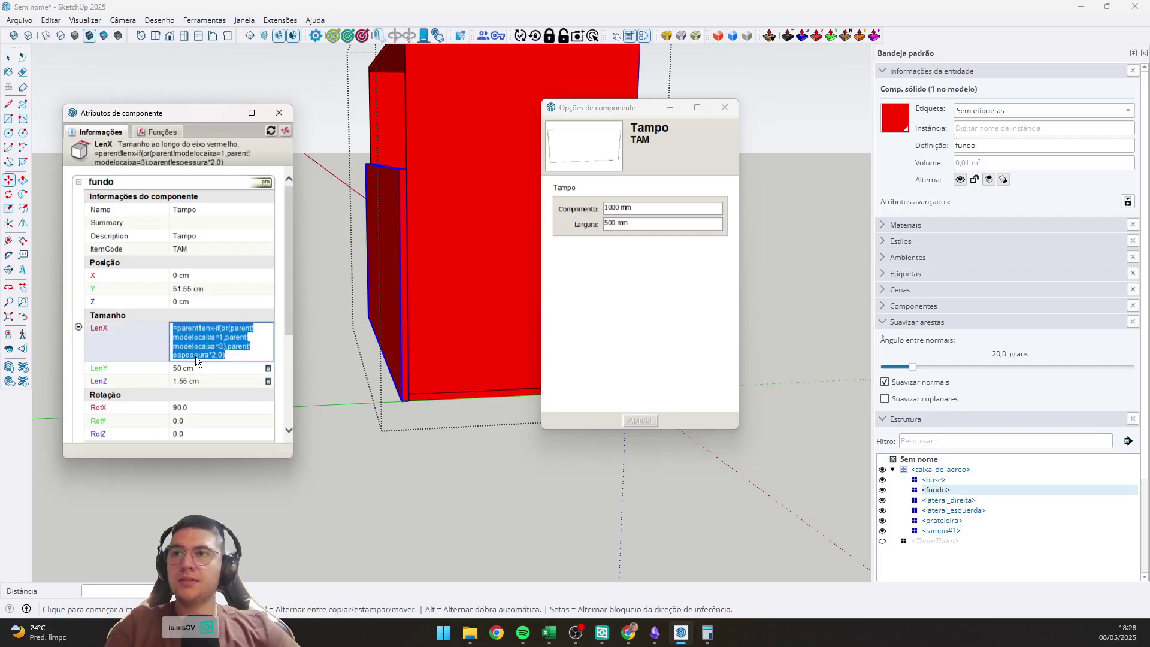
pyautogui.click(211, 341)
pyautogui.click(219, 340)
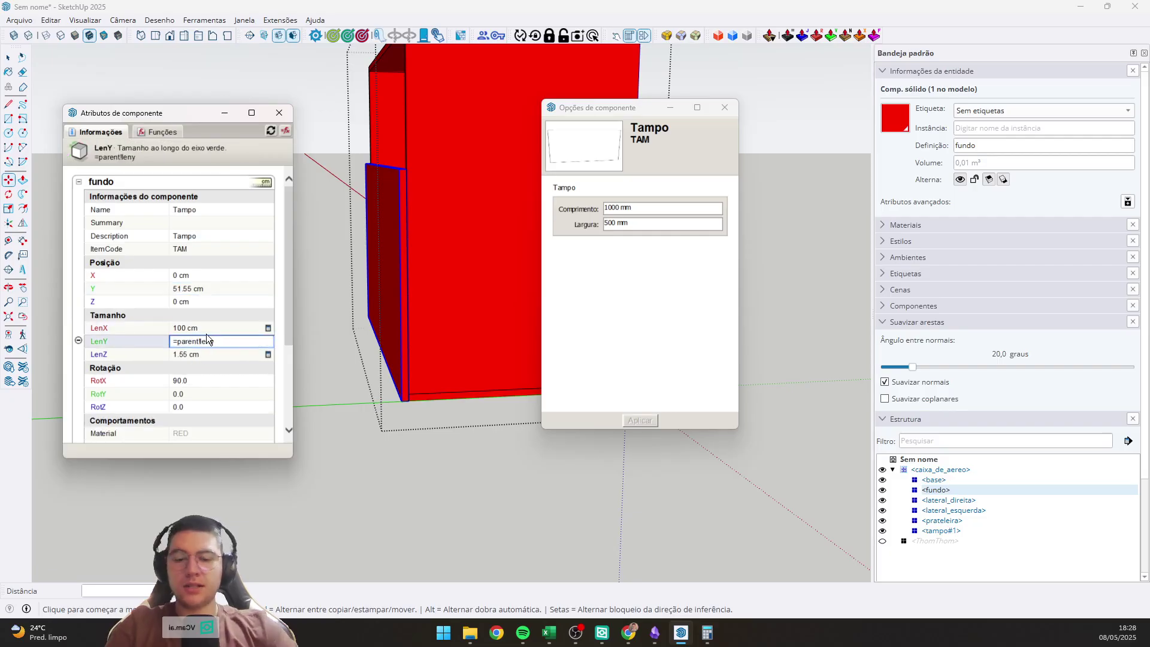
pyautogui.press('Return')
pyautogui.moveTo(458, 187); pyautogui.dragTo(272, 317, button='middle')
# Set the fundo panel's Hidden attribute to =if(parent!fundo=1,0,1).
pyautogui.scroll(-3, 203, 346)
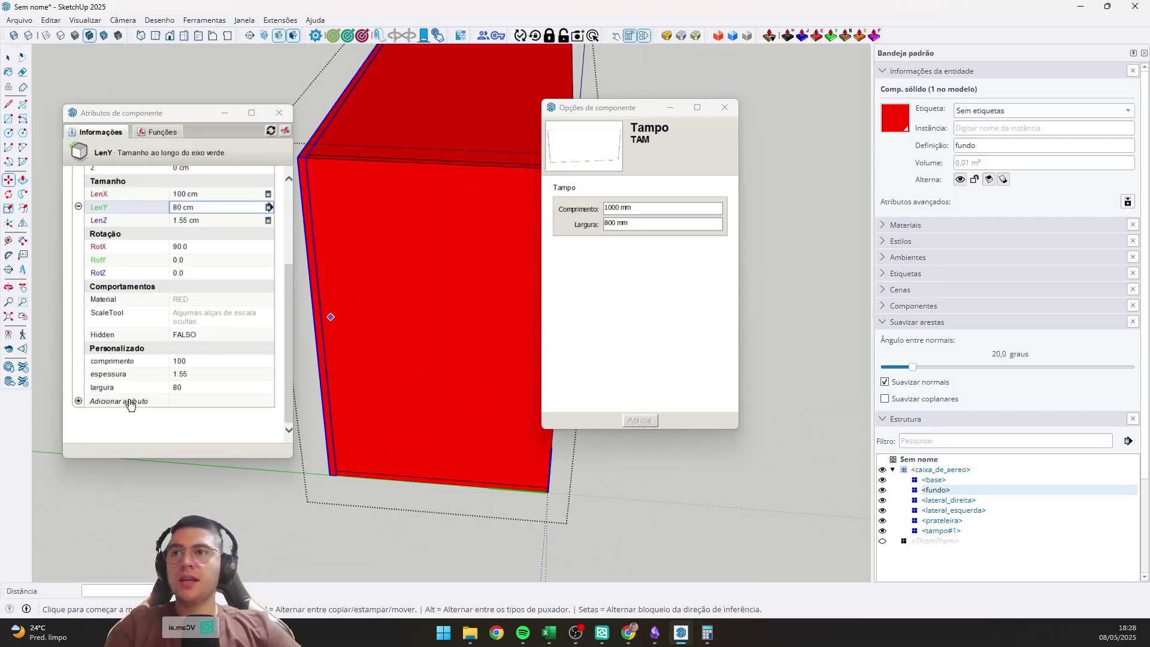
pyautogui.click(222, 333)
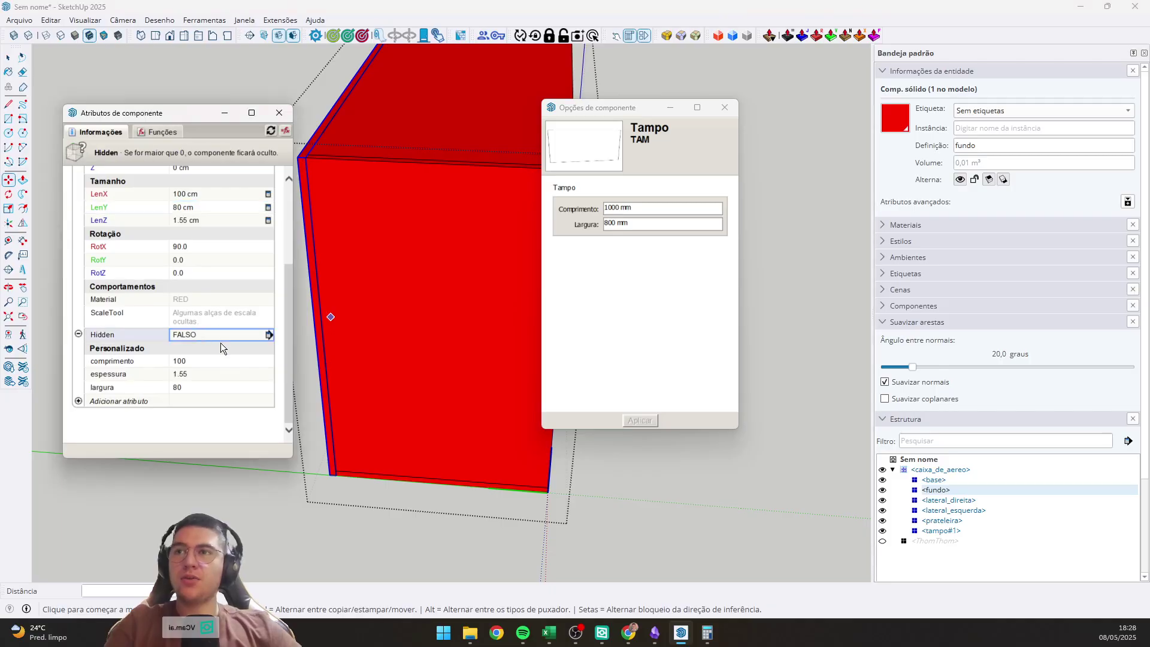
pyautogui.click(222, 336)
pyautogui.write('=')
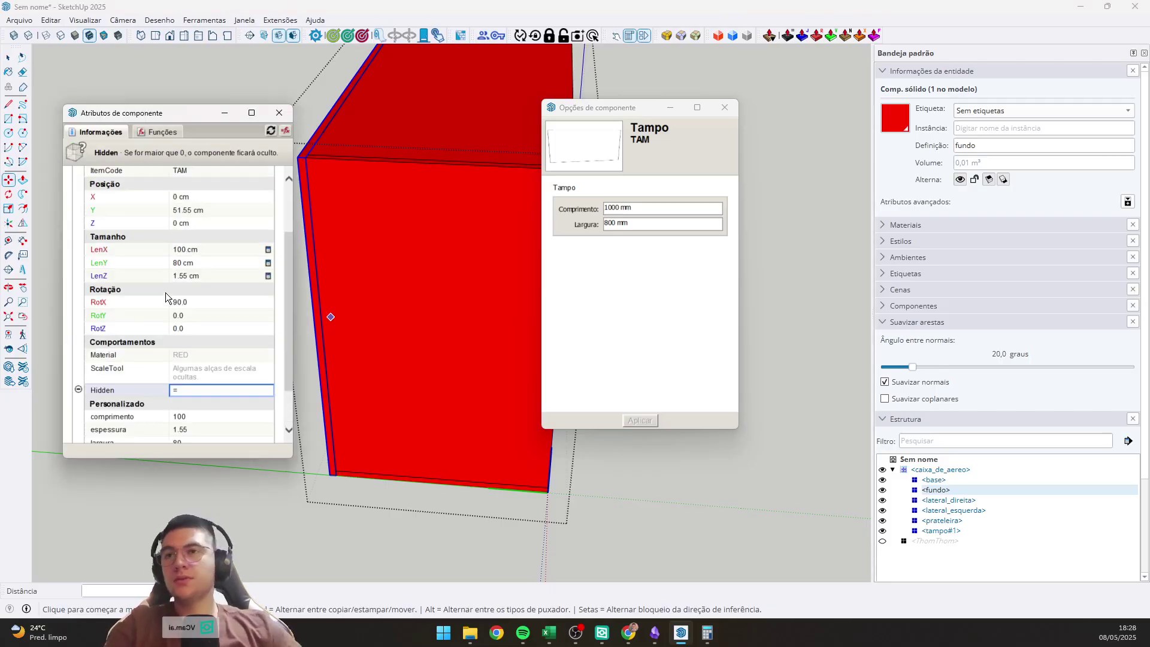
pyautogui.write('if(parent!')
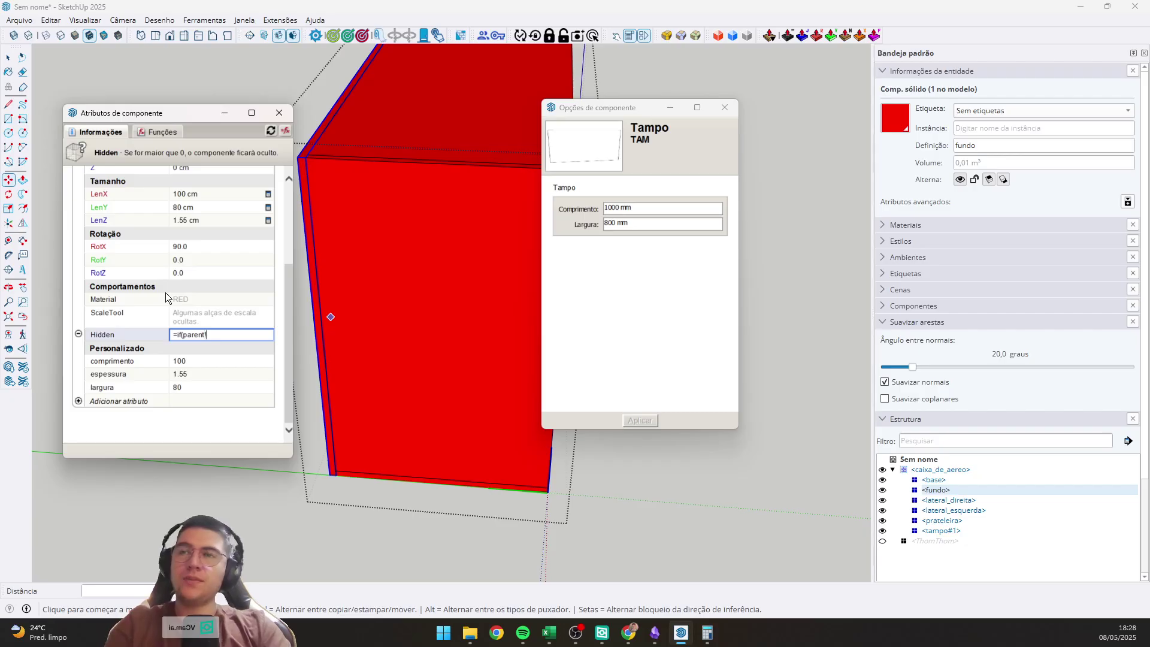
pyautogui.write('fundo')
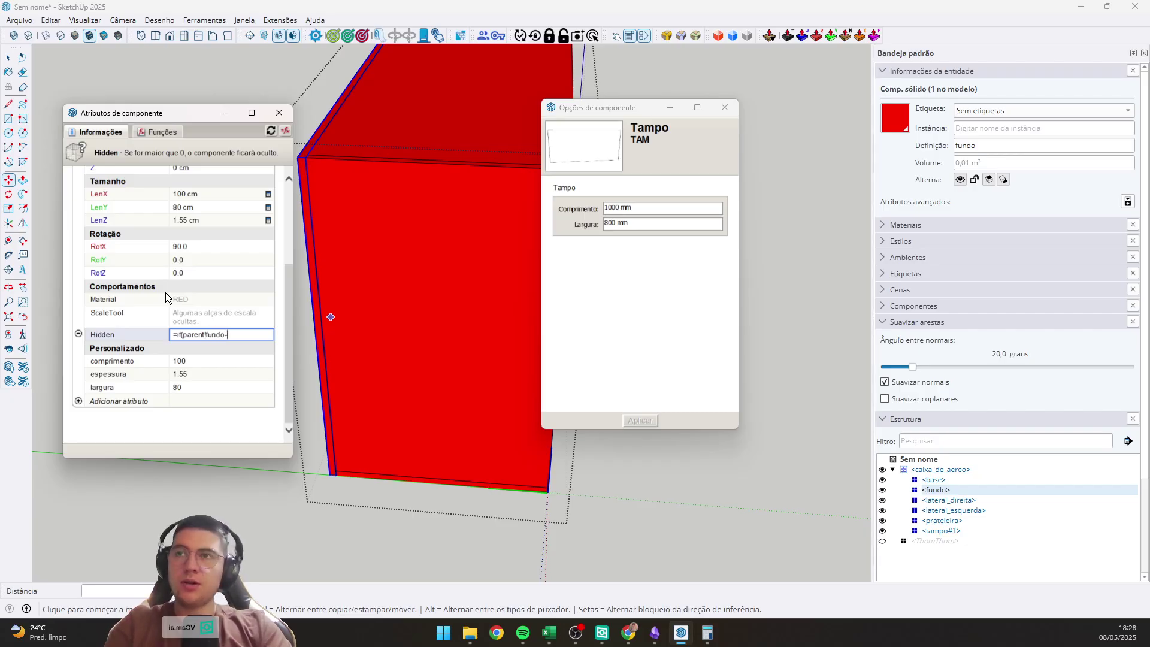
pyautogui.write('=1,')
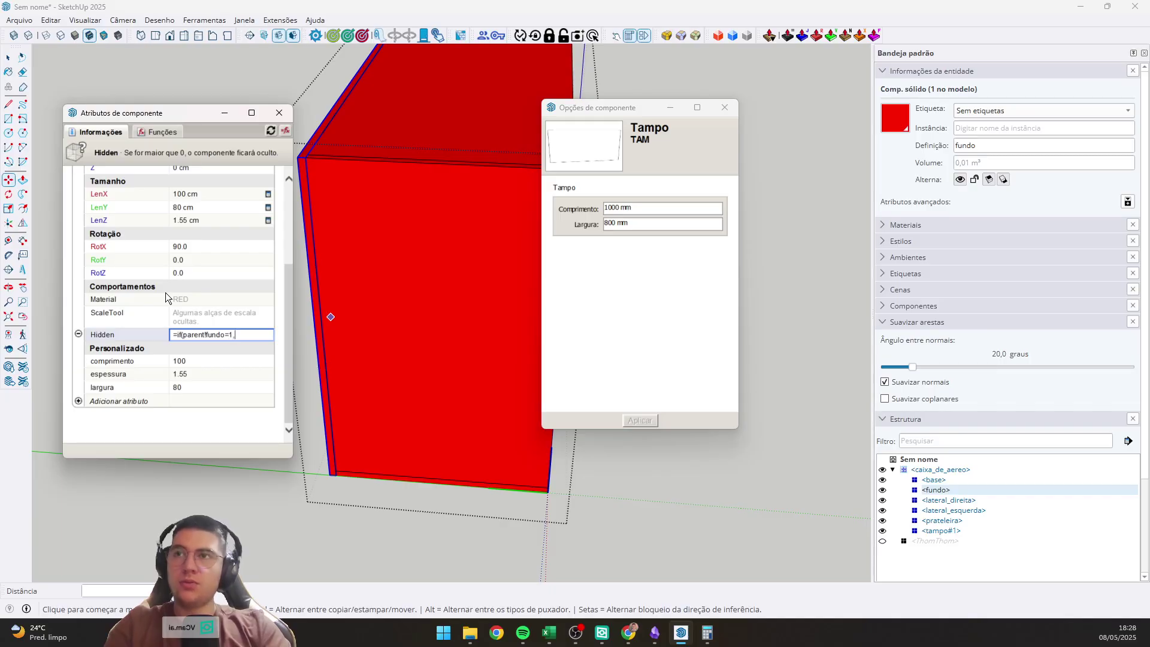
pyautogui.write('1)')
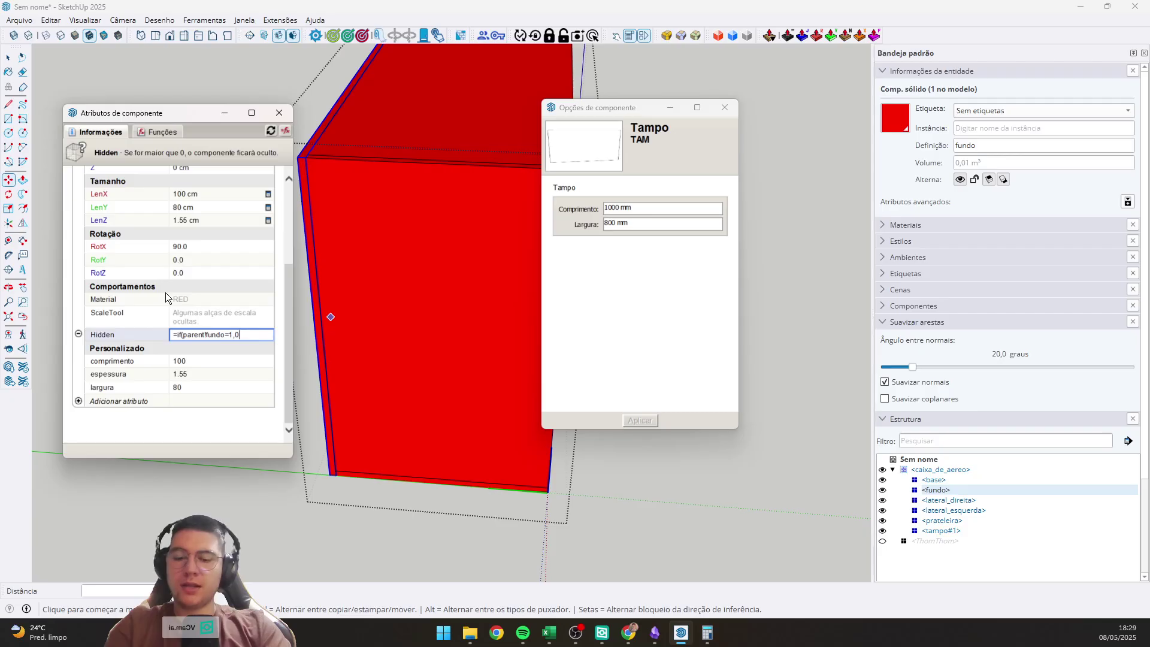
pyautogui.press('Return')
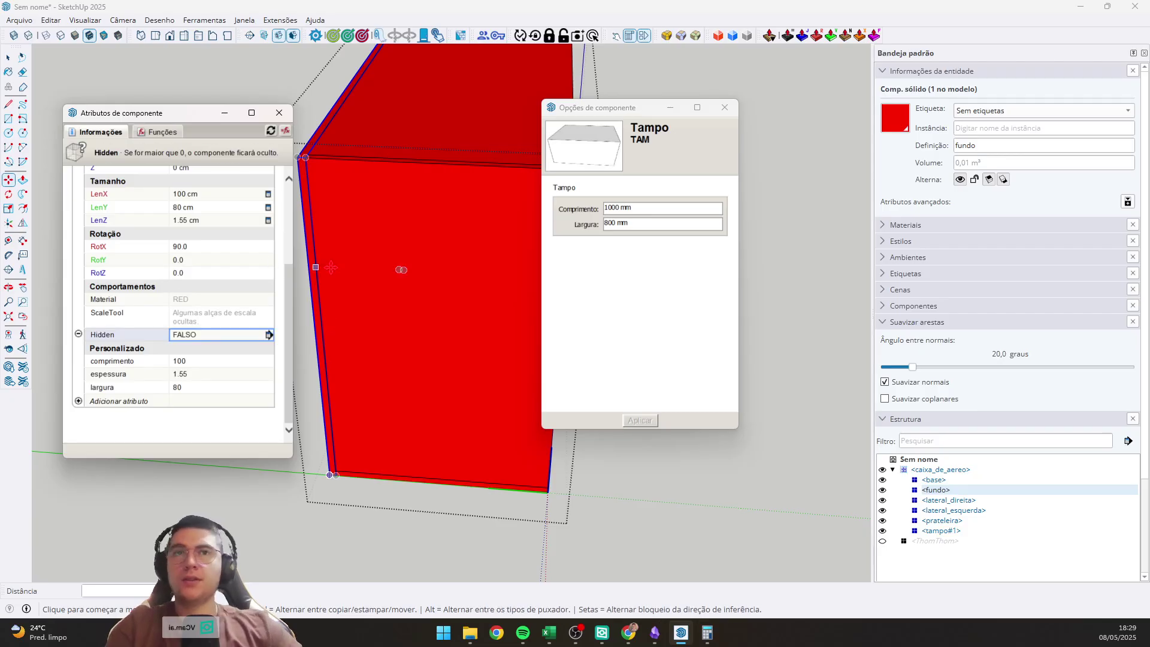
# Leave the panel editing, set the whole box's Com Fundo? option to Não, and inspect its back.
pyautogui.press('space')
pyautogui.click(381, 279)
pyautogui.press('Escape')
pyautogui.press('Escape')
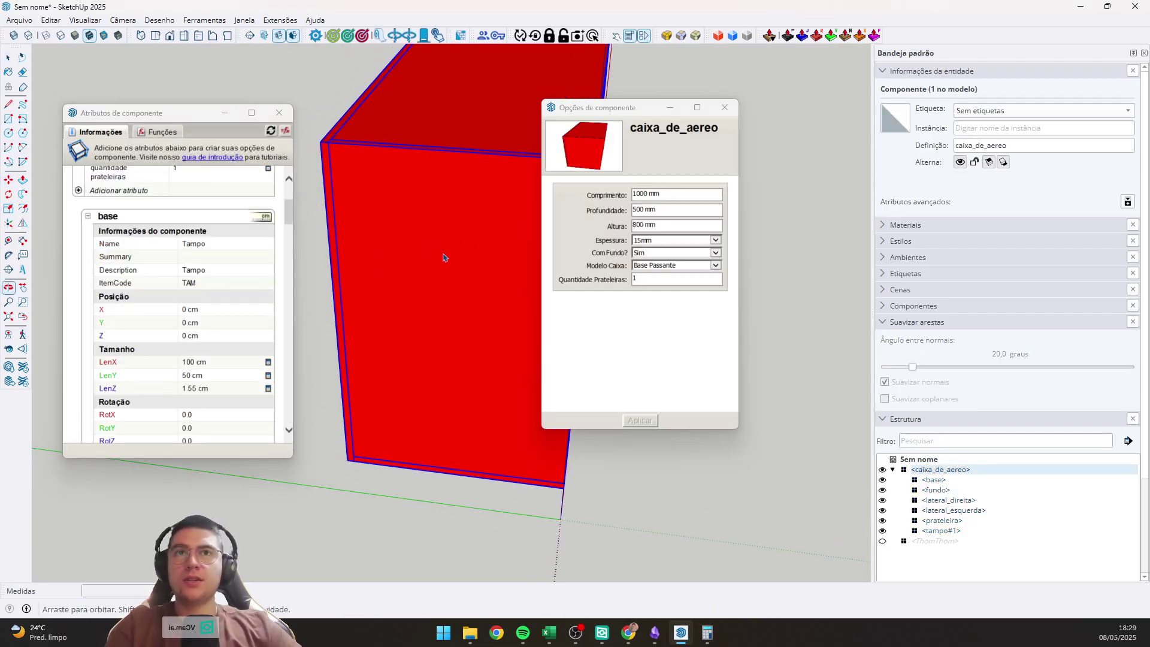
pyautogui.click(715, 252)
pyautogui.click(670, 266)
pyautogui.click(640, 420)
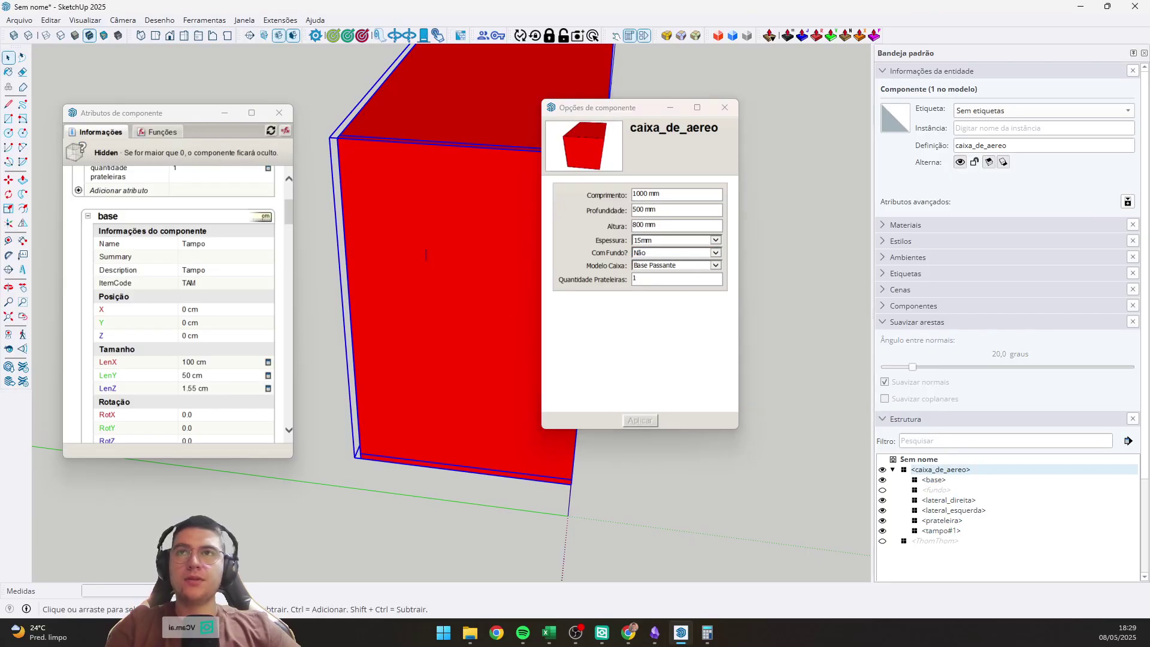
pyautogui.moveTo(617, 456); pyautogui.dragTo(503, 518, button='middle')
pyautogui.click(503, 518)
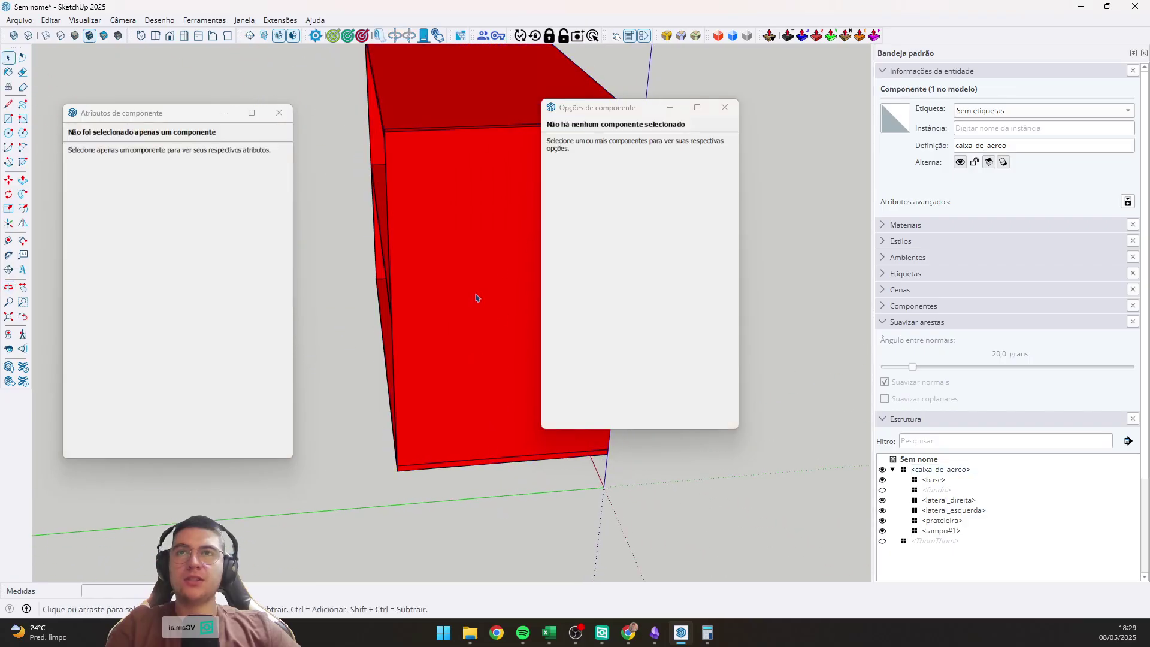
# Test the back panel toggle by applying Com Fundo? as Sim and back to Não on the box.
pyautogui.click(474, 295)
pyautogui.click(714, 254)
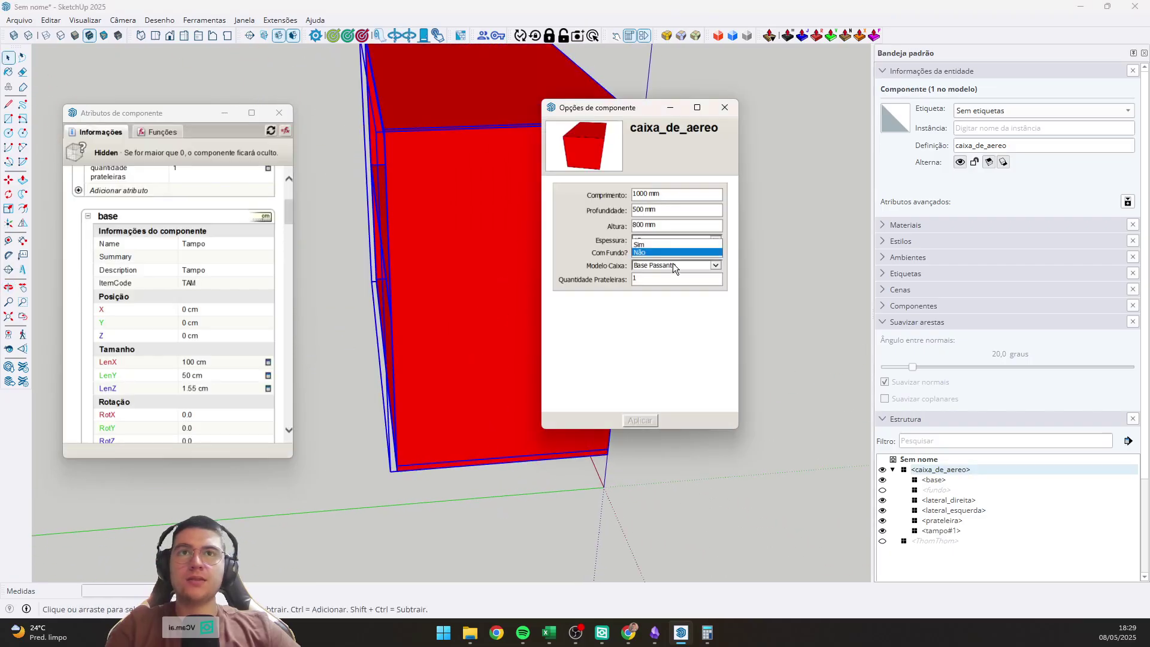
pyautogui.click(699, 243)
pyautogui.click(639, 420)
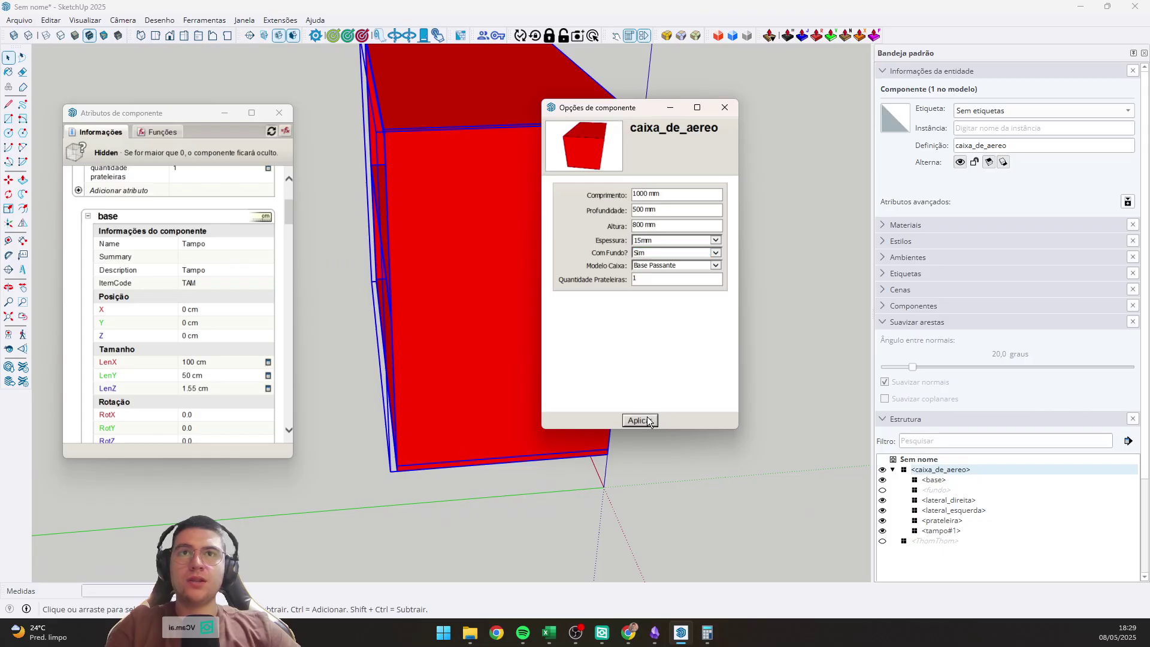
pyautogui.moveTo(526, 320); pyautogui.dragTo(687, 263, button='middle')
pyautogui.click(715, 254)
pyautogui.click(680, 260)
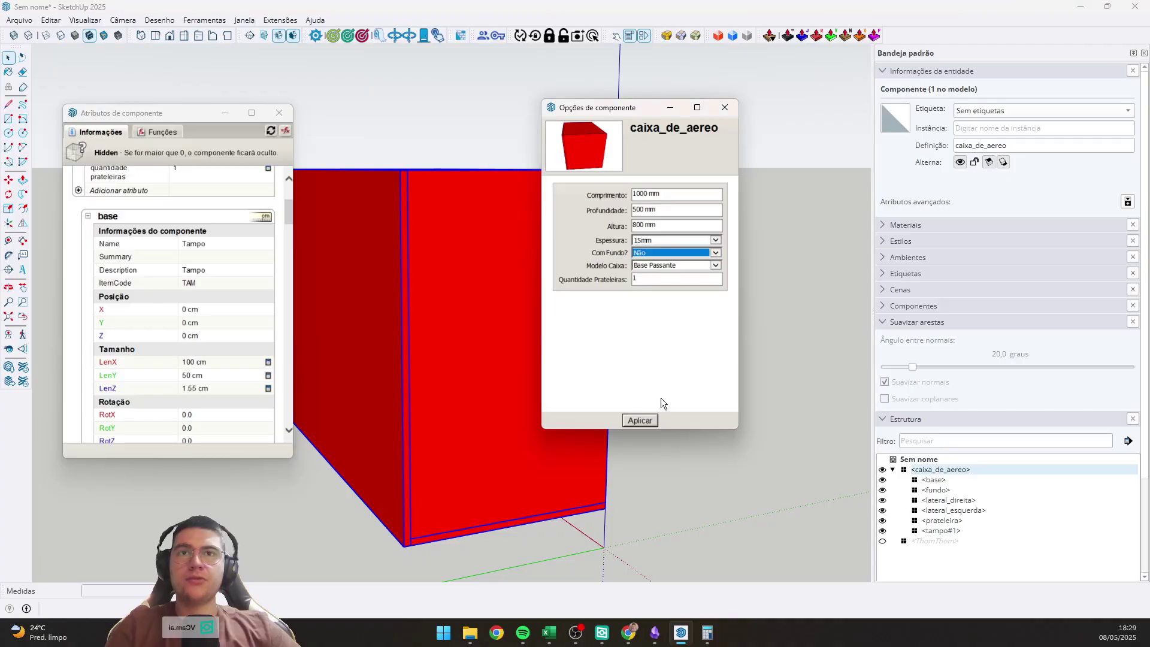
pyautogui.click(639, 420)
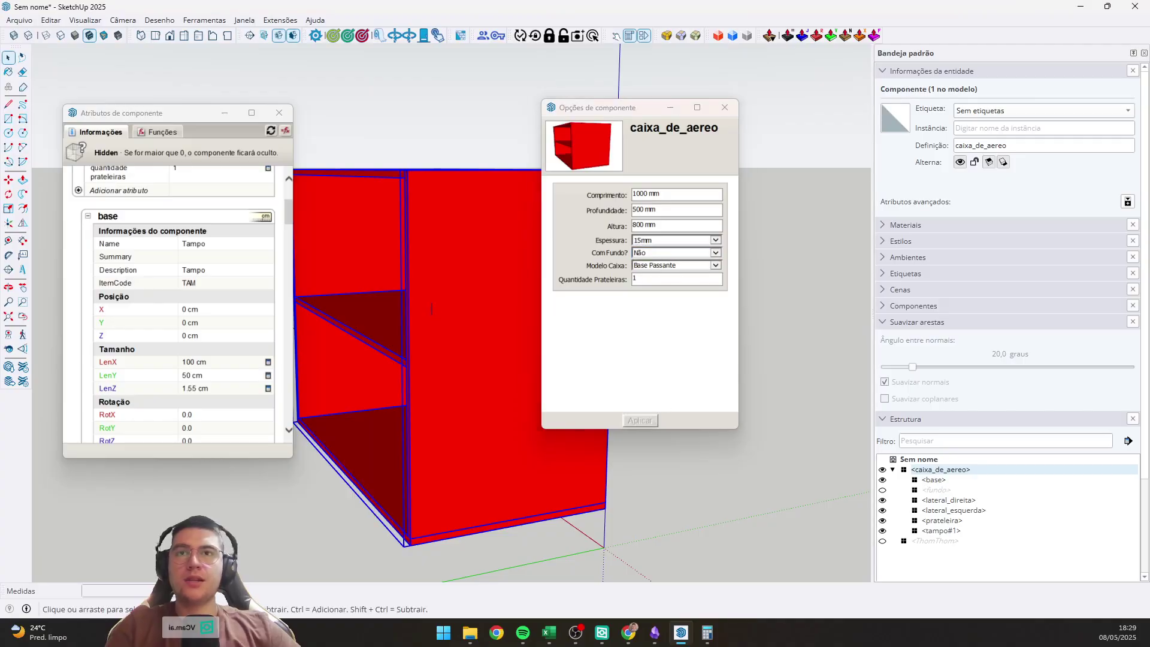
# Set the box's Espessura option to 18mm and inspect the panel edges.
pyautogui.moveTo(491, 287); pyautogui.dragTo(665, 262, button='middle')
pyautogui.click(688, 244)
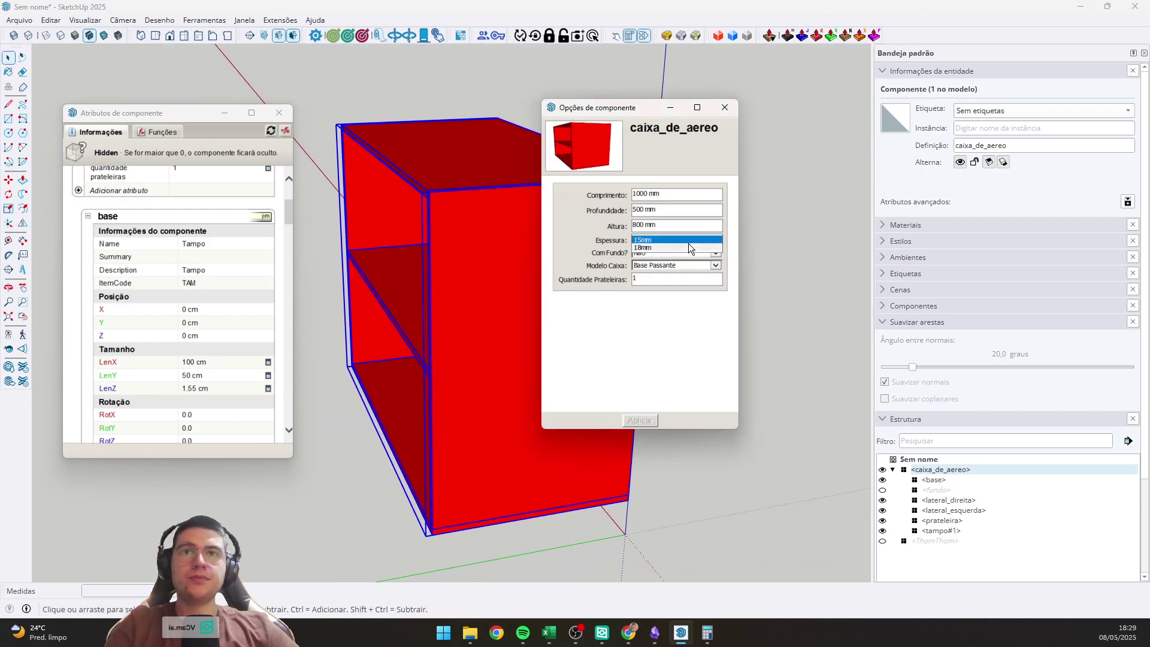
pyautogui.click(663, 246)
pyautogui.click(642, 421)
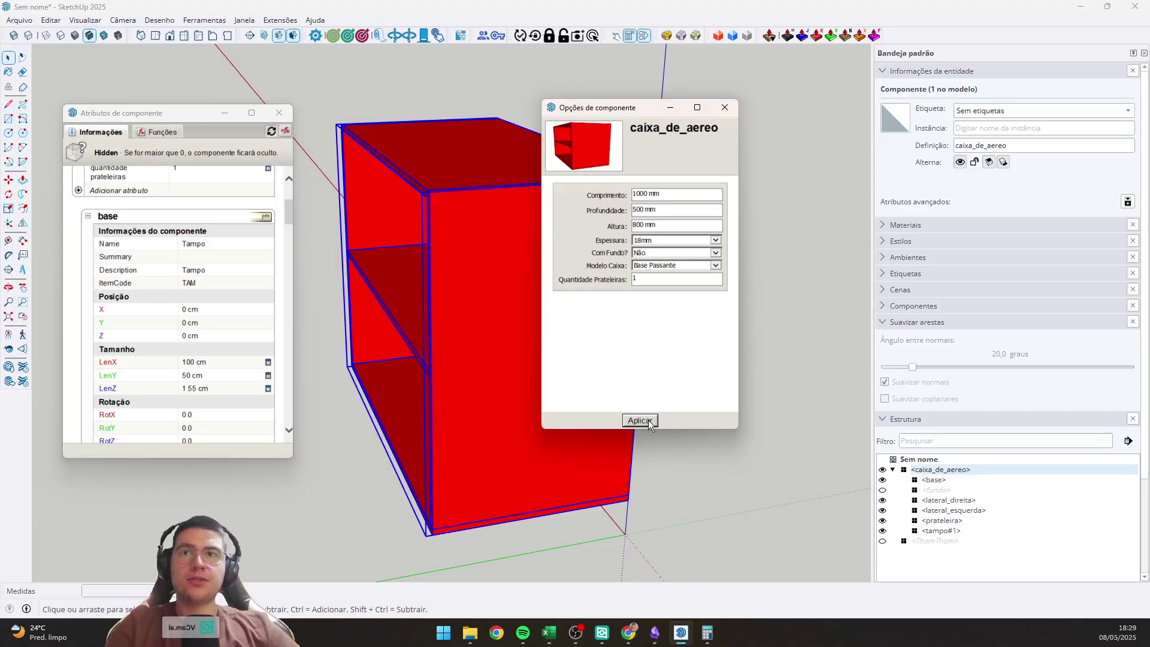
pyautogui.moveTo(461, 282); pyautogui.dragTo(383, 255, button='middle')
# Set the box's Com Fundo? option to Sim and inspect the back panel and the interior.
pyautogui.moveTo(552, 107); pyautogui.dragTo(634, 259, button='middle')
pyautogui.click(714, 254)
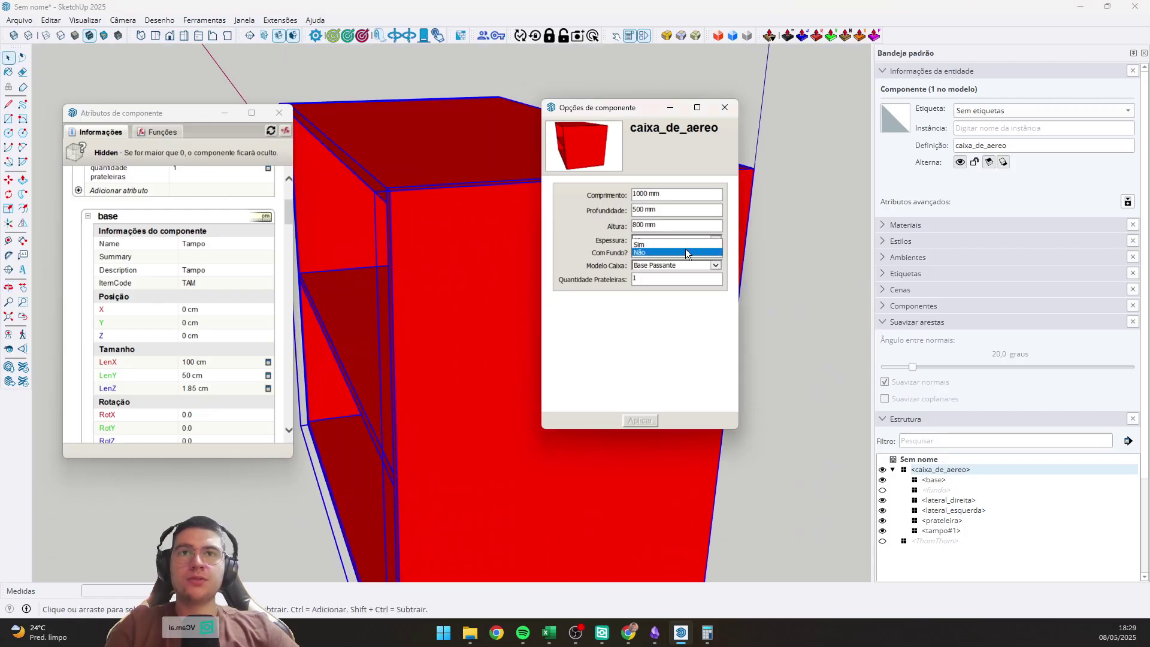
pyautogui.click(684, 245)
pyautogui.click(640, 420)
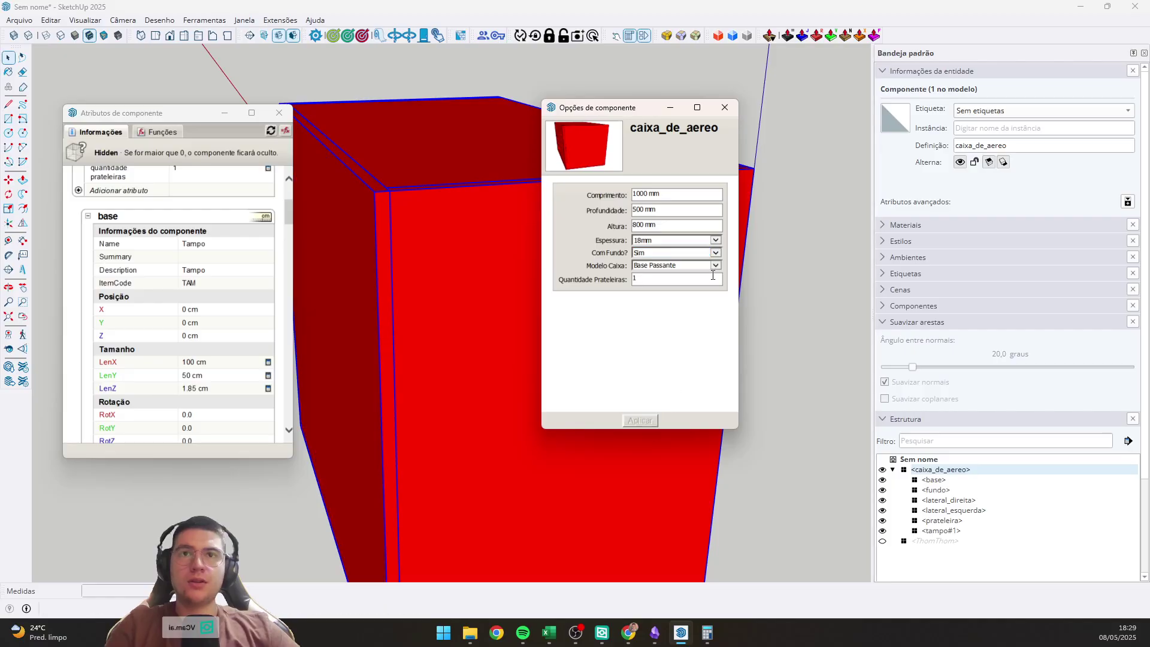
pyautogui.moveTo(521, 308); pyautogui.dragTo(590, 277, button='middle')
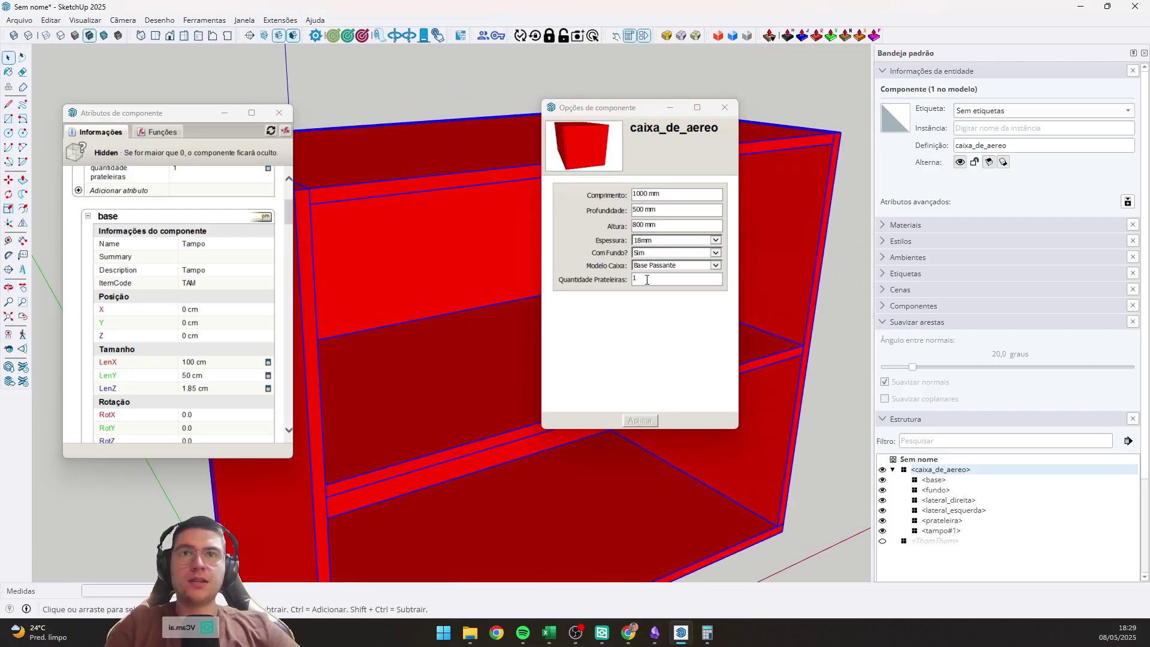
# Try a Quantidade Prateleiras value of 3 on the box.
pyautogui.press('BackSpace')
pyautogui.write('3')
pyautogui.press('Return')
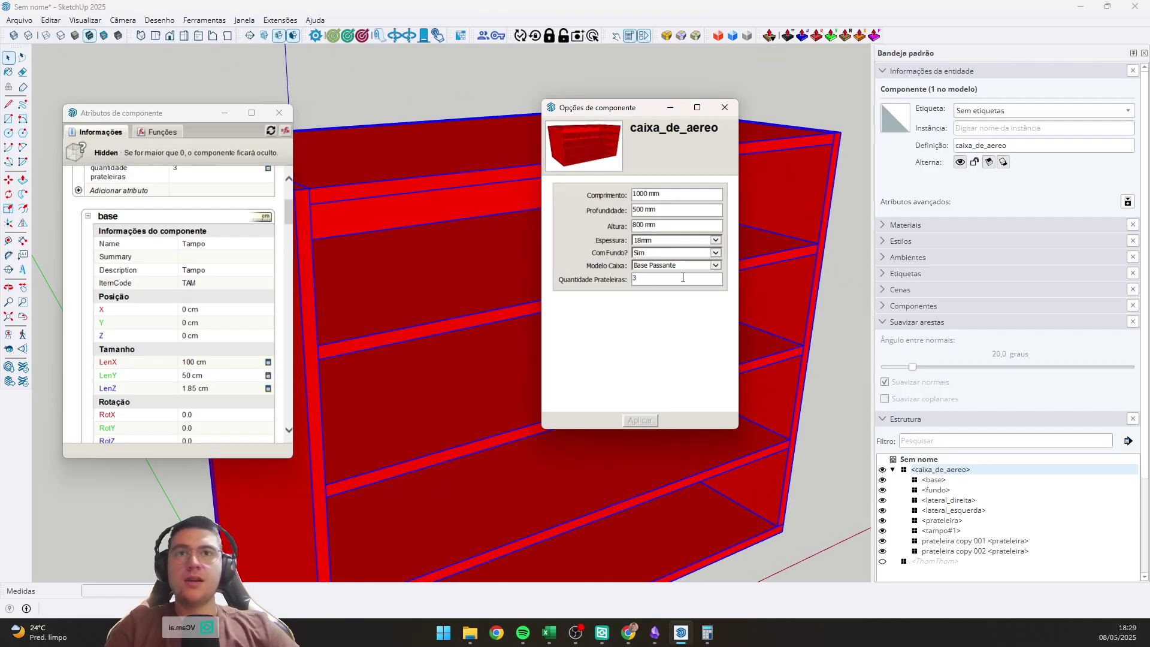
# Set the box's Quantidade Prateleiras to 0 and view the whole cabinet.
pyautogui.press('BackSpace')
pyautogui.write('0')
pyautogui.press('Return')
pyautogui.scroll(-3, 377, 326)
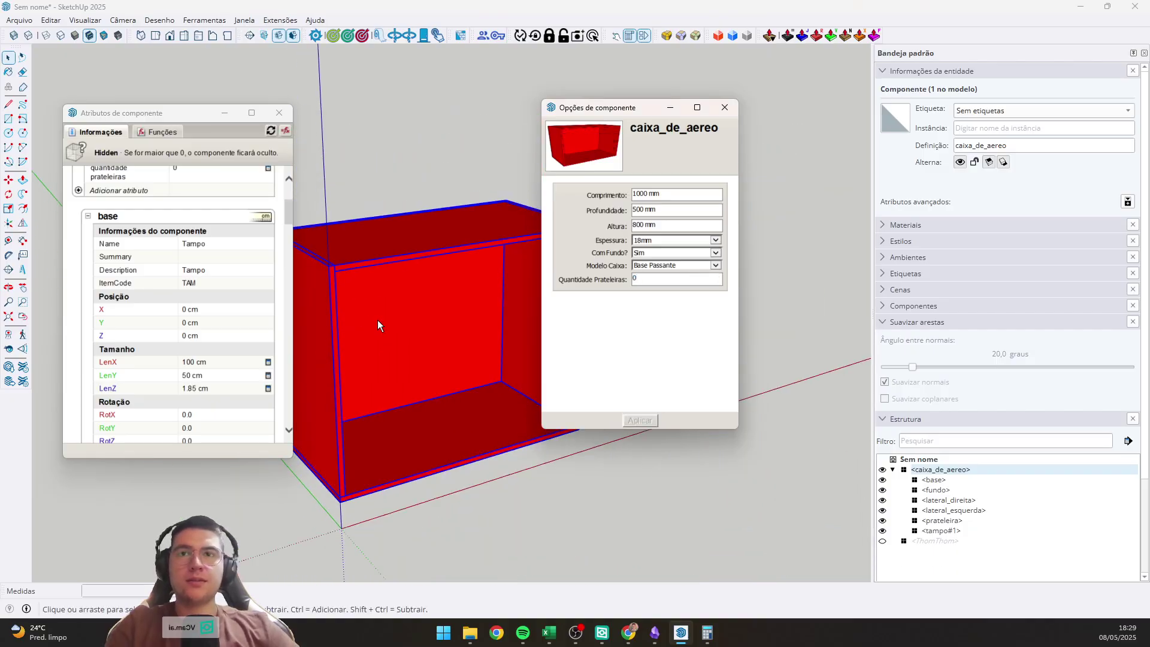
# Set the Hidden attribute of the prateleira component to the formula =if(parent!quantidadeprateleiras=0,1,0) and view the box's interior.
pyautogui.moveTo(377, 326); pyautogui.dragTo(475, 402, button='middle')
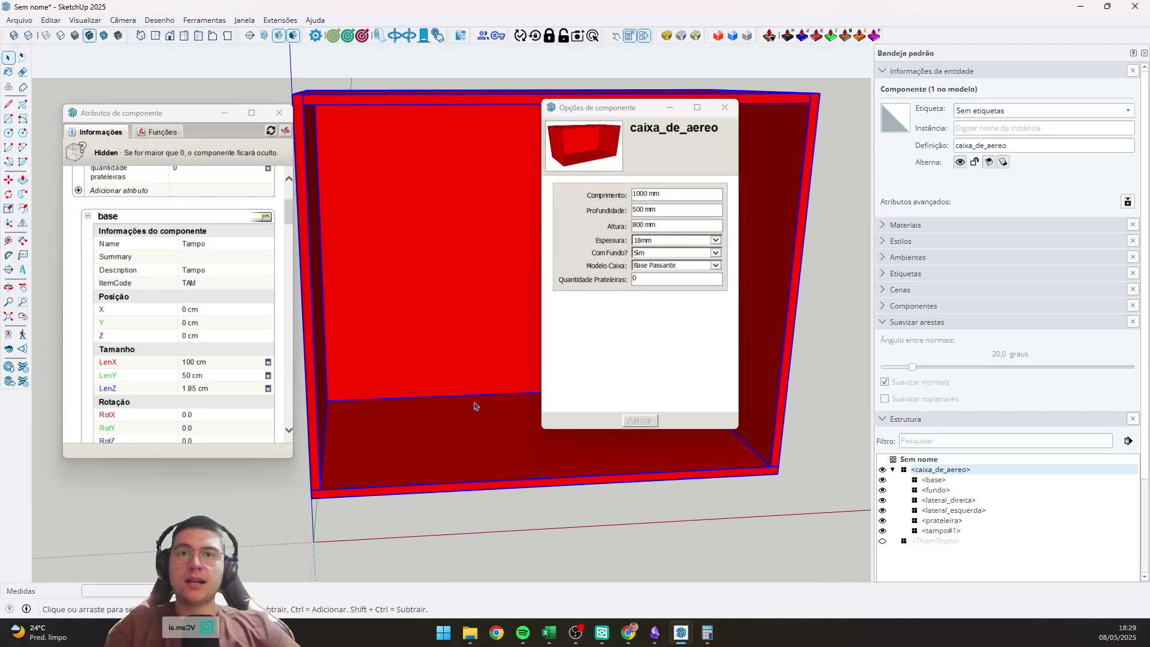
pyautogui.click(940, 521)
pyautogui.scroll(-3, 514, 341)
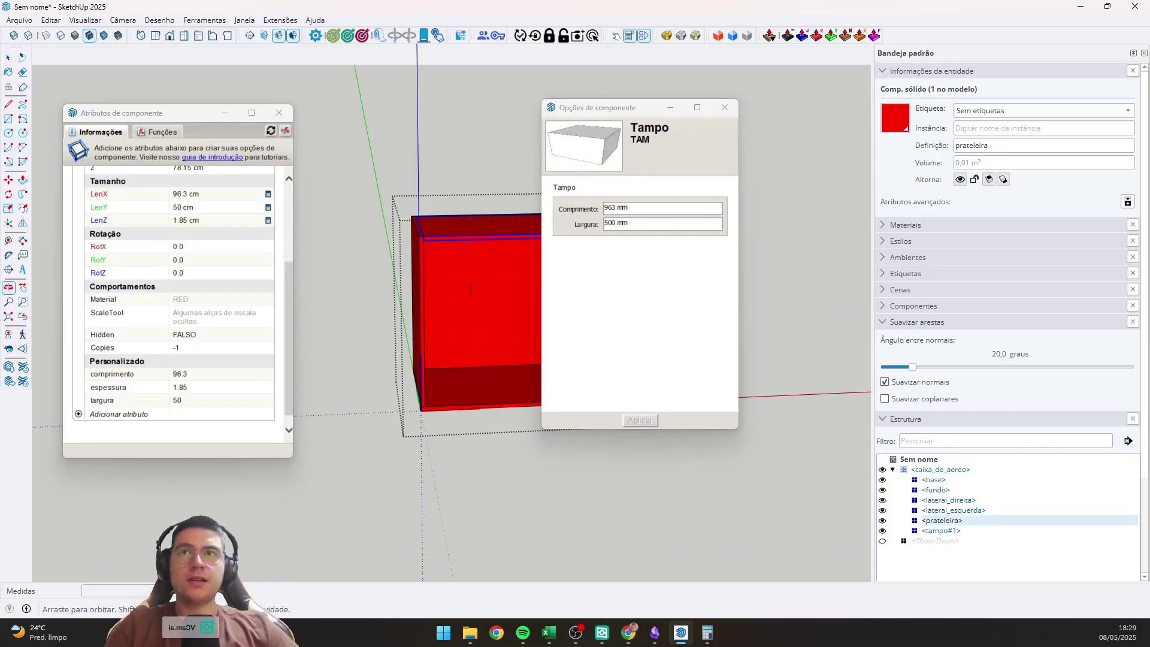
pyautogui.scroll(3, 443, 283)
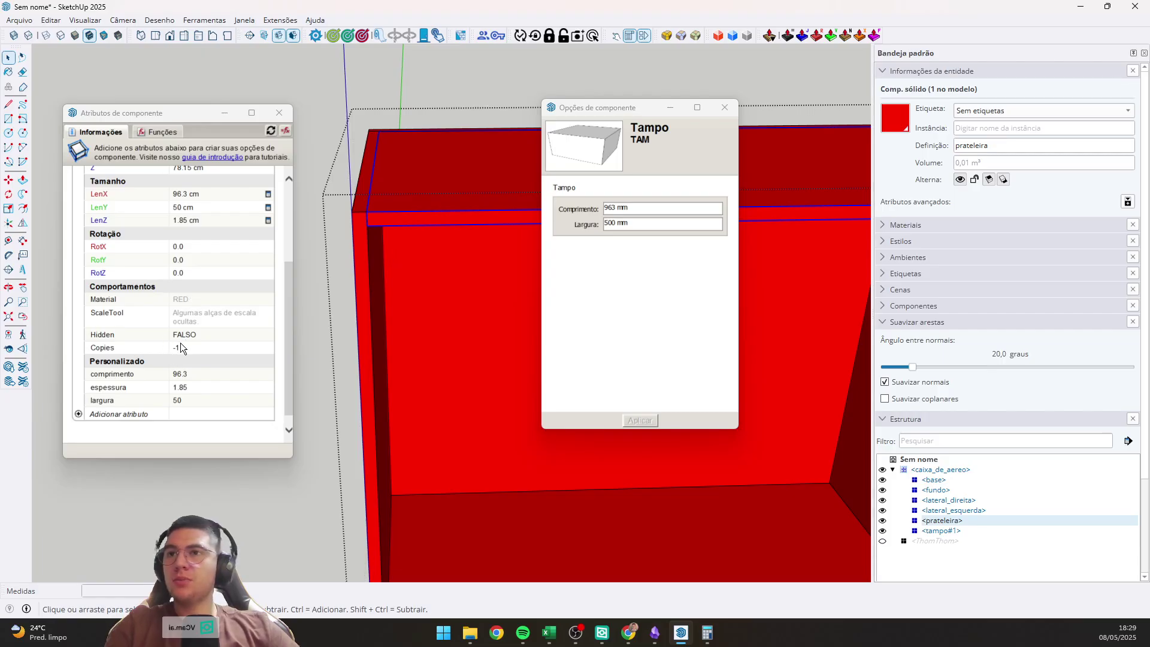
pyautogui.click(146, 418)
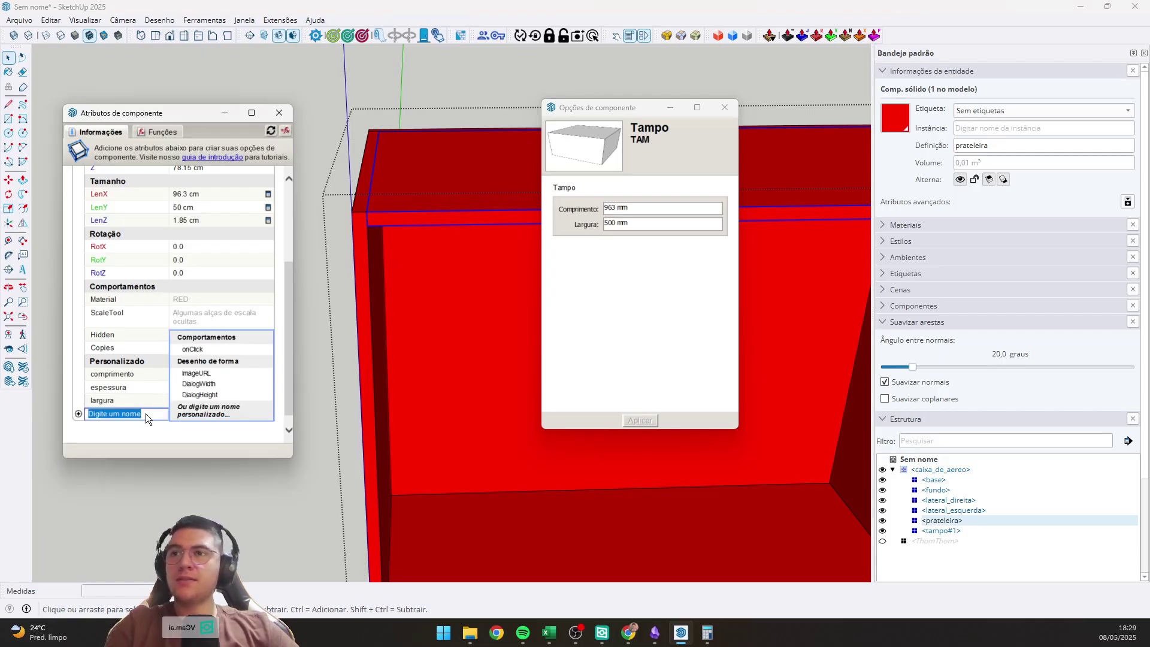
pyautogui.click(162, 350)
pyautogui.hotkey('ctrl', 'a')
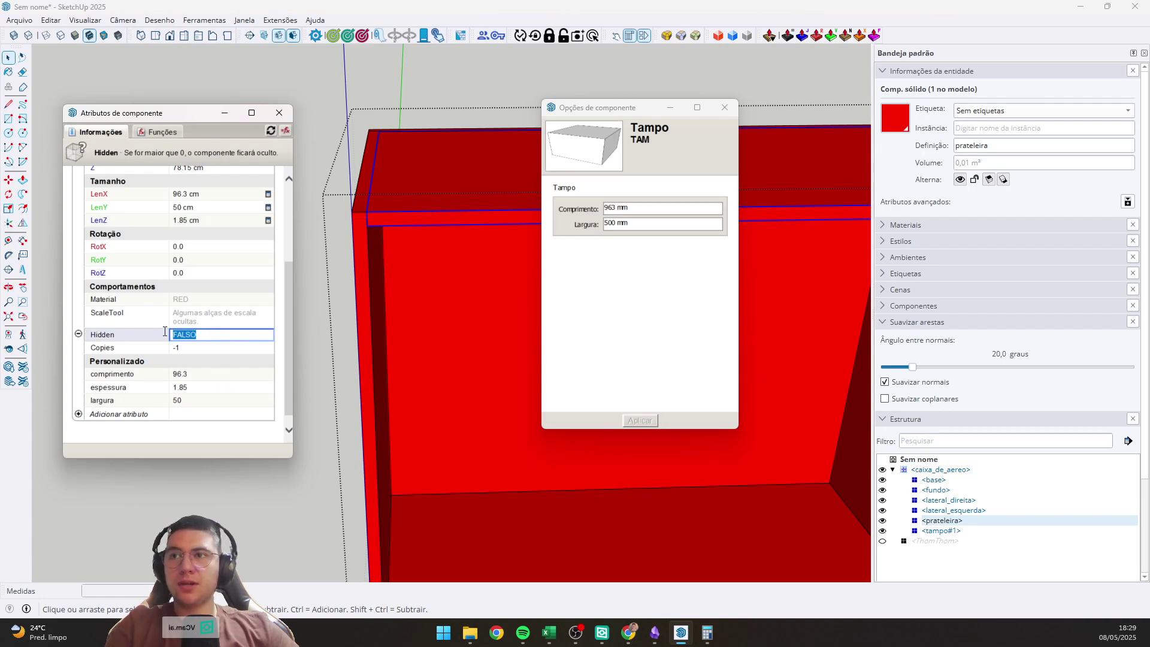
pyautogui.write('=if(')
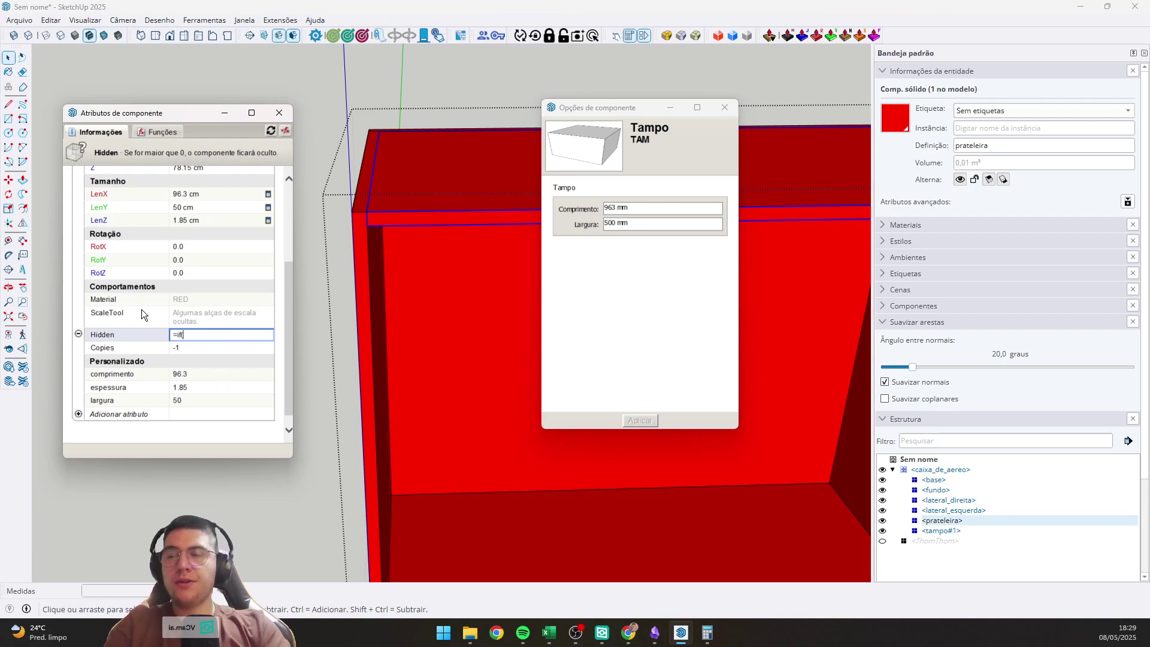
pyautogui.write('parent!quantidade')
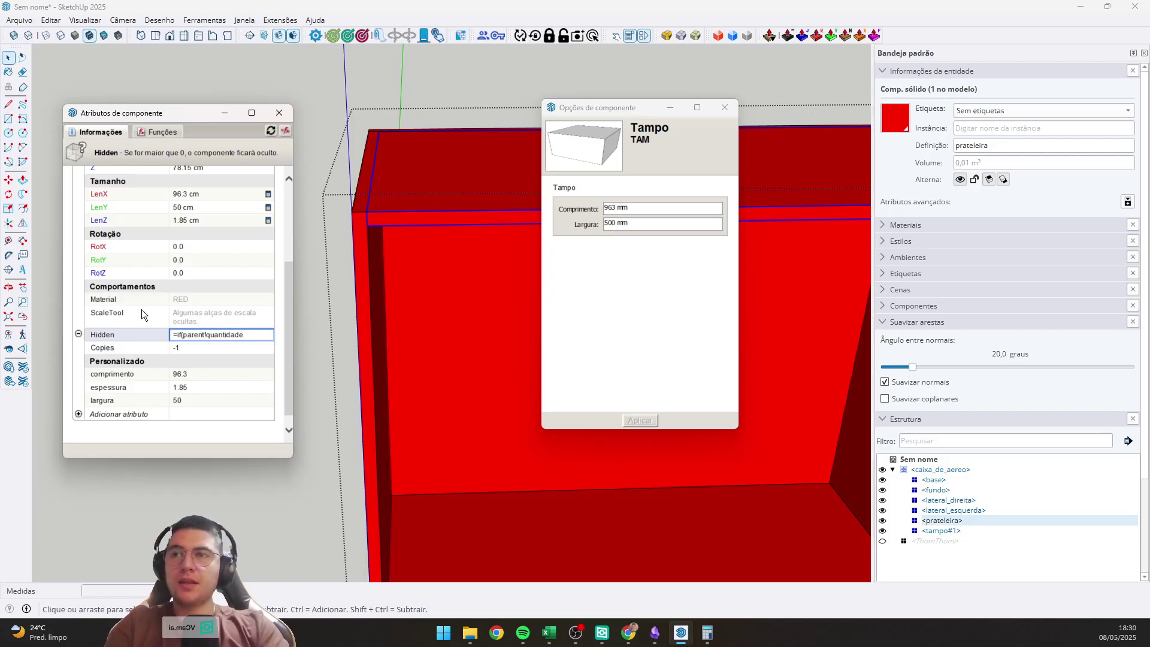
pyautogui.write('prateleiras=')
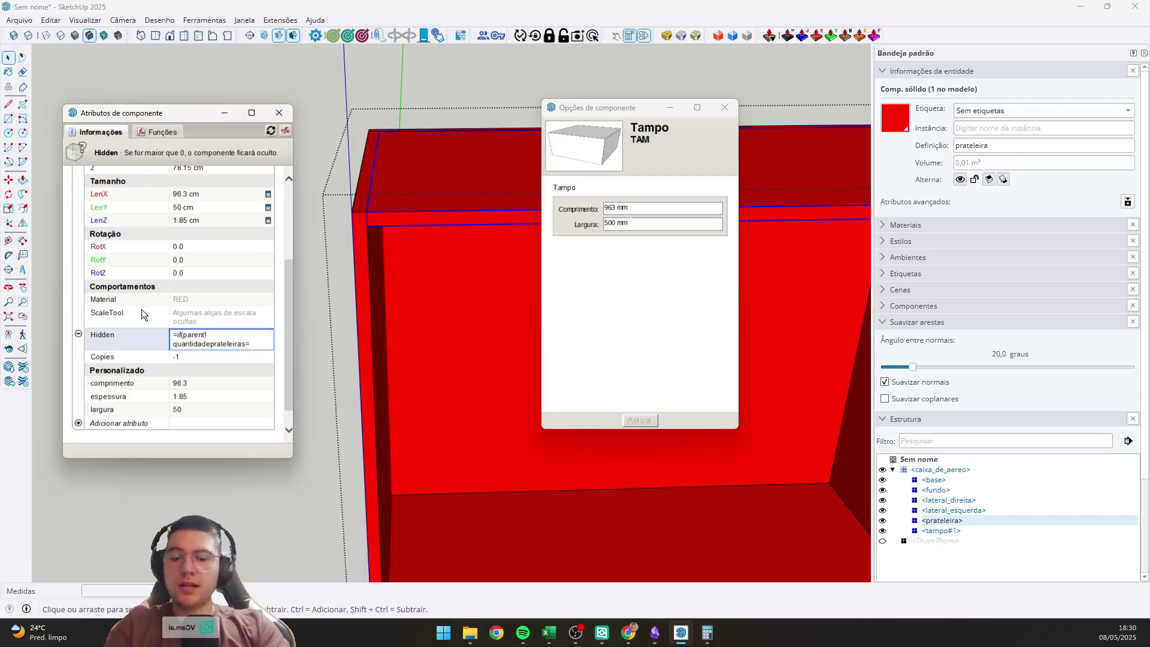
pyautogui.write('0,')
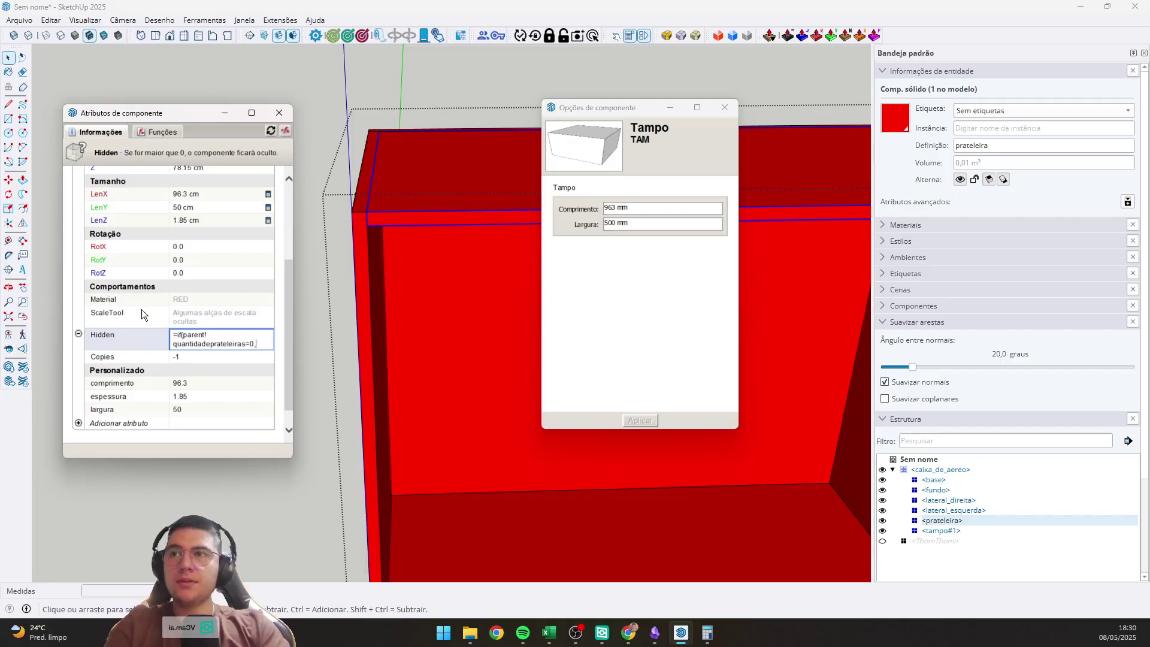
pyautogui.write('1,0)')
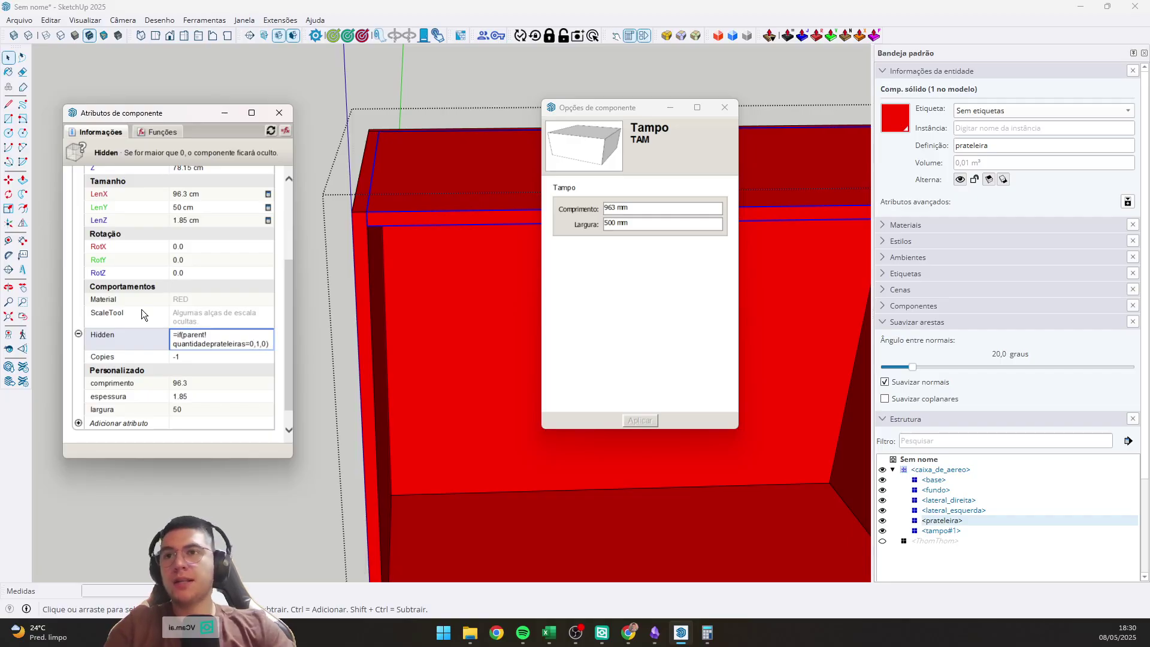
pyautogui.press('Return')
pyautogui.moveTo(405, 369); pyautogui.dragTo(372, 353, button='middle')
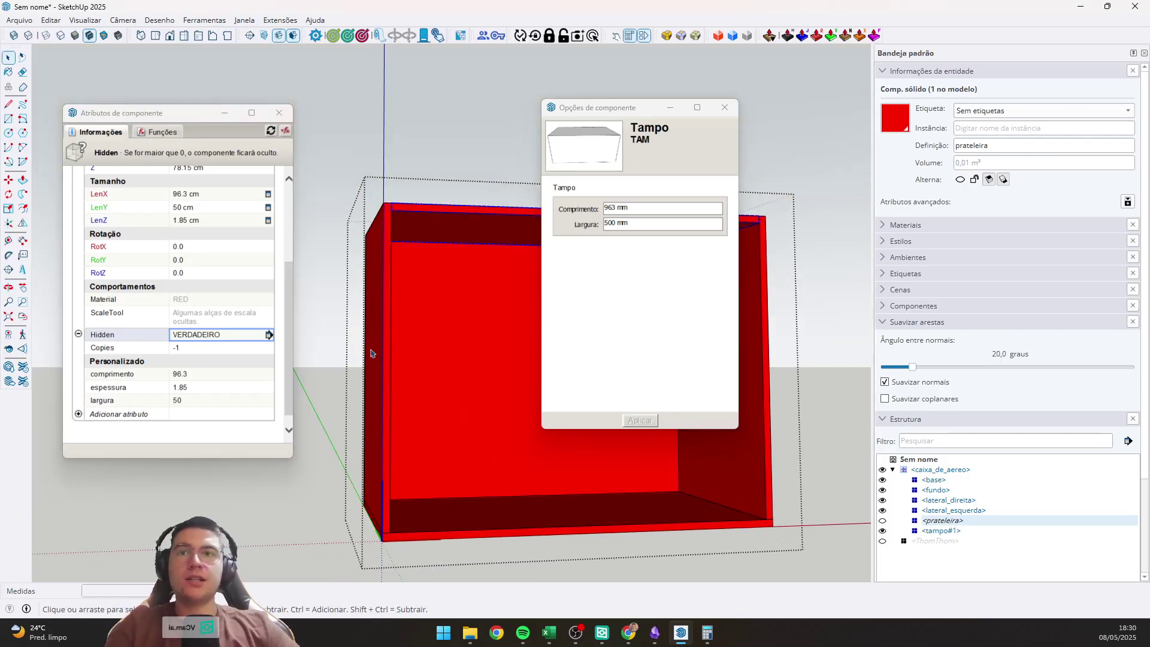
# Try 1 for the box's Quantidade Prateleiras option, set it to 2, and inspect the shelves.
pyautogui.click(373, 353)
pyautogui.click(426, 308)
pyautogui.write('1')
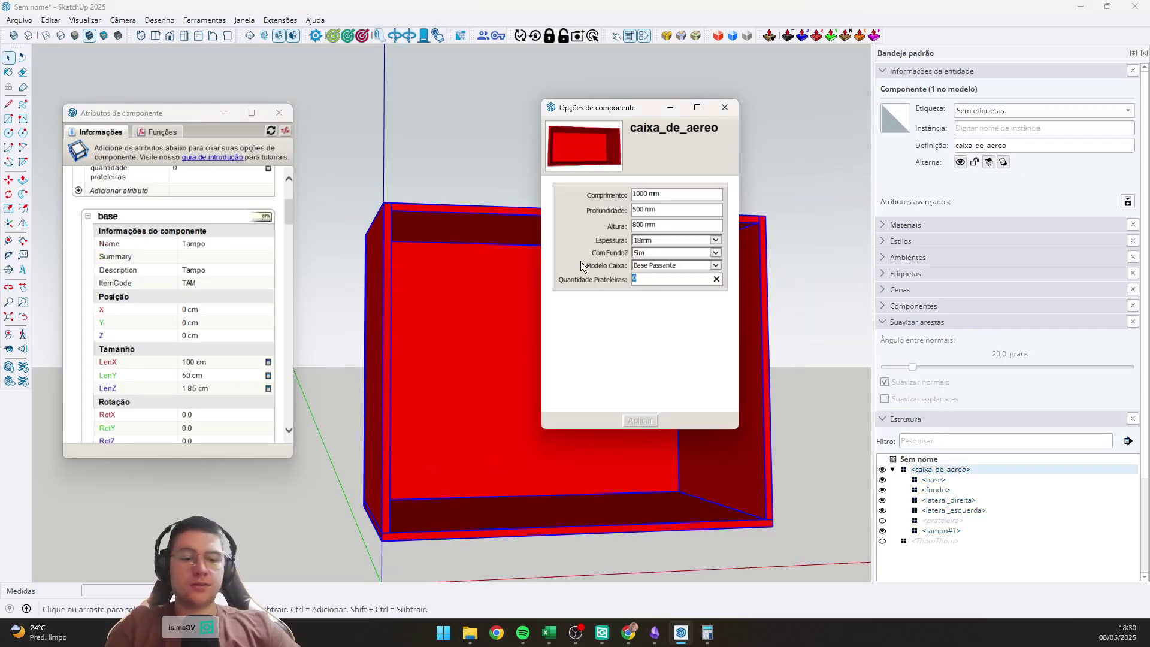
pyautogui.click(581, 265)
pyautogui.doubleClick(636, 273)
pyautogui.write('2')
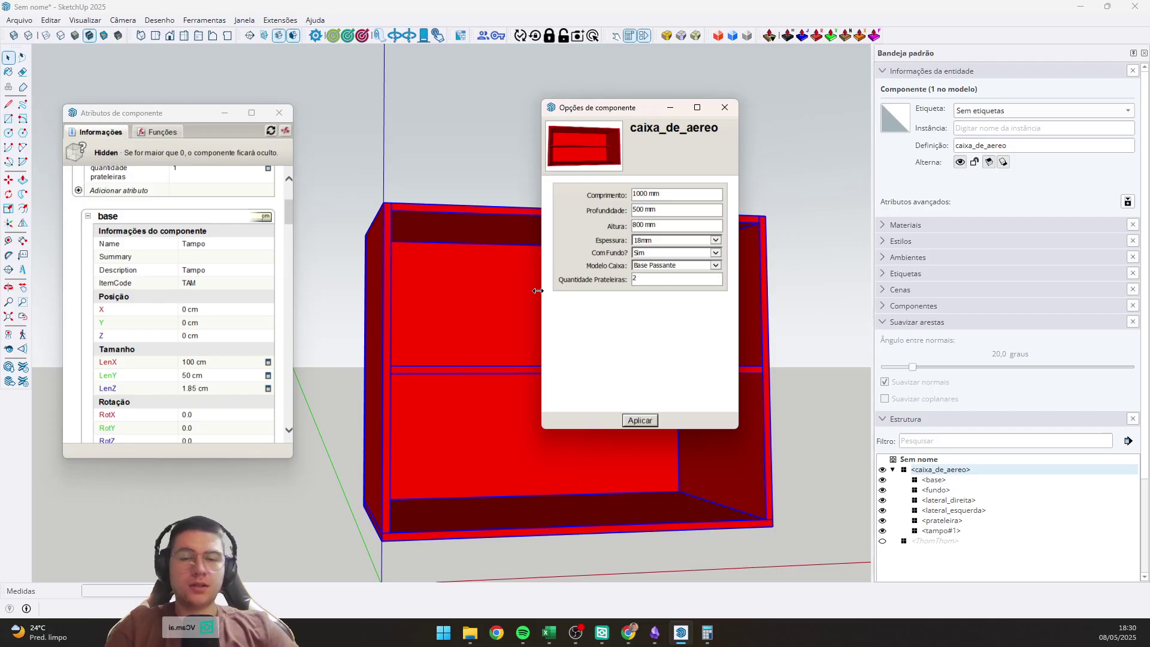
pyautogui.click(538, 293)
pyautogui.moveTo(539, 303); pyautogui.dragTo(598, 290, button='middle')
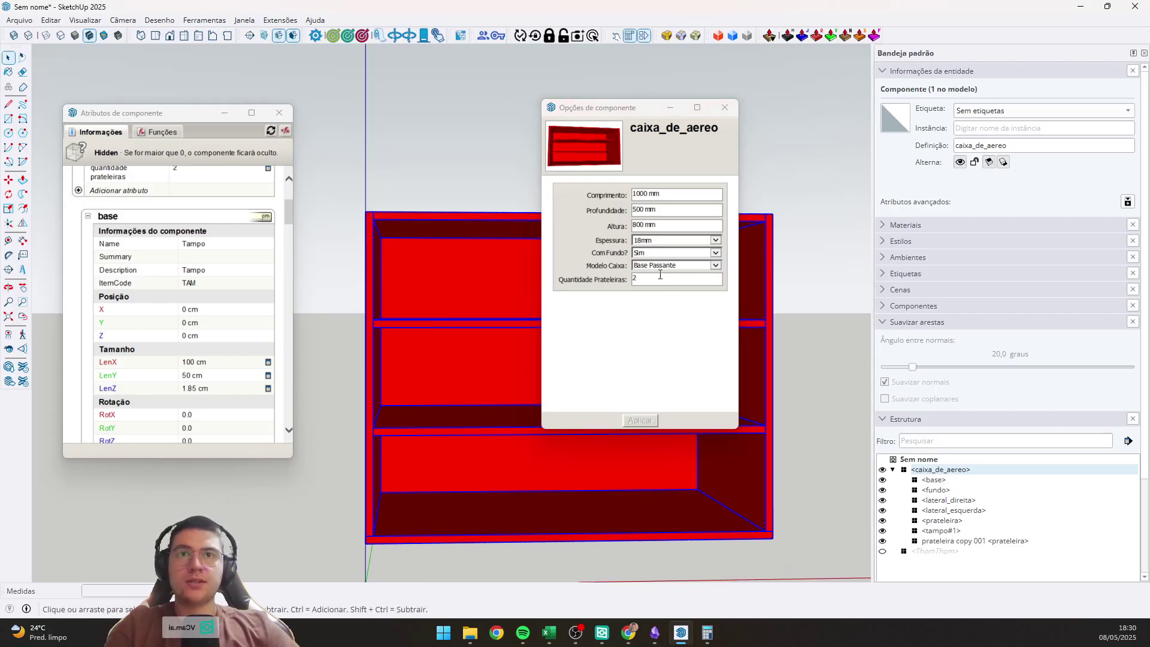
pyautogui.moveTo(515, 336); pyautogui.dragTo(335, 299, button='middle')
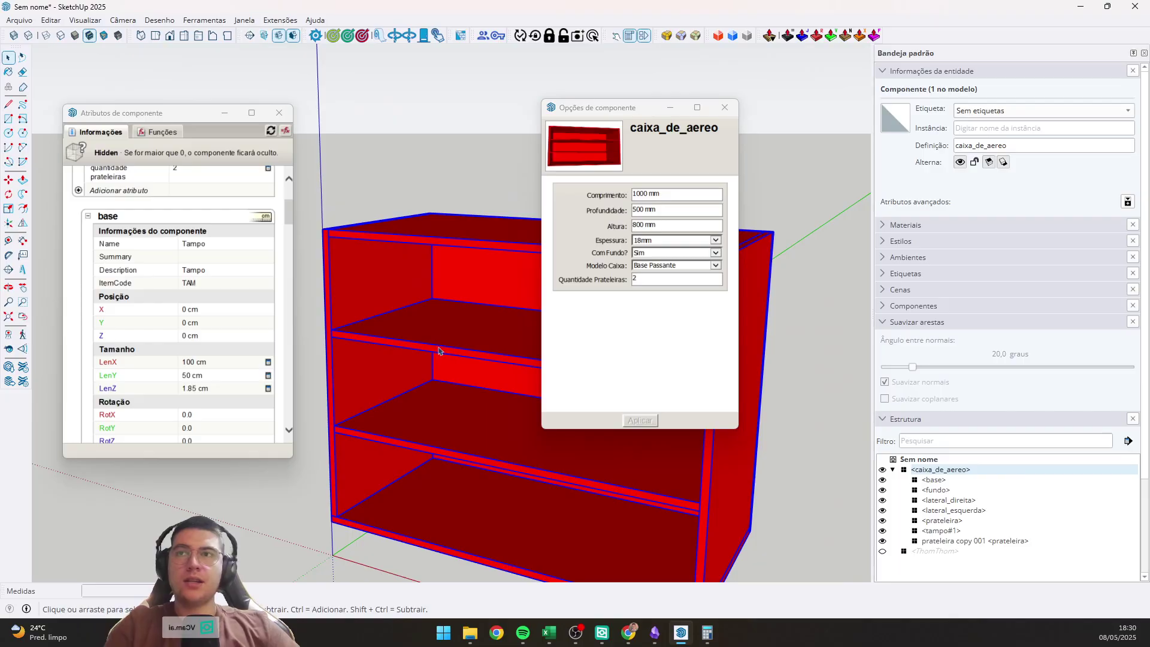
# Add a custom attribute named recuoprateleira to the caixa_de_aereo component.
pyautogui.scroll(1, 124, 207)
pyautogui.scroll(2, 124, 206)
pyautogui.click(106, 326)
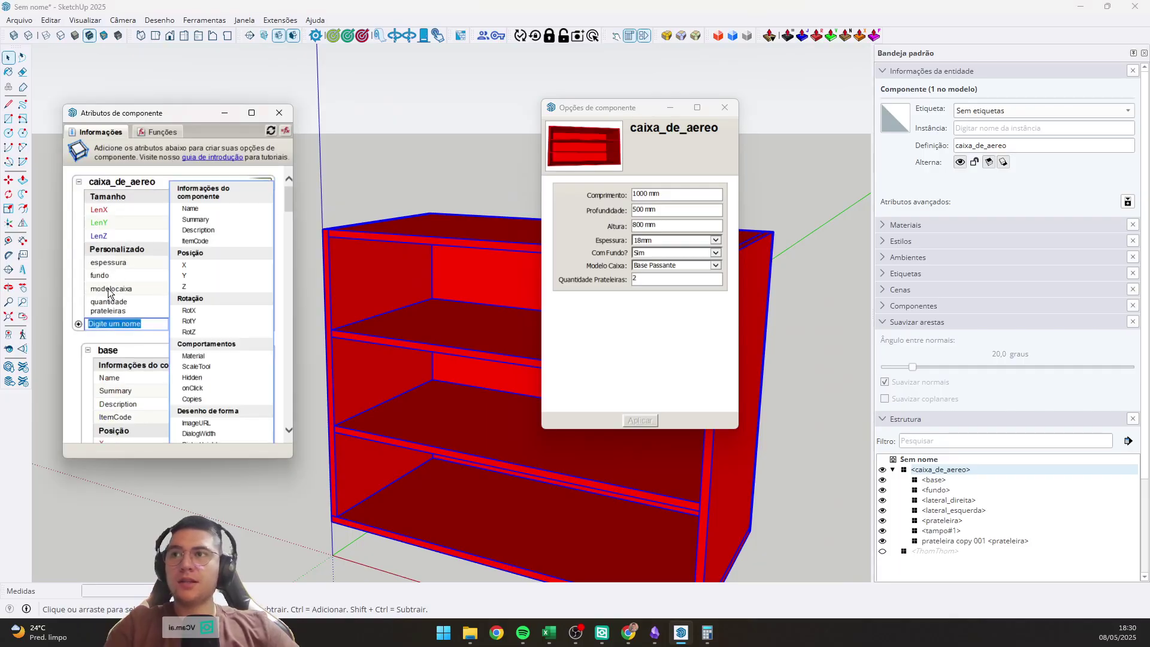
pyautogui.write('recuopratel')
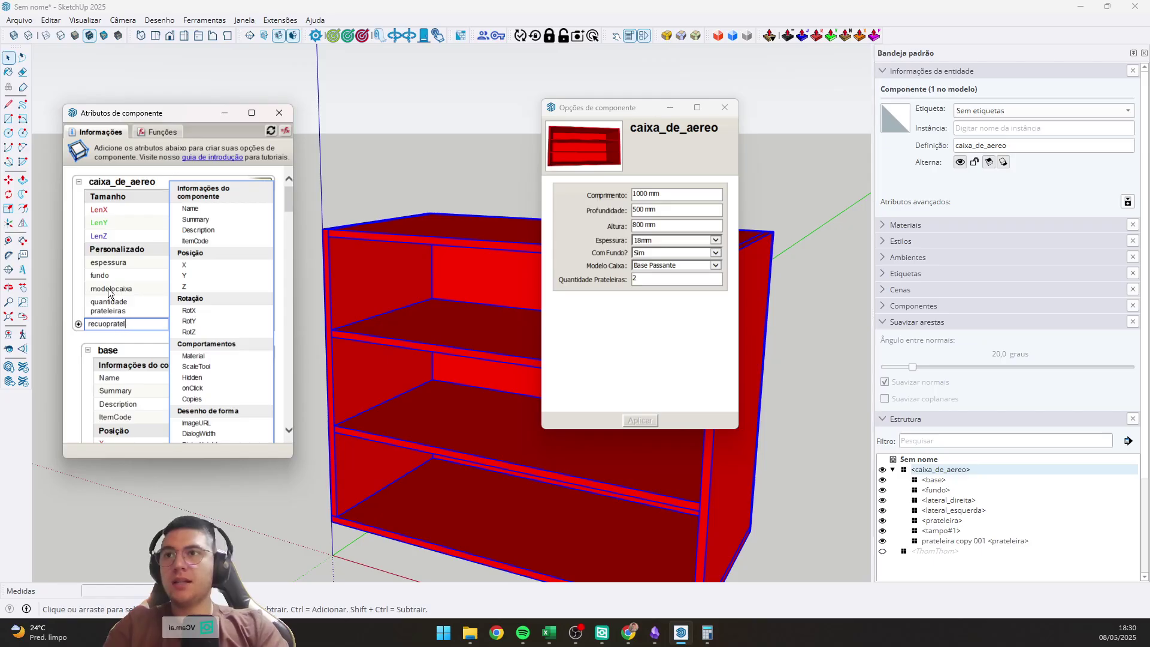
pyautogui.write('eira')
pyautogui.press('Return')
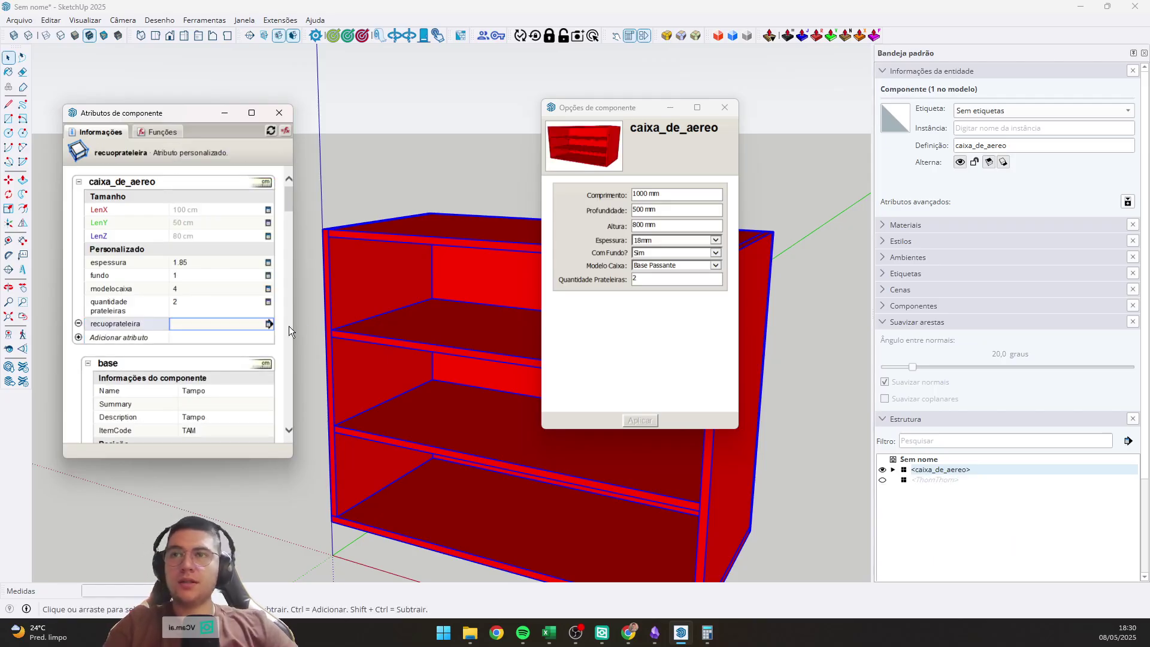
# Make recuoprateleira editable by users as text, with the display label "Recuo Prateleira:" and values shown in Milímetros.
pyautogui.click(269, 323)
pyautogui.click(215, 194)
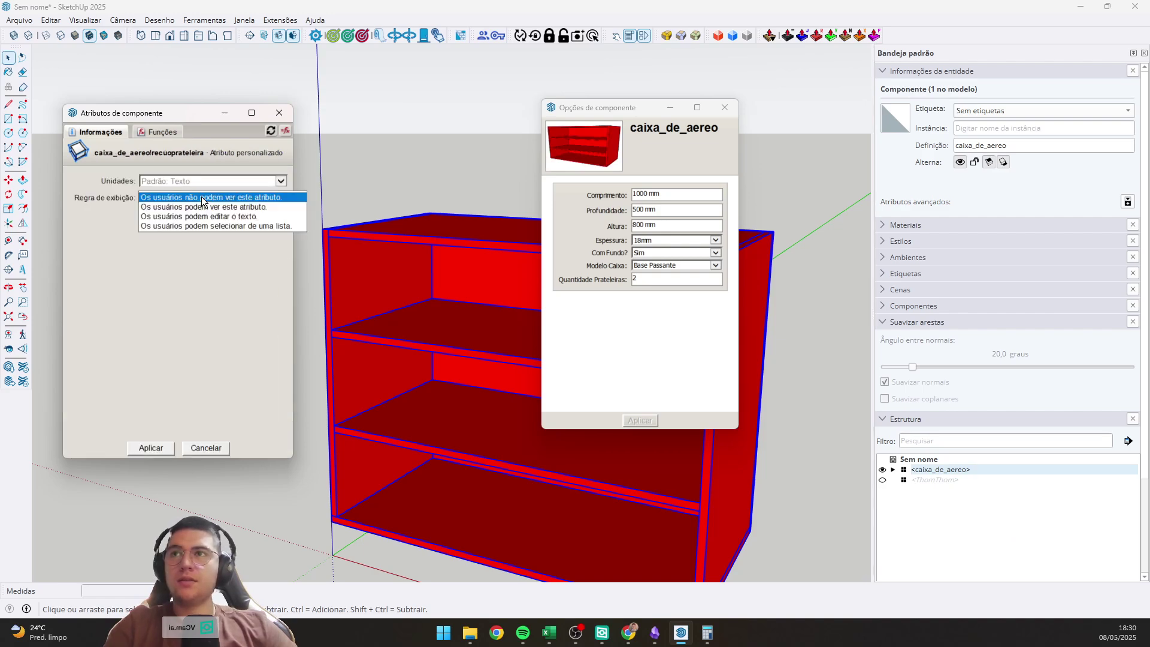
pyautogui.click(173, 215)
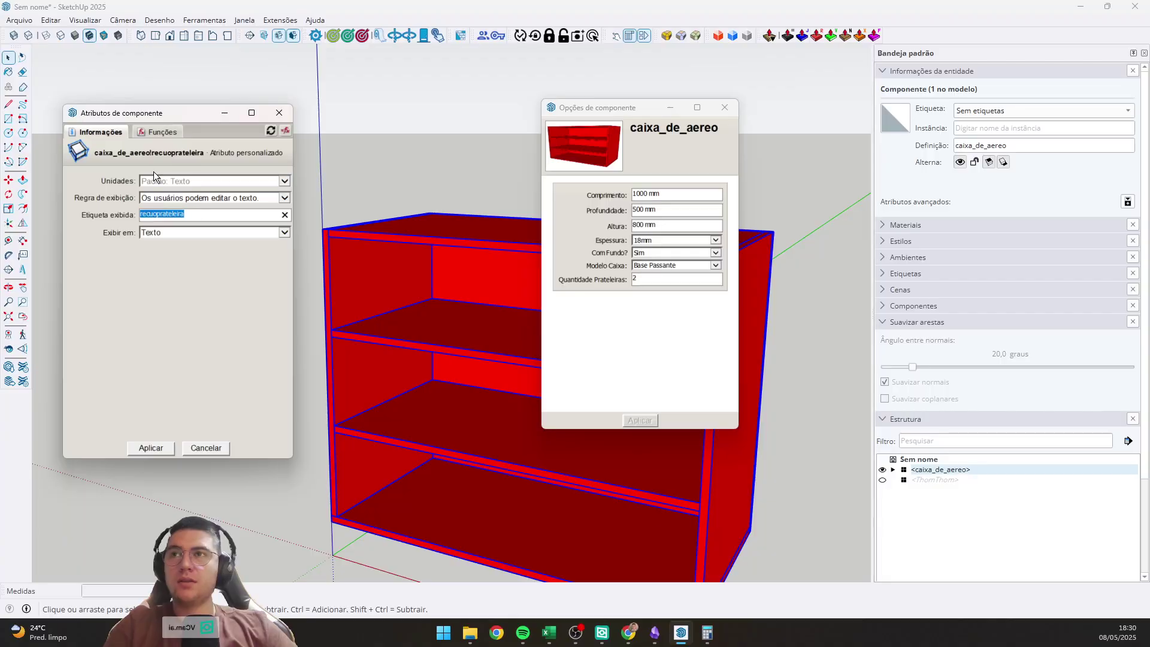
pyautogui.write('Recu')
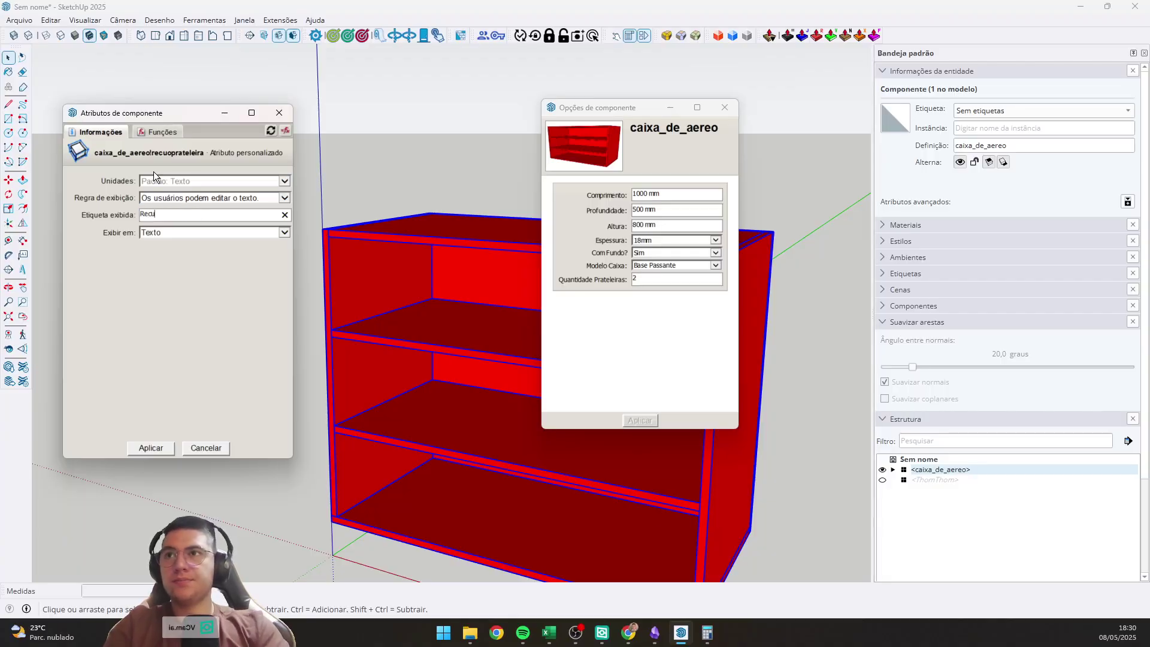
pyautogui.write('o Prateleir')
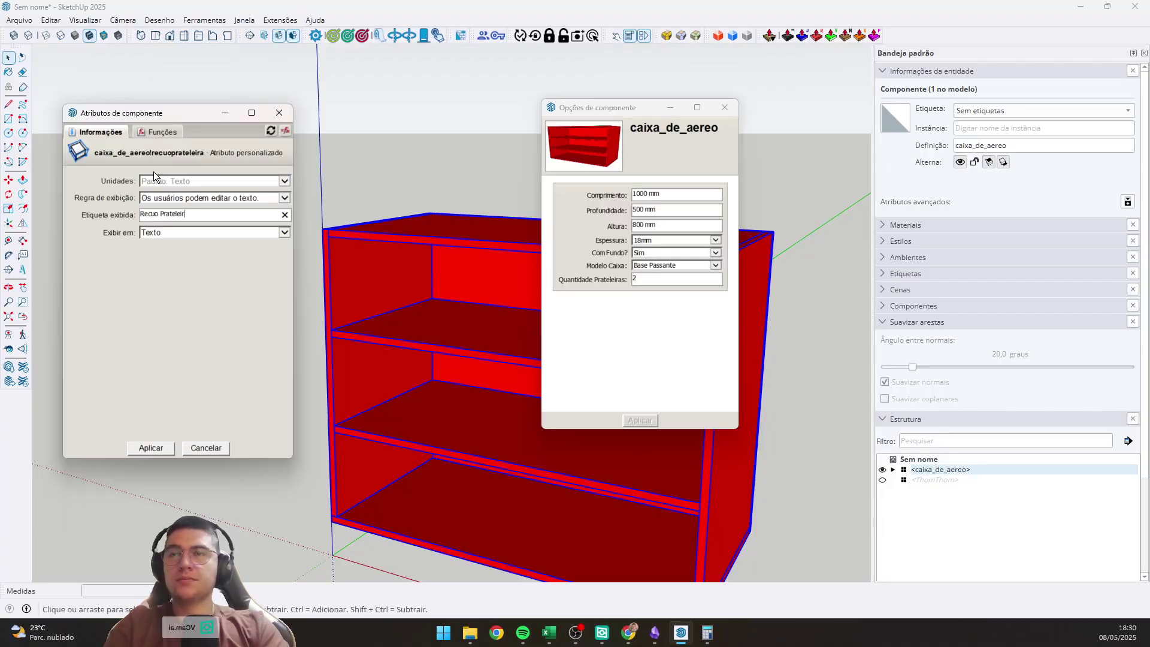
pyautogui.write('a:')
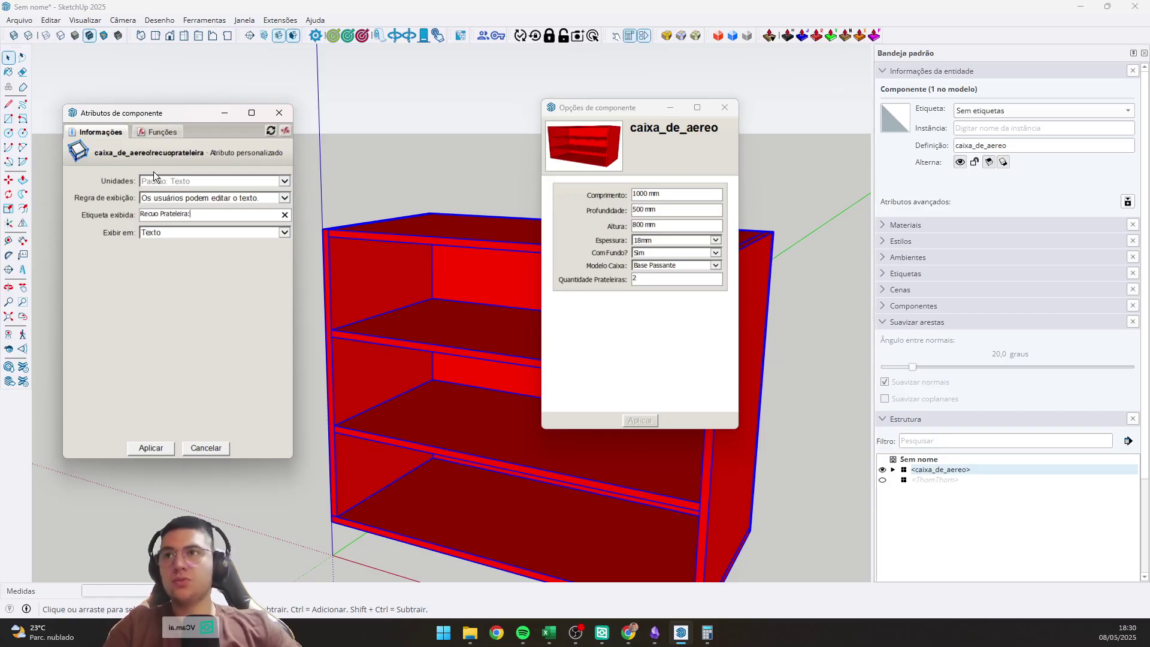
pyautogui.click(211, 232)
pyautogui.press('Escape')
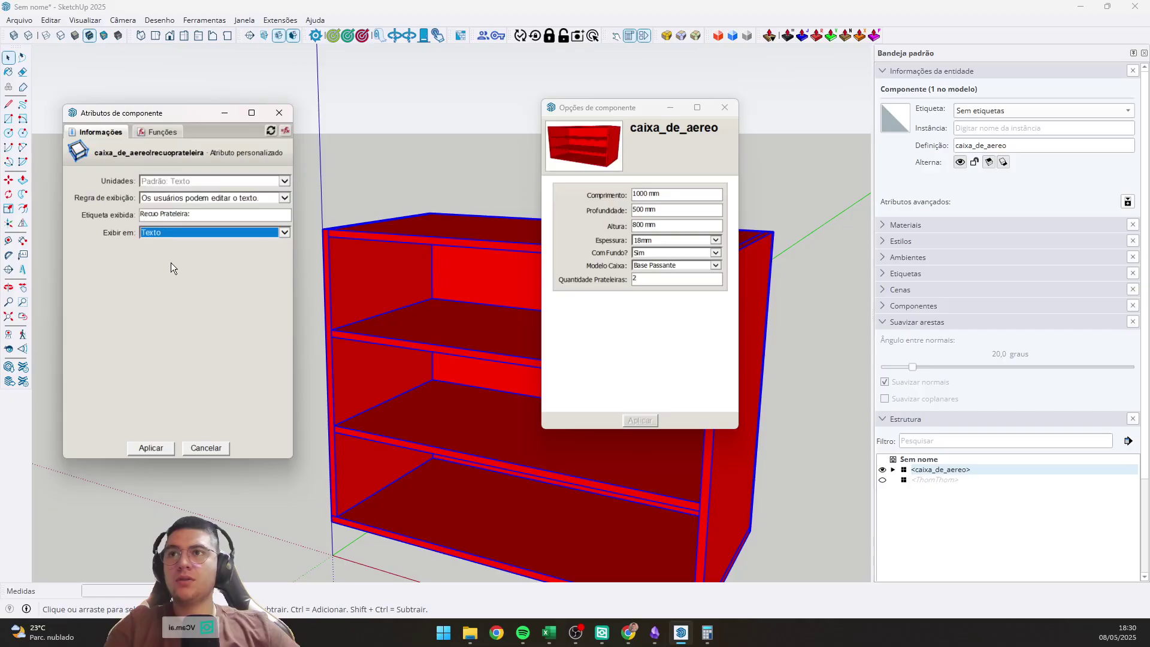
pyautogui.click(148, 447)
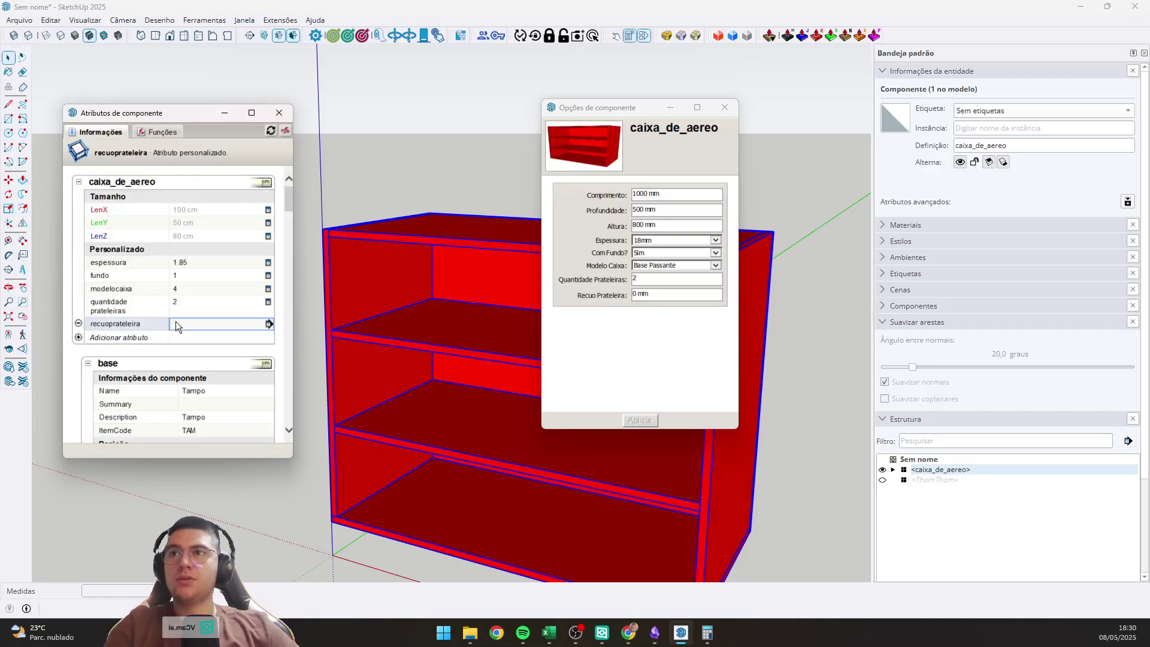
# Try a Recuo Prateleira value of 10 mm on the box and check the stored attribute value.
pyautogui.click(207, 323)
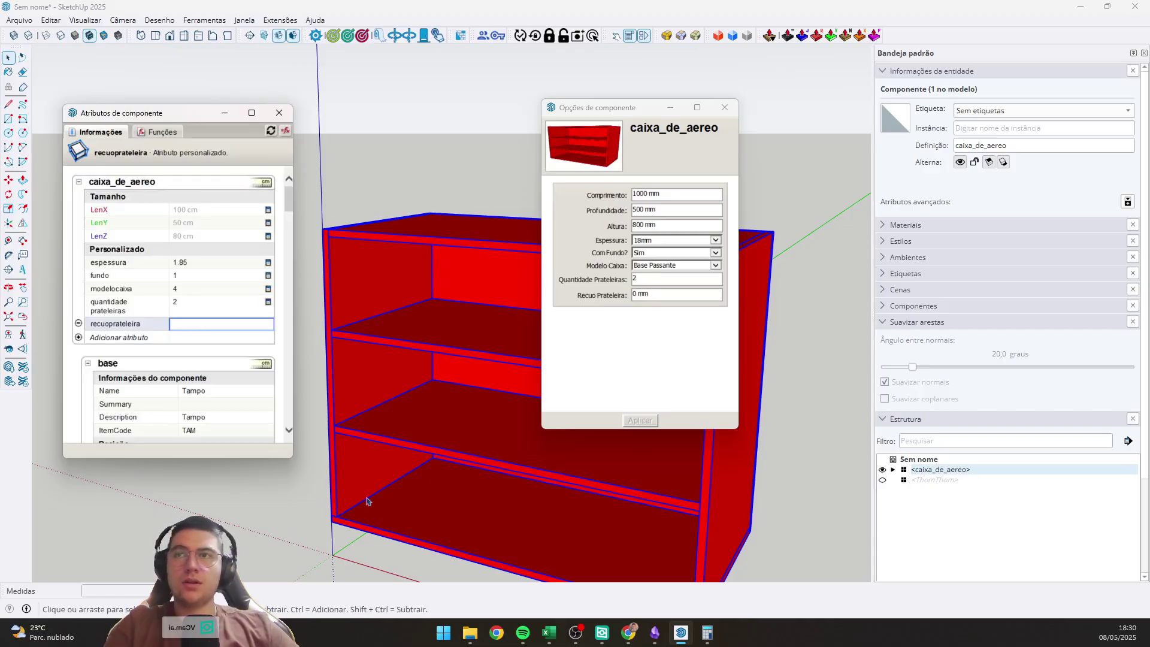
pyautogui.tripleClick(667, 297)
pyautogui.write('10')
pyautogui.press('Return')
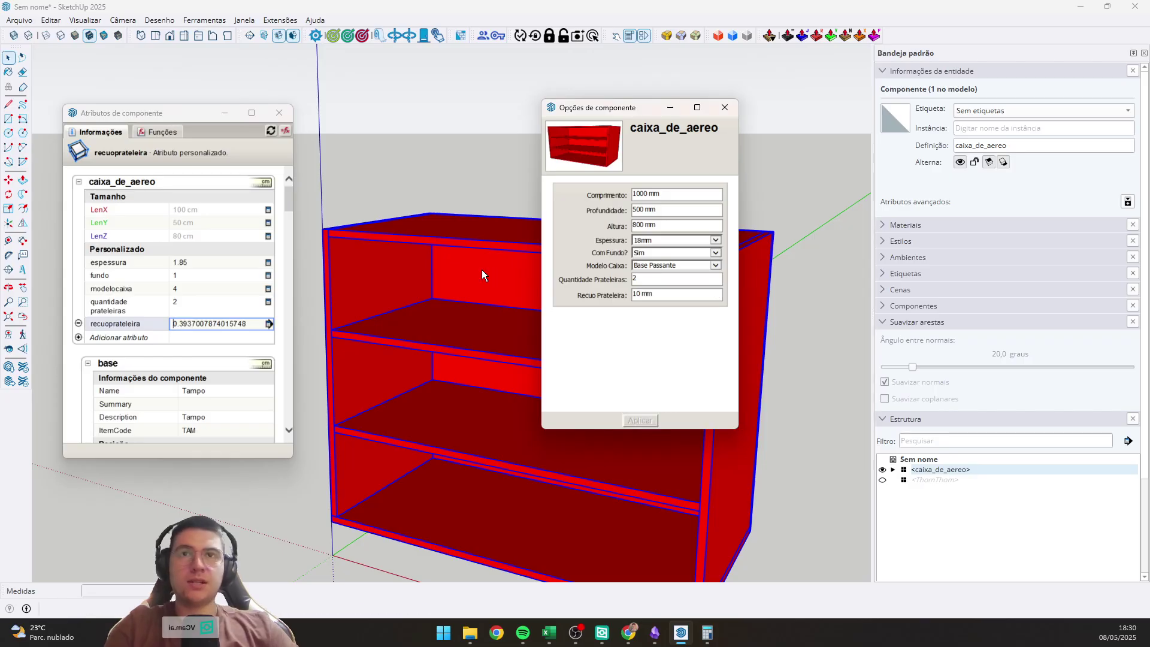
pyautogui.click(239, 324)
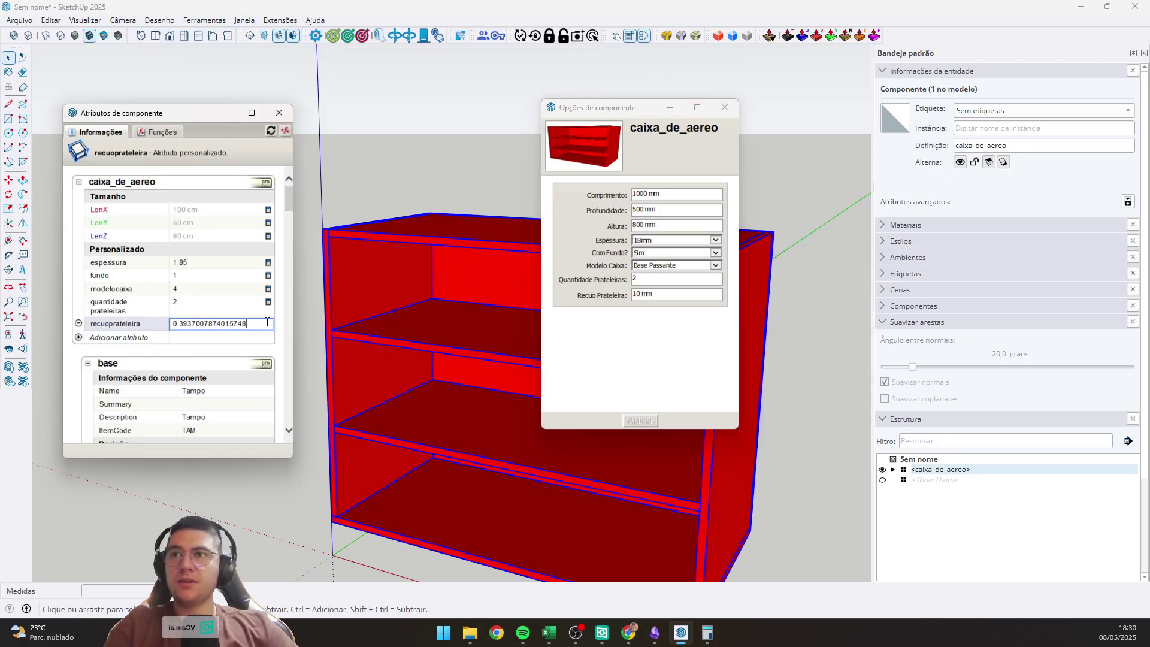
# Change the units of recuoprateleira to Centímetros and set its value to 0.5 cm.
pyautogui.click(267, 324)
pyautogui.click(214, 174)
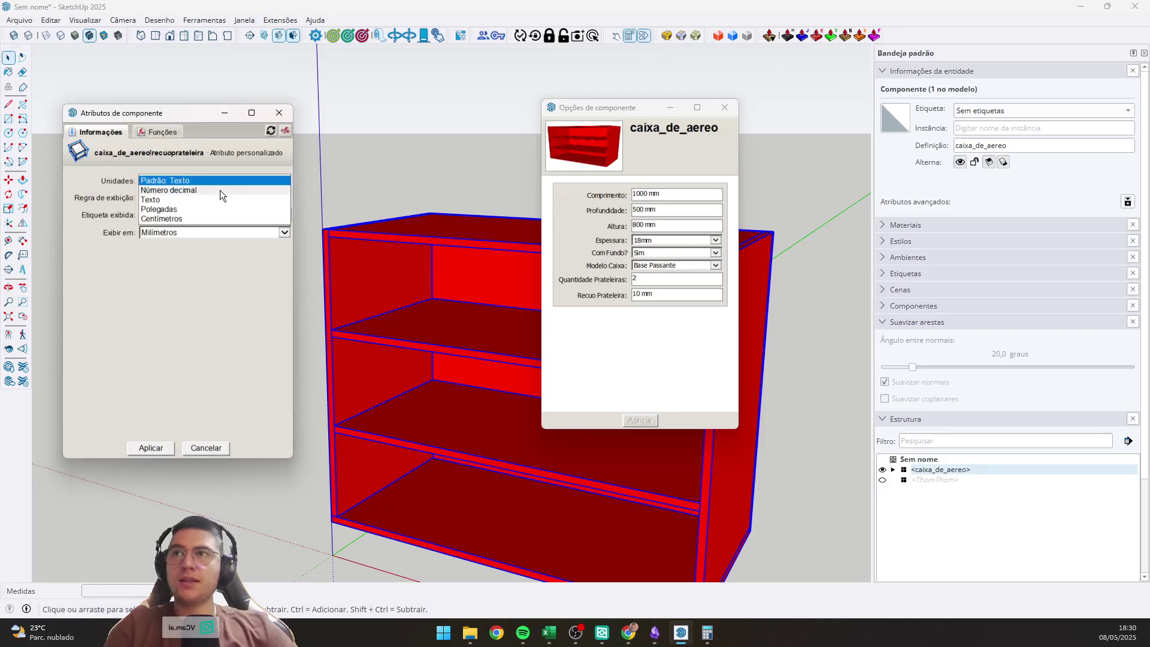
pyautogui.click(181, 214)
pyautogui.click(150, 448)
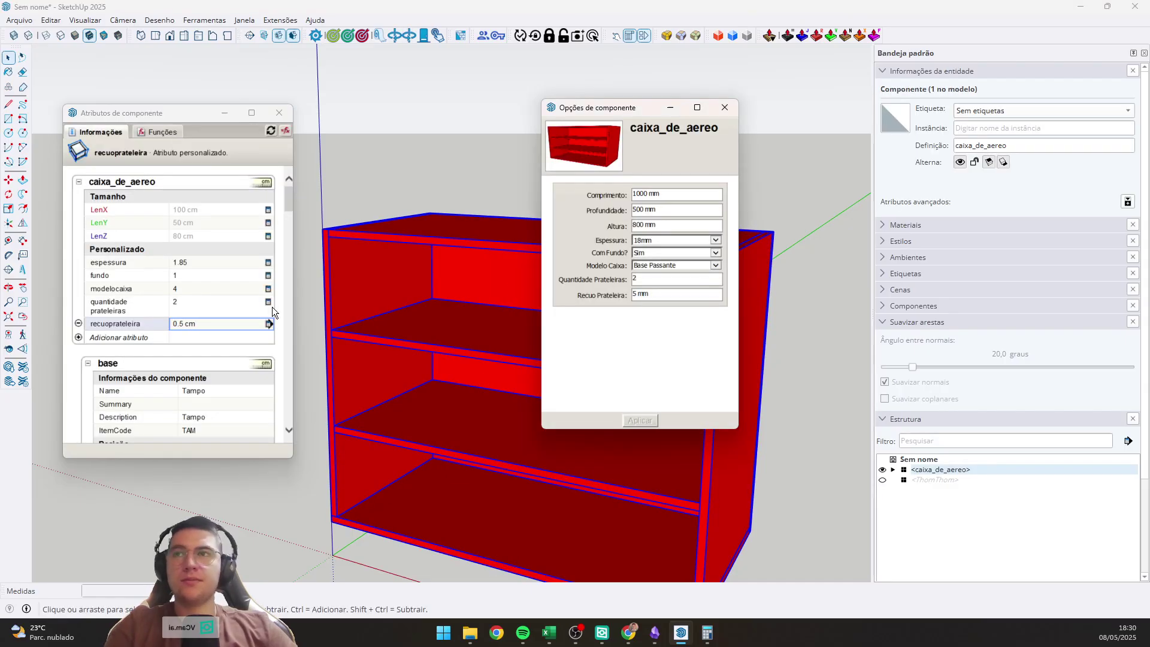
# Set the LenY formula of the prateleira subcomponent to =parent!leny-parent!recuoprateleira.
pyautogui.scroll(-3, 238, 295)
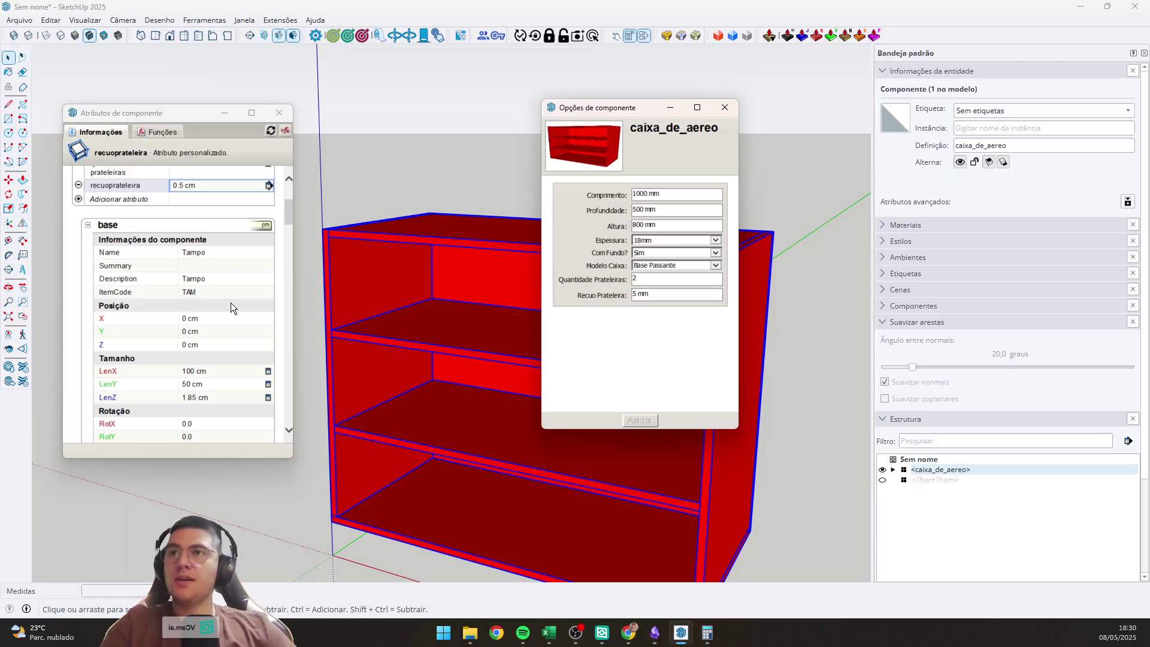
pyautogui.scroll(-6, 231, 303)
pyautogui.scroll(-10, 178, 302)
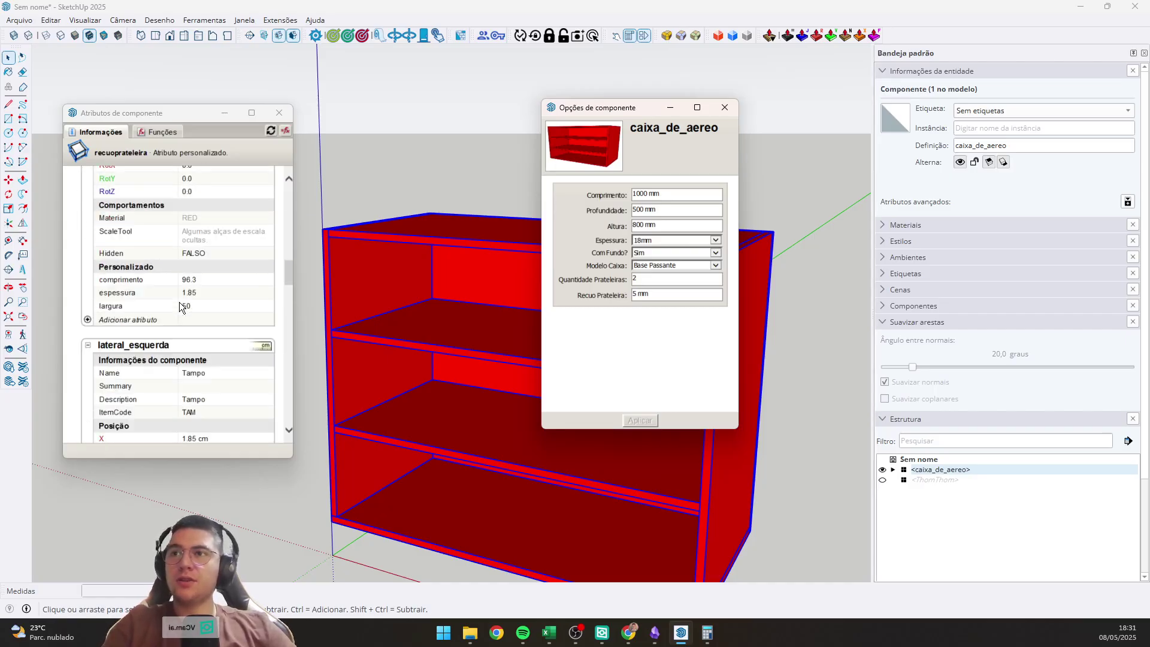
pyautogui.scroll(-4, 154, 318)
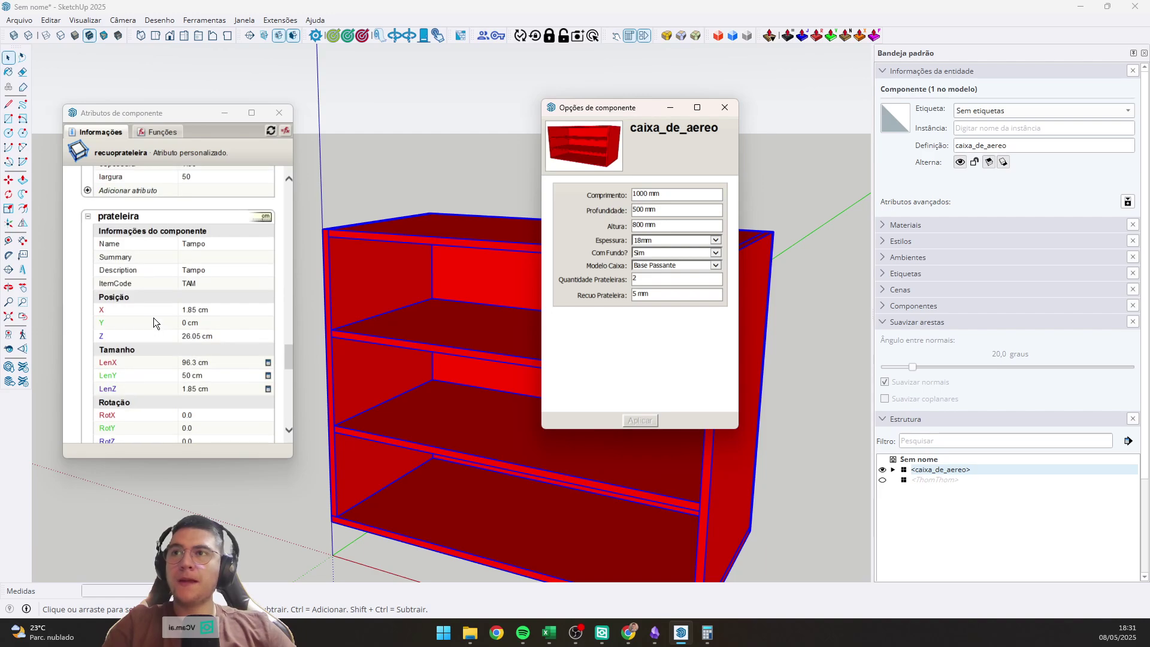
pyautogui.click(207, 236)
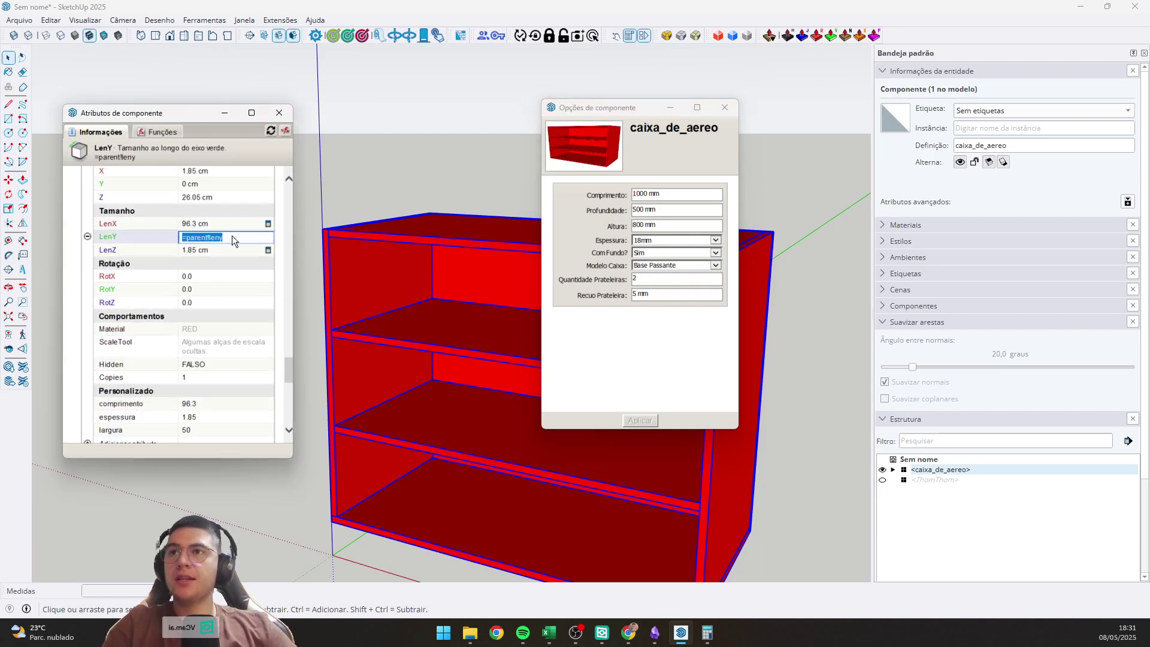
pyautogui.click(235, 237)
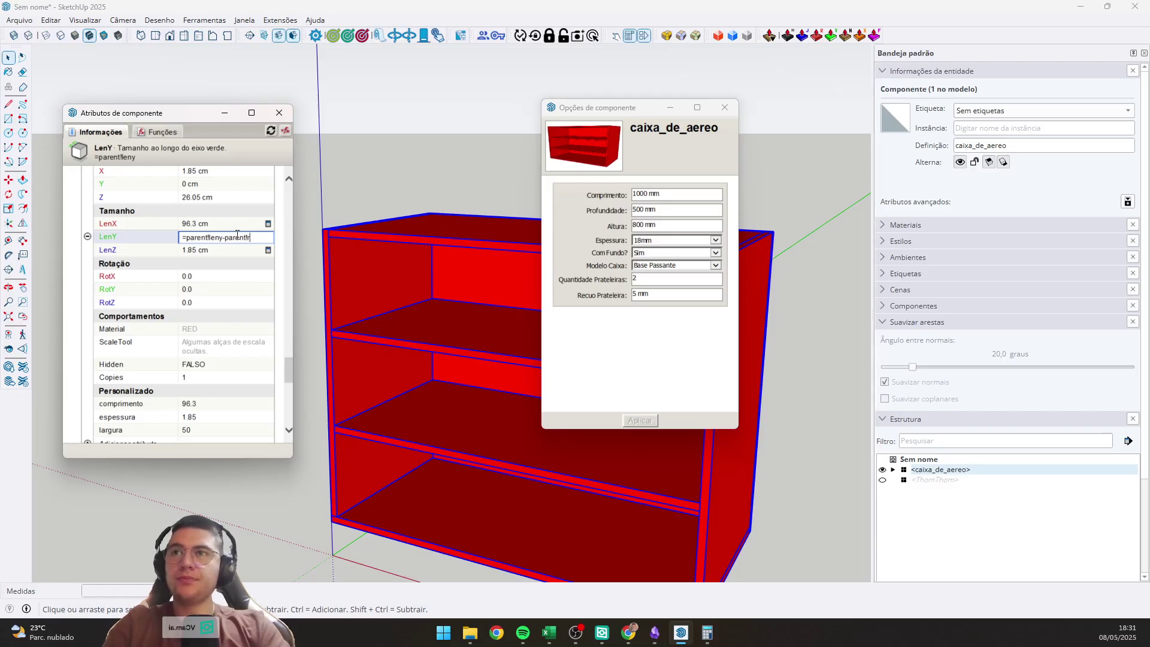
pyautogui.write('-parent!recuopratele')
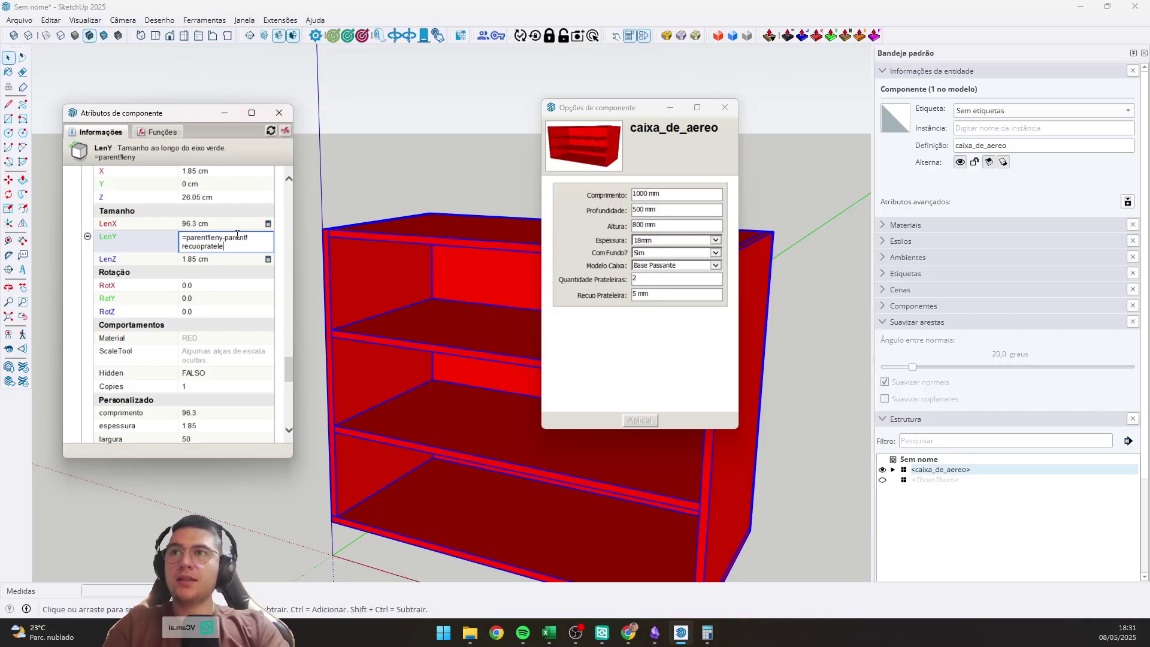
pyautogui.write('ira')
pyautogui.press('Return')
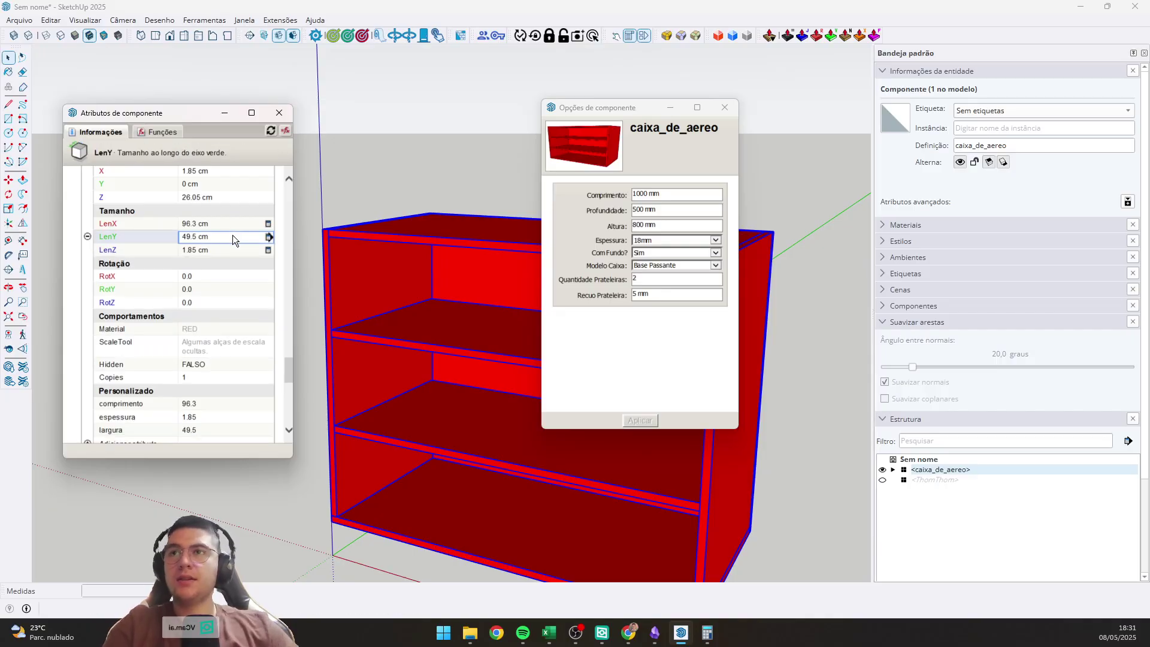
# Set the Y position formula of the prateleira subcomponent to =parent!recuoprateleira.
pyautogui.scroll(2, 218, 229)
pyautogui.click(207, 322)
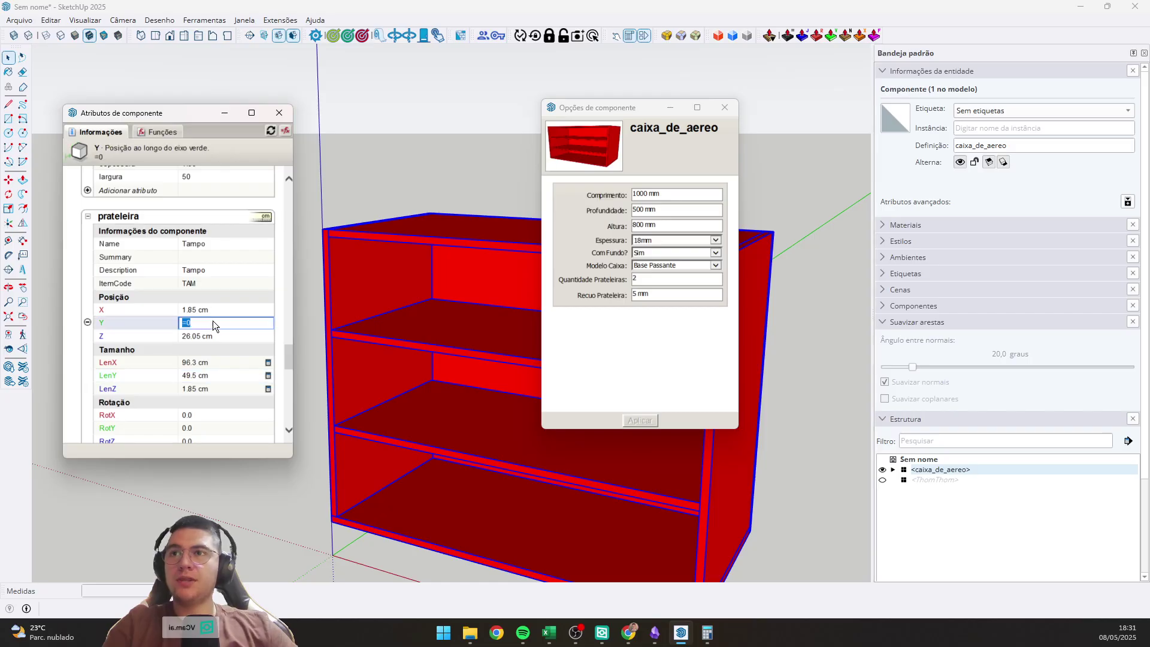
pyautogui.write('=parent!')
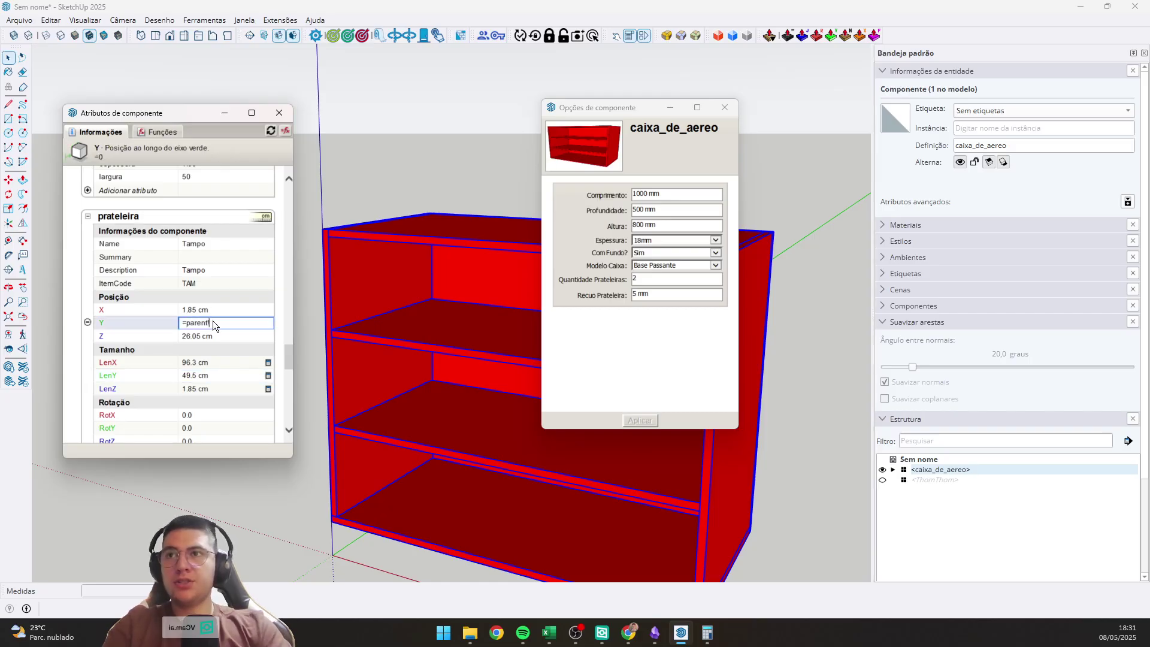
pyautogui.write('recuoprate')
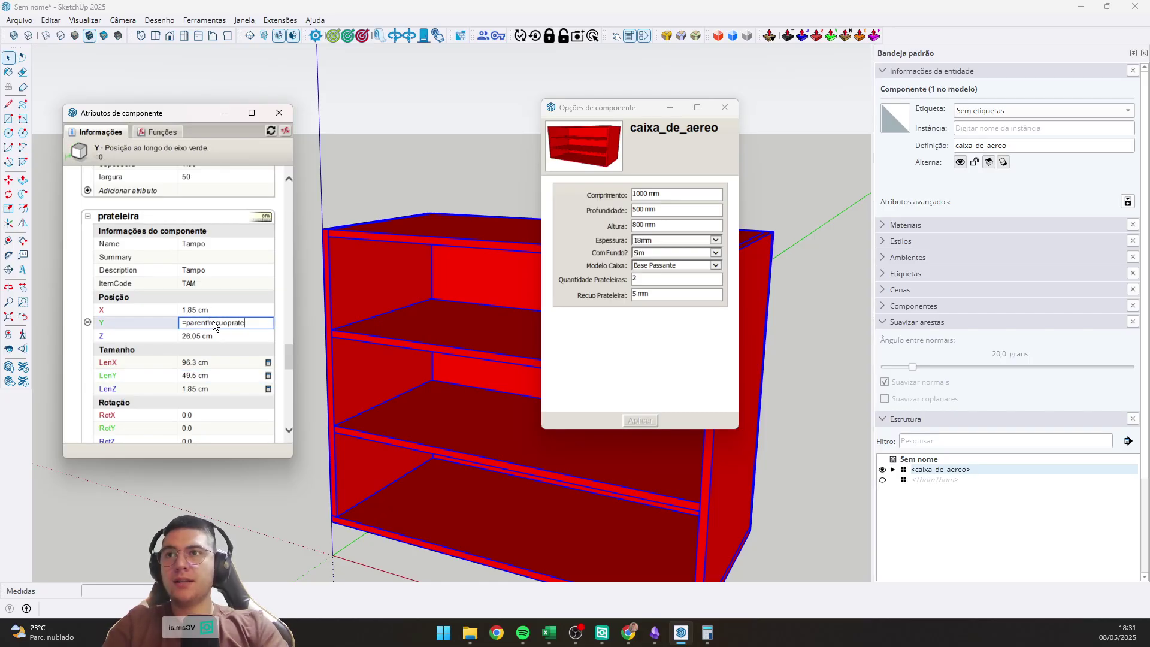
pyautogui.write('leira')
pyautogui.press('Return')
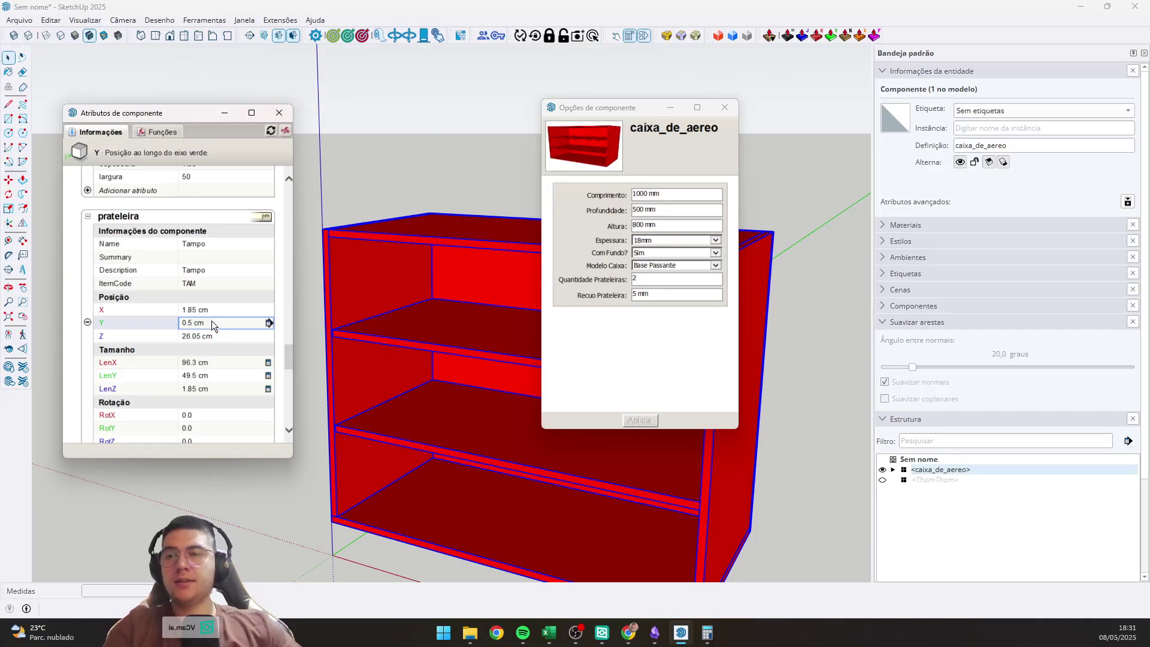
# Set the box's Recuo Prateleira option to 100 mm and check the shelf setback in the model.
pyautogui.moveTo(329, 316); pyautogui.dragTo(311, 274, button='middle')
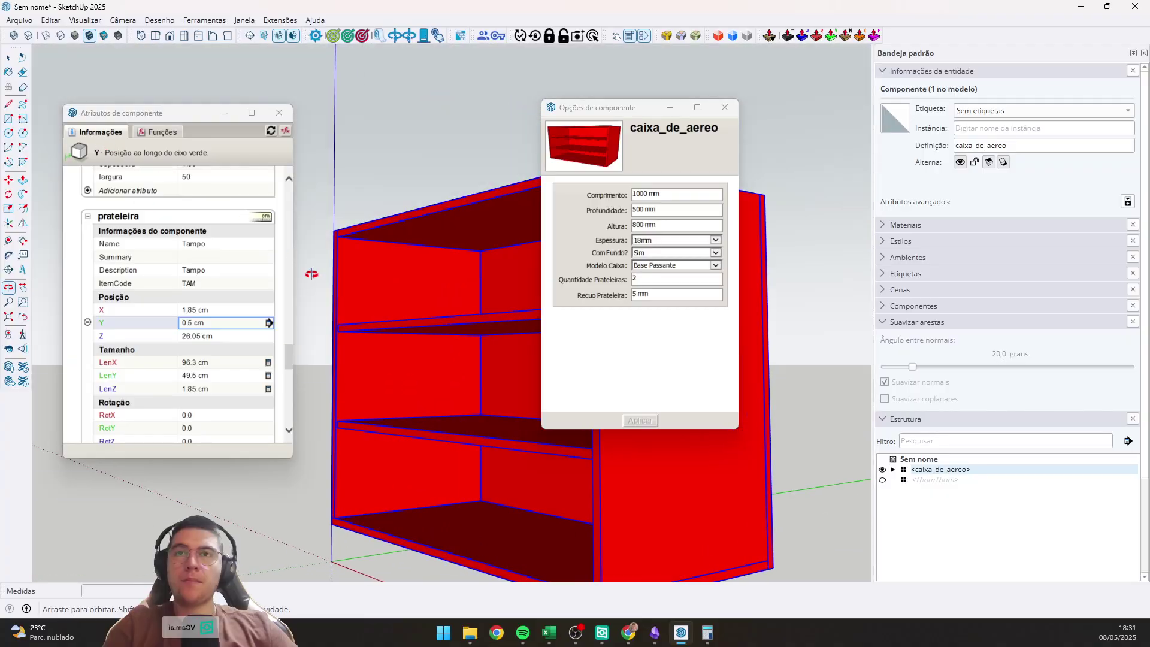
pyautogui.scroll(-5, 312, 273)
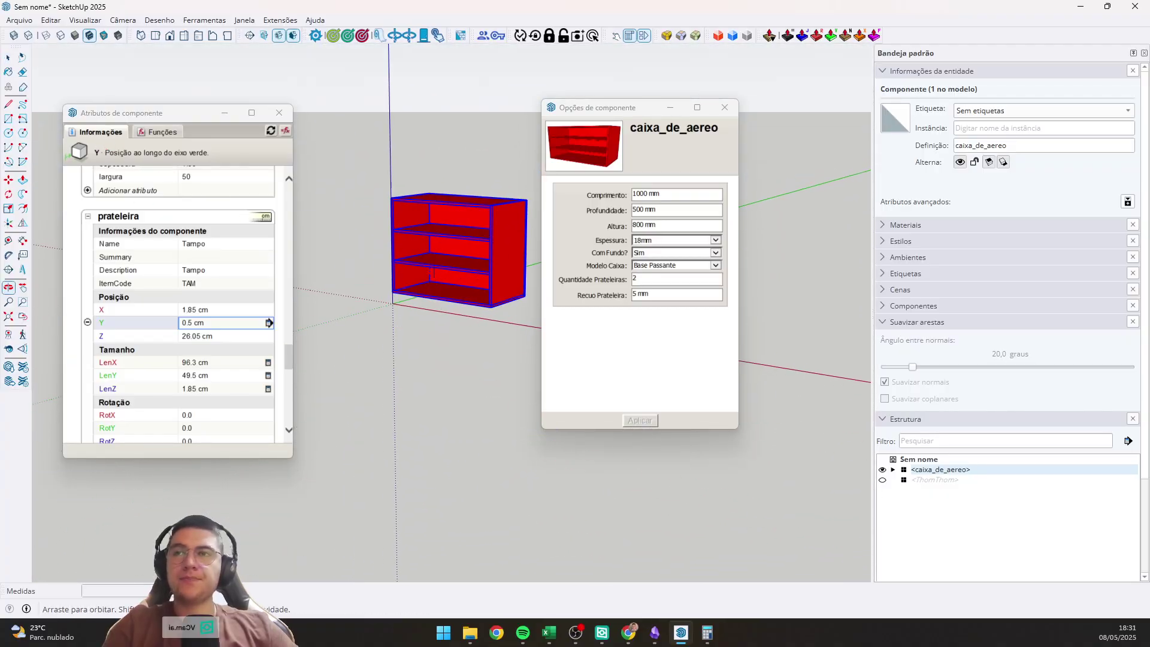
pyautogui.moveTo(431, 273); pyautogui.dragTo(434, 281, button='middle')
pyautogui.scroll(4, 438, 321)
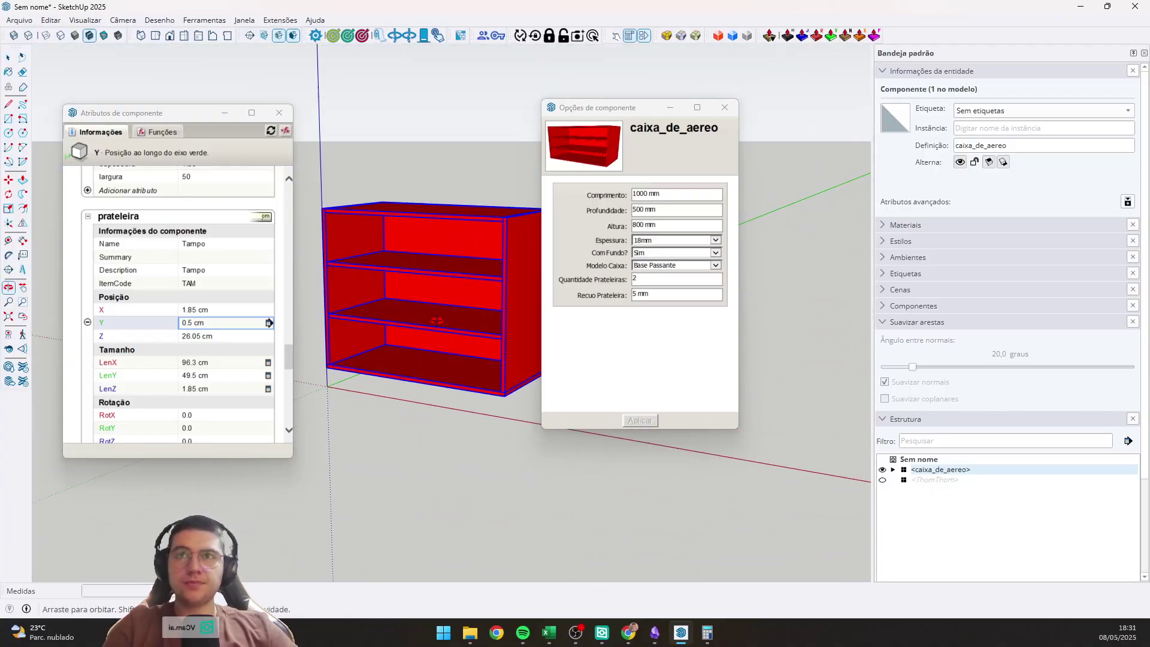
pyautogui.moveTo(437, 321); pyautogui.dragTo(435, 315, button='middle')
pyautogui.click(644, 296)
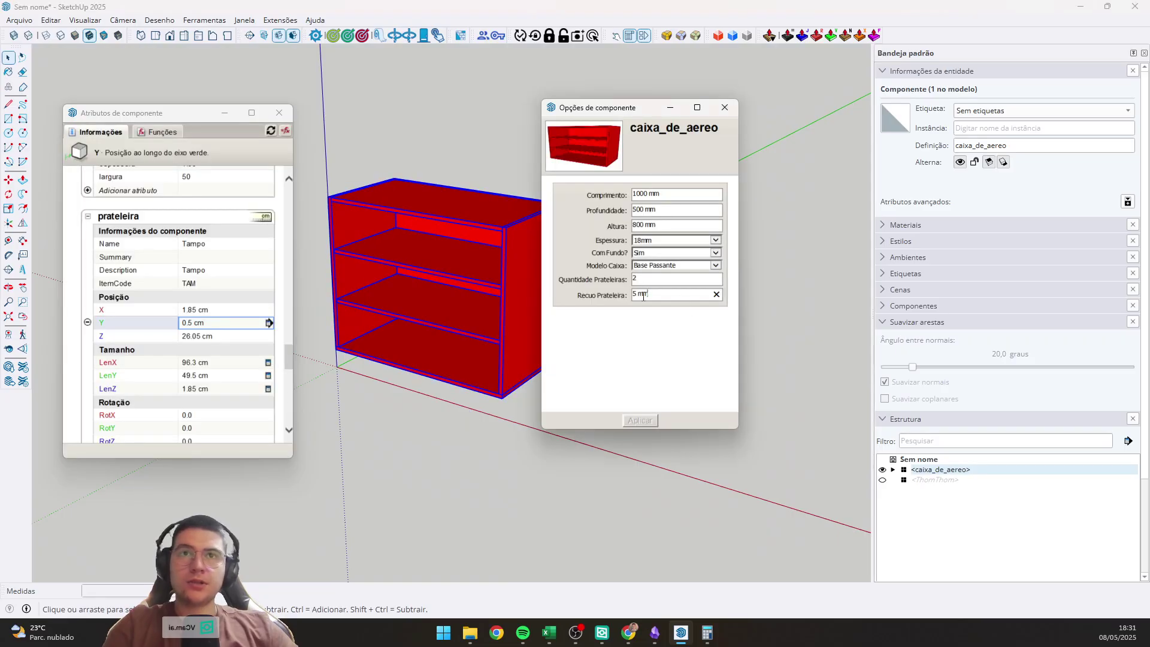
pyautogui.tripleClick(643, 296)
pyautogui.write('100 mm')
pyautogui.press('Return')
pyautogui.scroll(2, 443, 267)
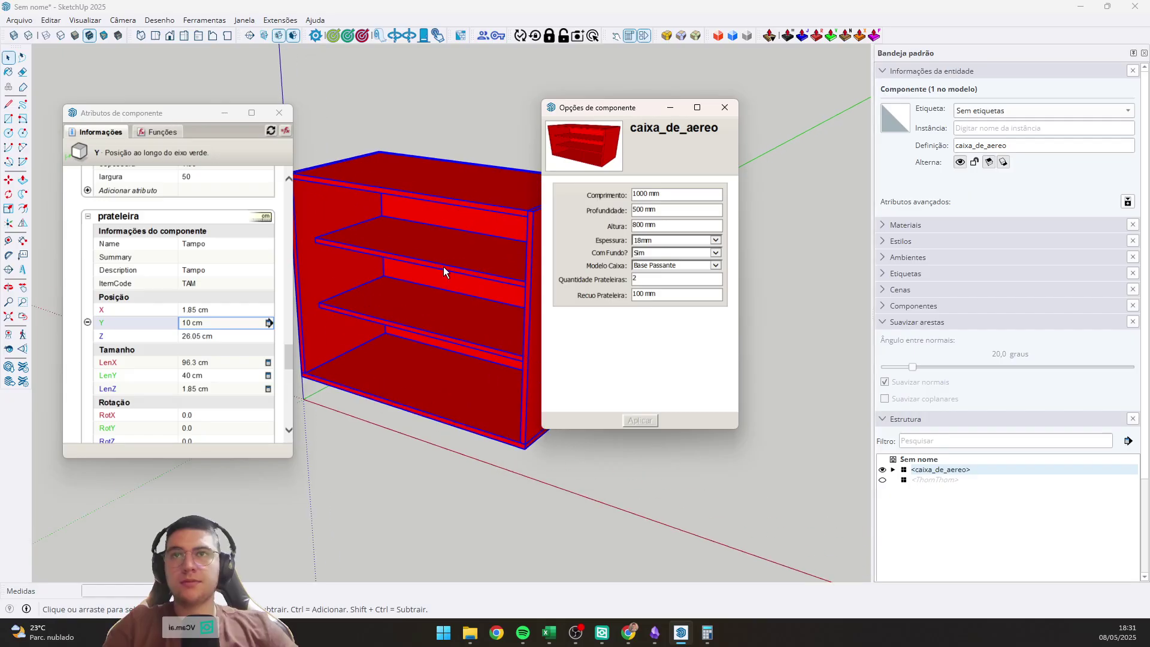
pyautogui.moveTo(443, 271)
pyautogui.mouseDown(button='middle')
pyautogui.moveTo(458, 270)
pyautogui.moveTo(422, 273)
pyautogui.moveTo(449, 271)
pyautogui.mouseUp(button='middle')
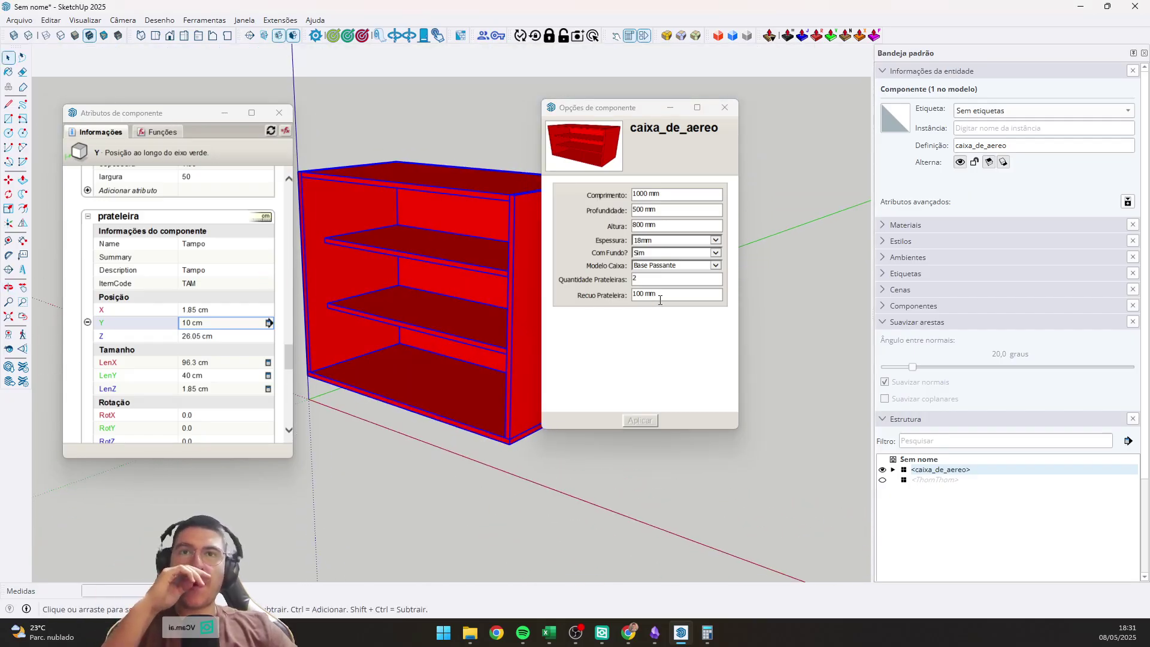
# Set Quantidade Prateleiras to 1 and apply Tampo Passante as the Modelo Caixa.
pyautogui.doubleClick(646, 276)
pyautogui.write('1')
pyautogui.press('Return')
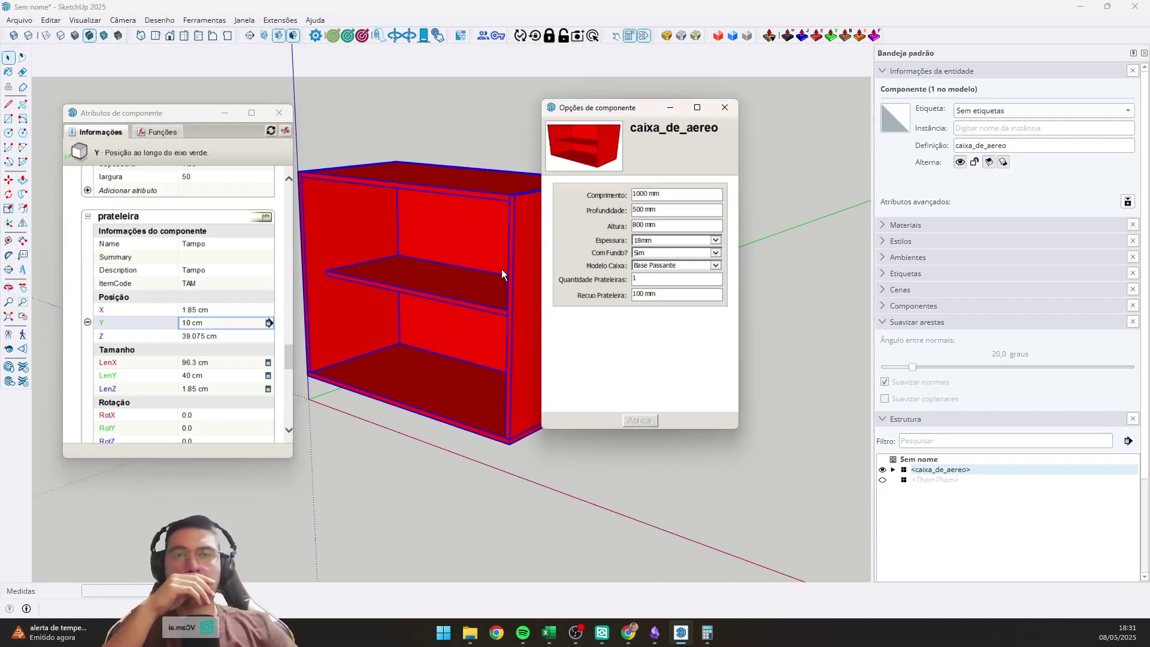
pyautogui.click(696, 265)
pyautogui.click(656, 257)
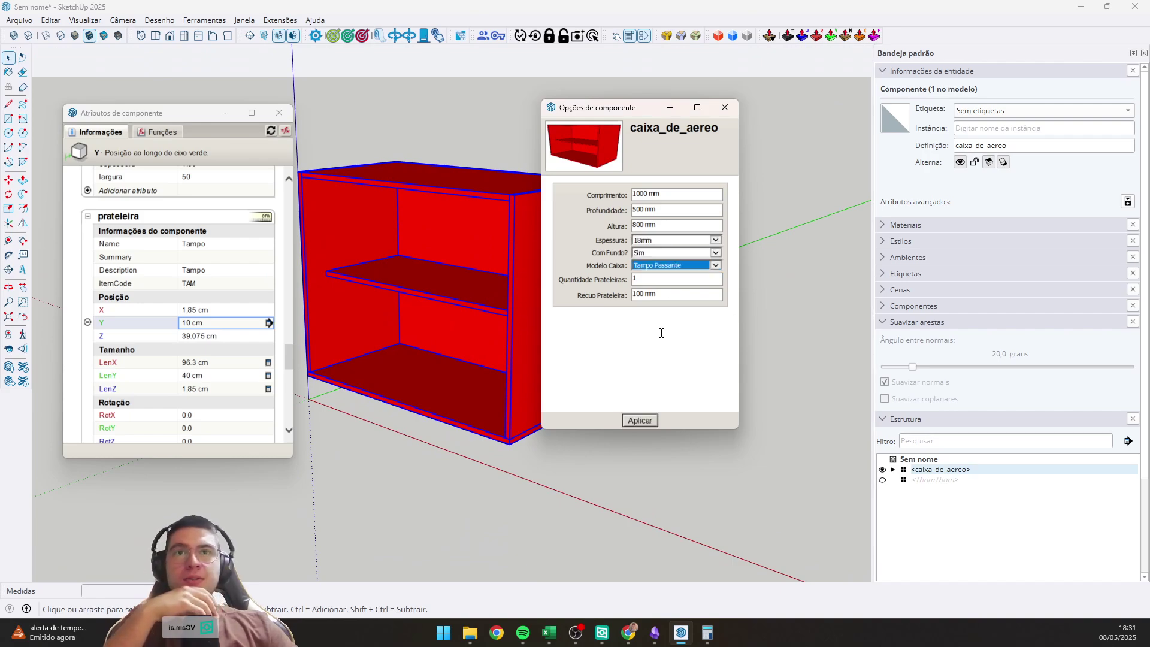
pyautogui.click(640, 420)
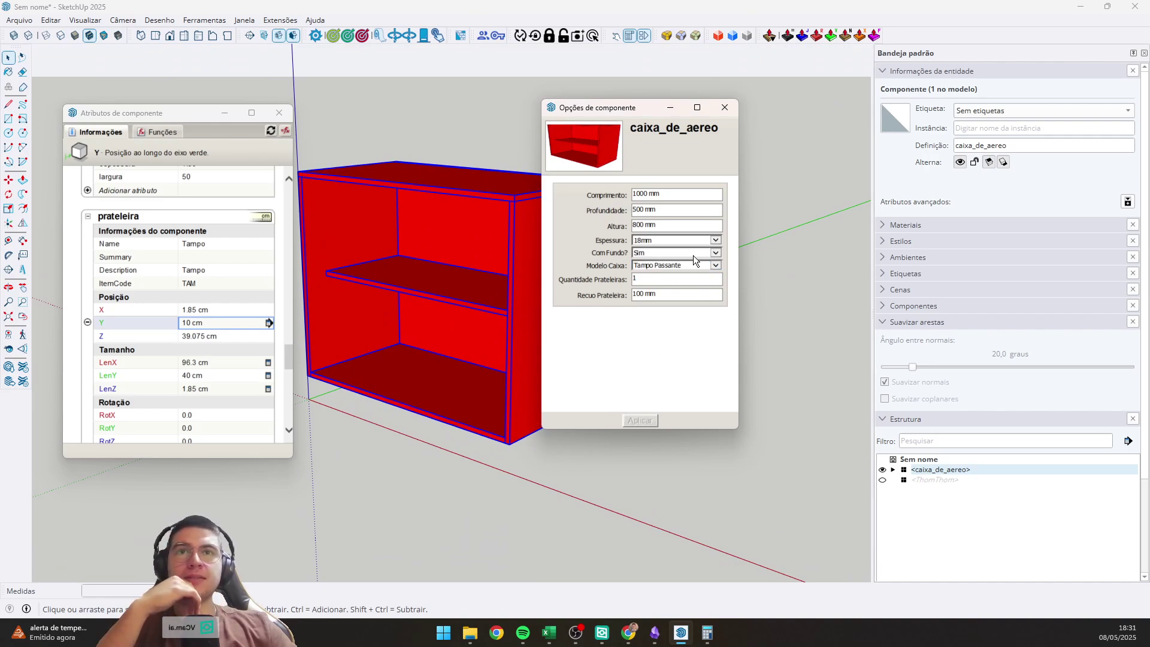
# Remove the back panel by setting Com Fundo? to Não, and apply a 15mm Espessura.
pyautogui.scroll(-1, 692, 253)
pyautogui.click(639, 420)
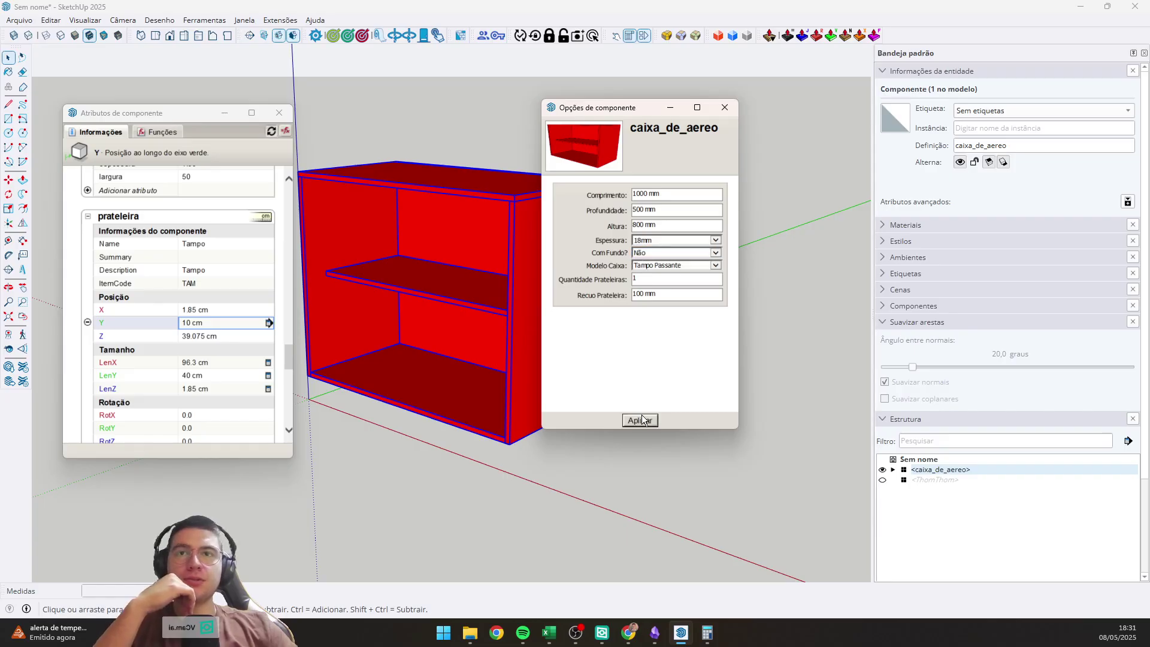
pyautogui.scroll(1, 714, 244)
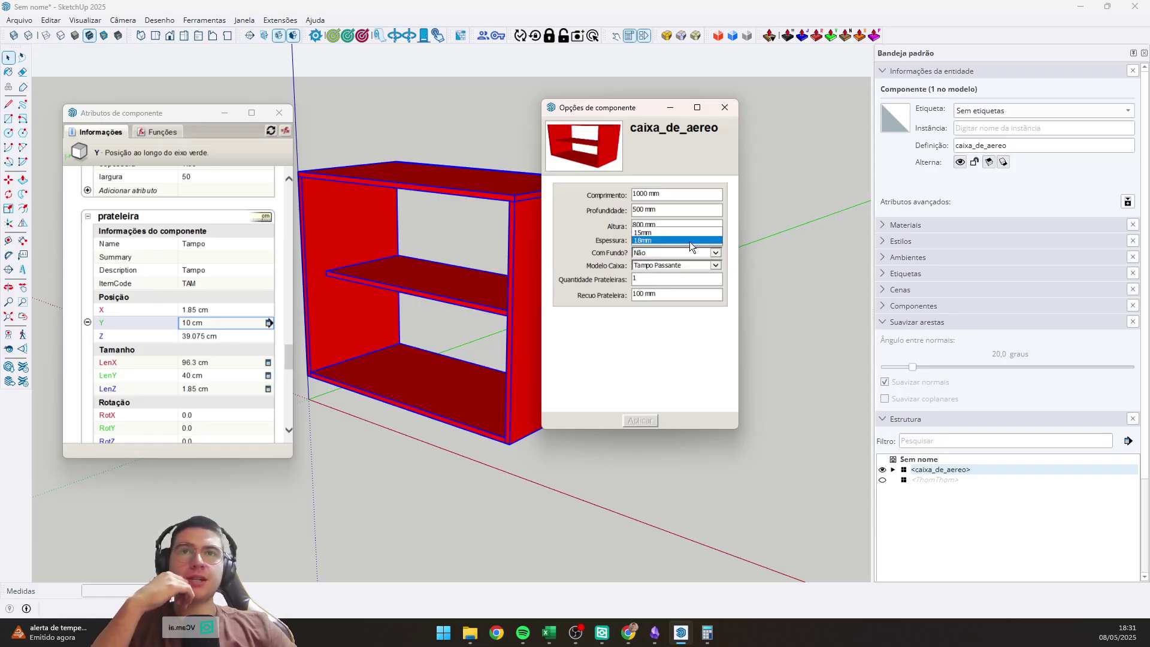
pyautogui.click(640, 419)
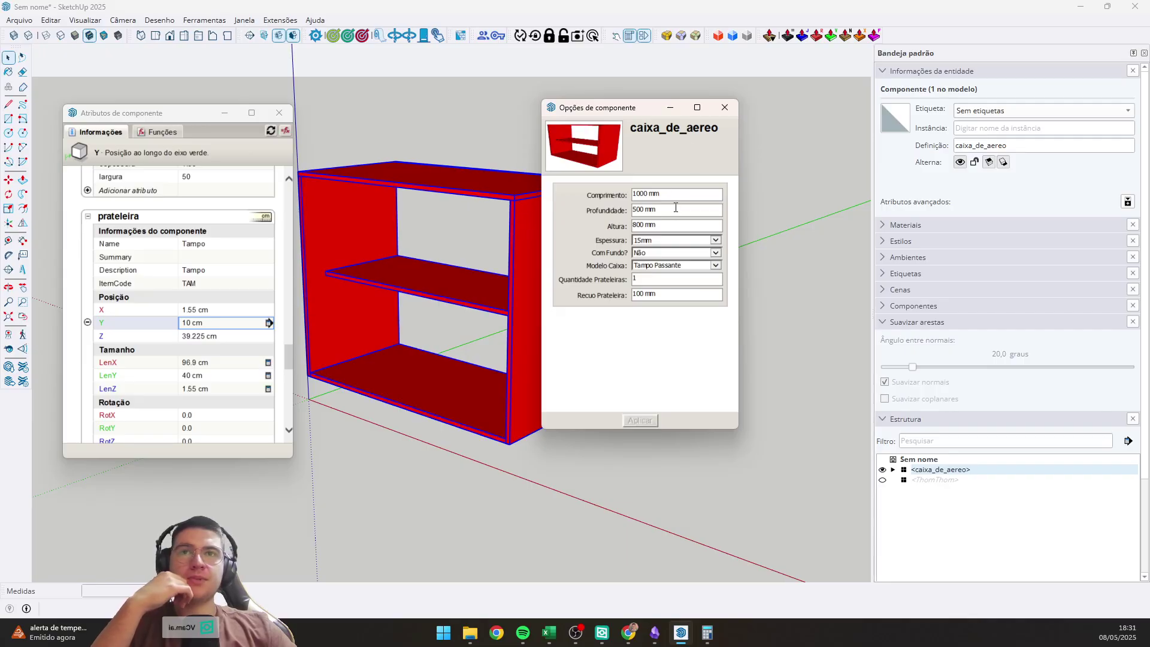
# Resize the box to a Profundidade of 300 mm and a Comprimento of 500 mm.
pyautogui.write('300')
pyautogui.press('Return')
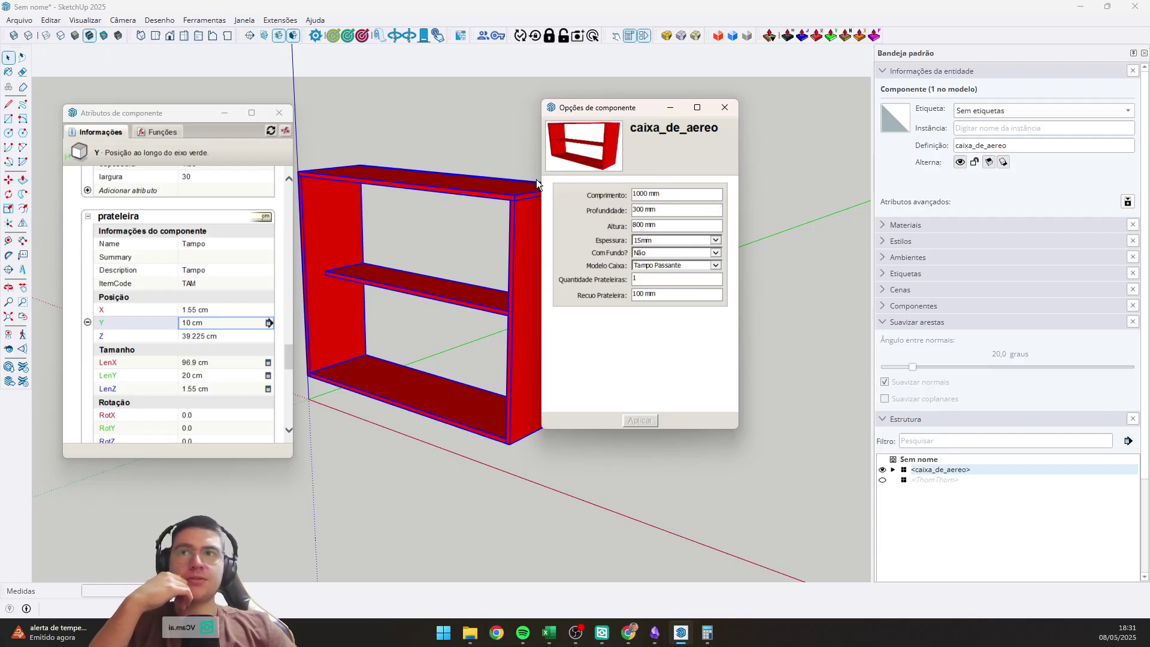
pyautogui.tripleClick(671, 197)
pyautogui.write('500')
pyautogui.press('Return')
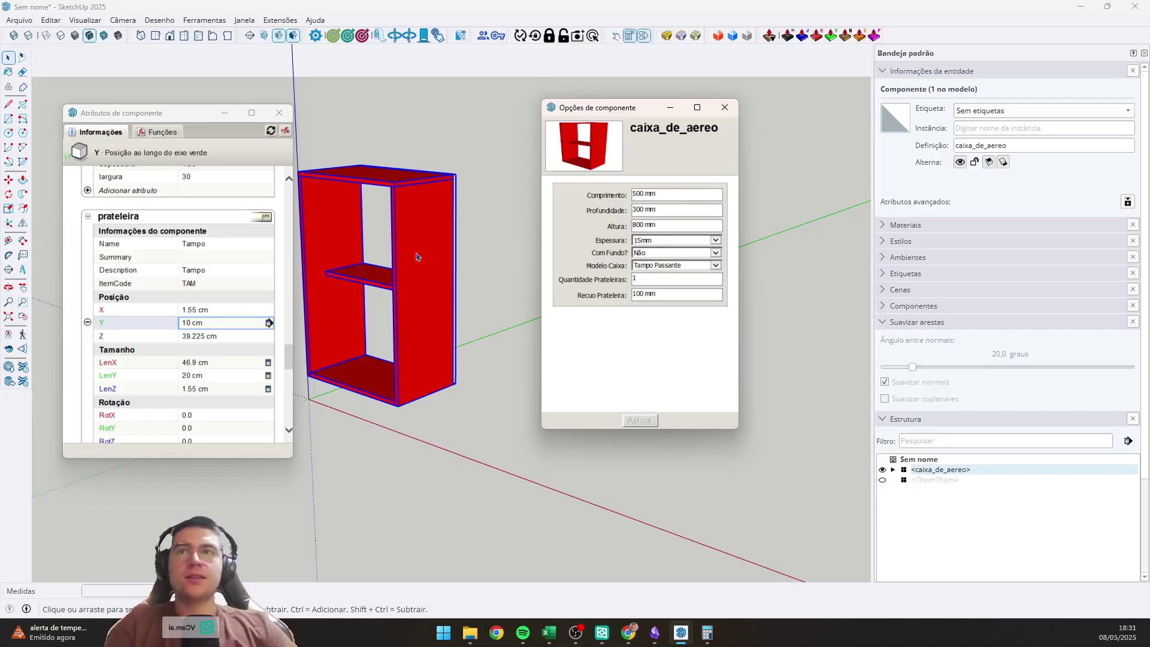
pyautogui.moveTo(418, 257); pyautogui.dragTo(448, 393, button='middle')
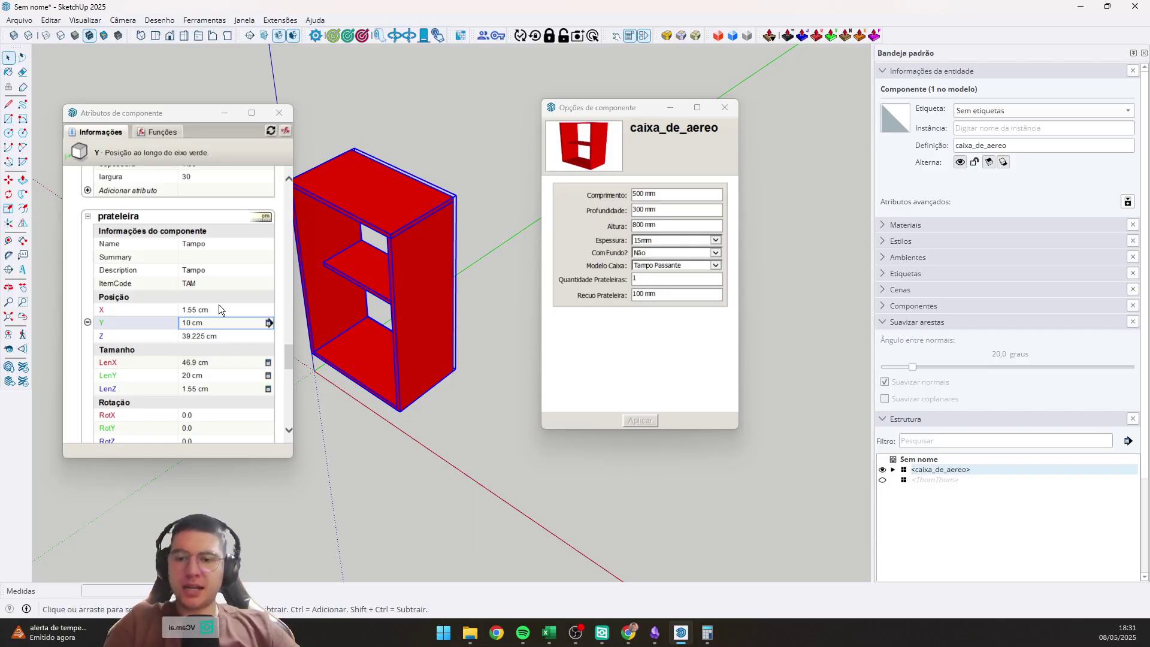
pyautogui.scroll(-5, 218, 304)
pyautogui.moveTo(332, 270); pyautogui.dragTo(538, 174, button='middle')
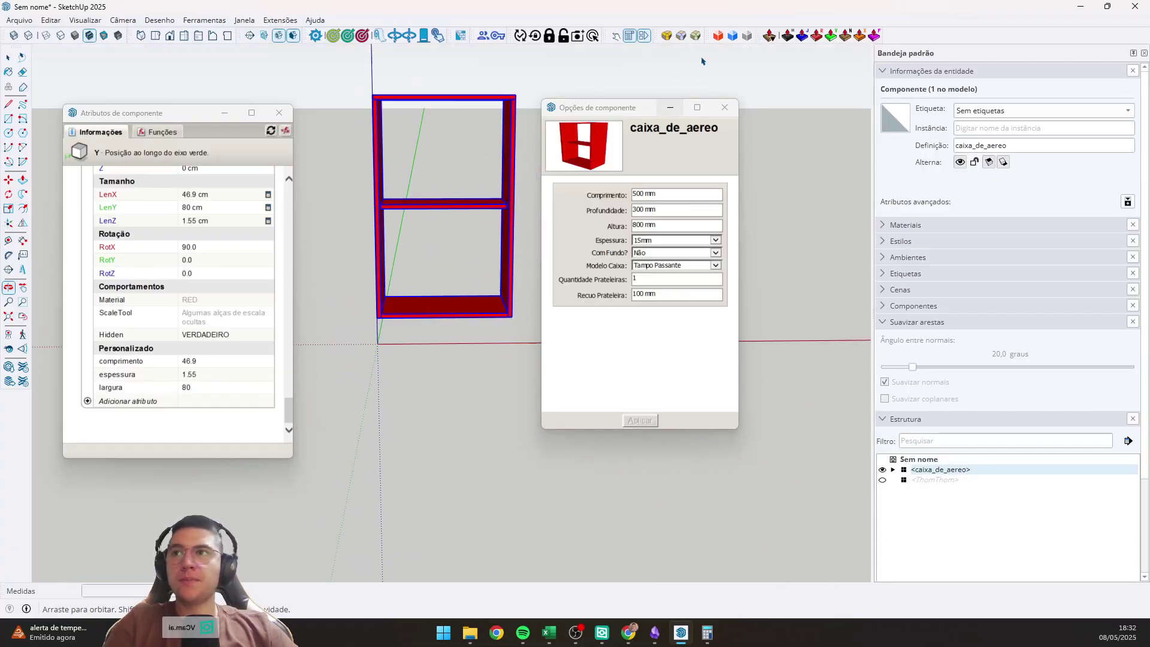
pyautogui.moveTo(702, 61); pyautogui.dragTo(400, 408, button='middle')
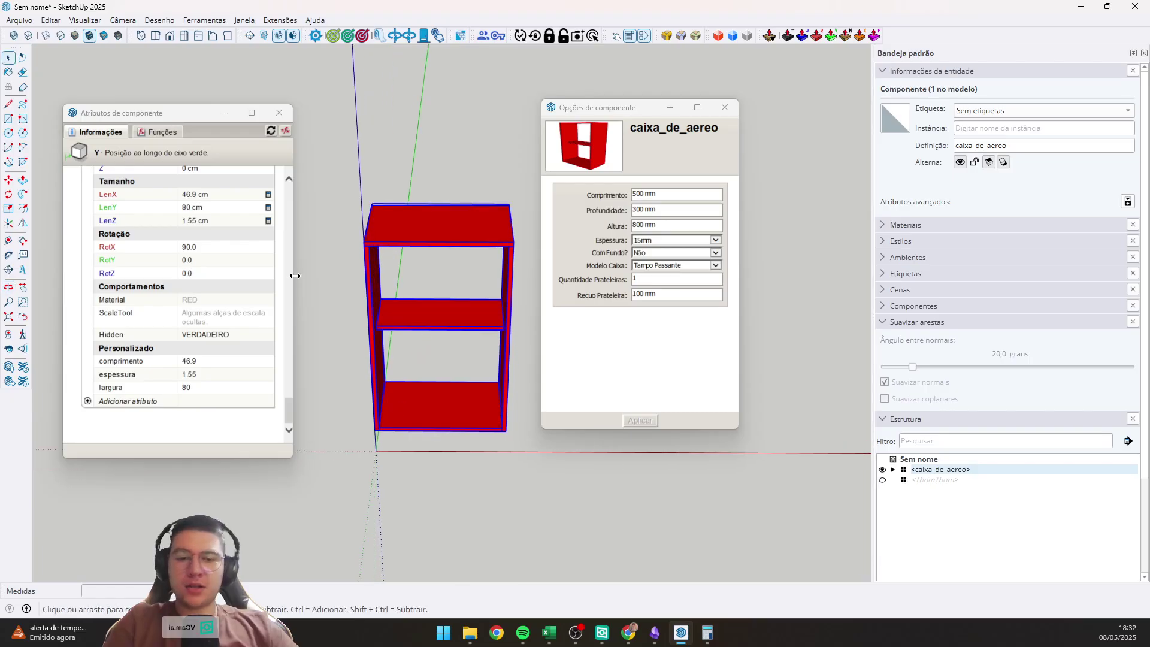